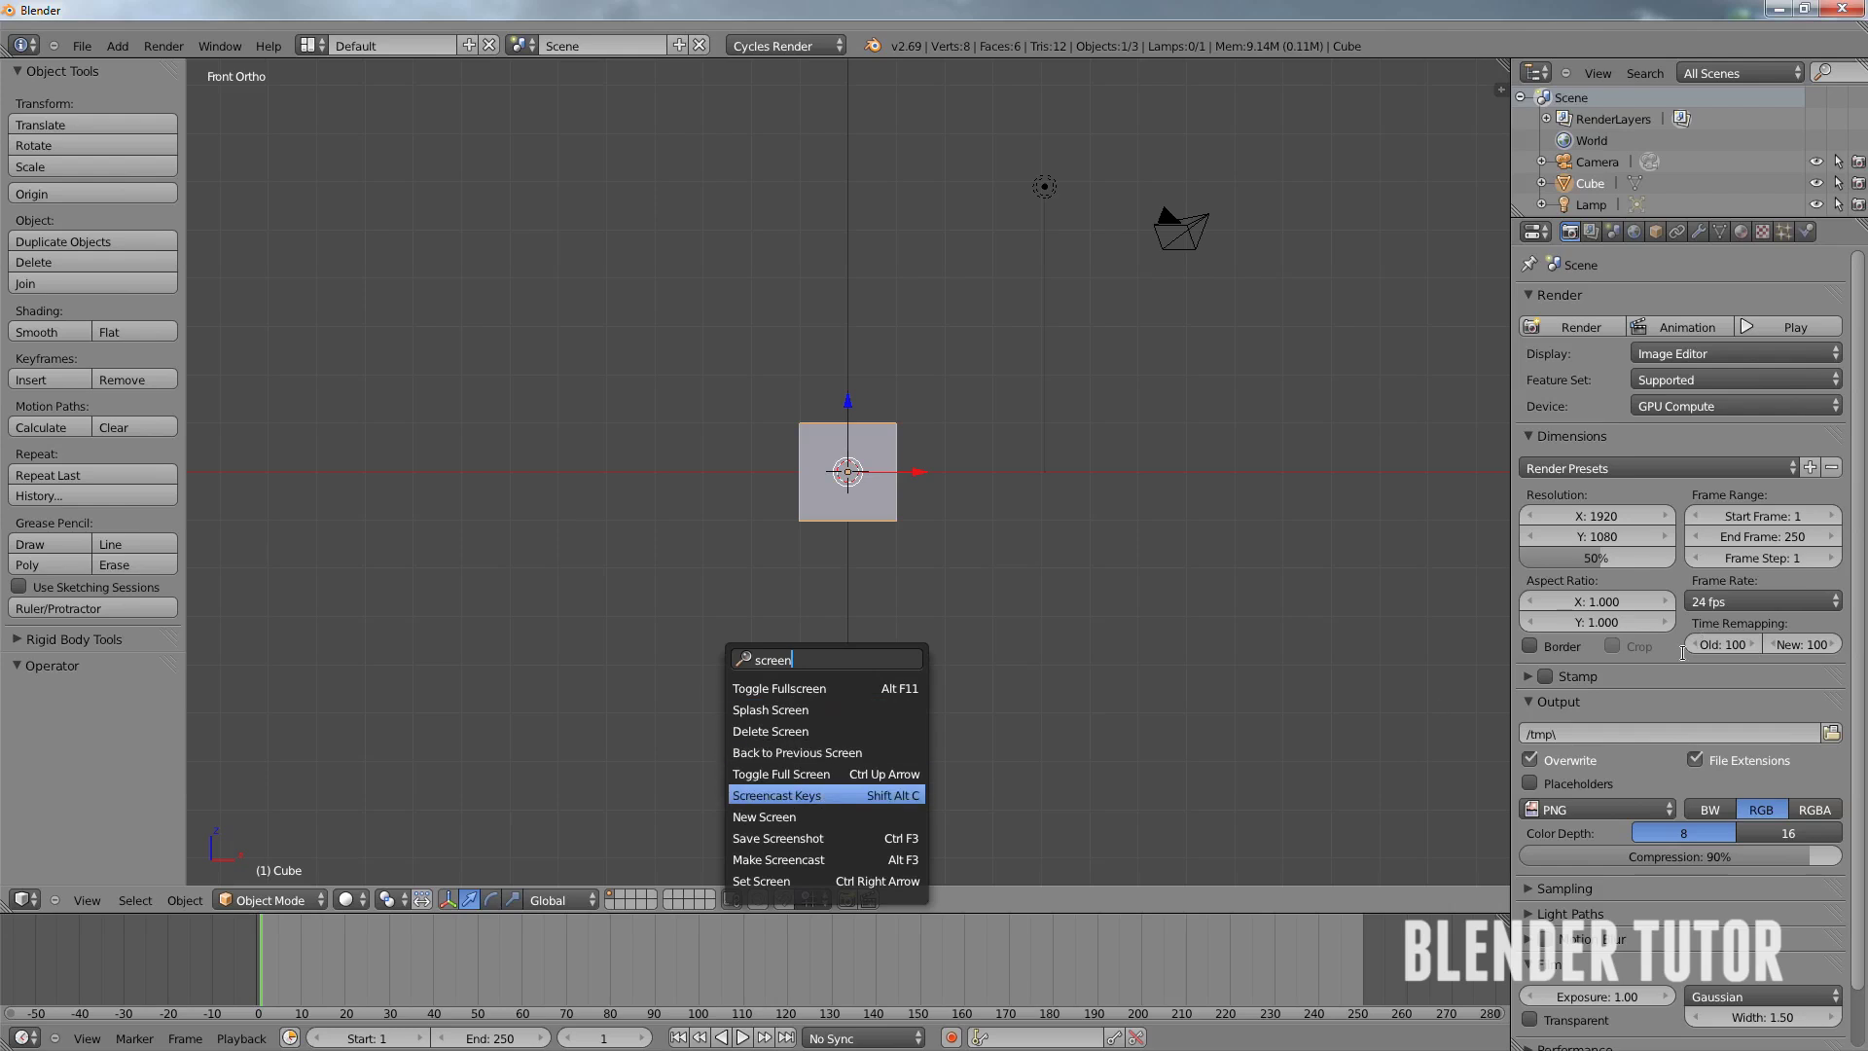
- Enable Screencast Keys, start its on-screen display in the 3D view, and hide the properties sidebar
key("Return")
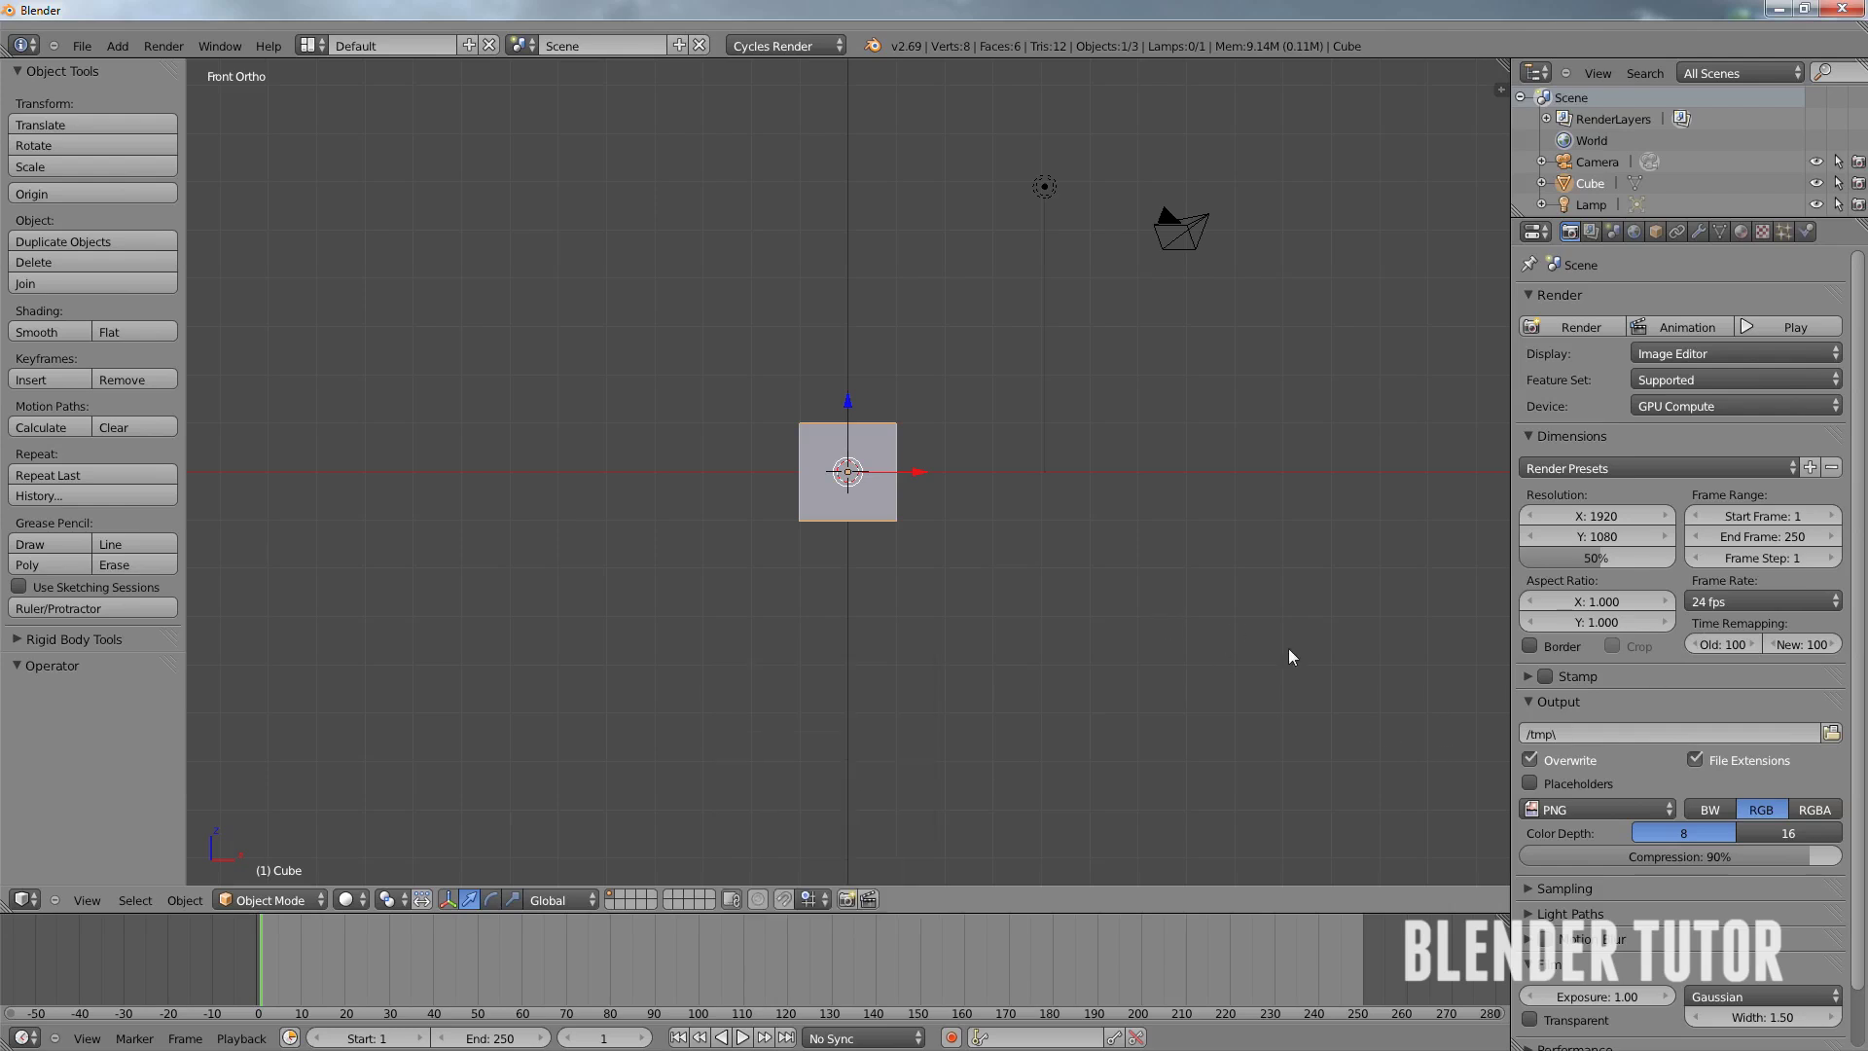
key("n")
scroll(1357, 666, "down", 5)
left_click(1405, 864)
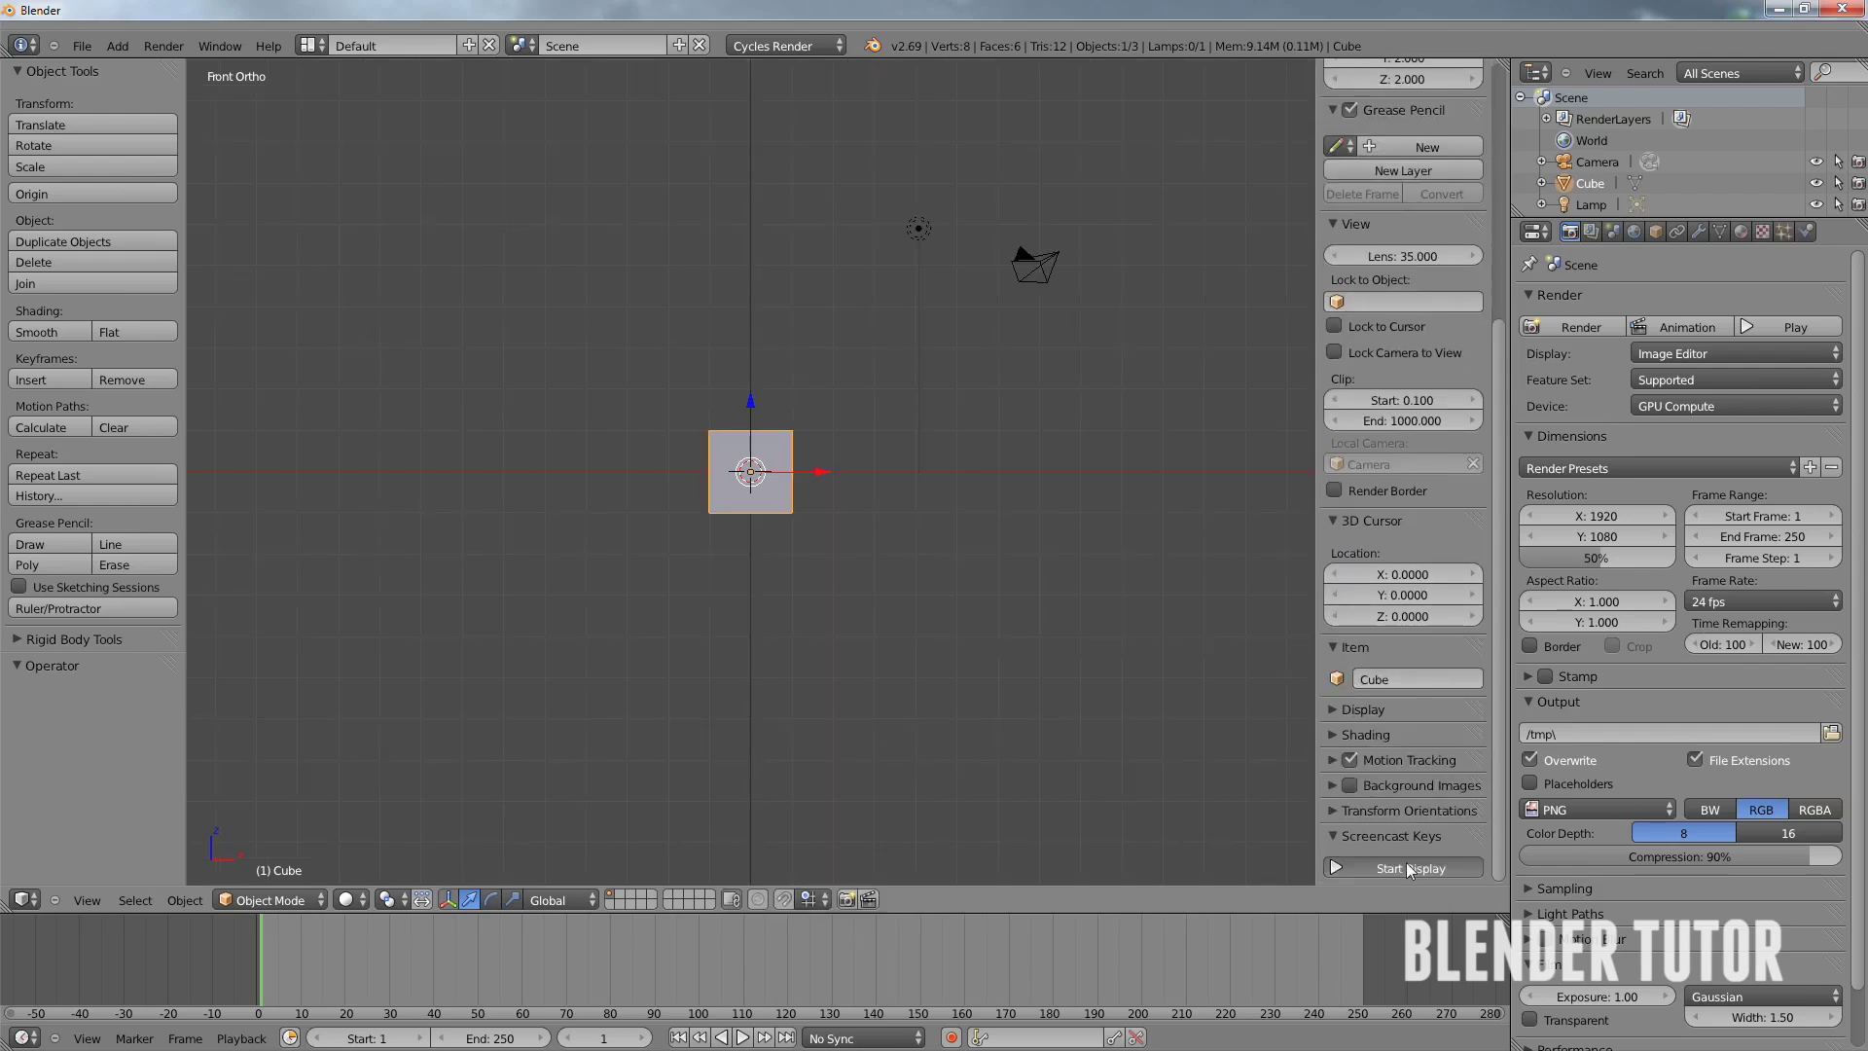
key("n")
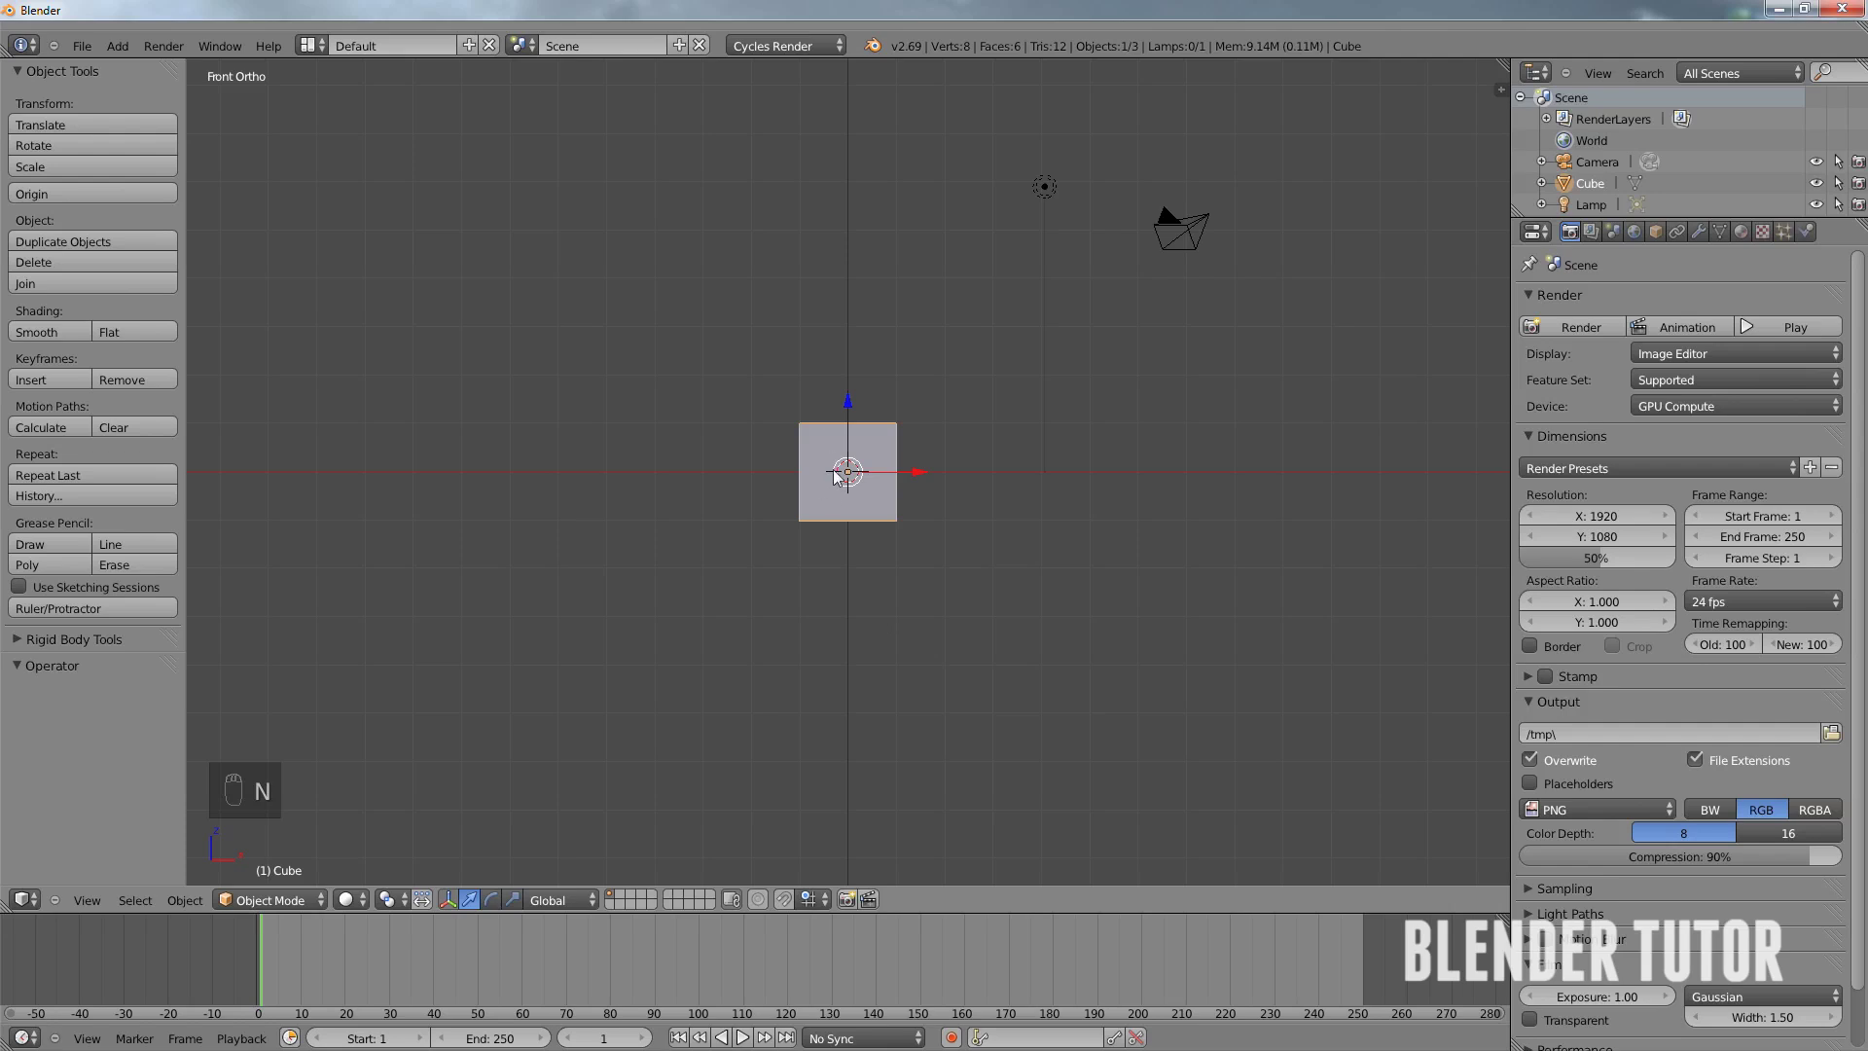
- Scale the default cube uniformly by a factor of 10
middle_click_drag(998, 455, 966, 468)
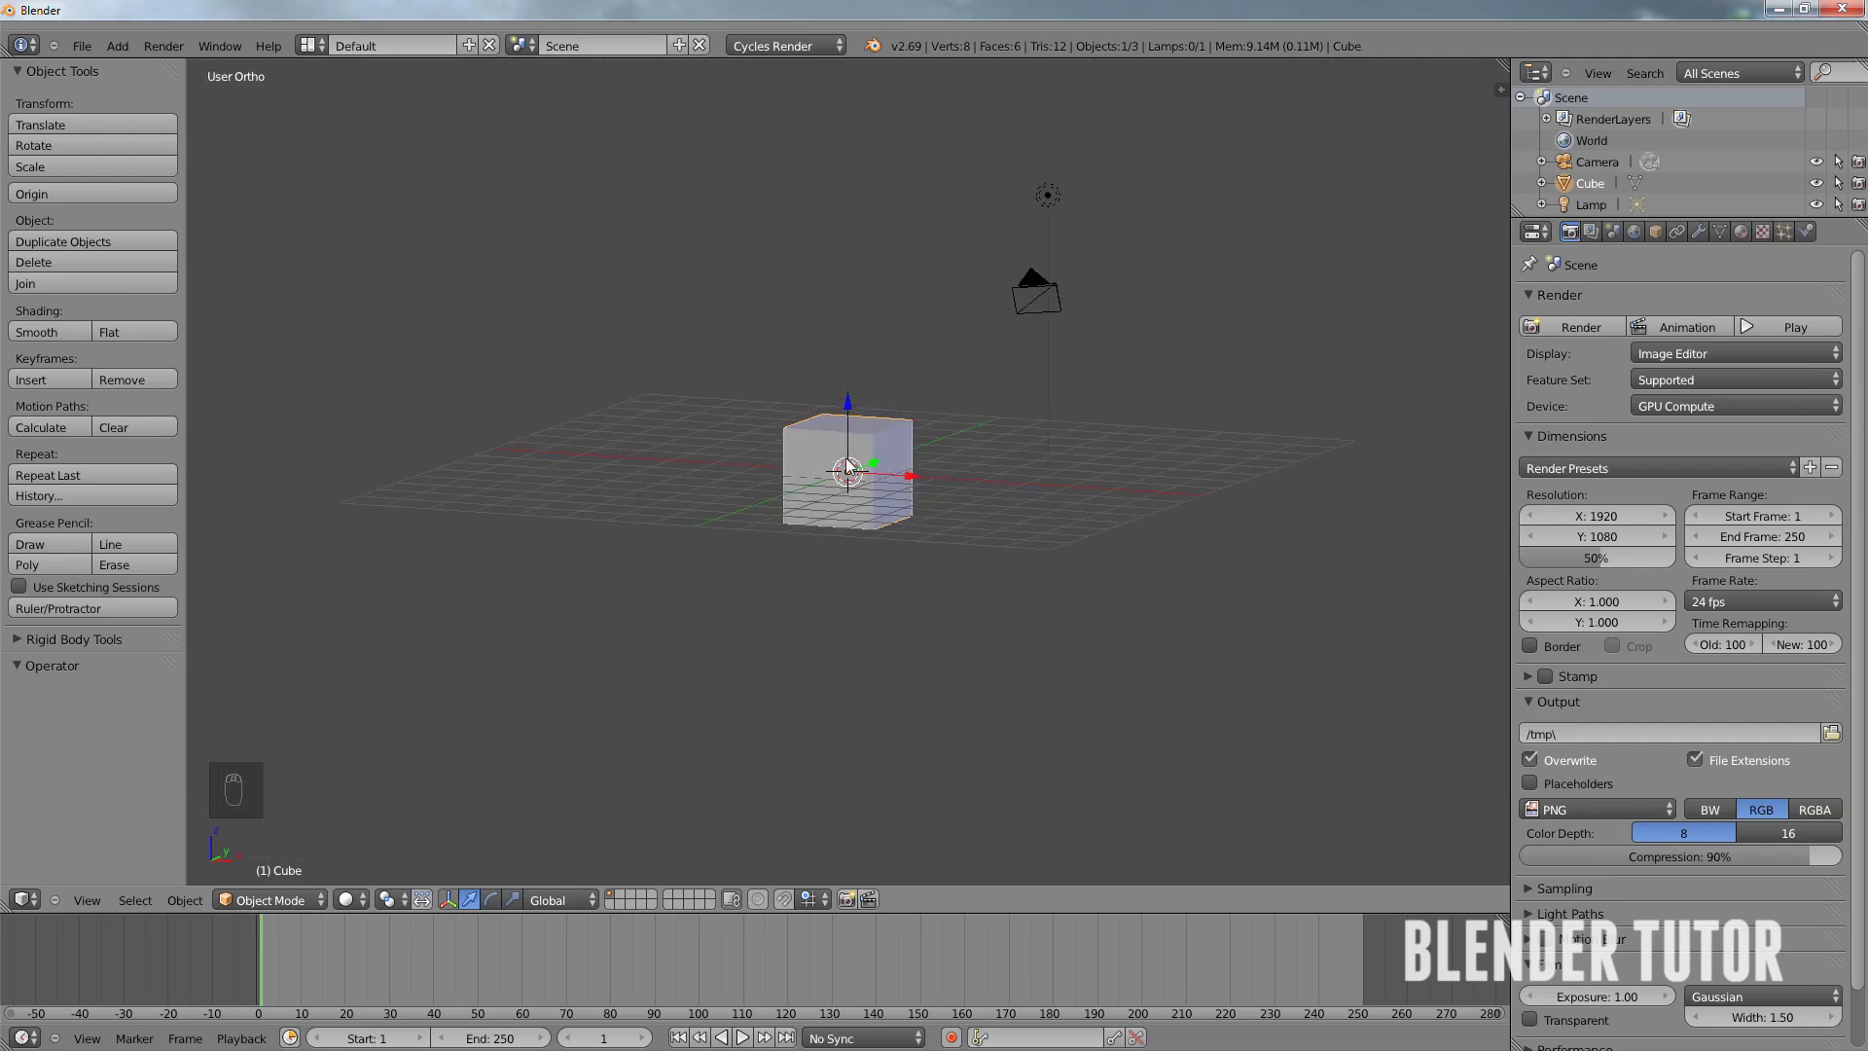
middle_click_drag(848, 468, 964, 473)
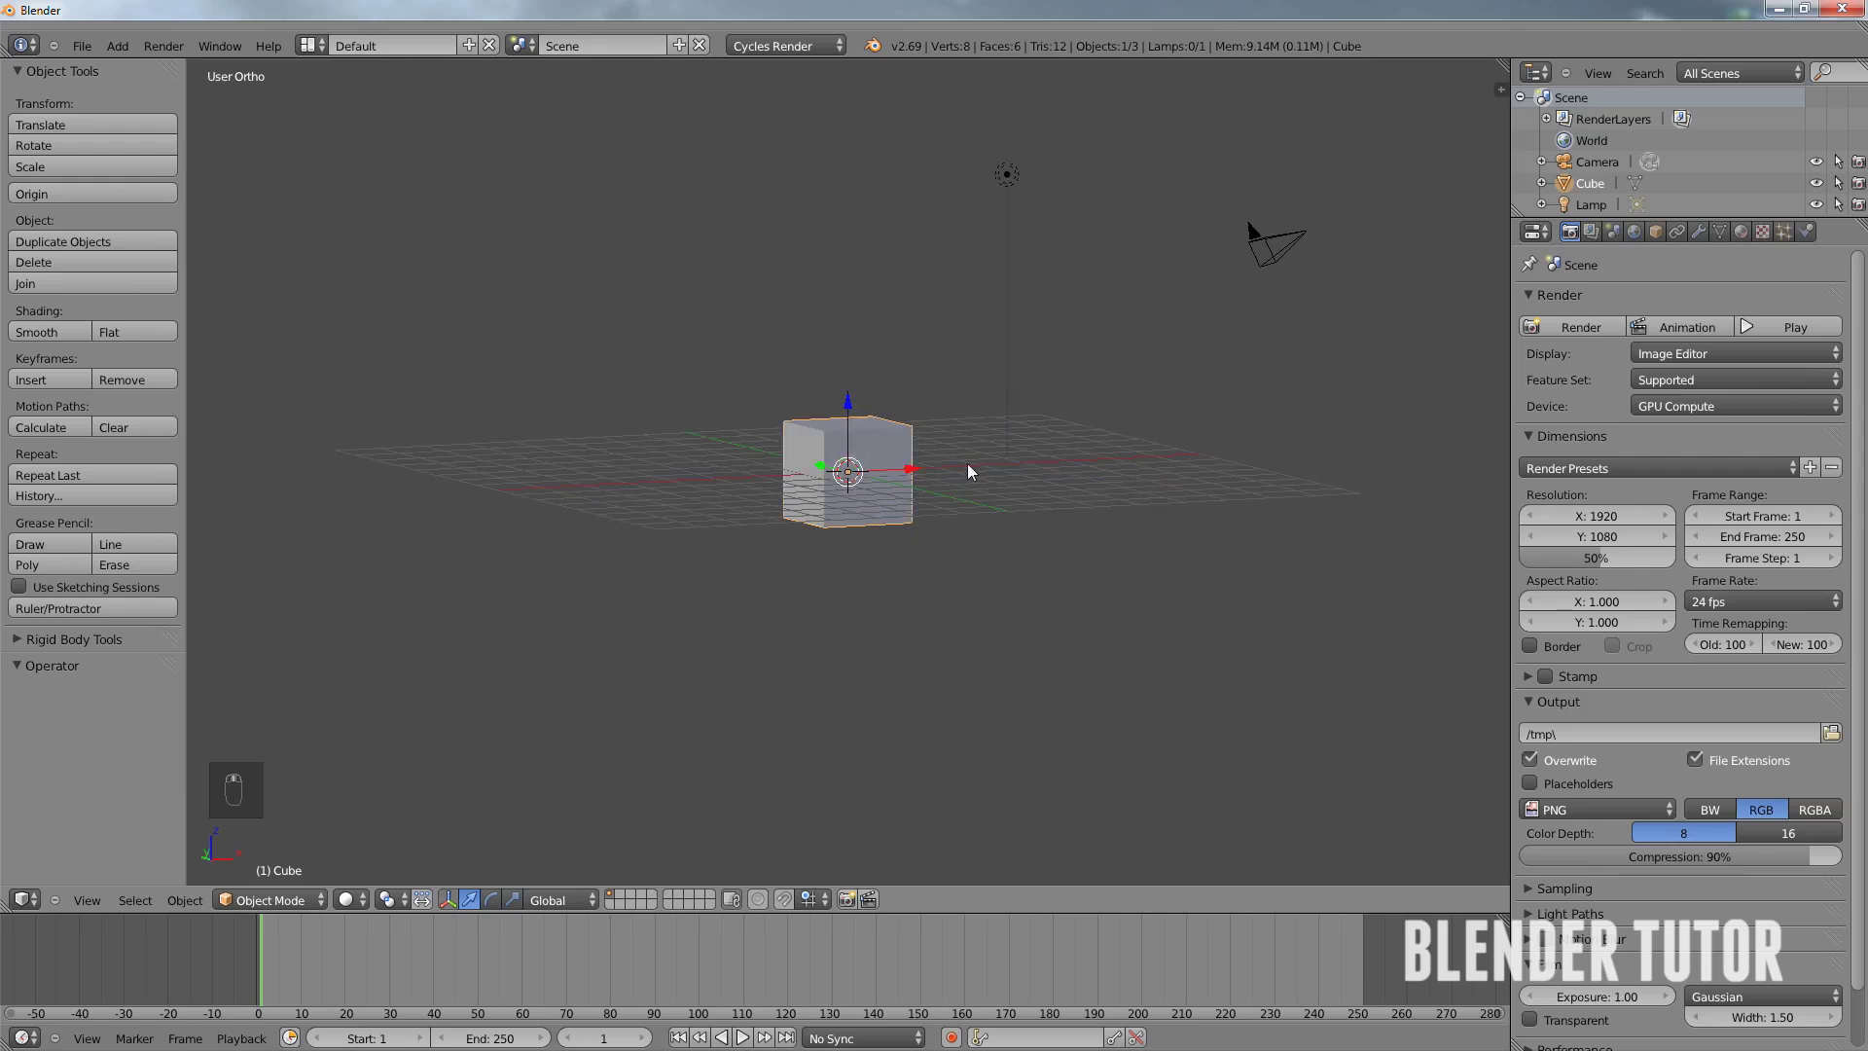
key("z")
middle_click_drag(1092, 471, 953, 483)
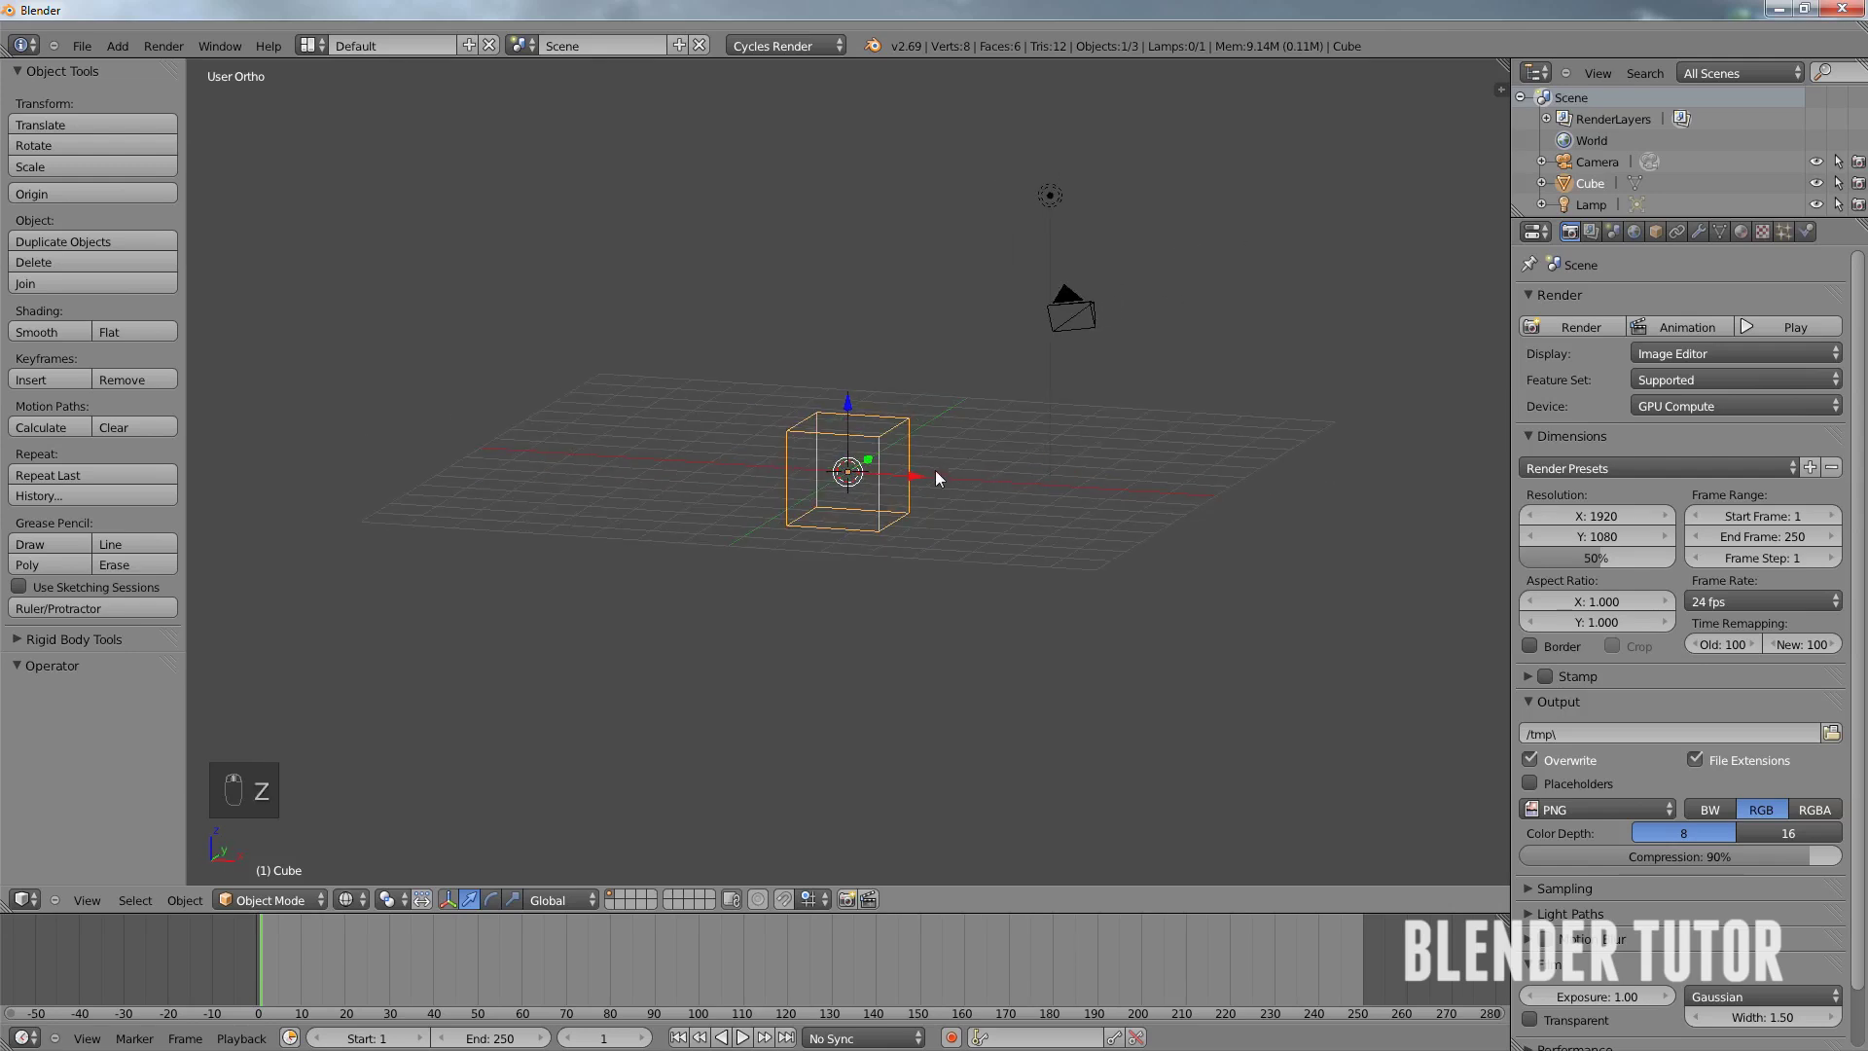
key("z")
key("s")
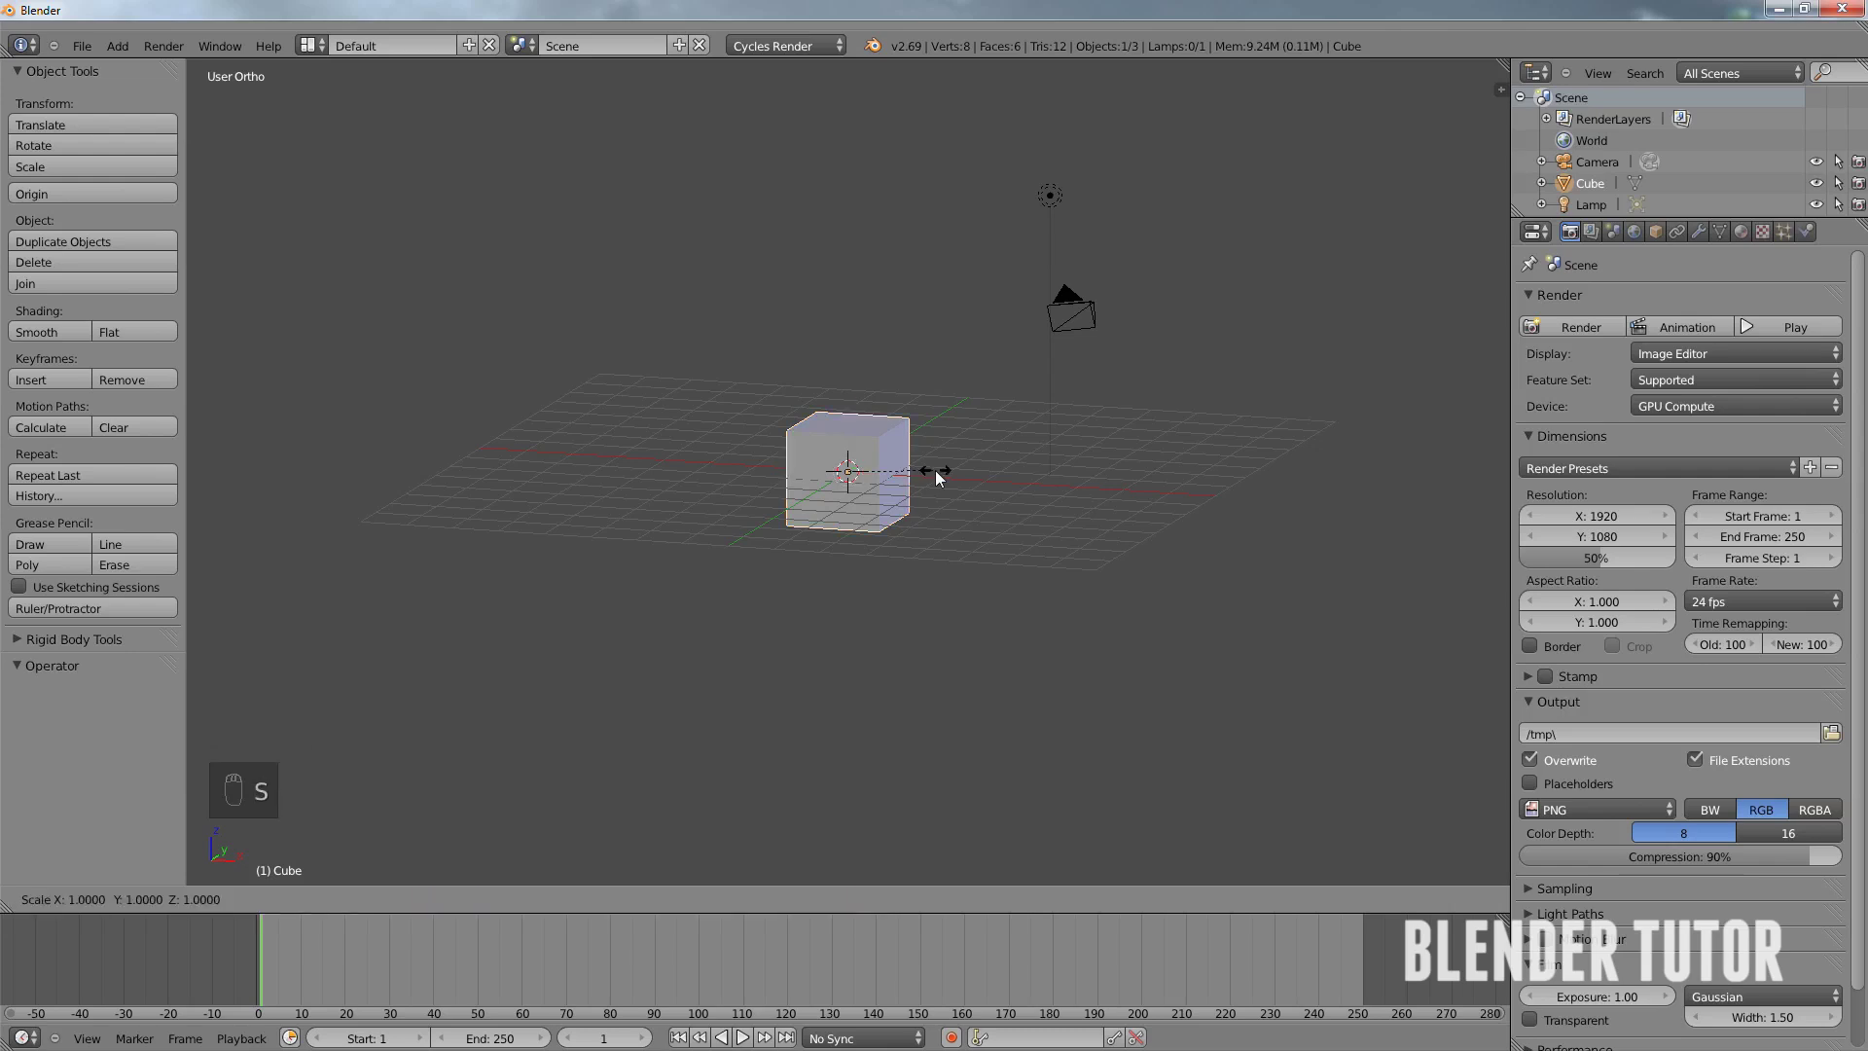
type("10")
key("Return")
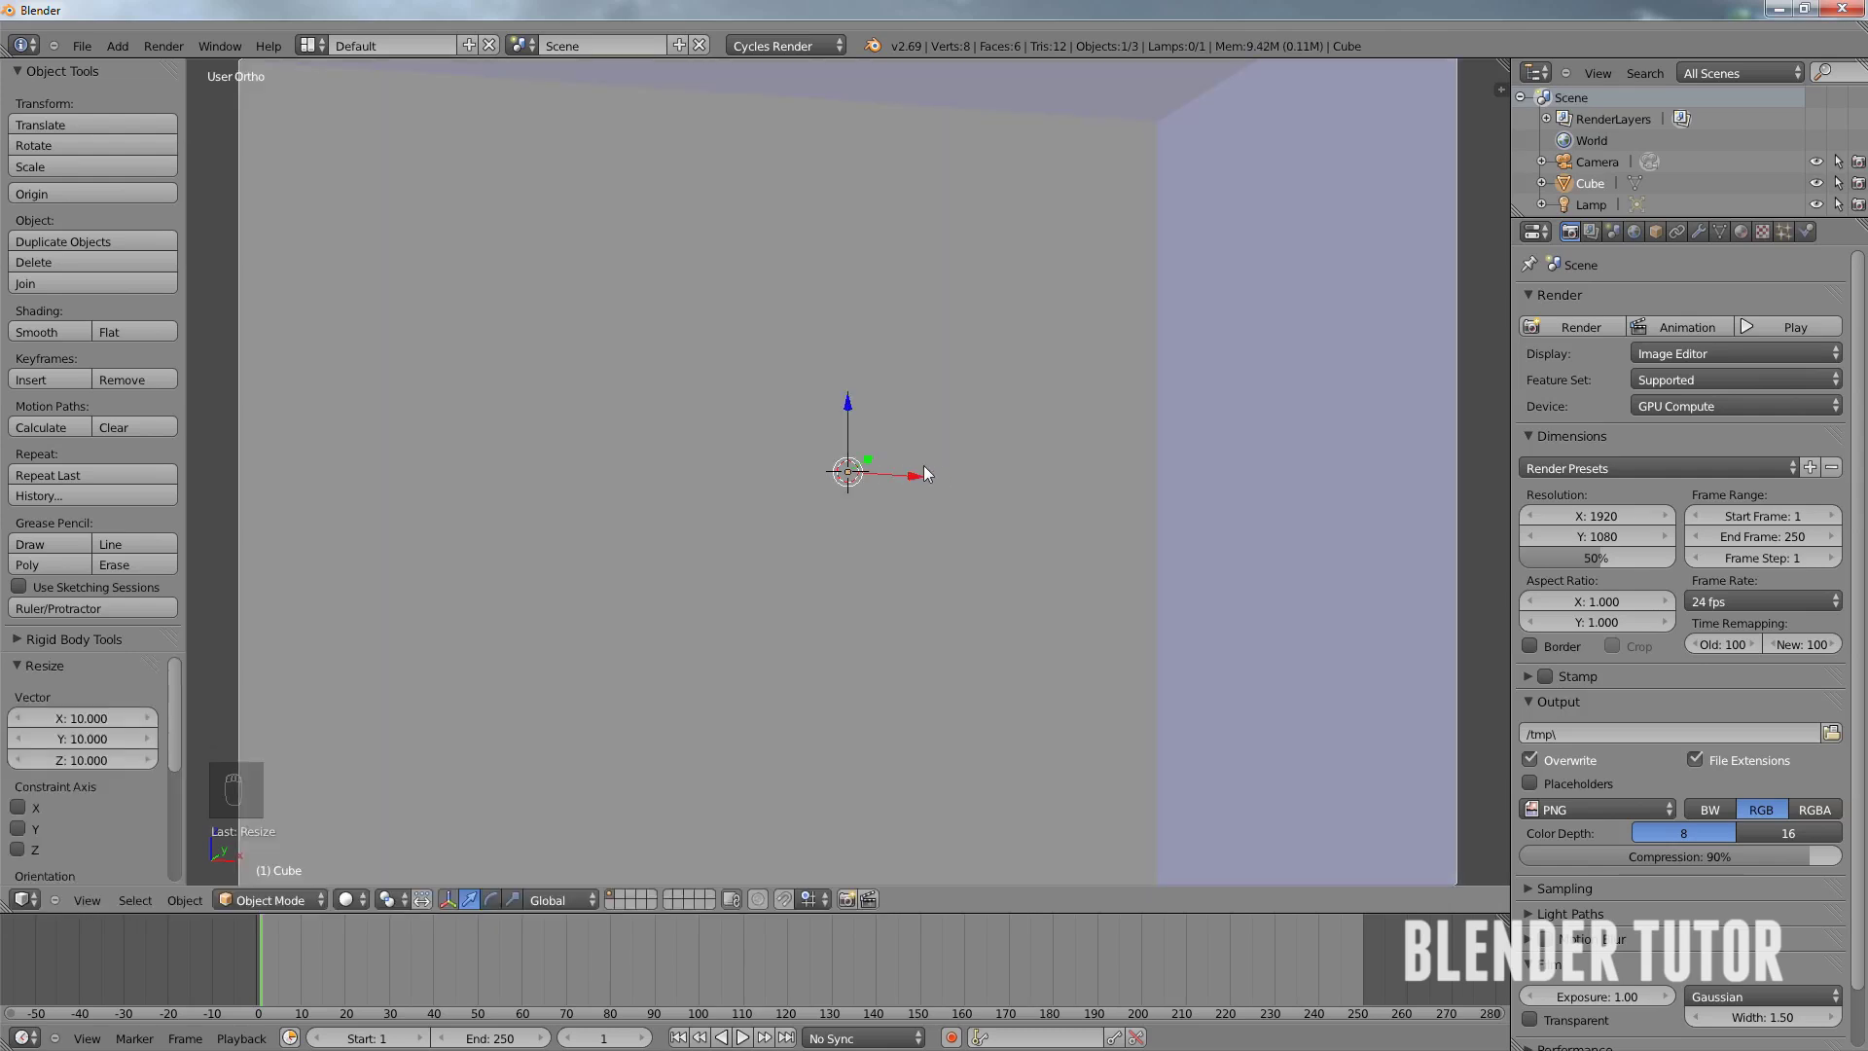
- Move the cube up 1 unit along the Z axis and display the scene in wireframe
type("gz1")
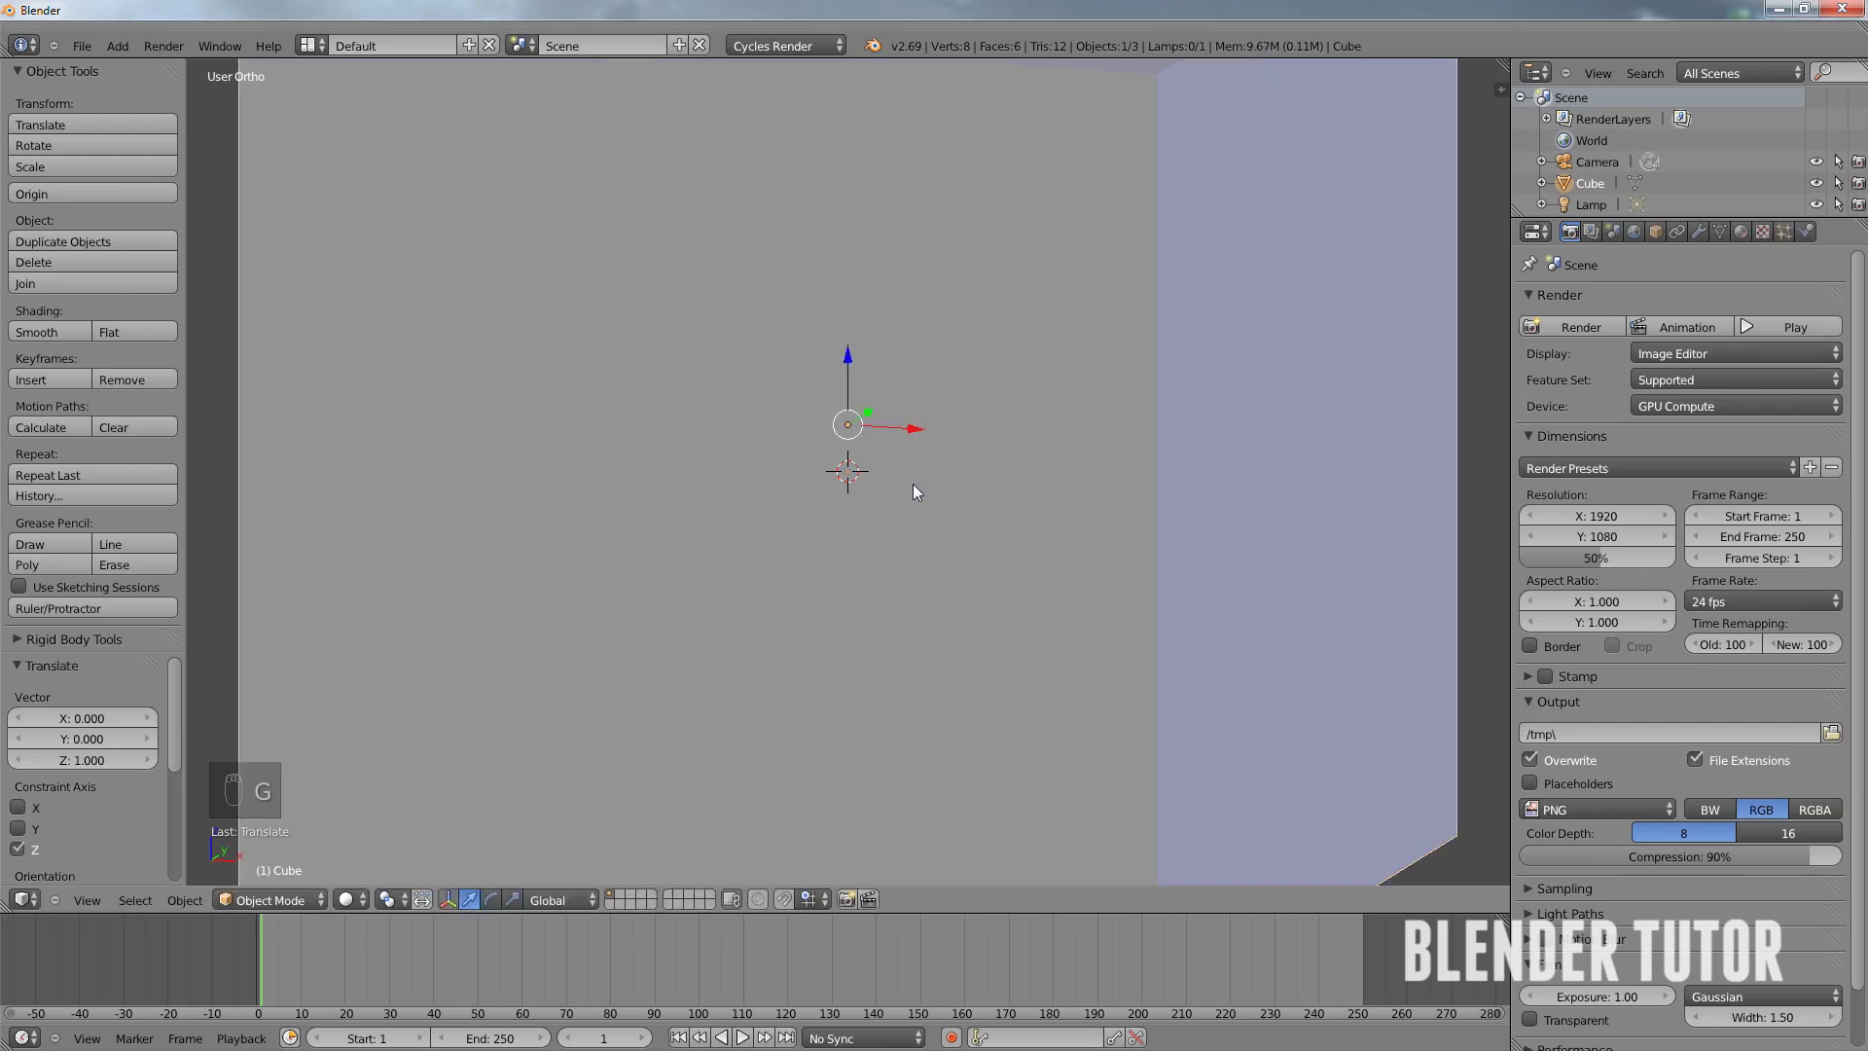
key("Return")
scroll(914, 474, "down", 2)
key("z")
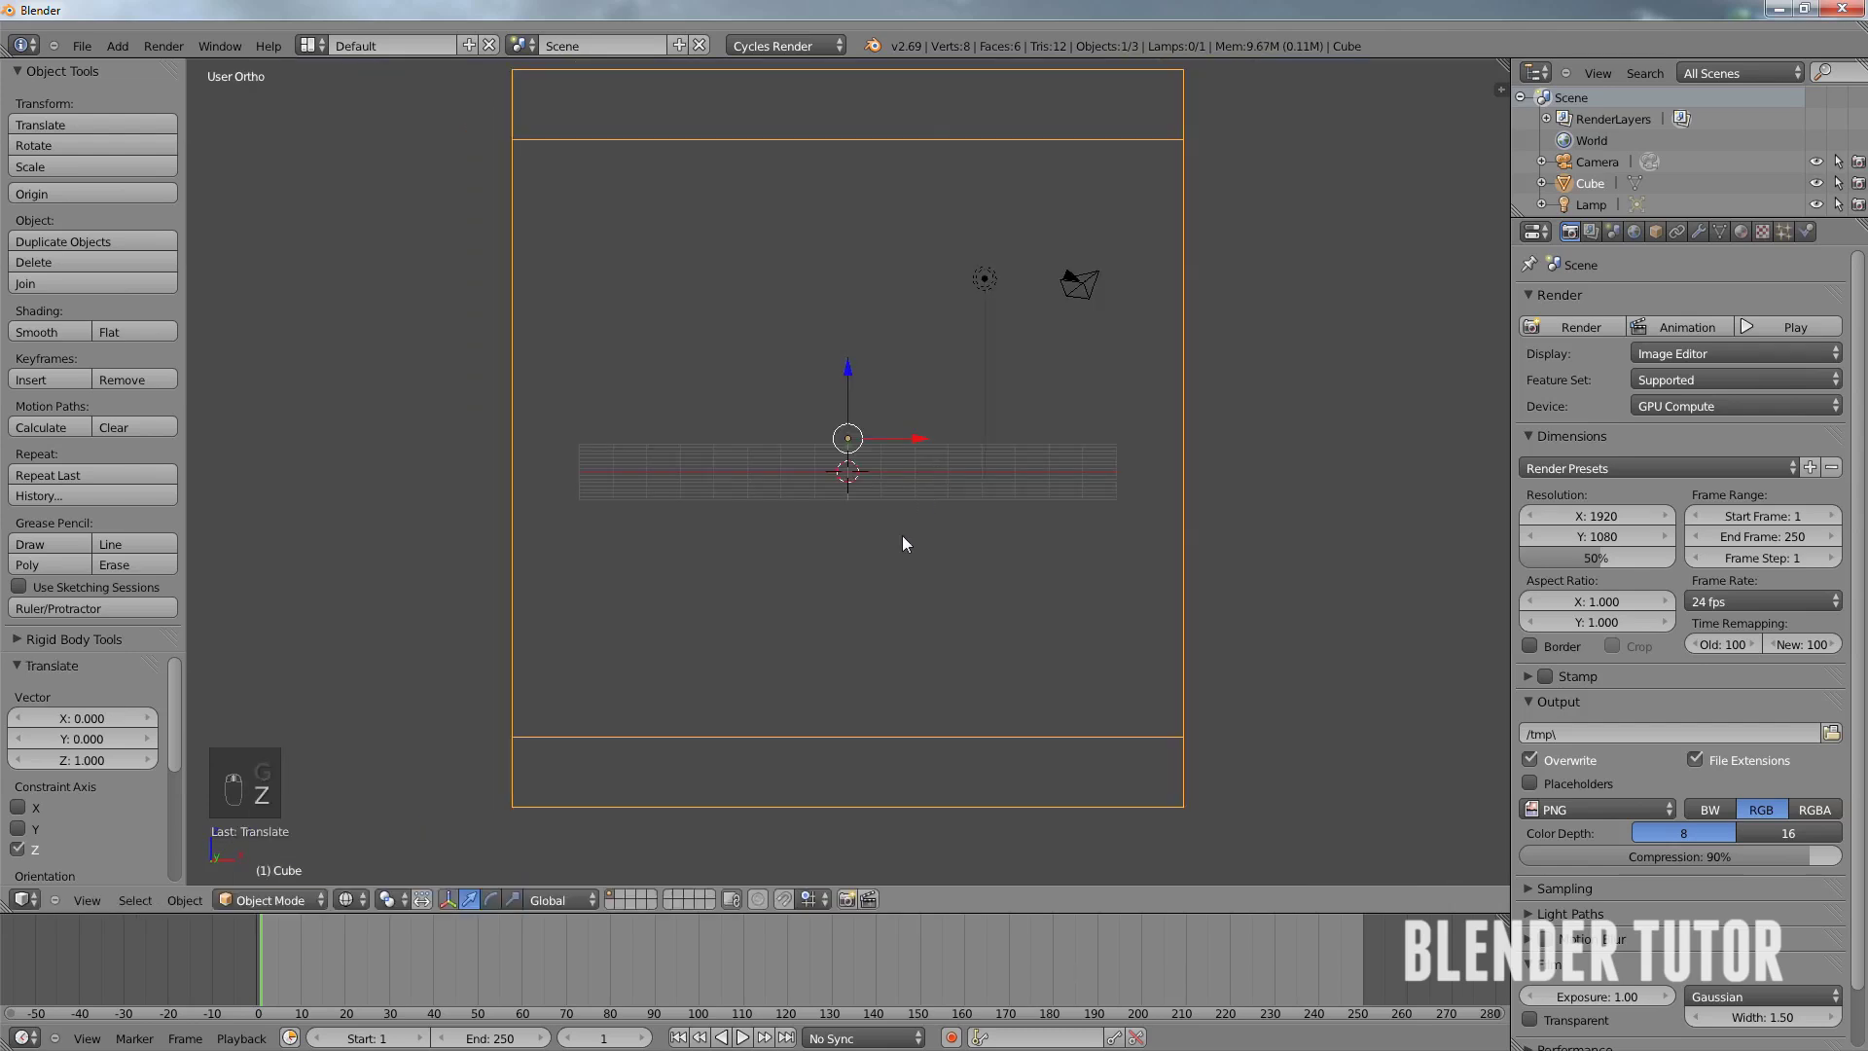
- Move the cube up 10 units along the Z axis and back down by 1 unit
middle_click_drag(907, 534, 907, 527)
key("g")
type("z")
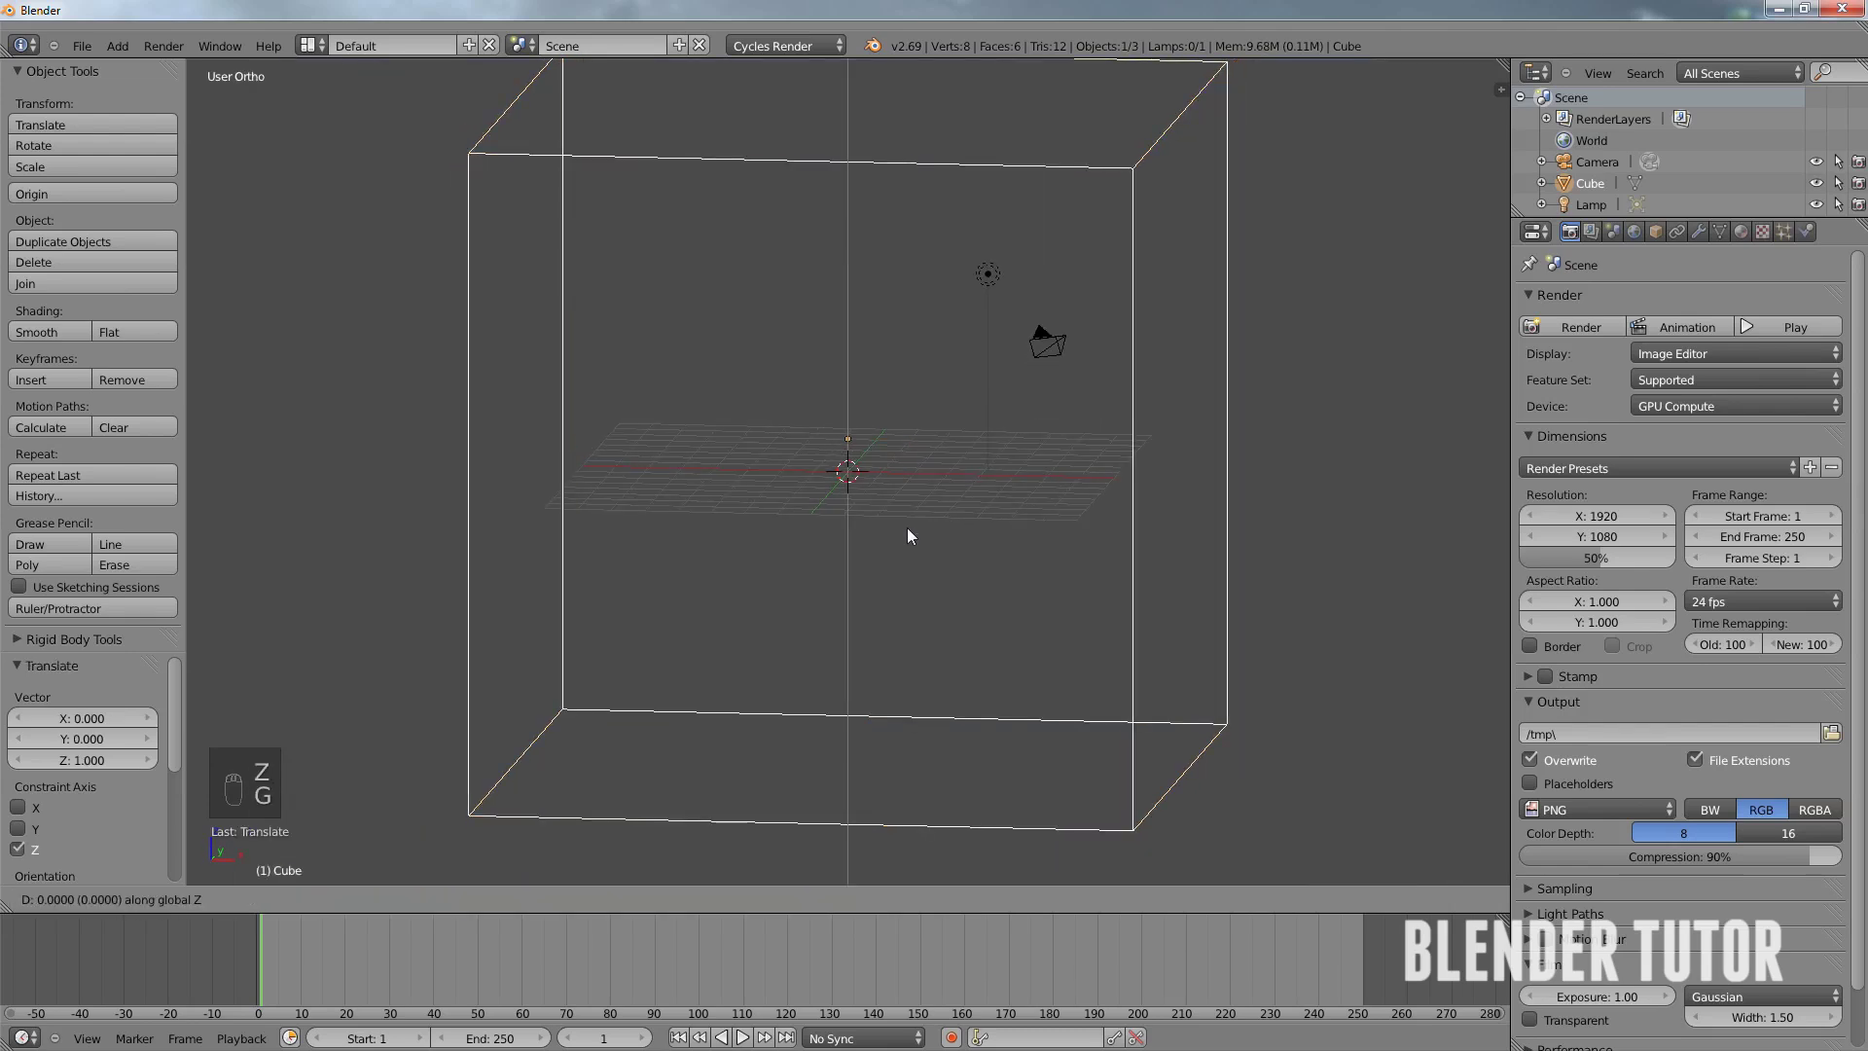
type("10")
key("Return")
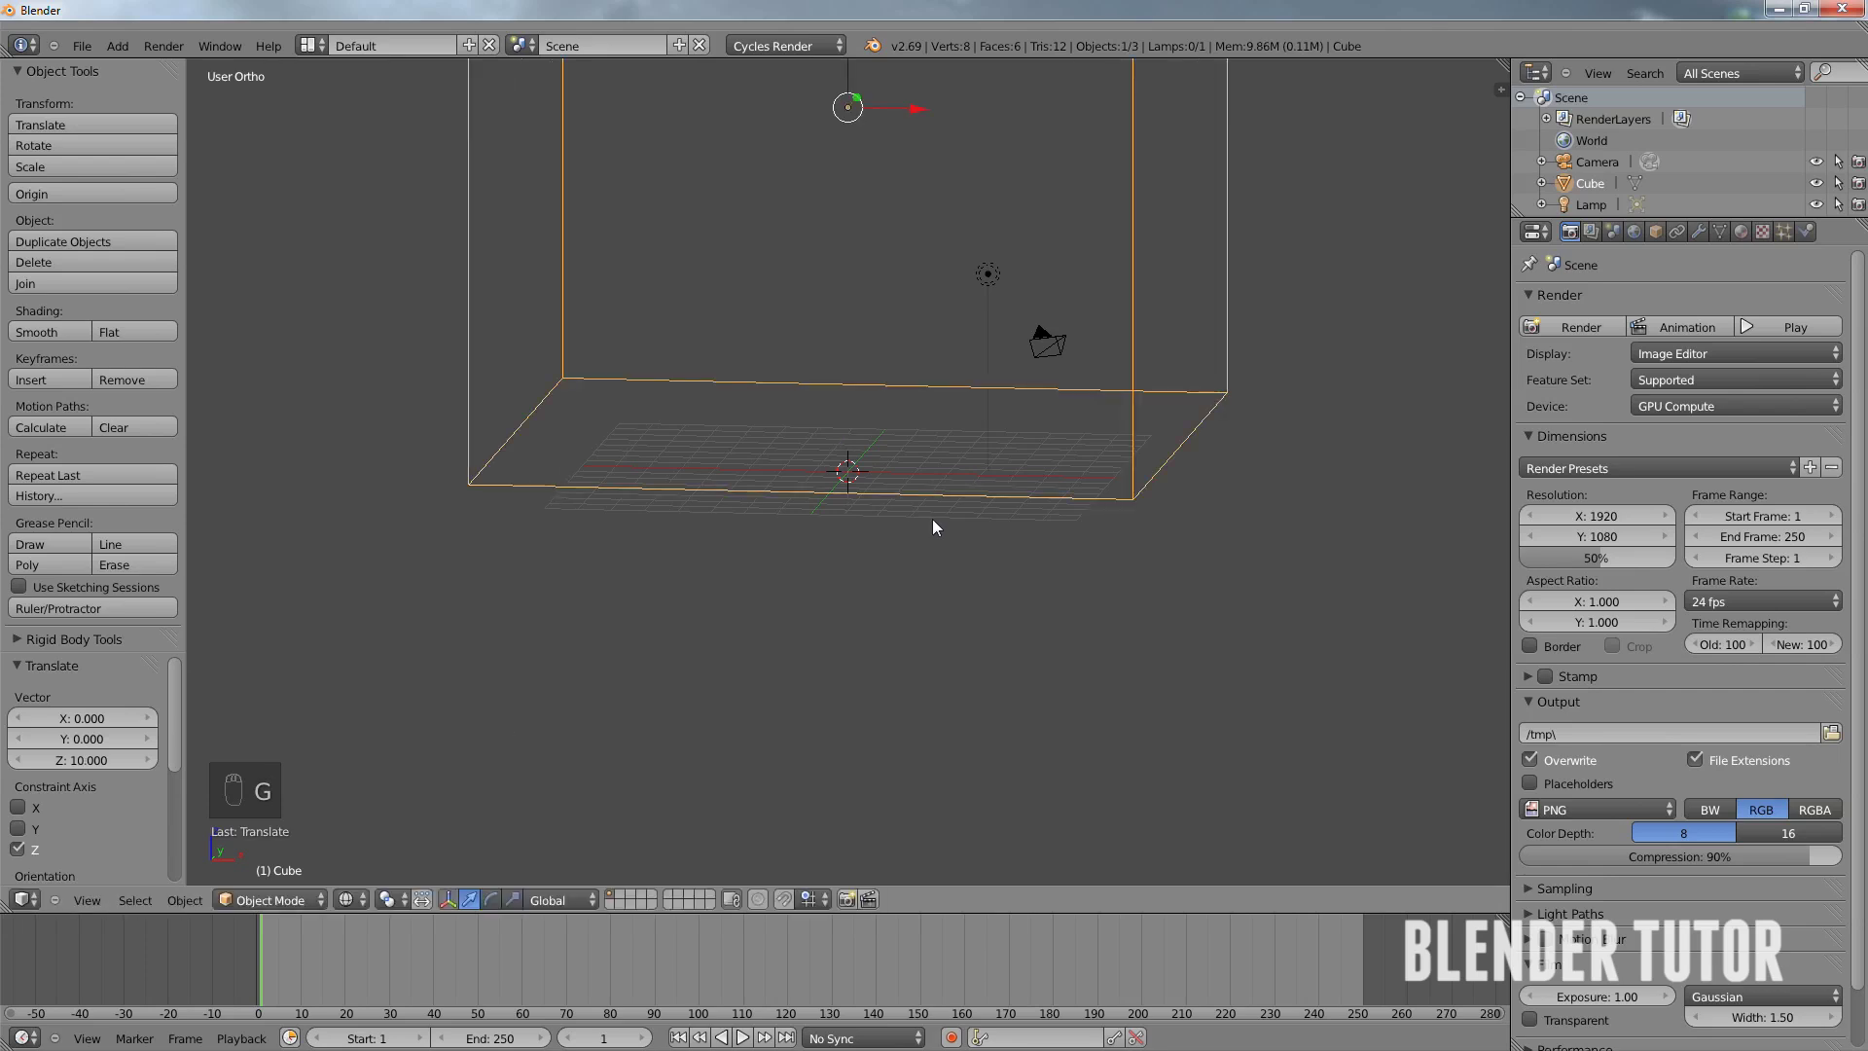
key("g")
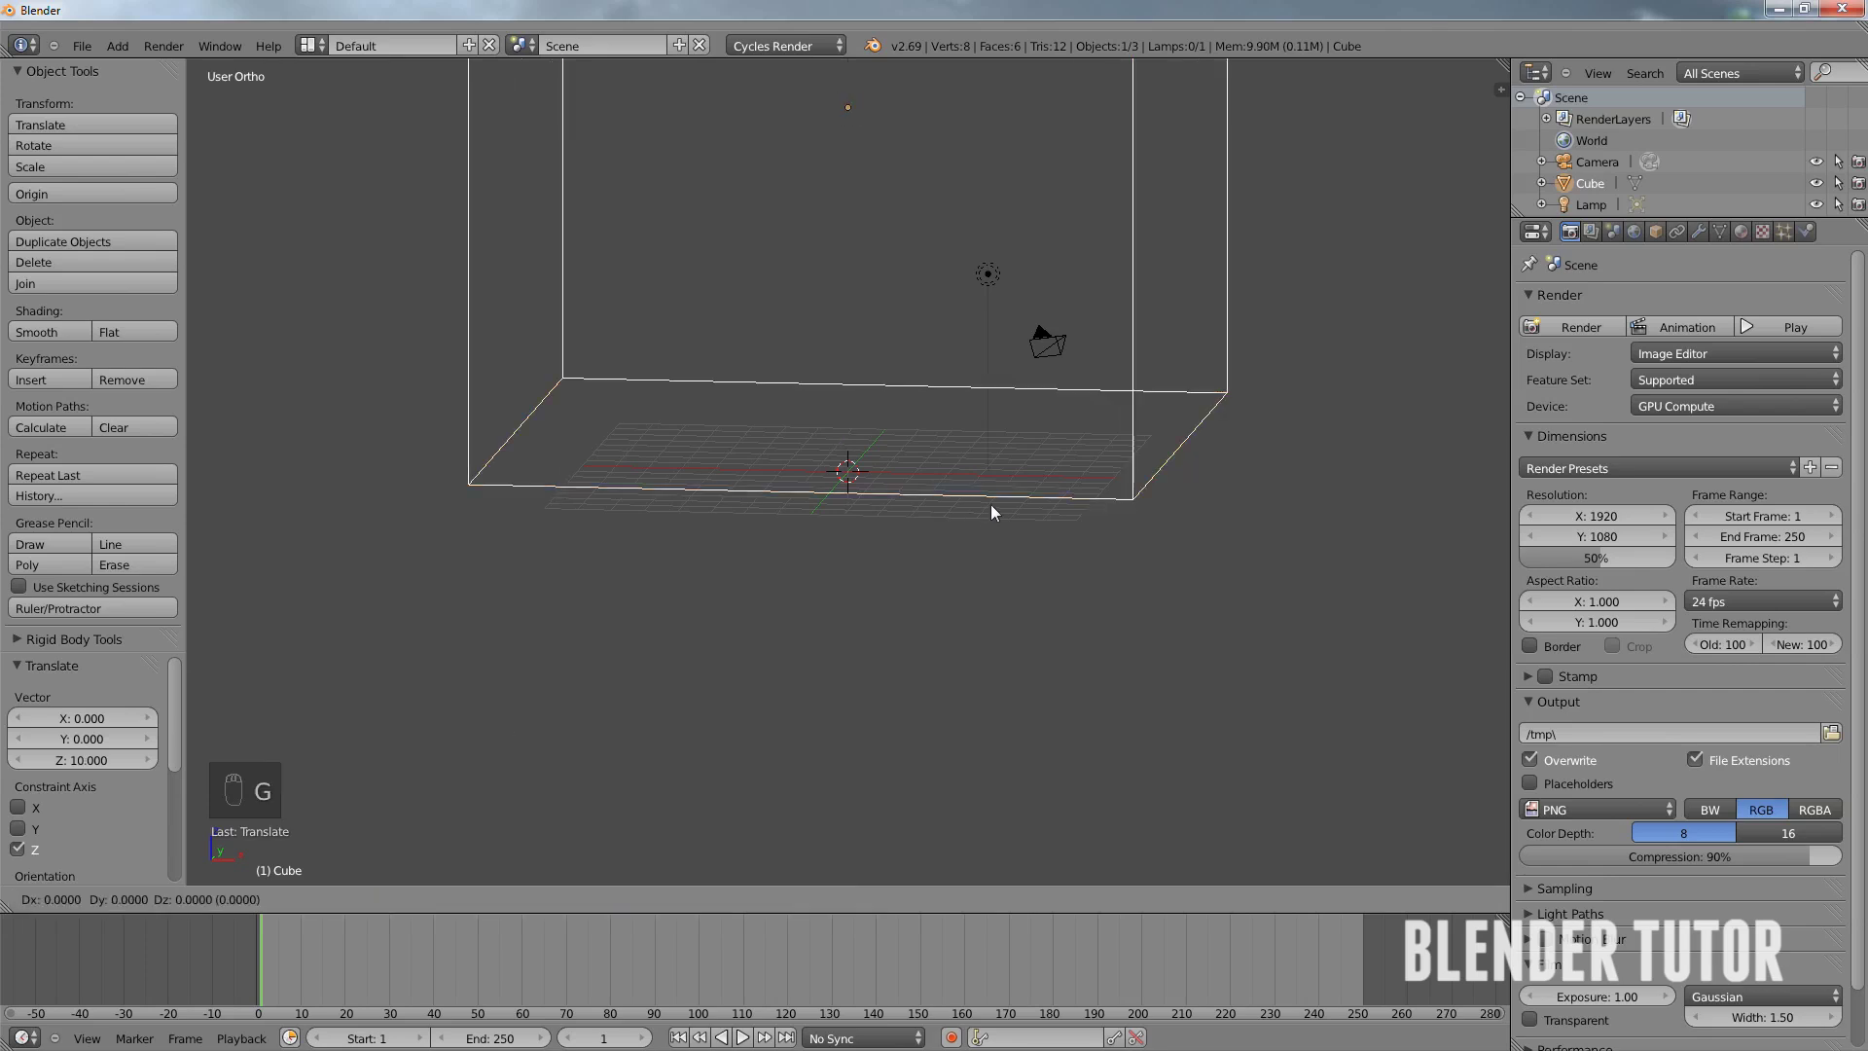
type("z-1")
key("Return")
middle_click_drag(992, 513, 842, 571)
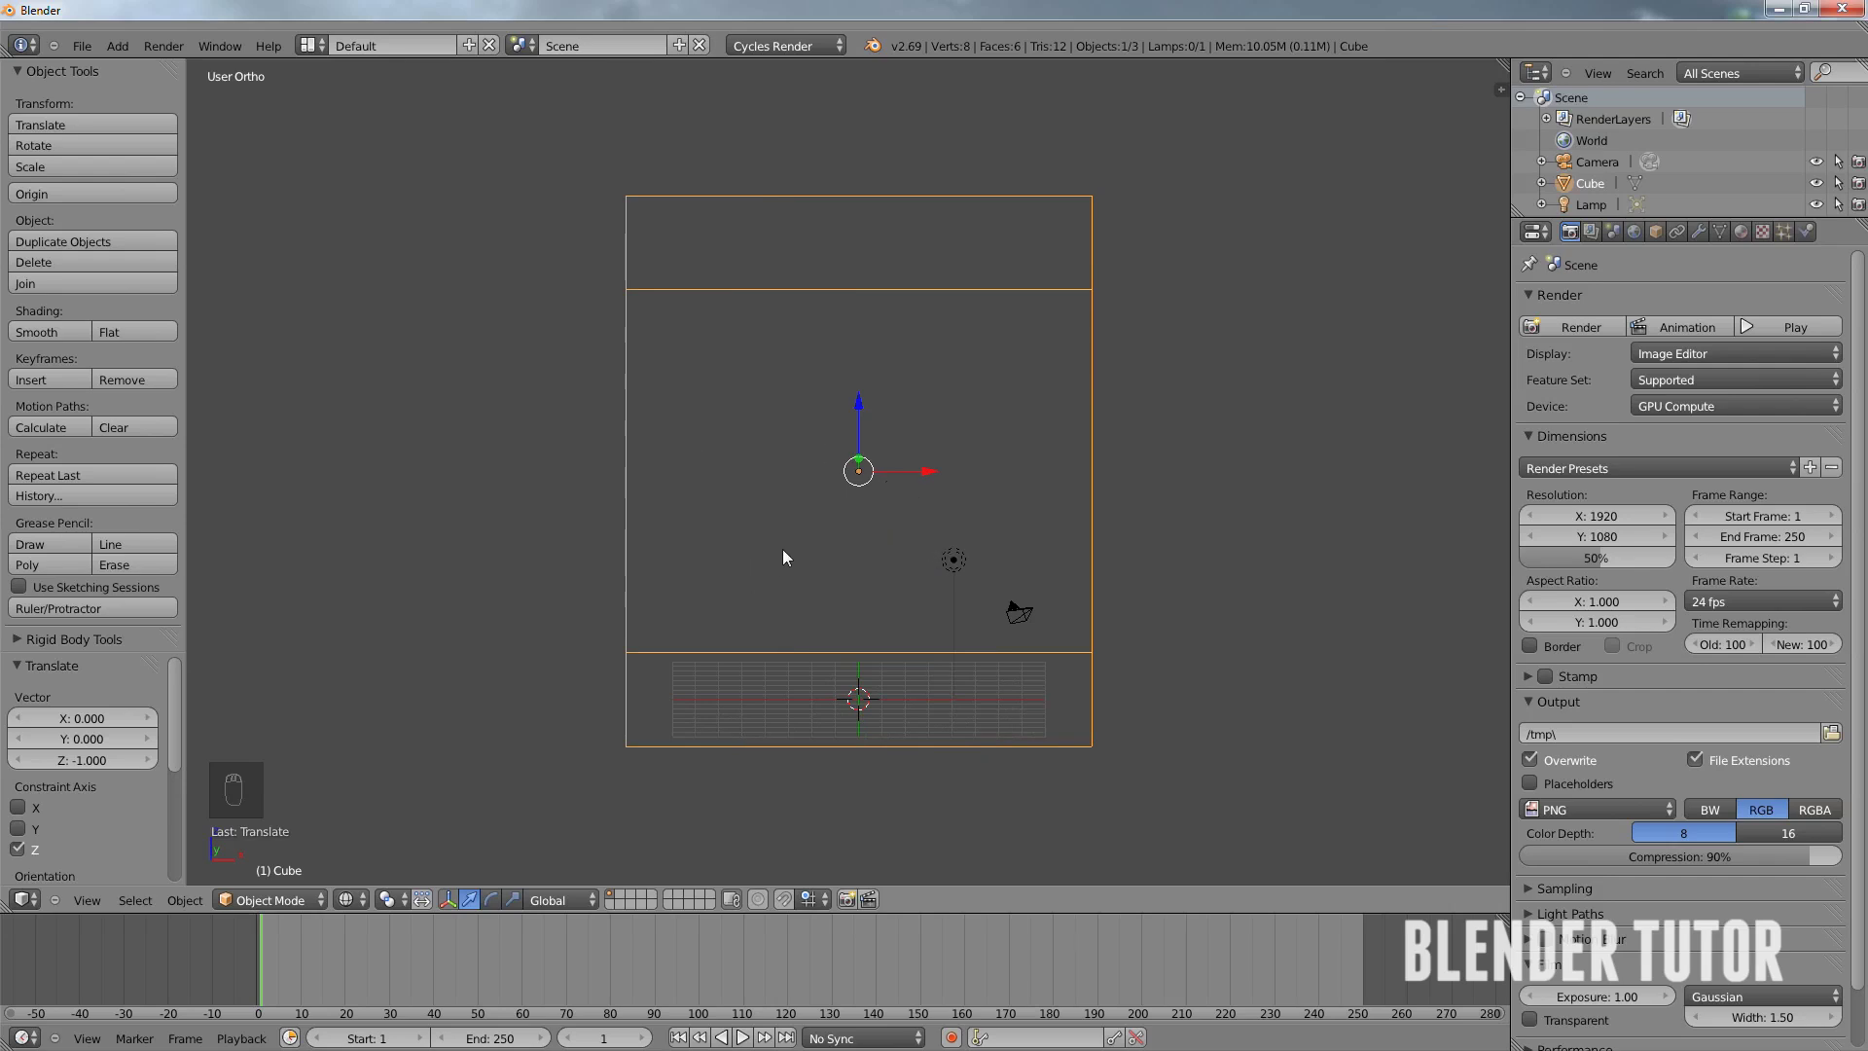
middle_click_drag(1117, 527, 905, 545)
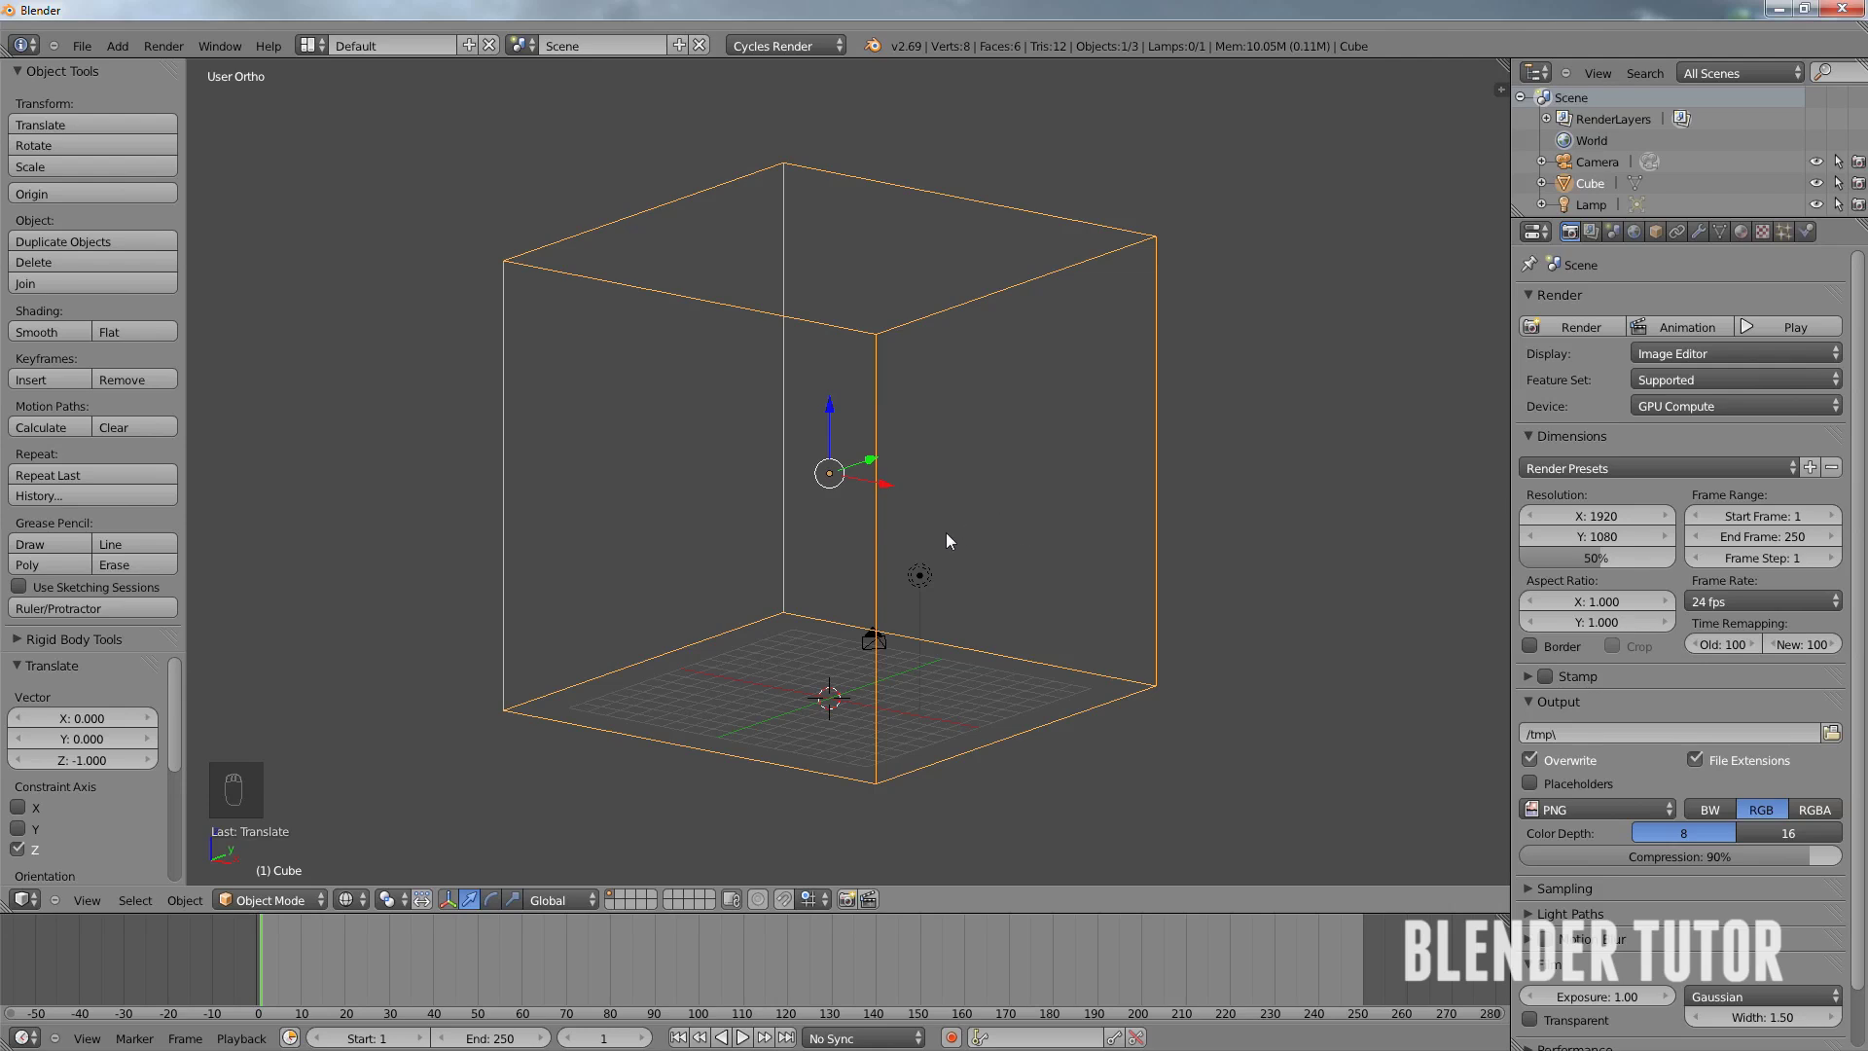
middle_click_drag(911, 512, 1006, 516)
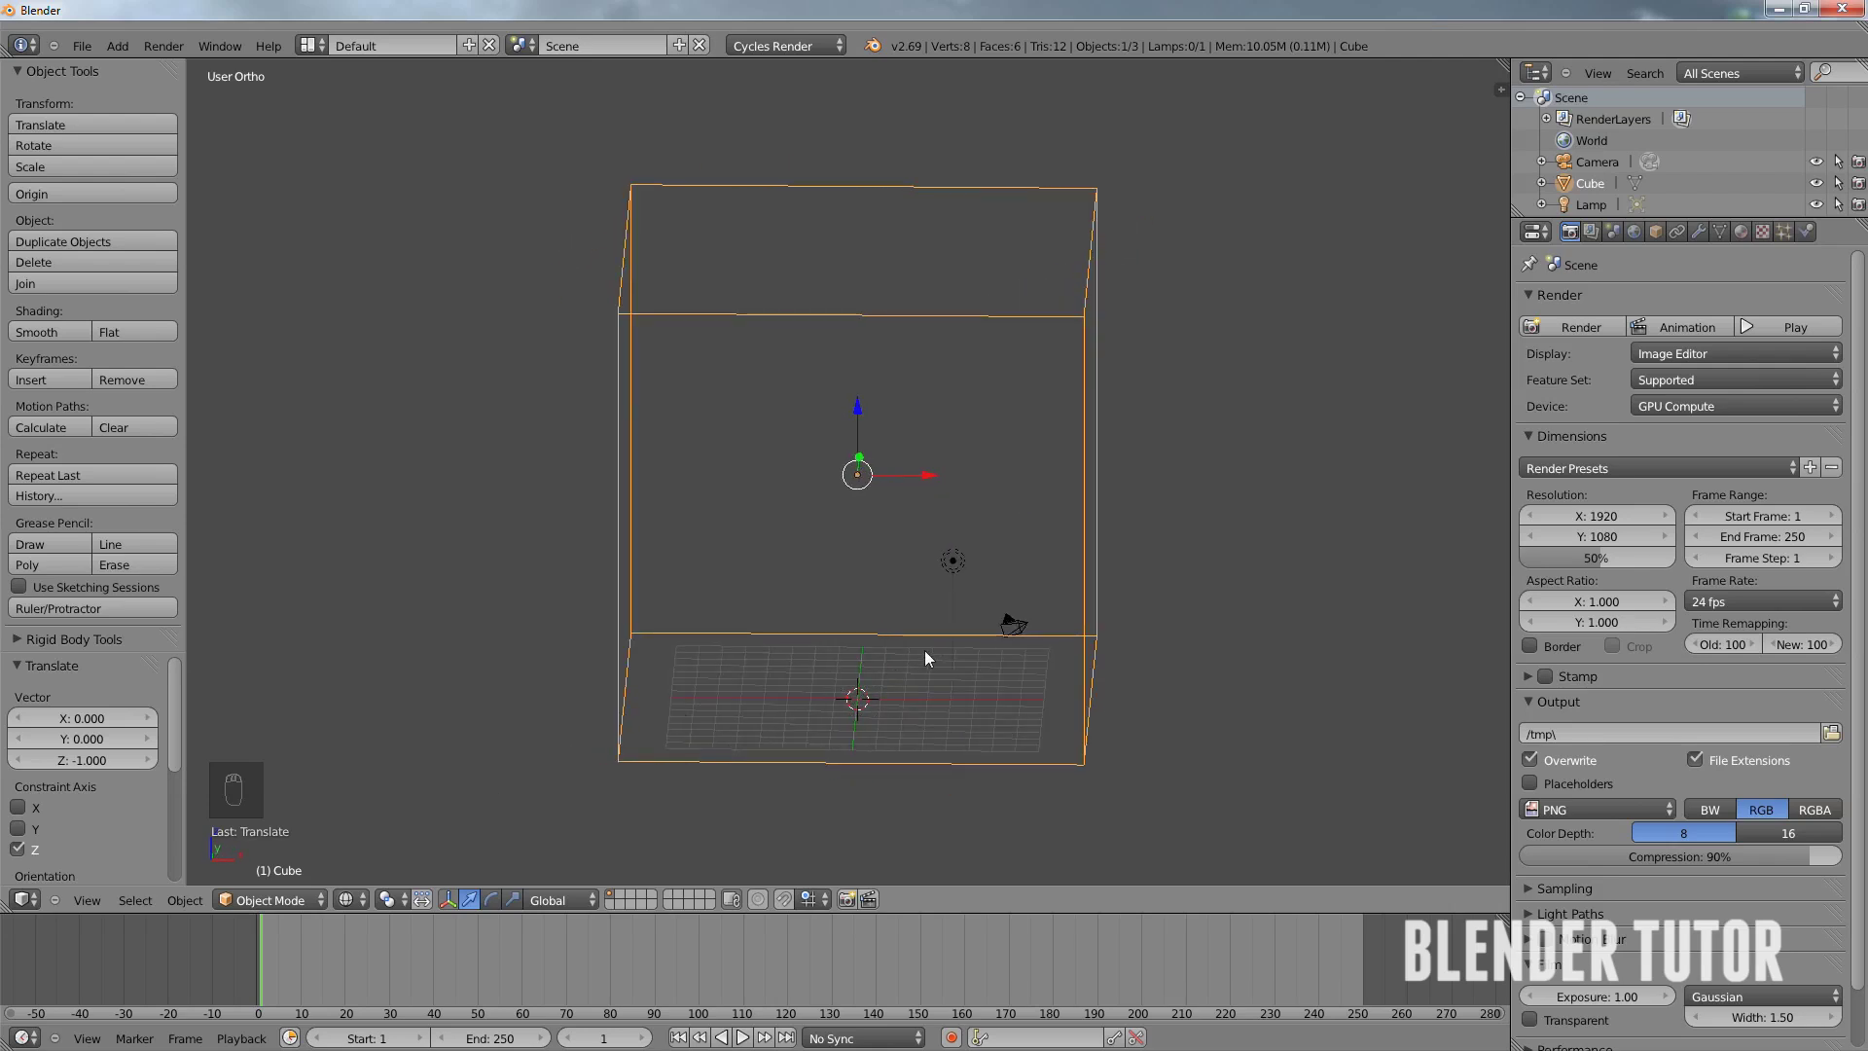
middle_click_drag(1008, 650, 931, 659)
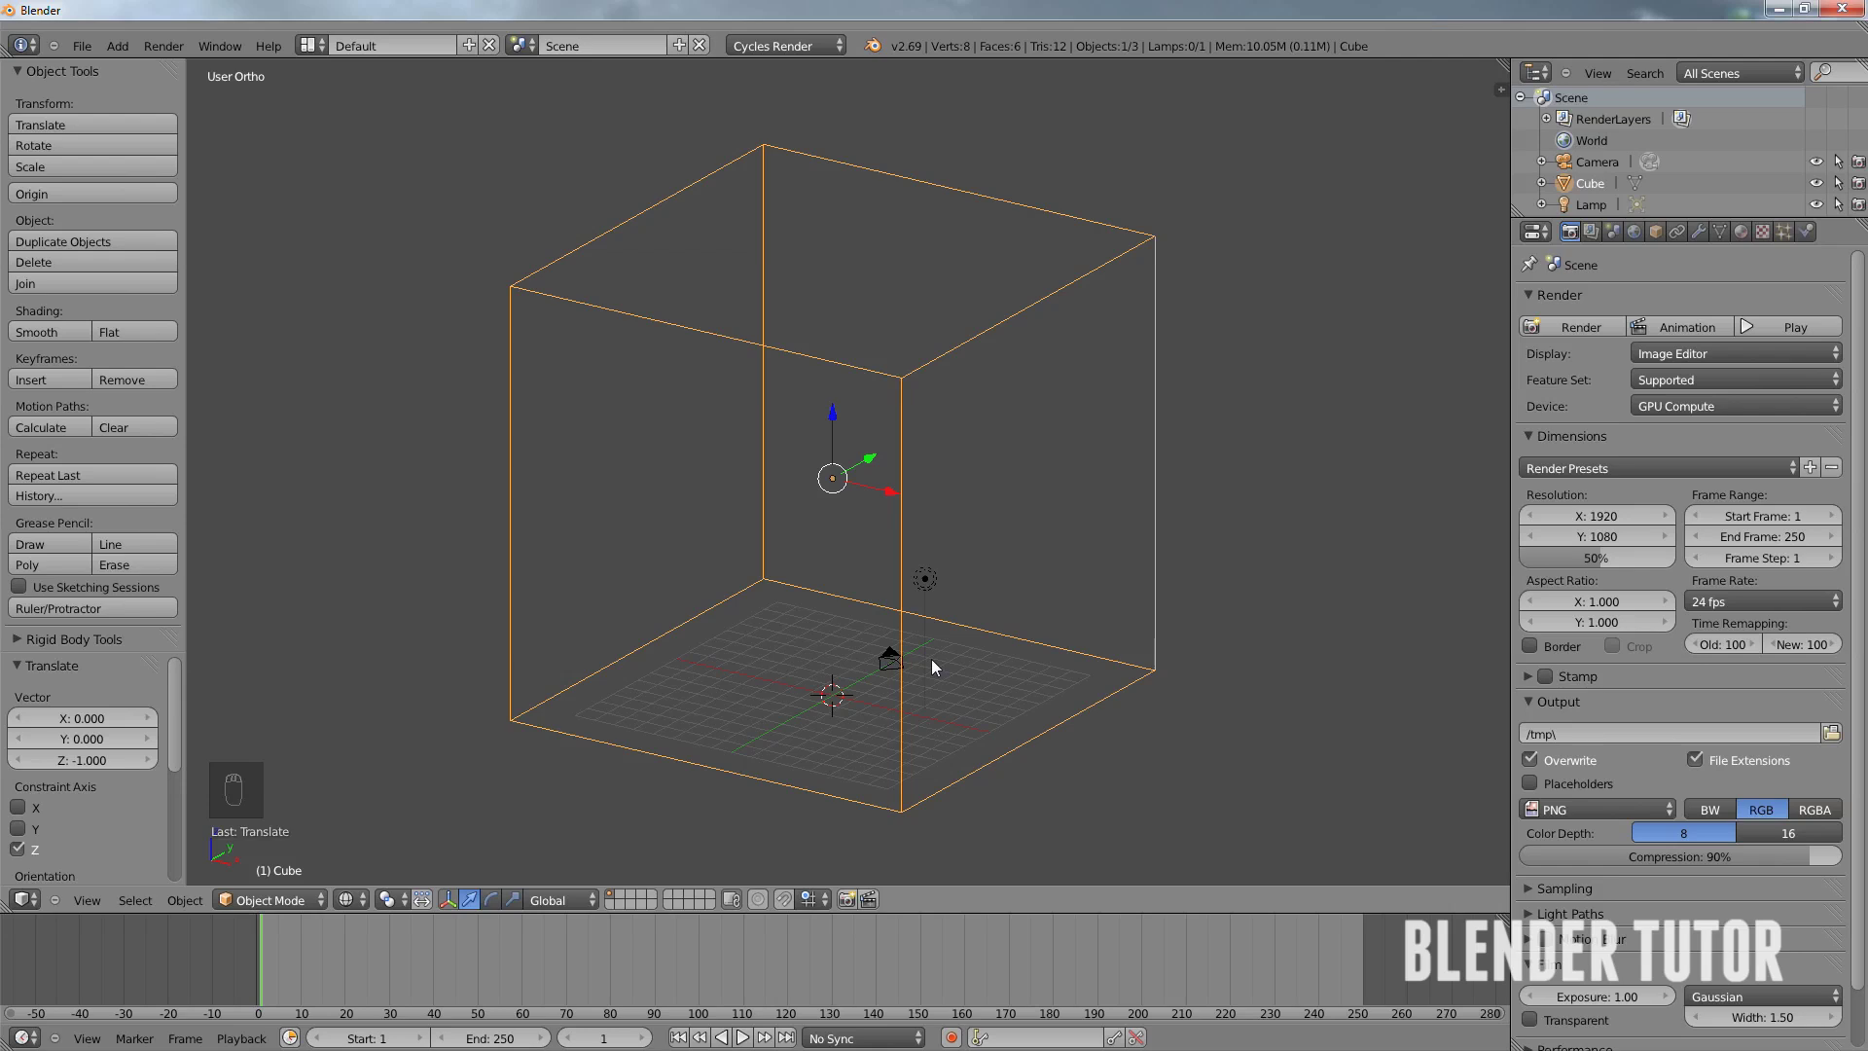
key("s")
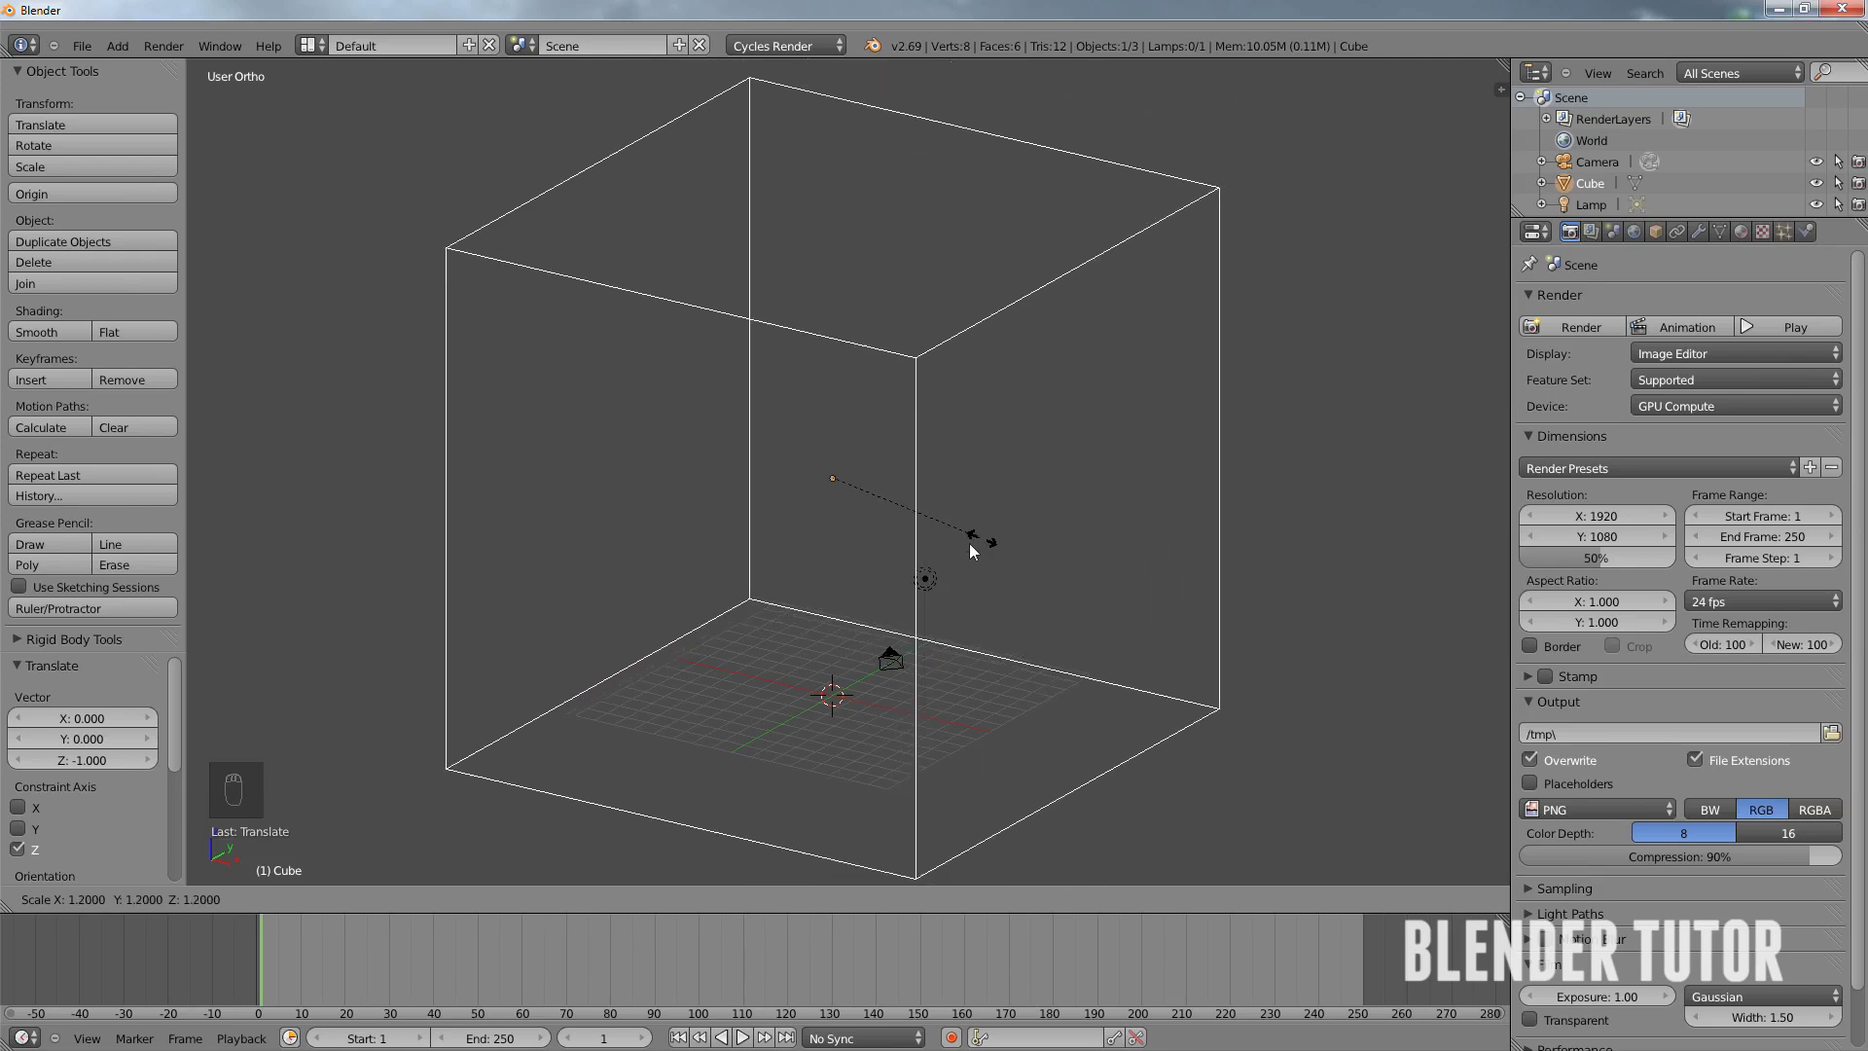
right_click(989, 539)
middle_click_drag(1053, 551, 1128, 527)
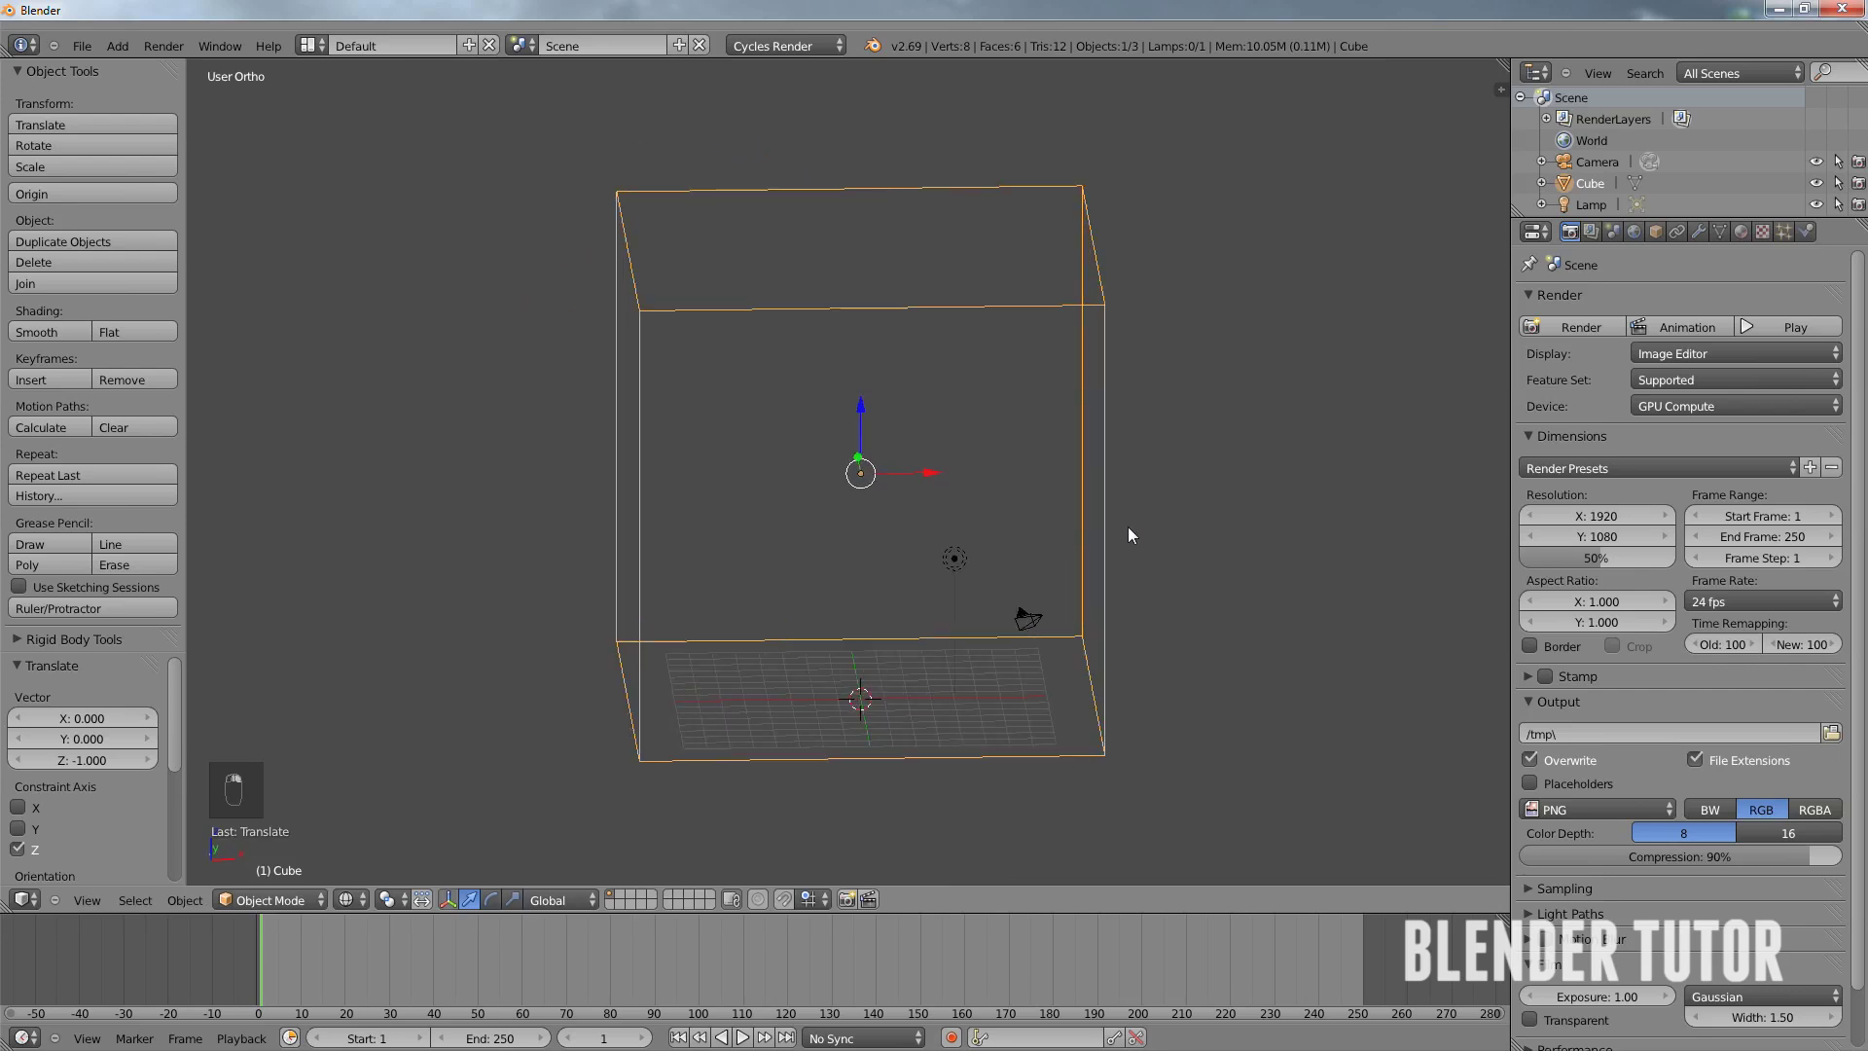
- Rename the cube object as Domain
left_click(1656, 232)
left_click(1591, 301)
type("D")
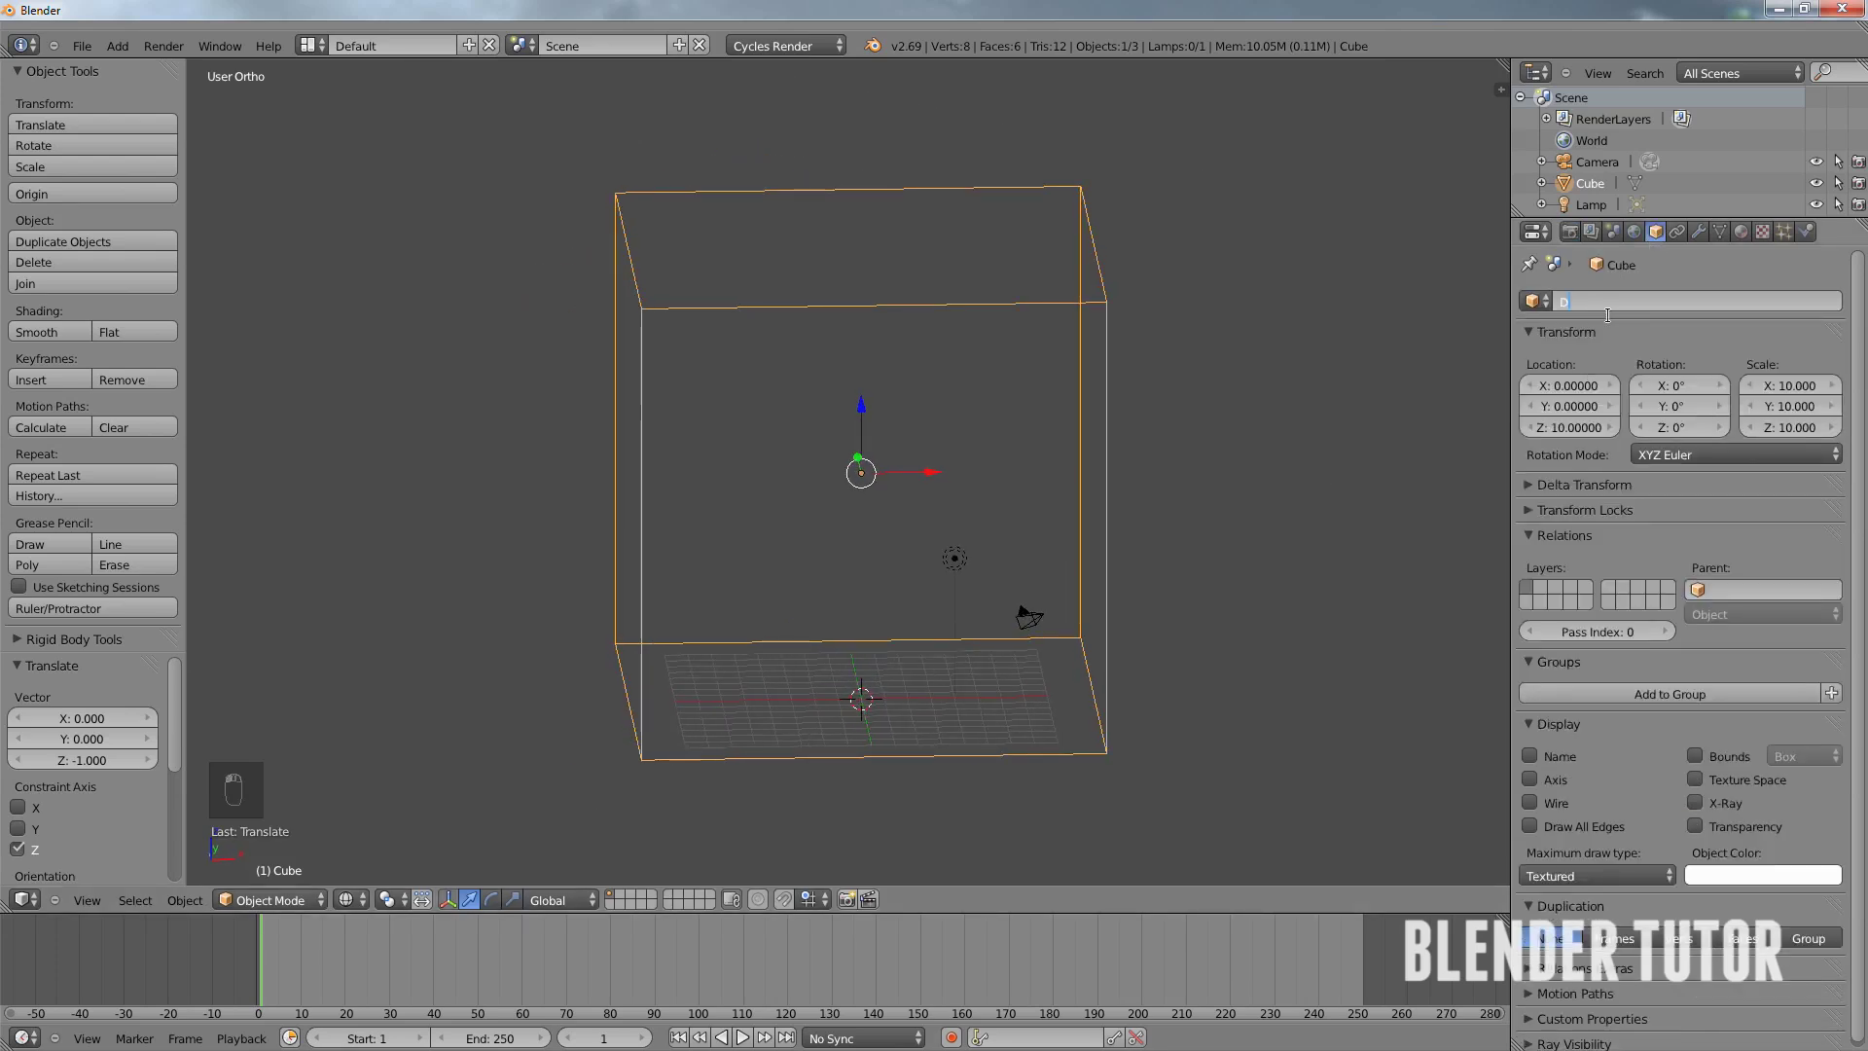
type("omain")
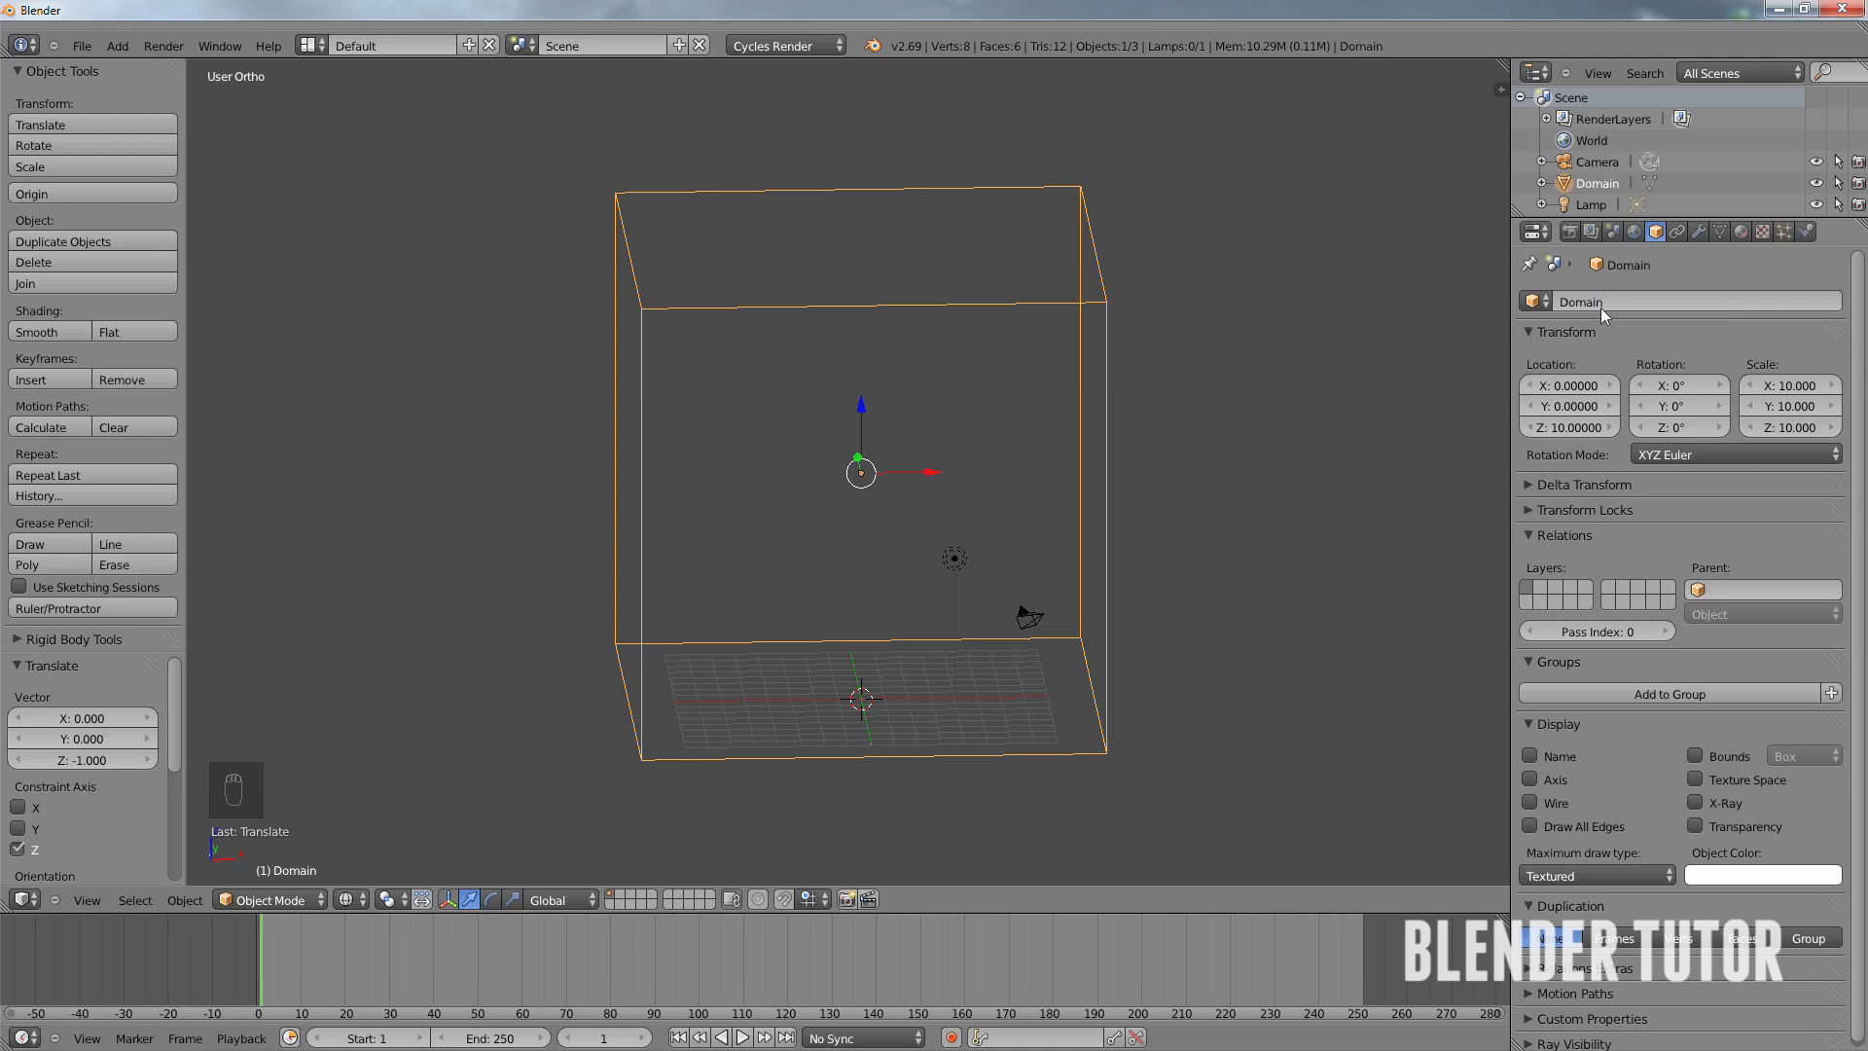
key("Return")
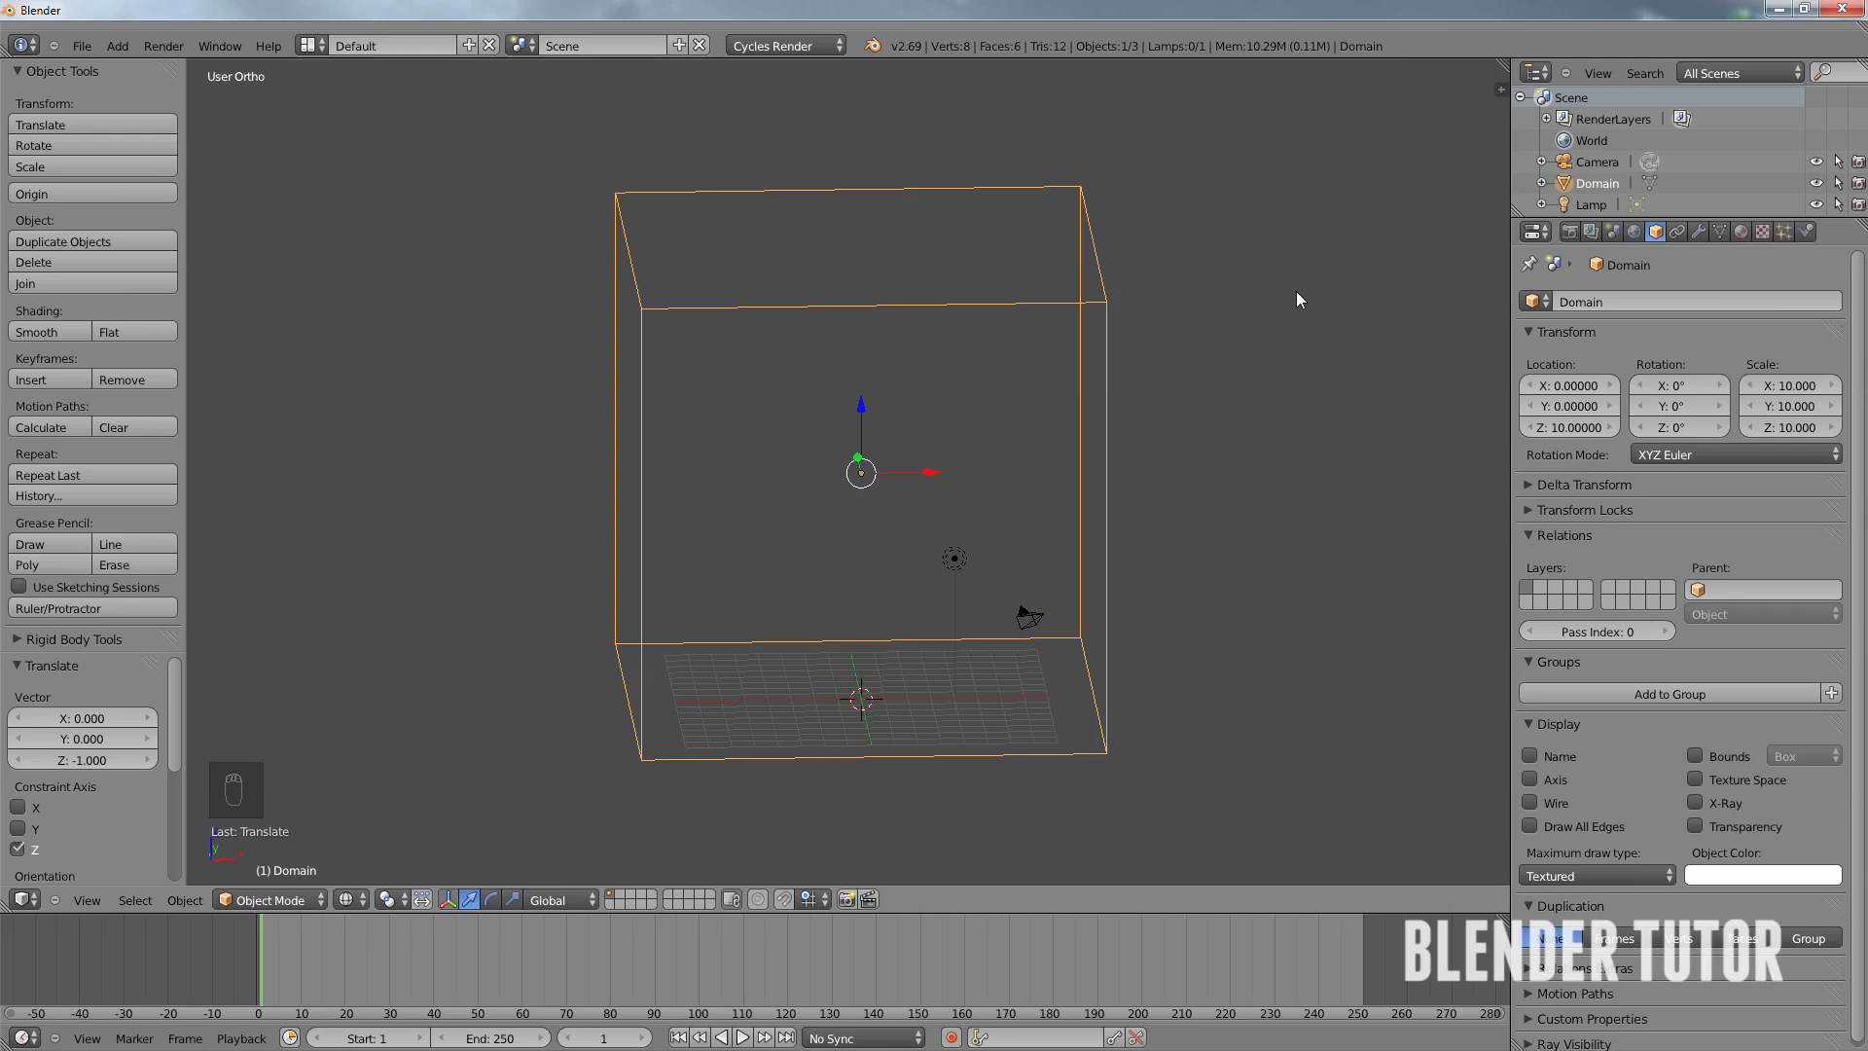
- Add a UV sphere inside the domain cube and raise it about 3.58 units along the Z axis
middle_click_drag(907, 609, 848, 675)
key("shift+a")
mouse_move(848, 675)
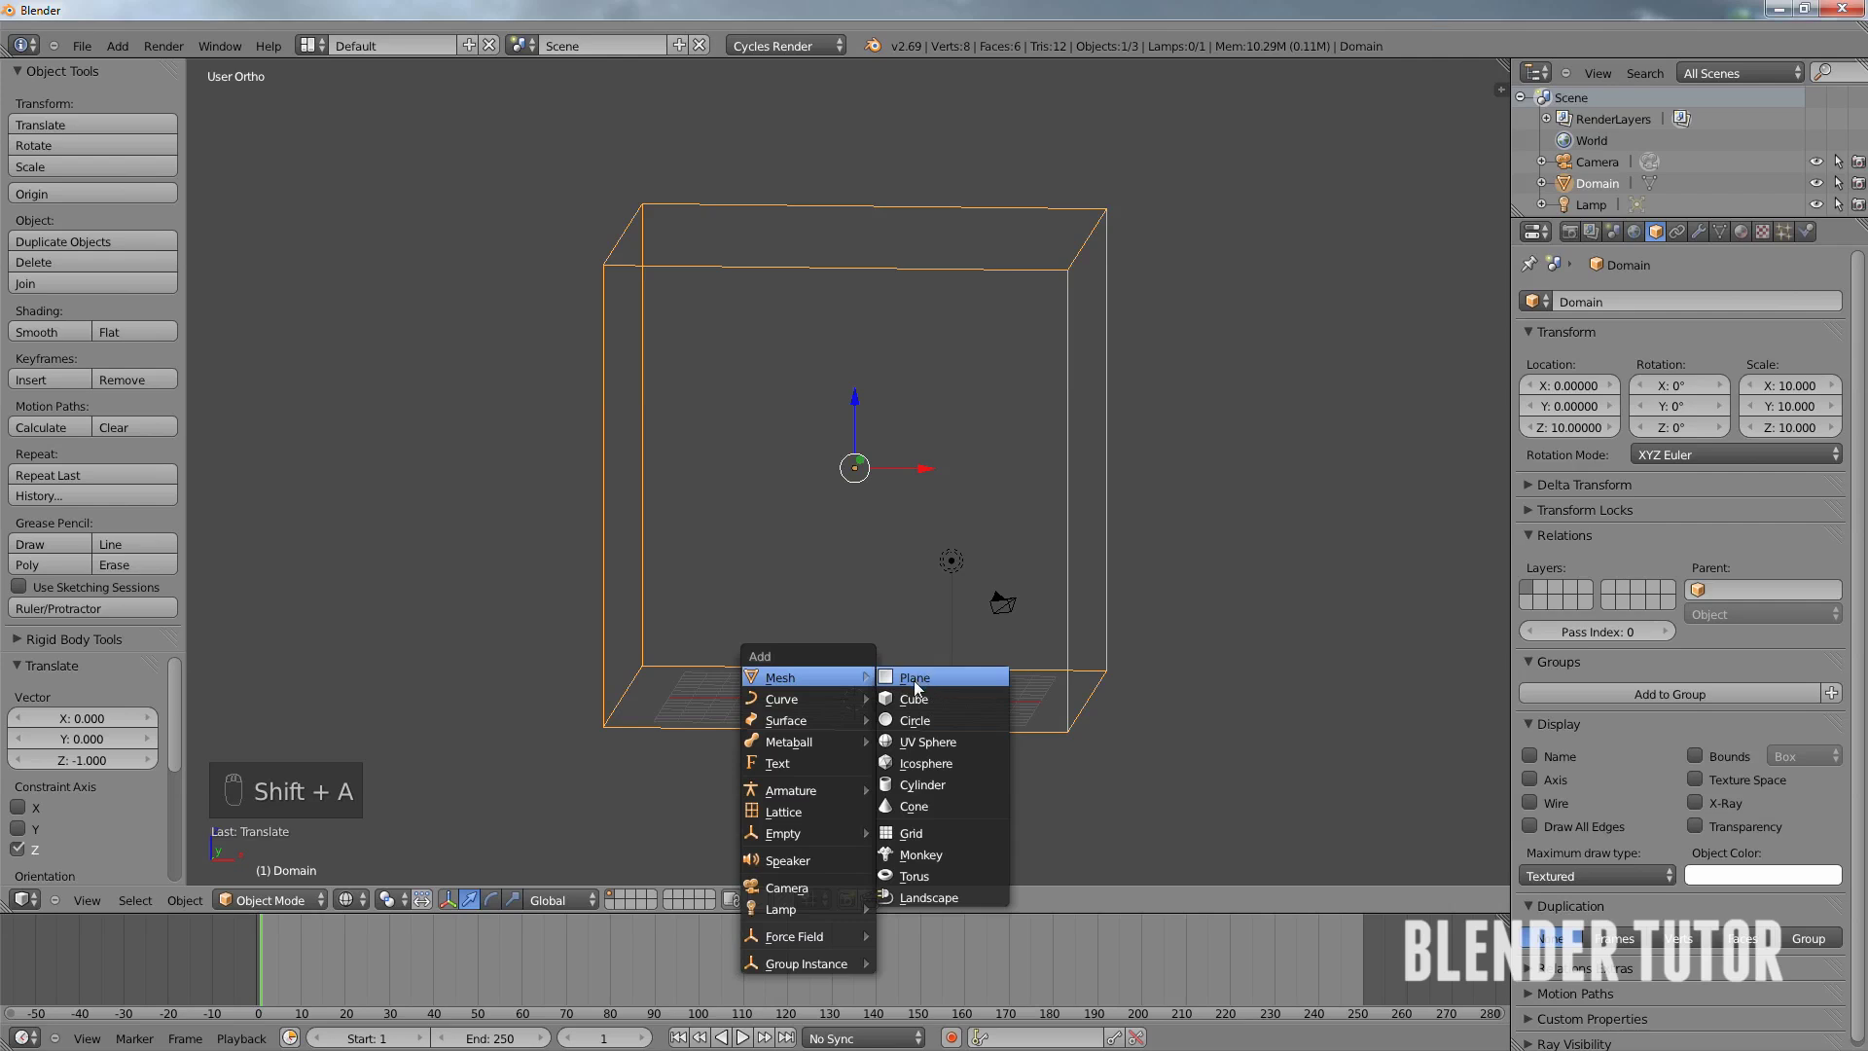
left_click(934, 743)
key("g")
key("z")
left_click(884, 585)
middle_click_drag(1084, 502, 983, 556)
- Enable smoke physics on the sphere as a Flow object with the flow type Fire + Smoke
left_click(1806, 231)
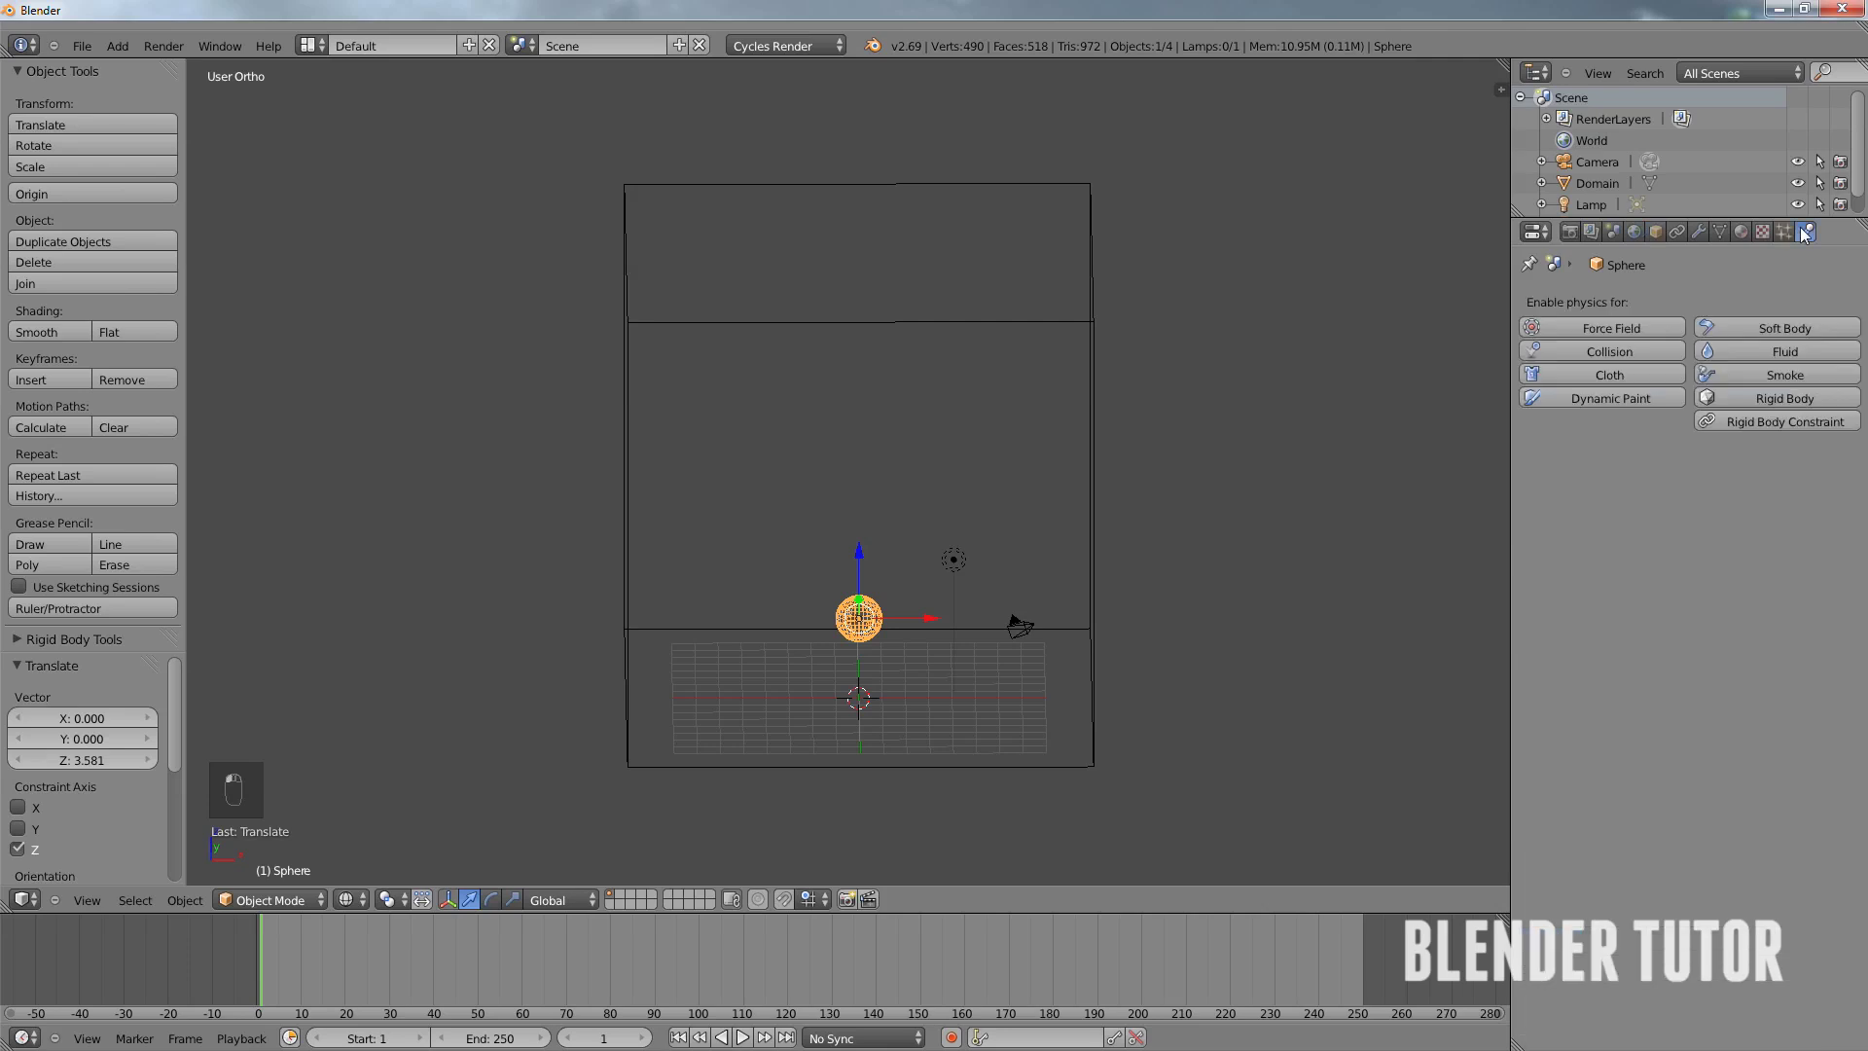
left_click(1569, 232)
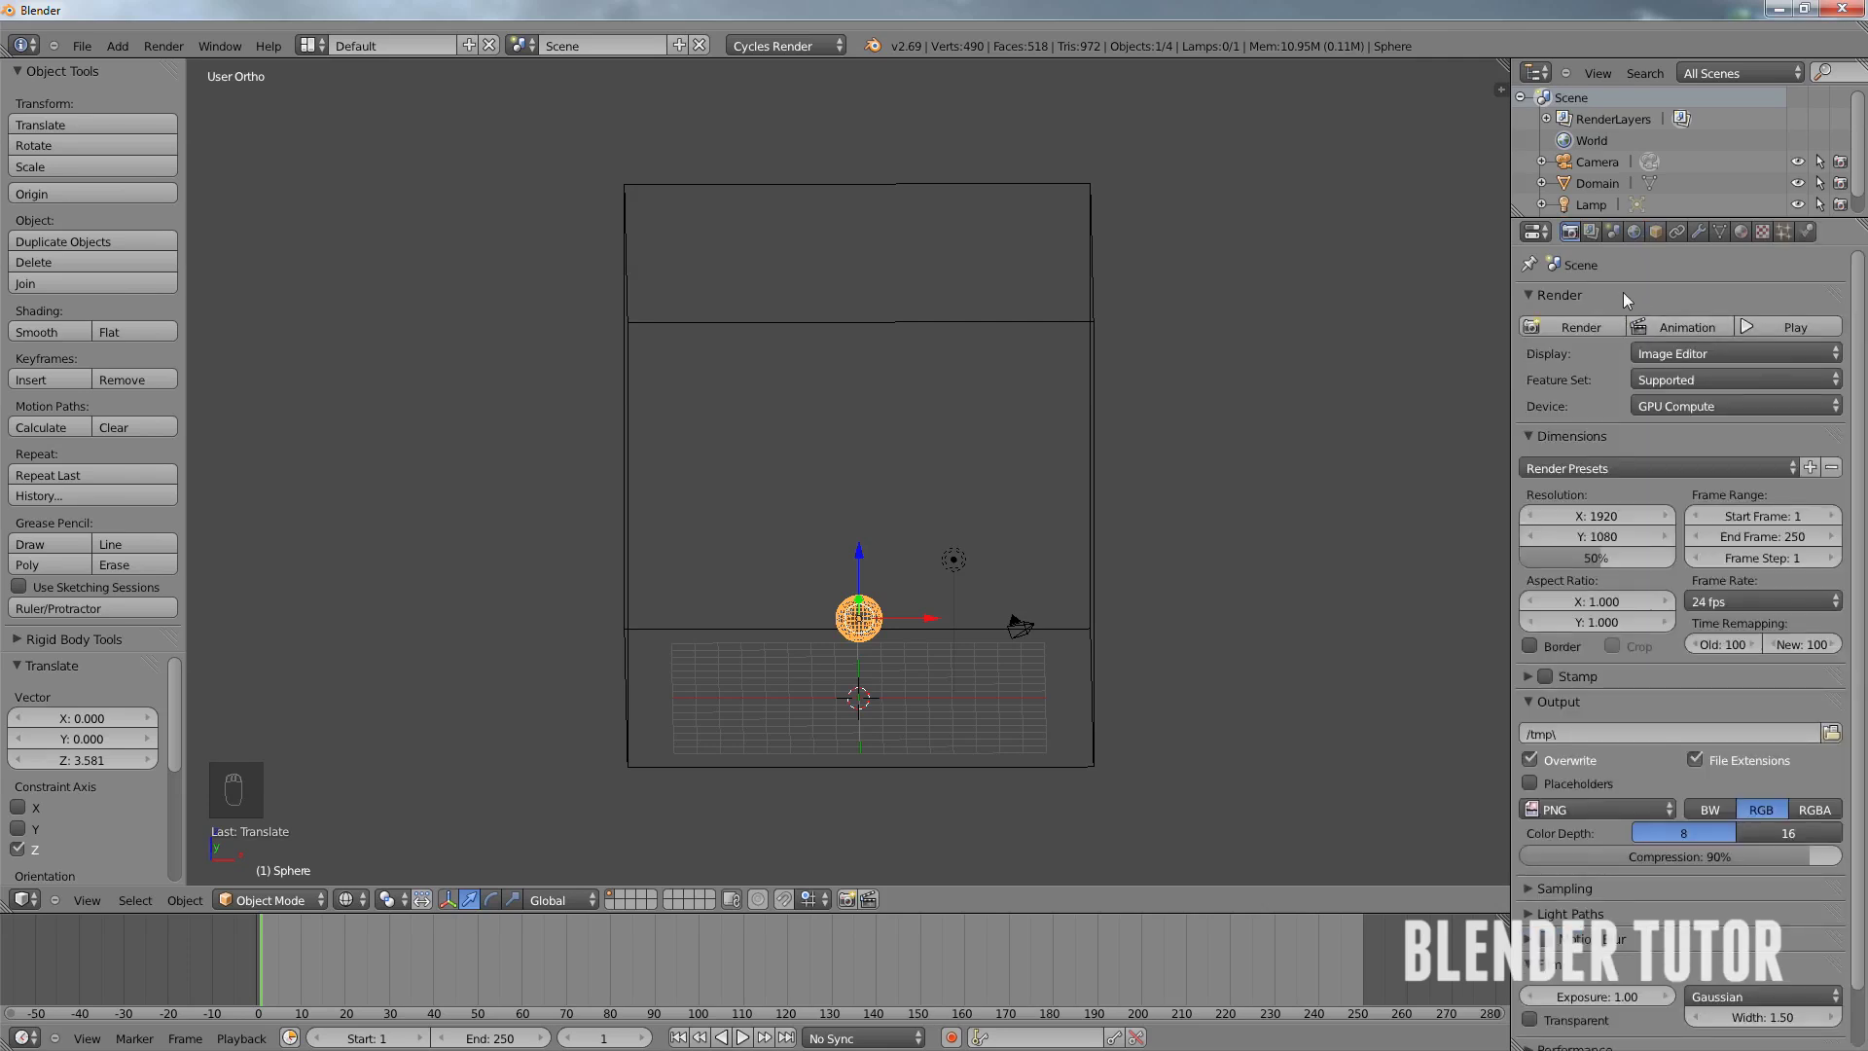
left_click(1807, 233)
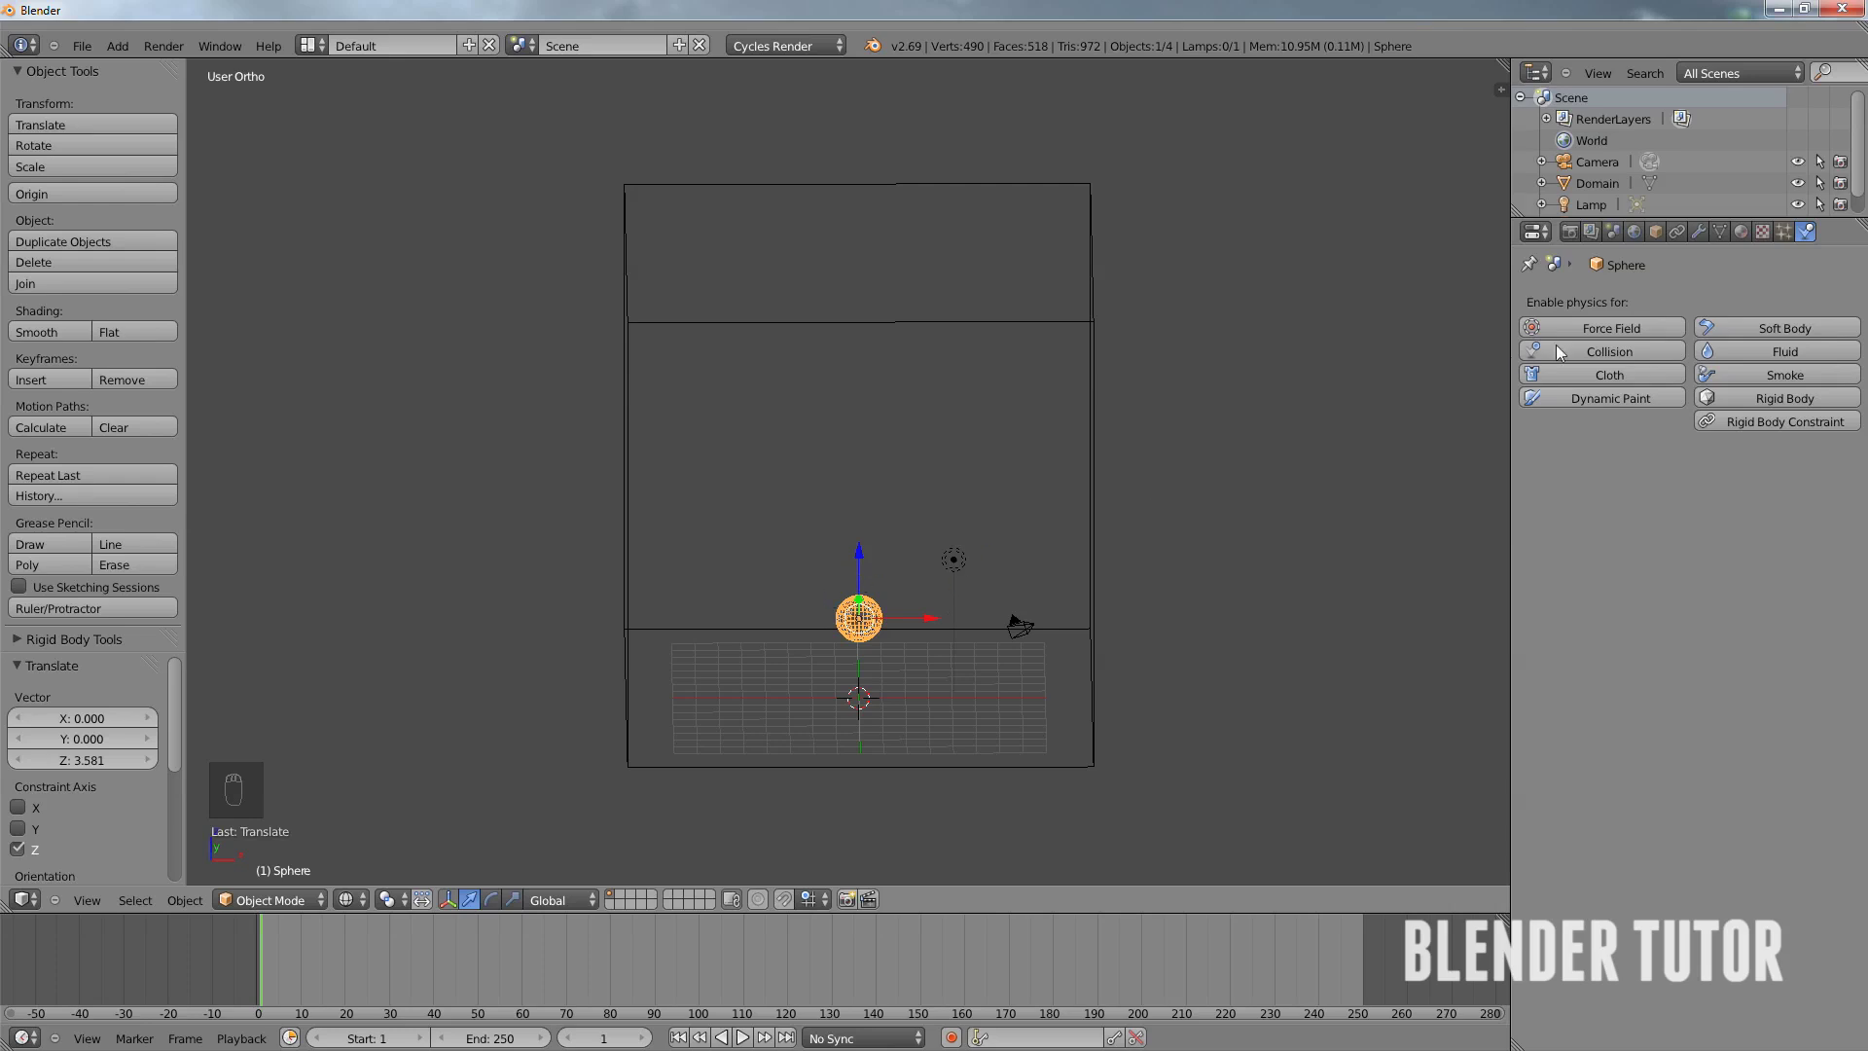
left_click(1787, 381)
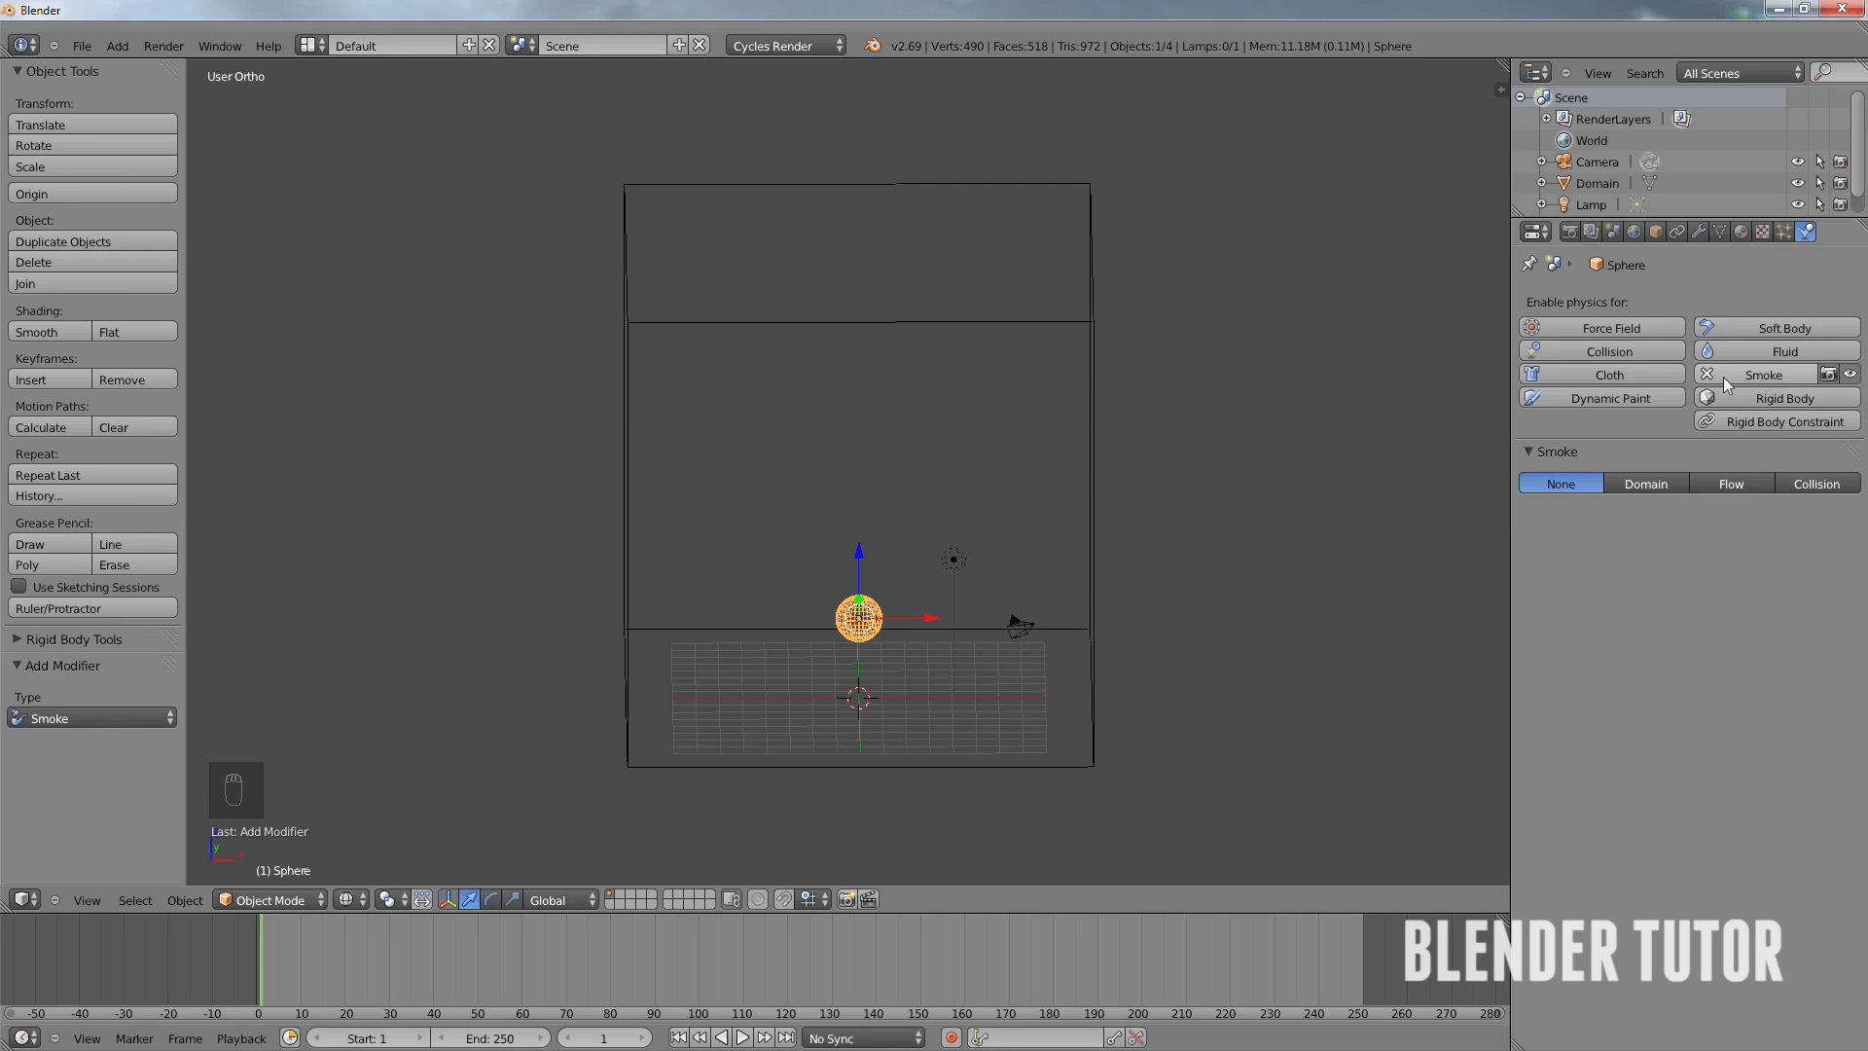
left_click(1745, 482)
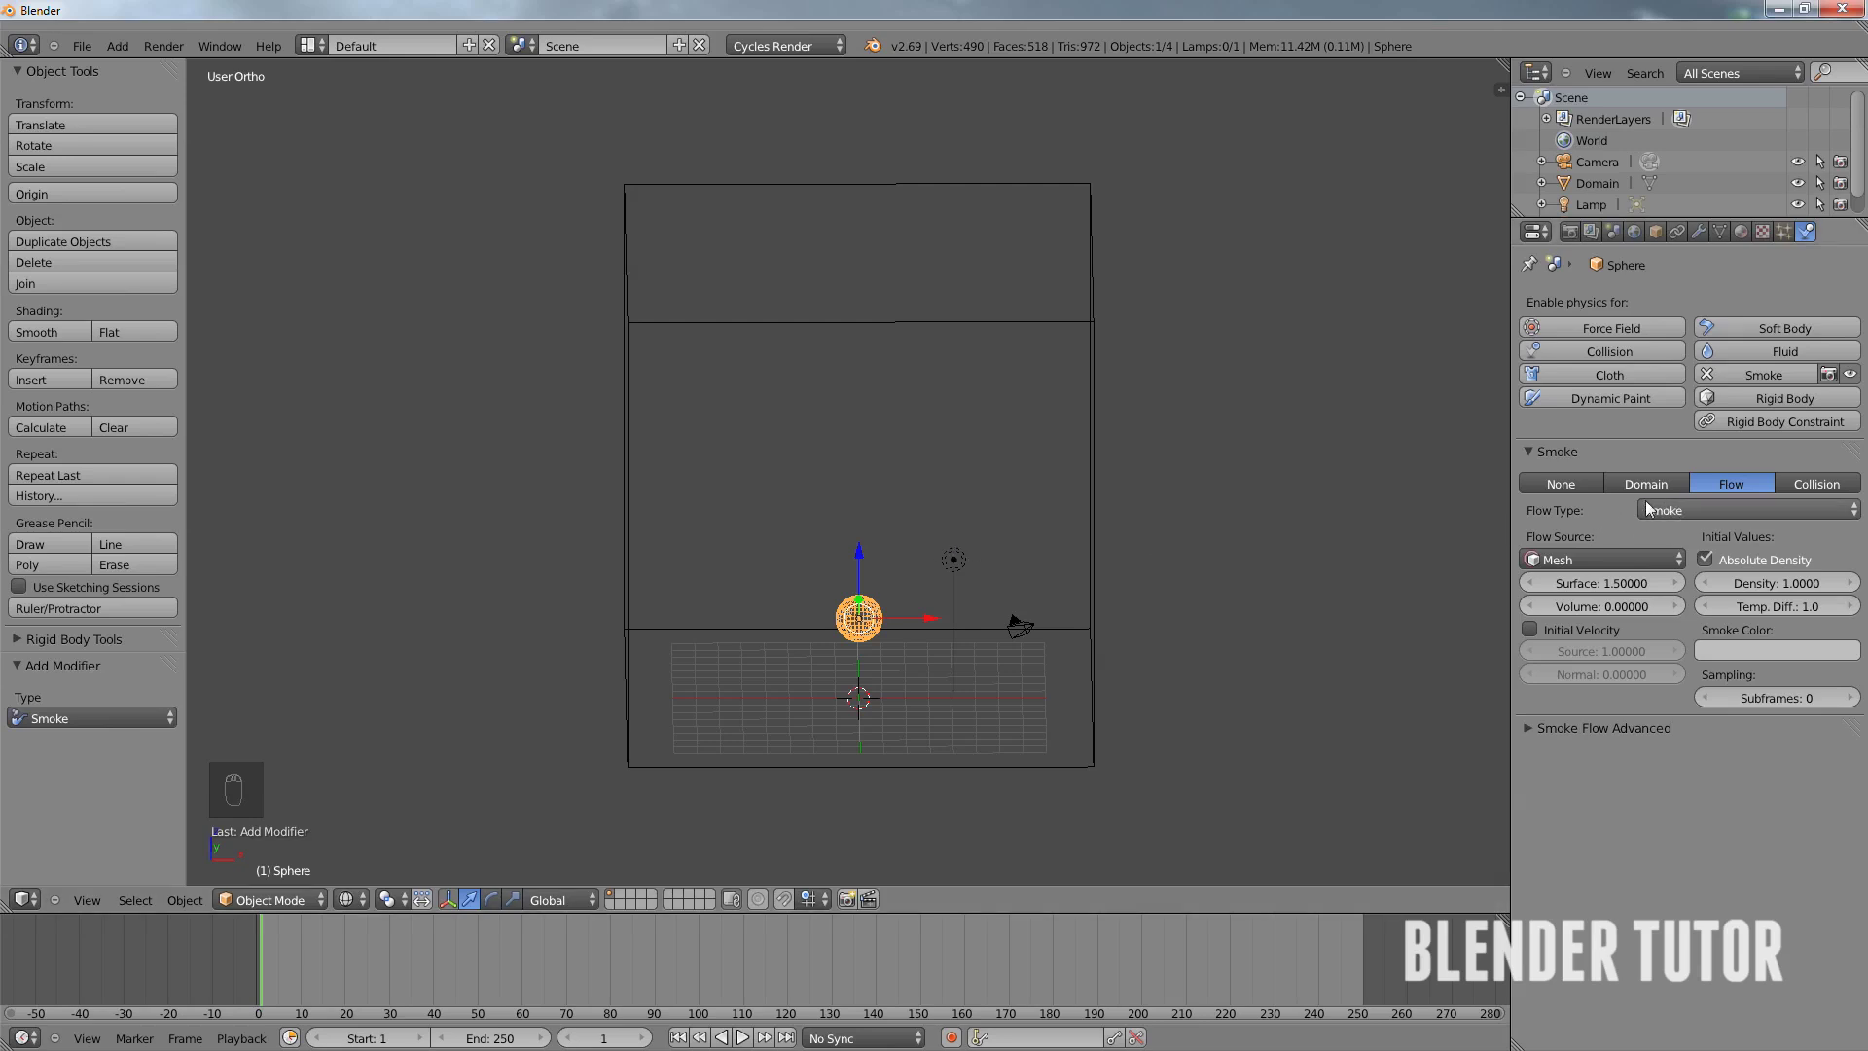
left_click(1690, 510)
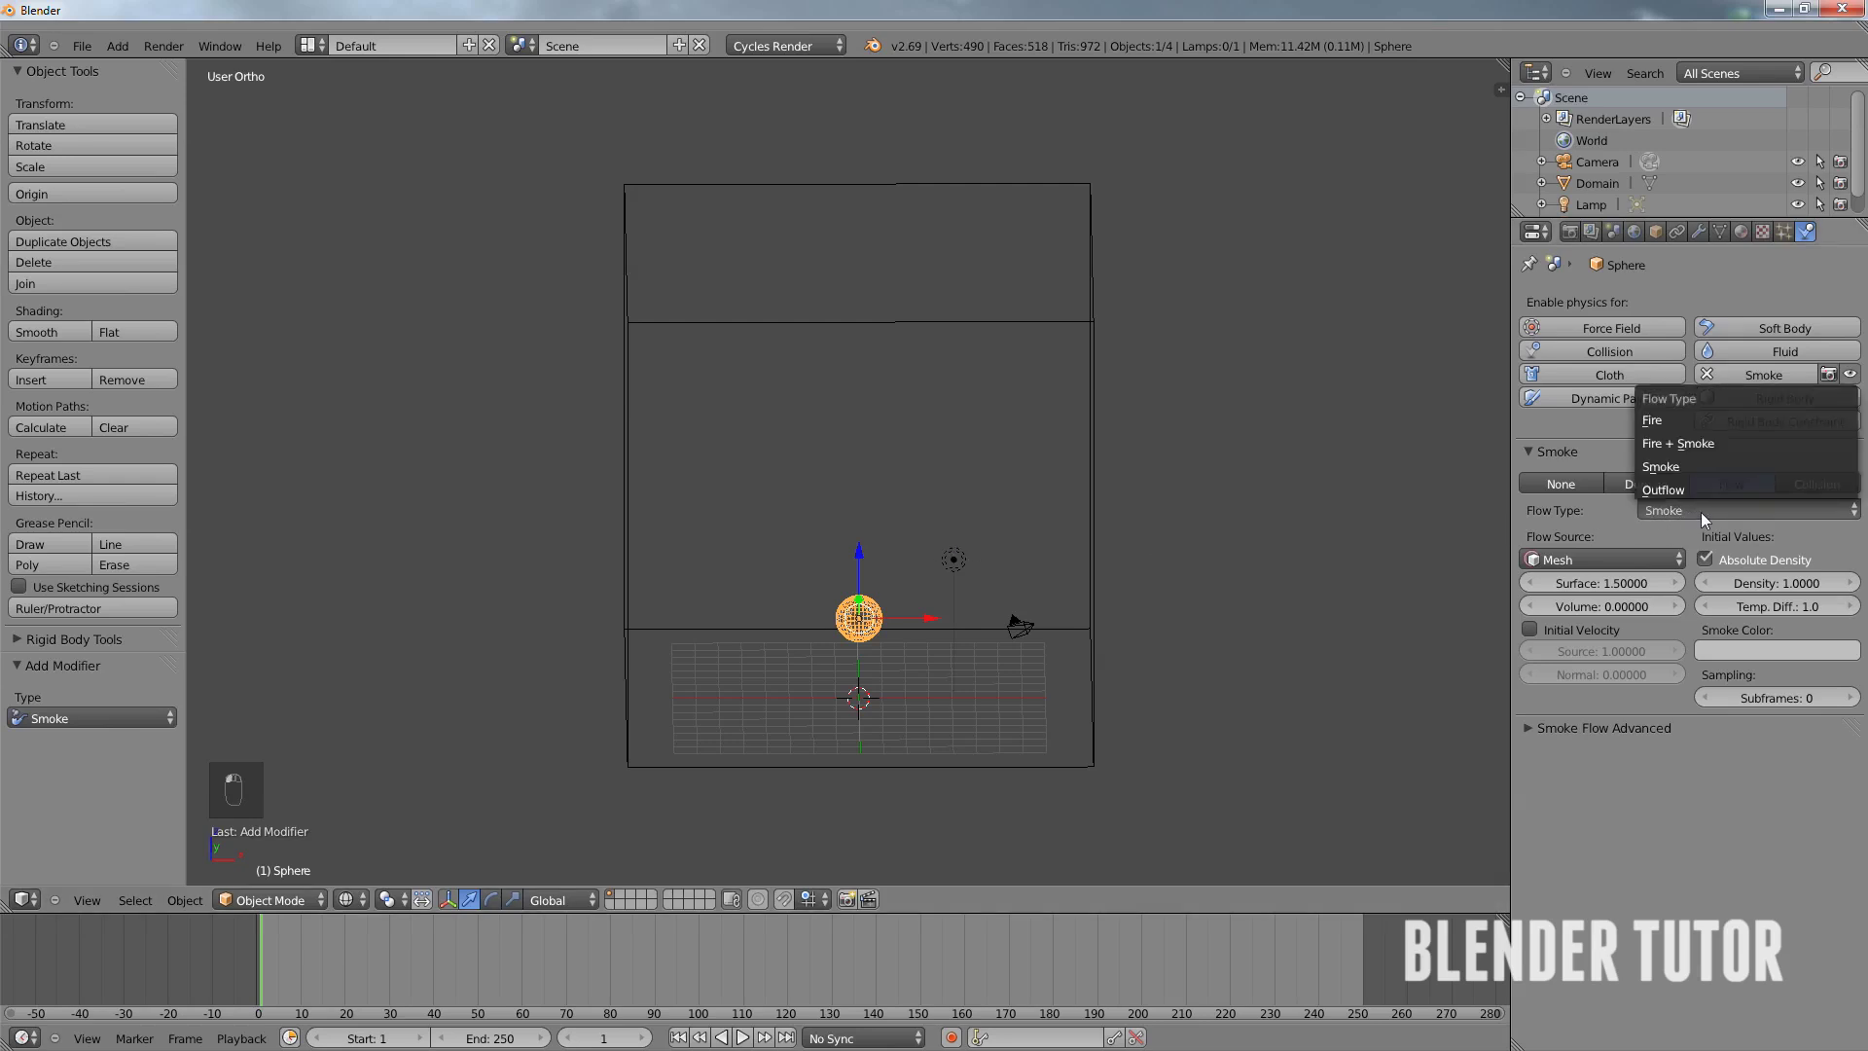
left_click(1709, 444)
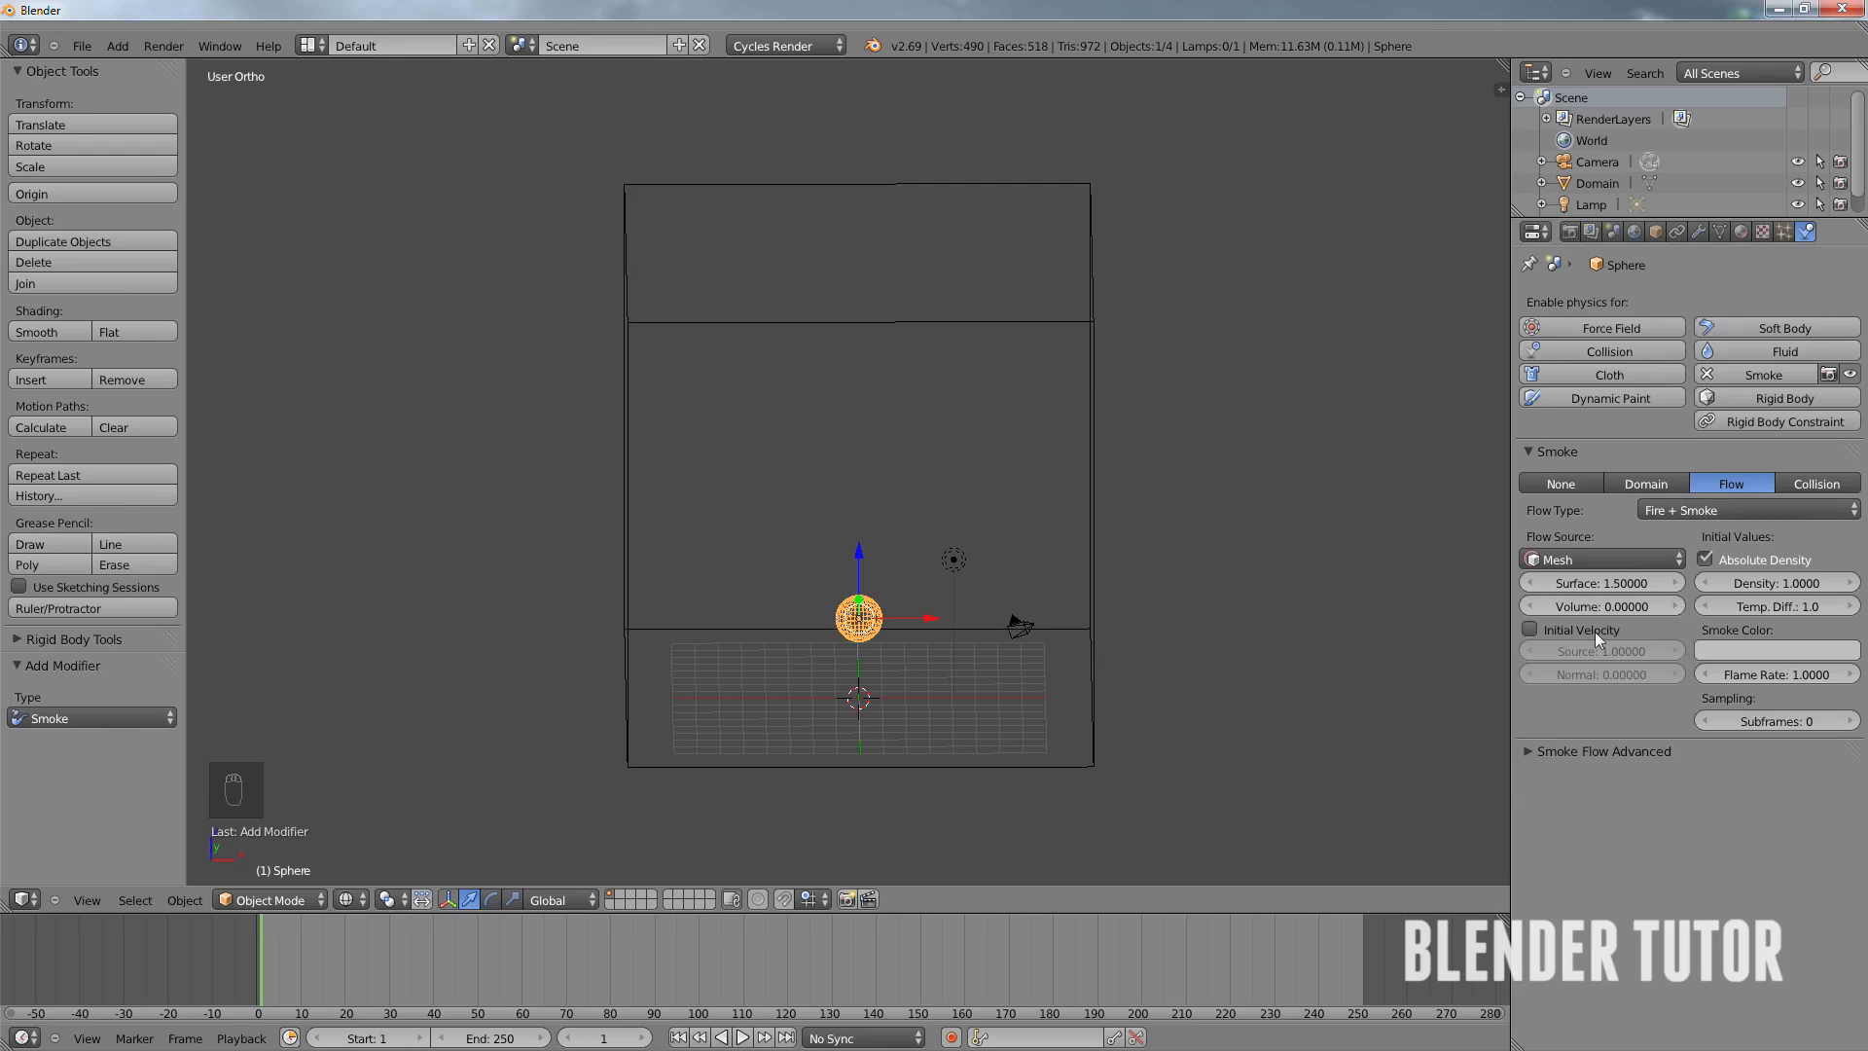
- Enable smoke physics on the large Domain cube and set its smoke type to Domain
right_click(1089, 394)
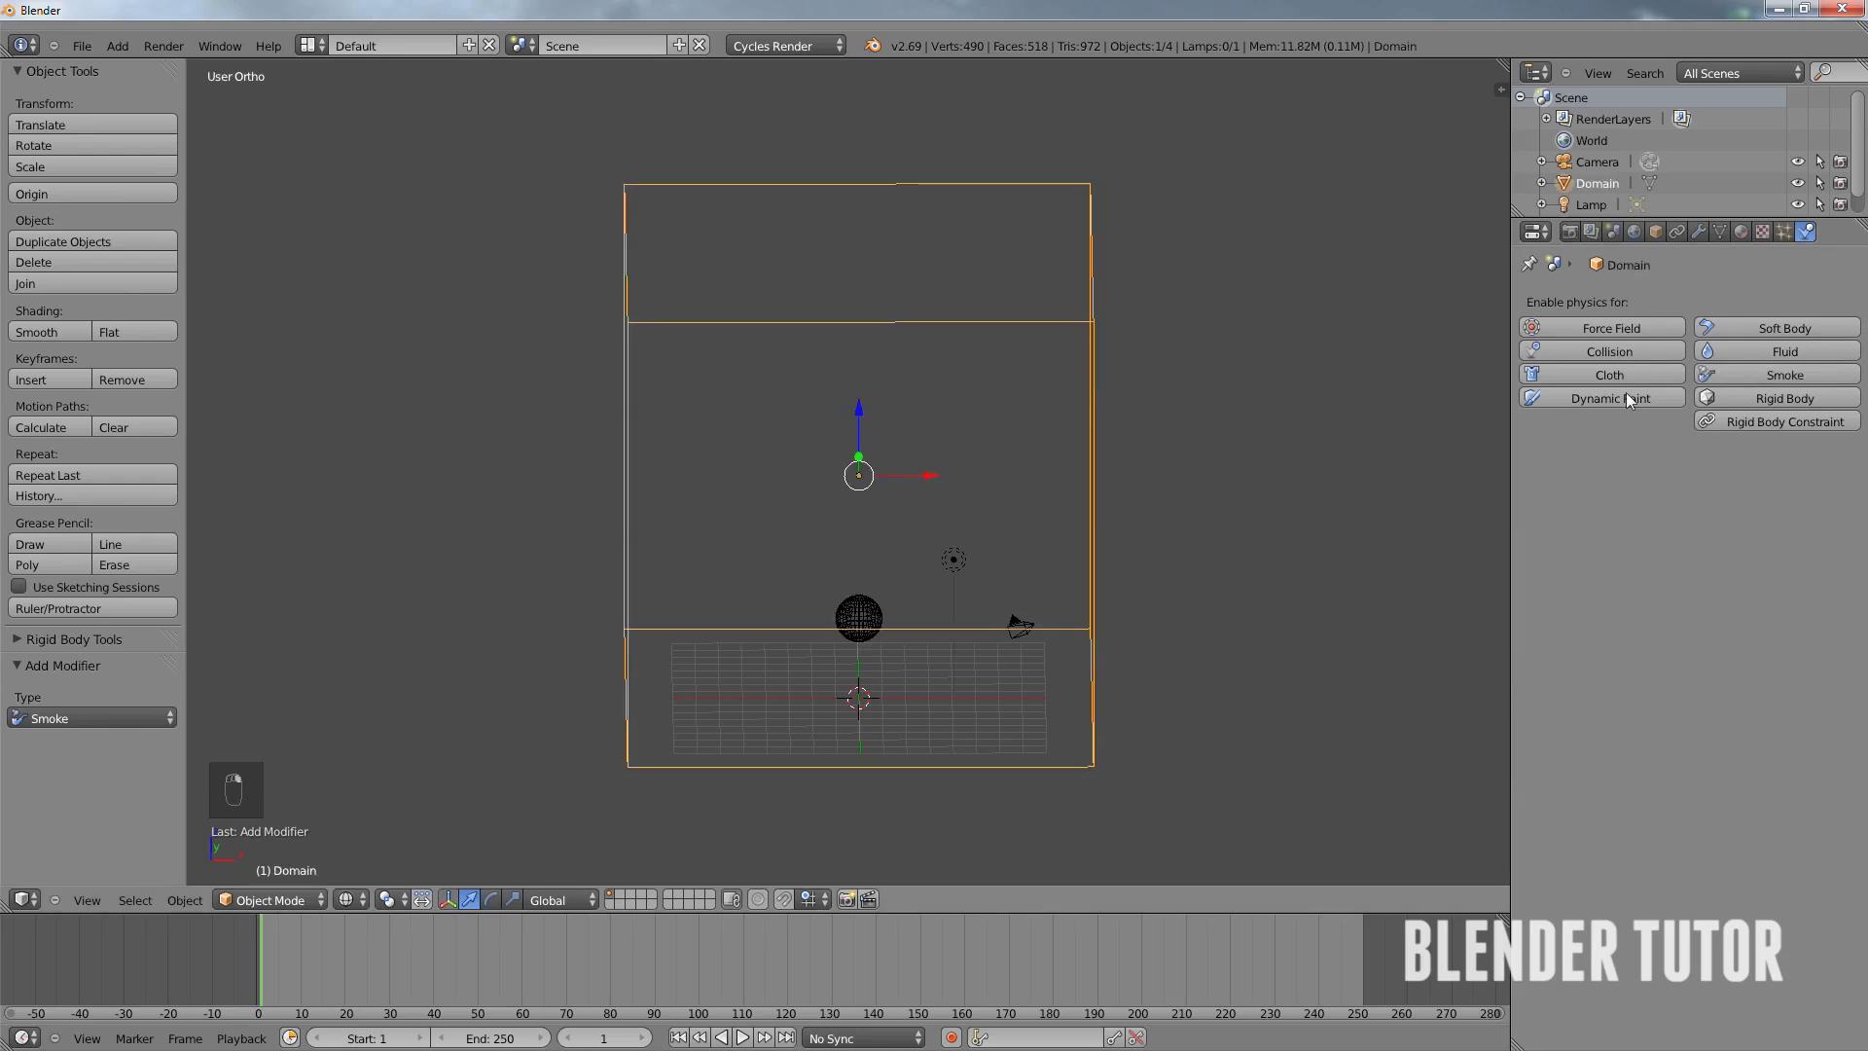
left_click(1793, 376)
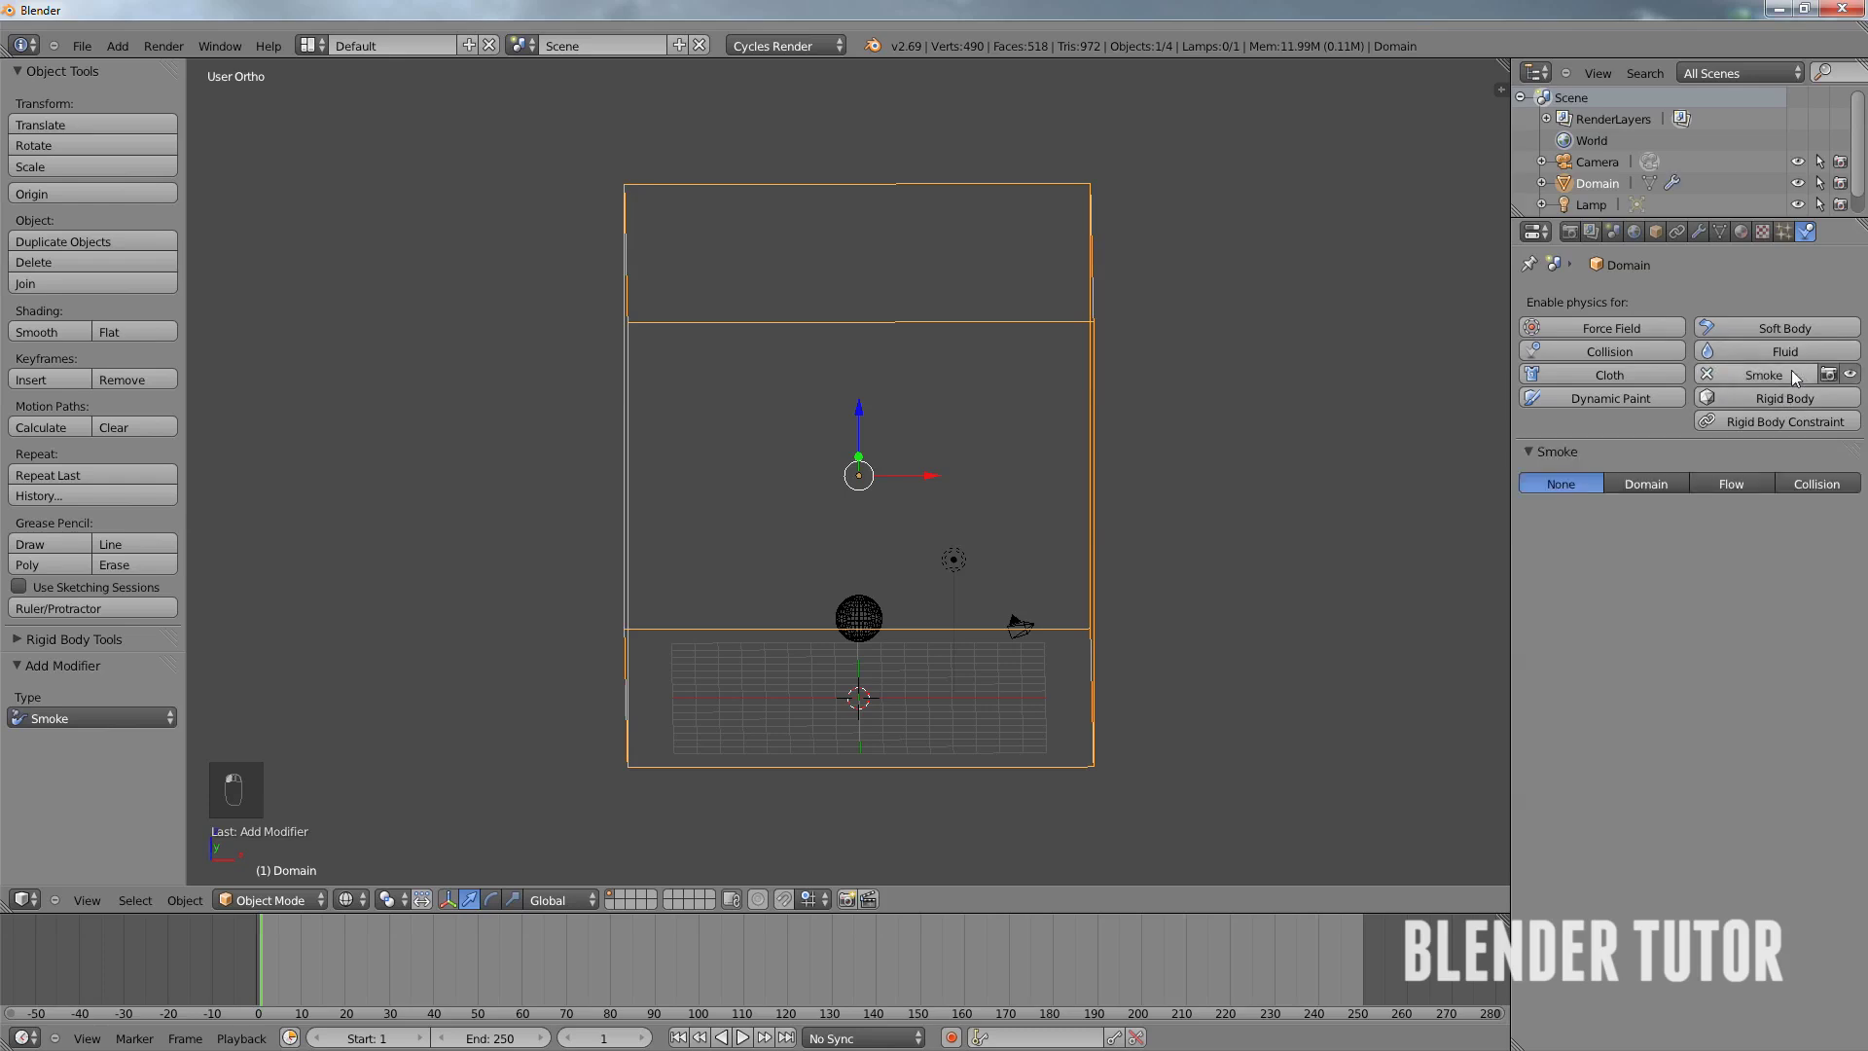
left_click(1644, 483)
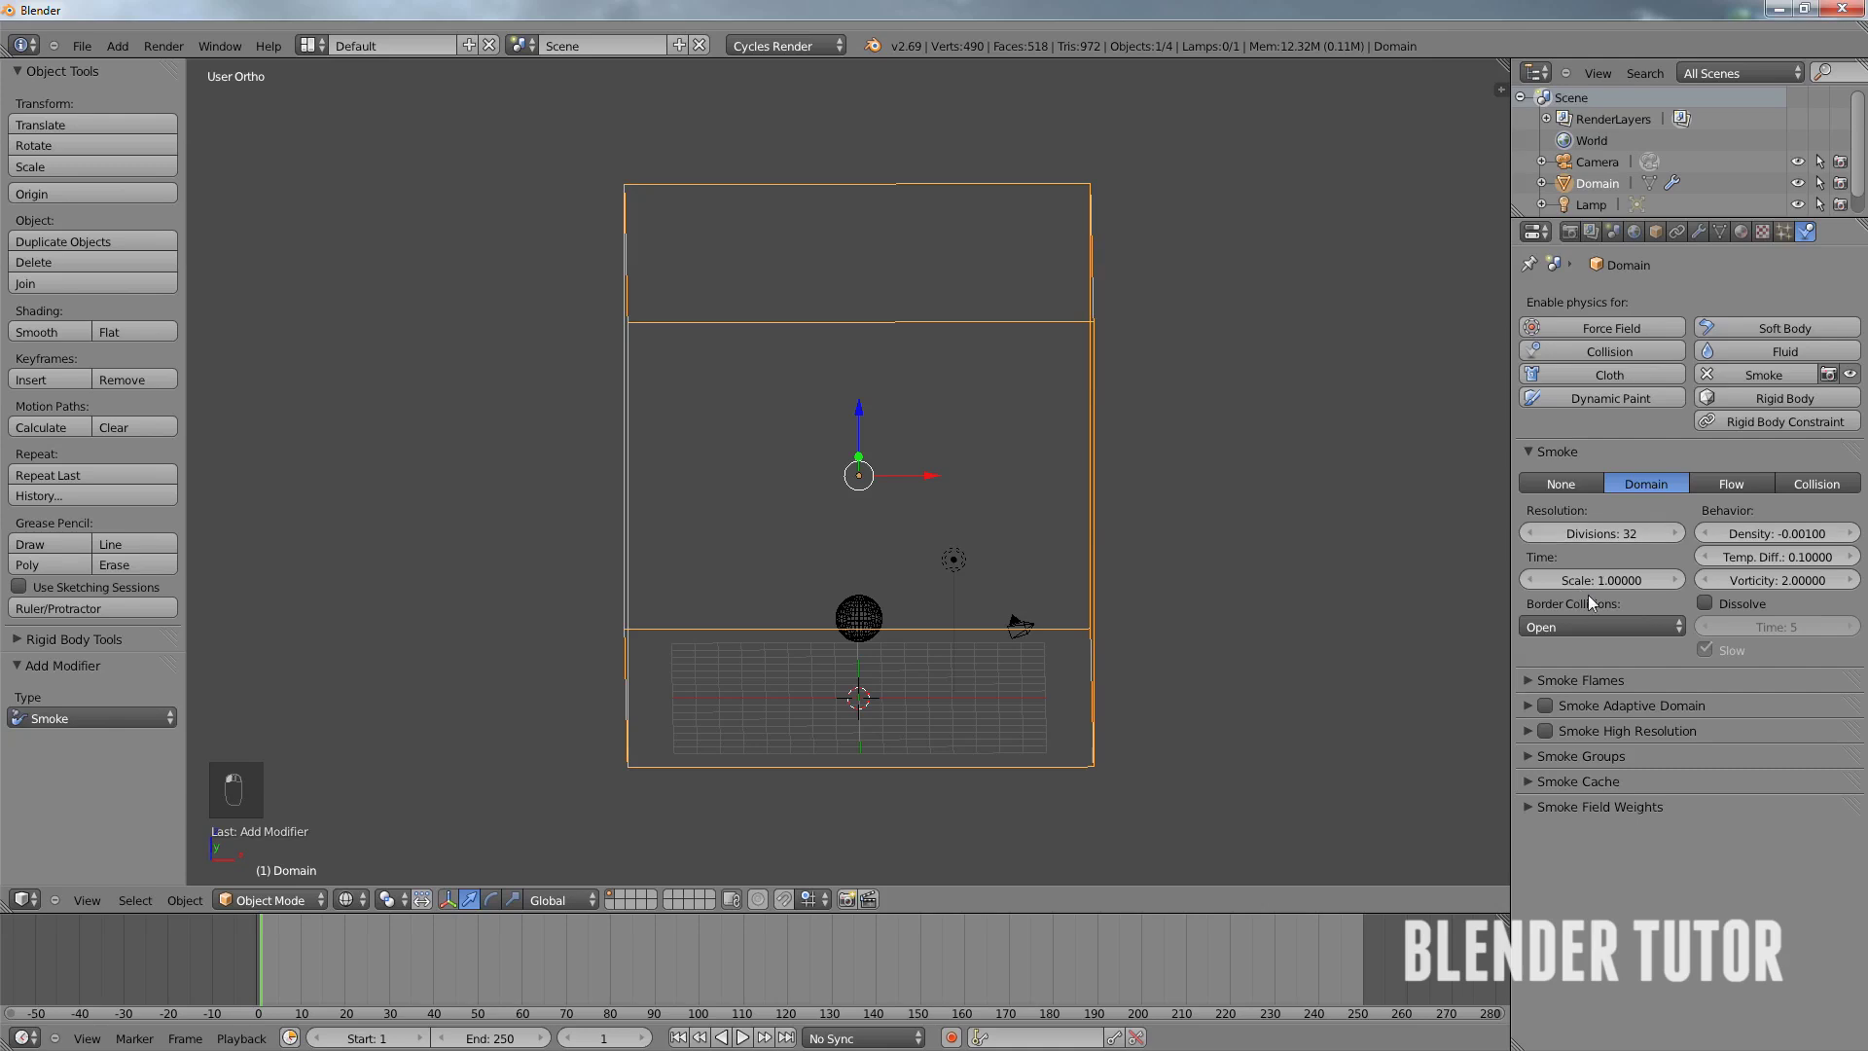
left_click(1523, 730)
middle_click_drag(1247, 487, 1061, 516)
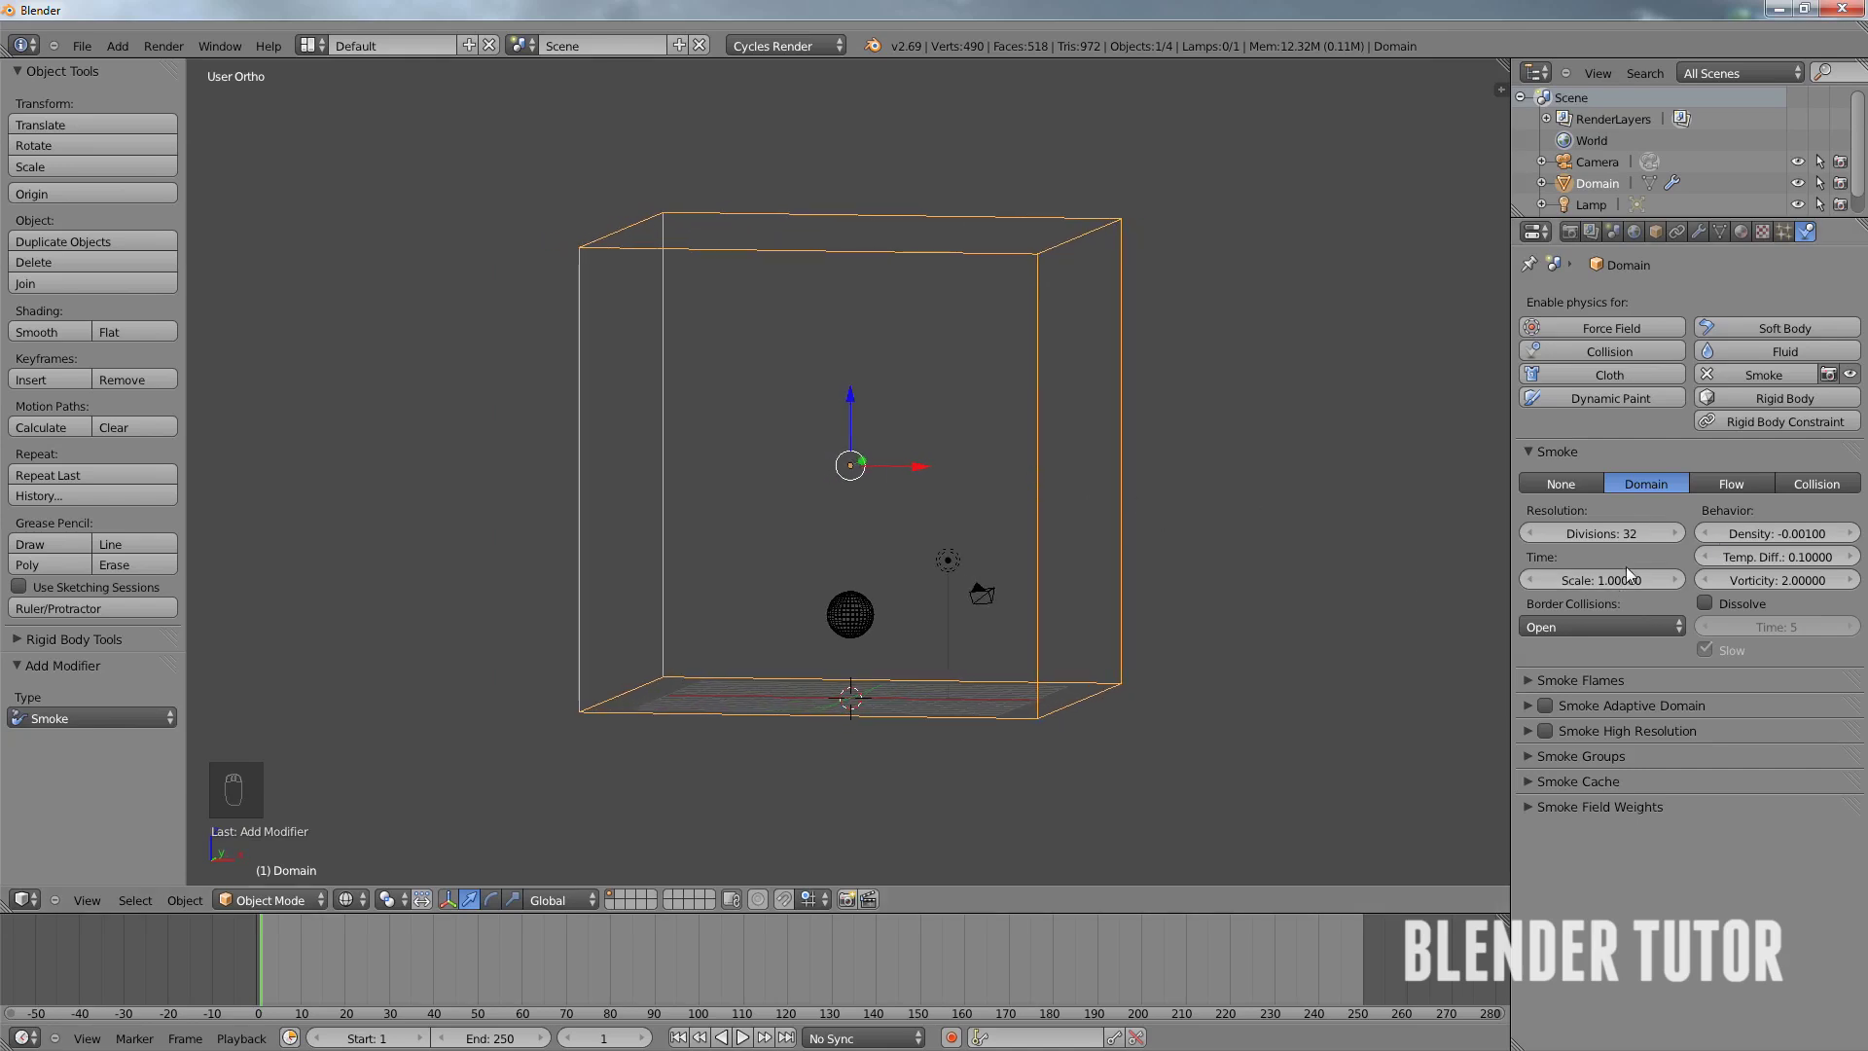
middle_click_drag(912, 493, 929, 489)
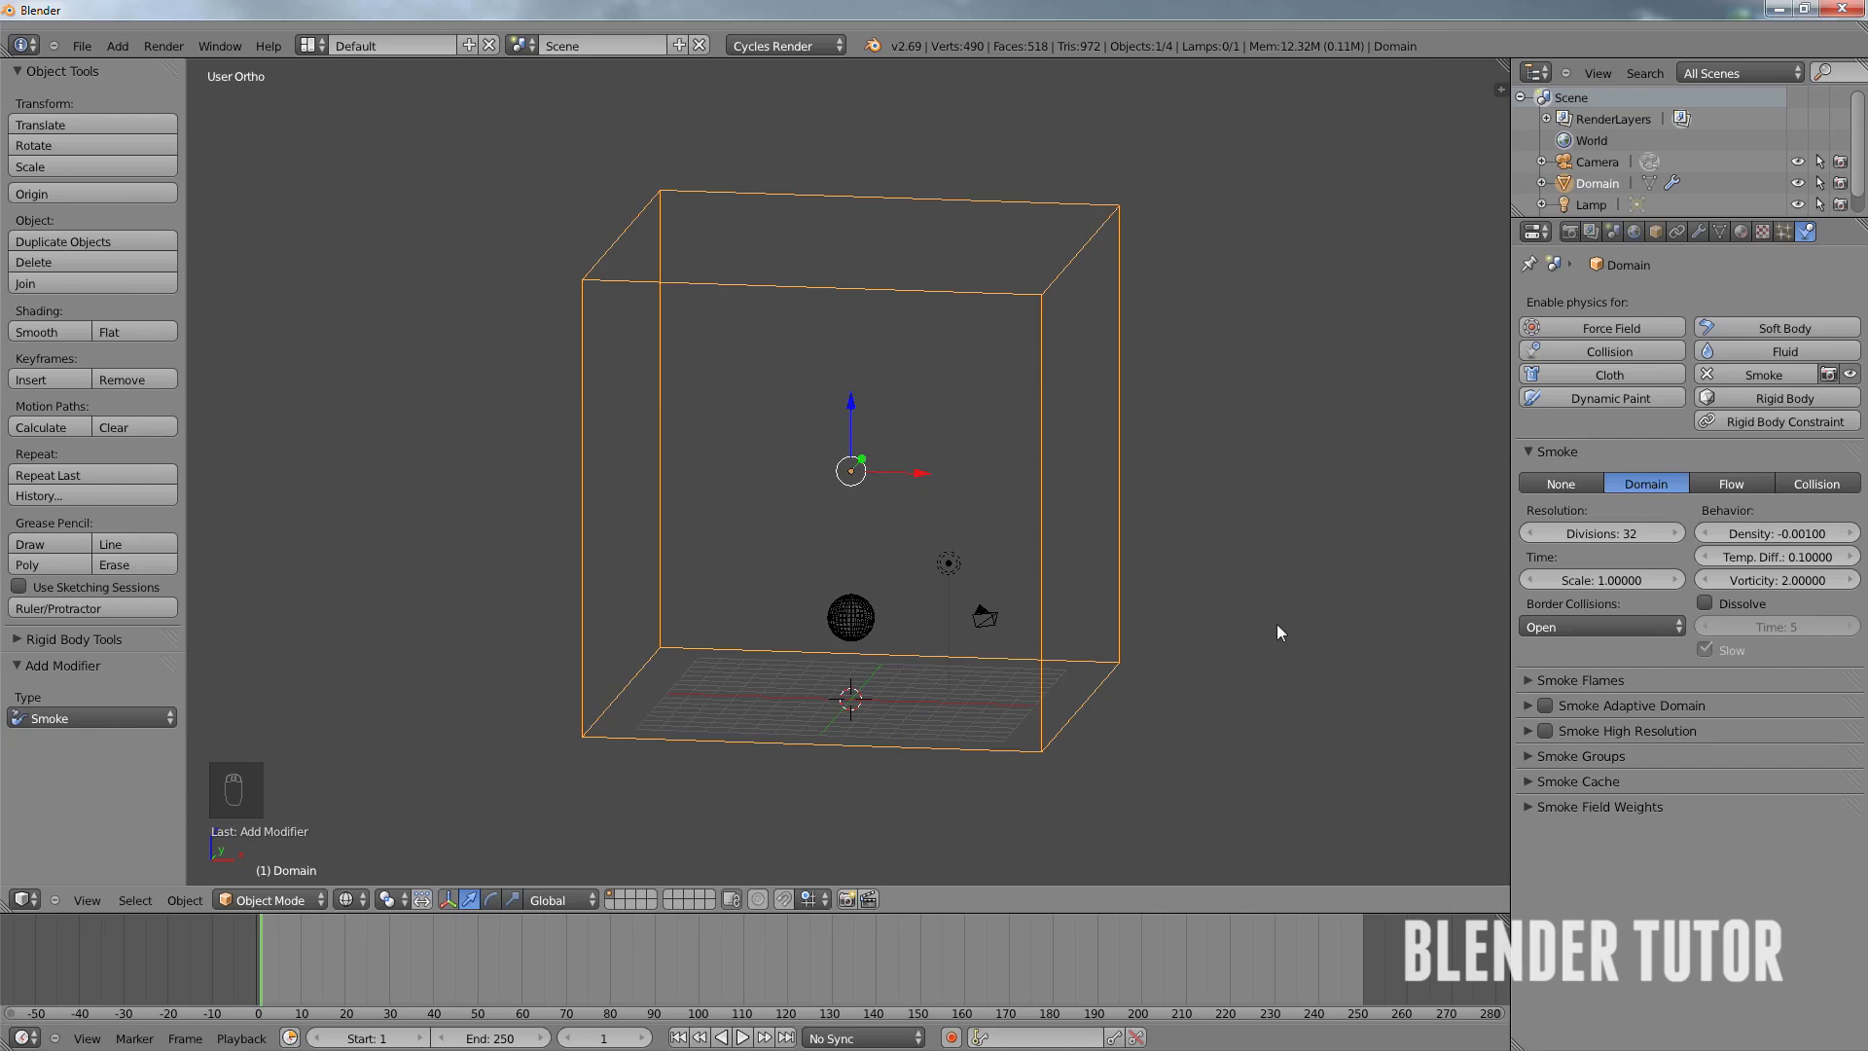
- Play the smoke simulation, examine the flames and smoke from several angles, and return to frame 1
key("alt+a")
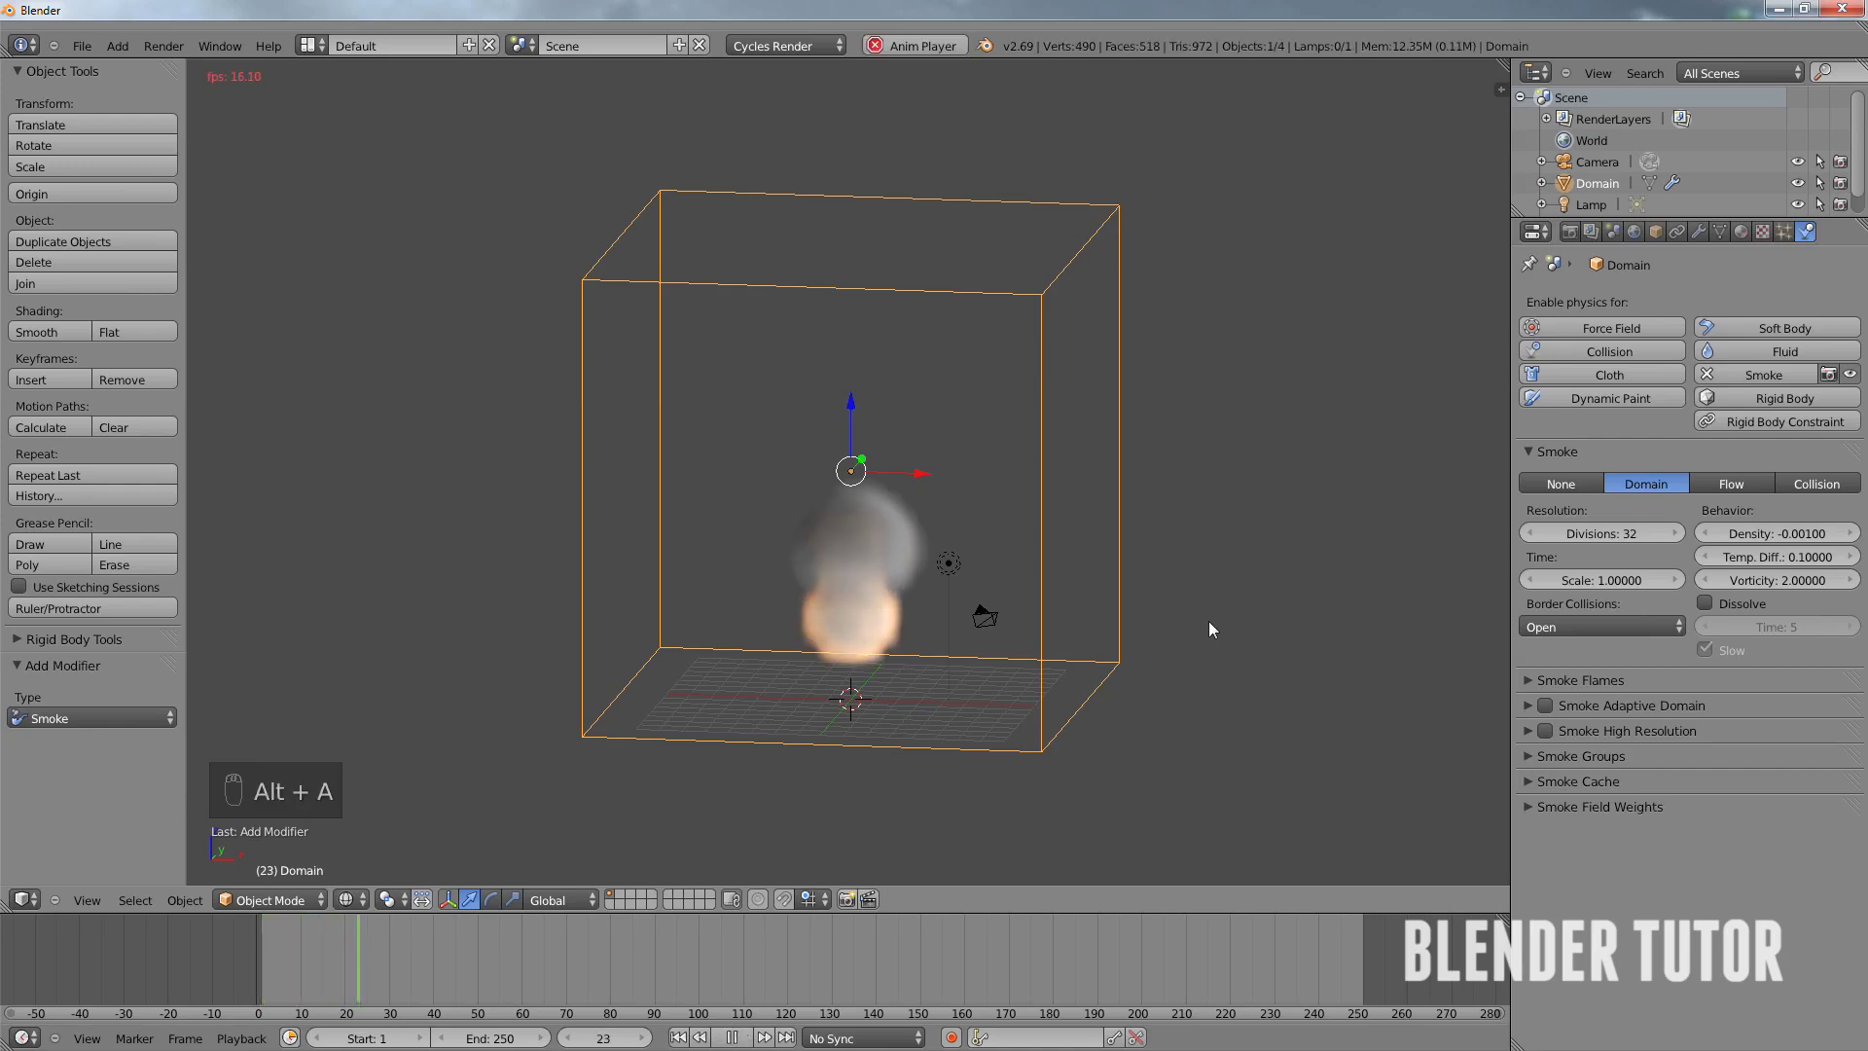
key("alt+a")
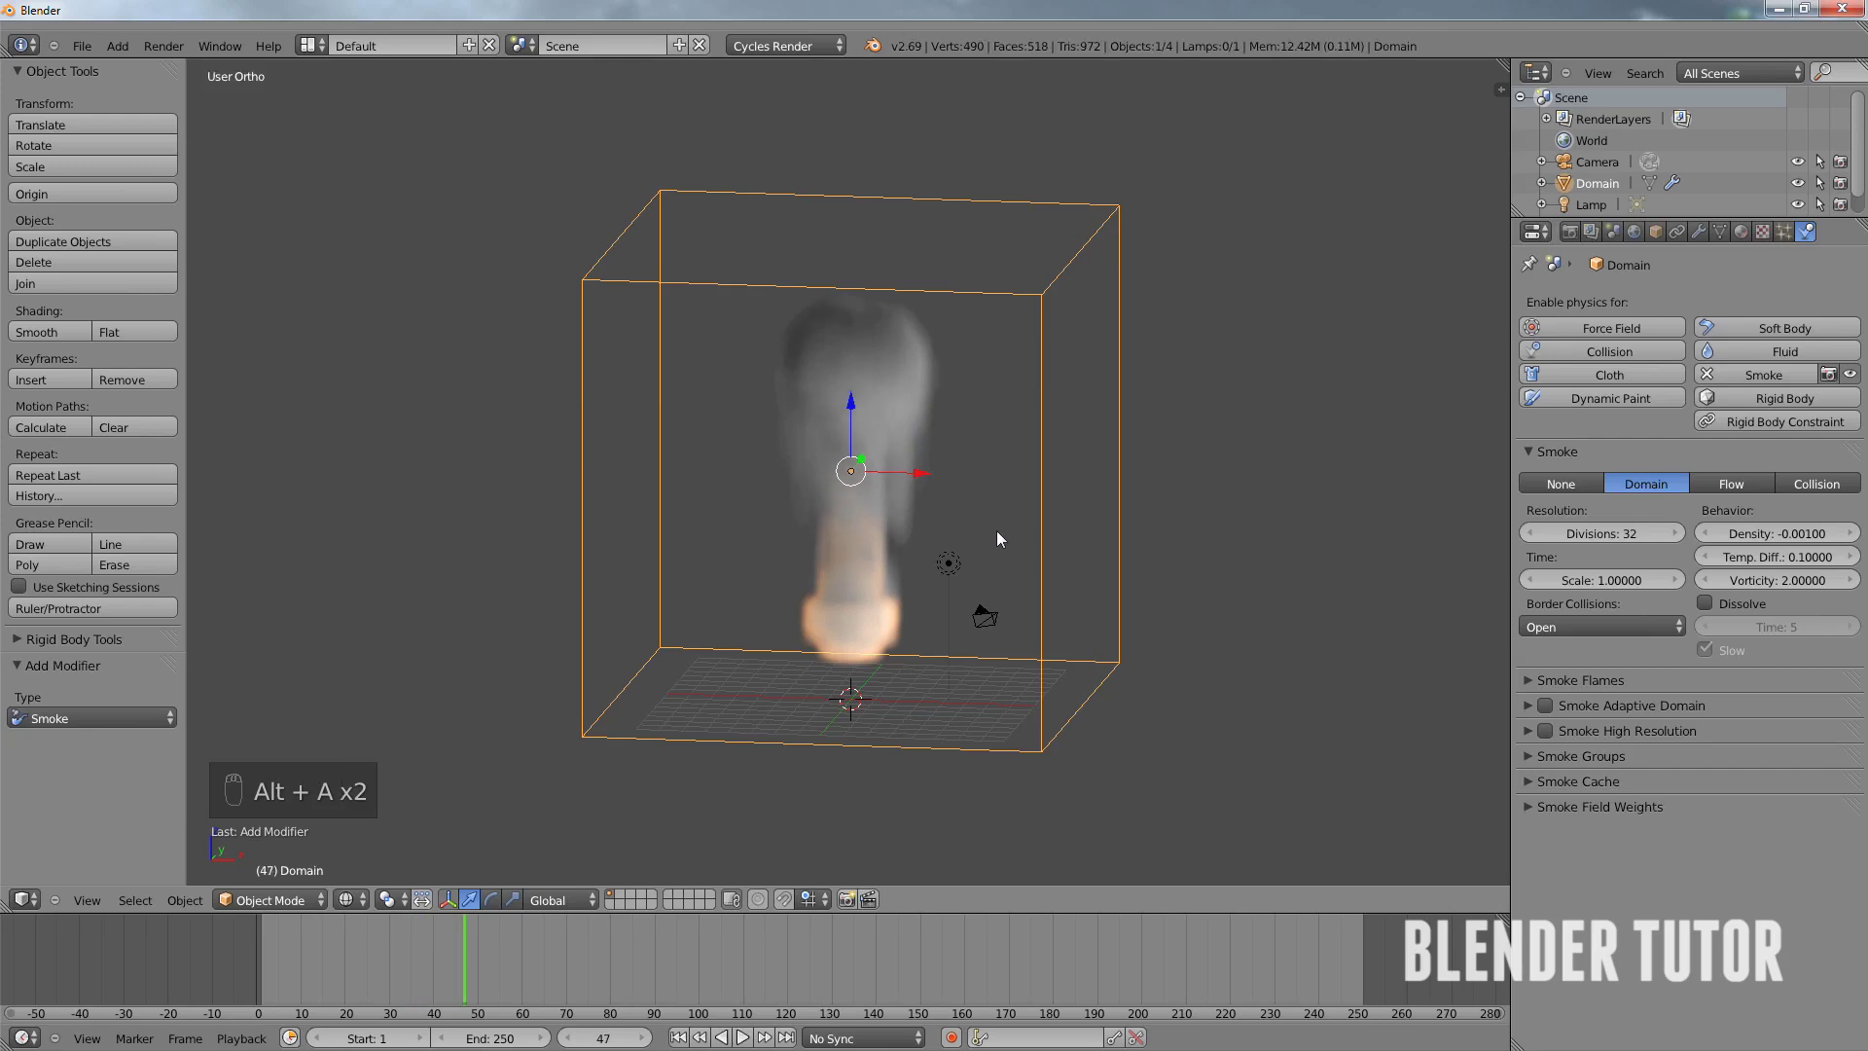
middle_click_drag(997, 530, 779, 461)
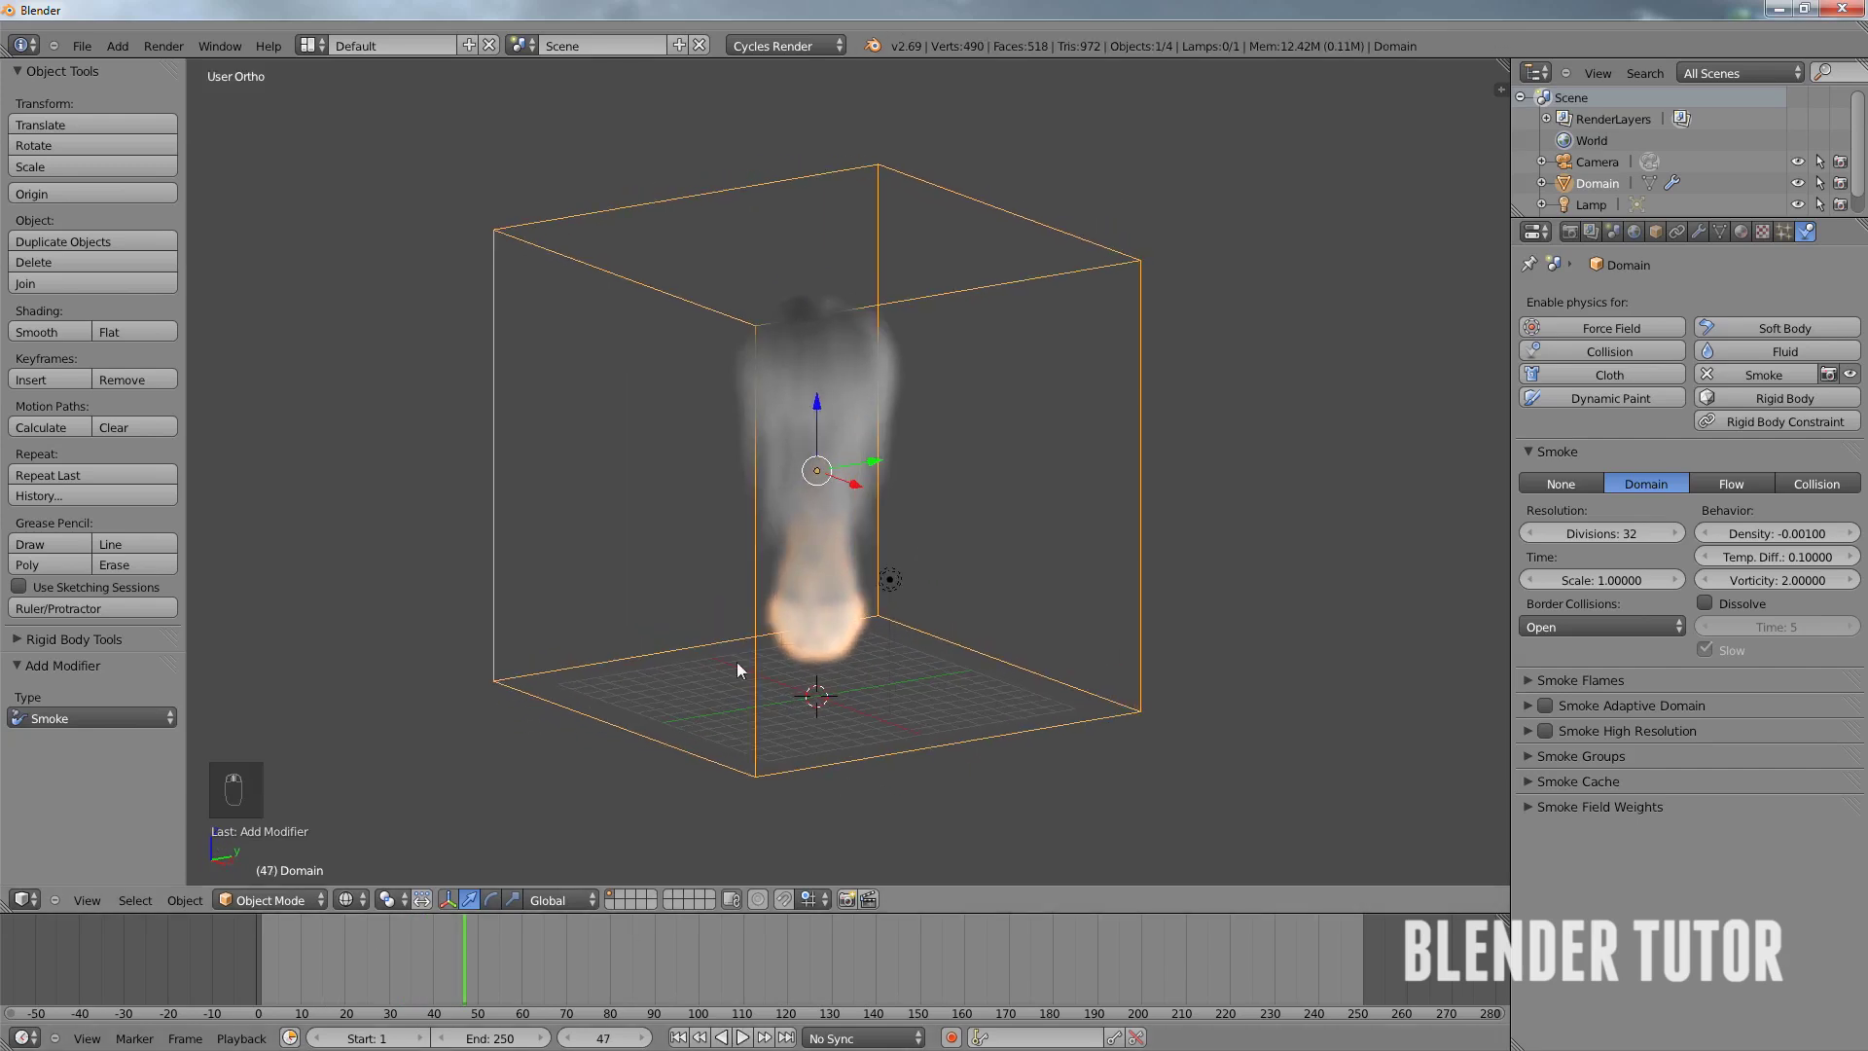
middle_click_drag(892, 506, 920, 488)
key("alt+a")
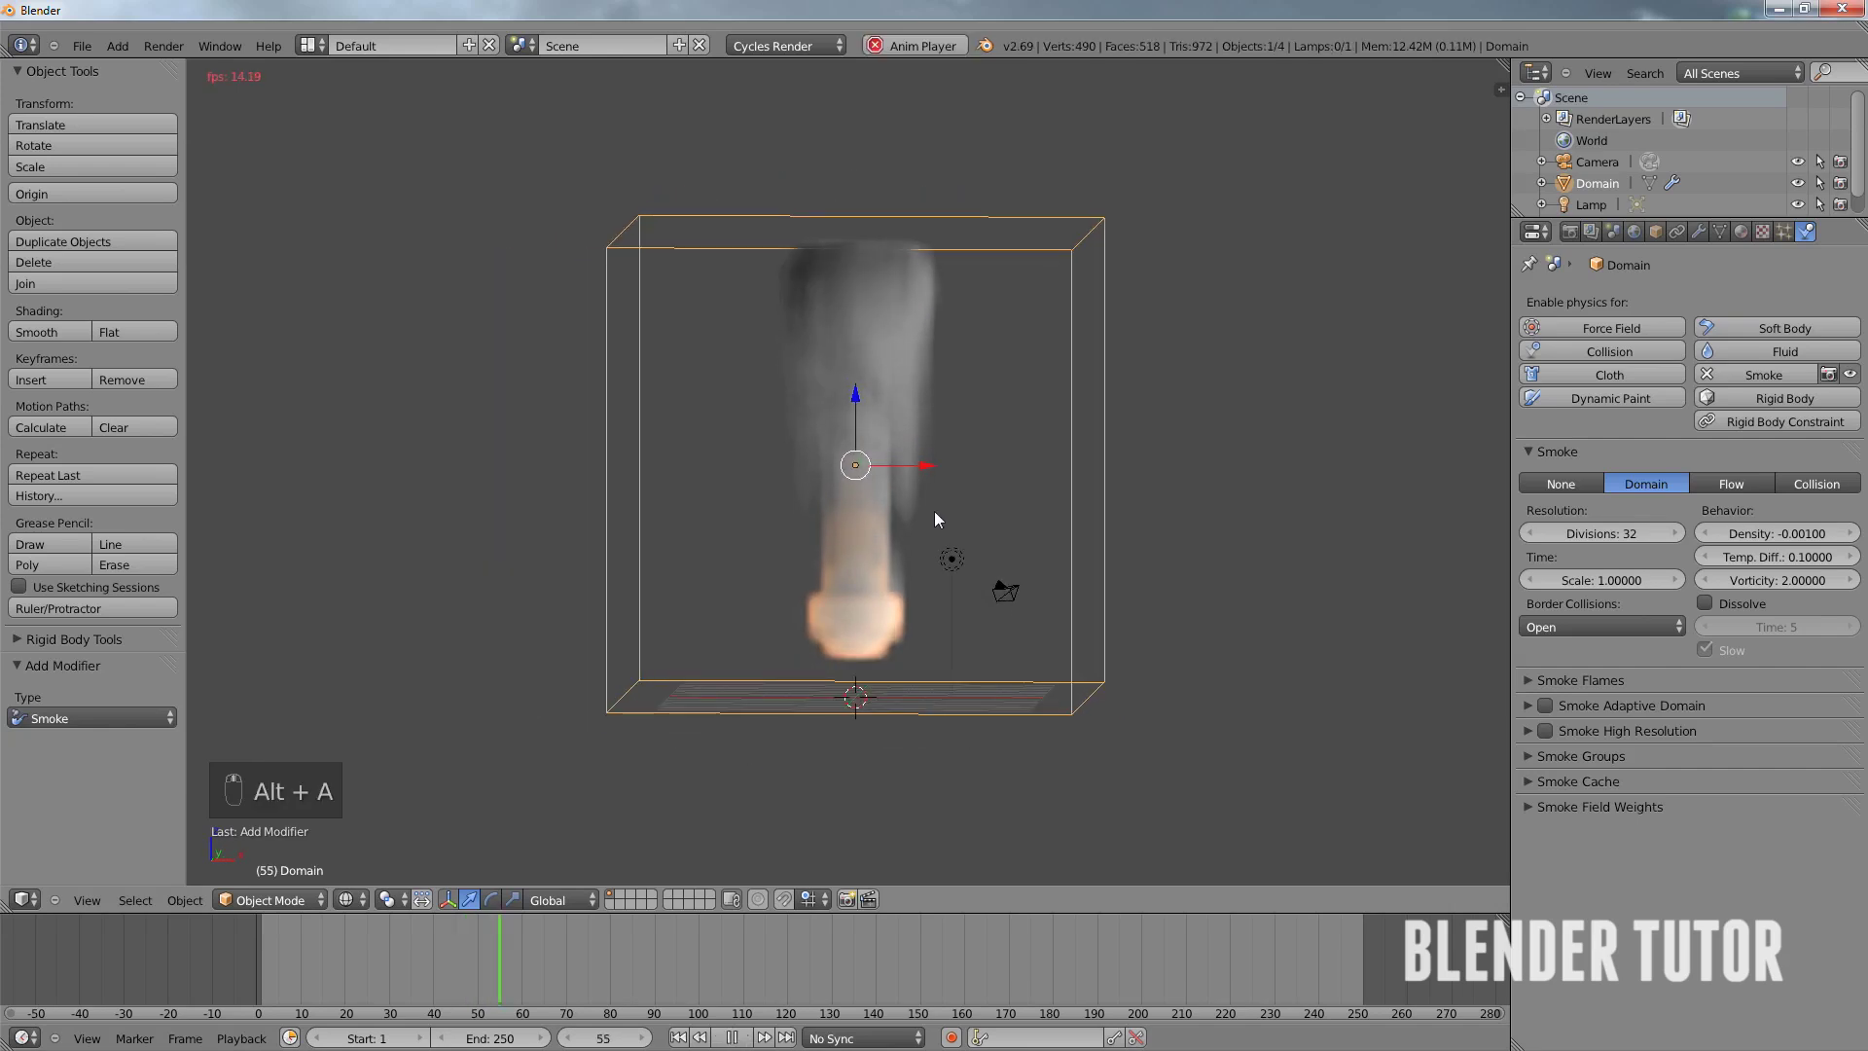
middle_click_drag(955, 517, 1005, 559)
scroll(984, 576, "up", 4)
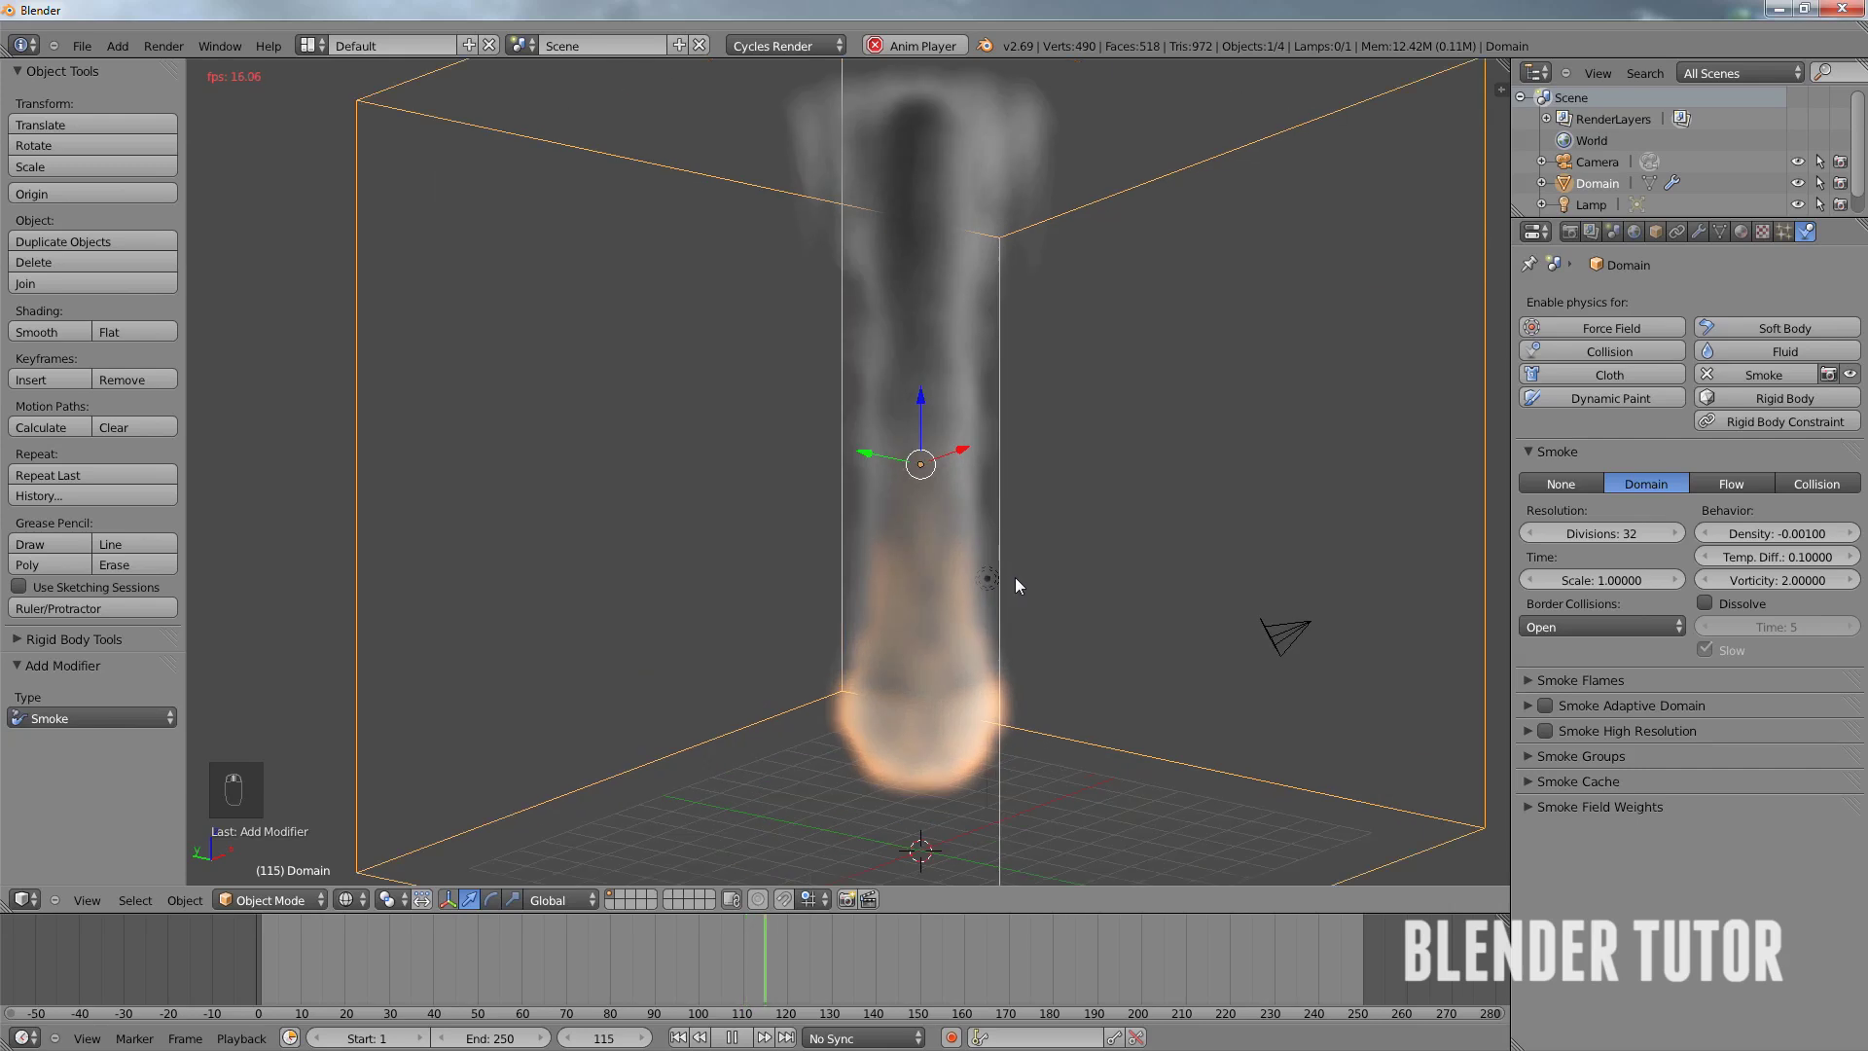
middle_click_drag(896, 574, 1034, 494)
key("alt+a")
scroll(884, 566, "down", 1)
scroll(932, 486, "down", 2)
middle_click_drag(937, 412, 901, 460, "shift")
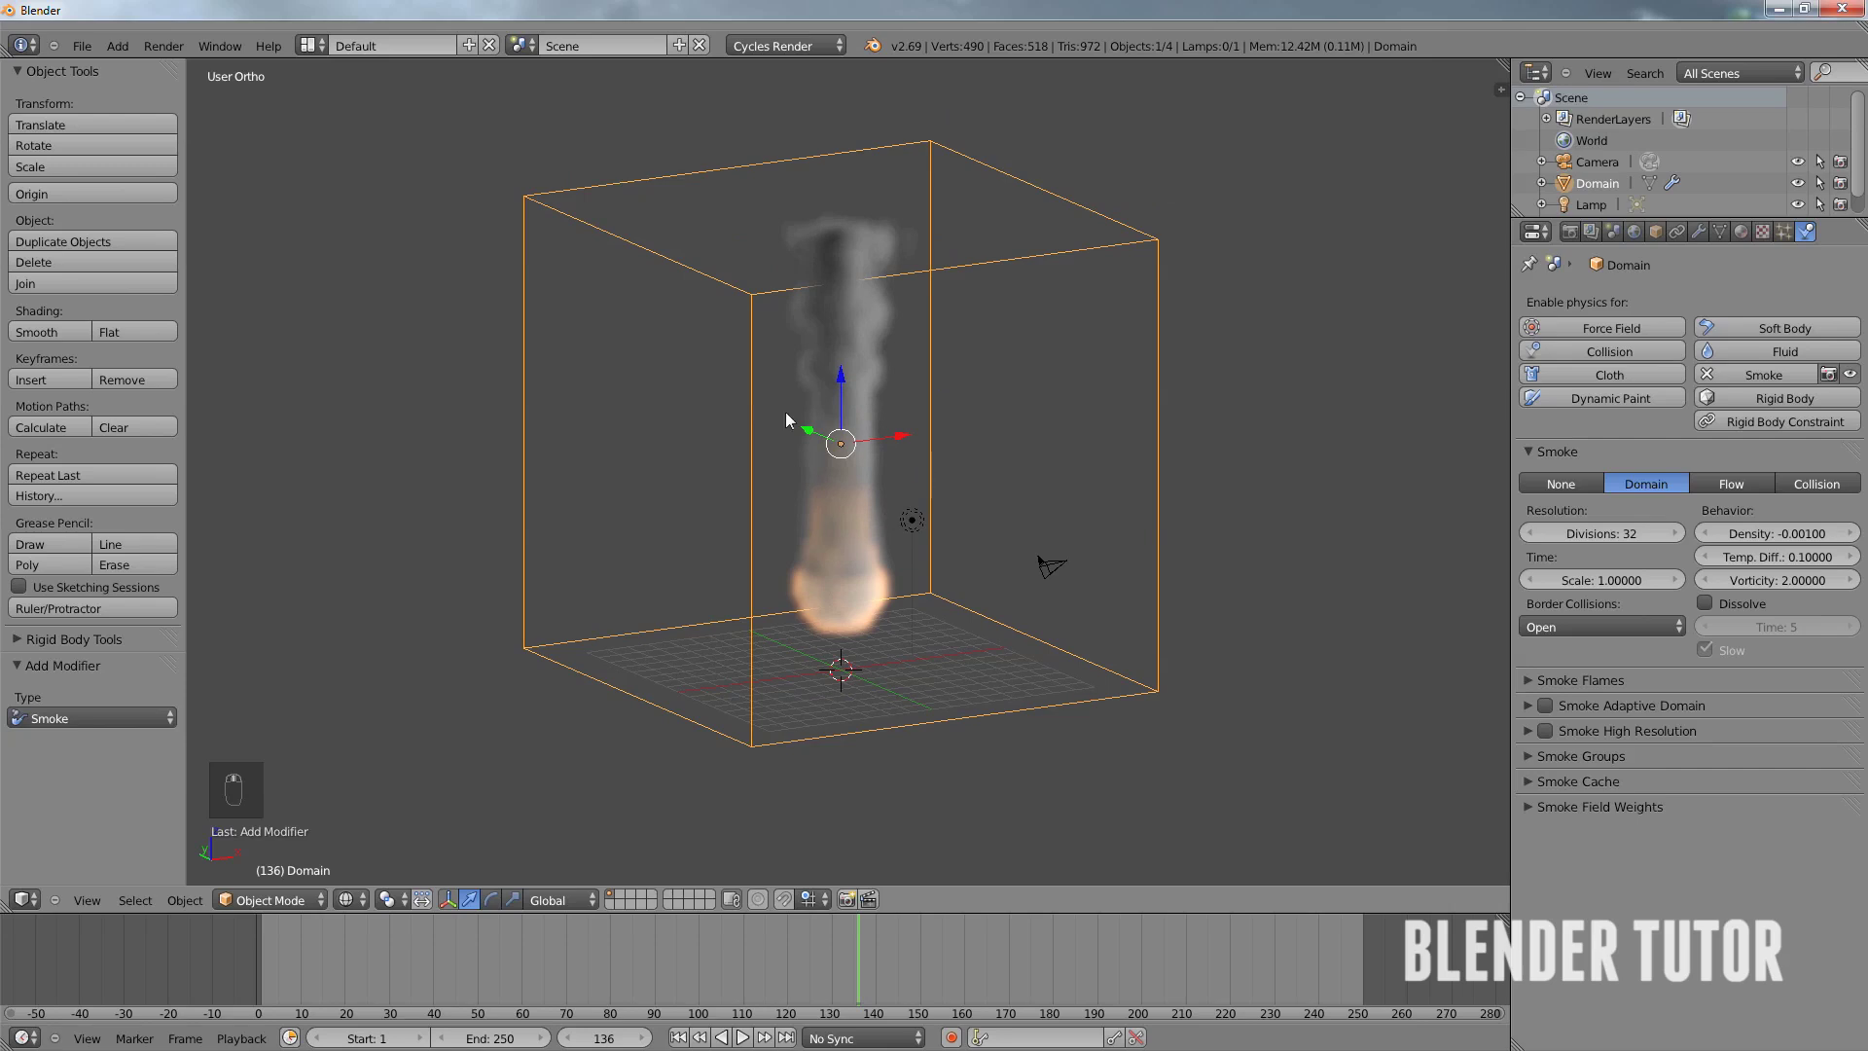
left_click(678, 1038)
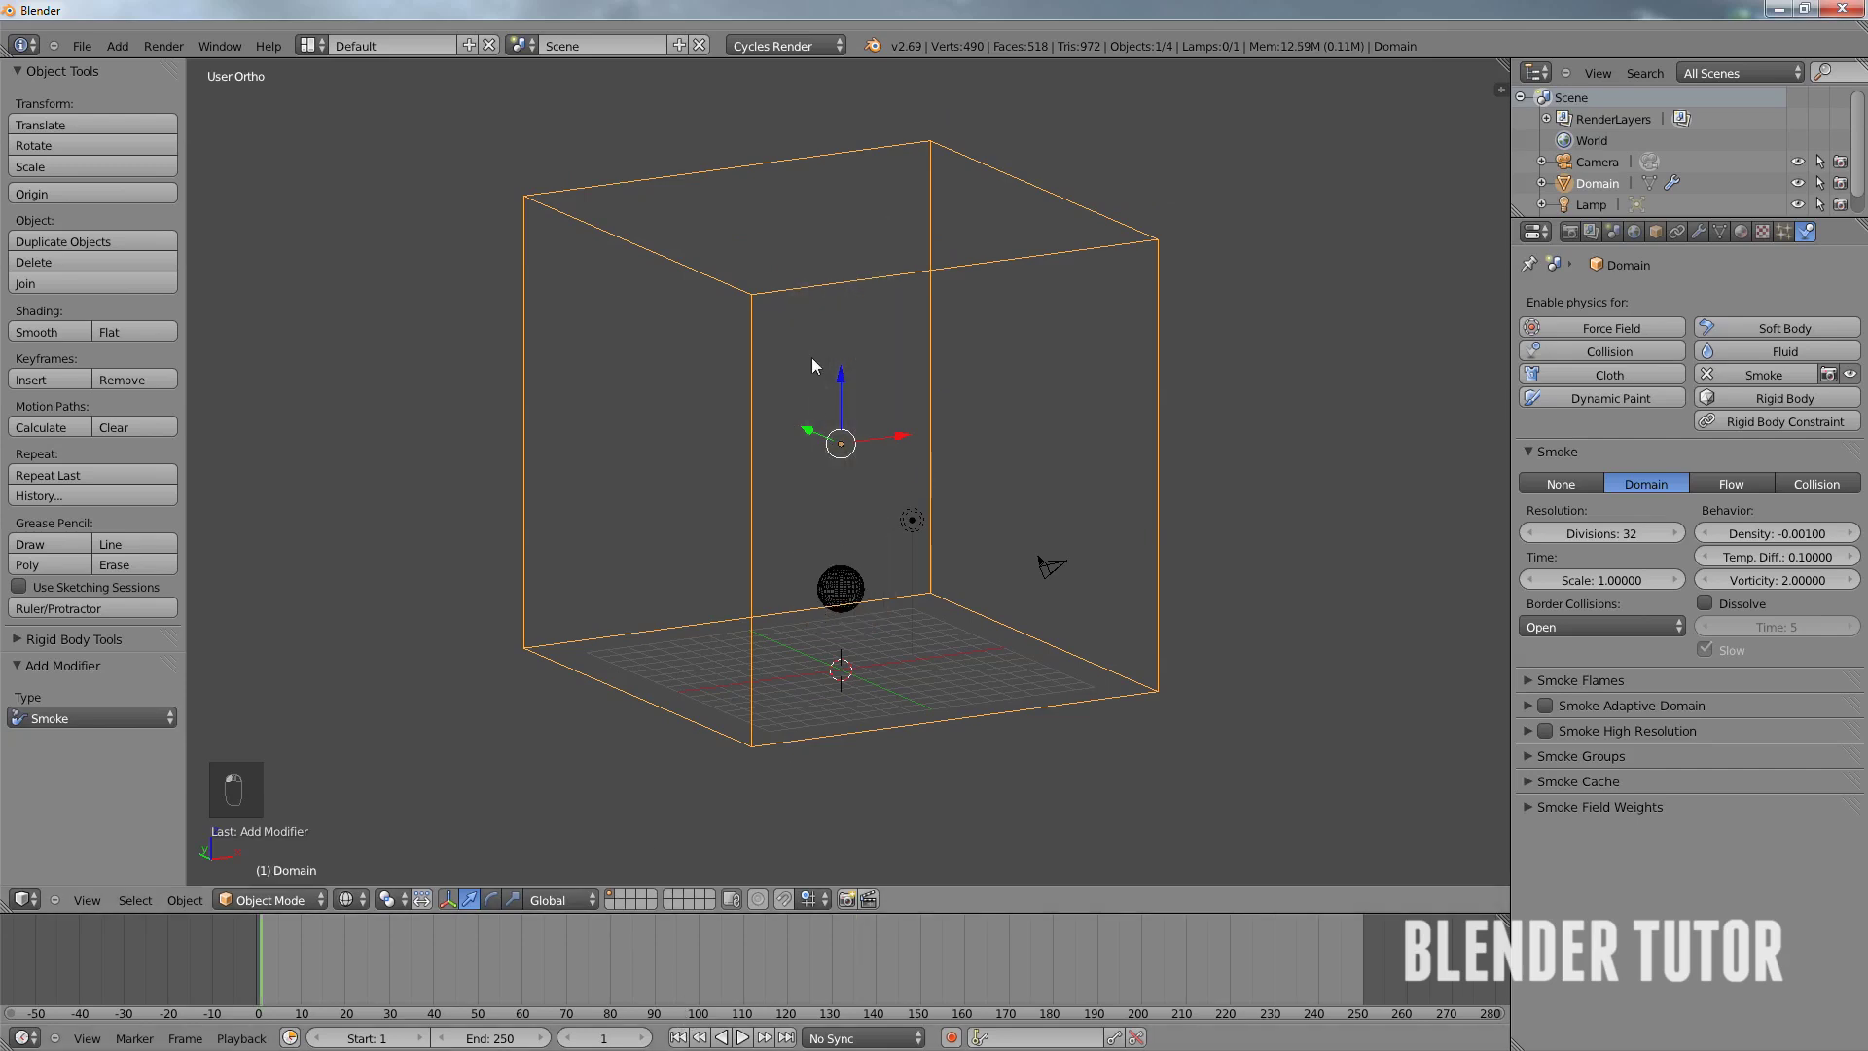
- Switch the render engine to Blender Render with the Domain cube's material settings open
left_click(776, 45)
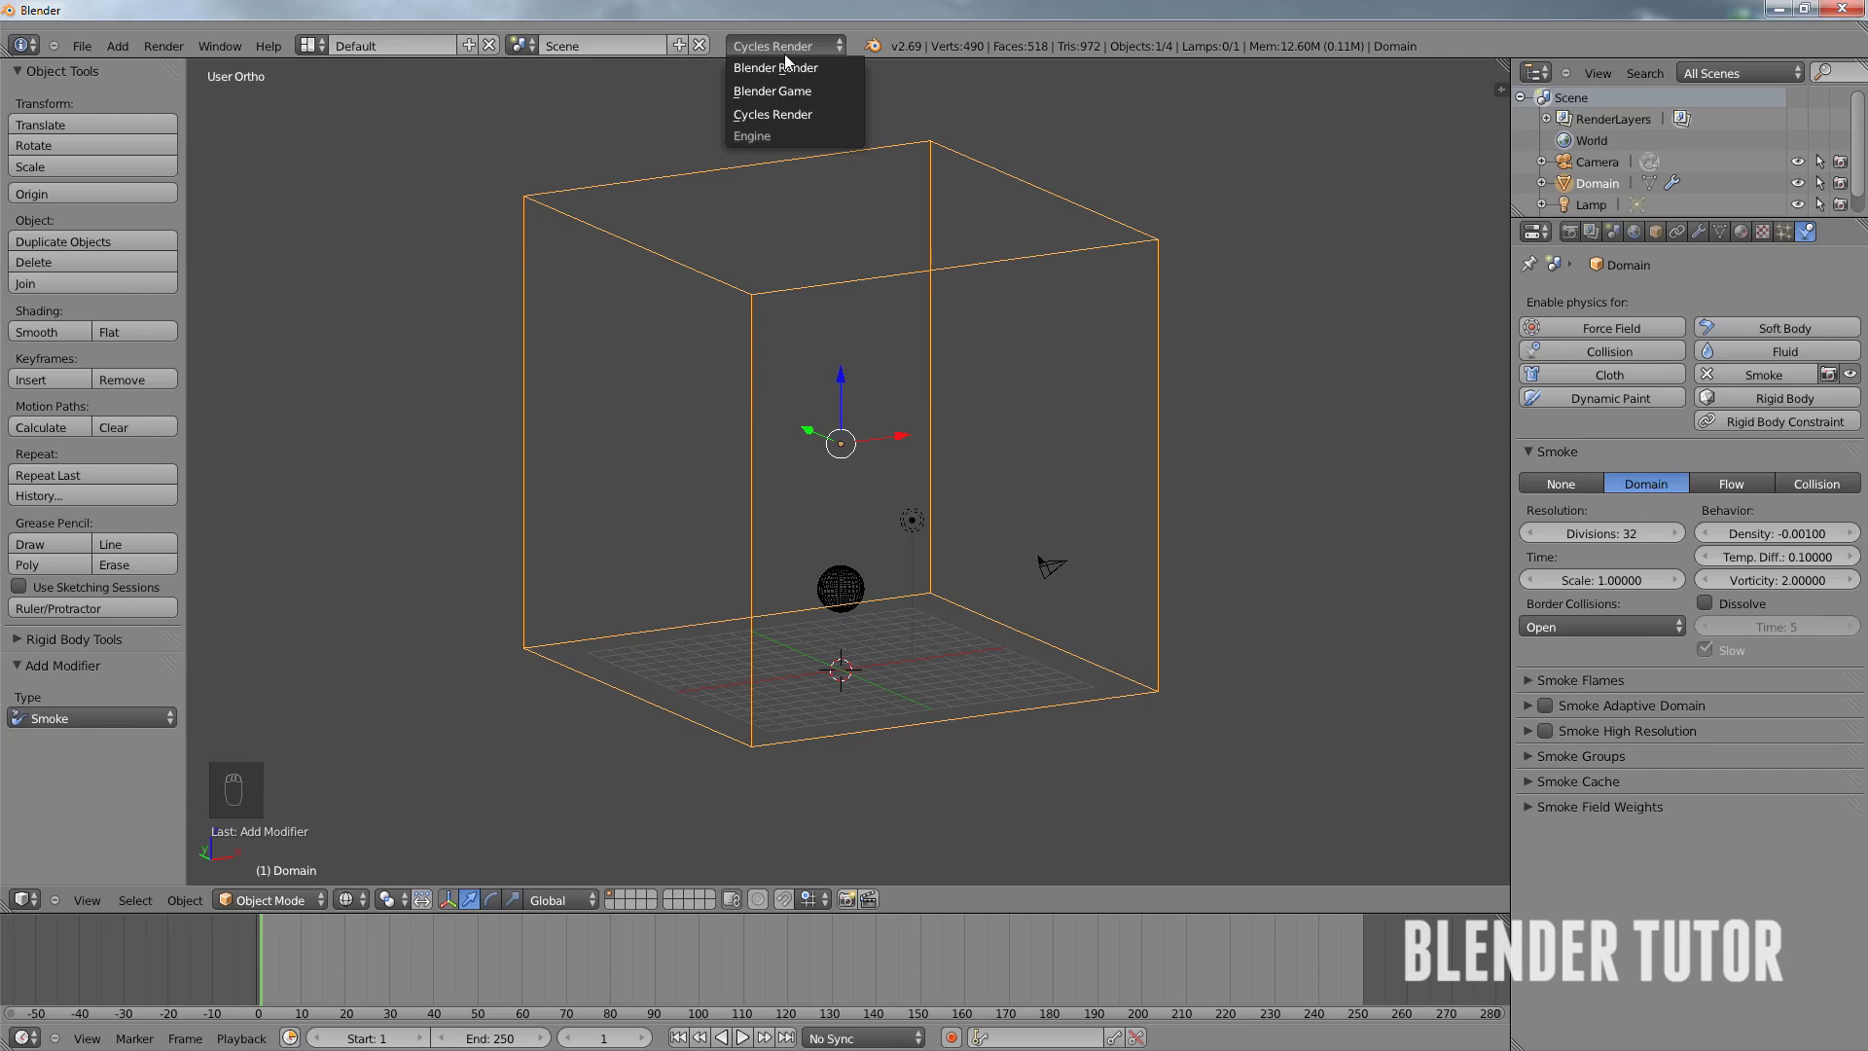
left_click(1742, 230)
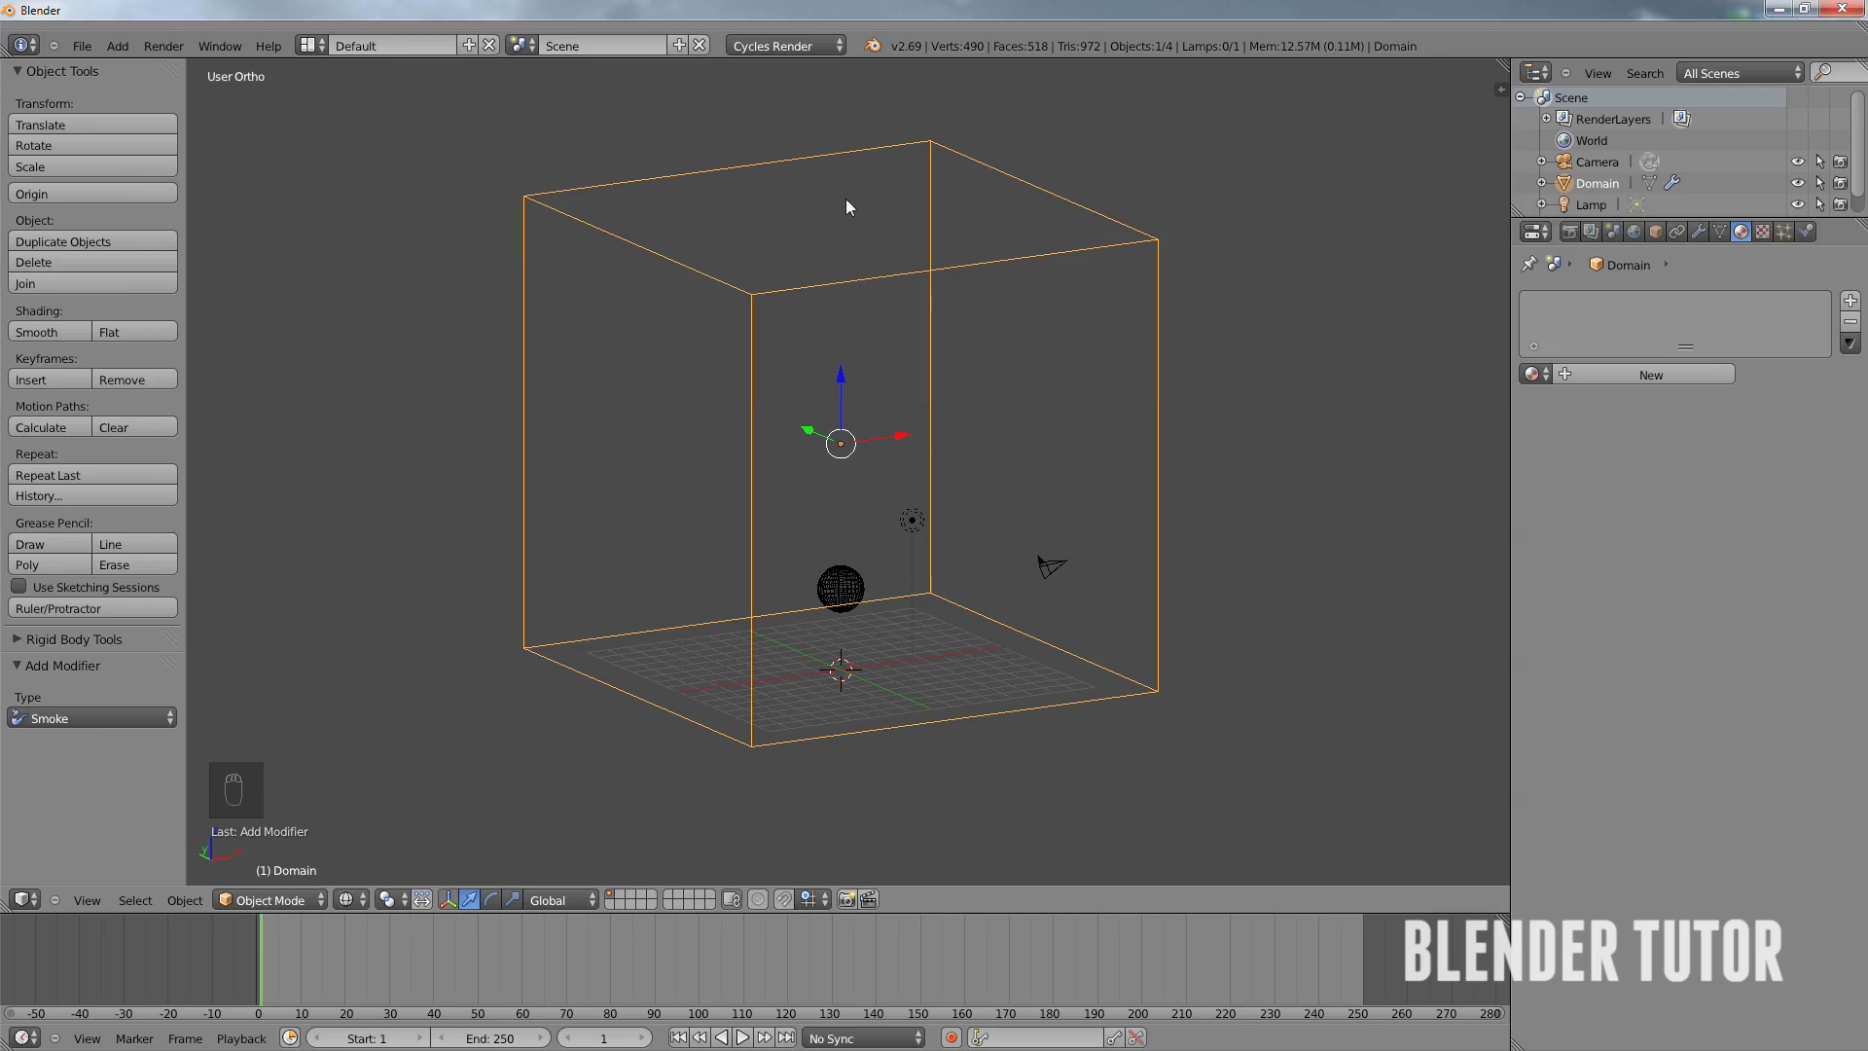
left_click(773, 47)
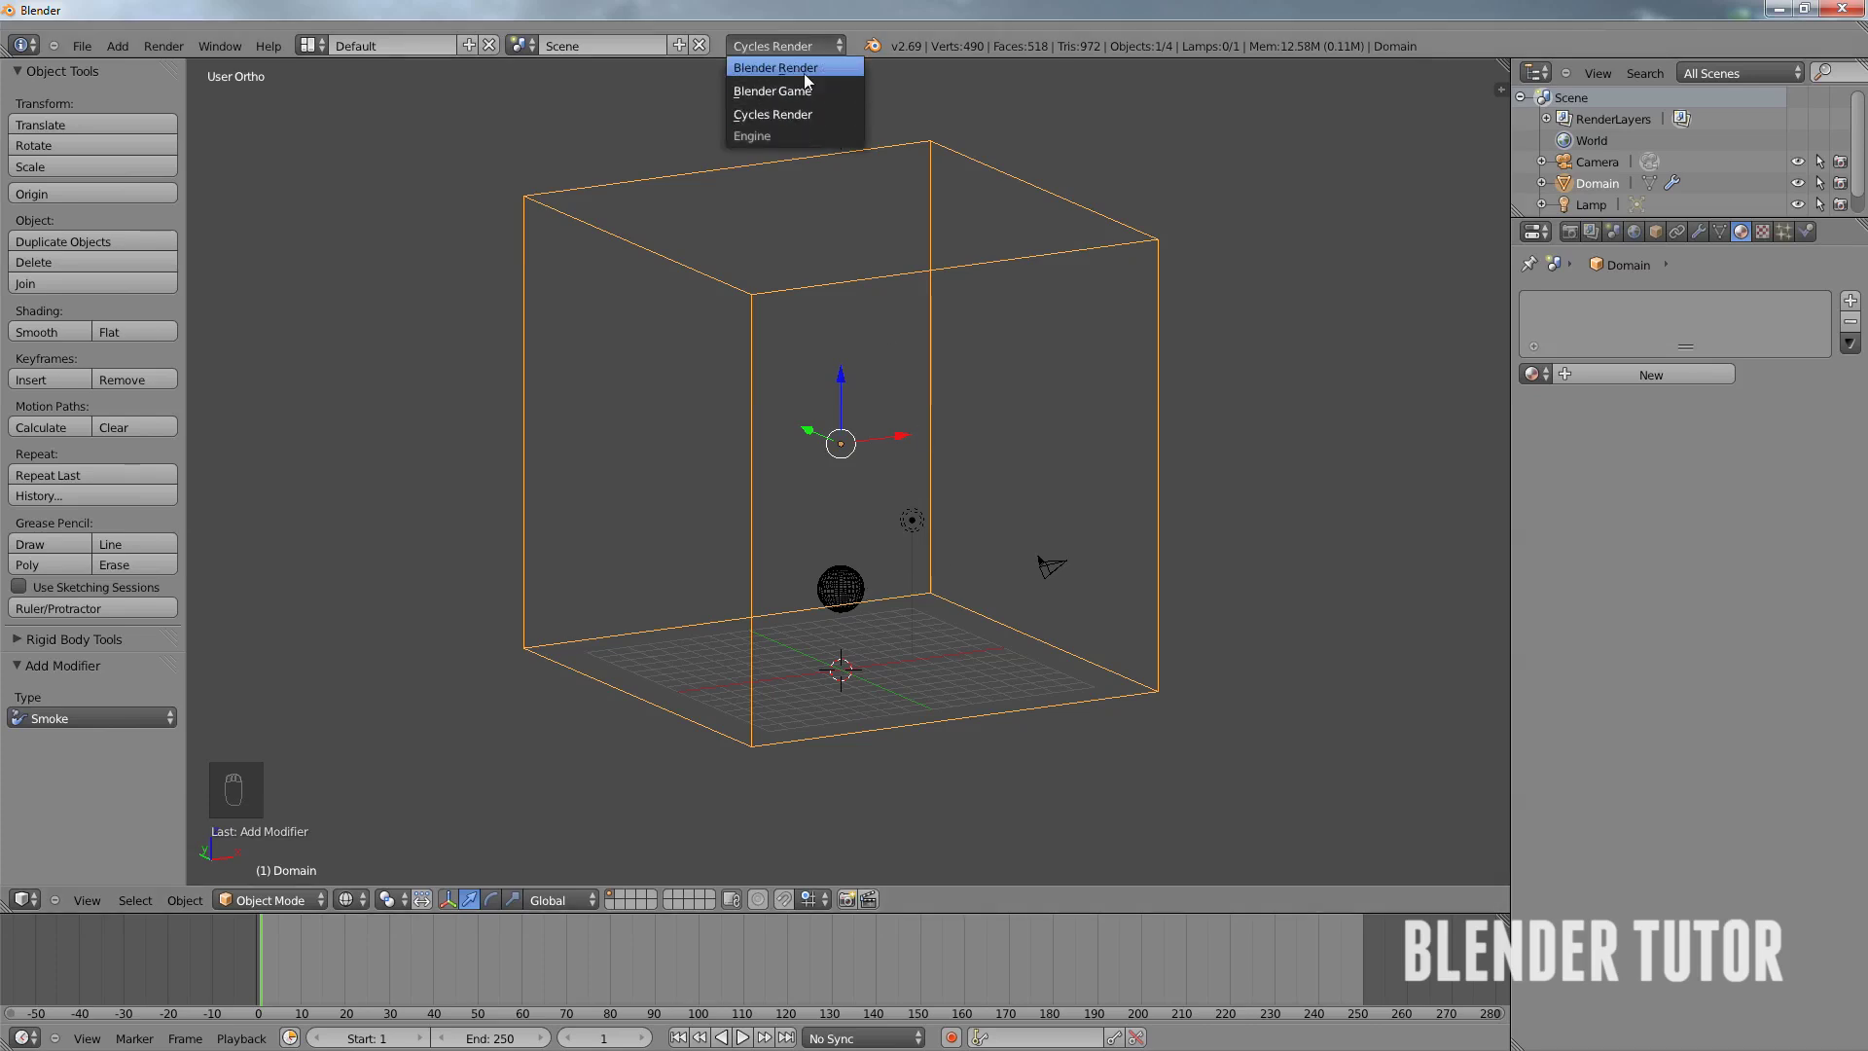
left_click(804, 69)
middle_click_drag(849, 446, 1124, 385)
middle_click_drag(1065, 450, 969, 331)
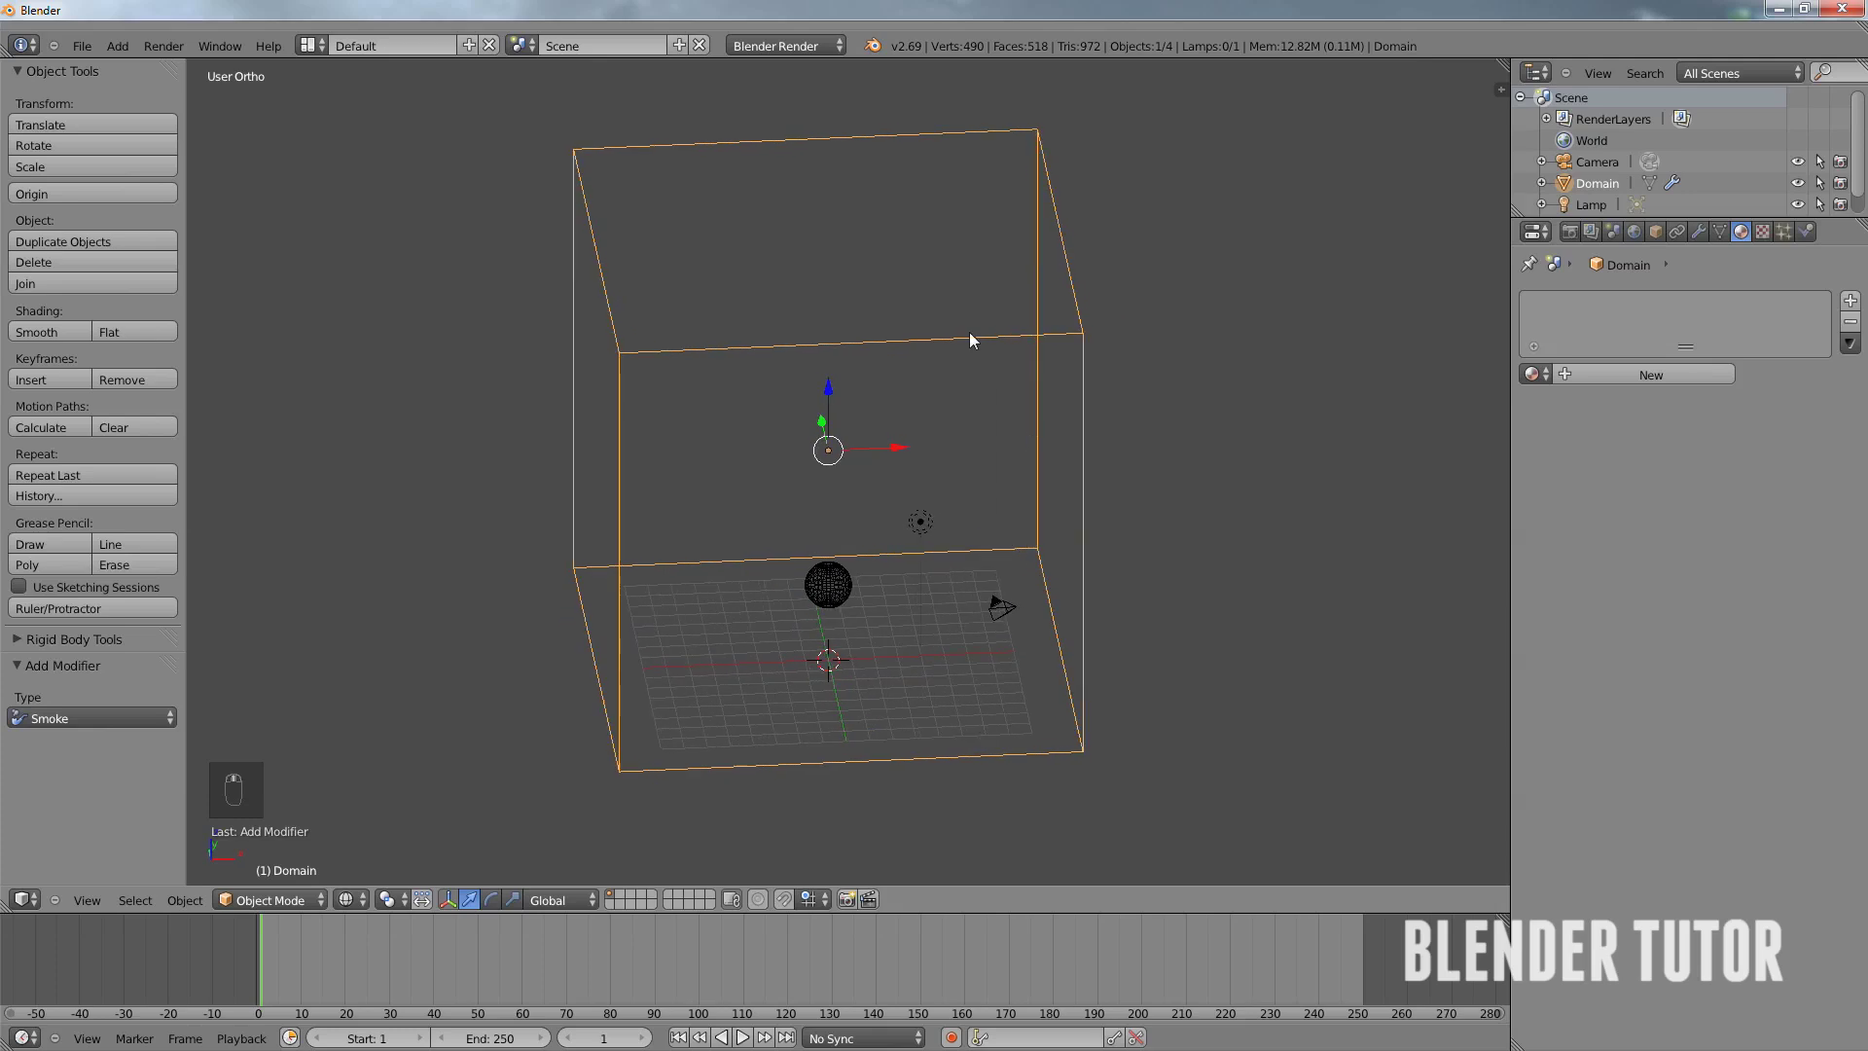
left_click(768, 44)
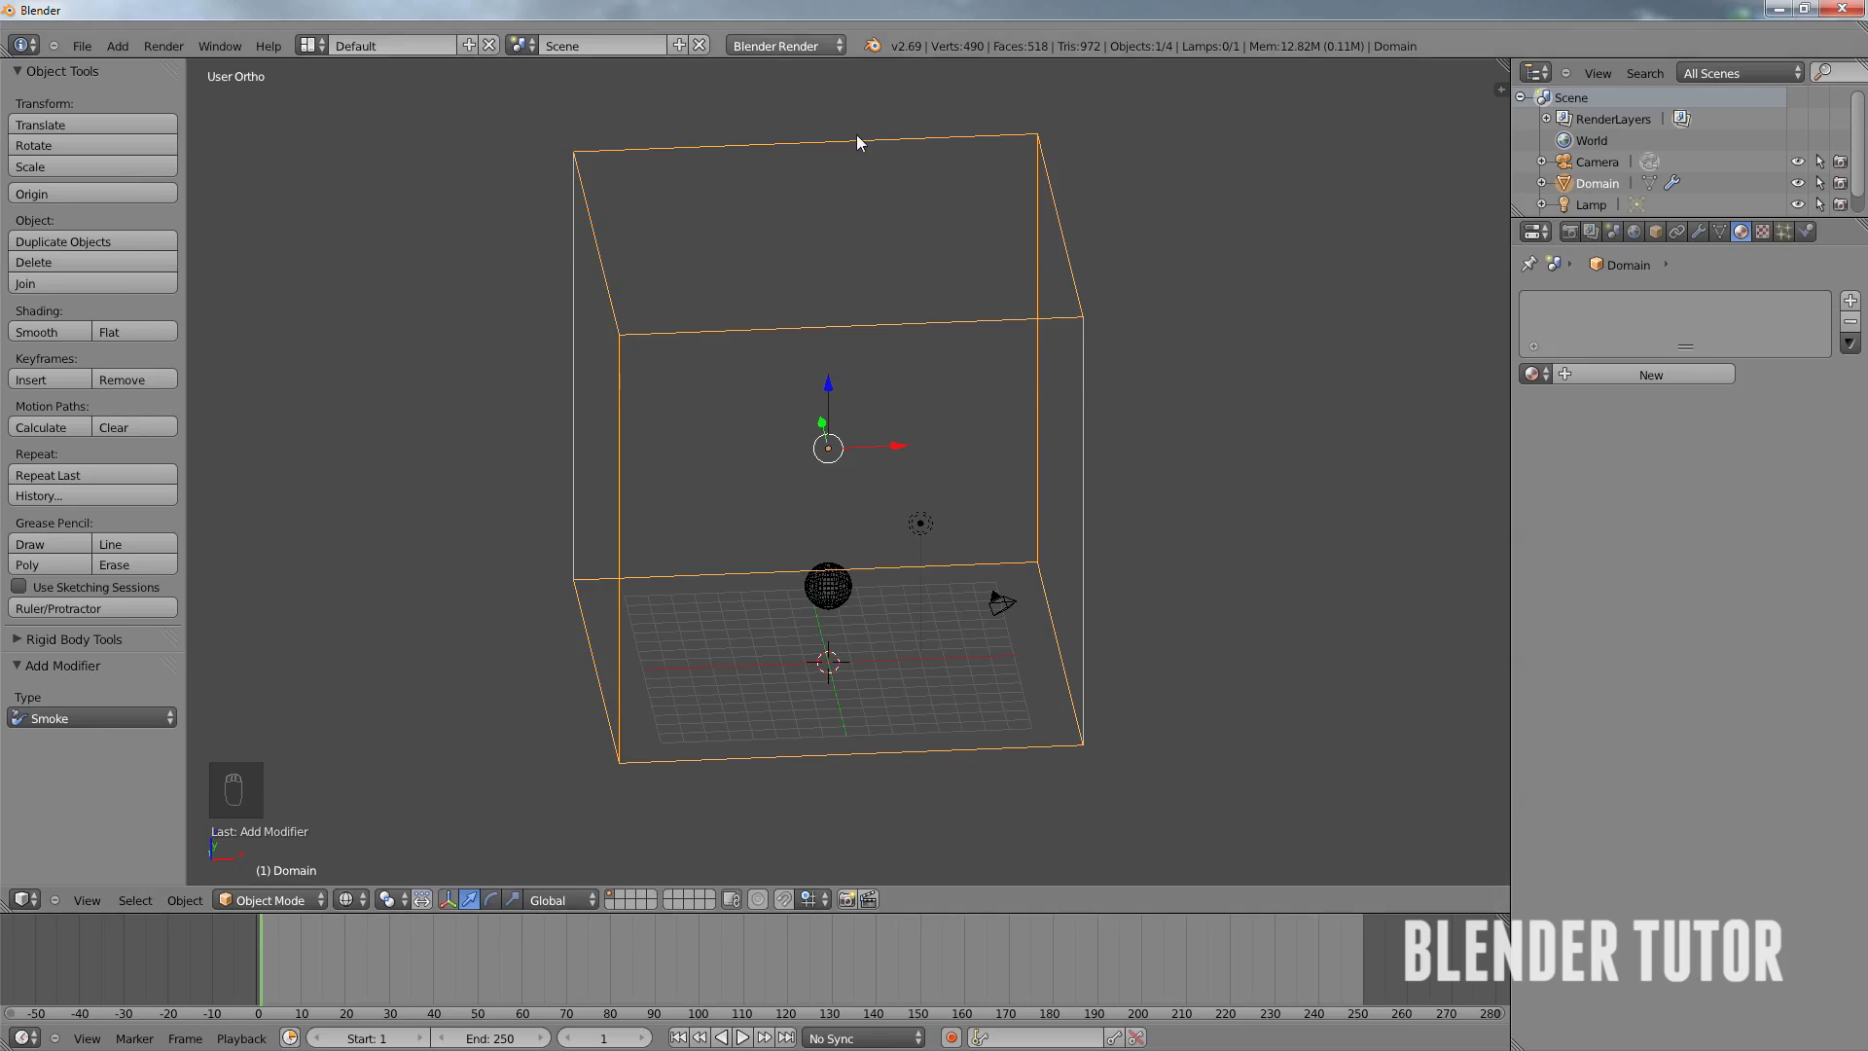
middle_click_drag(1029, 457, 923, 469)
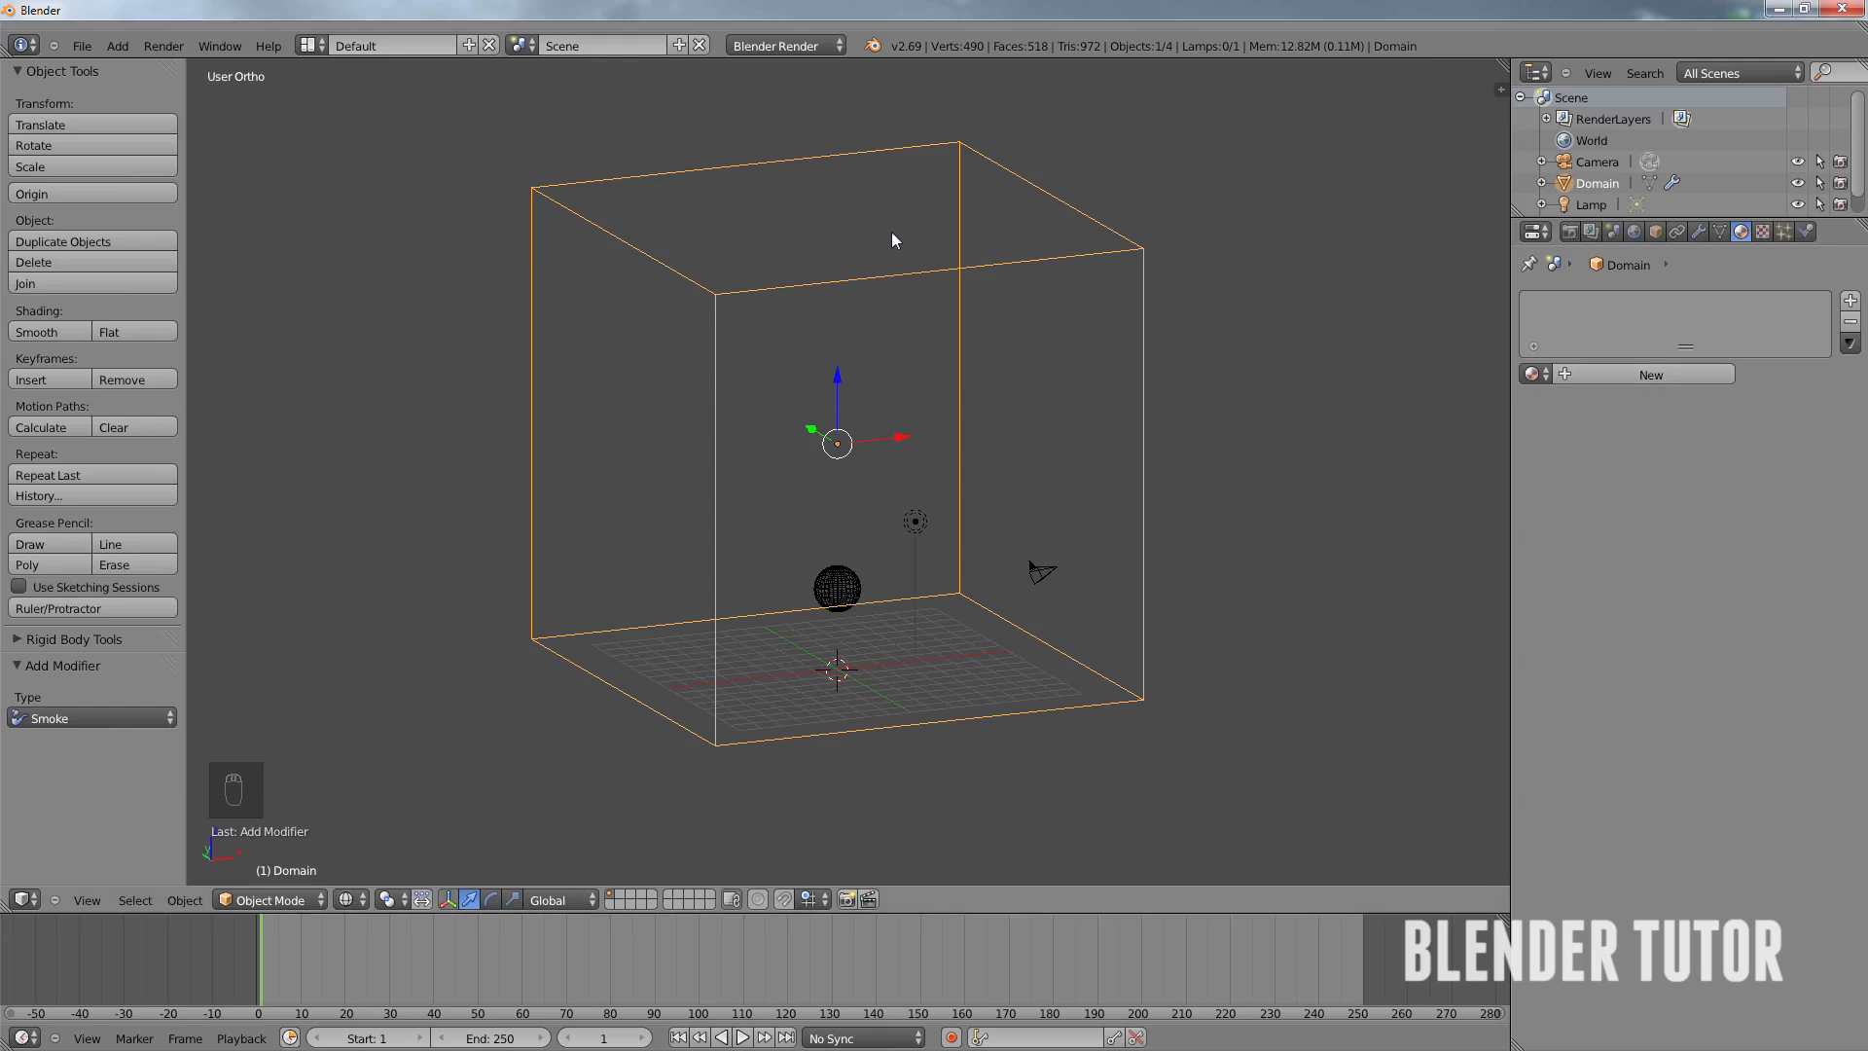
- Add a new material named Smoke to the Domain cube
left_click(1620, 373)
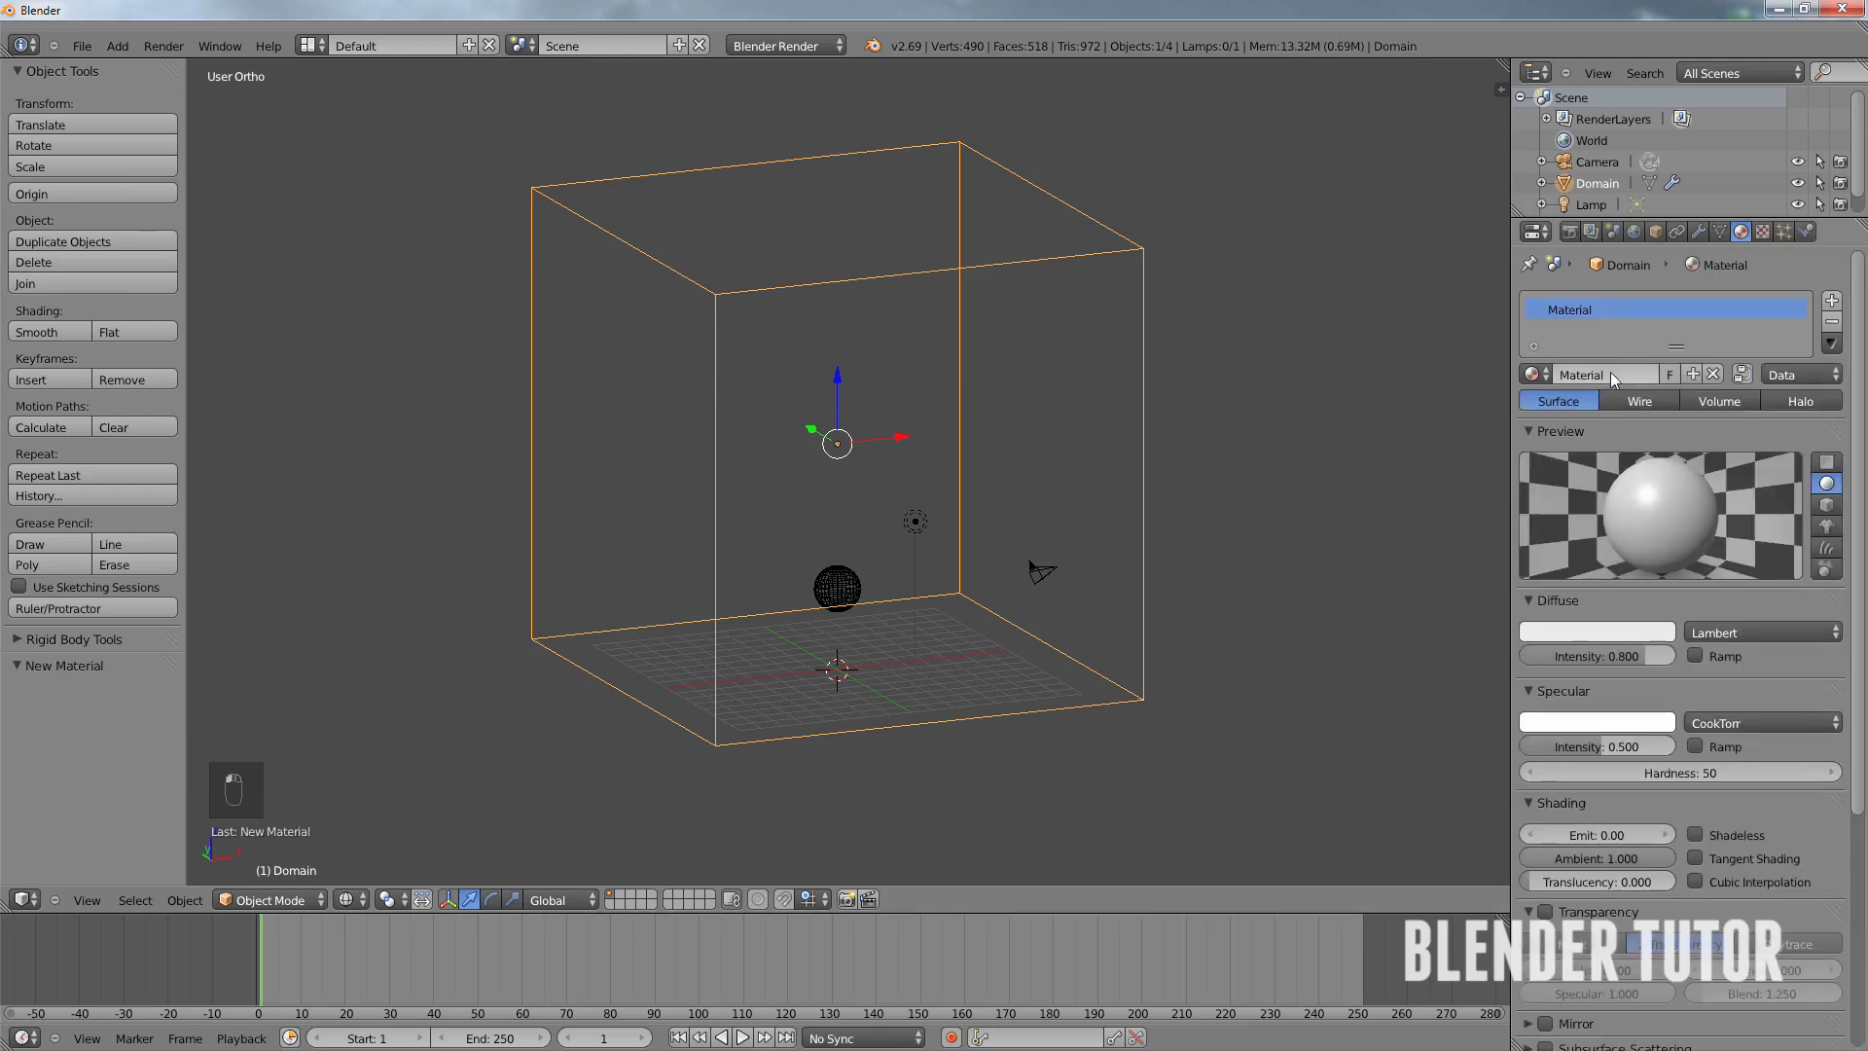
left_click(1594, 374)
type("Smoke")
key("Return")
- Make the Smoke material a Volume material and set its density to 0
left_click(1732, 402)
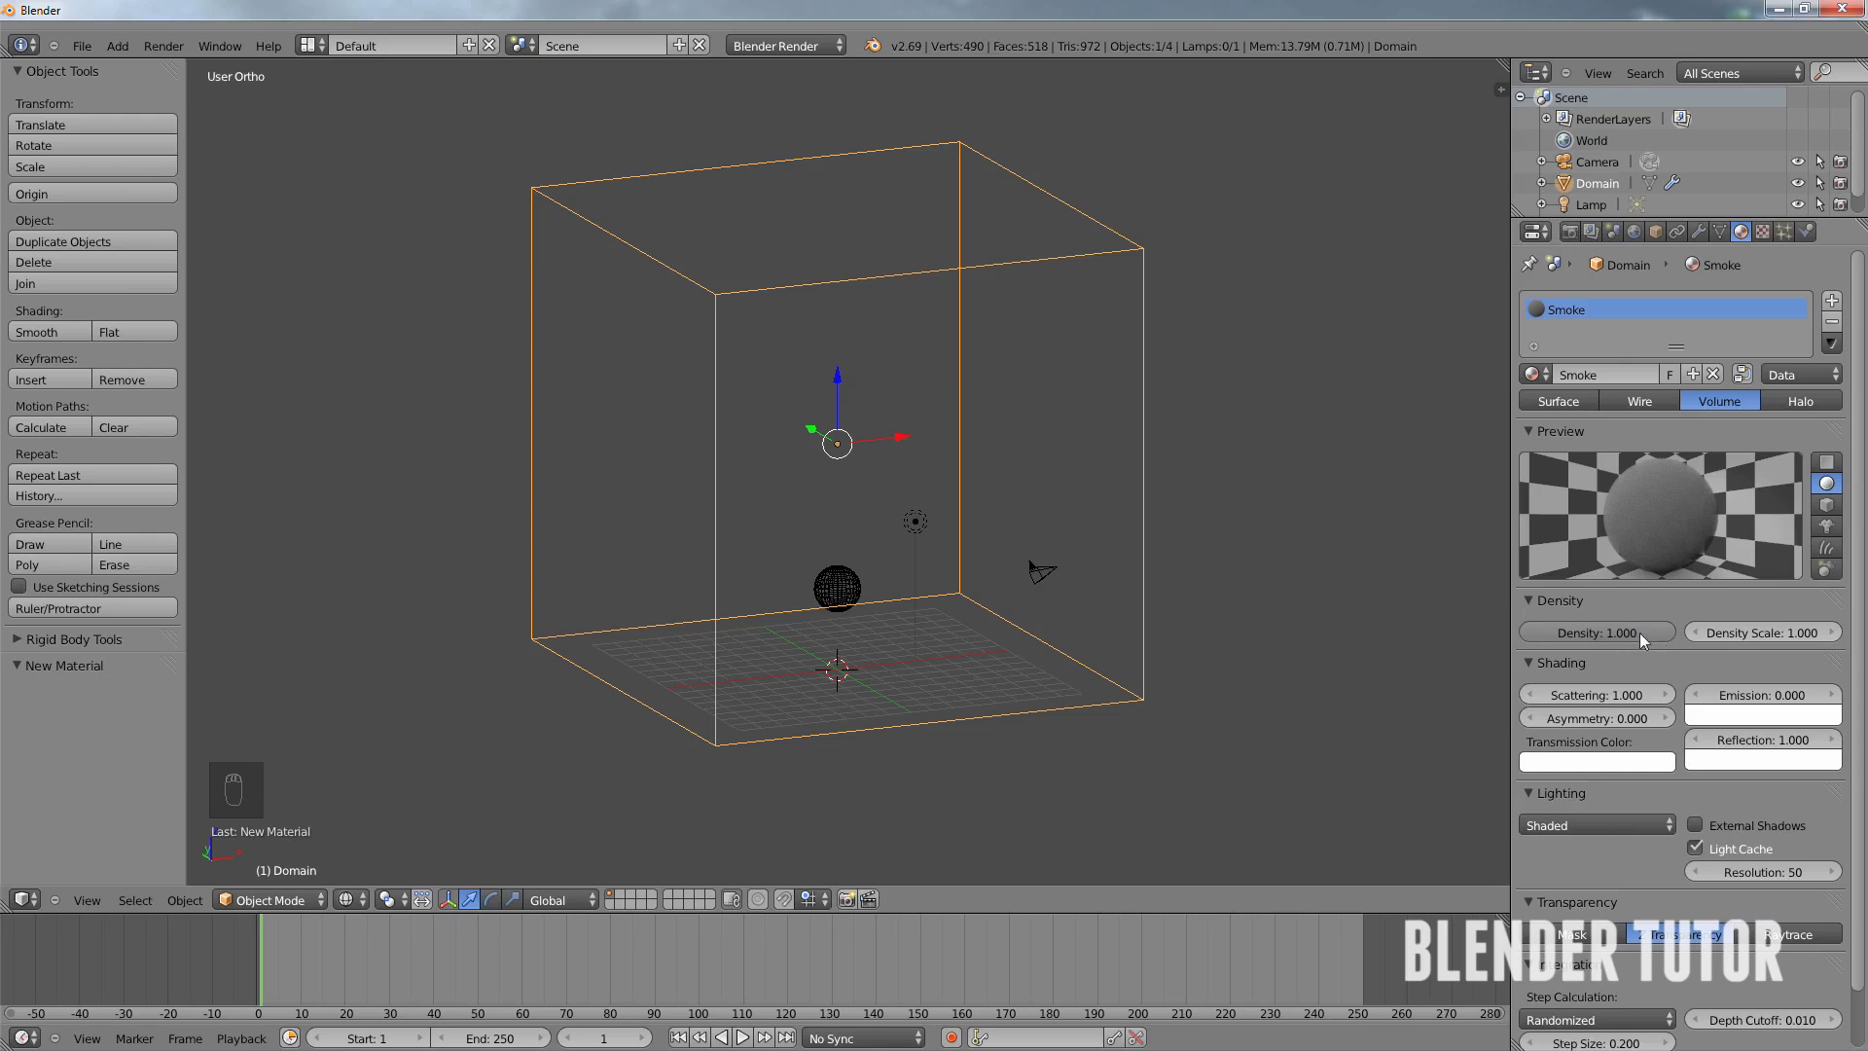
left_click_drag(1580, 642, 1298, 652)
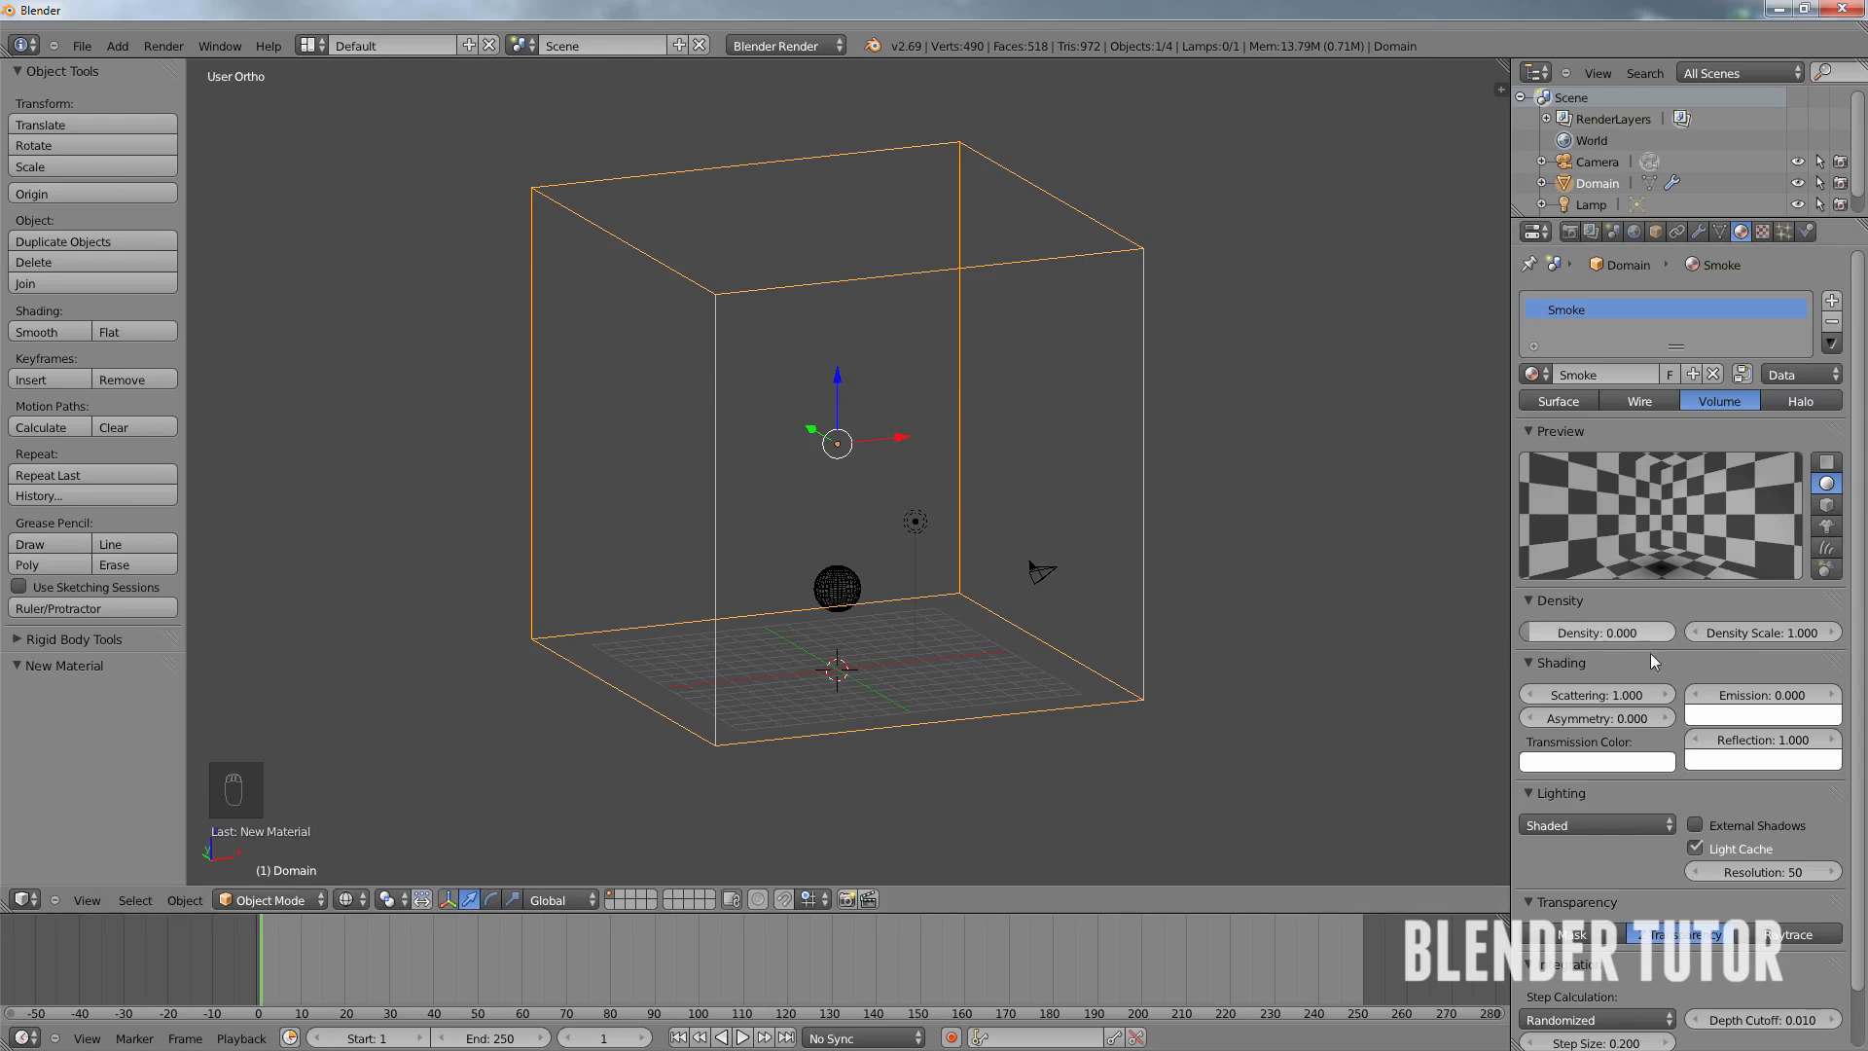
scroll(1648, 659, "down", 2)
scroll(1648, 662, "up", 2)
- Add a new texture named Smoke to the Smoke material
left_click(1764, 230)
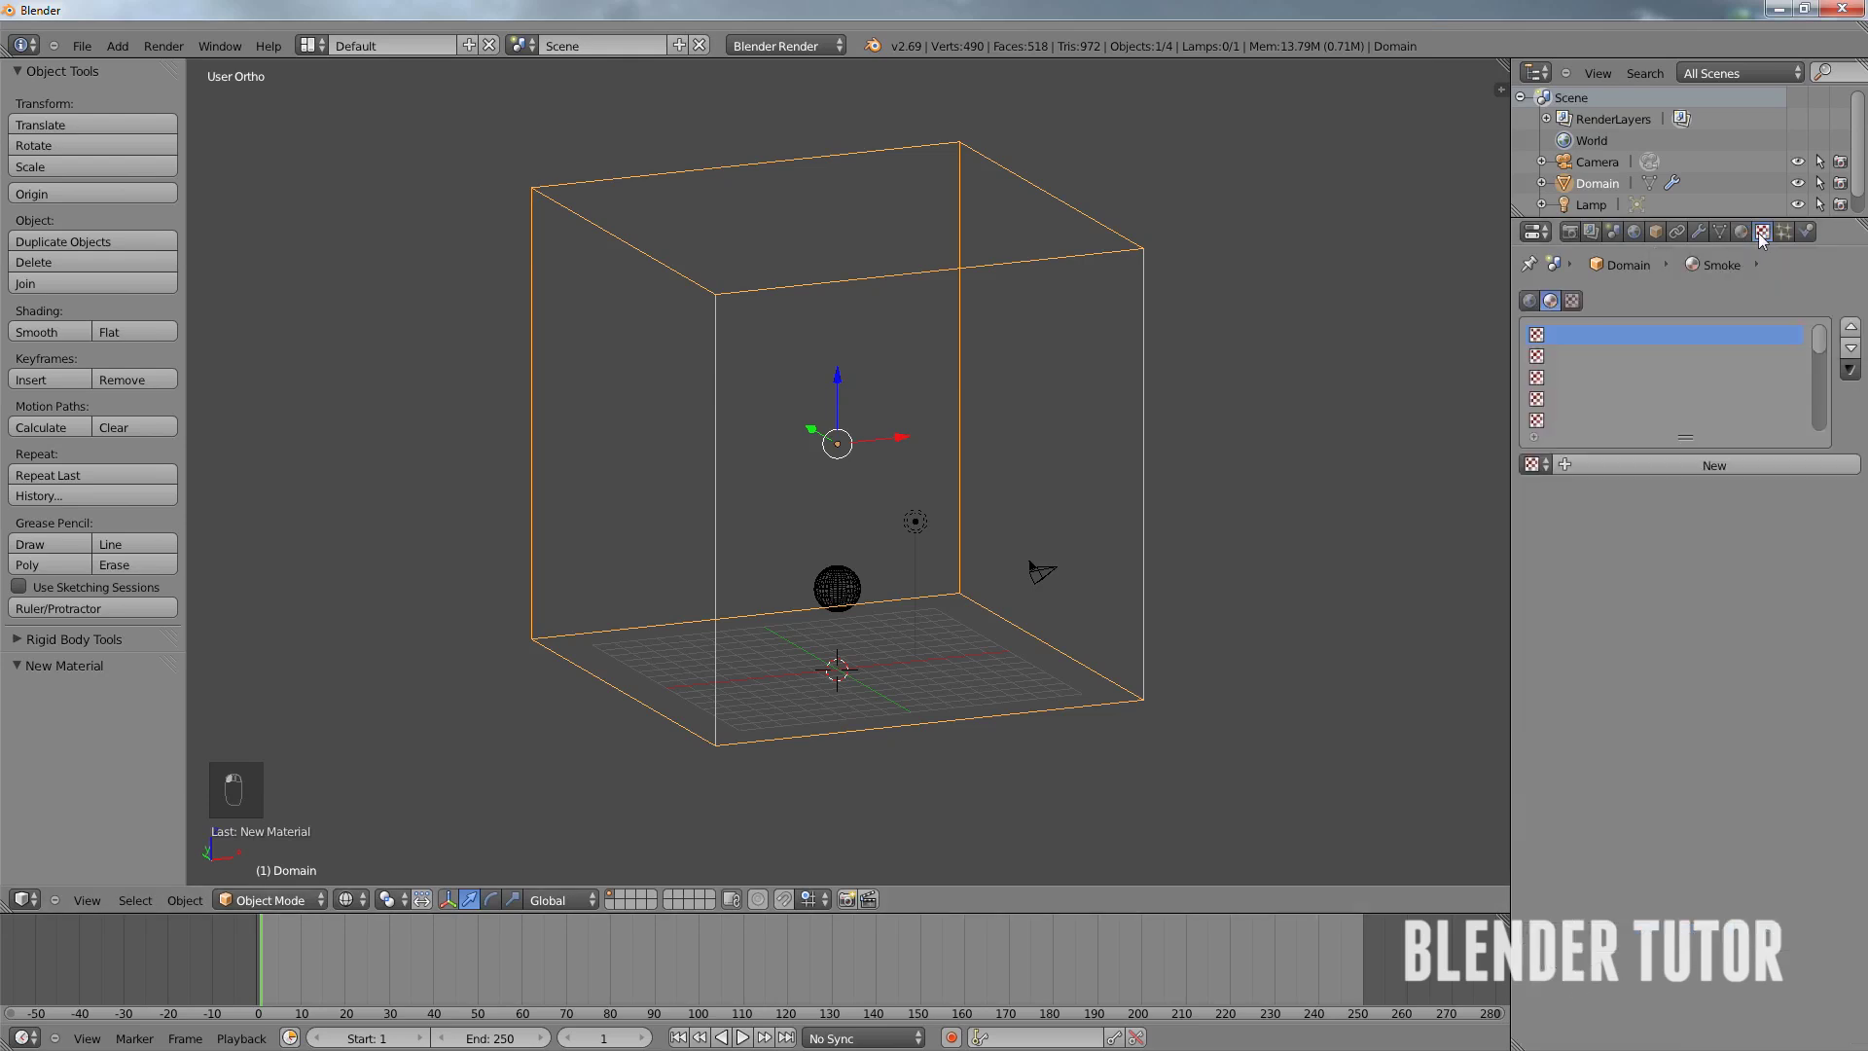
left_click(1635, 463)
left_click(1622, 470)
type("Smoke")
key("Return")
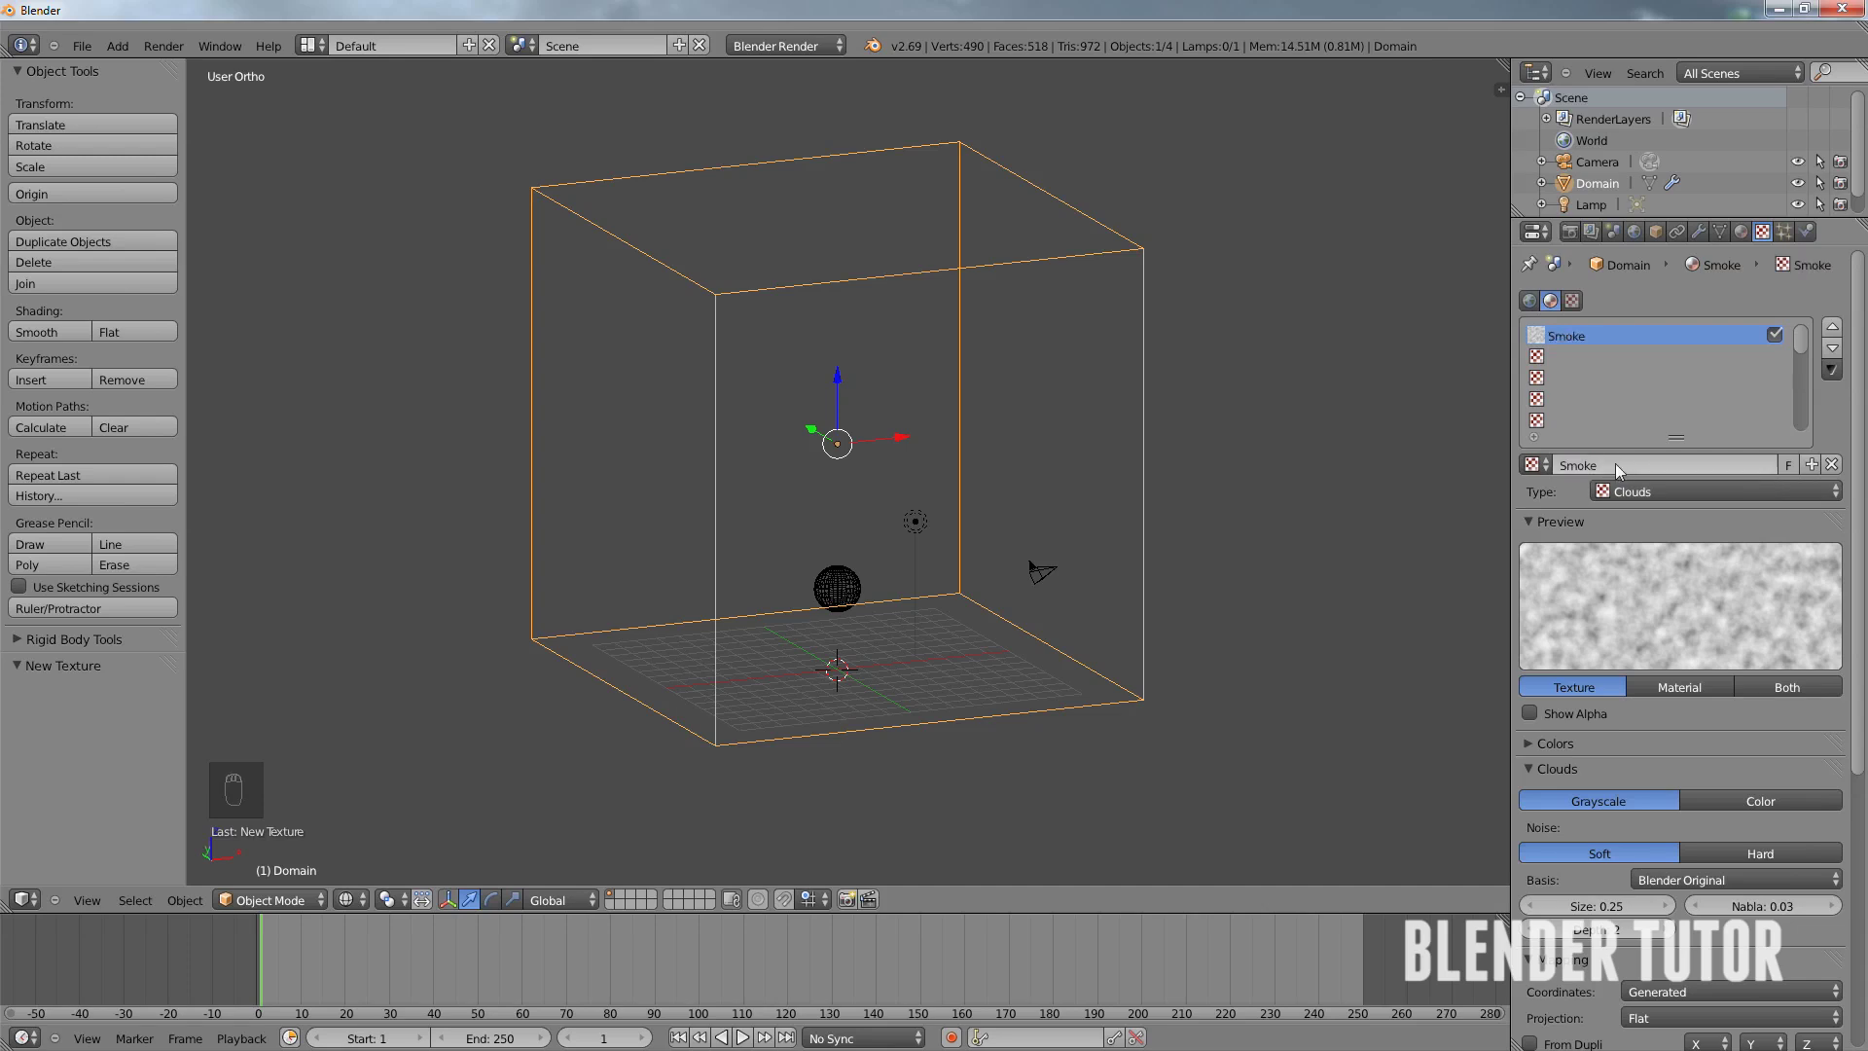
- Set the Smoke texture's type to Voxel Data and choose Domain as its domain object
left_click(1654, 491)
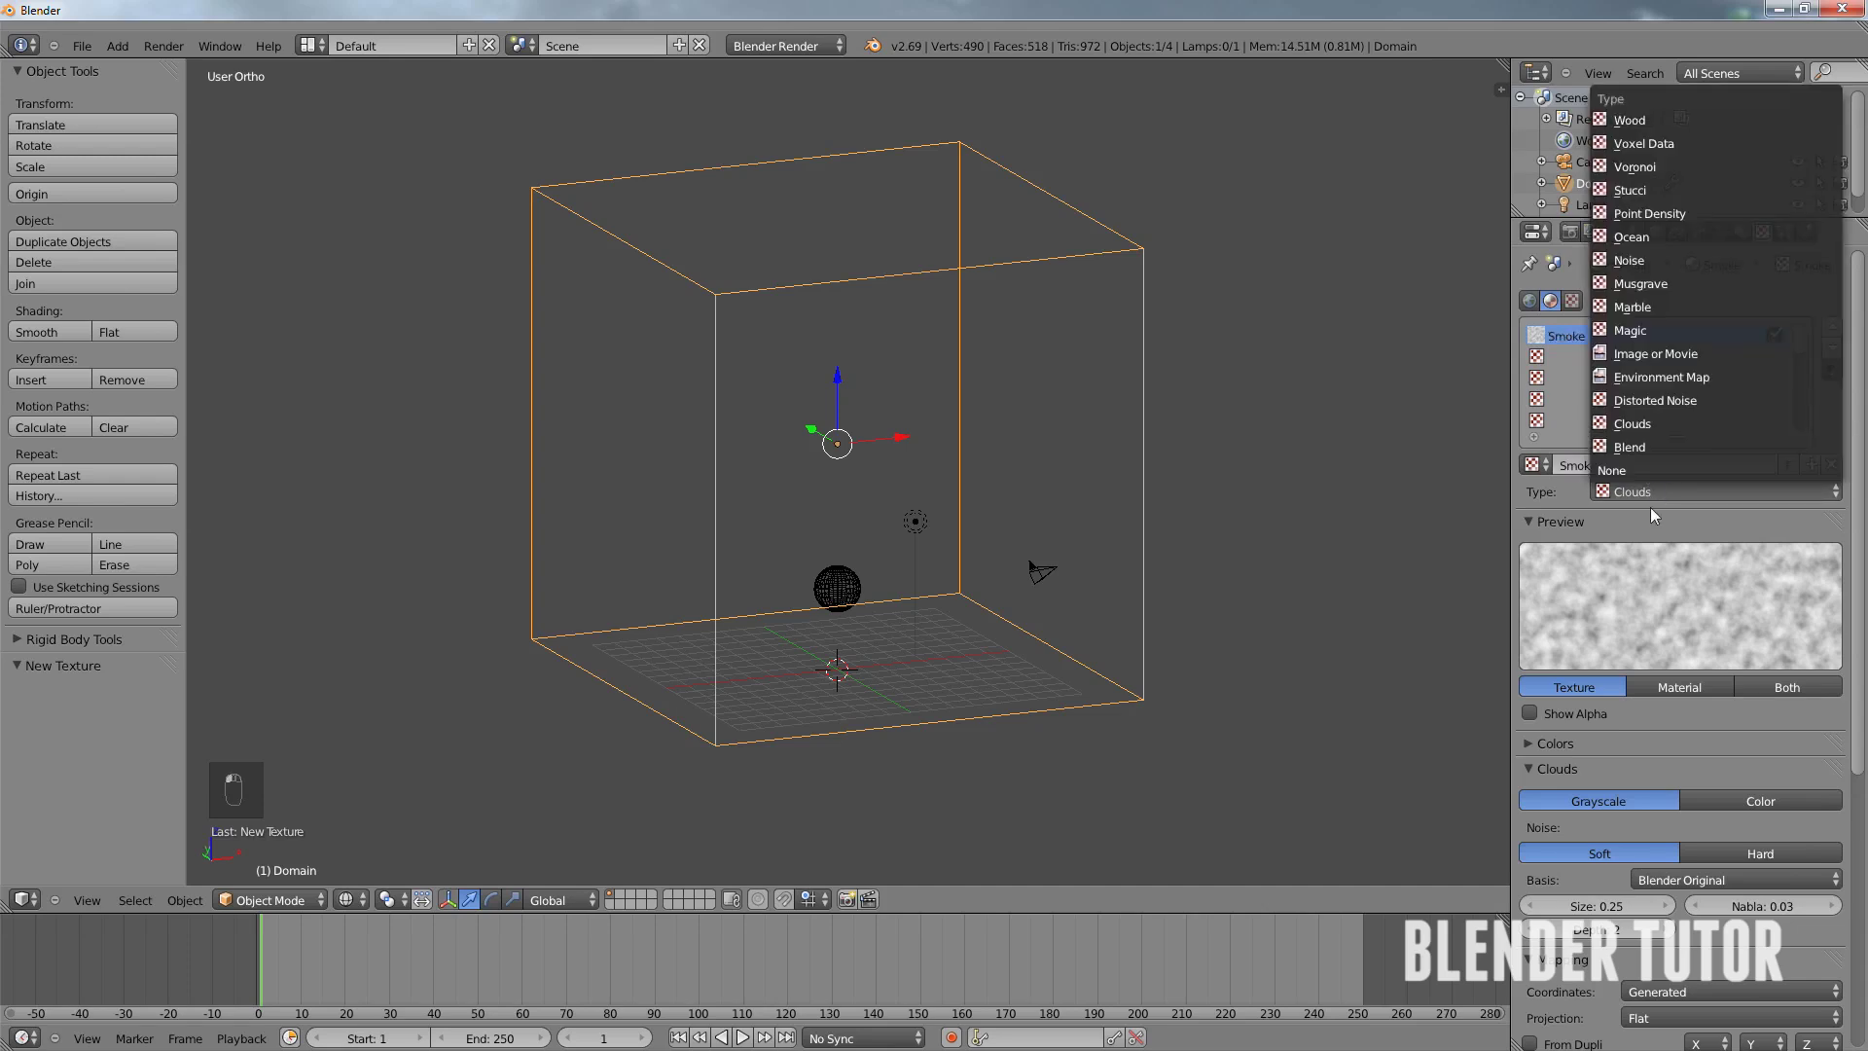
left_click(1656, 495)
left_click(1648, 140)
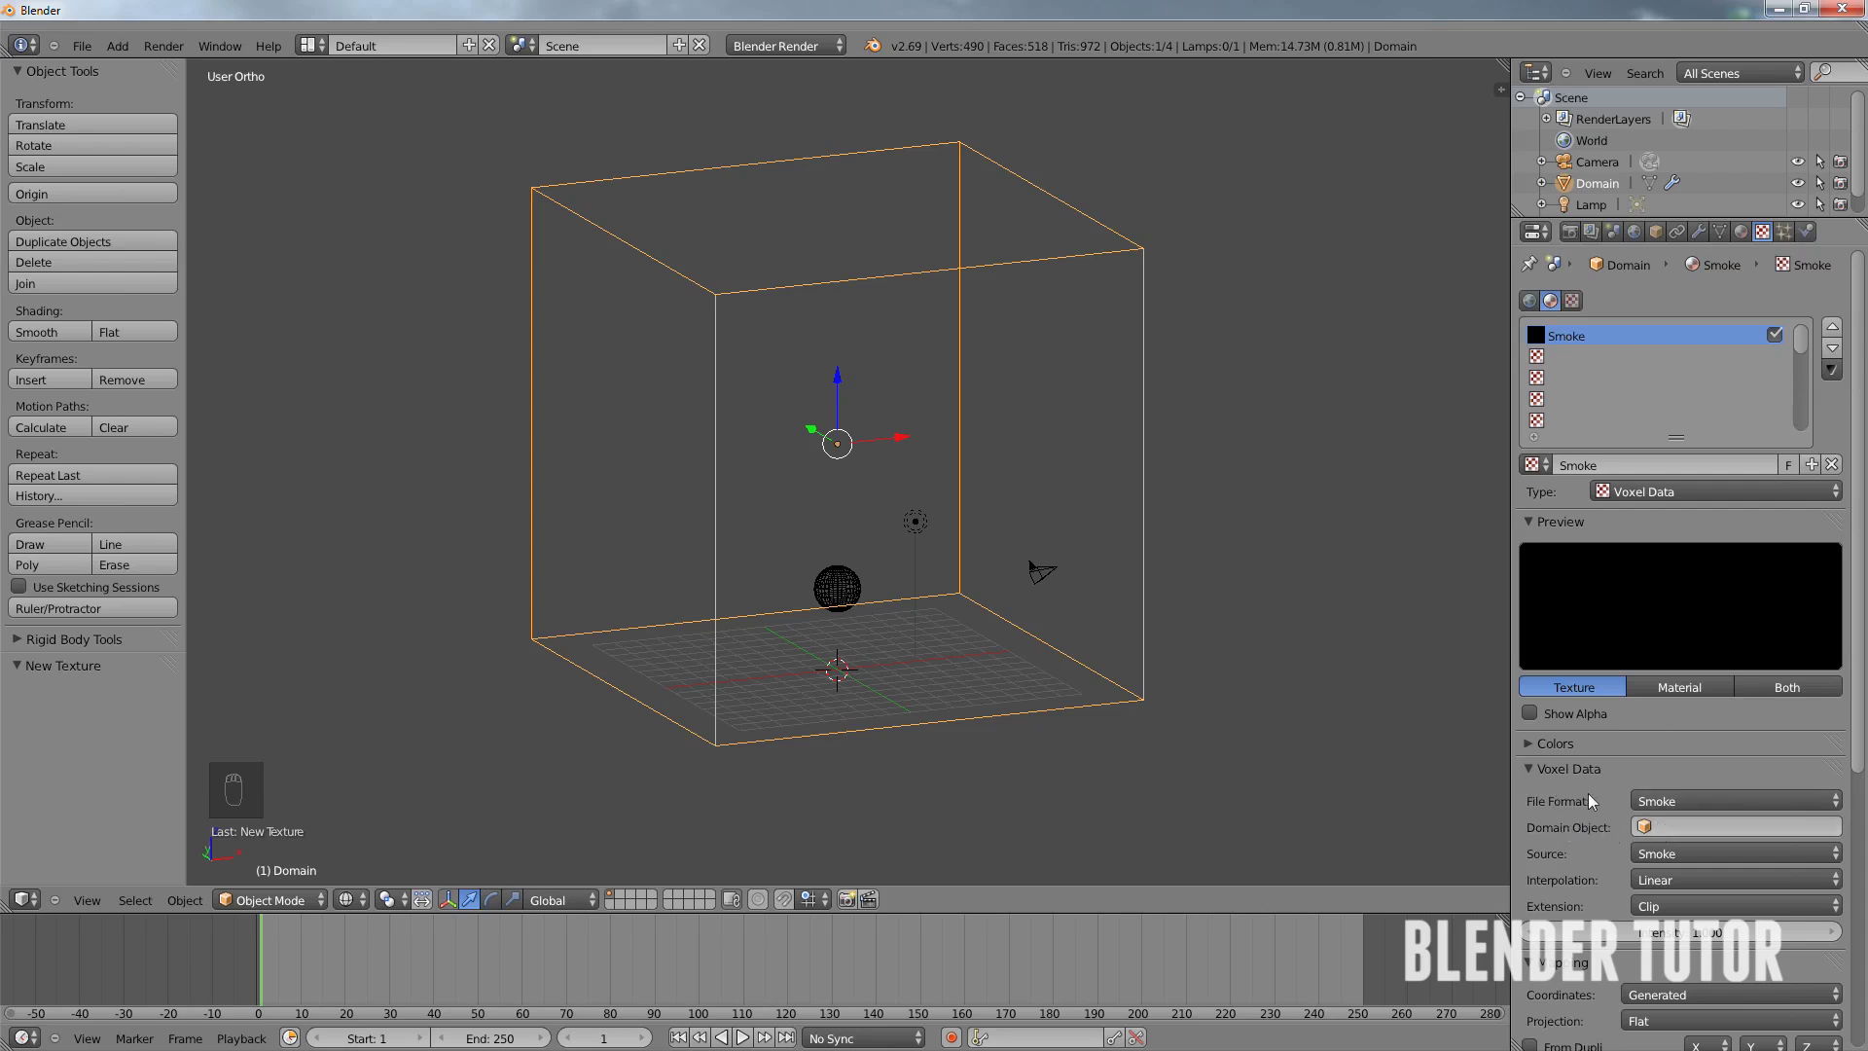
left_click(1659, 827)
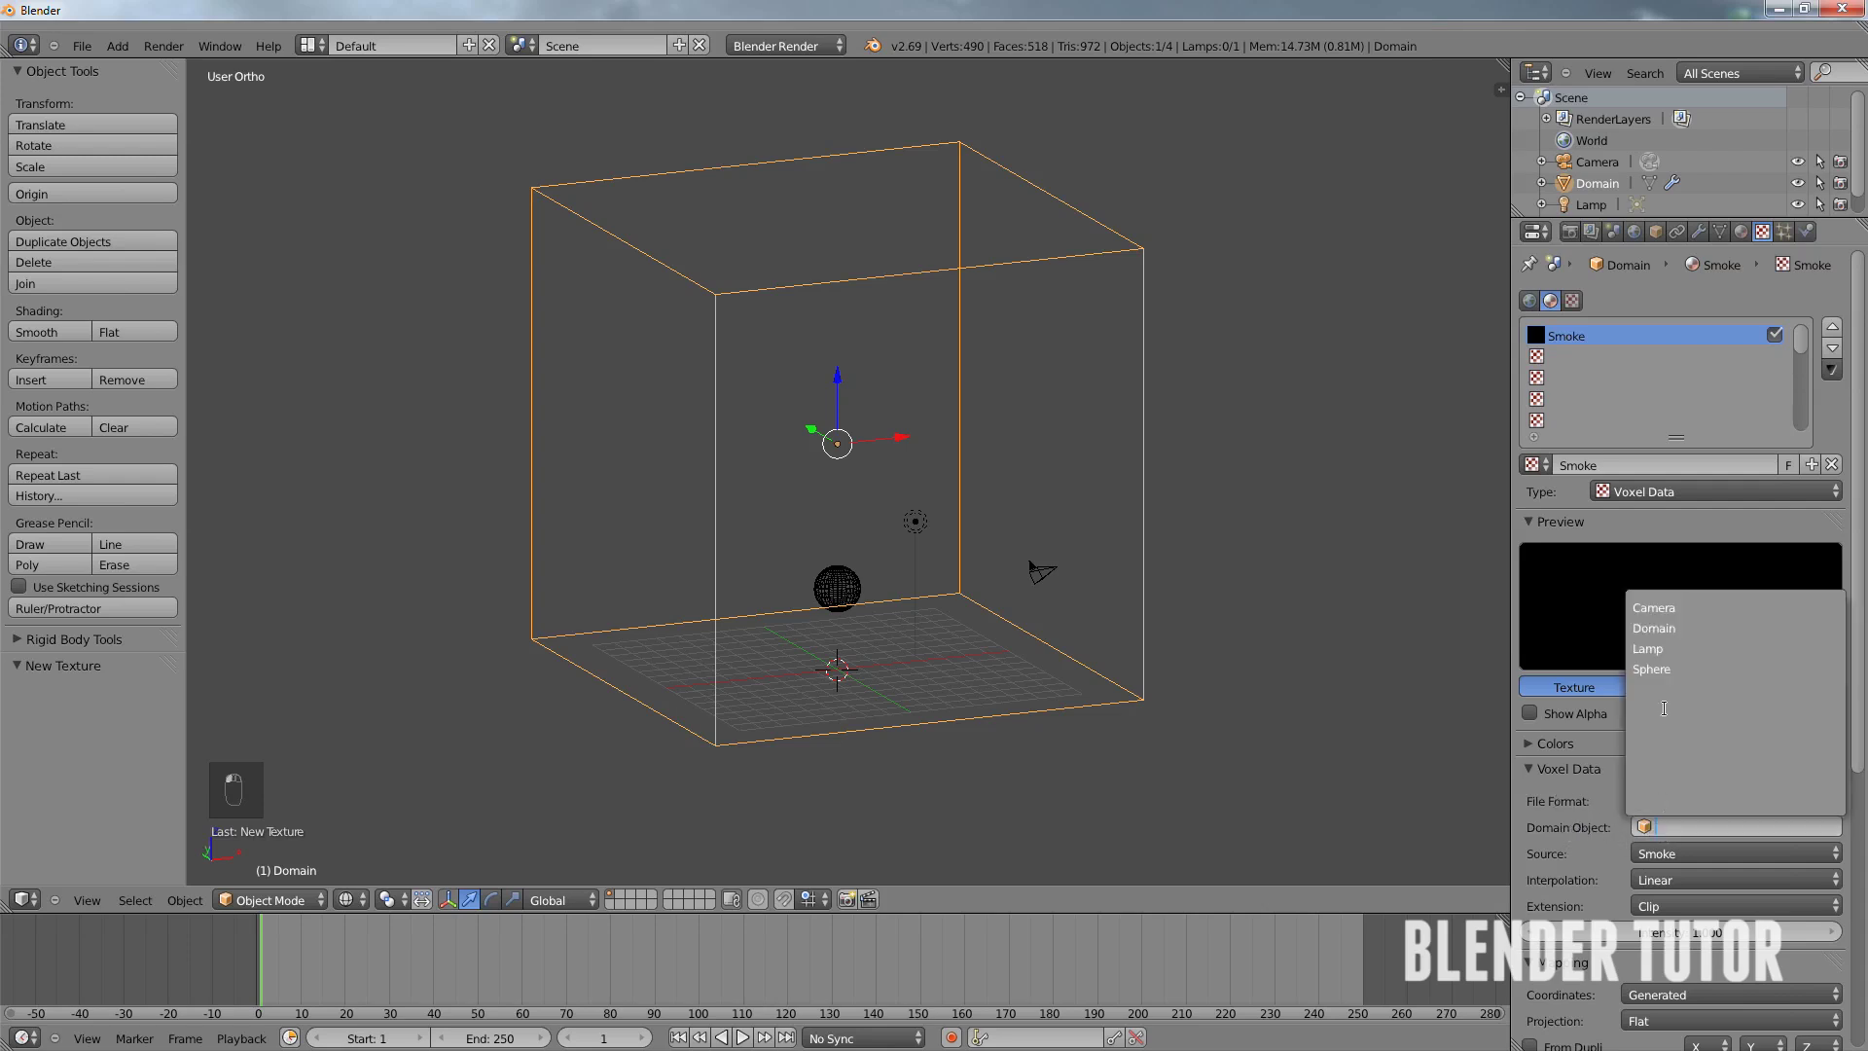
left_click(1674, 630)
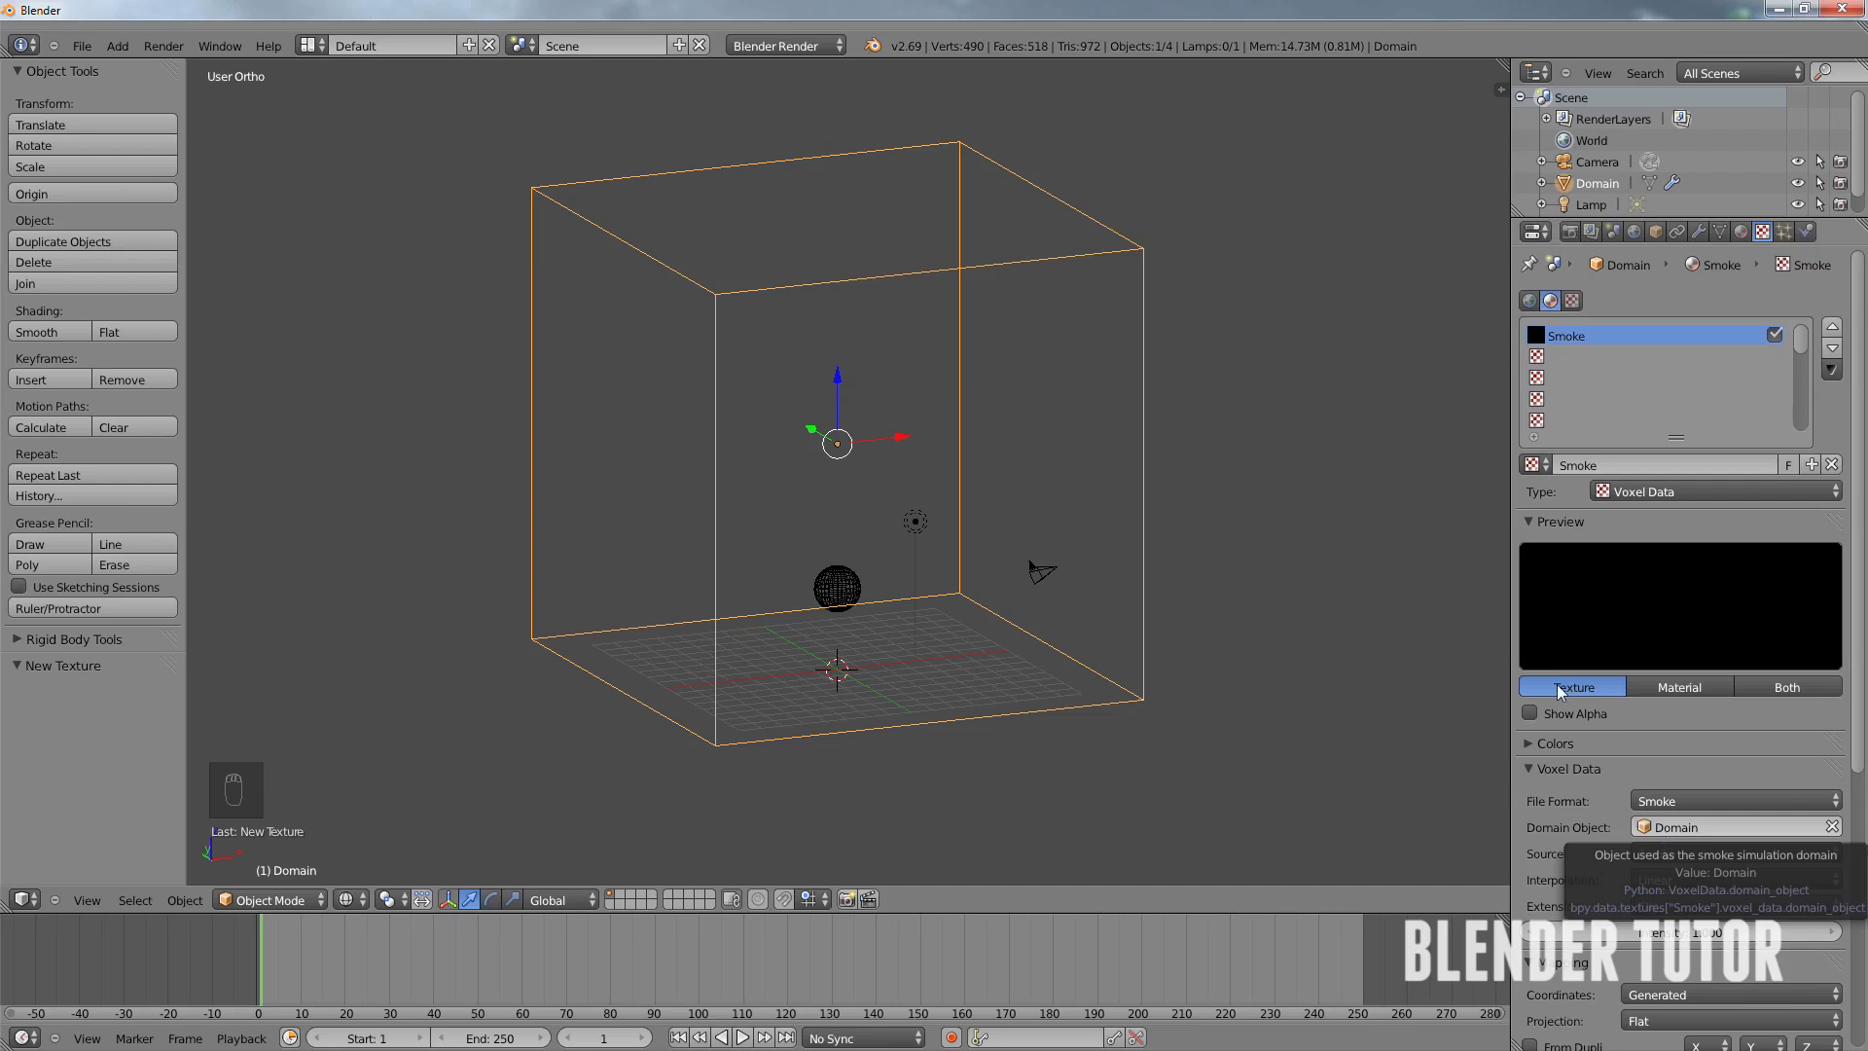
- Make the Smoke texture influence Density and turn off its Emission Color influence
scroll(1645, 739, "down", 3)
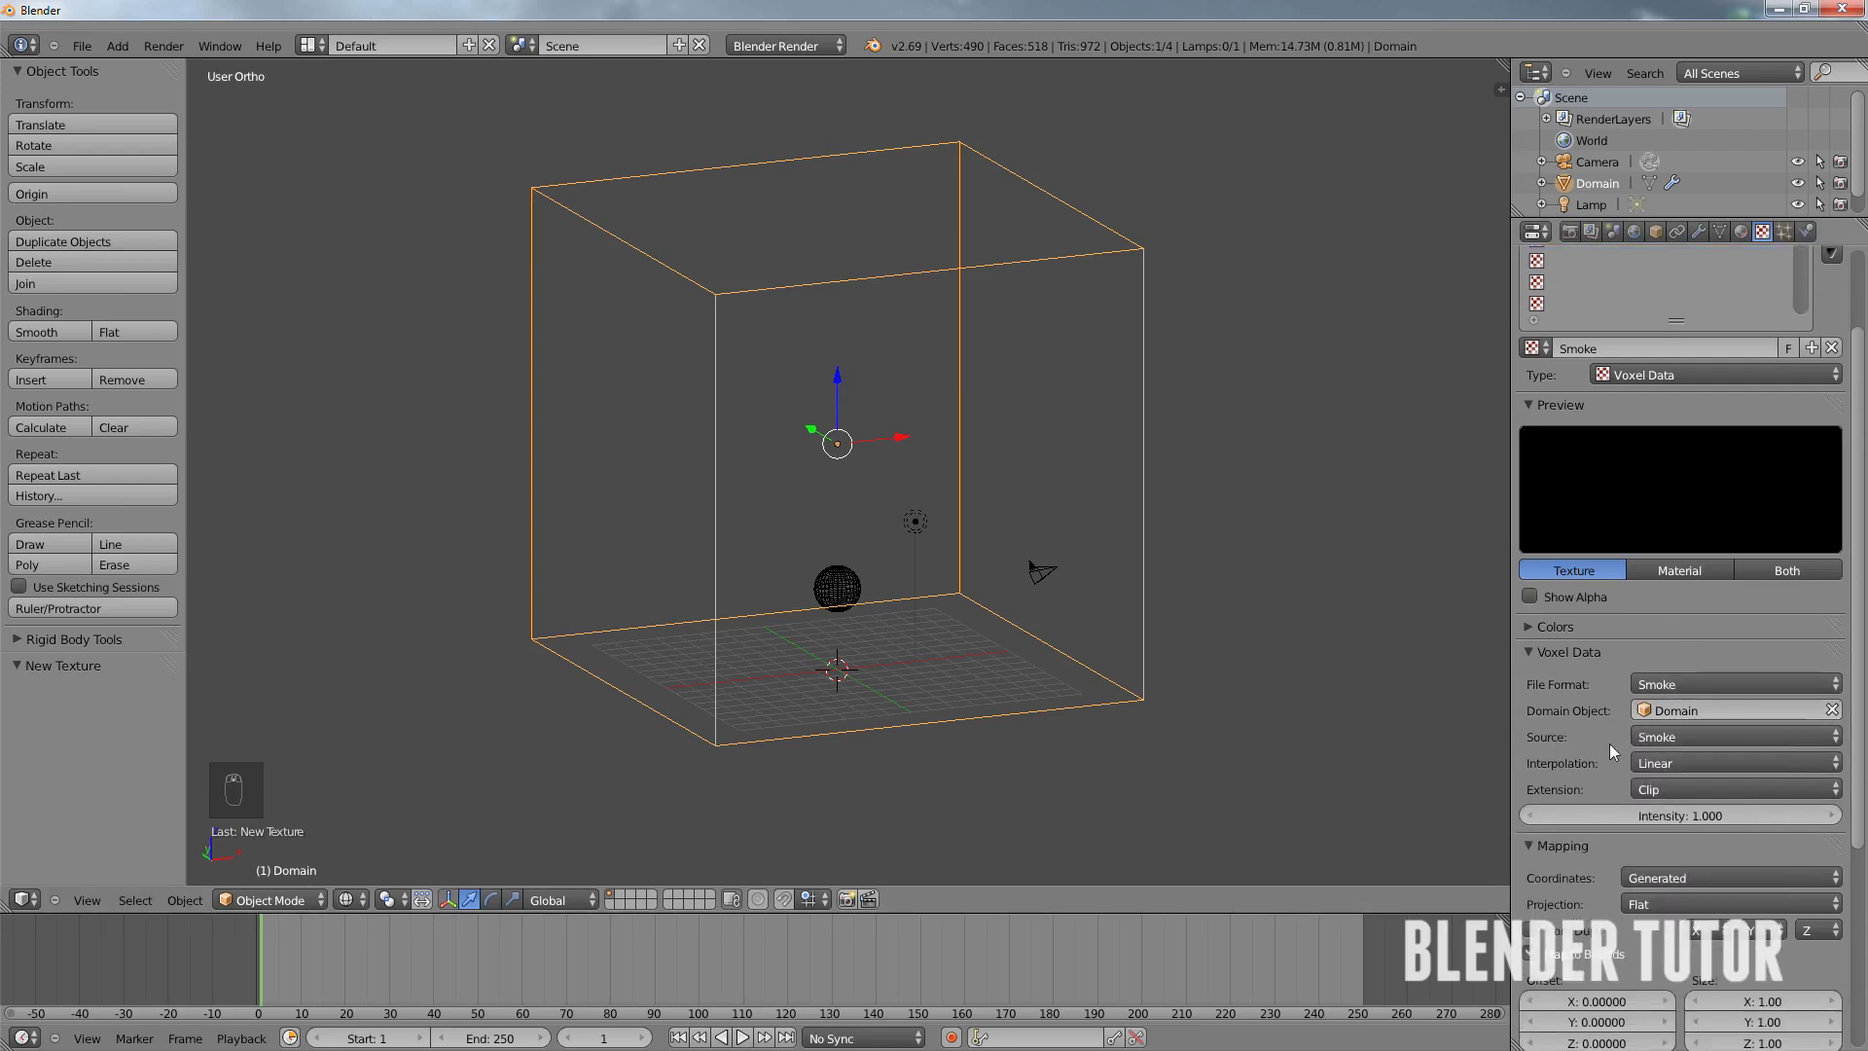
scroll(1609, 741, "down", 8)
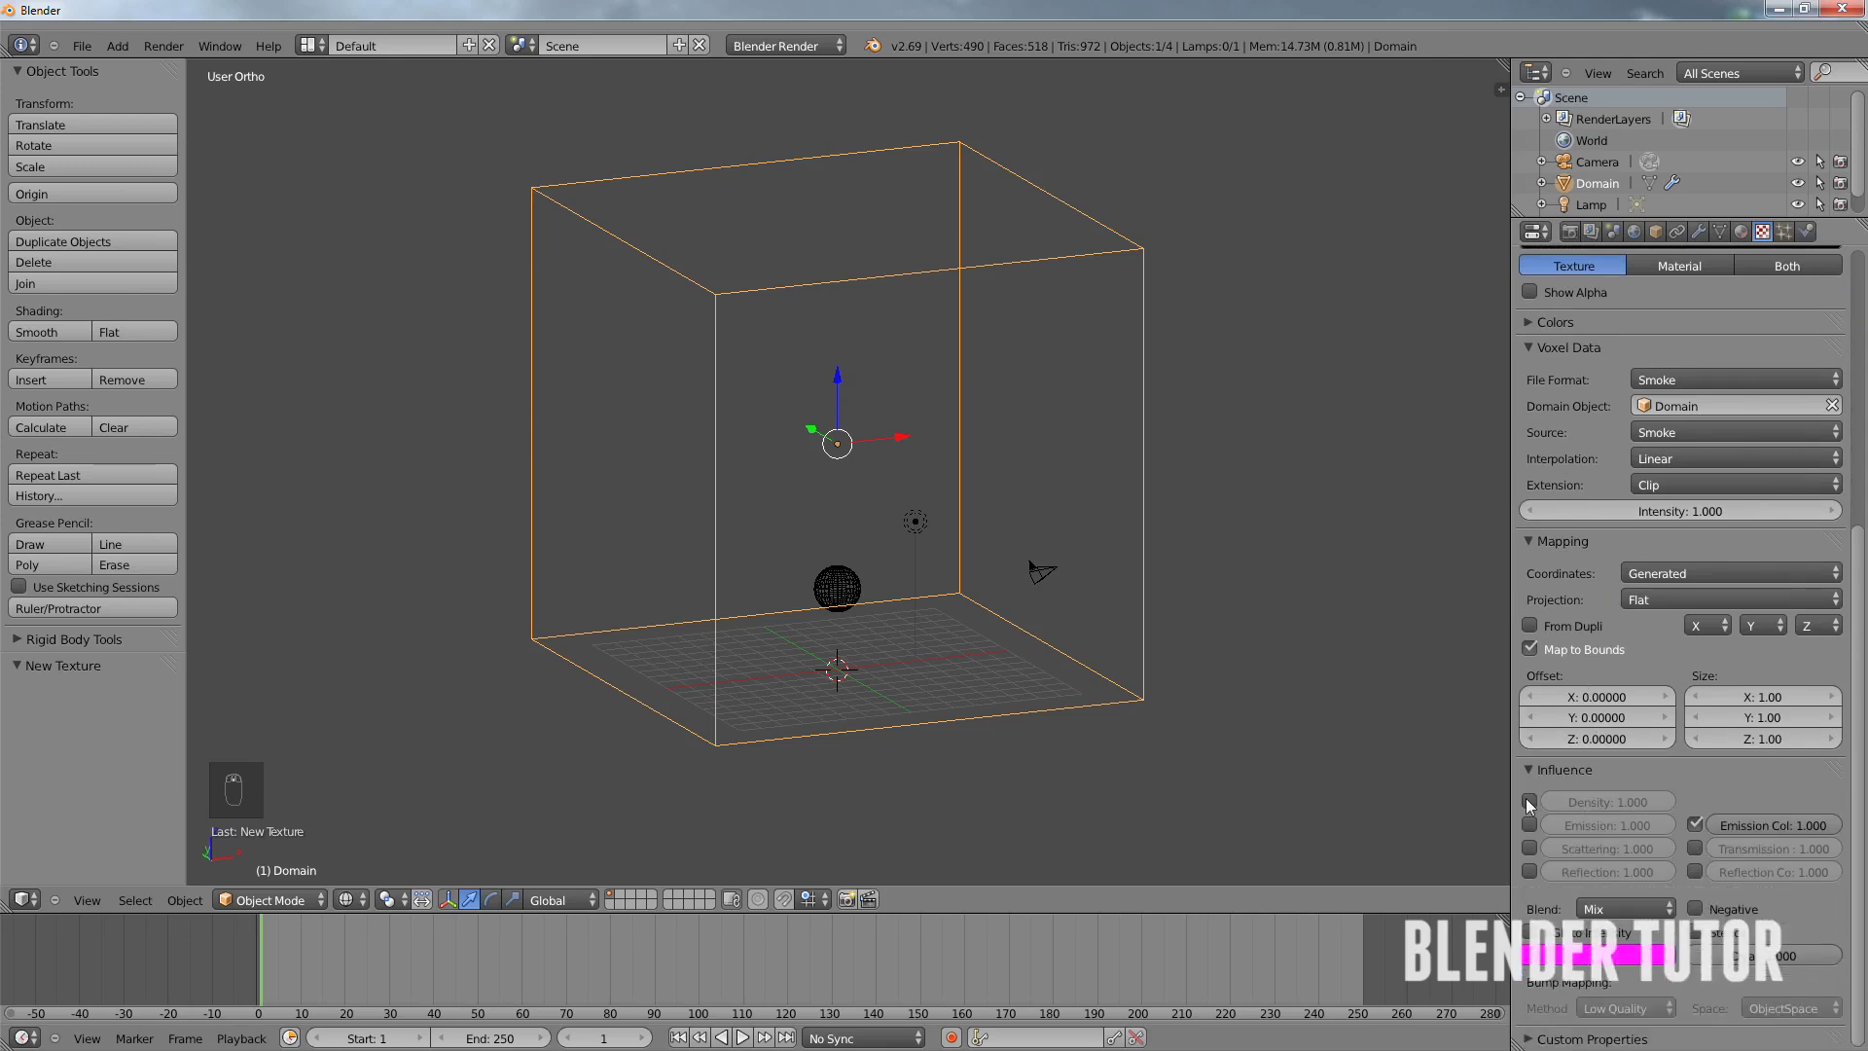
left_click(1529, 800)
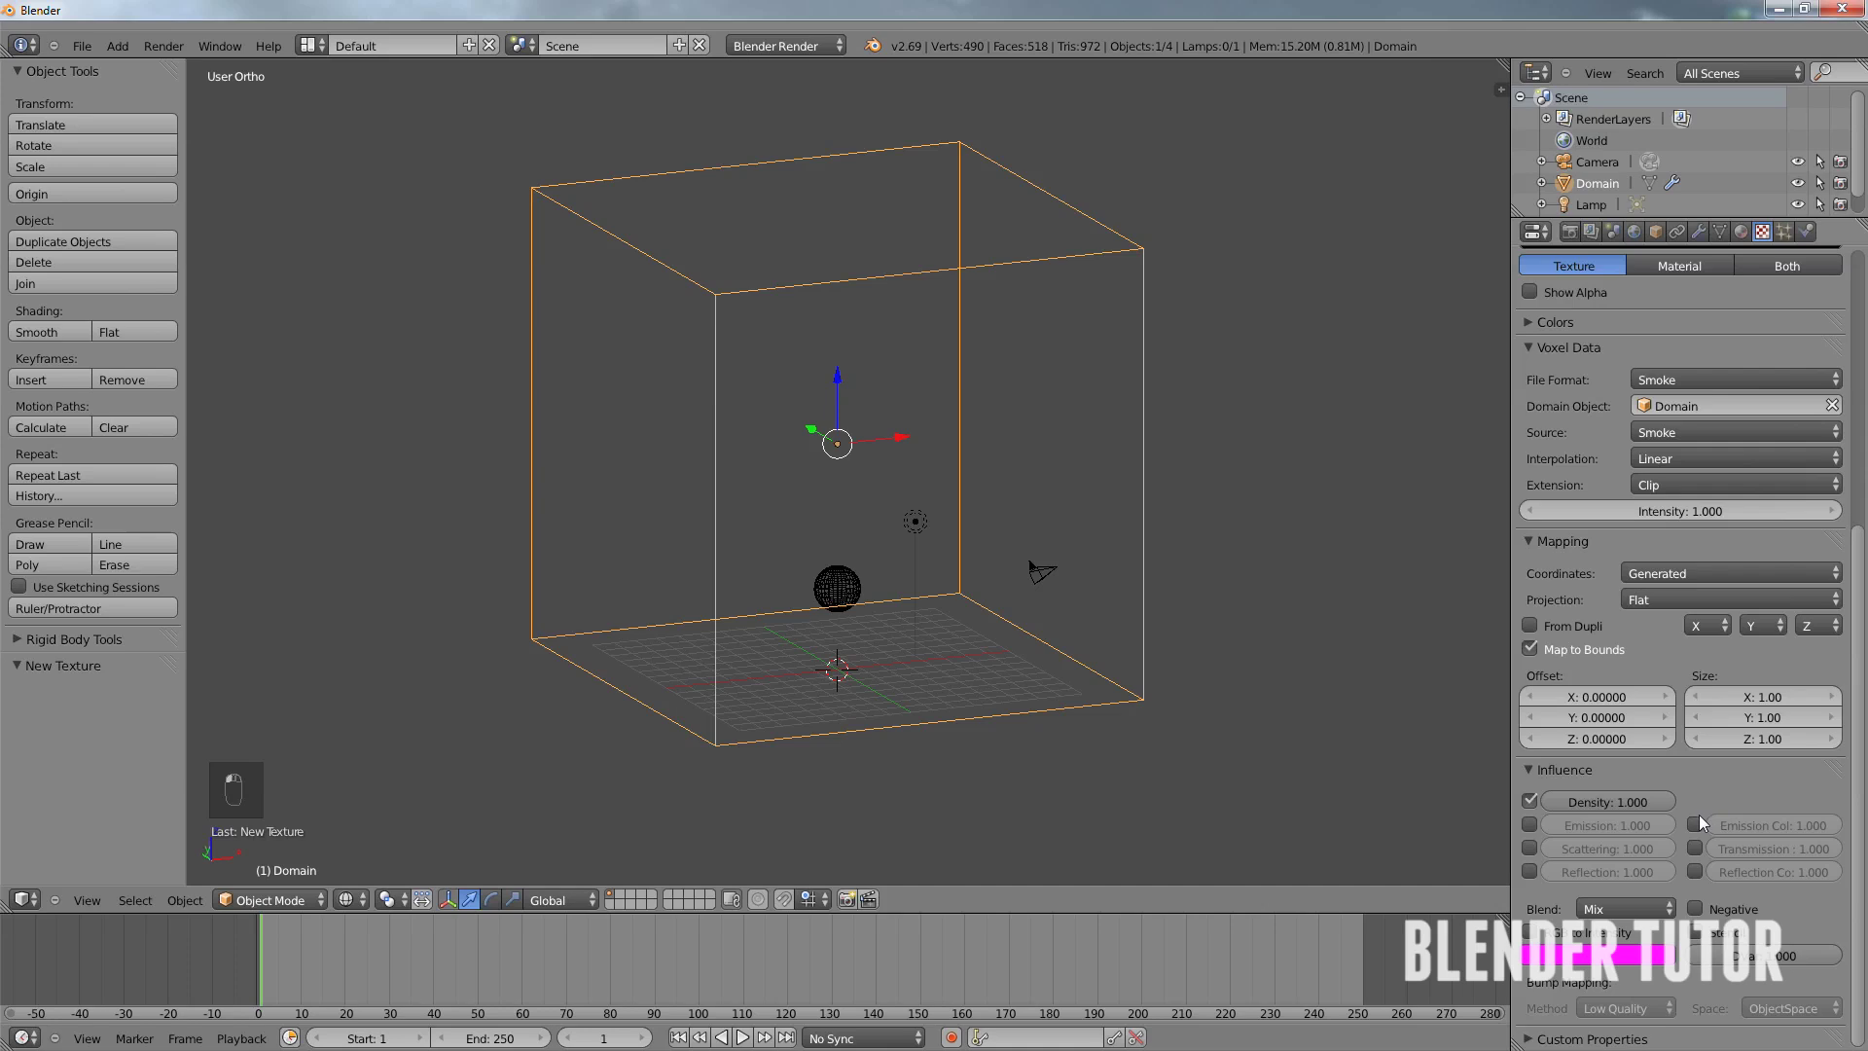
scroll(1699, 814, "up", 4)
scroll(1701, 815, "up", 5)
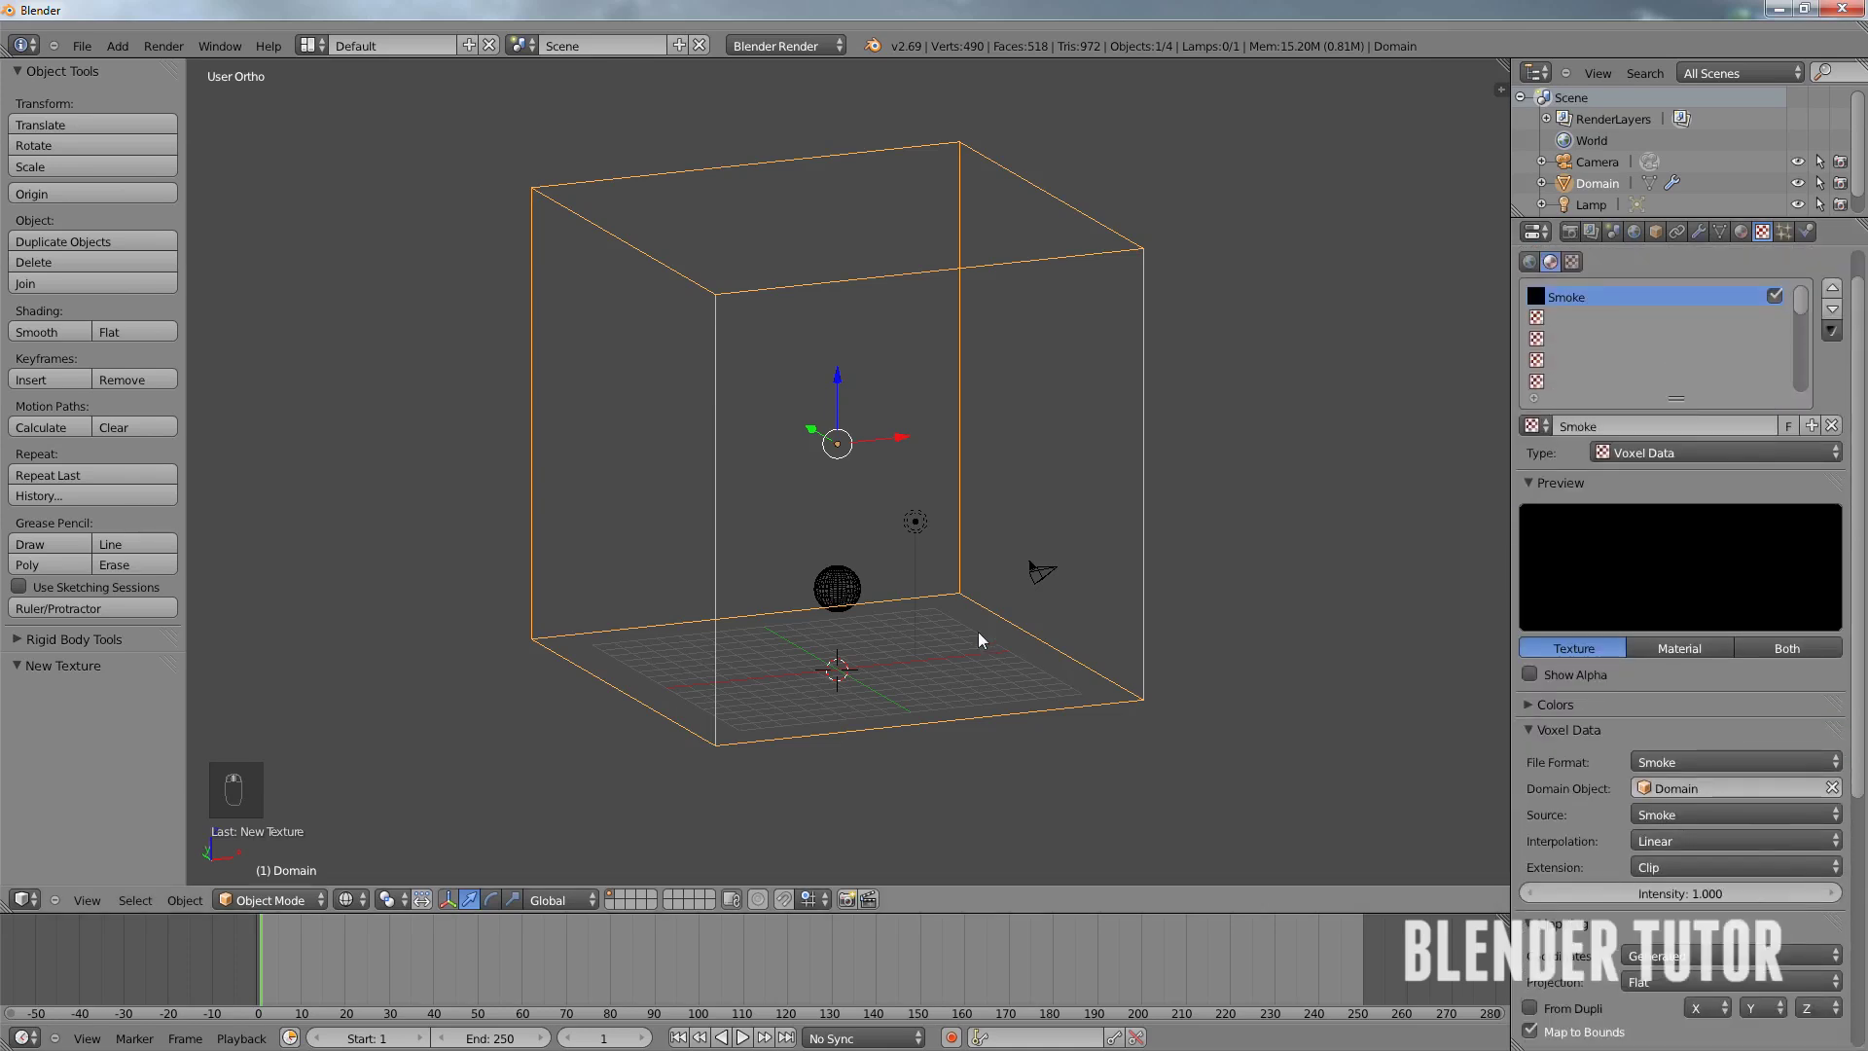
scroll(1650, 610, "up", 1)
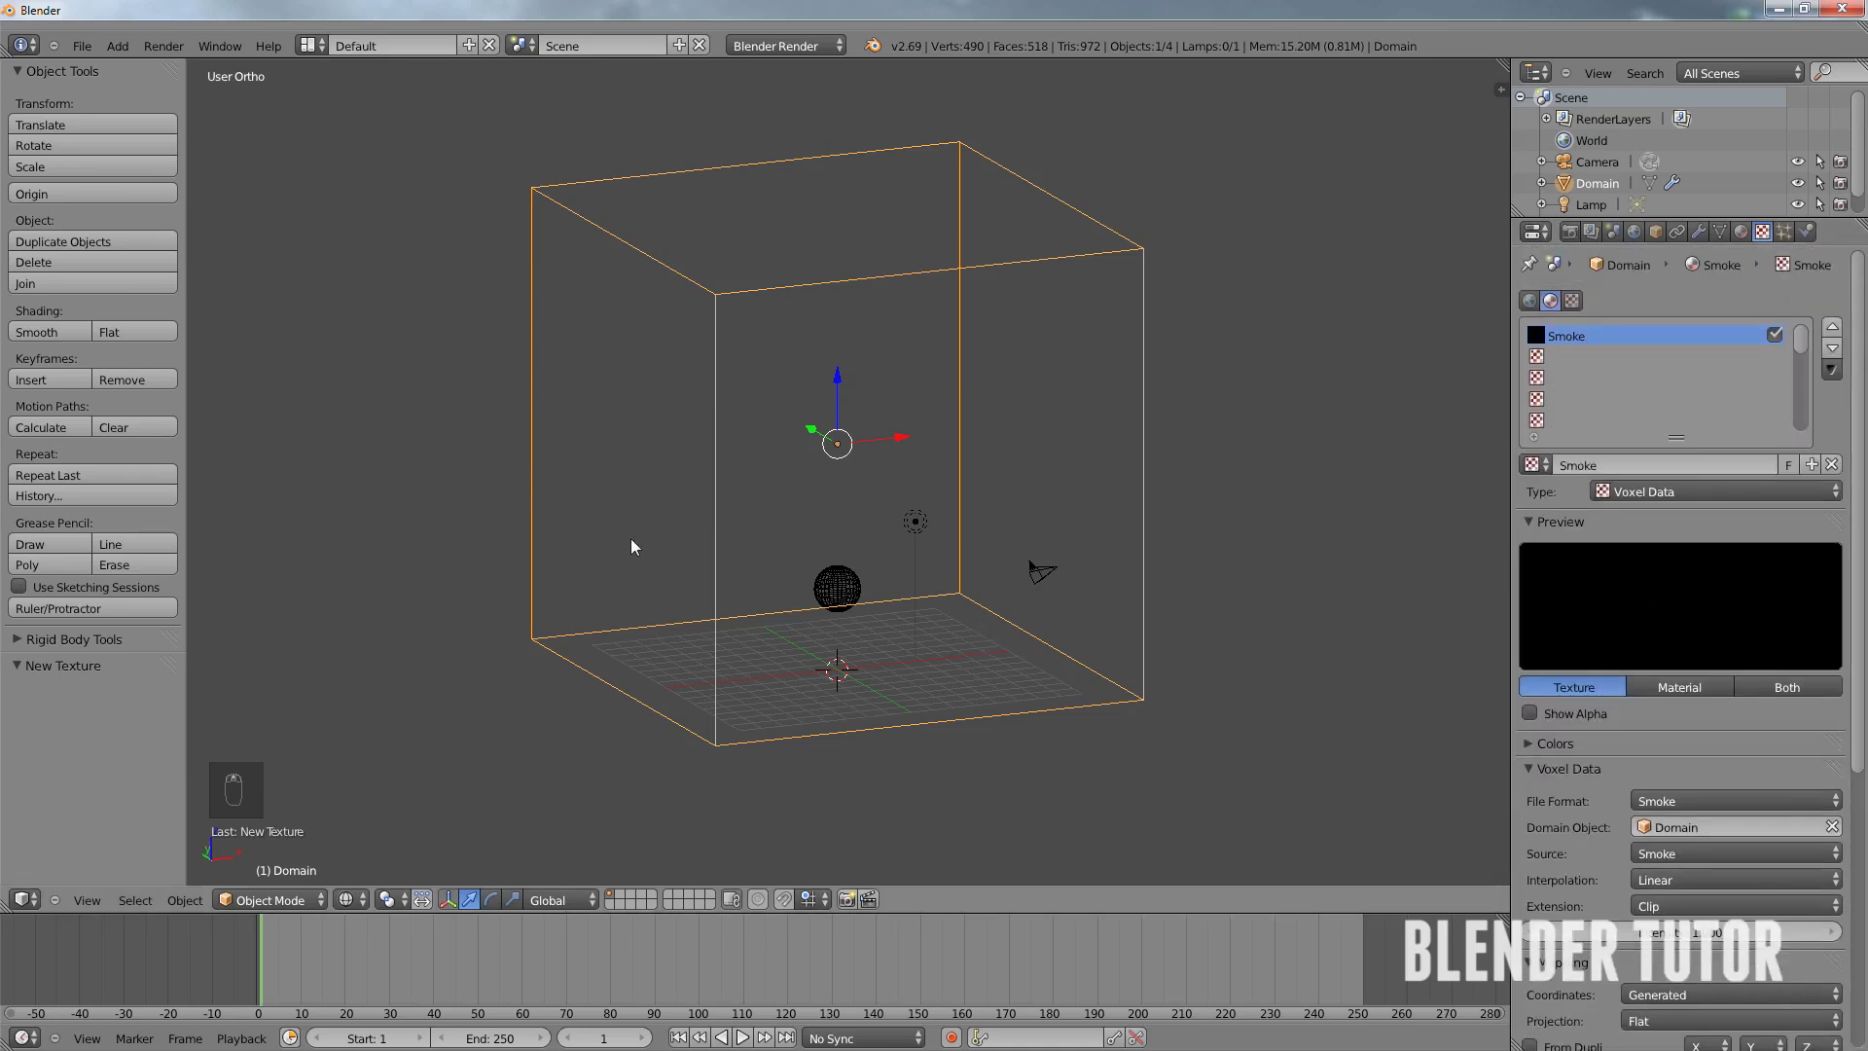
- Play the smoke simulation from frame 1 and stop it at about frame 50
key("alt+a")
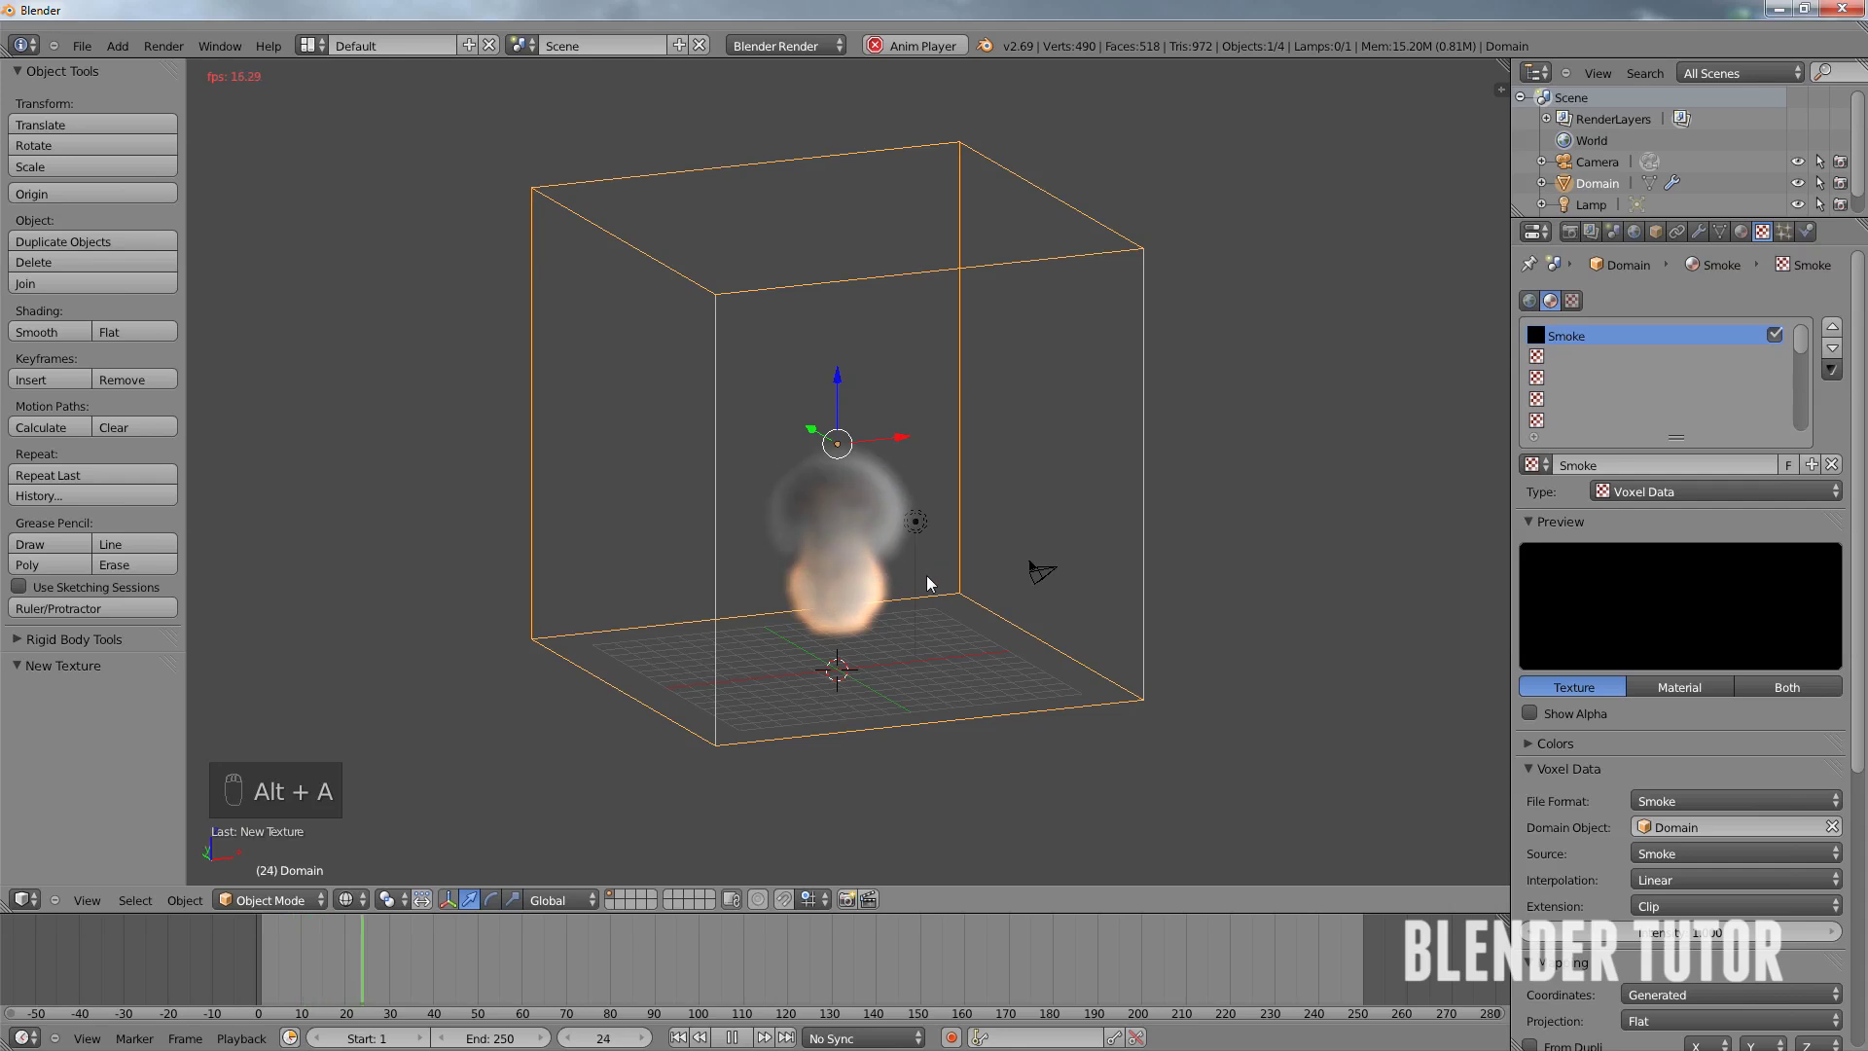
key("alt+a")
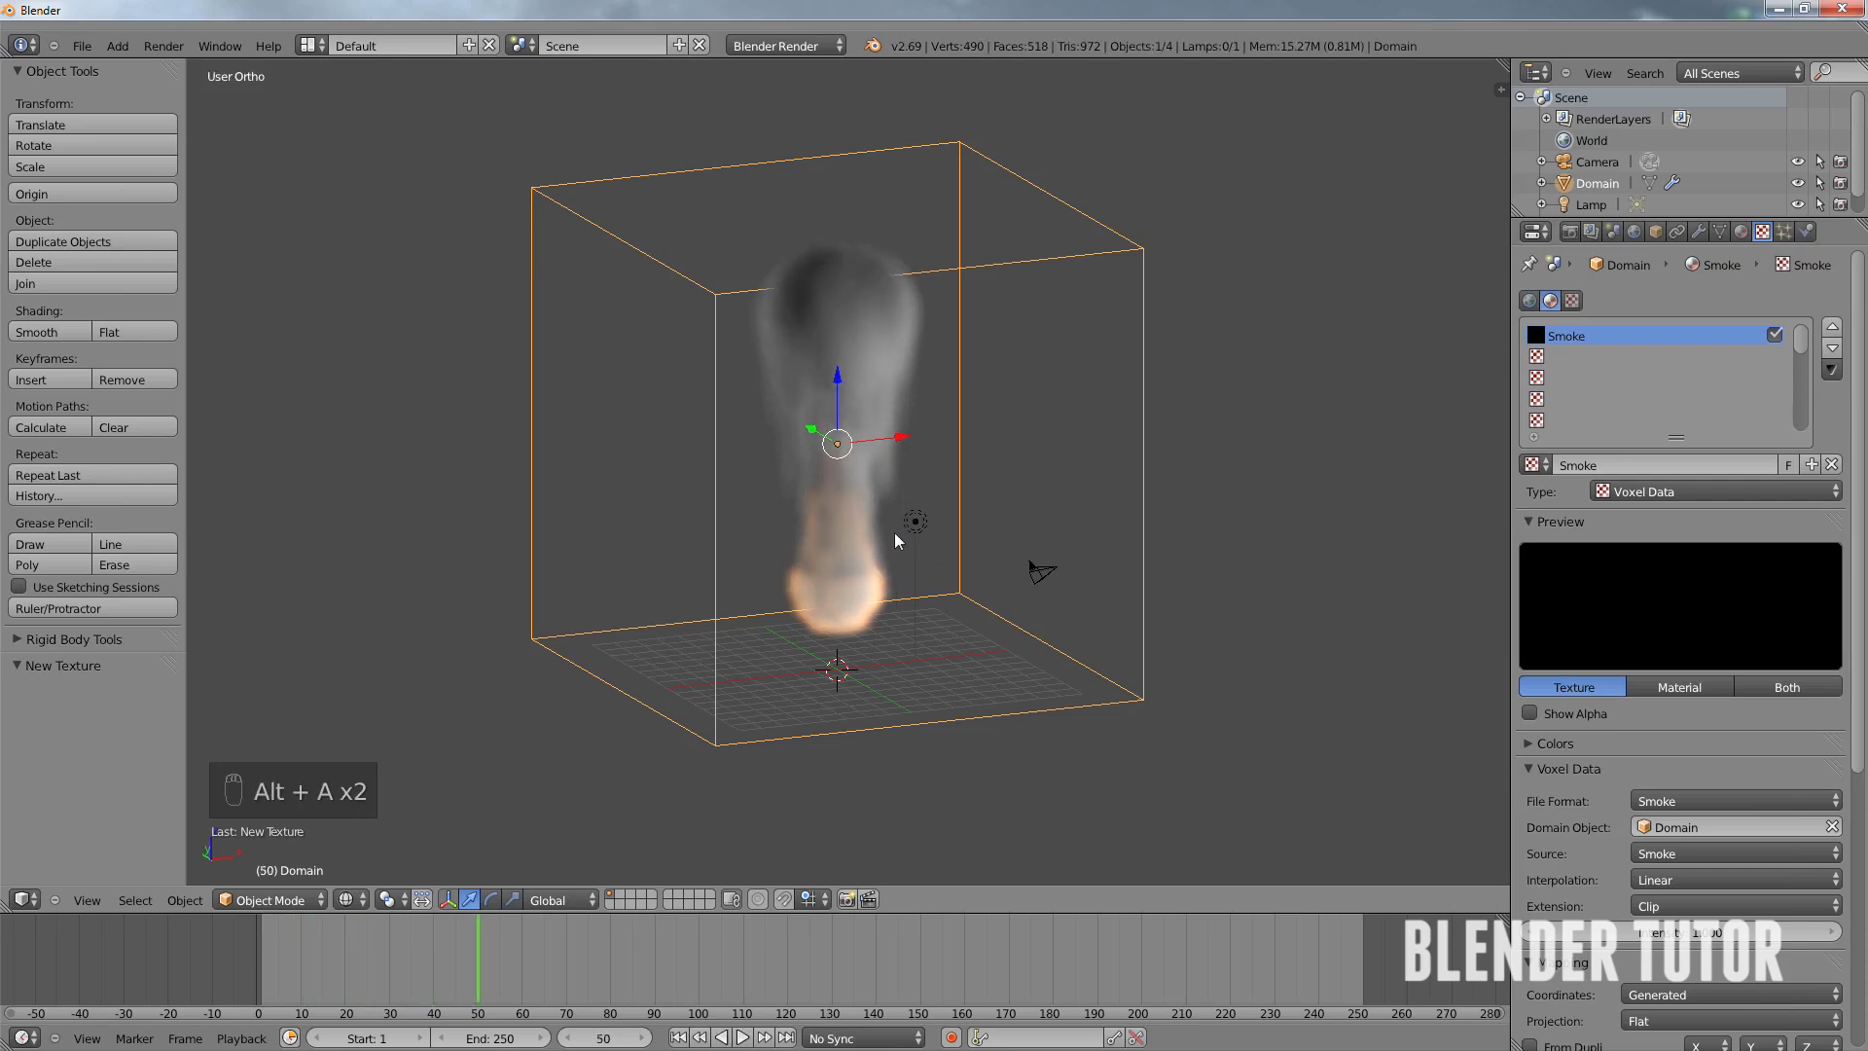
- Raise the lamp about 18.37 units along the Z axis above the domain and change its type to Sun
right_click(917, 572)
key("g")
key("z")
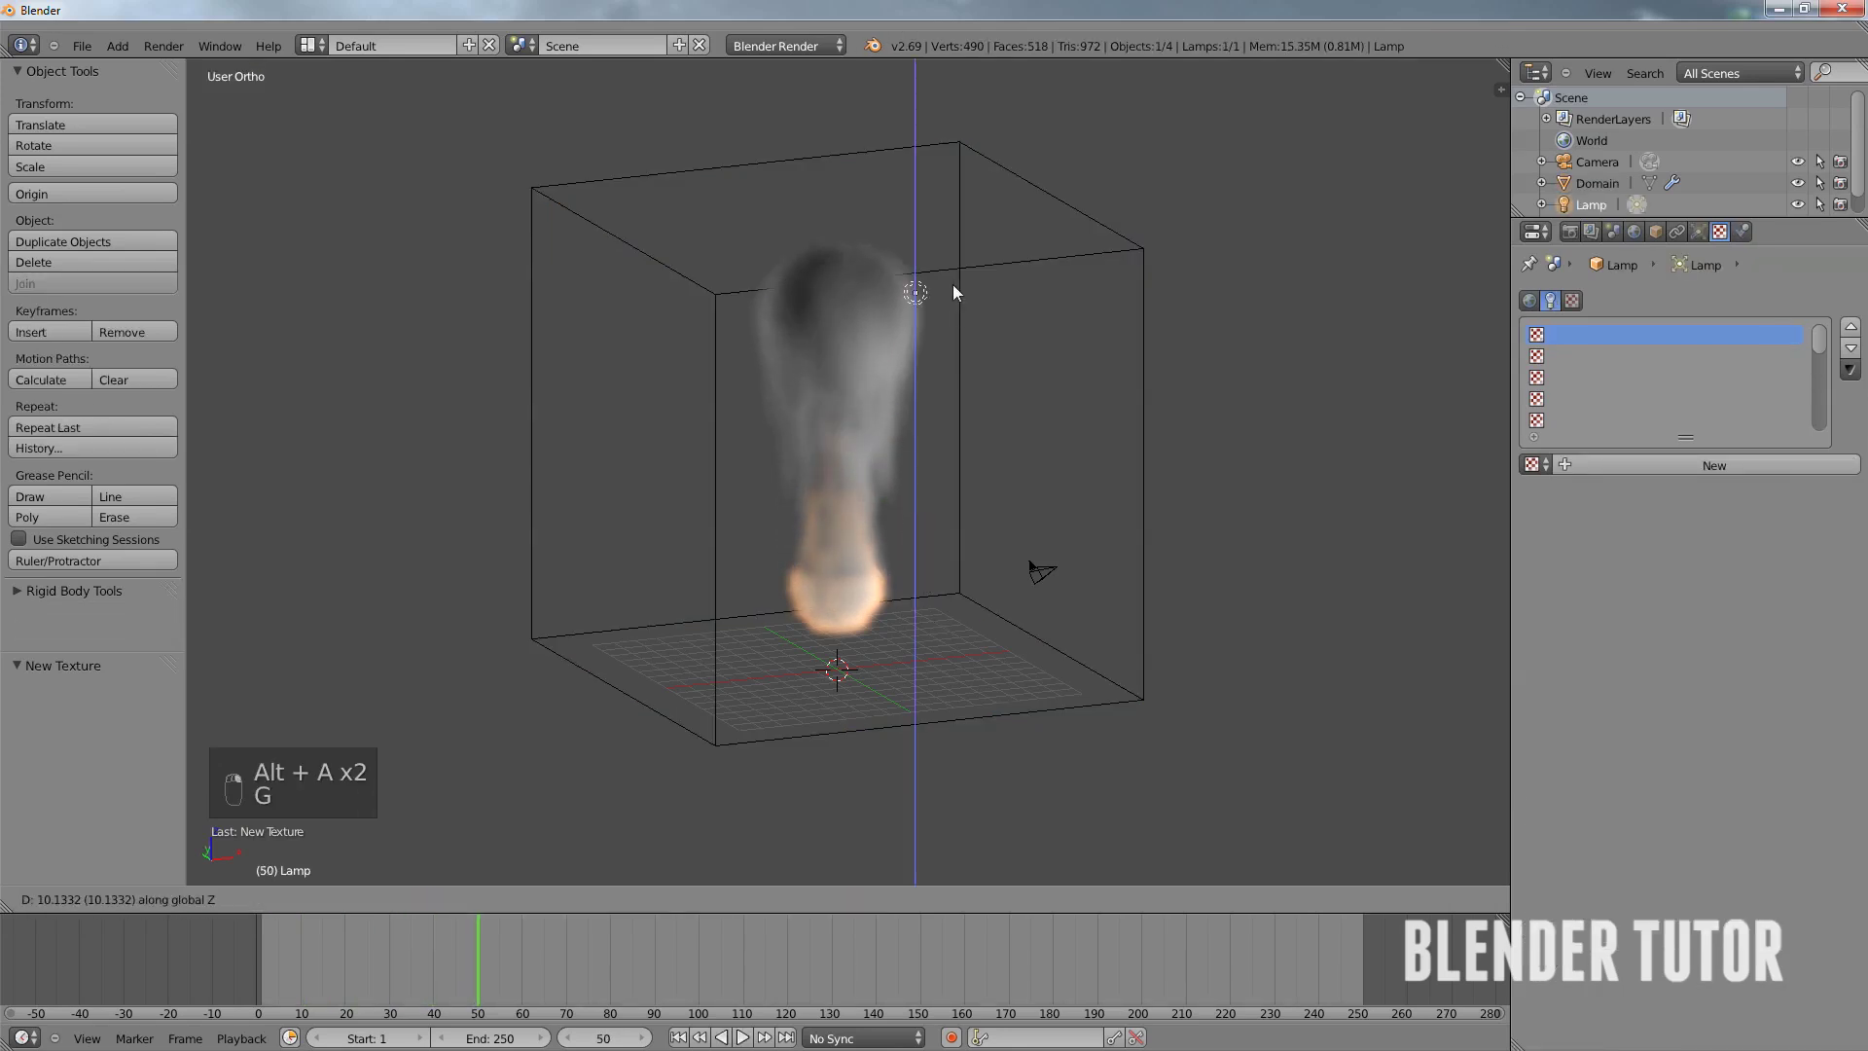
left_click(948, 199)
scroll(969, 214, "down", 2)
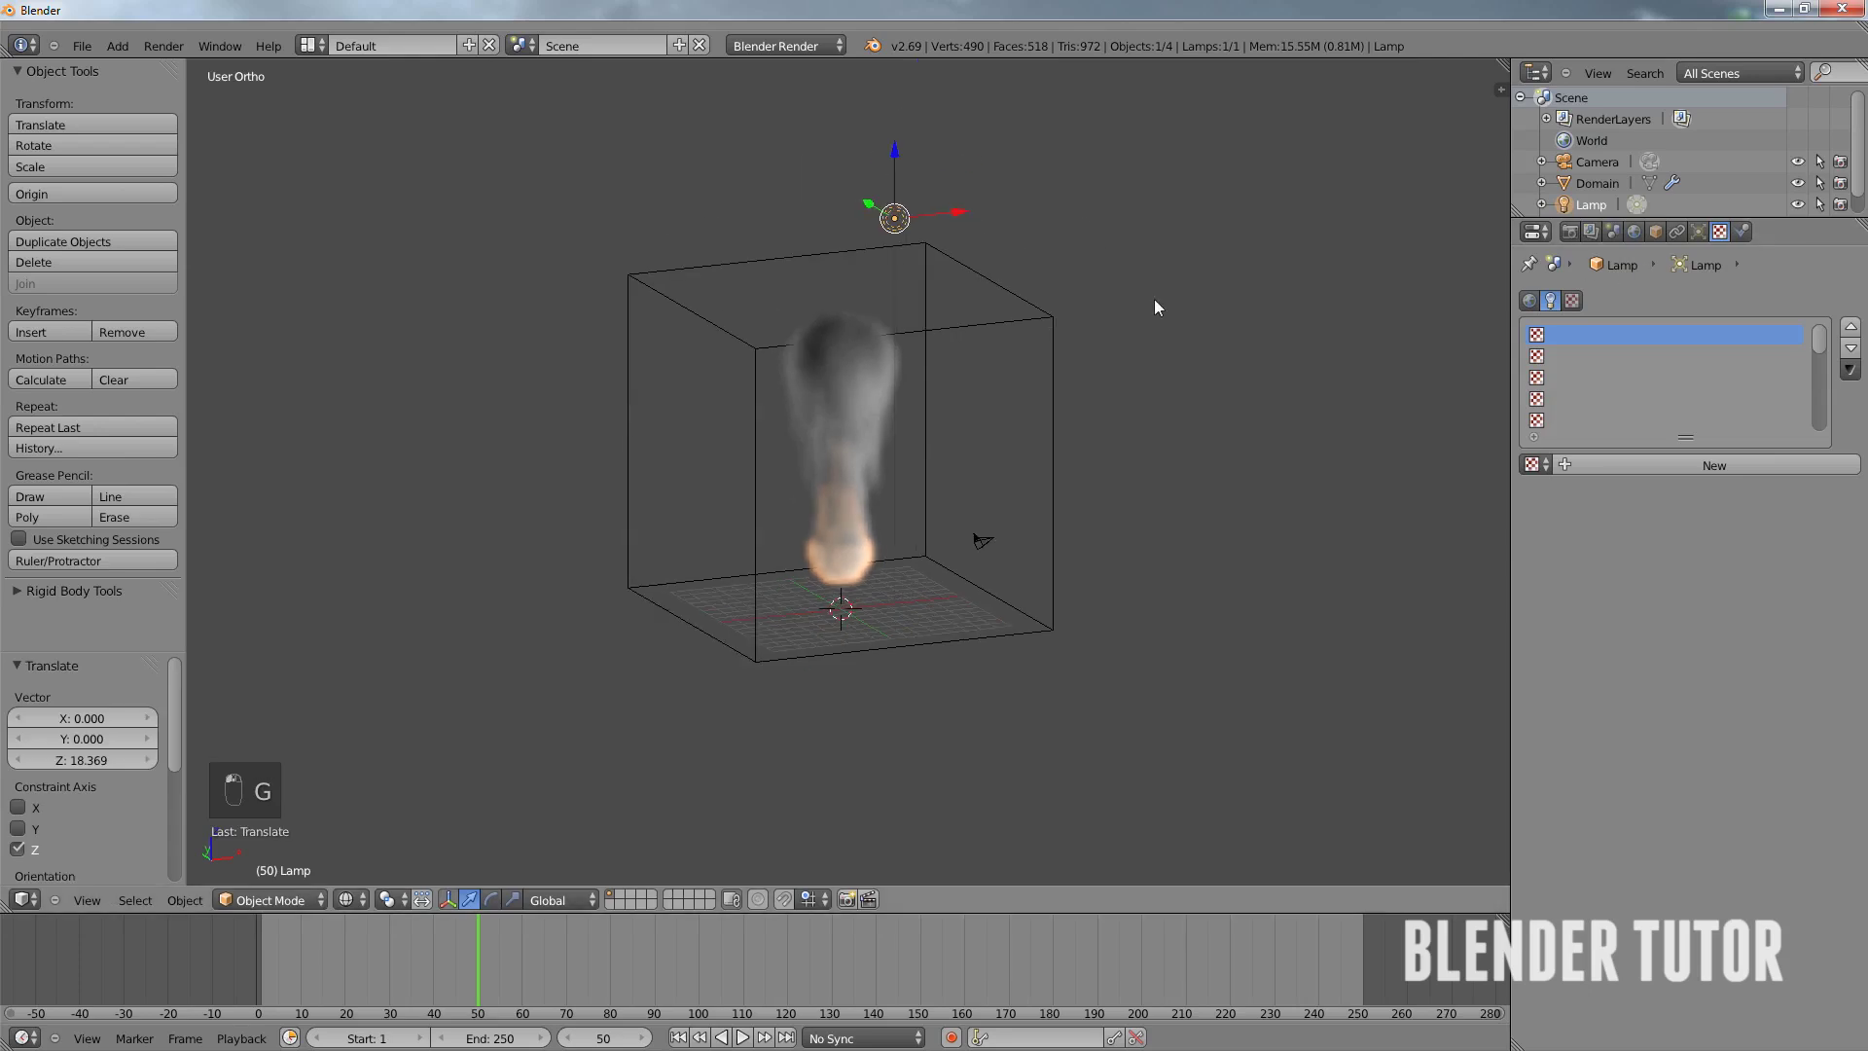
left_click(1698, 232)
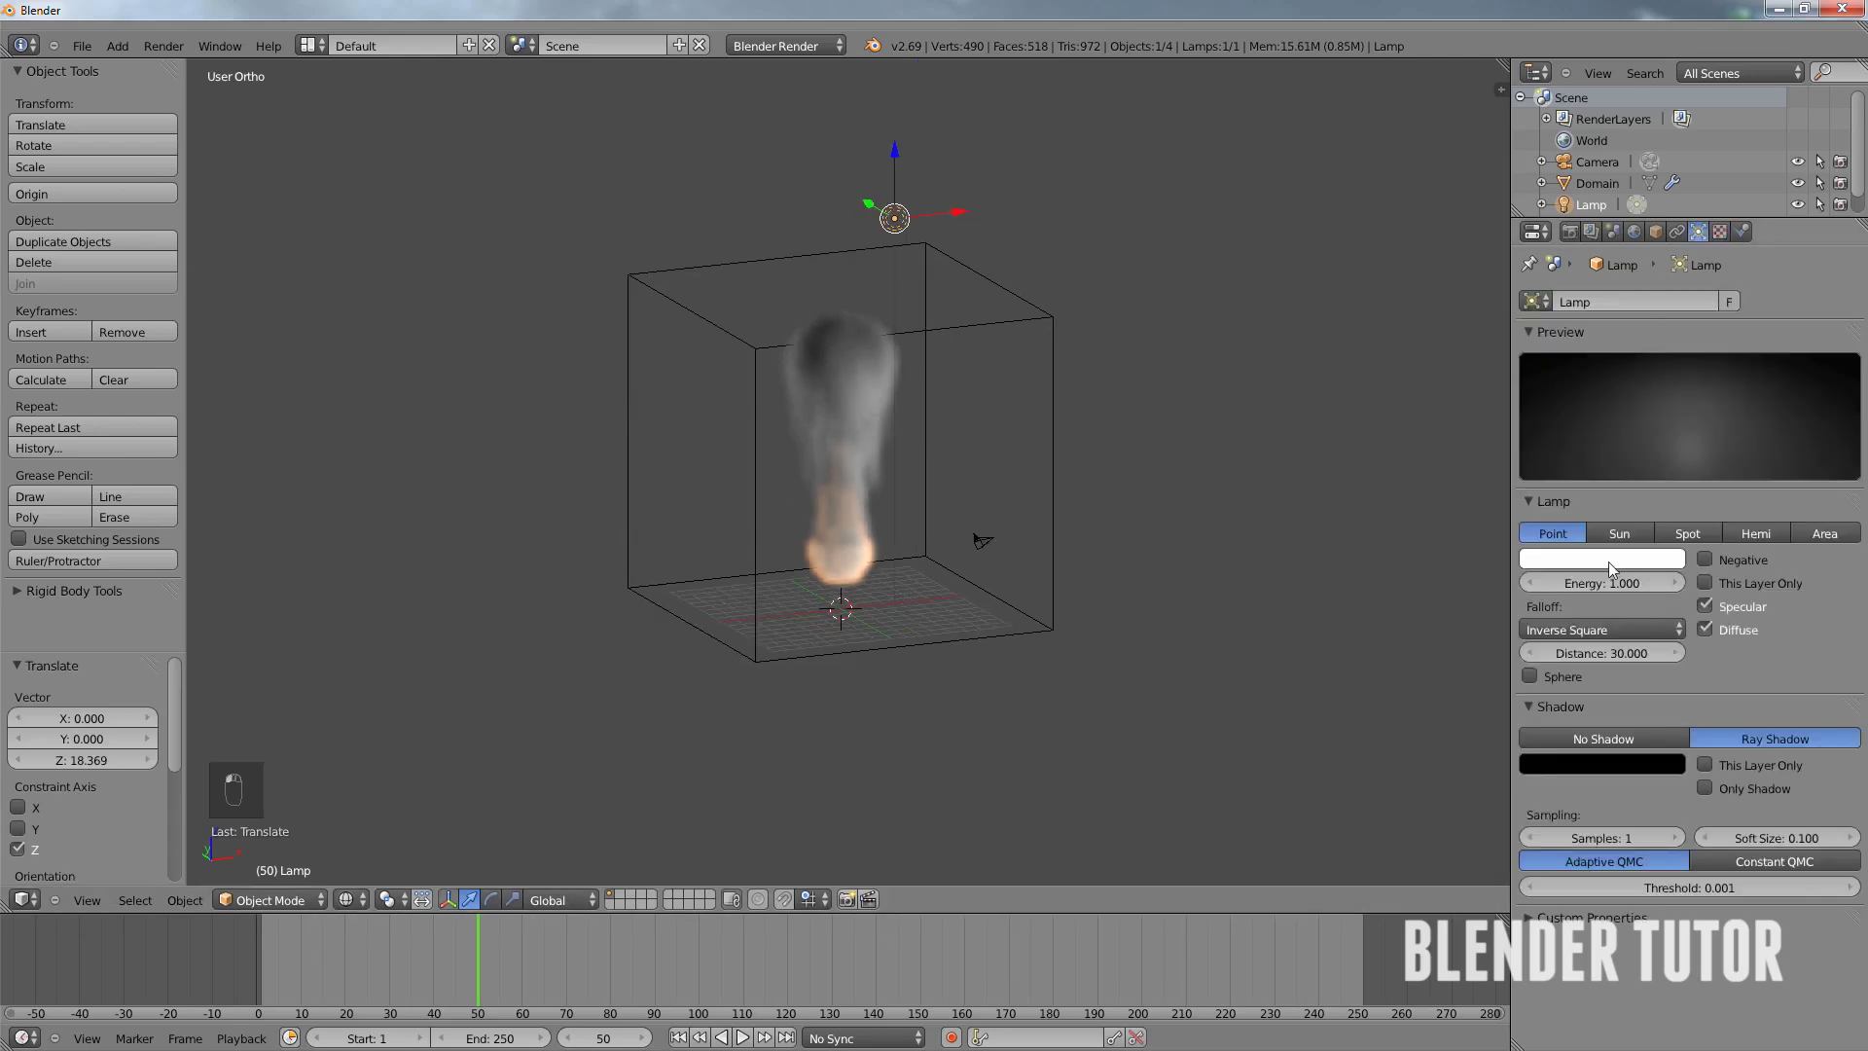
left_click(1627, 530)
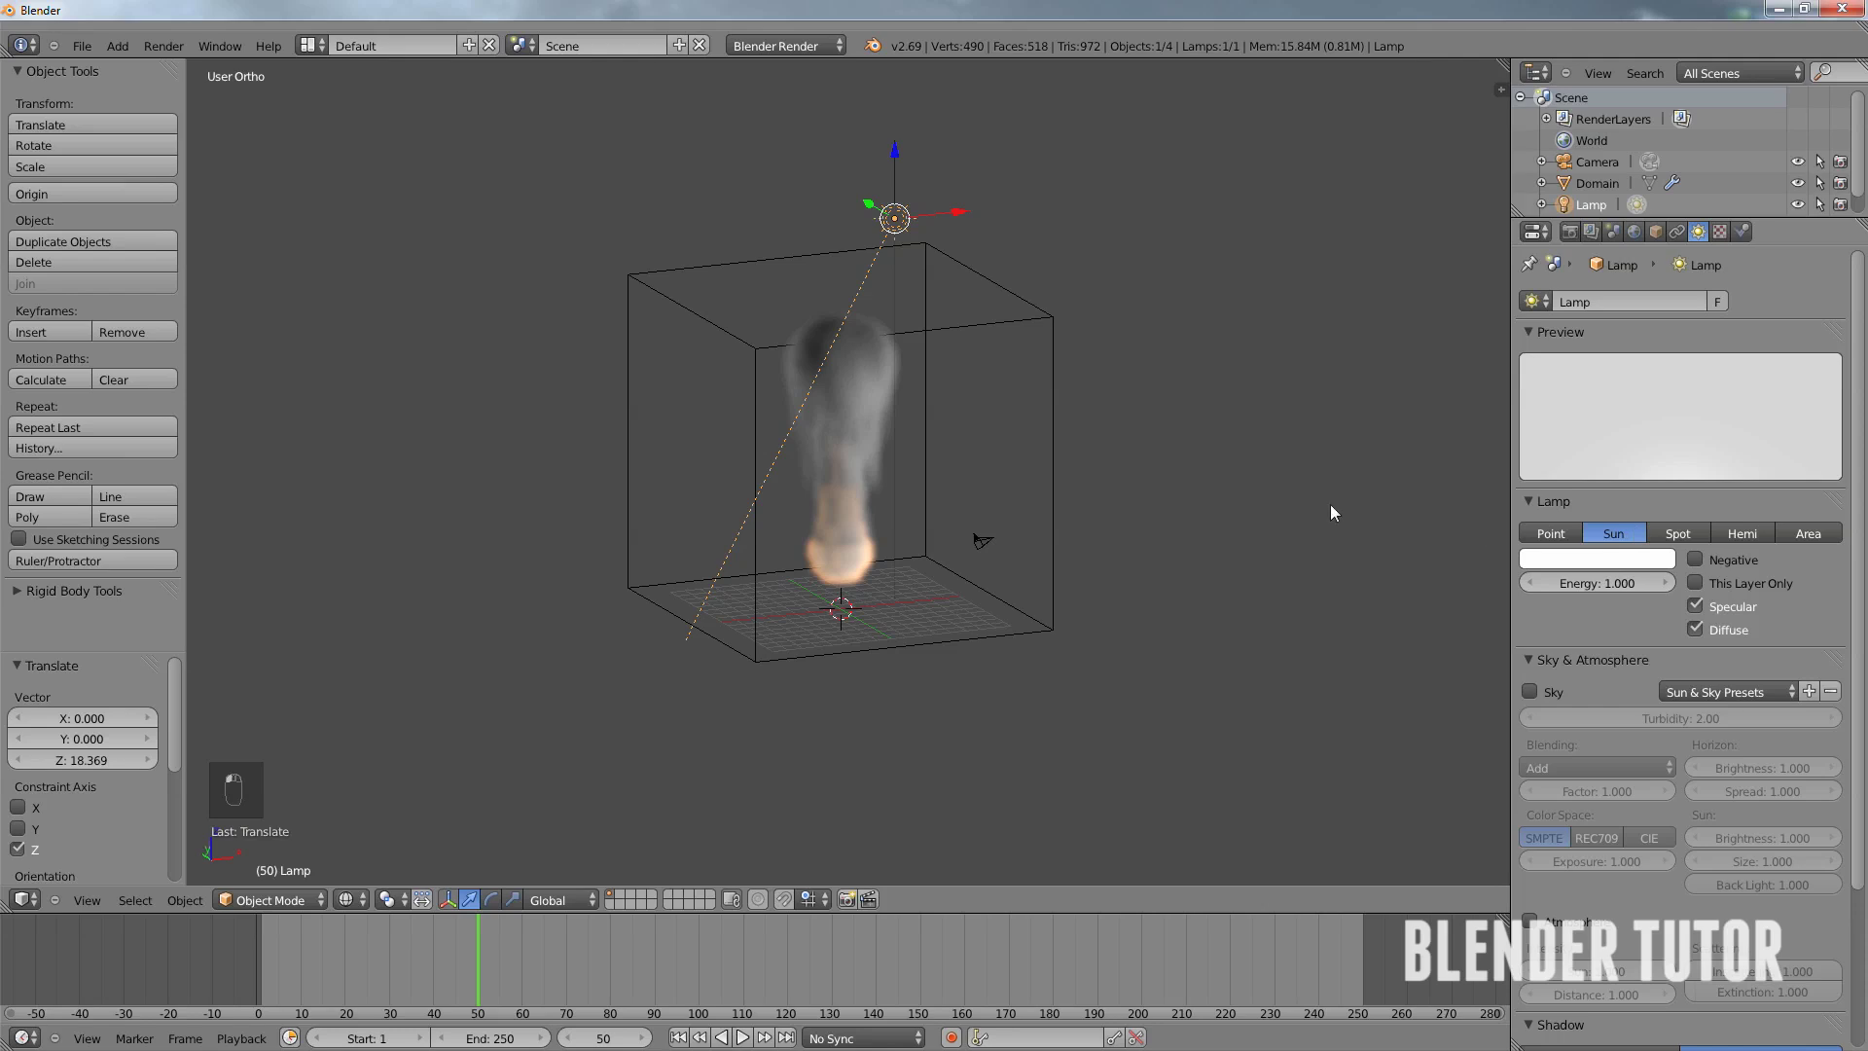
- Align the camera to the current view of the smoke domain and select the camera
middle_click_drag(1031, 396, 1030, 396)
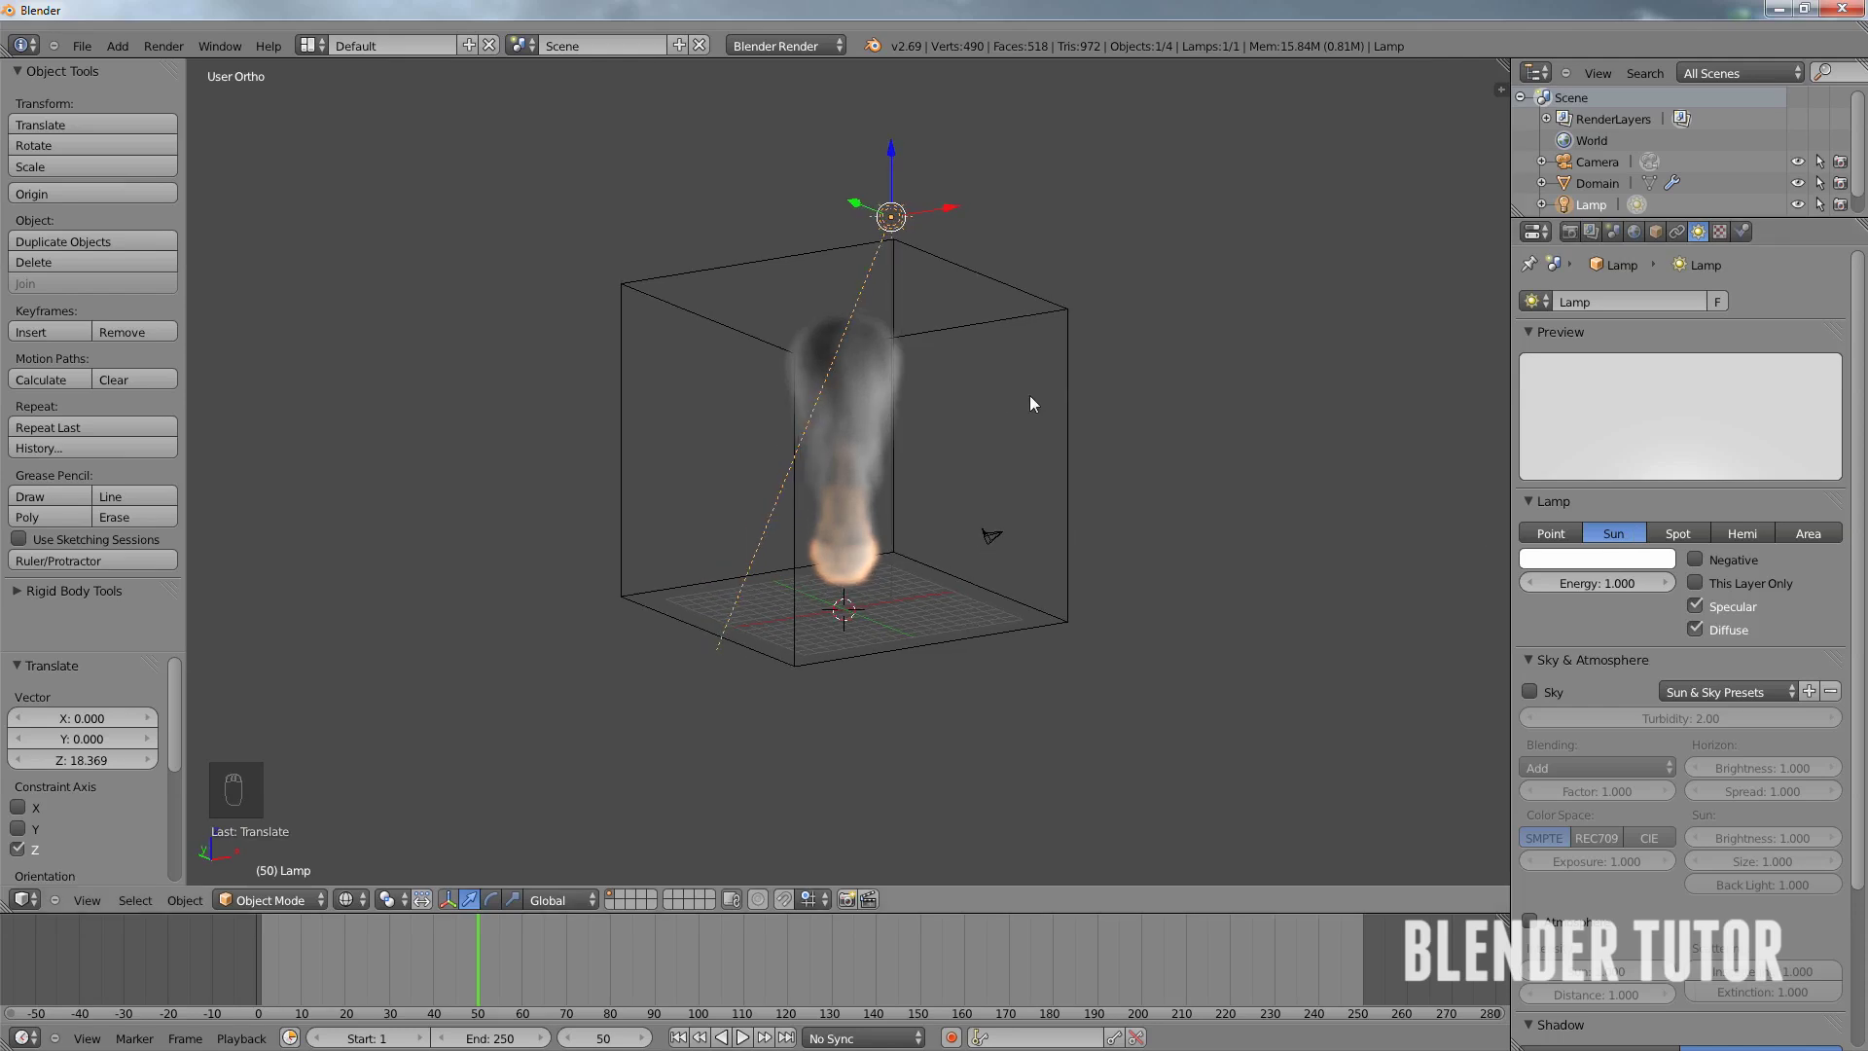
key("ctrl+alt+KP_0")
right_click(1165, 286)
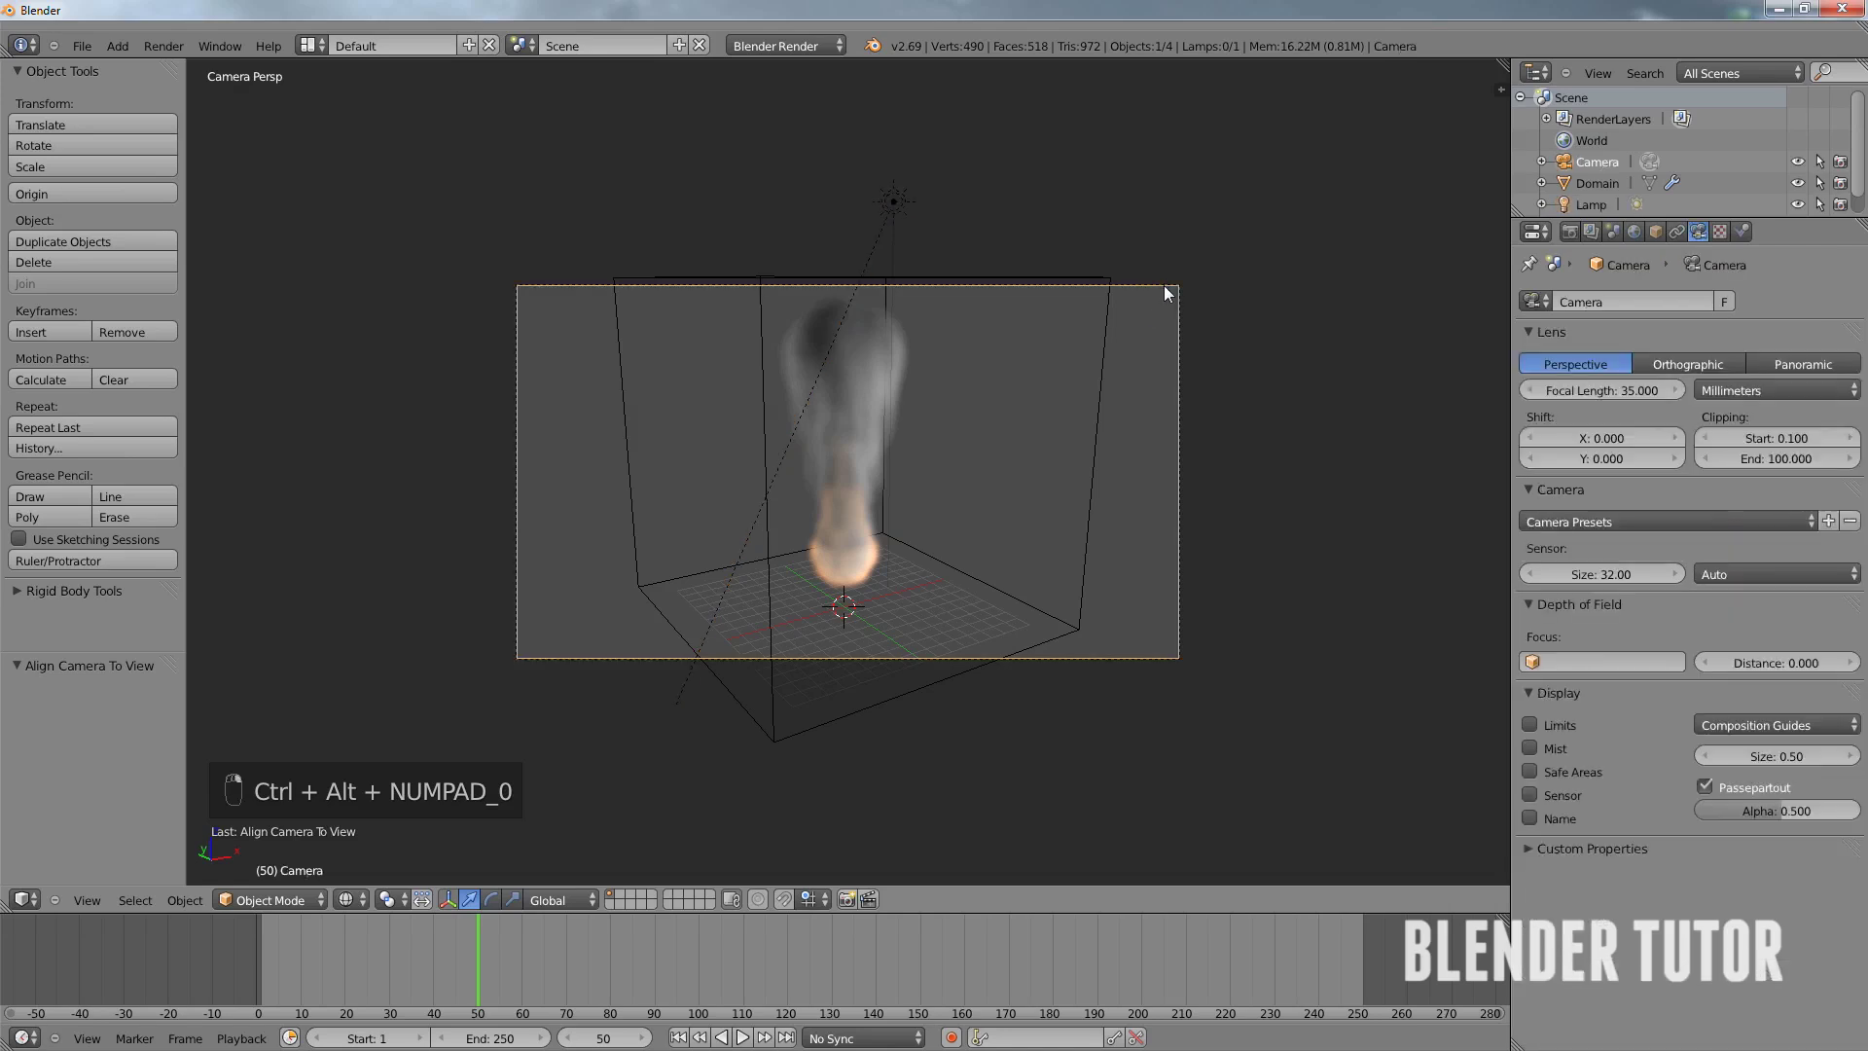
- Move the camera by about X 0.426, Y 0.113 and Z 1.223, then select the domain and render a test image of frame 50
key("g")
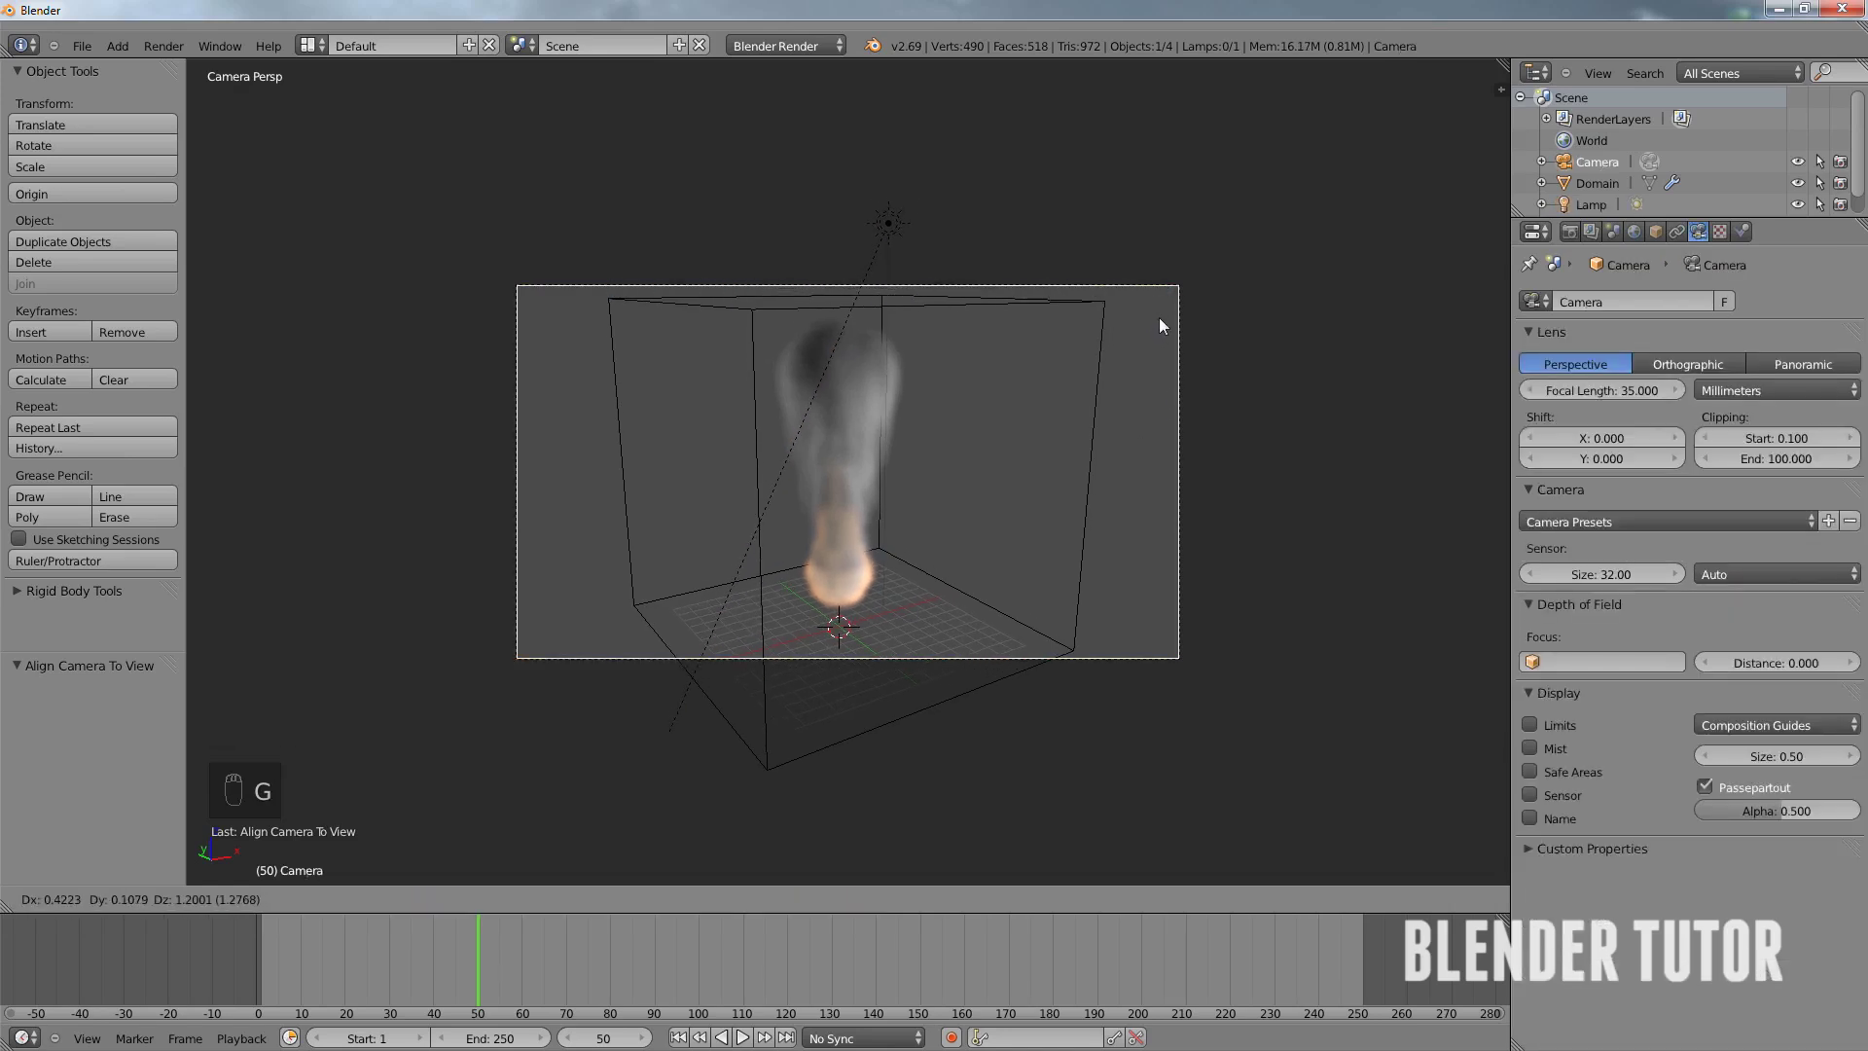
left_click(958, 281)
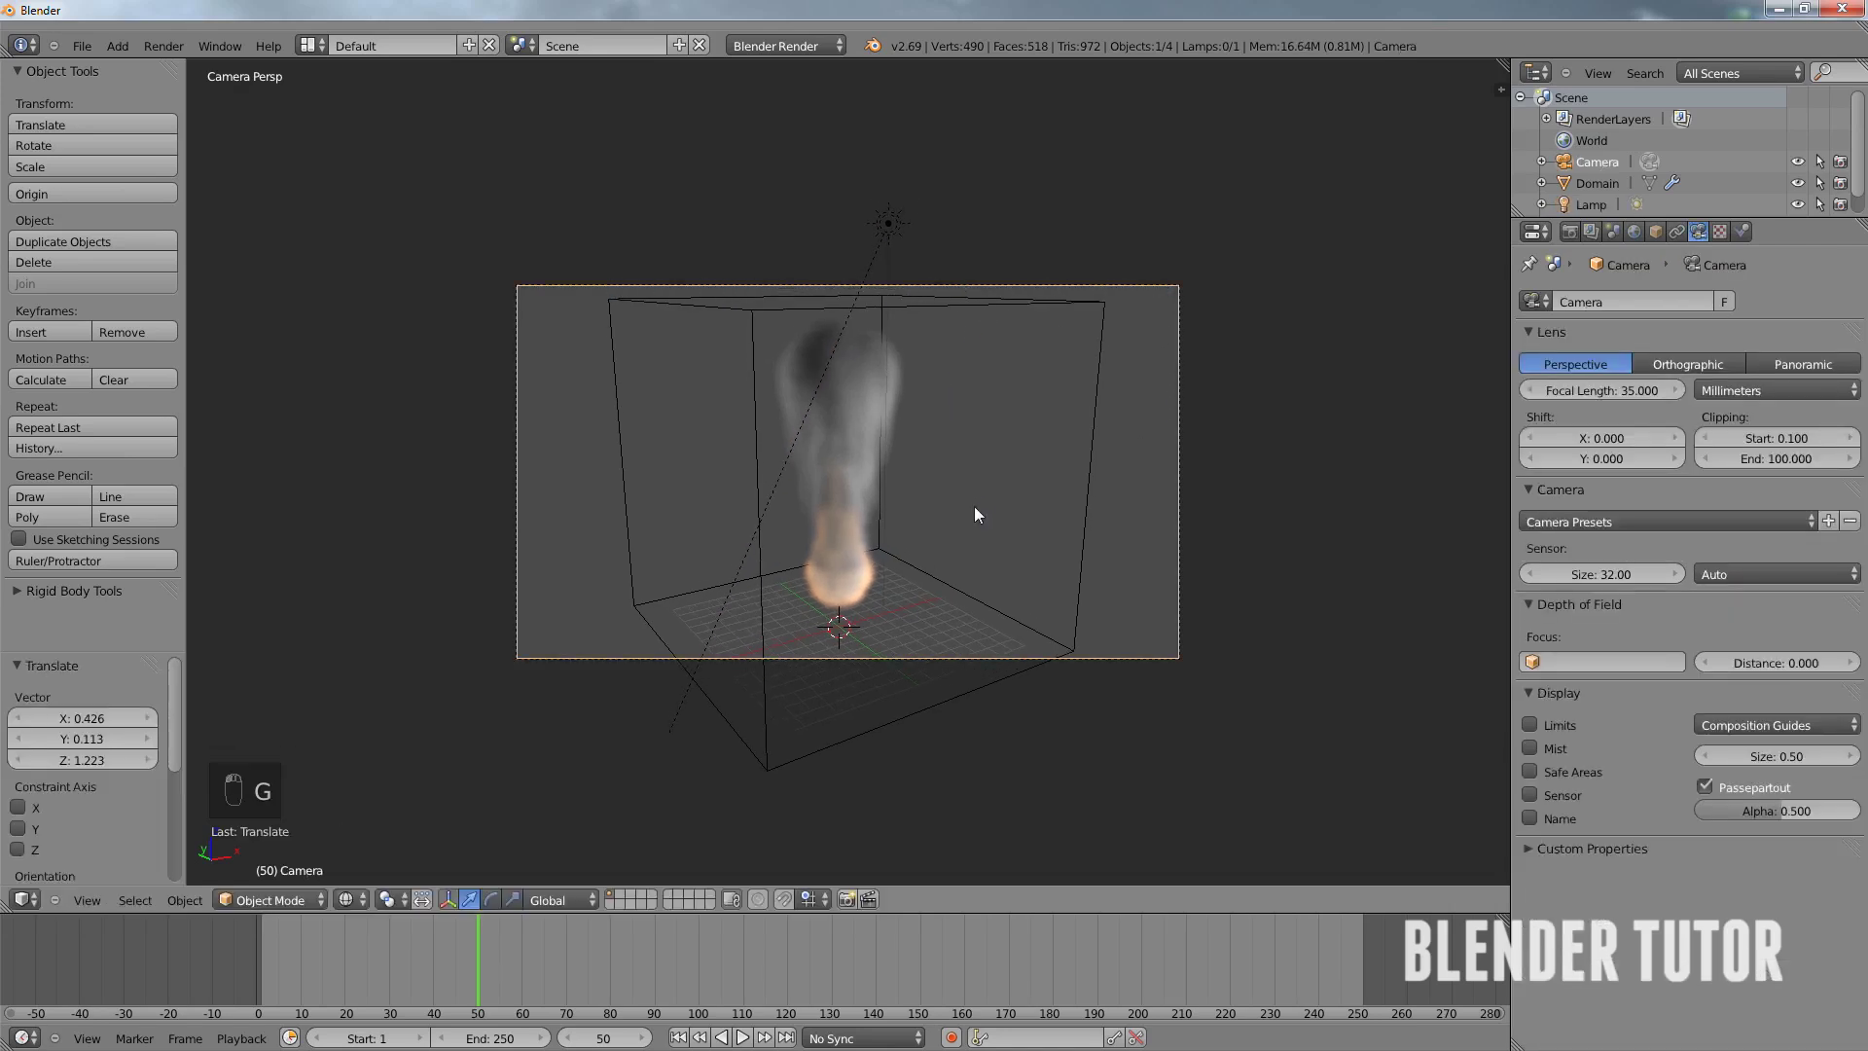
right_click(1090, 487)
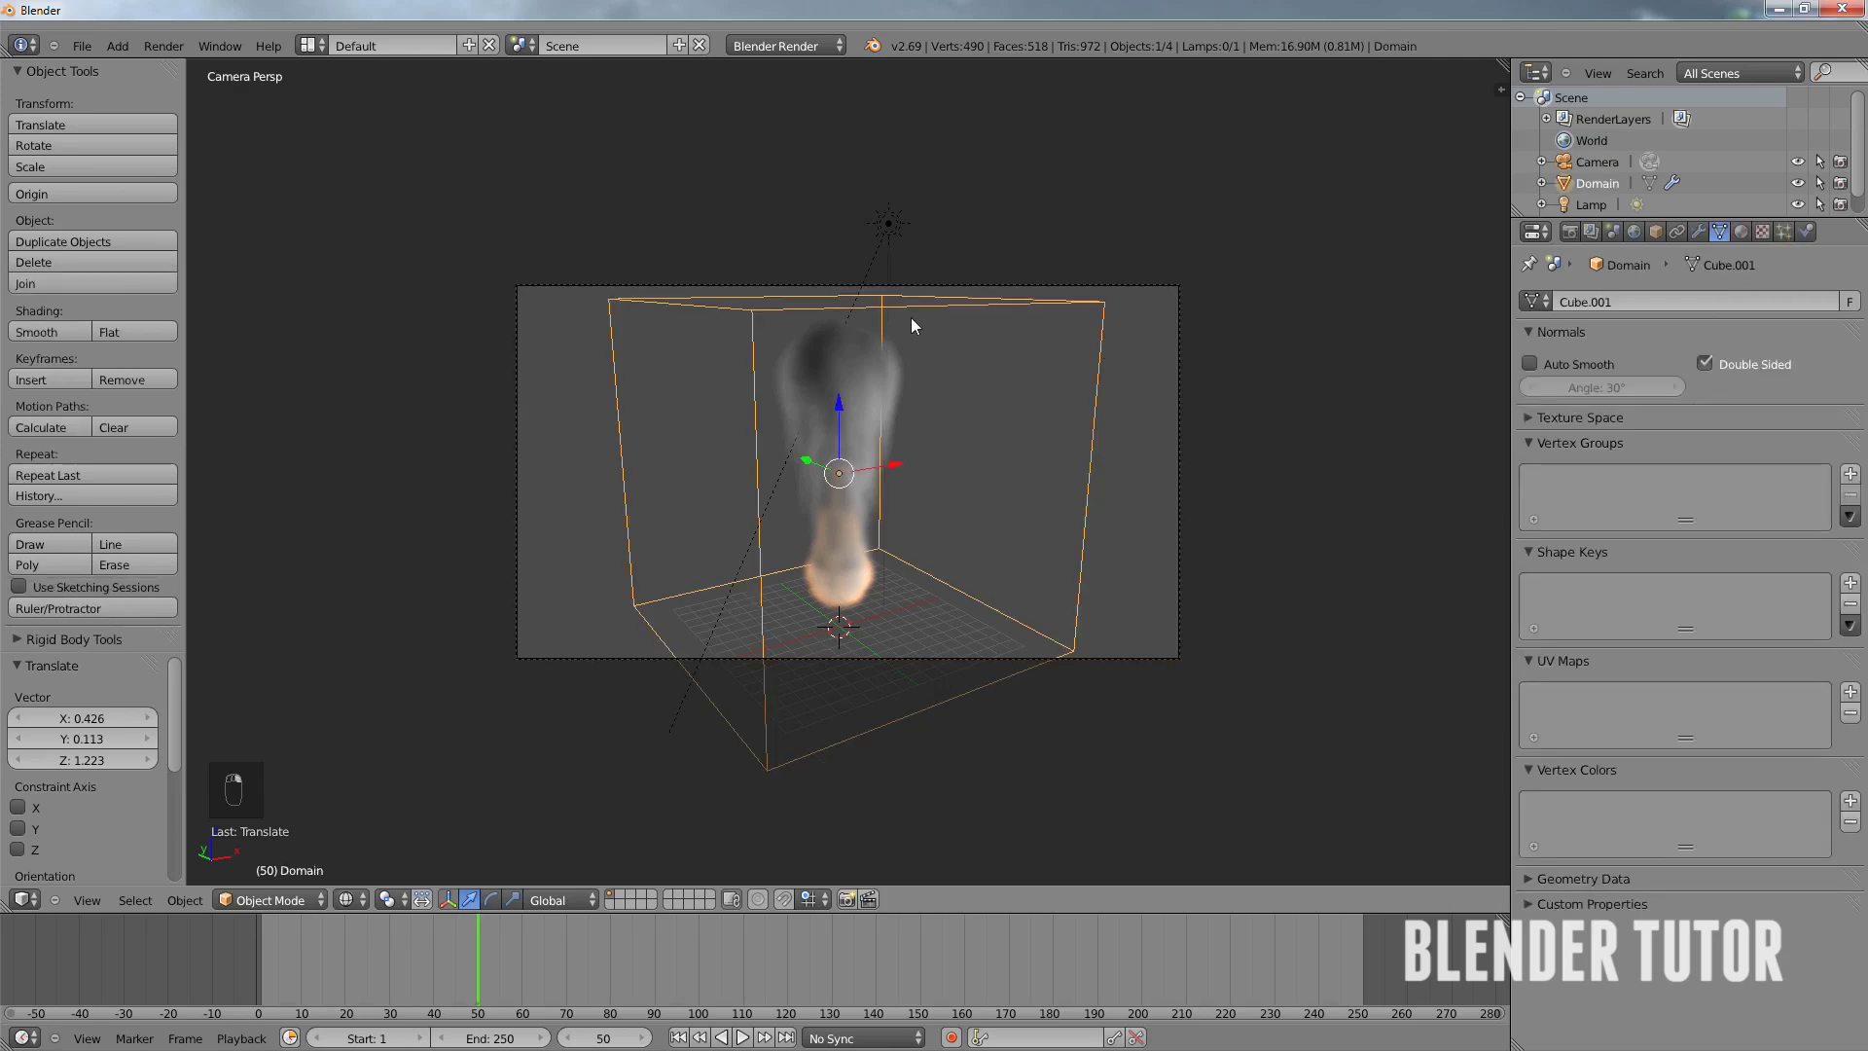
left_click(164, 46)
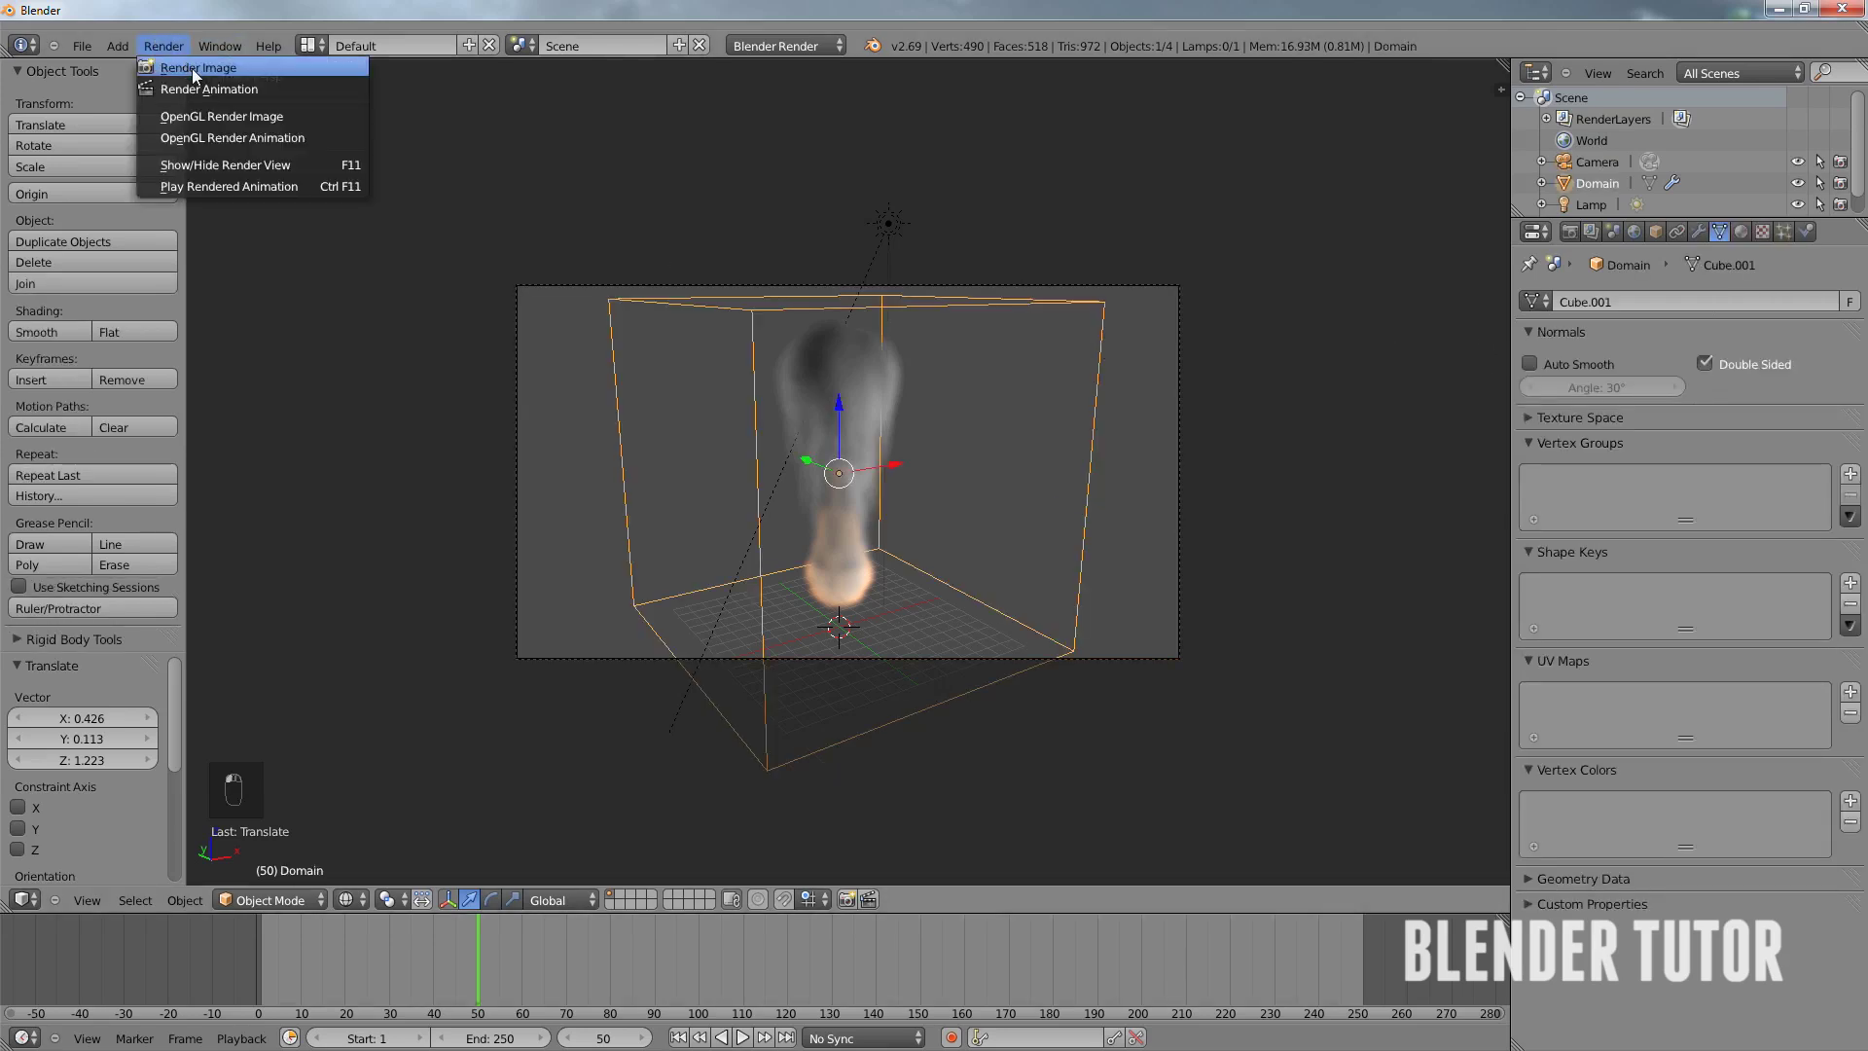
key("F12")
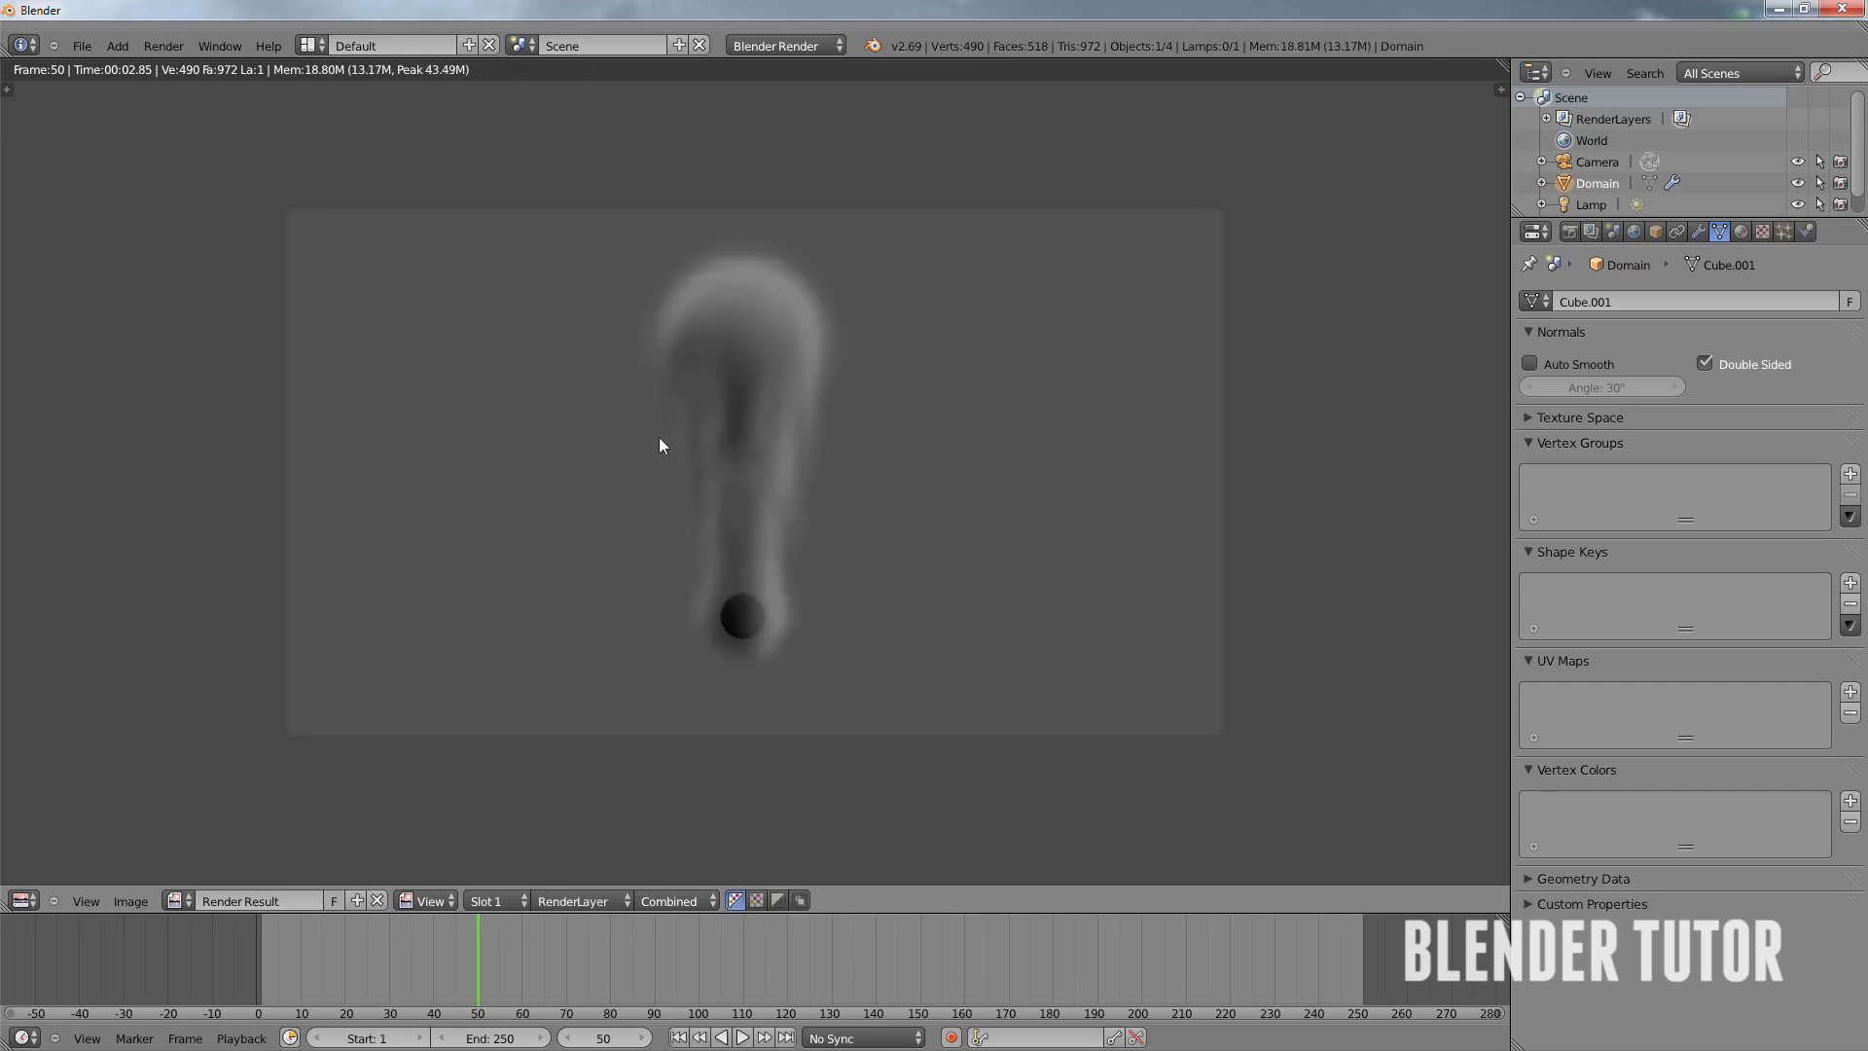
key("Escape")
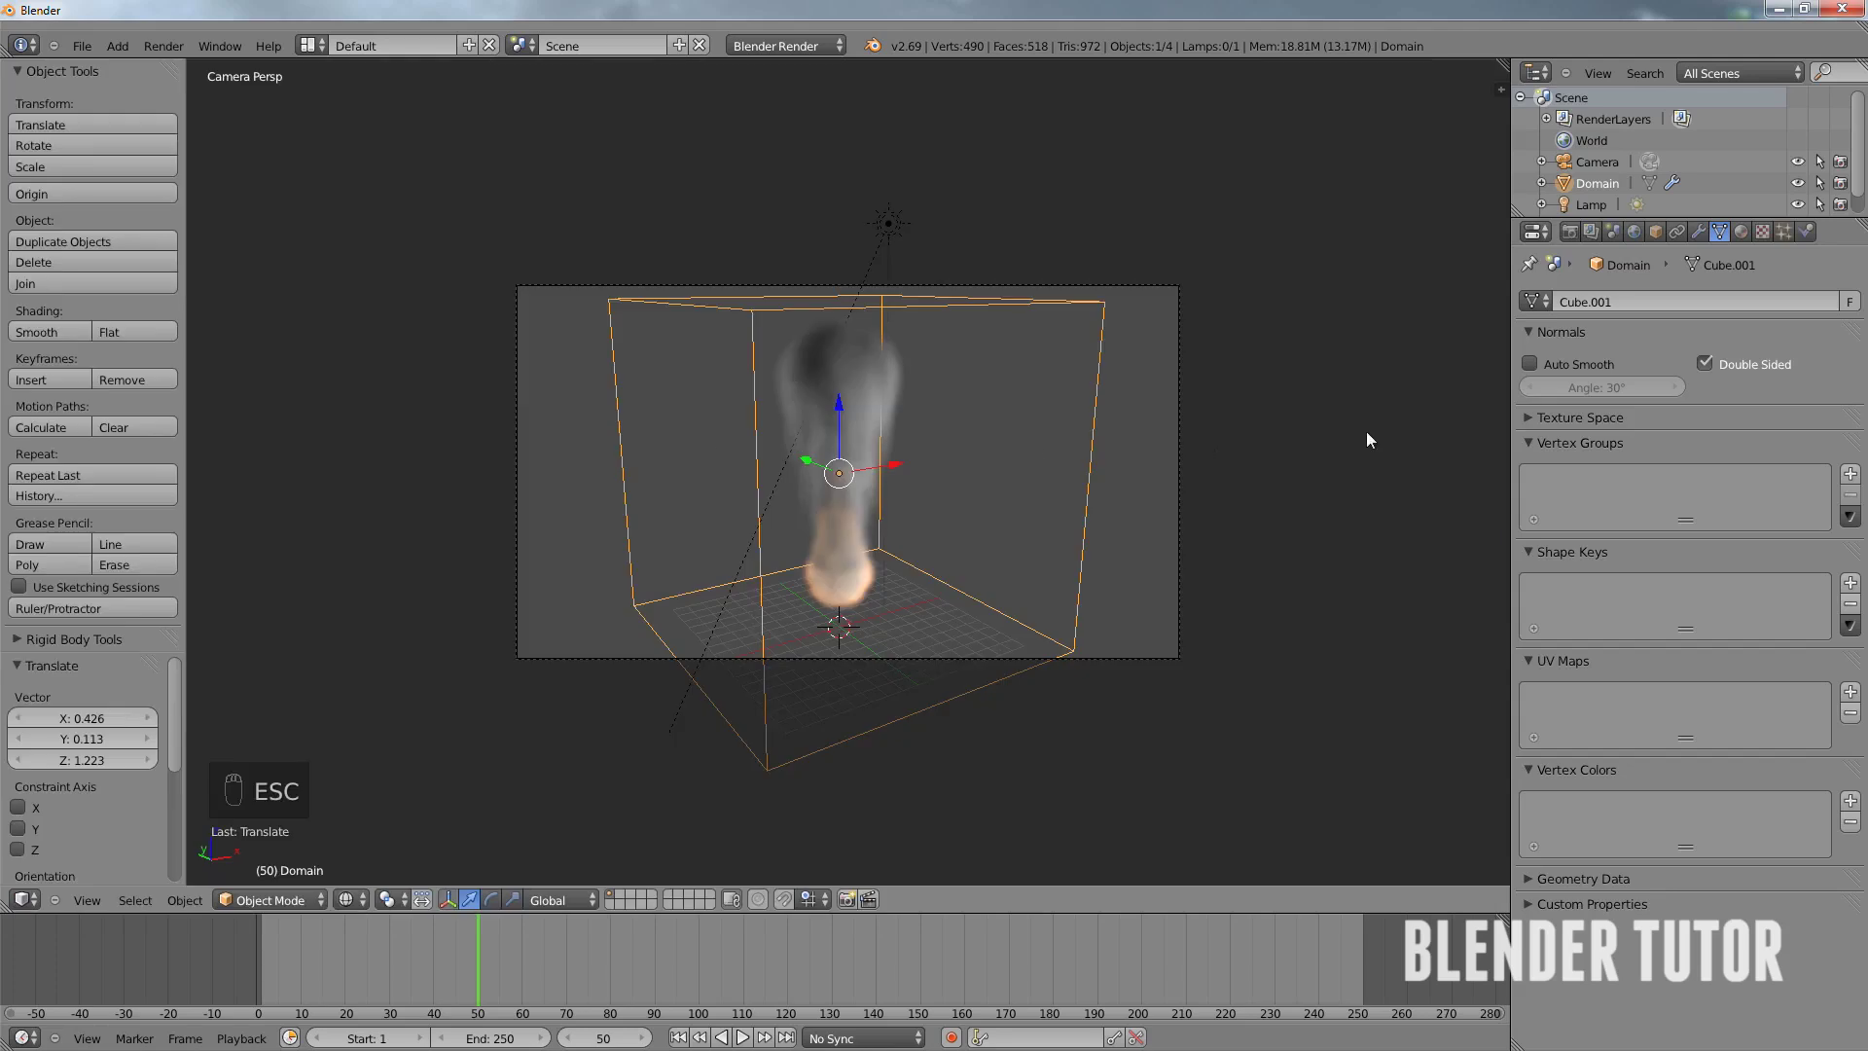
- Set the Emission of the domain's Smoke volume material to 15
left_click(1742, 232)
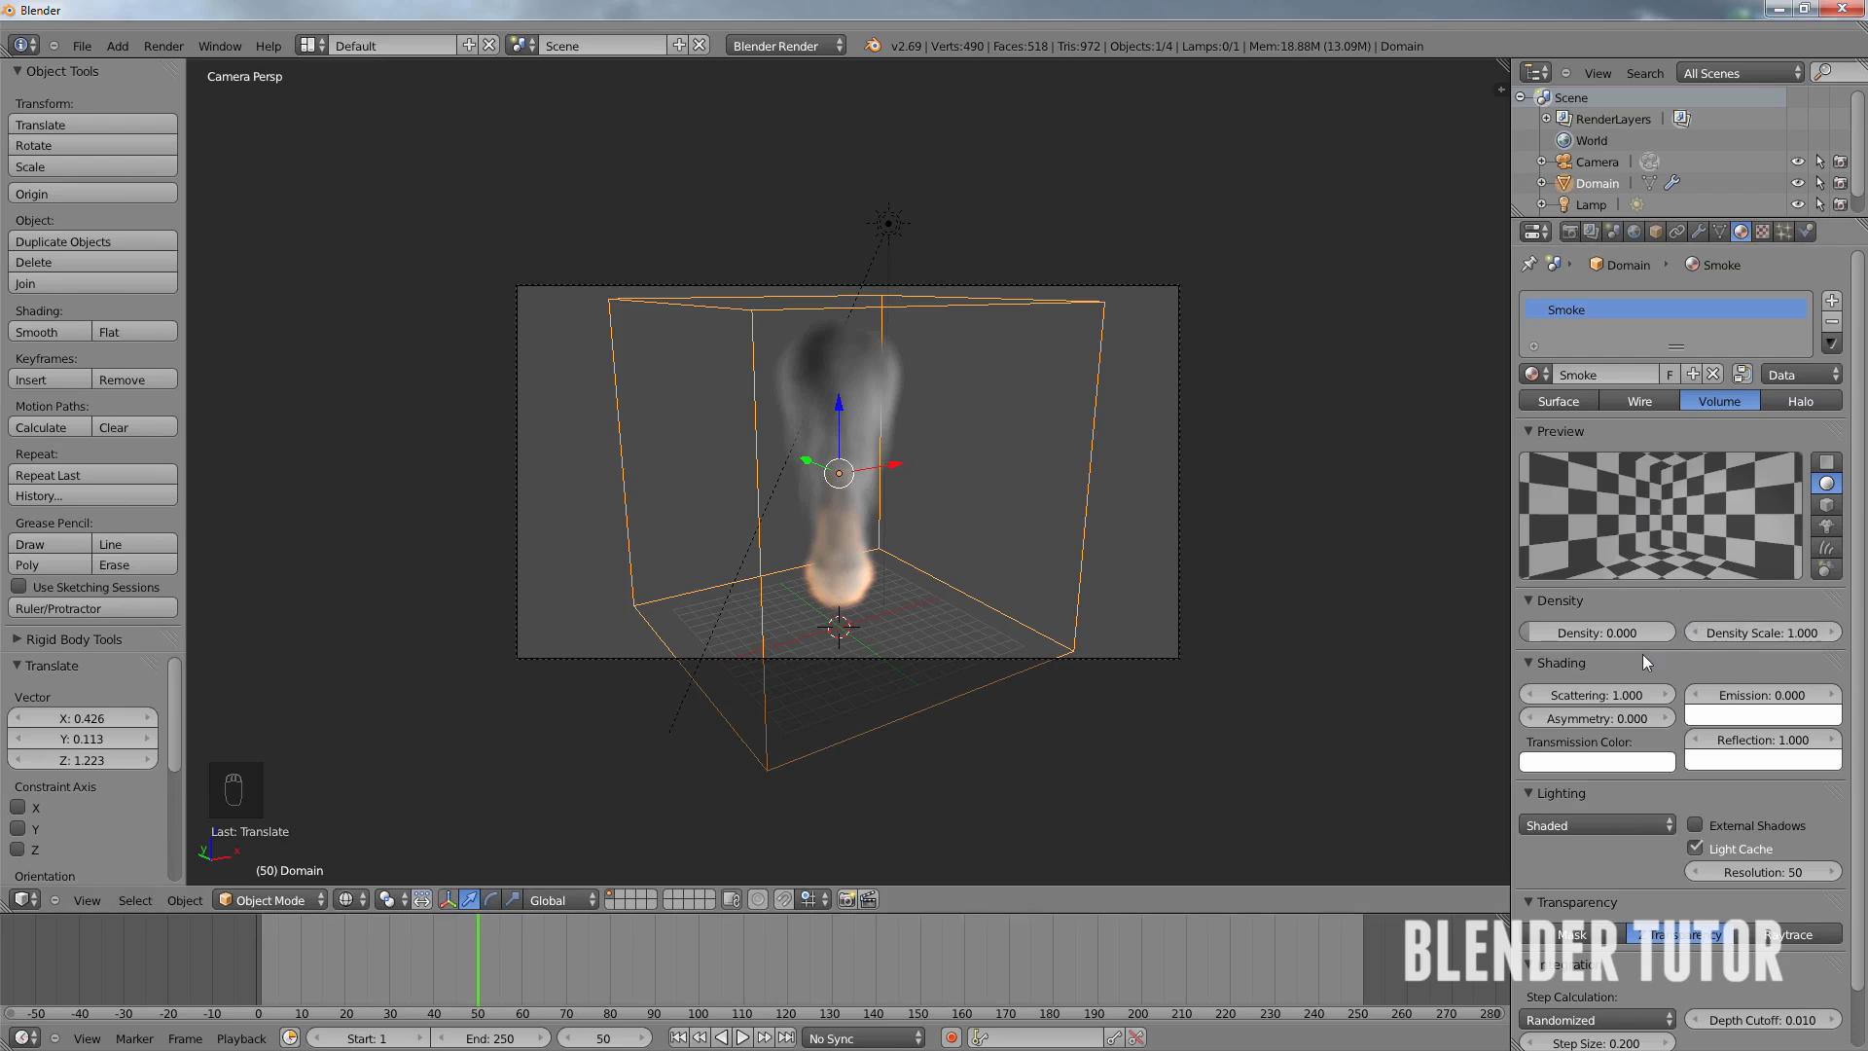
left_click(1762, 694)
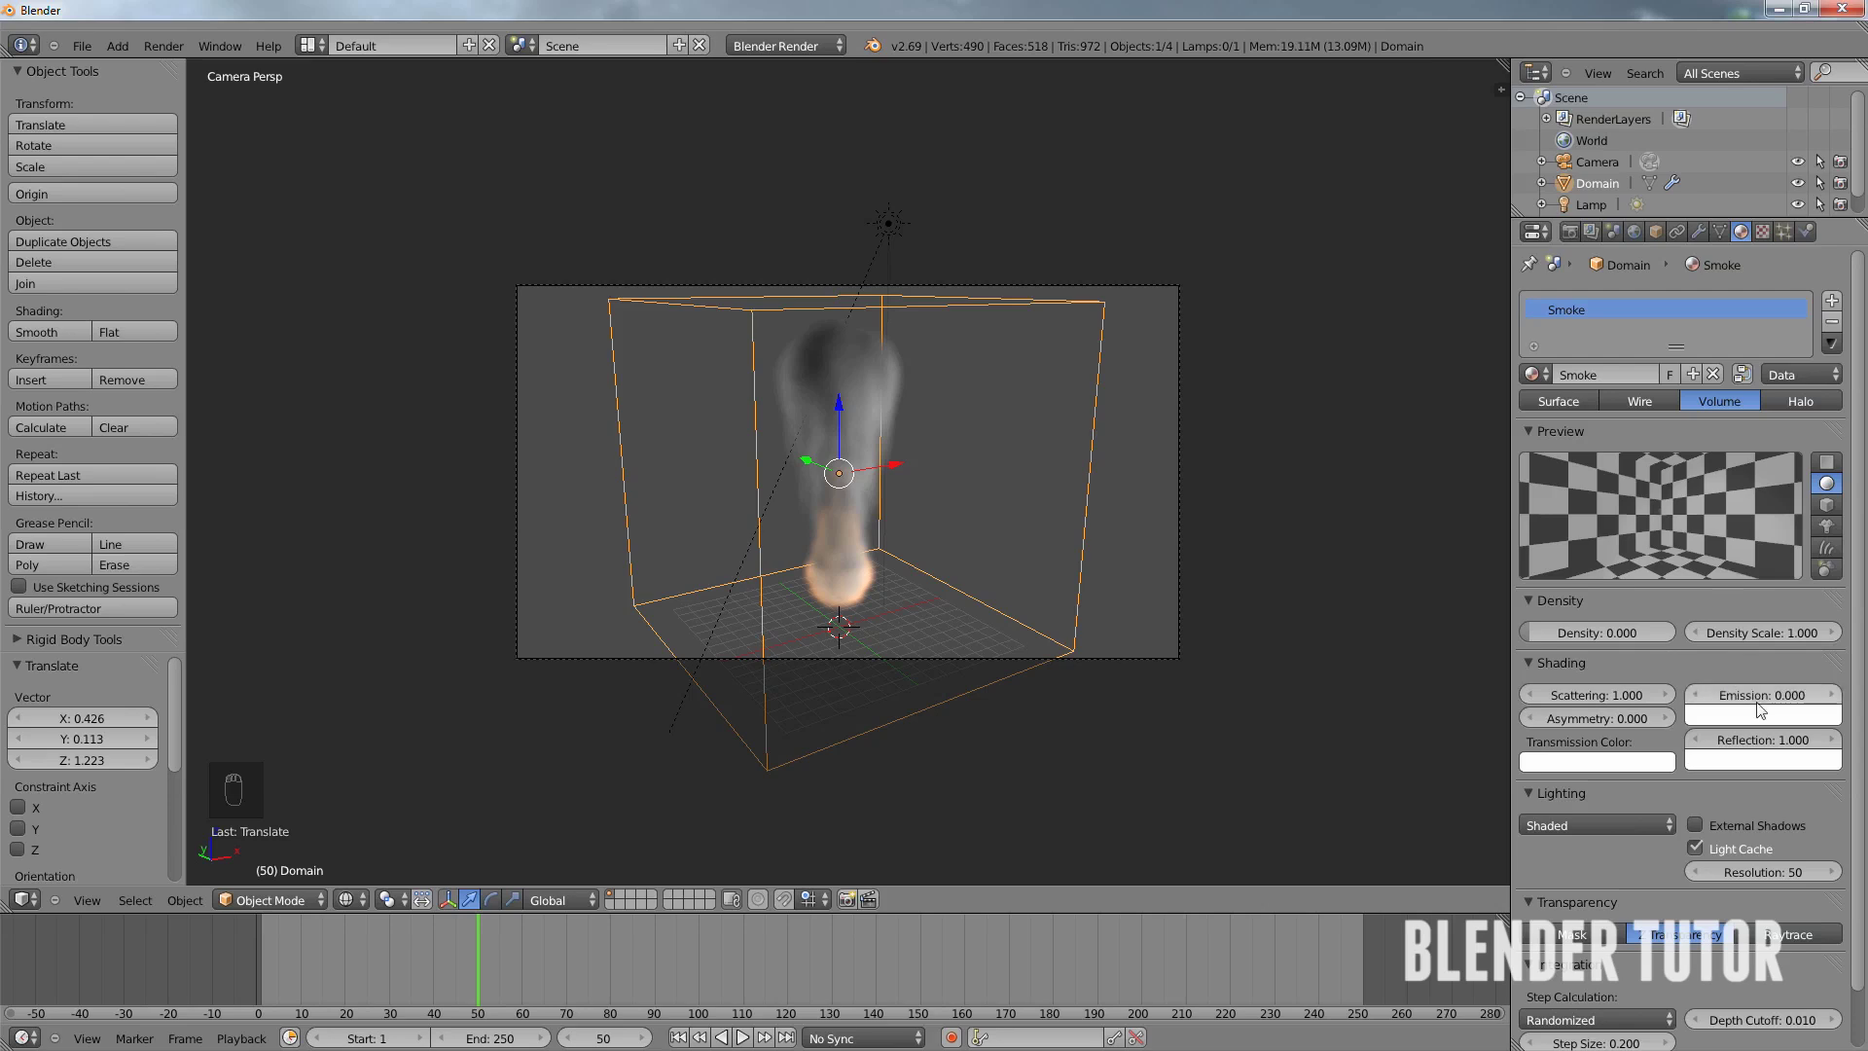
key("Return")
left_click(1763, 700)
type("15")
key("Return")
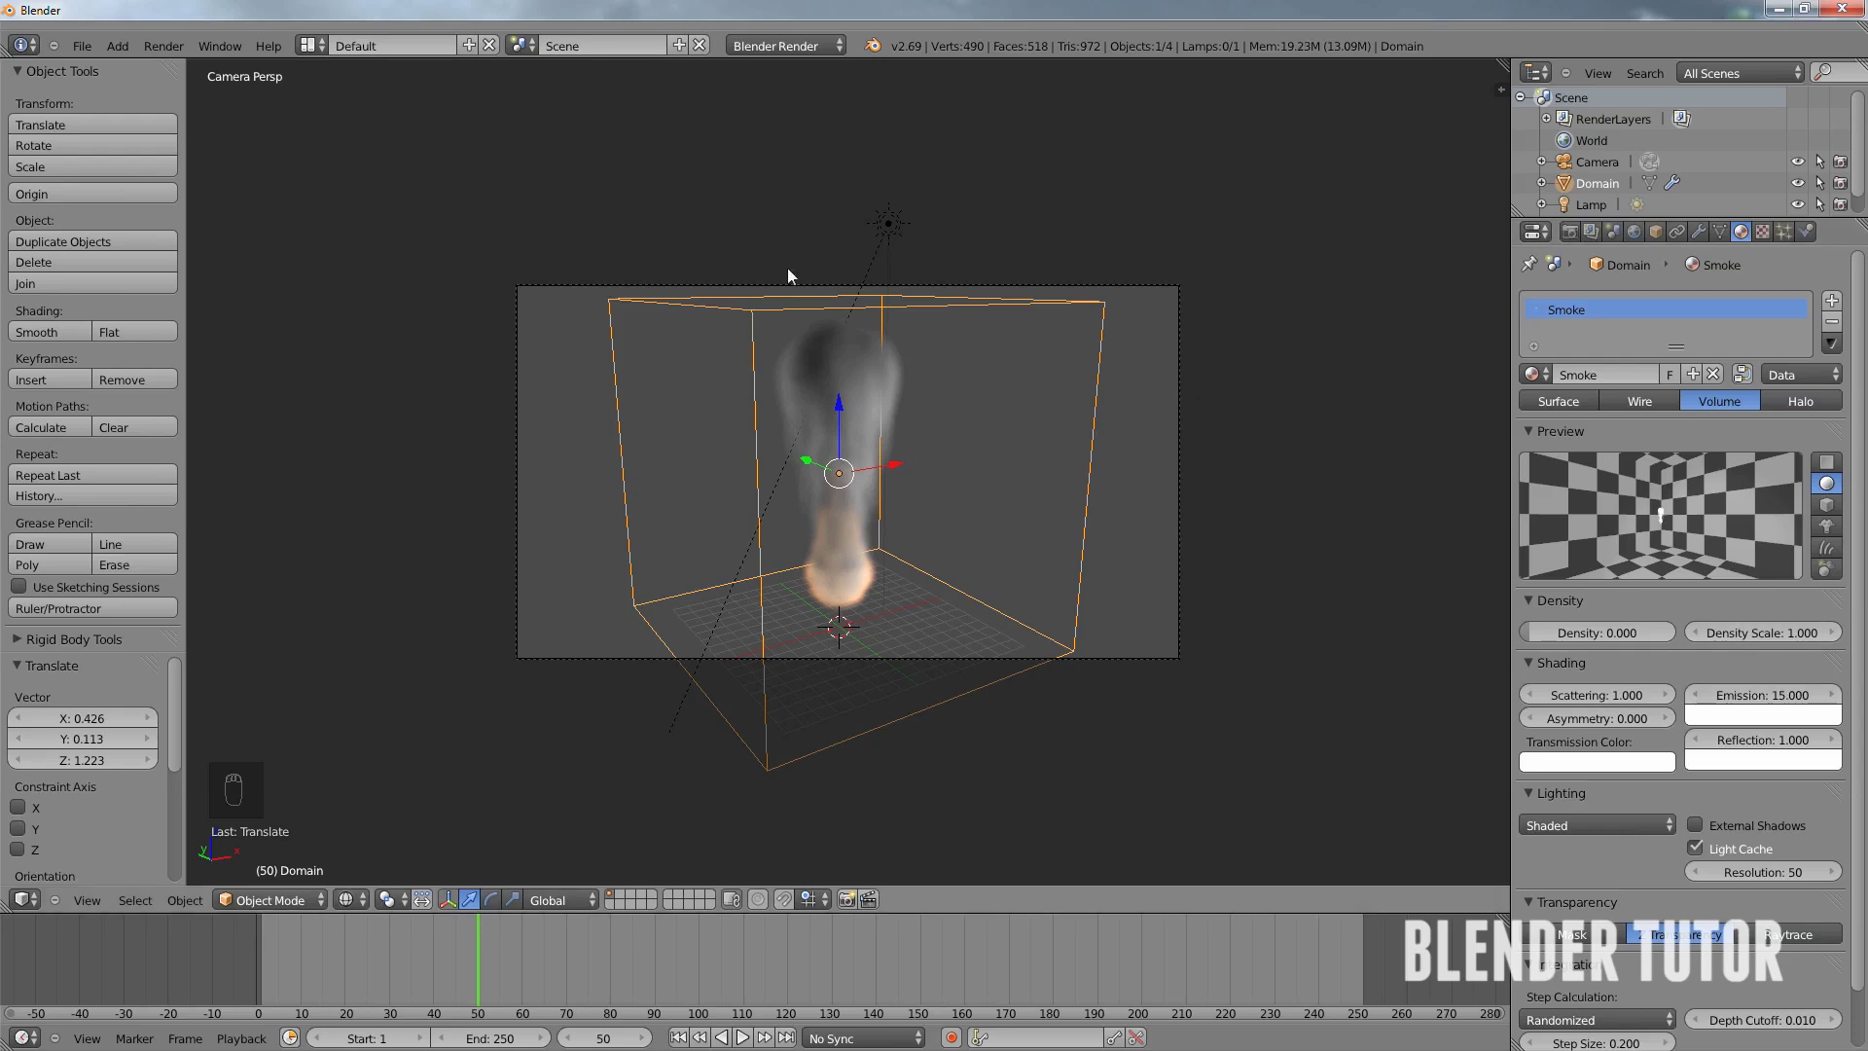
- Render a test image of the smoke with the stronger emission and return to the 3D view
left_click(160, 49)
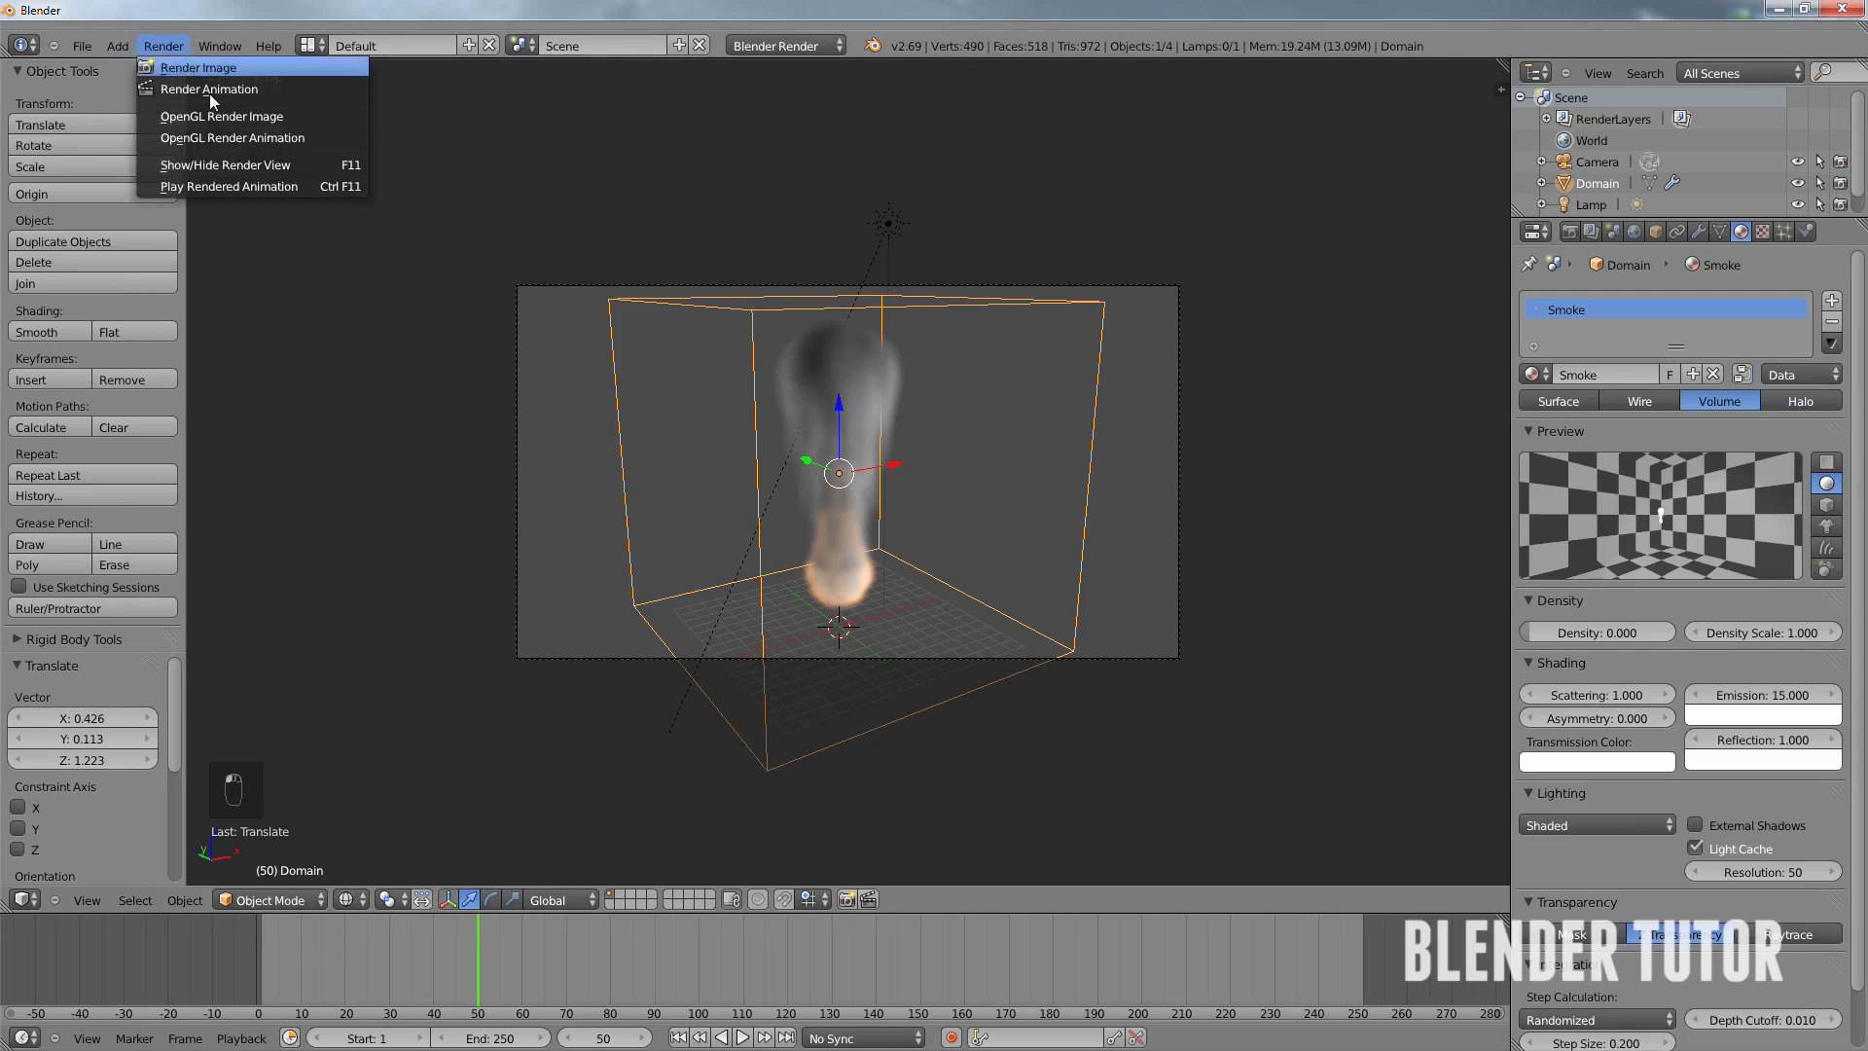
left_click(190, 70)
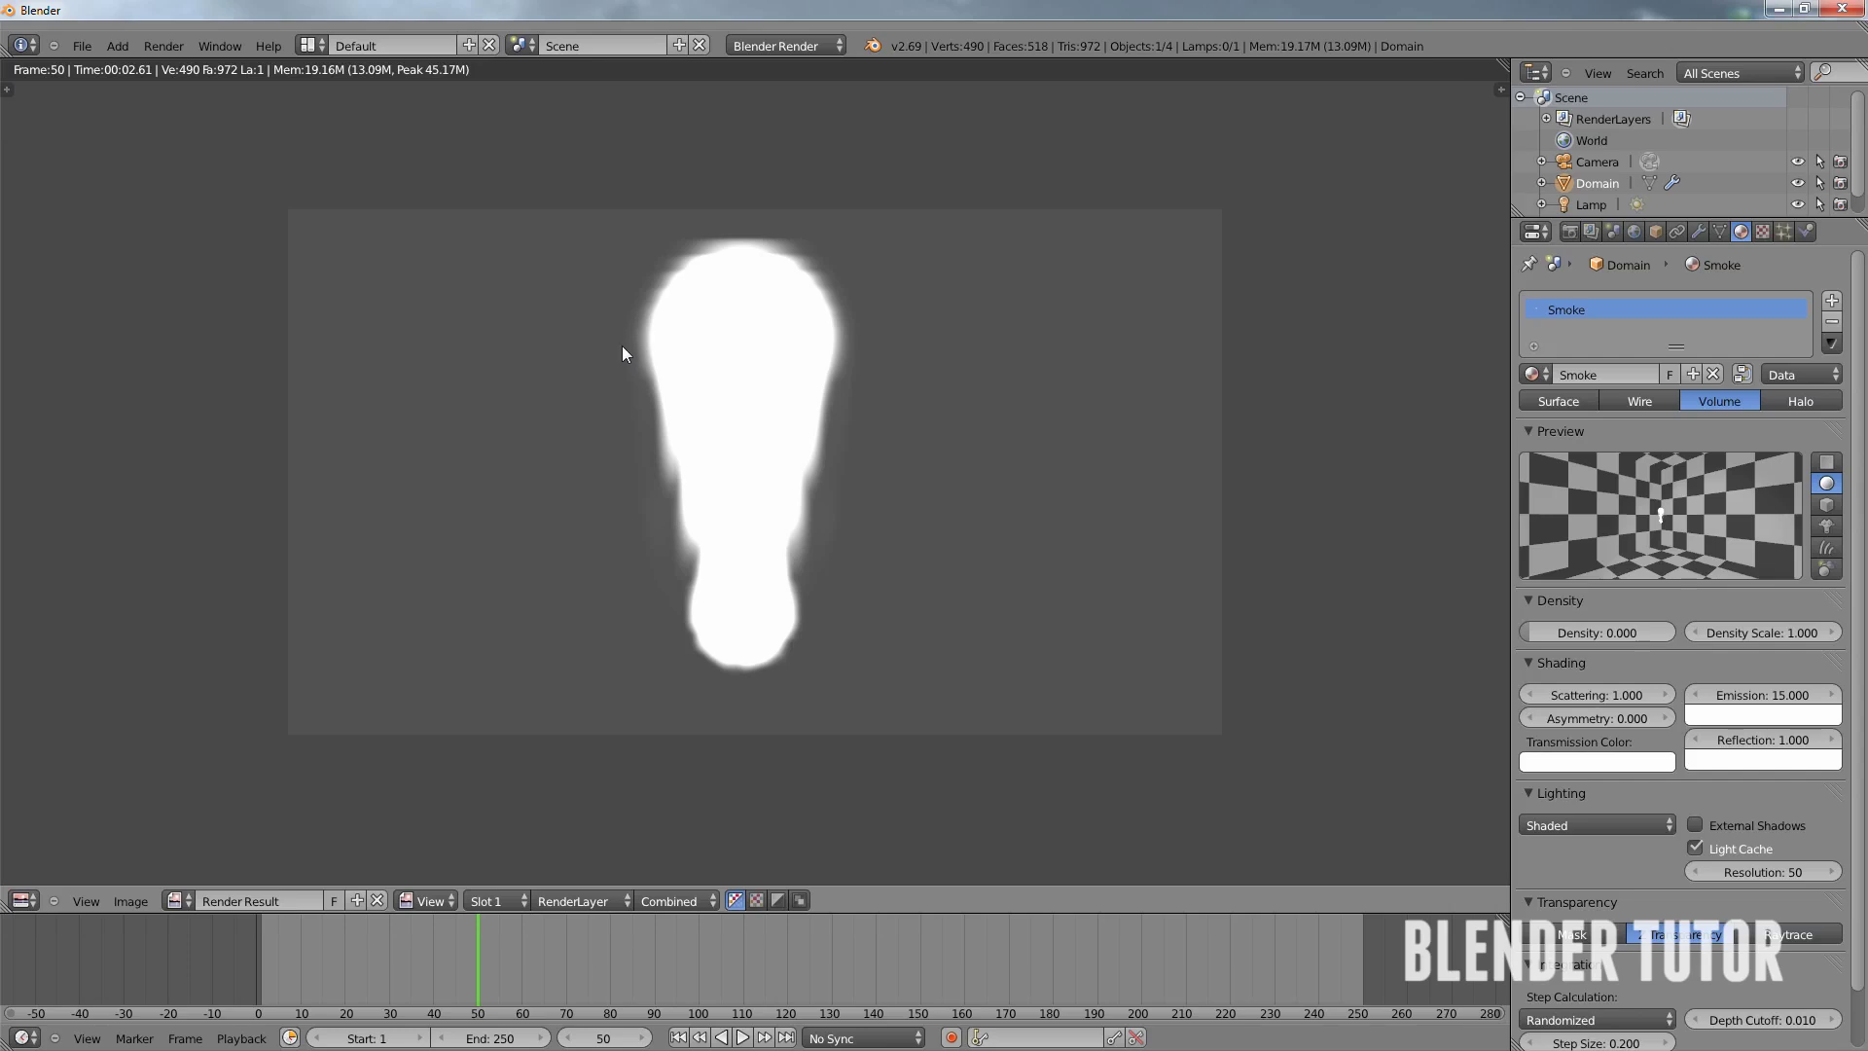
key("Escape")
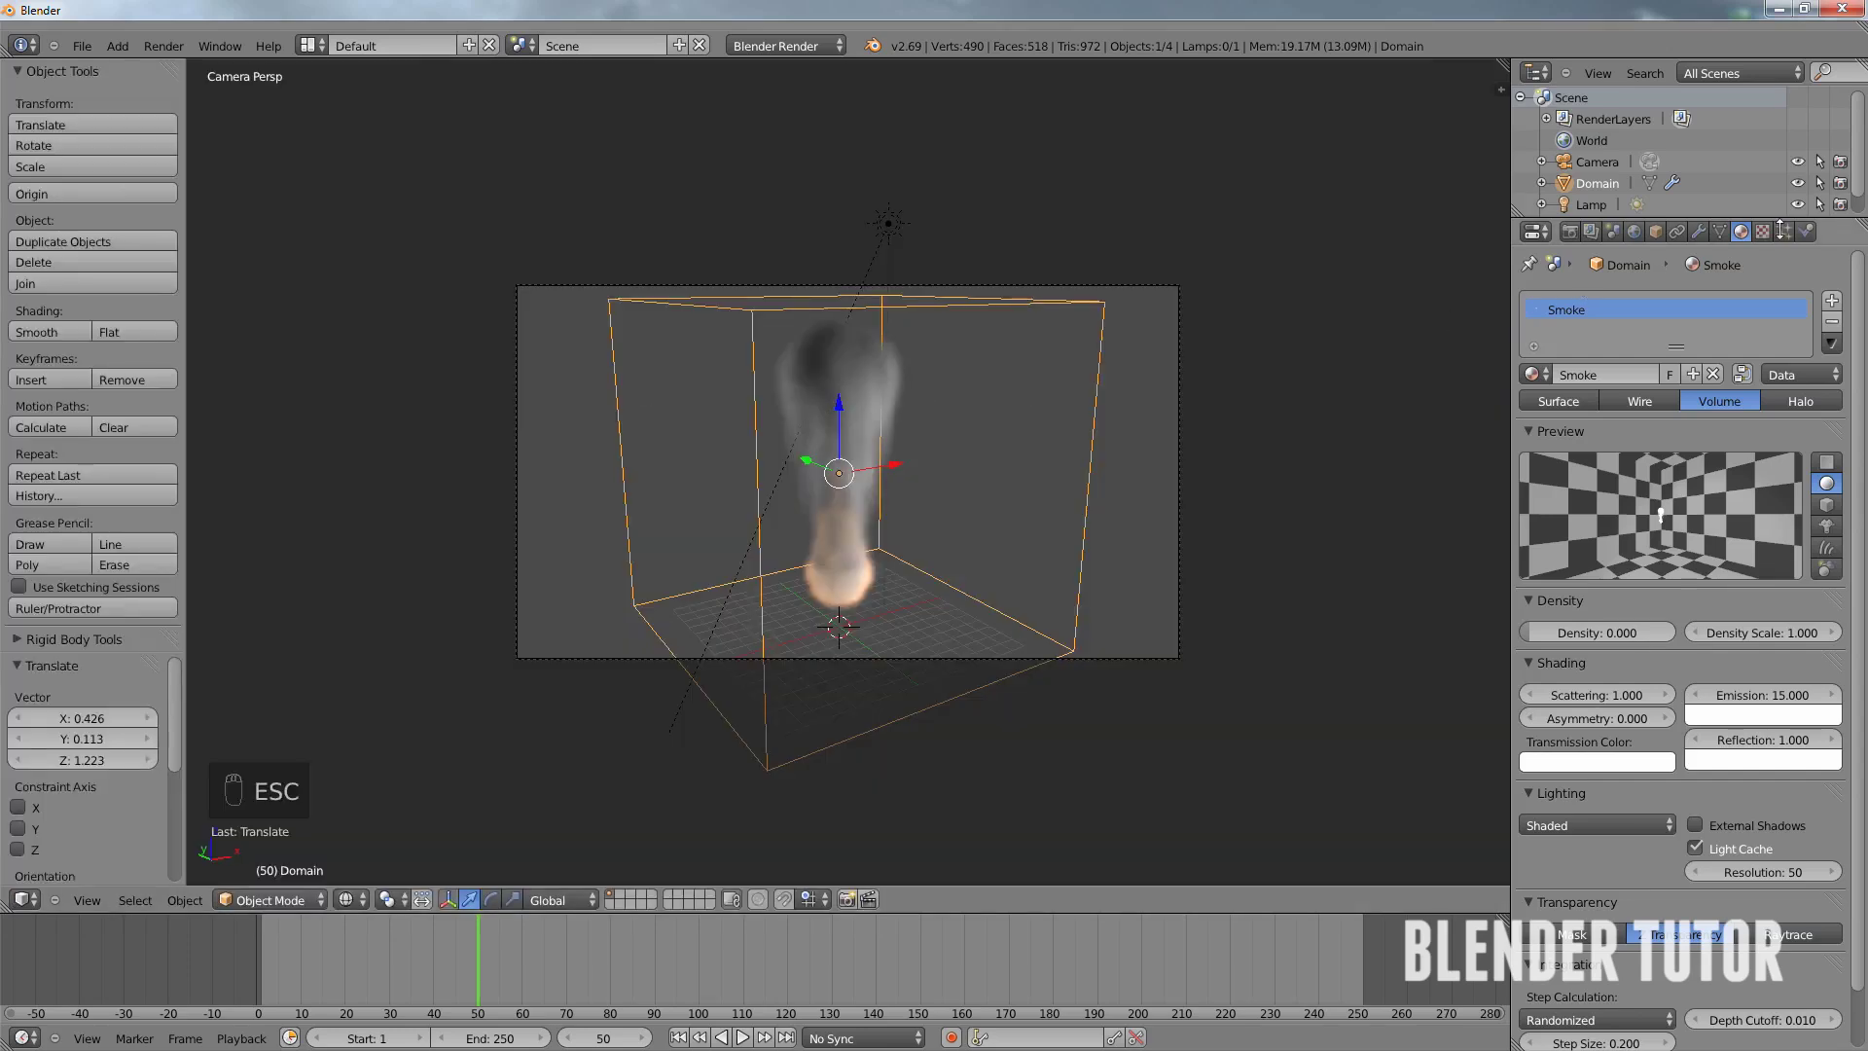
- Add a second texture to the Smoke material and name it Fire
left_click(1762, 232)
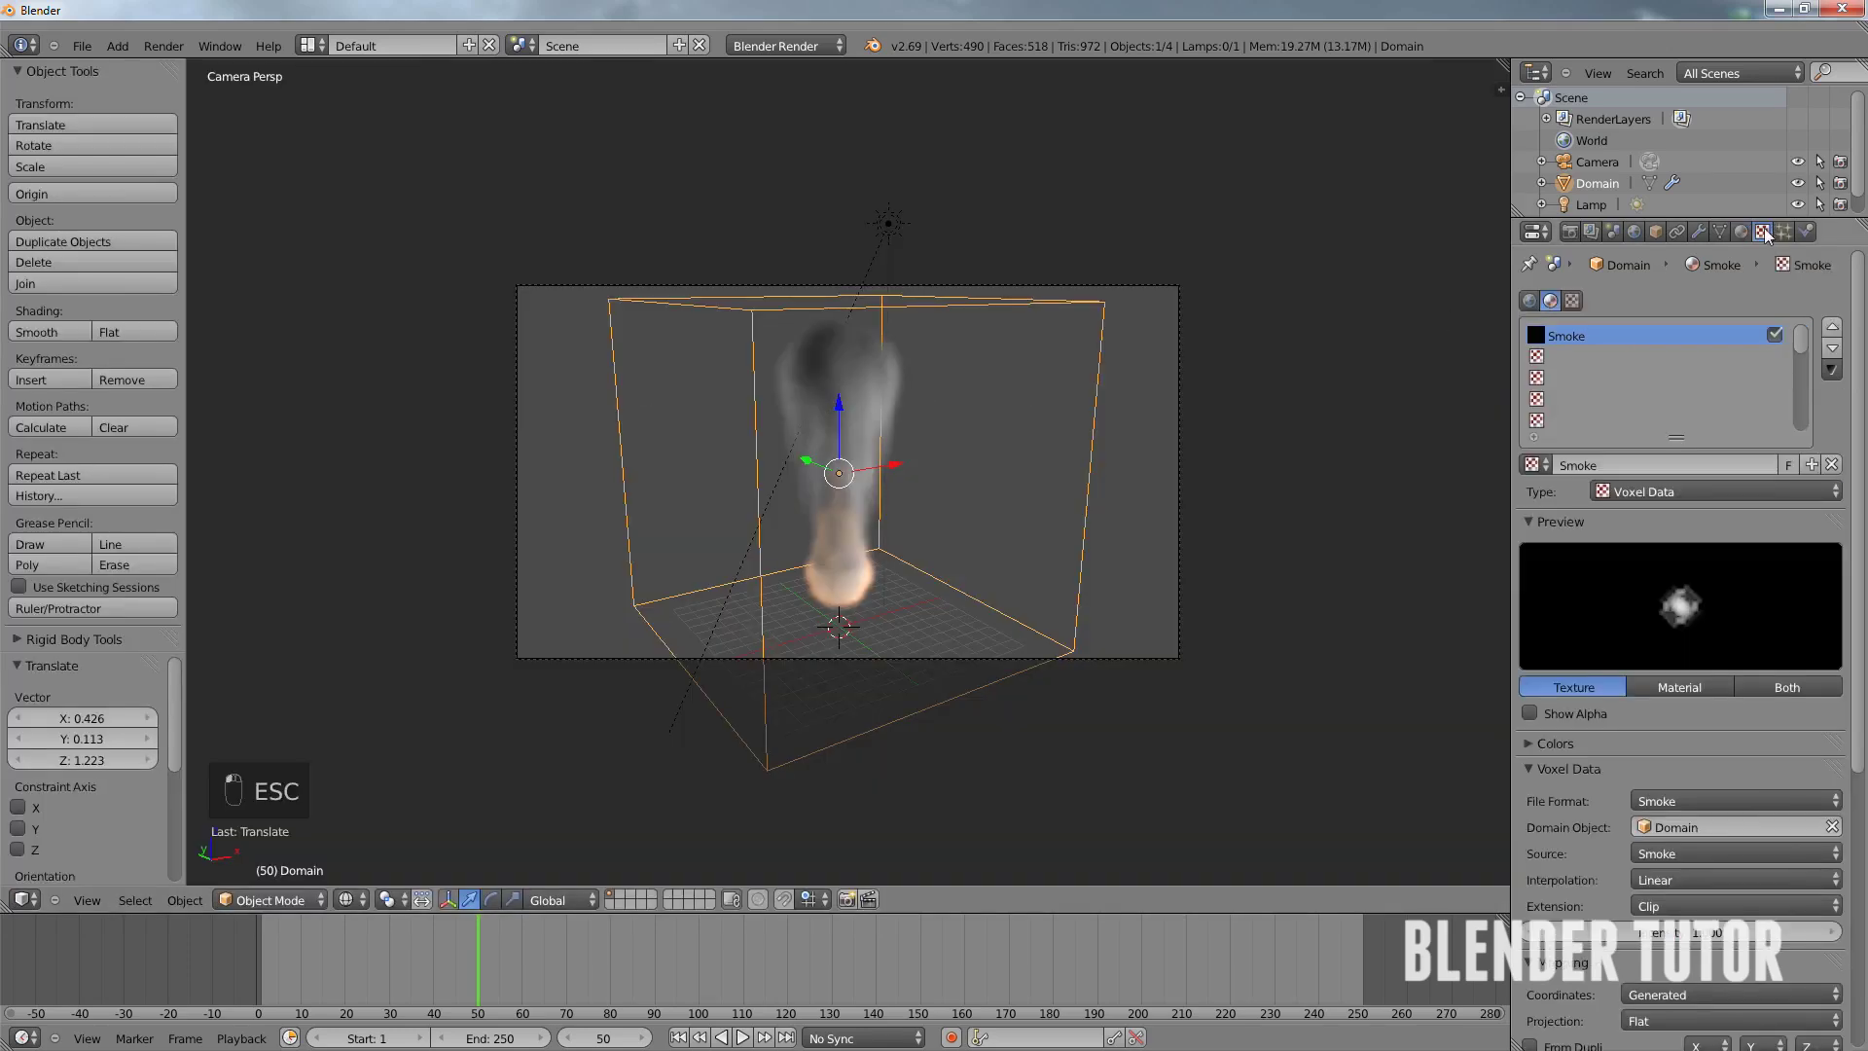
left_click(1566, 354)
left_click(1596, 465)
double_click(1595, 465)
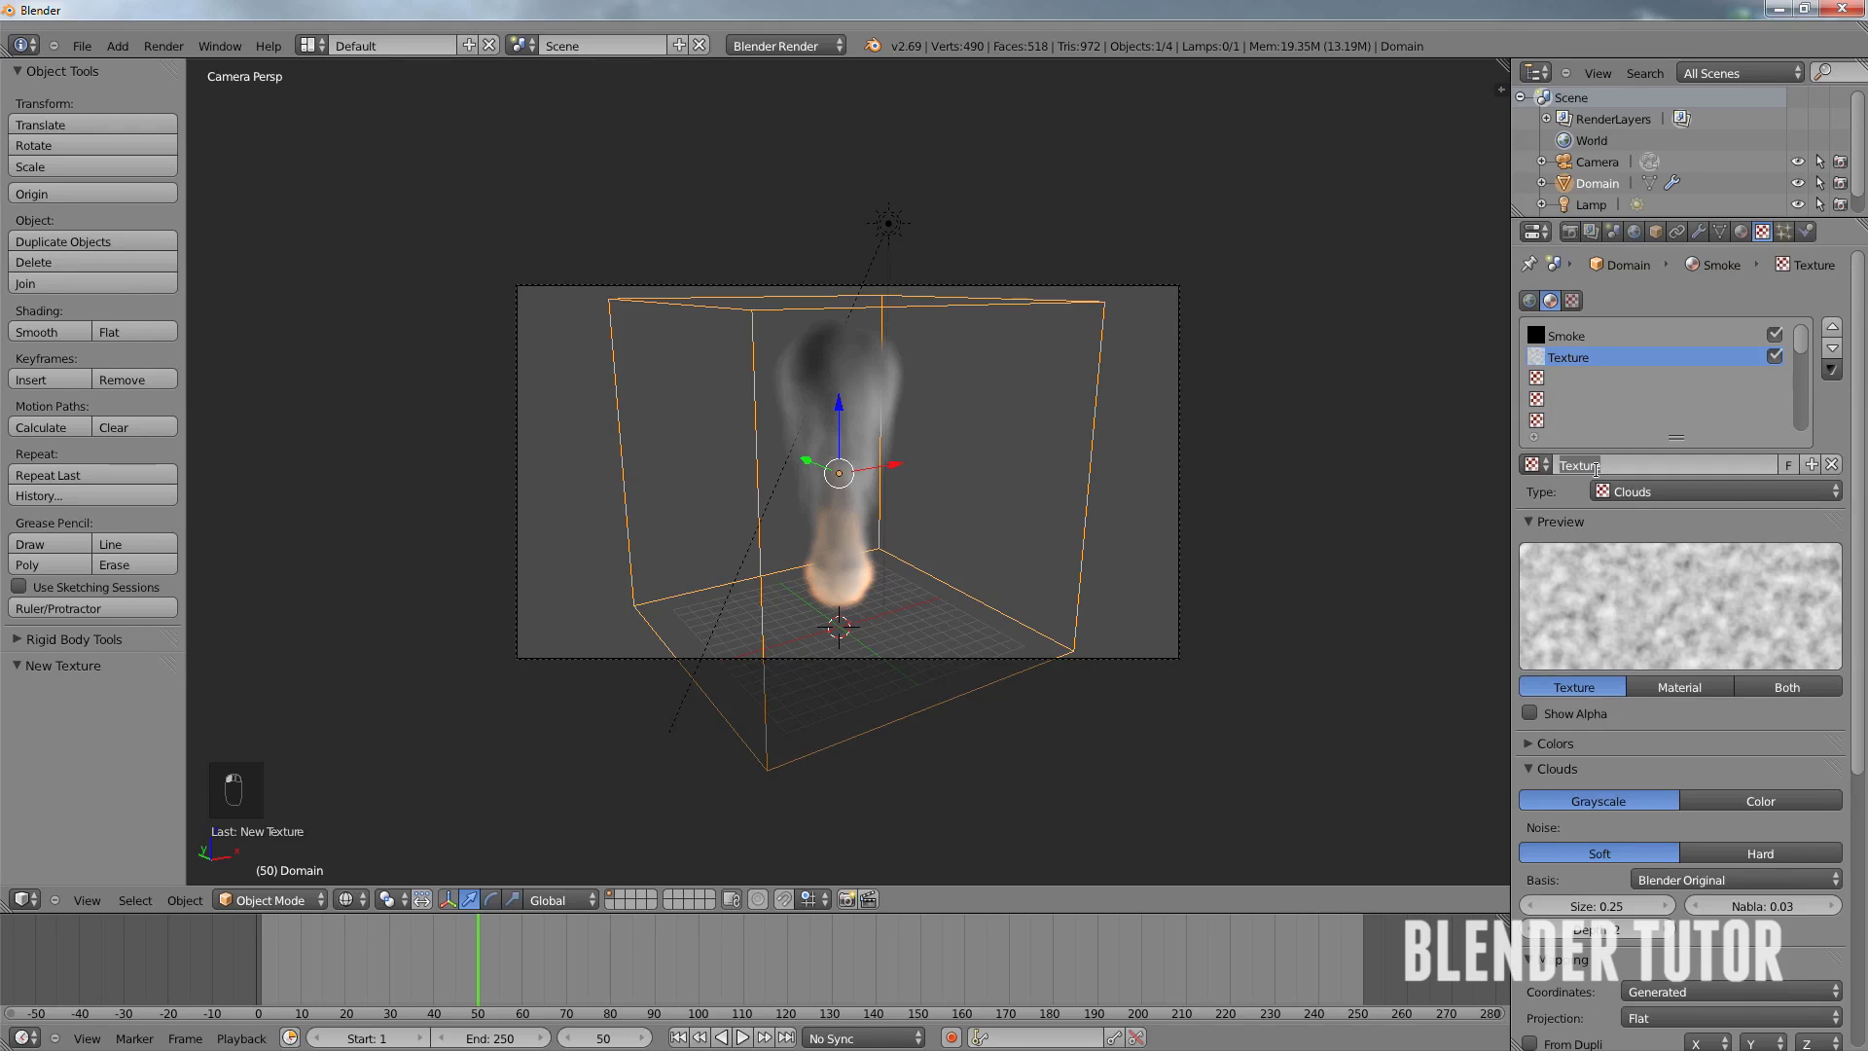
type("Fire")
key("Return")
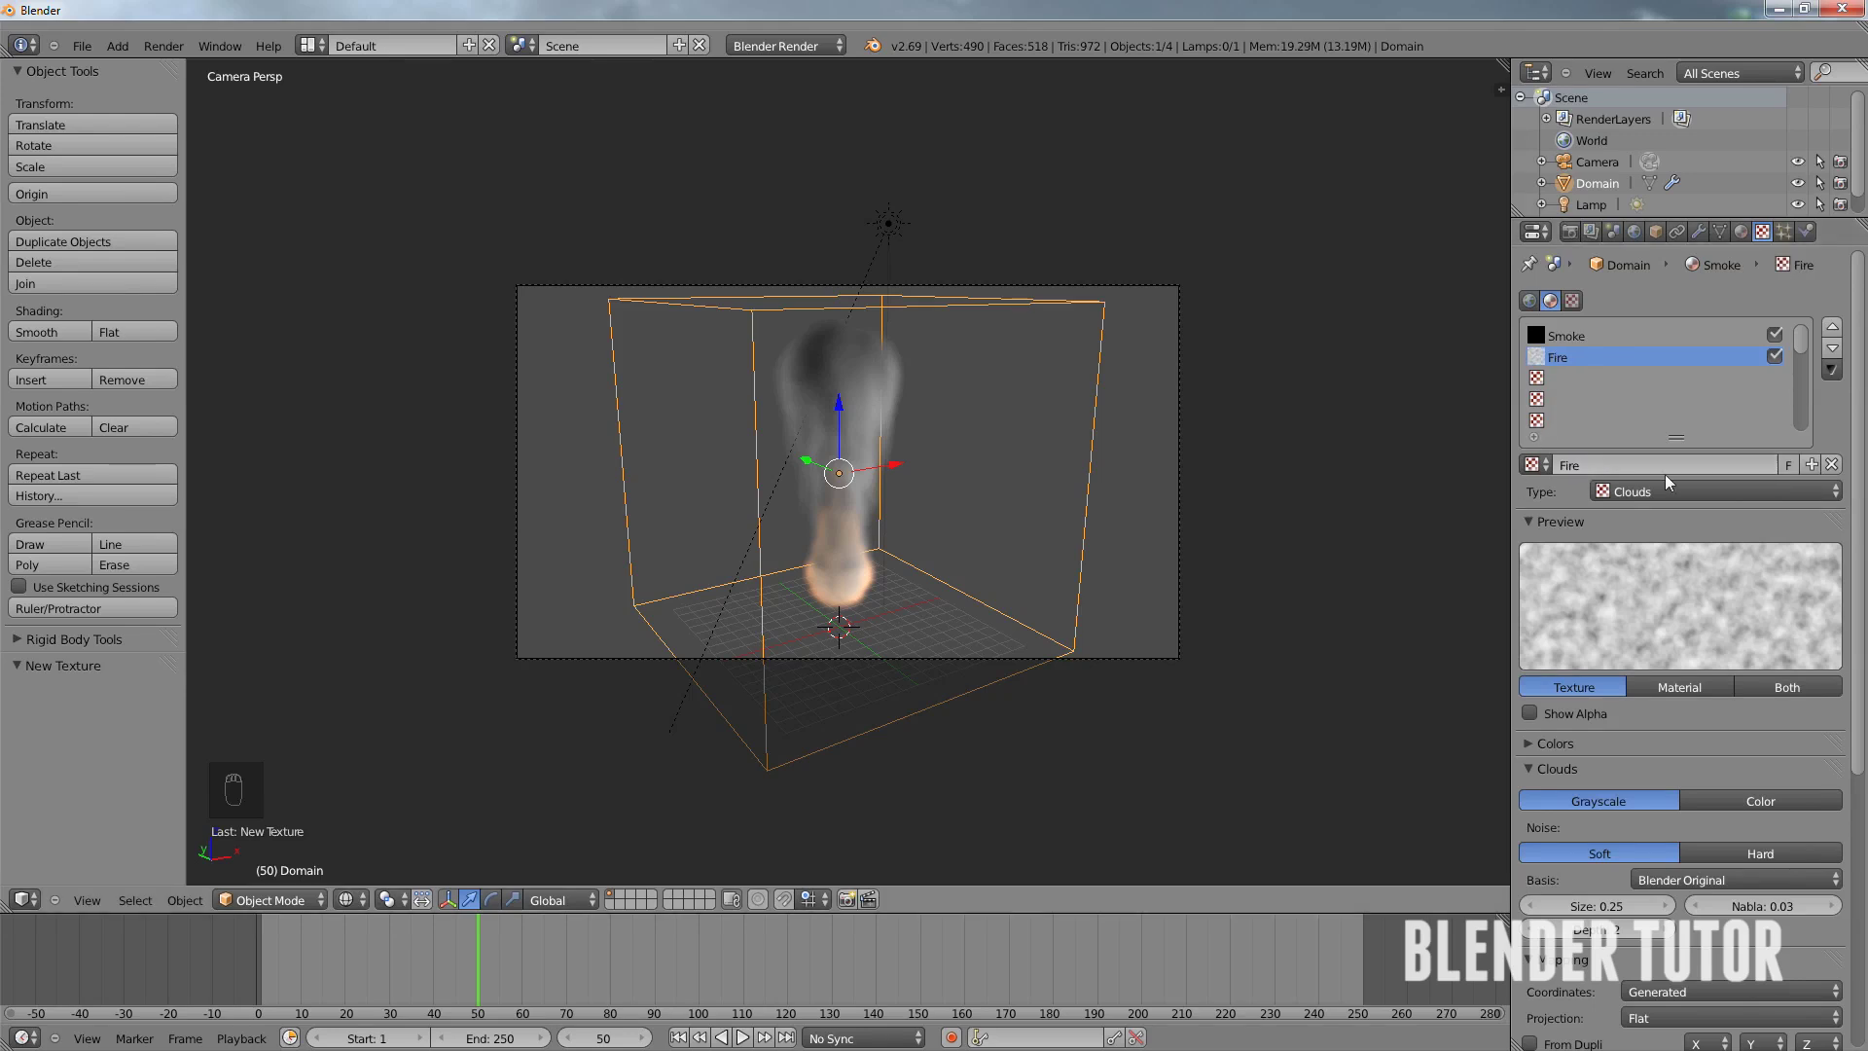
- Change the Fire texture's type to Voxel Data and assign Domain as its domain object
left_click(1658, 491)
left_click(1641, 140)
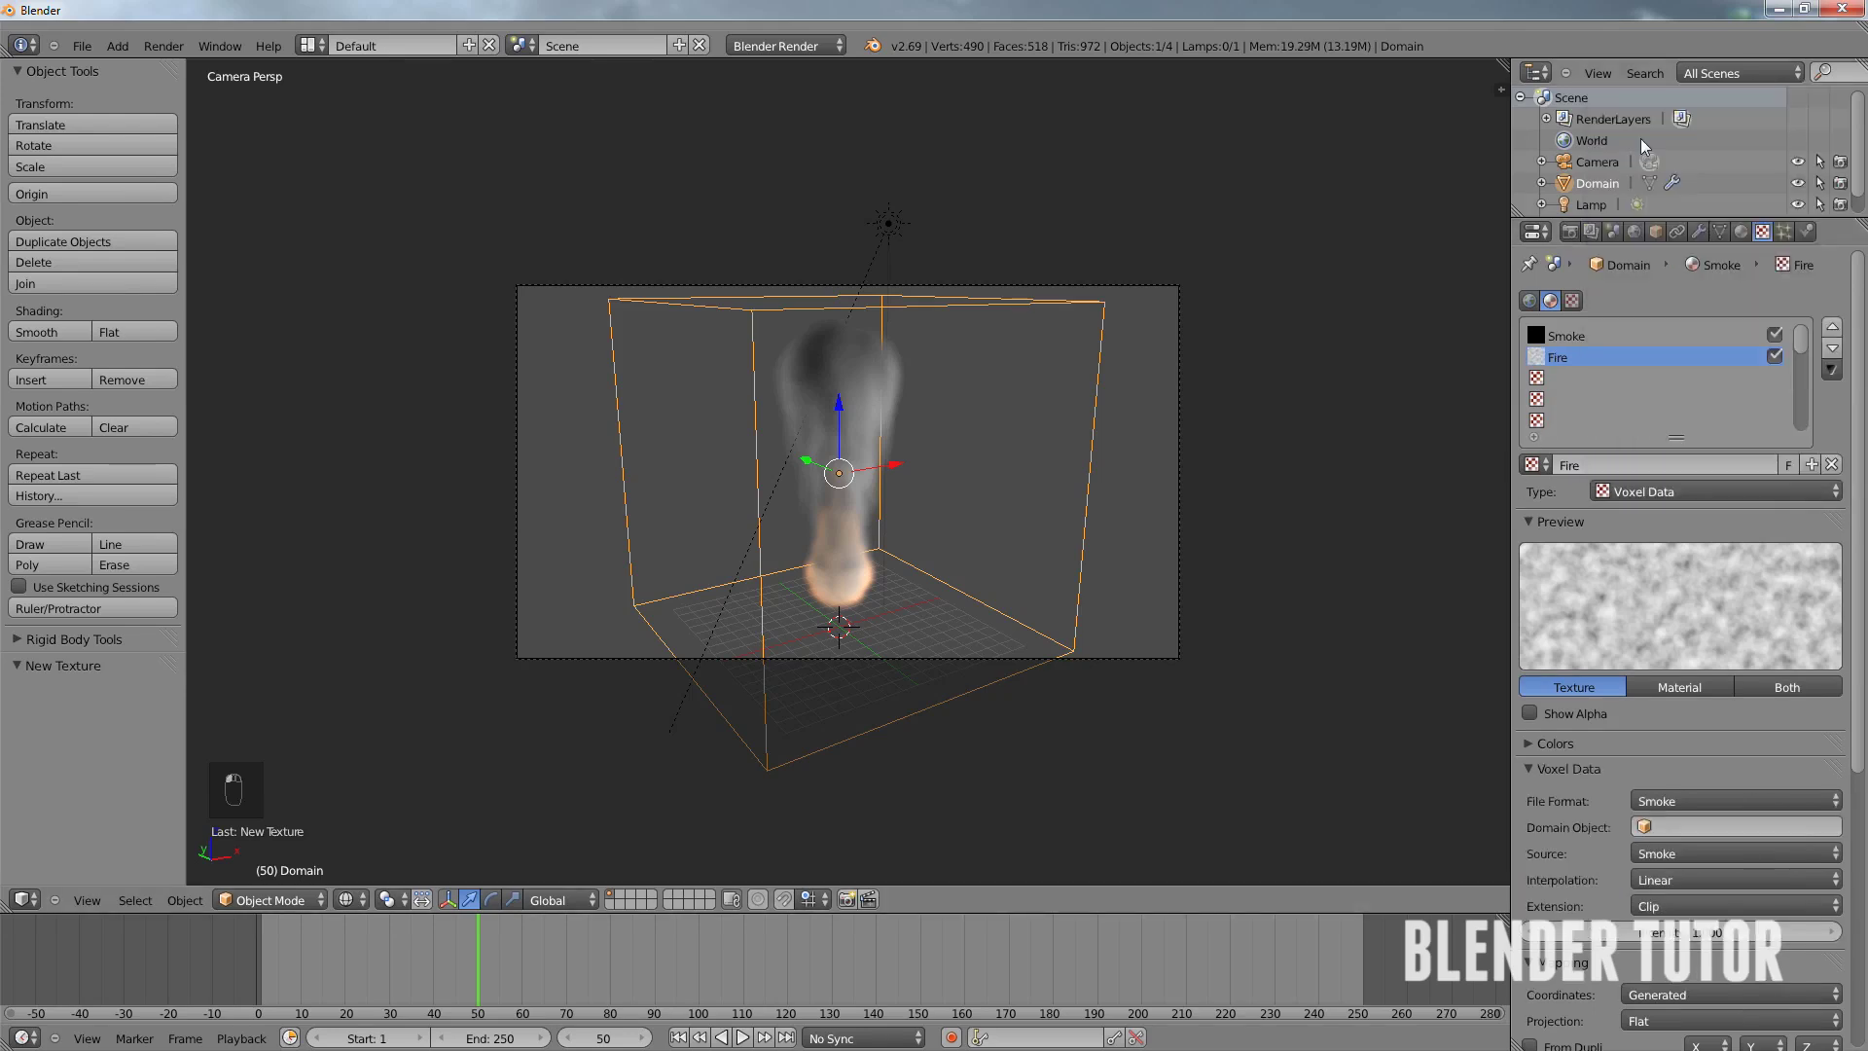
scroll(1573, 604, "down", 3)
left_click(1667, 711)
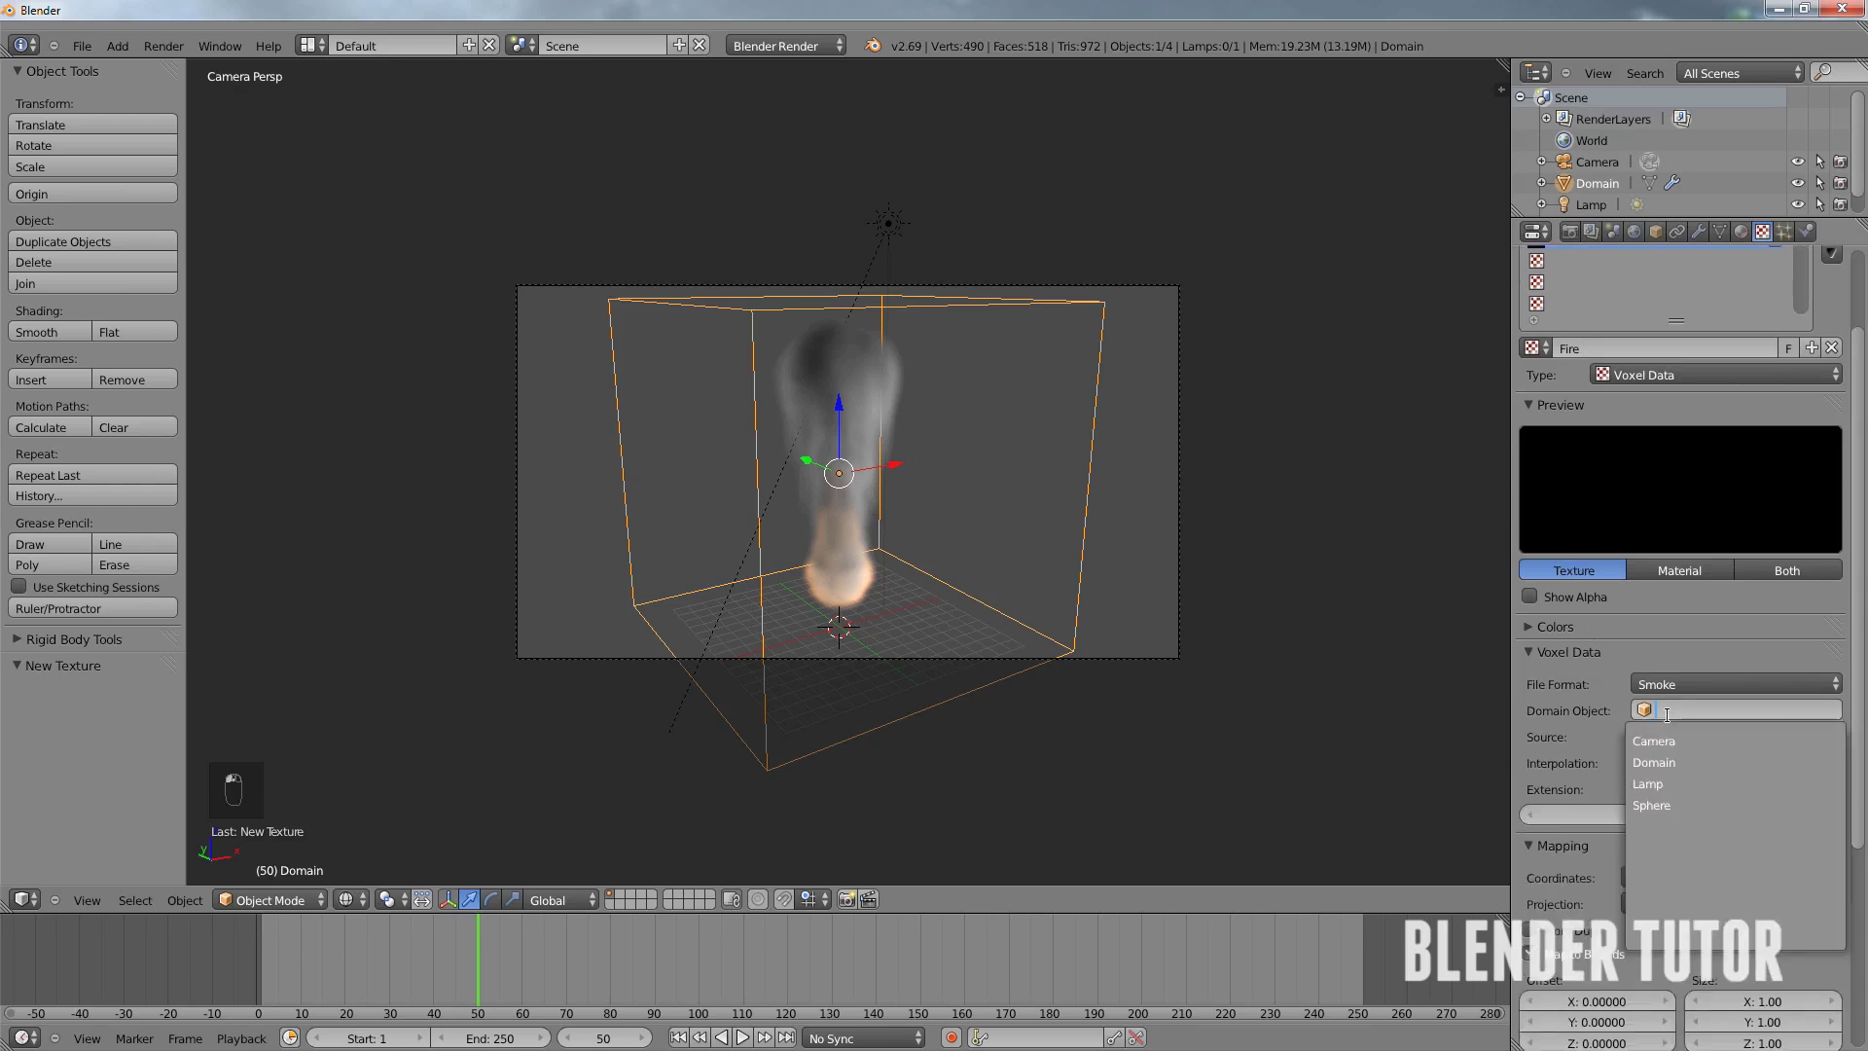
left_click(1663, 762)
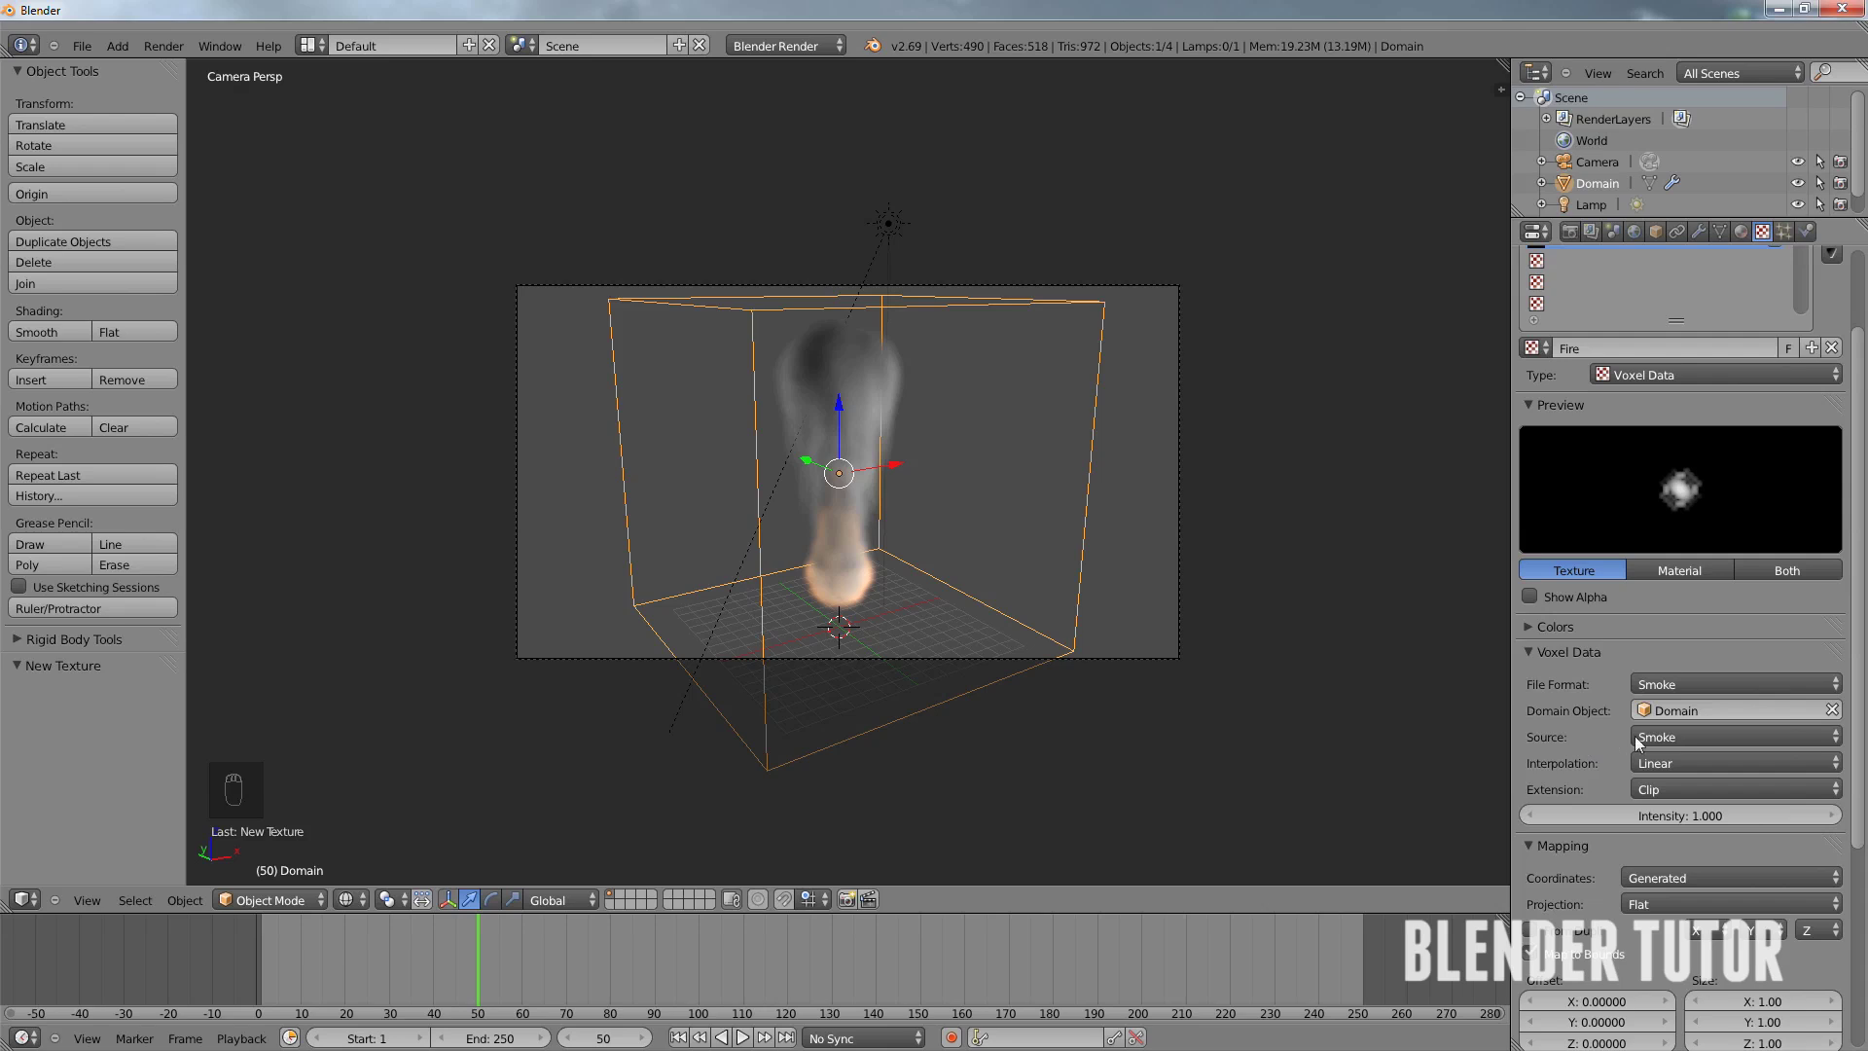
- Set the Fire texture's voxel data source to Flame and its interpolation to Quadratic
left_click(1677, 734)
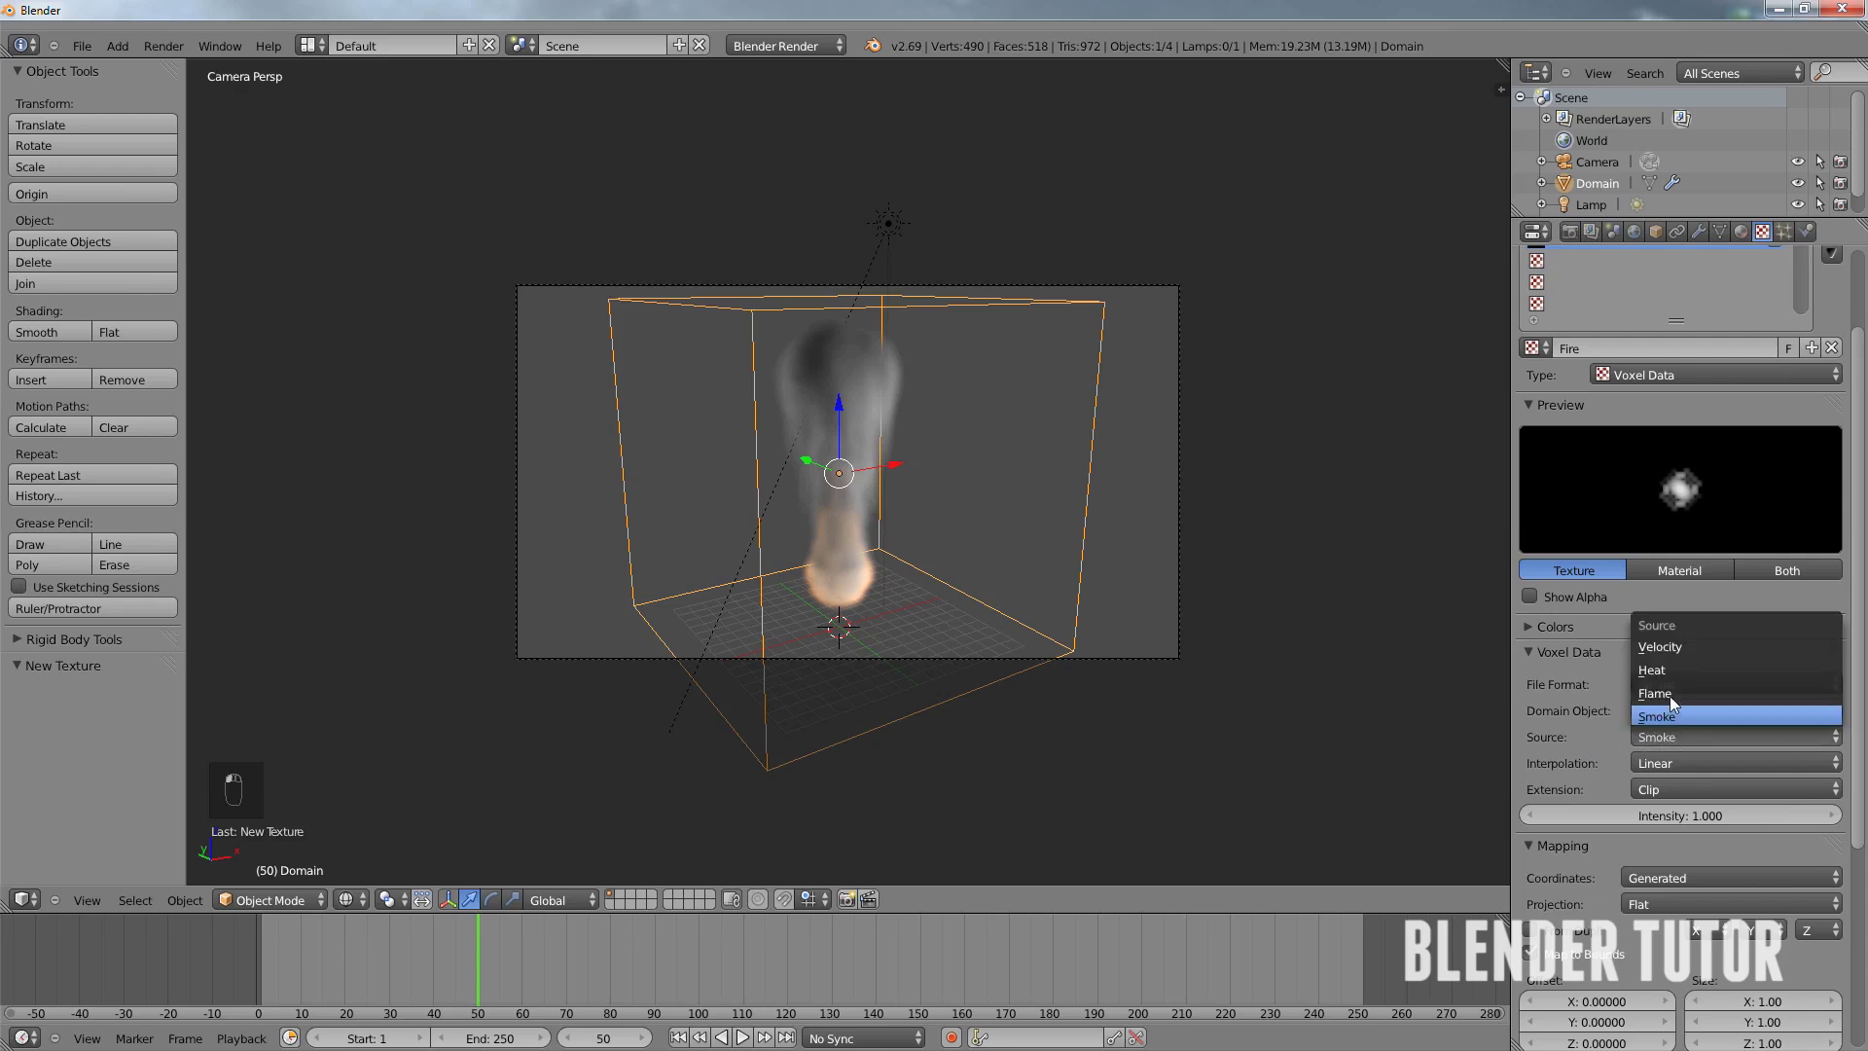
left_click(1670, 692)
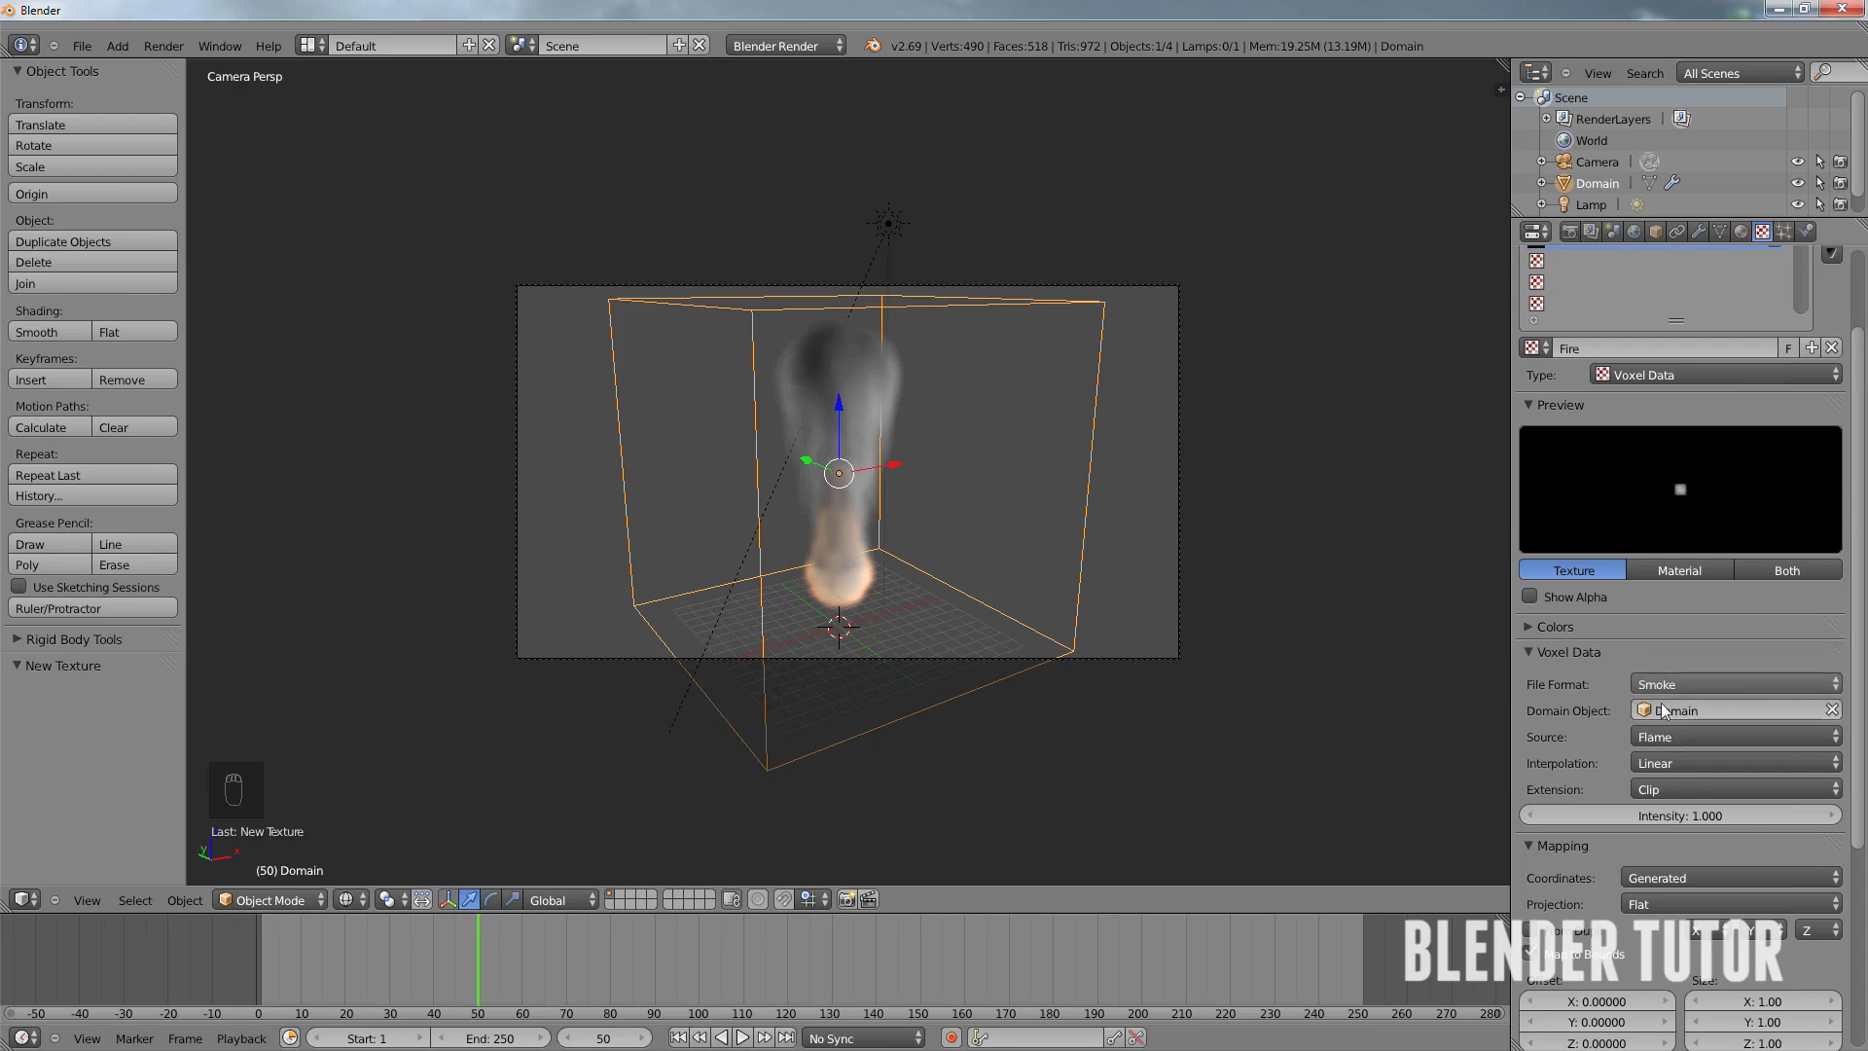
left_click(1664, 767)
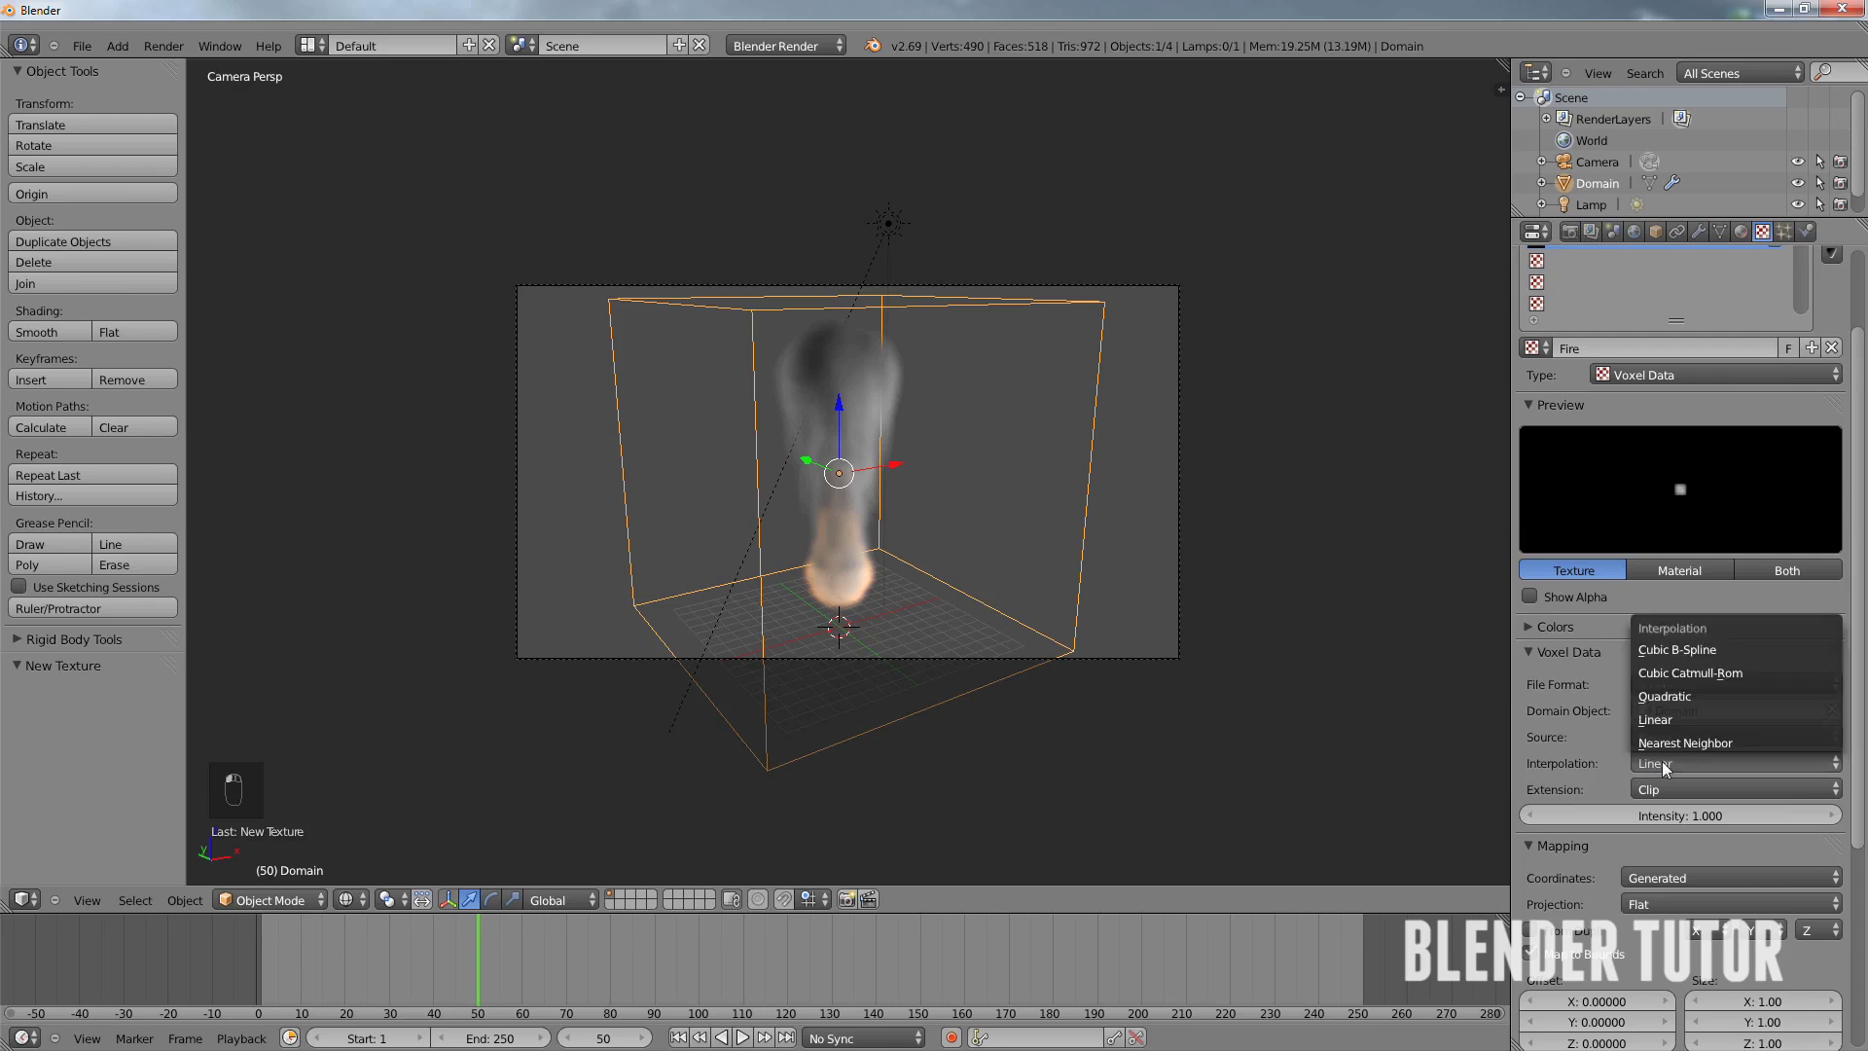
left_click(1685, 697)
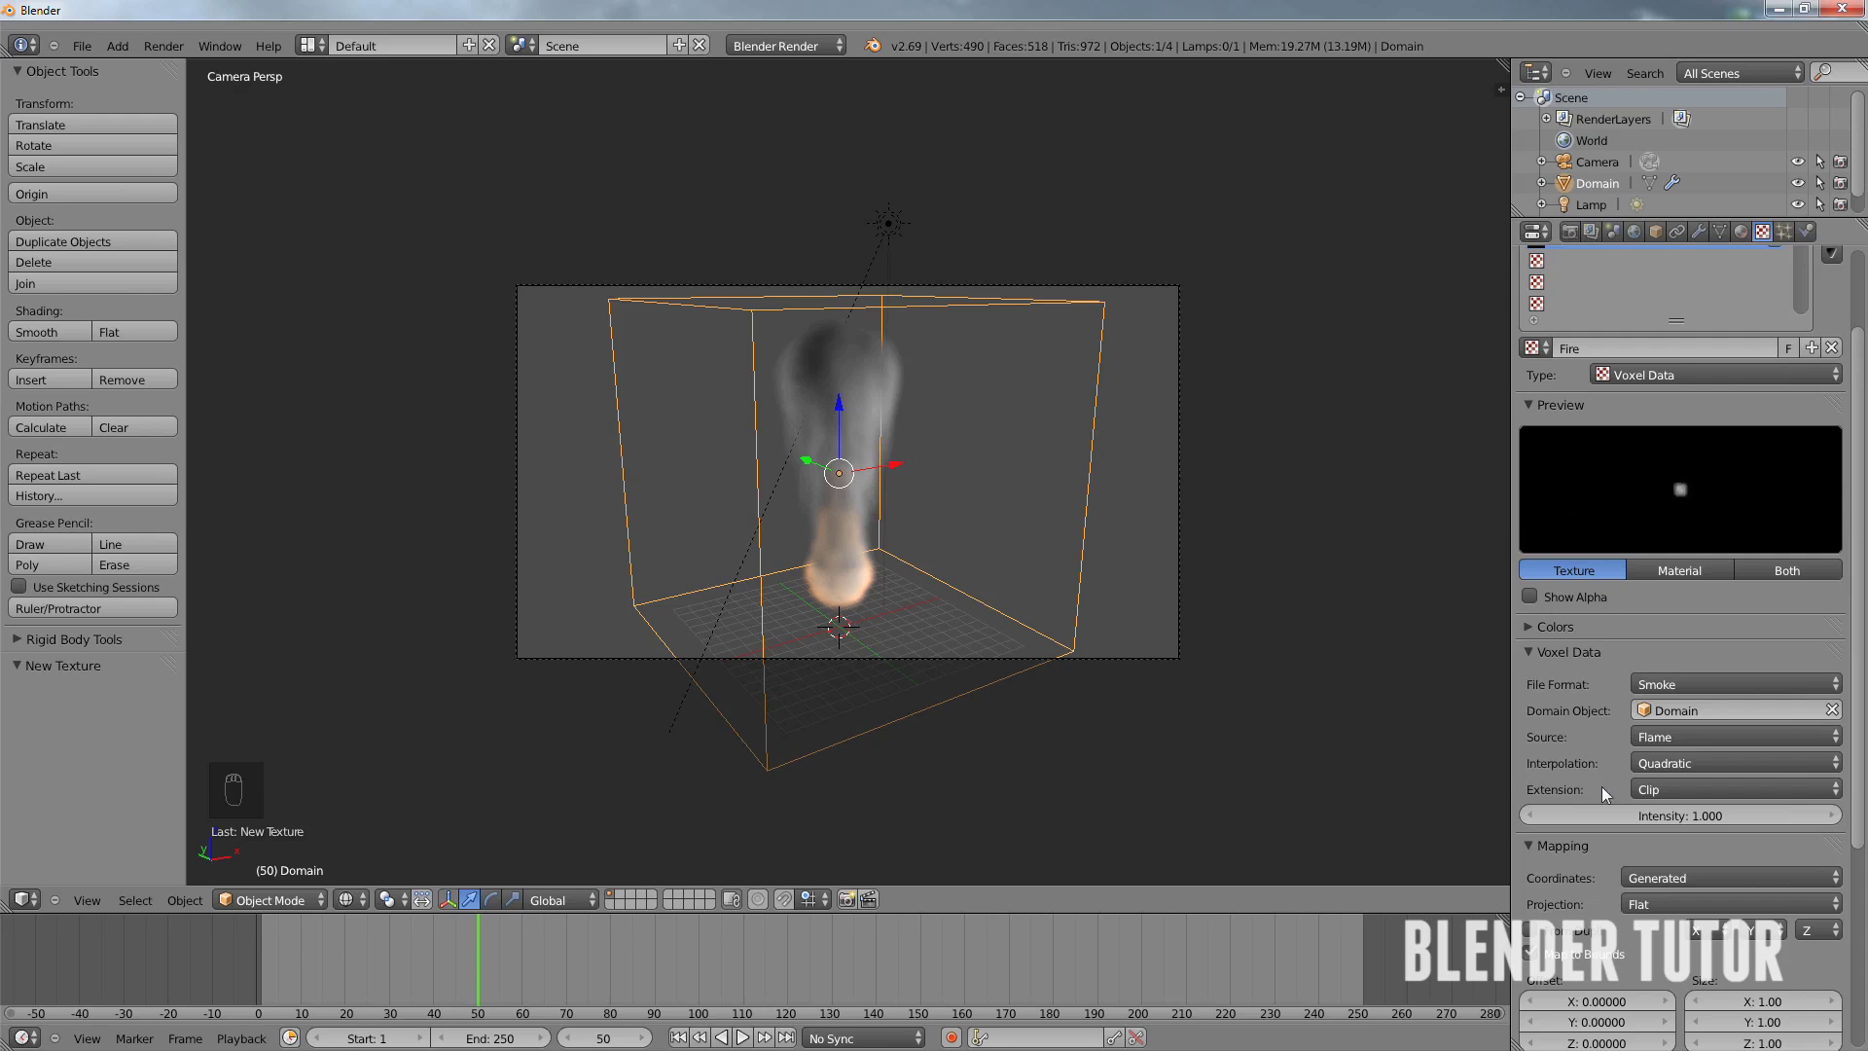
- Make the Fire texture influence Density and Emission
scroll(1579, 785, "down", 5)
scroll(1581, 779, "down", 2)
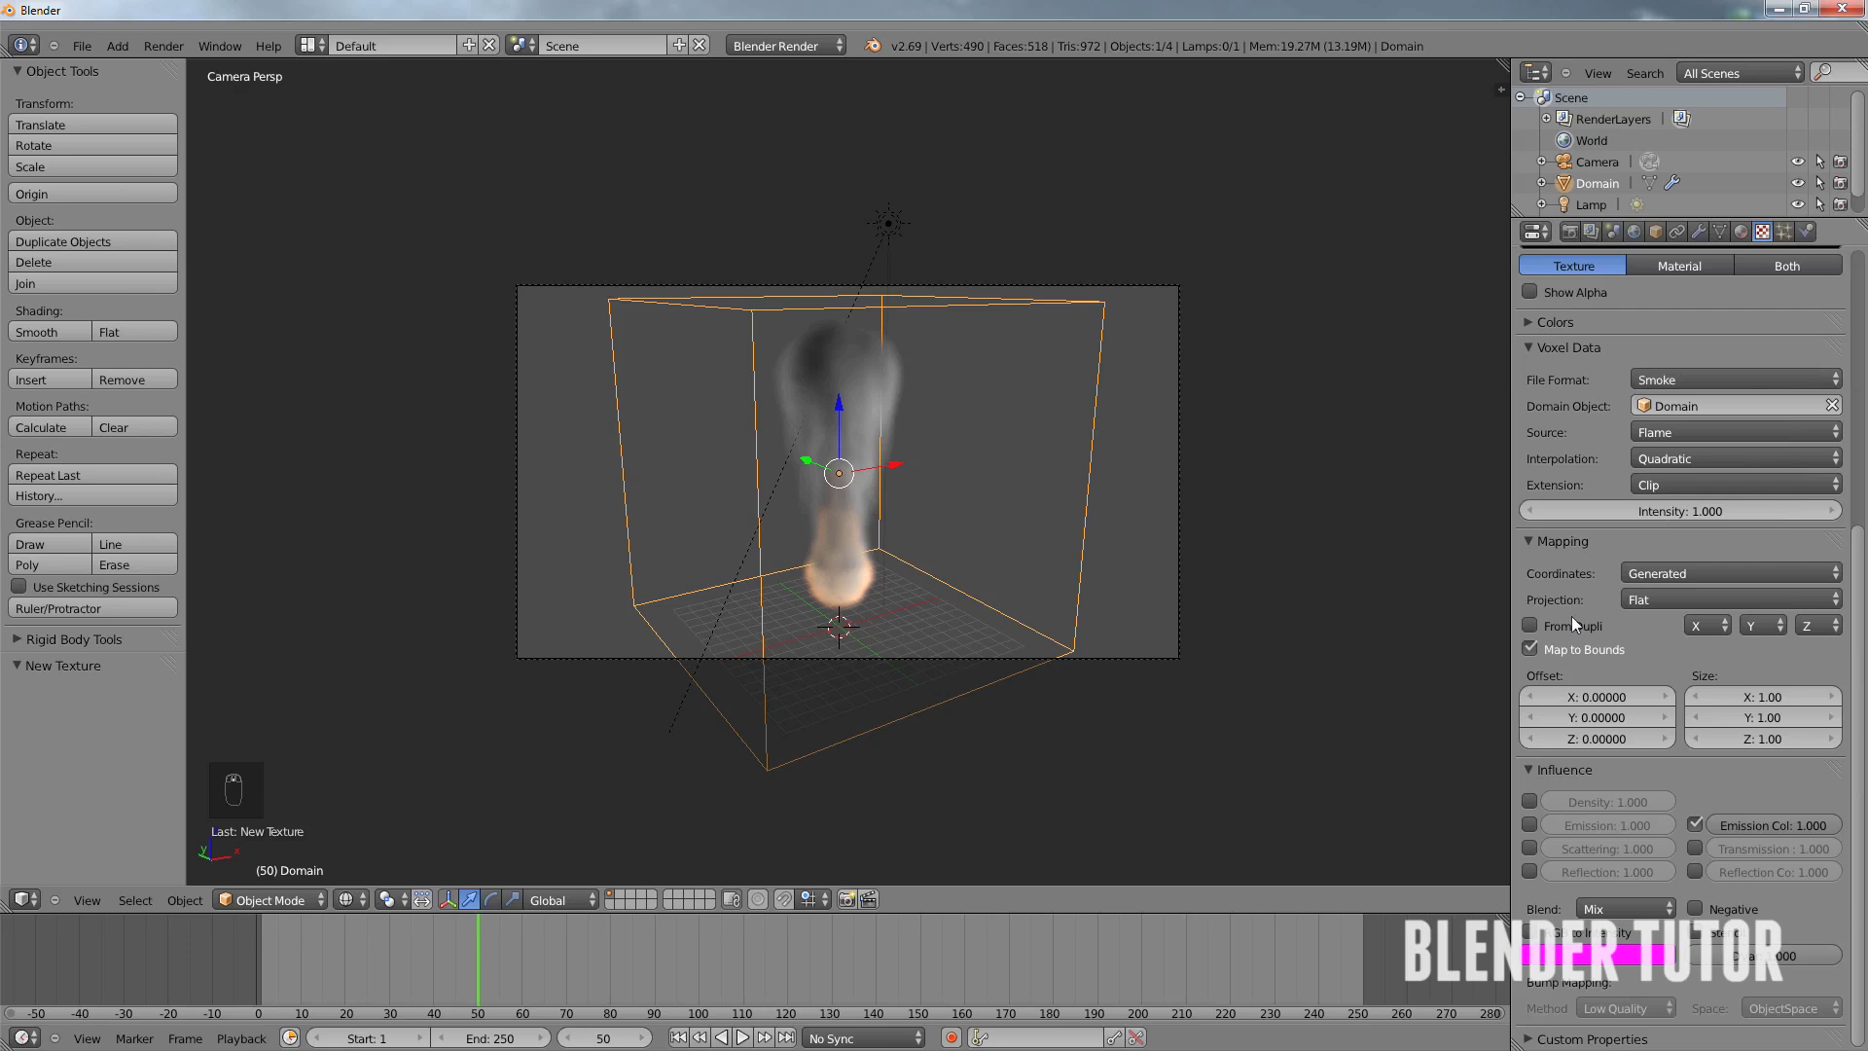
left_click(1530, 800)
left_click(1530, 824)
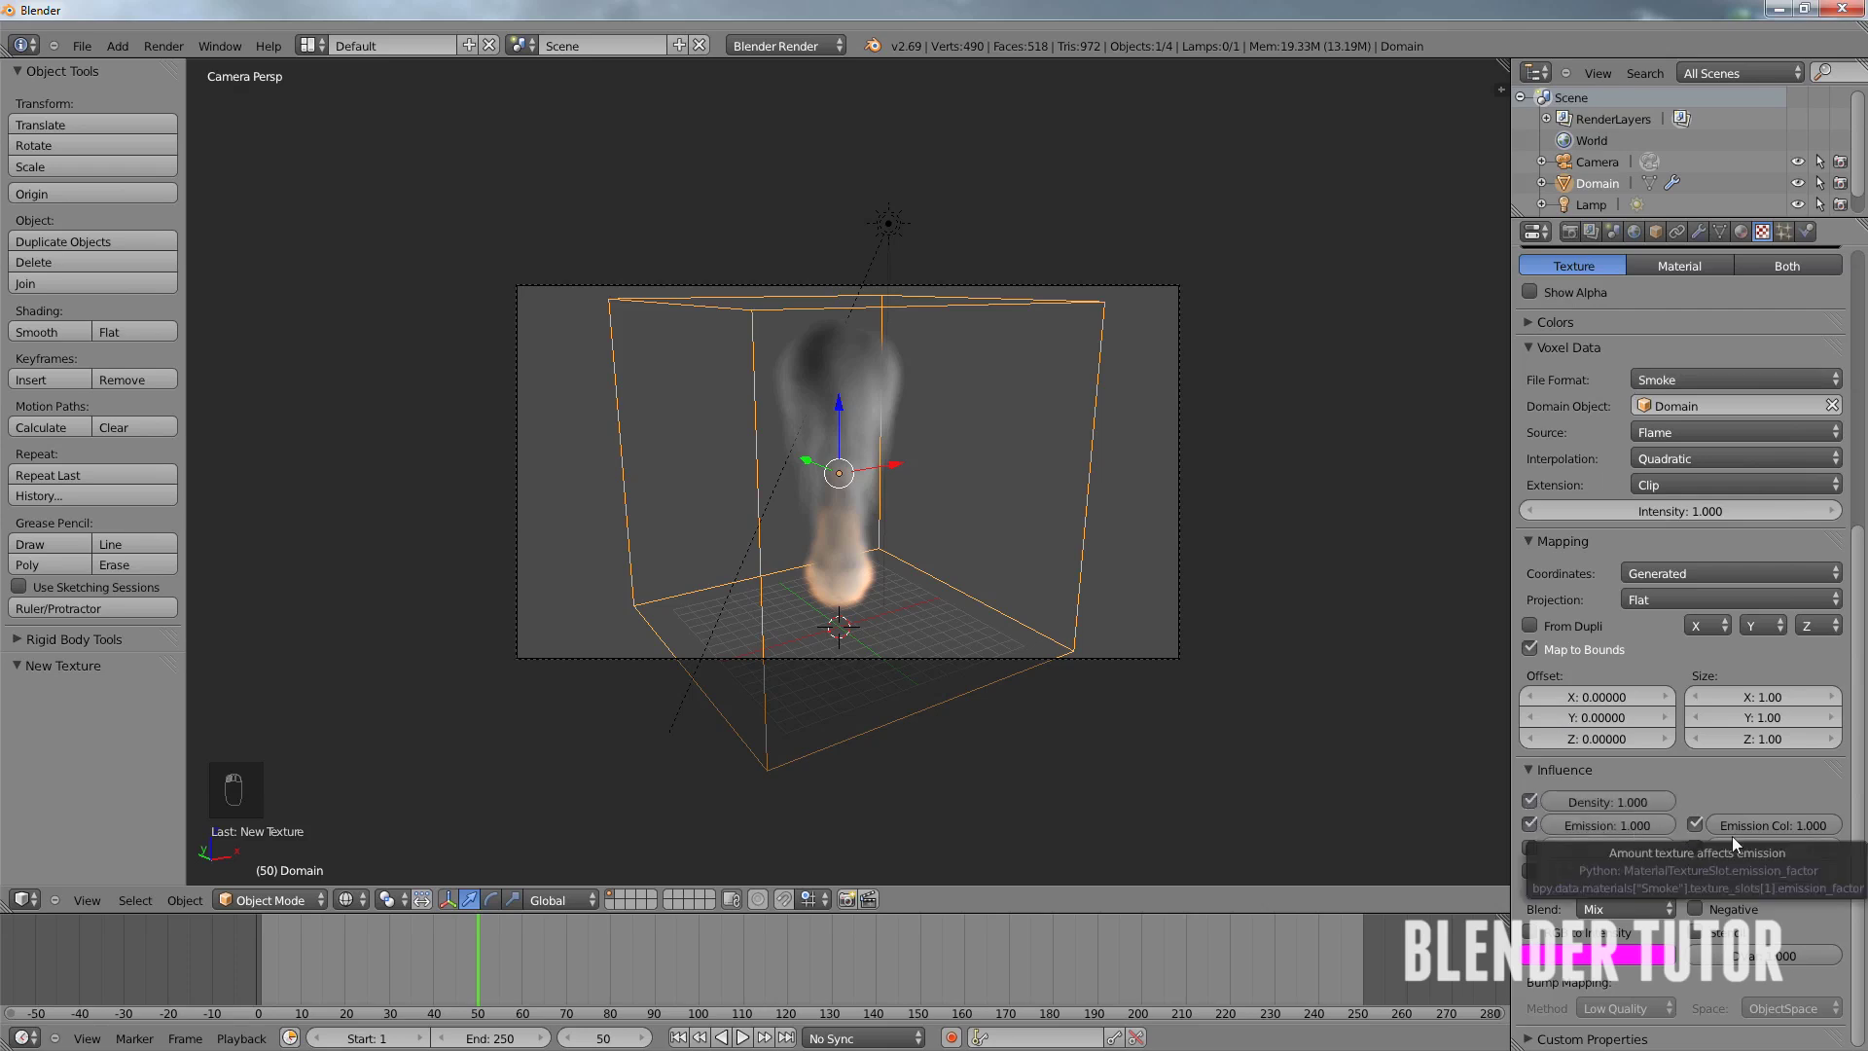
- Enable the color ramp for the Fire texture
scroll(1756, 826, "up", 8)
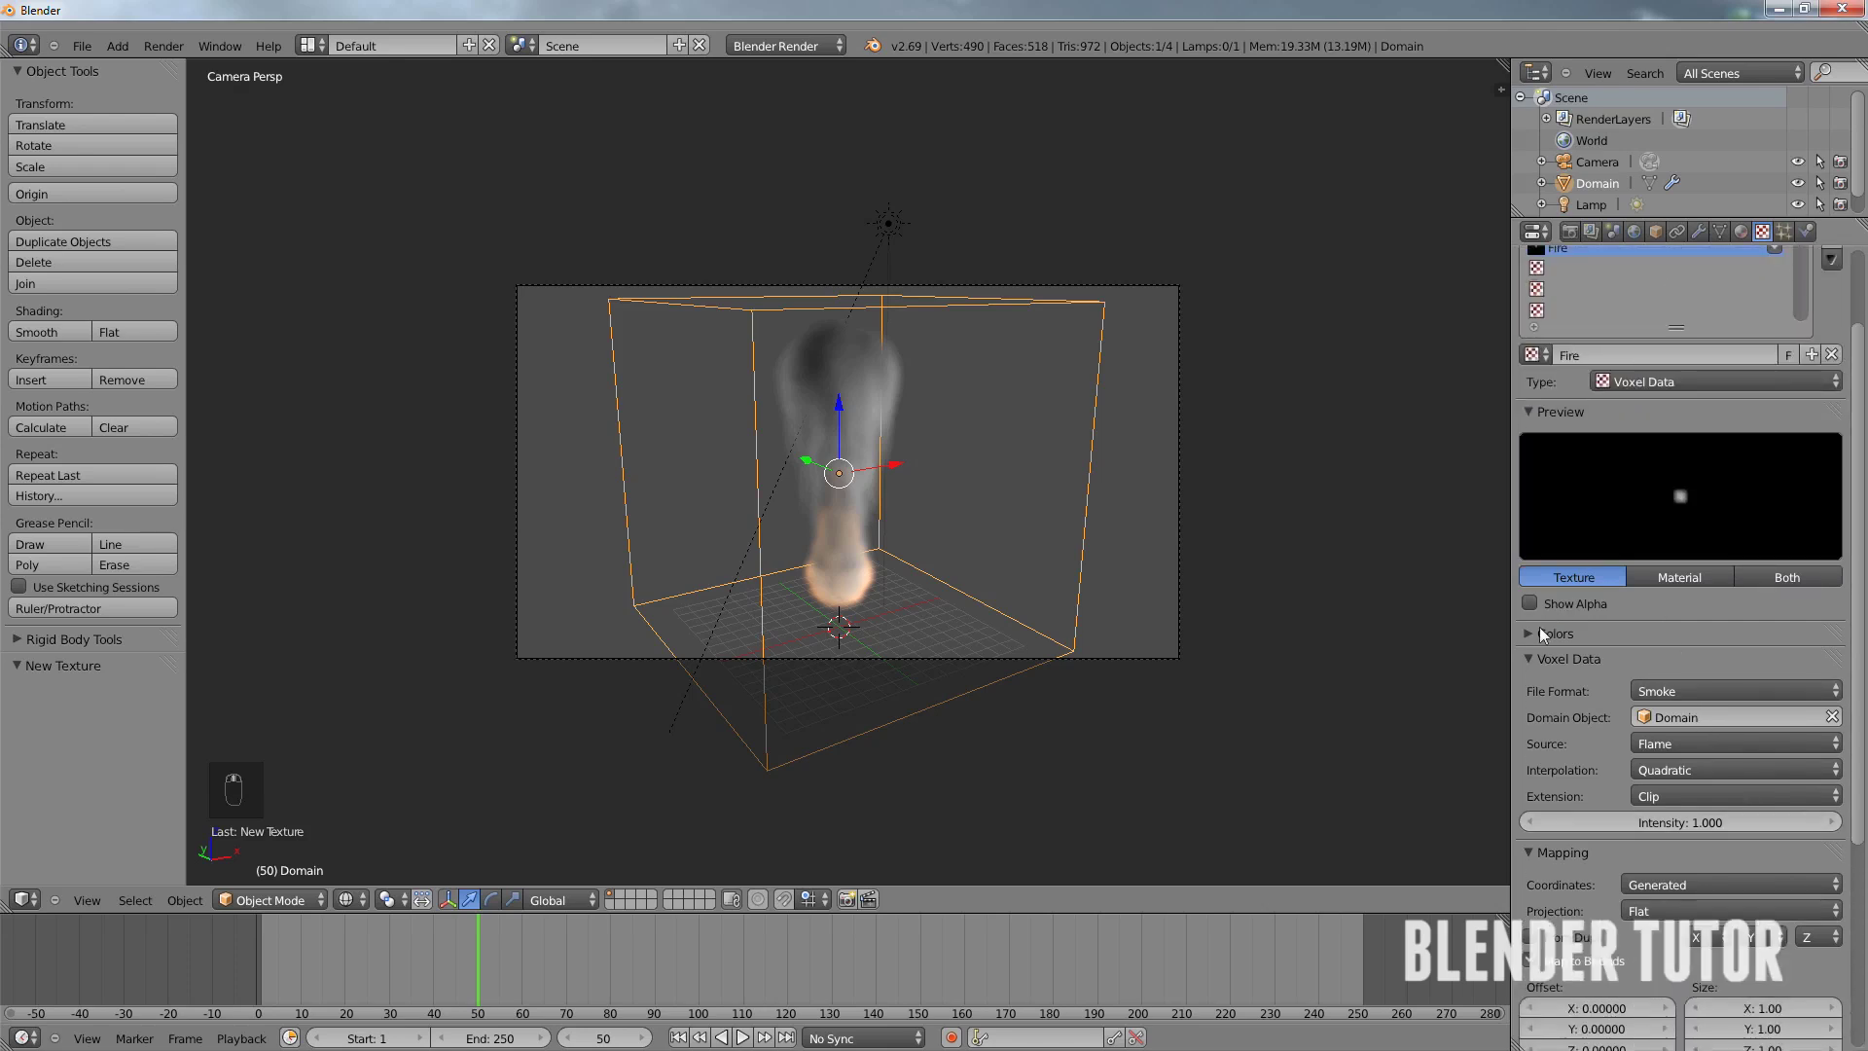
left_click(1541, 630)
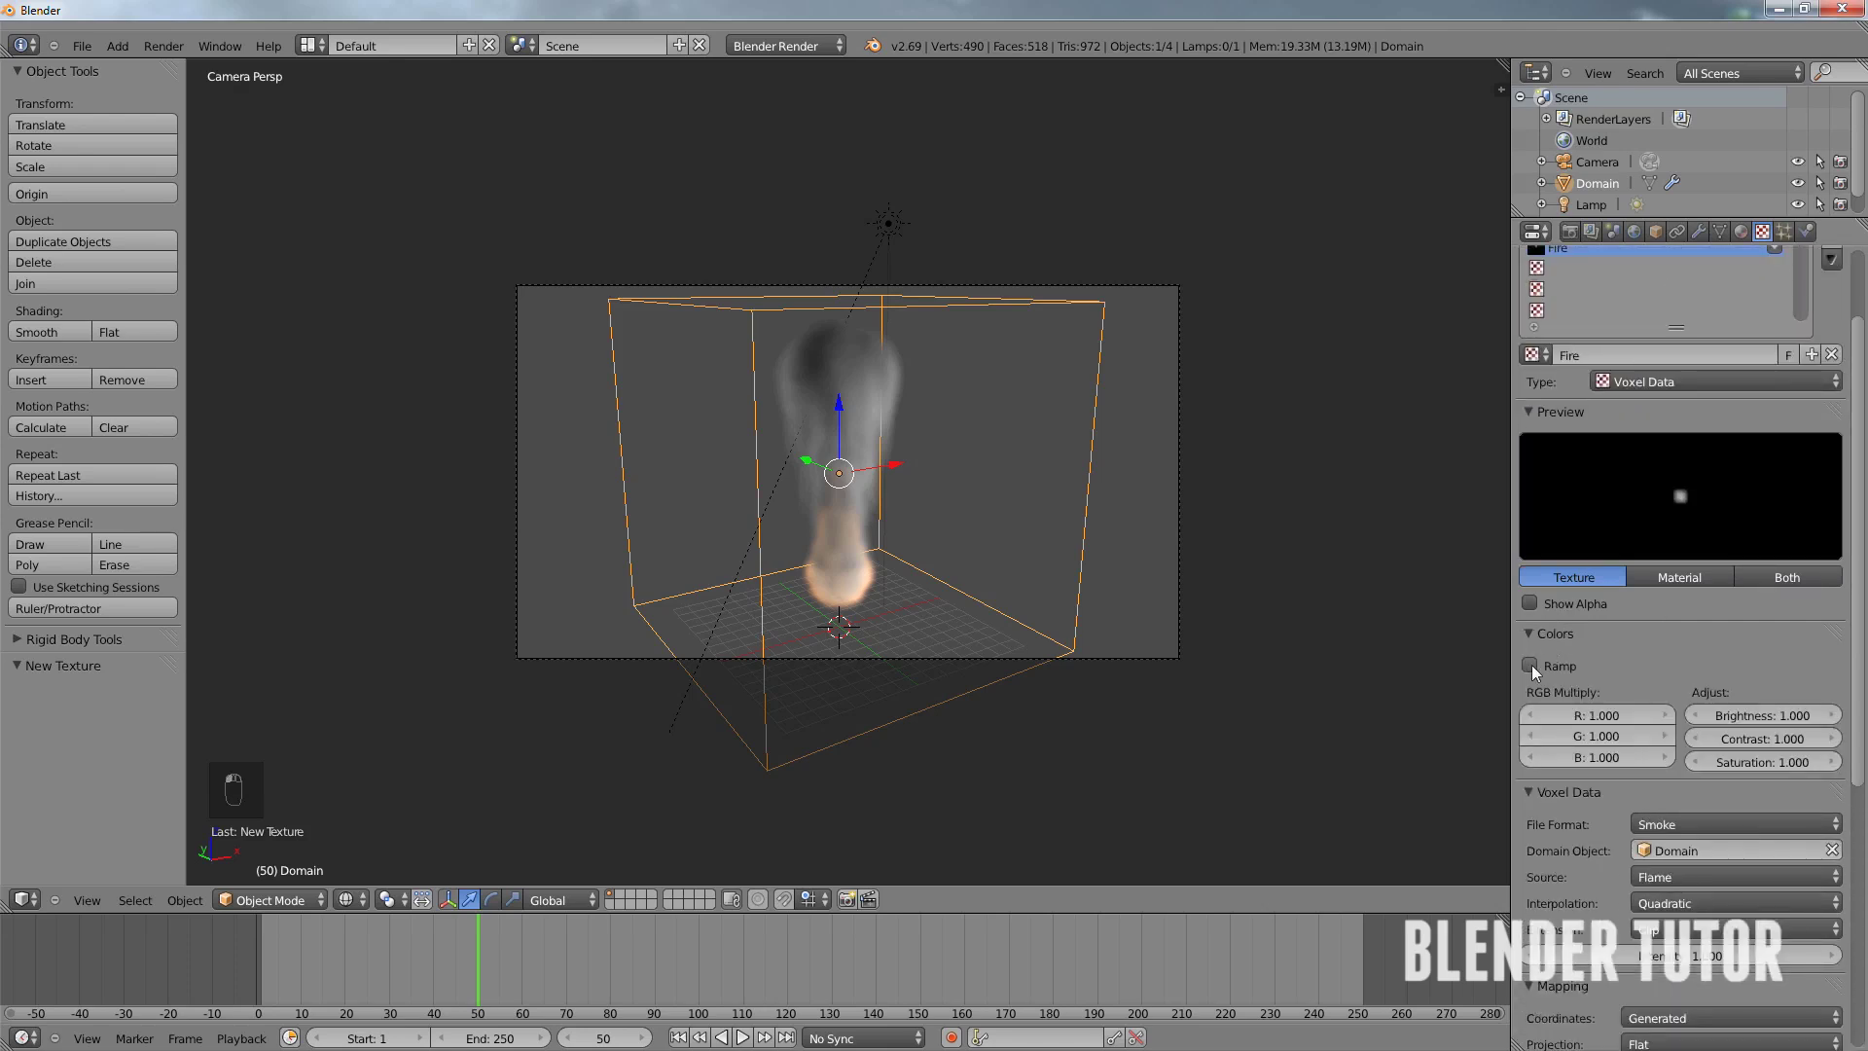
left_click(1531, 667)
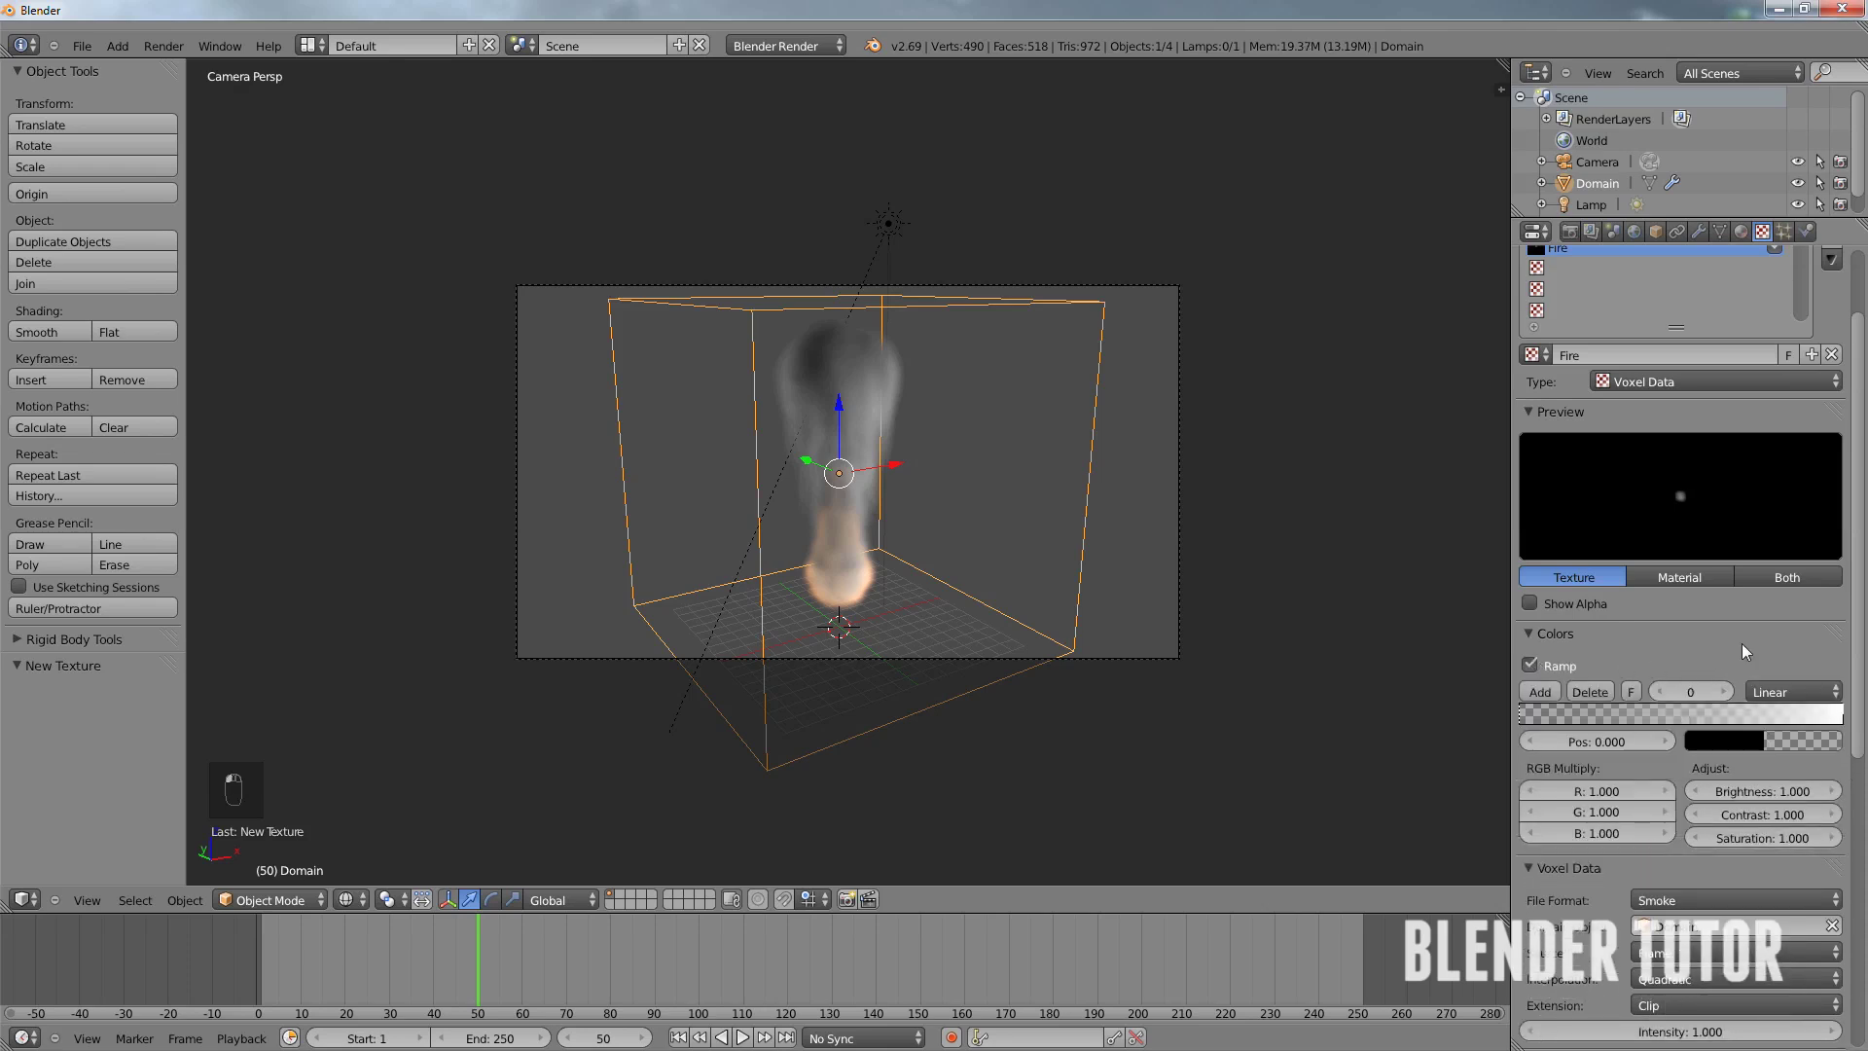
- Set the ramp's end stop at position 1.000 to black with an alpha of 0
left_click(1841, 718)
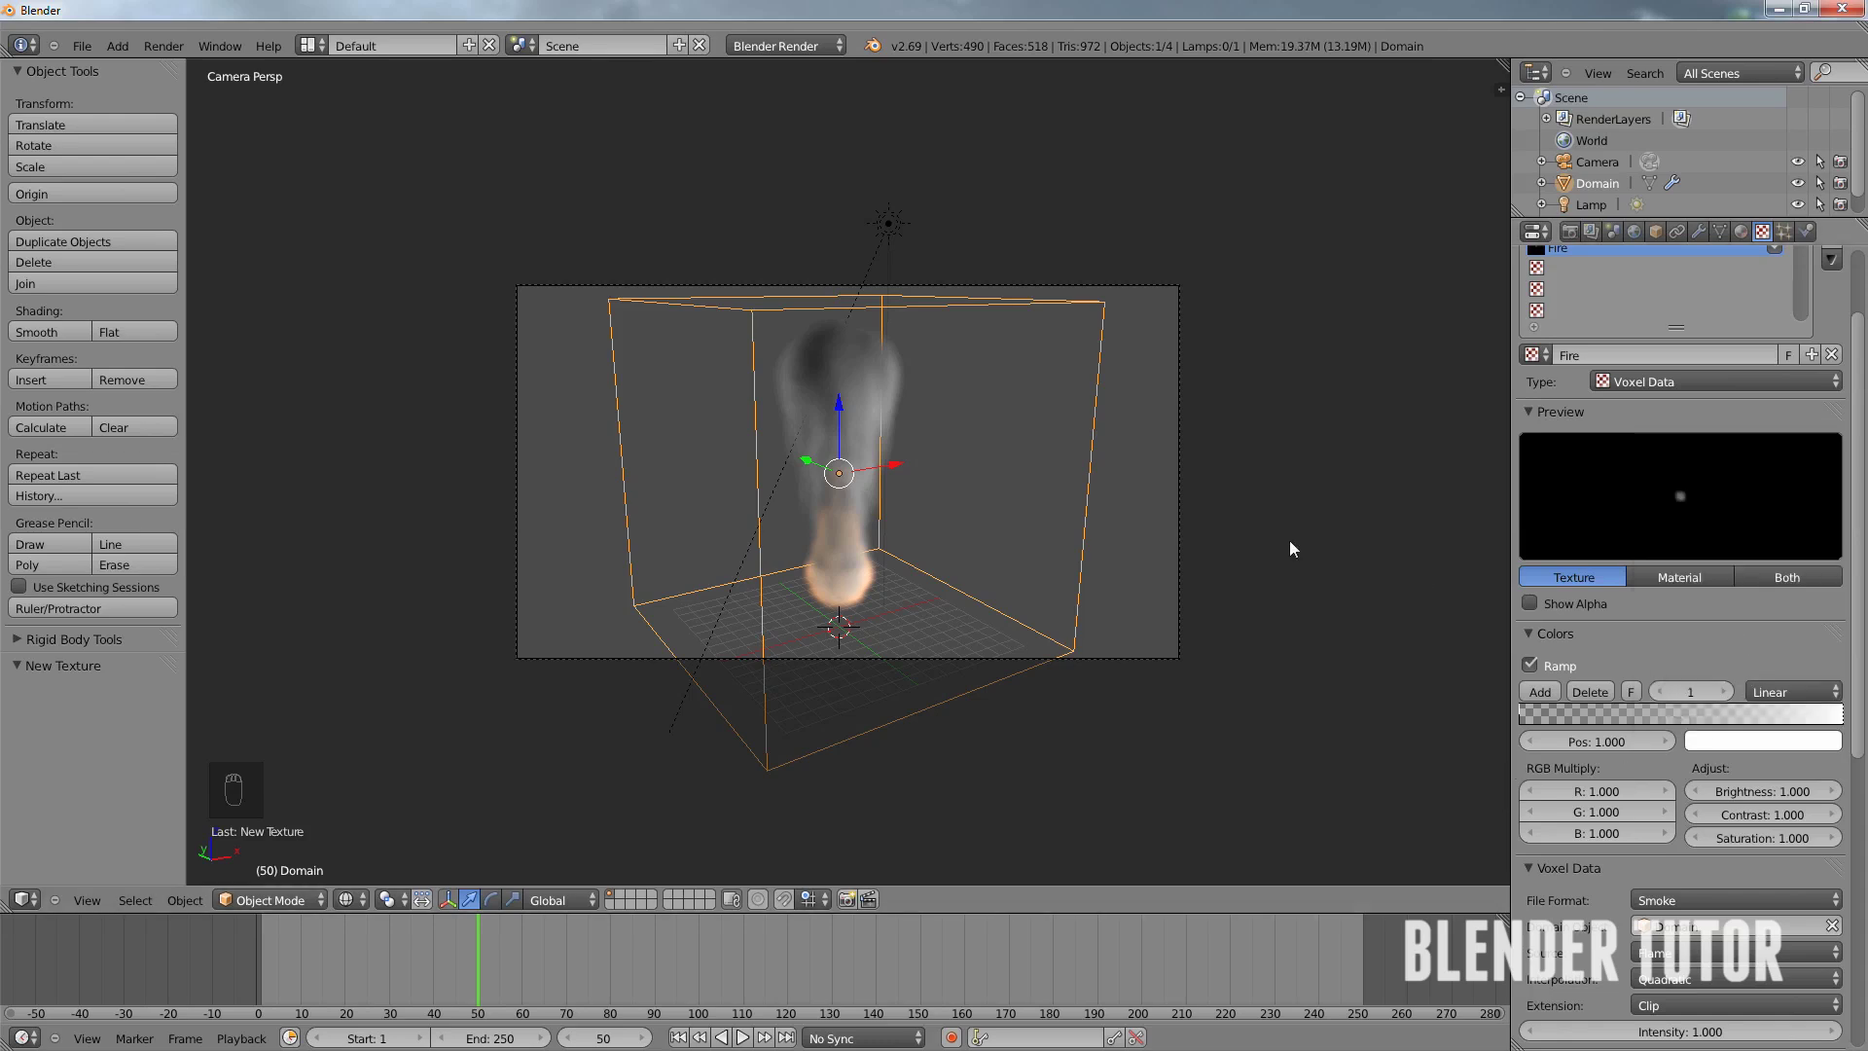
left_click(1806, 745)
left_click(1794, 743)
left_click_drag(1826, 526, 1825, 592)
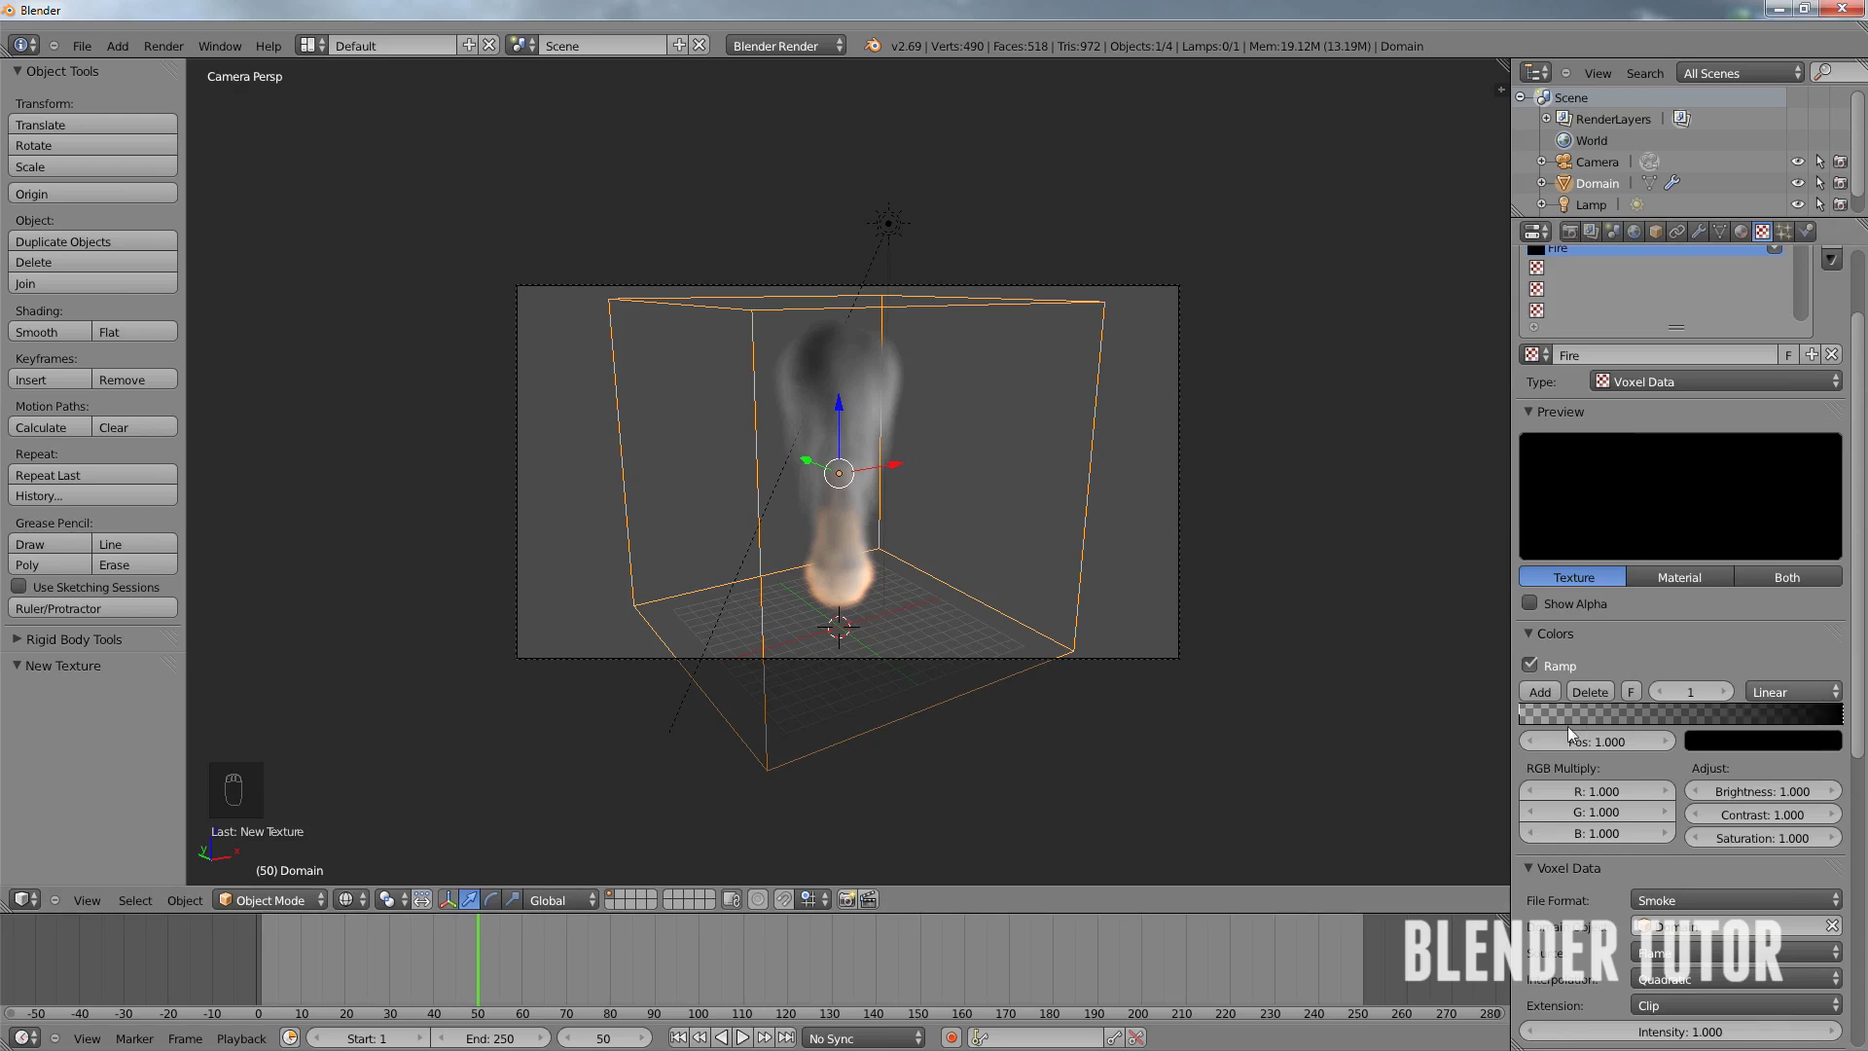
left_click(1526, 713)
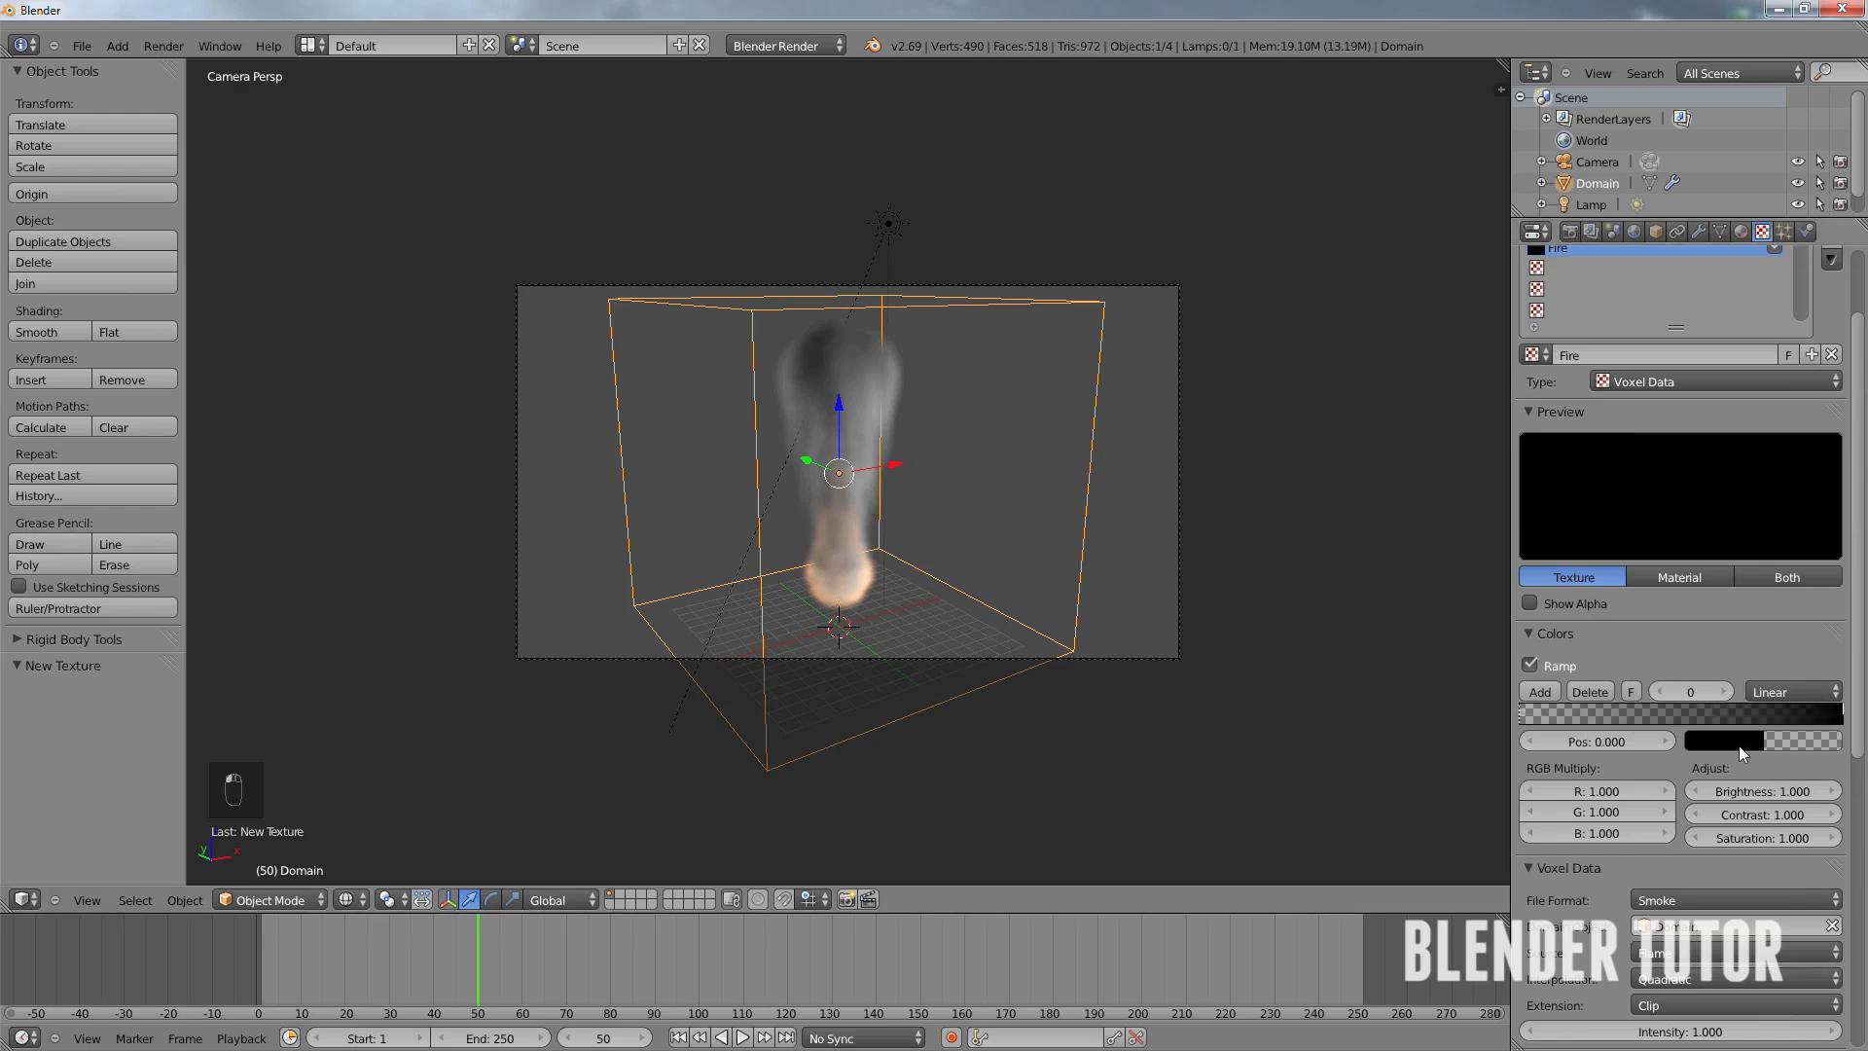
left_click(1841, 713)
left_click(1808, 741)
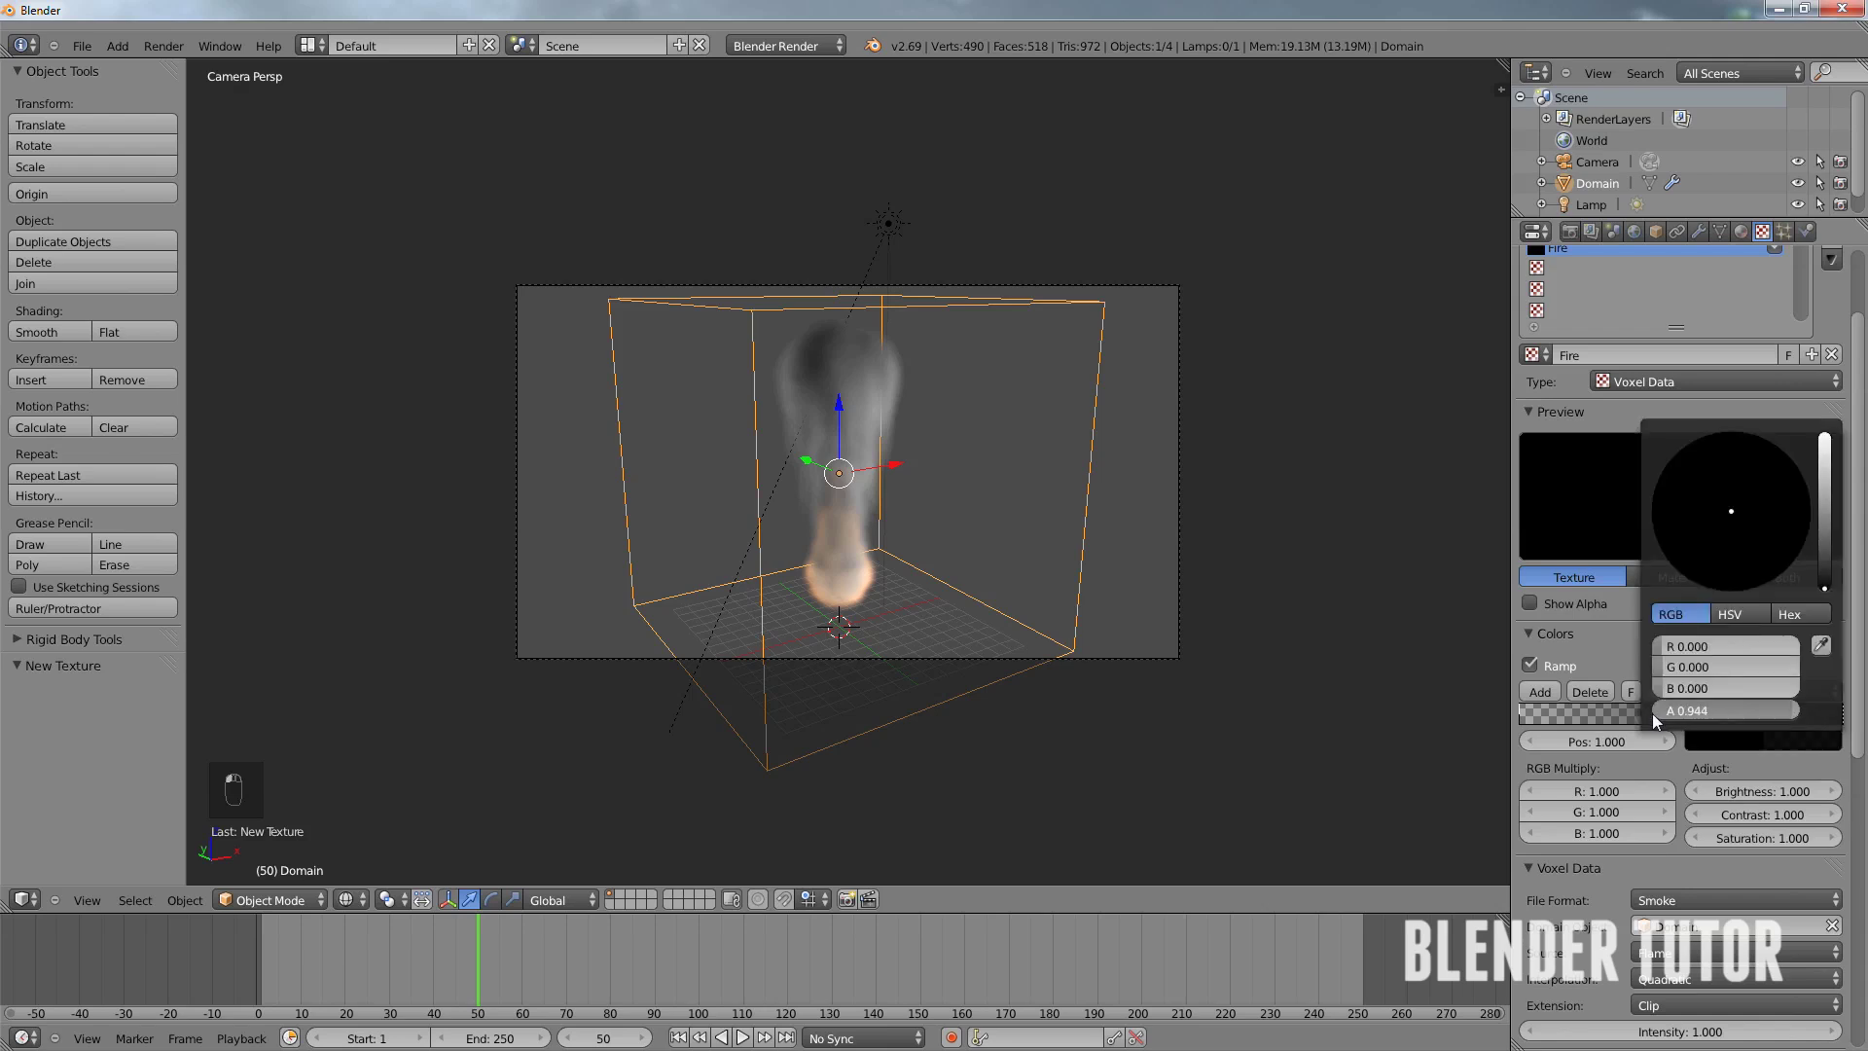
left_click_drag(1691, 714, 1497, 707)
- Add a stop to the Fire texture's color ramp and color it pale yellow (R 0.712, G 0.684, B 0.509)
left_click(1547, 691)
left_click(1780, 737)
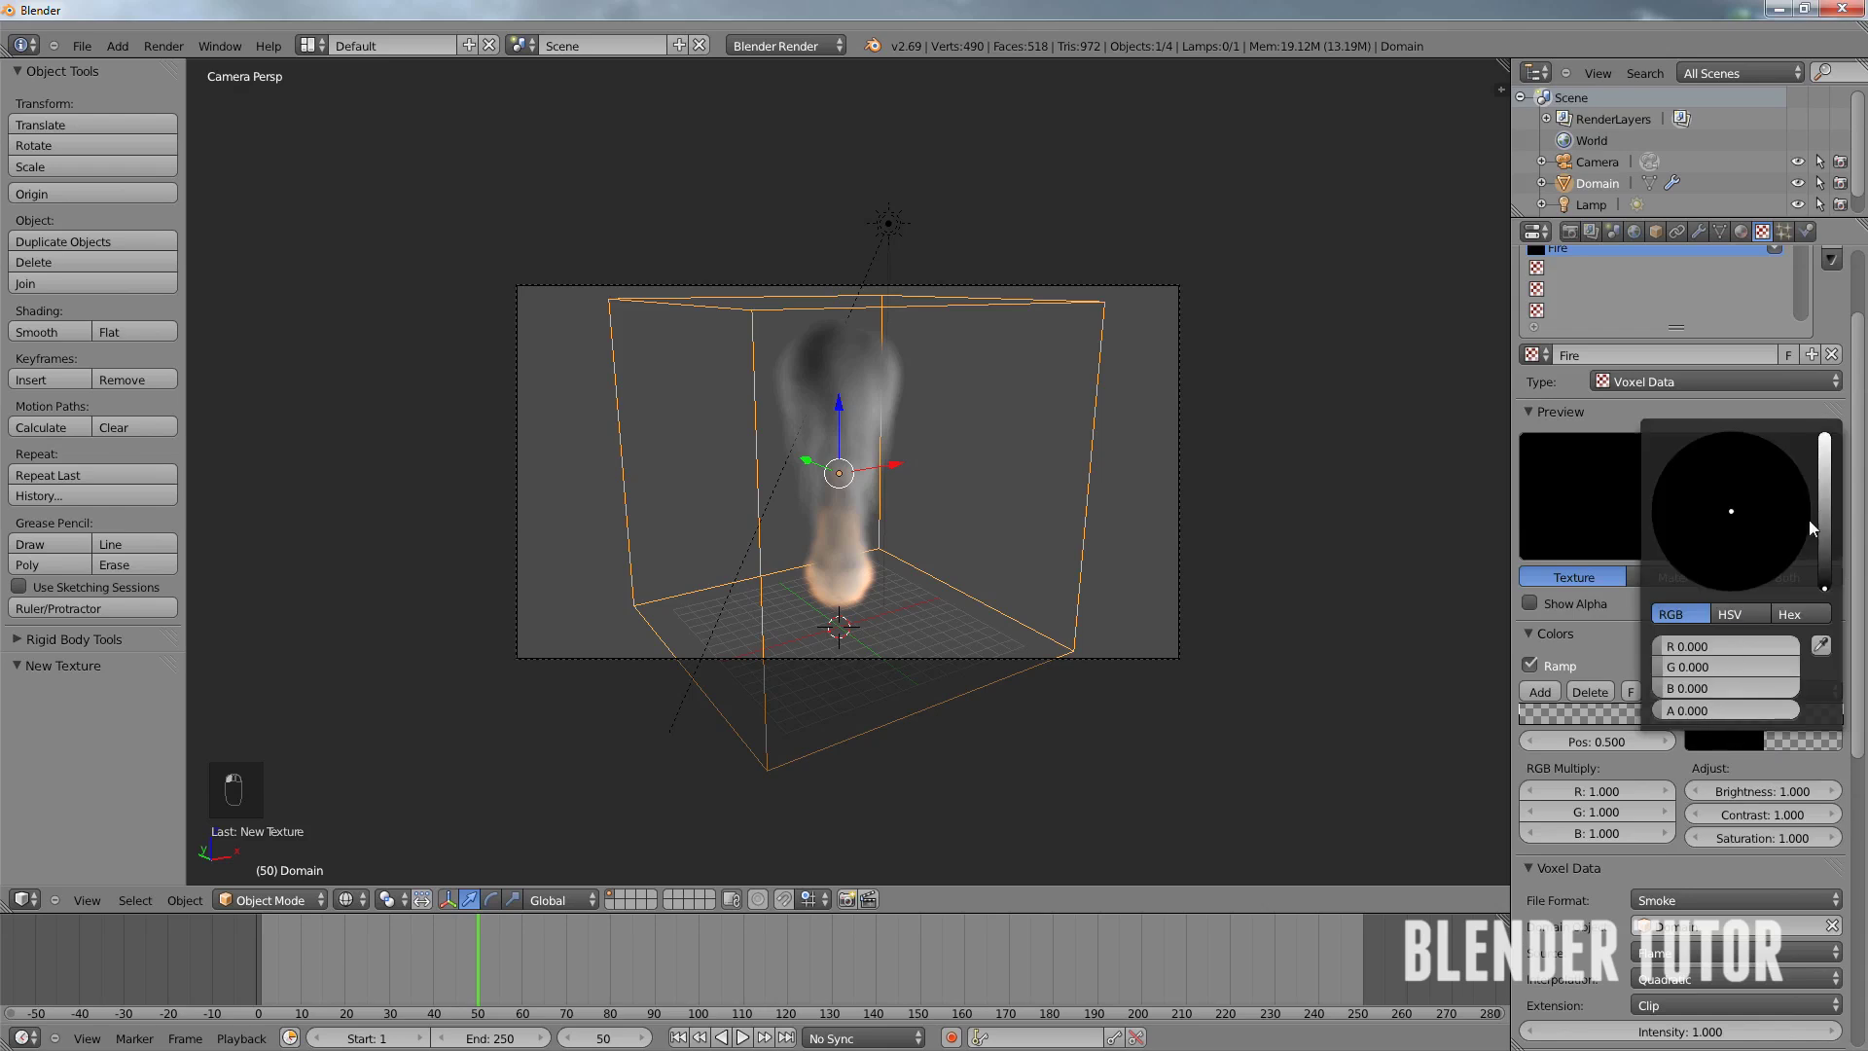
left_click_drag(1825, 506, 1835, 454)
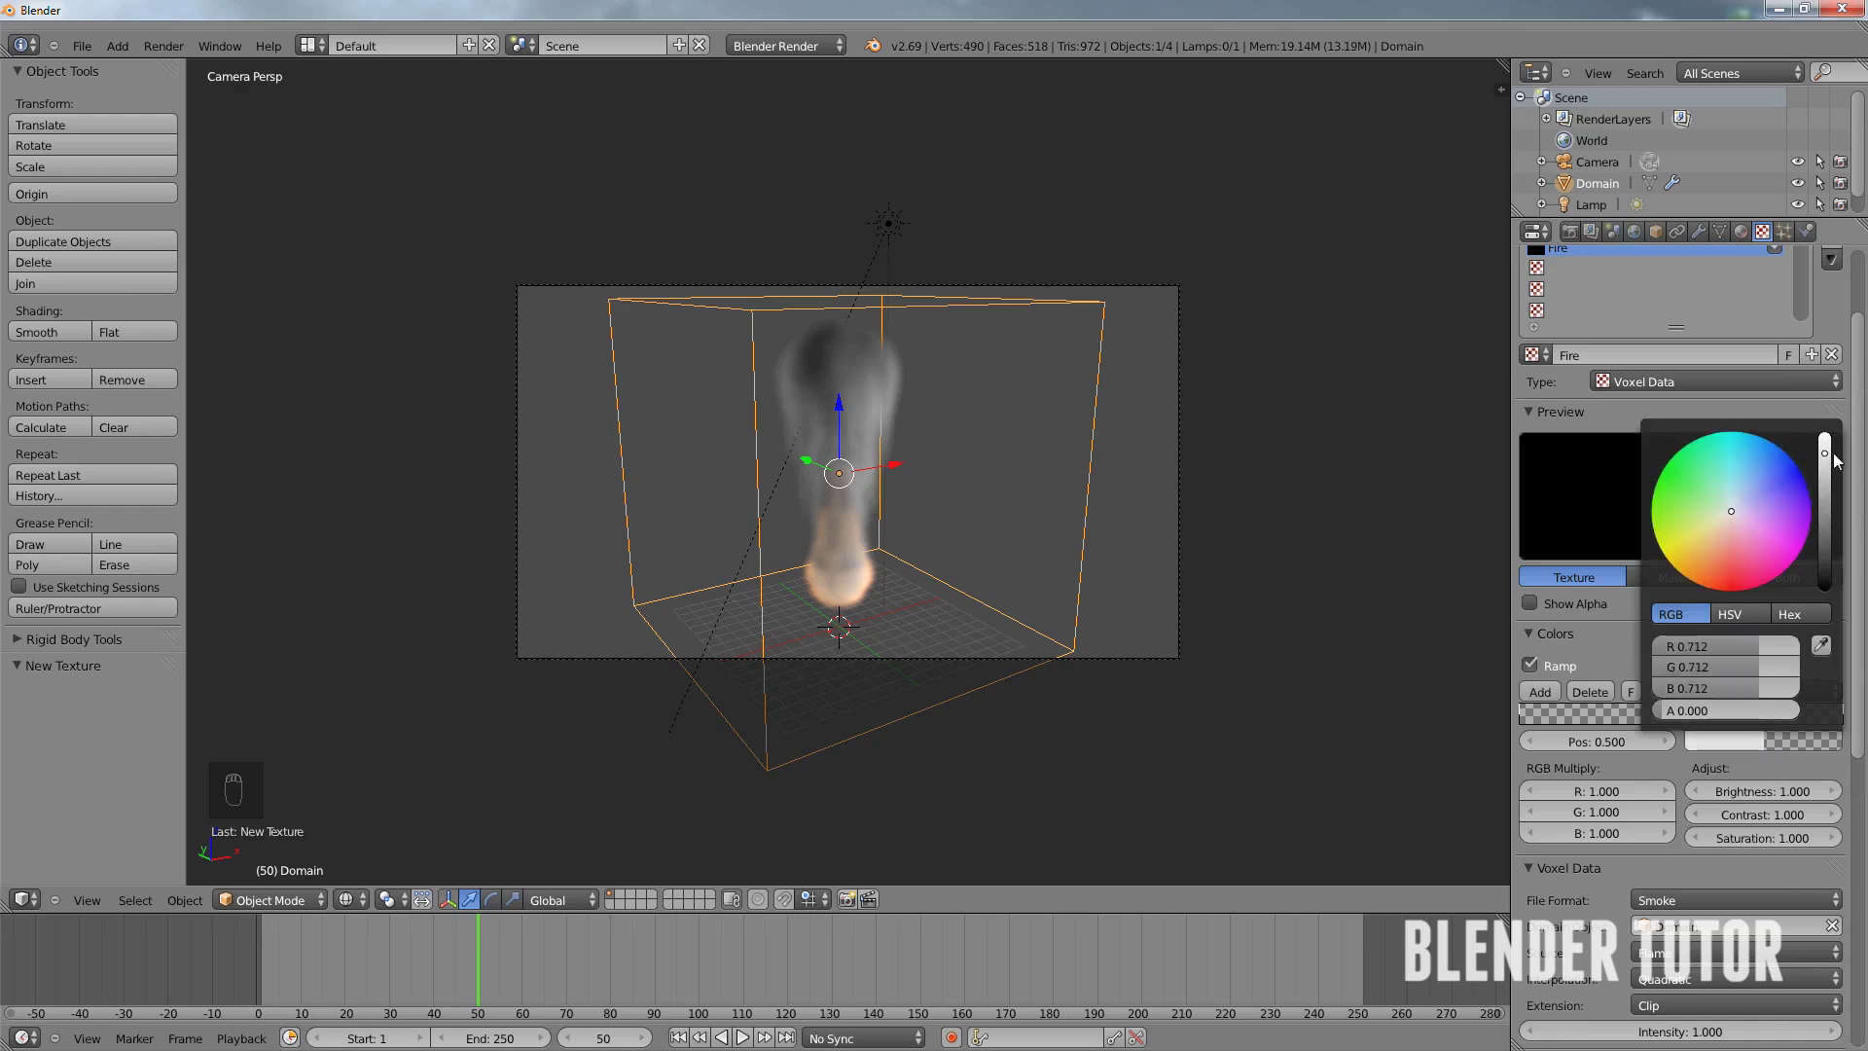
left_click_drag(1730, 518, 1715, 527)
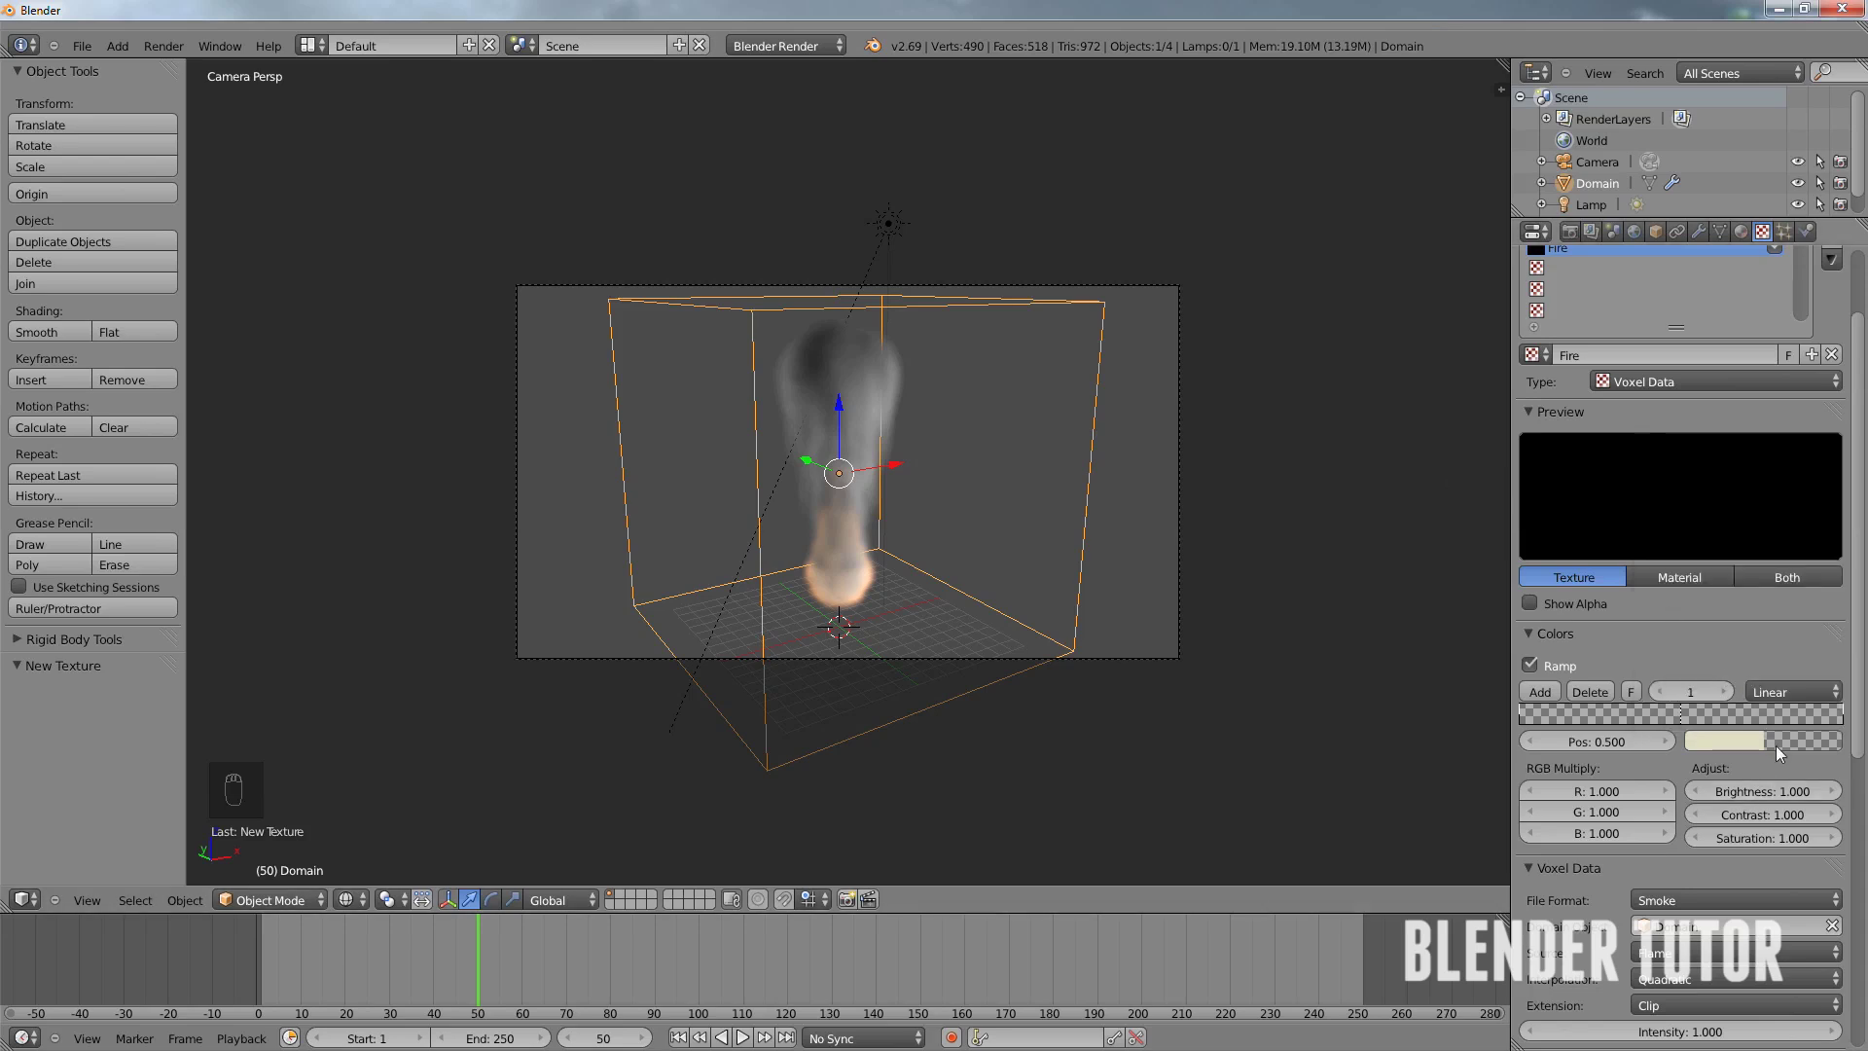
- Set the pale yellow stop's alpha to 0.3 and move it to position 0.923
left_click(1805, 739)
left_click(1718, 708)
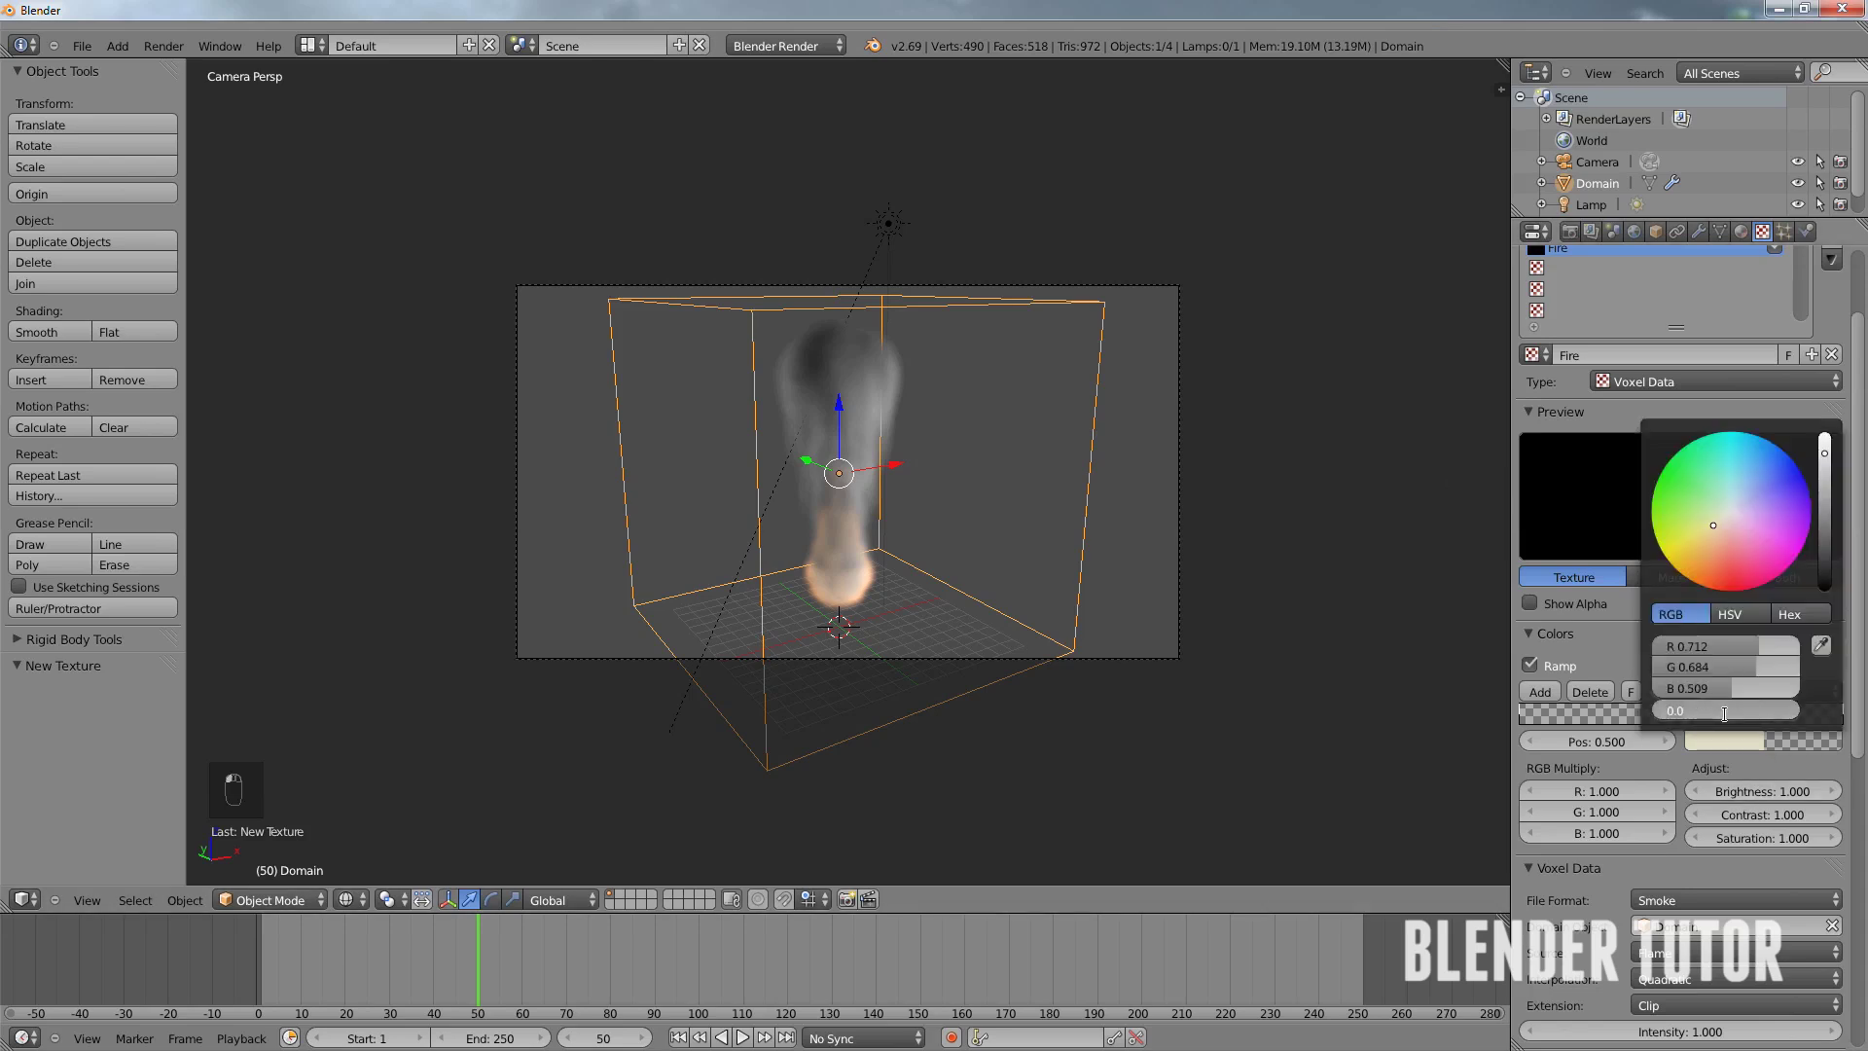
type(".3")
key("Return")
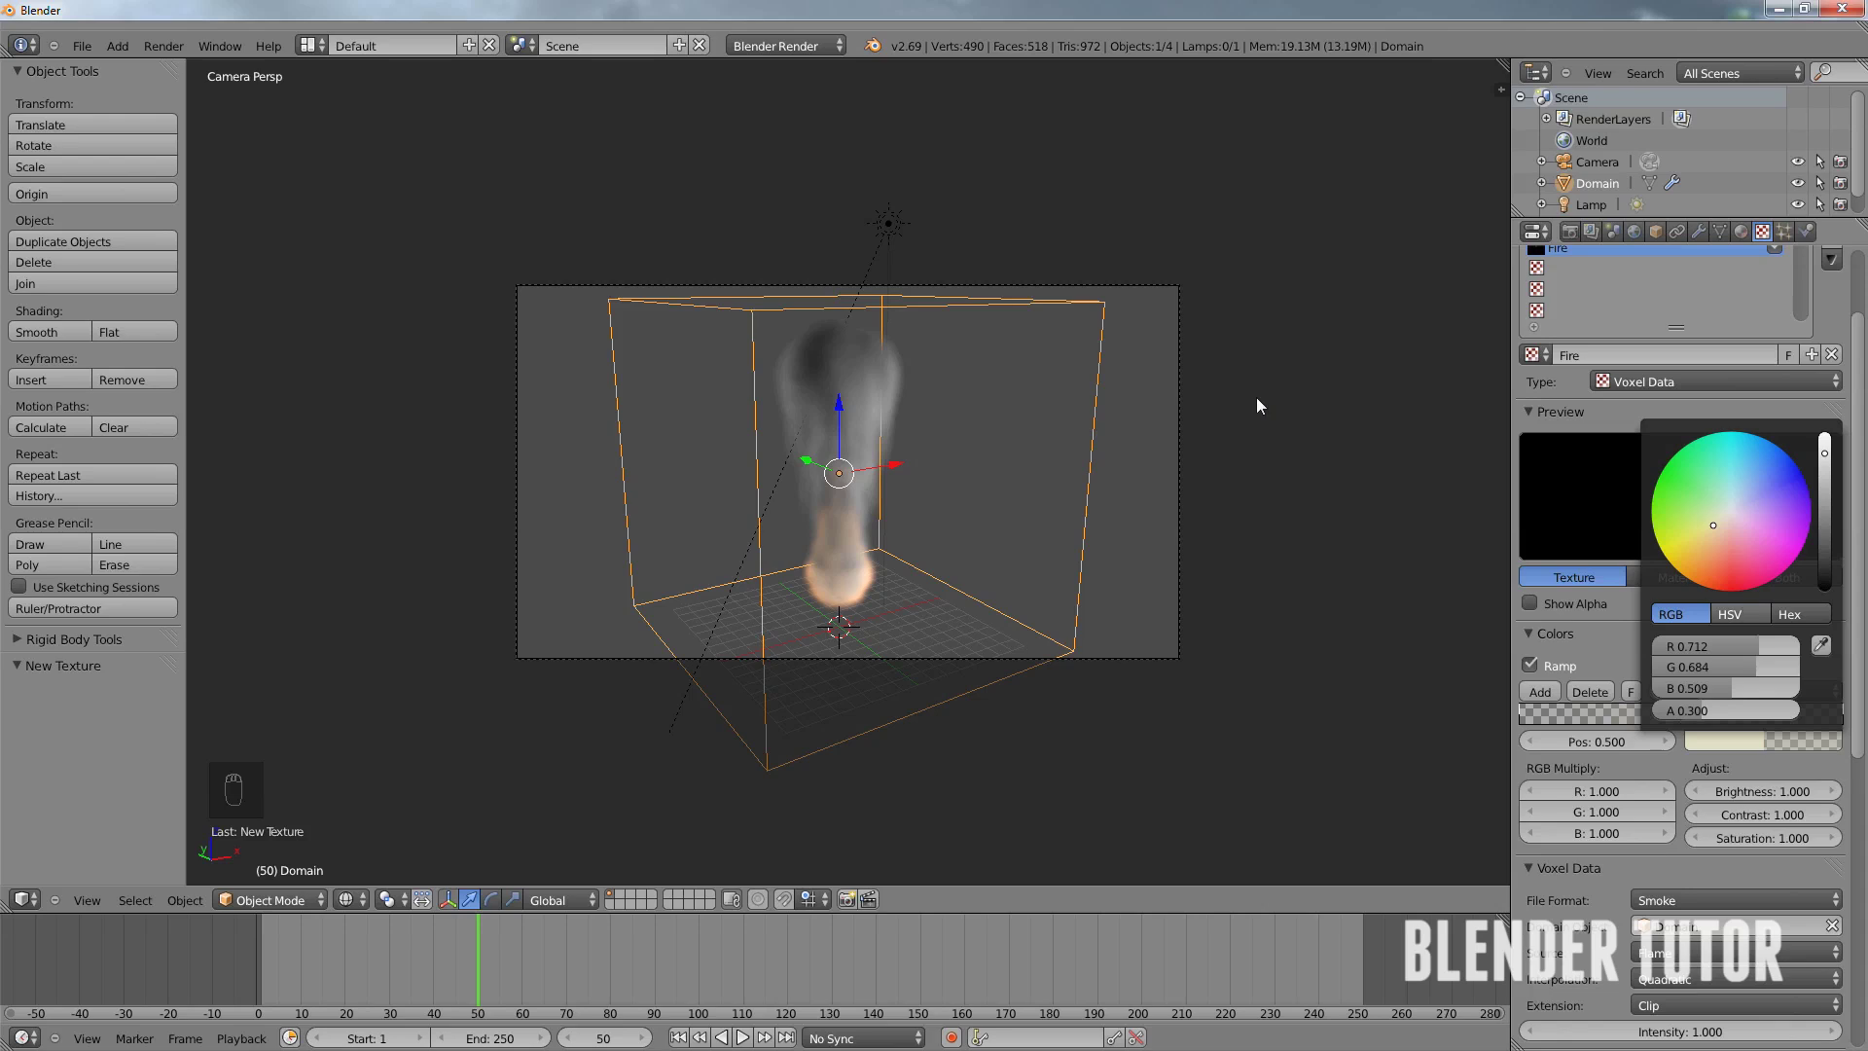
left_click_drag(1675, 720, 1817, 717)
- Add another ramp stop at position 0.462 and color it golden orange (R 0.497, G 0.297, B 0.076)
left_click(1541, 692)
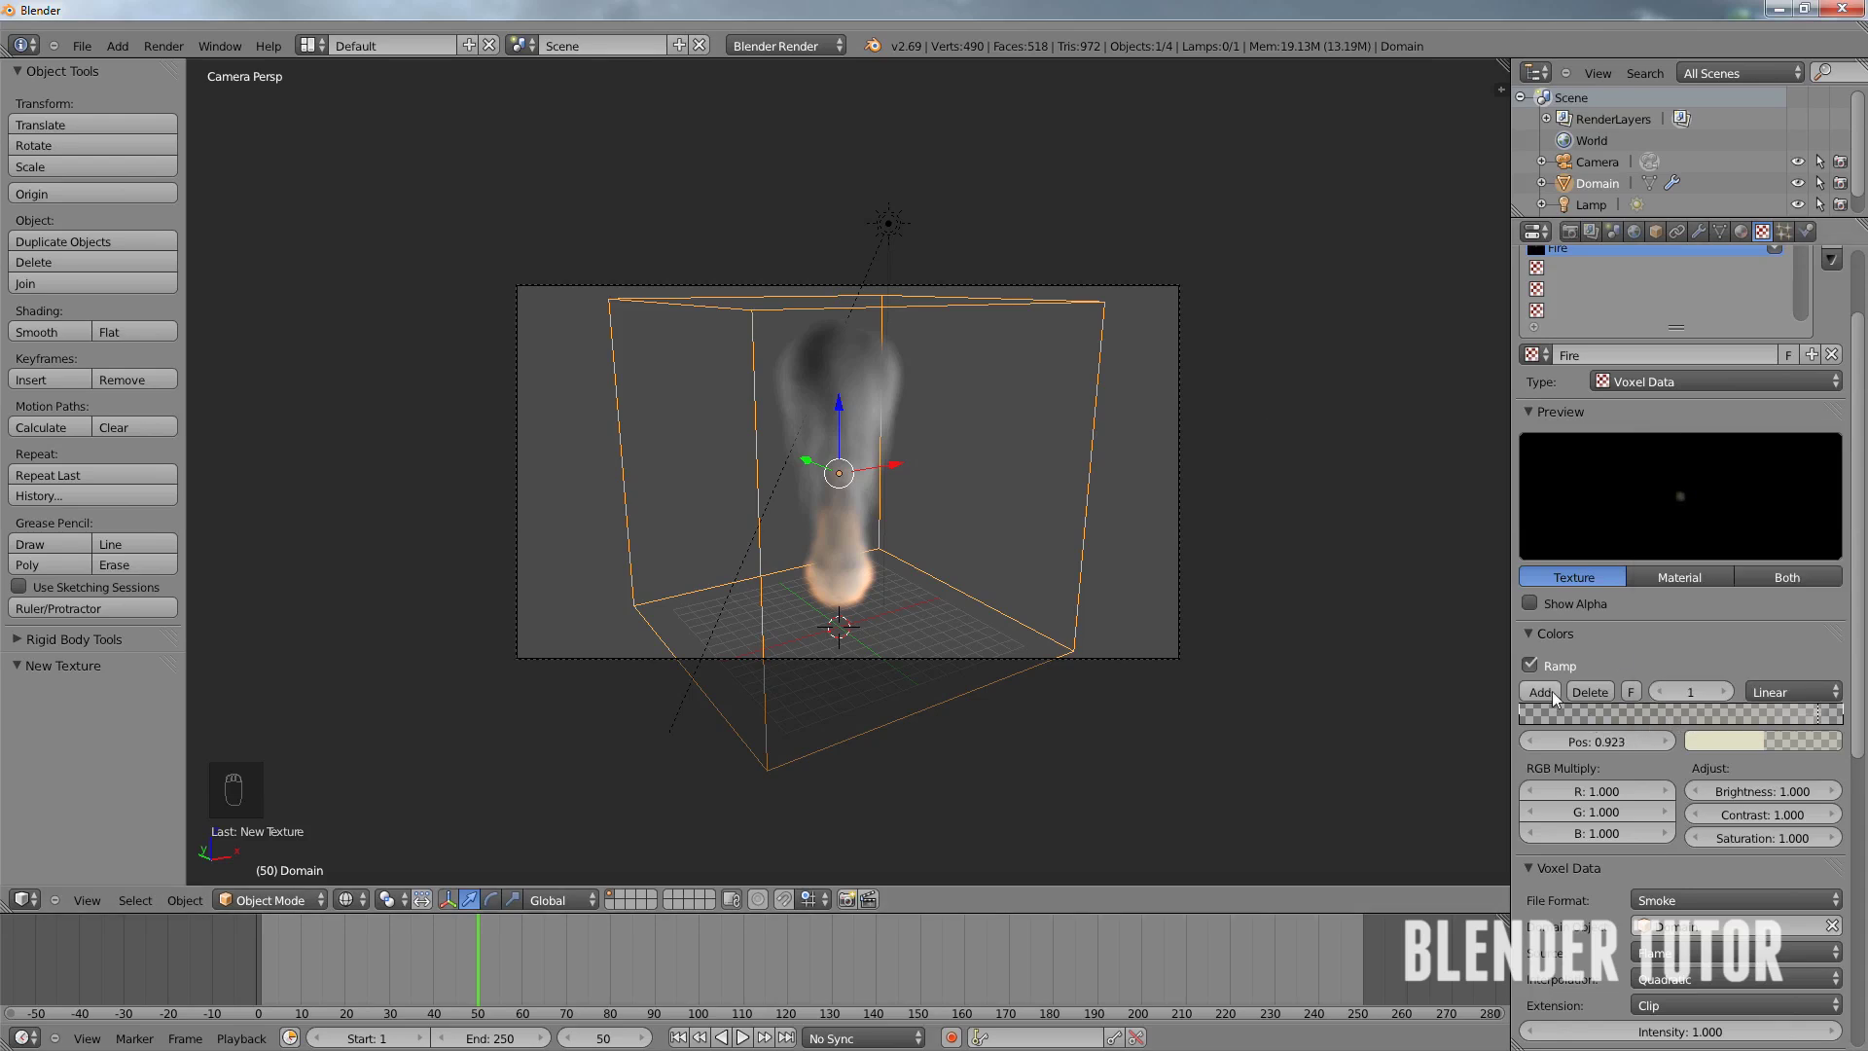
left_click(1765, 739)
left_click_drag(1712, 530, 1701, 558)
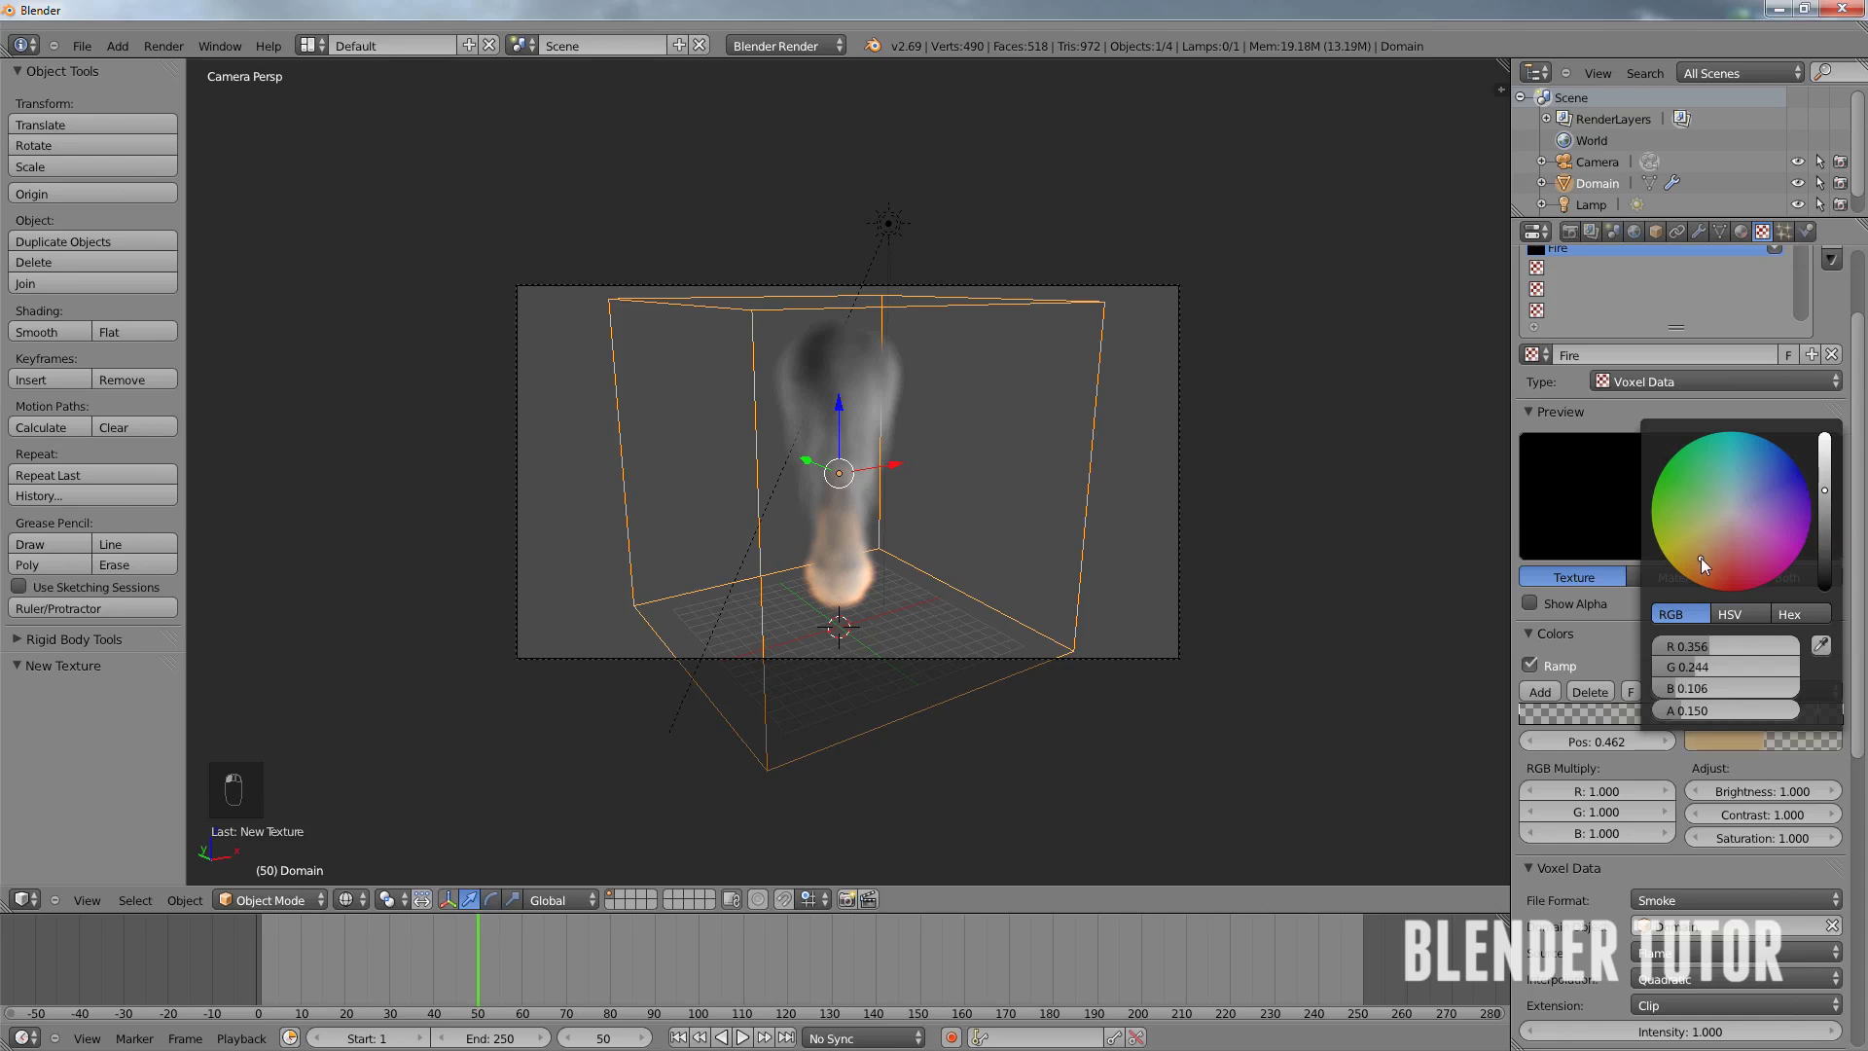
left_click_drag(1824, 468, 1824, 474)
left_click_drag(1703, 556, 1696, 569)
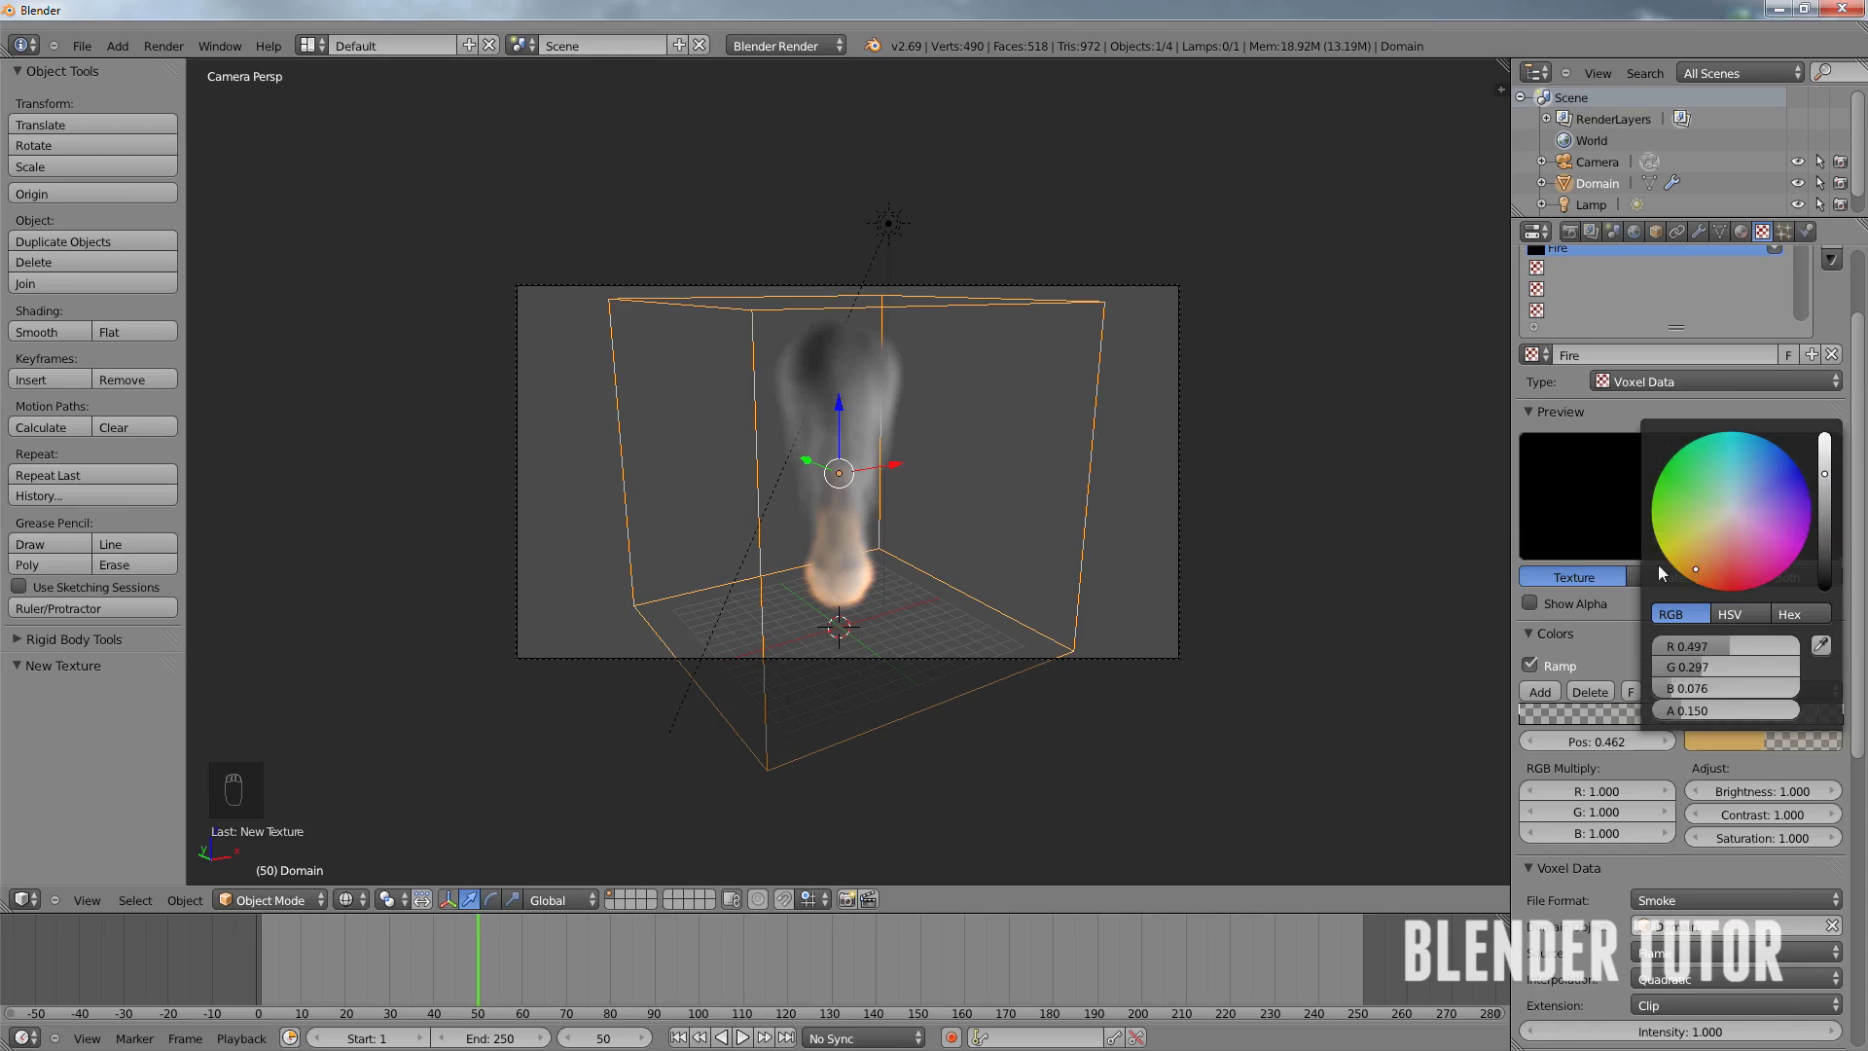
- Increase the golden stop's alpha, shift it slightly past the ramp's middle, and add another stop at position 0.274
left_click(1743, 715)
type(".2")
key("Return")
left_click_drag(1672, 714, 1607, 714)
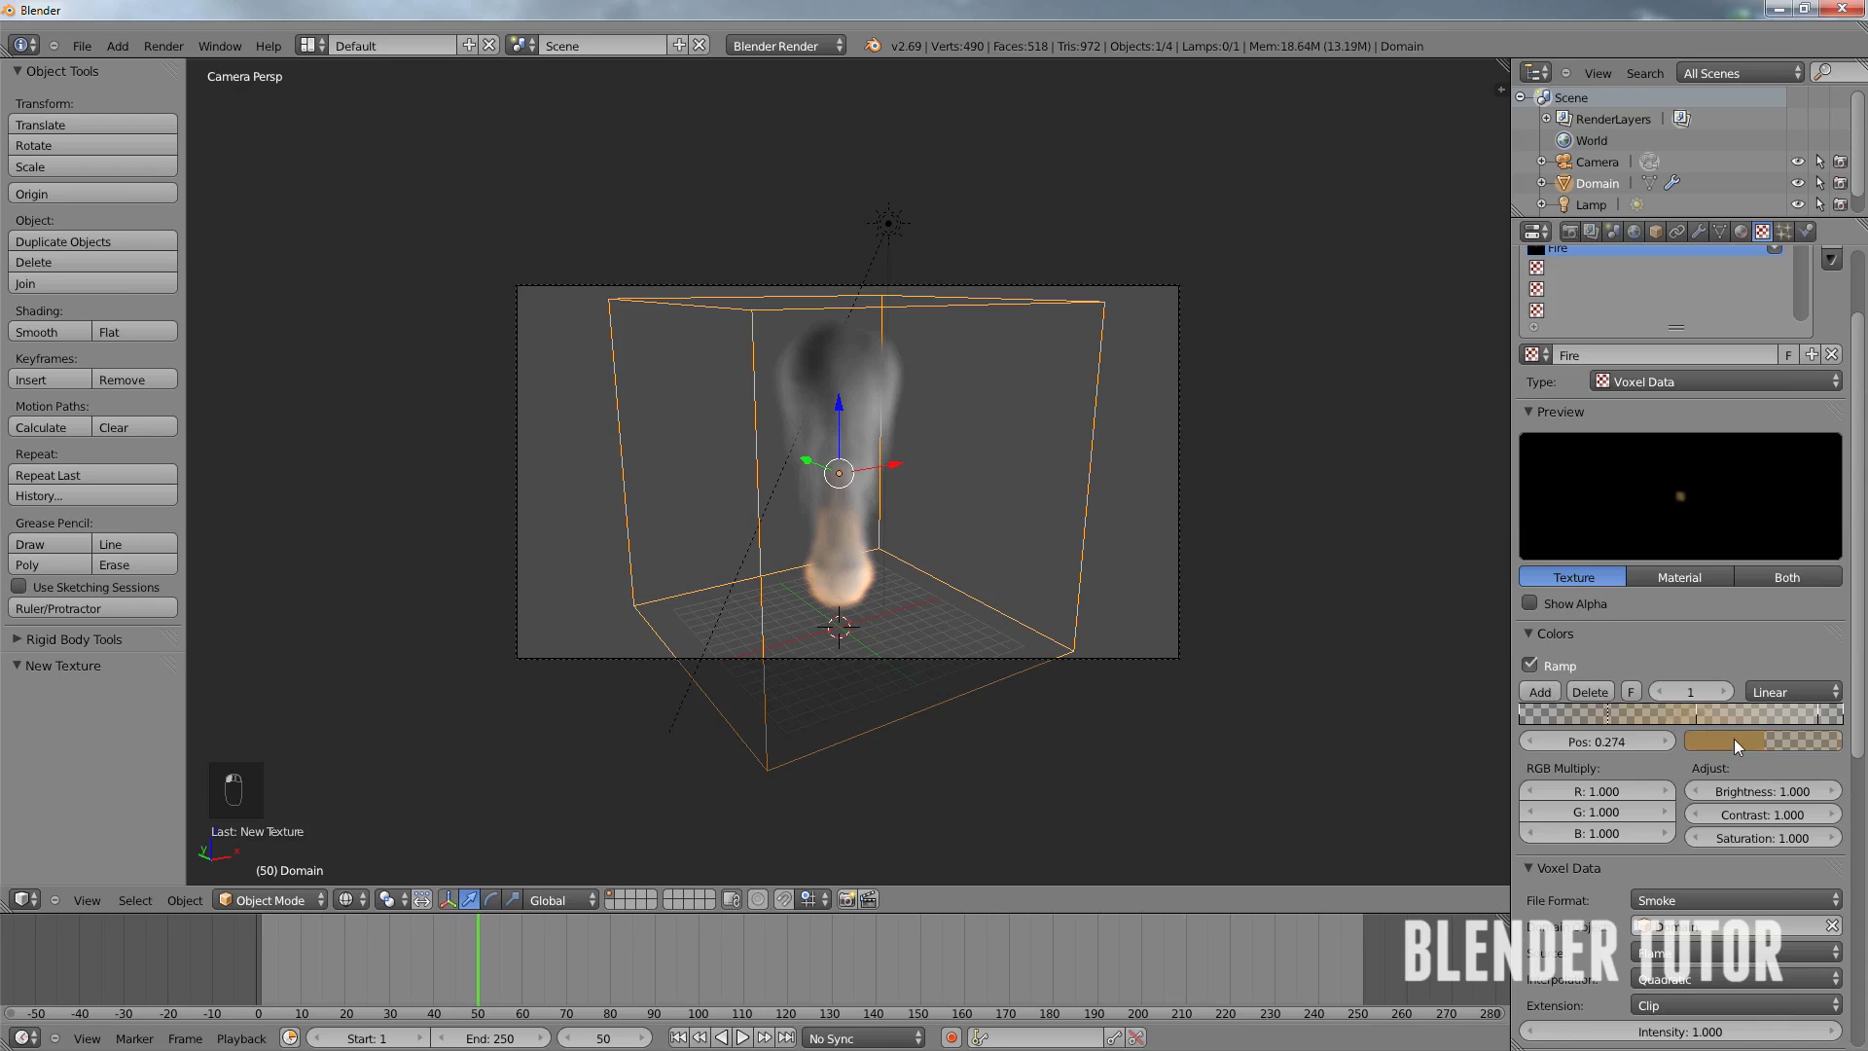
- Color the ramp stop at position 0.274 deep orange (R 0.378, G 0.103, B 0.000)
left_click(1734, 739)
left_click_drag(1689, 563, 1703, 605)
left_click_drag(1823, 481, 1826, 489)
- Set the deep orange stop's alpha to 0.6, then move it to position 0.193 and the golden stop to 0.531
left_click(1777, 739)
left_click(1703, 711)
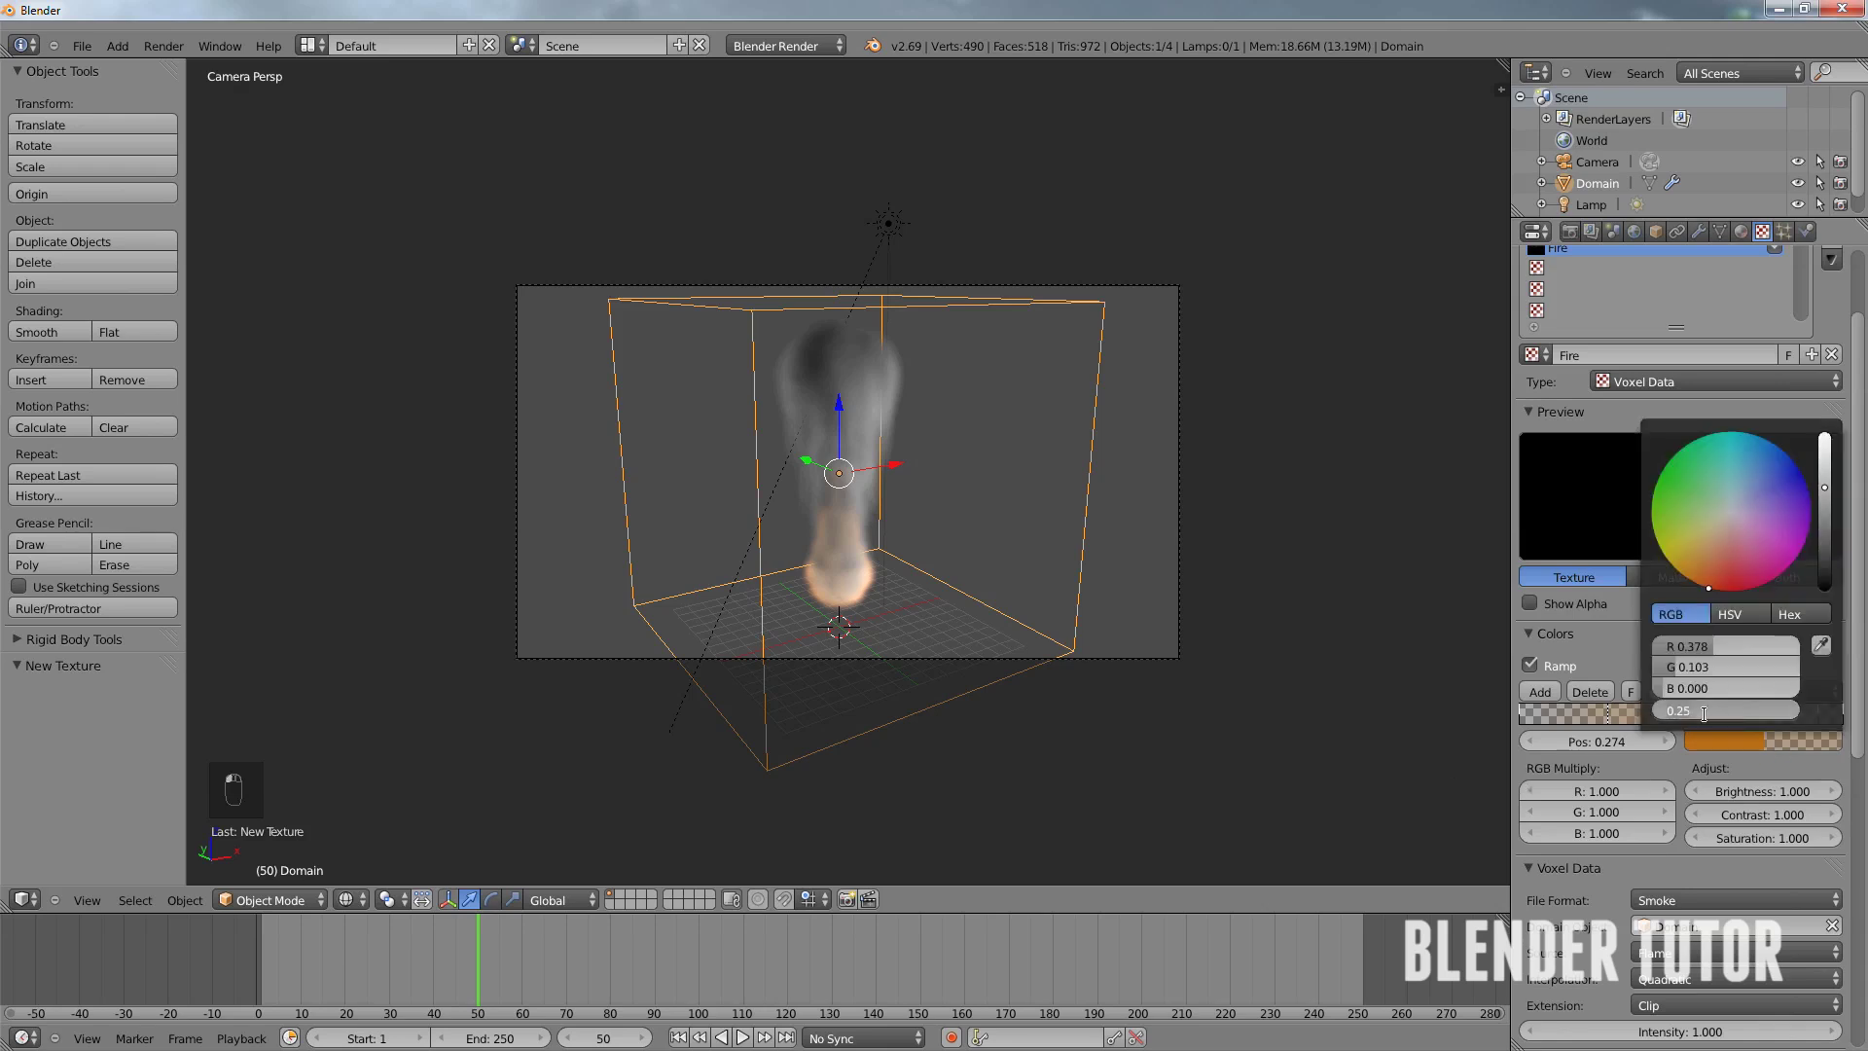
type(".6")
key("Return")
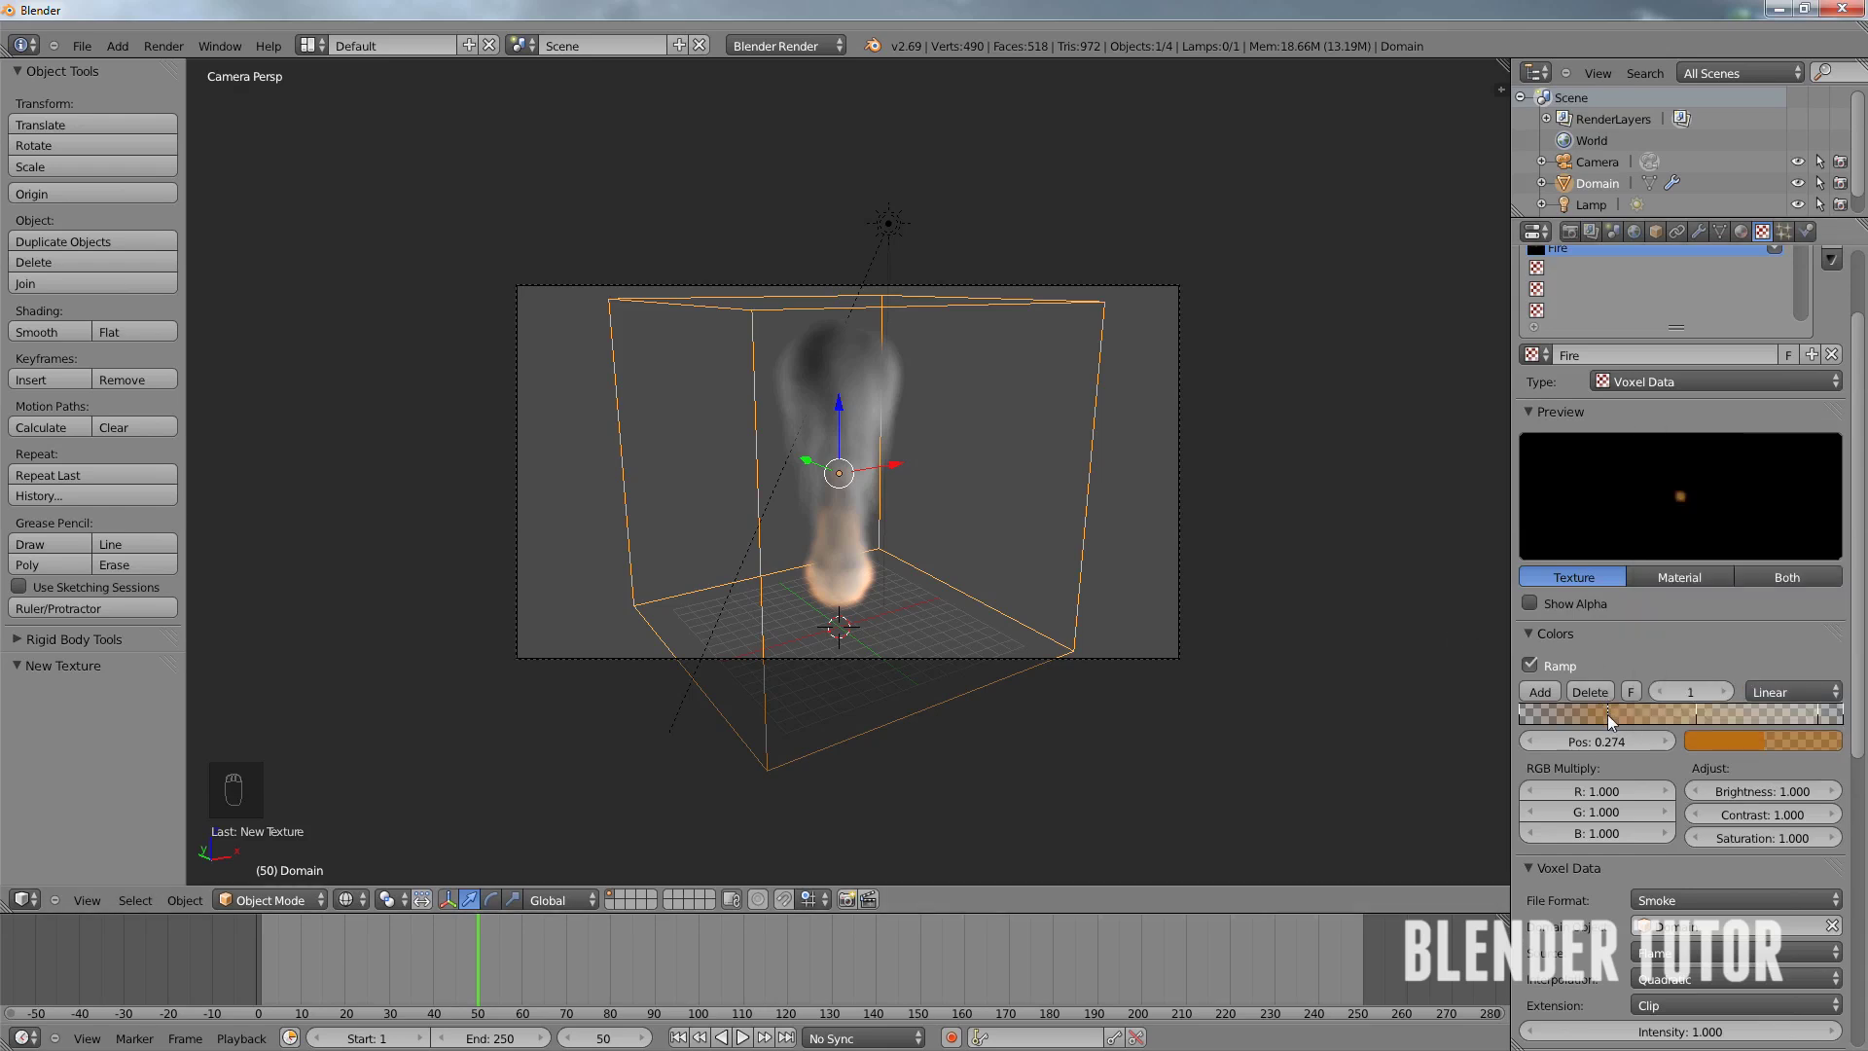
left_click_drag(1578, 723, 1577, 723)
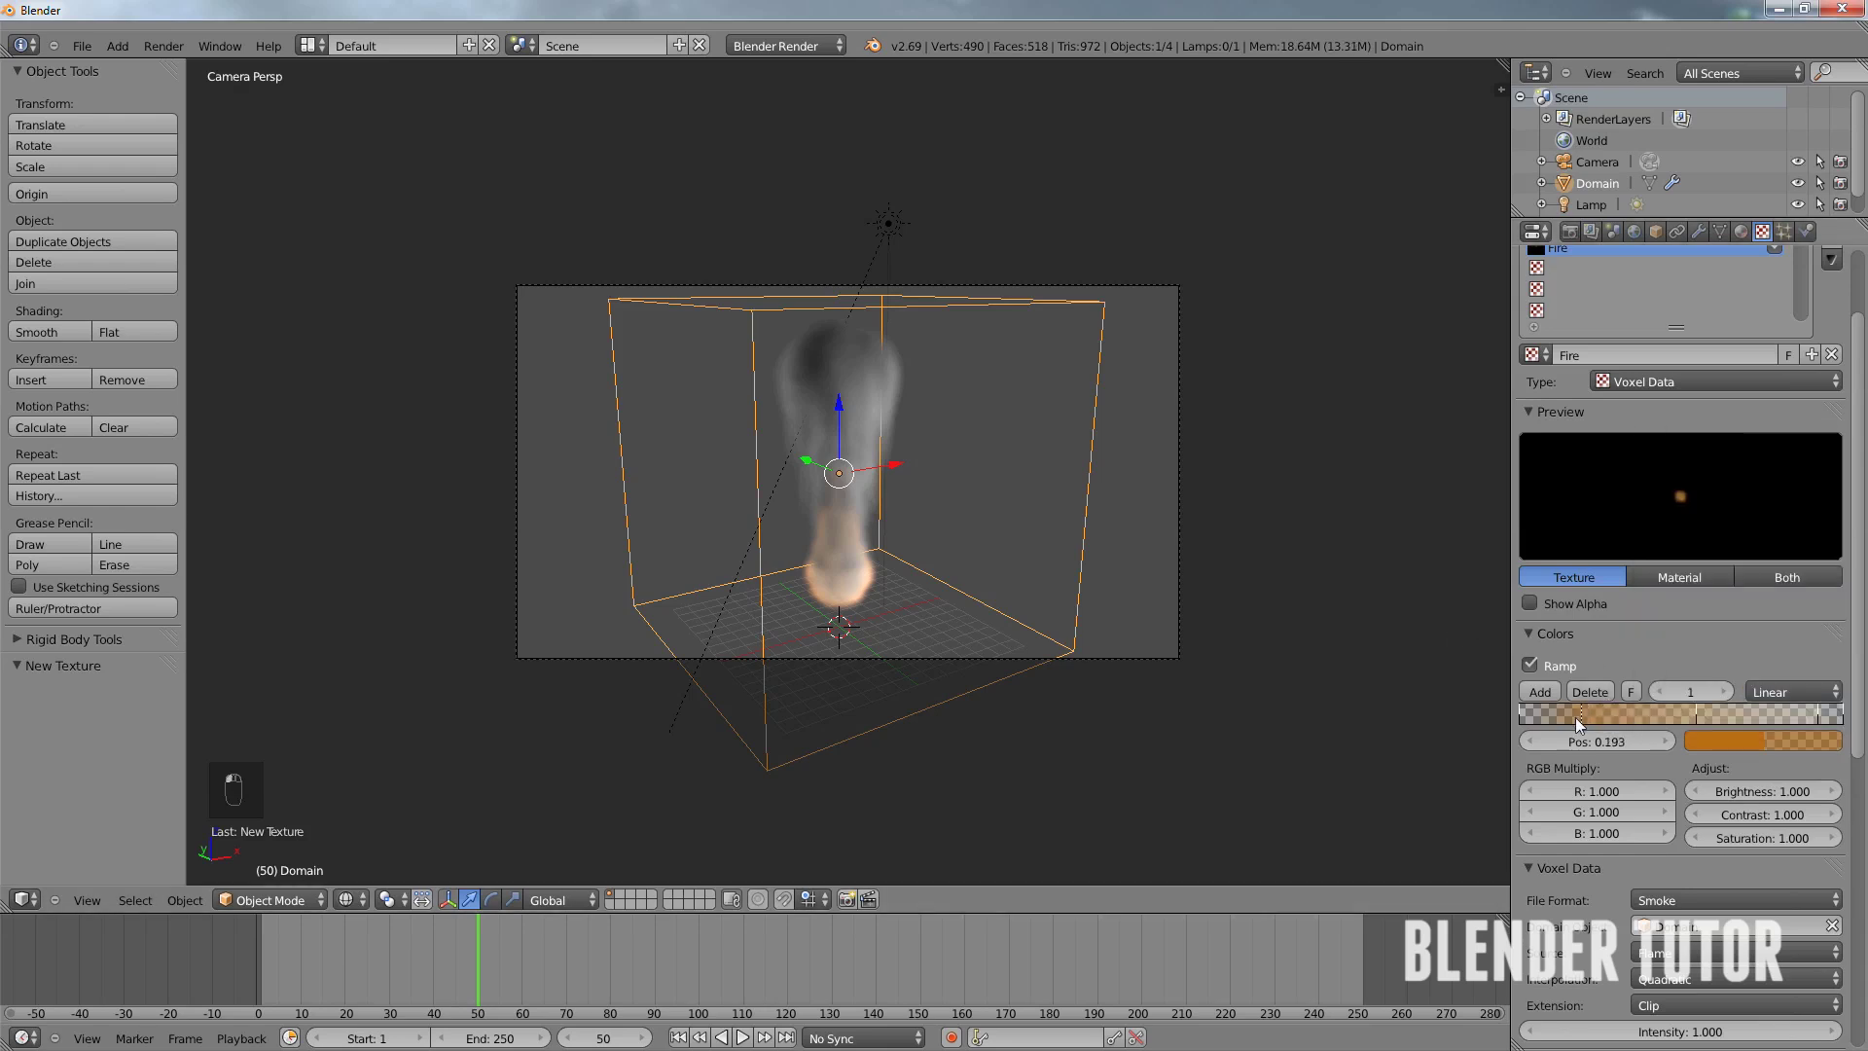
left_click(1693, 709)
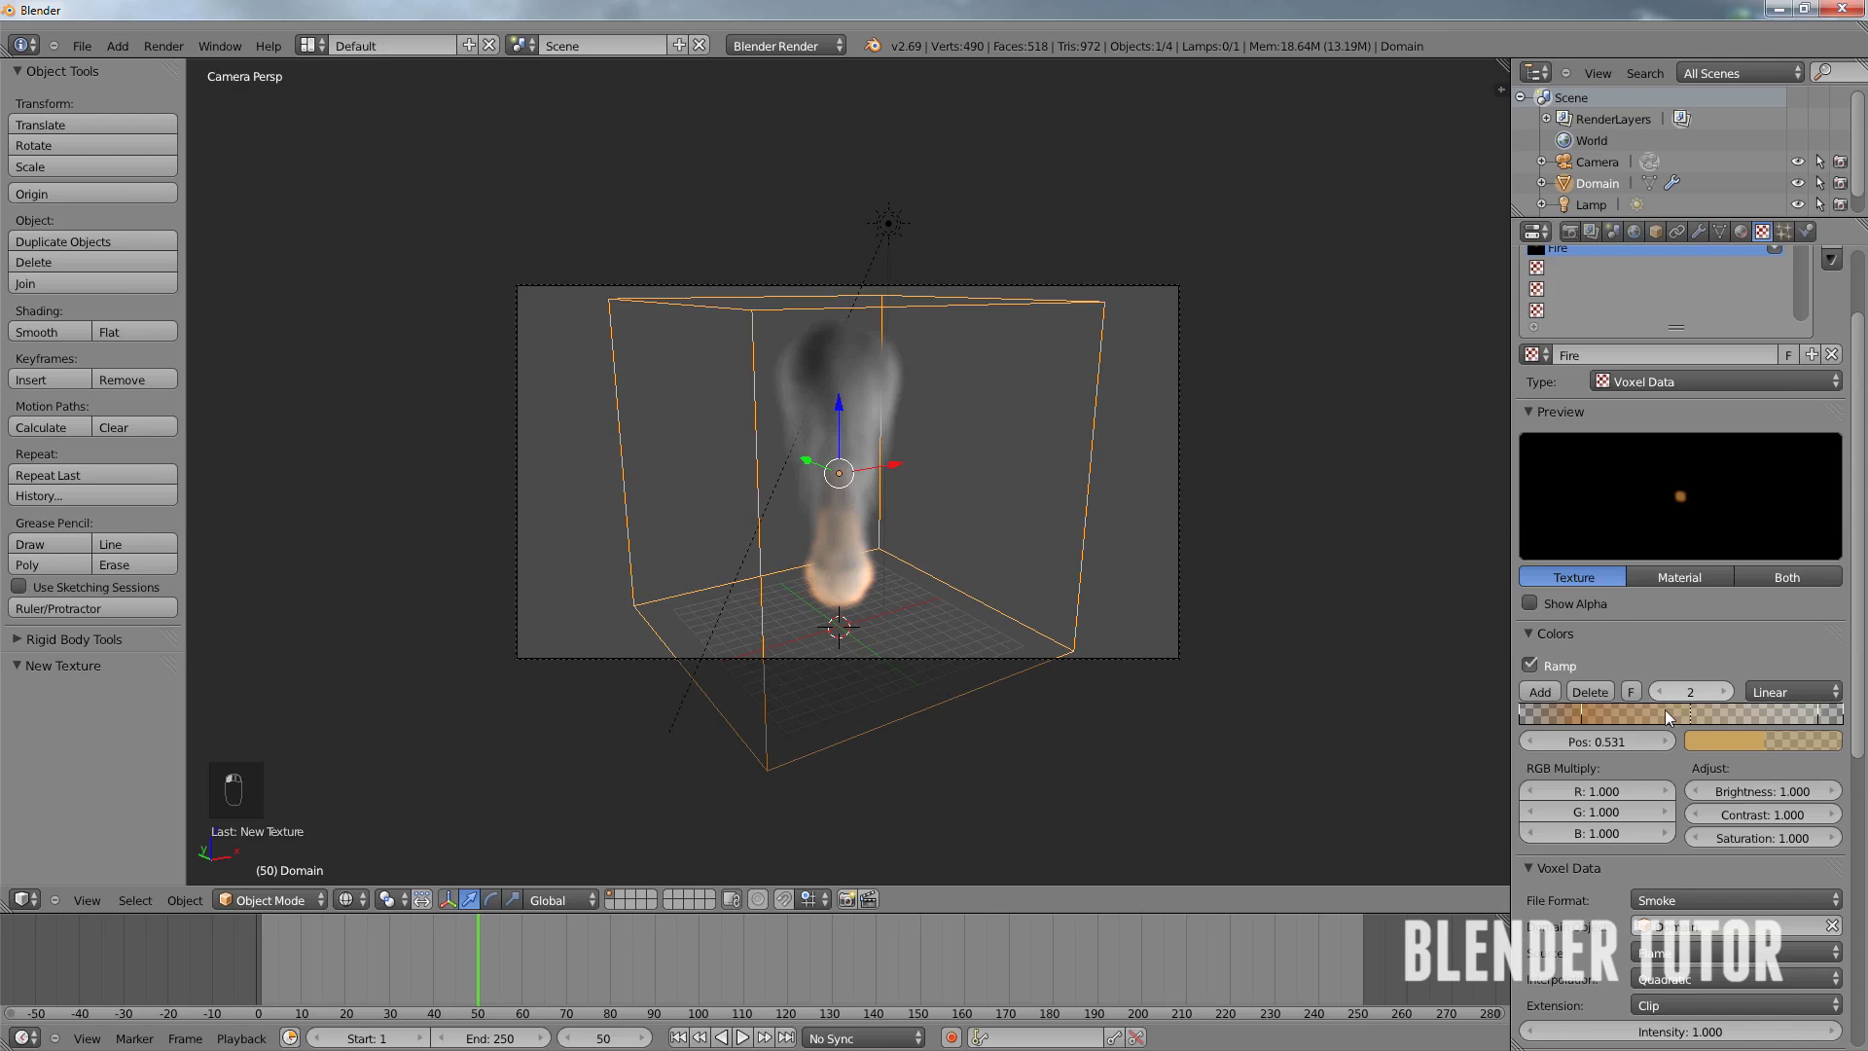
scroll(1625, 732, "down", 2)
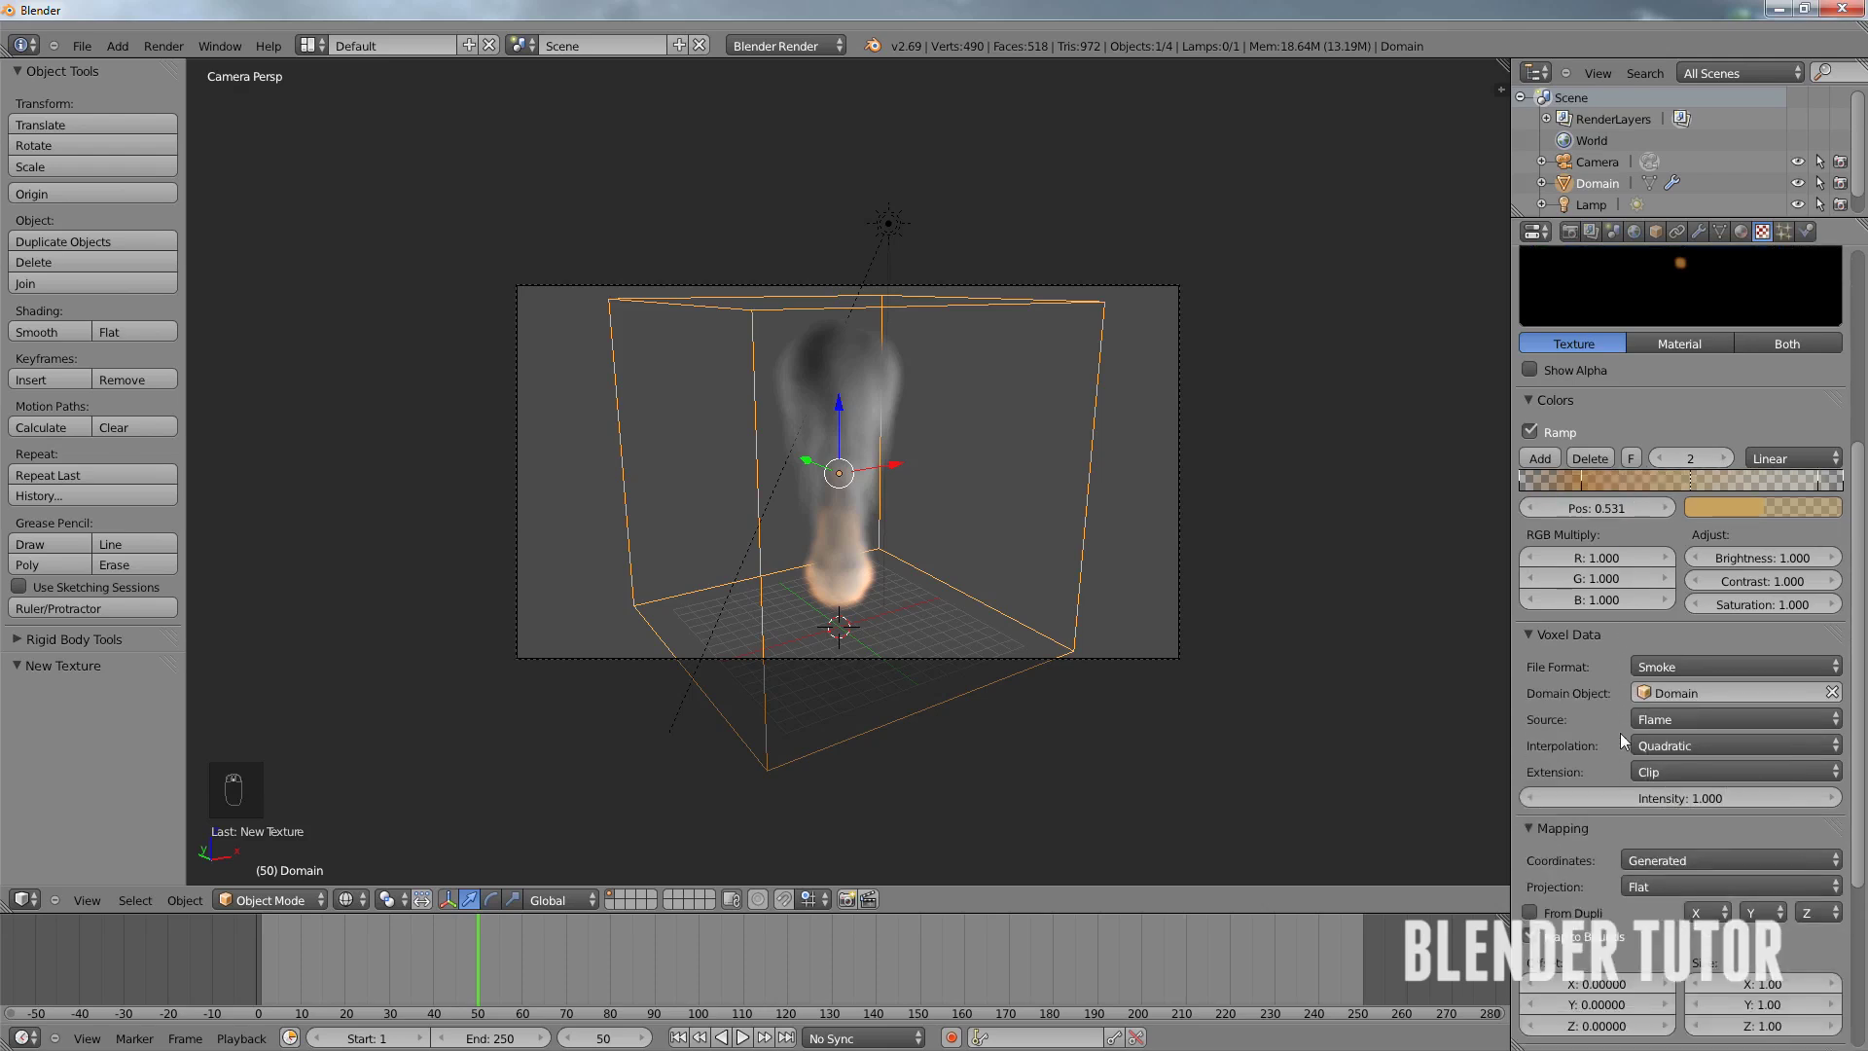
scroll(1627, 728, "up", 4)
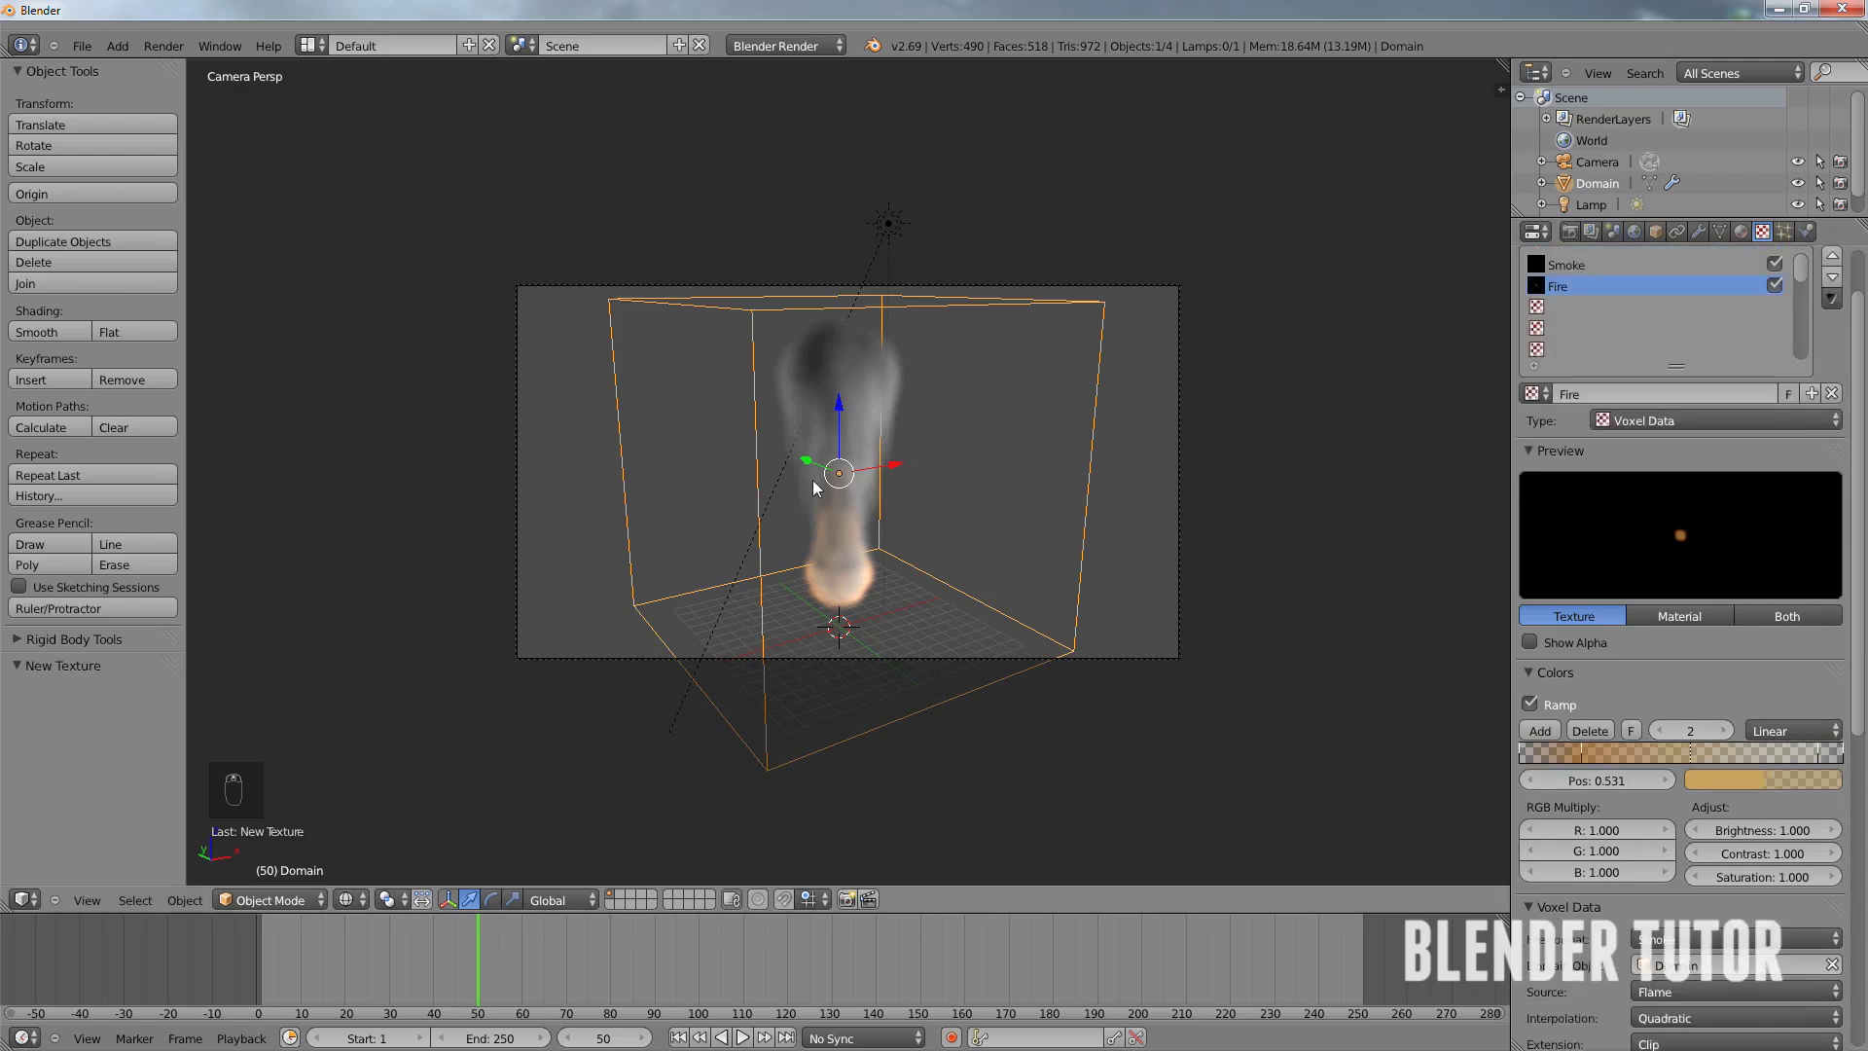
- Render a still image of frame 50 to check the fire and smoke materials, and return to the 3D view
left_click(181, 51)
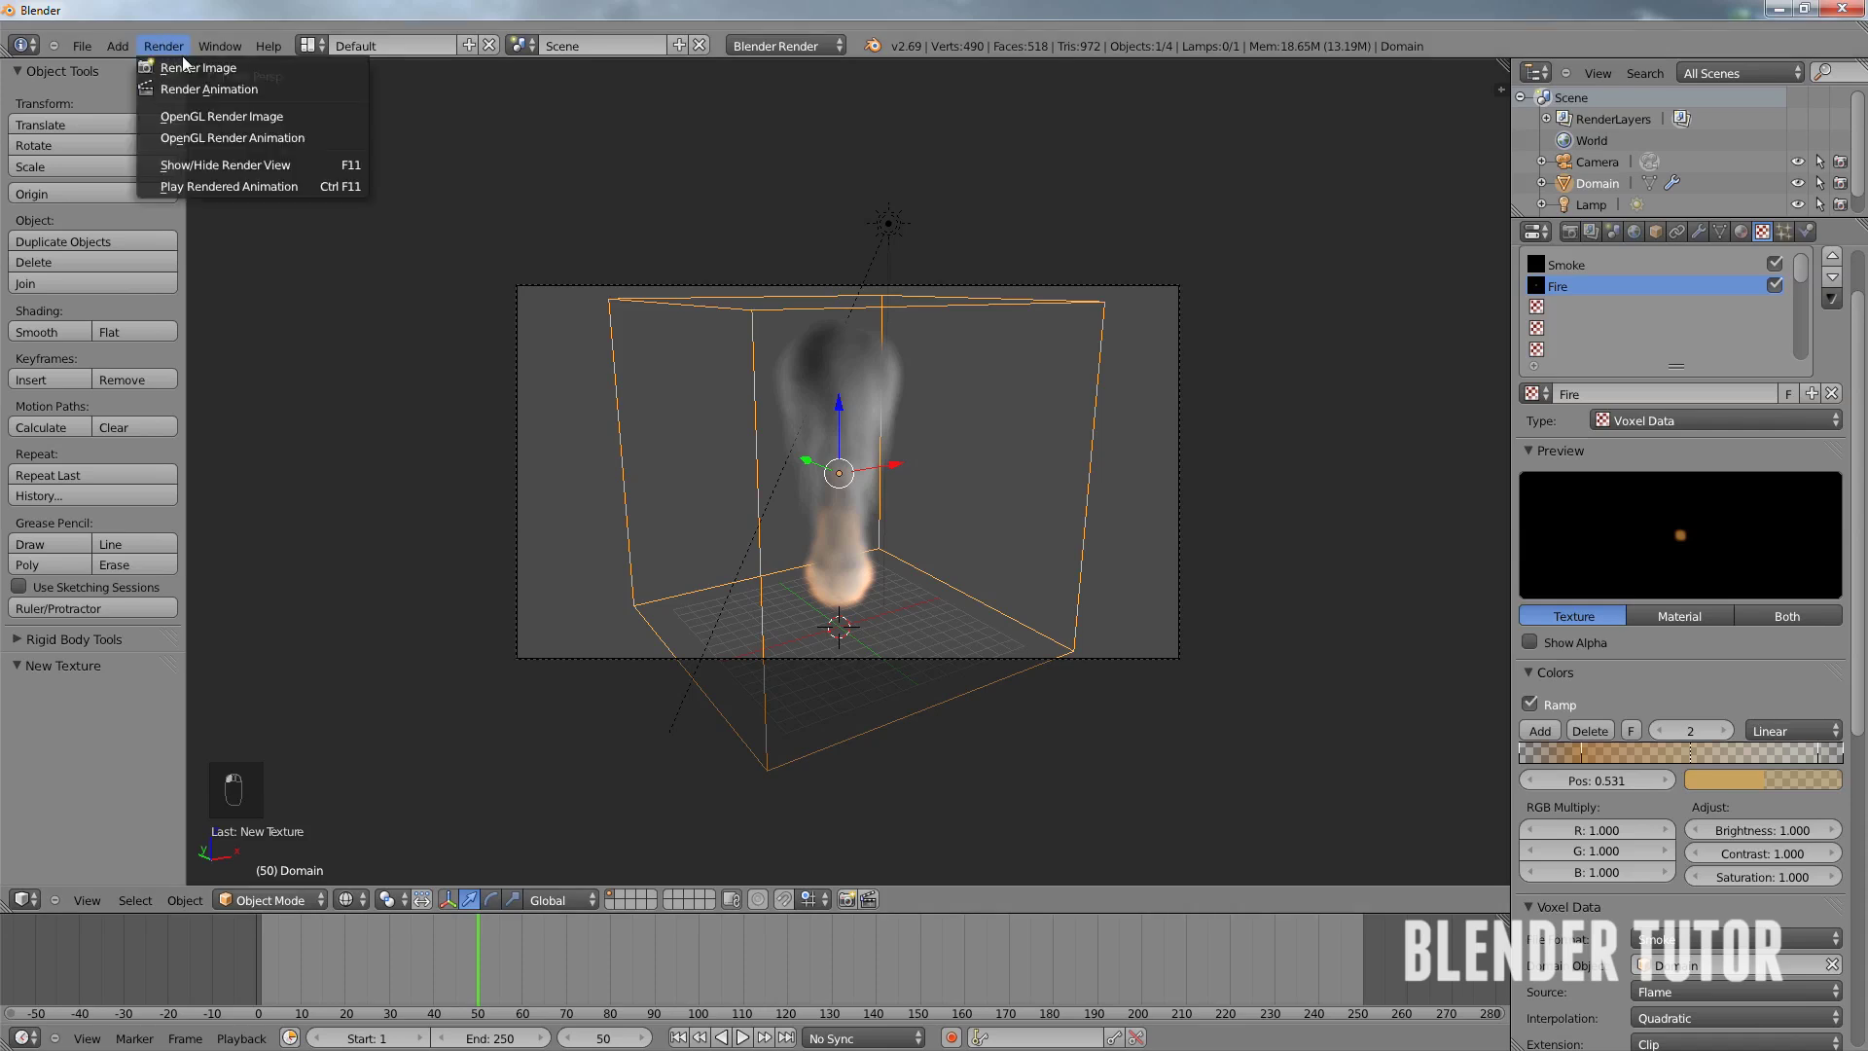
left_click(194, 67)
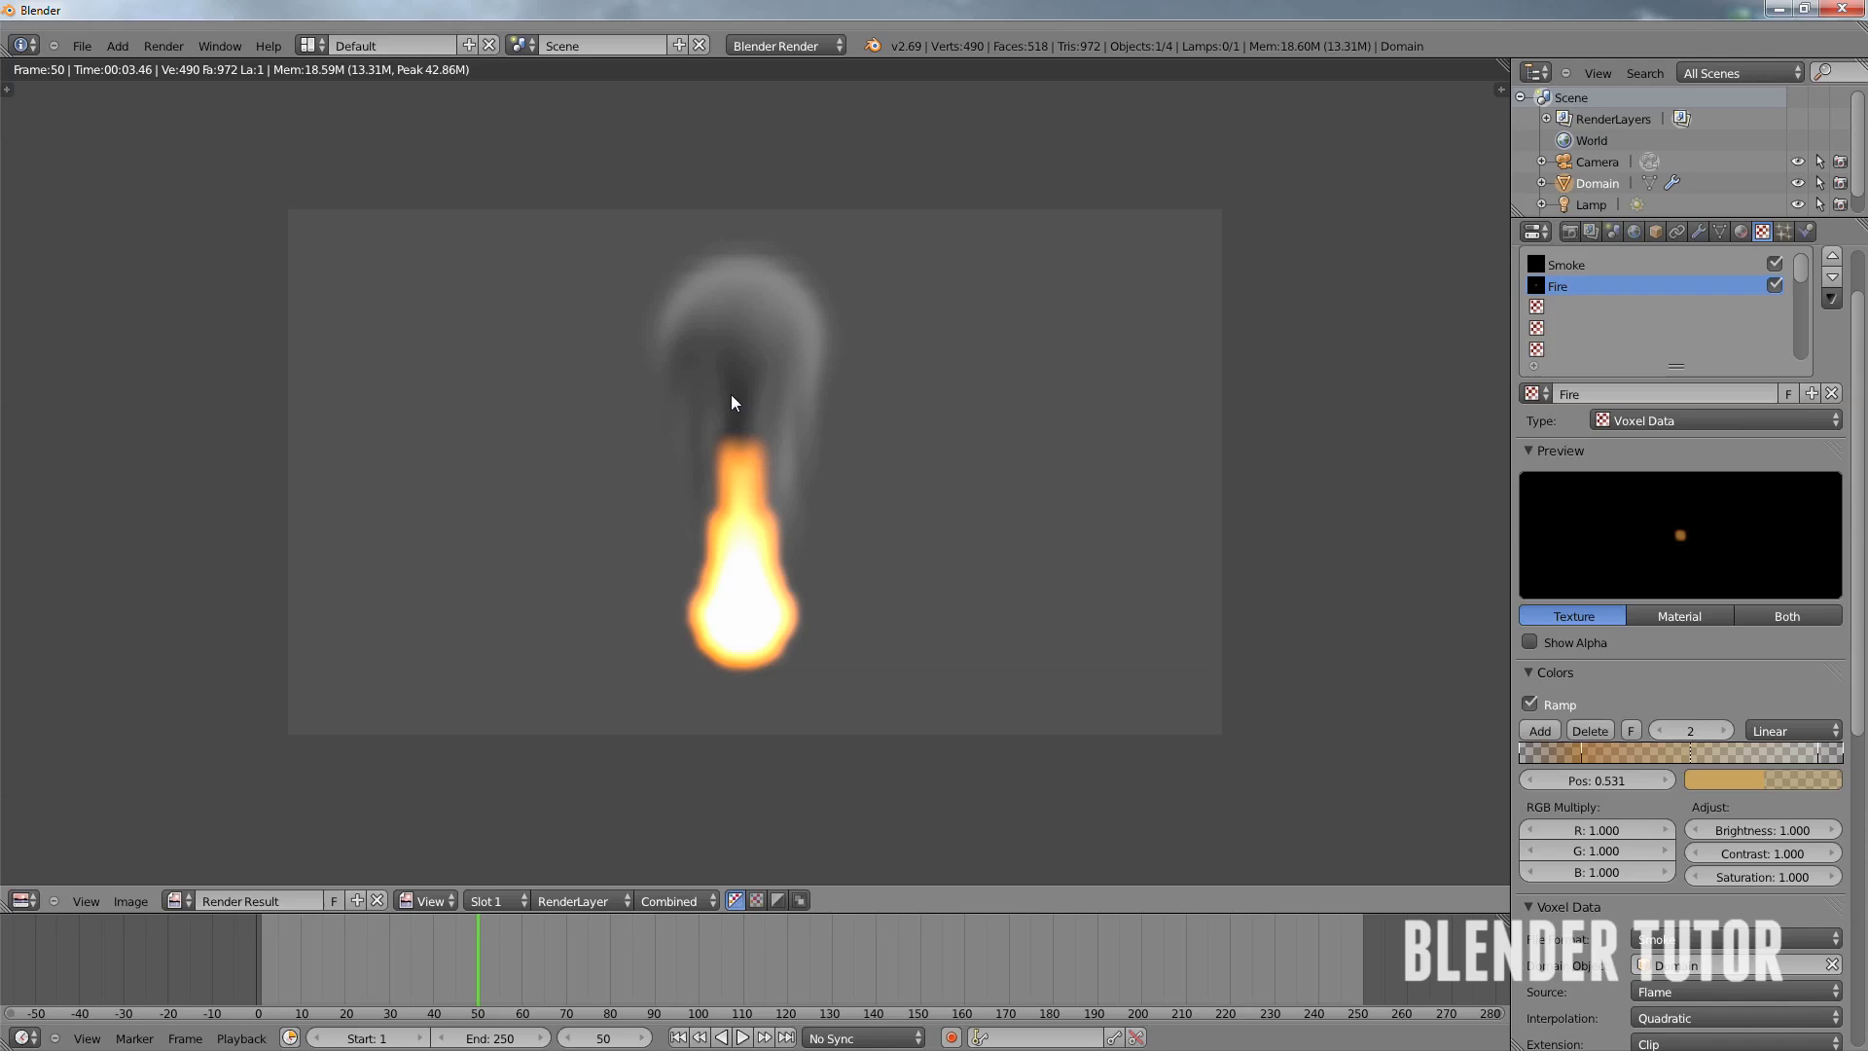
key("Escape")
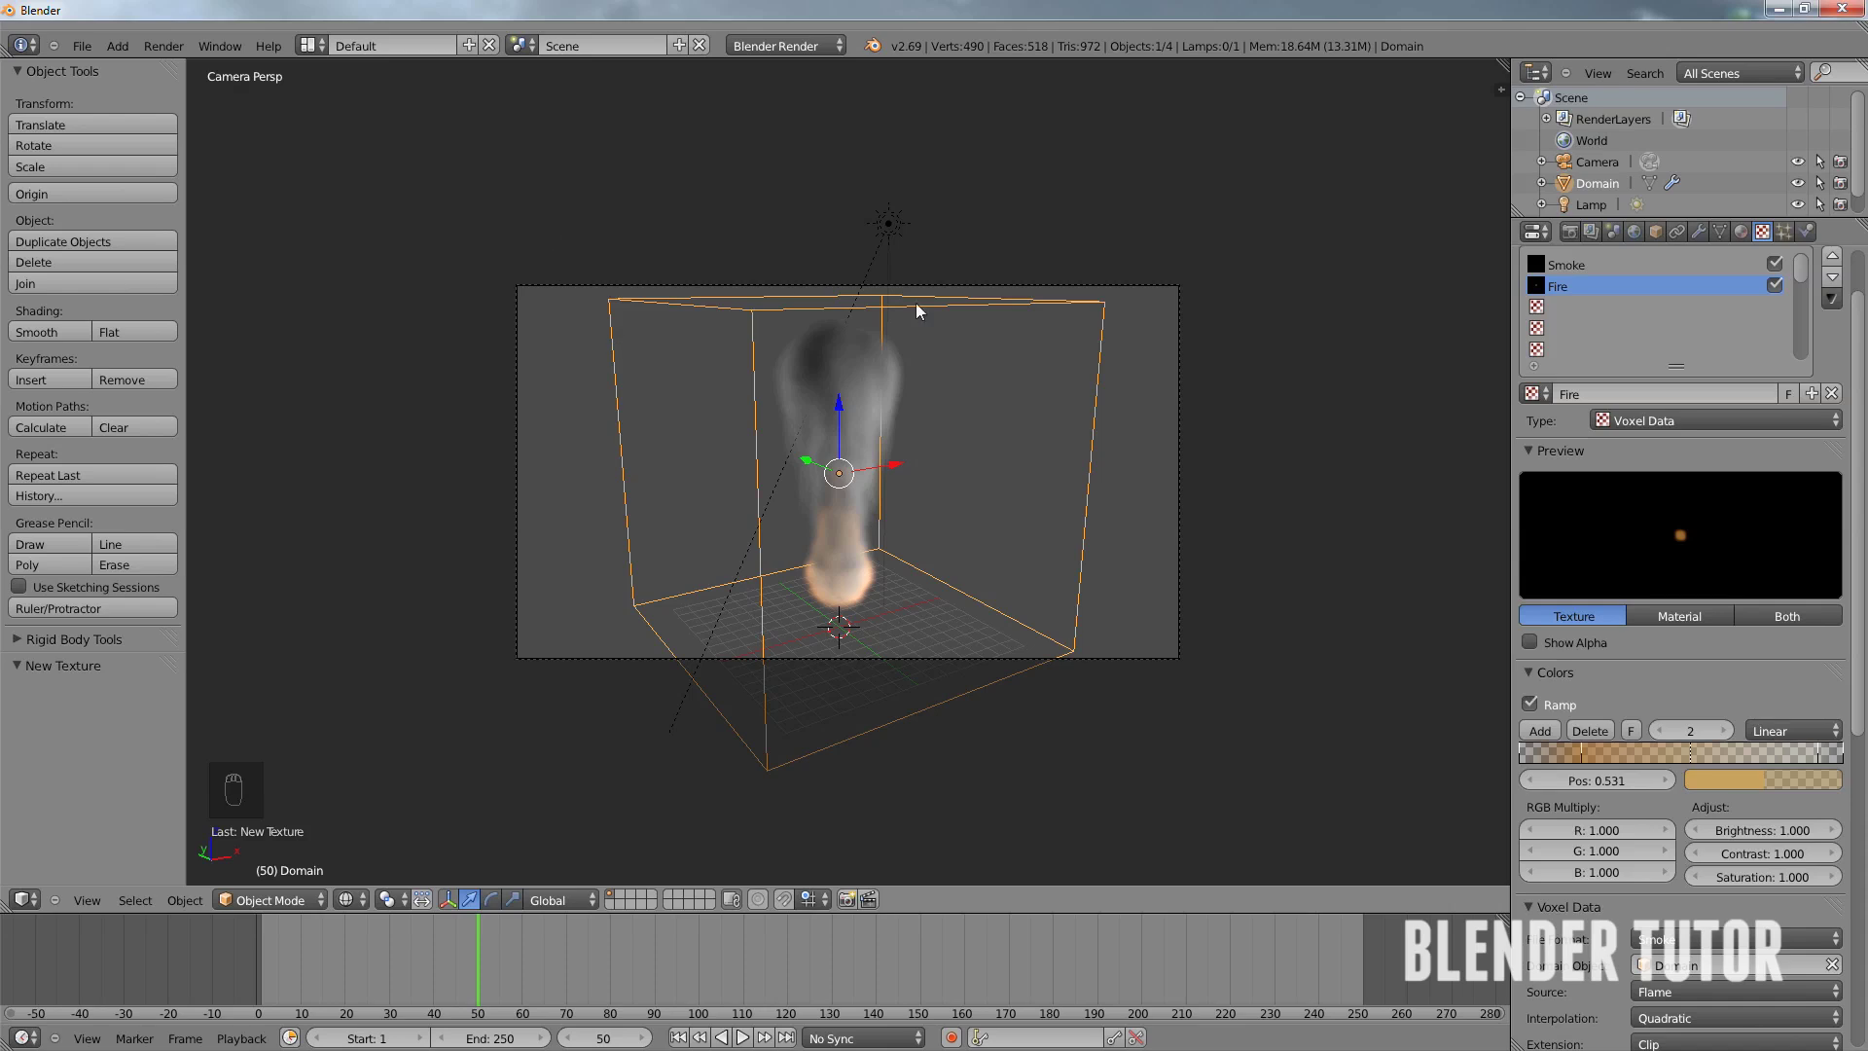
- Set the world's horizon color to black
left_click(1635, 232)
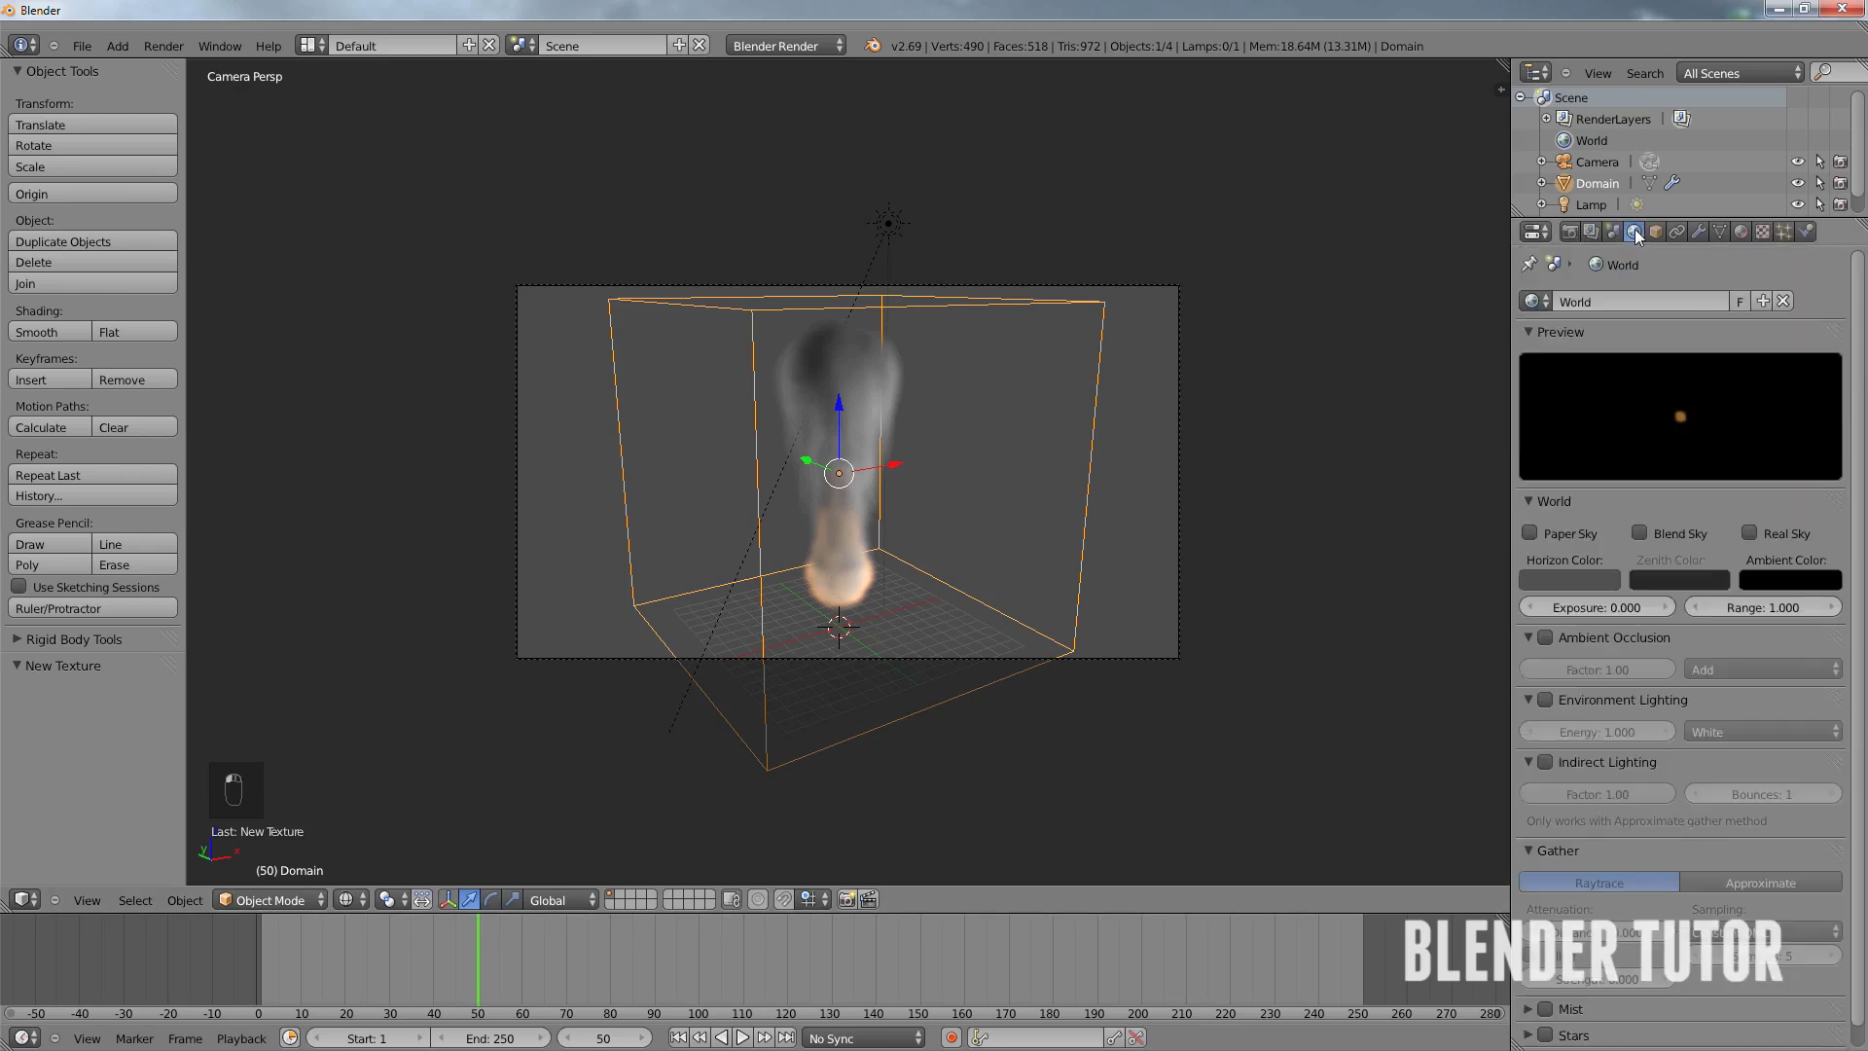
left_click(1569, 578)
left_click_drag(1708, 397, 1699, 481)
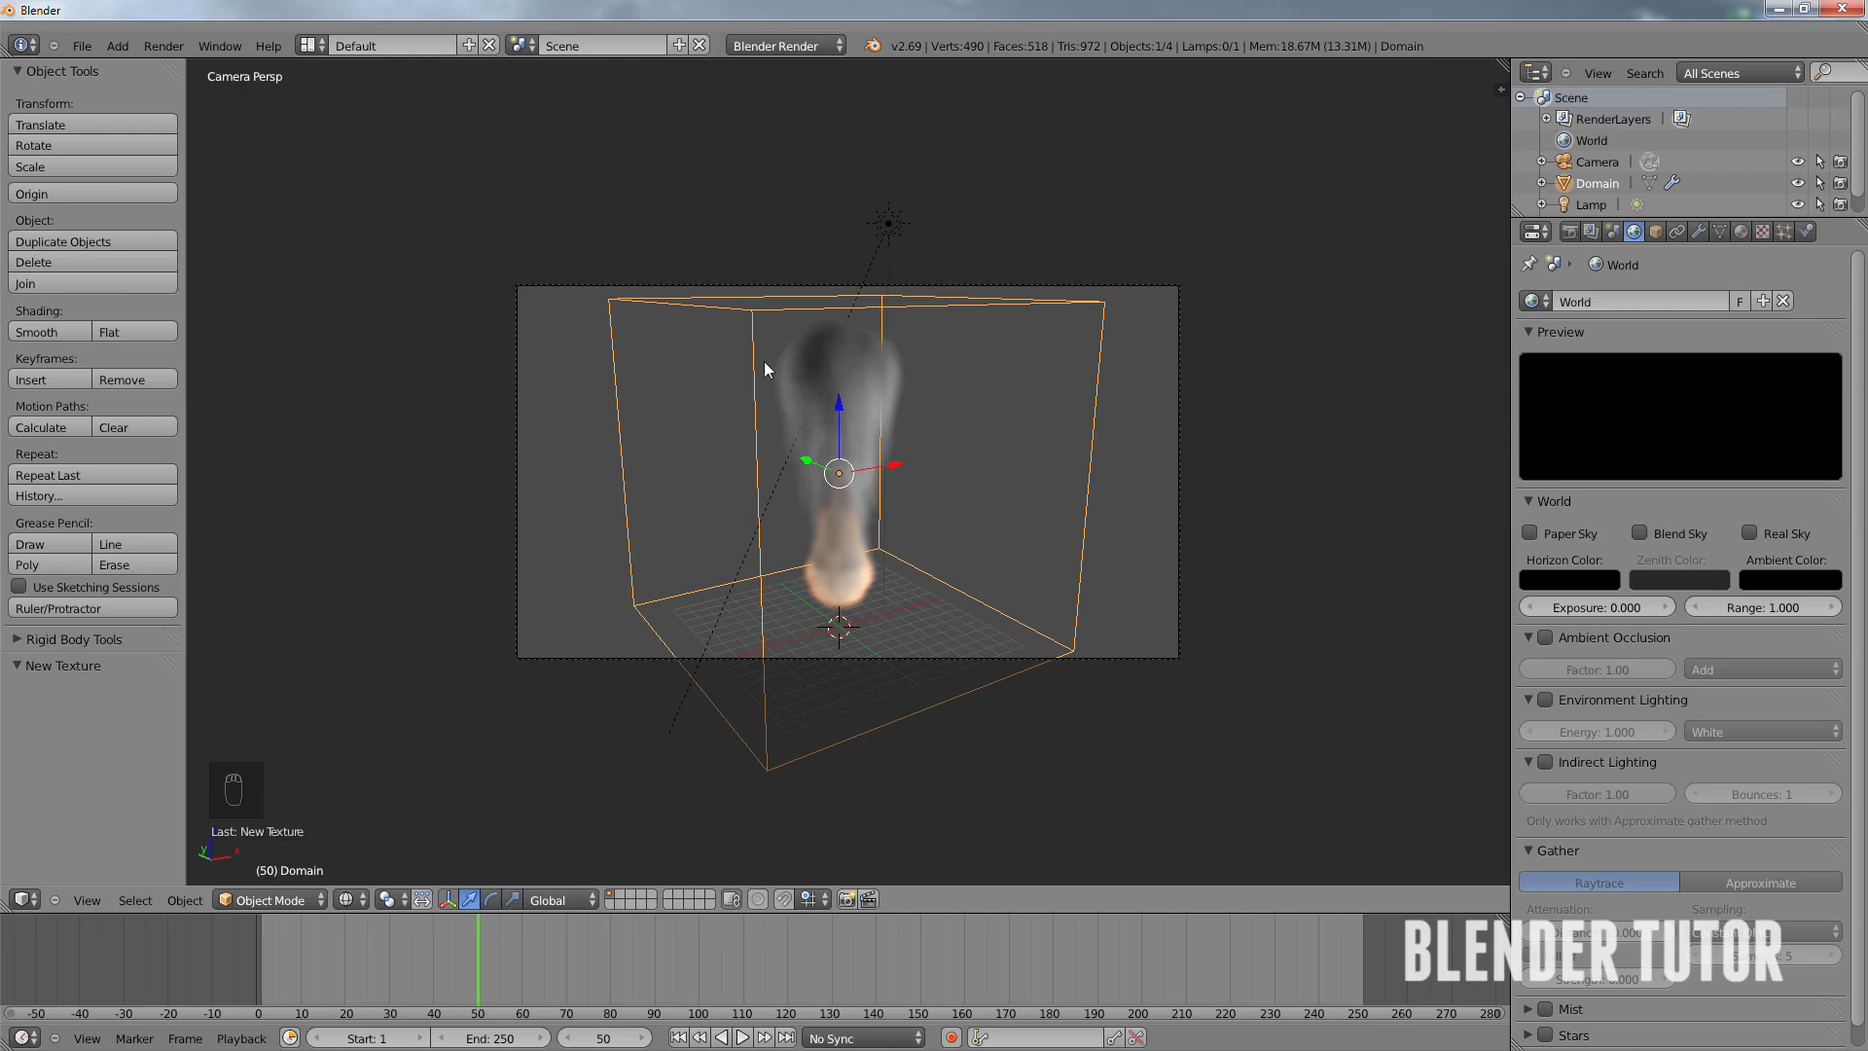
- Return to frame 1, set the Domain's smoke resolution divisions to 64, and enable Smoke Adaptive Domain
left_click(678, 1038)
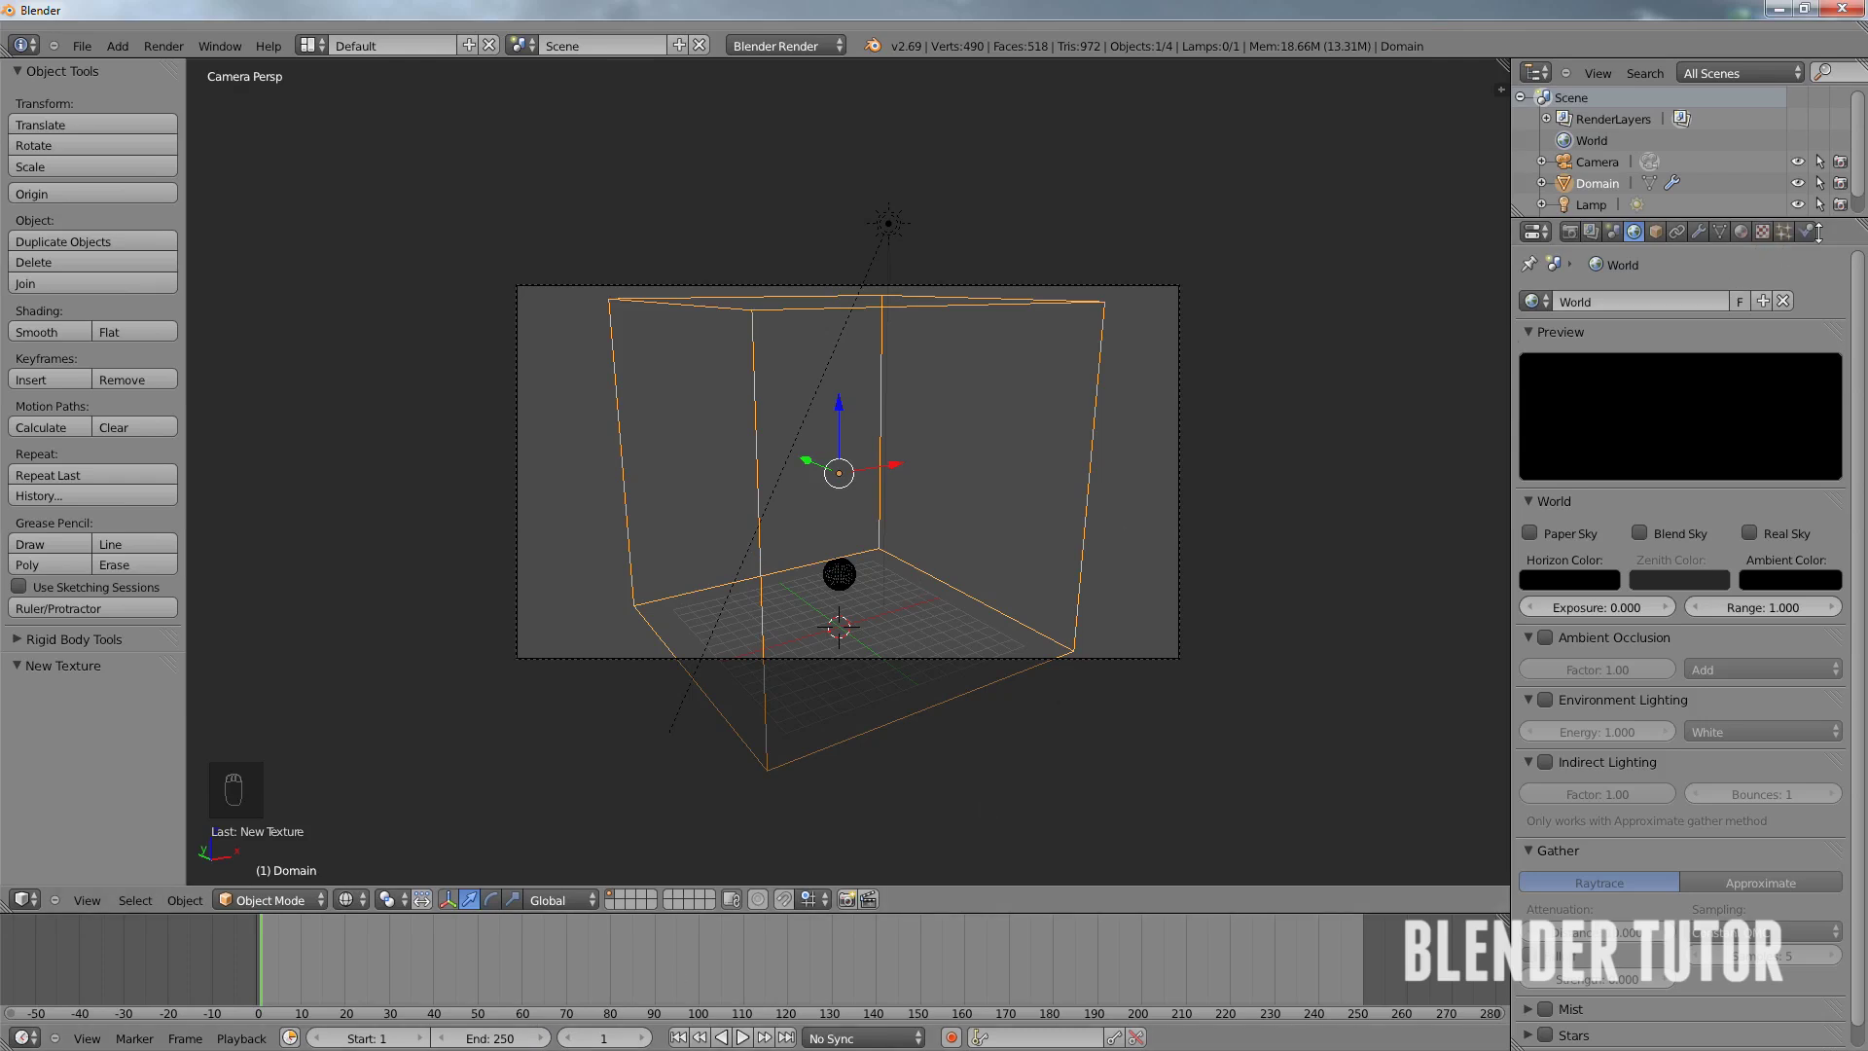
left_click(1806, 232)
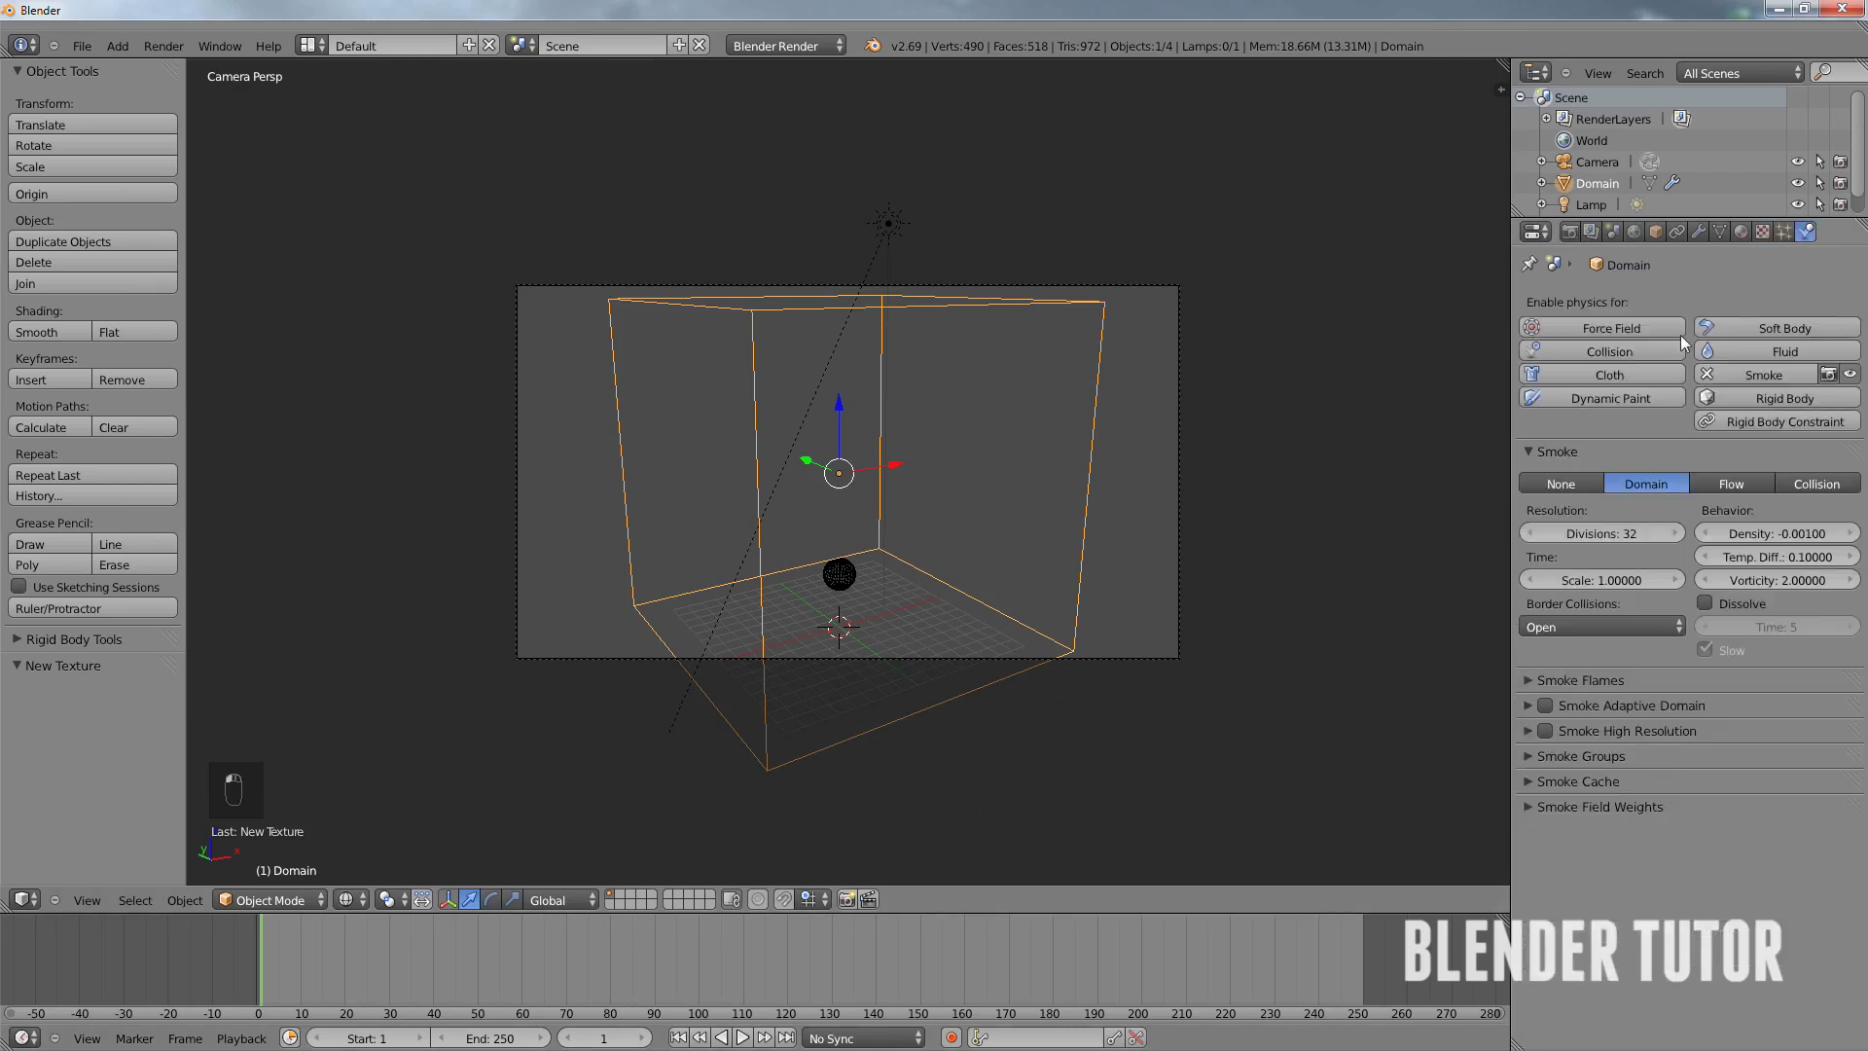
left_click(1620, 532)
type("64")
key("Return")
left_click(1528, 703)
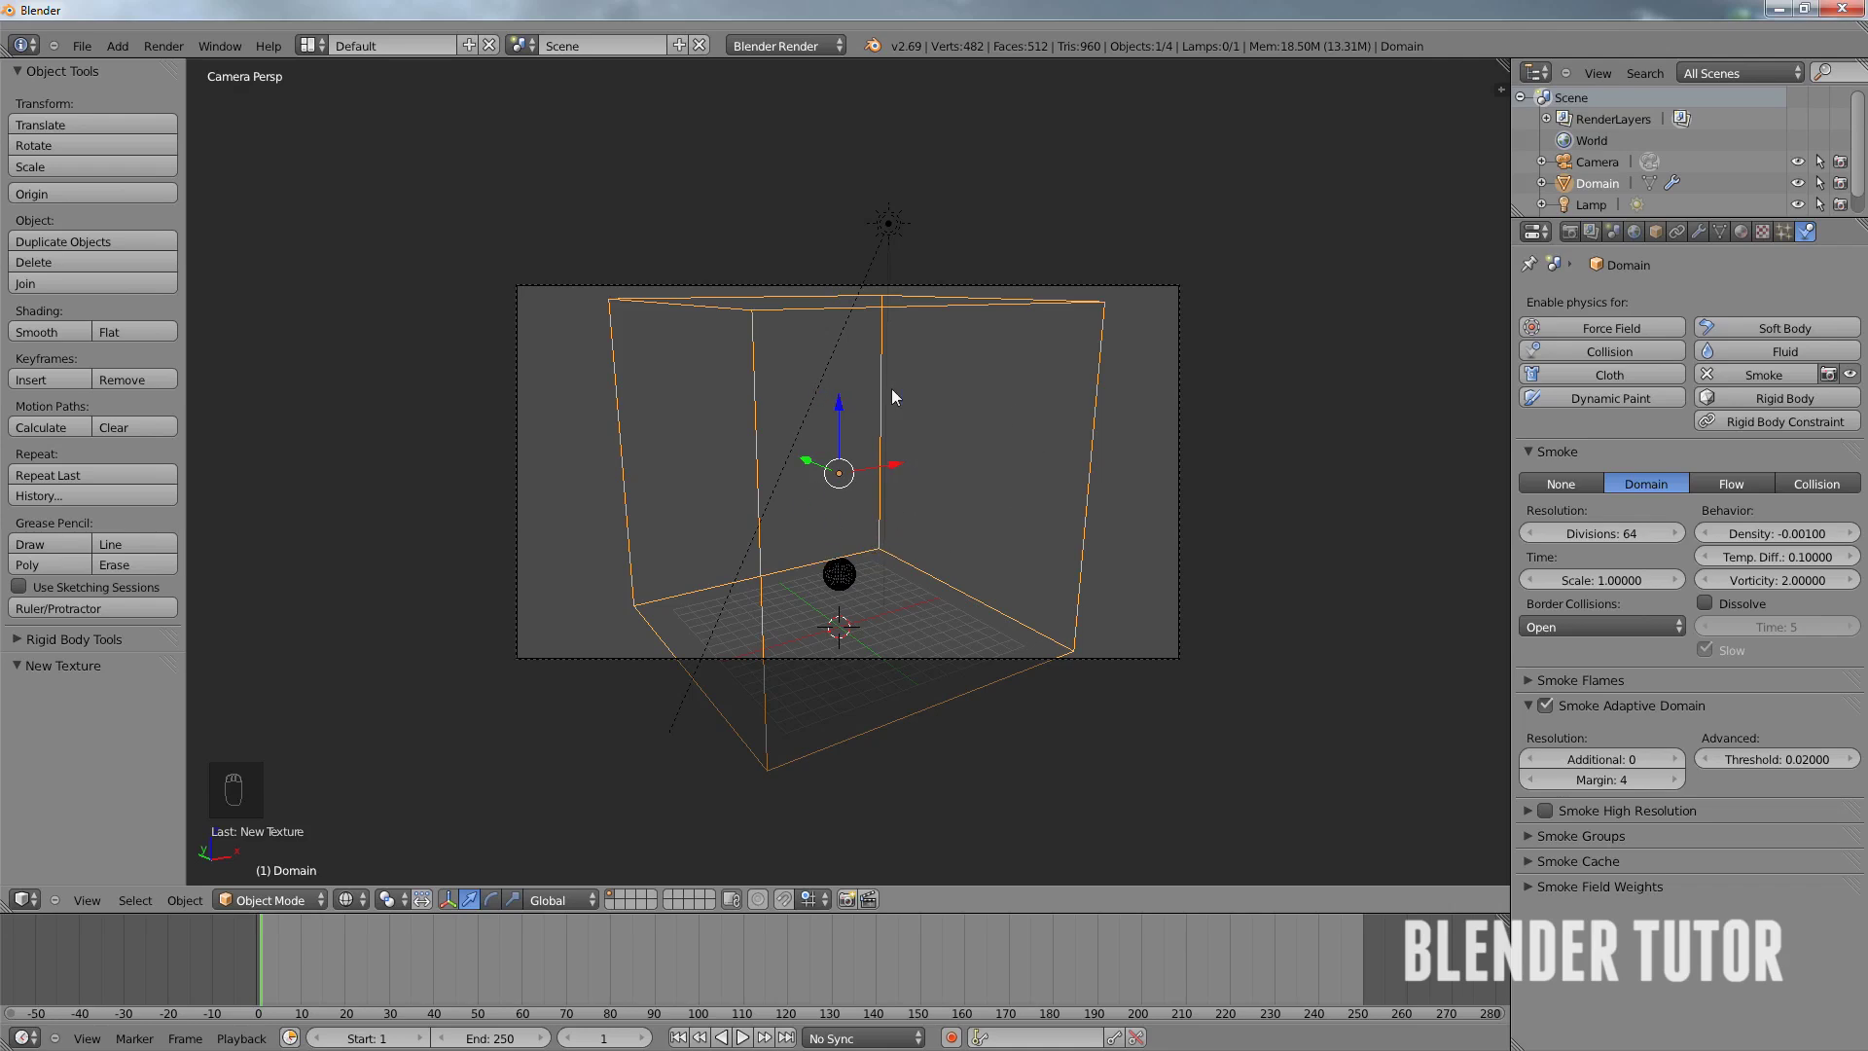
- Play the simulation up to frame 47 and examine the smoke and adaptive domain from several angles
middle_click_drag(932, 450, 851, 570)
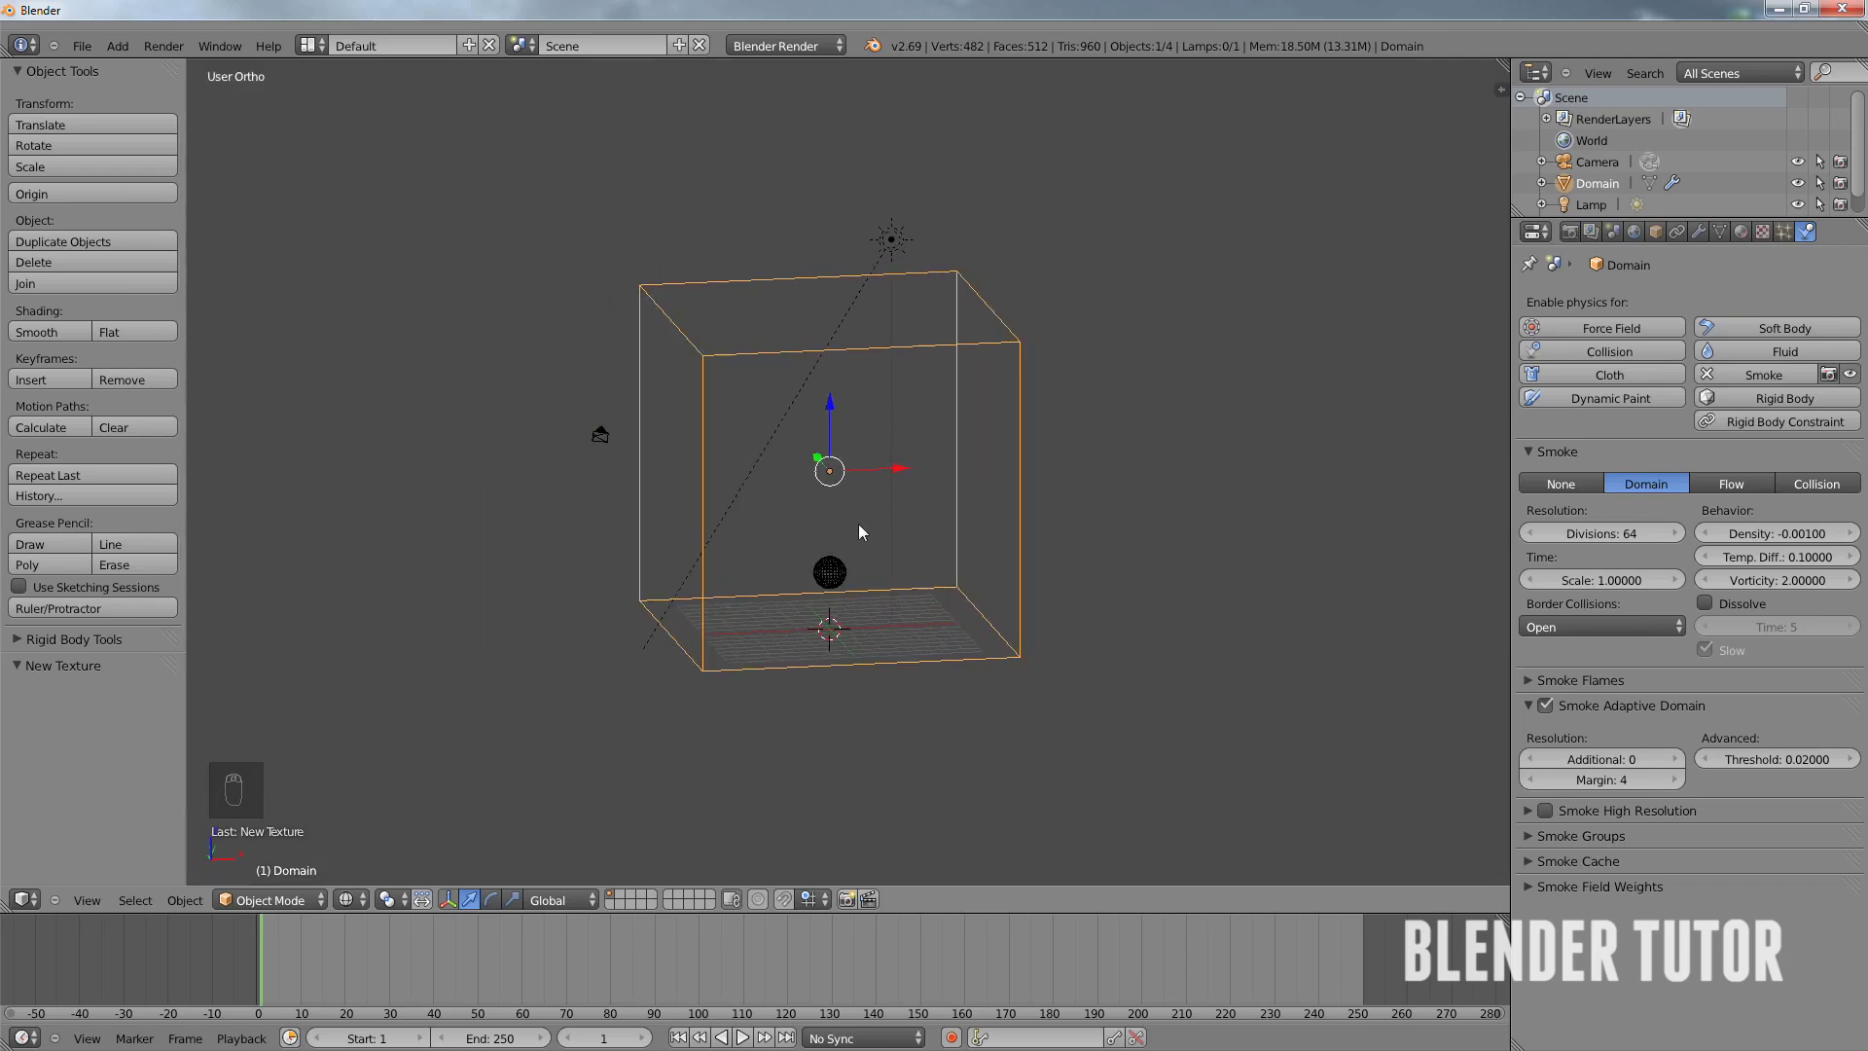
key("alt+a")
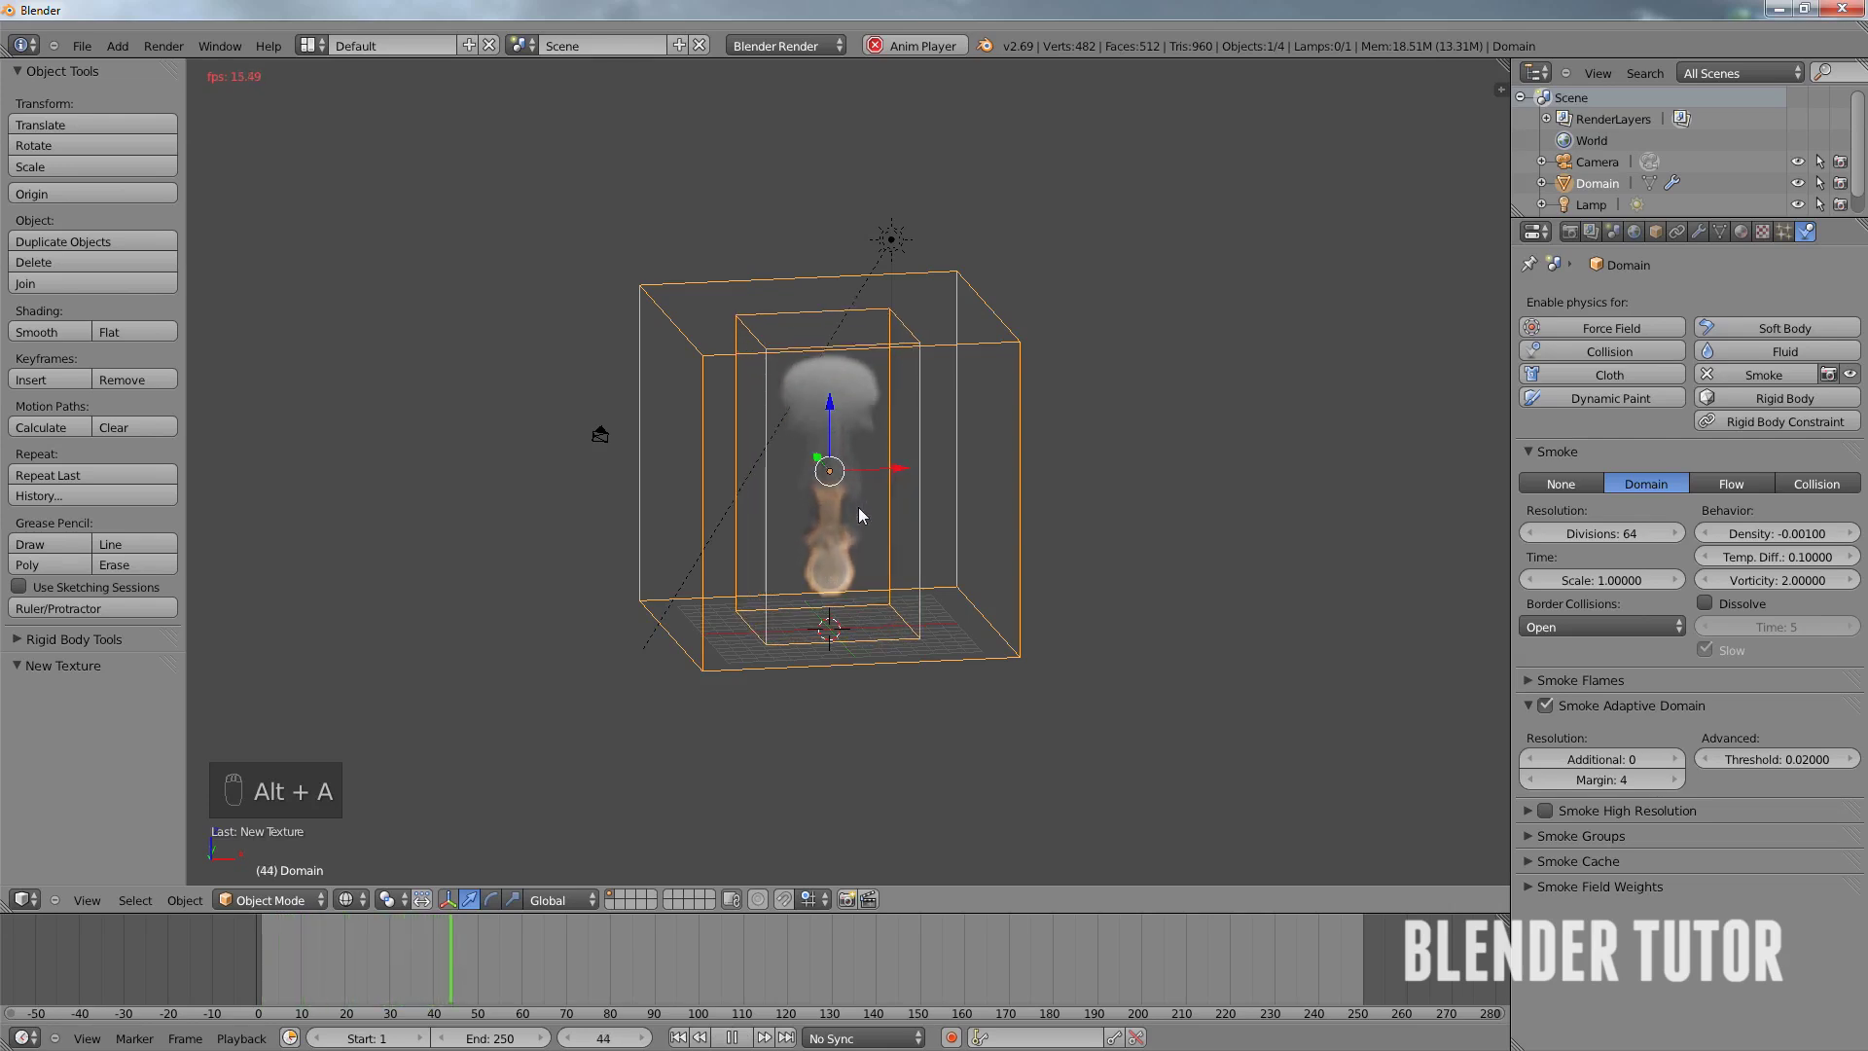
key("alt+a")
middle_click_drag(868, 500, 916, 524)
middle_click_drag(972, 455, 827, 506)
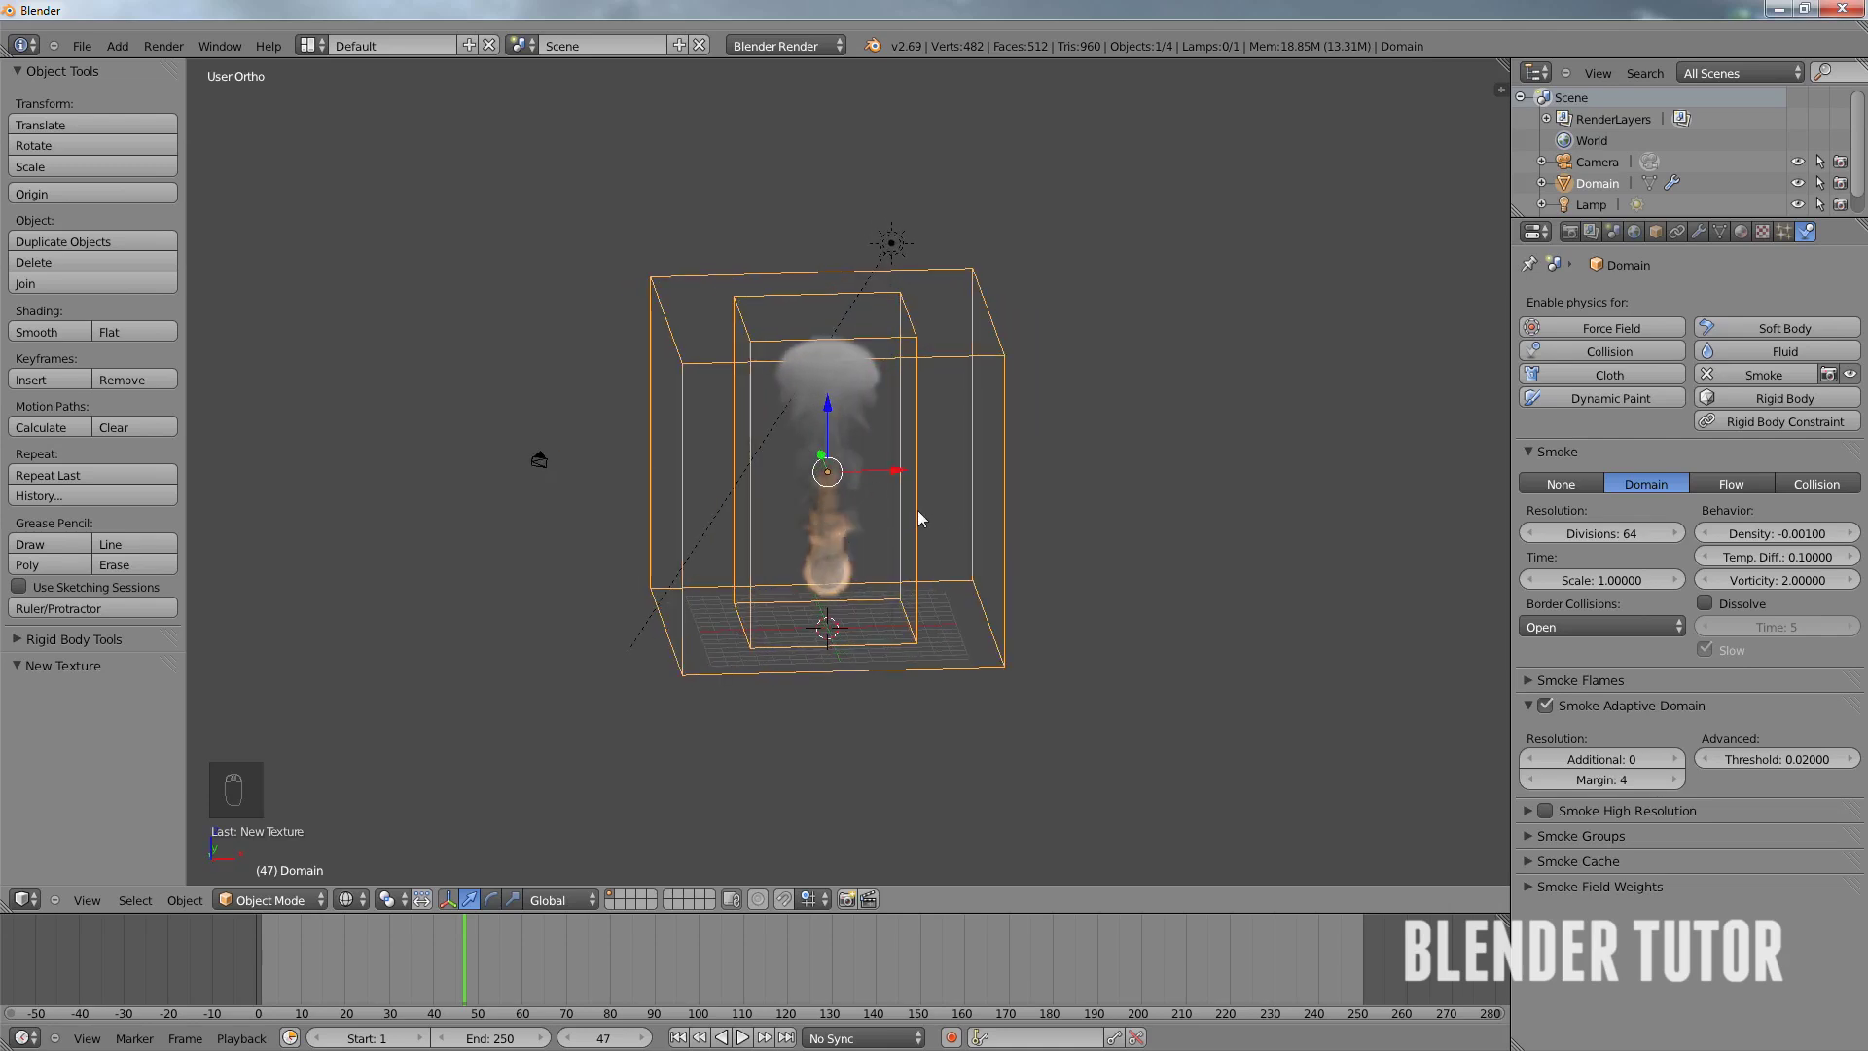
mouse_move(924, 508)
middle_mouse_down()
mouse_move(763, 516)
mouse_move(946, 516)
middle_mouse_up()
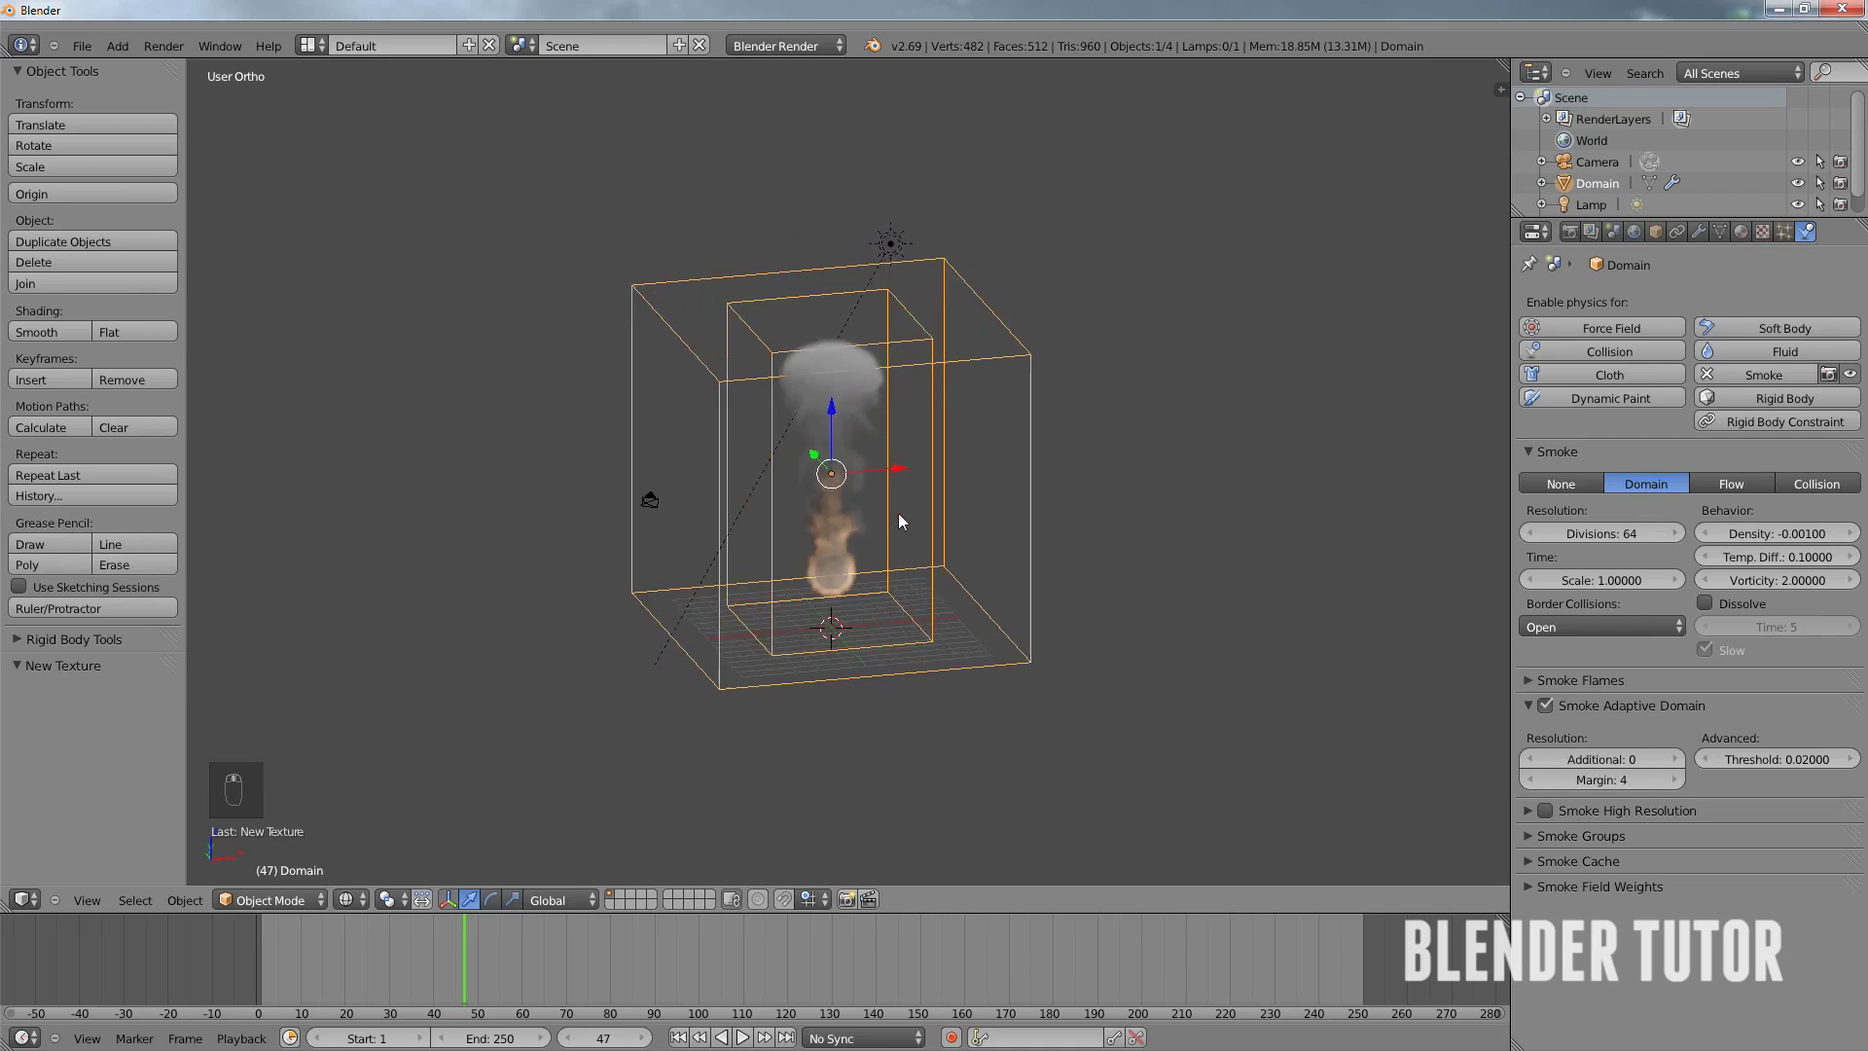
- Render a still image of frame 47 from the camera view and return to the 3D view
key("KP_0")
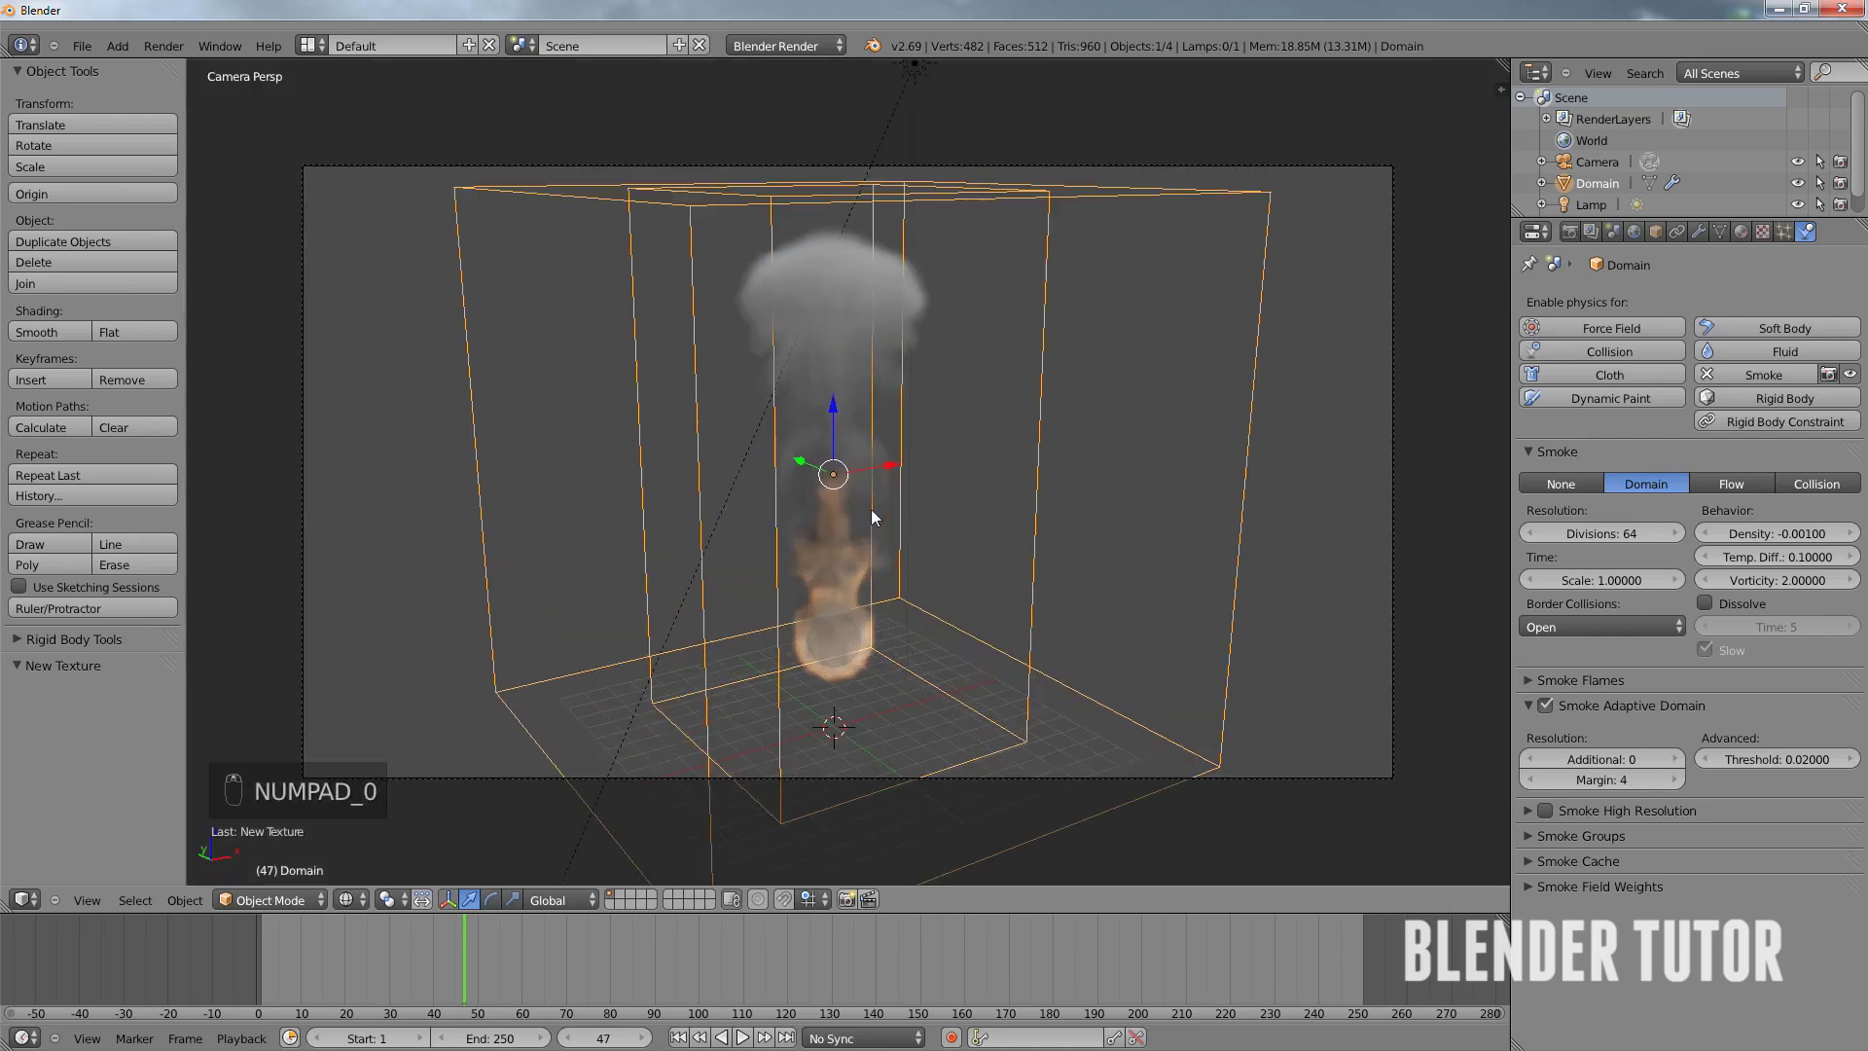
left_click(163, 46)
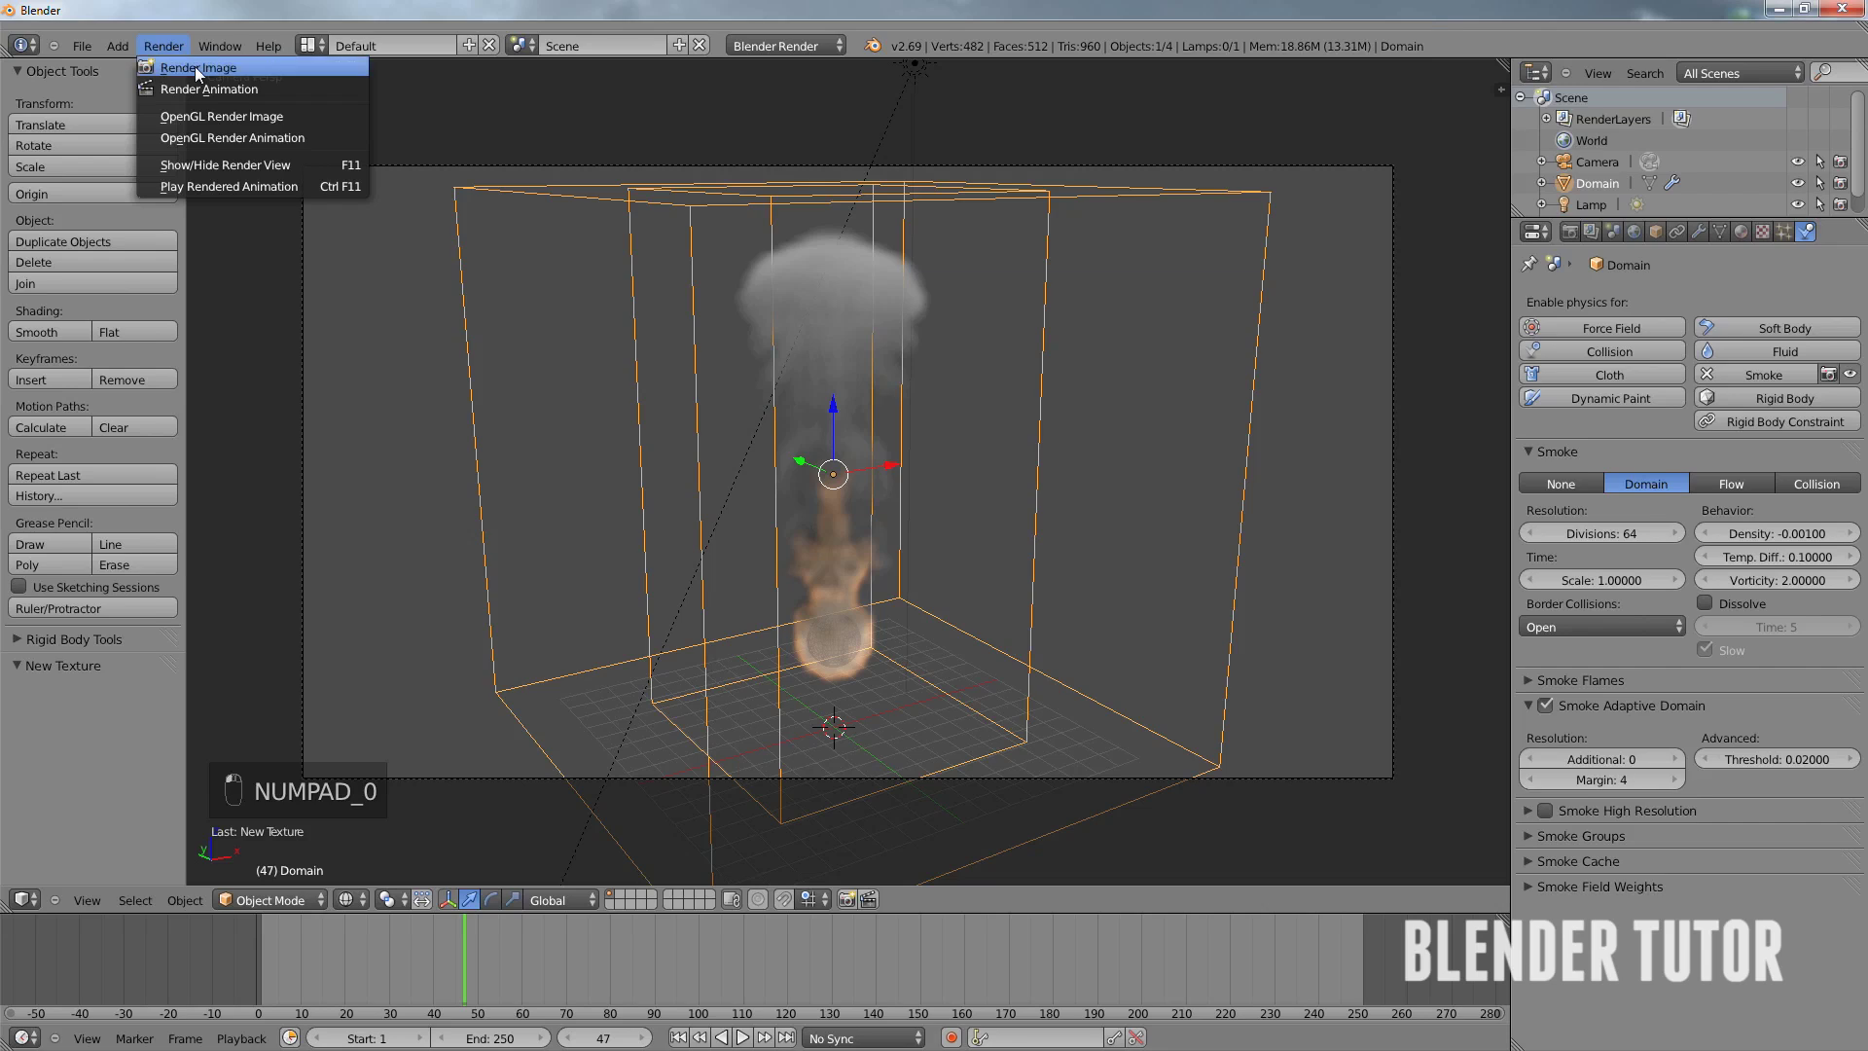
left_click(195, 67)
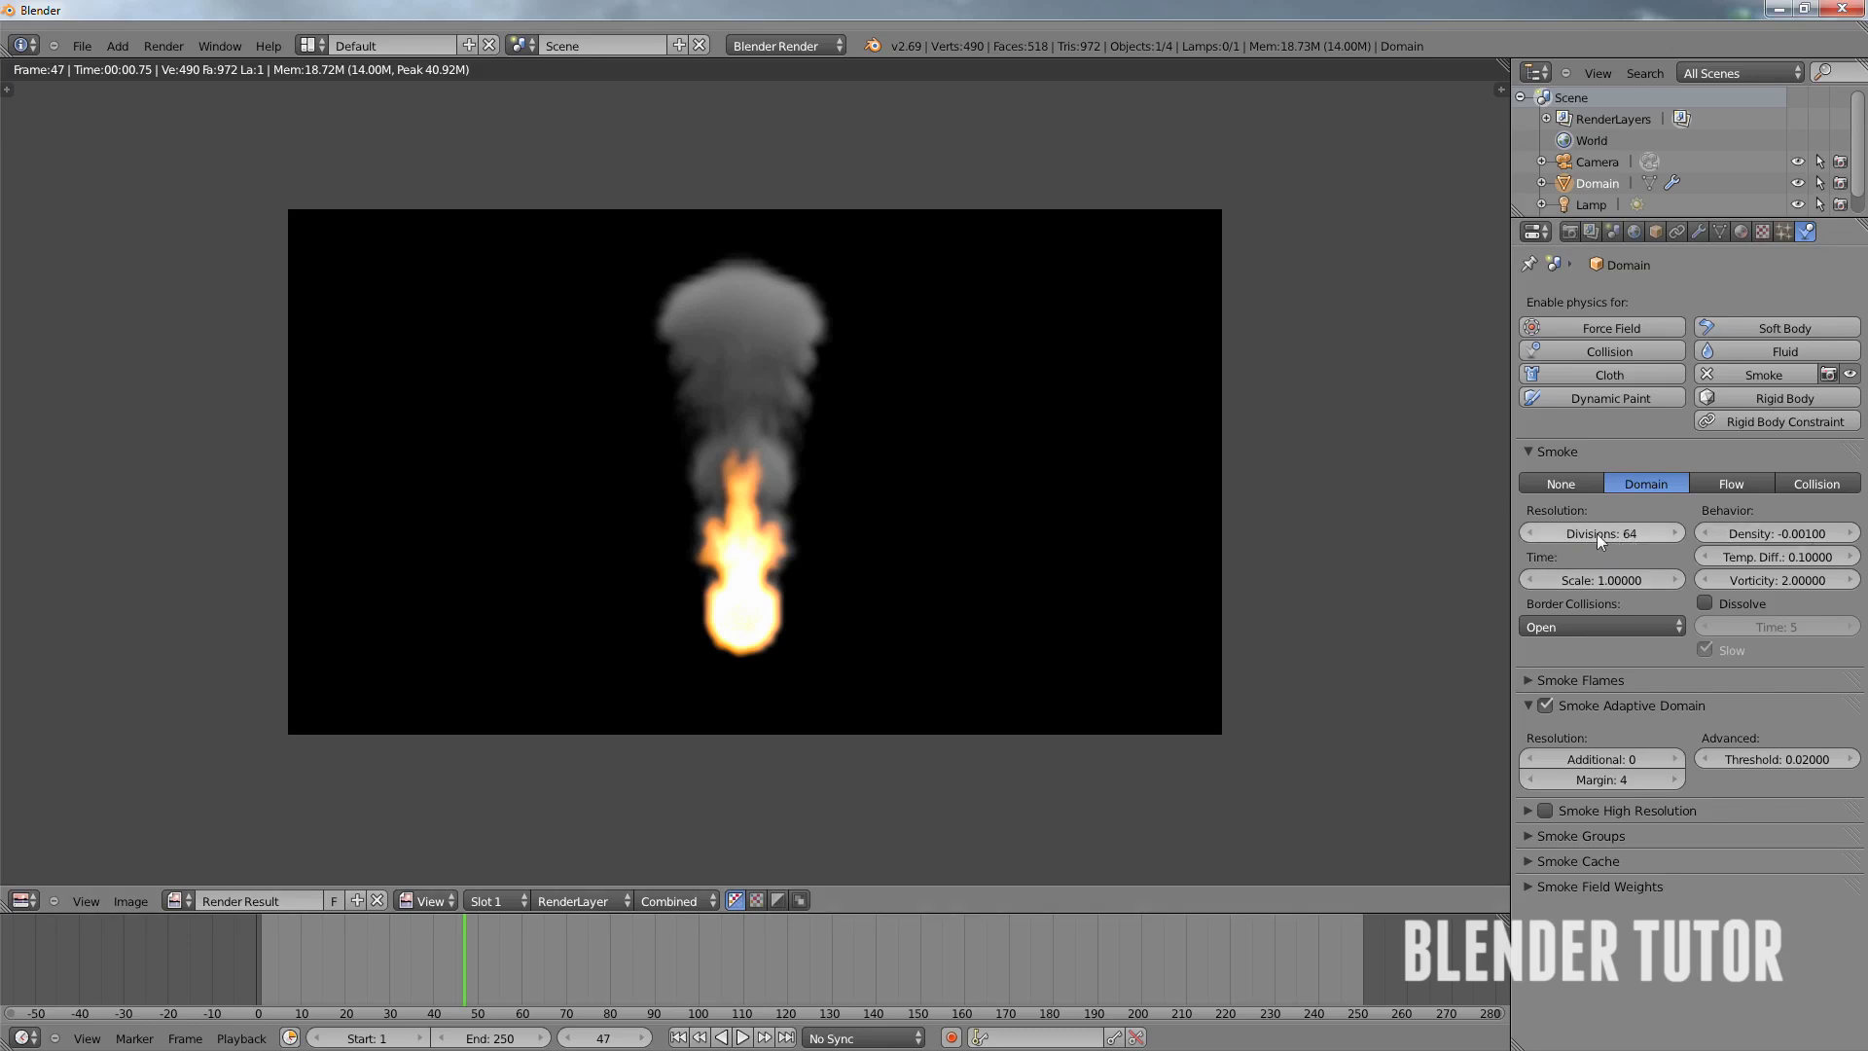
key("Escape")
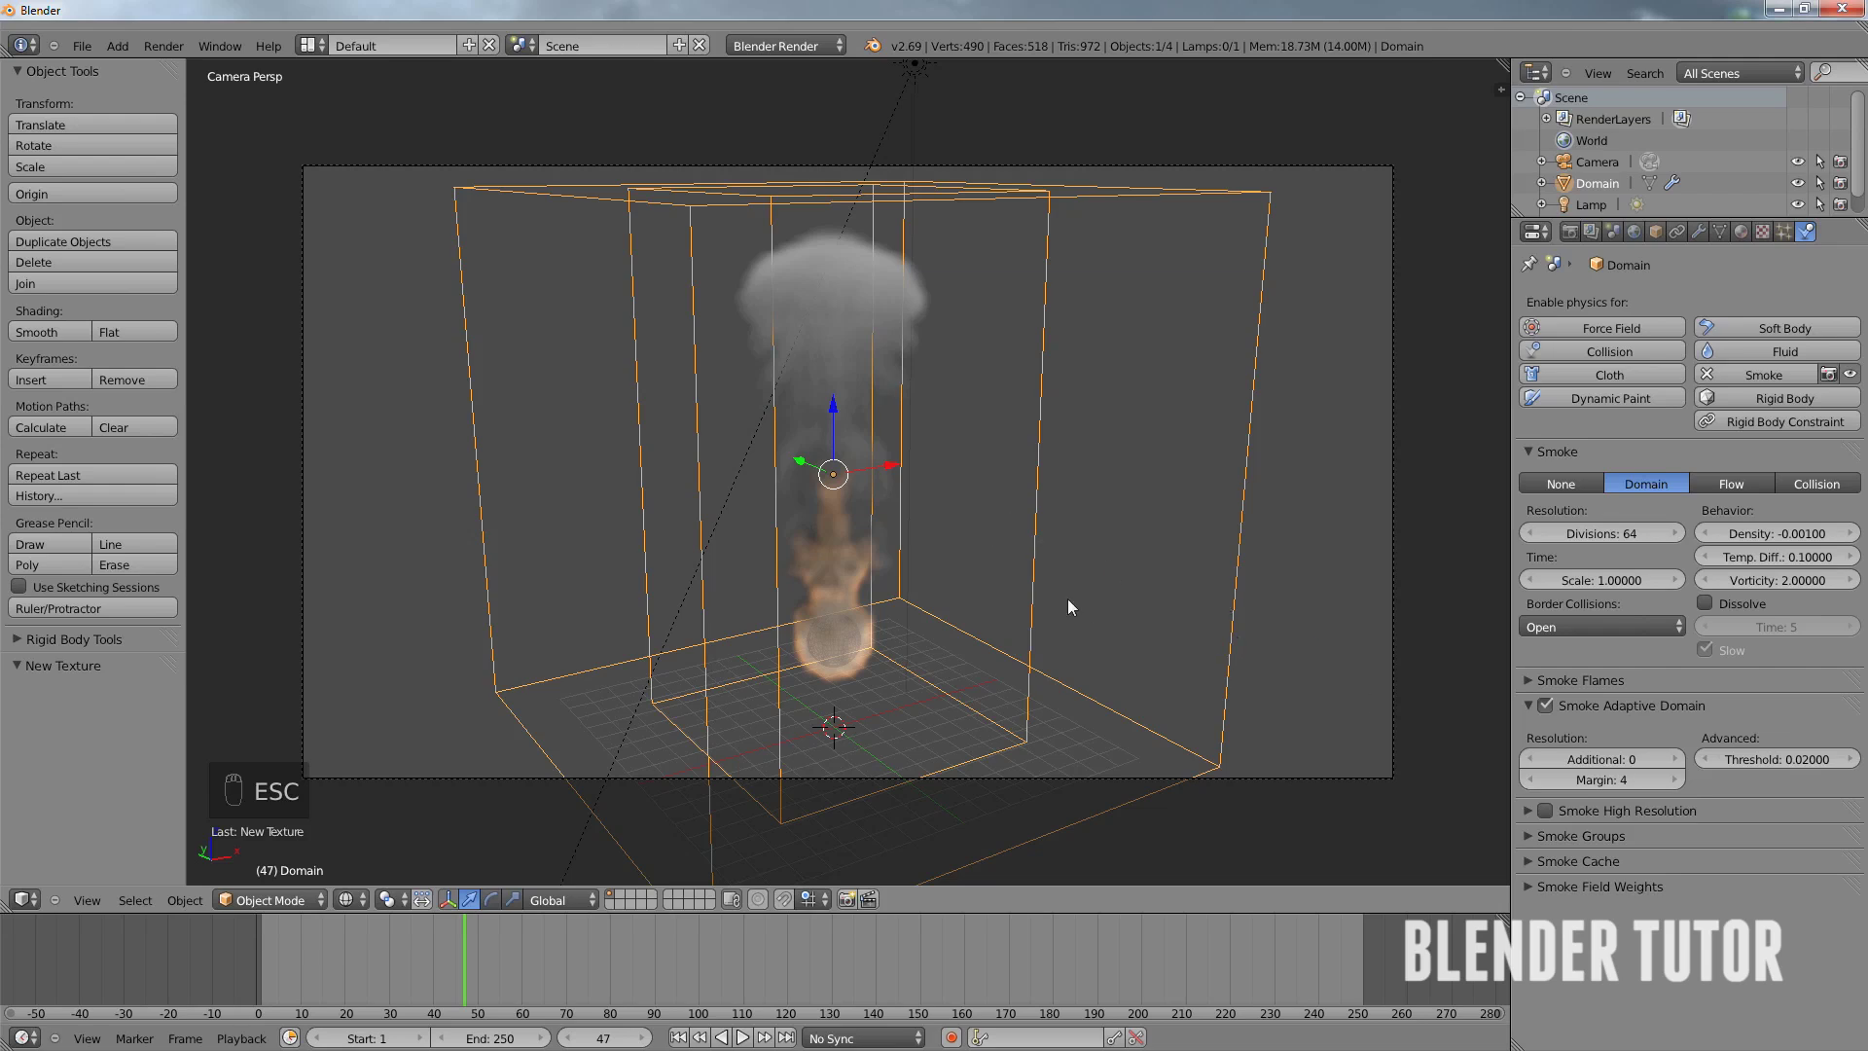
- Return to frame 1, enable Smoke High Resolution for the Domain, and set its noise strength to 3
left_click(678, 1038)
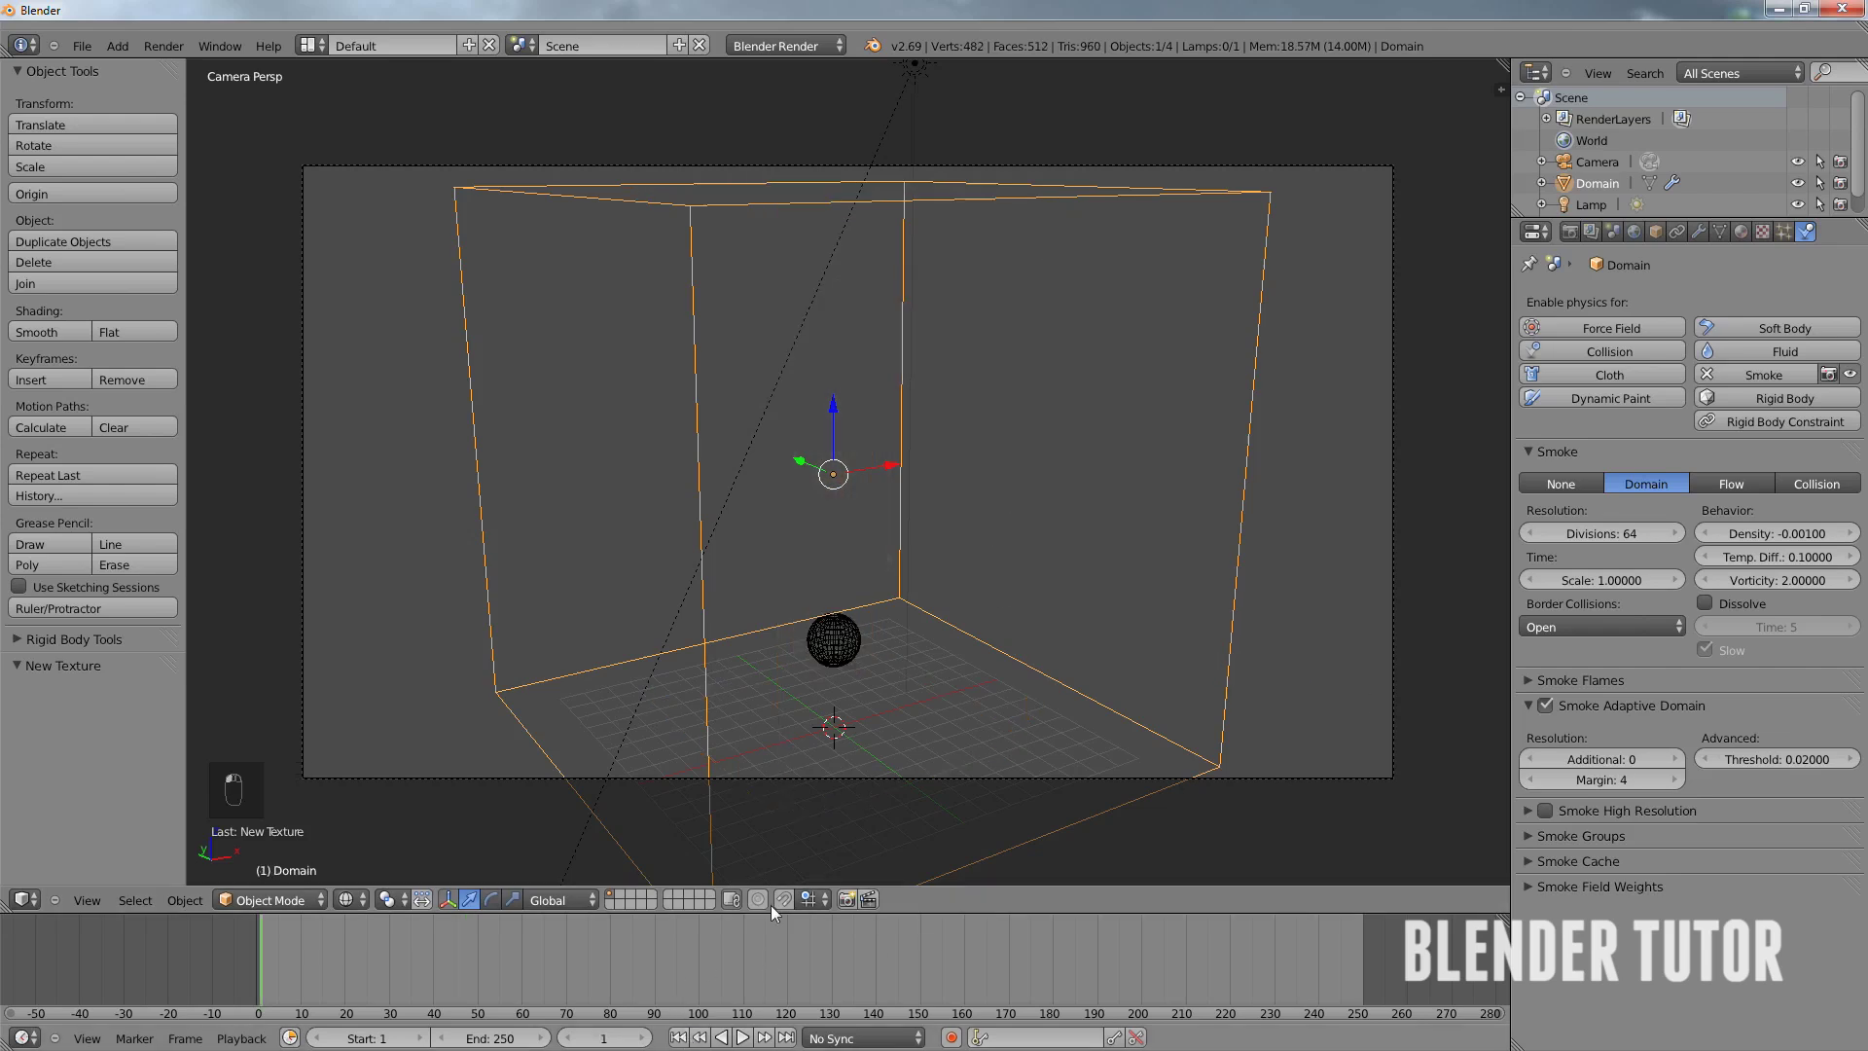
left_click(1545, 811)
left_click(1528, 810)
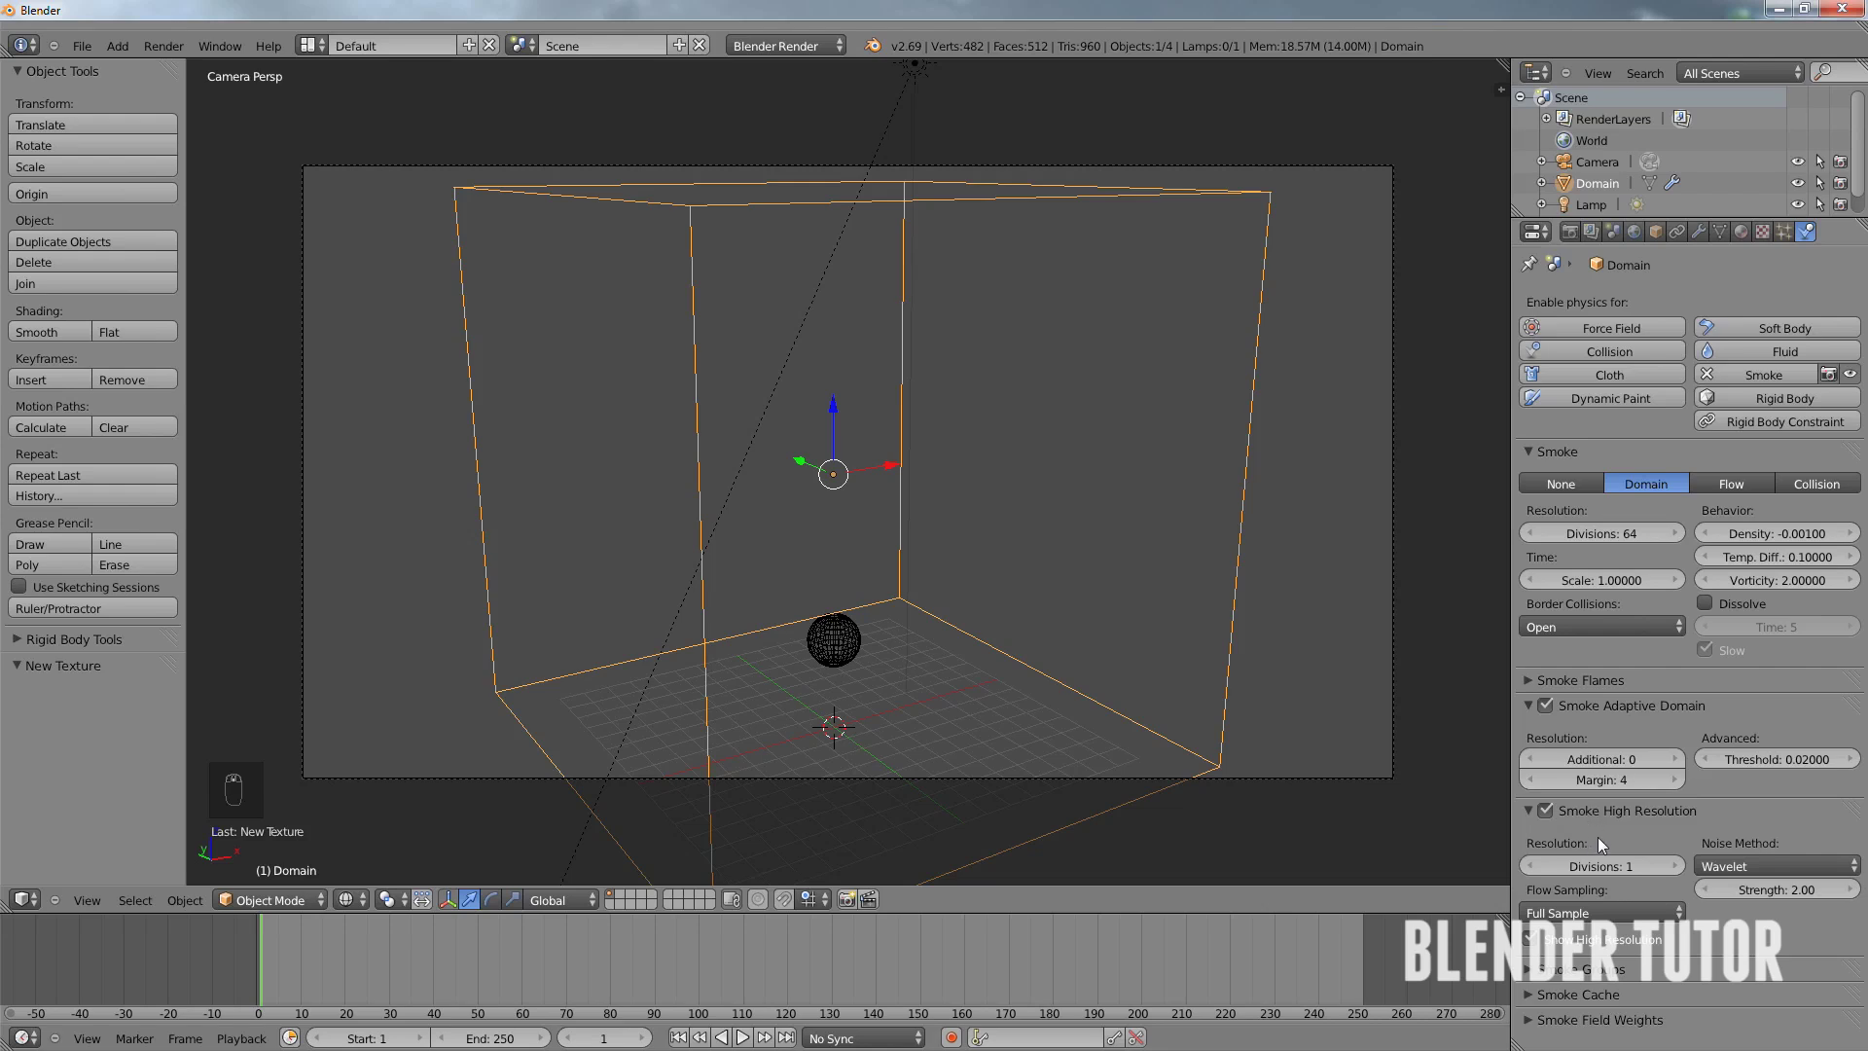
left_click(1771, 889)
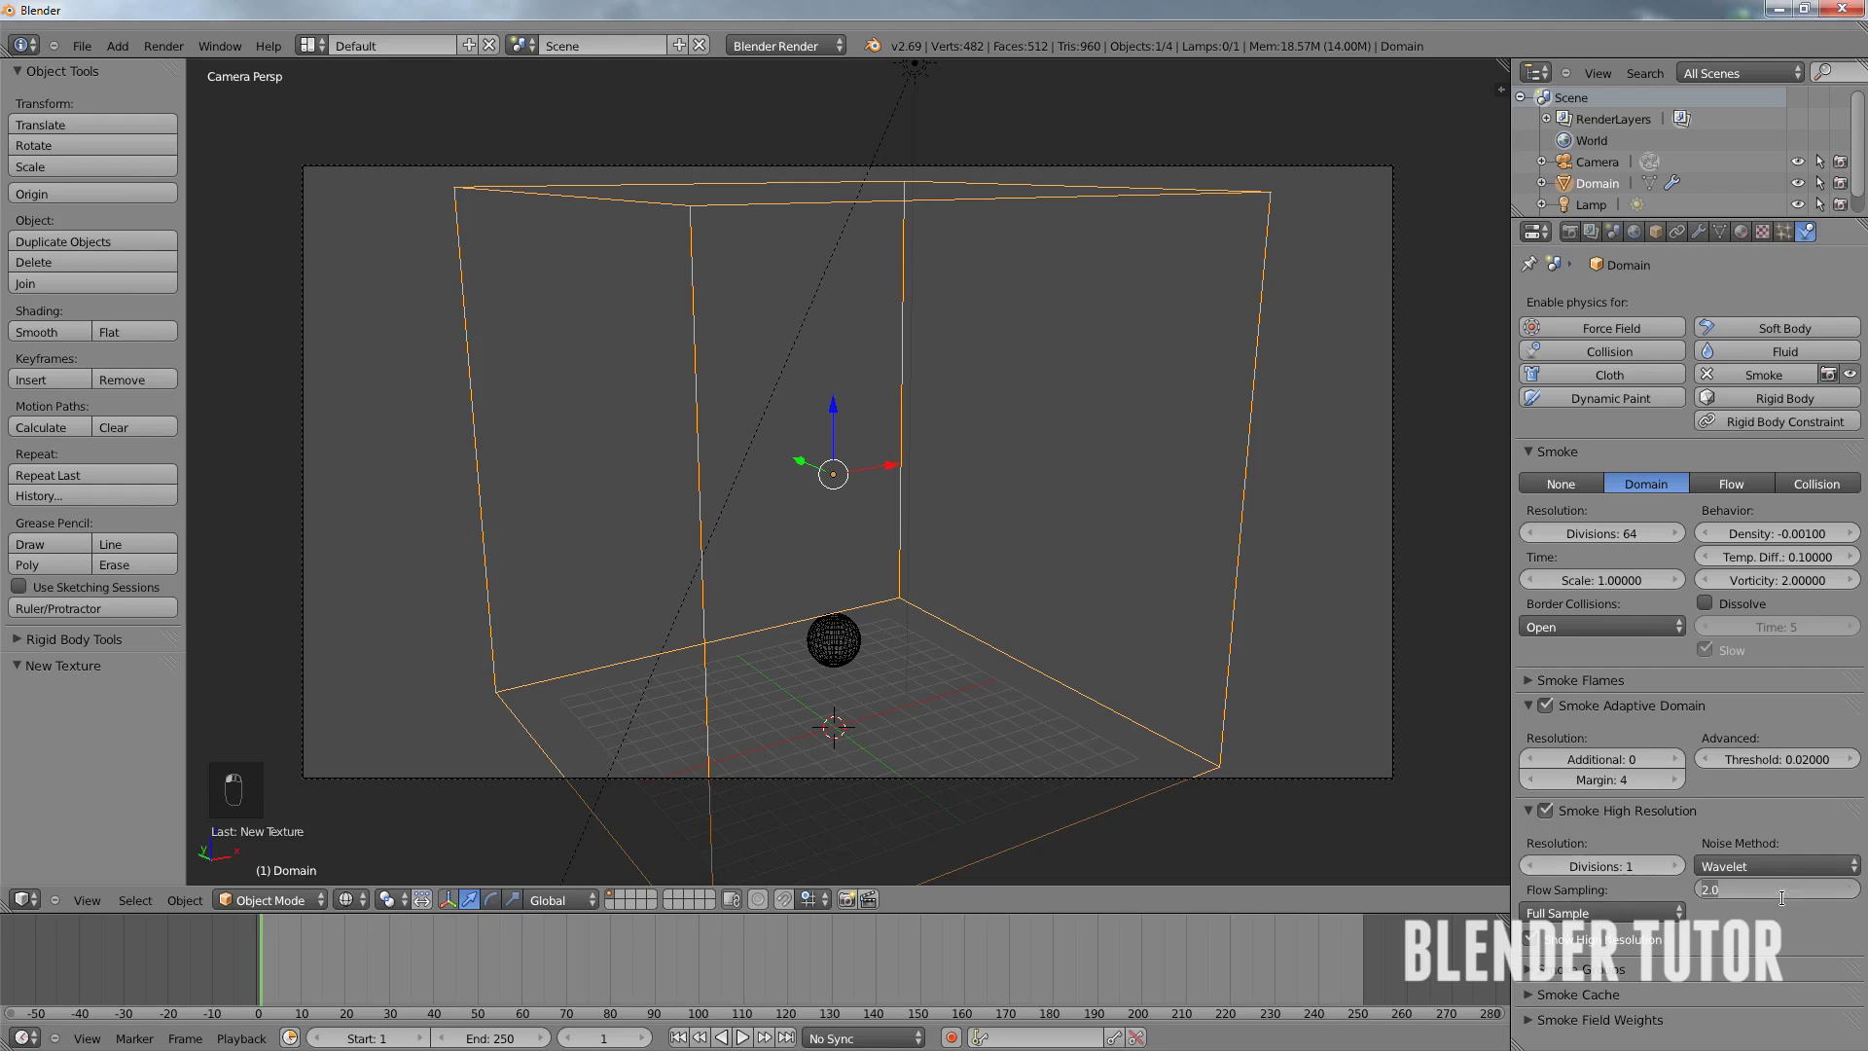
type("3")
key("Return")
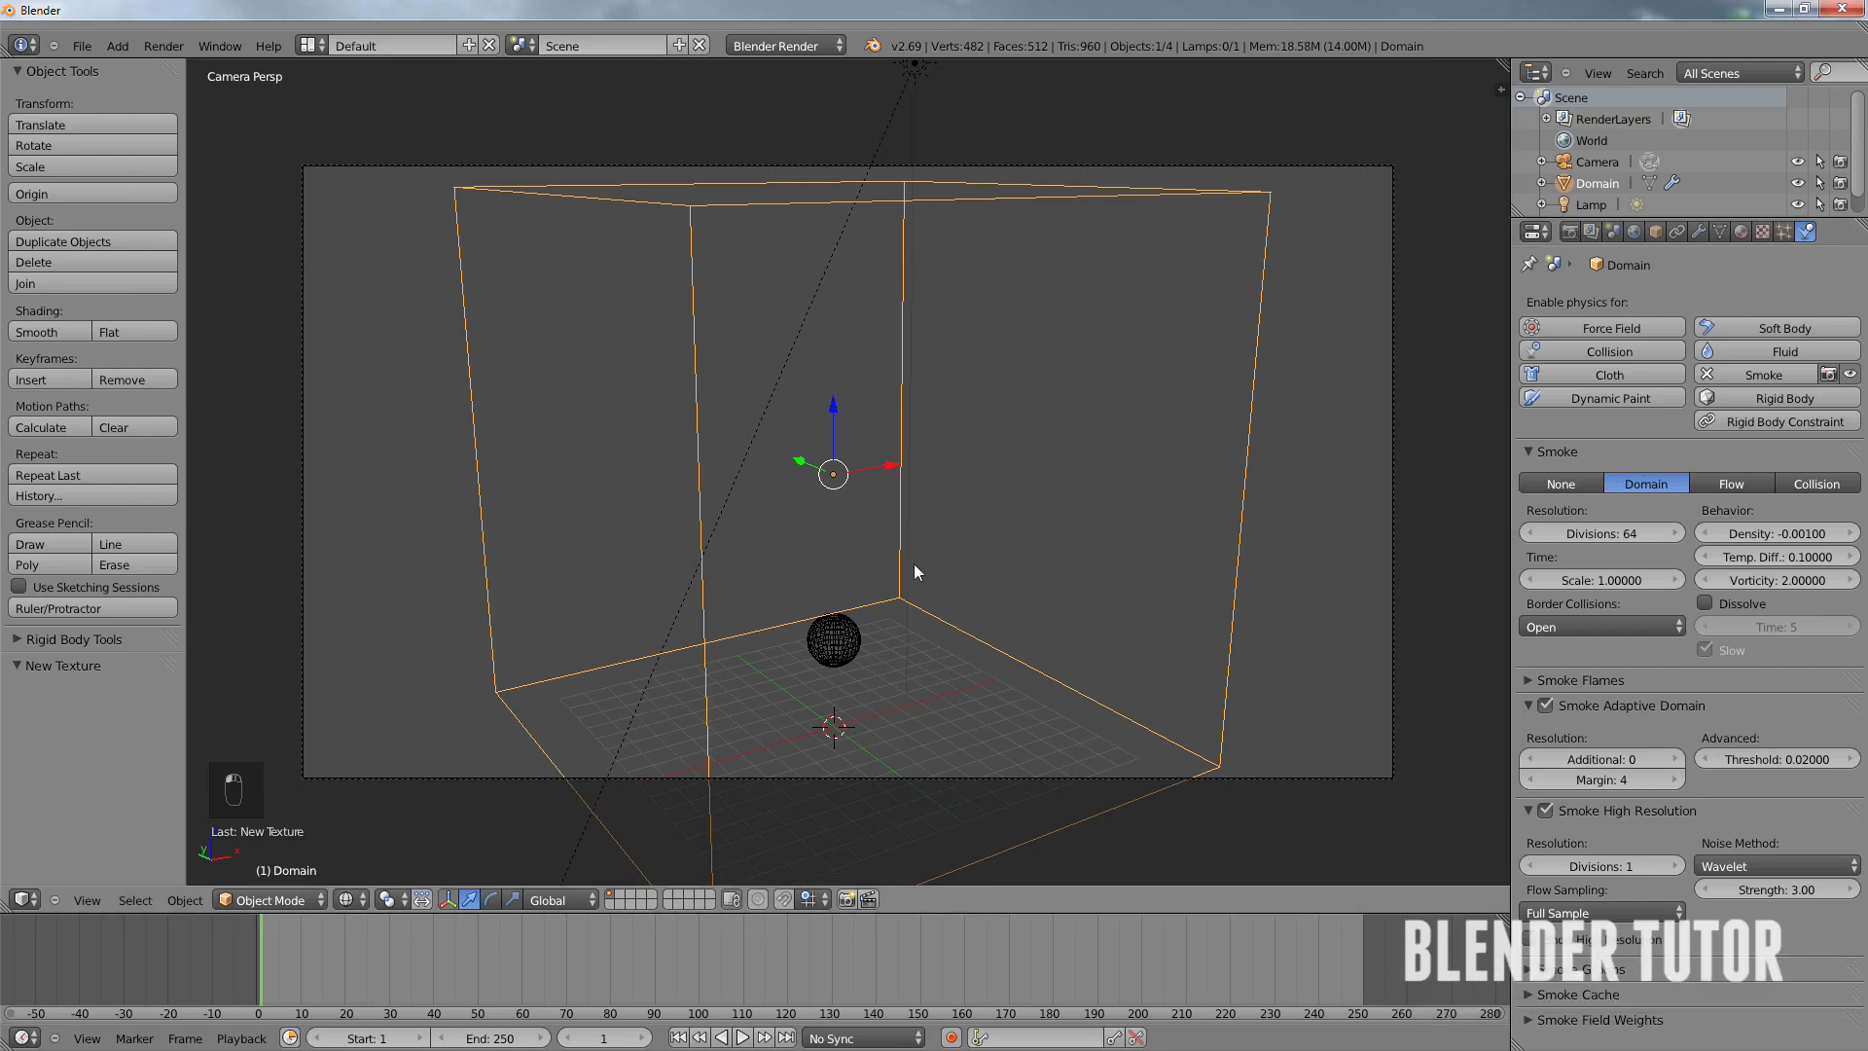
- Play the high-resolution simulation up to frame 46 and examine the smoke and flames up close from several angles
key("alt+a")
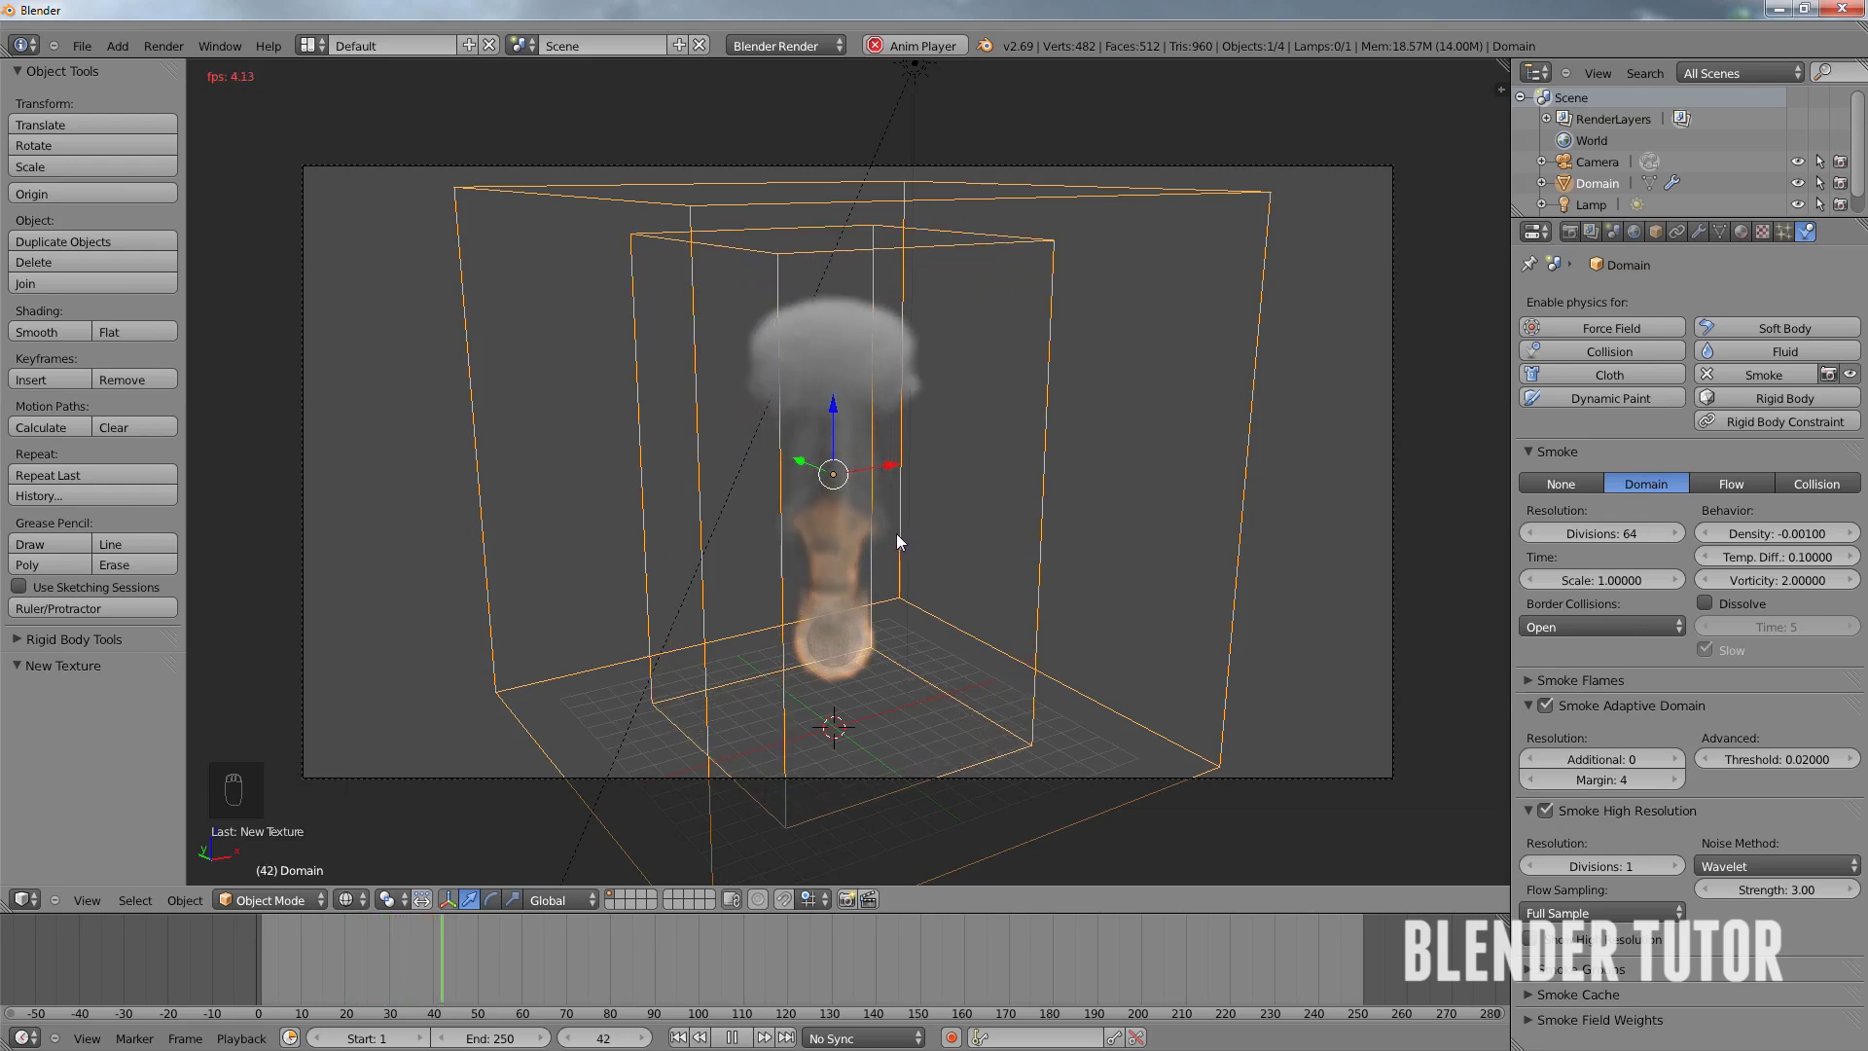
key("alt+a")
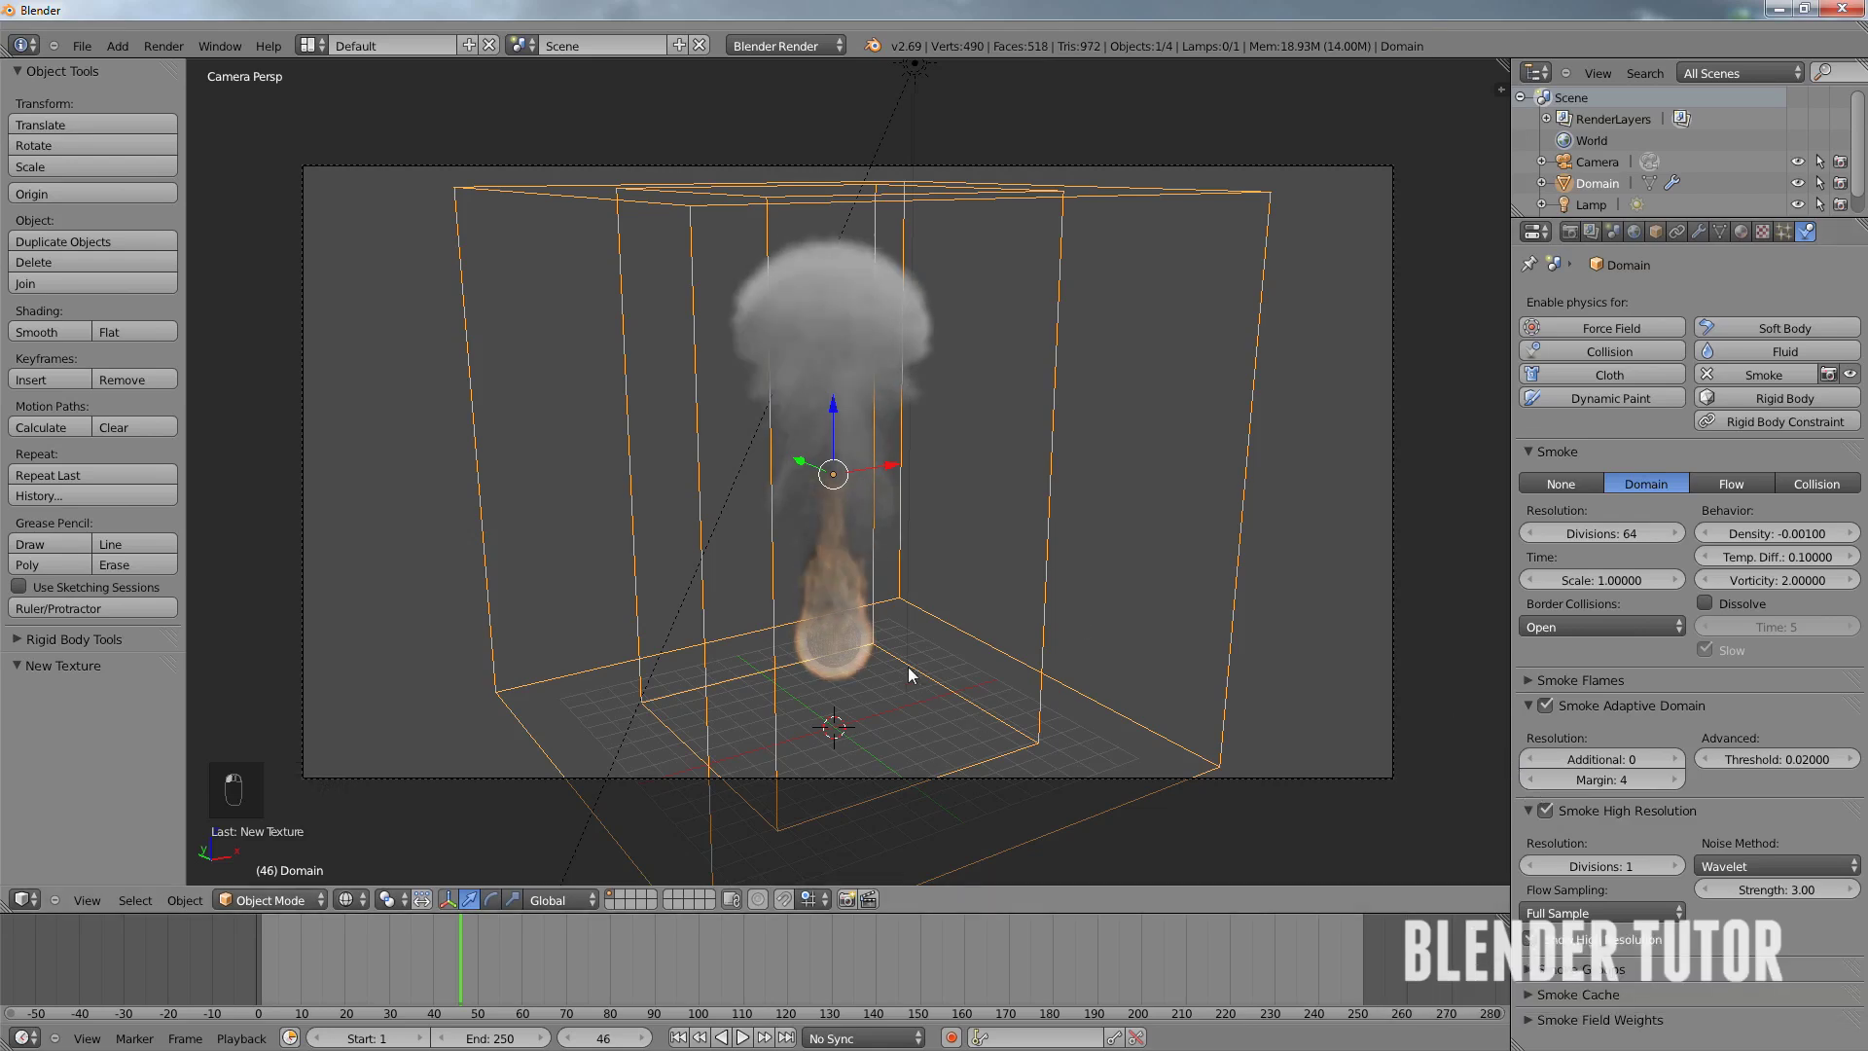
scroll(880, 621, "up", 2)
scroll(880, 621, "up", 1)
middle_click_drag(895, 627, 1006, 628)
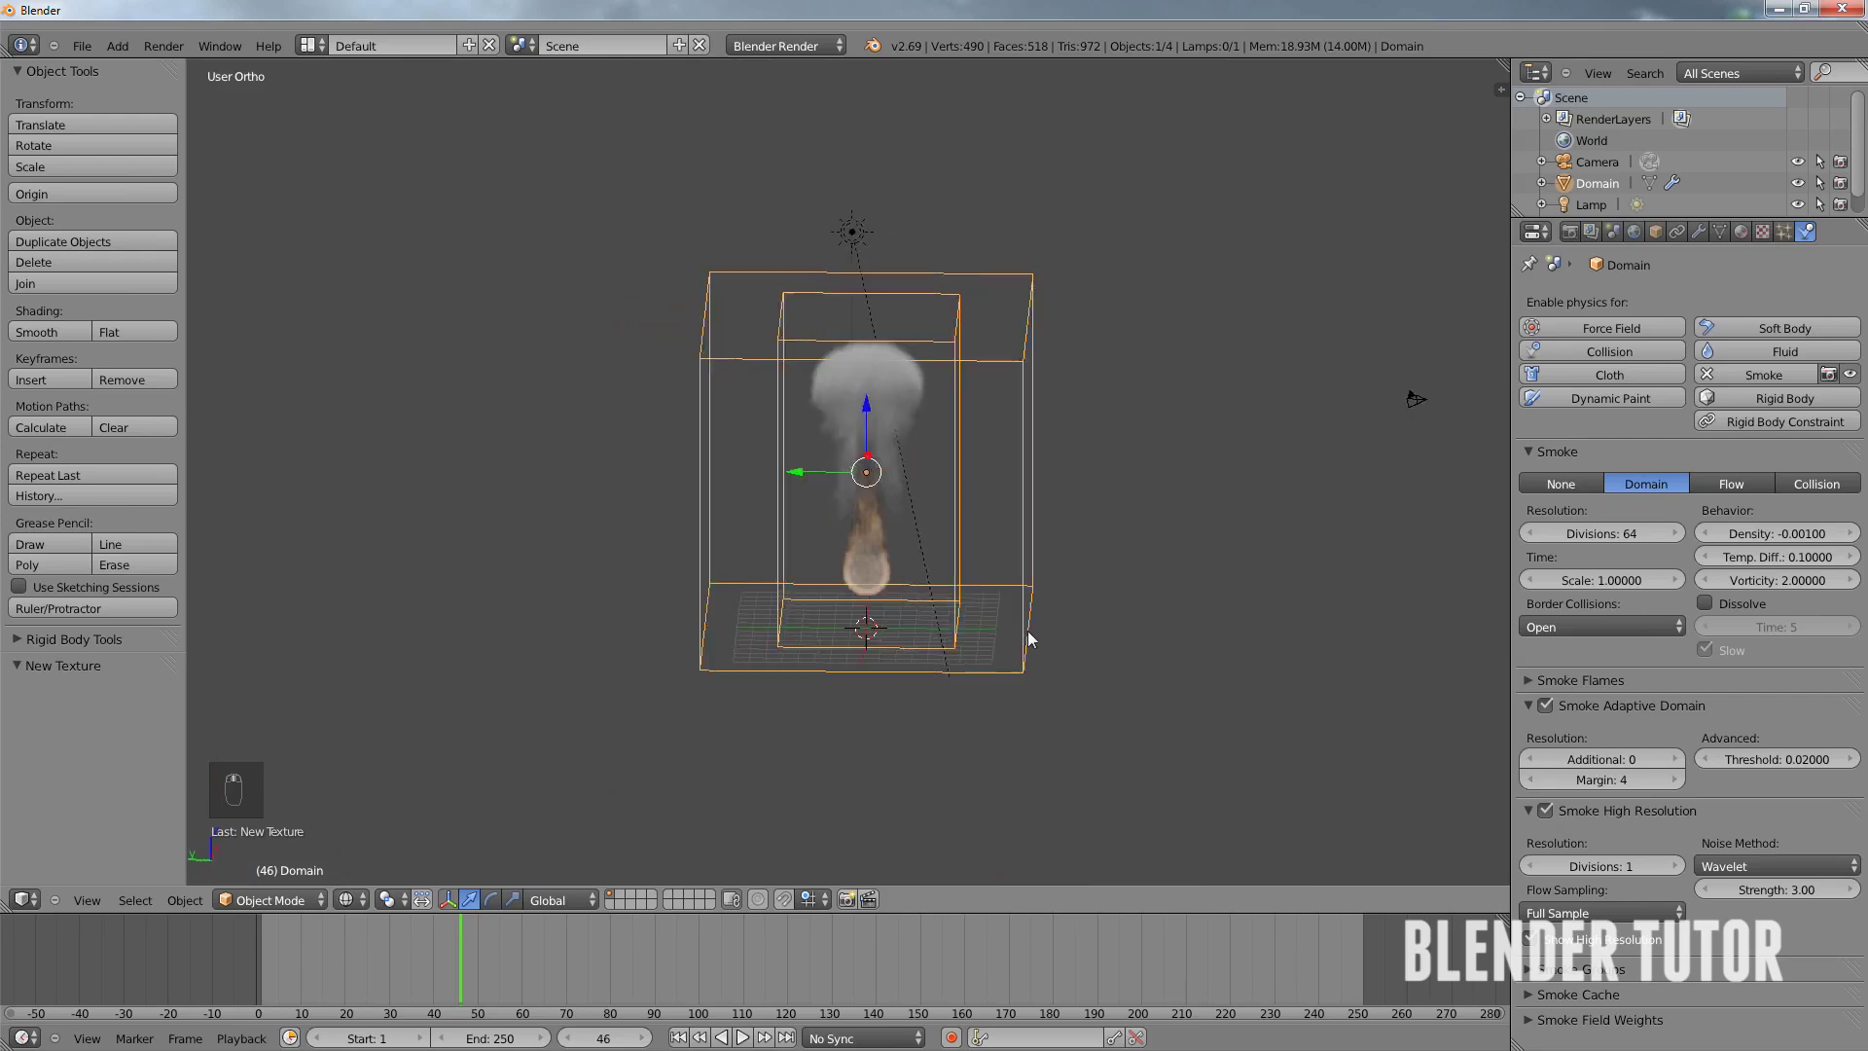
scroll(1002, 629, "up", 5)
middle_click_drag(997, 623, 930, 598)
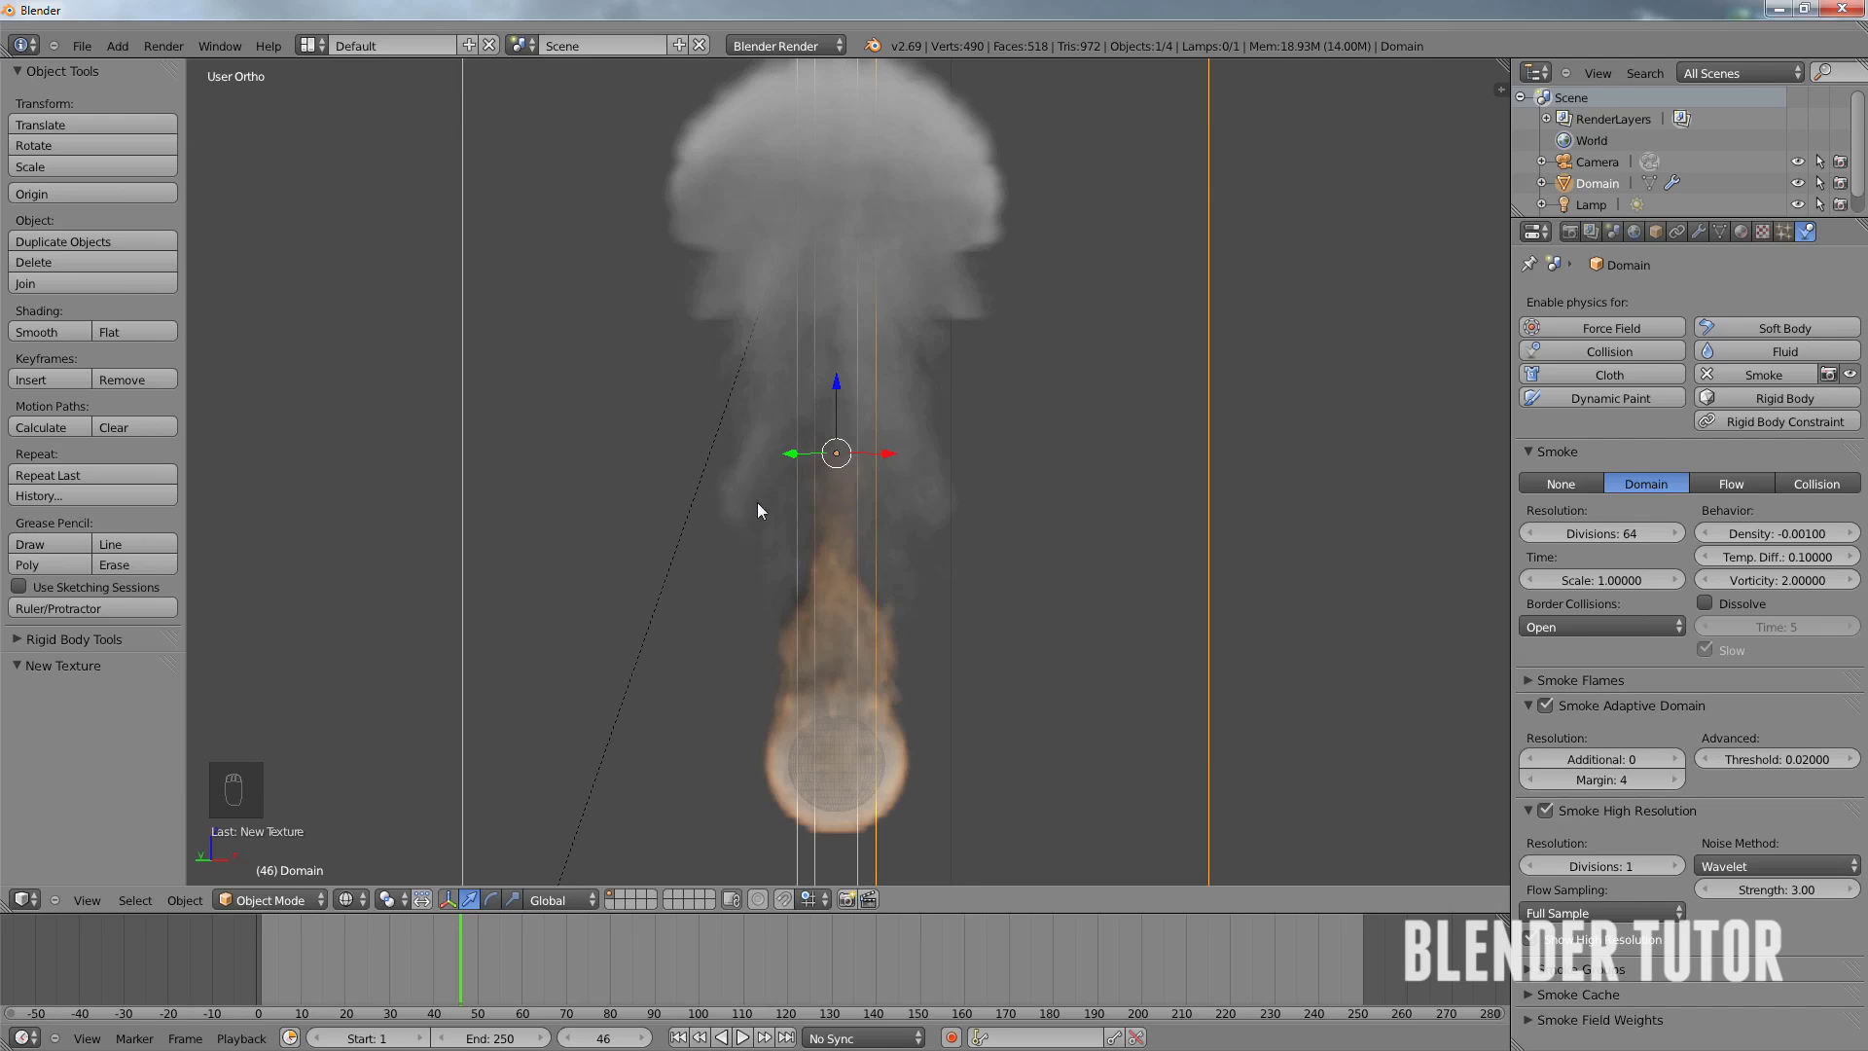
scroll(756, 503, "down", 4)
middle_click_drag(865, 494, 1012, 579)
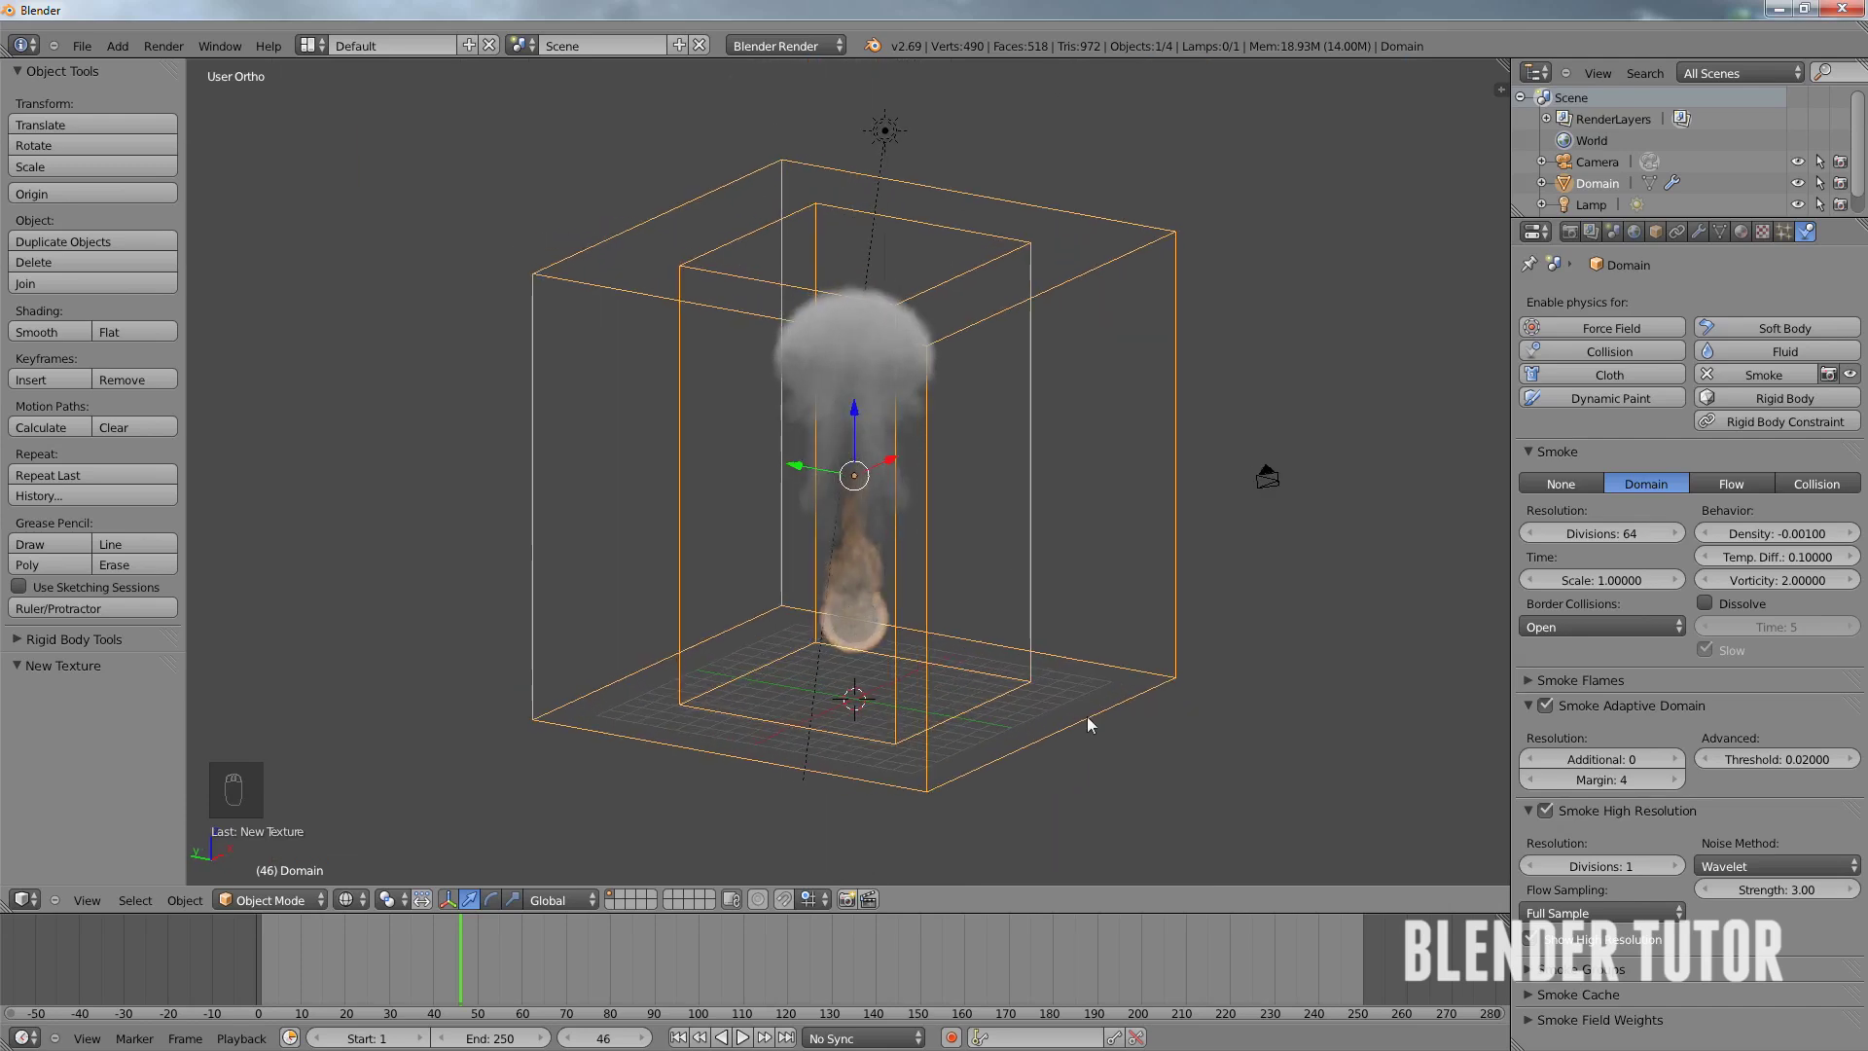
middle_click_drag(1071, 665, 913, 670)
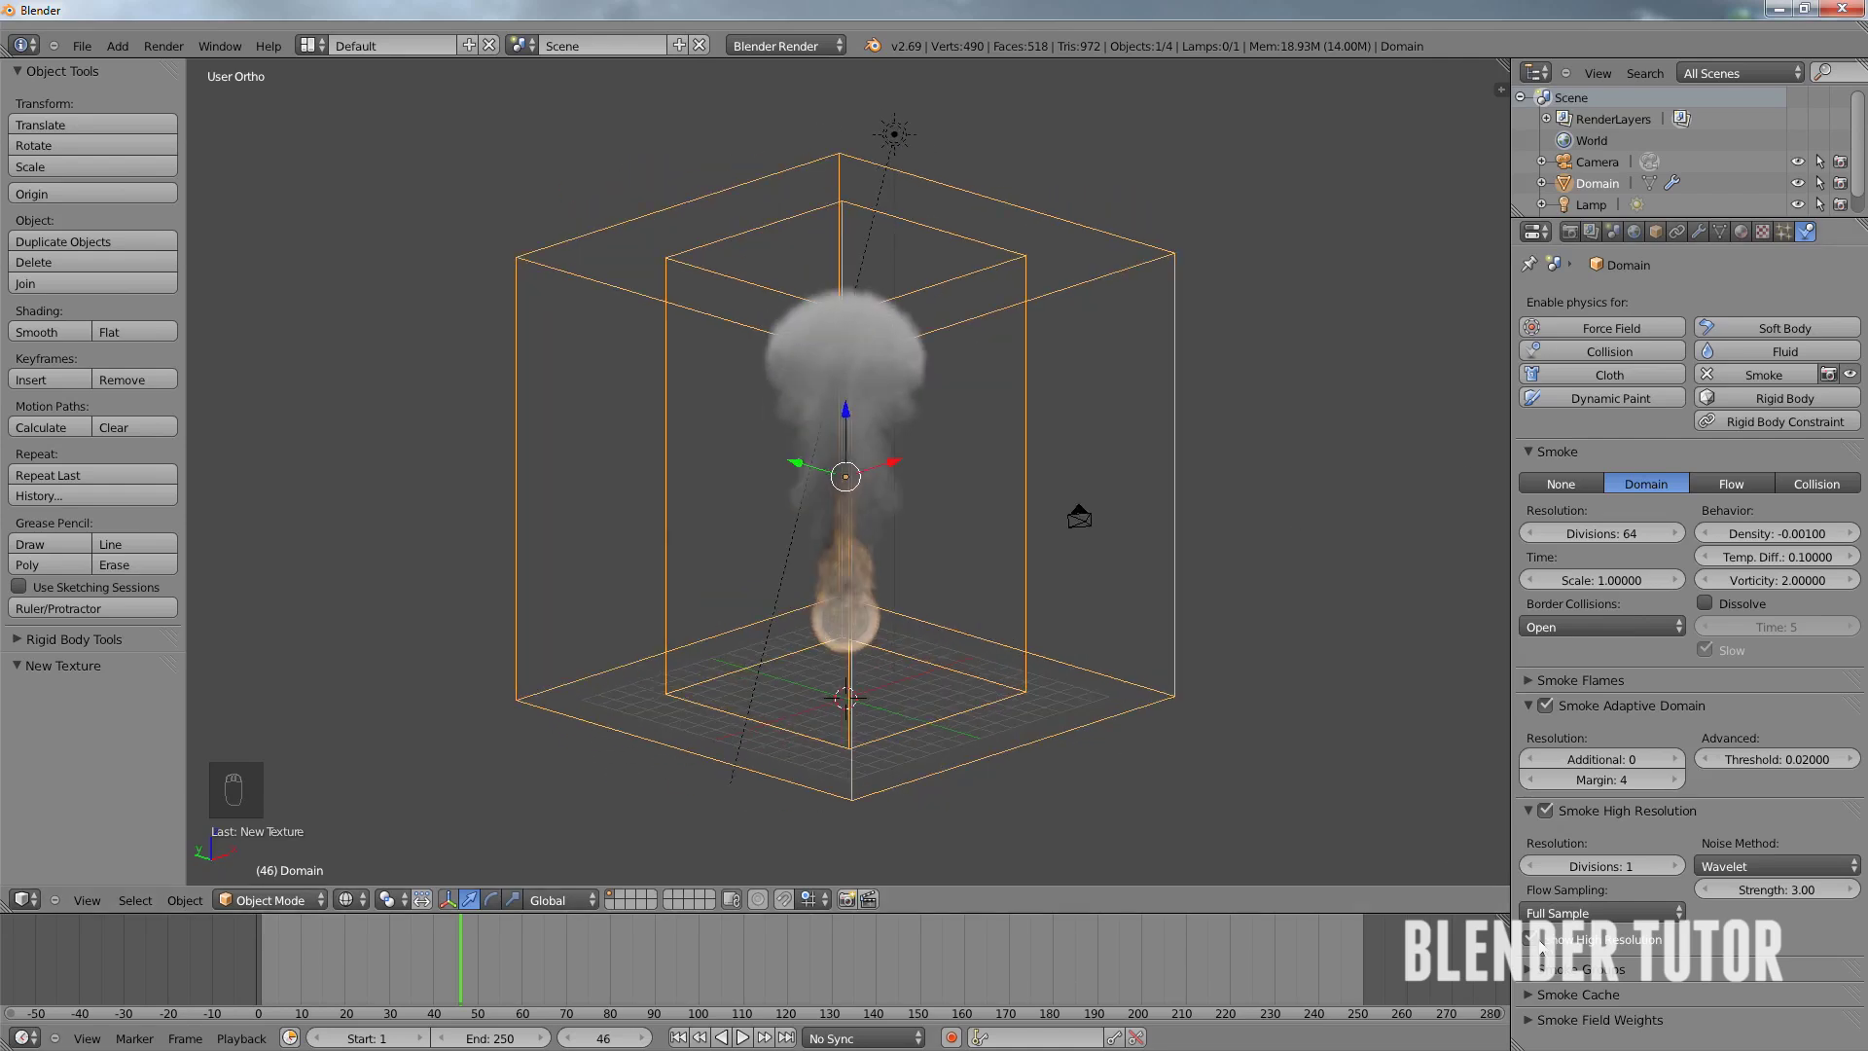
middle_click_drag(1112, 662, 1065, 645)
- Render a still image of frame 46 from the camera view and return to the 3D view
key("KP_0")
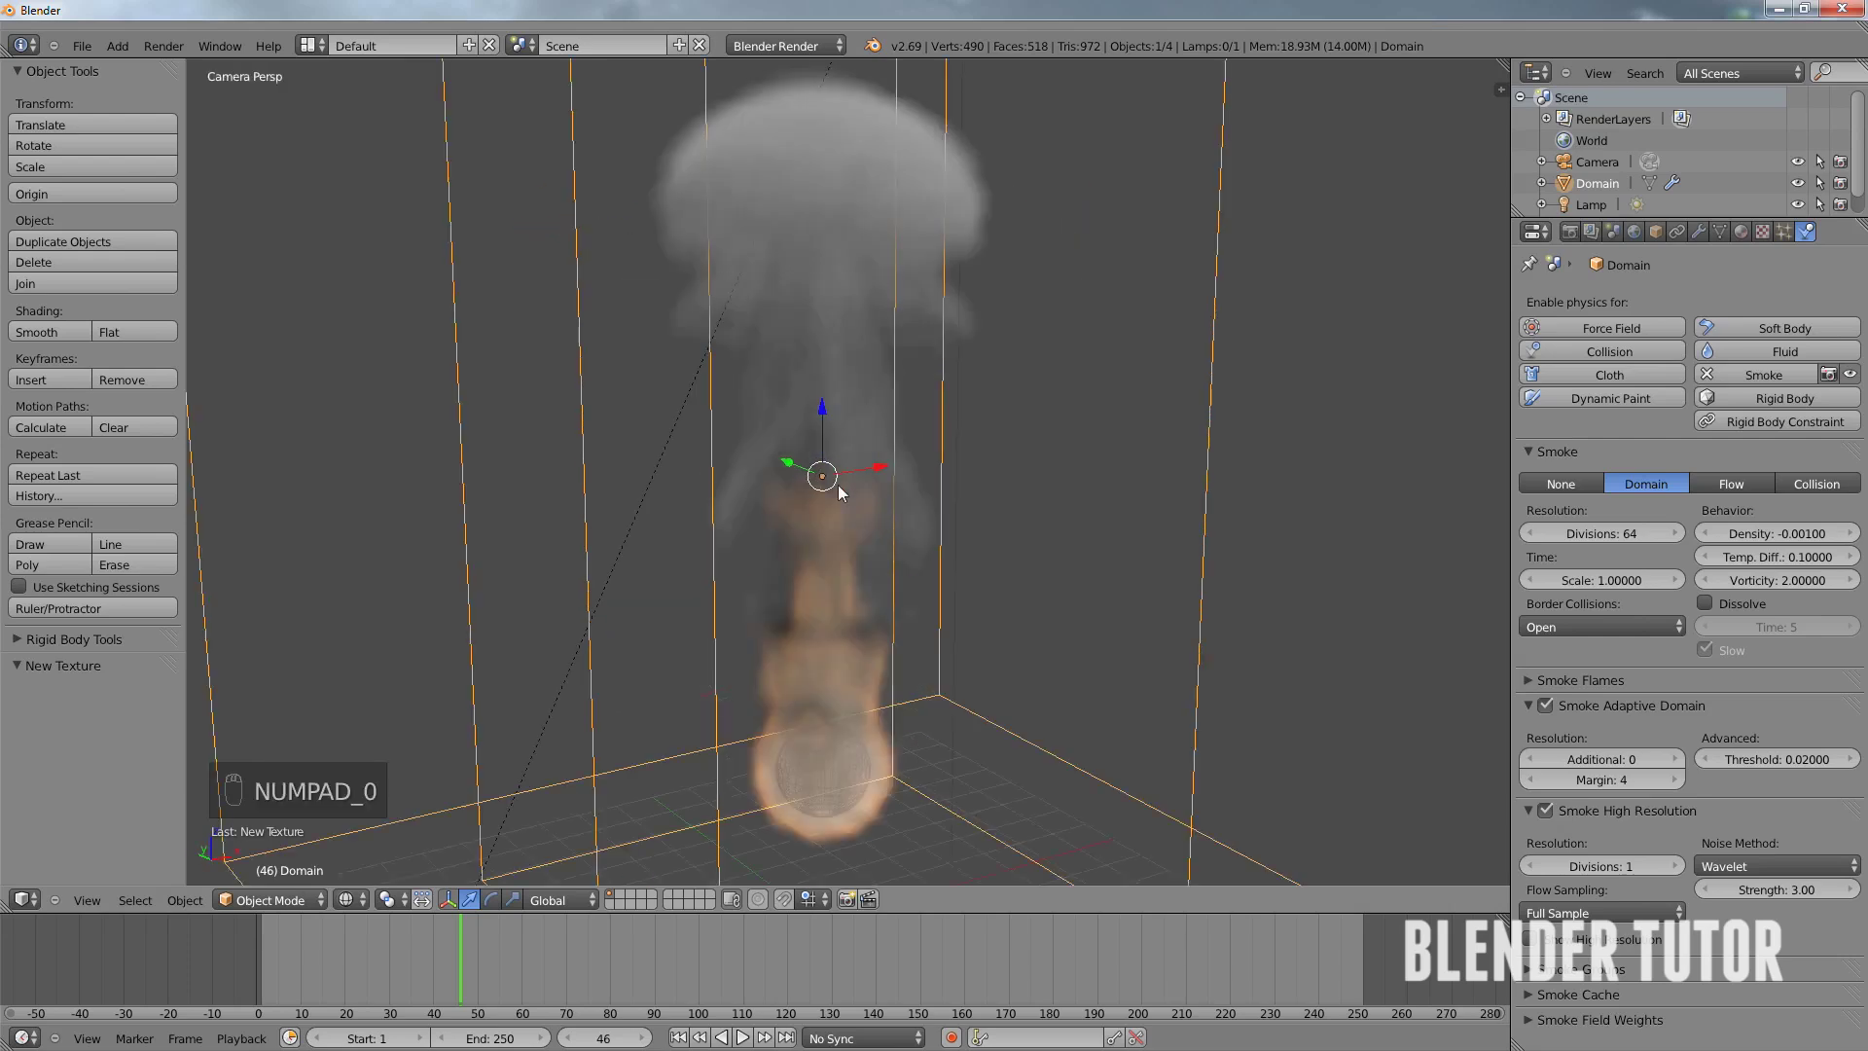
left_click(164, 45)
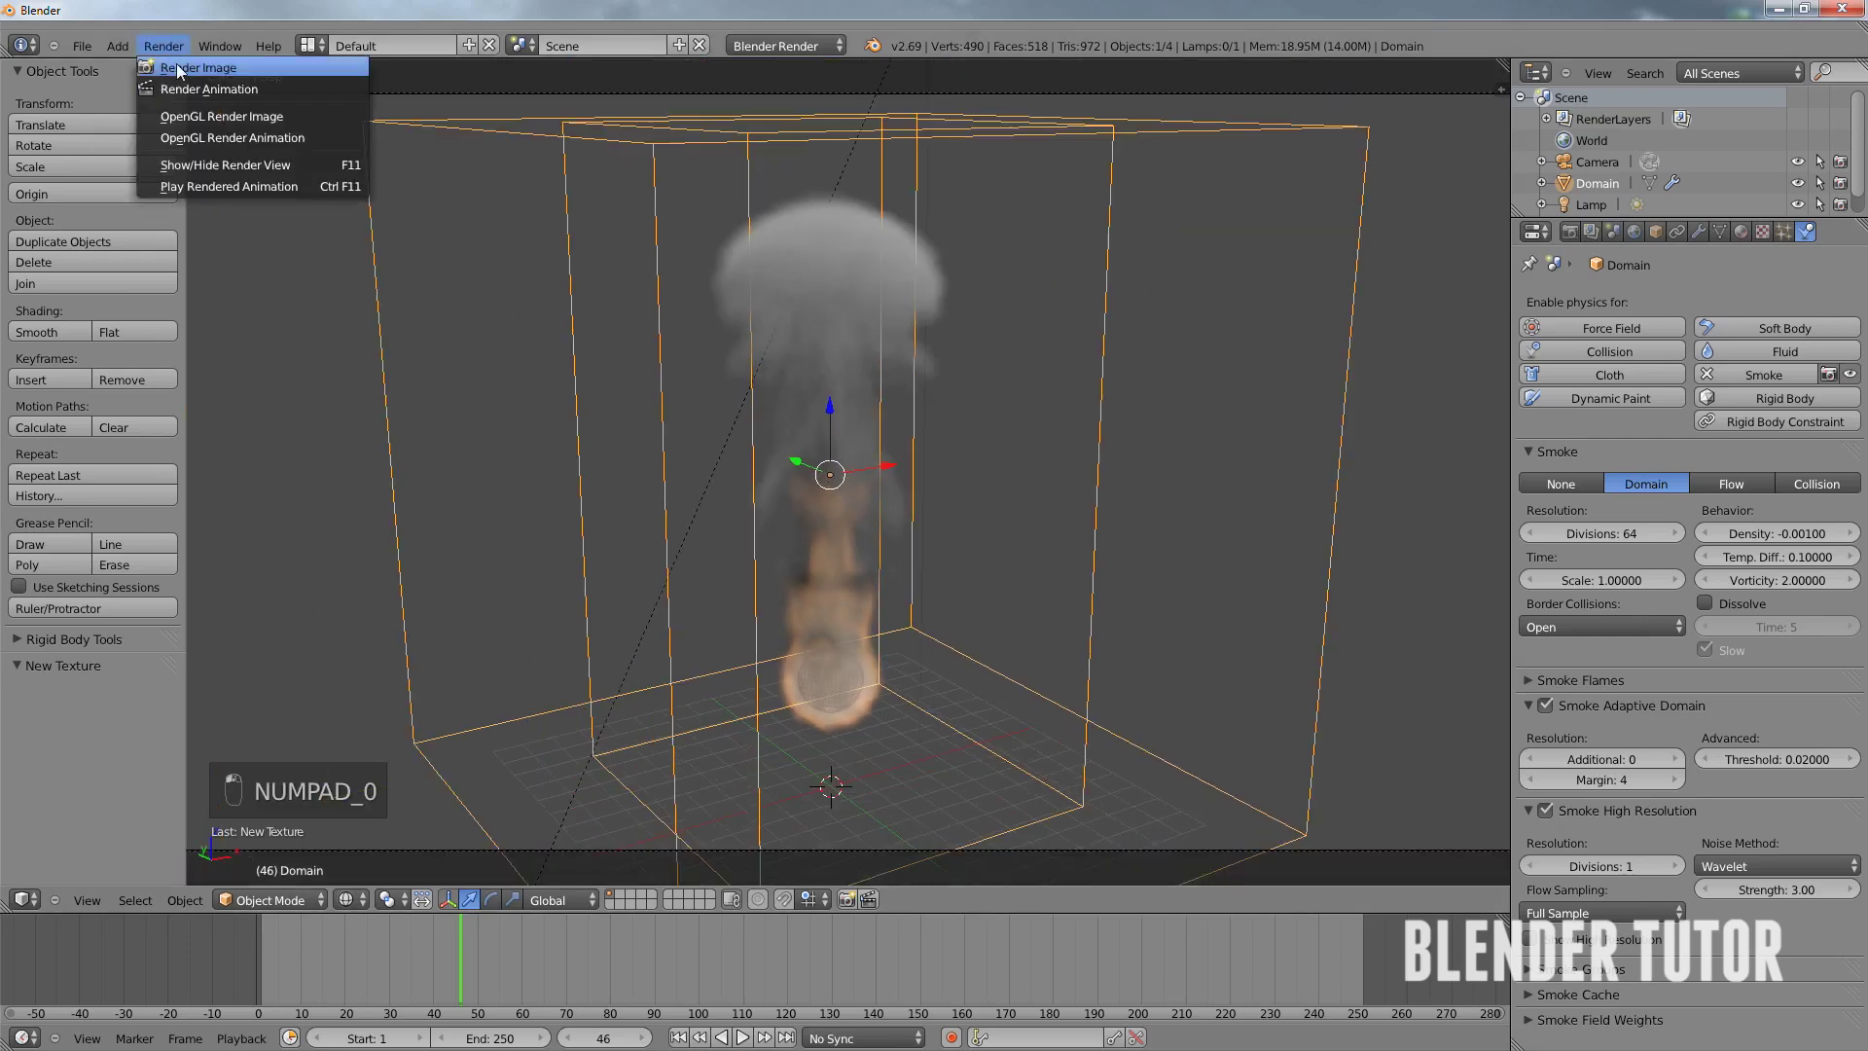
left_click(181, 69)
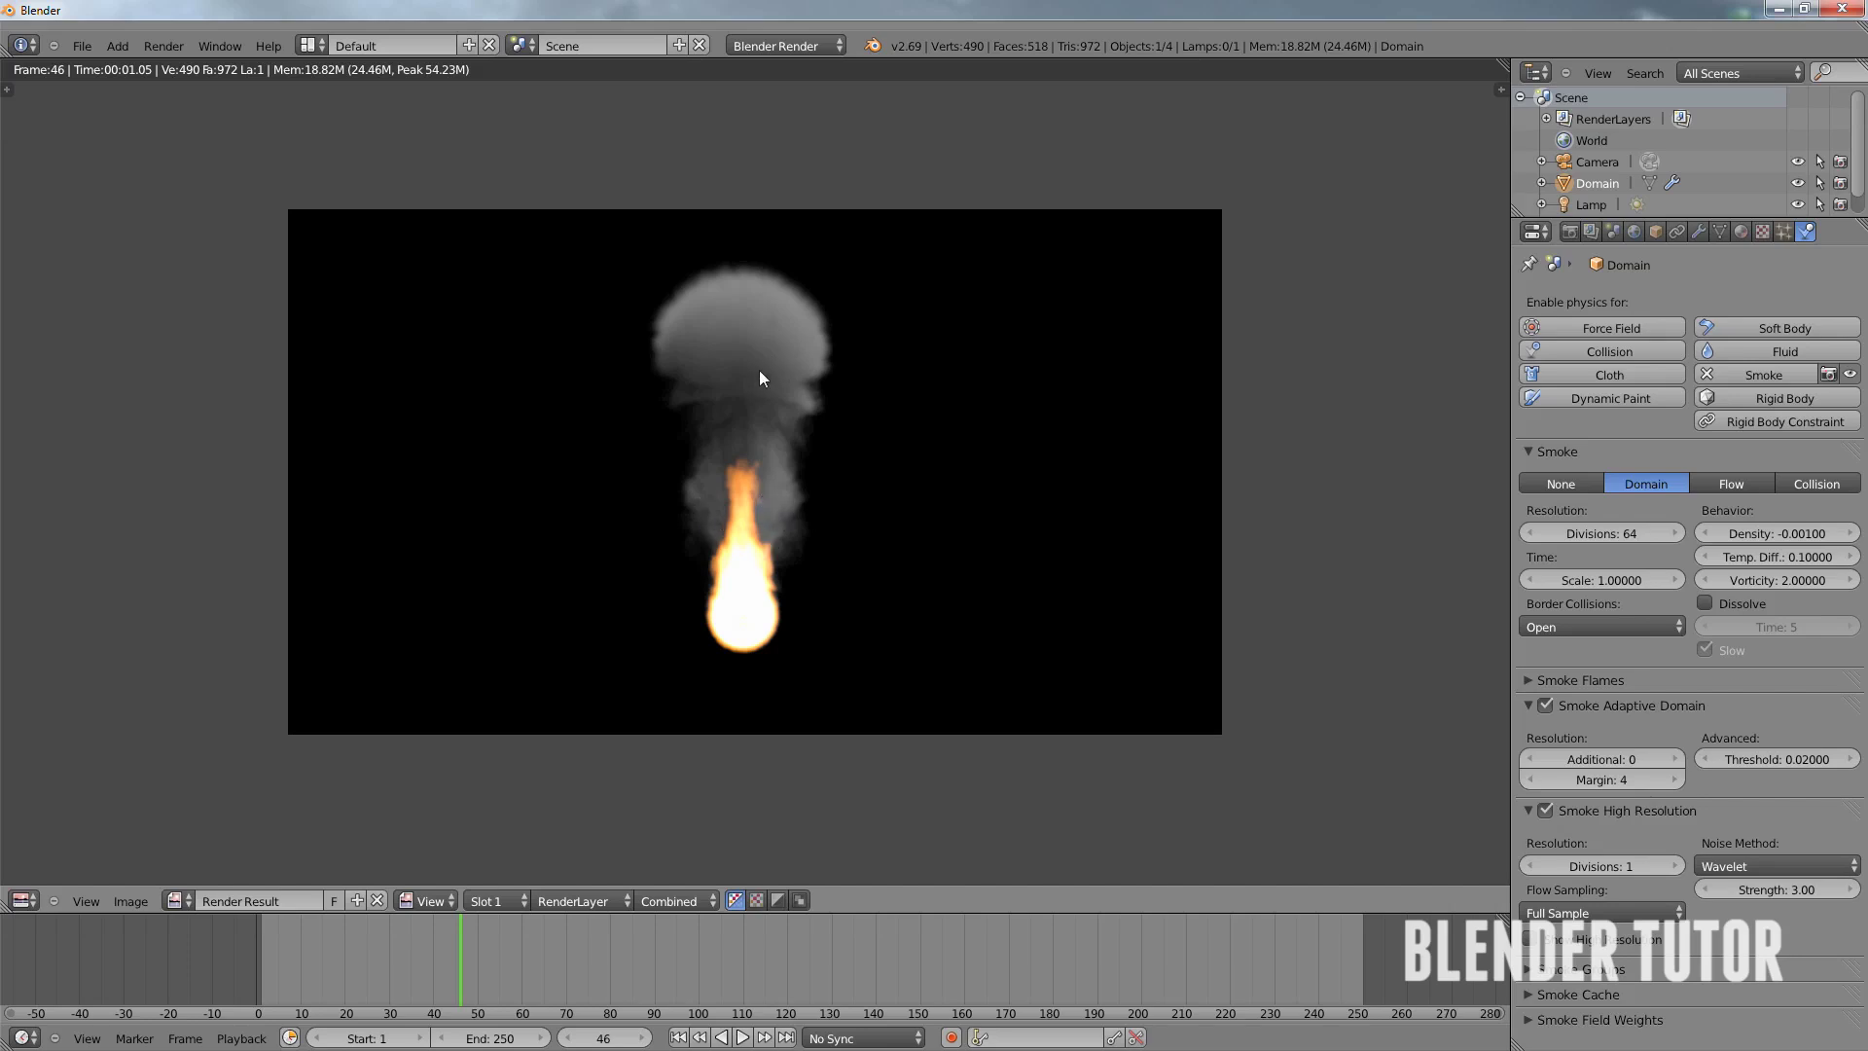
key("Escape")
scroll(737, 640, "down", 4)
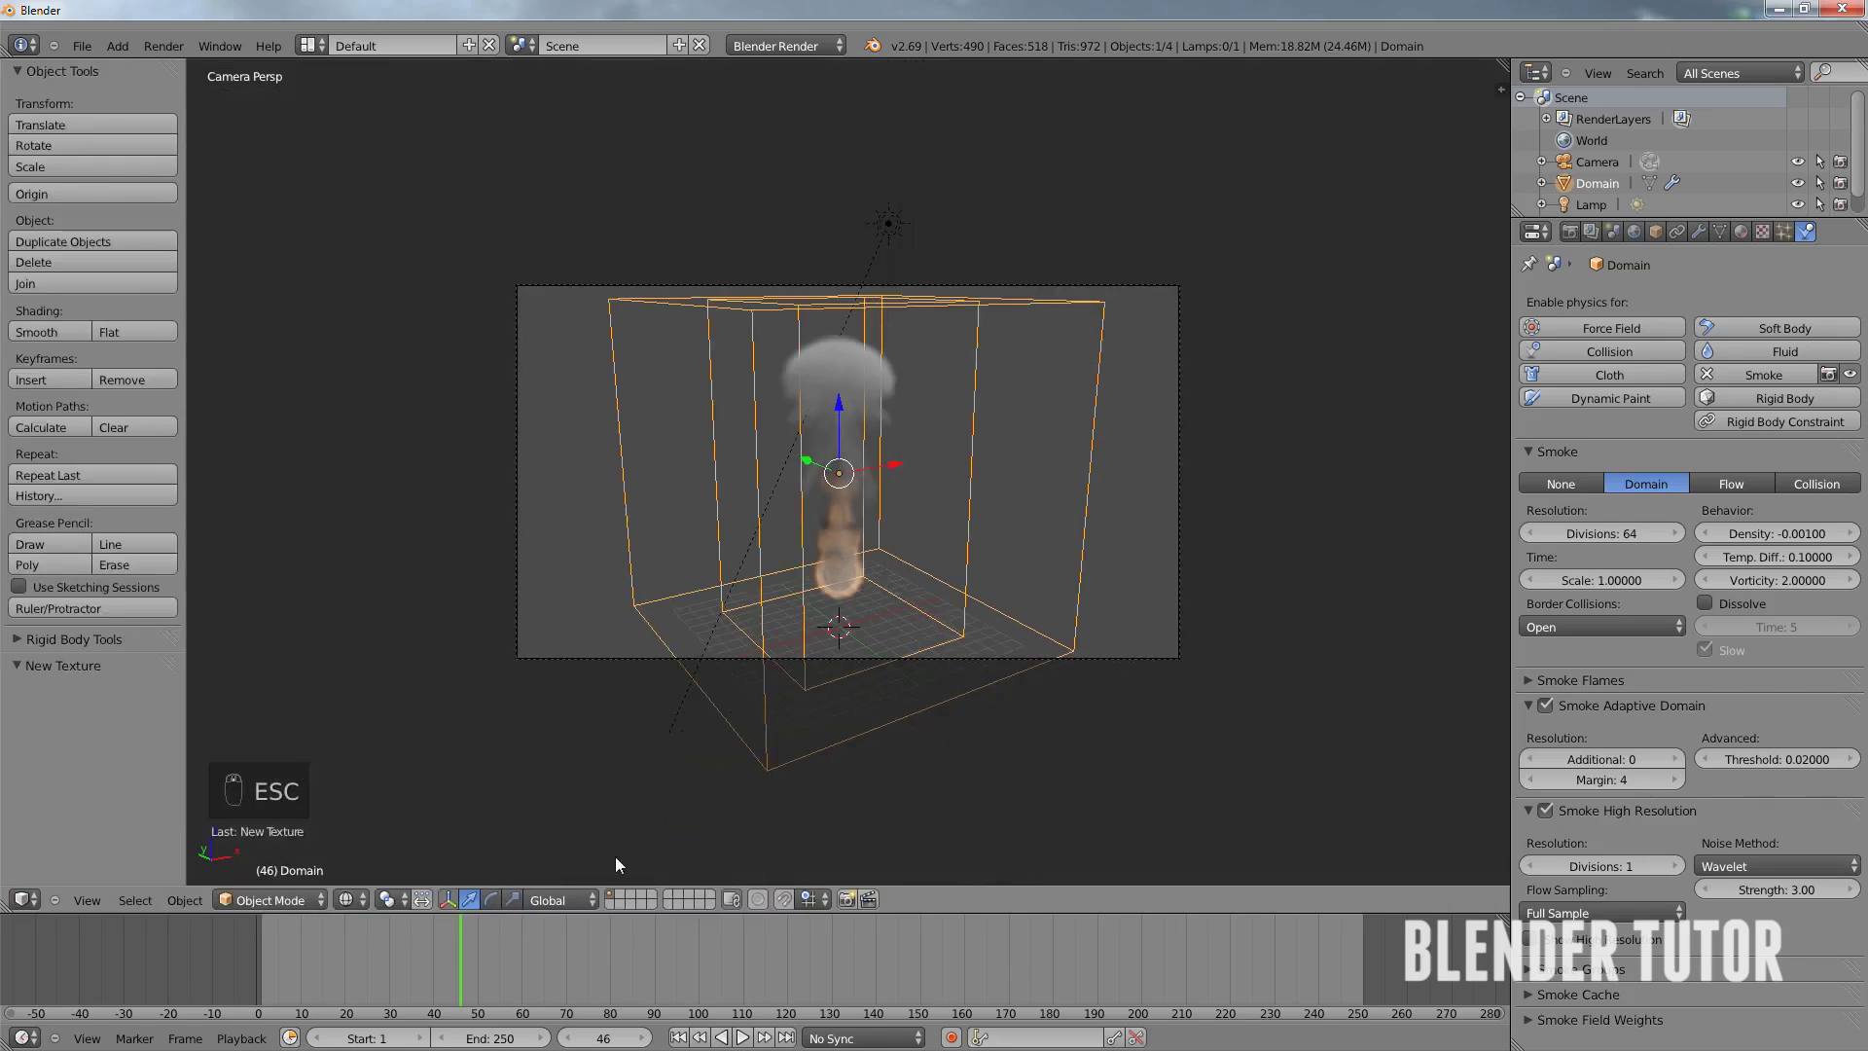
- Return to frame 1 and delete the flow sphere inside the domain
left_click(678, 1037)
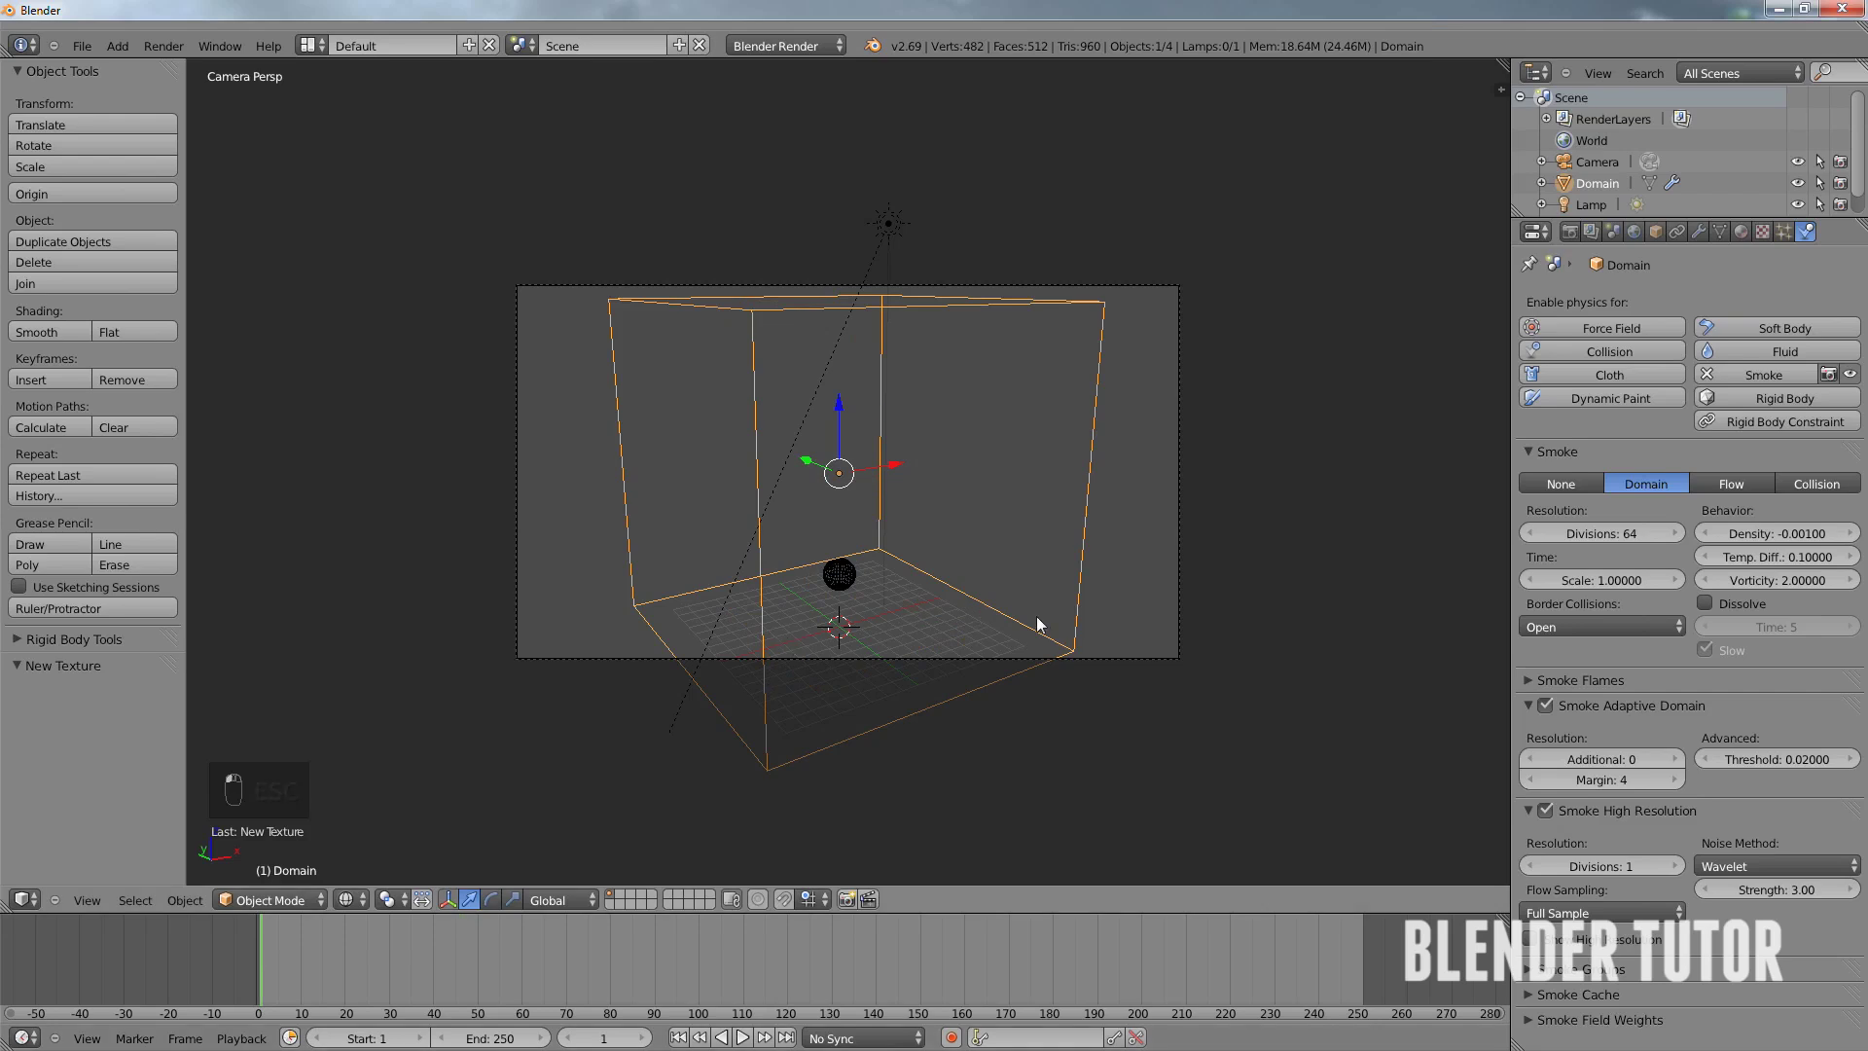
right_click(846, 572)
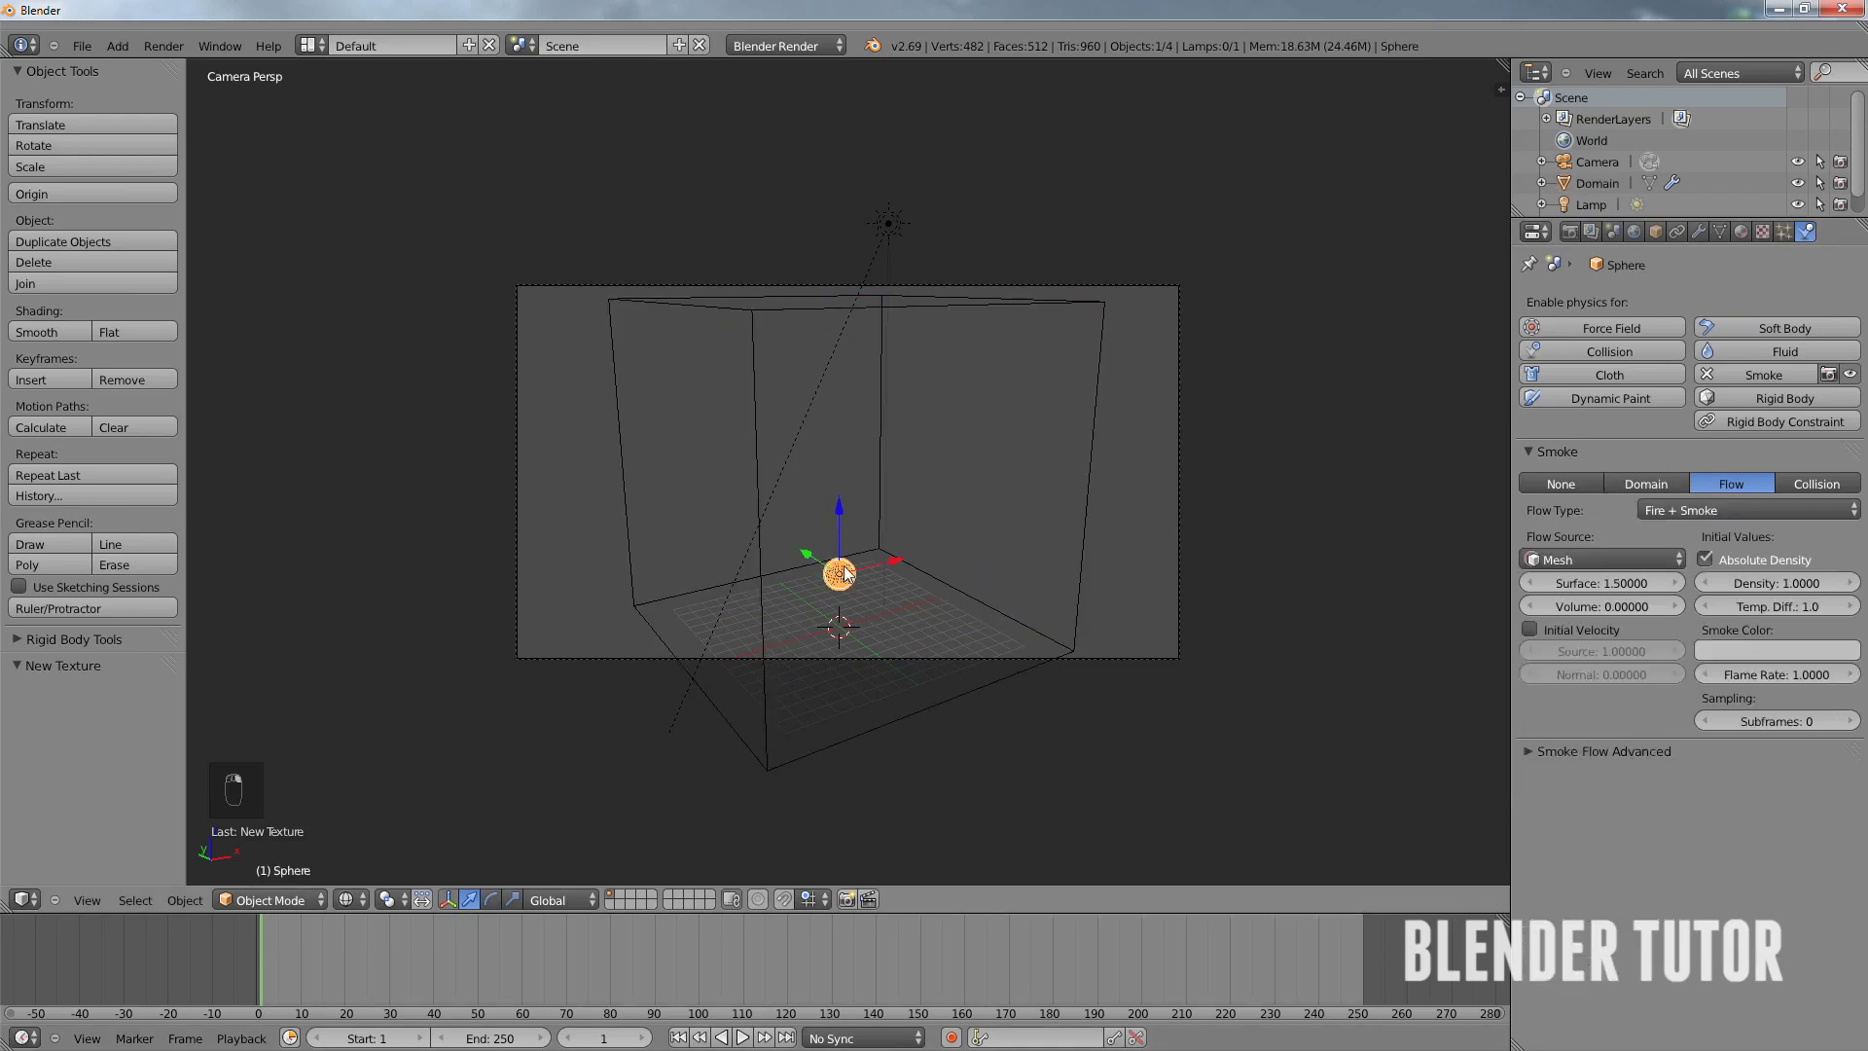
key("x")
left_click(856, 520)
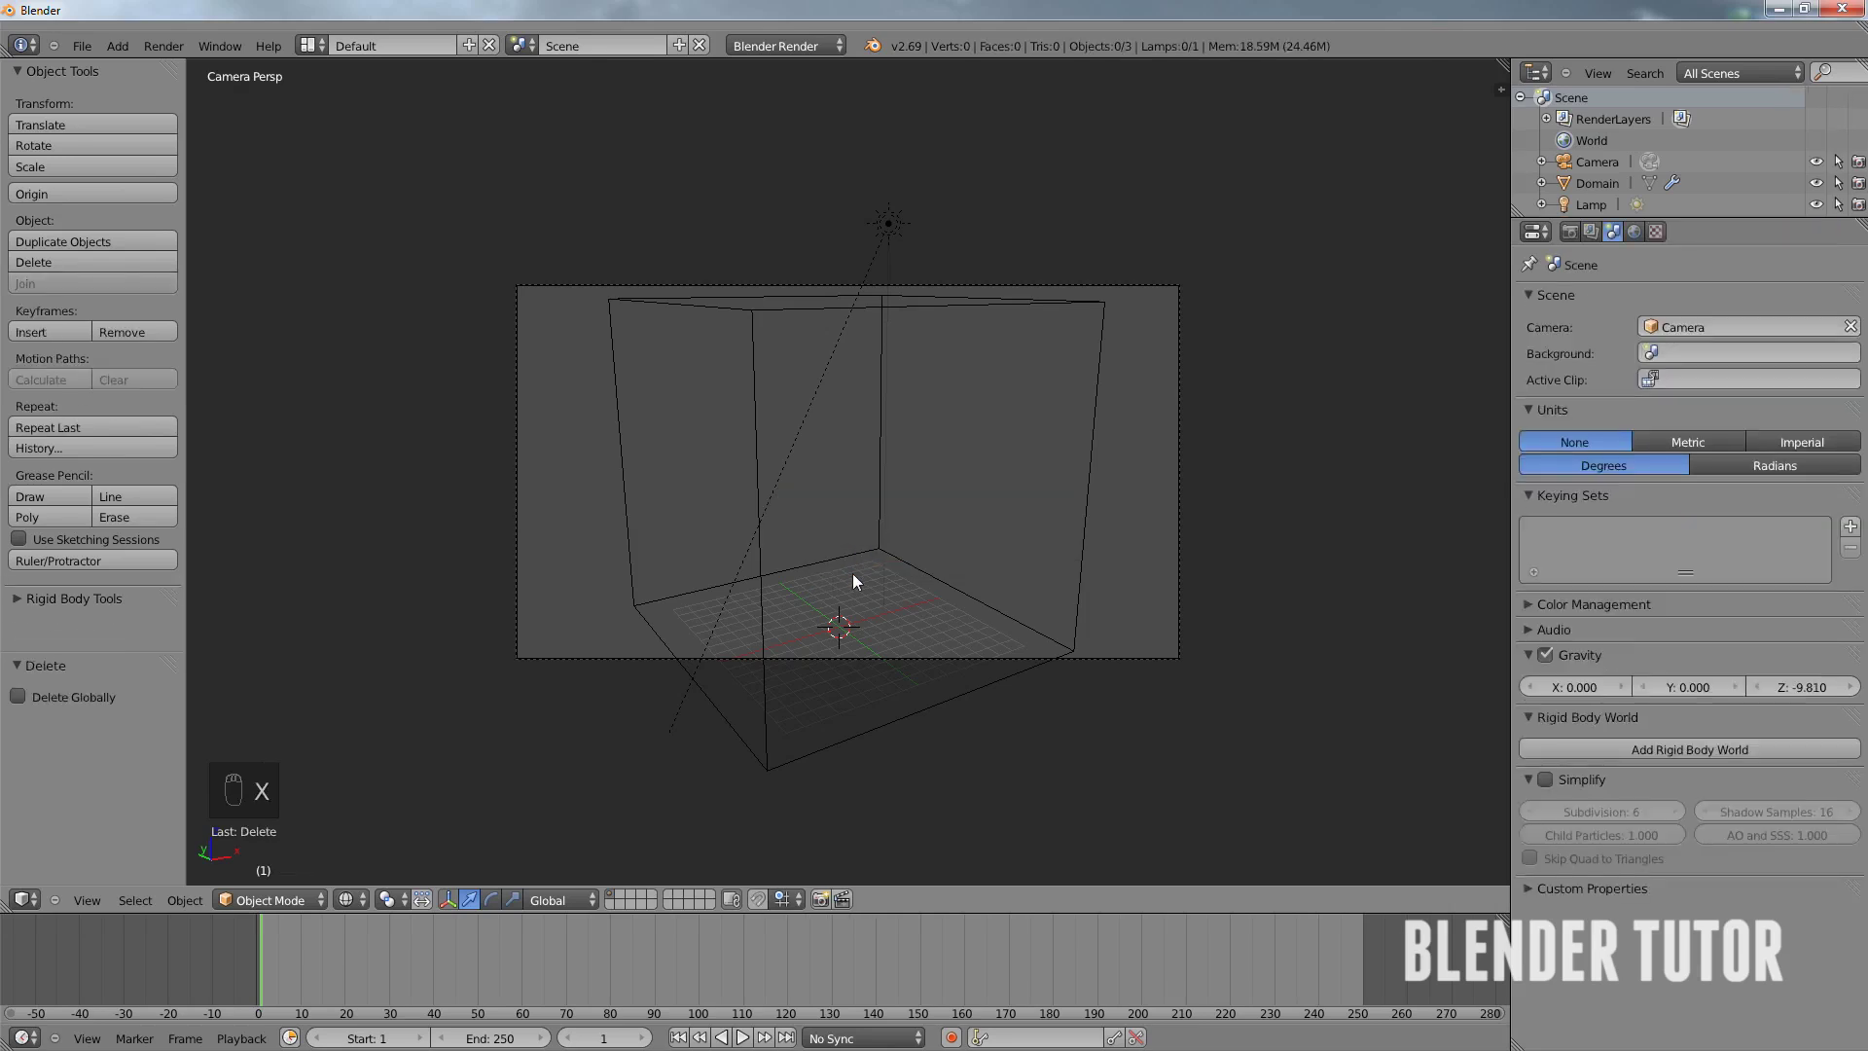
- Add a monkey mesh at the centre of the domain's floor, working in the front view
middle_click_drag(839, 581, 909, 578)
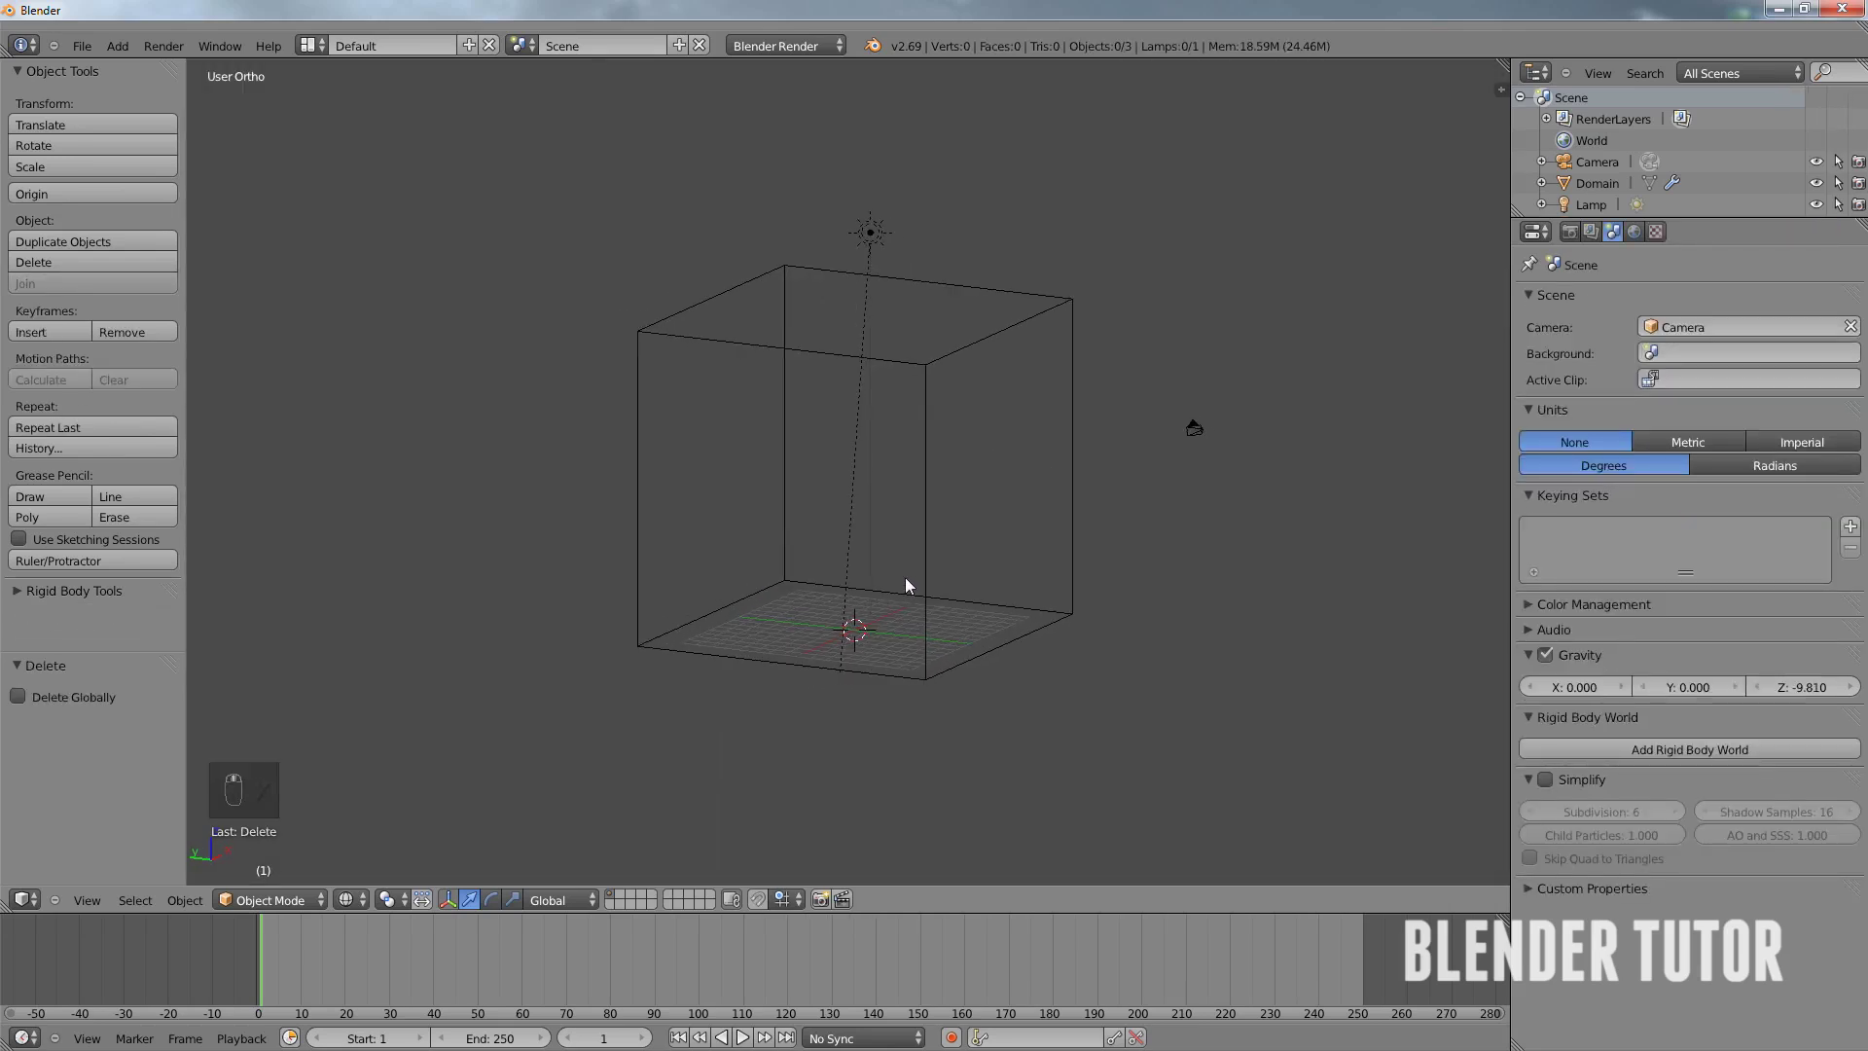
key("KP_1")
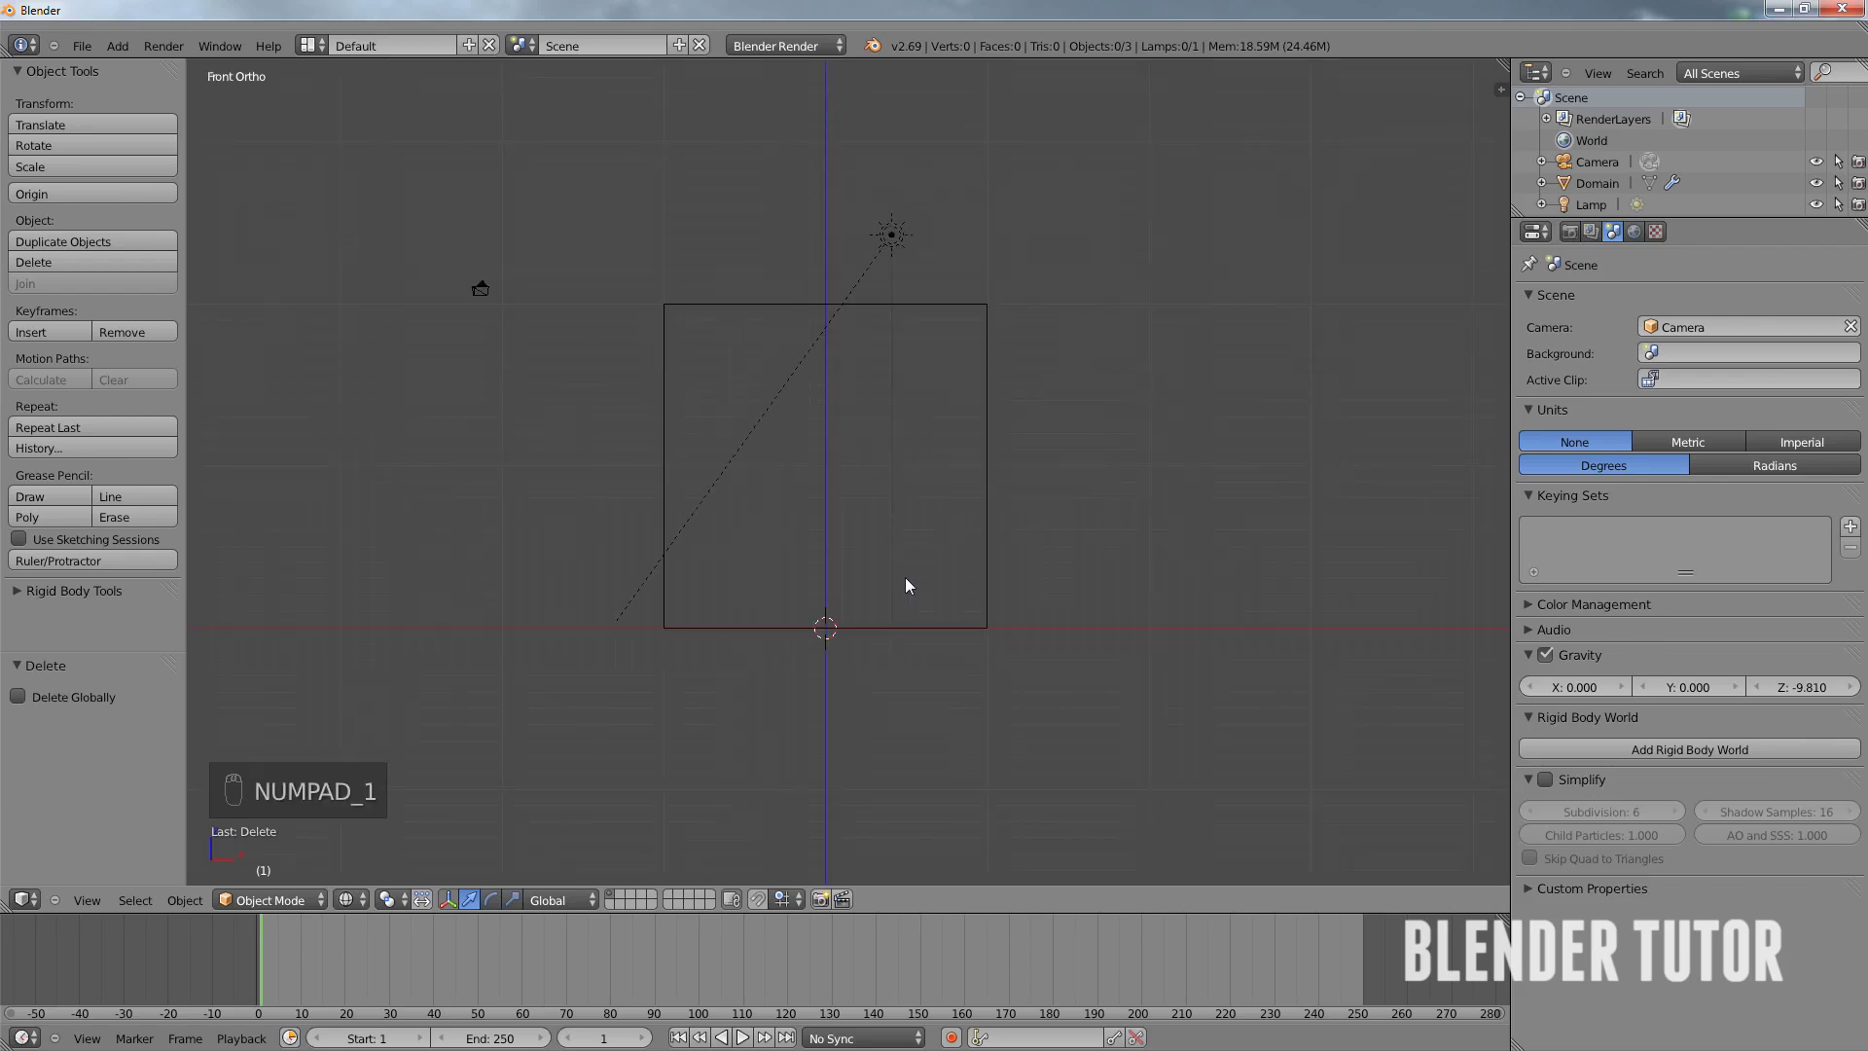
key("shift+a")
mouse_move(905, 580)
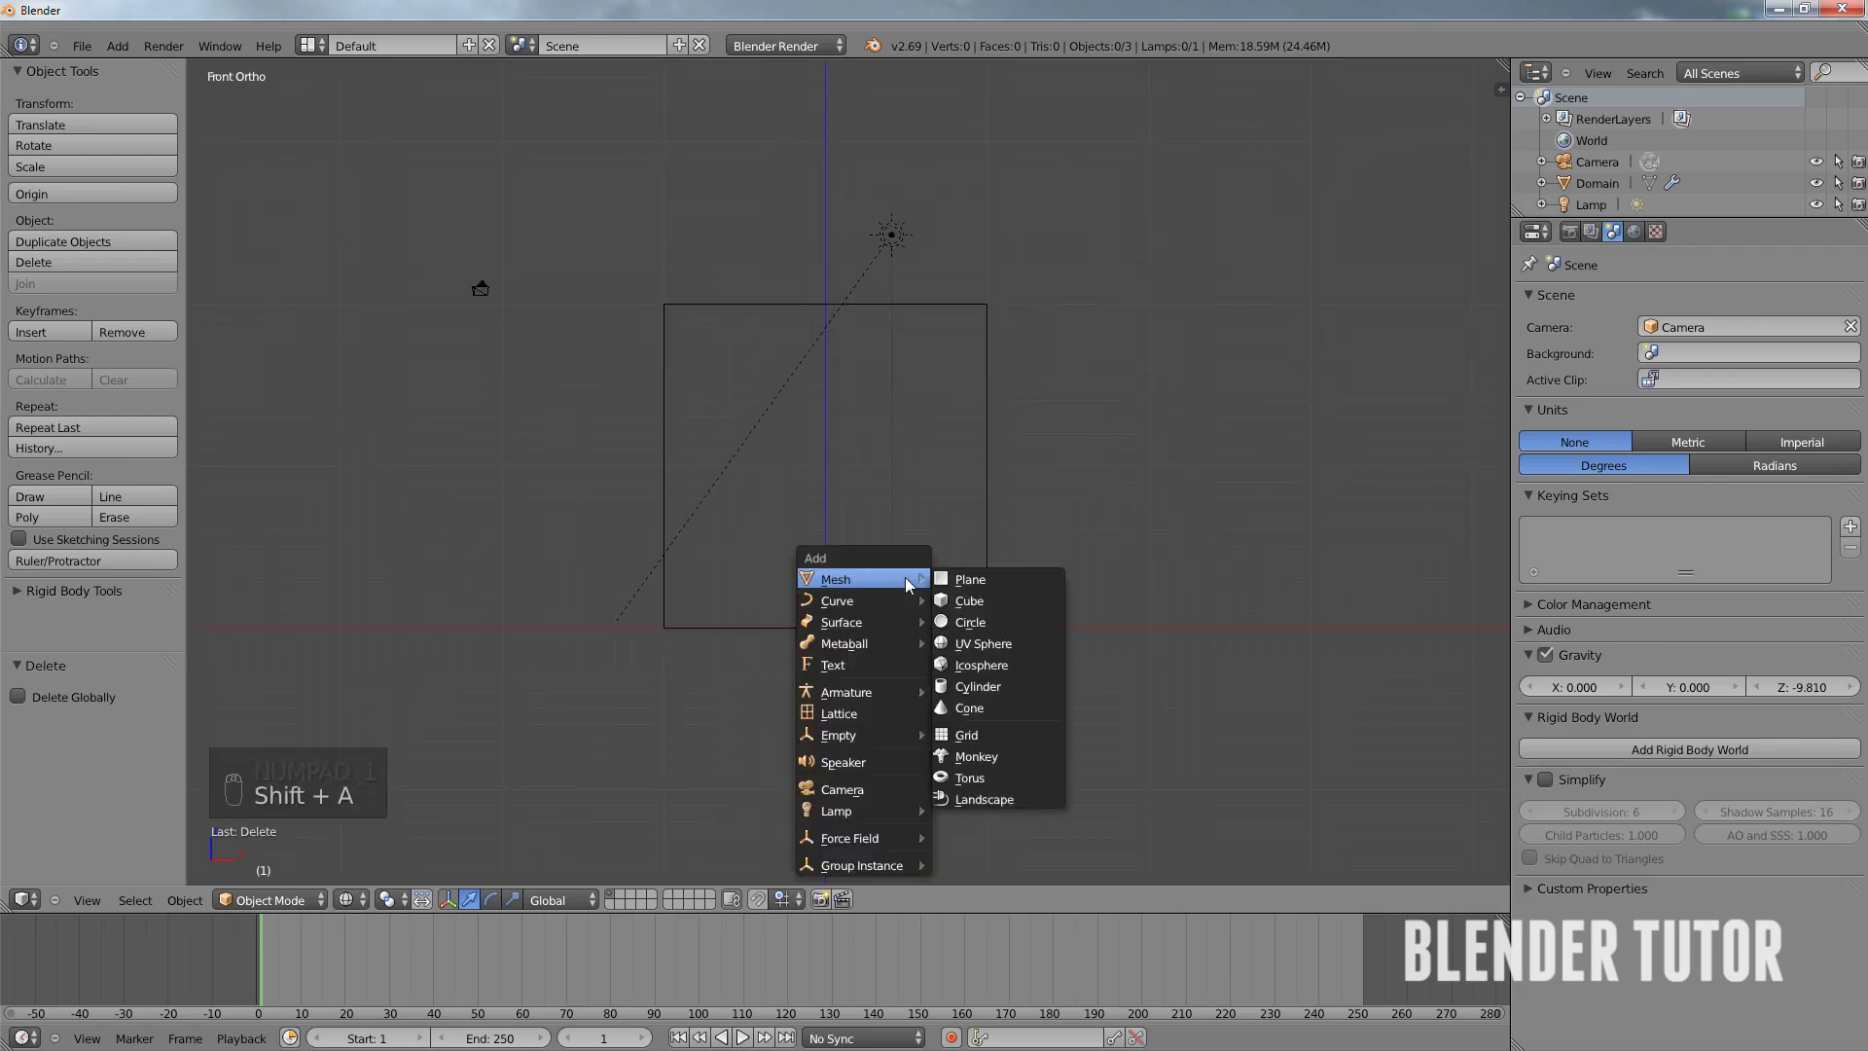
left_click(992, 757)
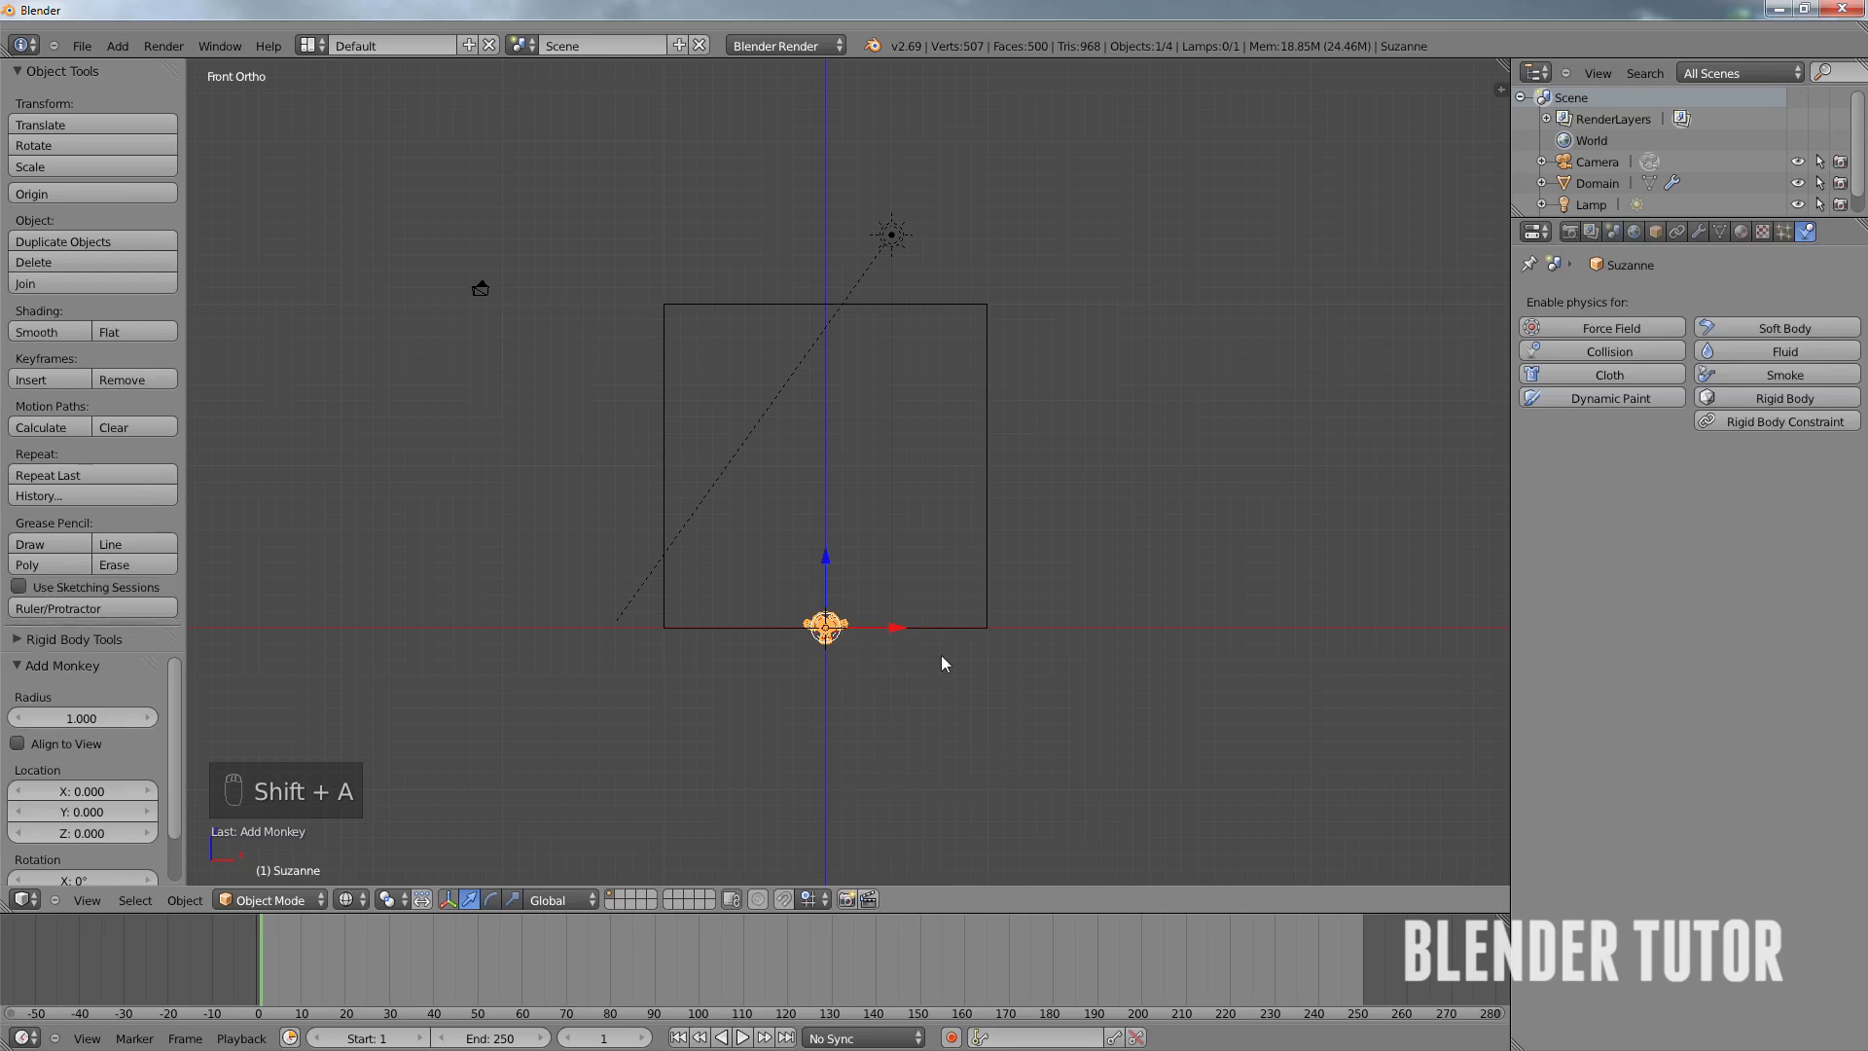
- Give the monkey a level 2 Subdivision Surface modifier and smooth shading
key("KP_Decimal")
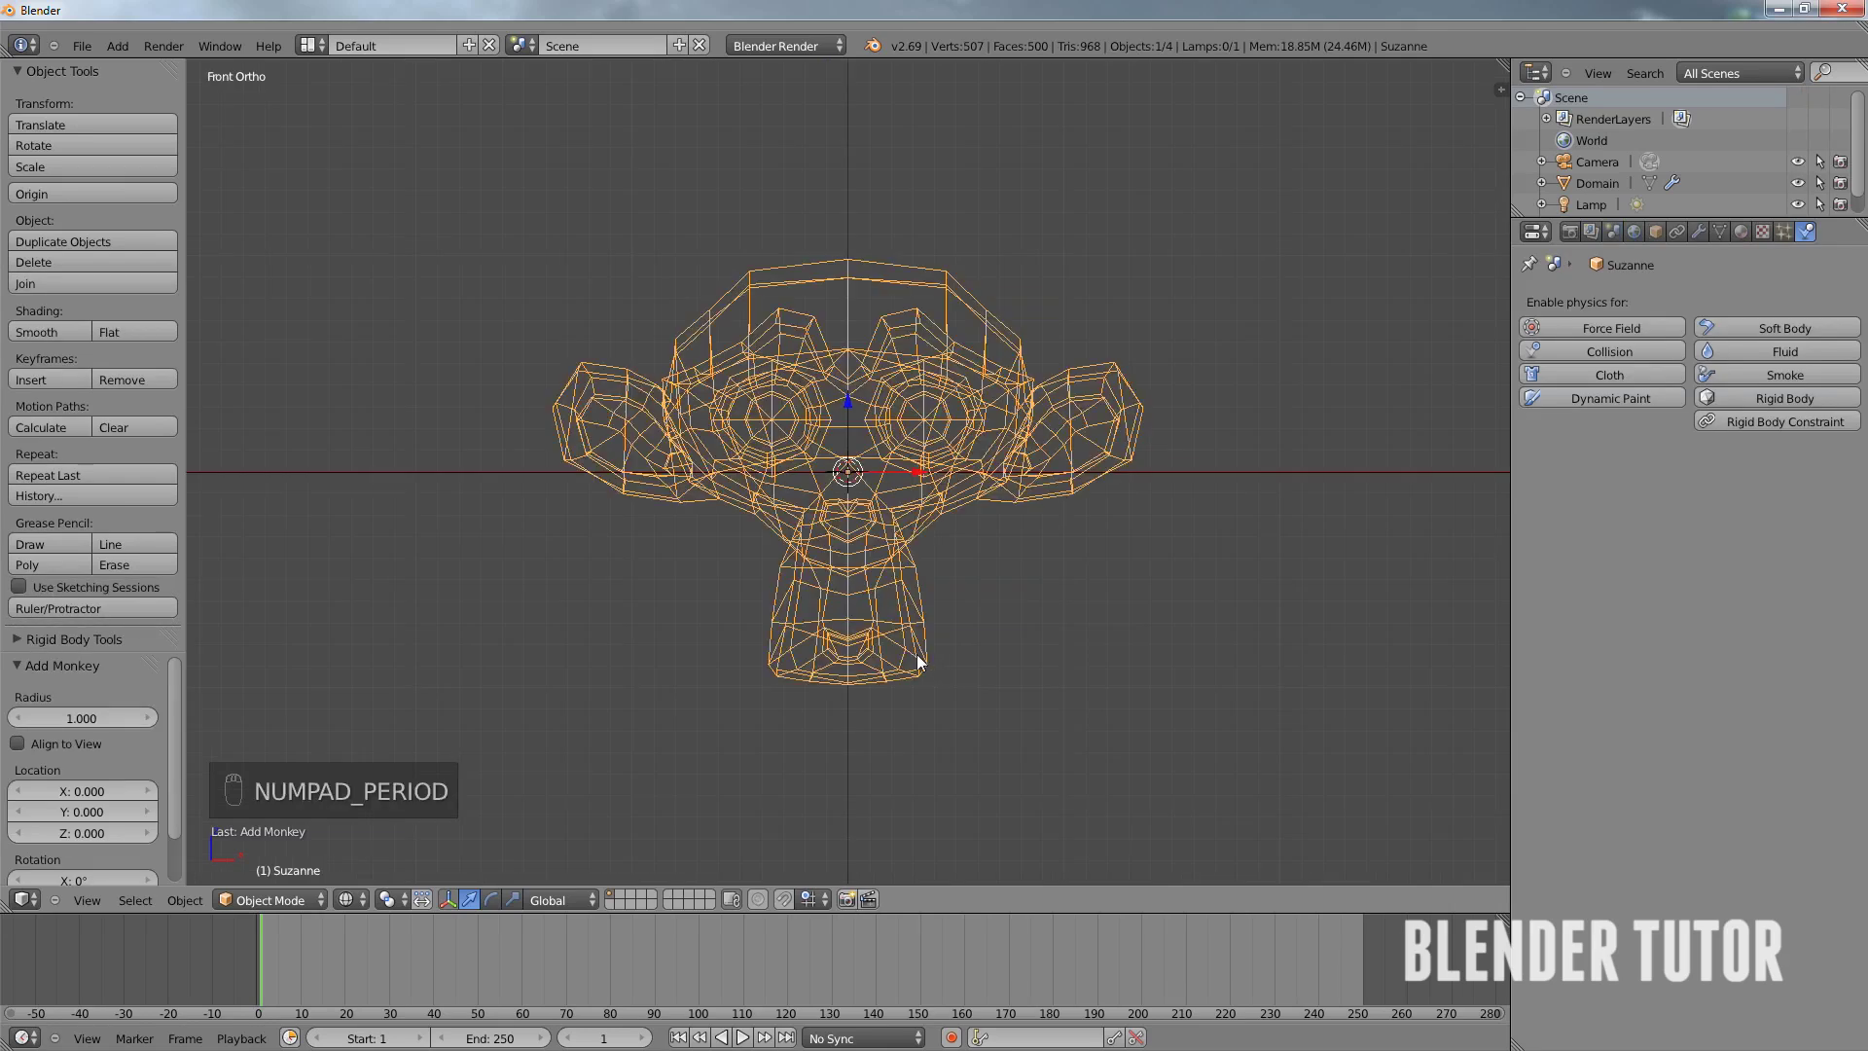
scroll(916, 647, "down", 4)
middle_click_drag(924, 534, 853, 533)
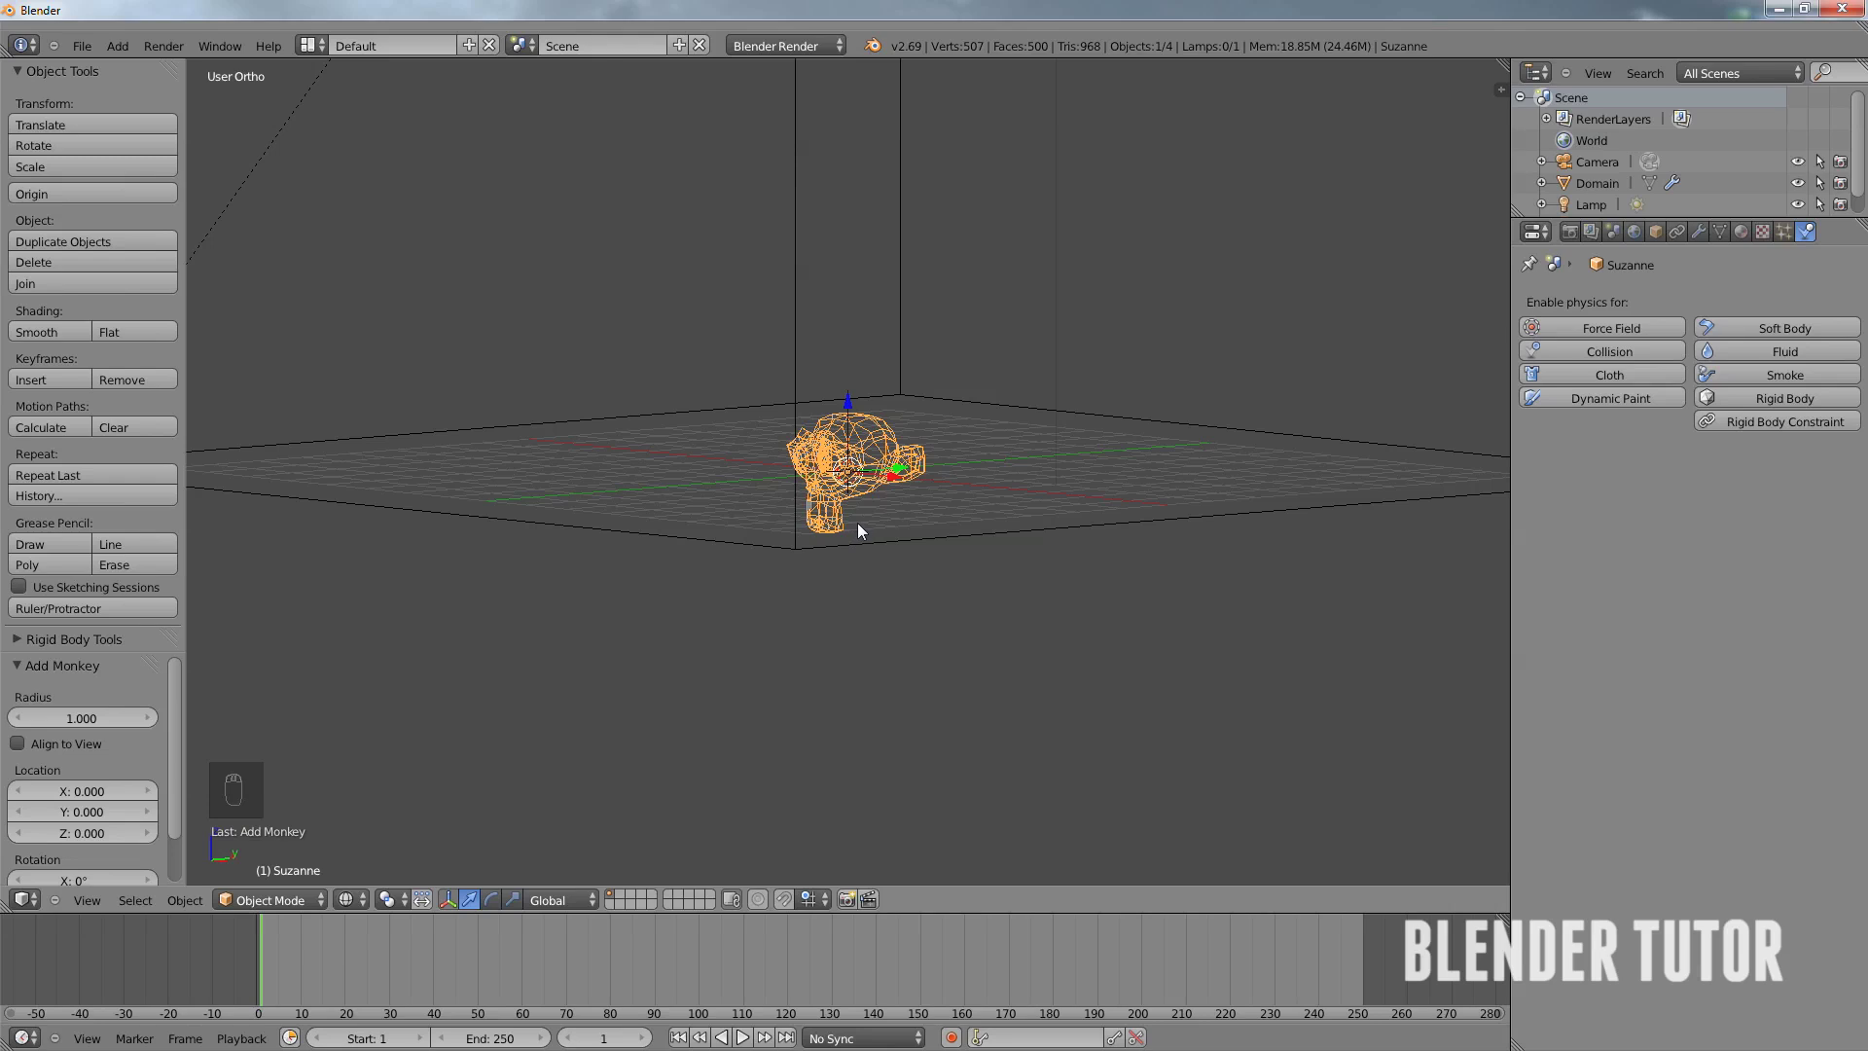
key("ctrl+2")
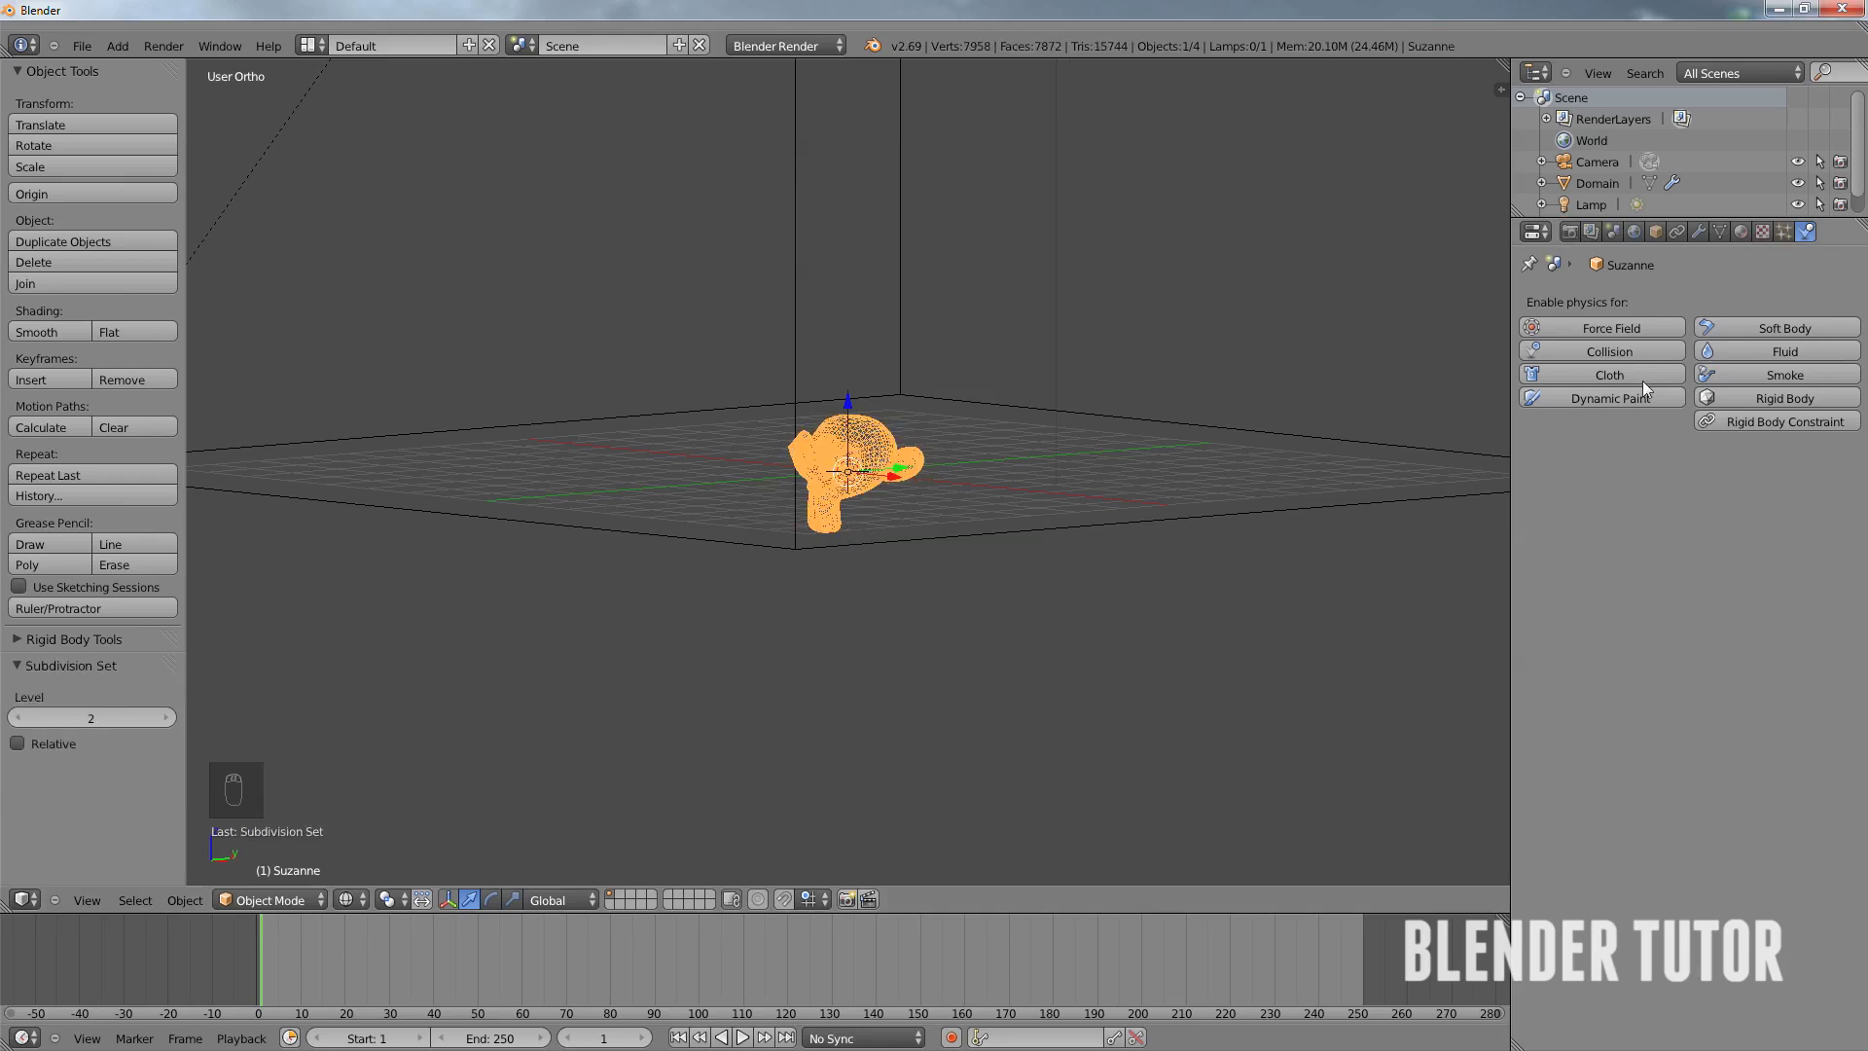
left_click(1699, 231)
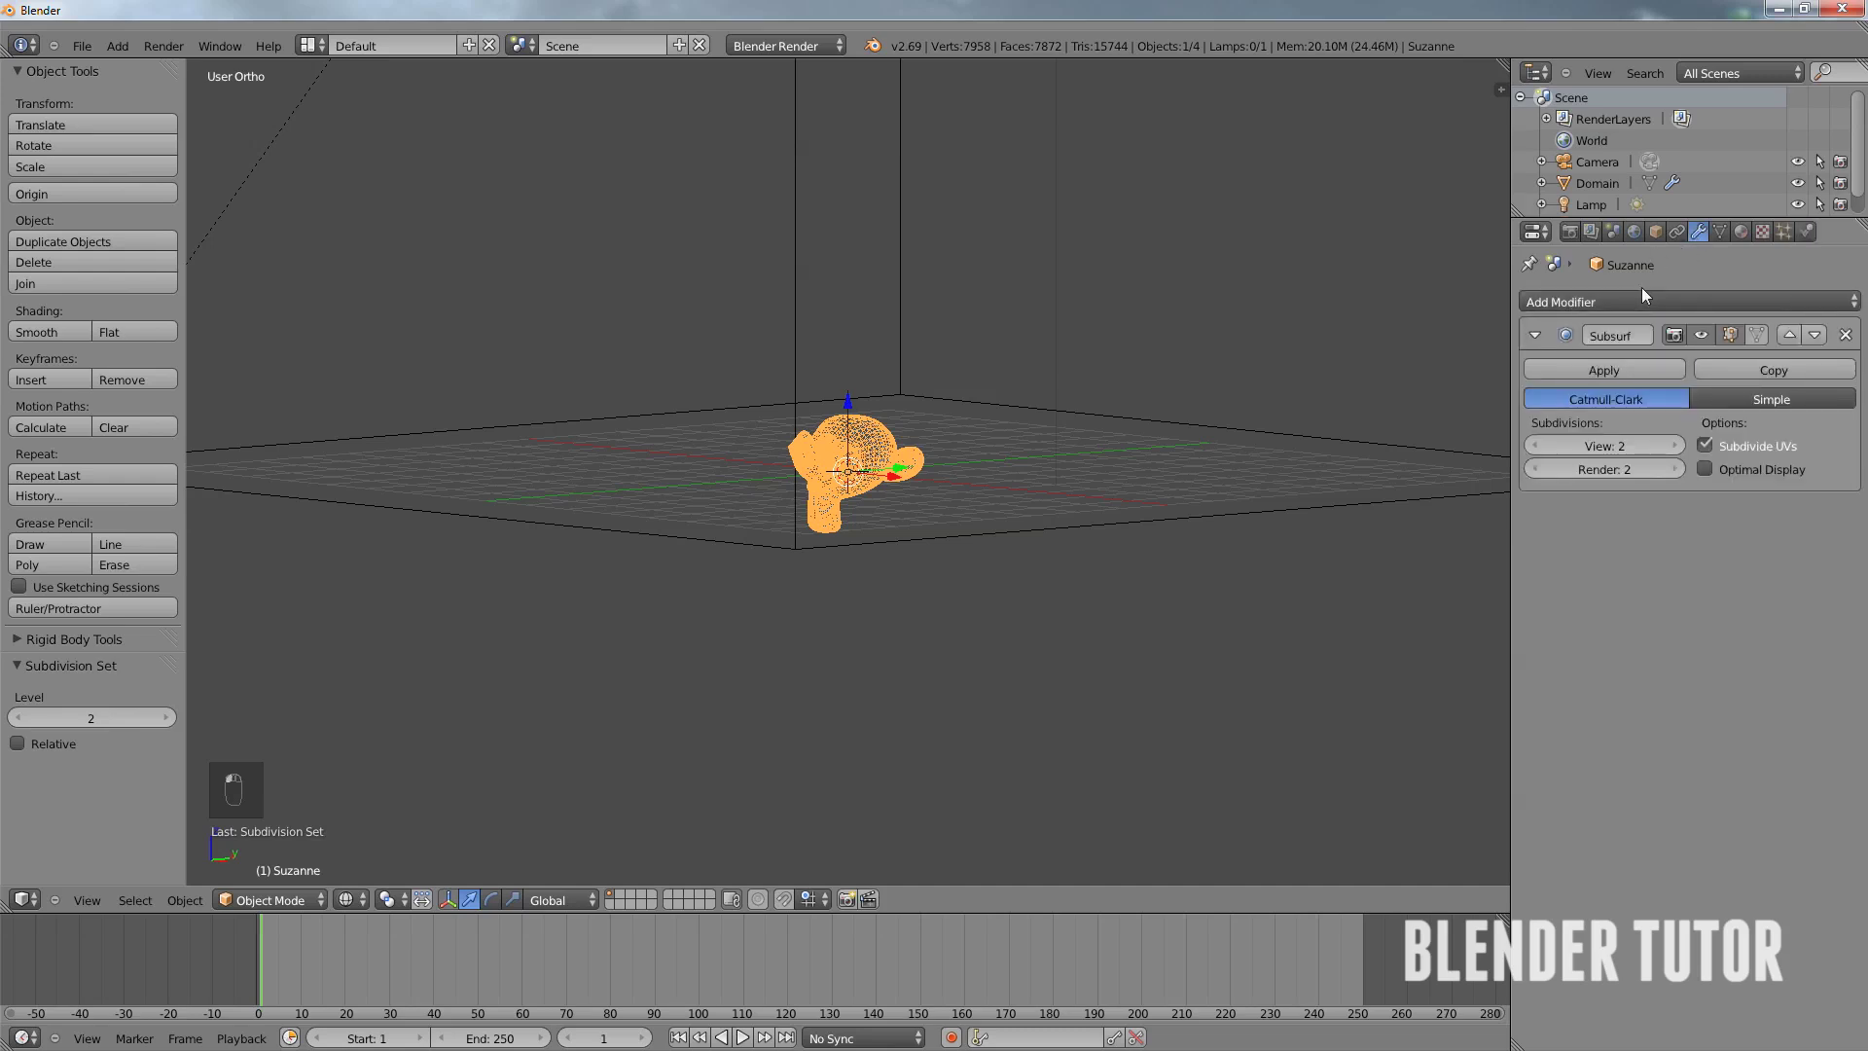
left_click(1596, 304)
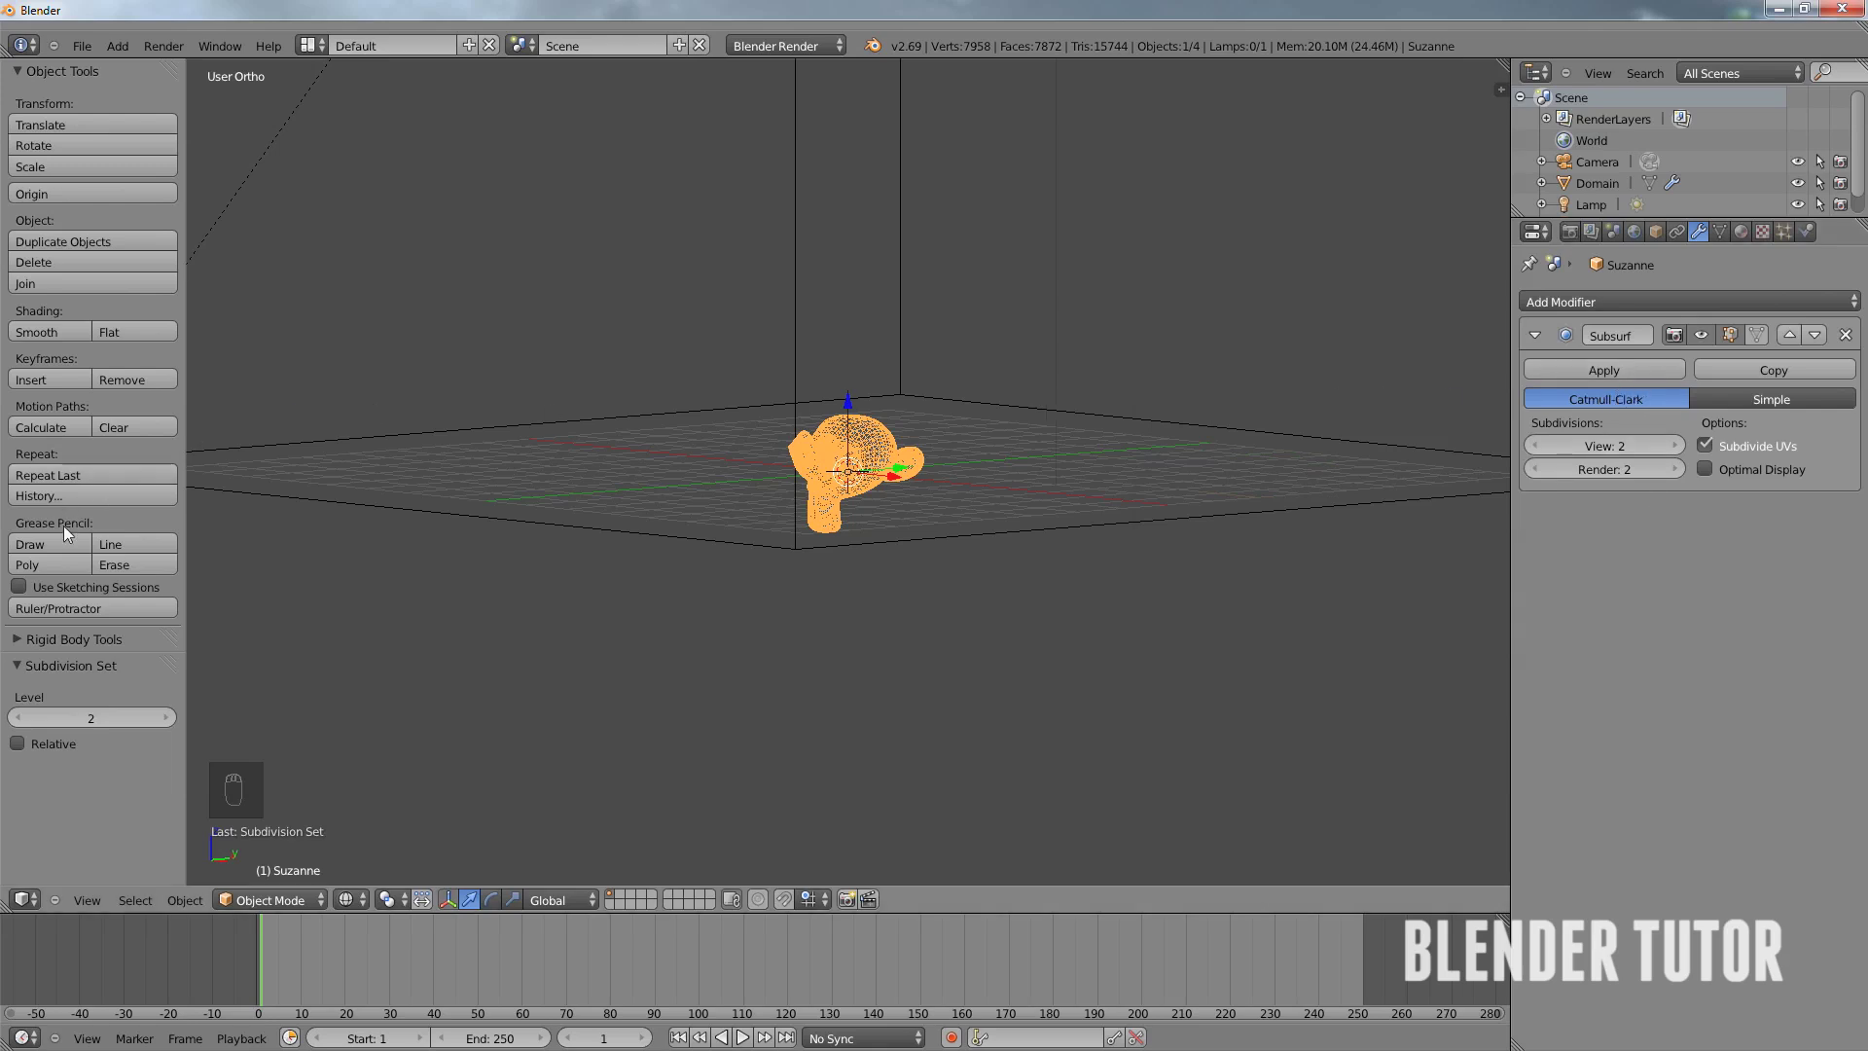
left_click(43, 333)
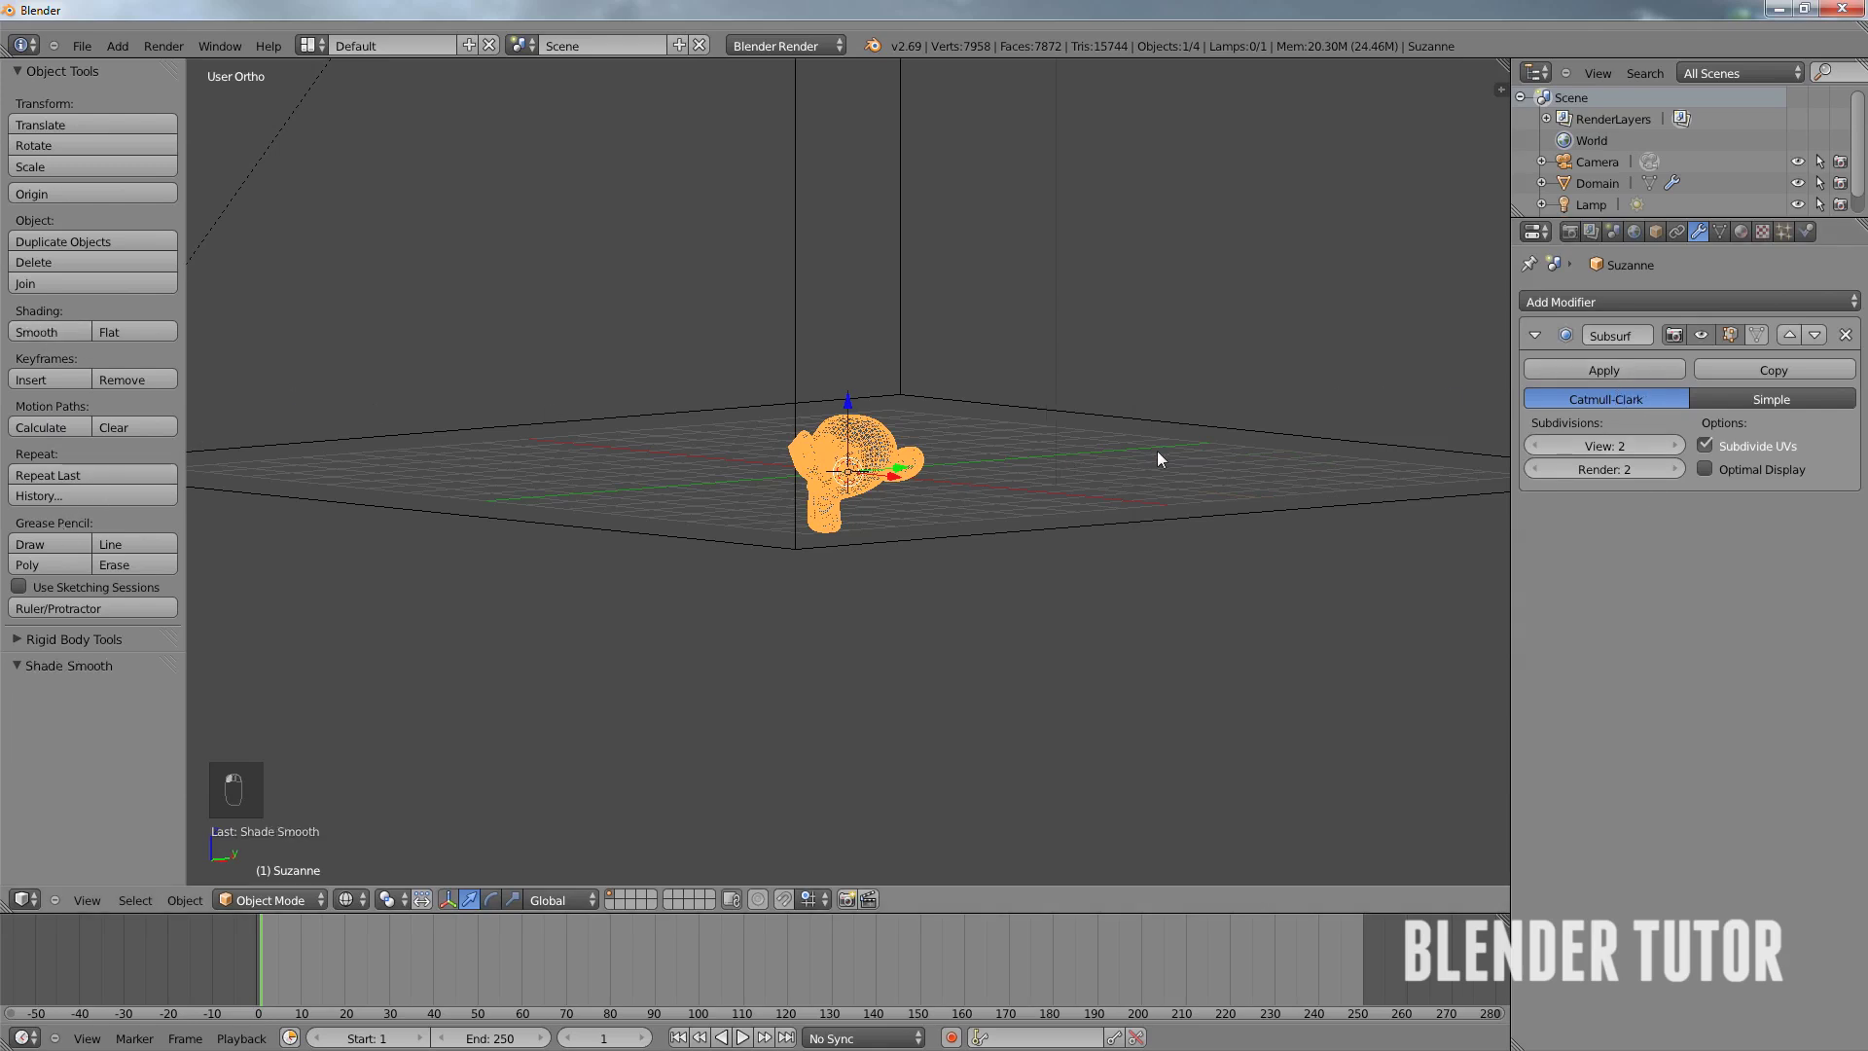
- Scale the monkey down to about 0.263 and rotate it about 33 degrees in the right side view
key("s")
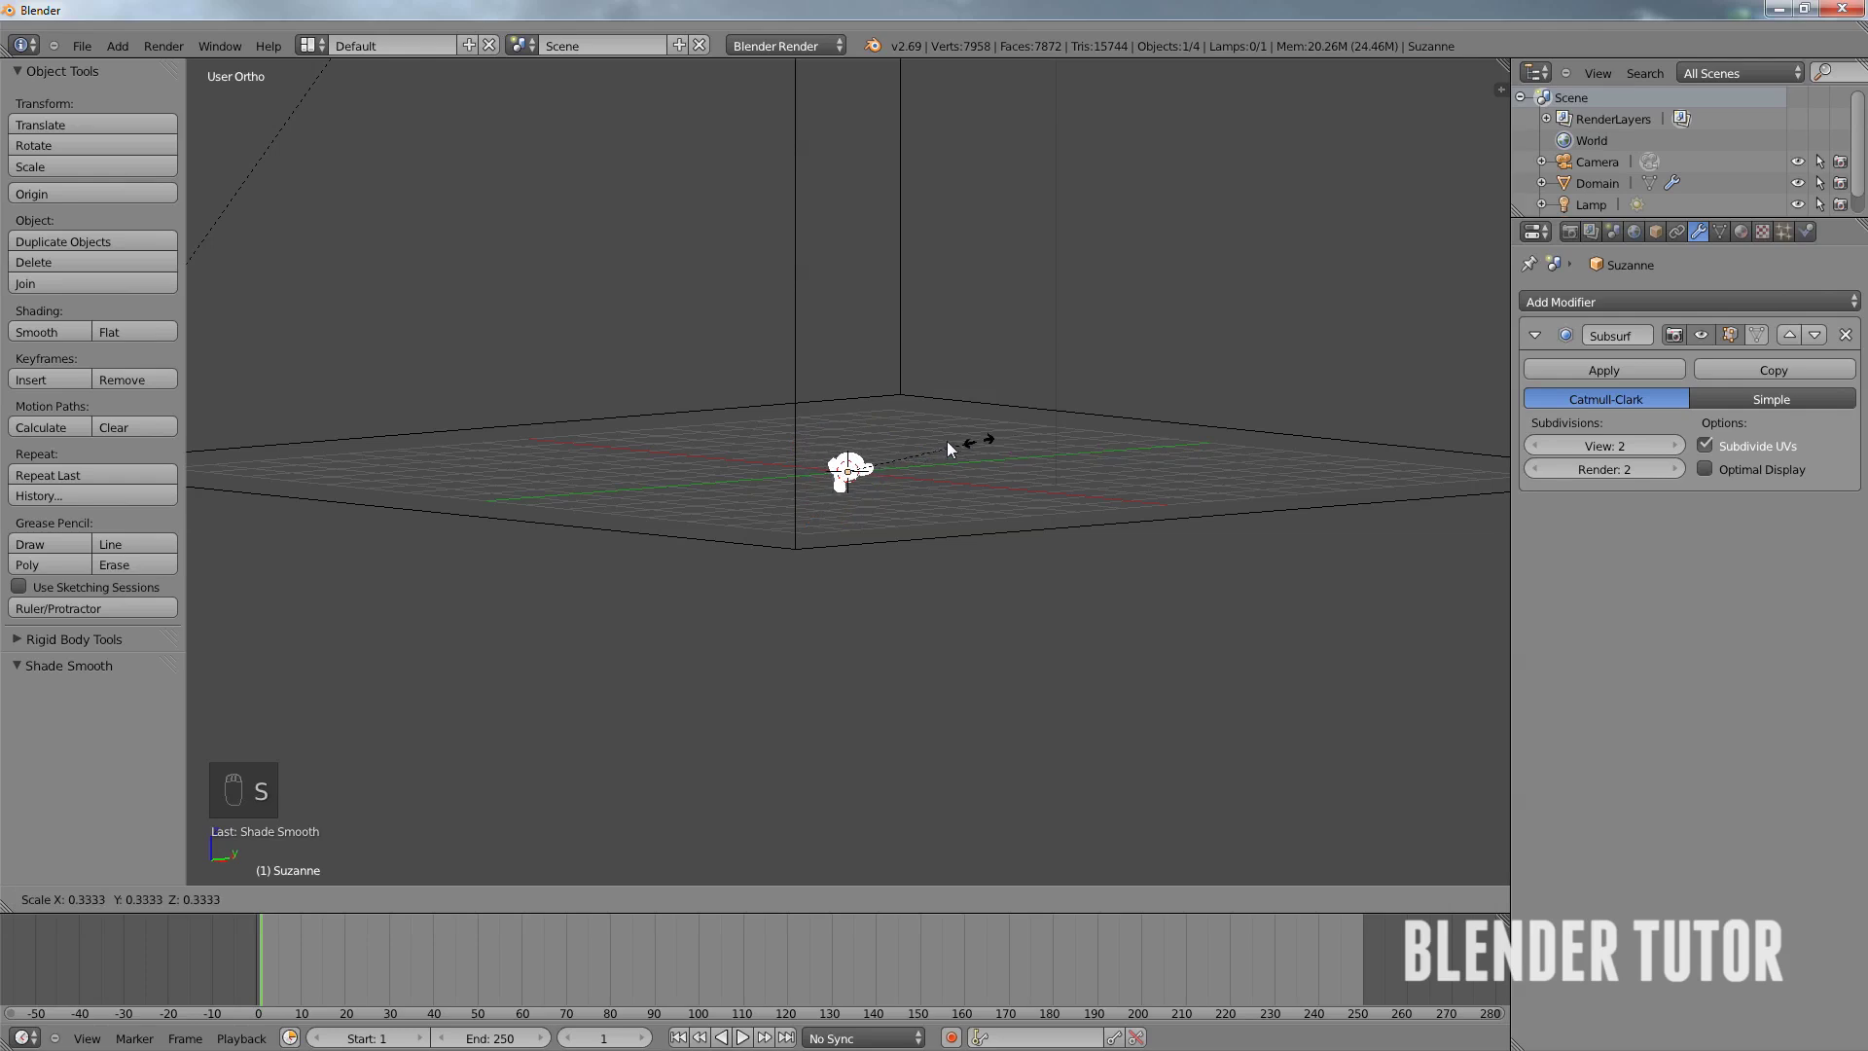
left_click(949, 442)
key("KP_3")
scroll(949, 445, "up", 3)
key("r")
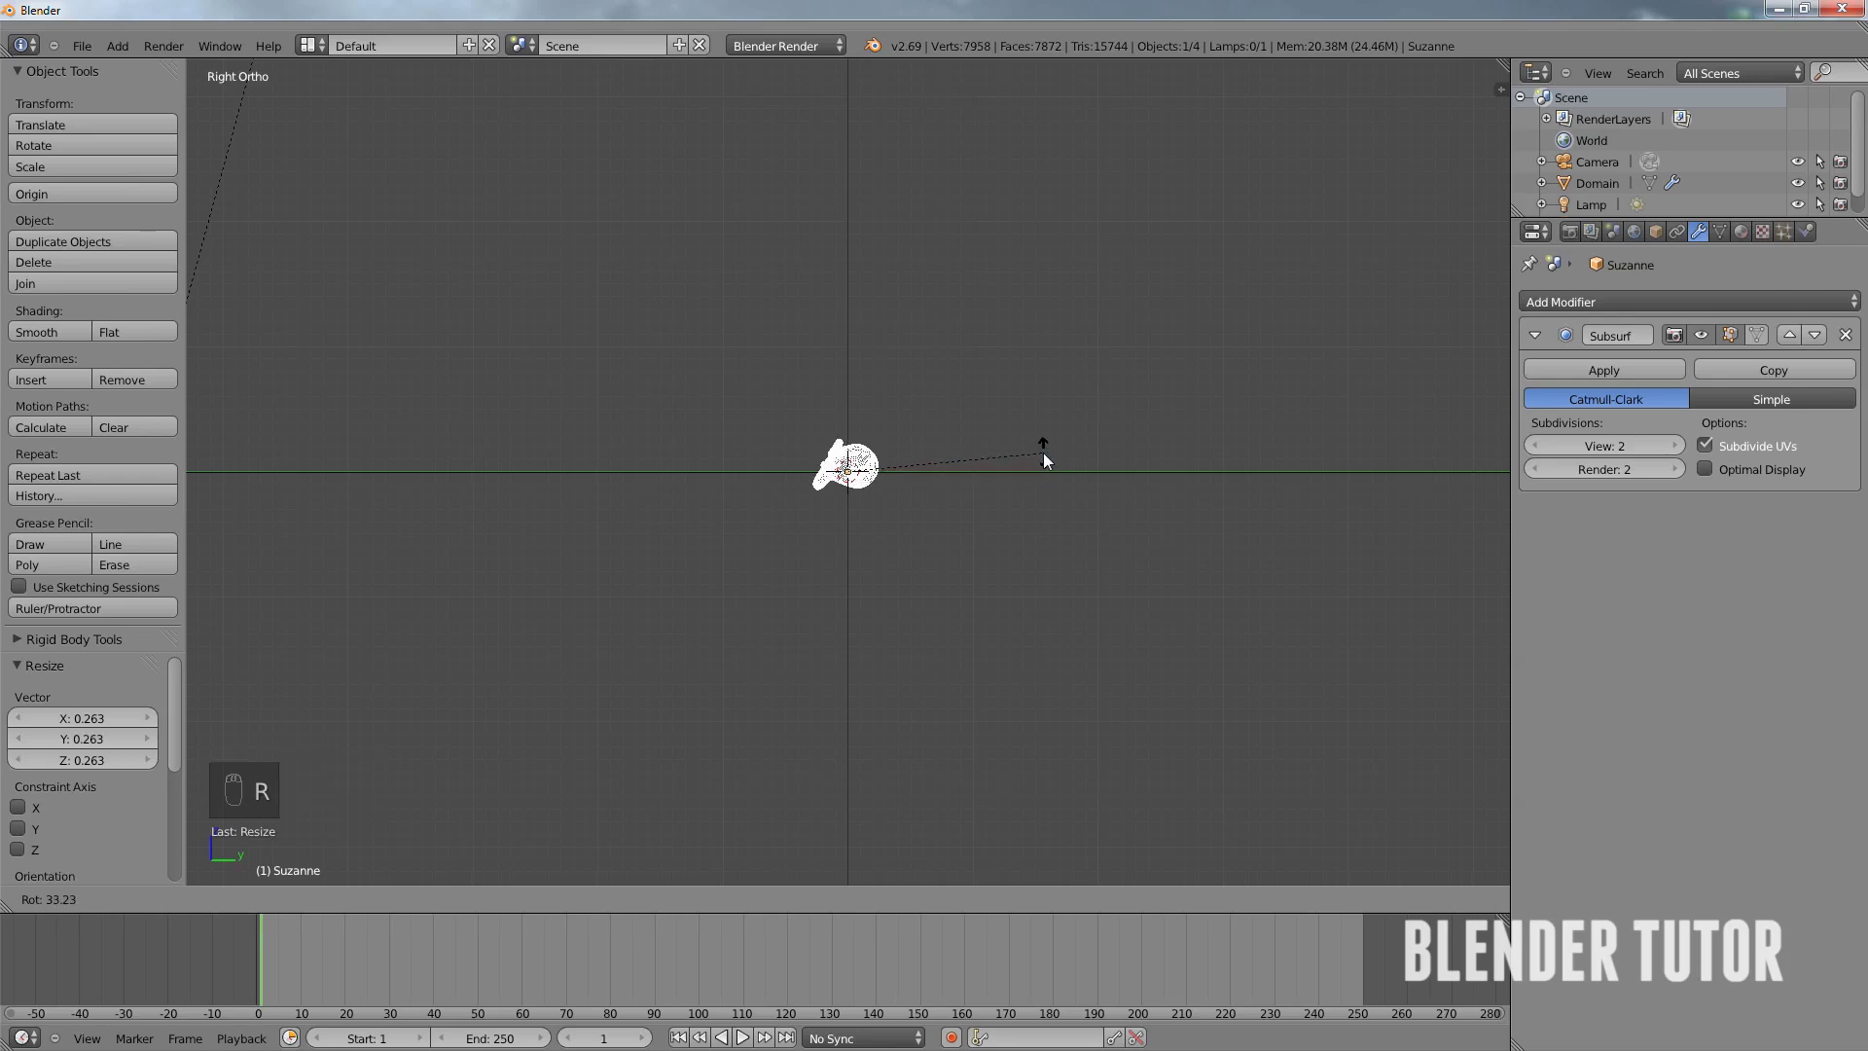
left_click(1043, 452)
- Raise the monkey along the Z axis by about 0.335 and then by about 0.045 more, above the domain's floor
key("g")
key("z")
left_click(1059, 422)
scroll(1055, 416, "down", 3)
scroll(1048, 415, "up", 2)
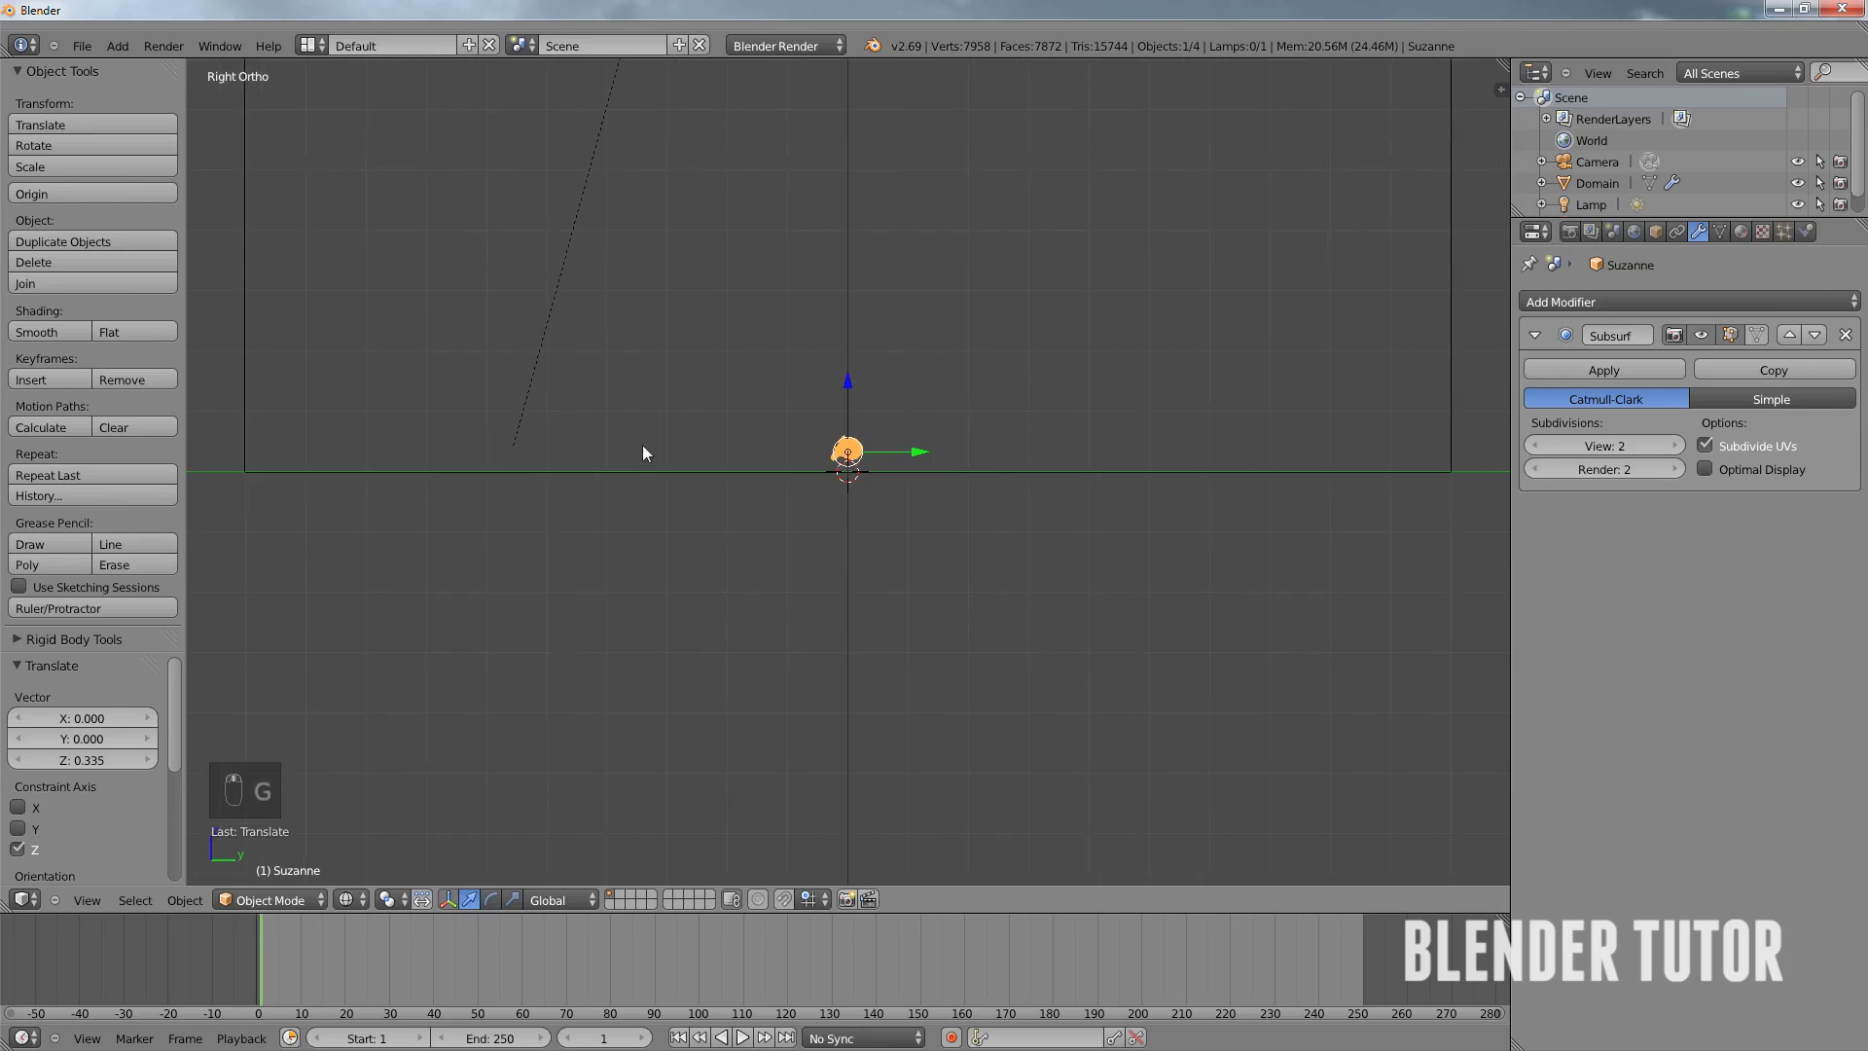
scroll(849, 499, "up", 4)
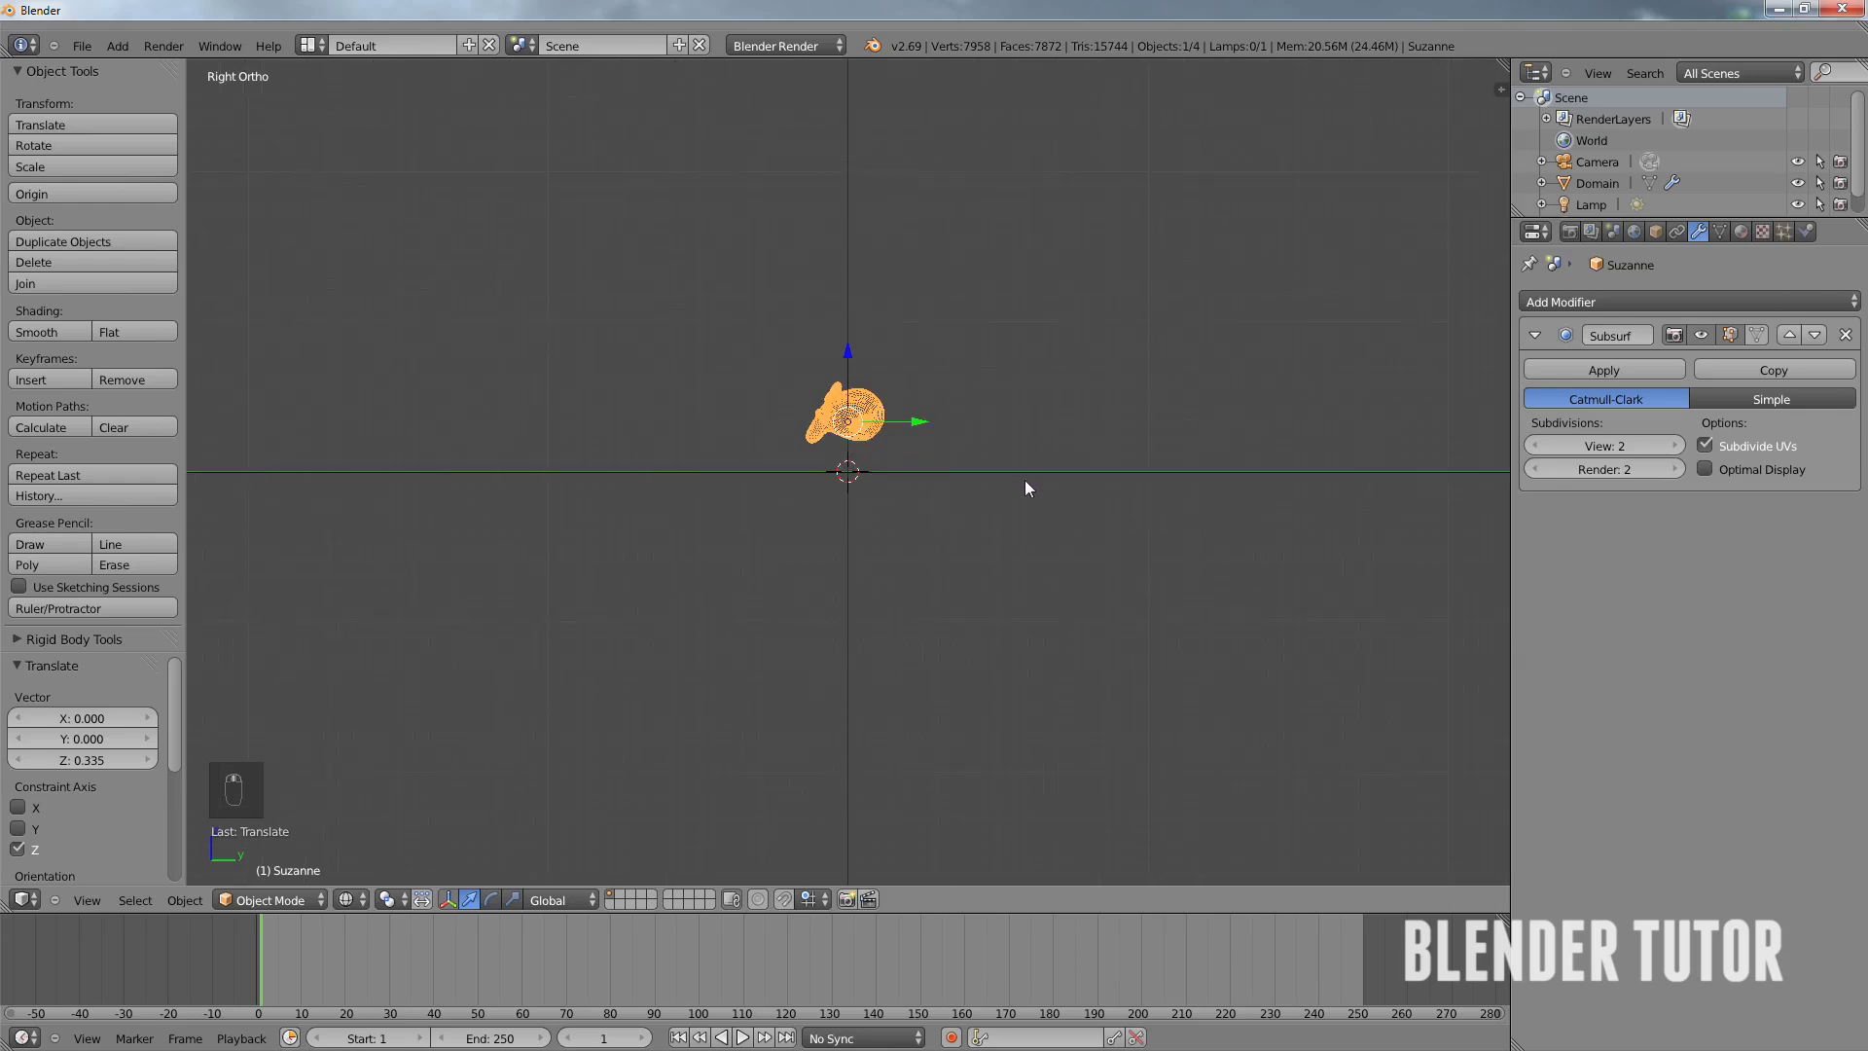
key("g")
key("z")
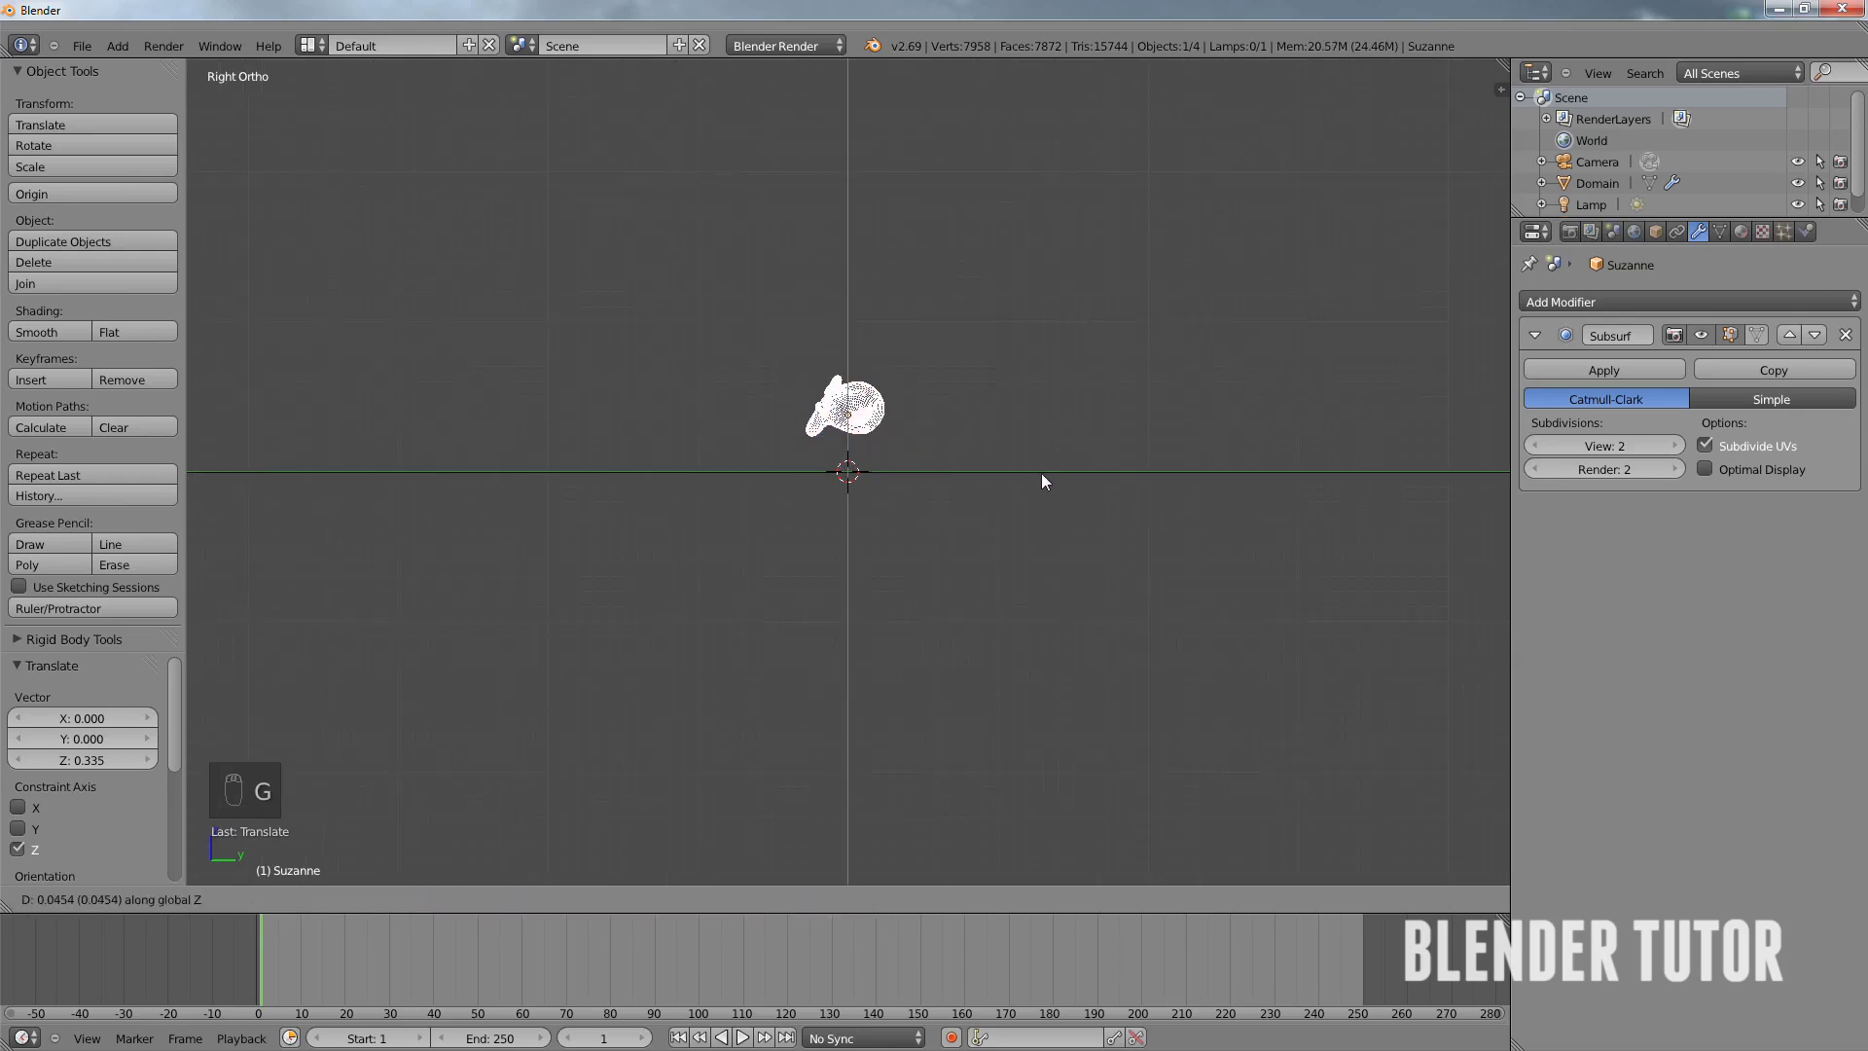
left_click(1039, 475)
- Apply the monkey's rotation and scale, and switch the viewport to solid shading
key("ctrl+a")
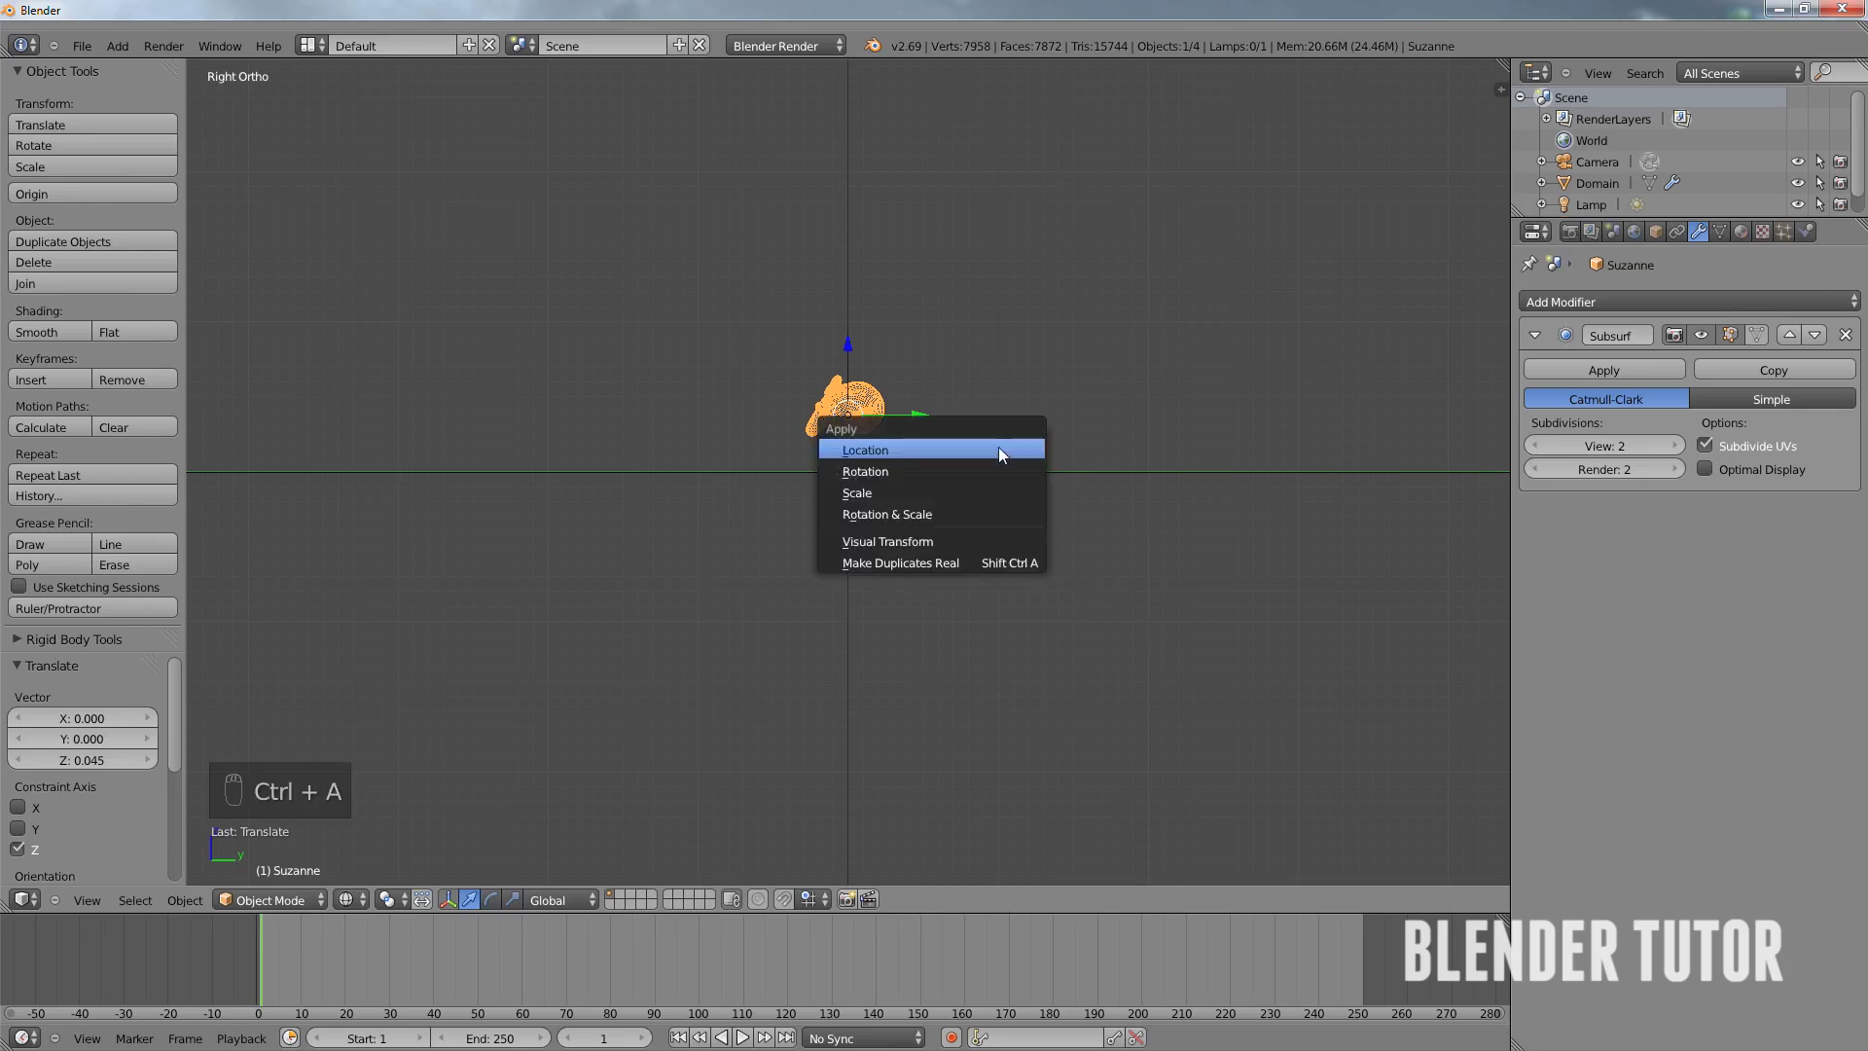
left_click(949, 516)
mouse_move(947, 506)
middle_mouse_down()
mouse_move(905, 426)
mouse_move(1110, 463)
mouse_move(1537, 334)
middle_mouse_up()
key("z")
- Add a new material to the monkey and set its specular intensity to 0
left_click(1740, 230)
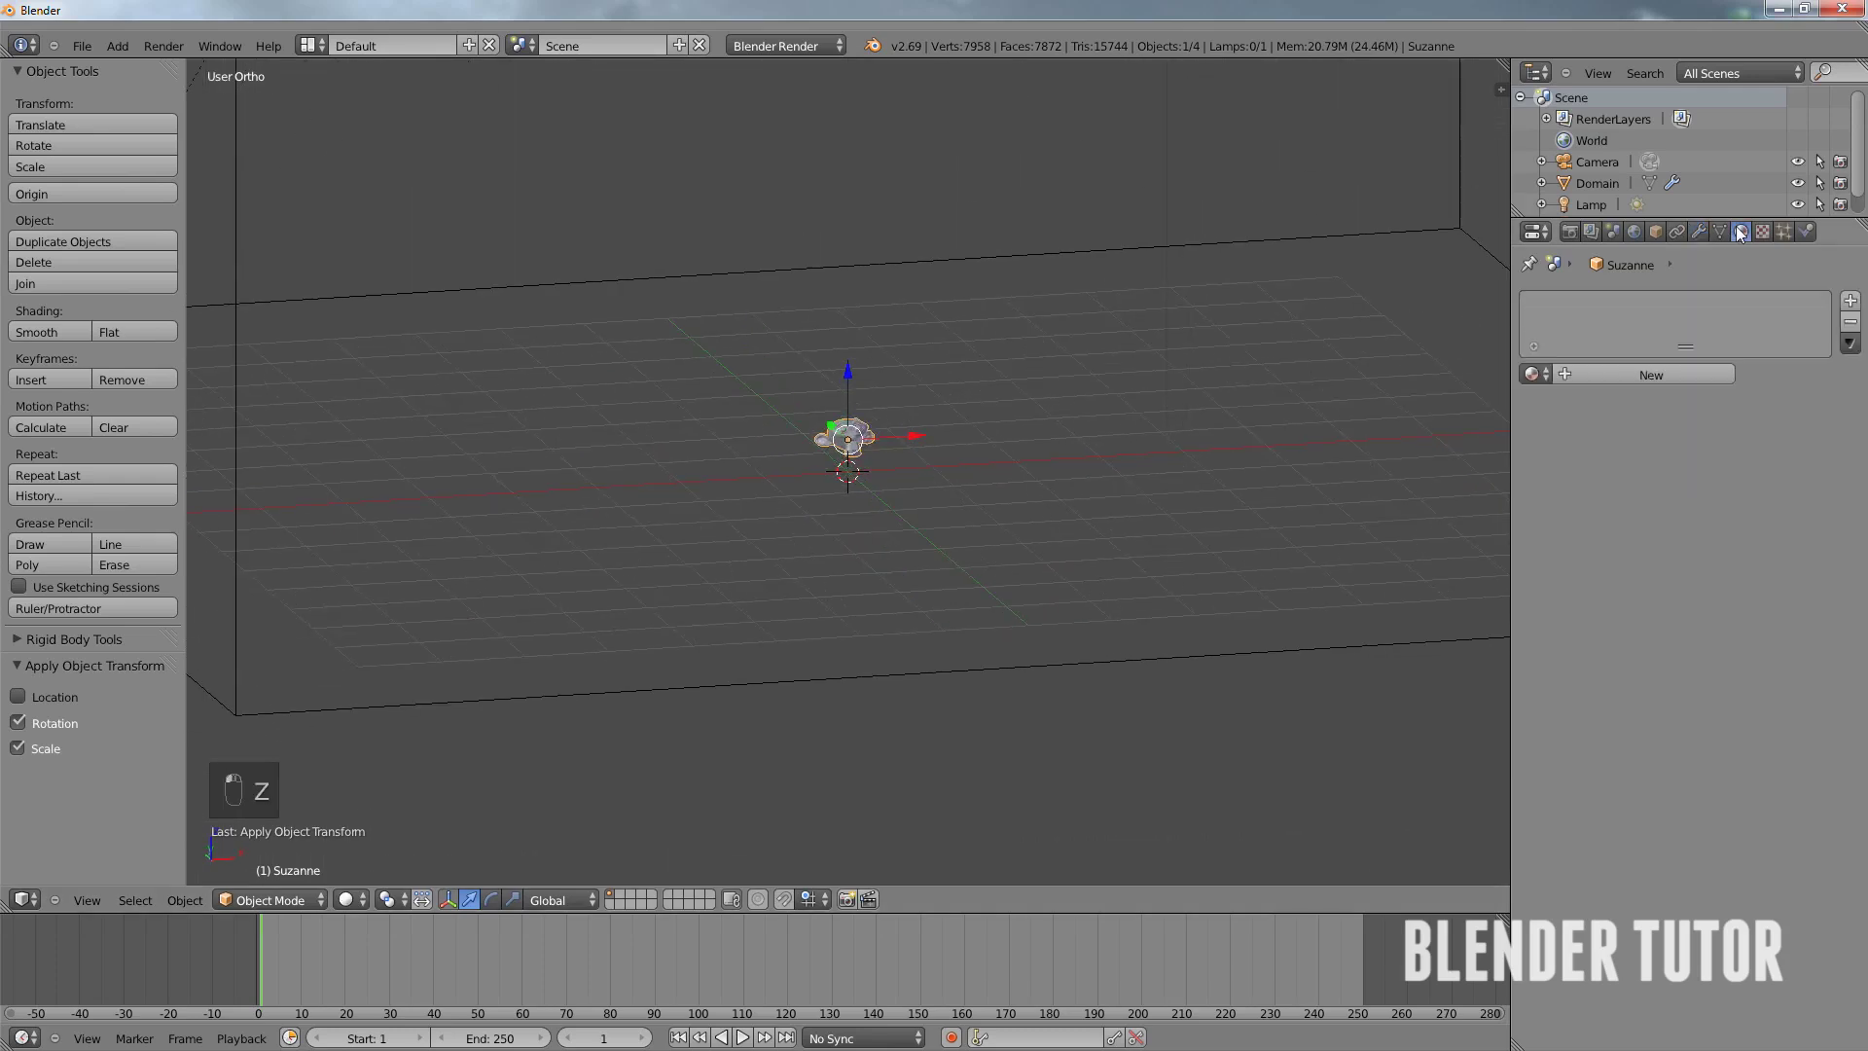
left_click(1600, 374)
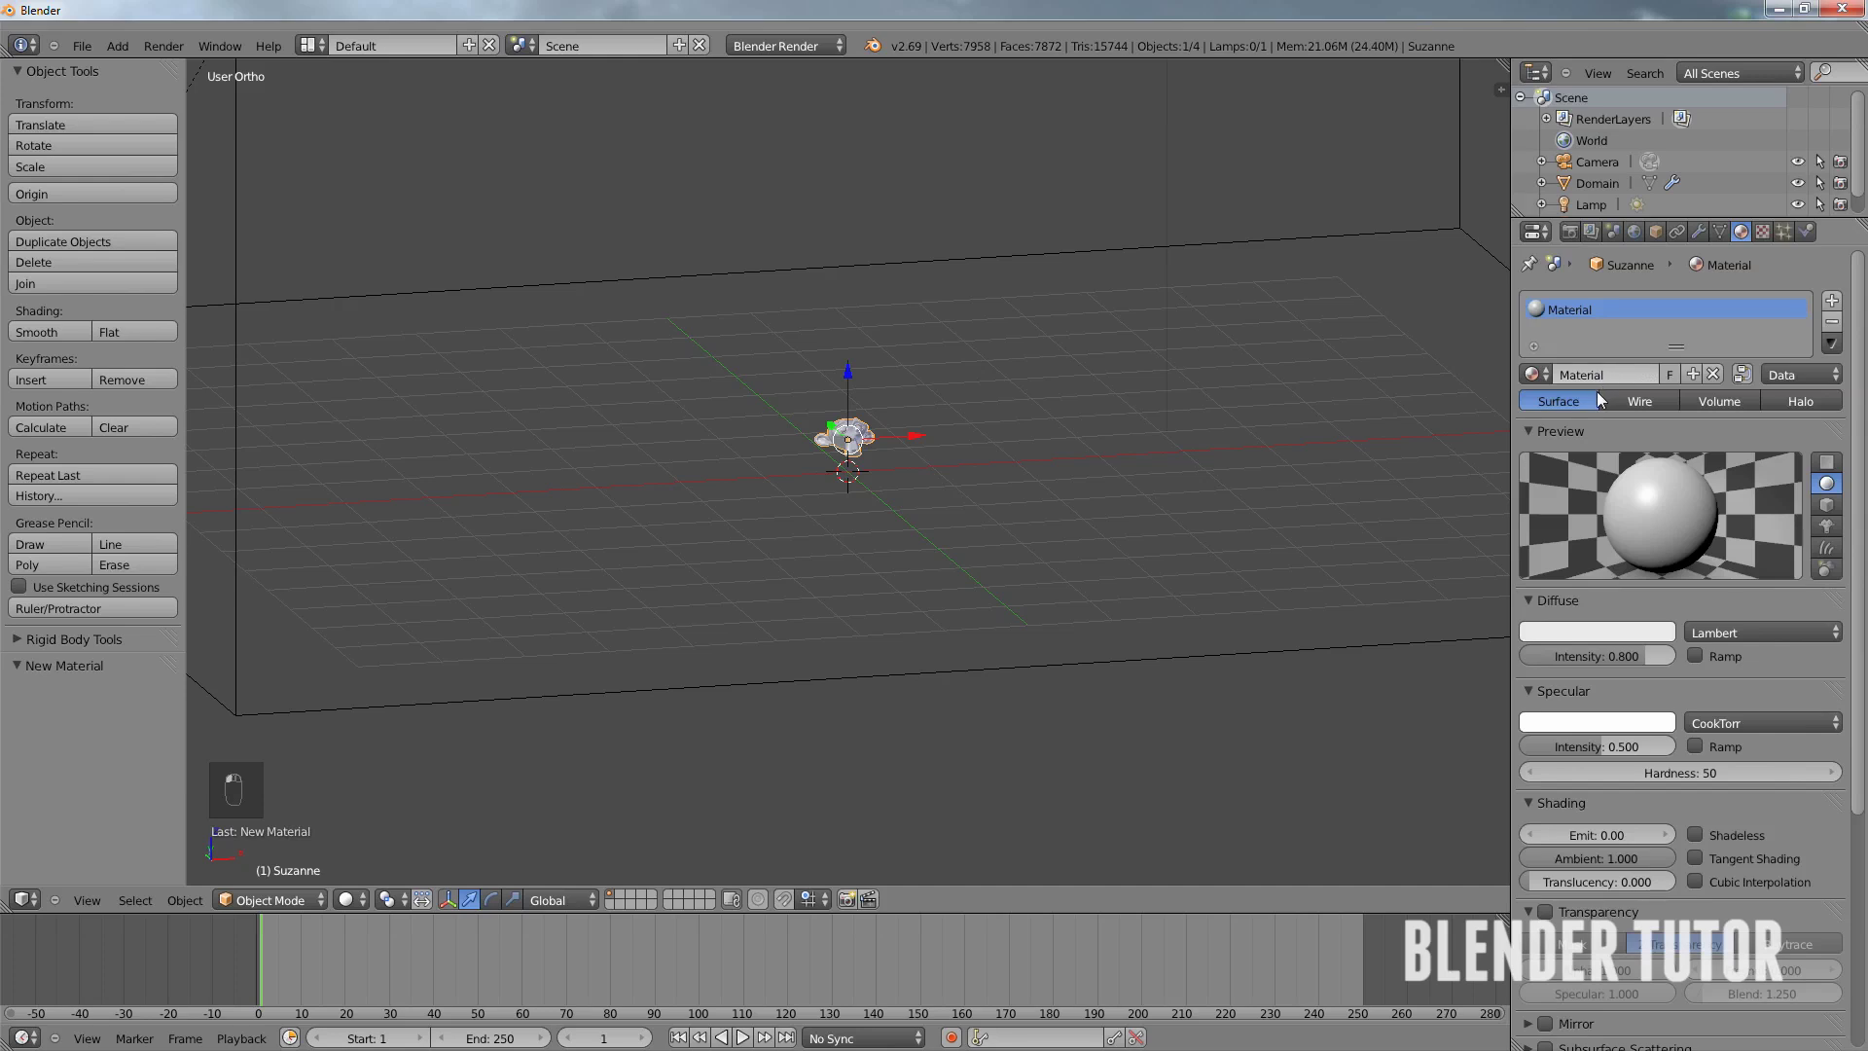
left_click_drag(1615, 747, 1362, 728)
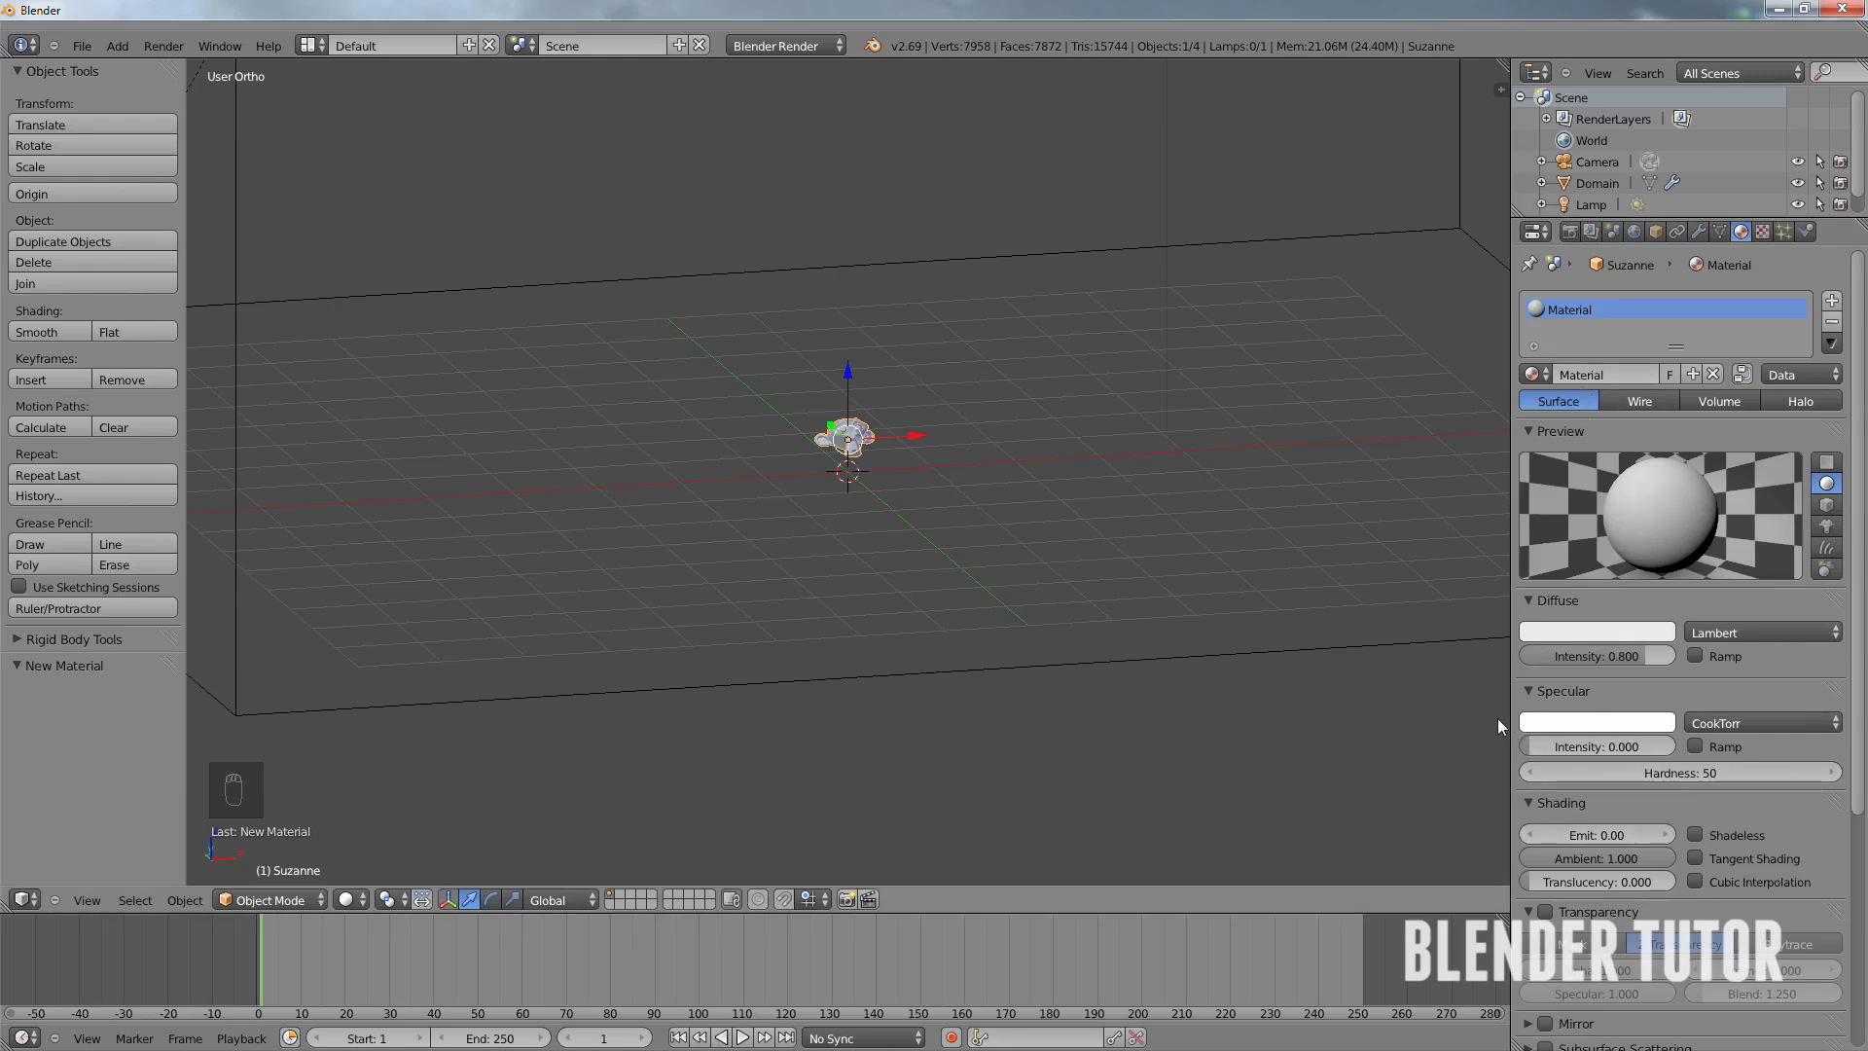
scroll(1661, 775, "down", 3)
scroll(1651, 772, "down", 6)
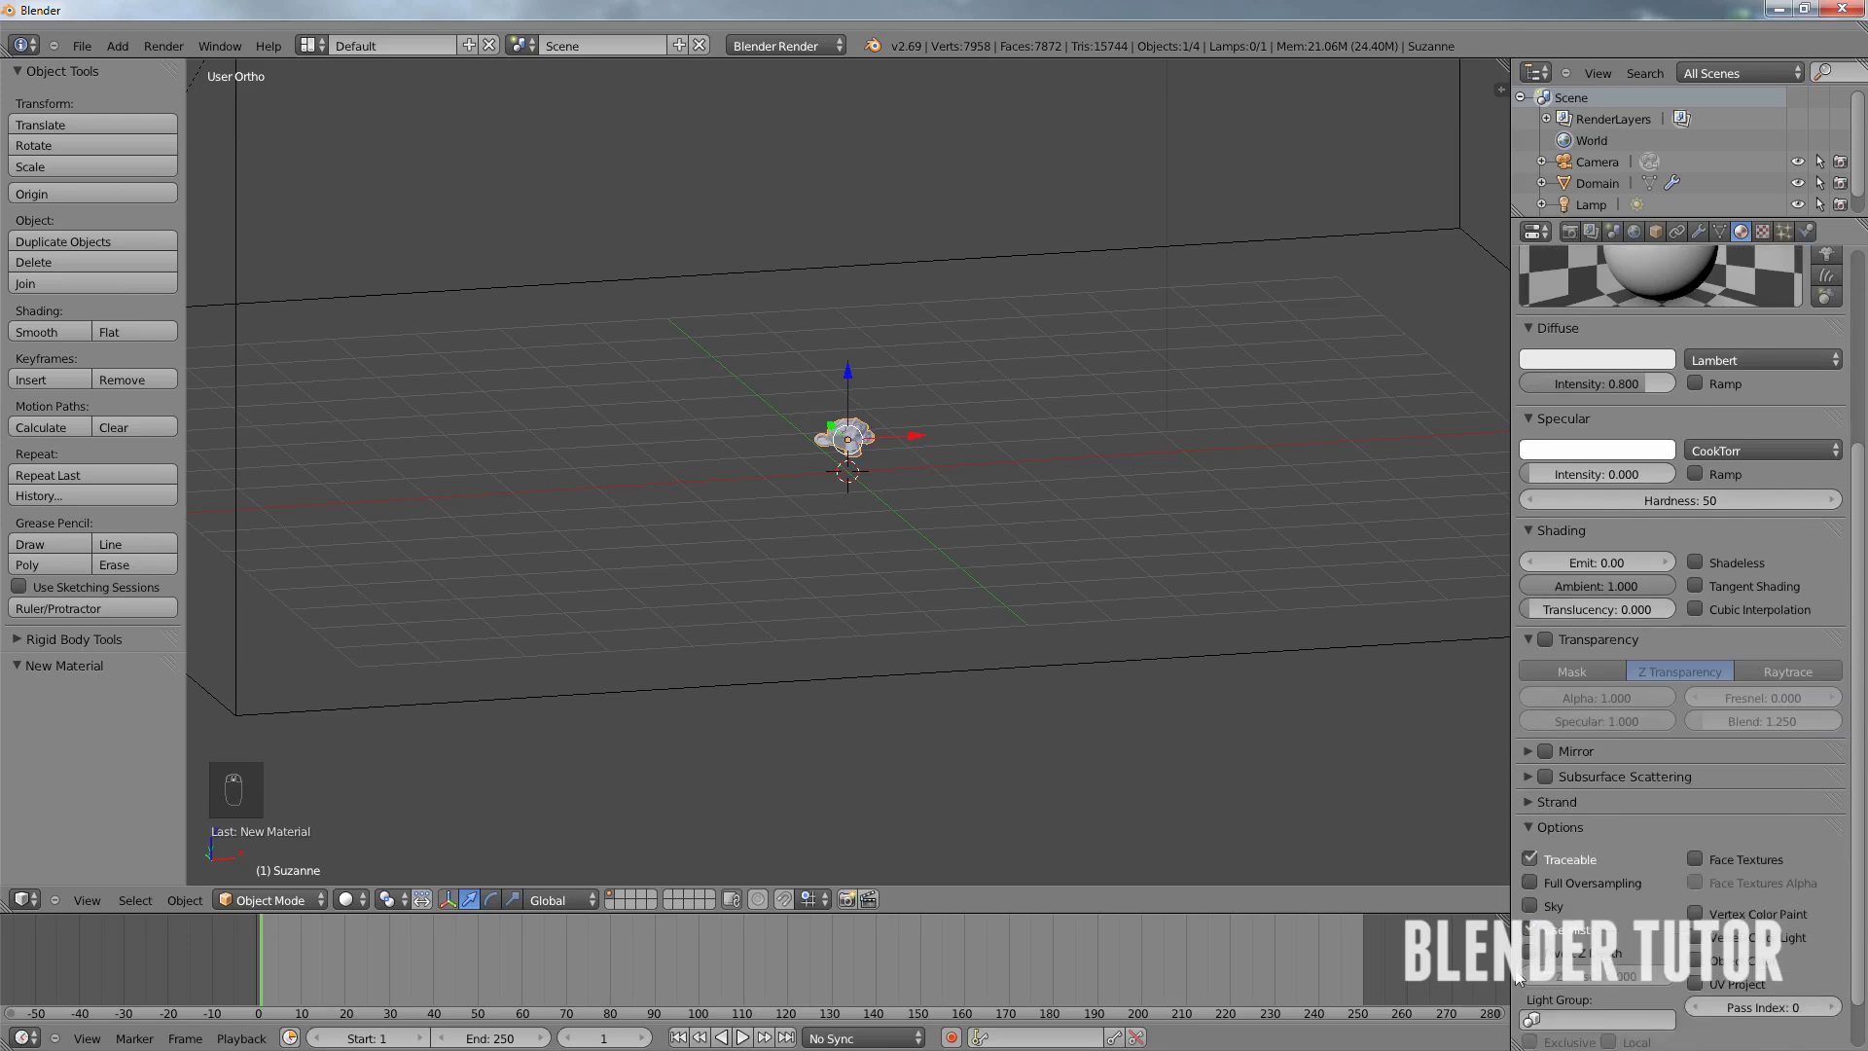
scroll(1560, 939, "down", 4)
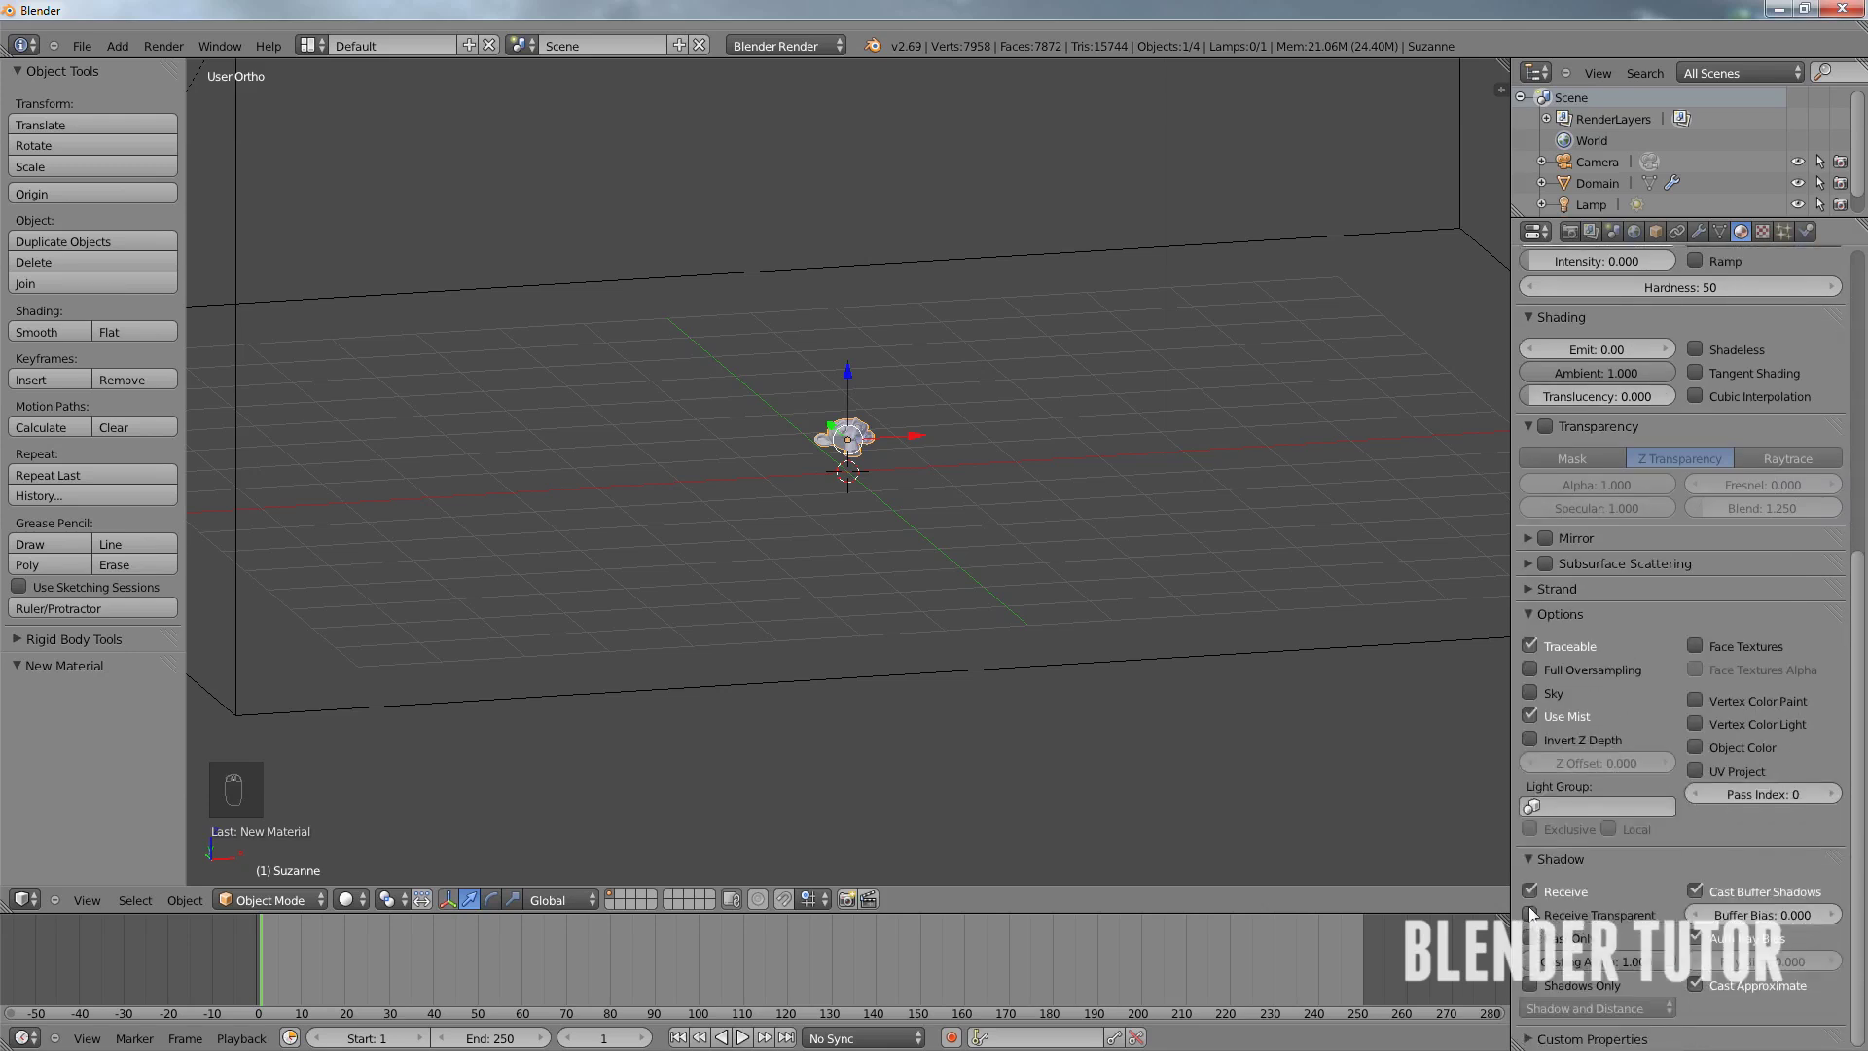
scroll(1598, 875, "up", 2)
scroll(1595, 872, "up", 9)
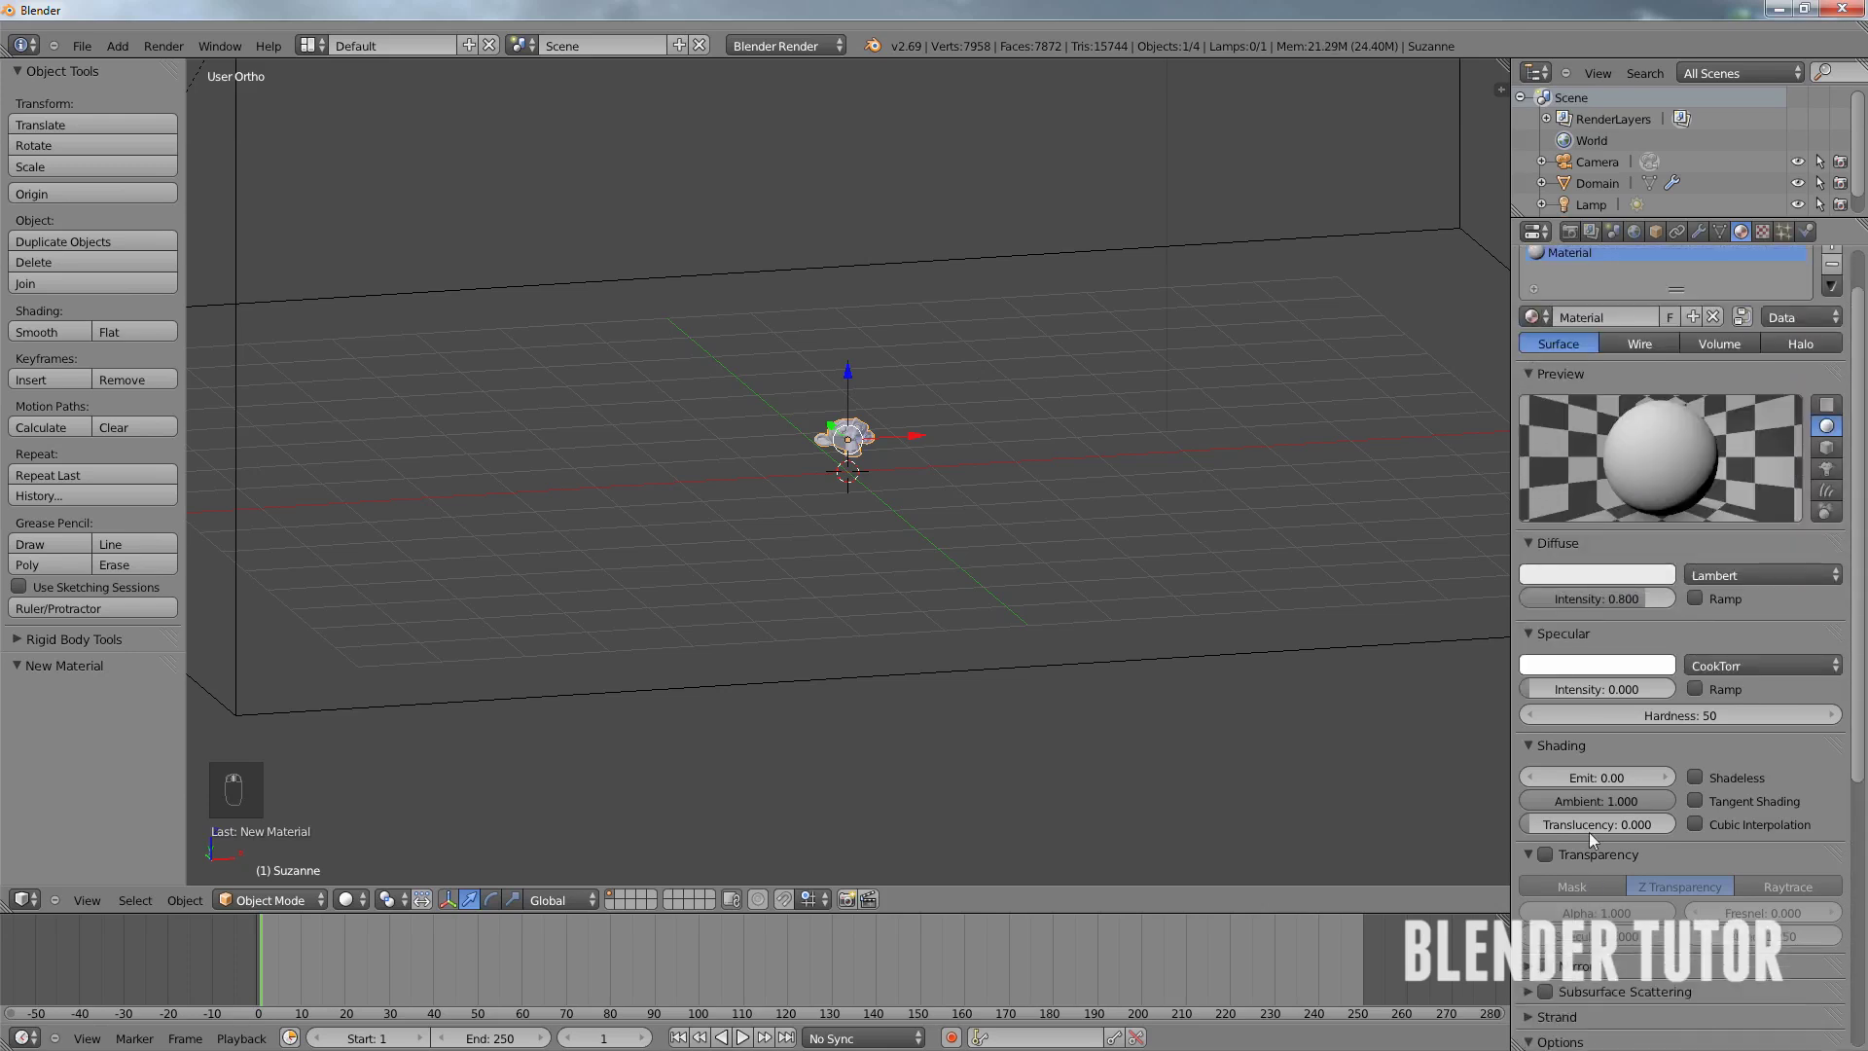
- Rename the monkey's material to Monkey
scroll(1590, 832, "up", 1)
scroll(1634, 457, "up", 1)
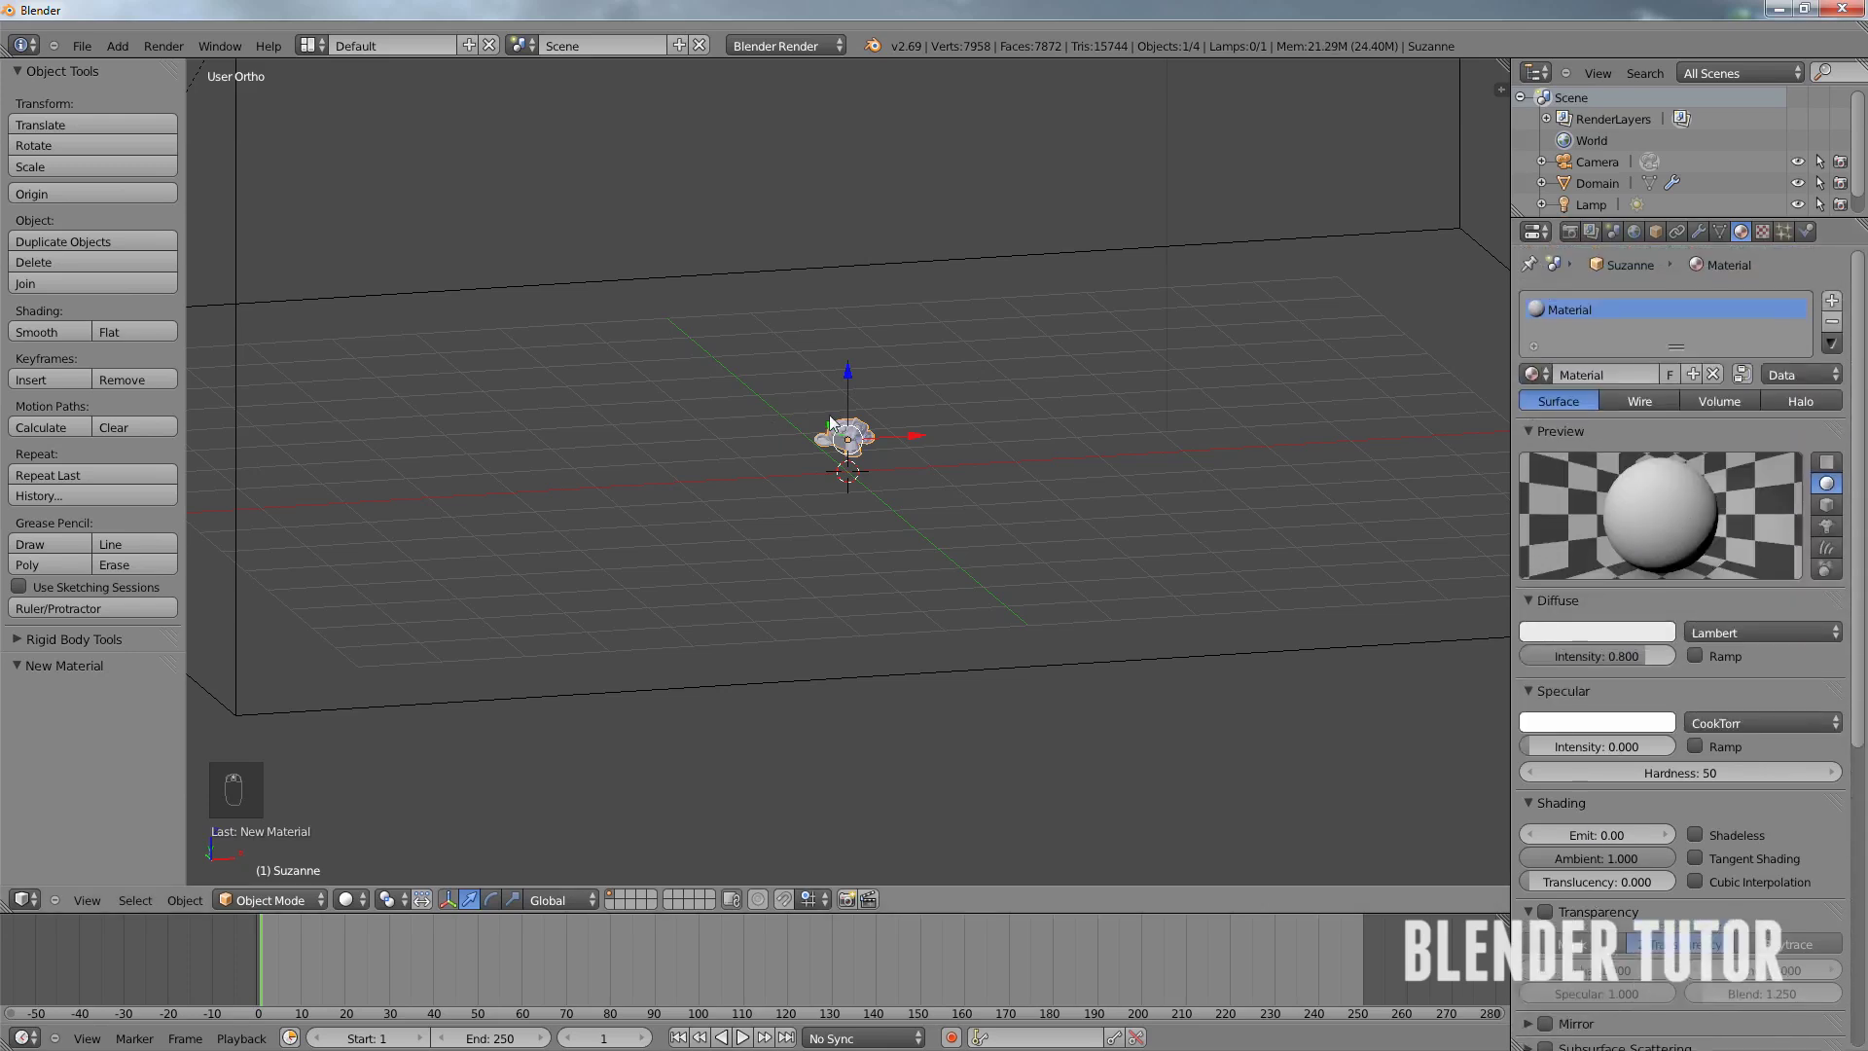
left_click(1598, 378)
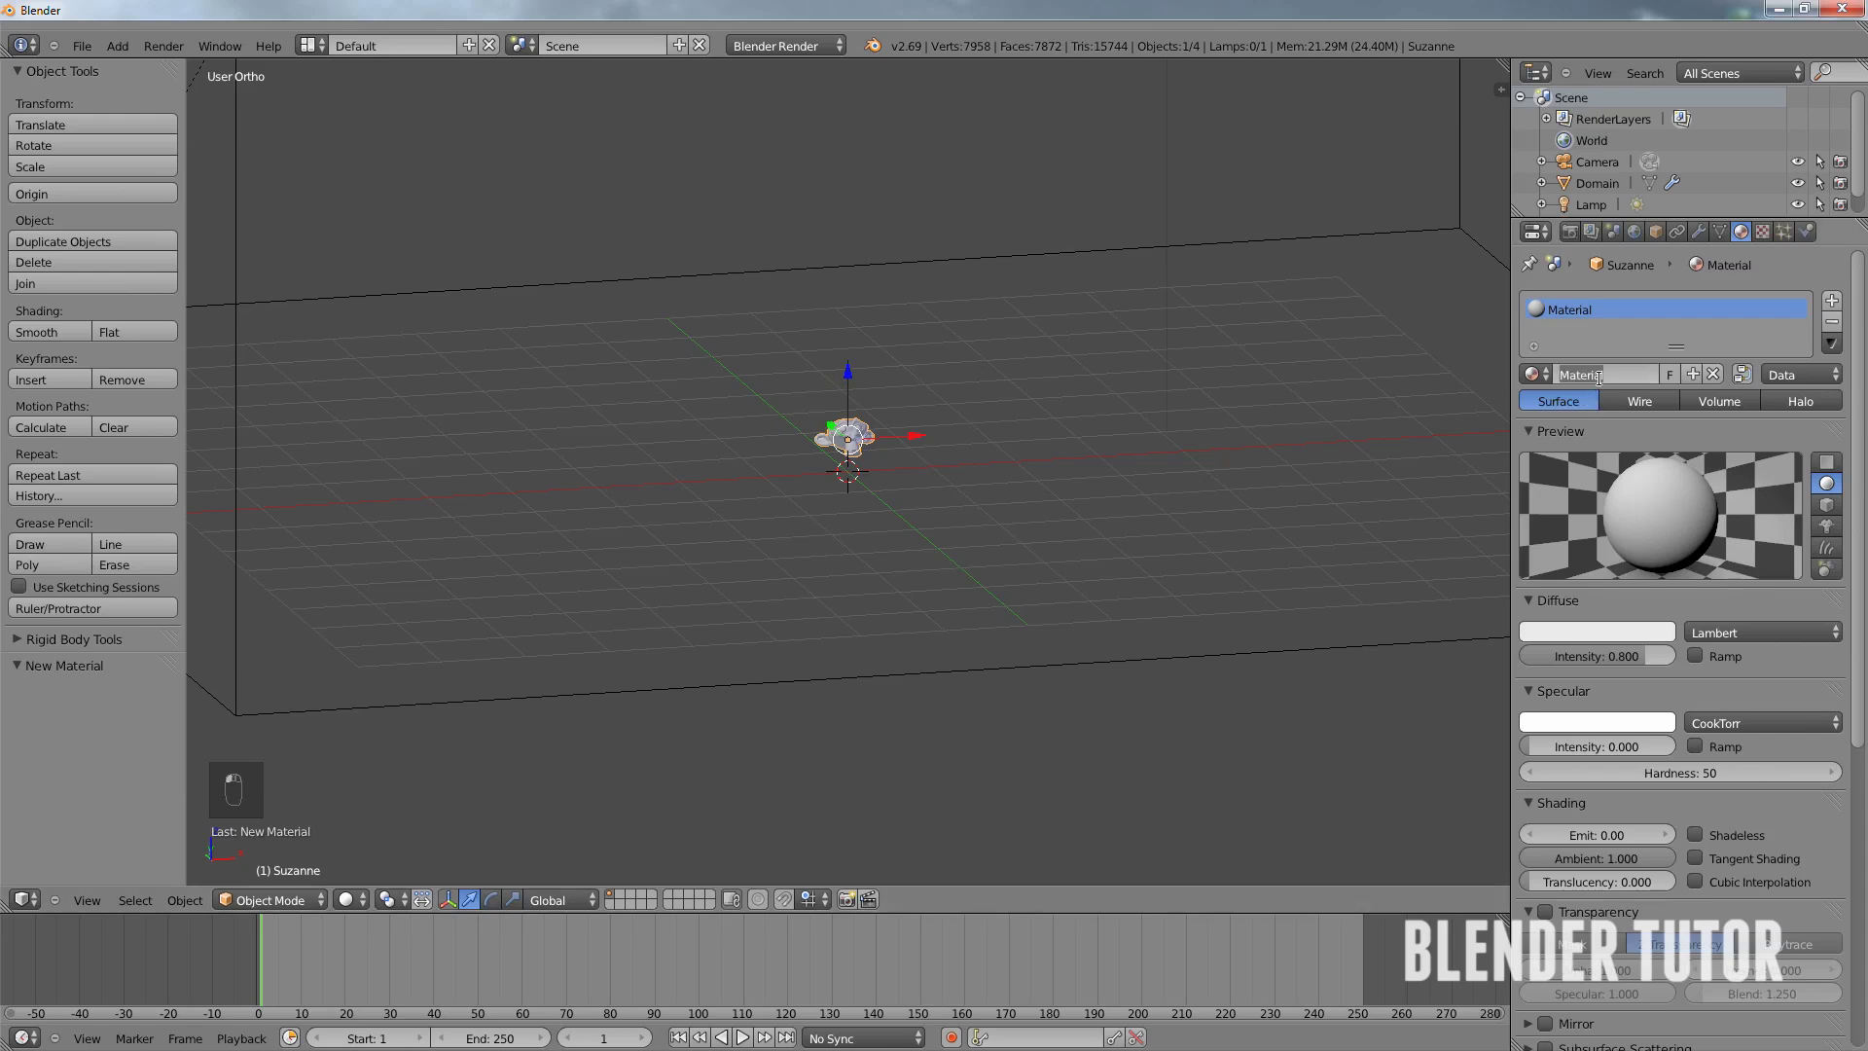
type("Mon")
type("eky")
key("Return")
left_click(1615, 378)
key("BackSpace")
key("BackSpace")
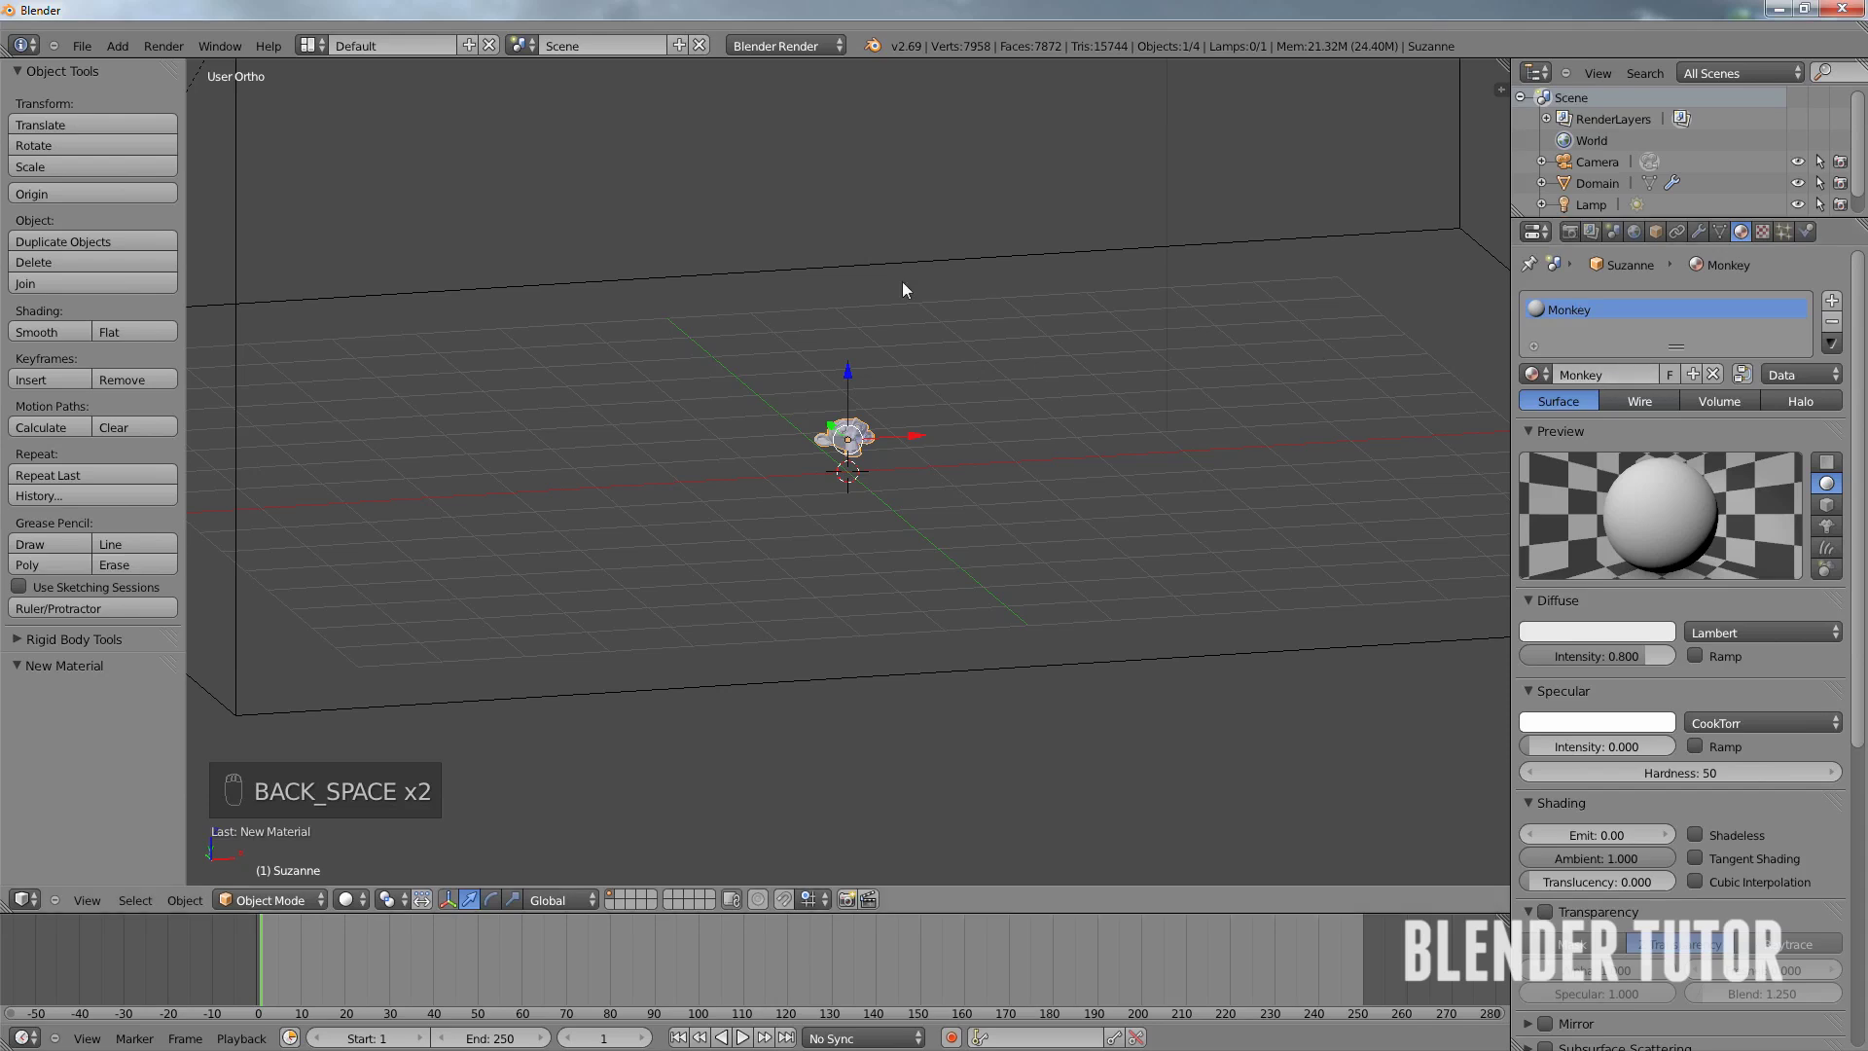
- Add a plane at the scene's centre and scale it up by about 6.807 and again by about 1.688 to cover the domain's floor
middle_click_drag(1026, 343, 912, 366)
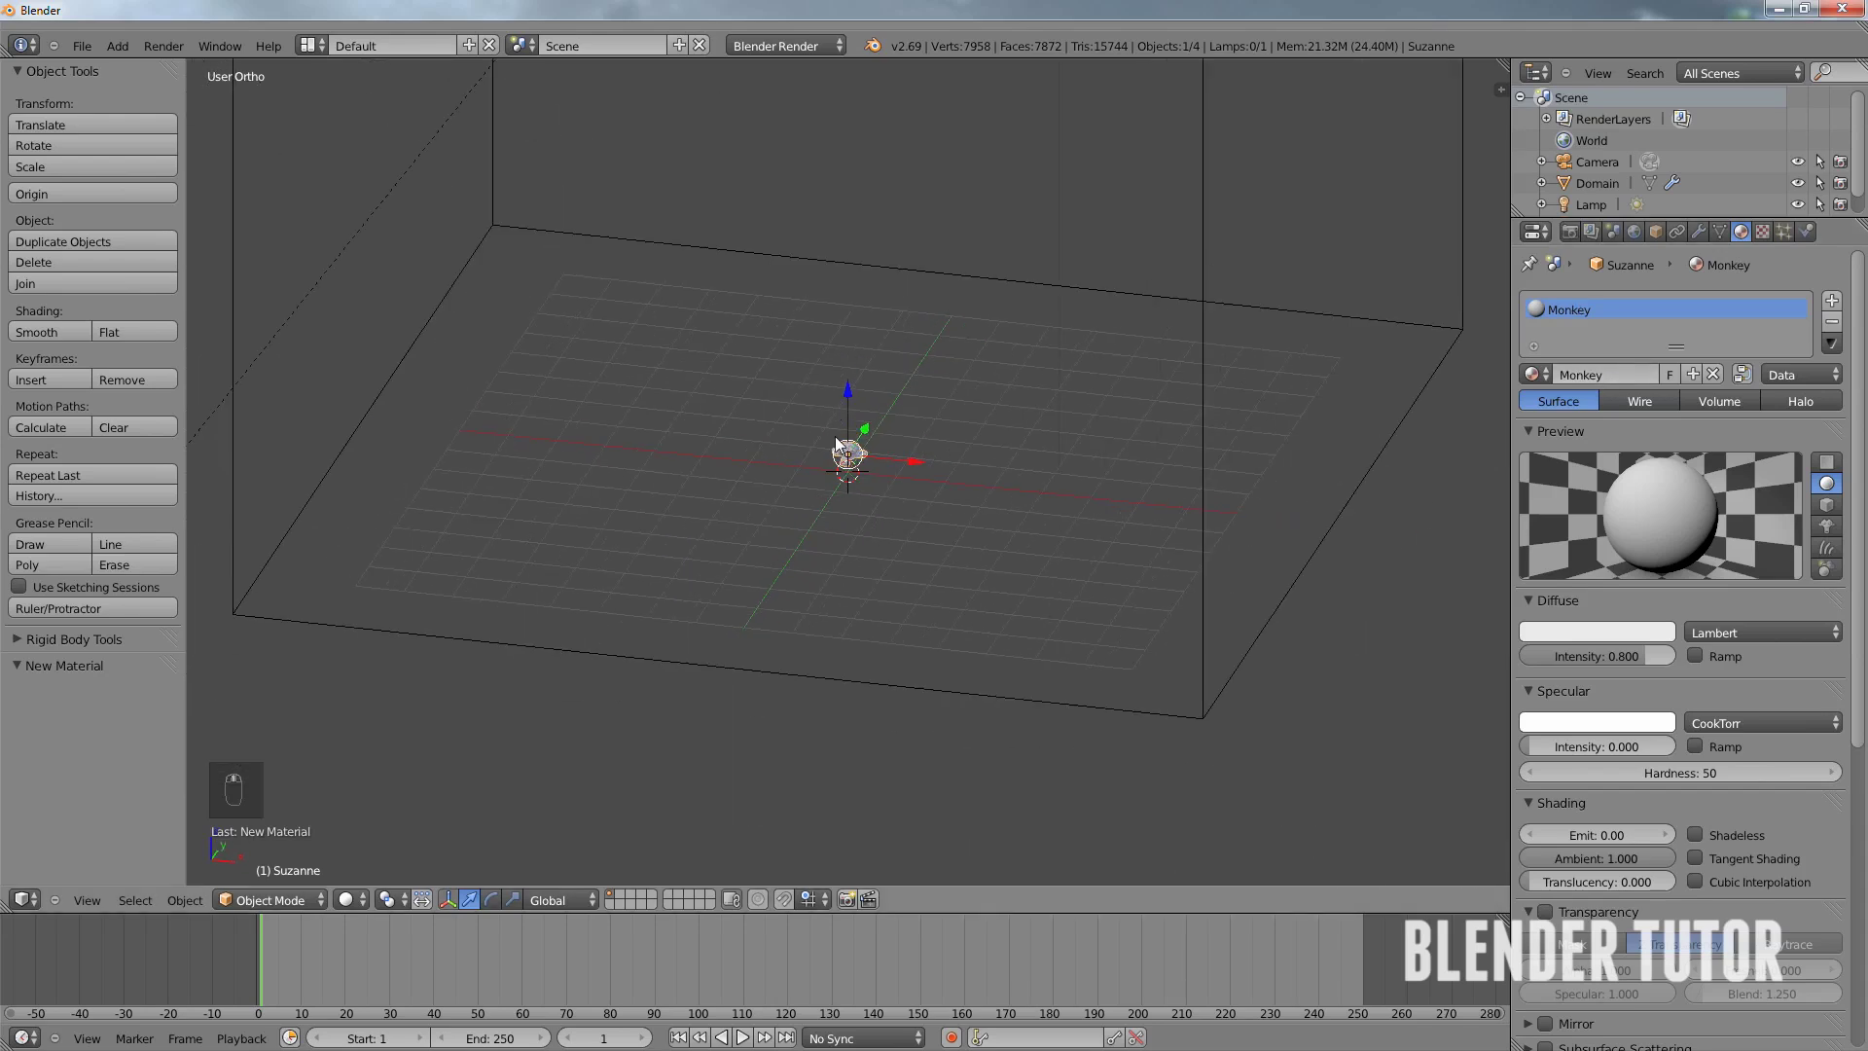
key("shift+a")
mouse_move(836, 440)
left_click(893, 440)
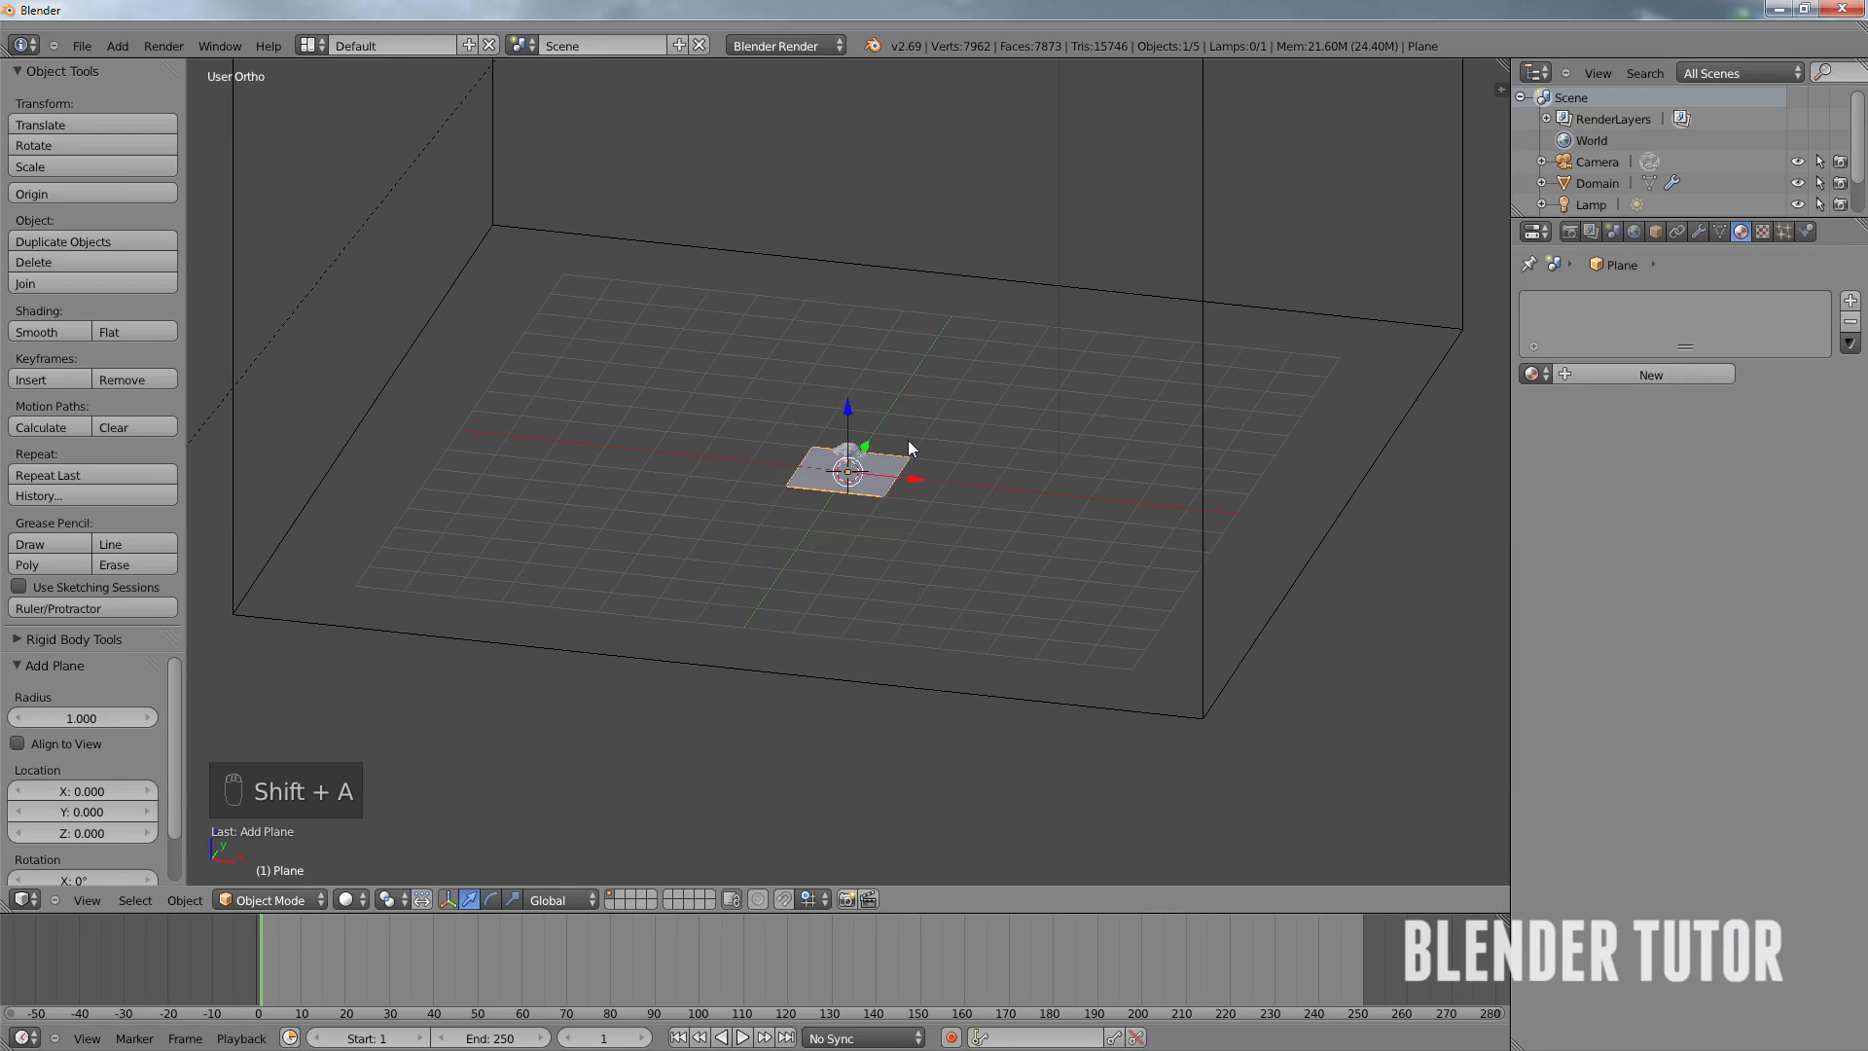
key("s")
left_click(1115, 440)
key("s")
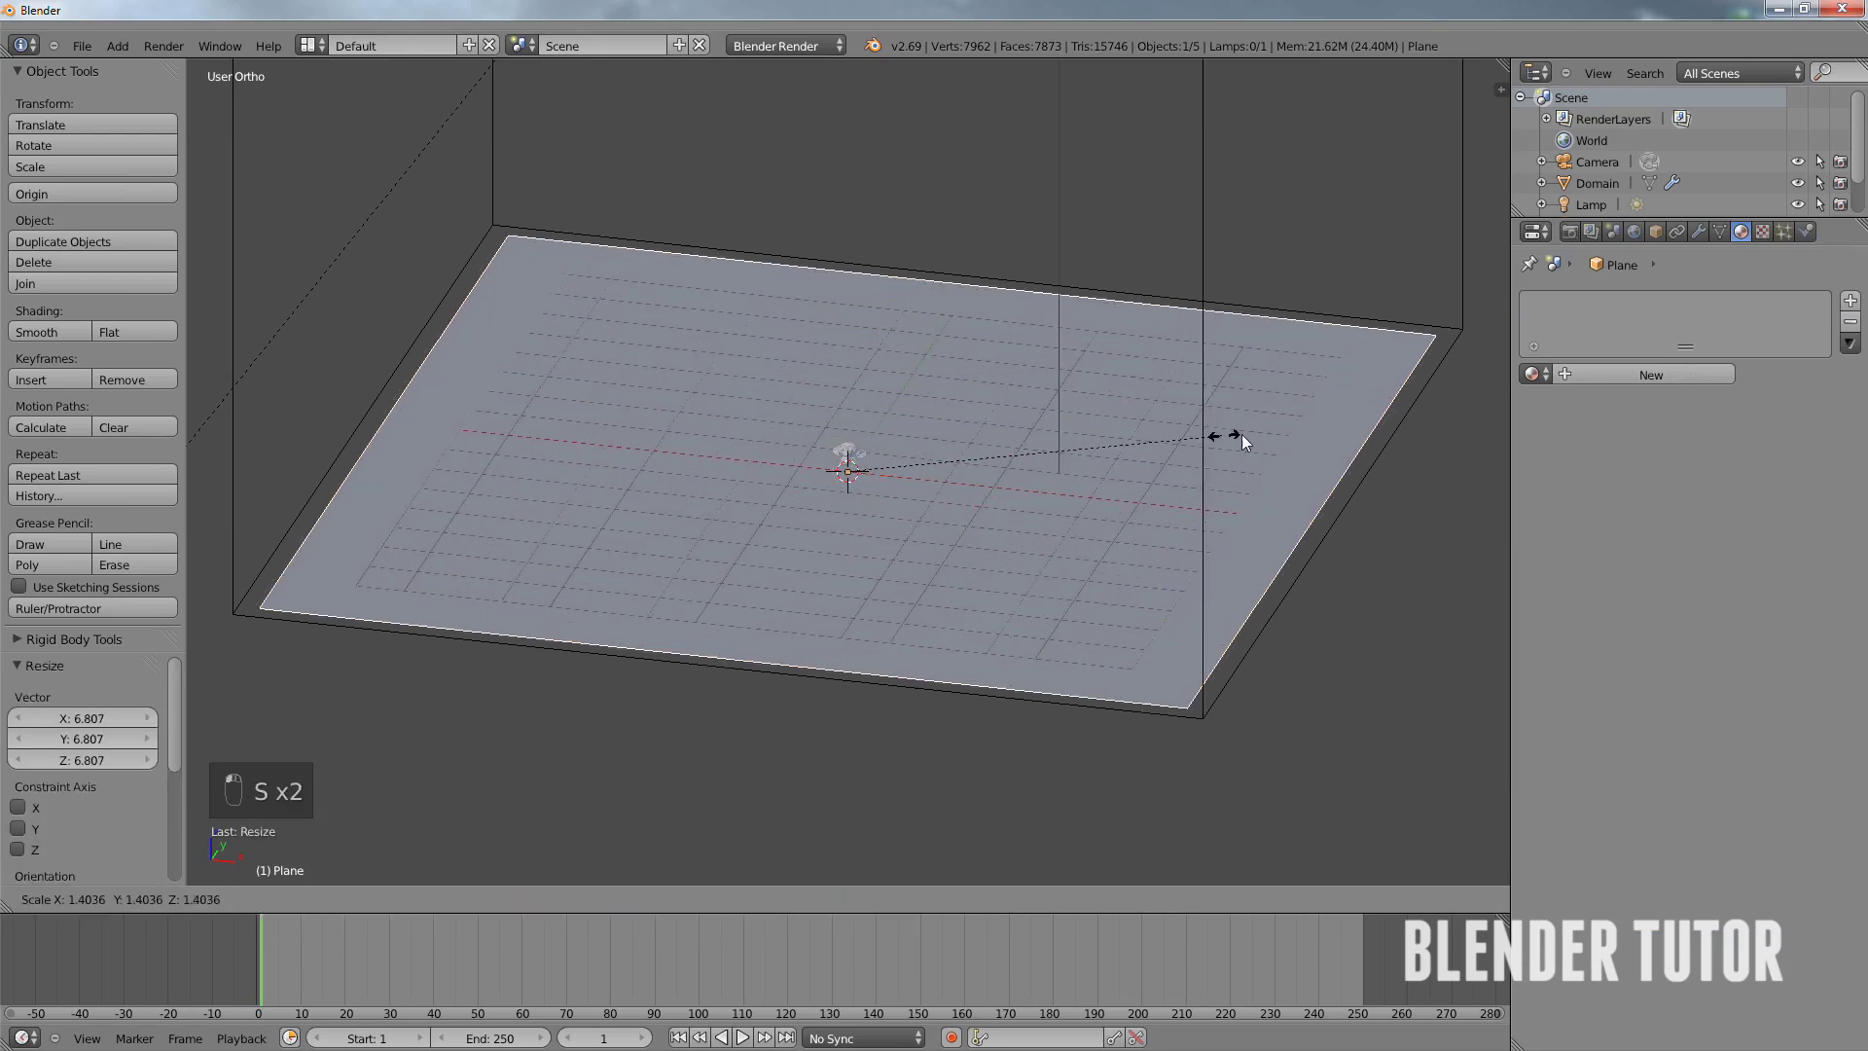
left_click(1300, 434)
- Raise the plane along the Z axis by about 0.227, just beneath the monkey
key("KP_1")
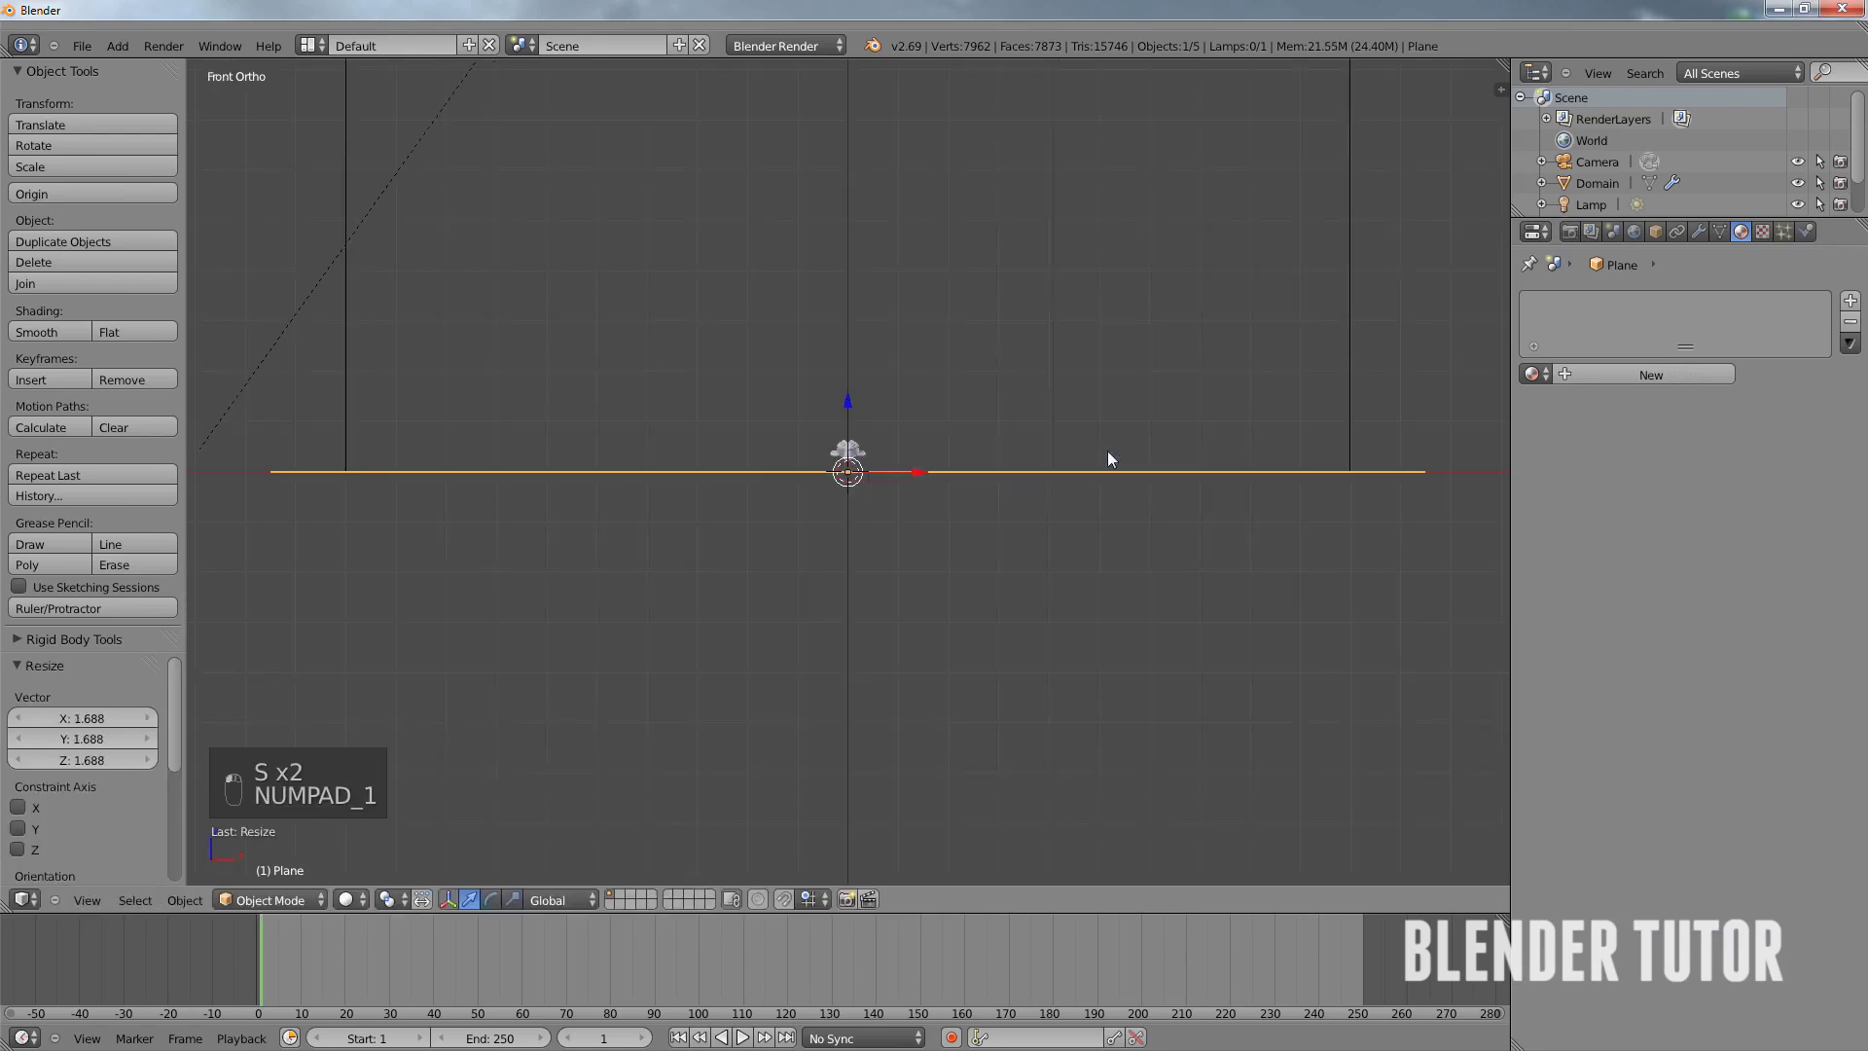
key("KP_3")
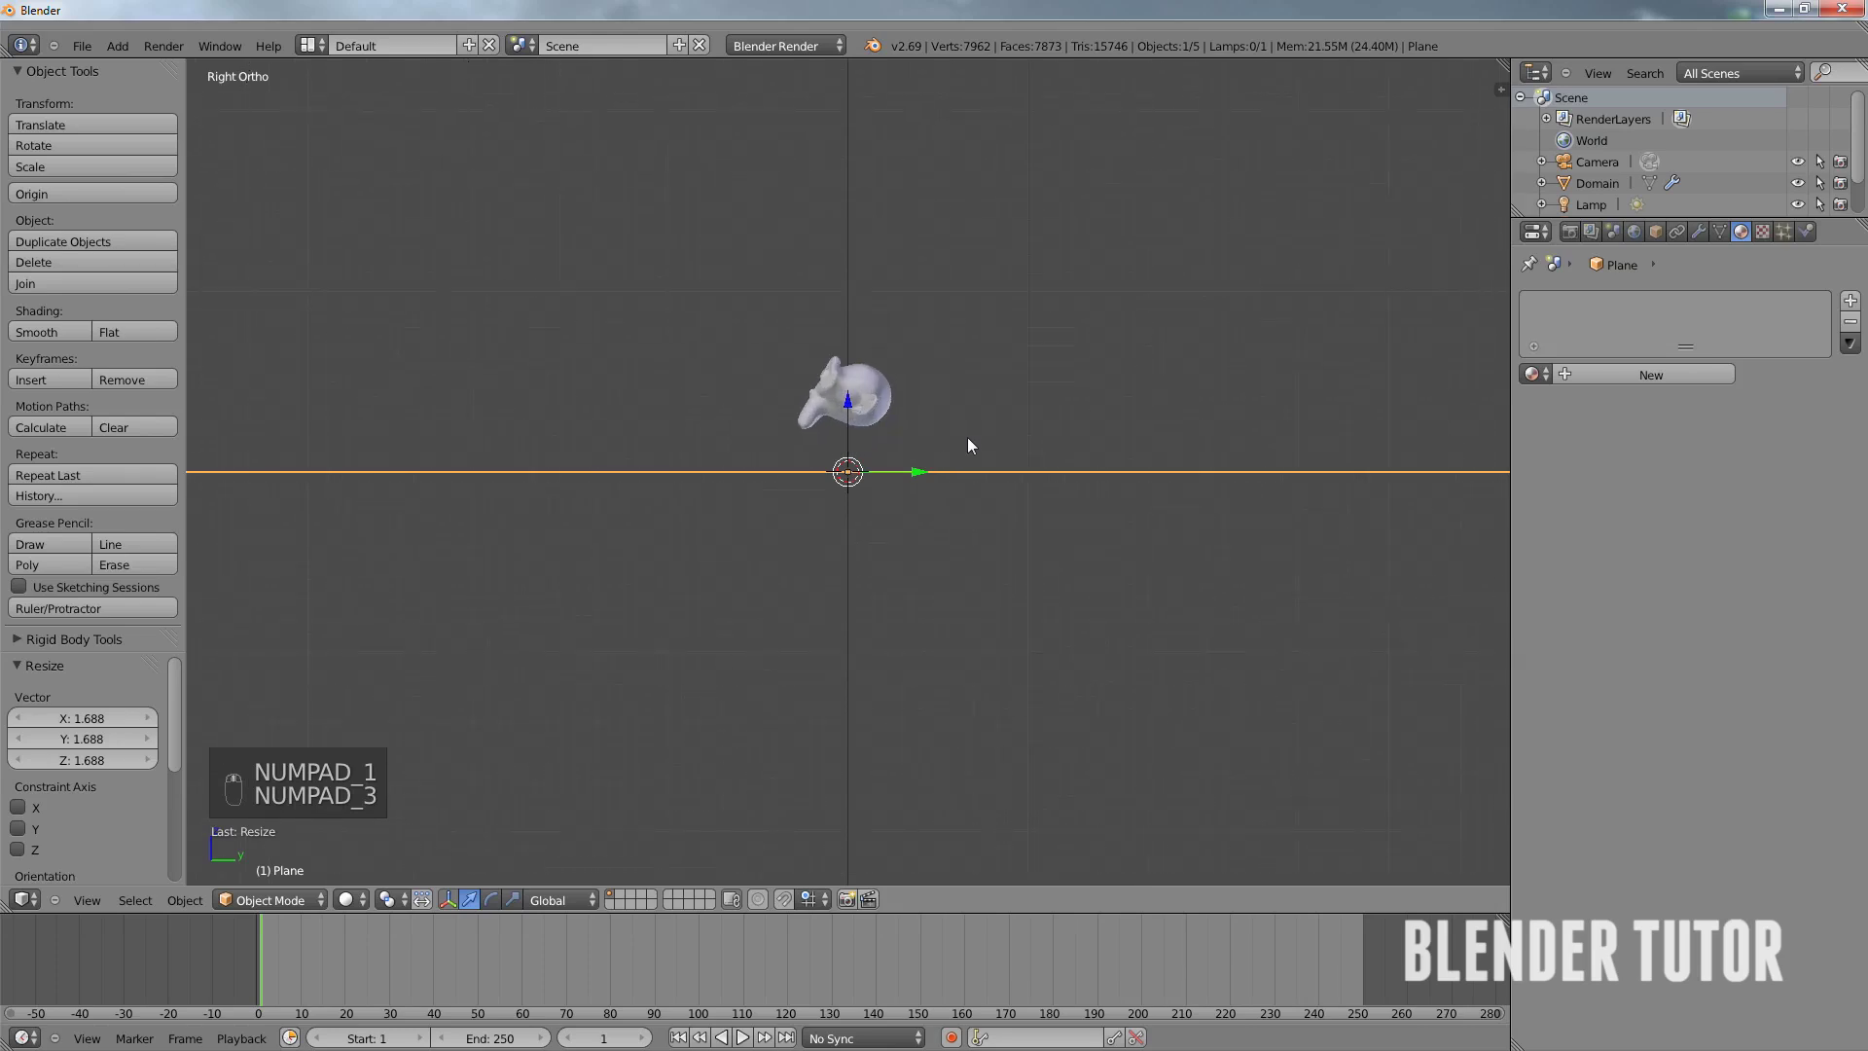
key("g")
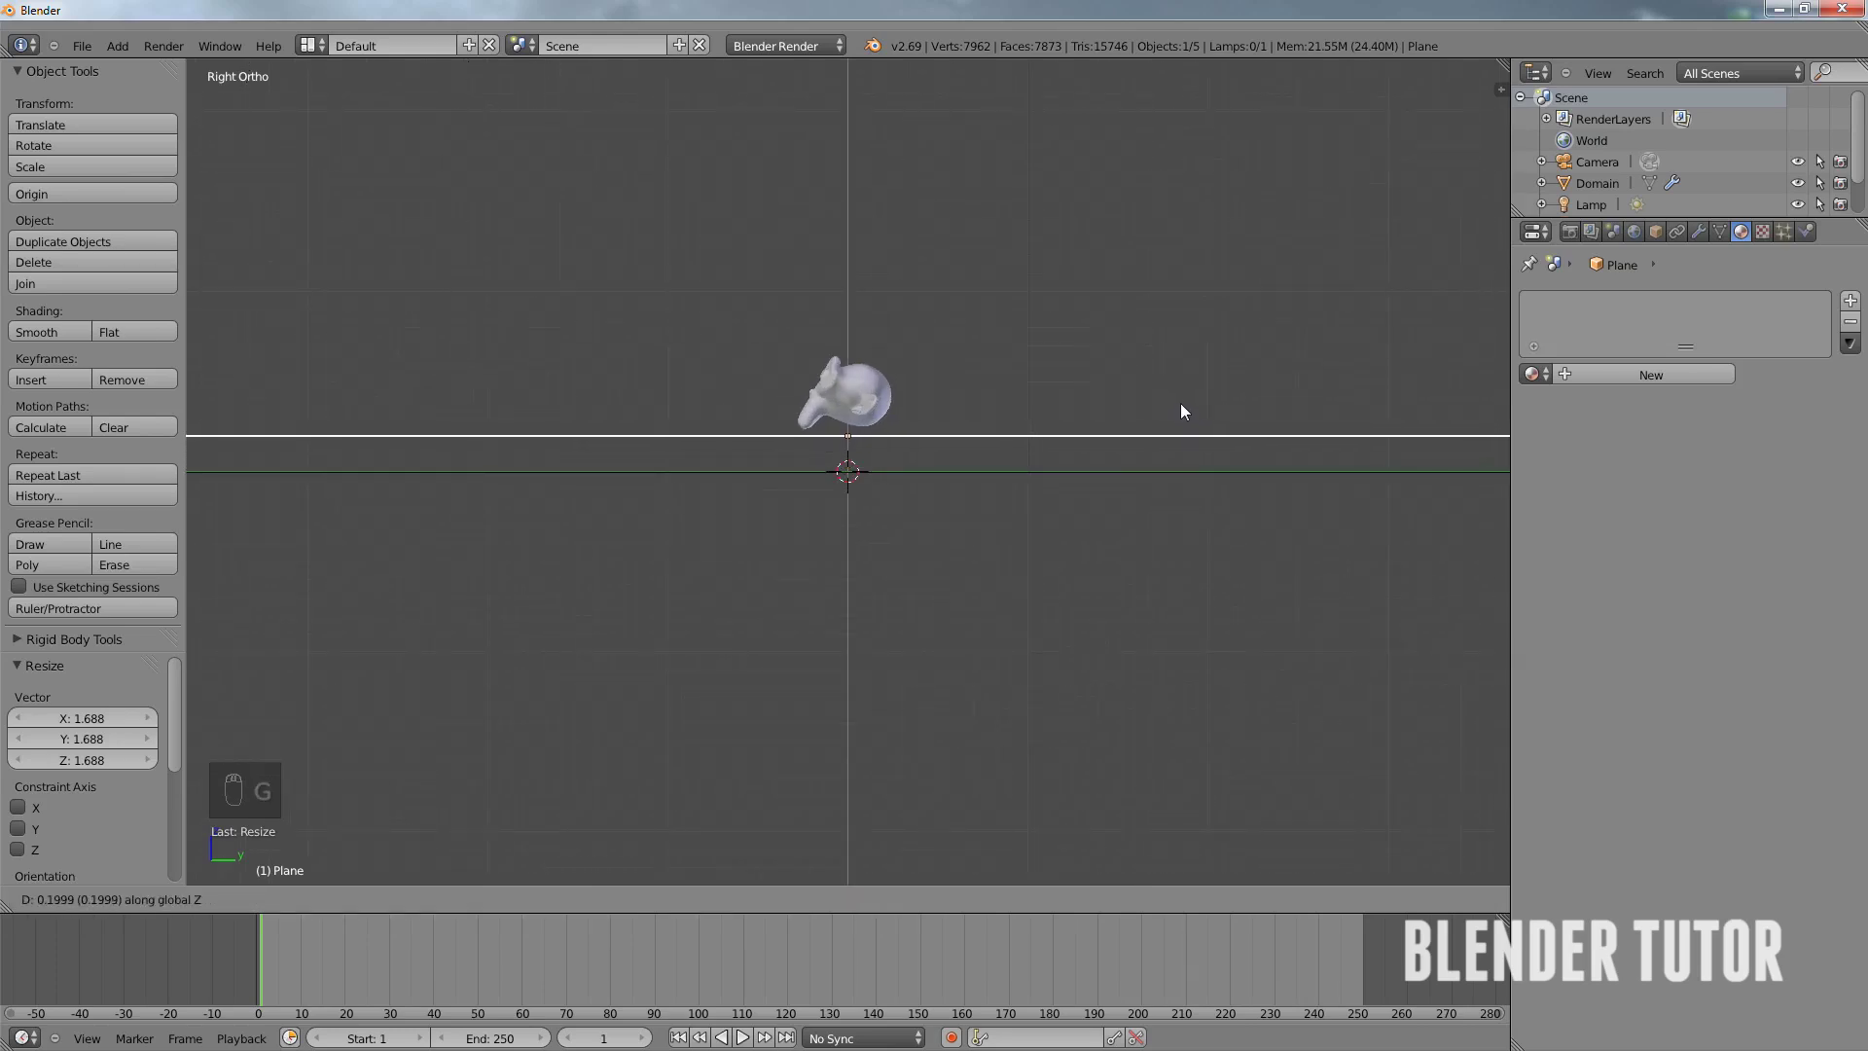
left_click(1164, 403)
- Align the camera to the front view and raise it along the global Z axis by about 2
middle_click_drag(1165, 403, 961, 419)
key("KP_1")
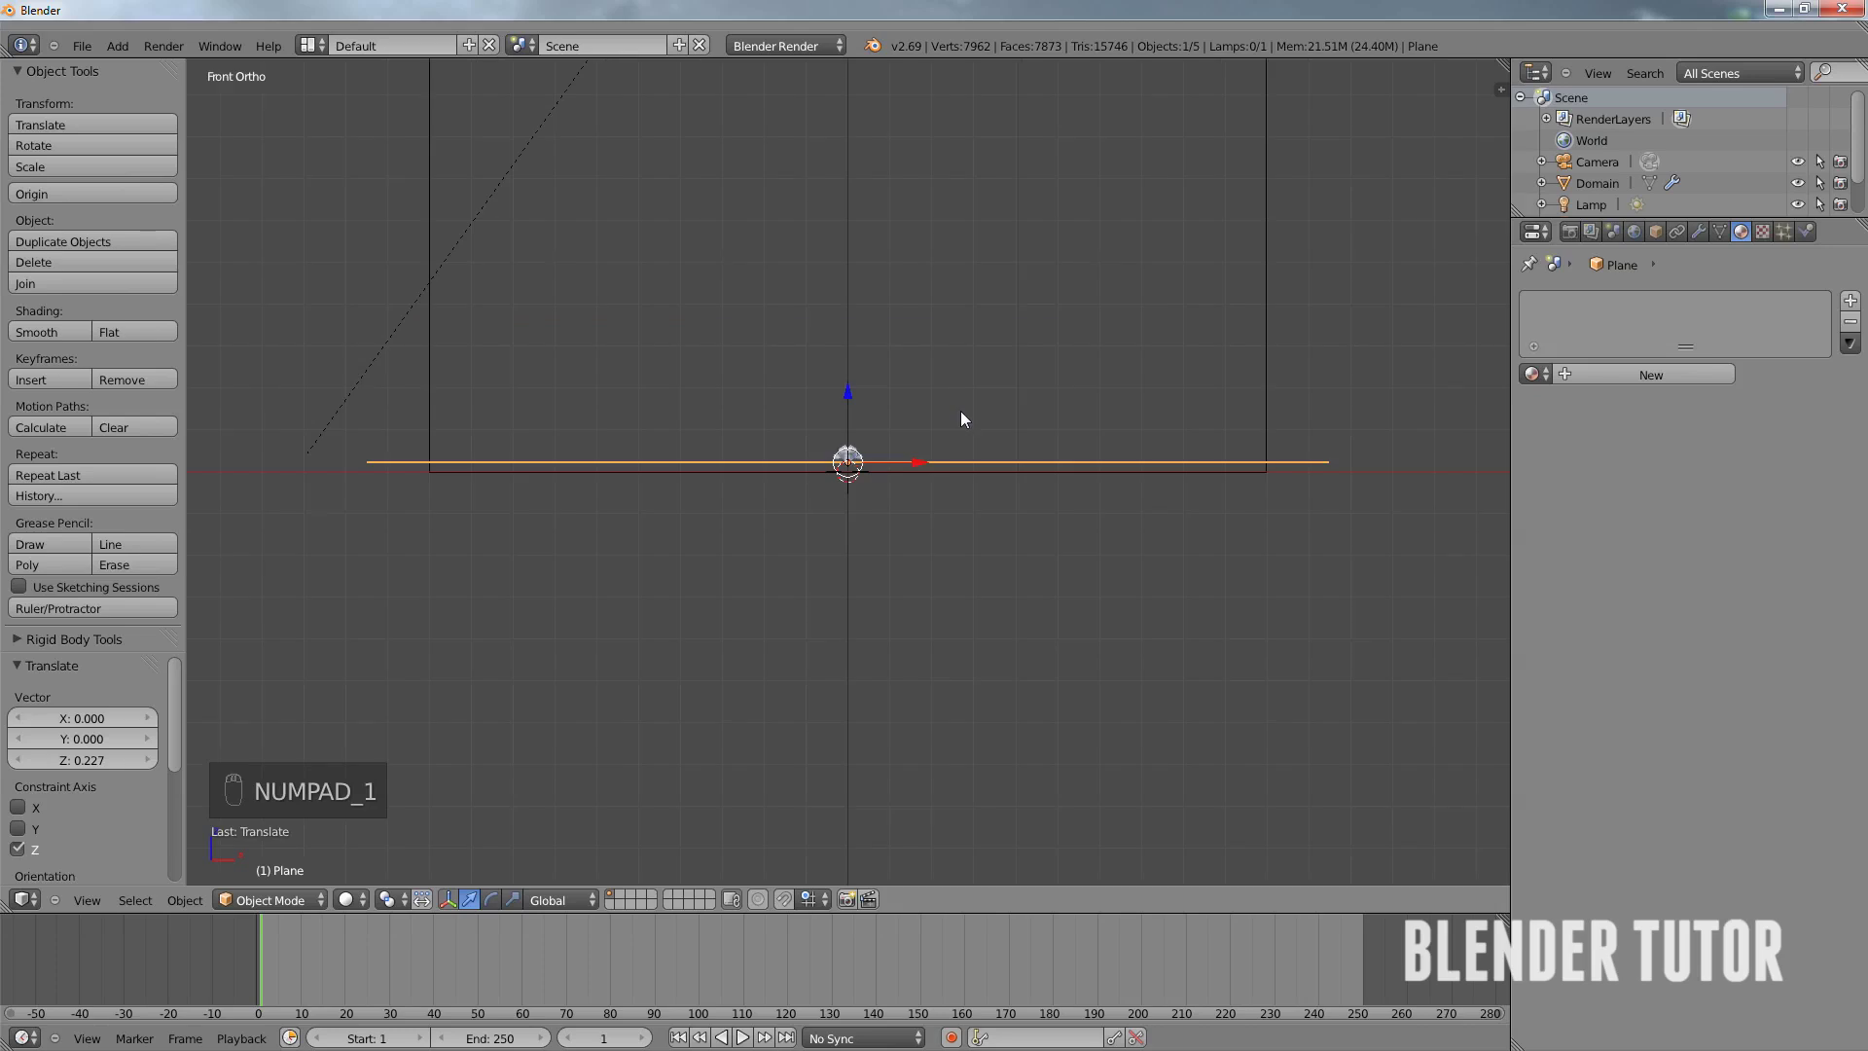
key("ctrl+alt+KP_0")
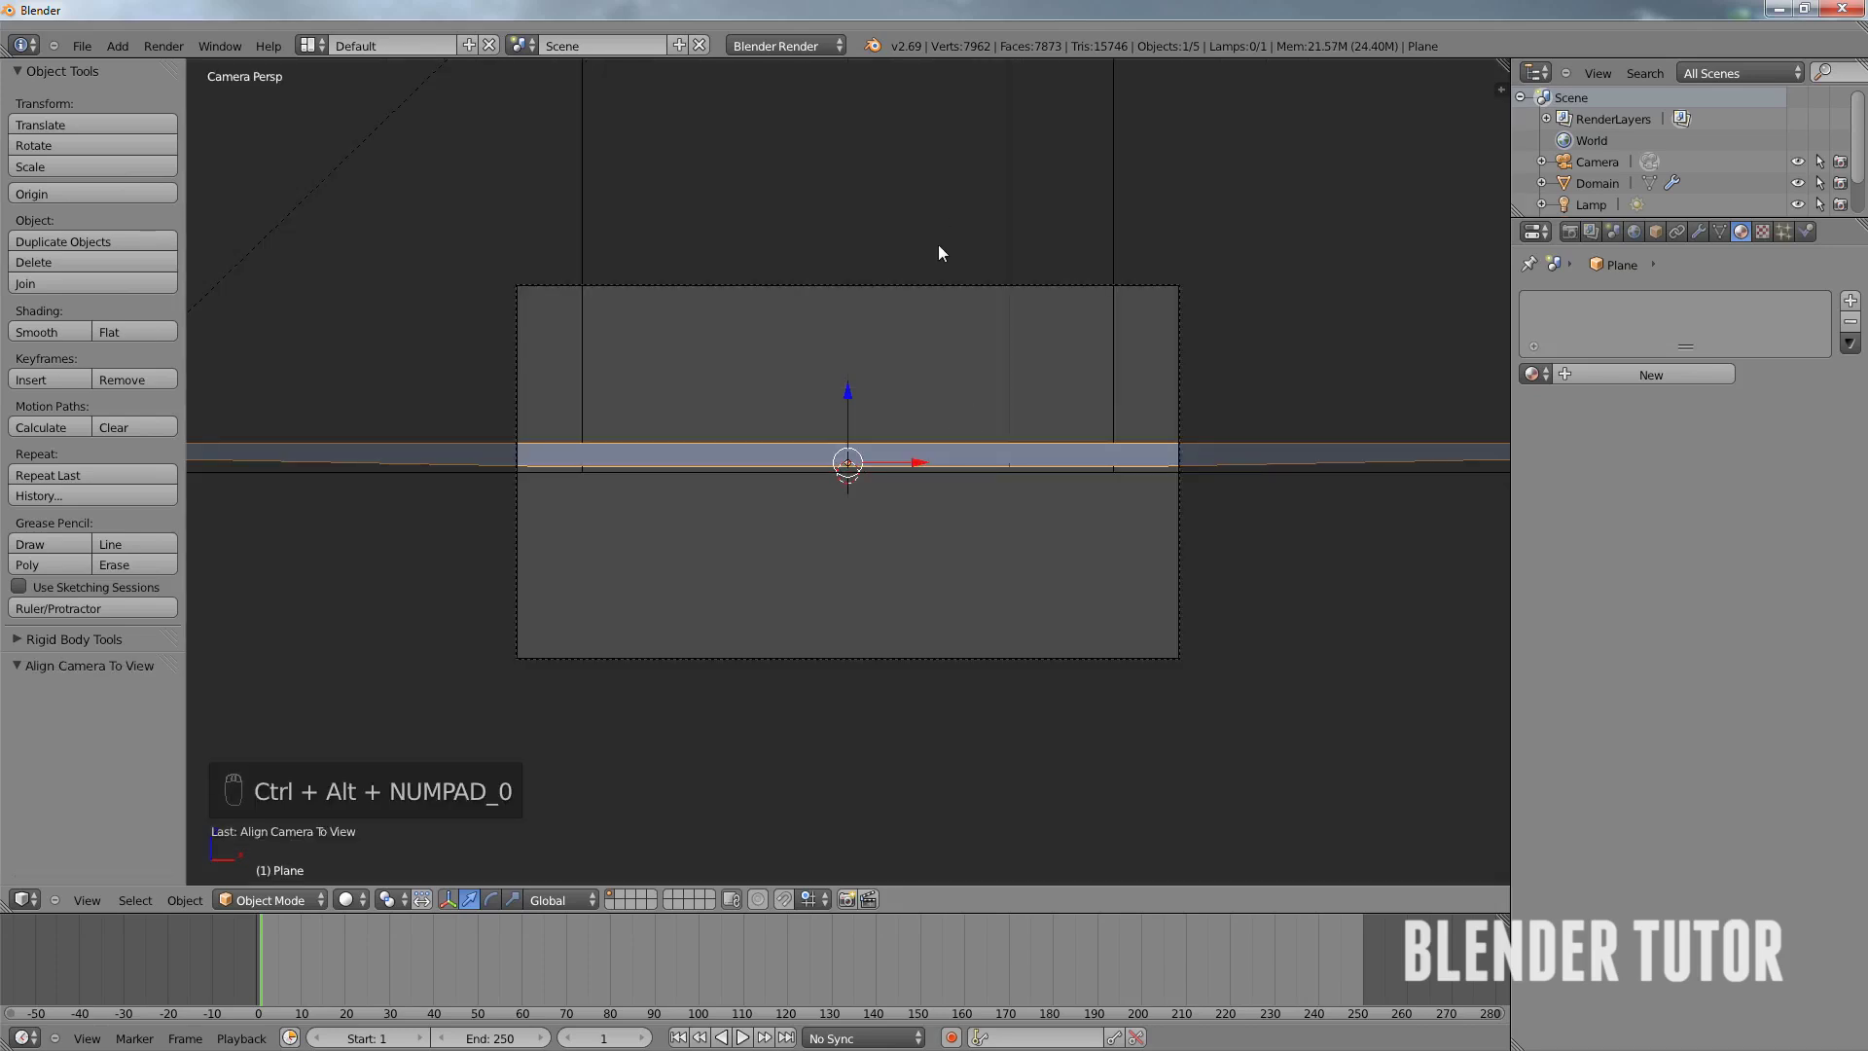
right_click(940, 285)
key("g")
key("z")
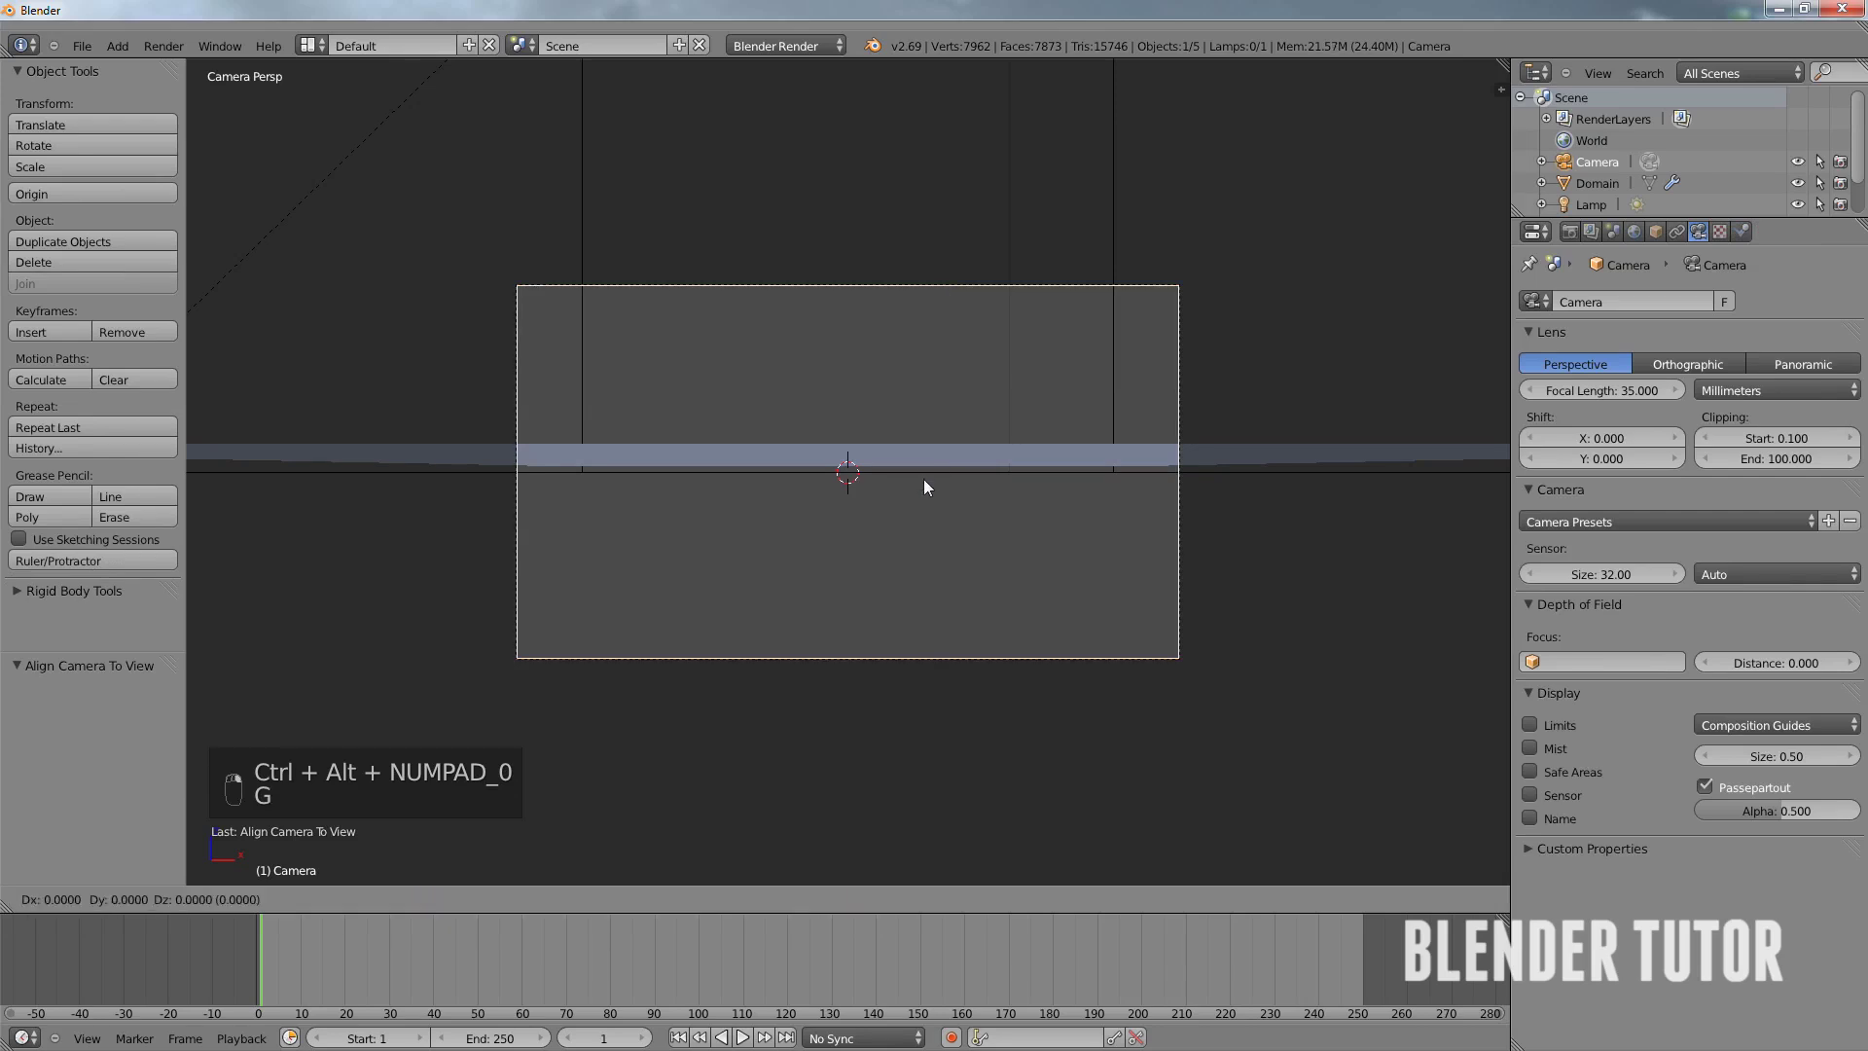
left_click(932, 241)
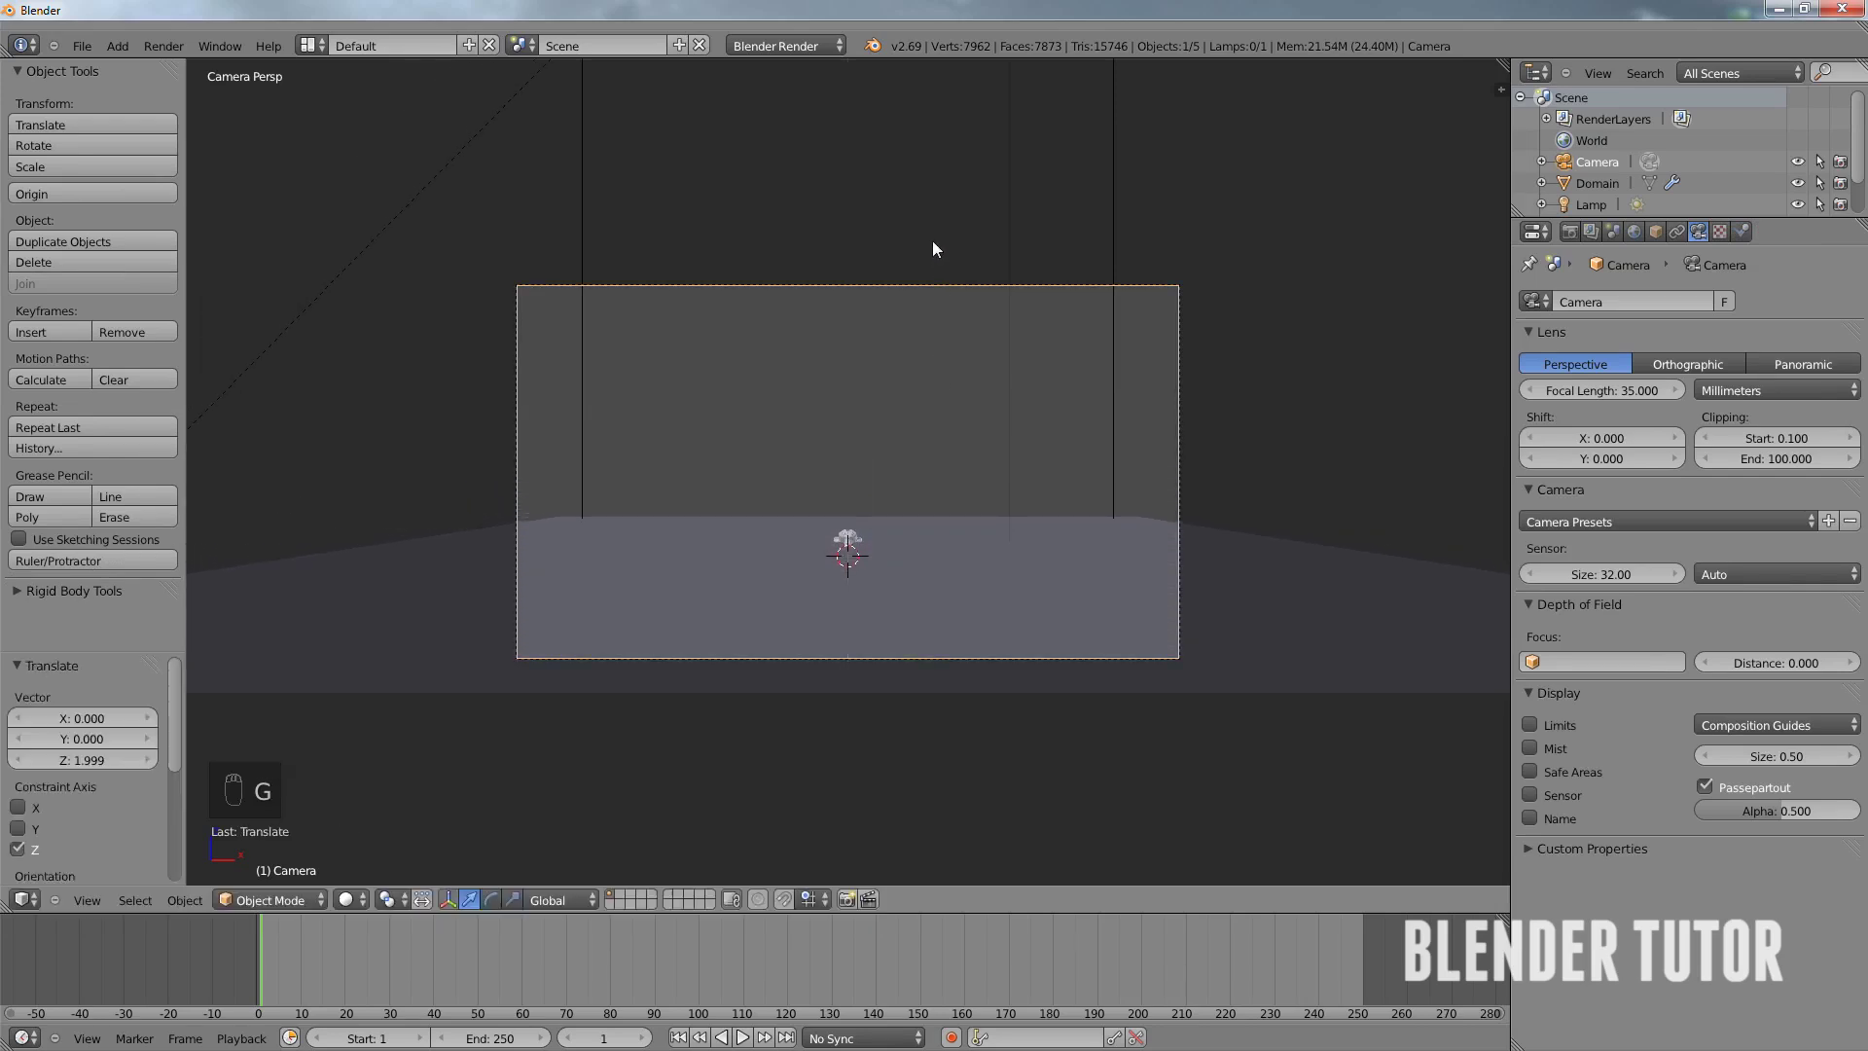
- Move the camera back along its local Z axis by about 19.09 and raise it globally by about 3.668
key("g")
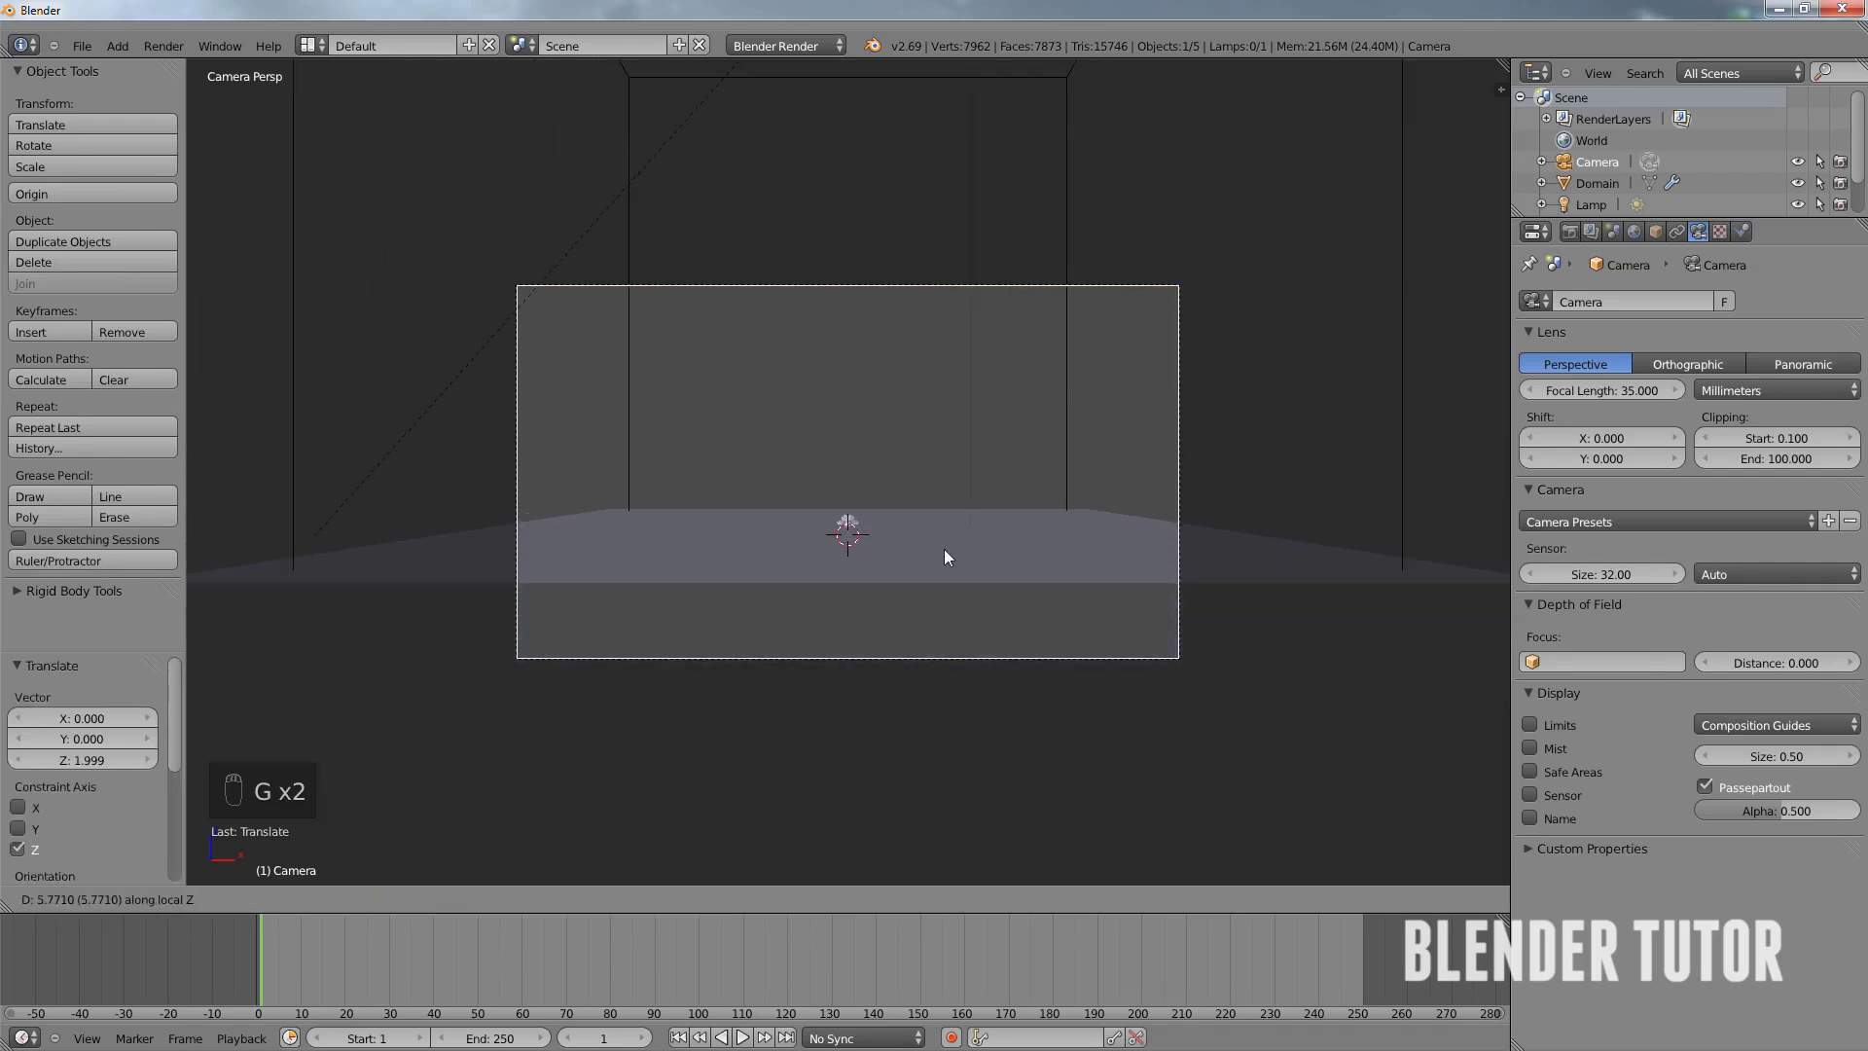
left_click(949, 640)
key("g")
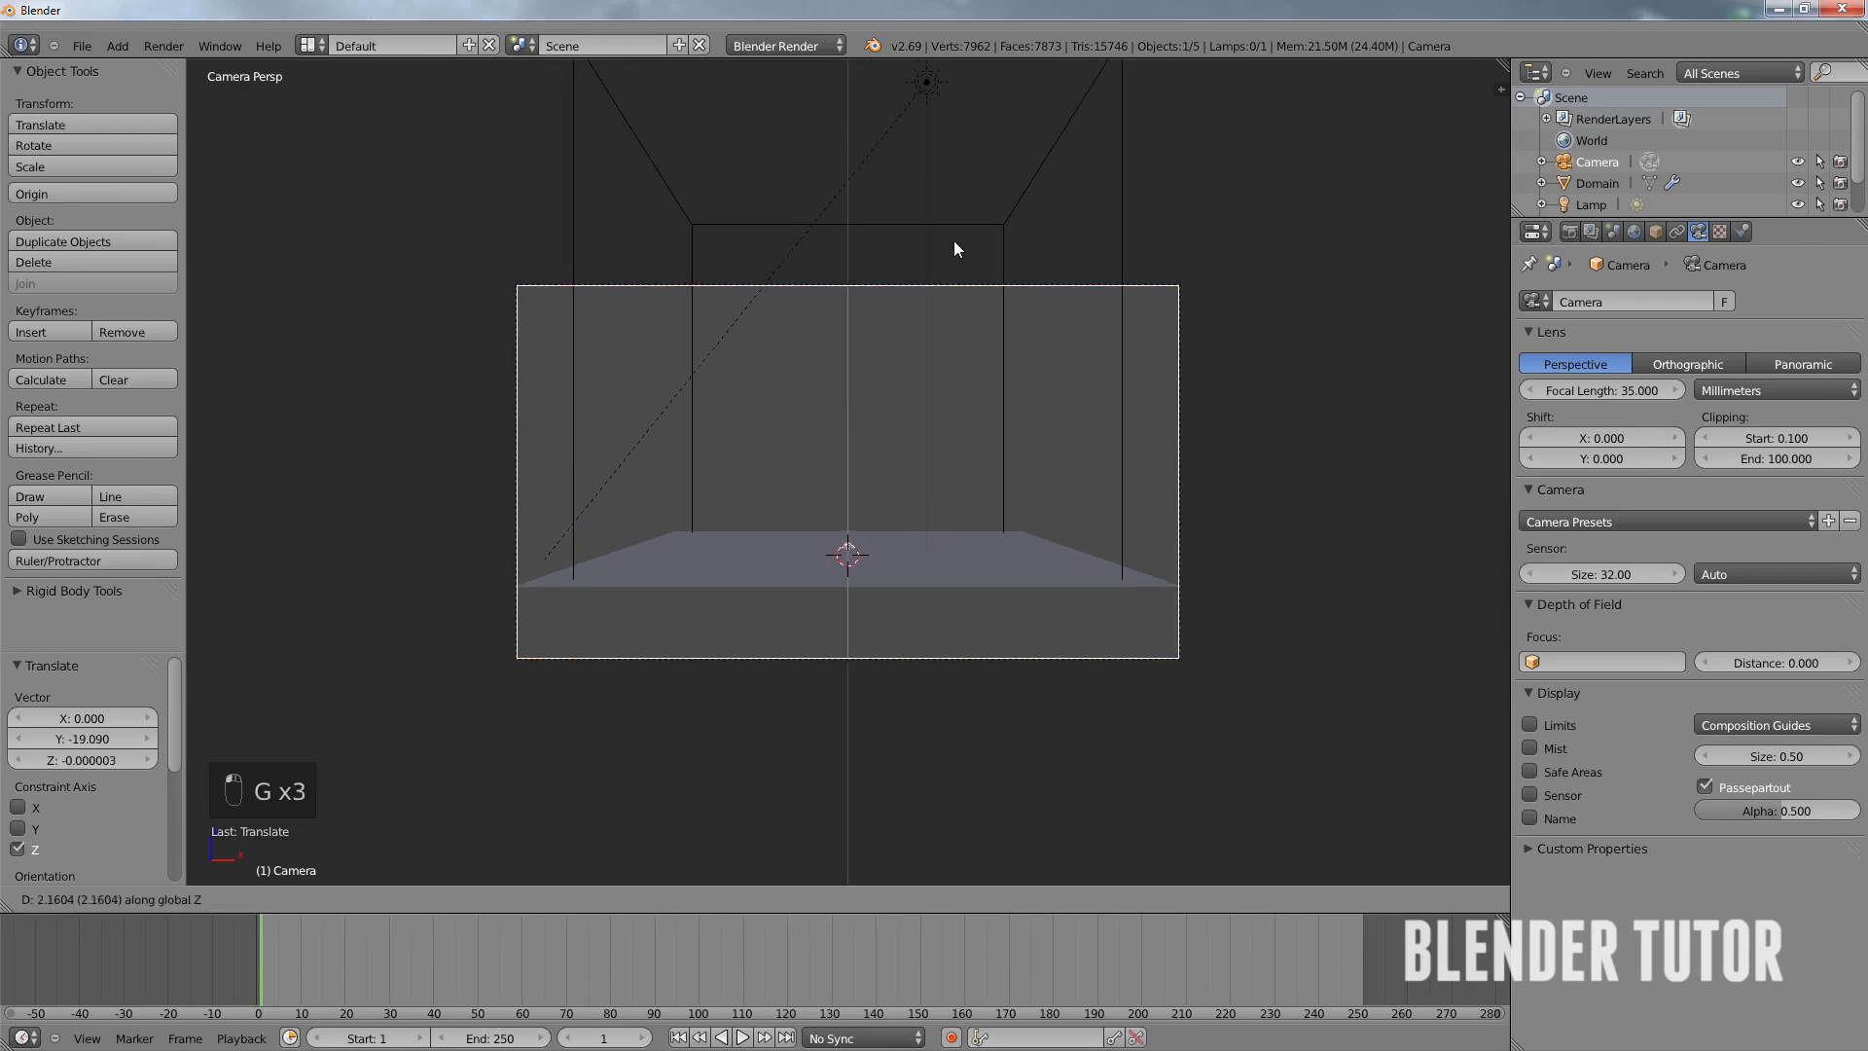
left_click(1021, 212)
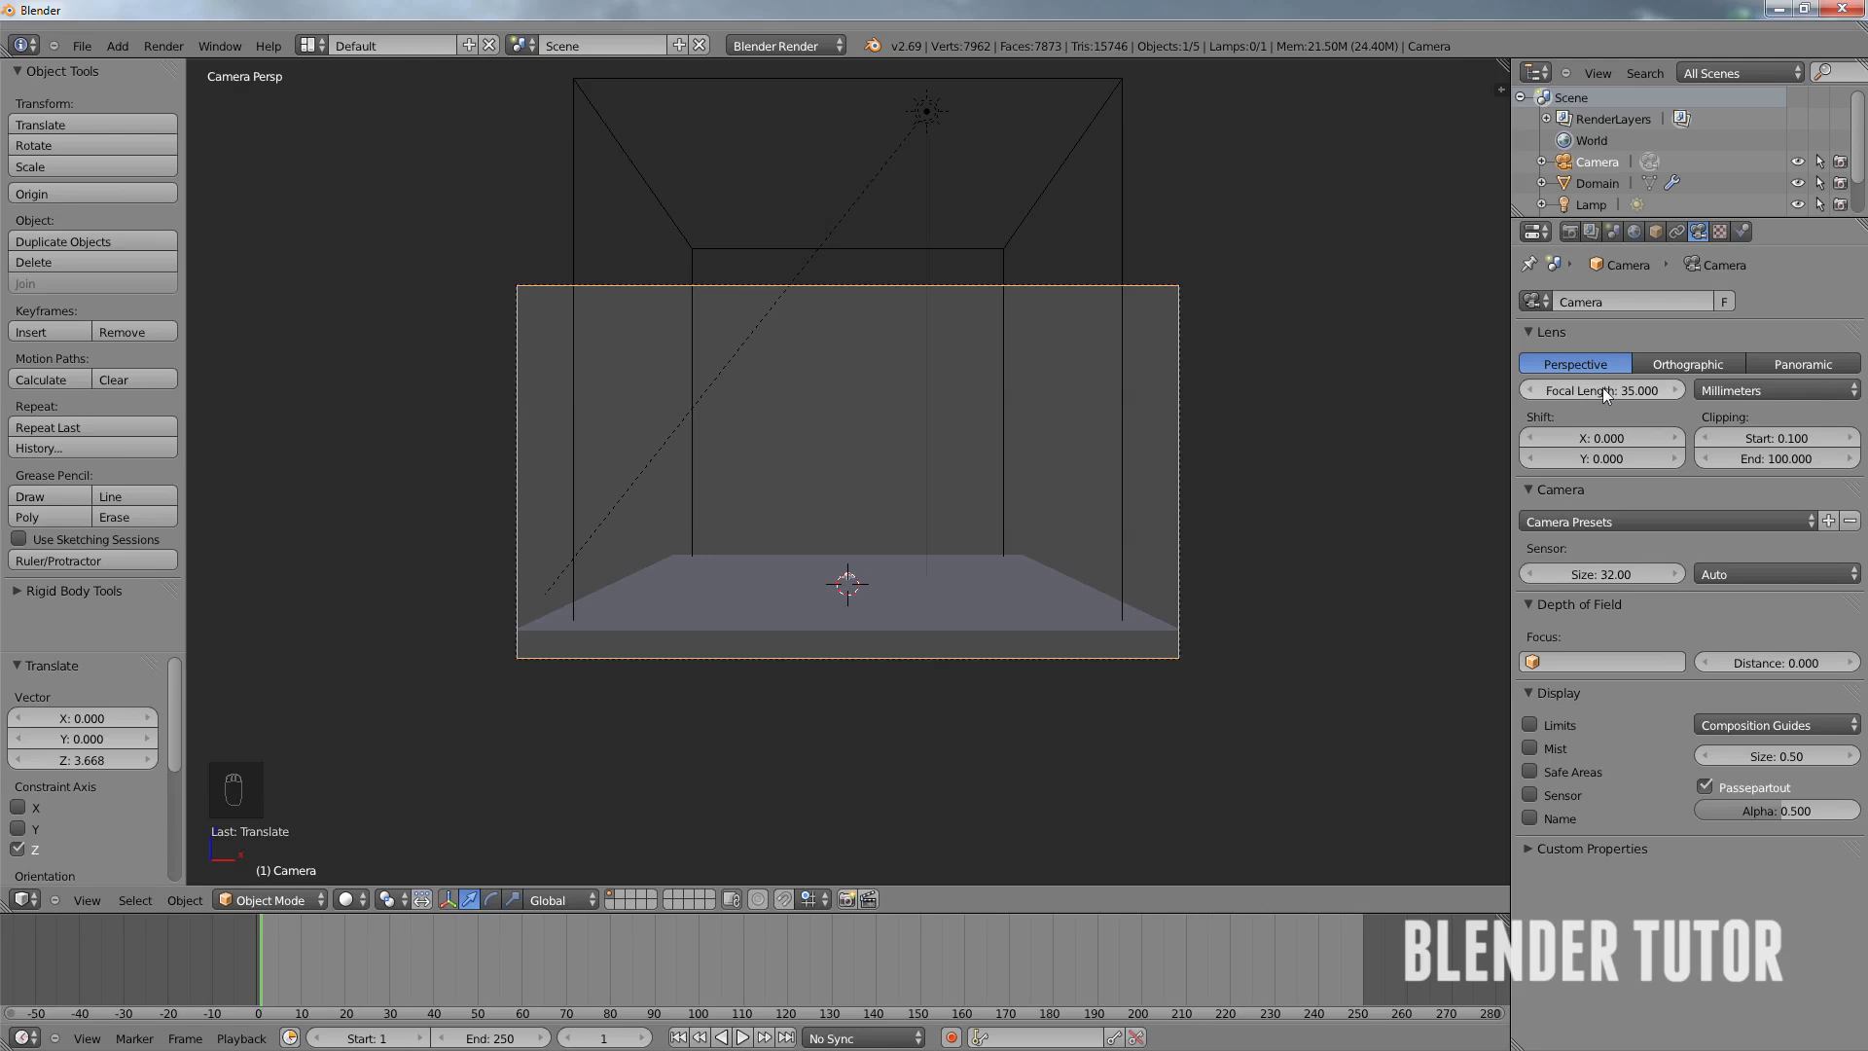
- Set the camera's focal length to 70 mm
mouse_move(1603, 387)
left_mouse_down()
mouse_move(1670, 376)
mouse_move(1636, 385)
left_mouse_up()
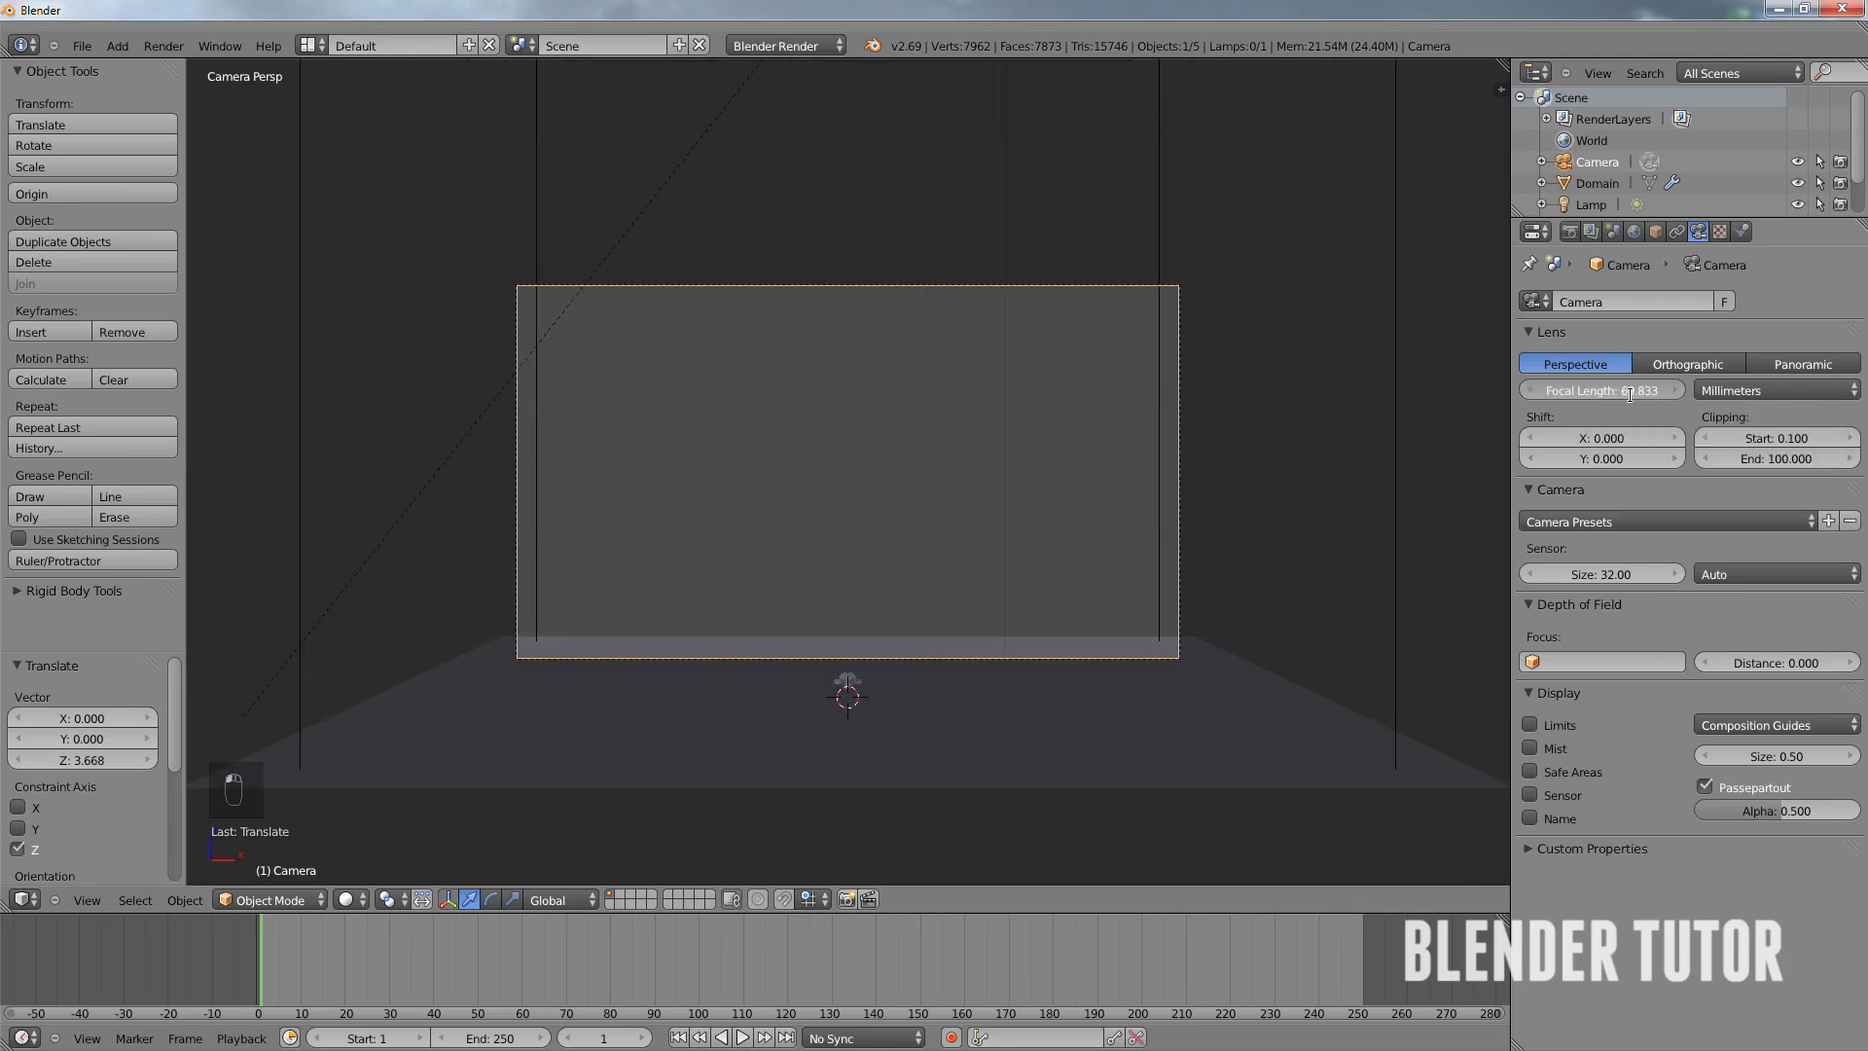
left_click(1630, 394)
type("70")
key("Return")
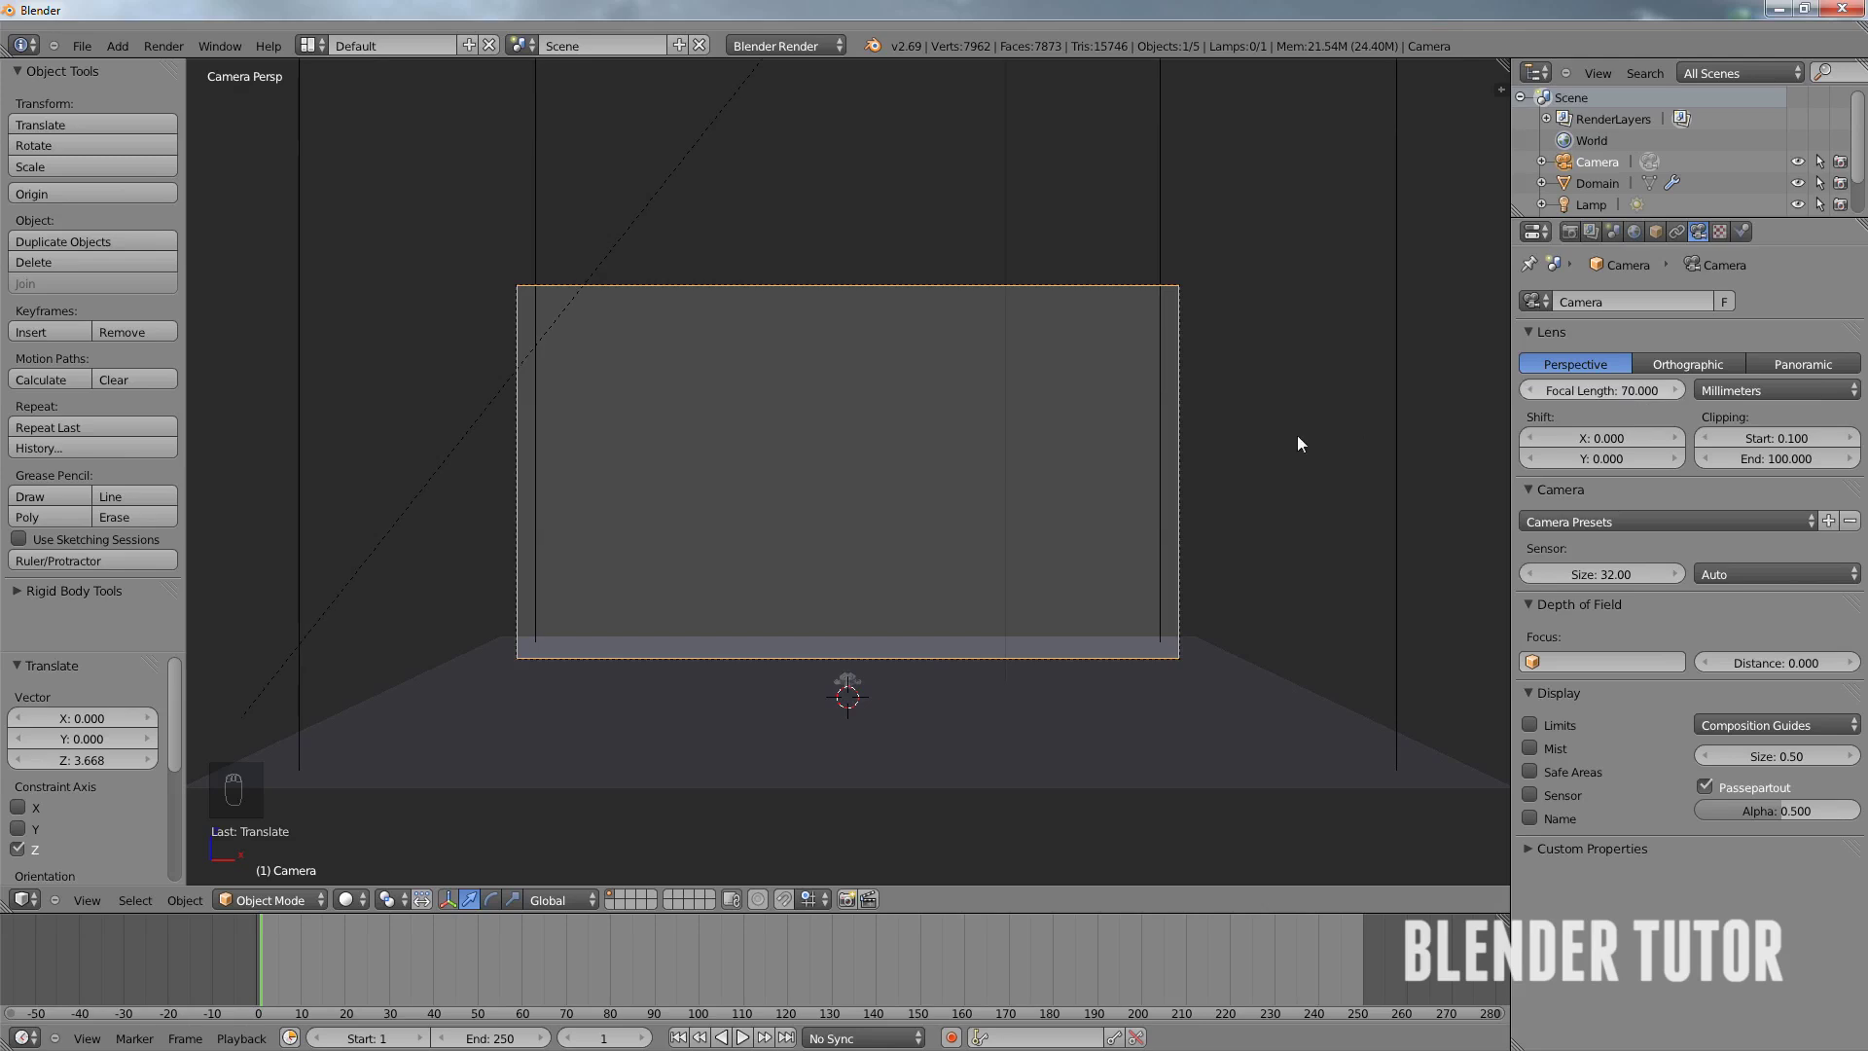
- Lower the camera by about 1.29 and move it back along its local Z axis by about 5.353 and another 10.502
key("g")
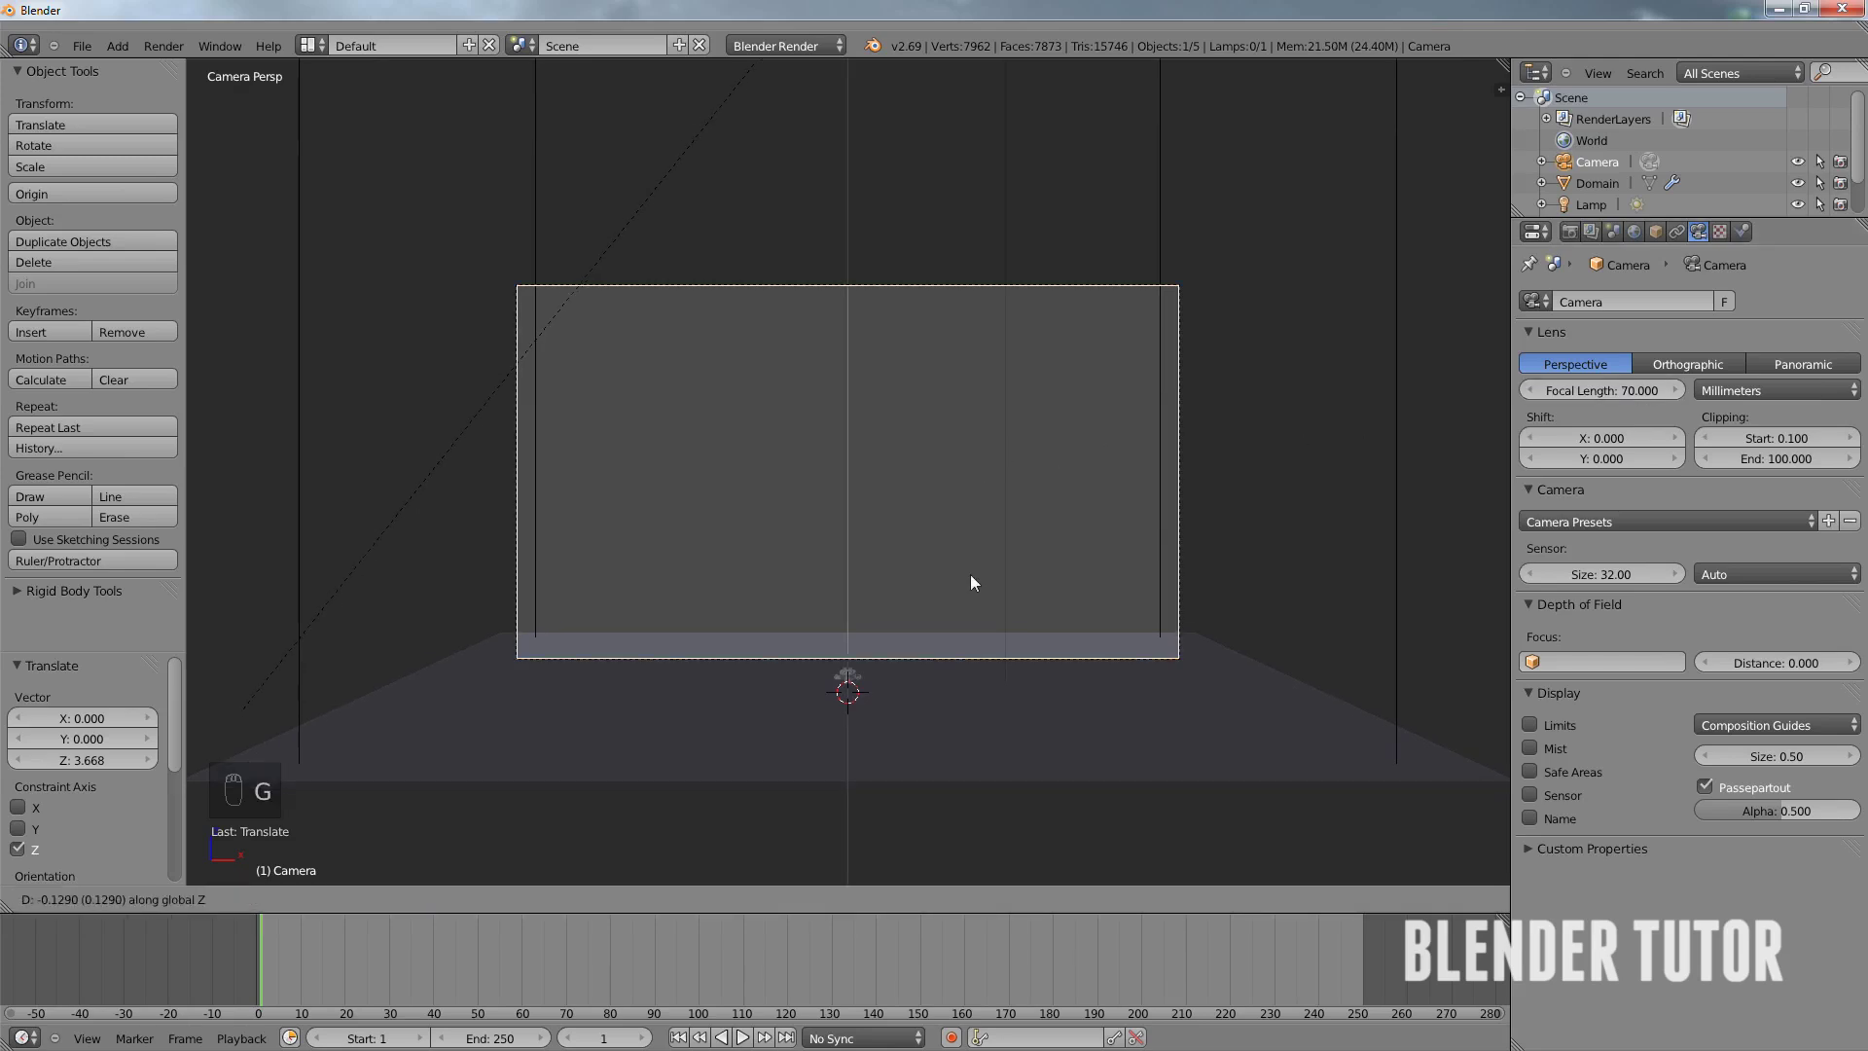
left_click(971, 407)
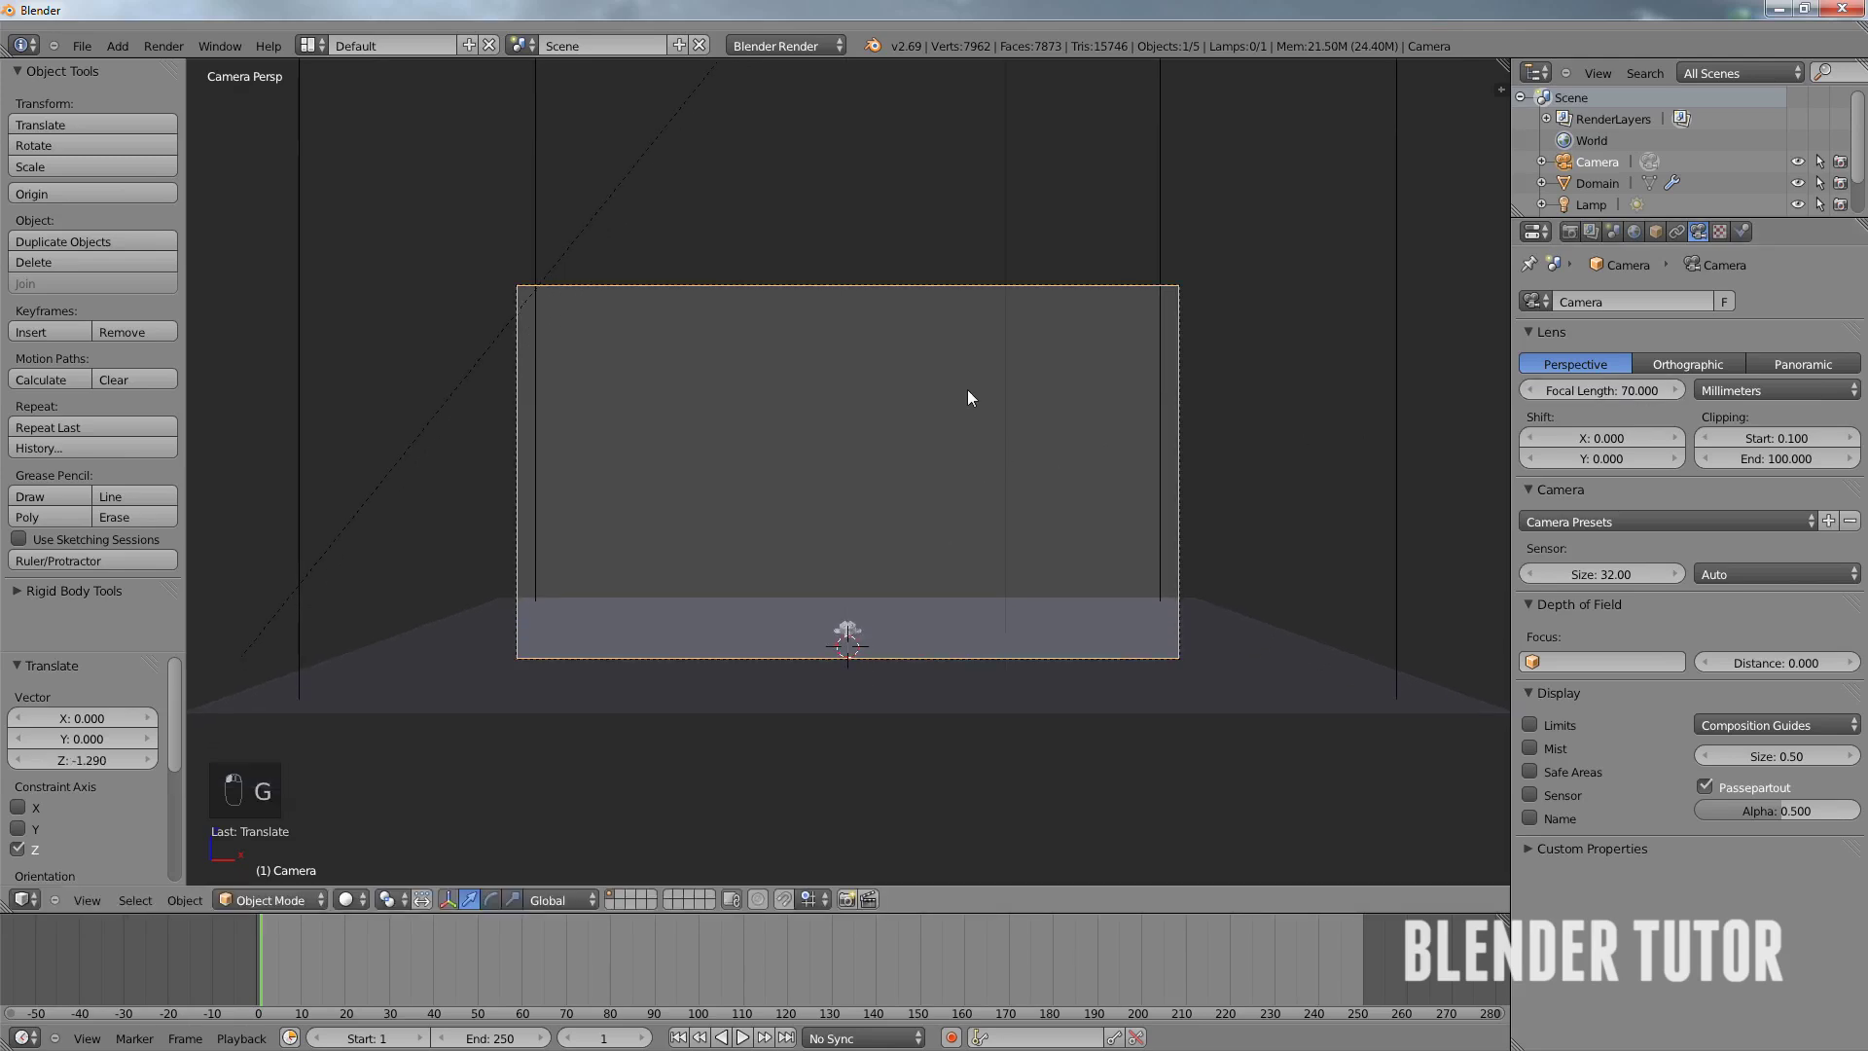
key("g")
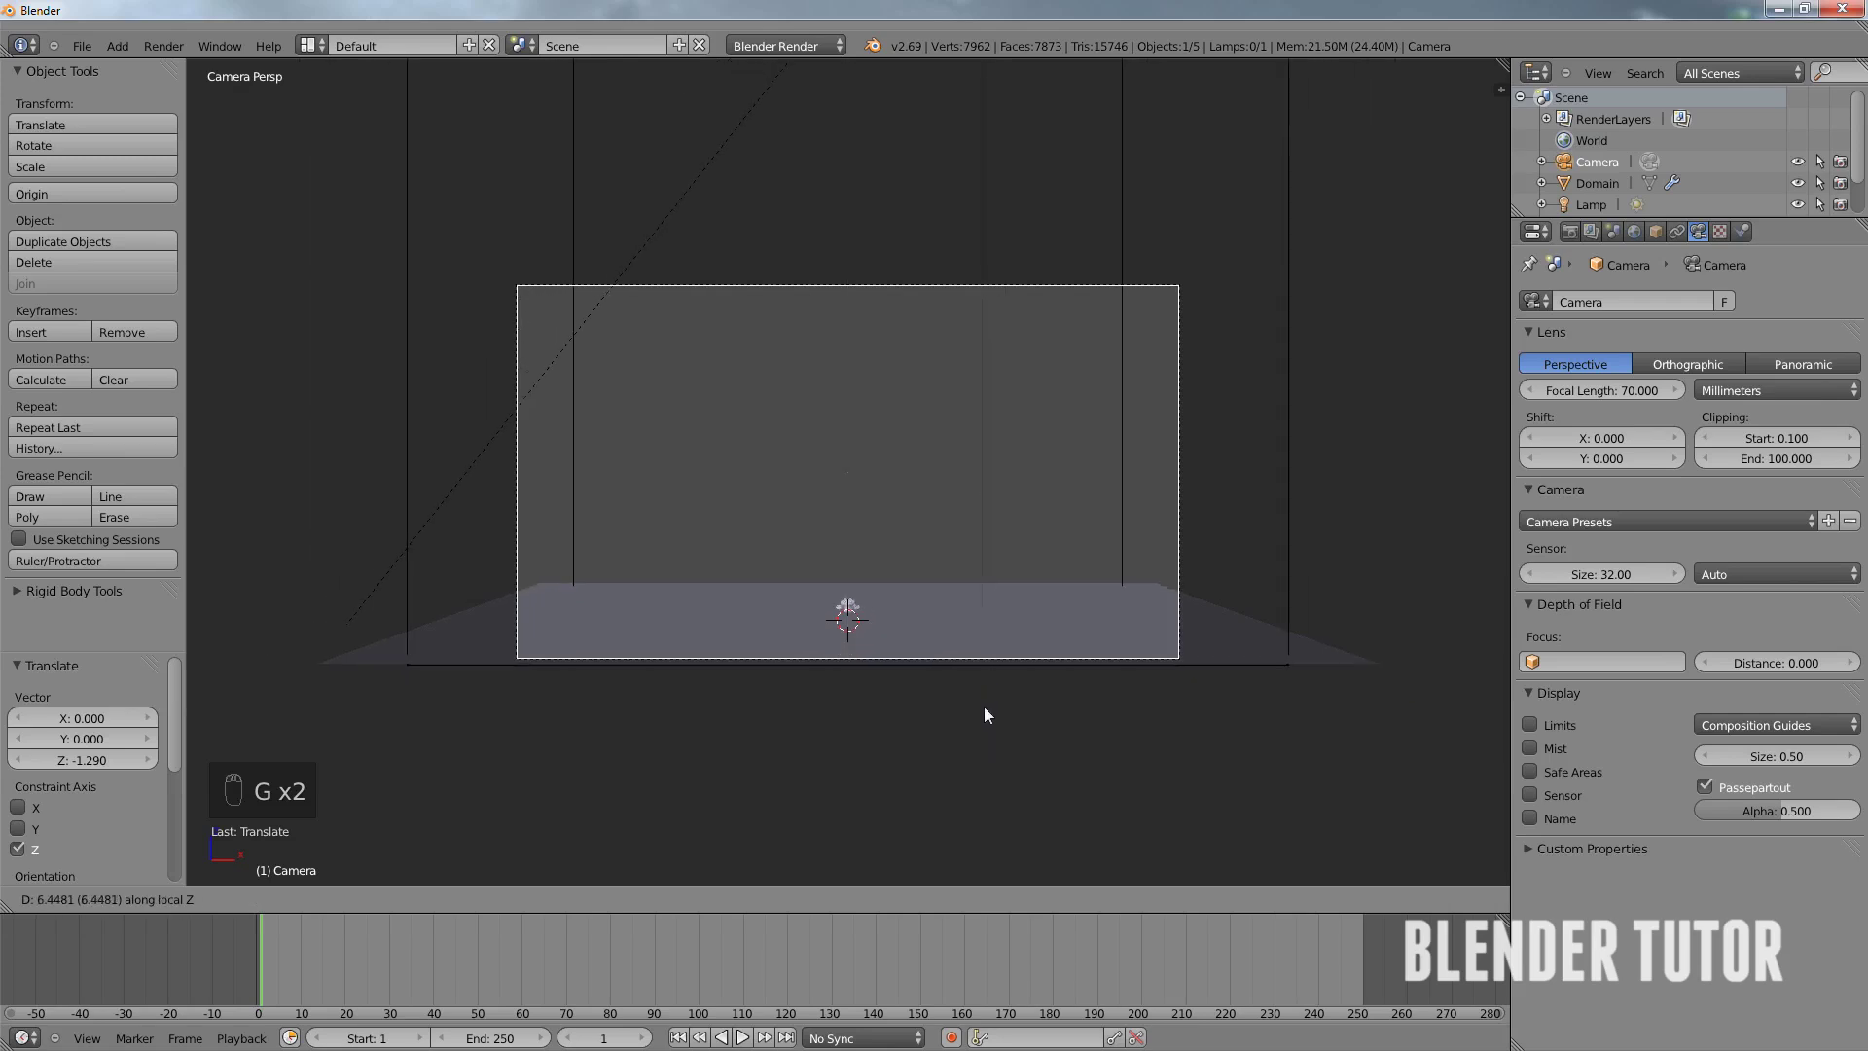
left_click(968, 670)
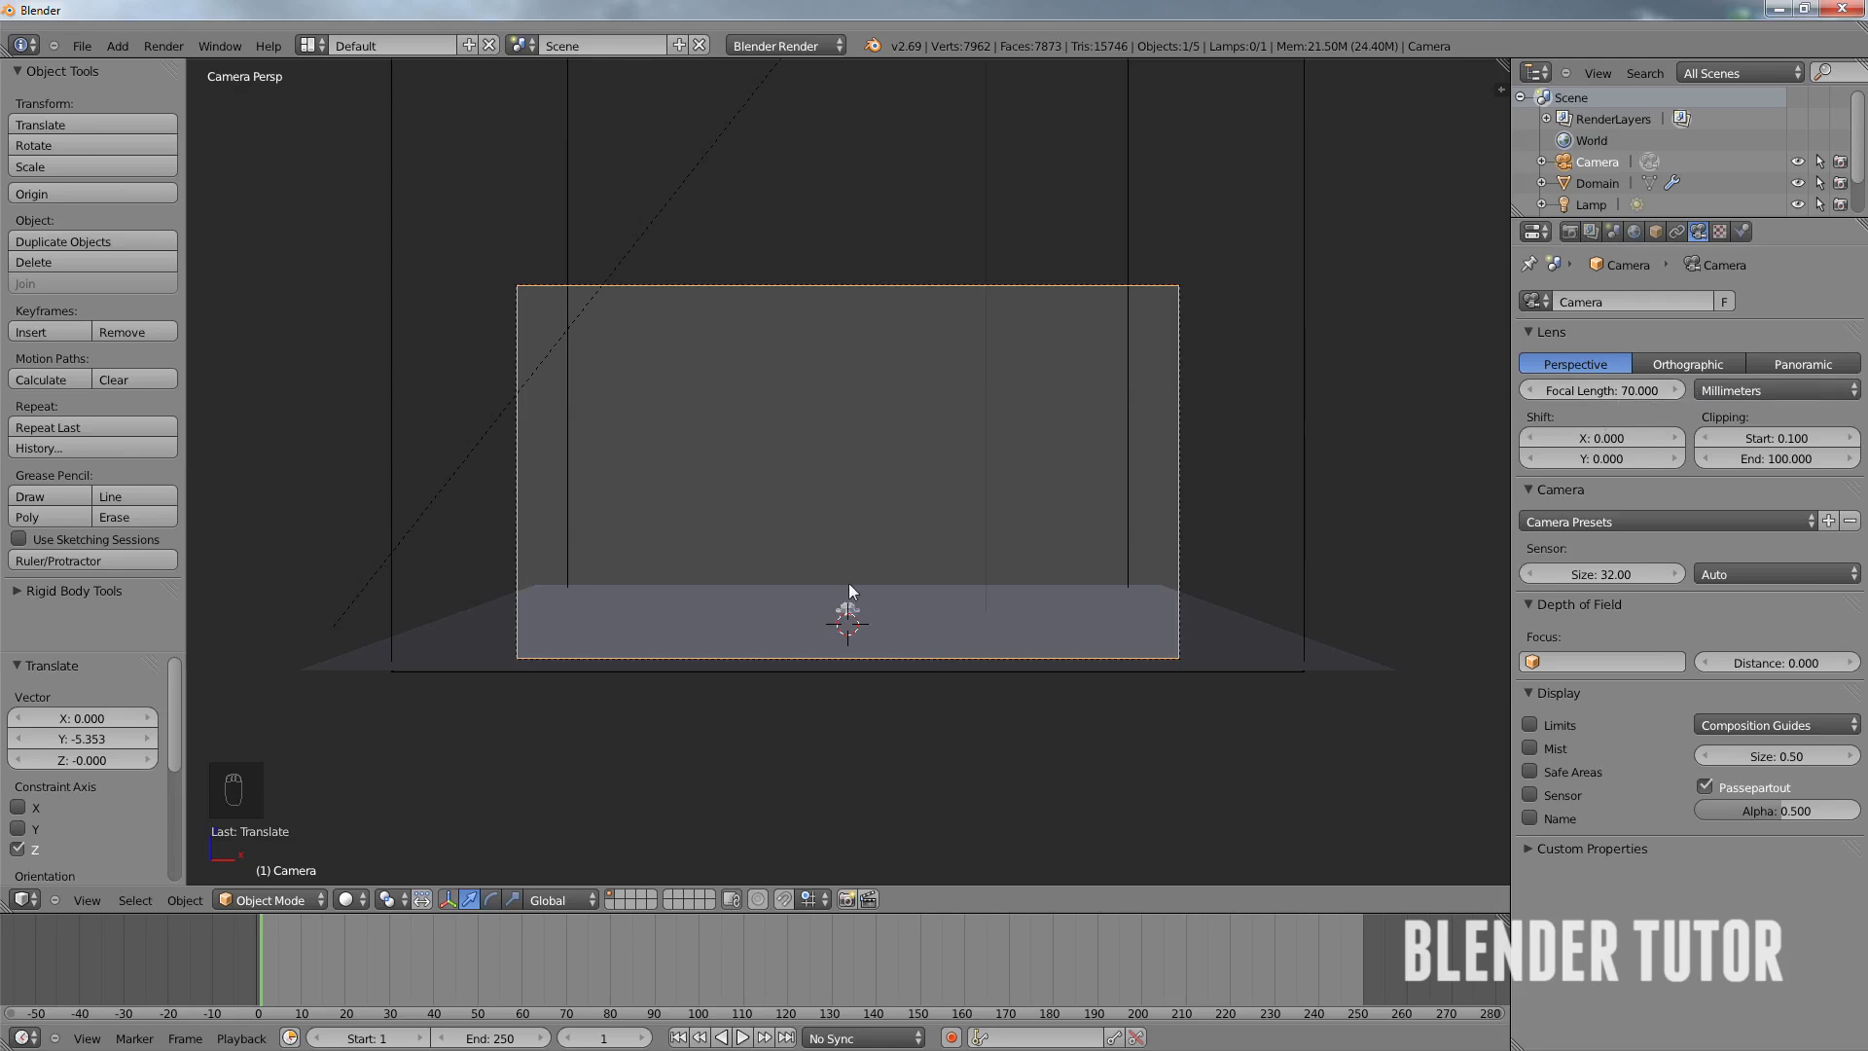
key("g")
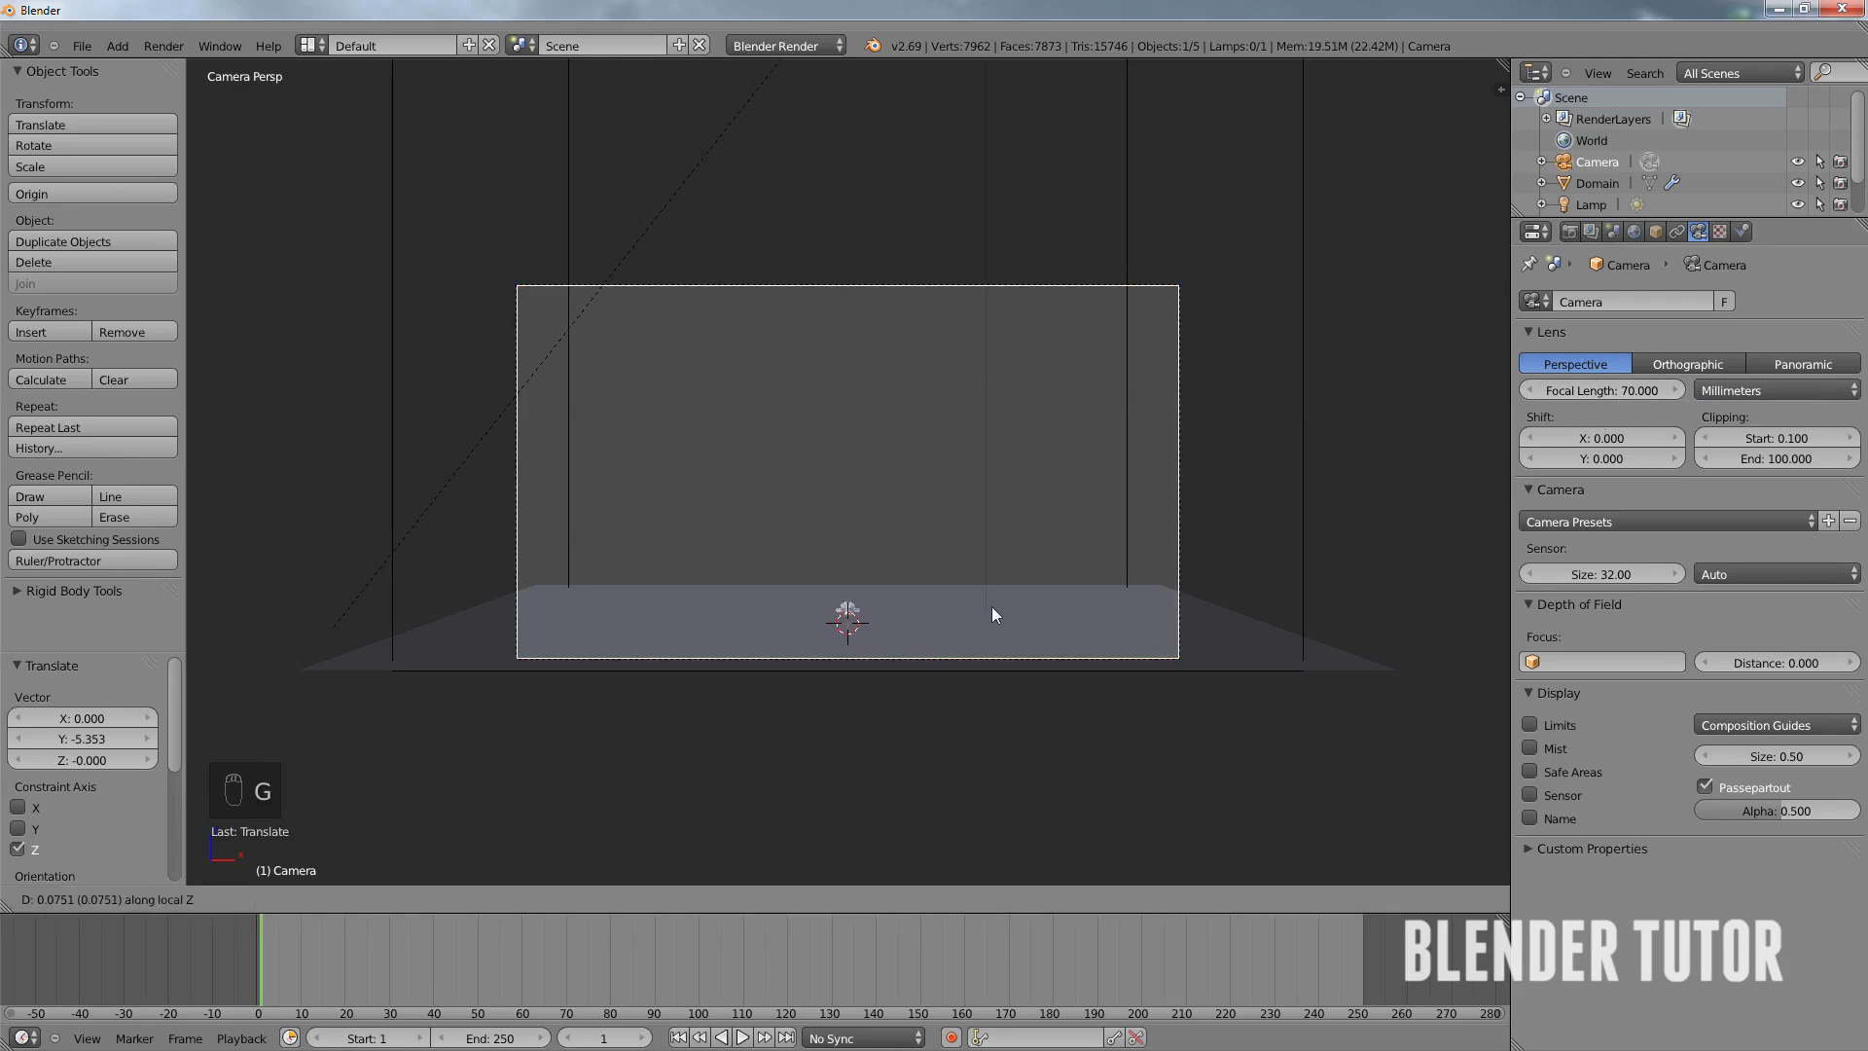
left_click(1000, 905)
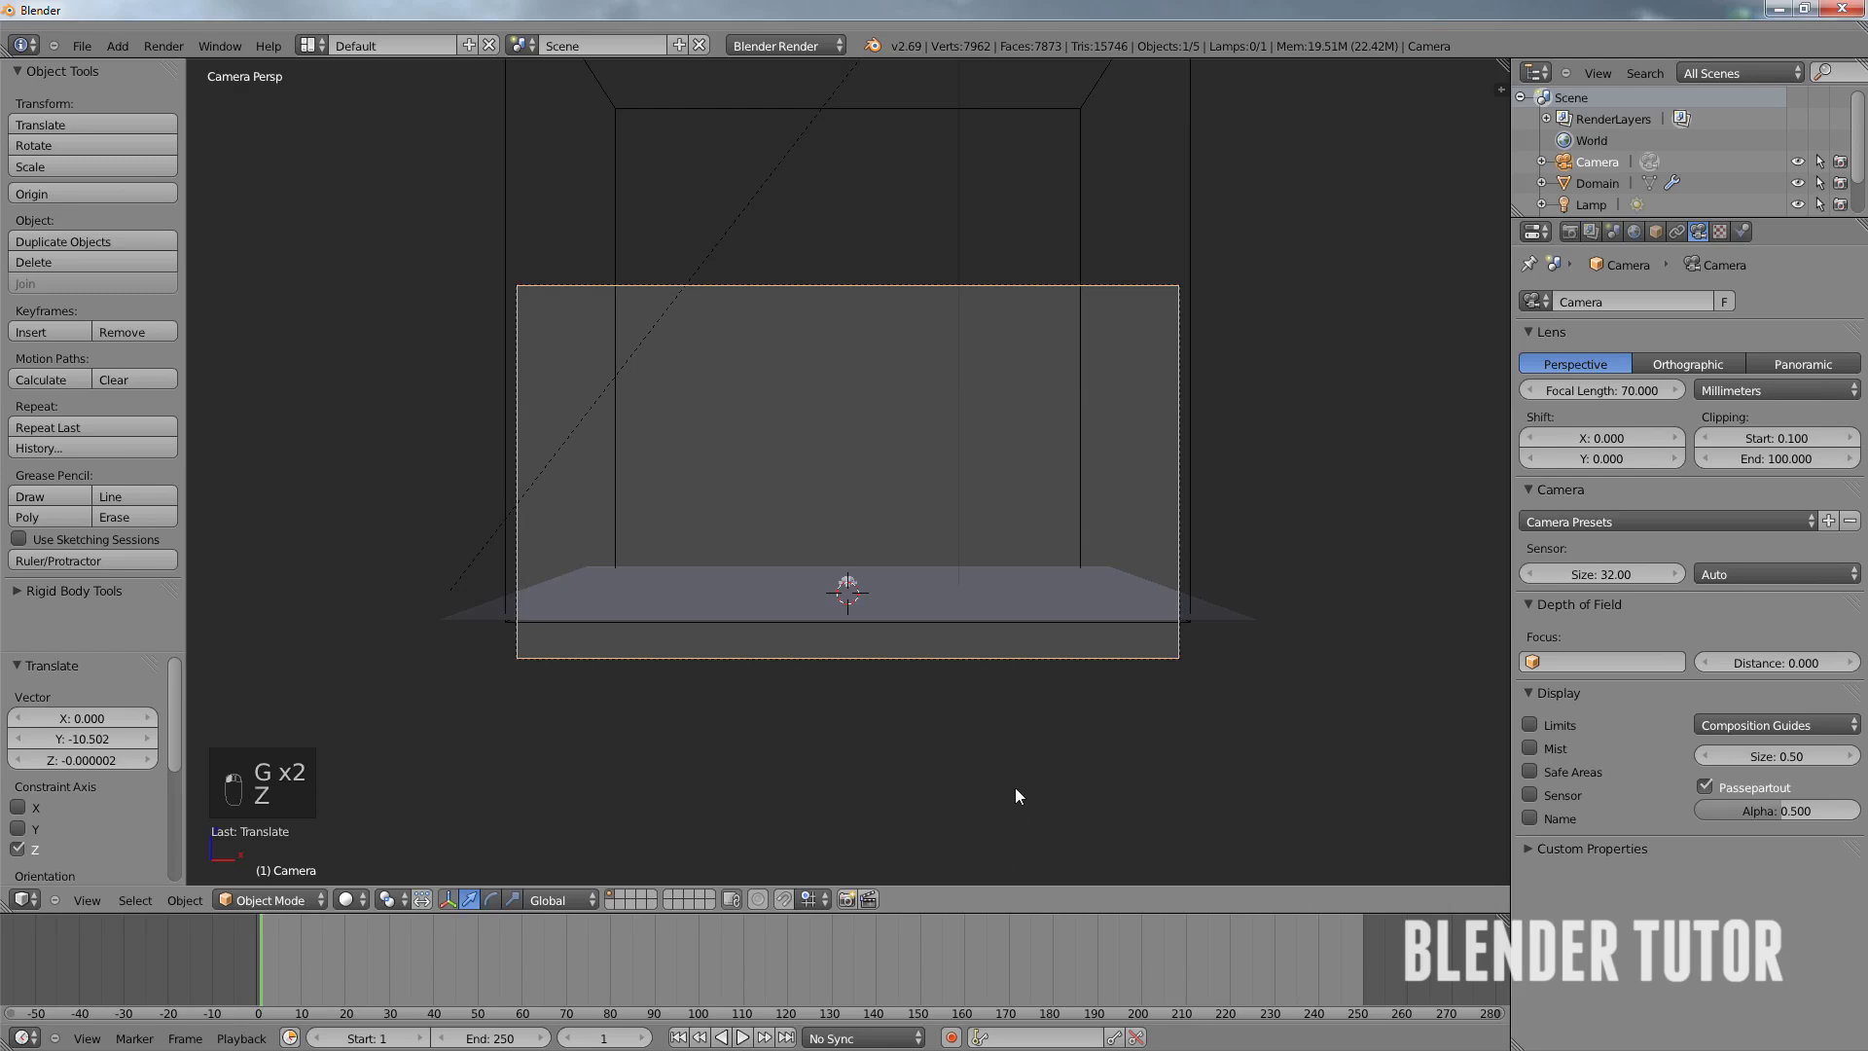
right_click(992, 615)
key("g")
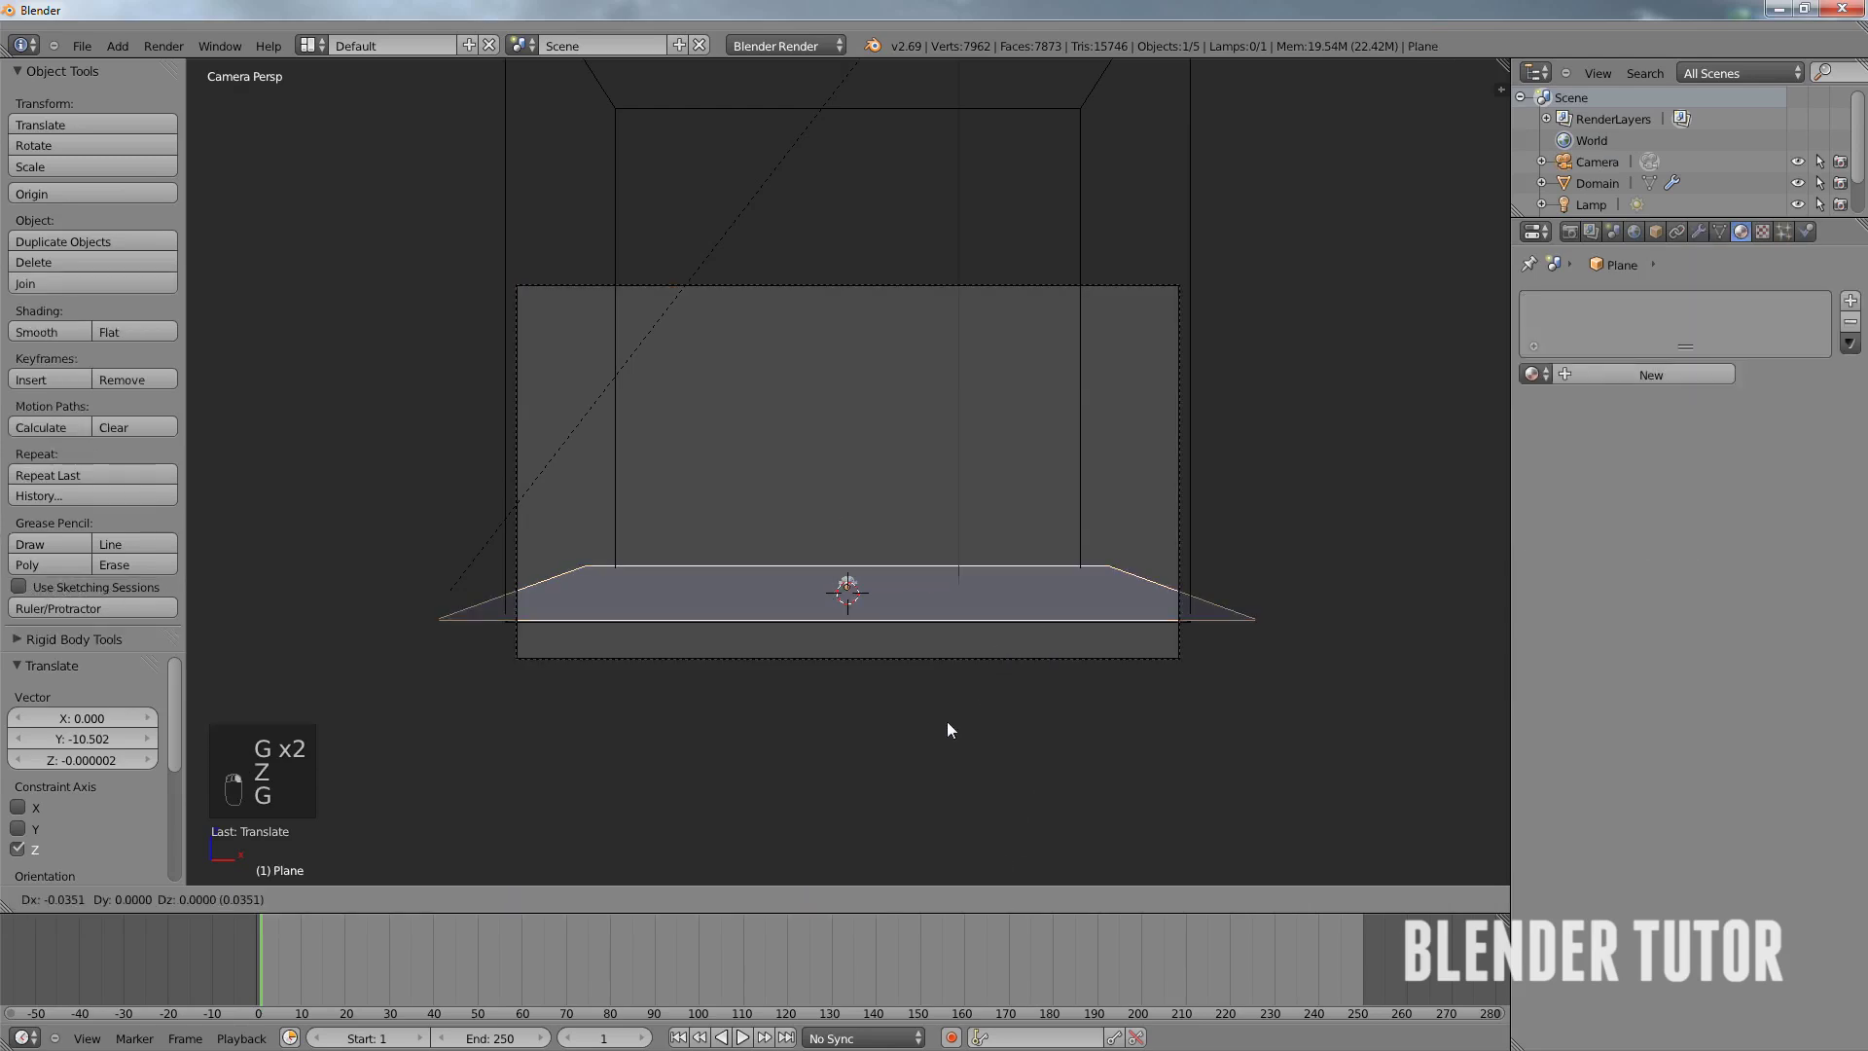
right_click(961, 298)
- Move the camera back by about 3.145 more and raise it along global Z by about 1.753 to frame the domain
right_click(943, 288)
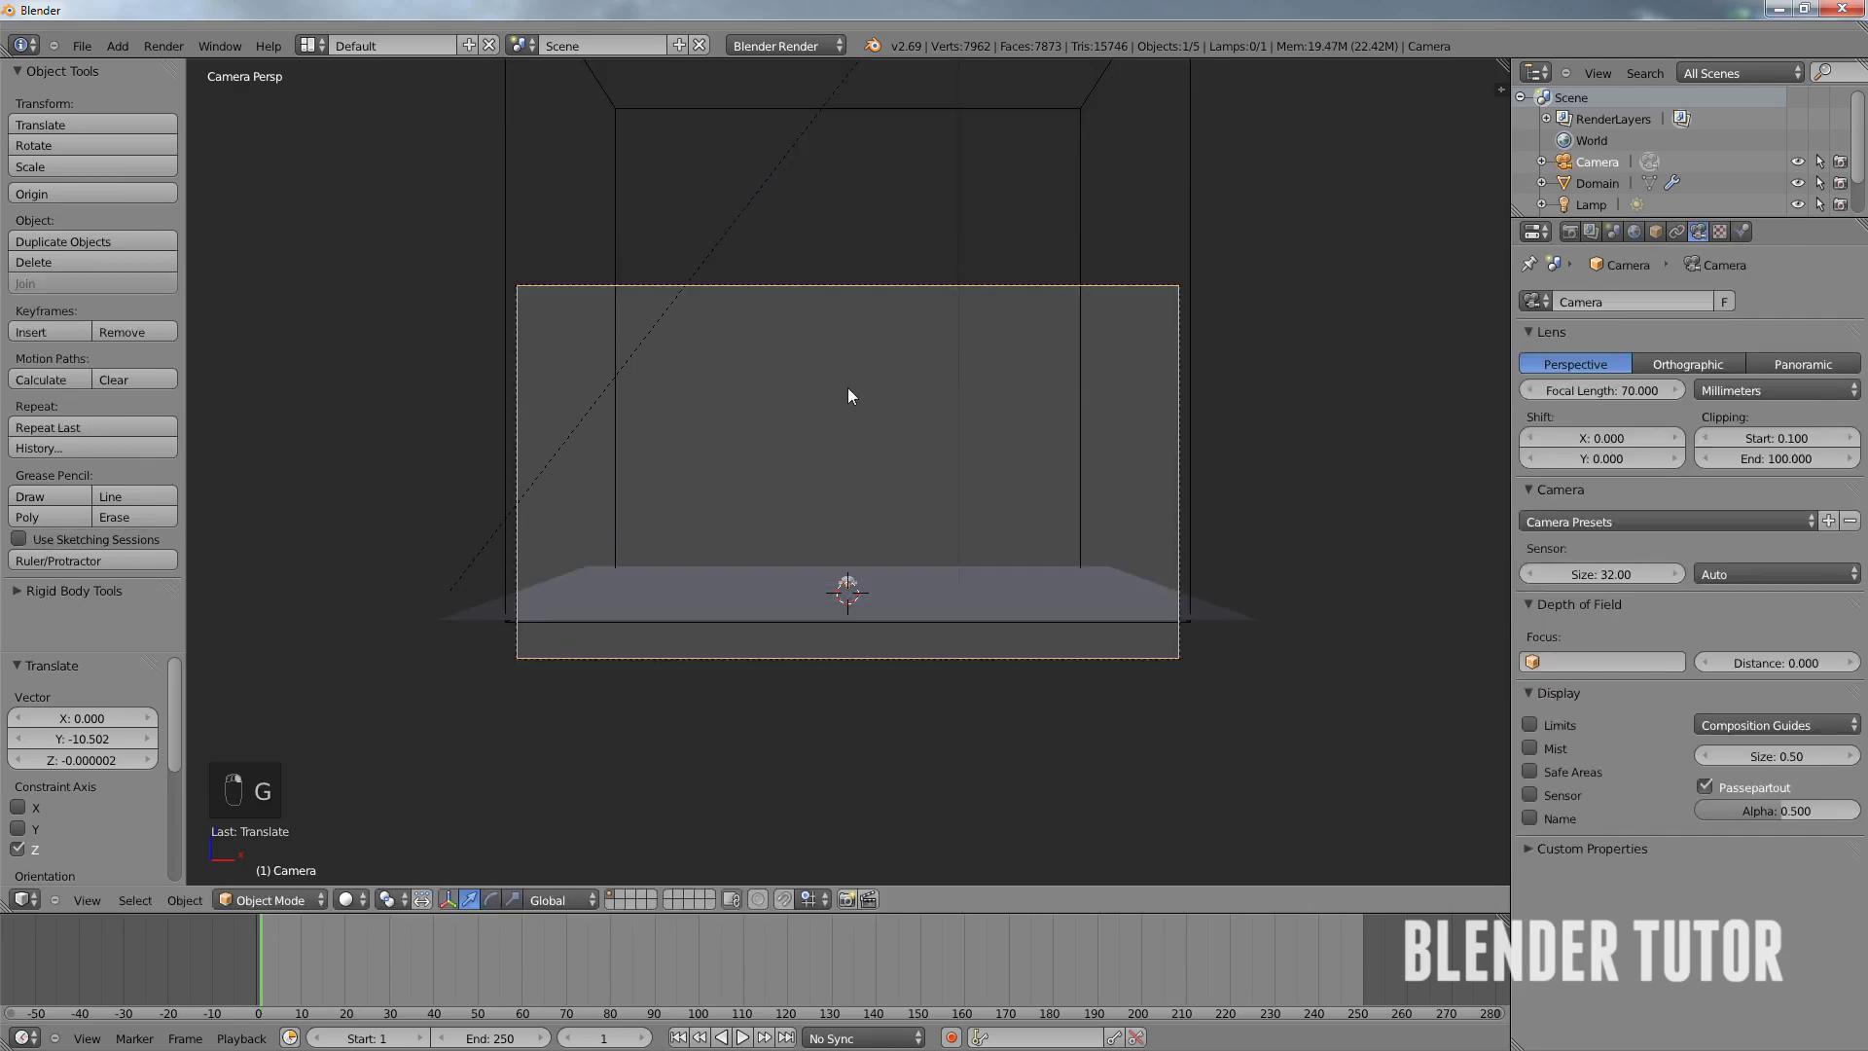
key("g")
left_click(915, 708)
key("g")
key("z")
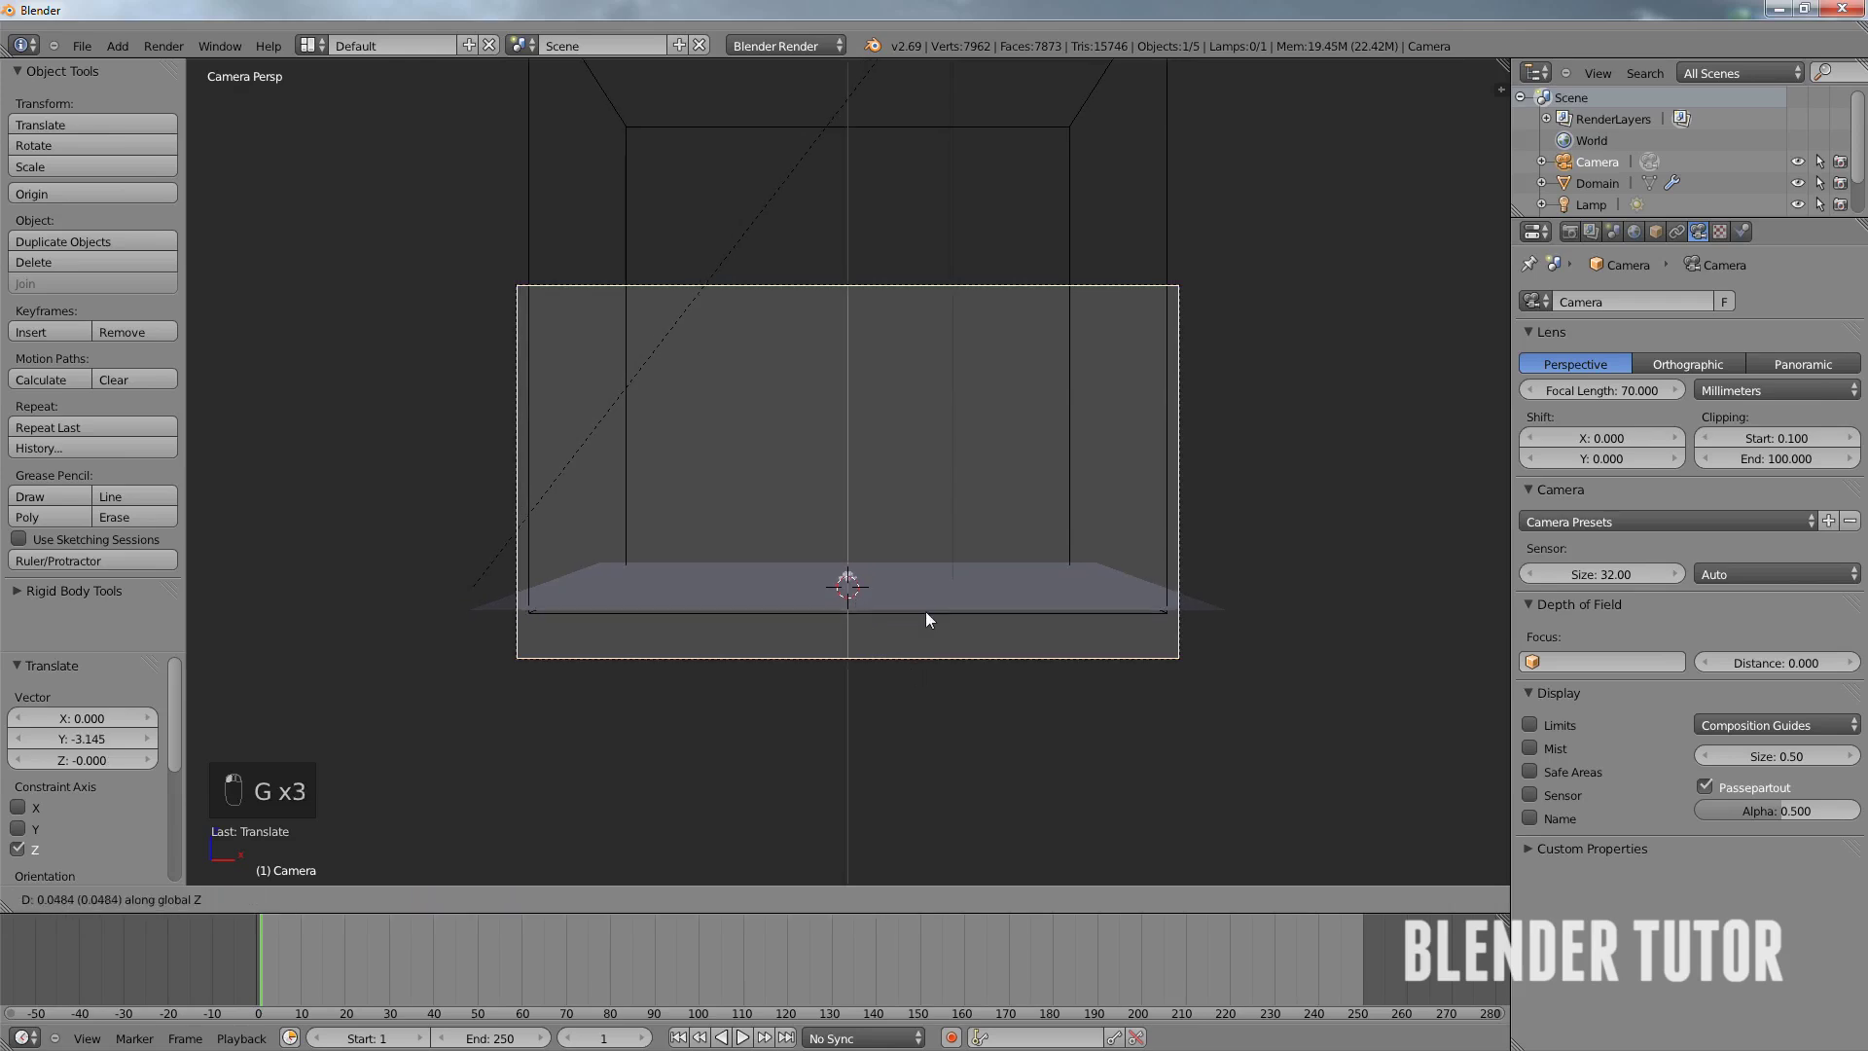
left_click(937, 284)
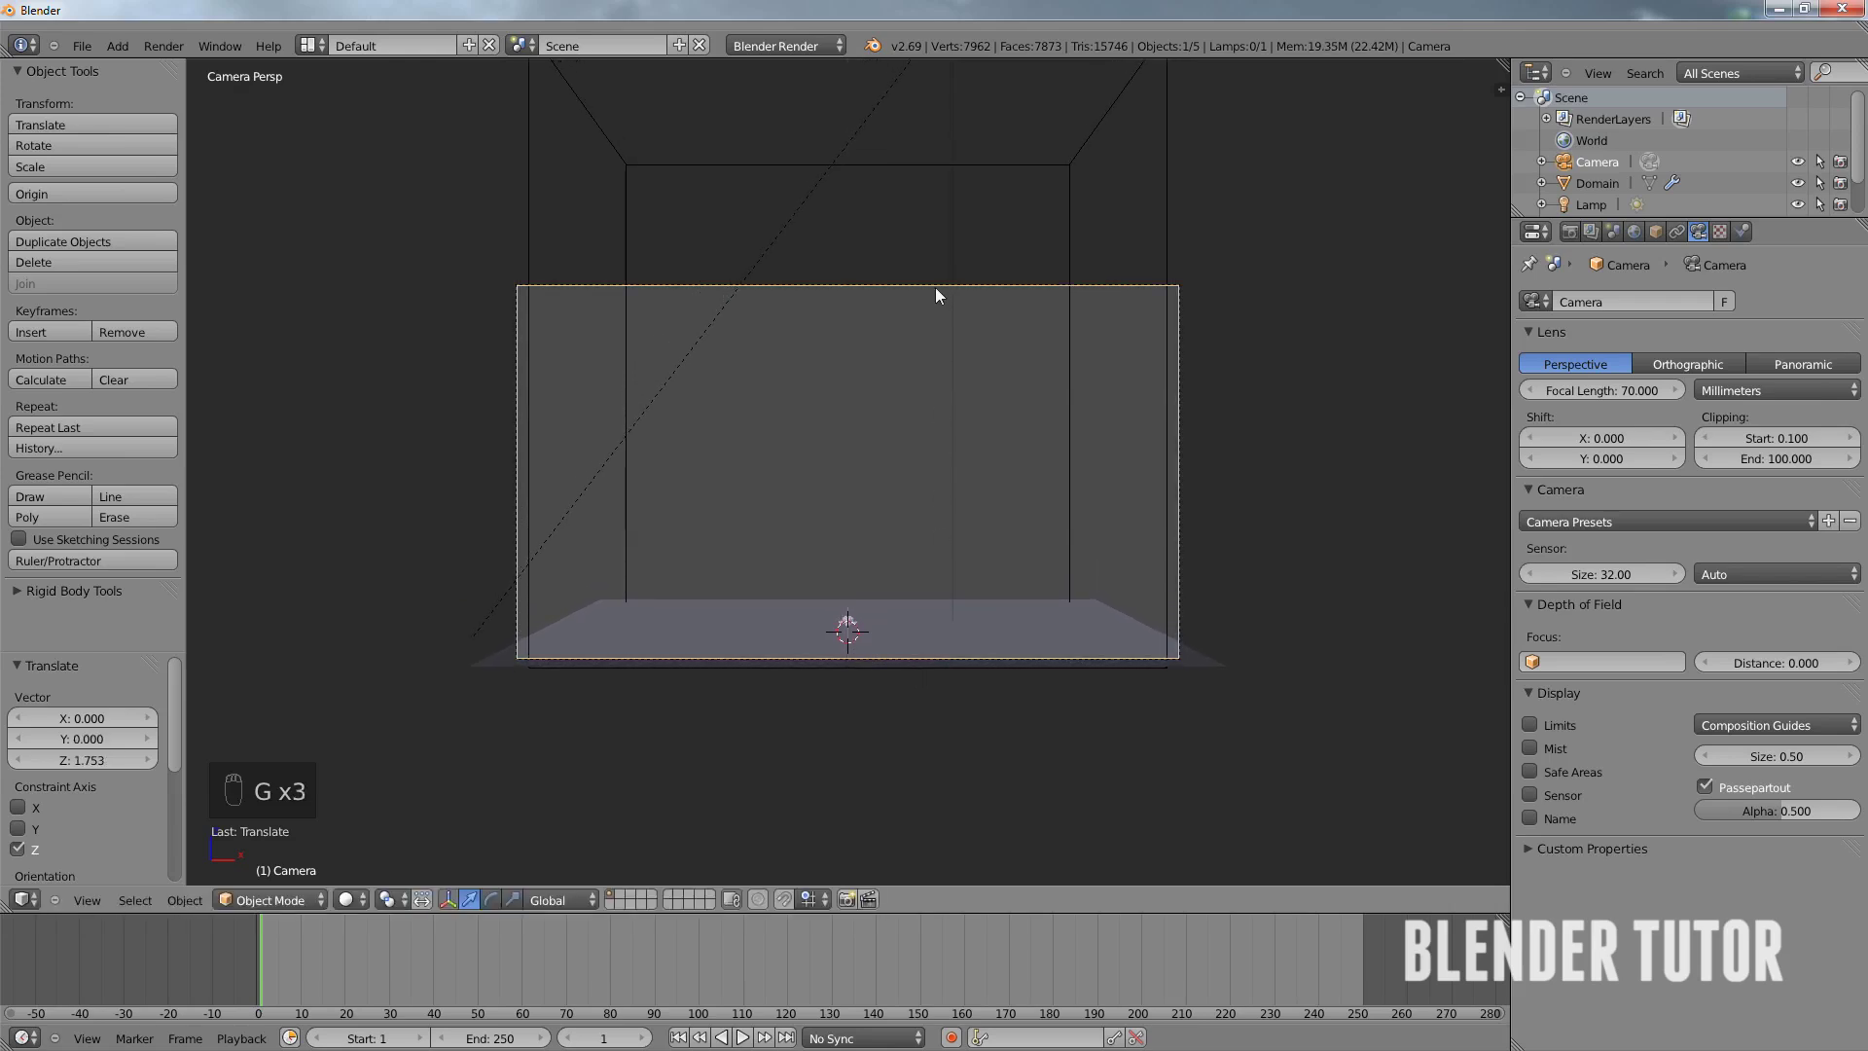
- Widen the ground plane by scaling it along the X axis by about 1.801, beyond the camera frame's sides
right_click(937, 632)
key("s")
key("x")
left_click(981, 613)
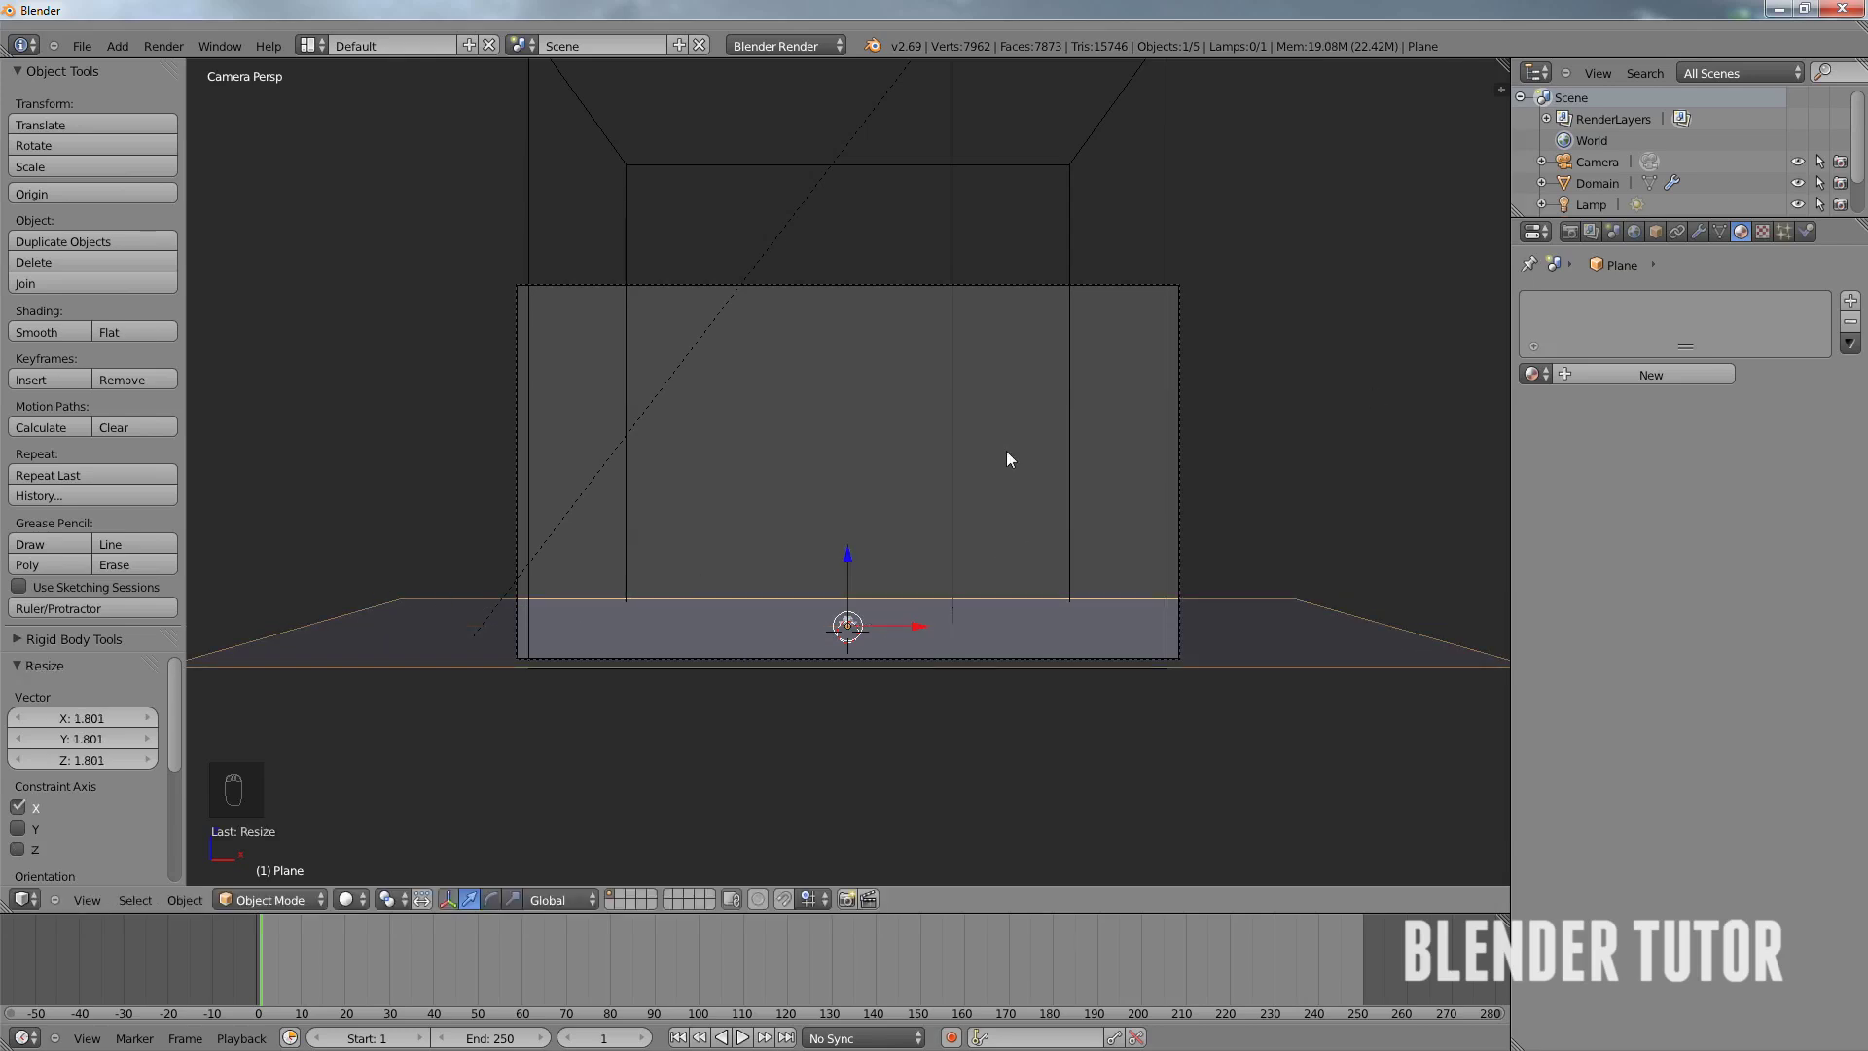
scroll(1117, 467, "up", 2)
scroll(1170, 419, "down", 2)
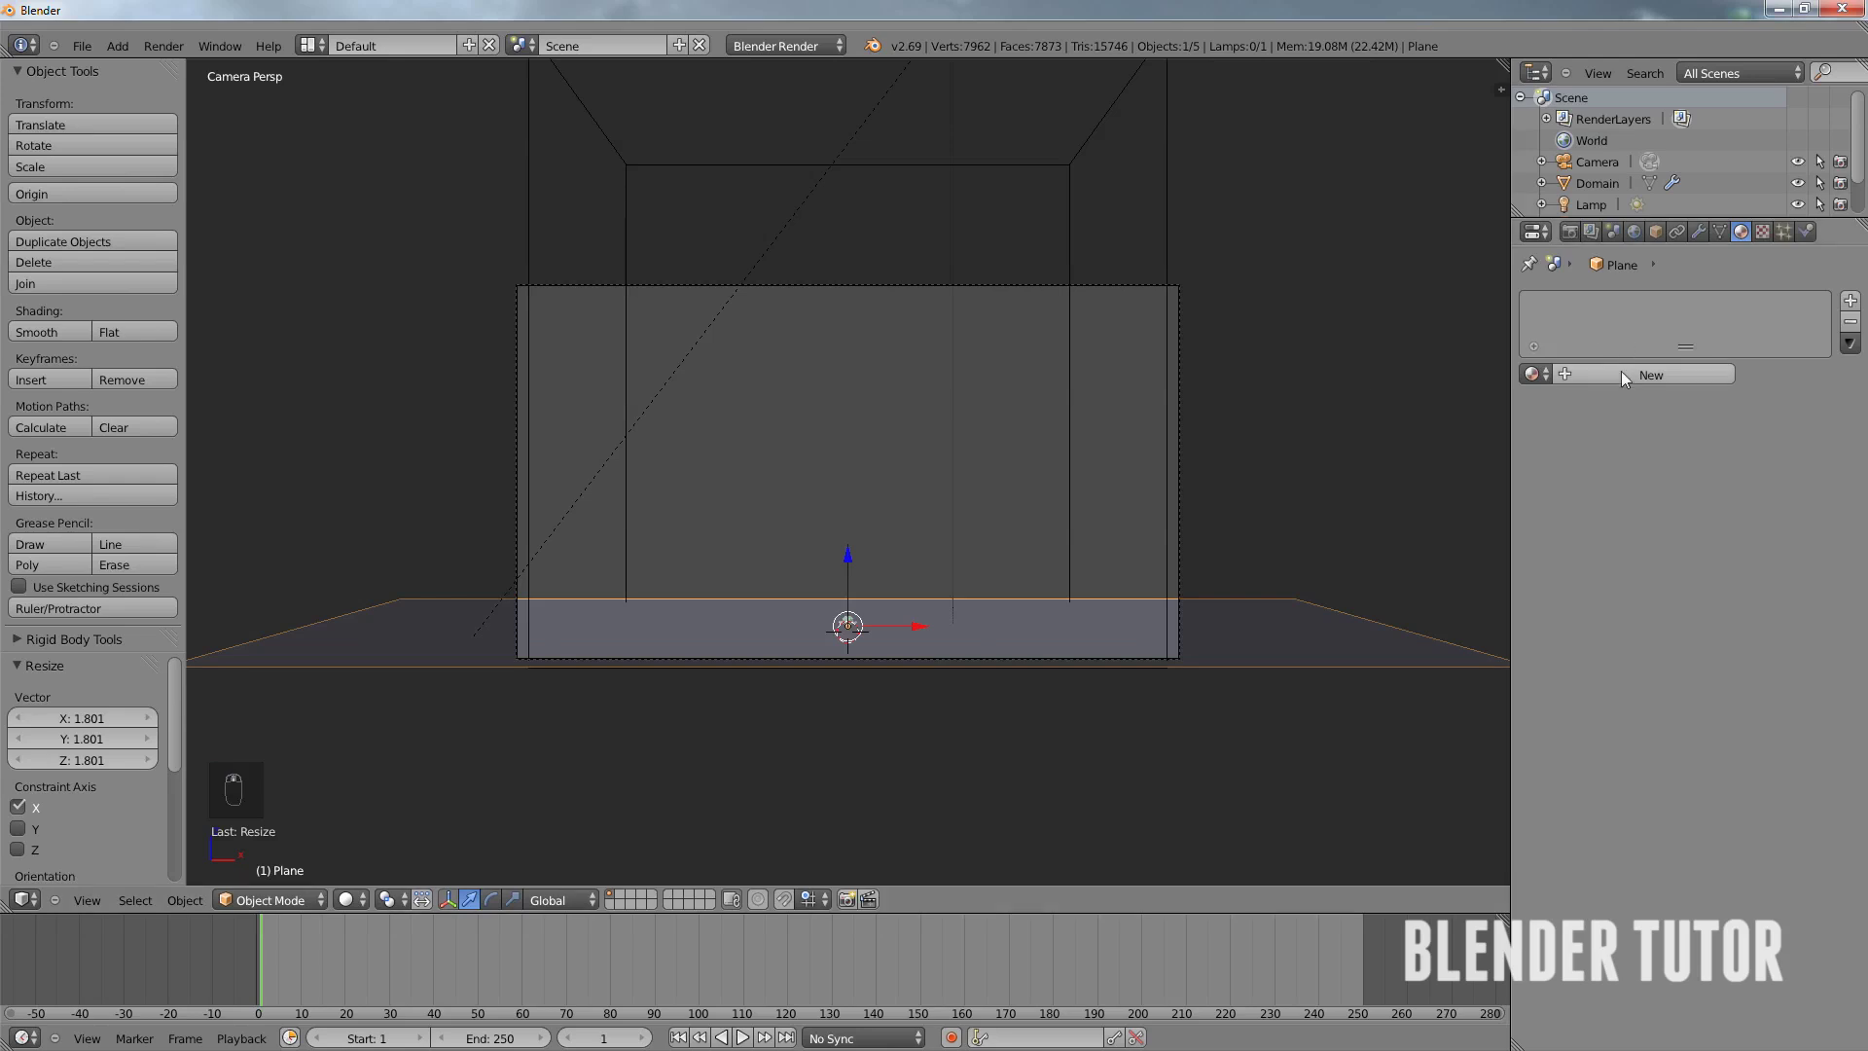
- Add a new material named Ground to the plane and set its specular intensity to 0
left_click(1621, 374)
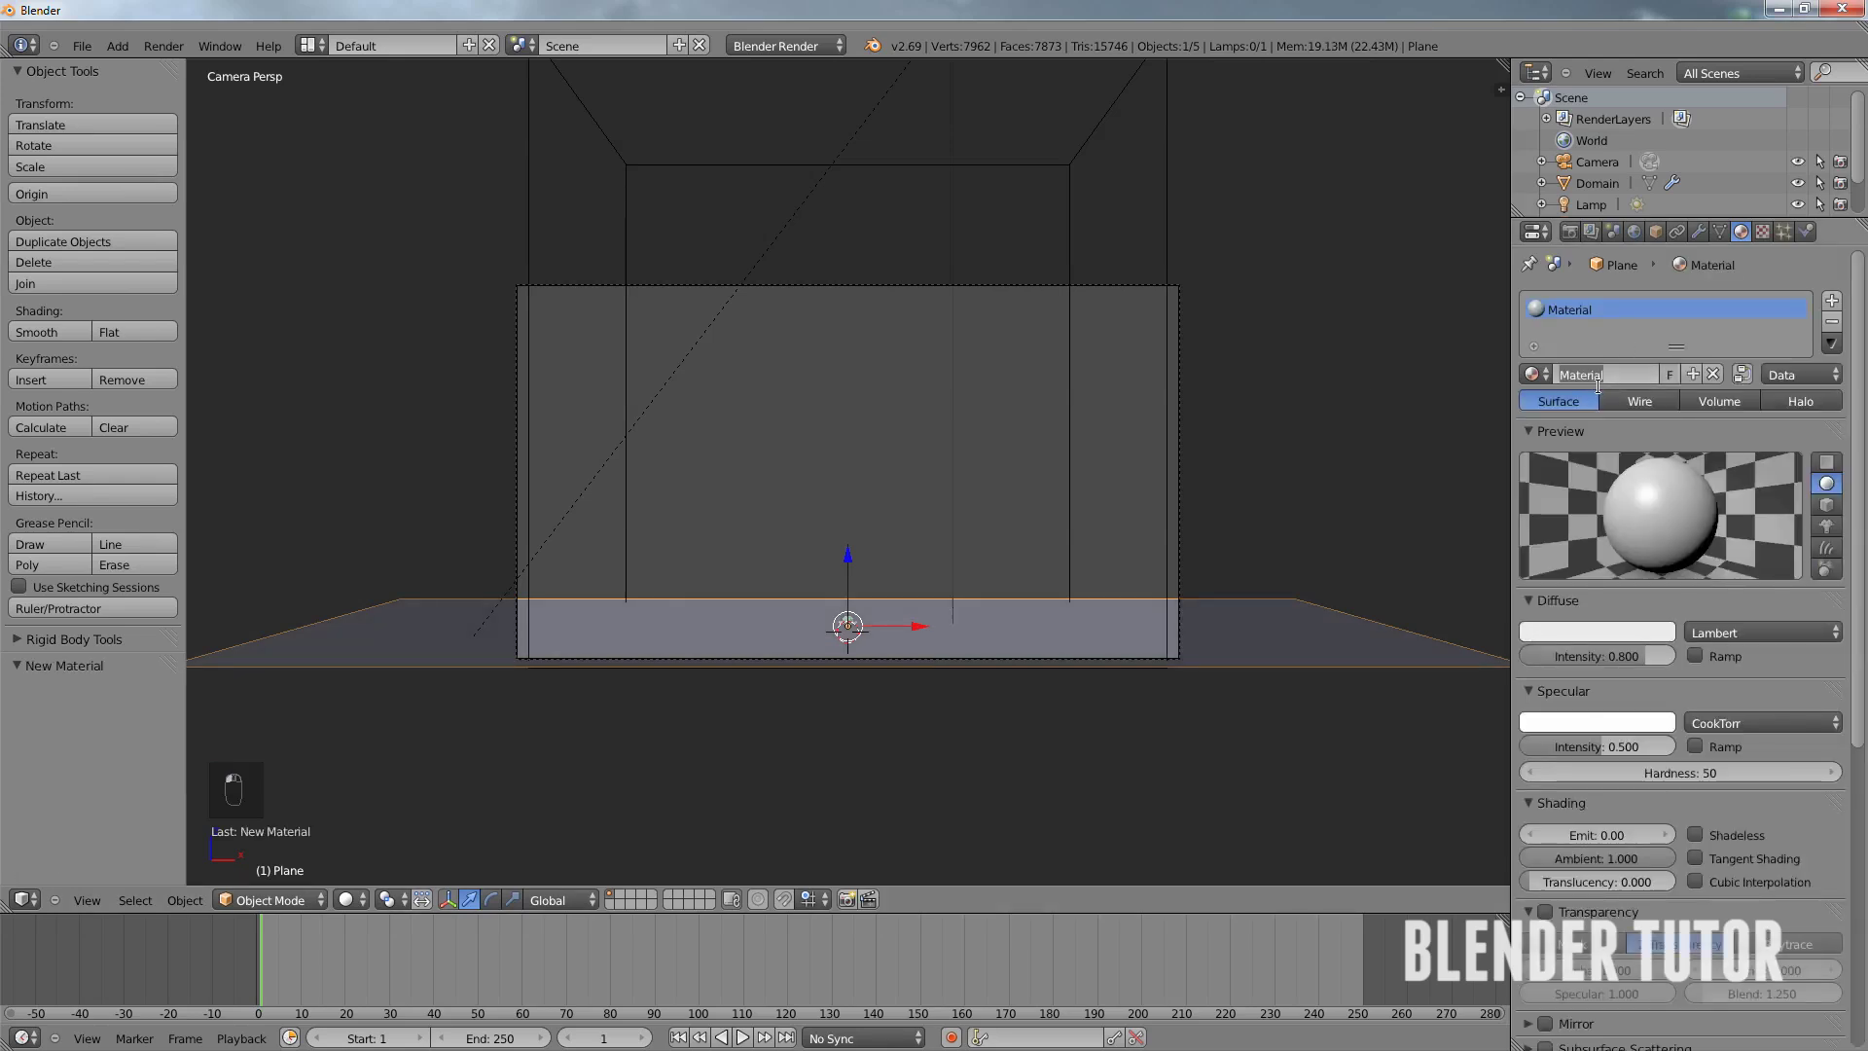
type("Ground")
key("Return")
left_click_drag(1602, 745, 1378, 751)
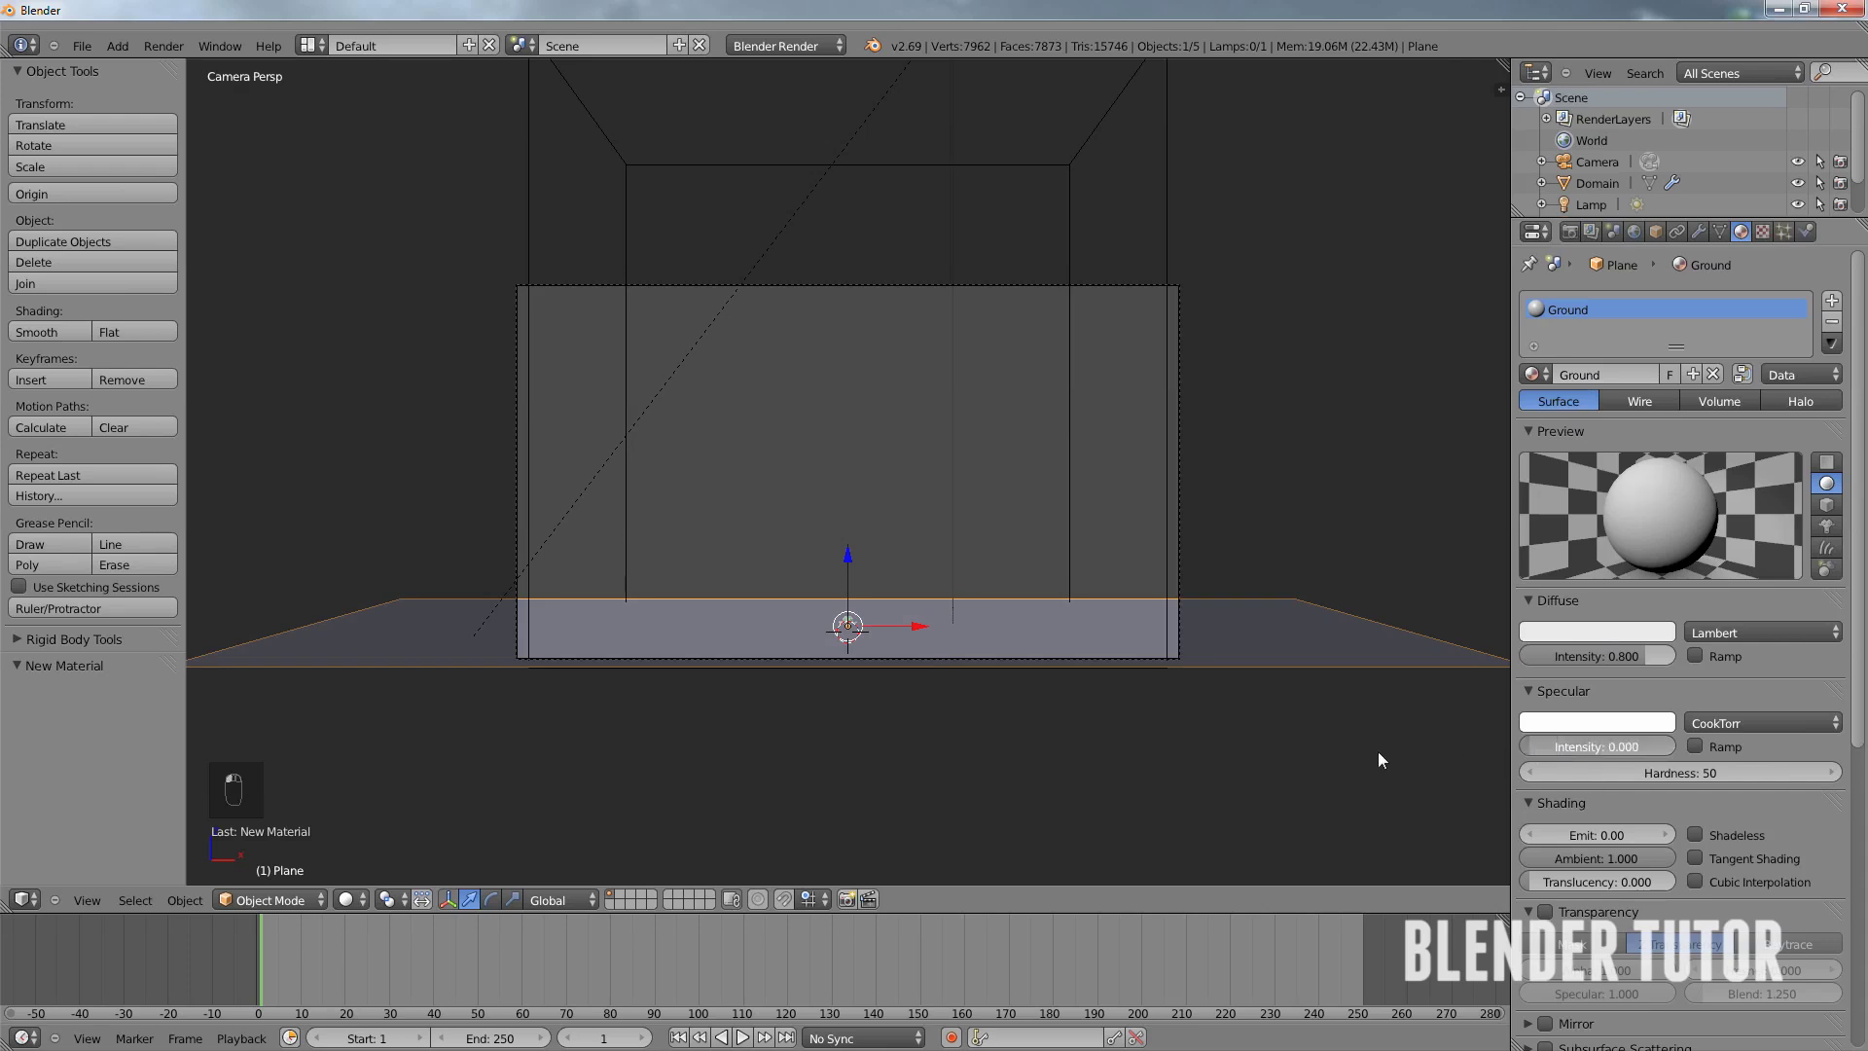
- Darken the Ground material's diffuse colour to a medium grey
scroll(1672, 726, "down", 5)
scroll(1557, 994, "down", 6)
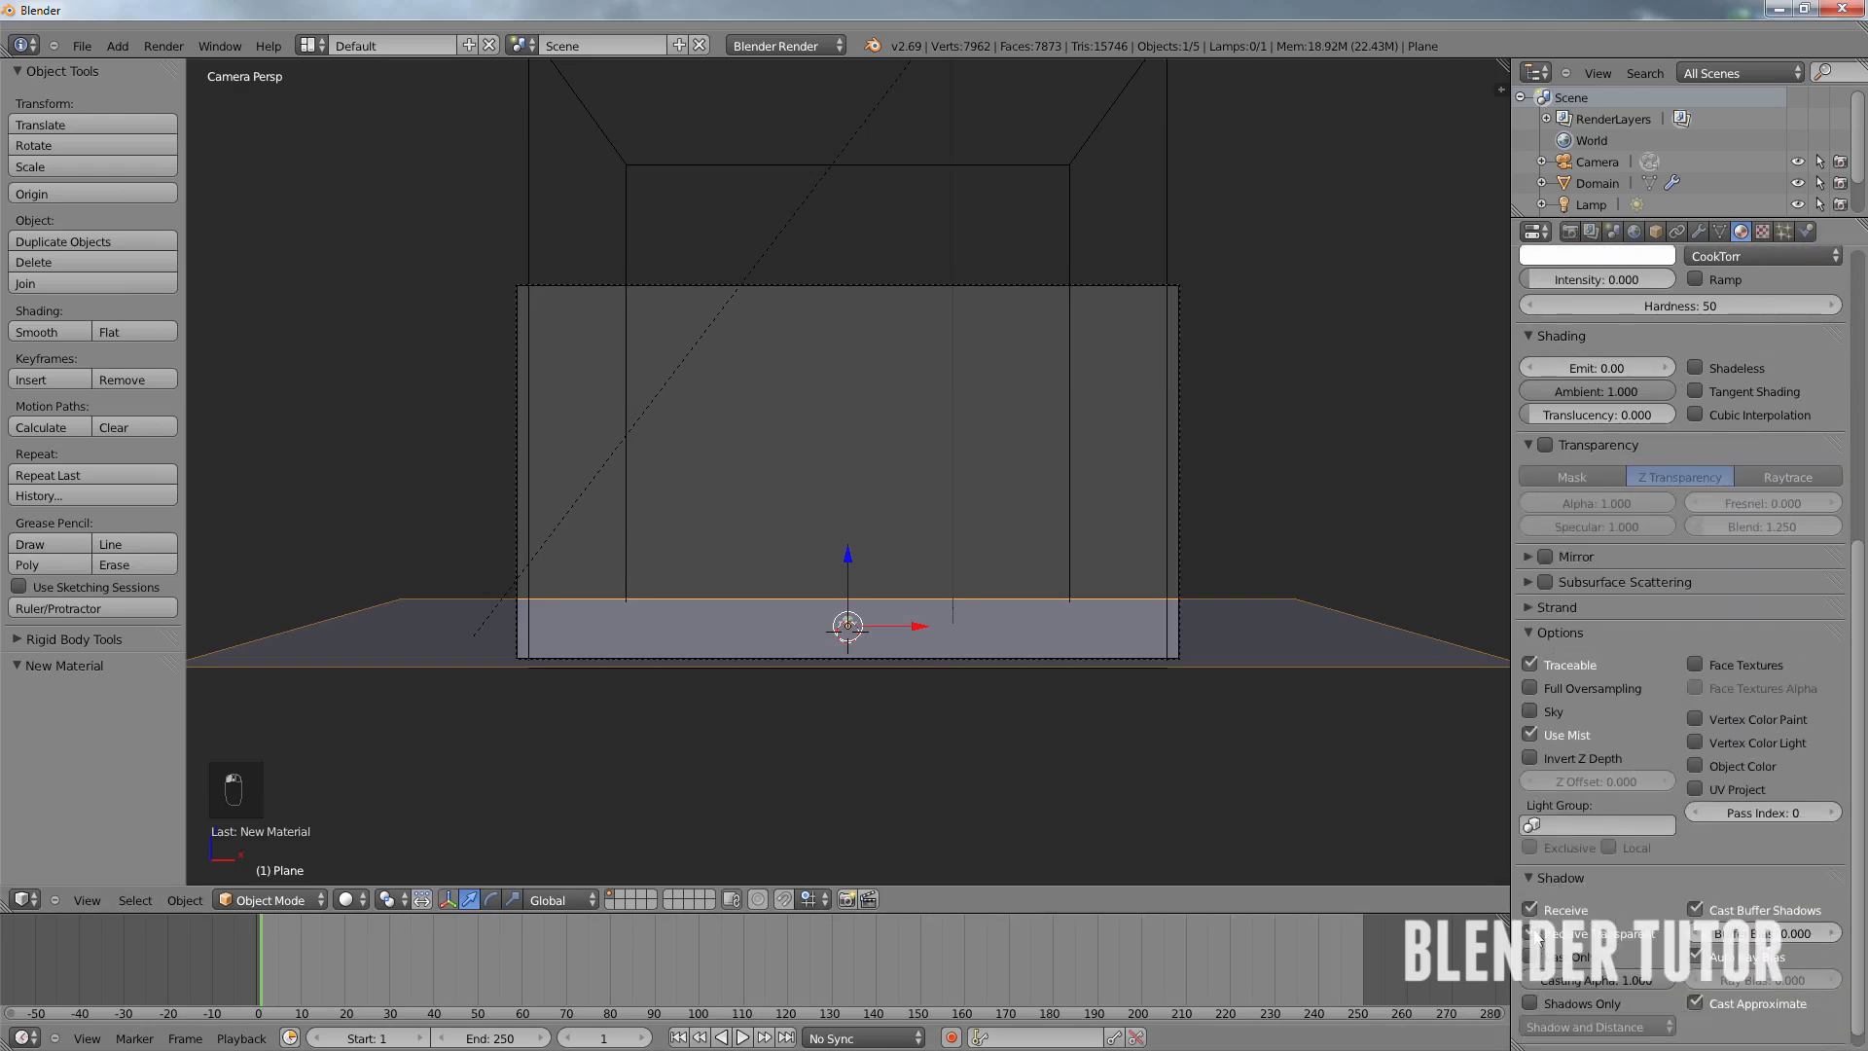
scroll(1611, 880, "up", 8)
scroll(1611, 879, "up", 2)
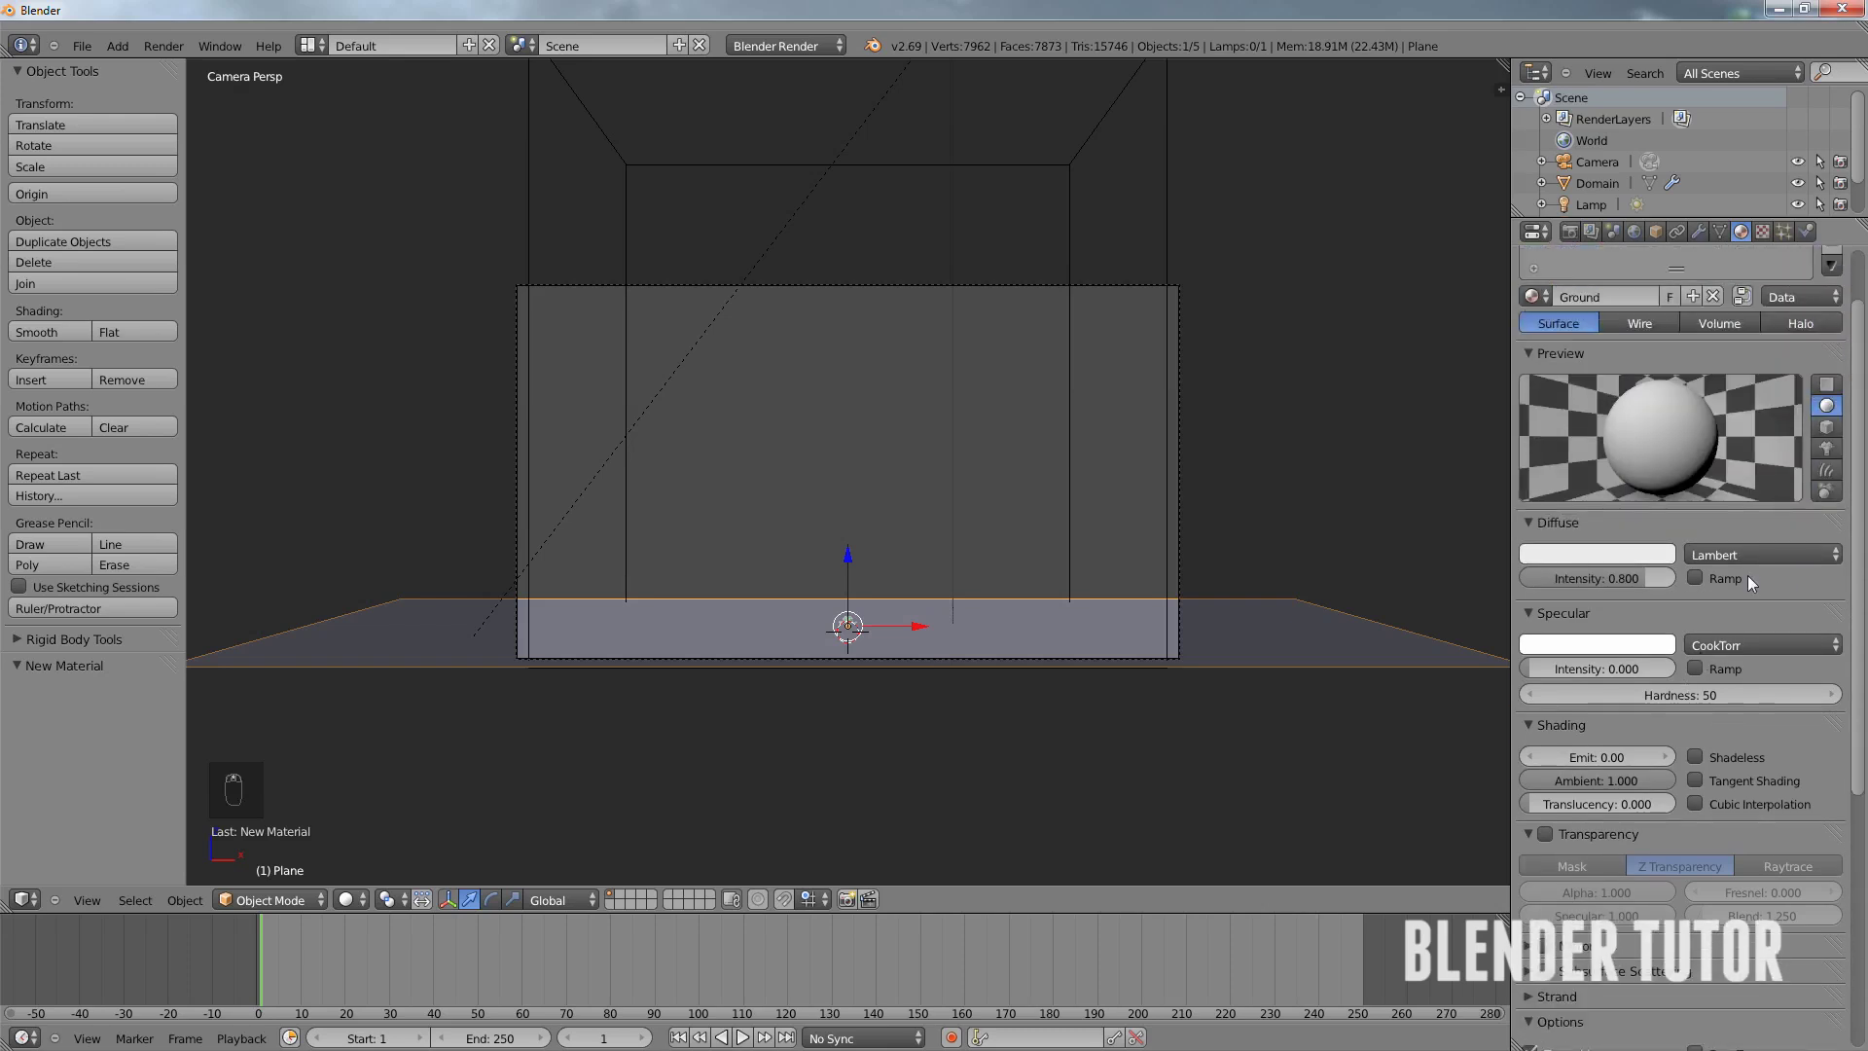
left_click(1626, 555)
left_click(1660, 339)
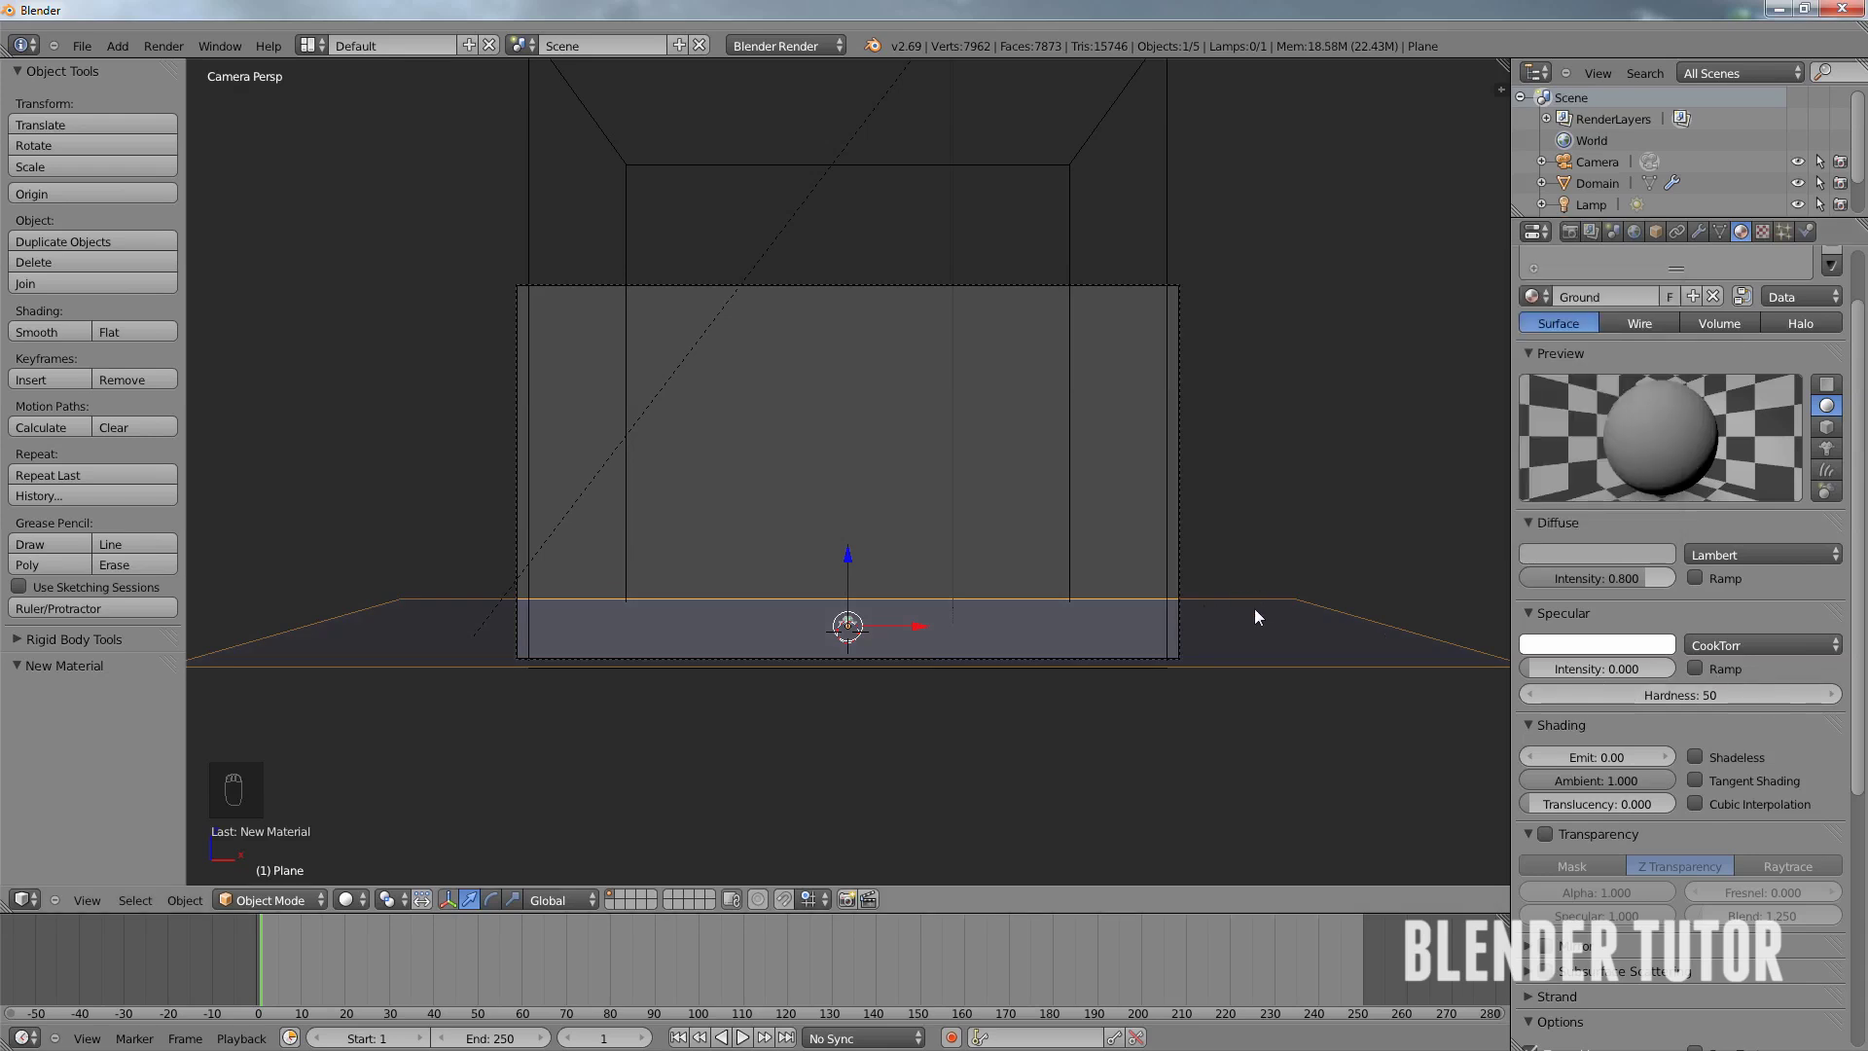
- Add a particle system named Fireball to the monkey head and set its particle number to 20000
right_click(860, 629)
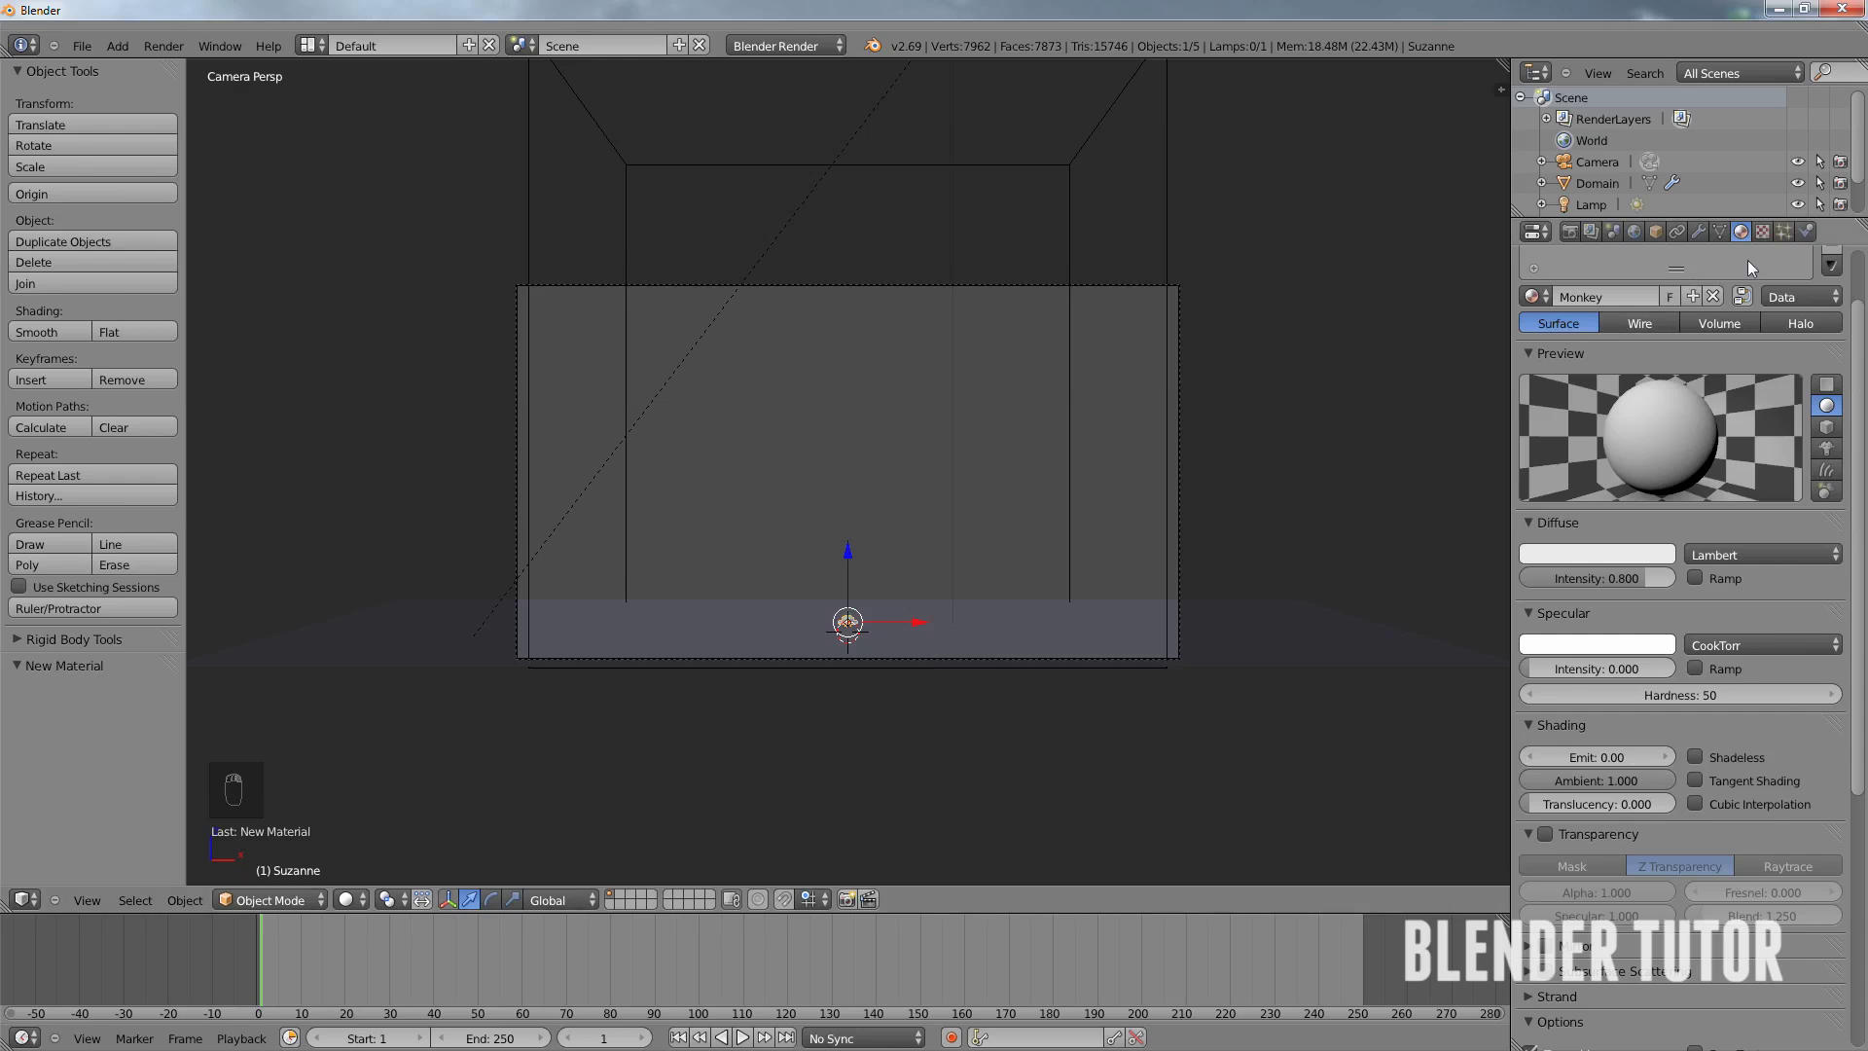
left_click(1785, 231)
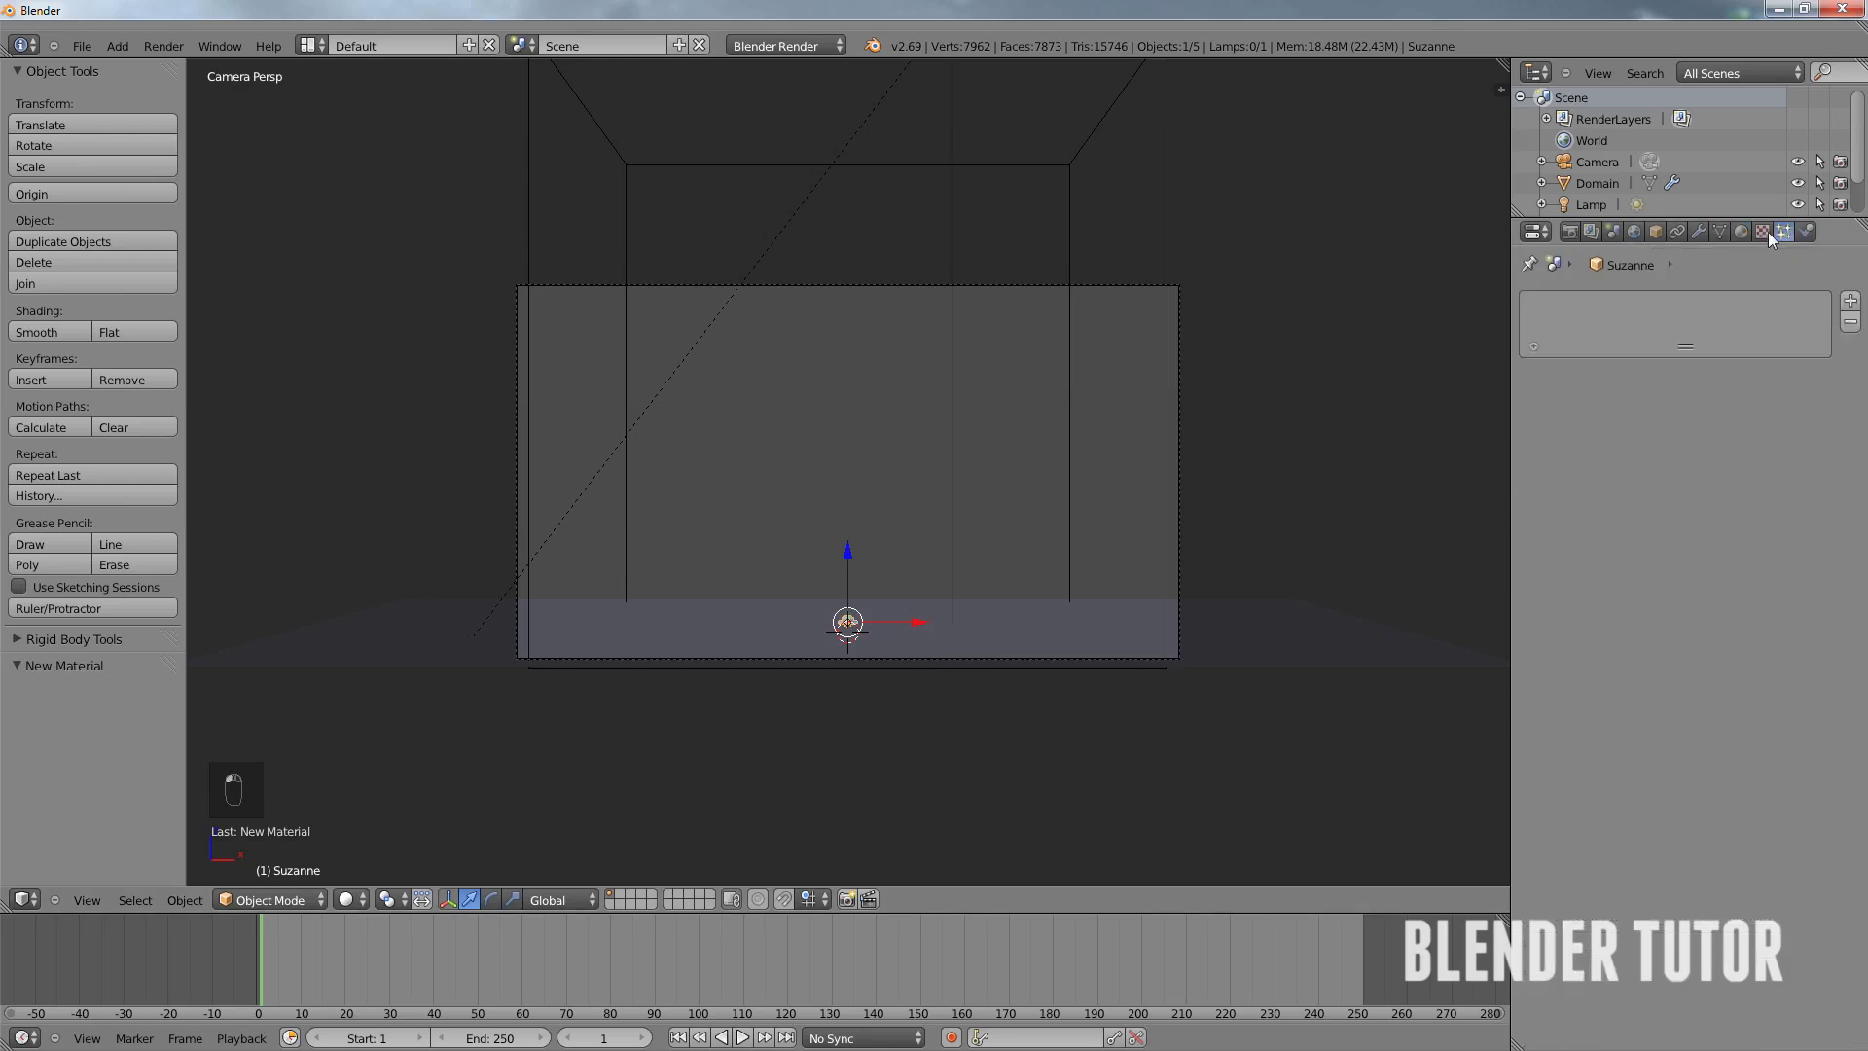
left_click(1833, 299)
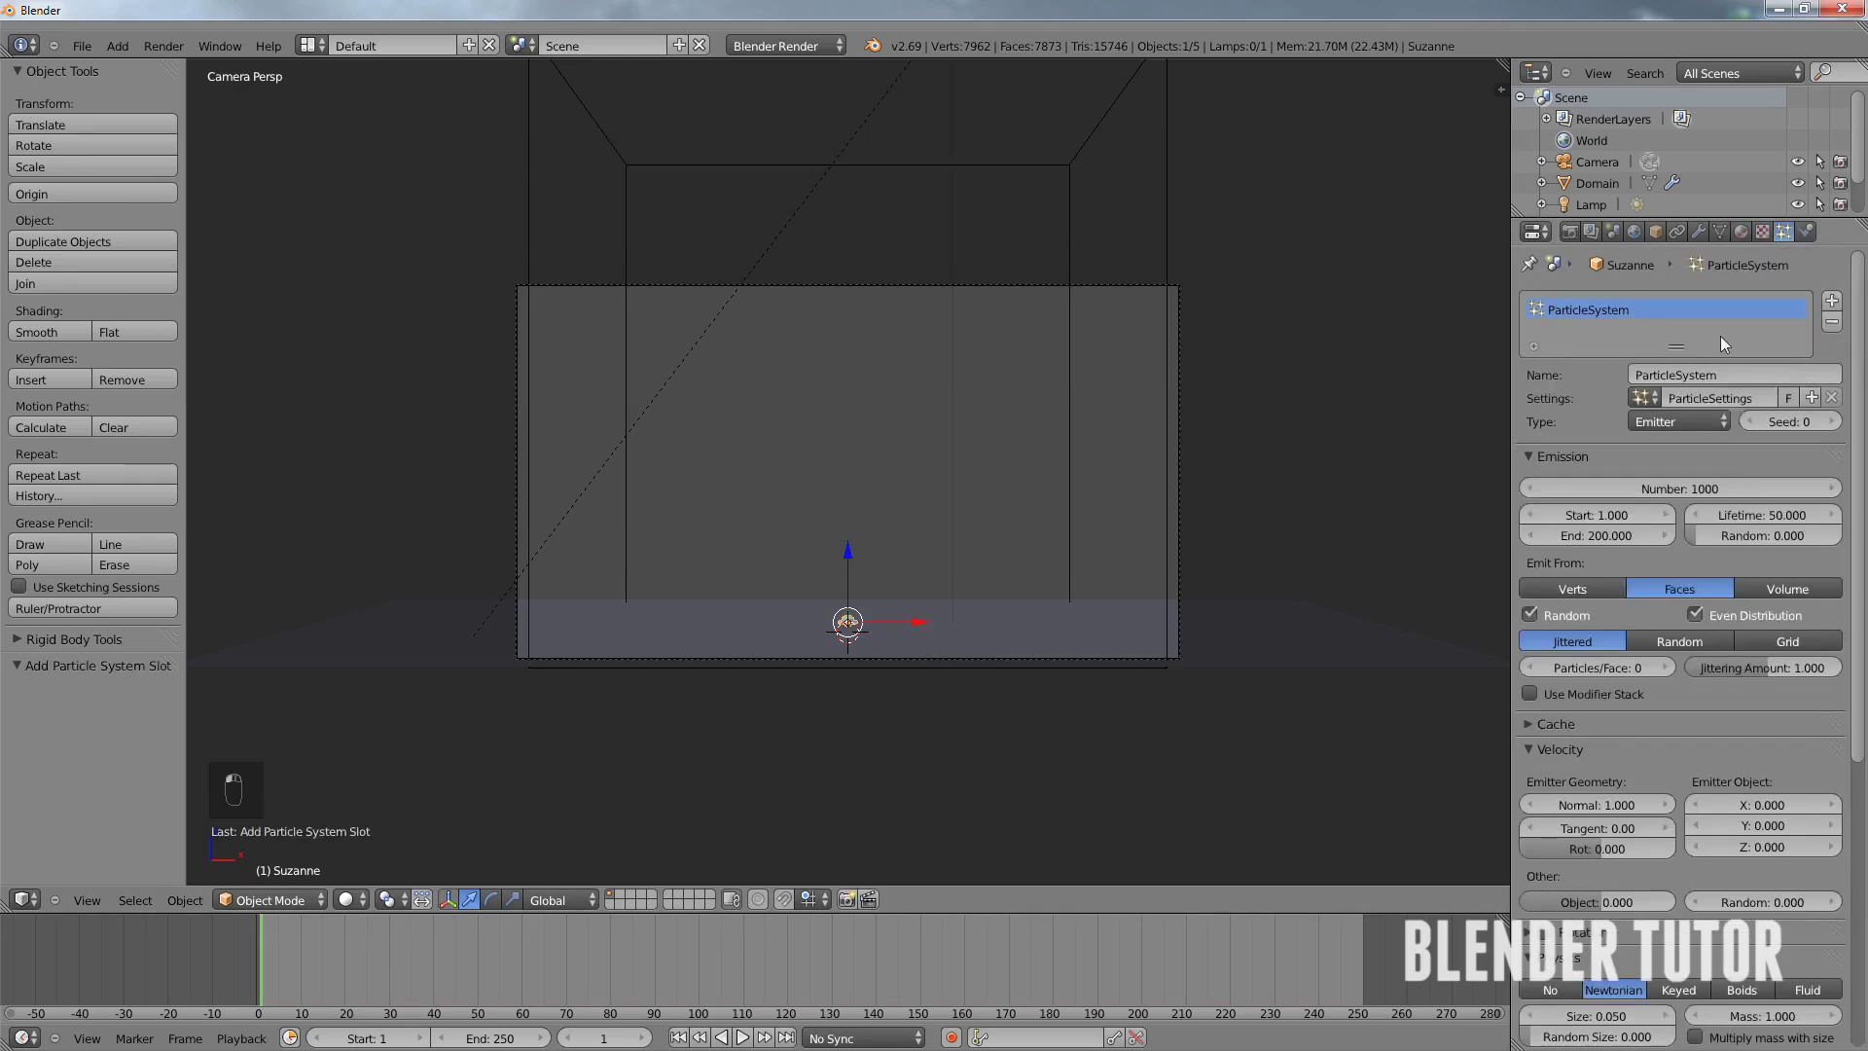
left_click(1698, 378)
type("E")
type("ireball")
key("Return")
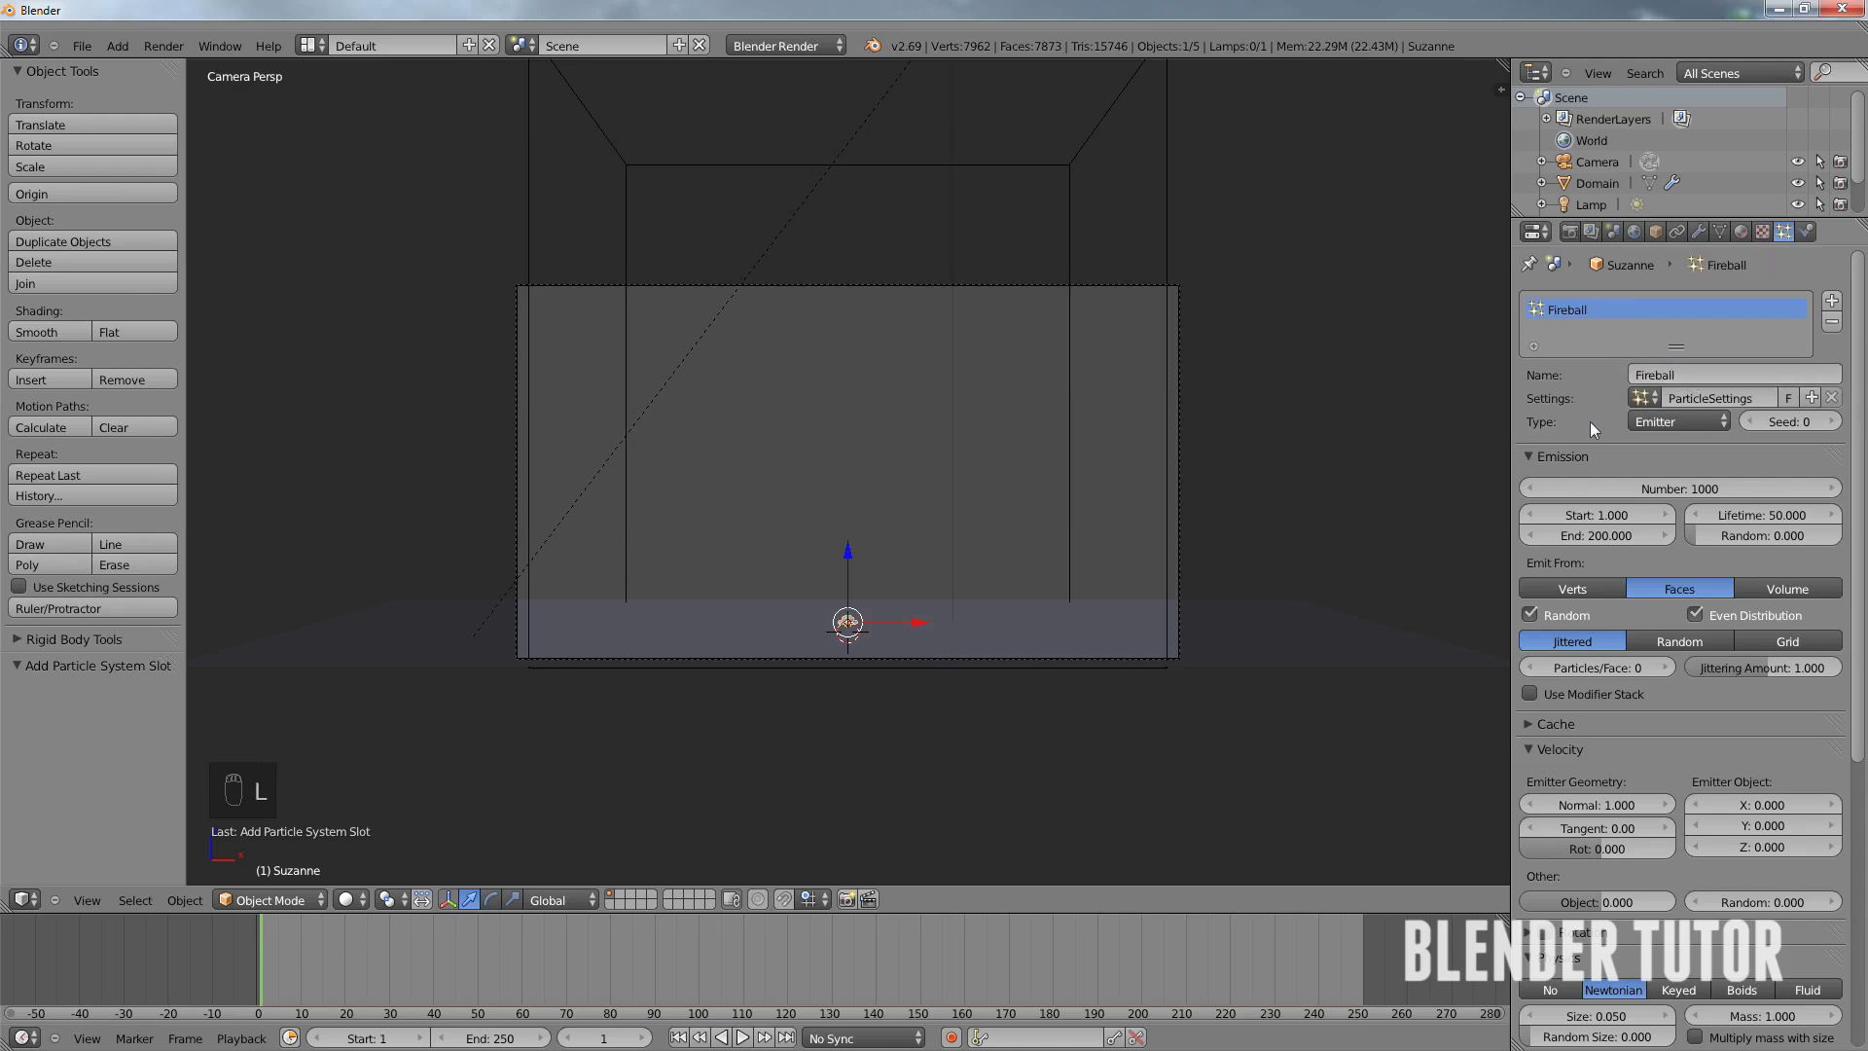
left_click(1704, 488)
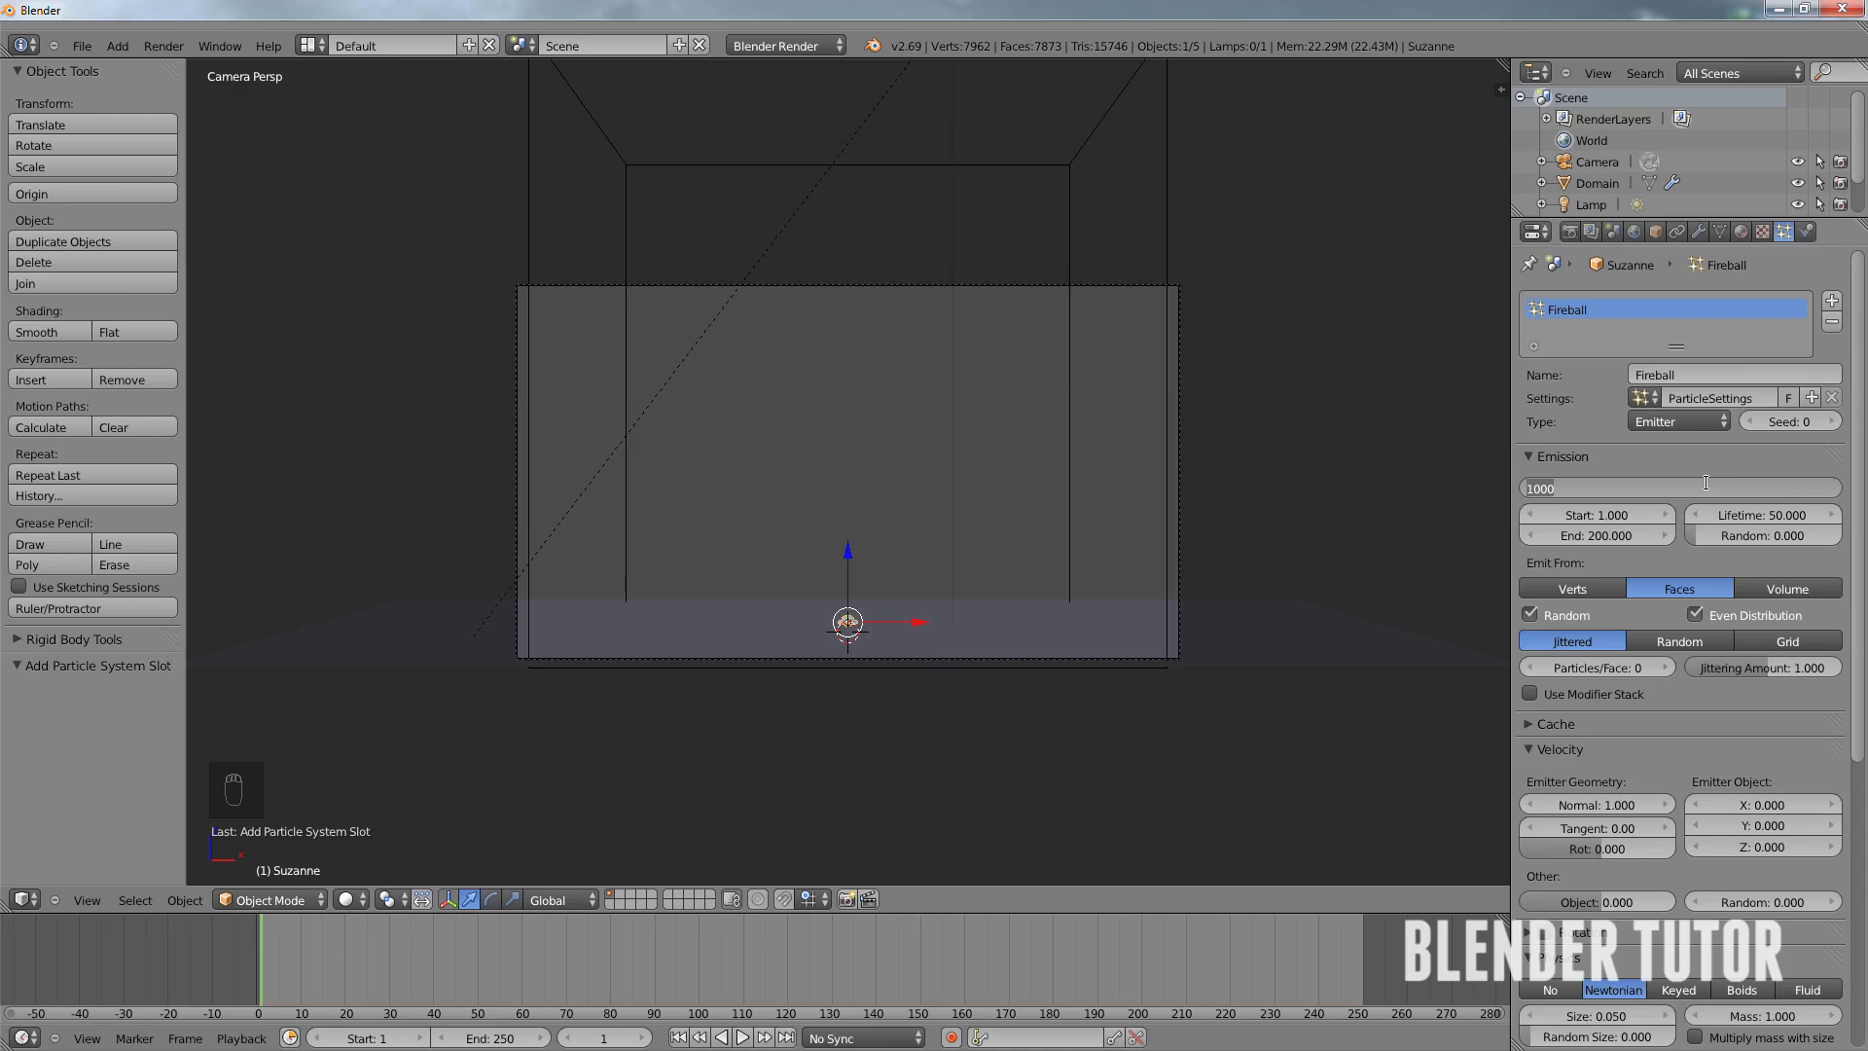
type("20000")
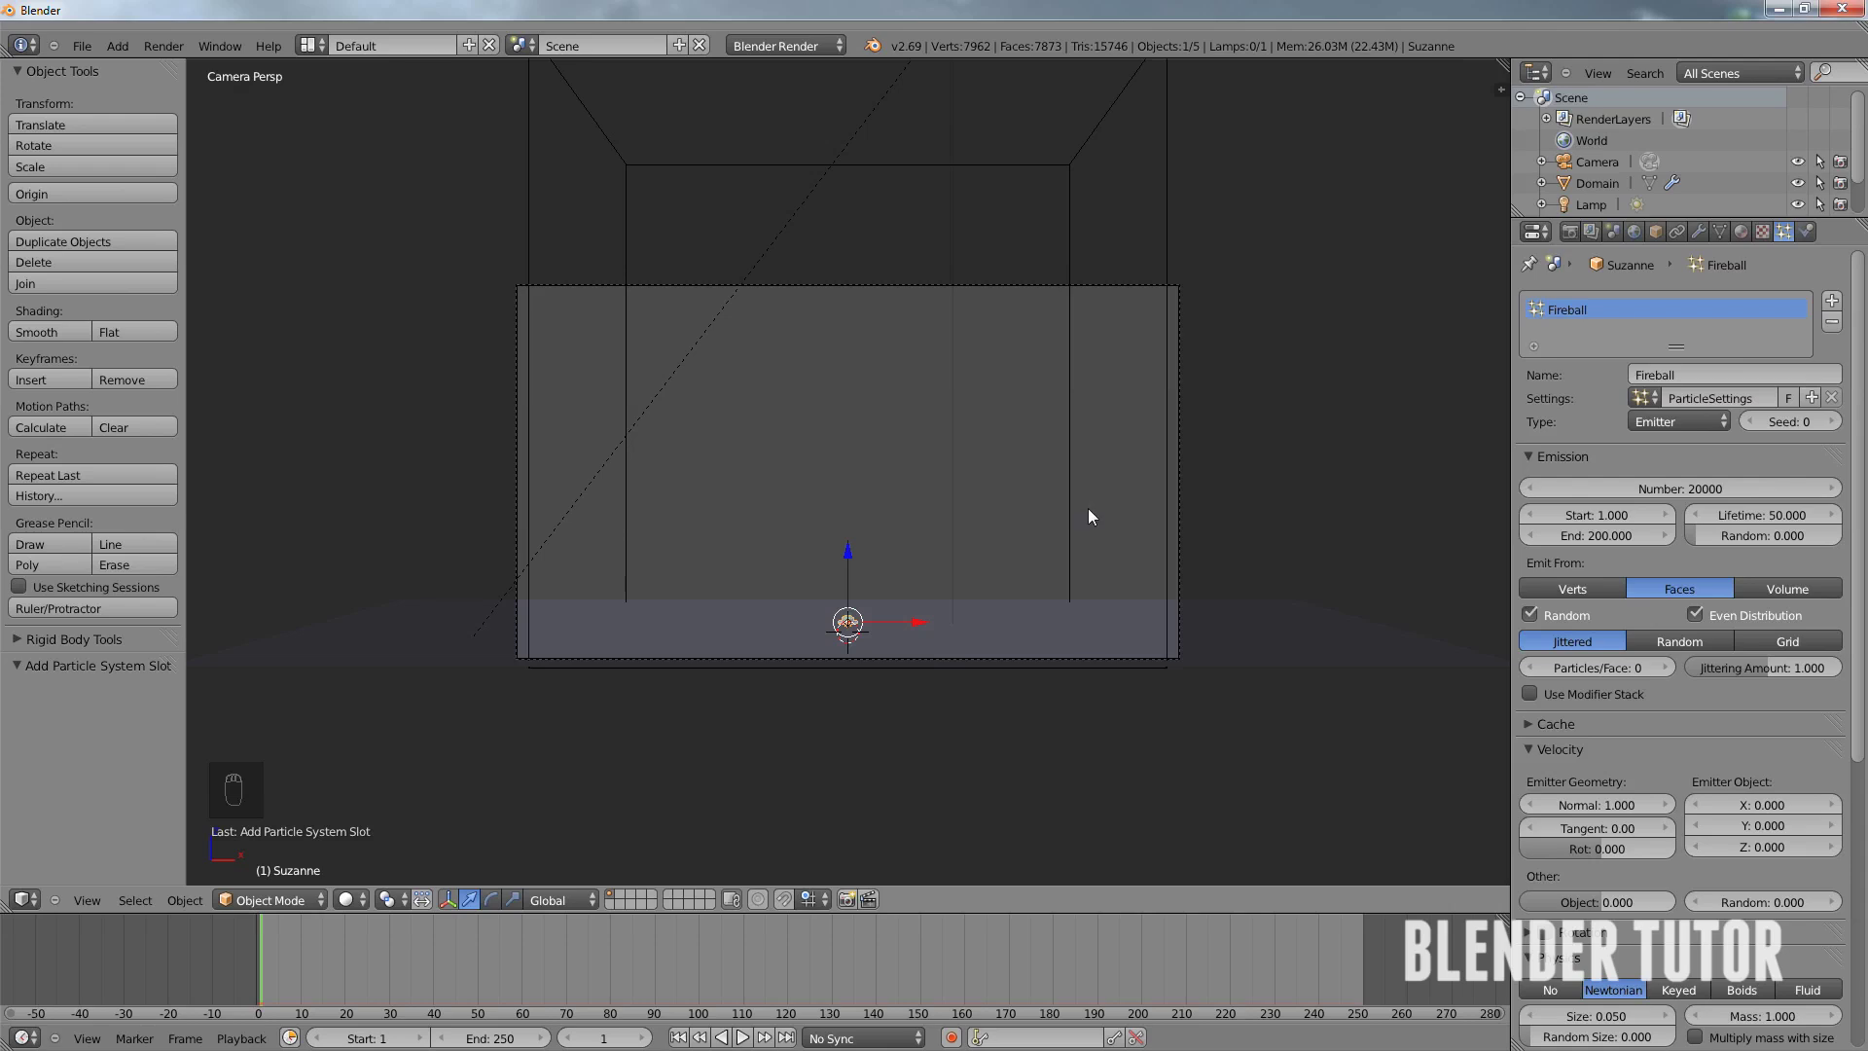
- Move the smoke domain to layer 2
right_click(1067, 495)
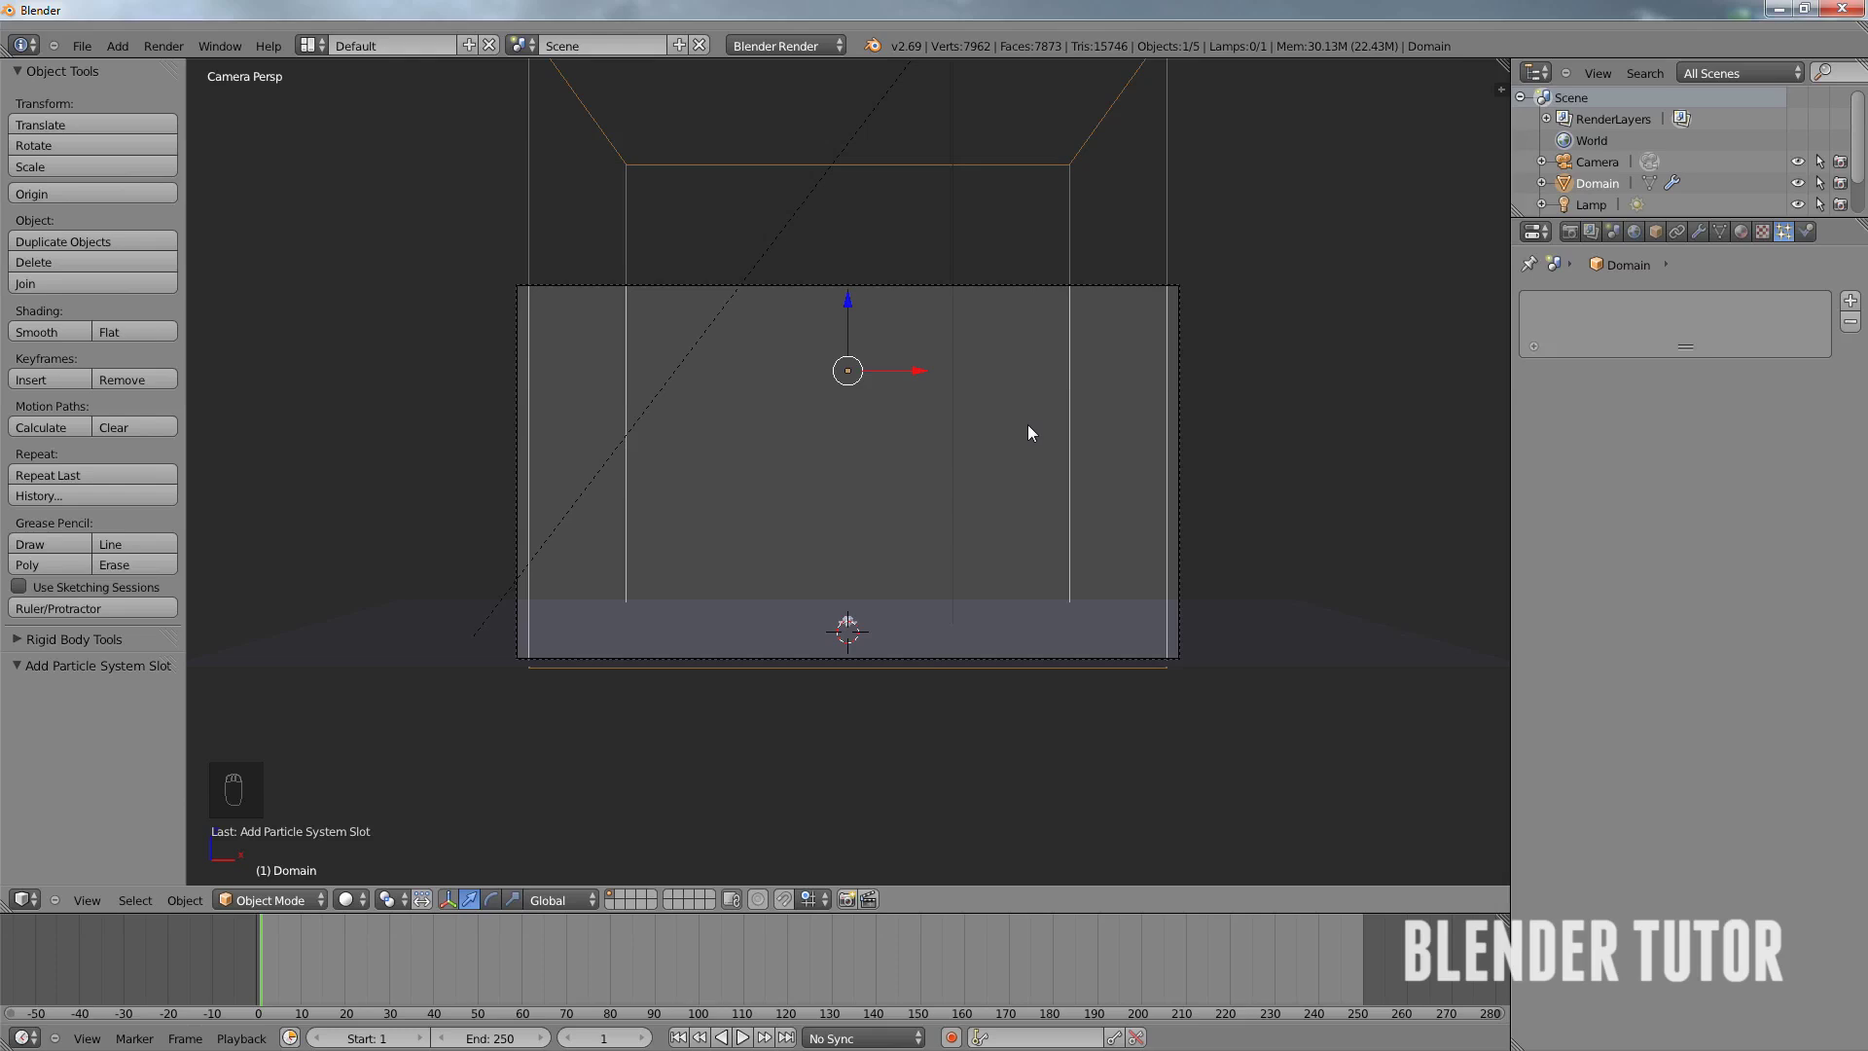
key("m")
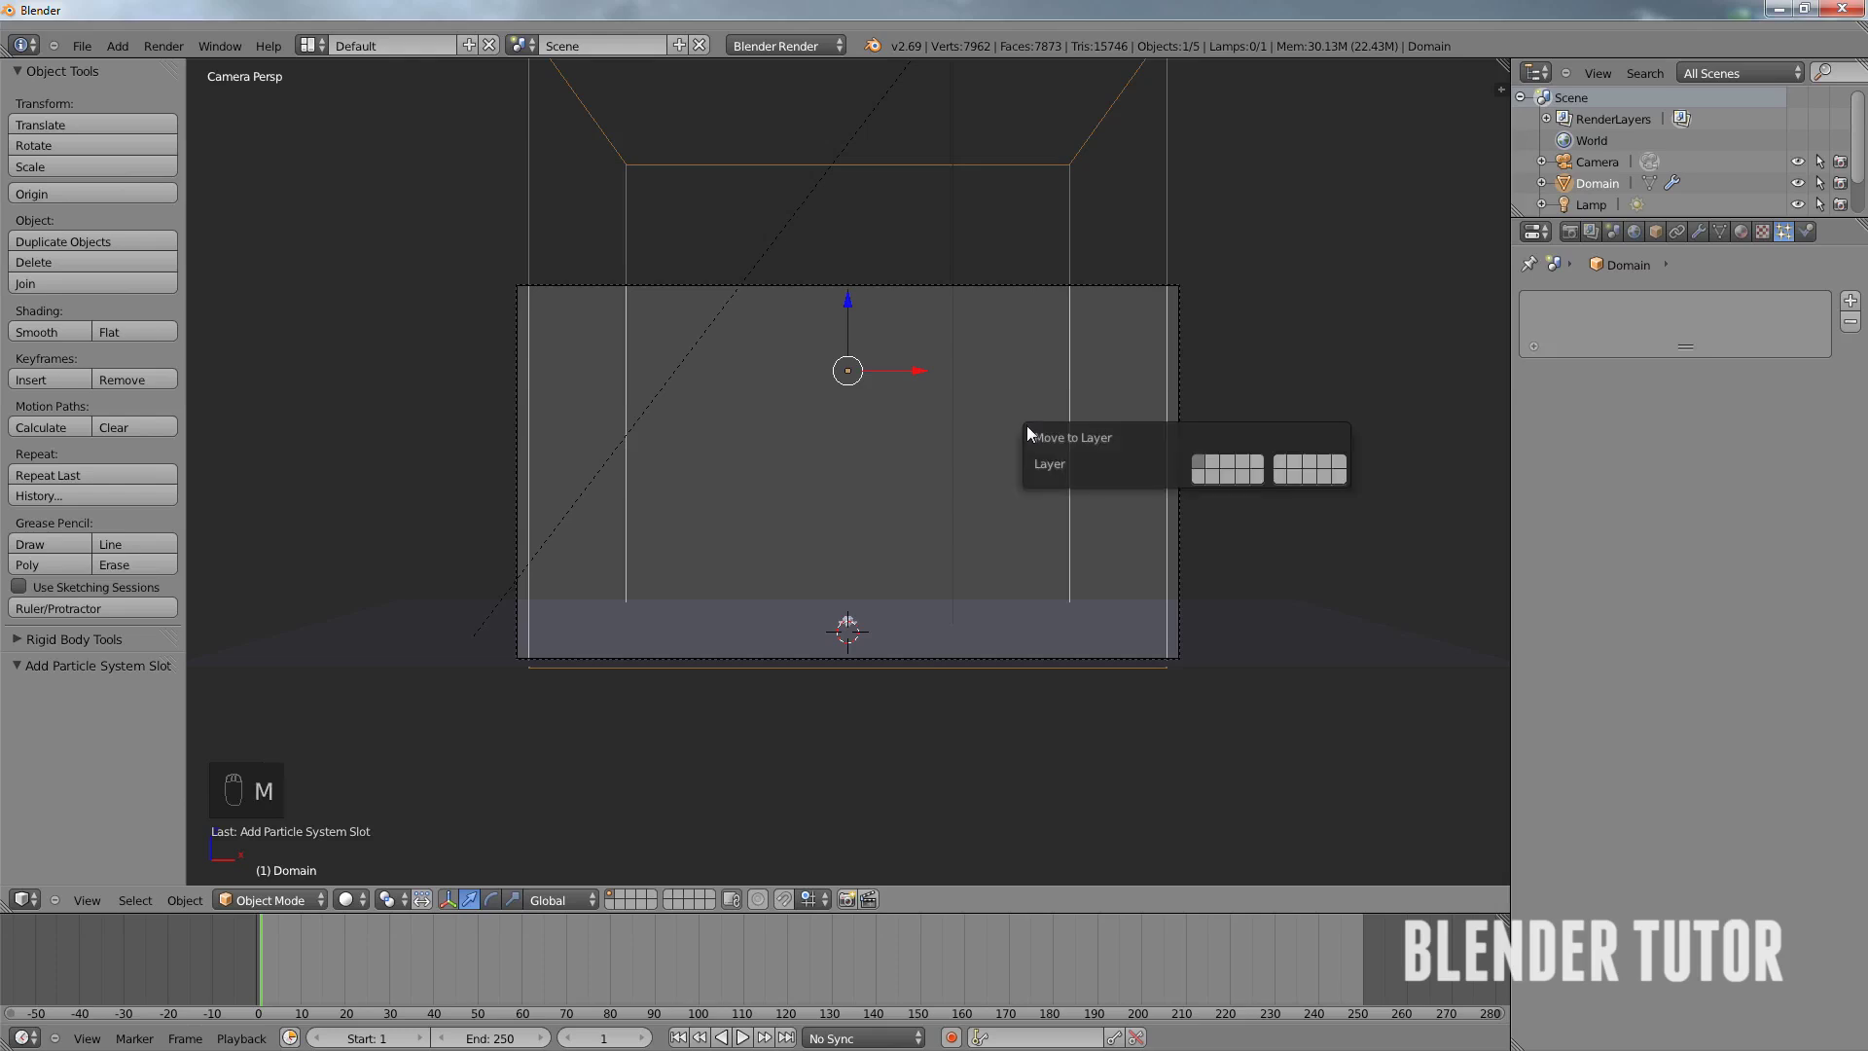
key("2")
- Set the monkey head's Fireball particles to start emitting at frame 10 and end at frame 11
right_click(851, 617)
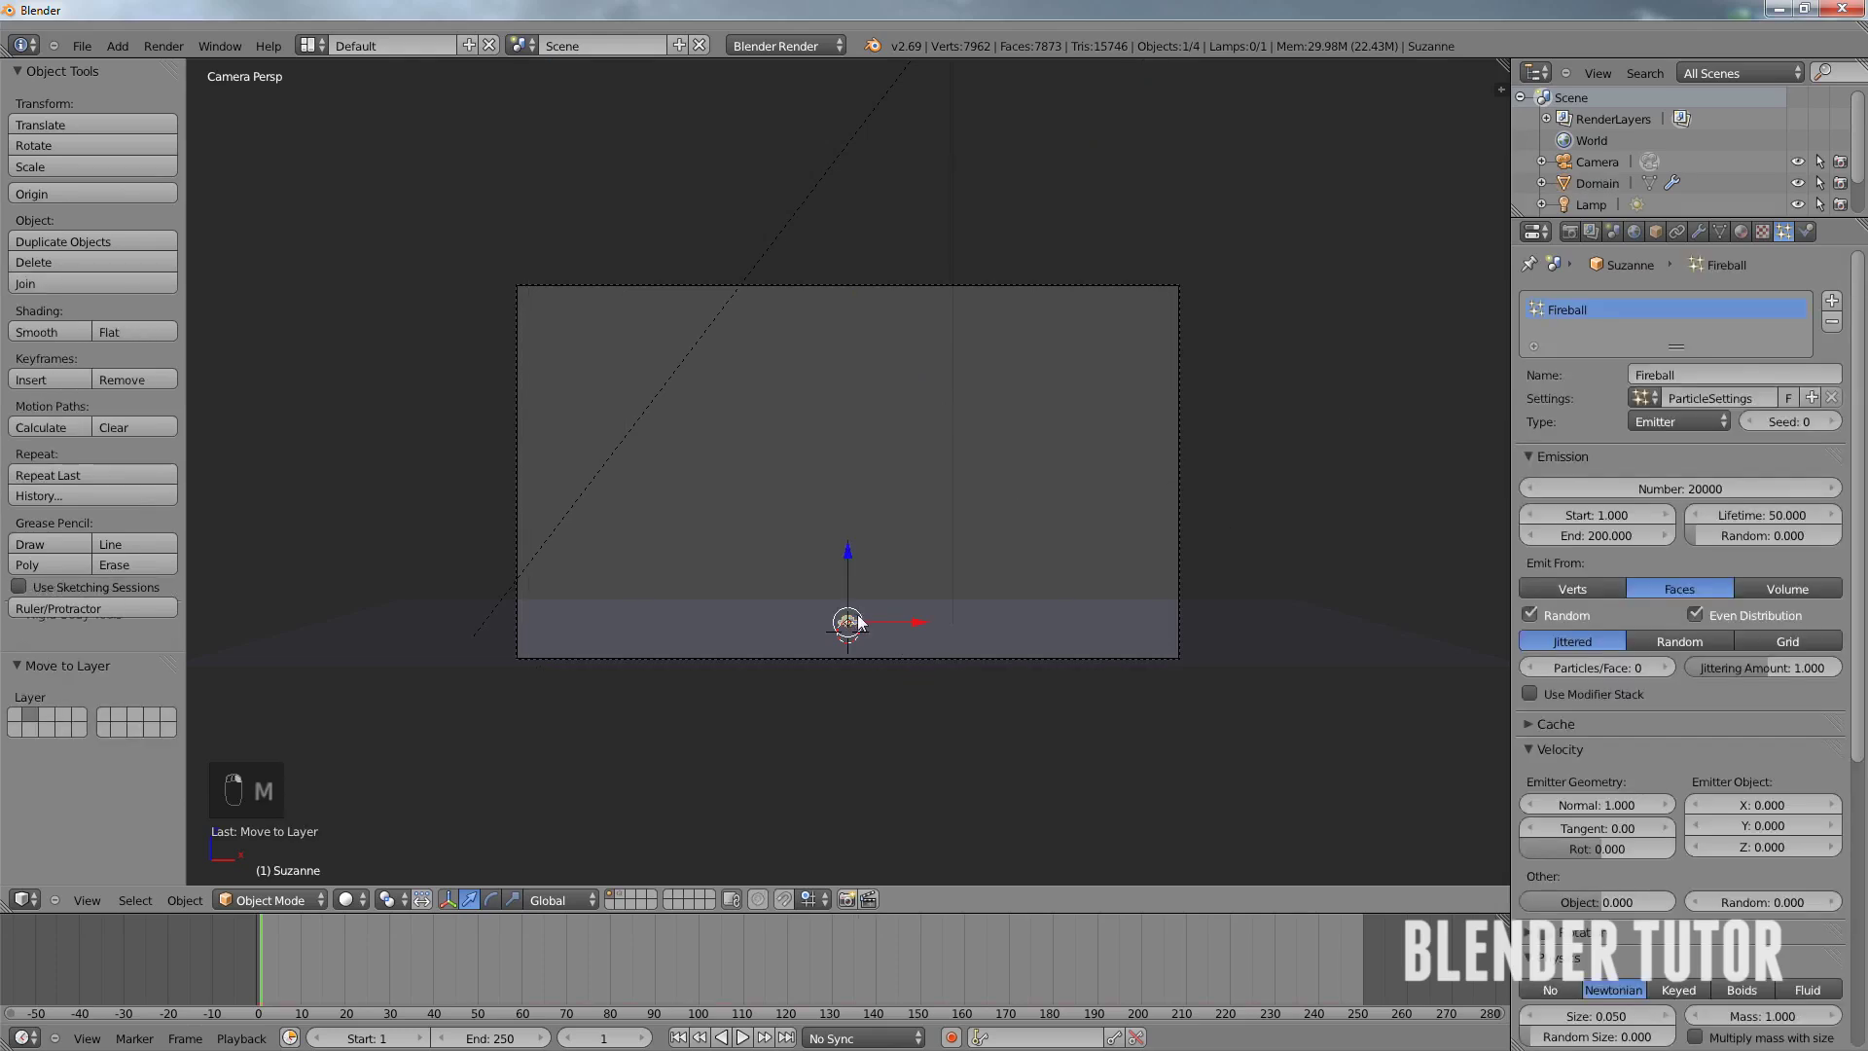
scroll(965, 615, "up", 3)
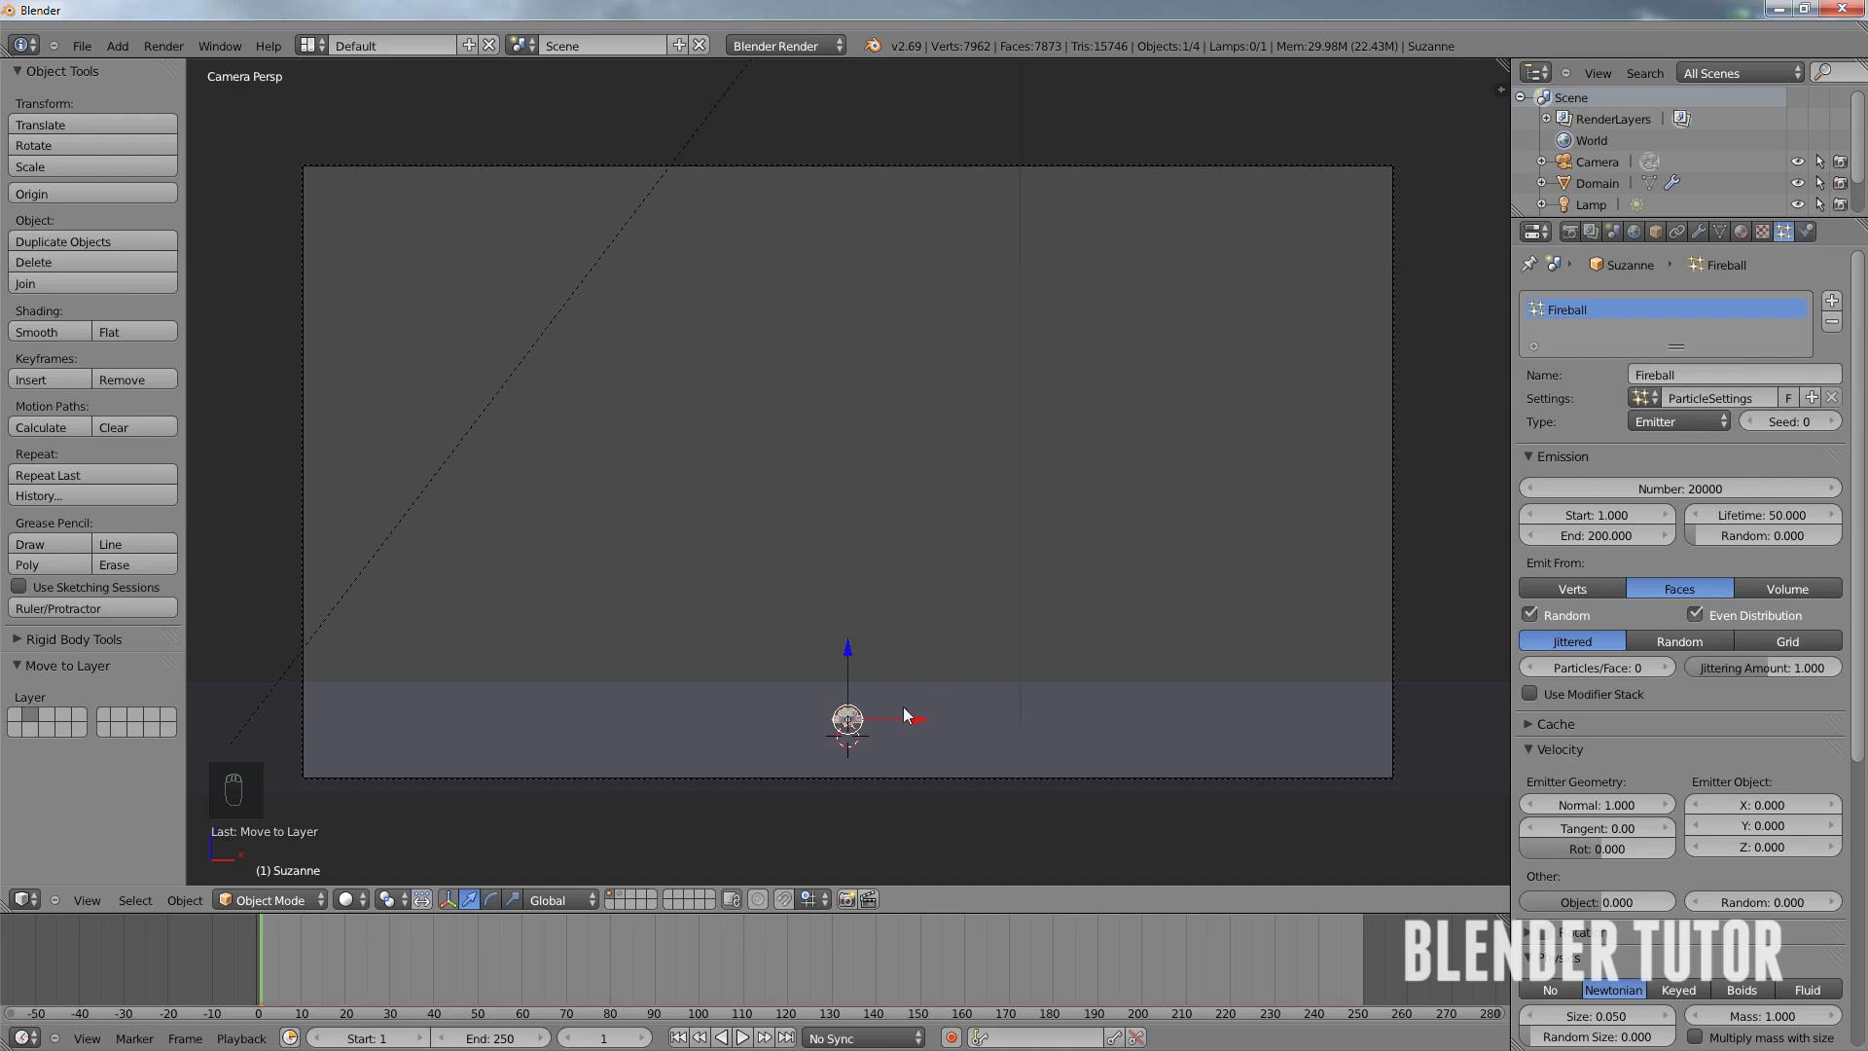
scroll(981, 679, "down", 1)
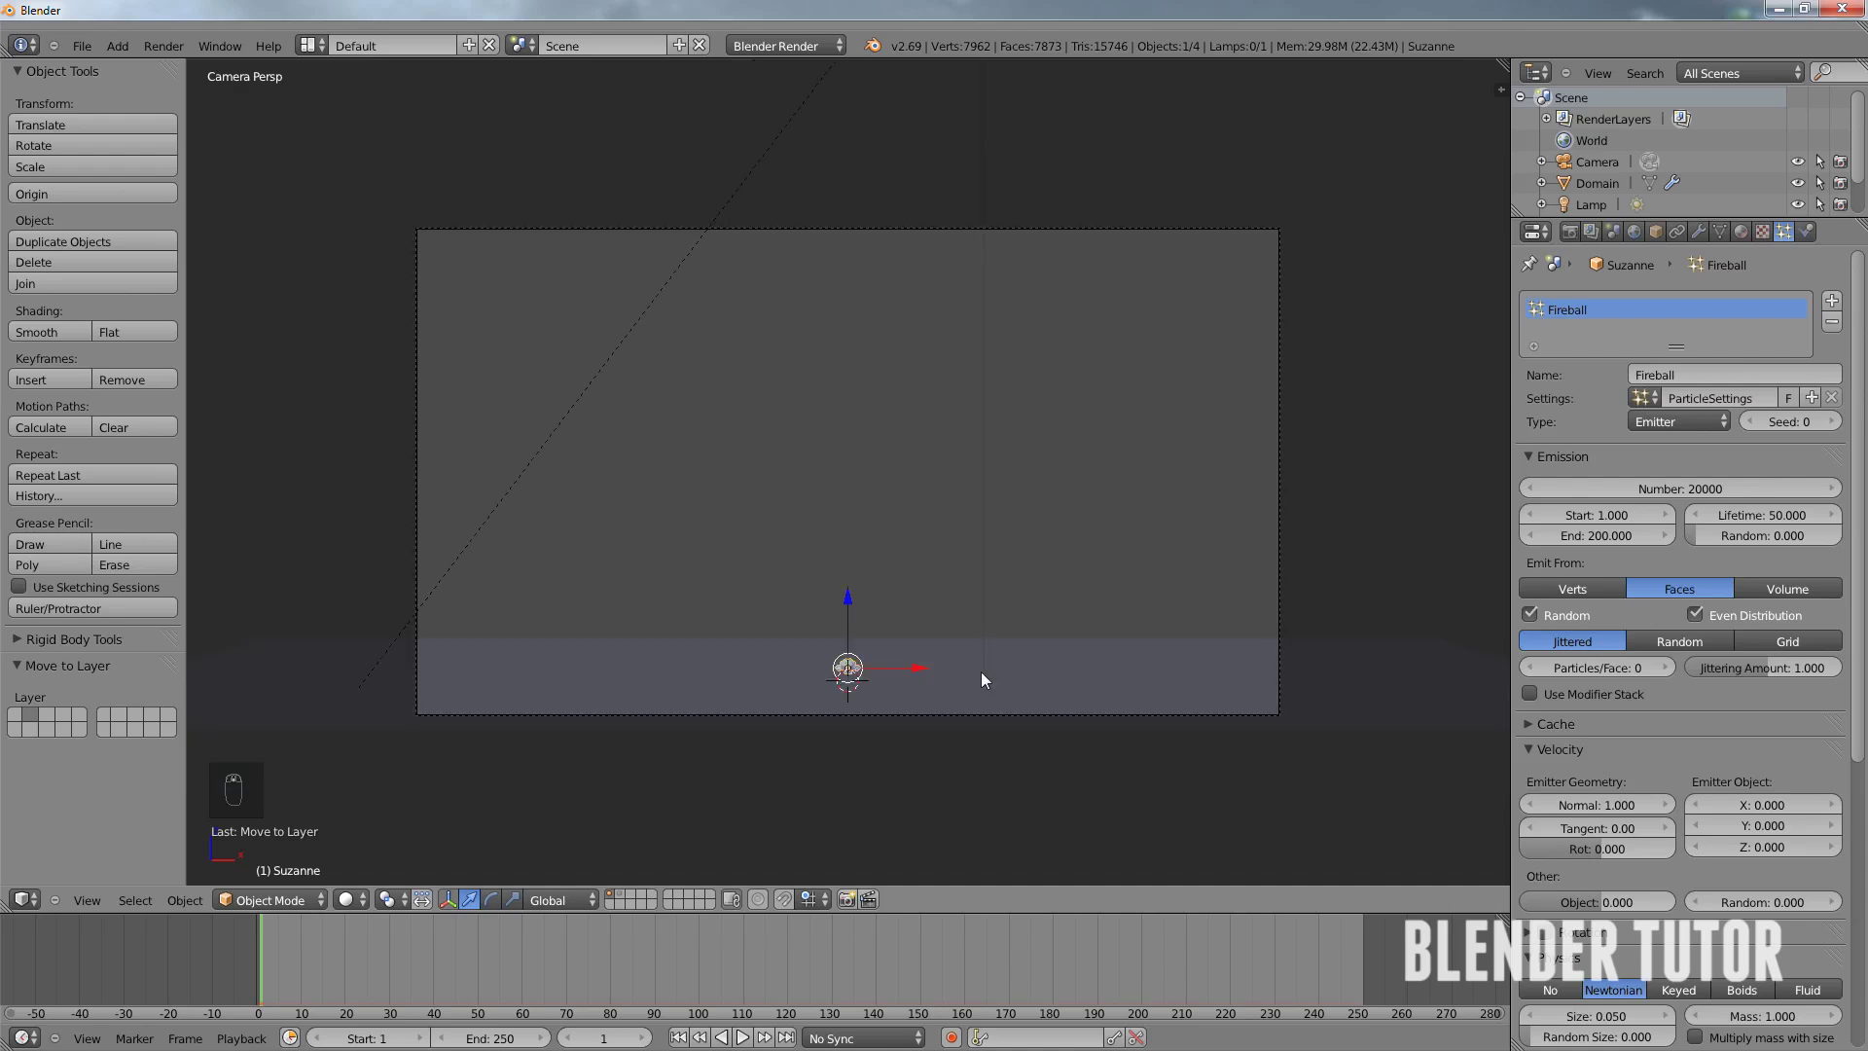
scroll(981, 679, "up", 1)
scroll(981, 679, "down", 1)
left_click(1608, 518)
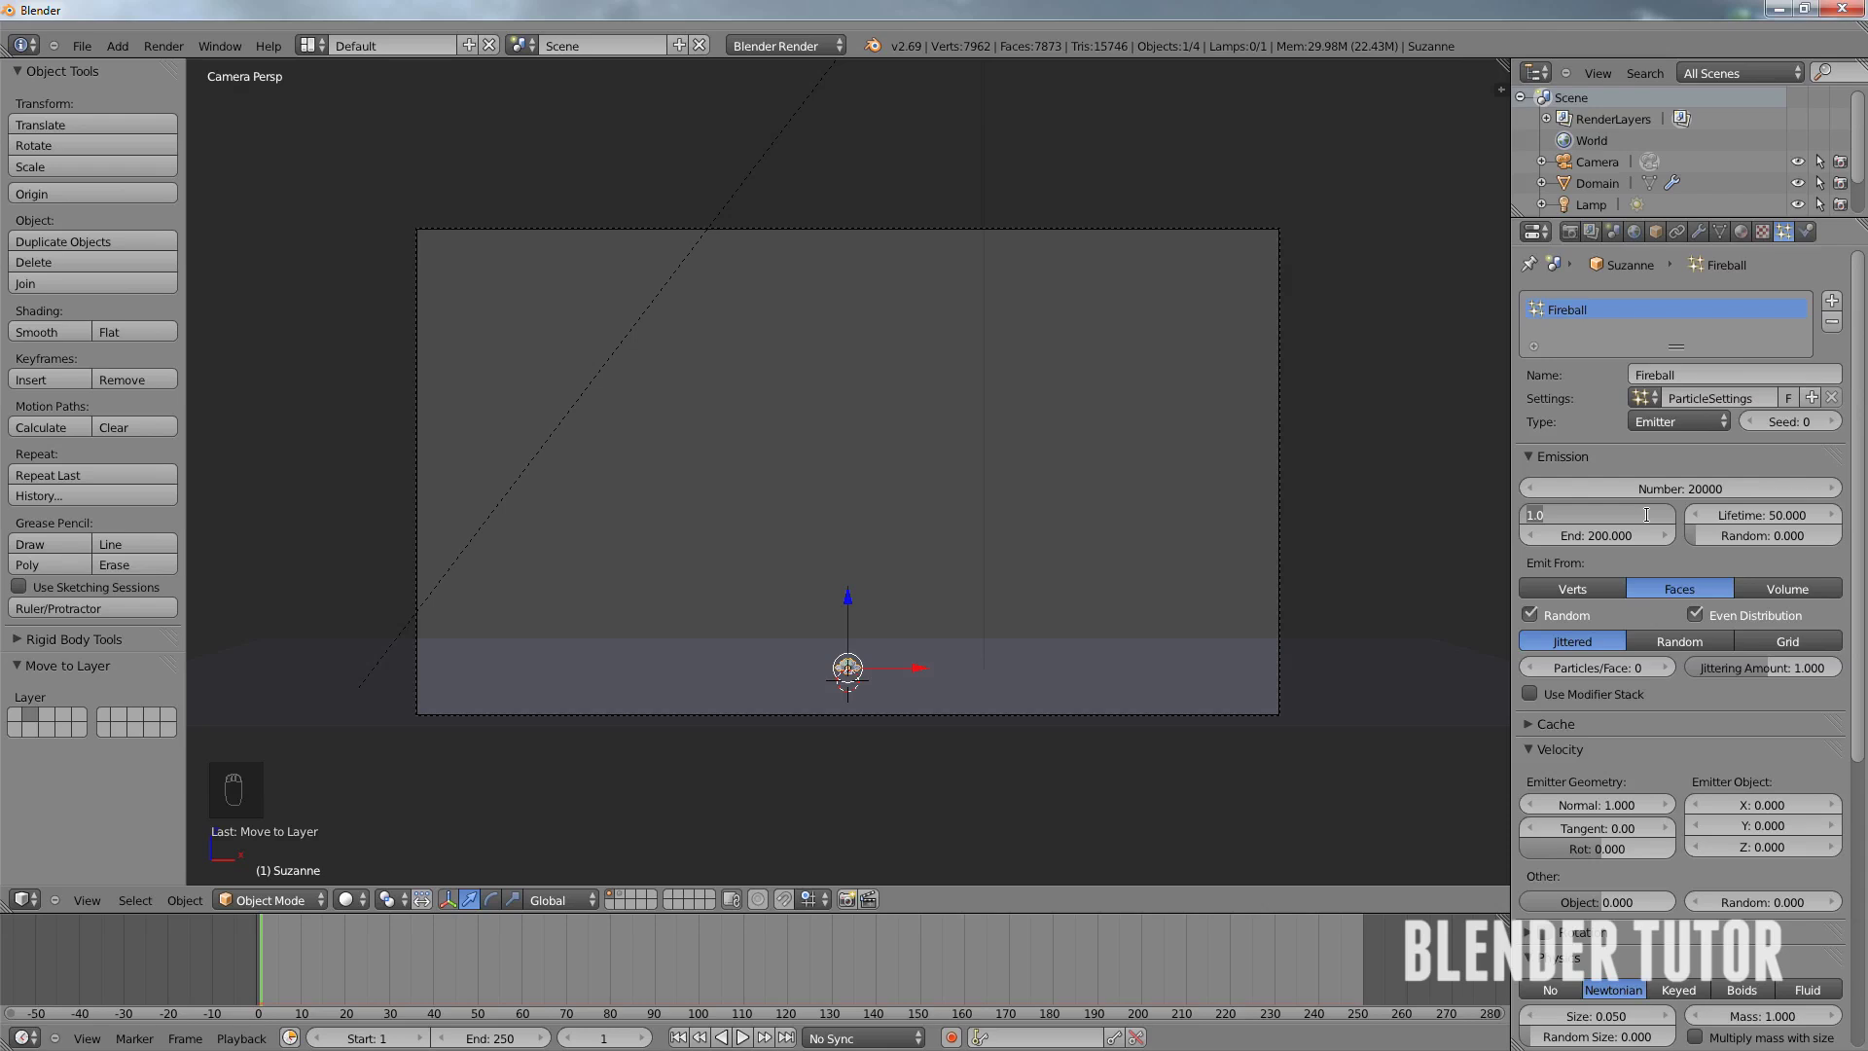
type("10")
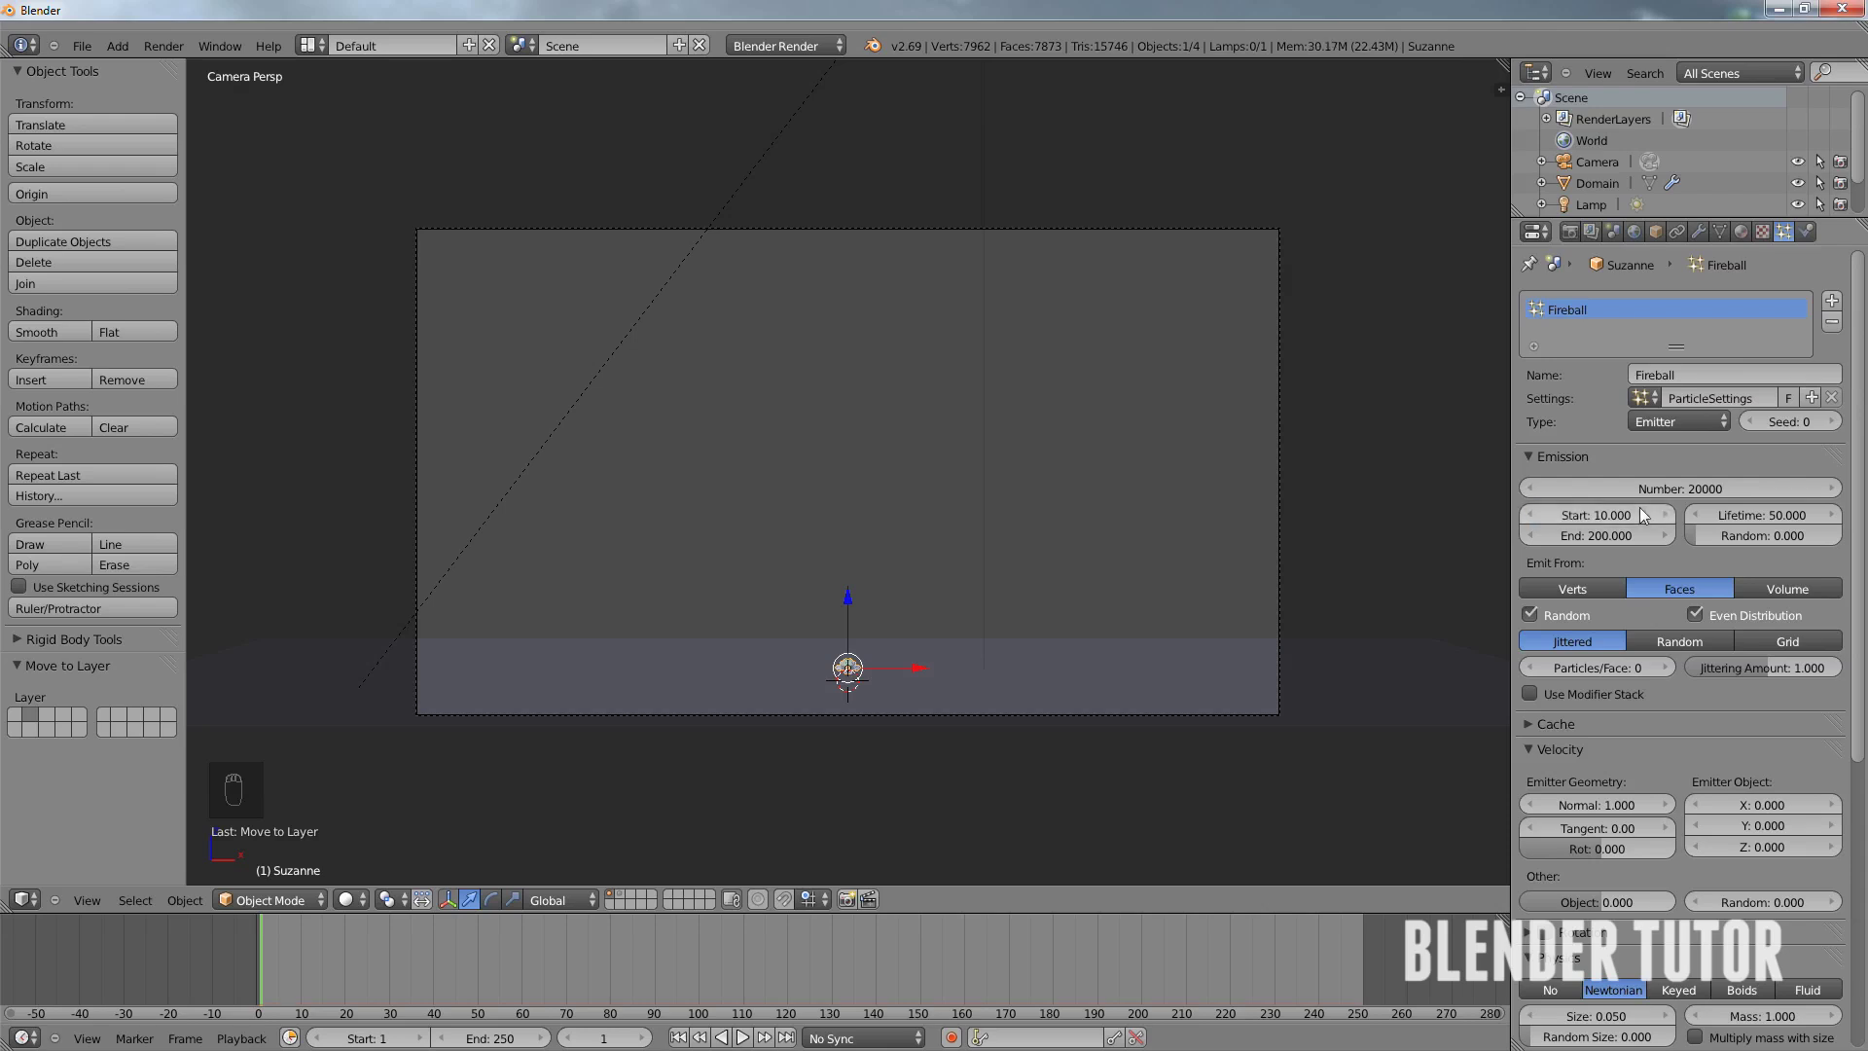
left_click(1601, 537)
type("11")
- Set the Fireball particles' lifetime to 1 with a lifetime randomness of 1, and switch the emission distribution to Random
left_click(1769, 514)
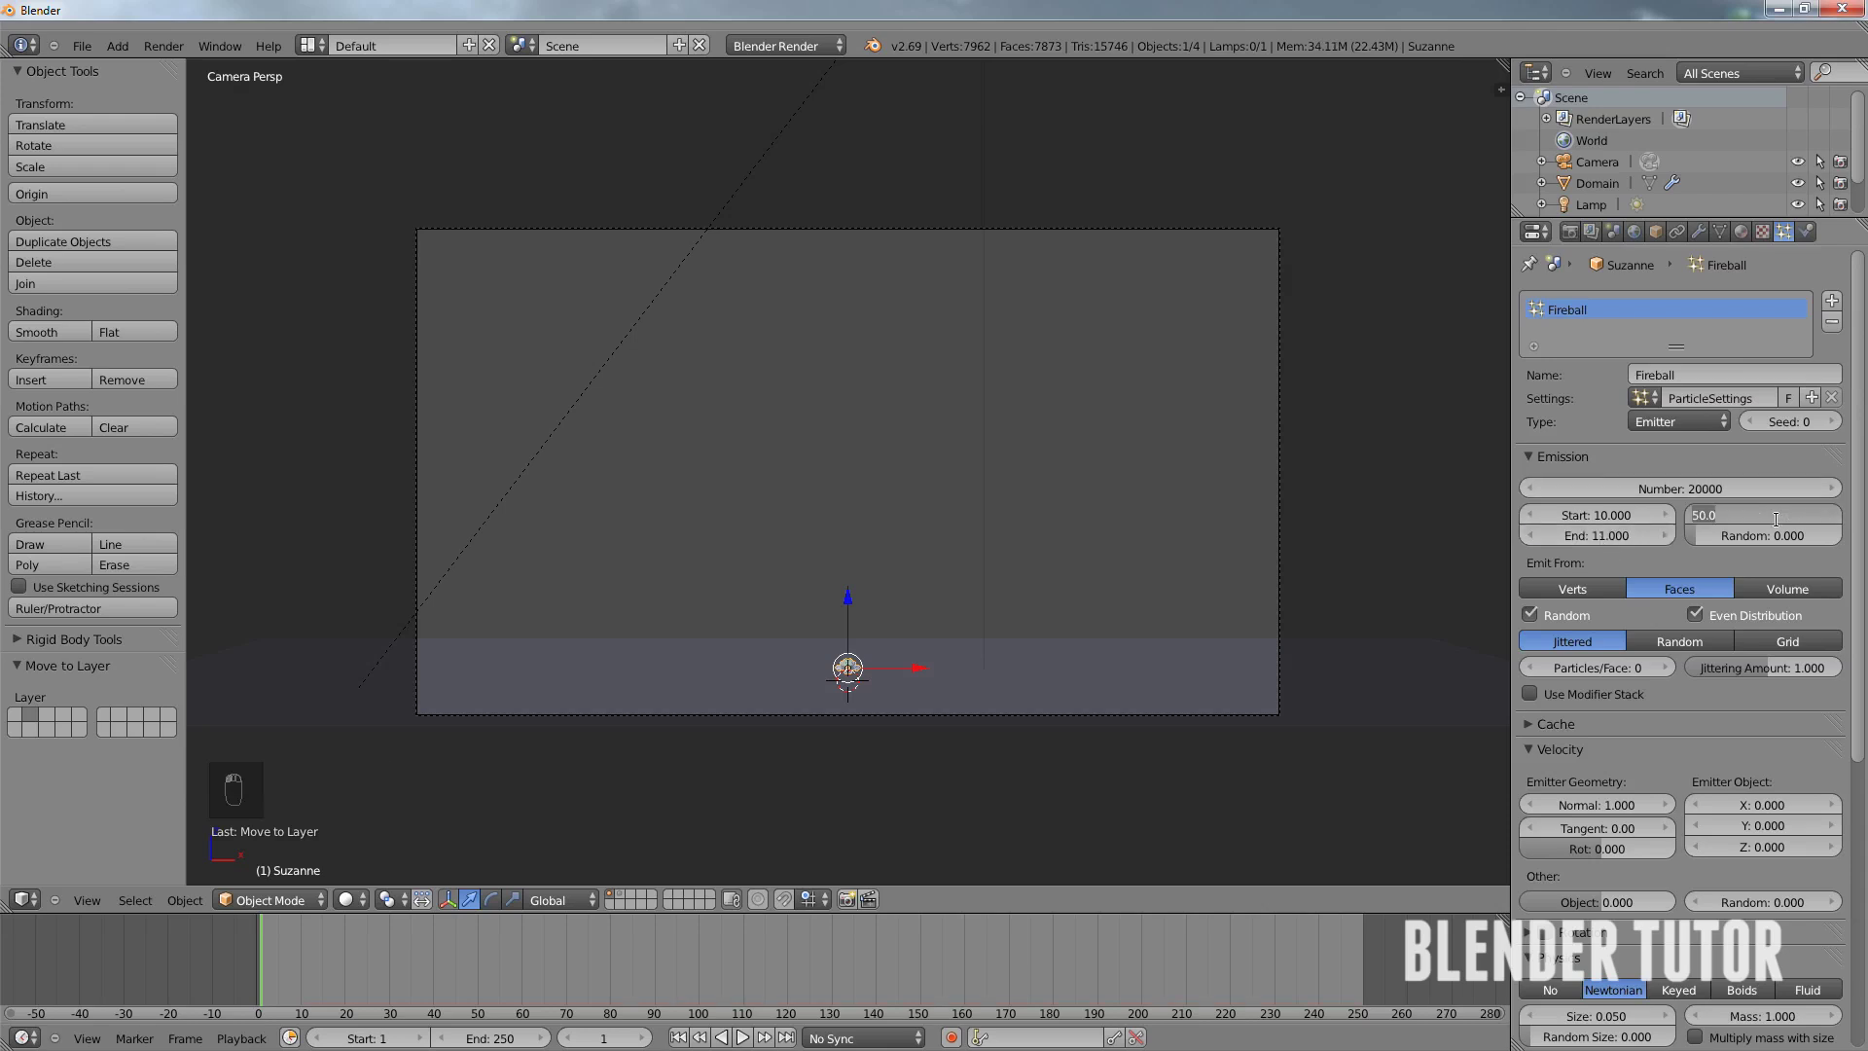
type("1")
key("Return")
left_click(1779, 535)
type("1")
key("Return")
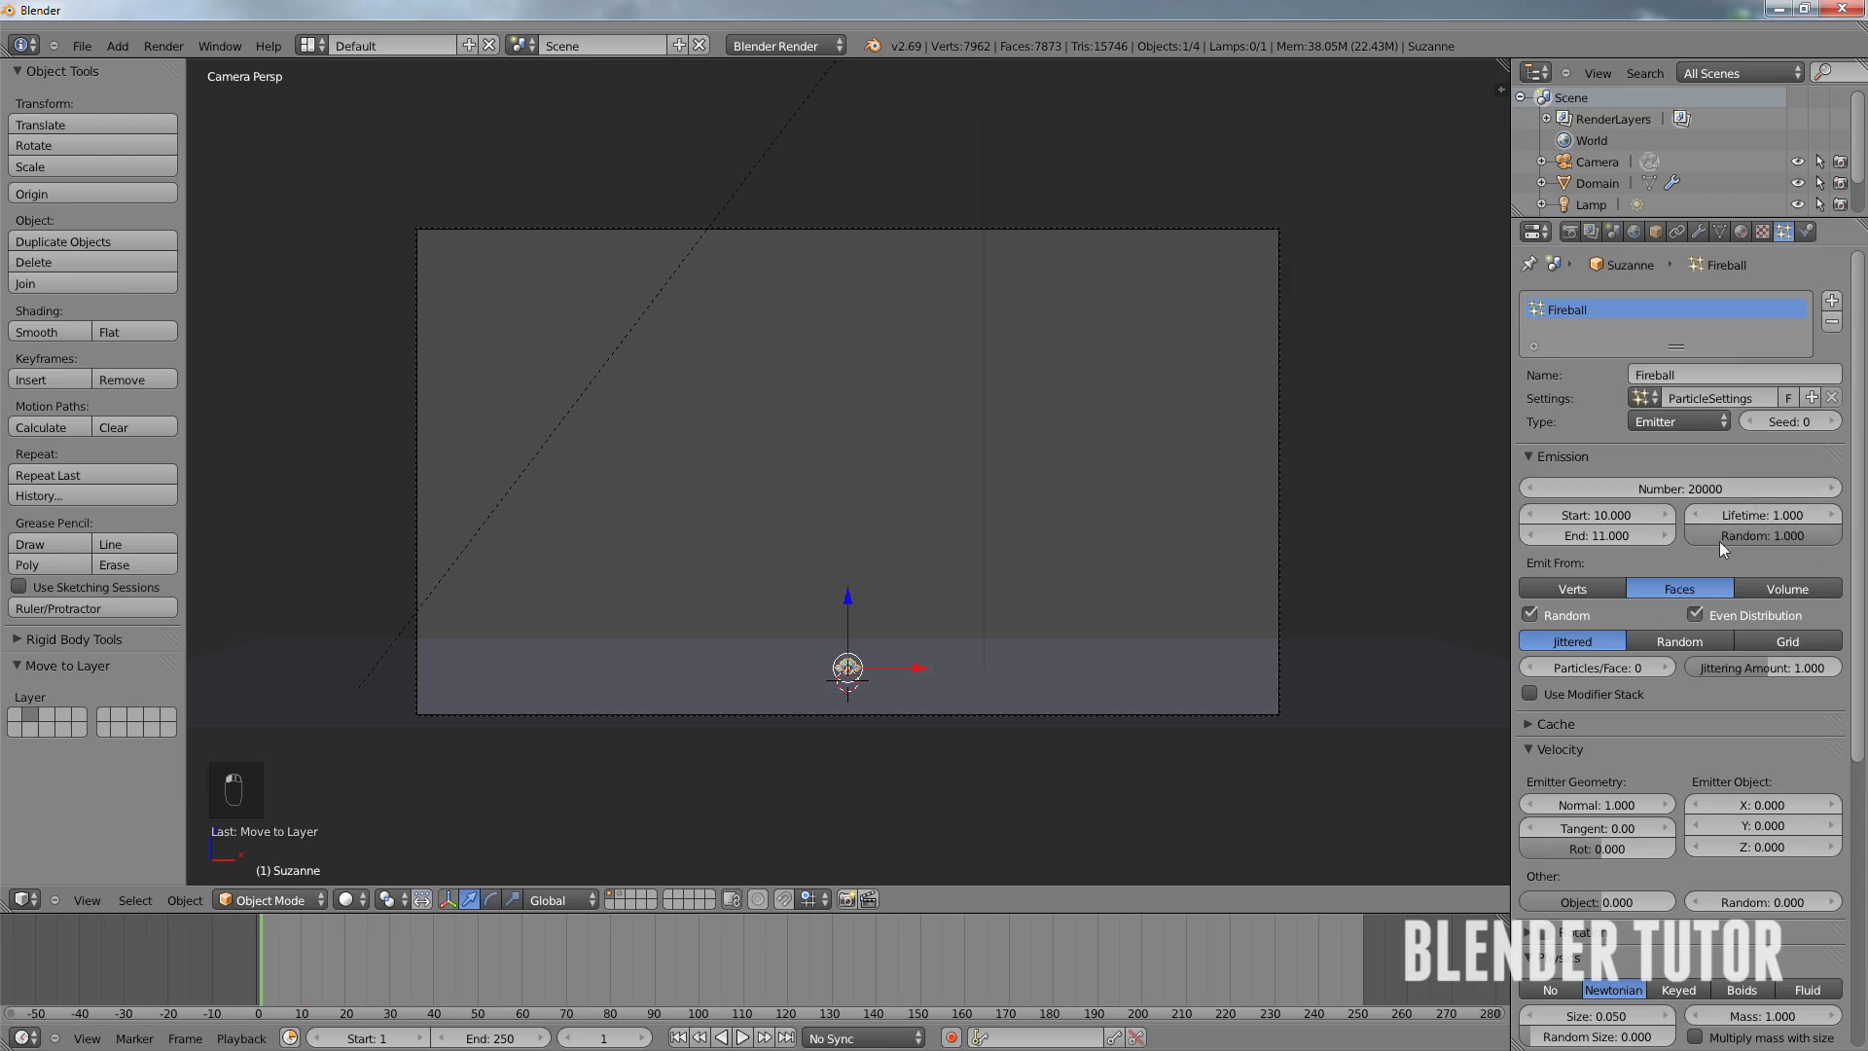
left_click(1695, 641)
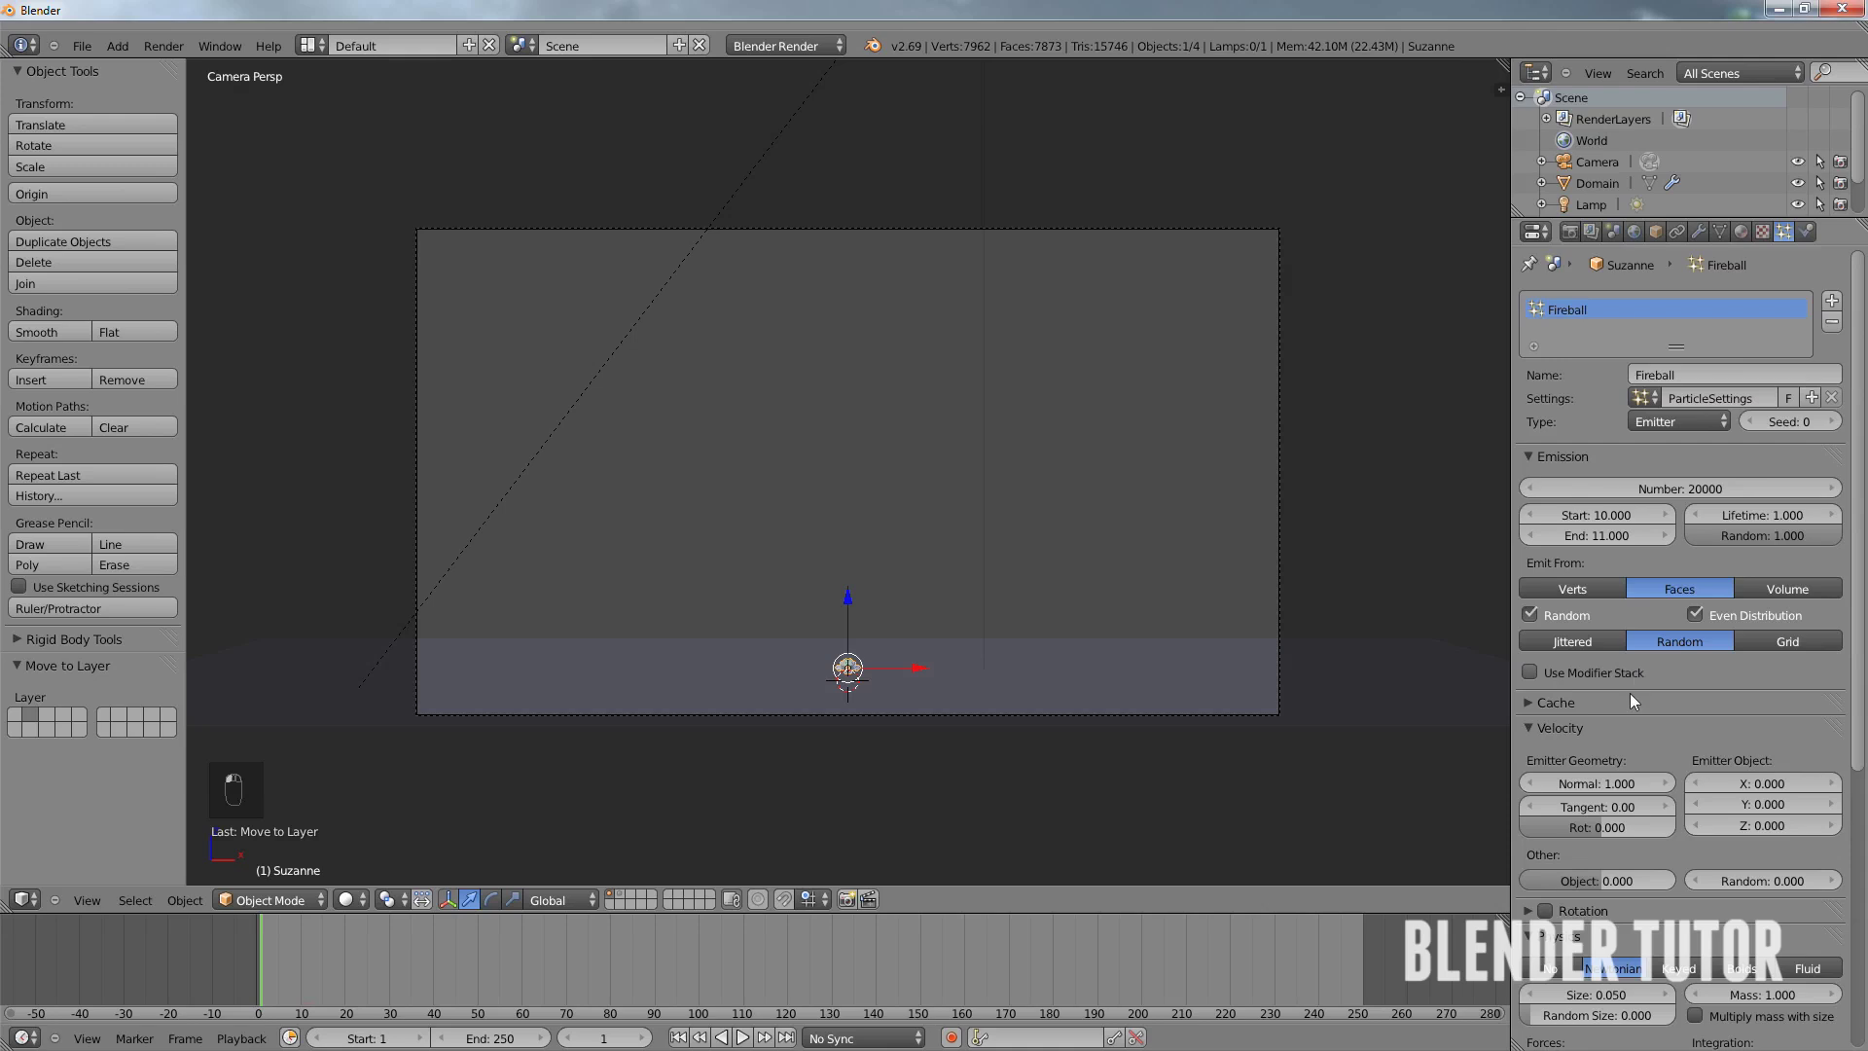
scroll(1635, 697, "down", 6)
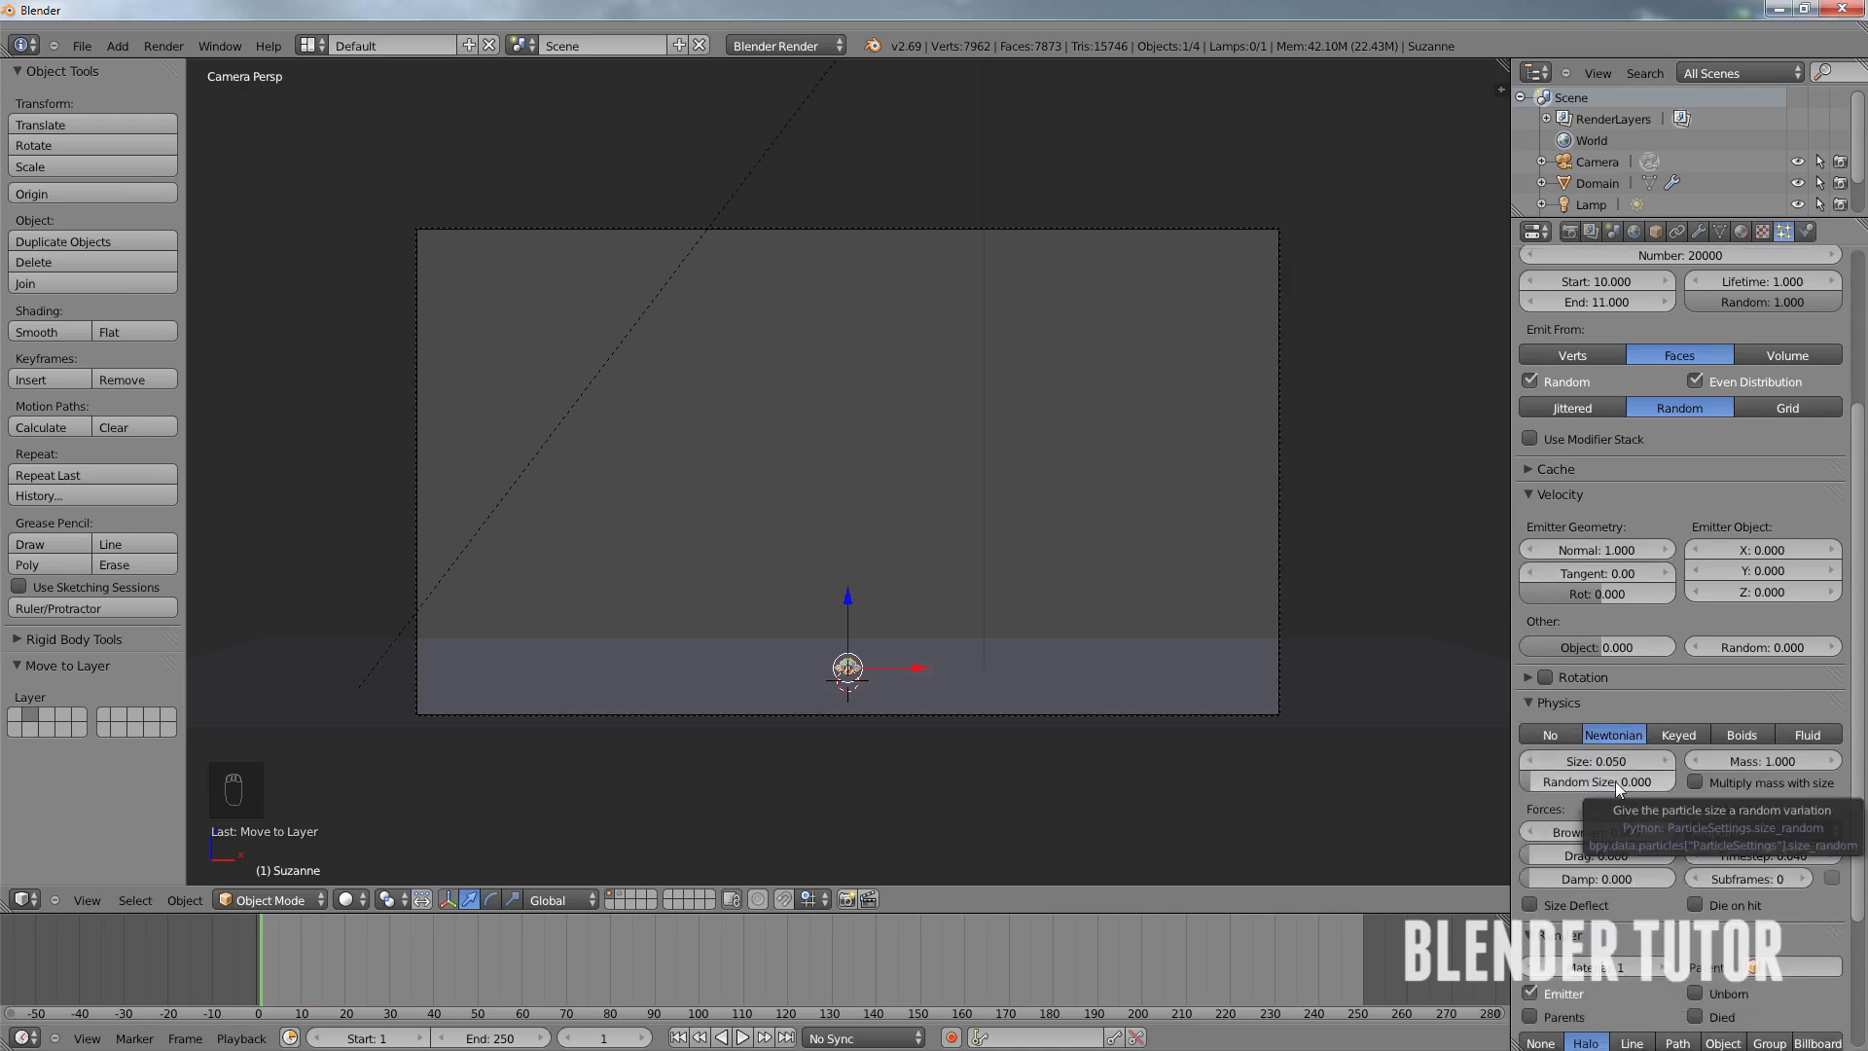
left_click(1614, 781)
key("BackSpace")
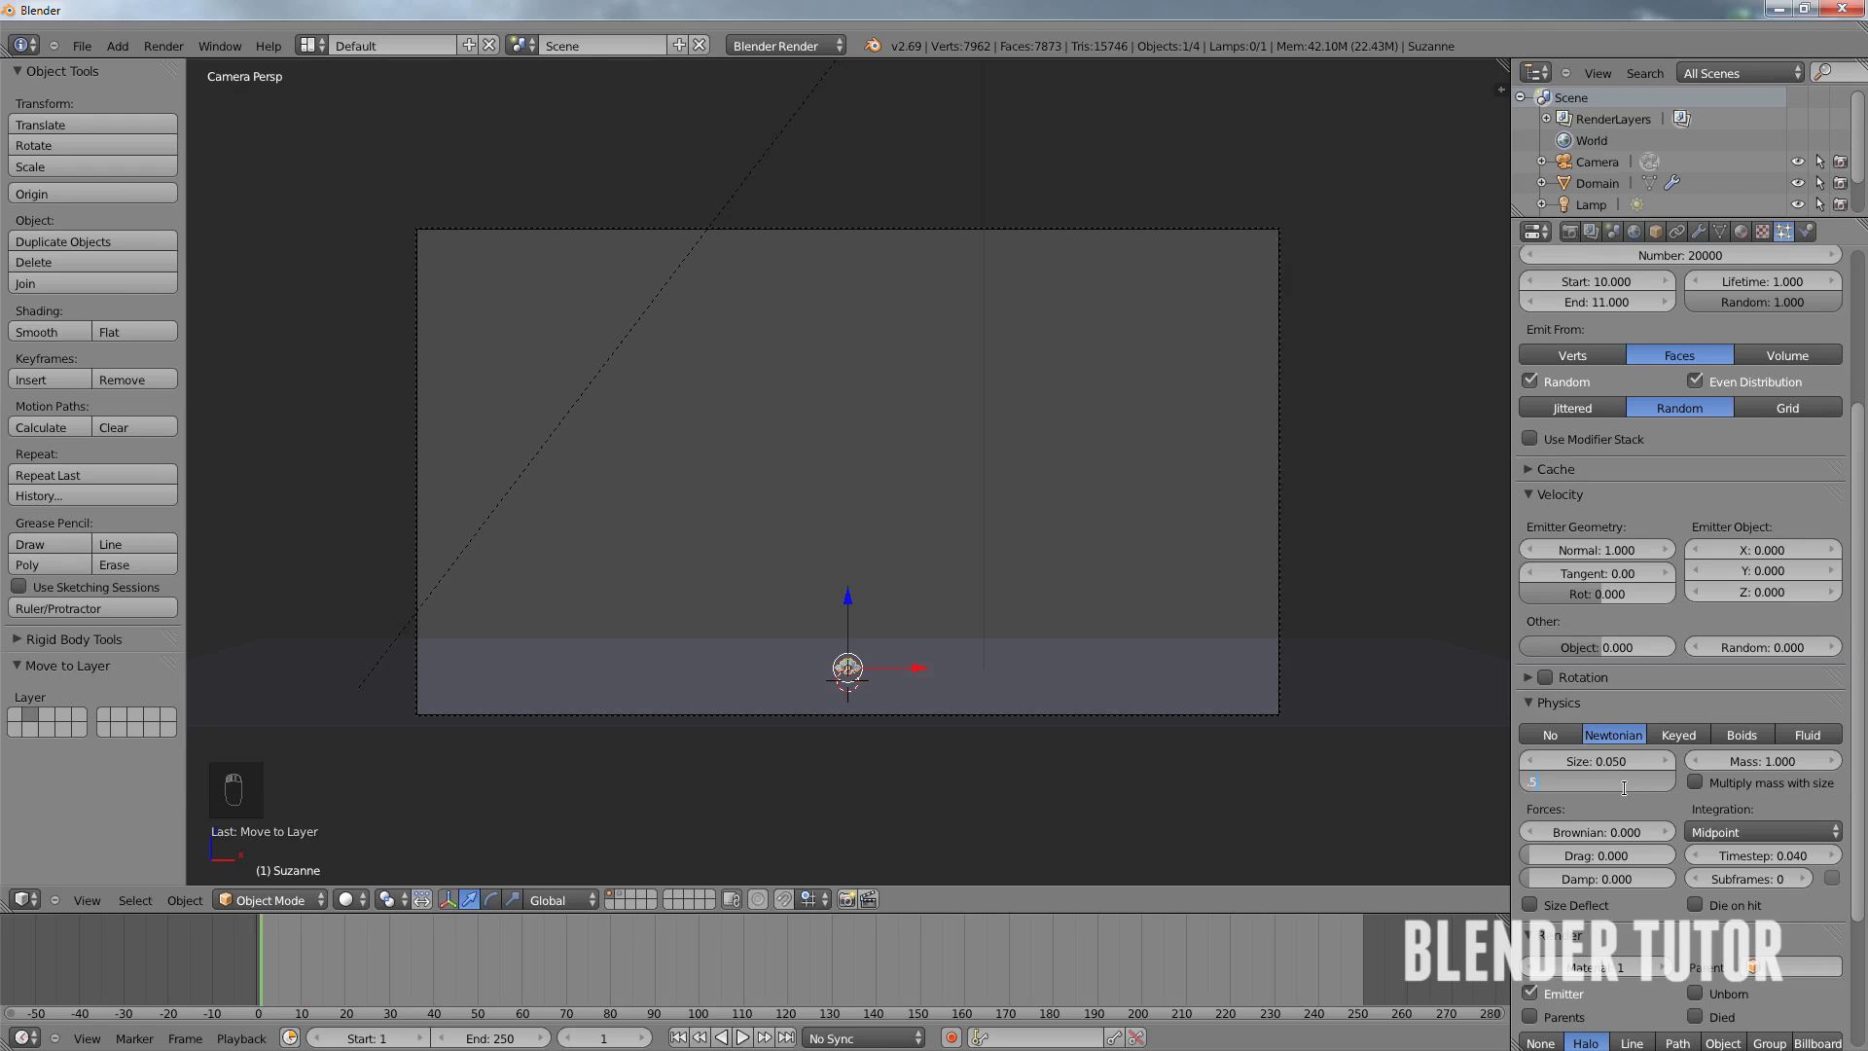
type(".5")
key("Return")
left_click_drag(1594, 784, 1516, 786)
- Set the Brownian force of the Fireball particles to 0.5
left_click(1601, 833)
type(".5")
key("Return")
- Play the animation to preview the particle emission from the monkey head, and return to frame 1
scroll(1606, 817, "down", 4)
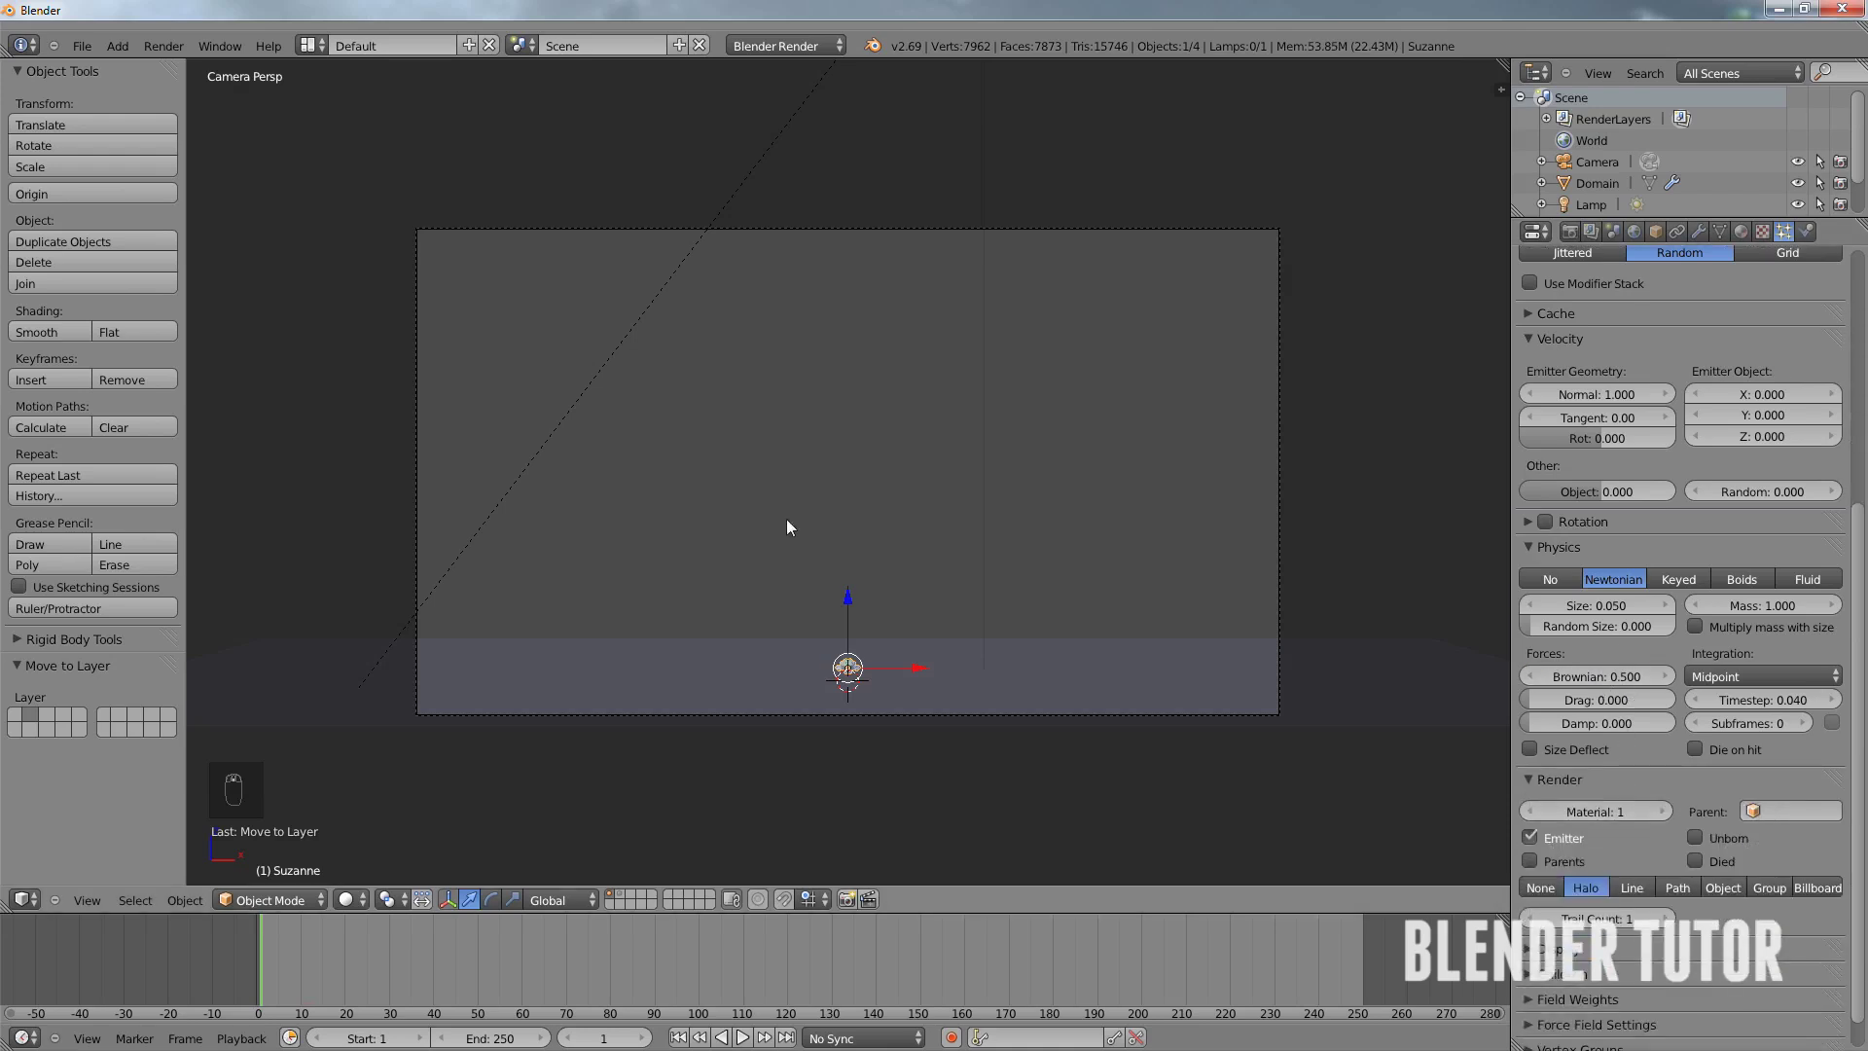
key("alt+a")
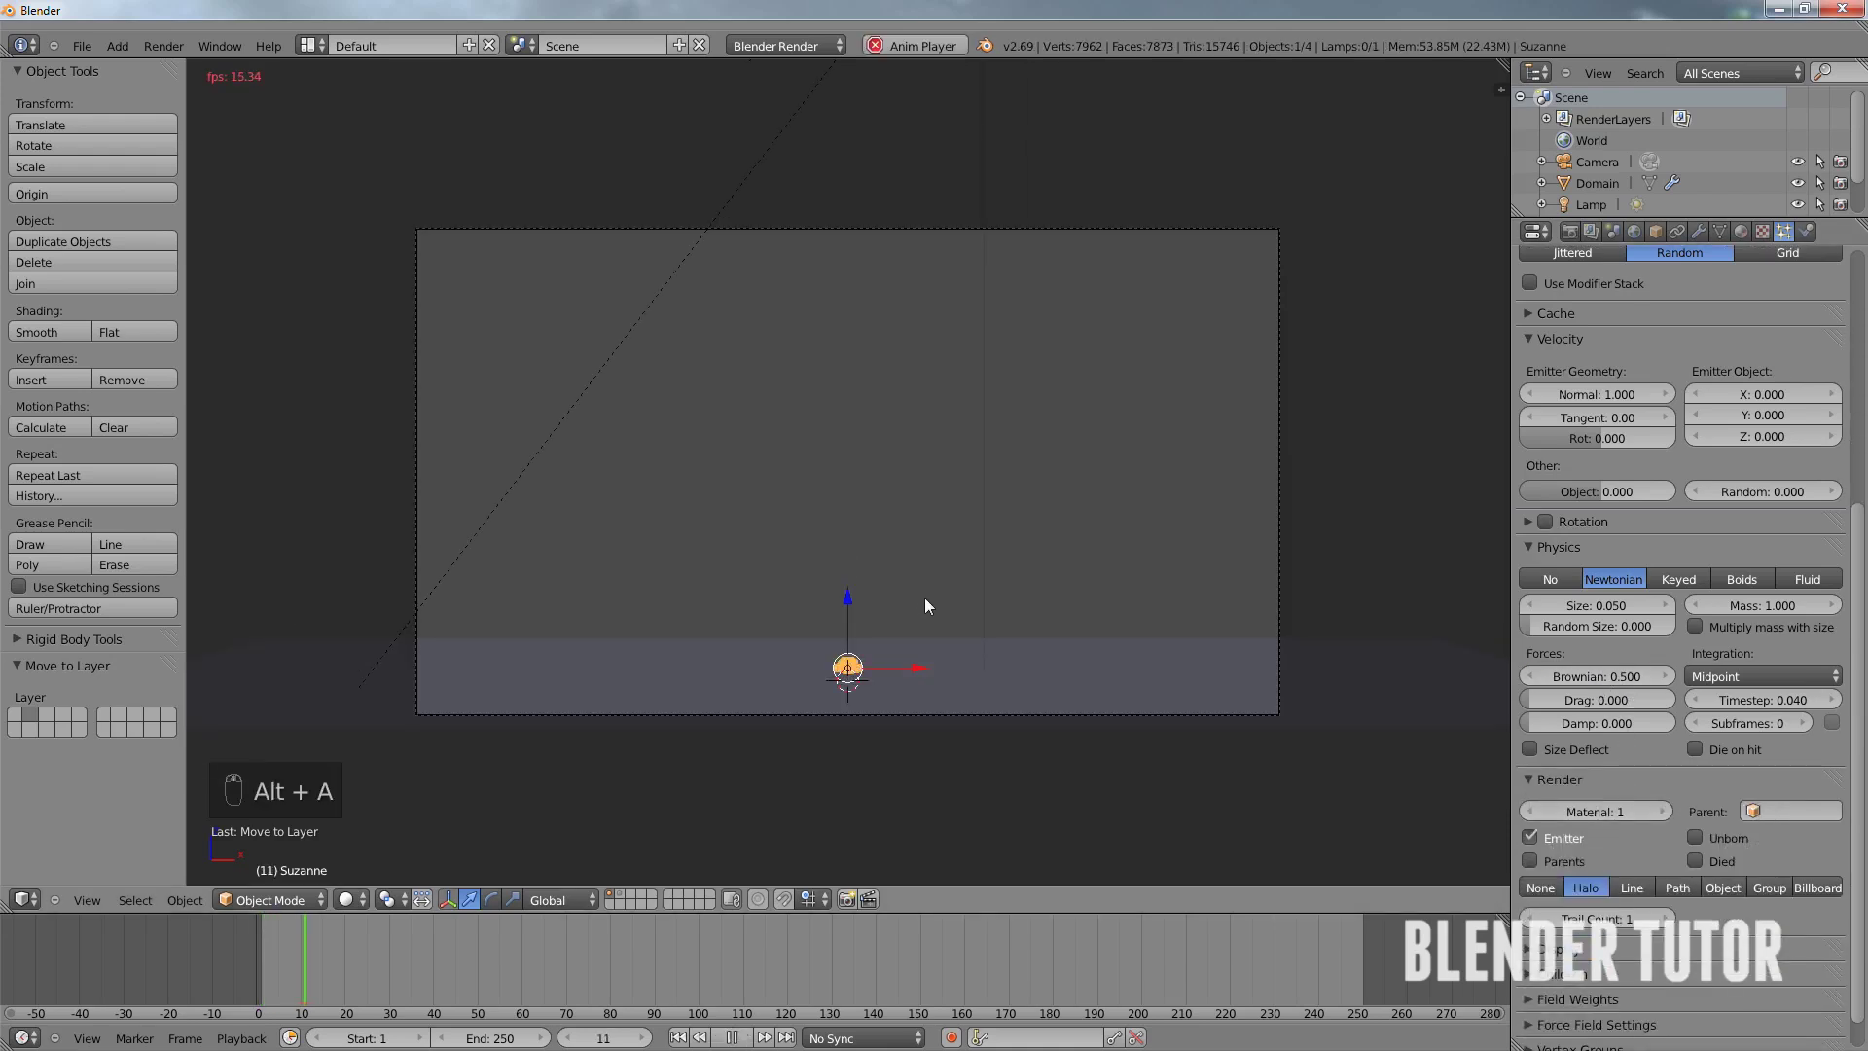
key("alt+a")
key("alt+a")
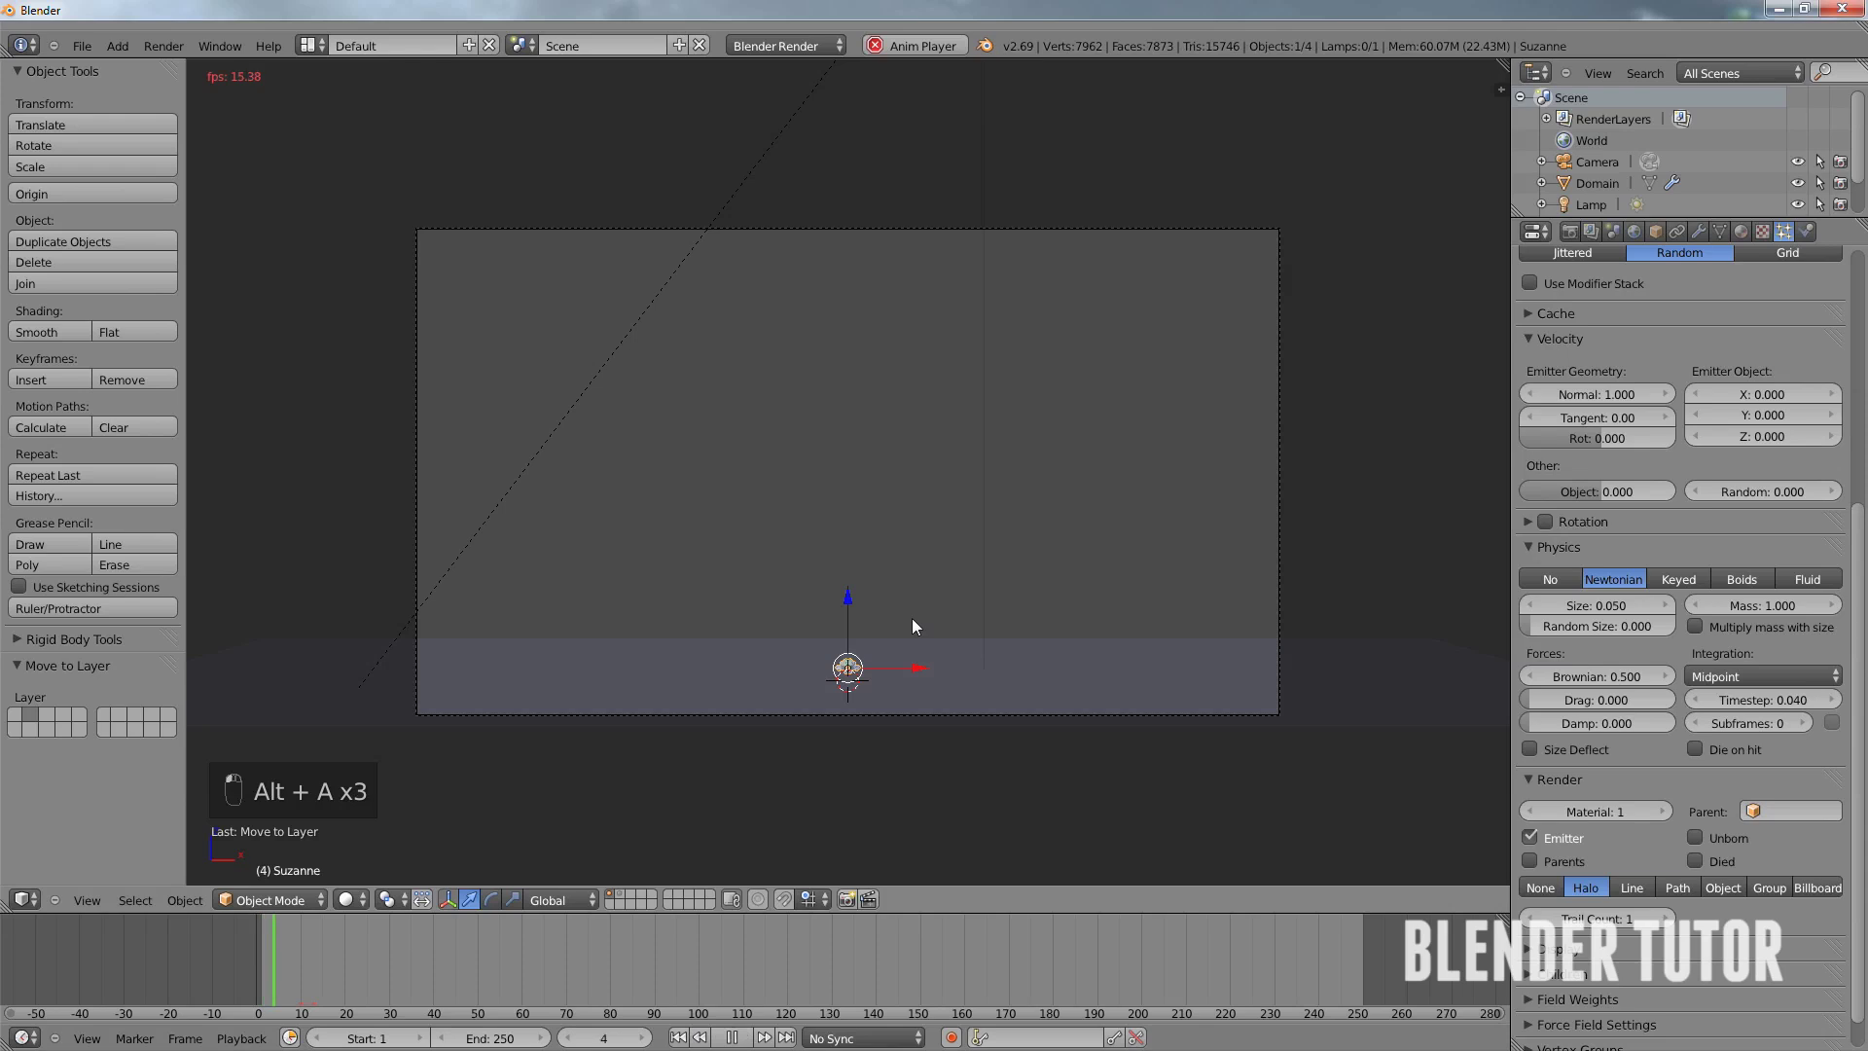
key("alt+a")
scroll(950, 646, "up", 3)
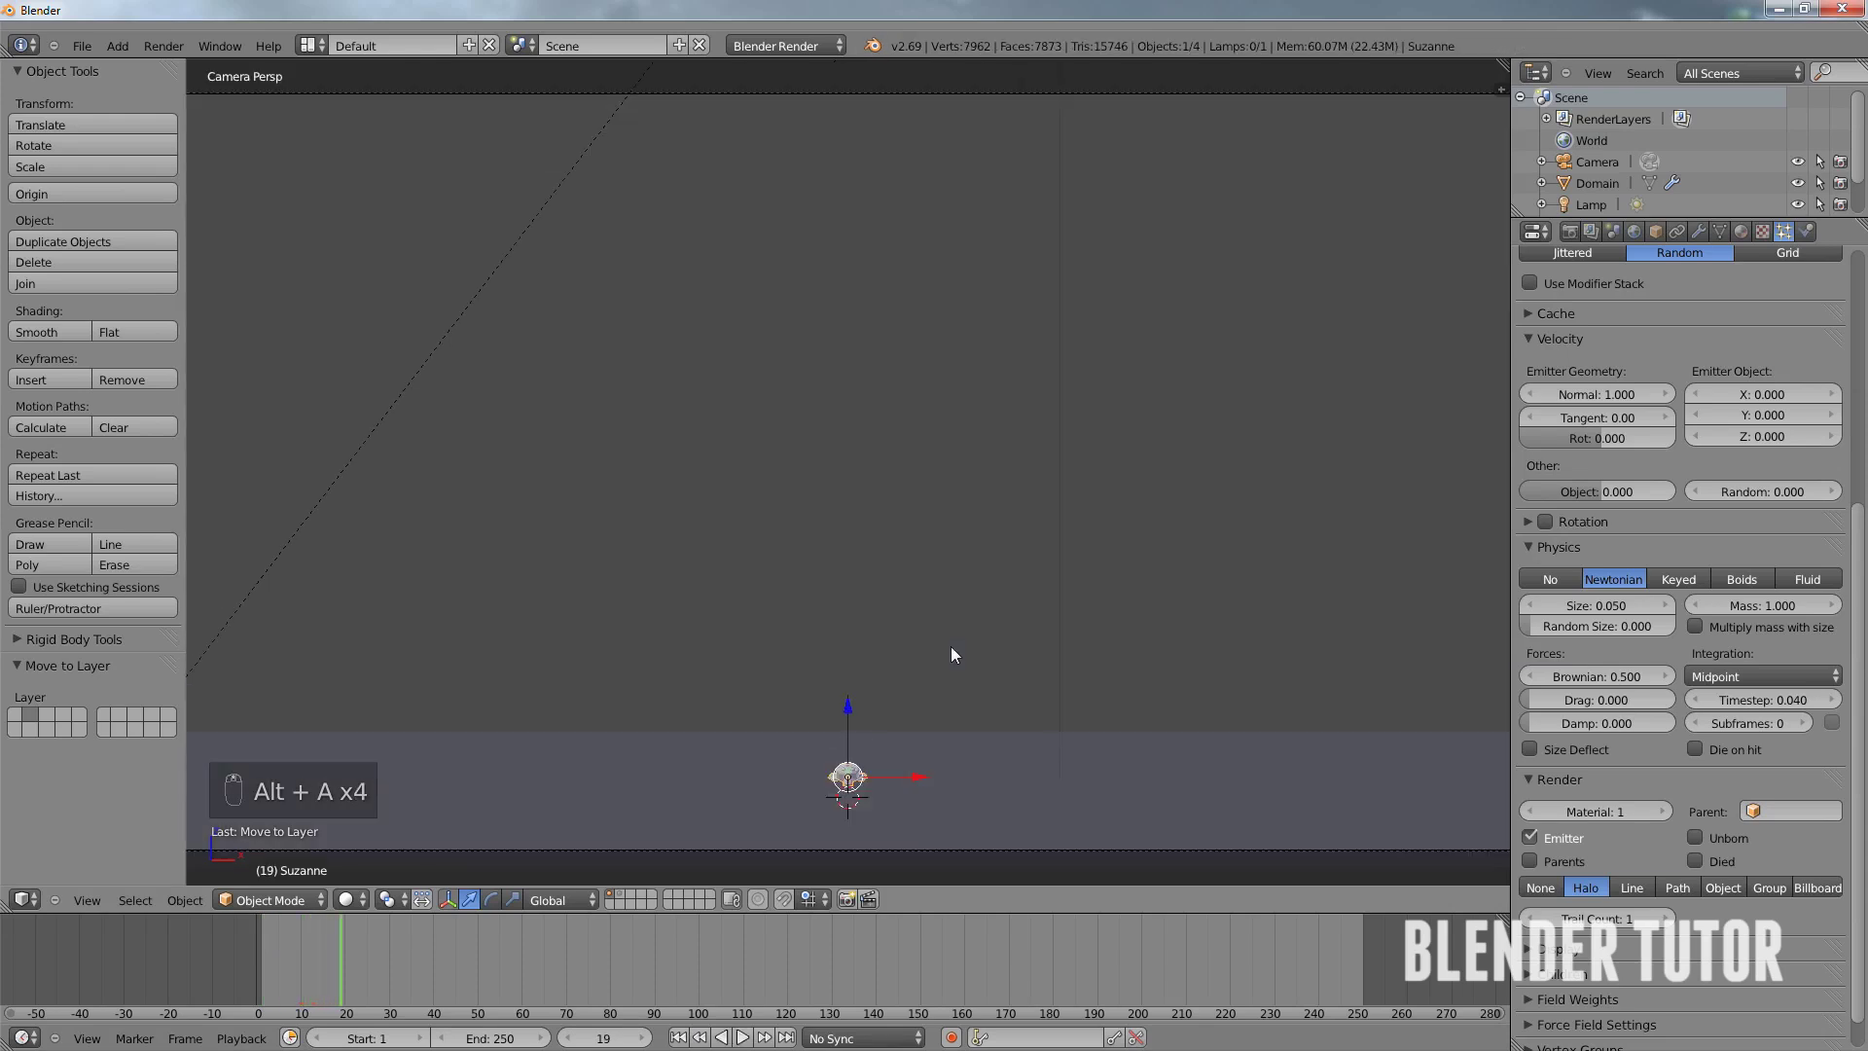
left_click(678, 1038)
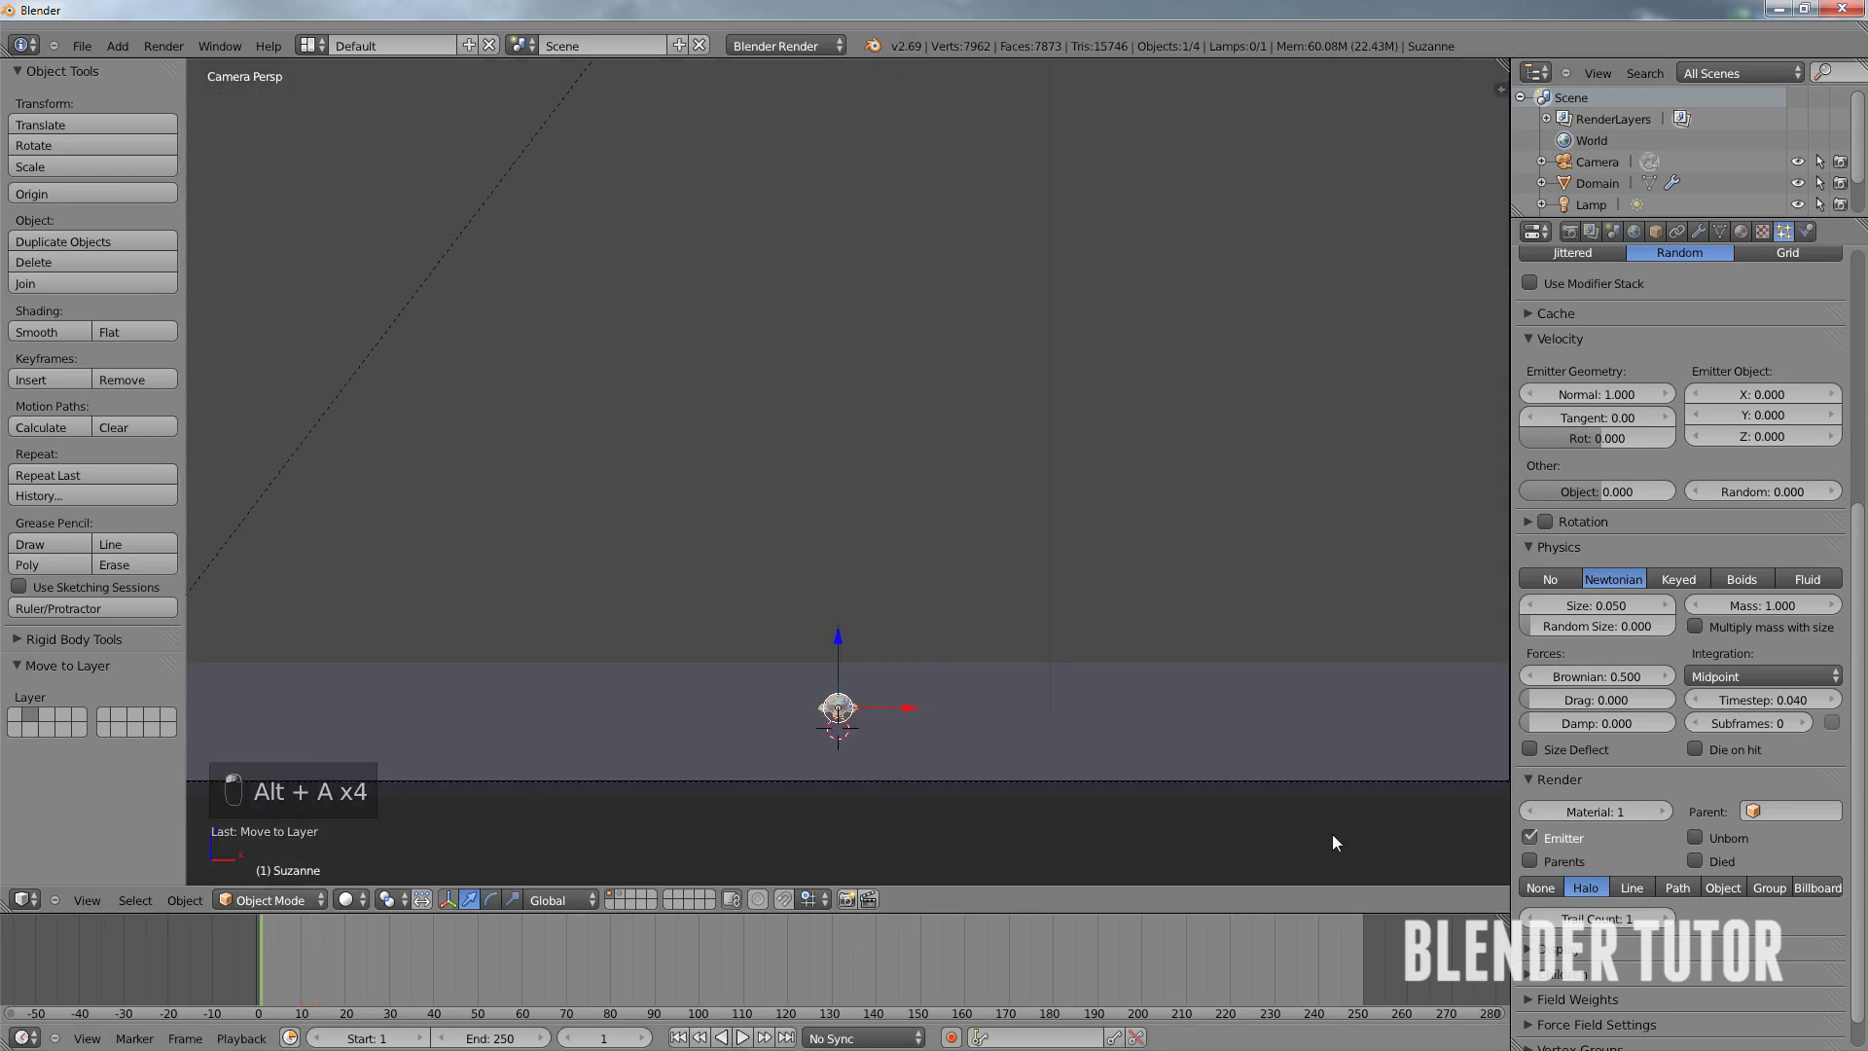
- Set the Fireball particles' normal emitter velocity to 20
scroll(1654, 703, "up", 3)
scroll(1654, 702, "up", 3)
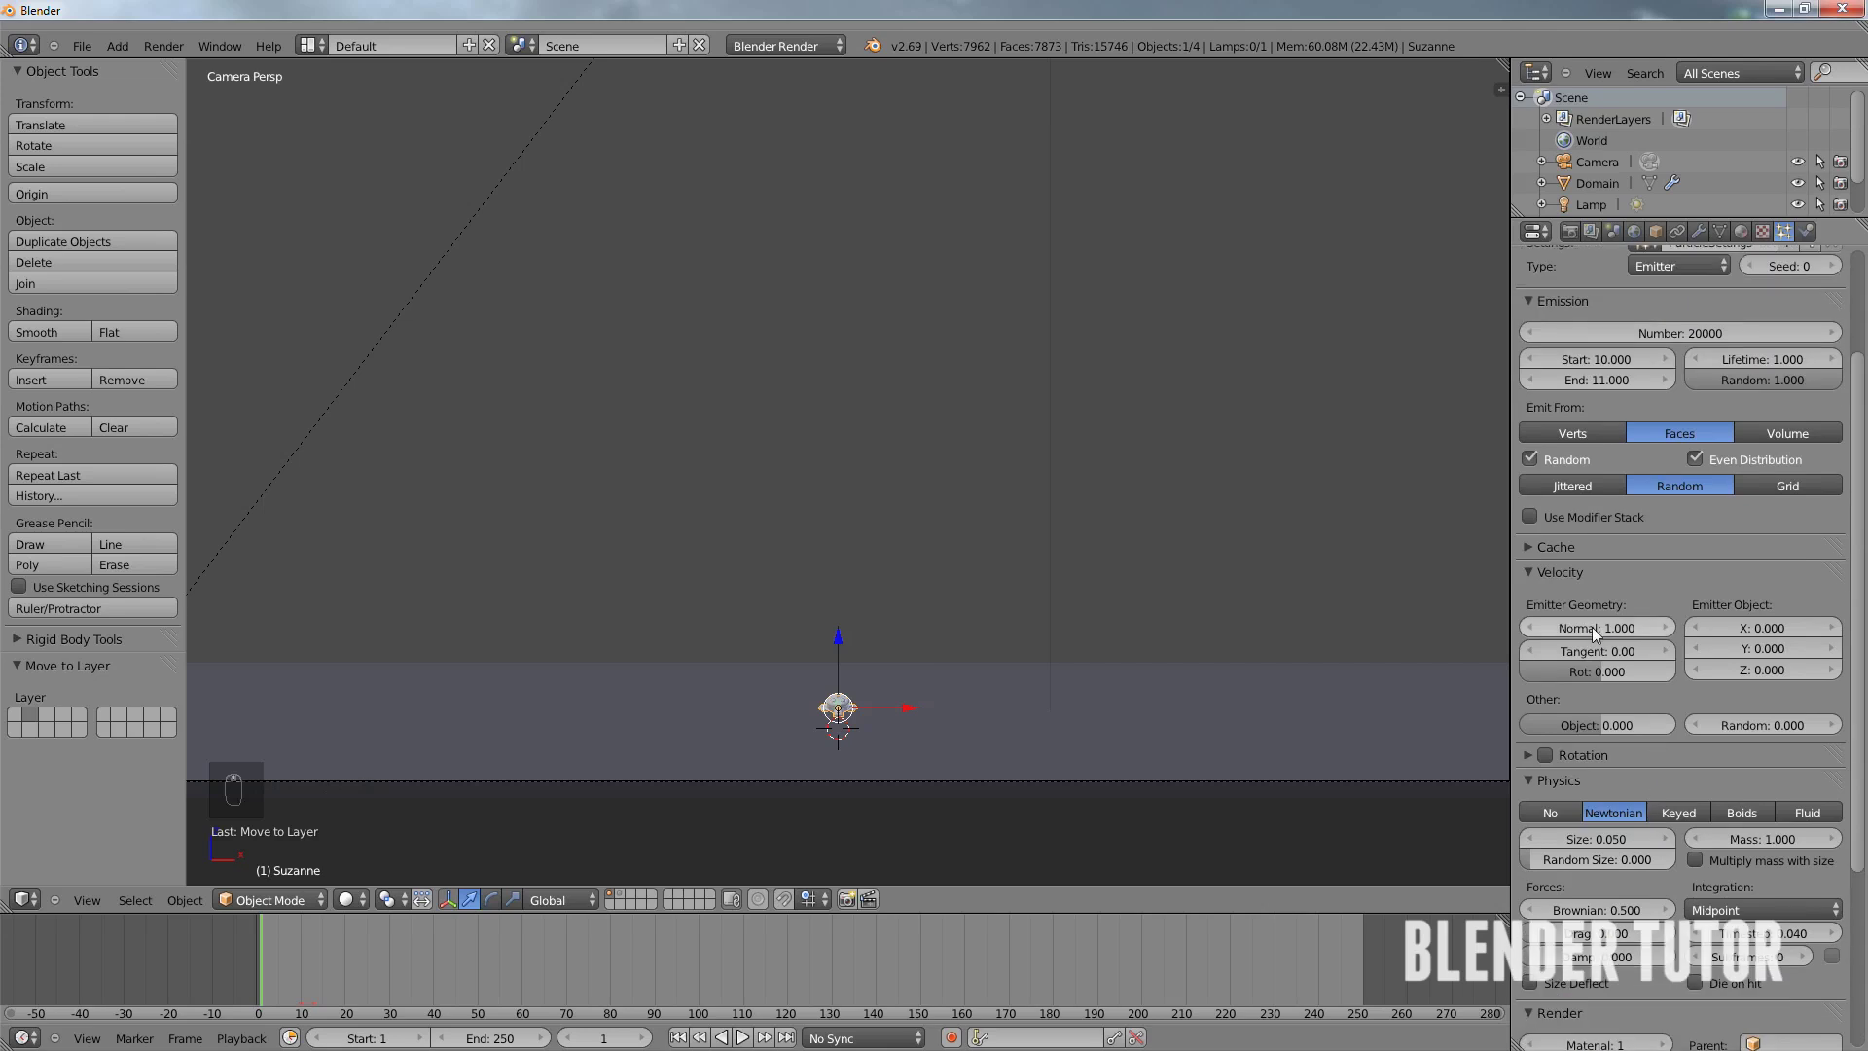
scroll(977, 574, "down", 3)
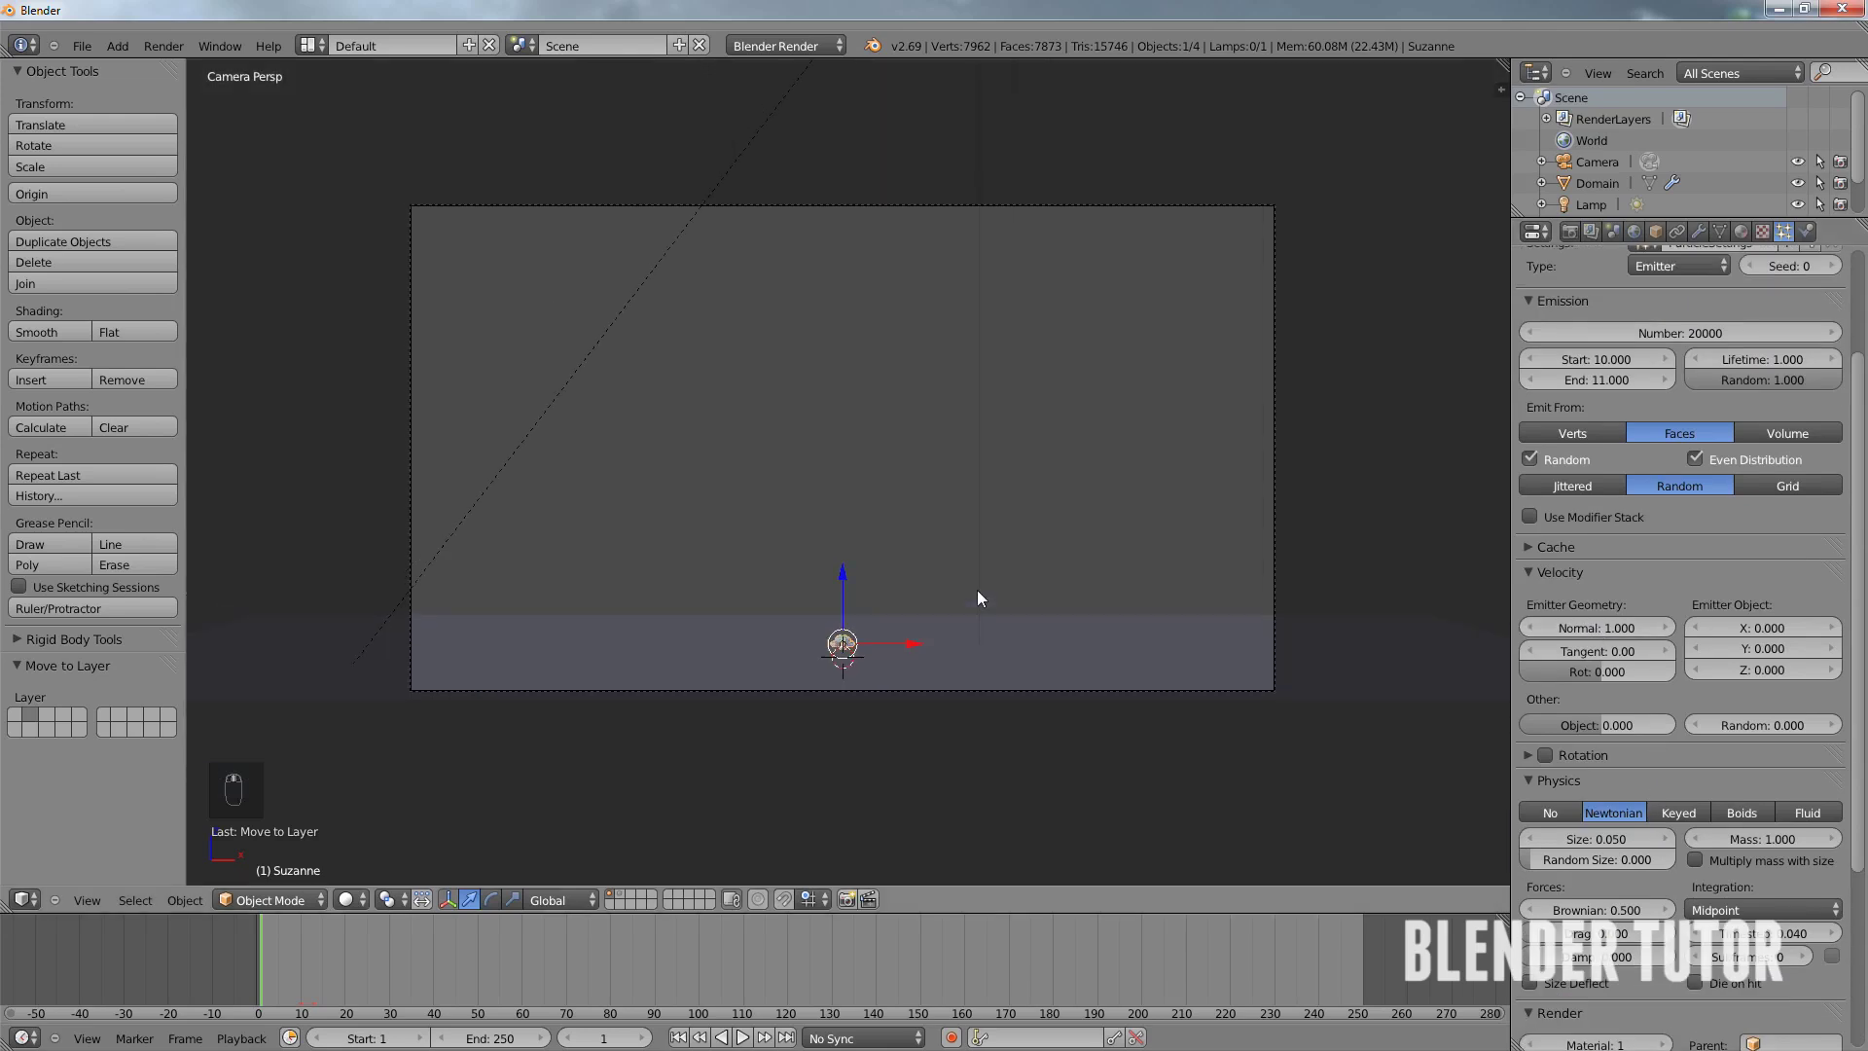
left_click(1606, 627)
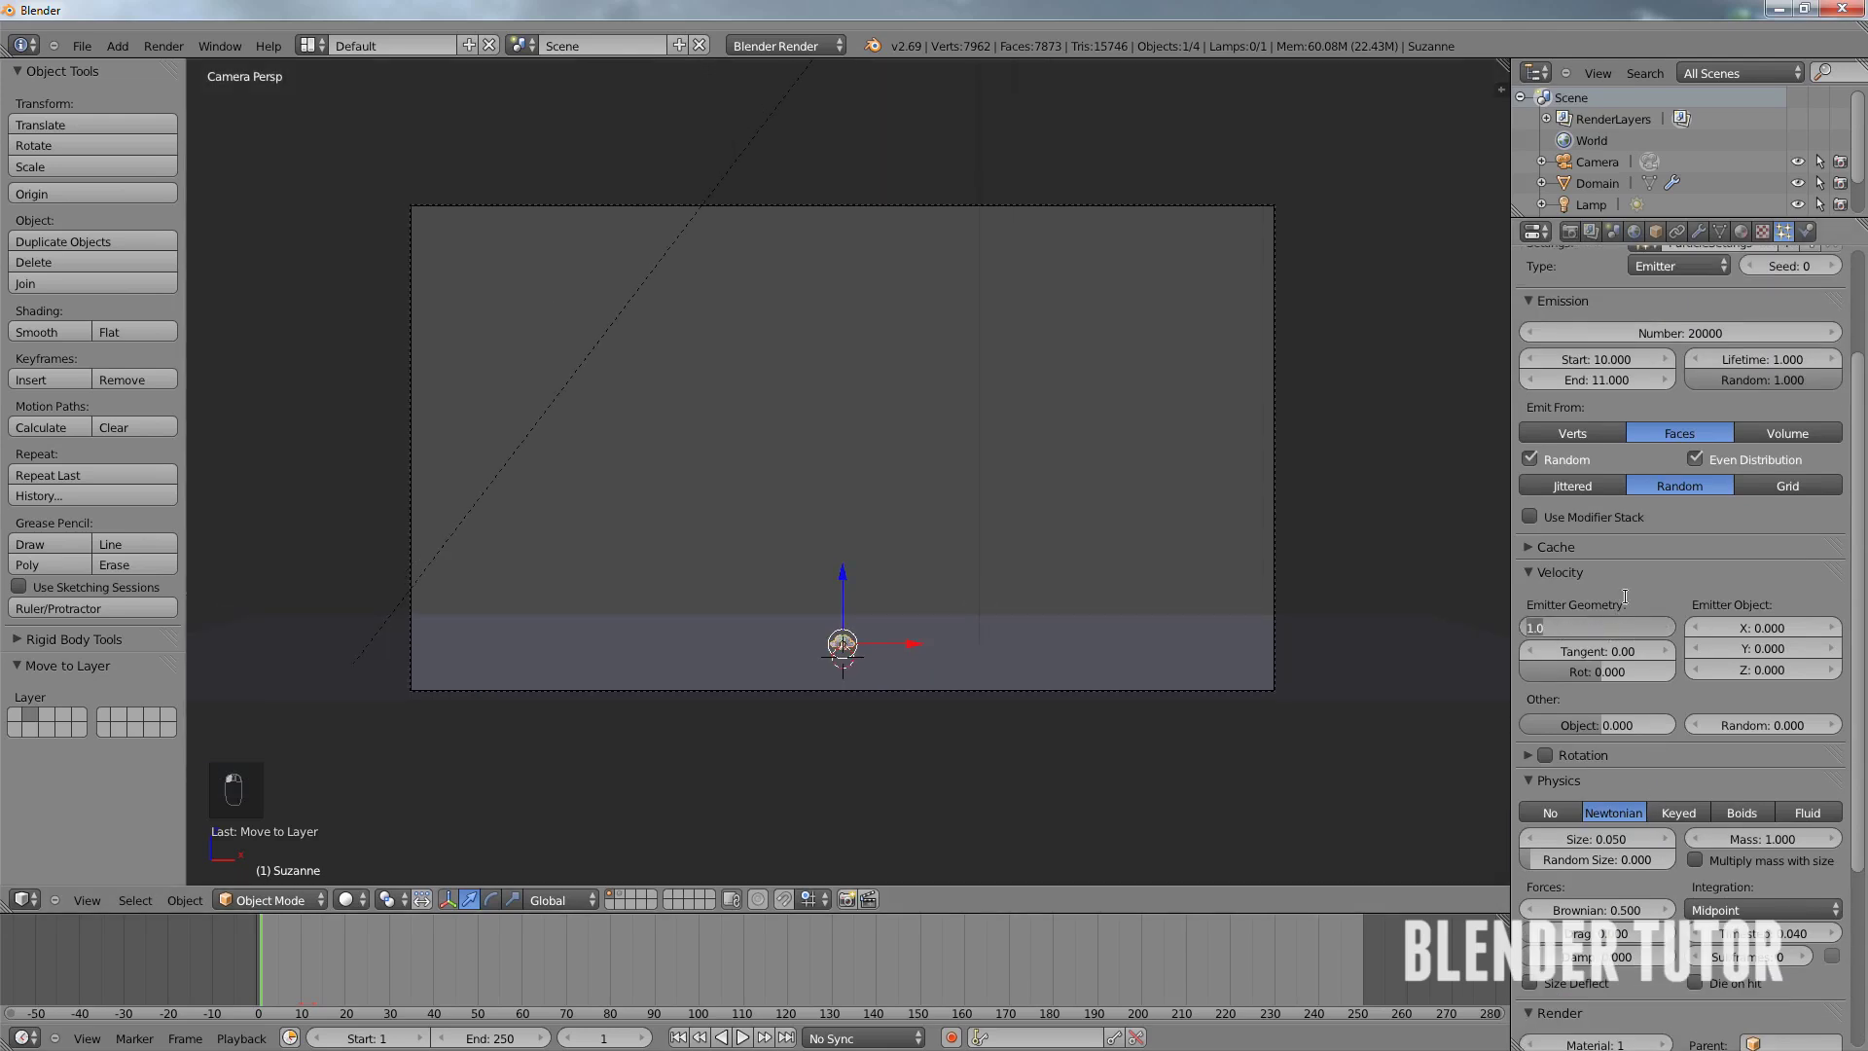
type("20")
key("Return")
- Play the opening frames several times to check how fast the particles burst from the monkey head
key("alt+a")
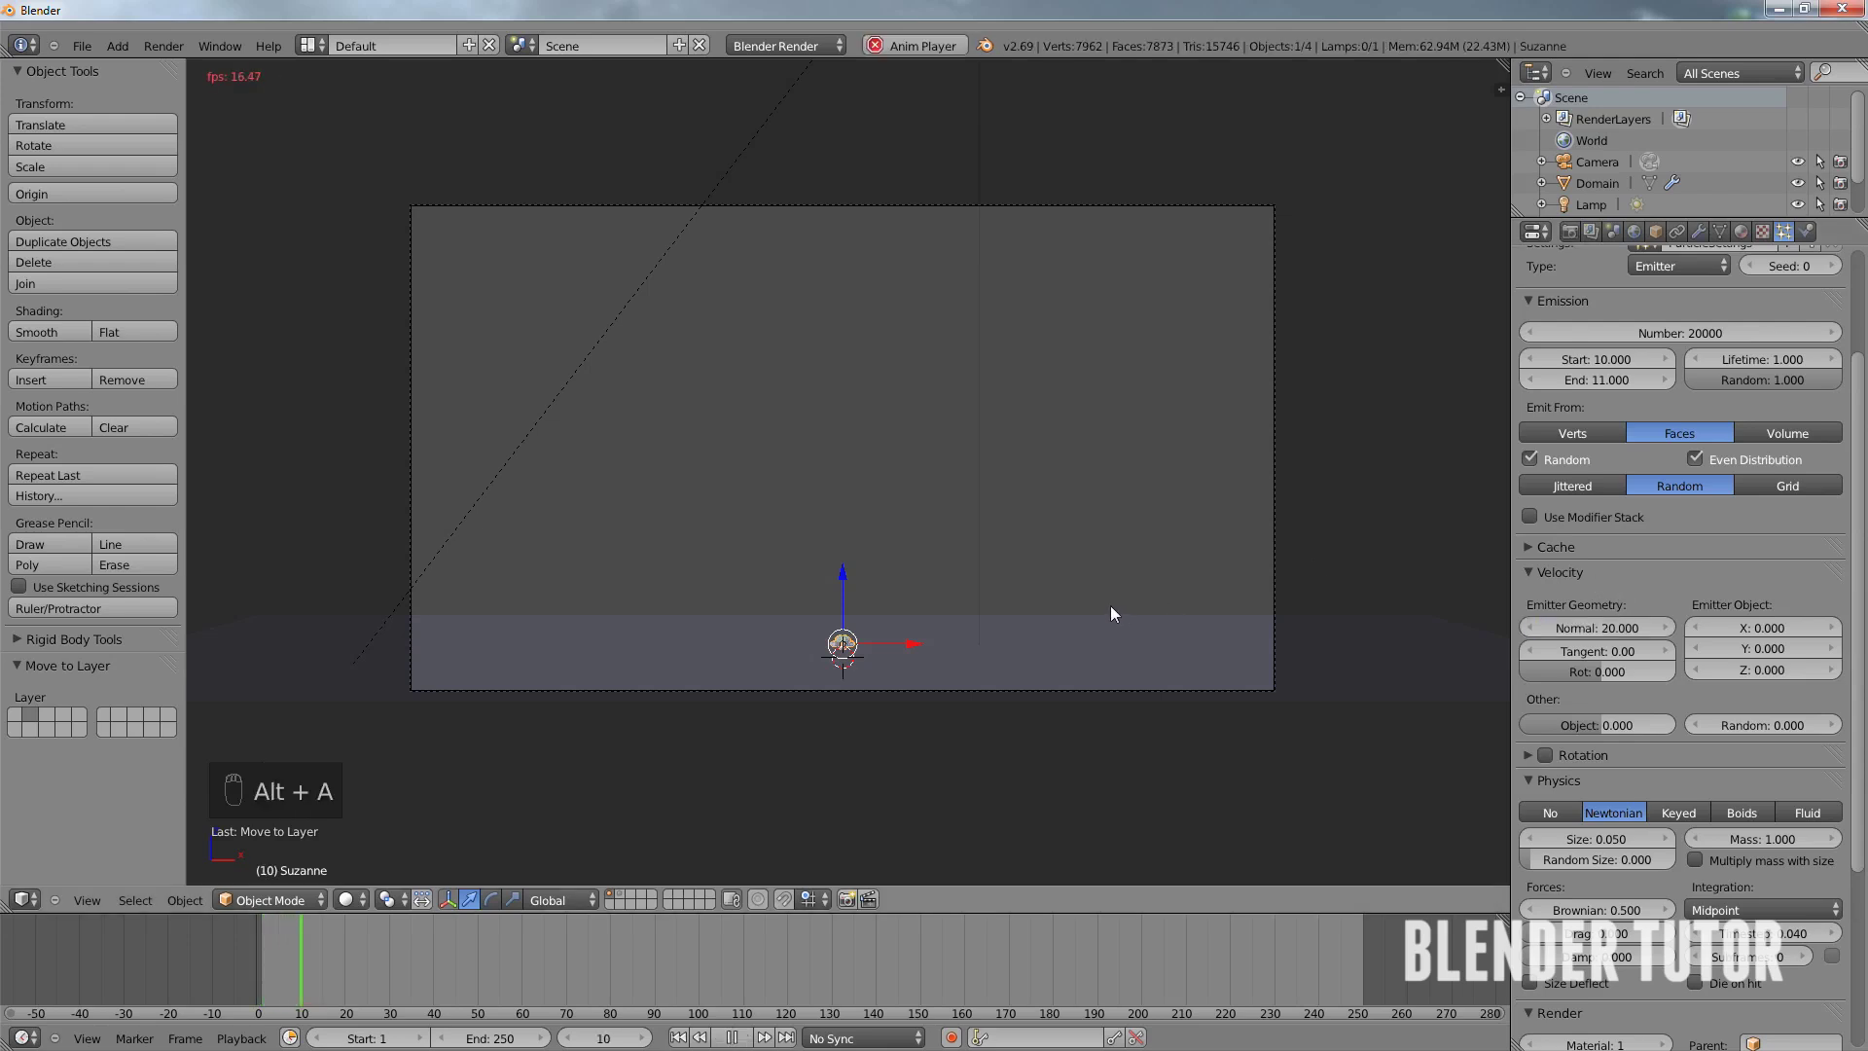
key("alt+a")
key("alt+a")
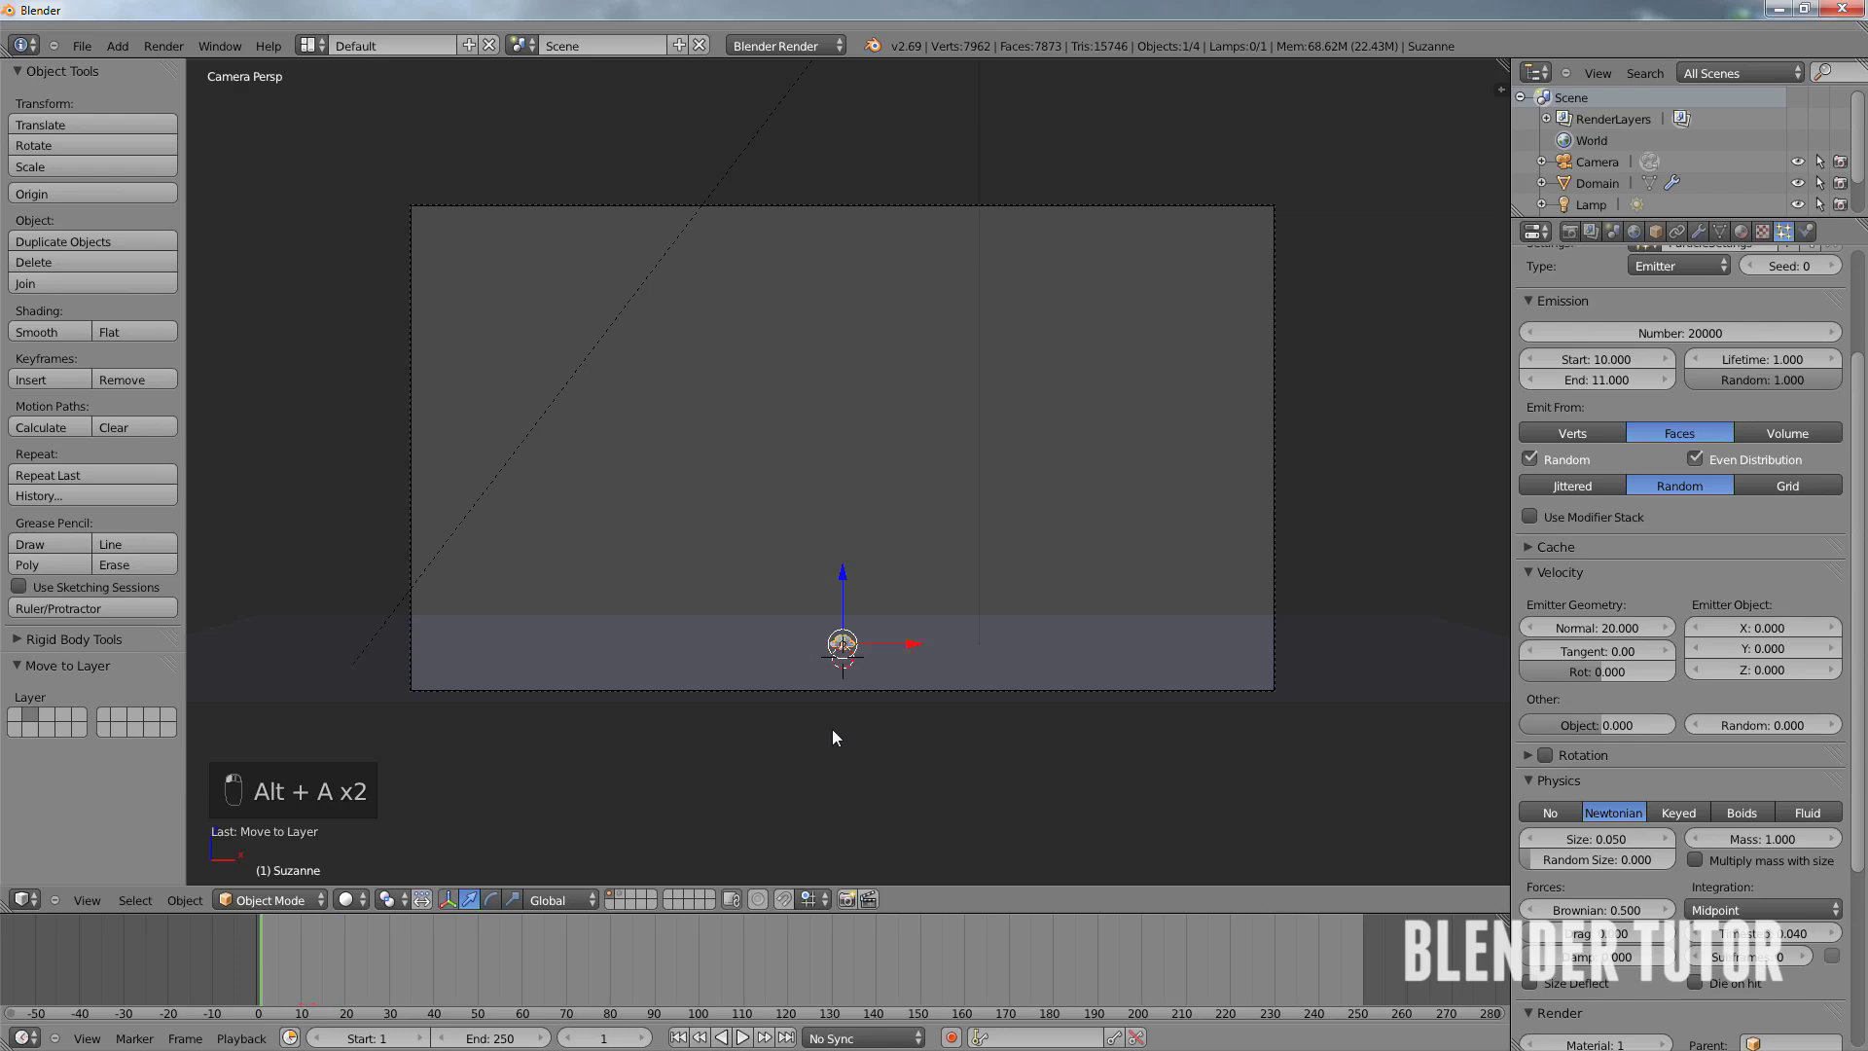
key("alt+a")
key("alt+a")
key("alt+a")
key("alt+a")
key("alt+a")
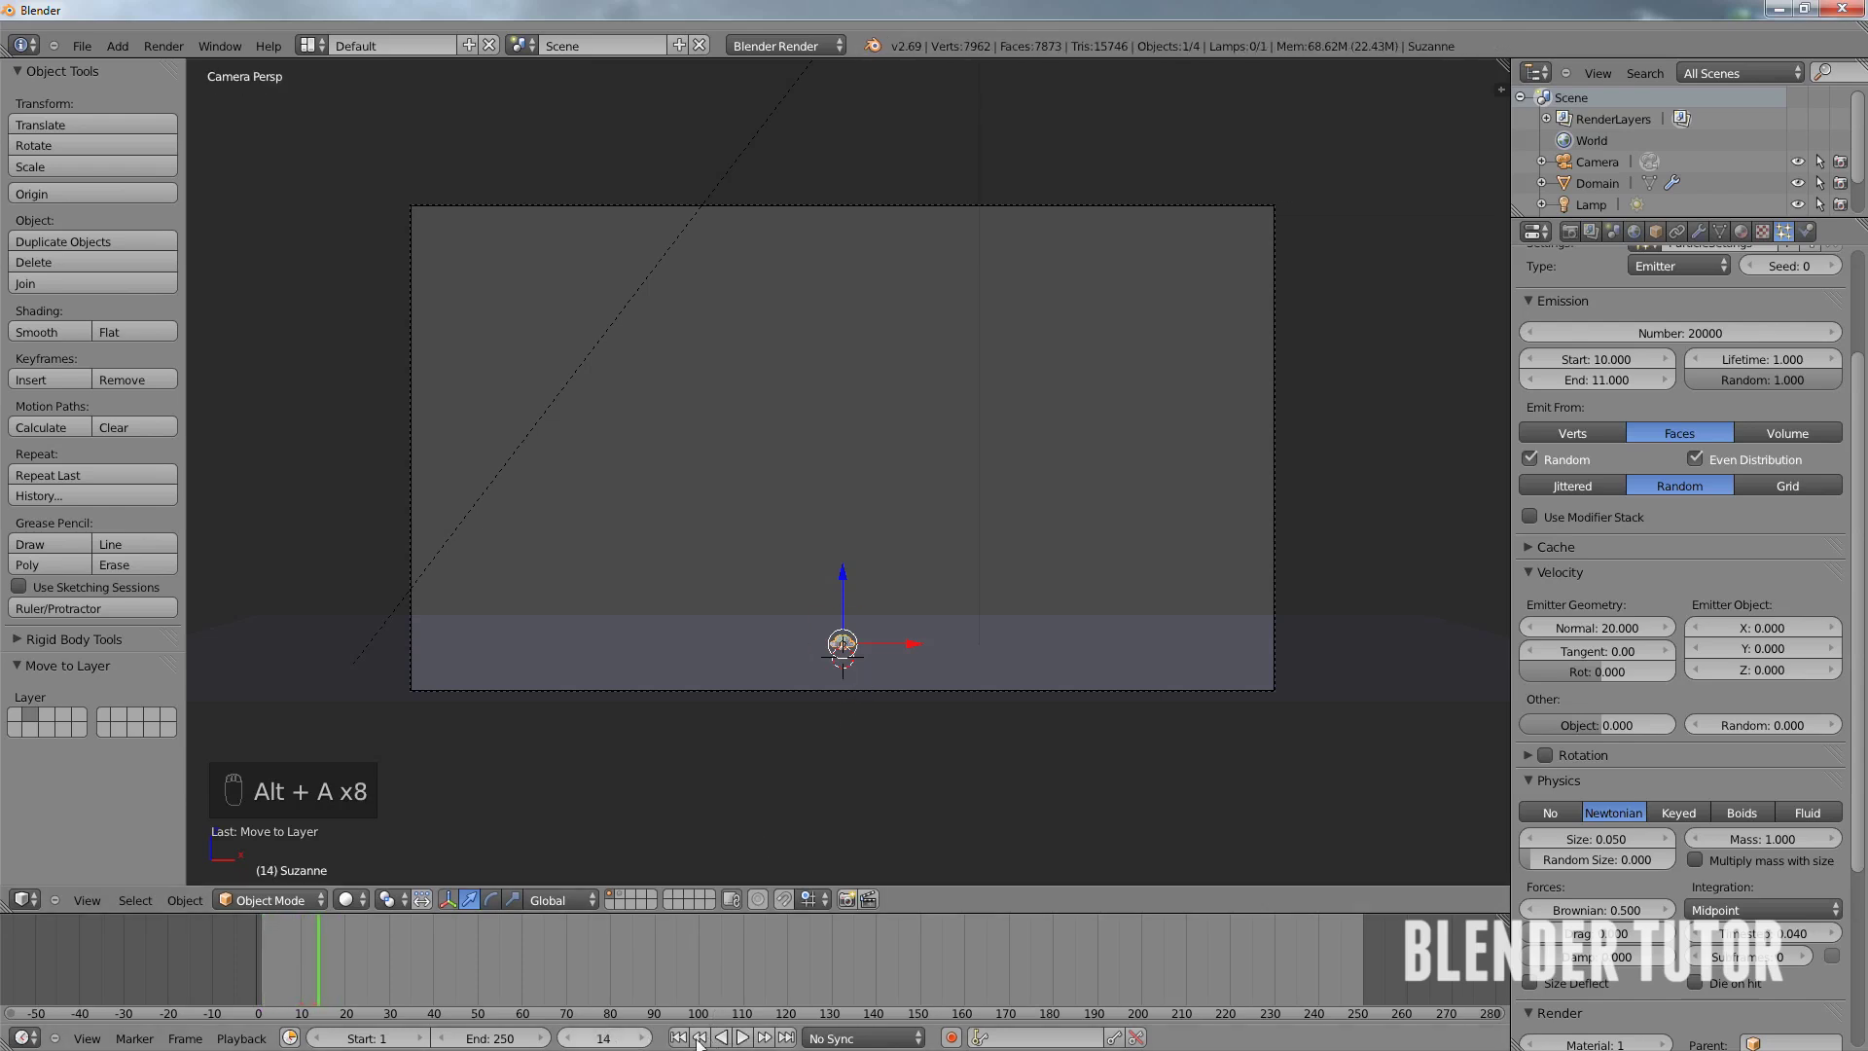
- Step through frames 10 and 11 to examine the particle burst up close, and return to frame 1
left_click(571, 1038)
left_click(571, 1038)
left_click(571, 1038)
left_click(571, 1038)
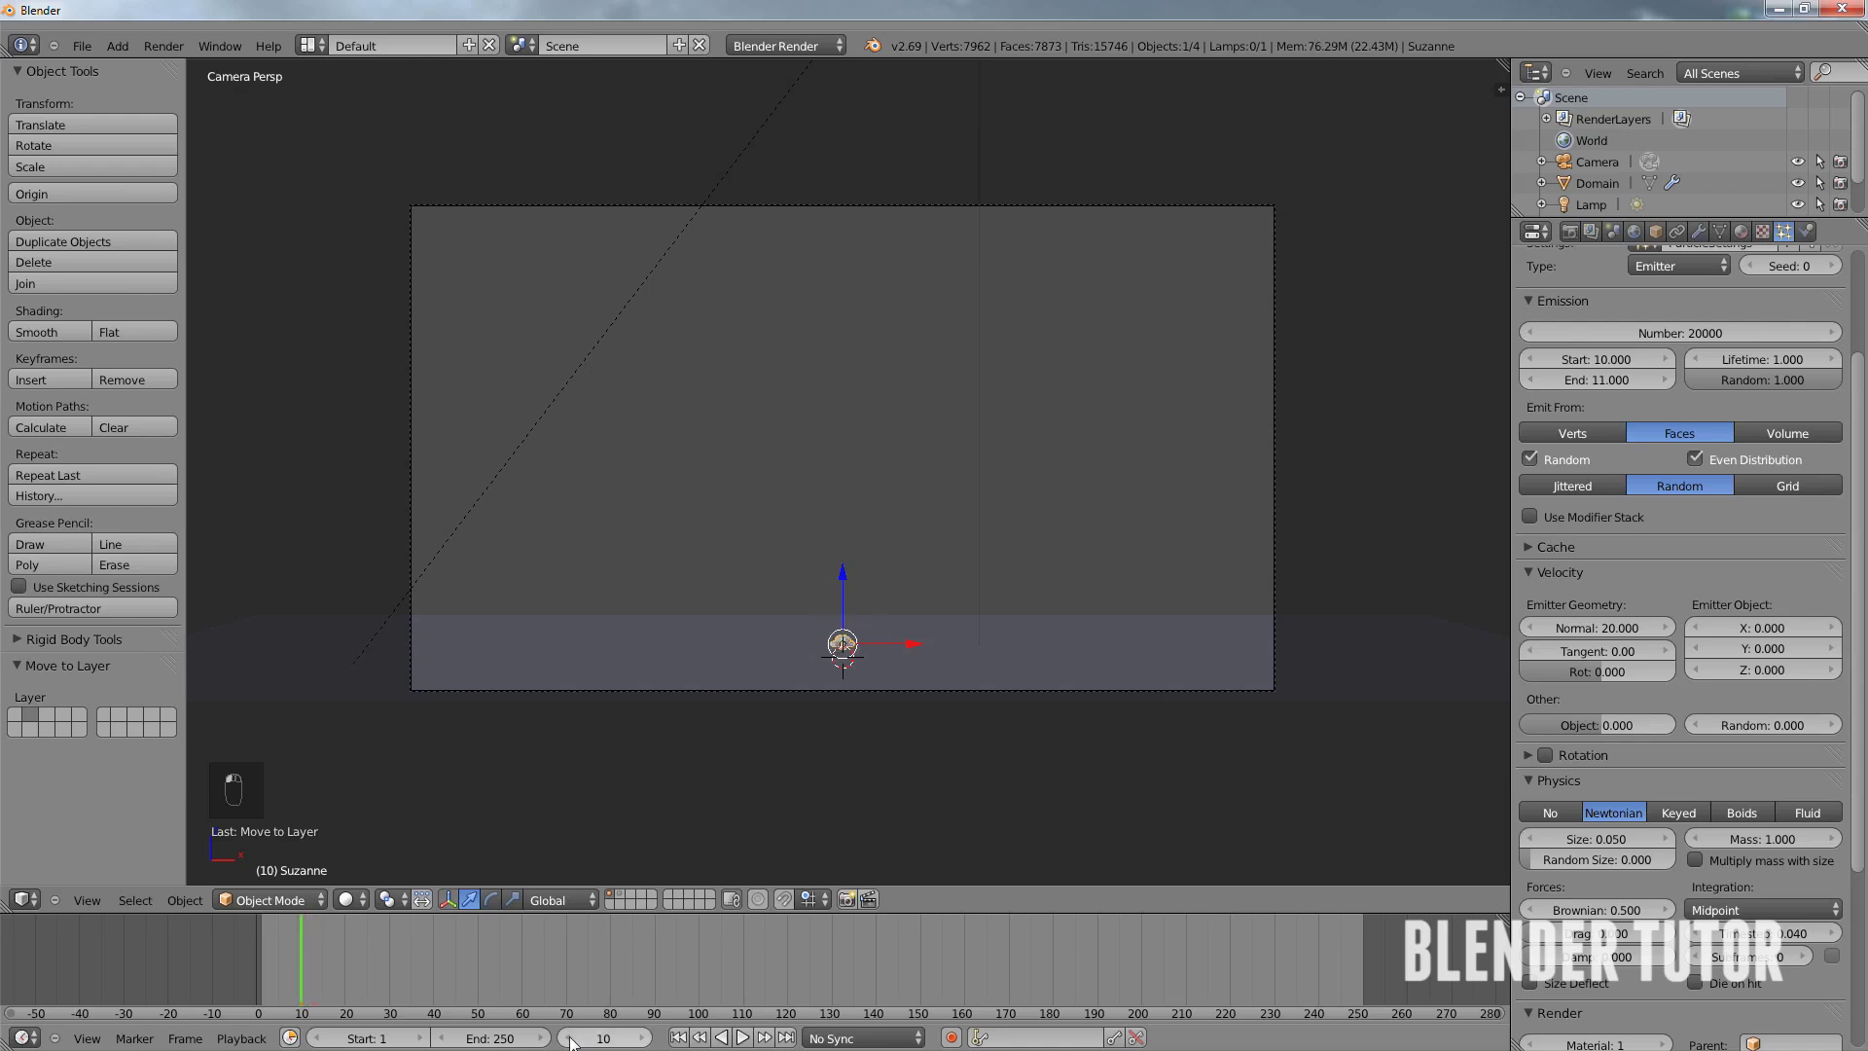
left_click(643, 1040)
scroll(903, 680, "up", 5)
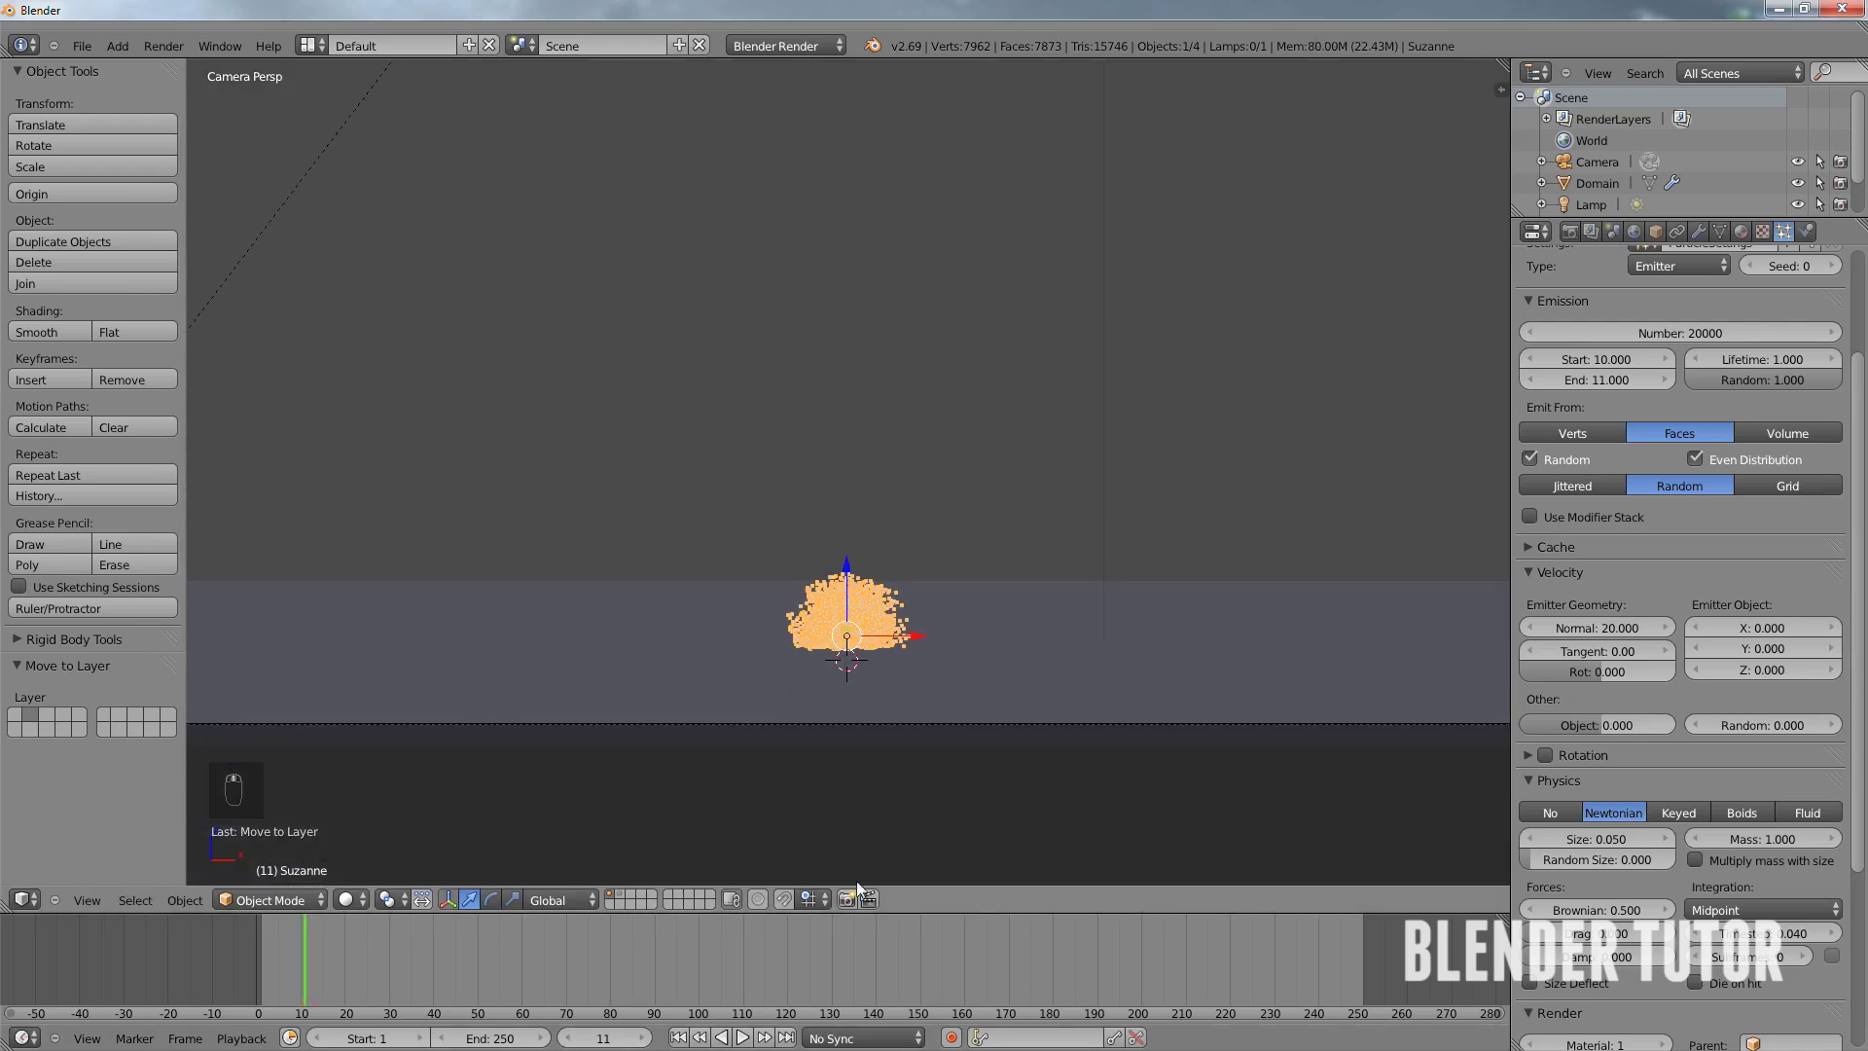
left_click(678, 1038)
- Raise the Fireball particles' normal emitter velocity to 50
scroll(919, 468, "down", 5)
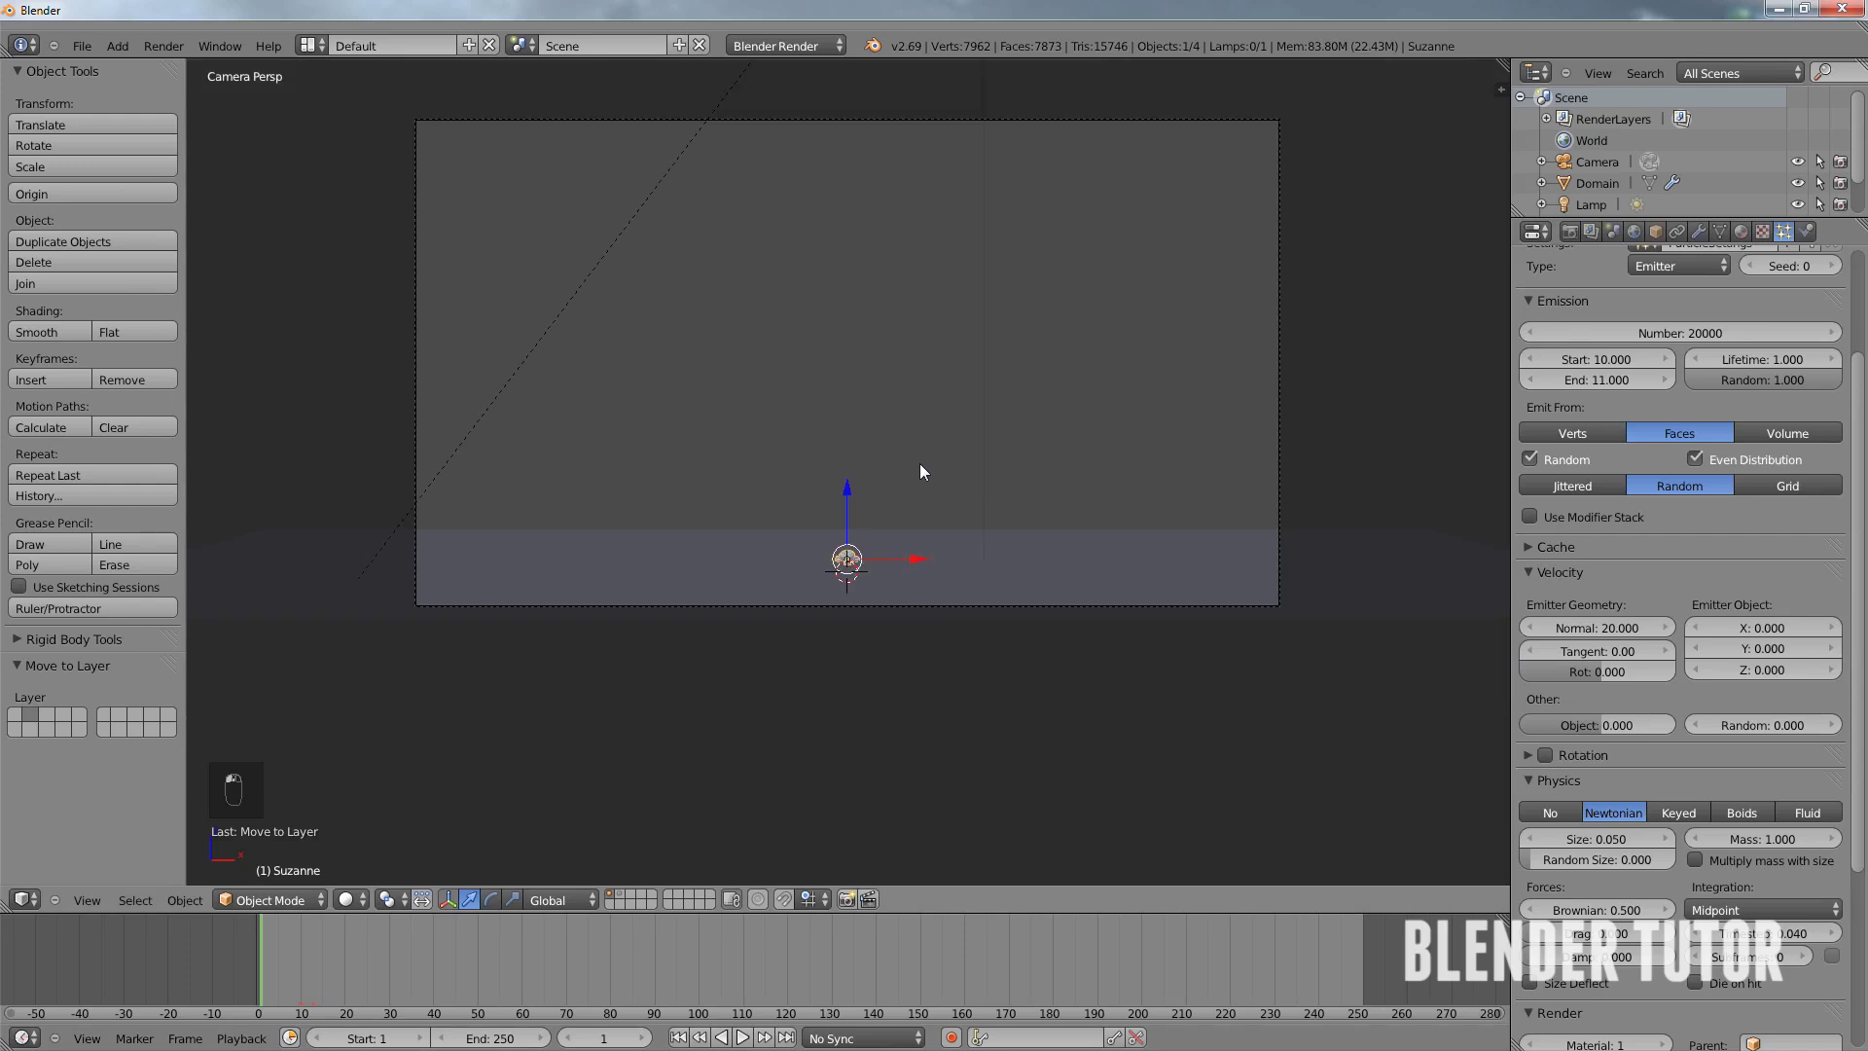
middle_click_drag(919, 472, 940, 530, "shift")
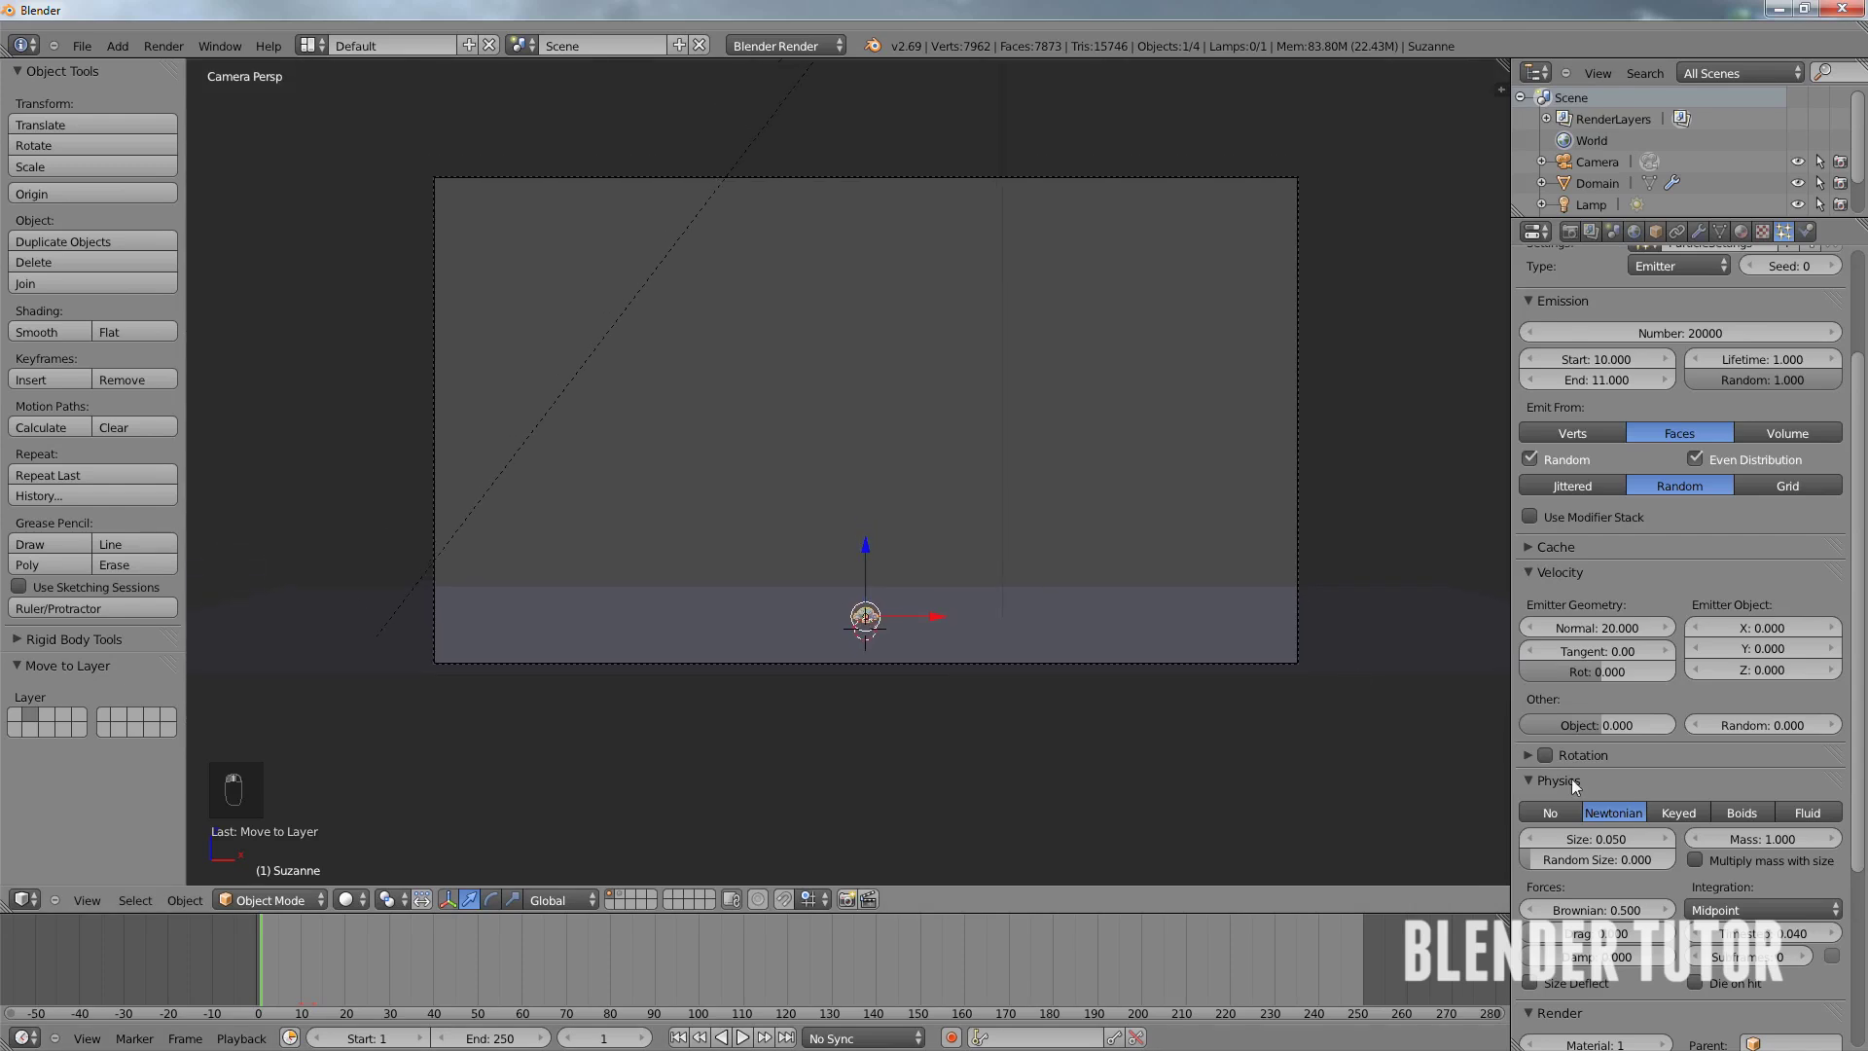
left_click(1607, 627)
type("50")
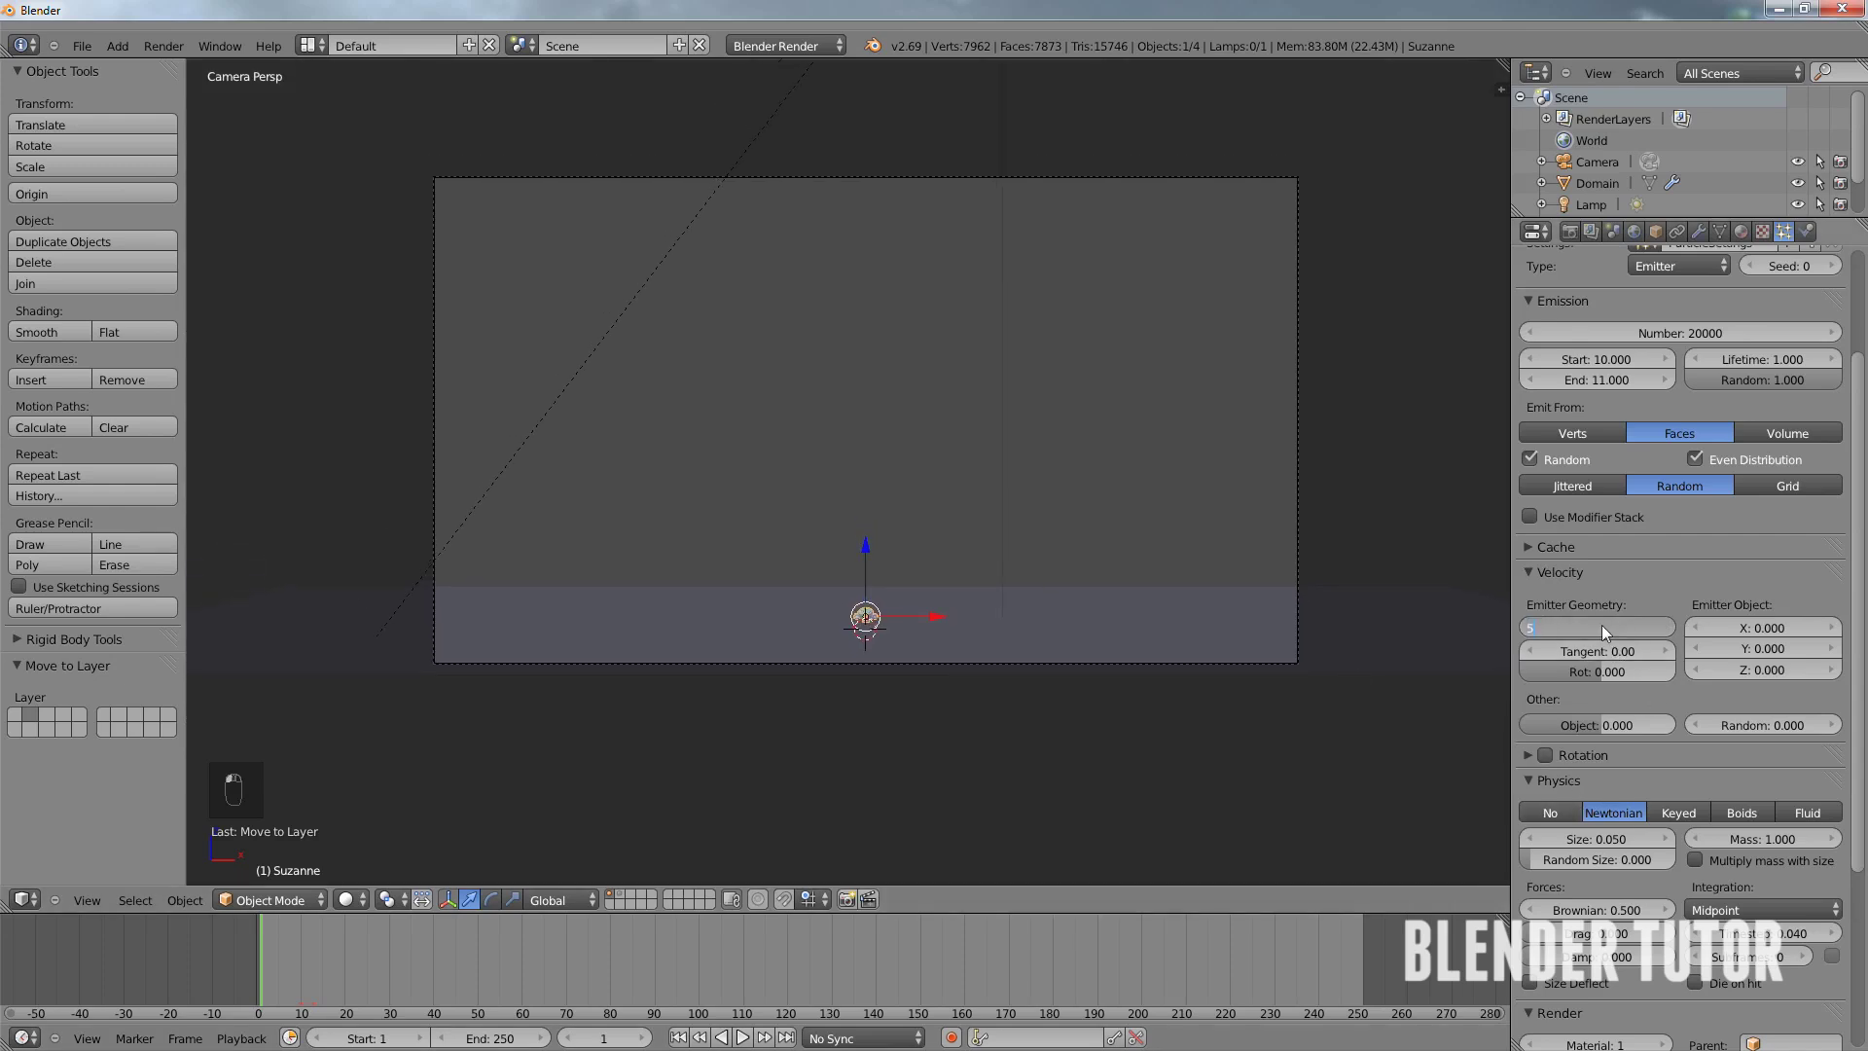
key("Return")
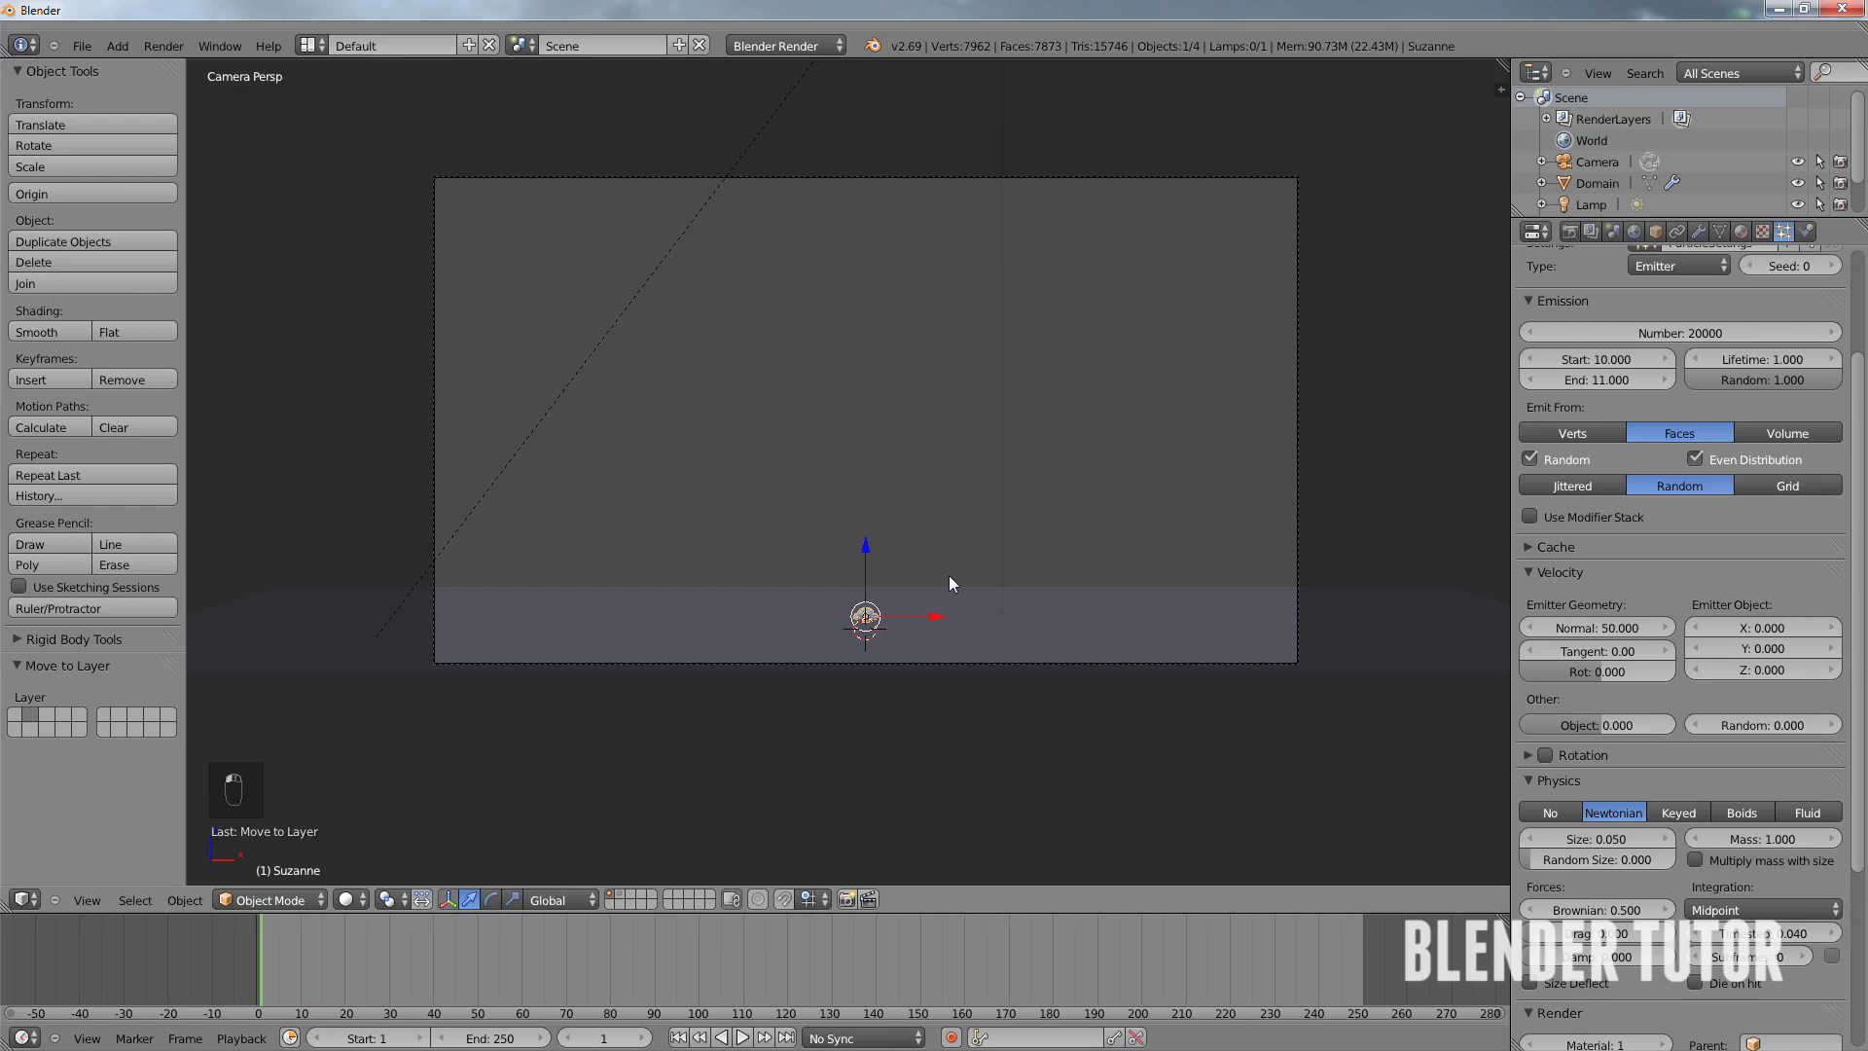
- Play the opening frames to check the faster particle burst from the monkey head, and return to frame 1
key("alt+a")
key("alt+a")
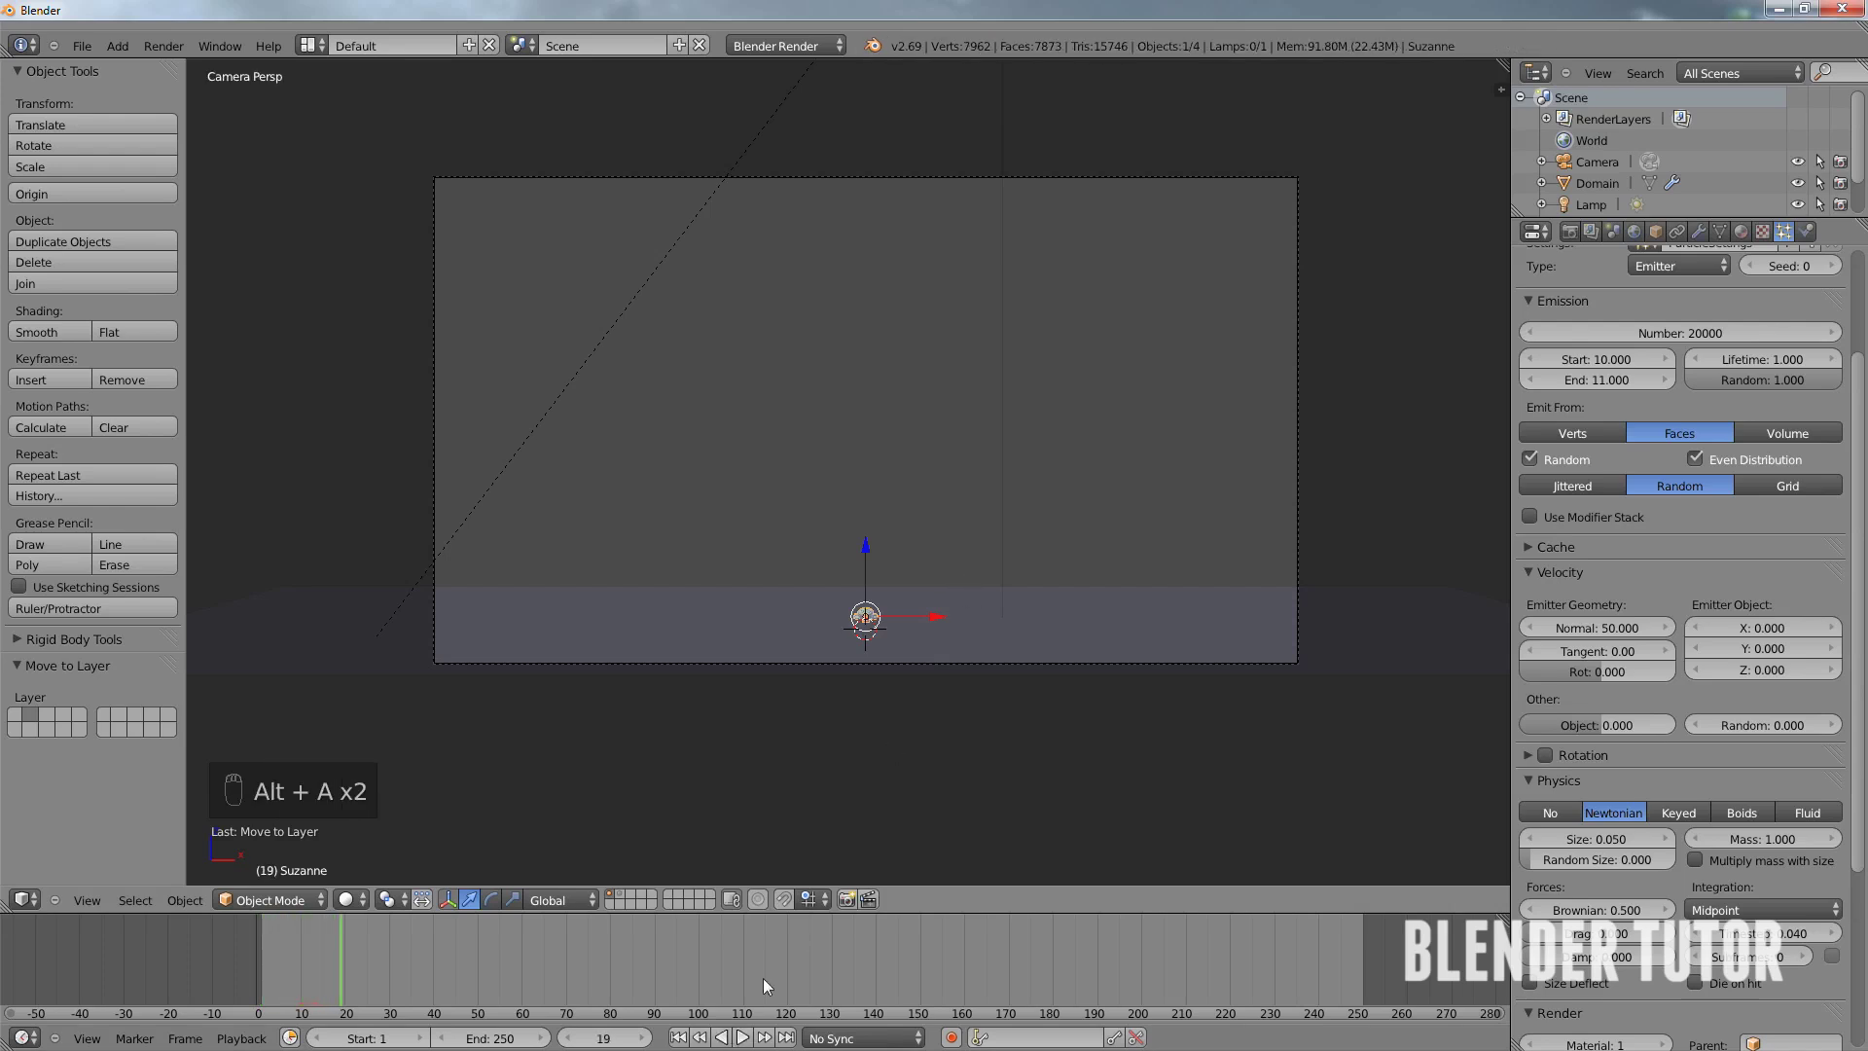
left_click(678, 1038)
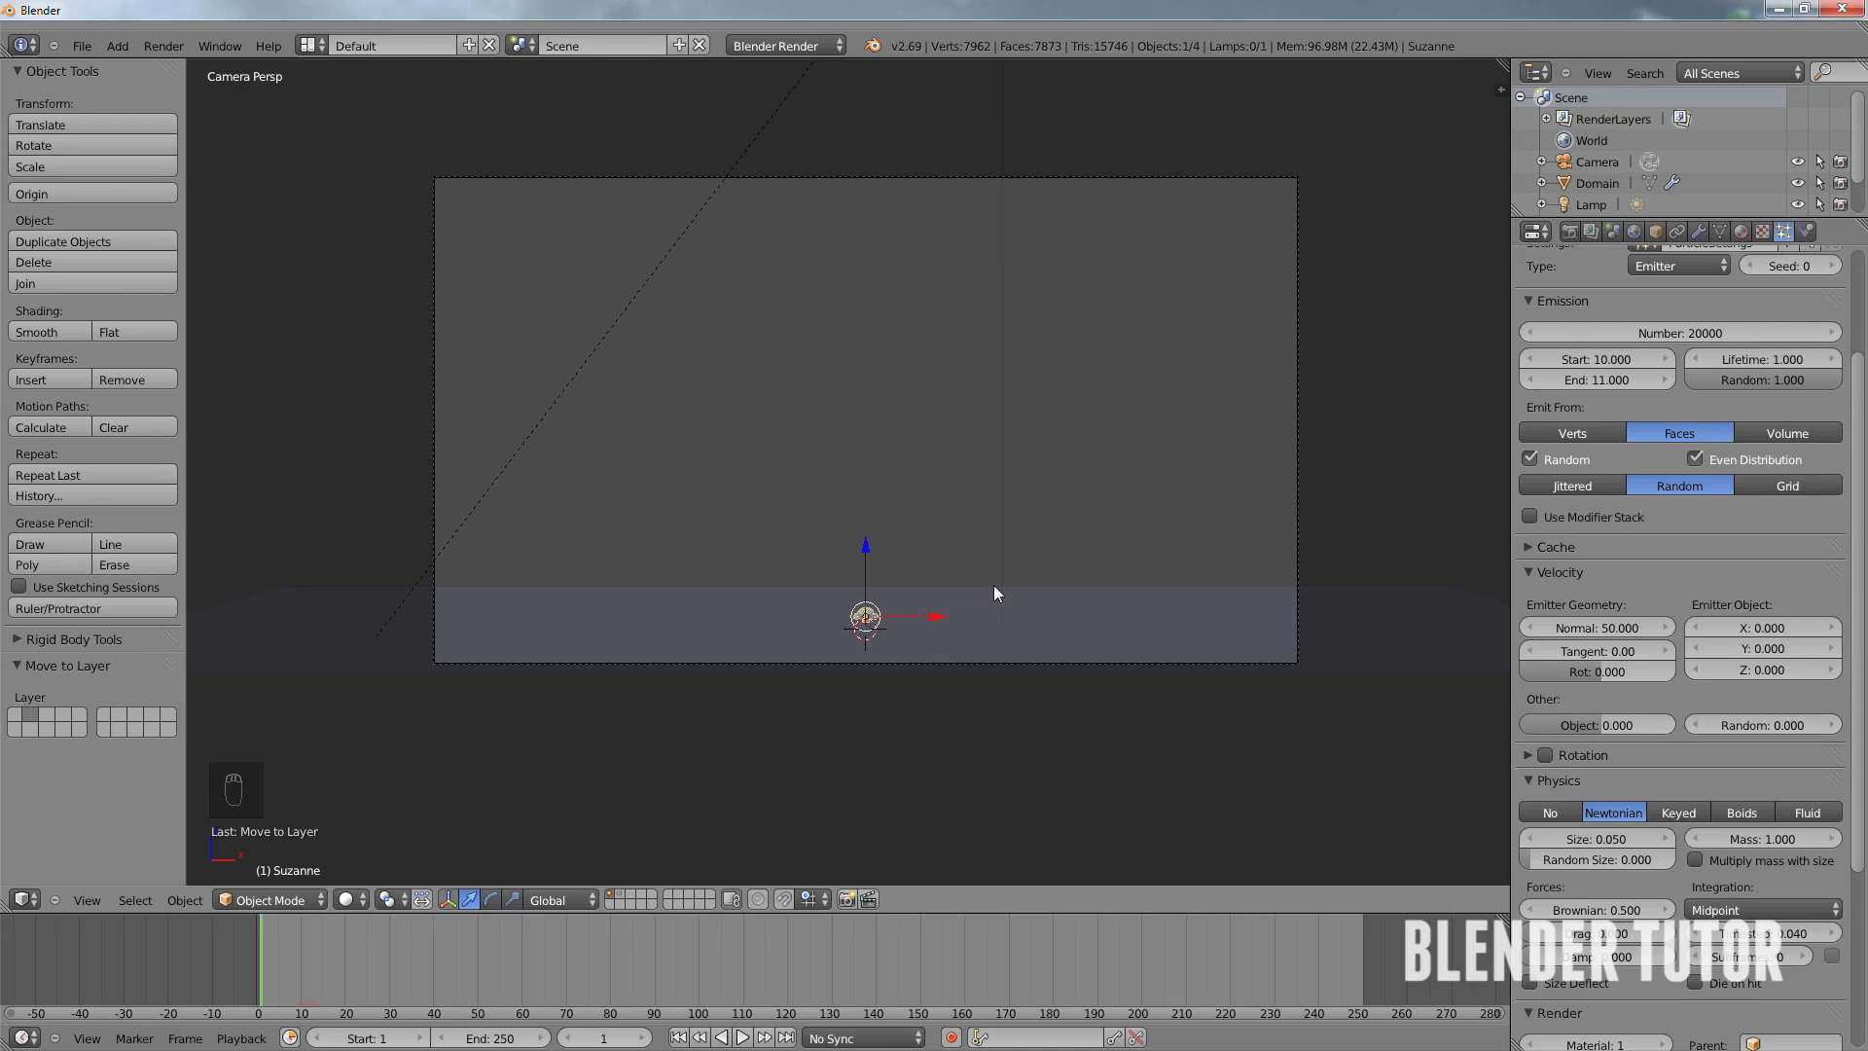
- Enable Collision physics on the ground plane
scroll(976, 562, "down", 5)
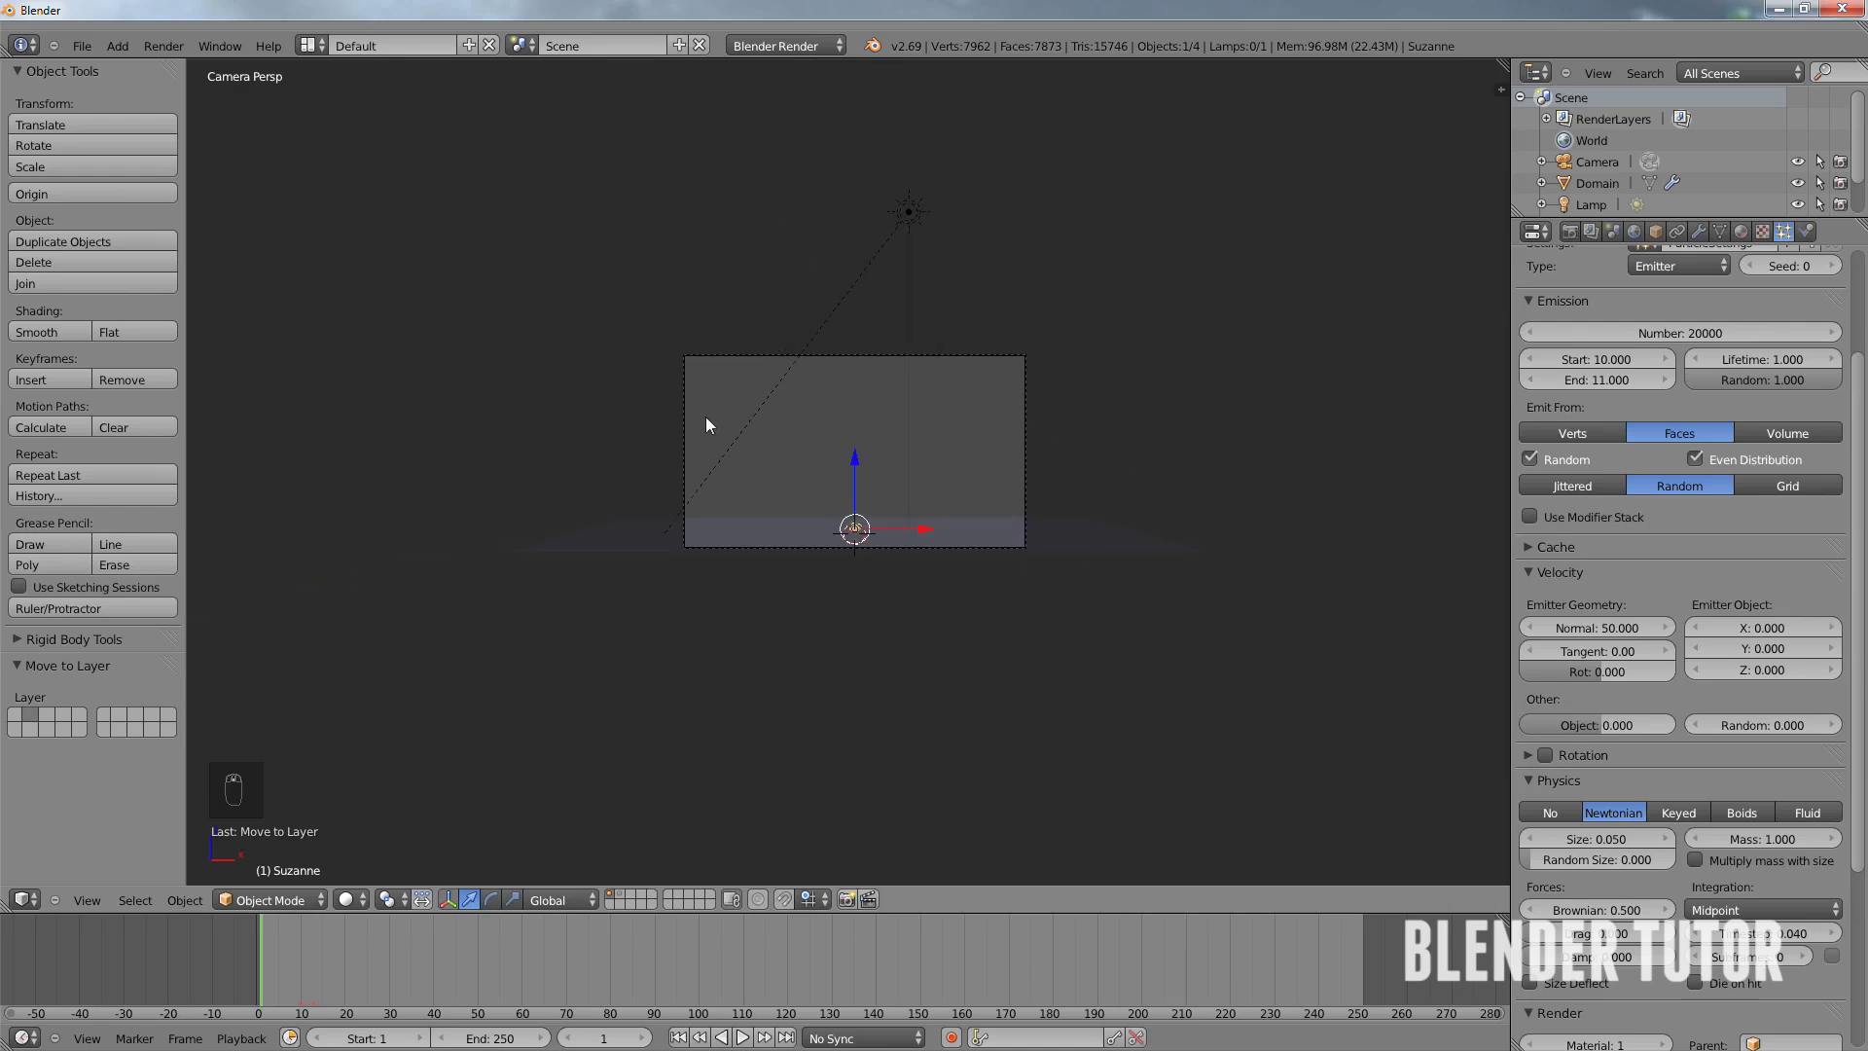
scroll(954, 493, "up", 5)
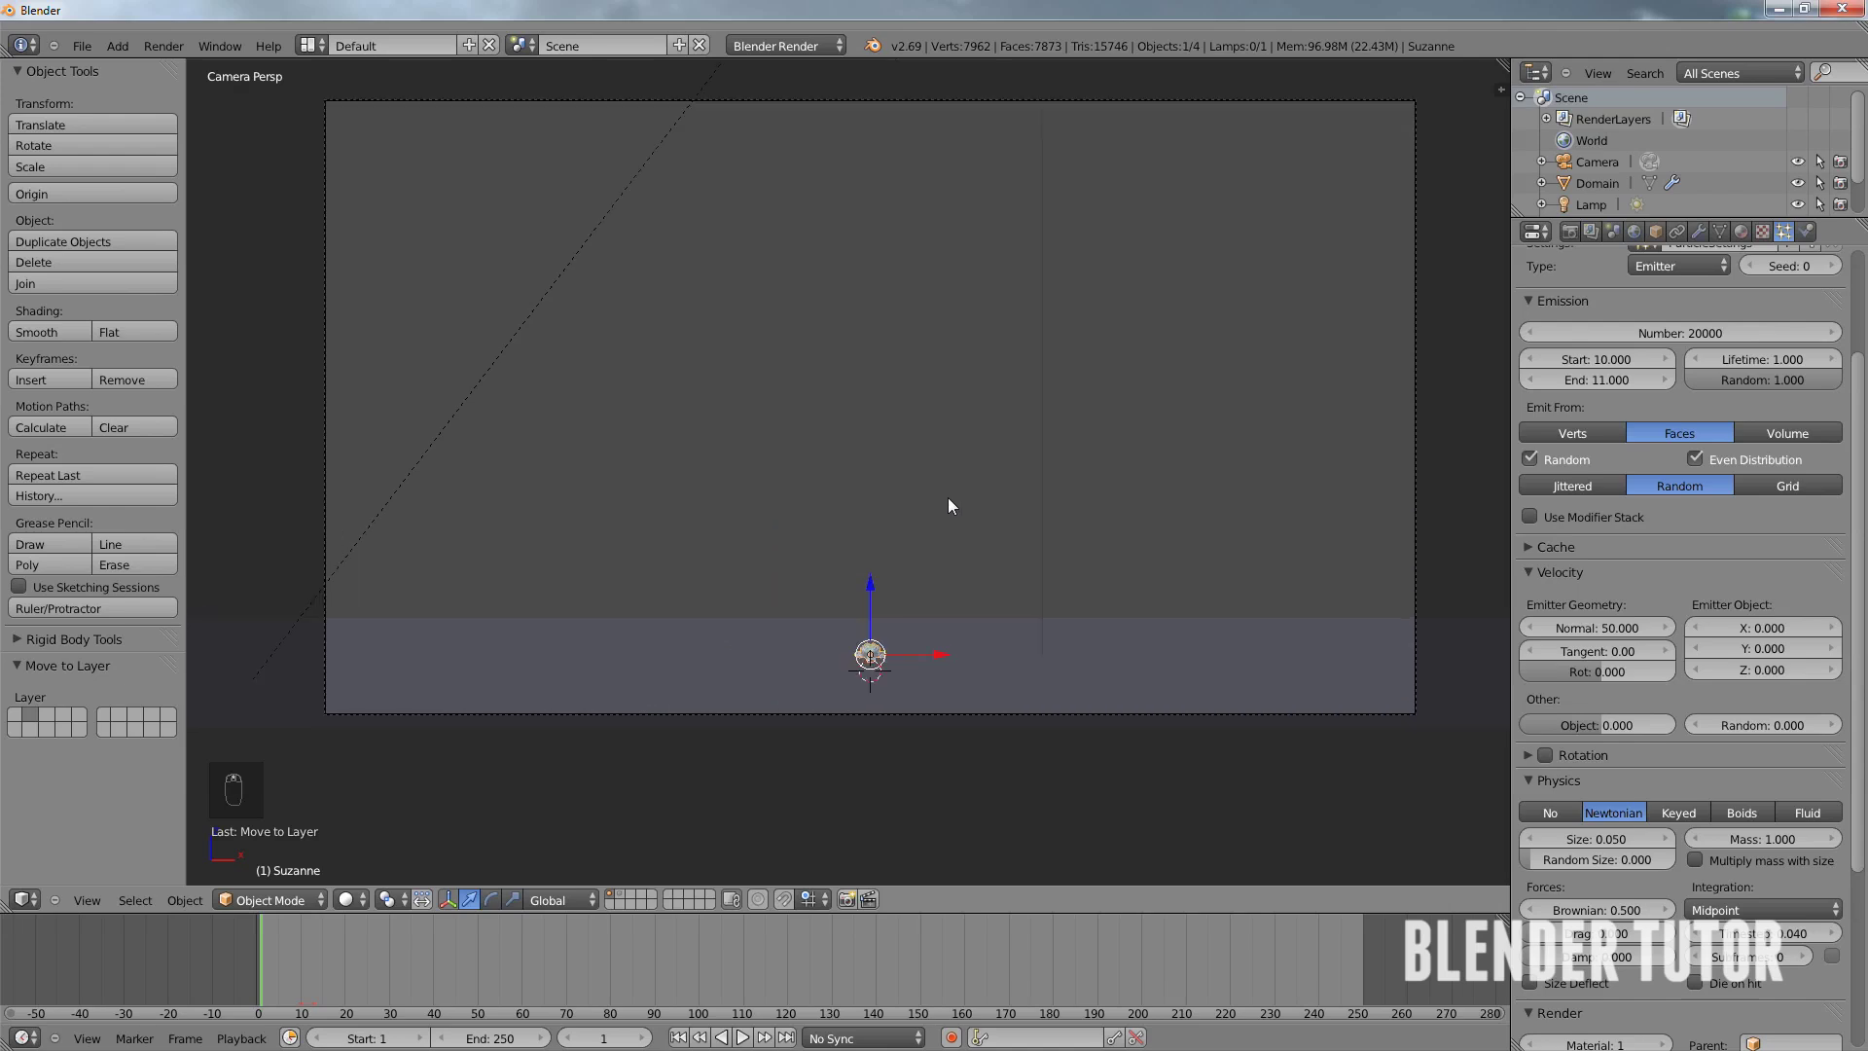
middle_click_drag(991, 541, 977, 624, "shift")
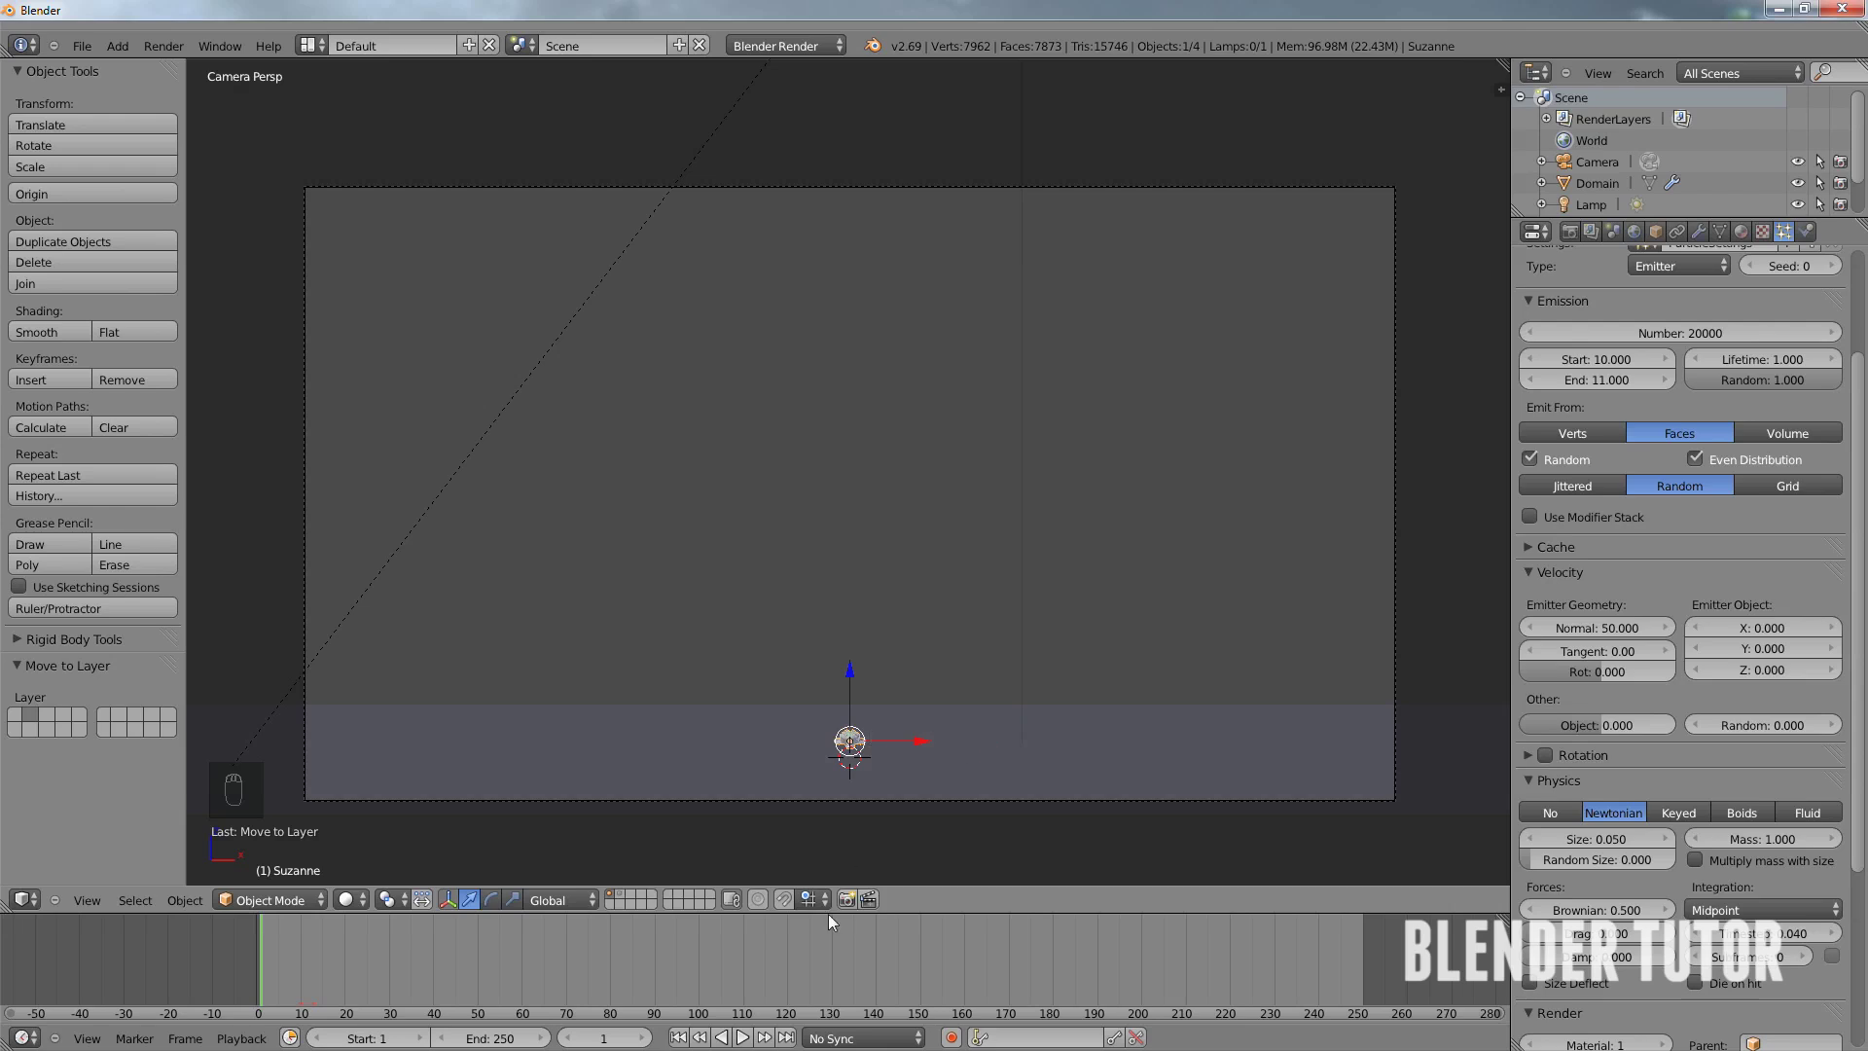
right_click(1065, 716)
left_click(1807, 232)
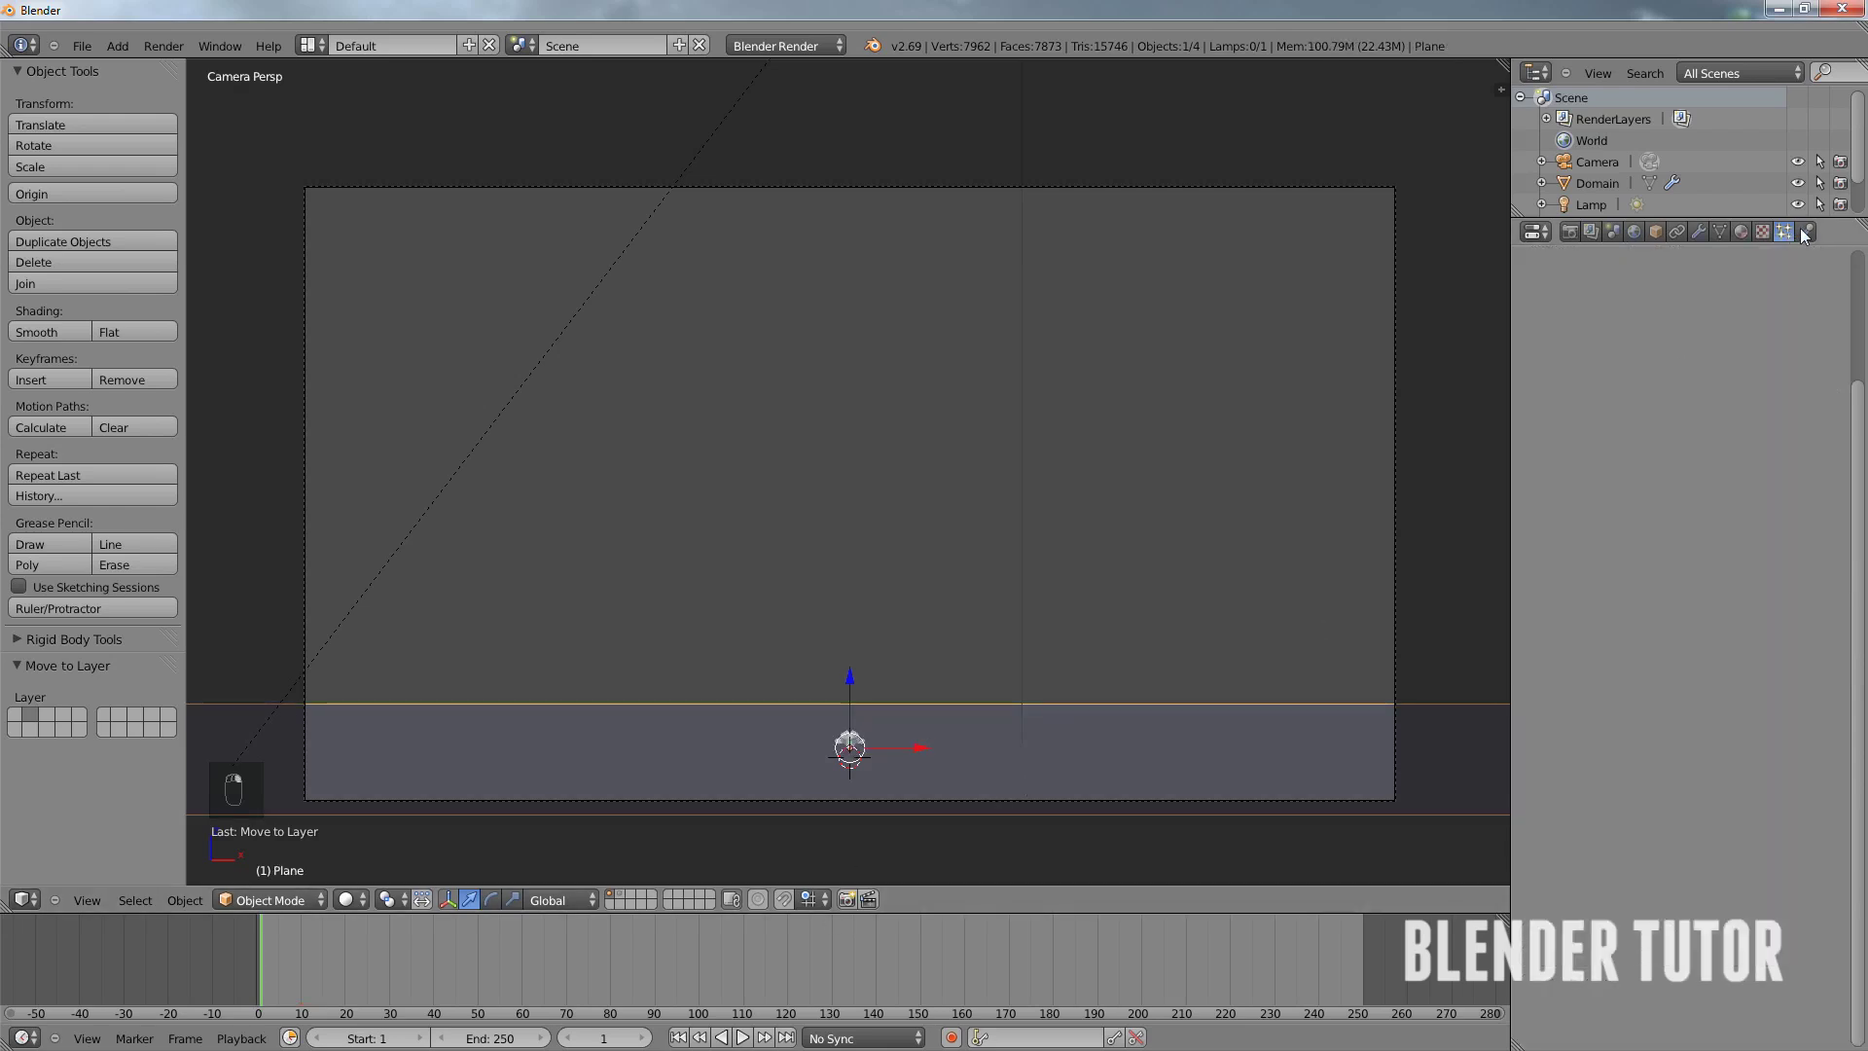
left_click(1615, 354)
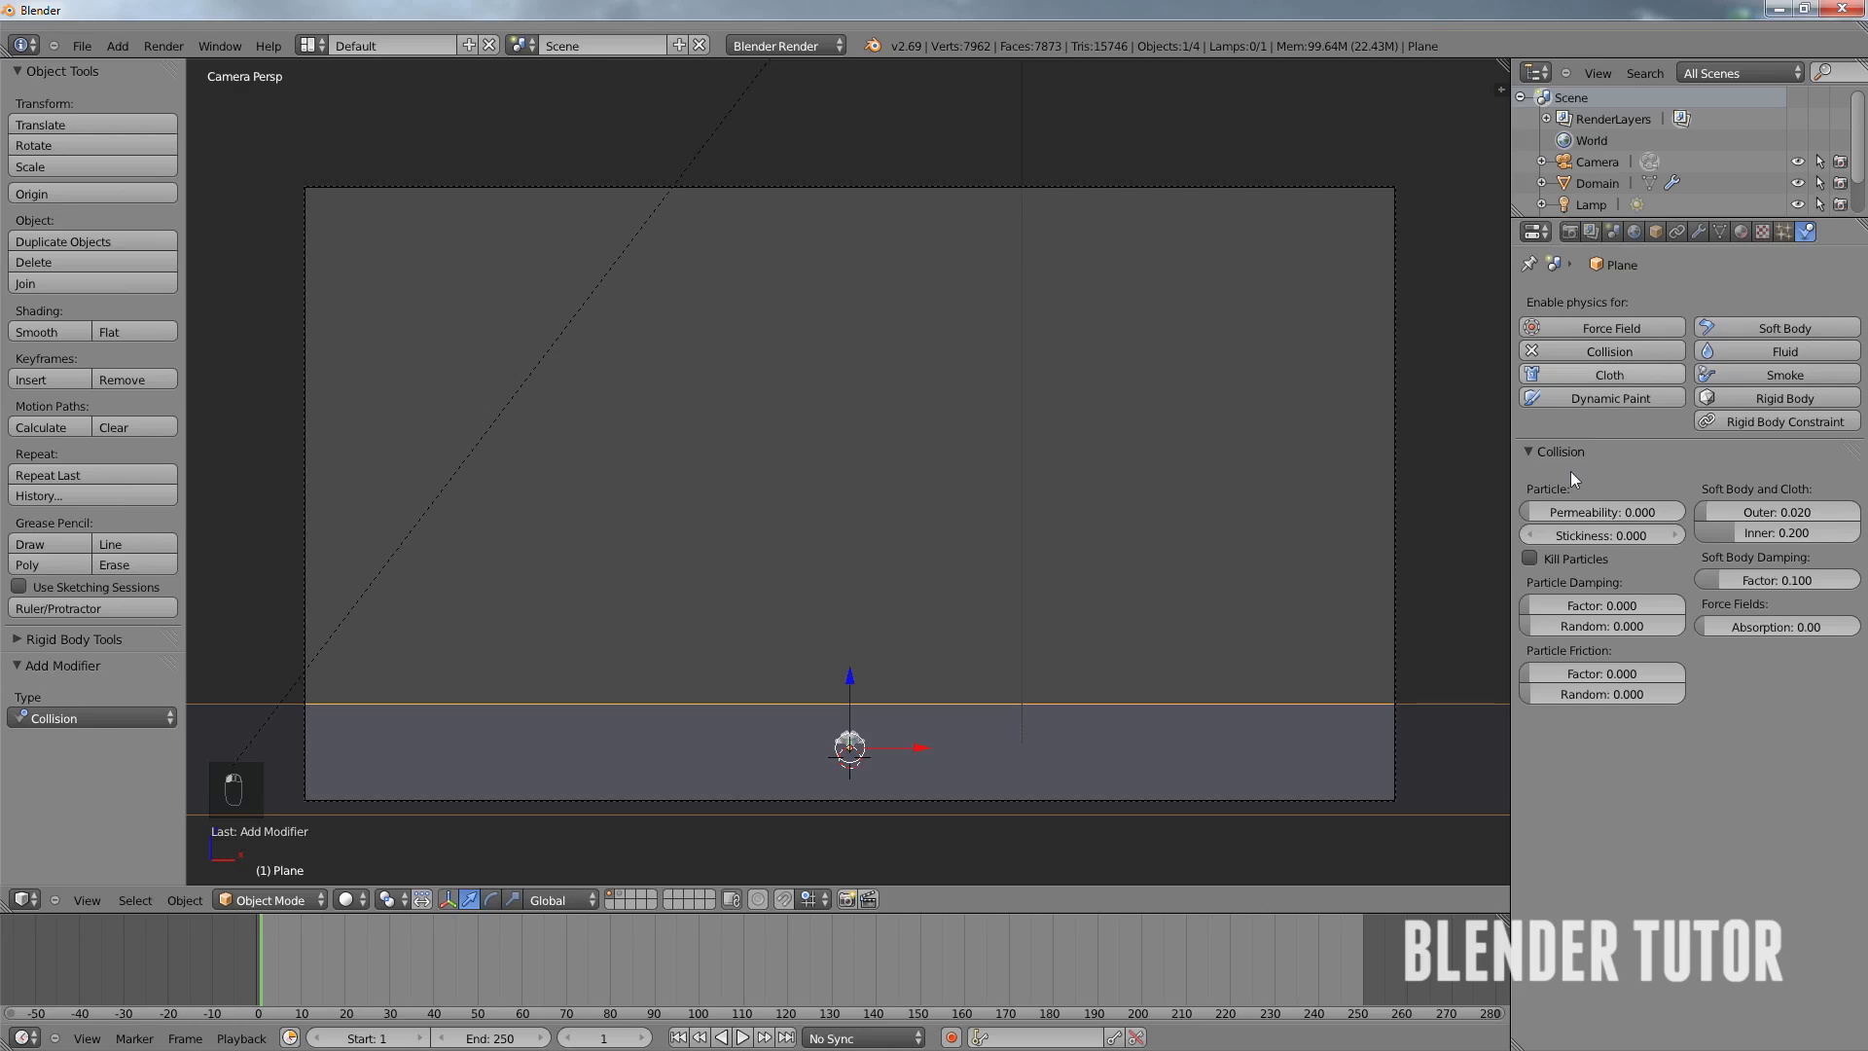
- Set the plane's particle damping to factor 0.814 with random 0.199, and its particle friction to factor 0.857 with random 0.267
left_click_drag(1590, 604, 1659, 605)
left_click_drag(1556, 673, 1691, 664)
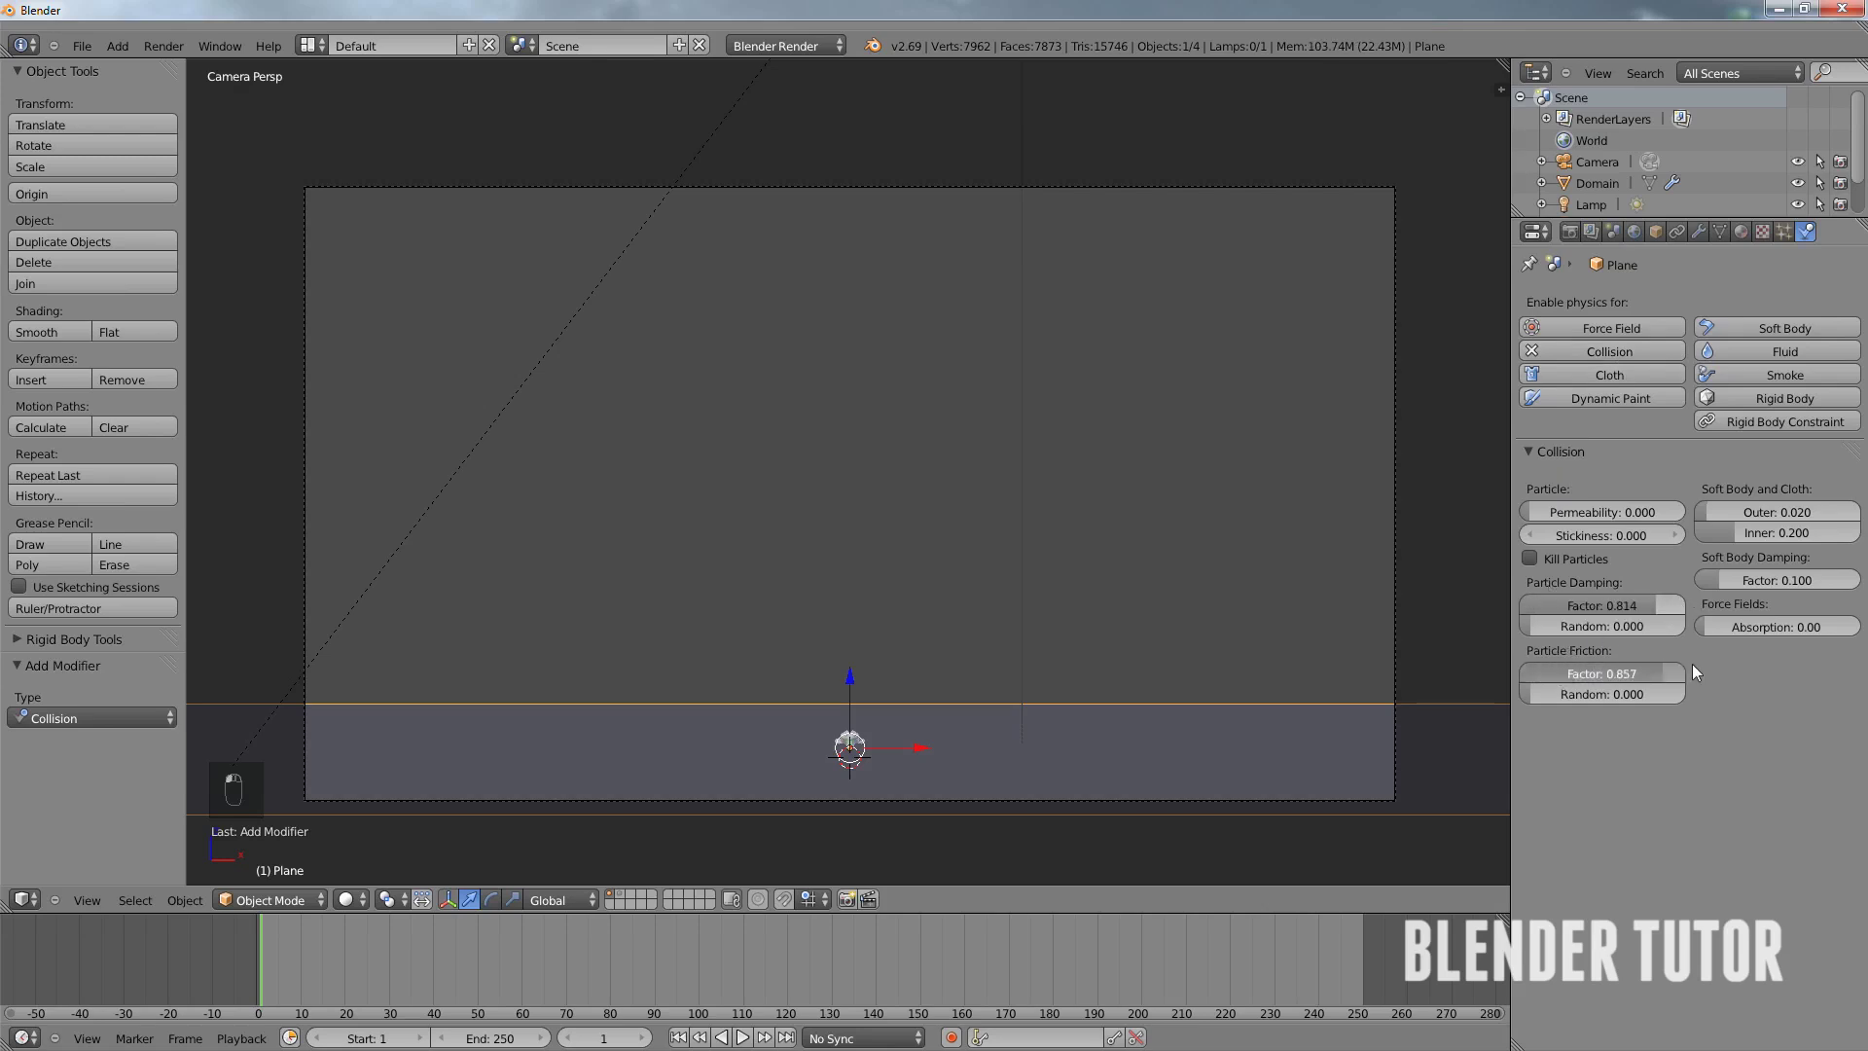
left_click_drag(1574, 628, 1645, 623)
left_click_drag(1562, 692, 1602, 691)
- Play the opening frames and step to frame 11 to check how the particles collide with the plane
key("alt+a")
key("alt+a")
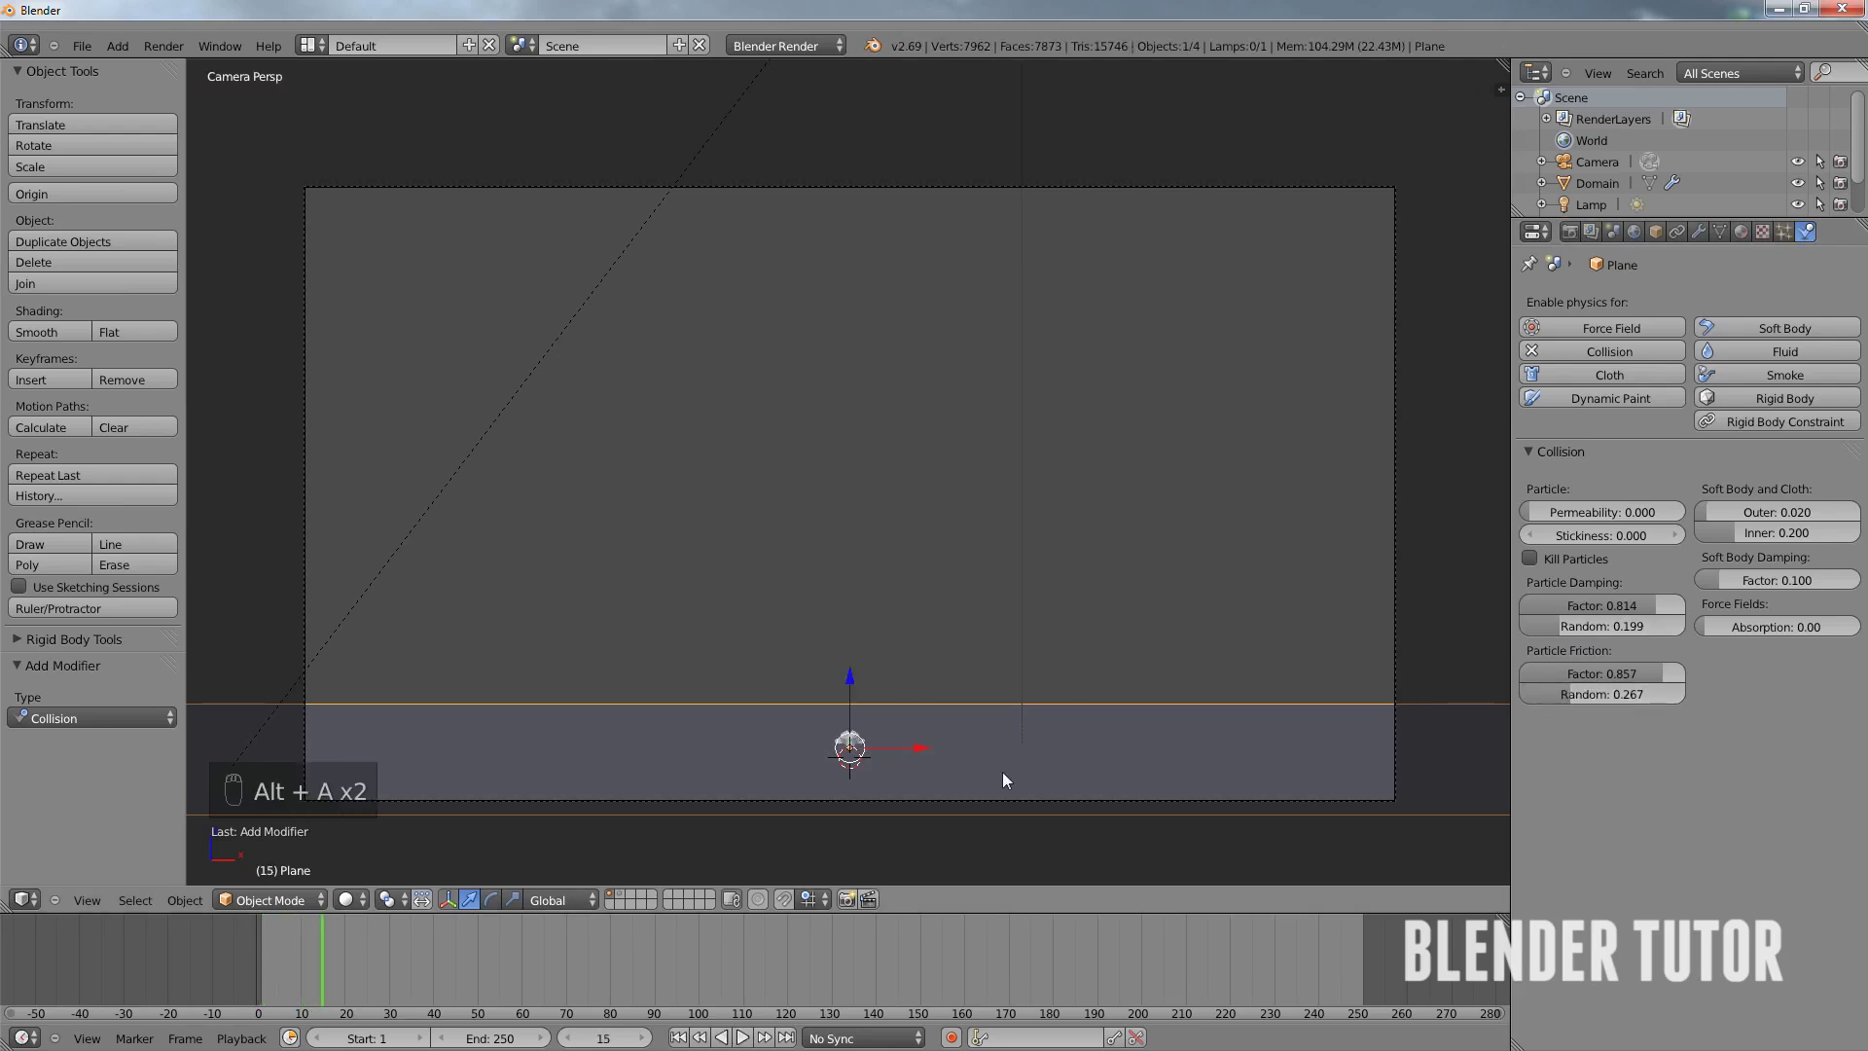
left_click(567, 1040)
left_click(567, 1040)
left_click(567, 1039)
left_click(567, 1039)
left_click(567, 1039)
left_click(641, 1039)
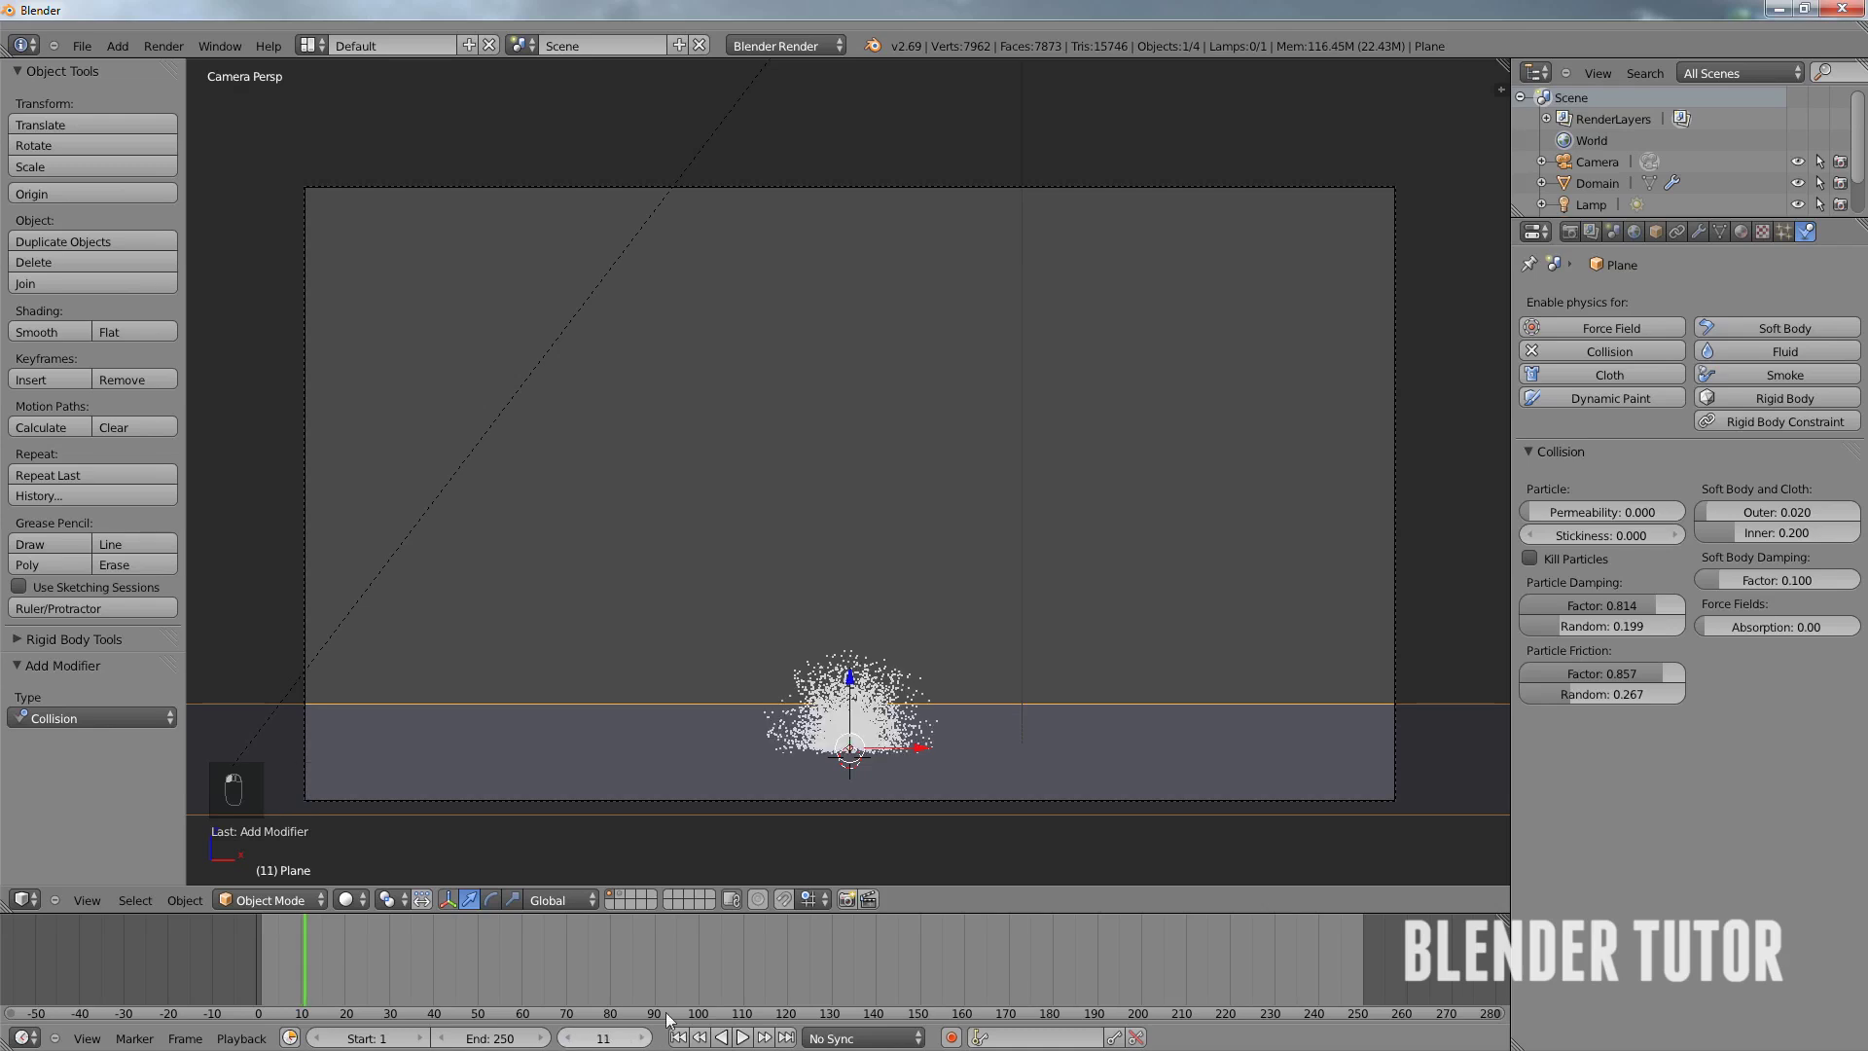
- Examine the frame 11 particle burst above the plane up close from several angles, and return to the camera view
middle_click_drag(1031, 735, 835, 709)
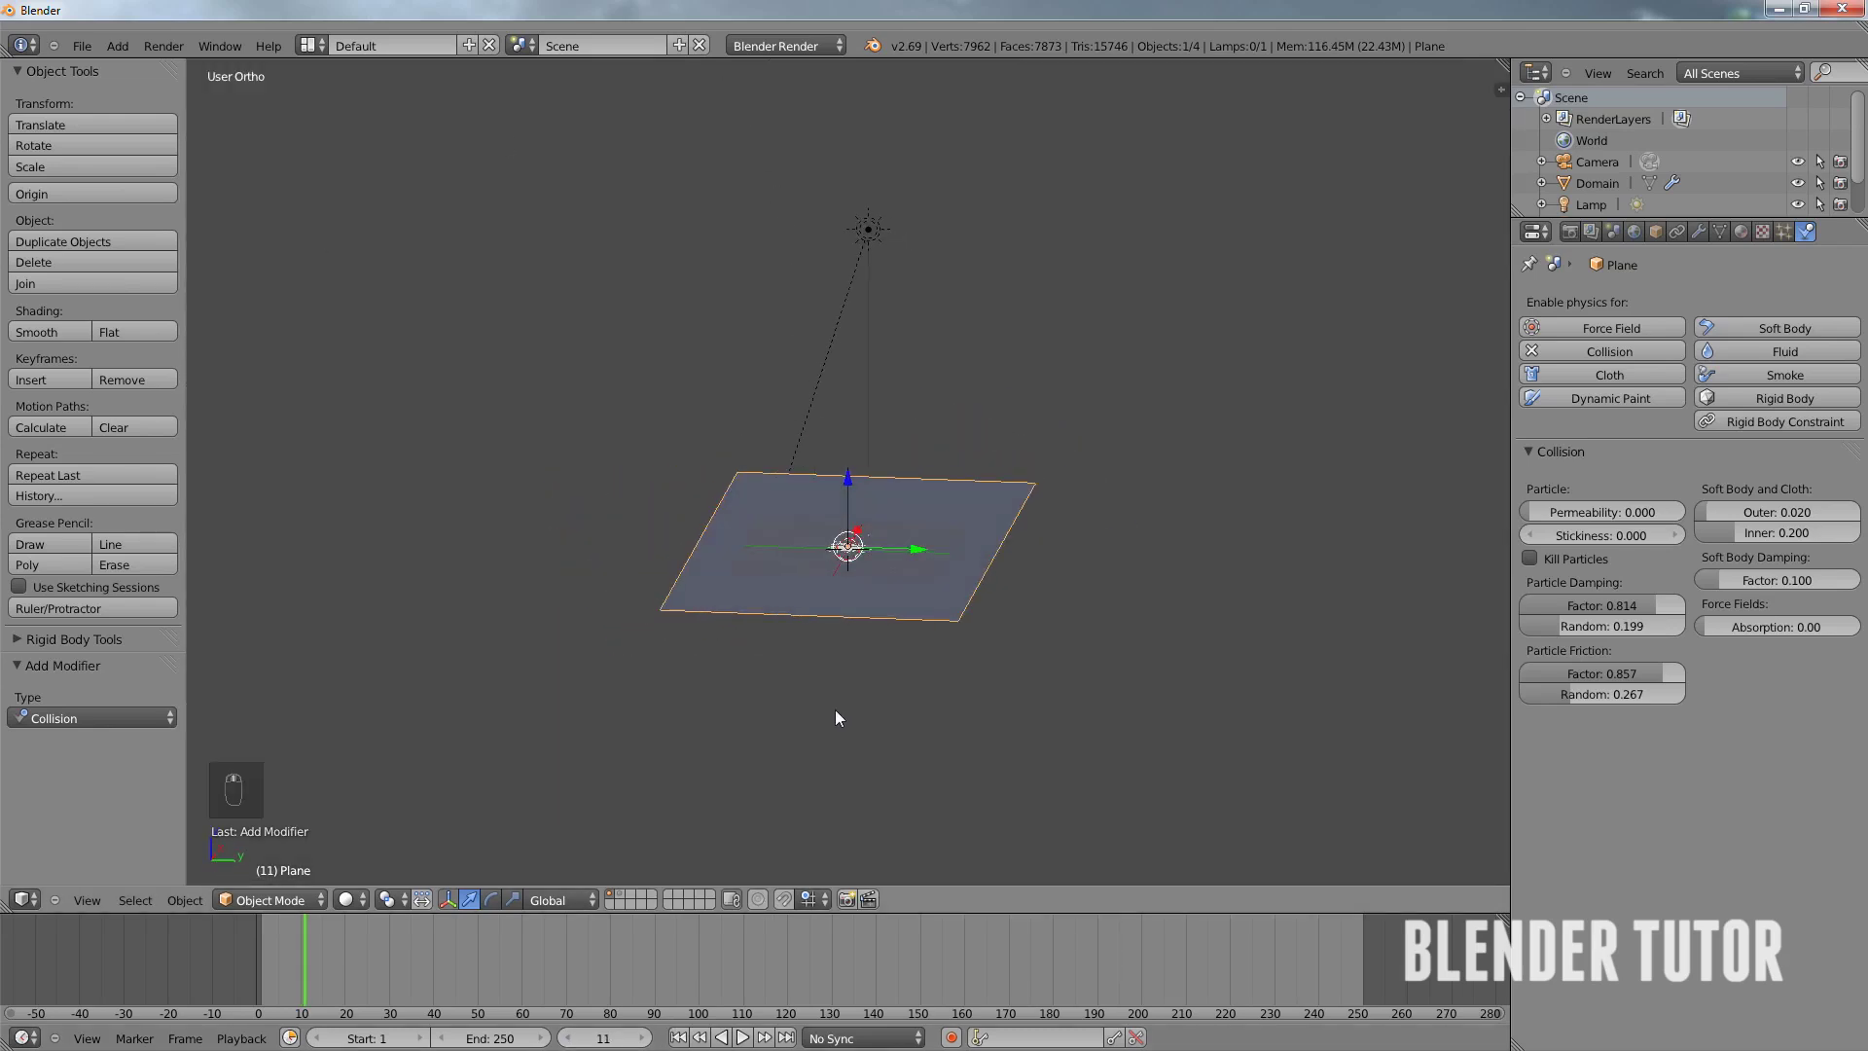
key("KP_Decimal")
scroll(861, 369, "up", 7)
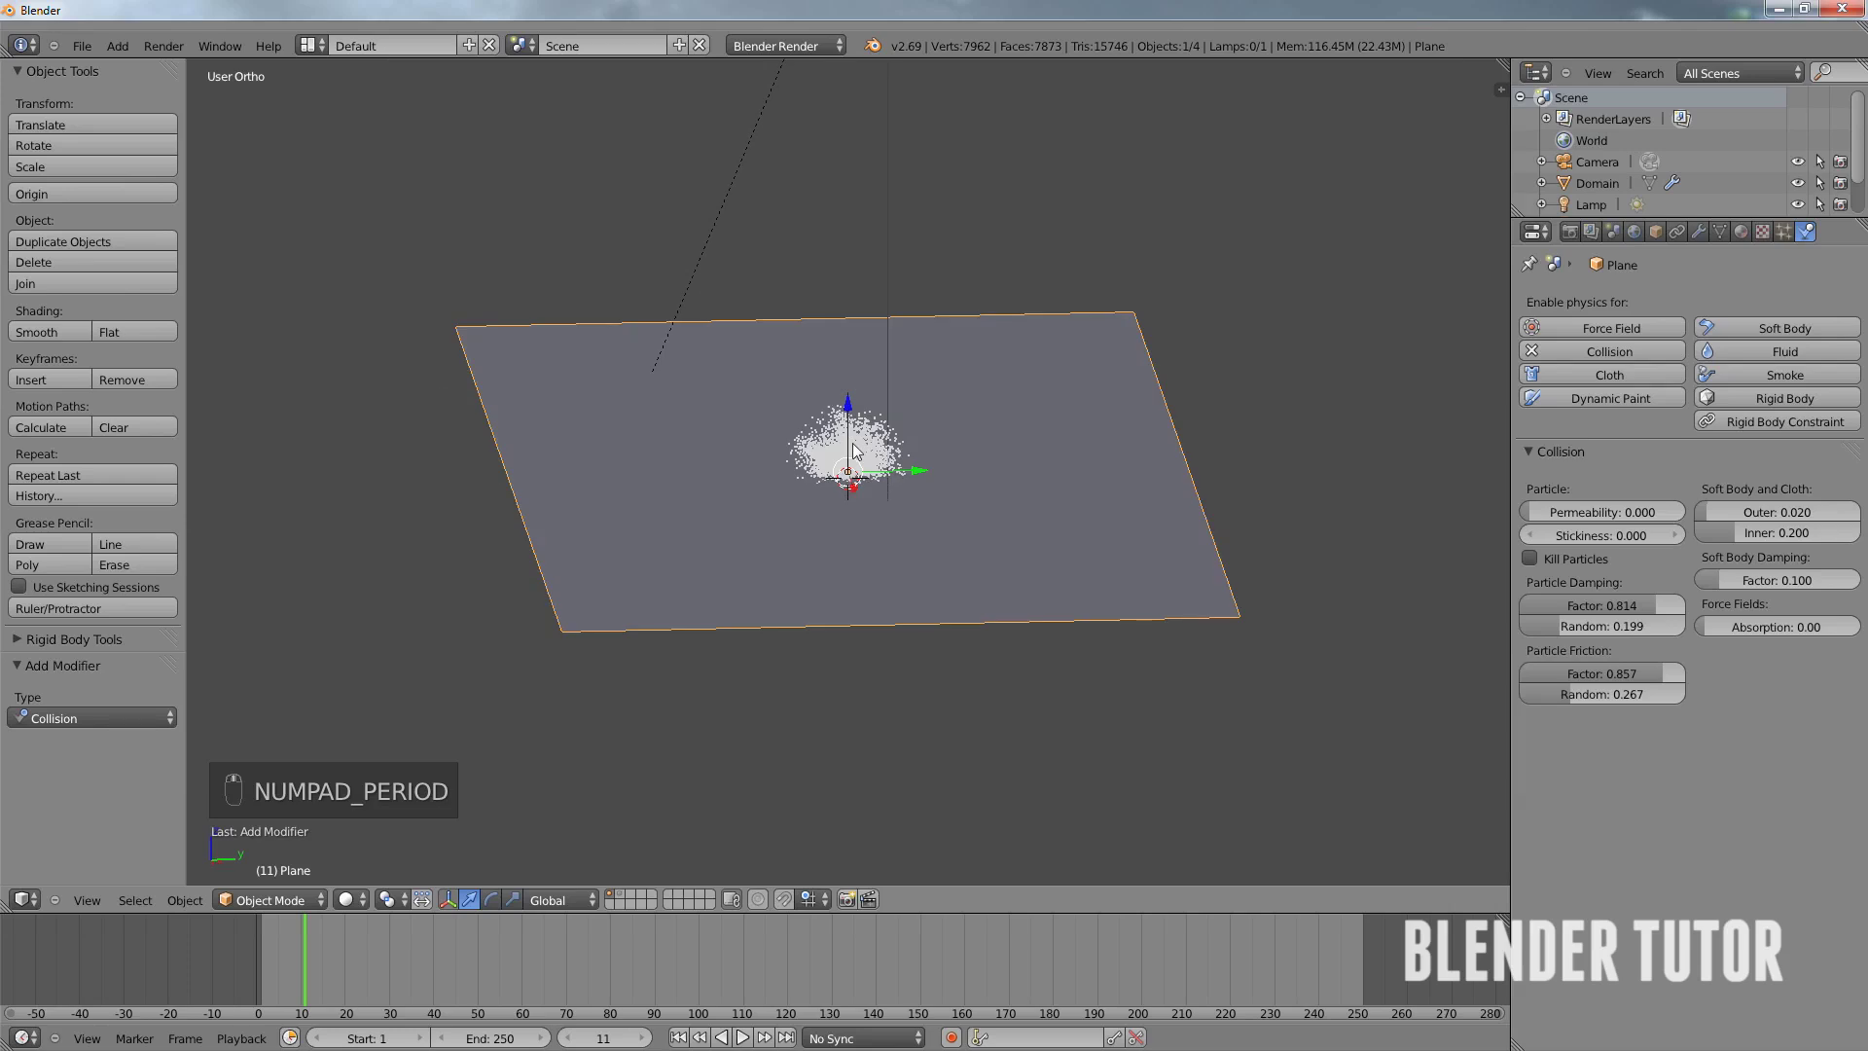
middle_click_drag(851, 443, 823, 416)
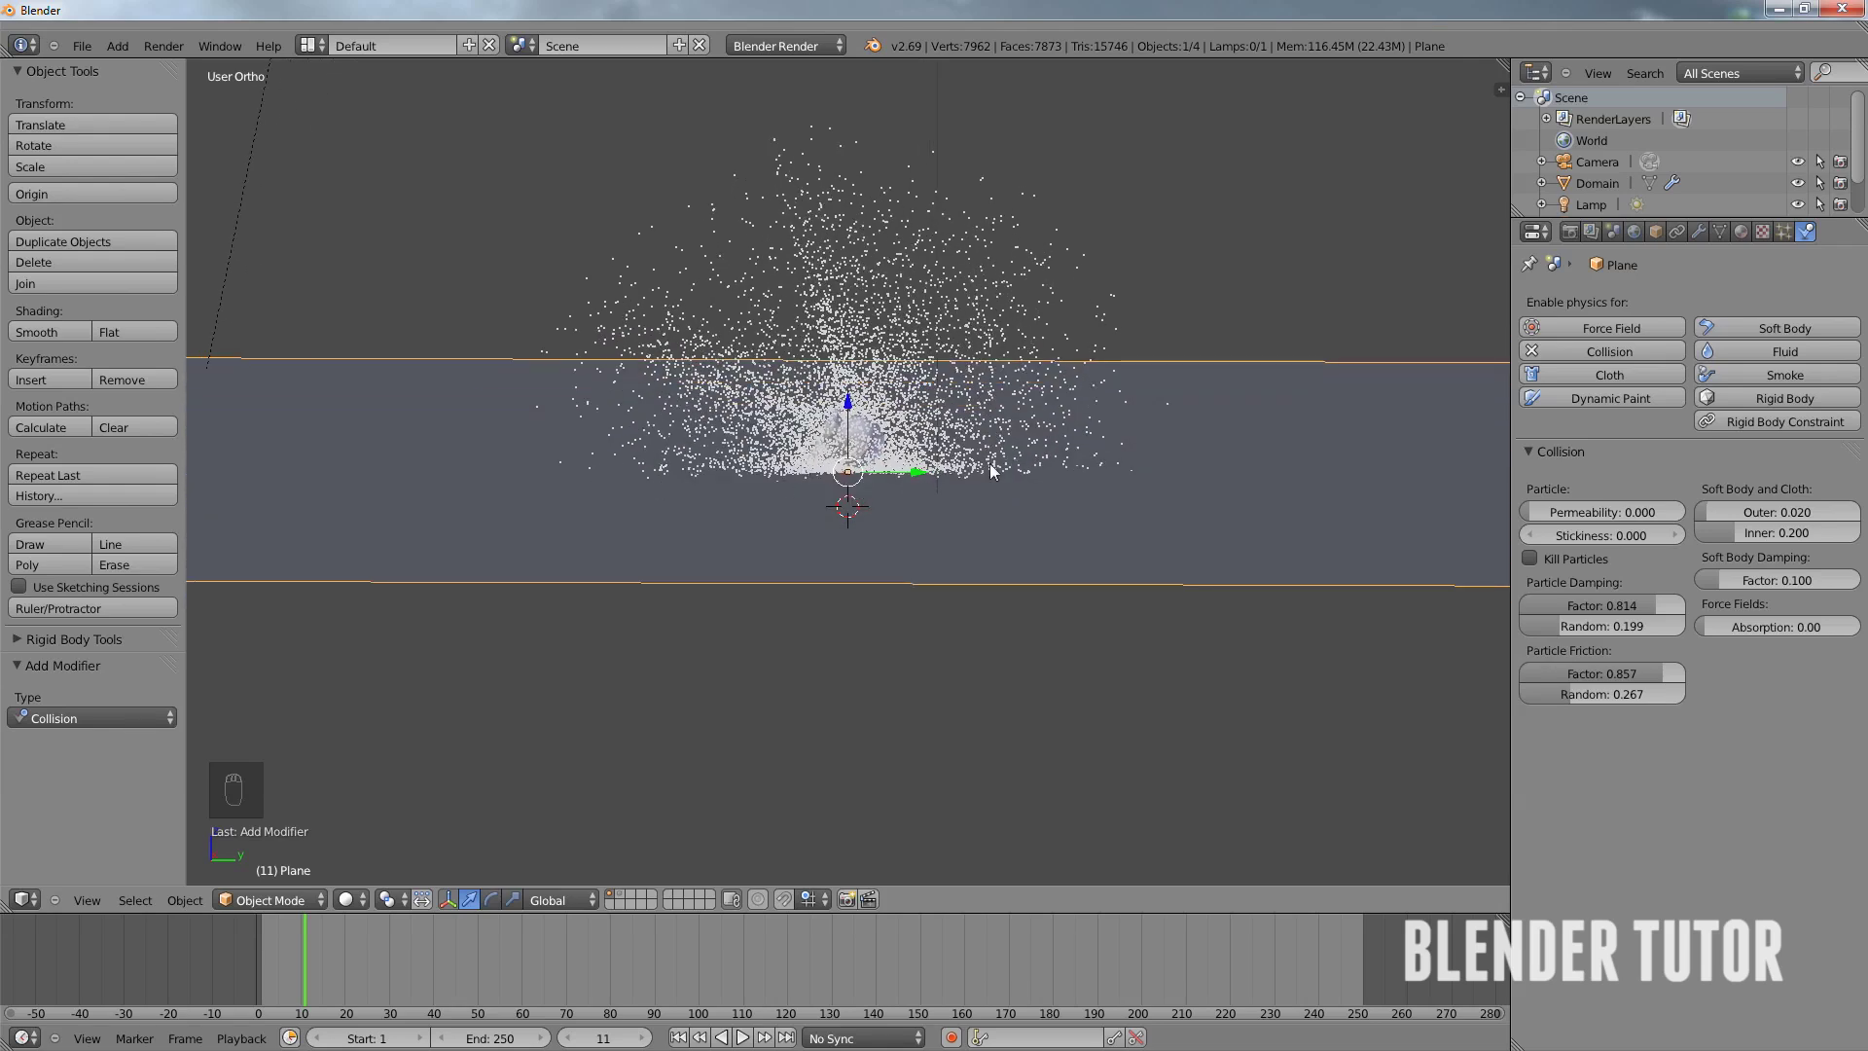
middle_click_drag(933, 464, 729, 412)
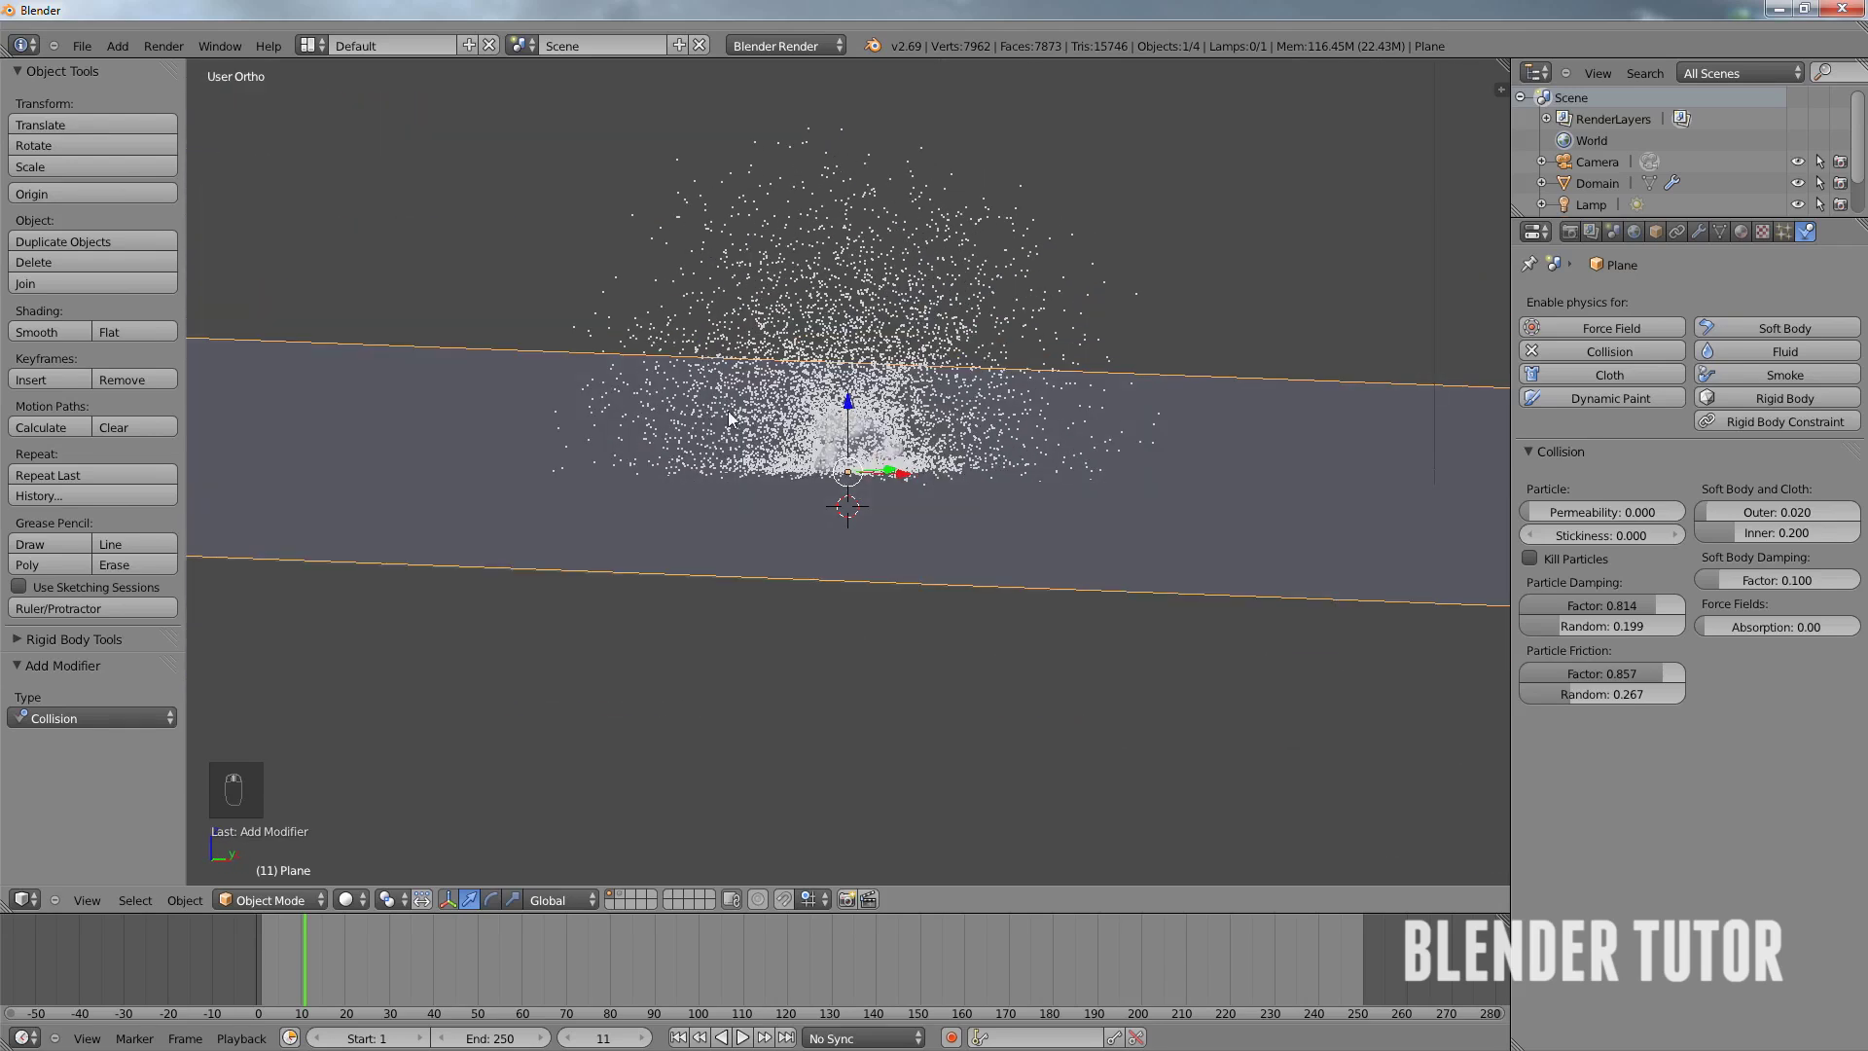
key("KP_0")
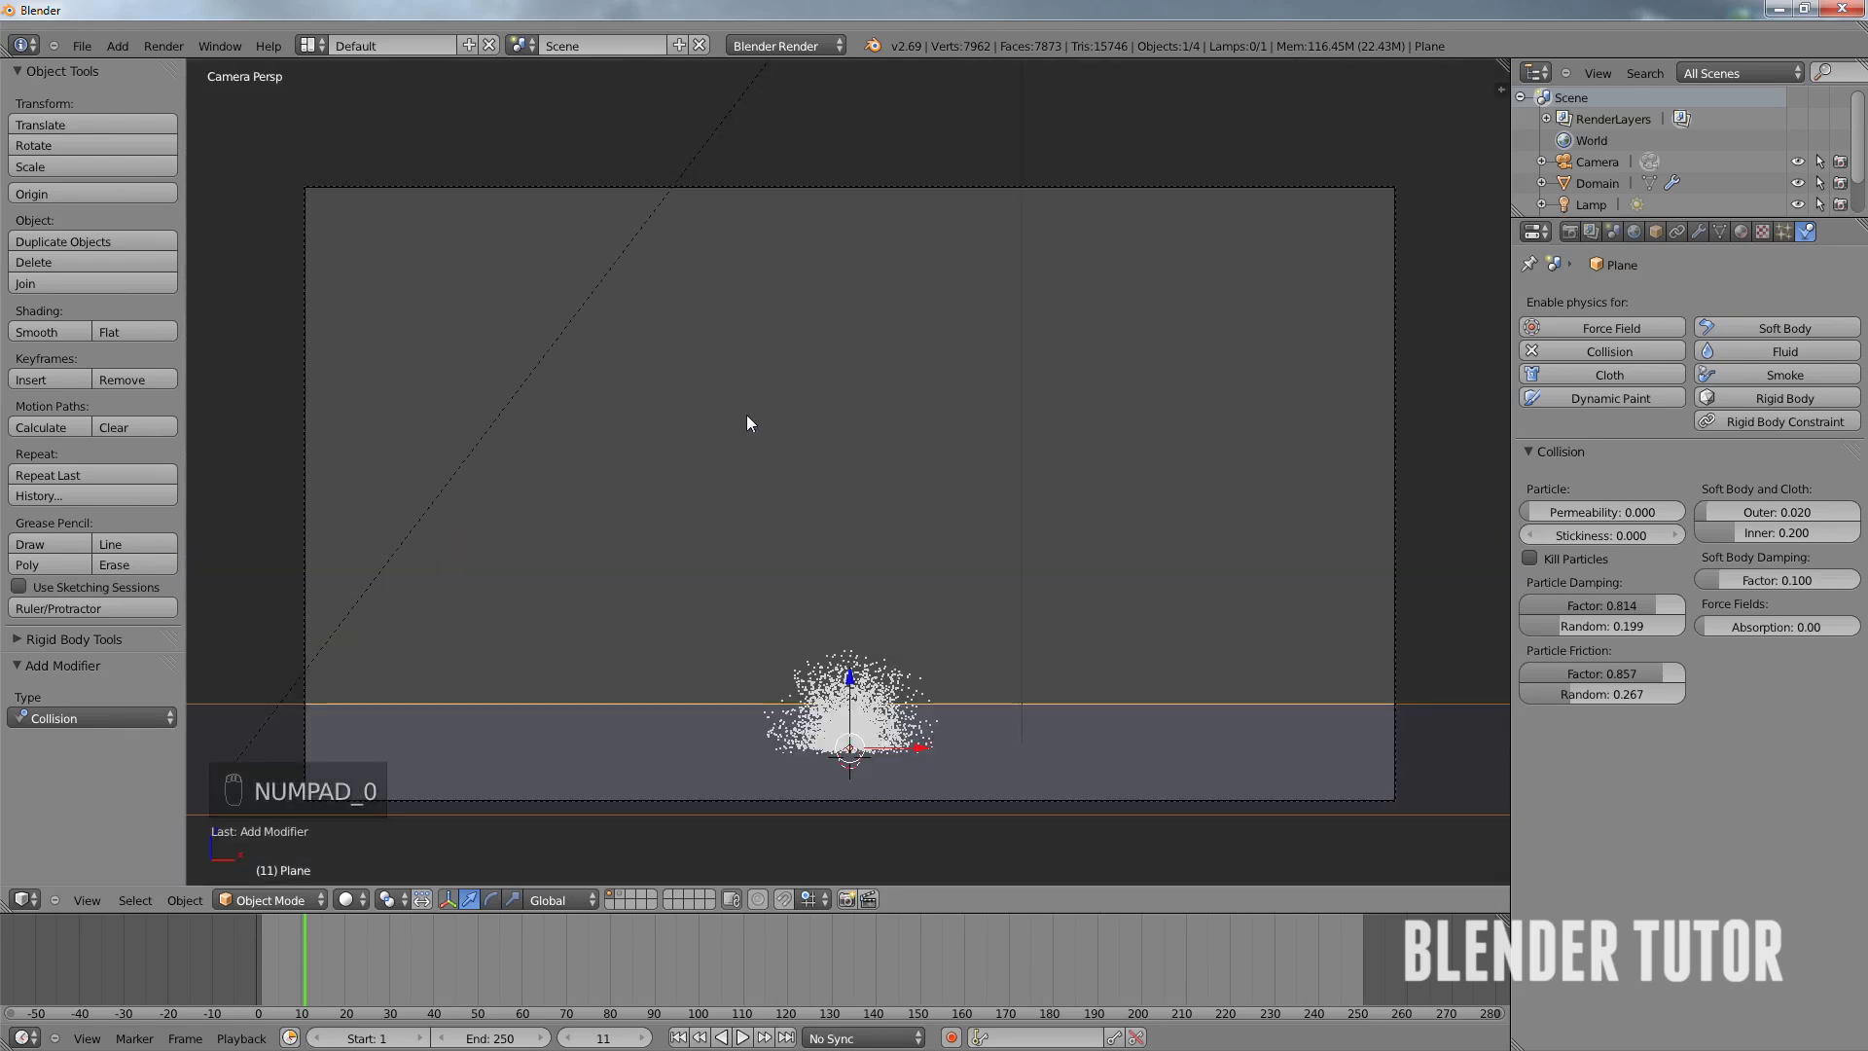
- Return to frame 1 and add smoke physics to the ground plane as a Collision object
left_click(678, 1037)
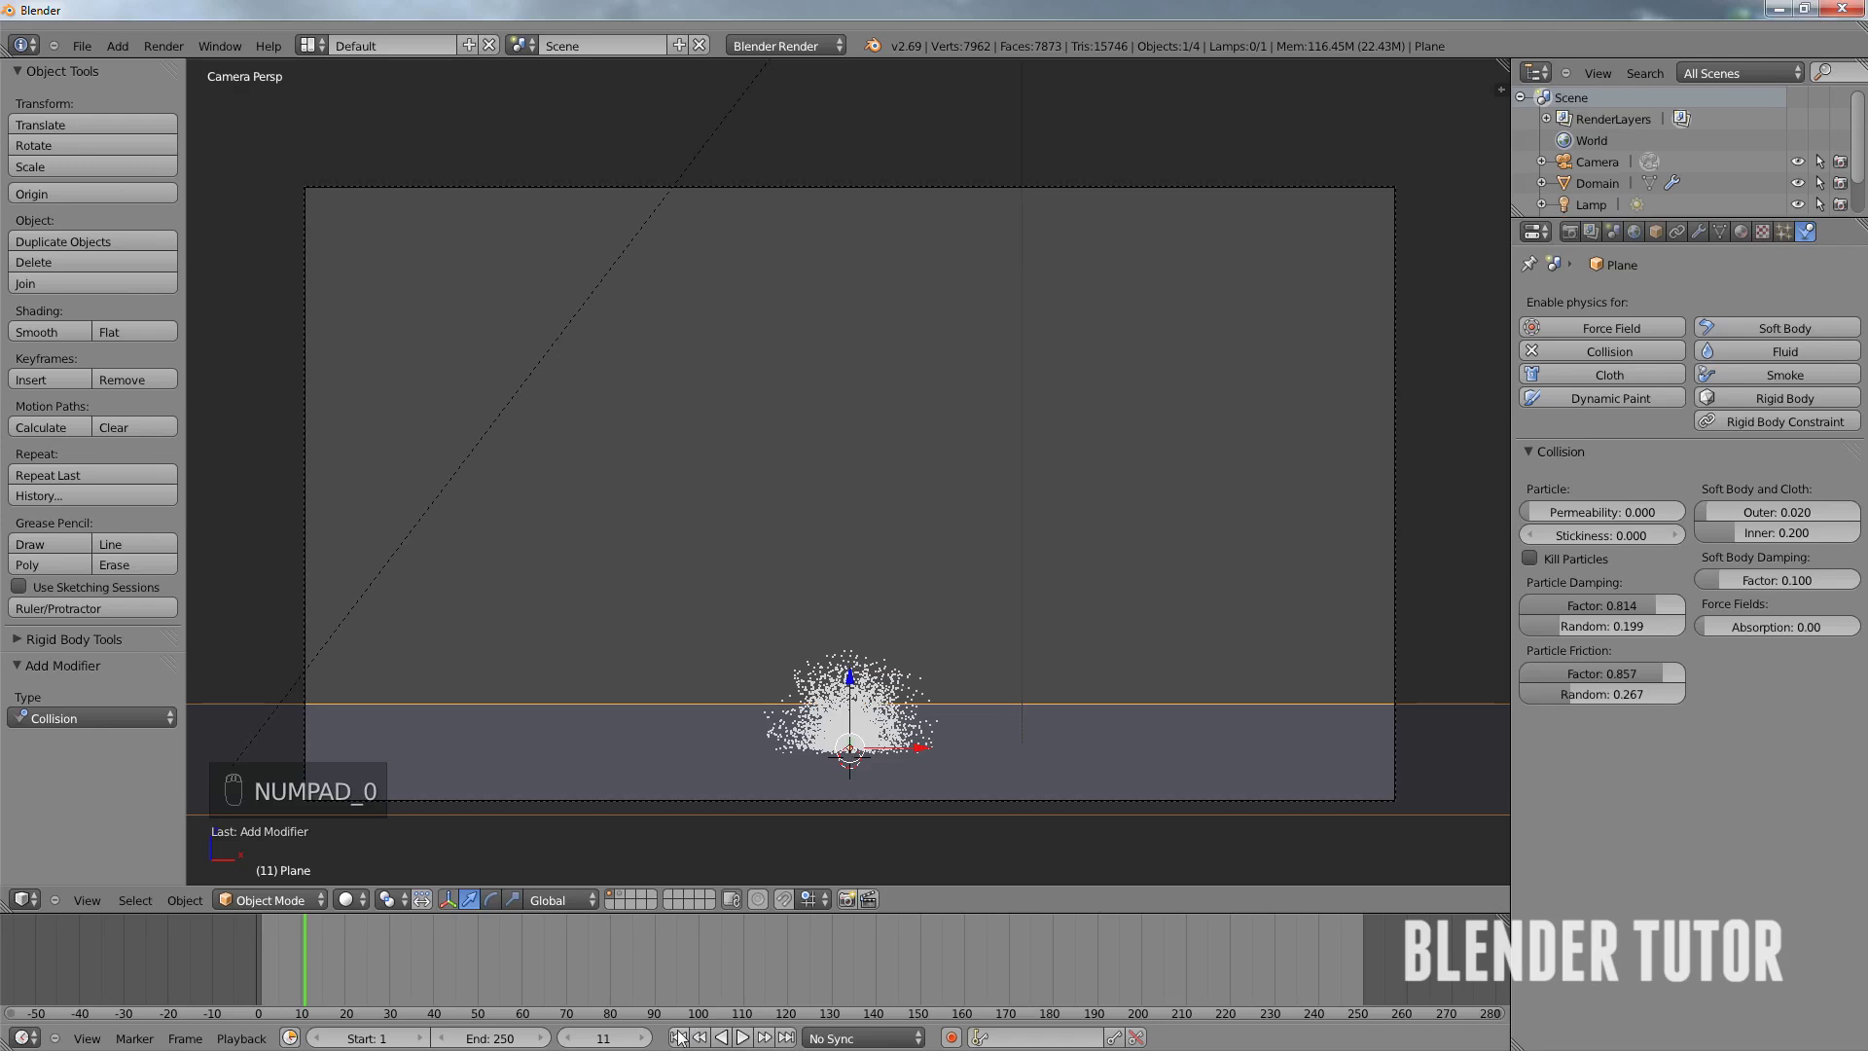
left_click(1766, 368)
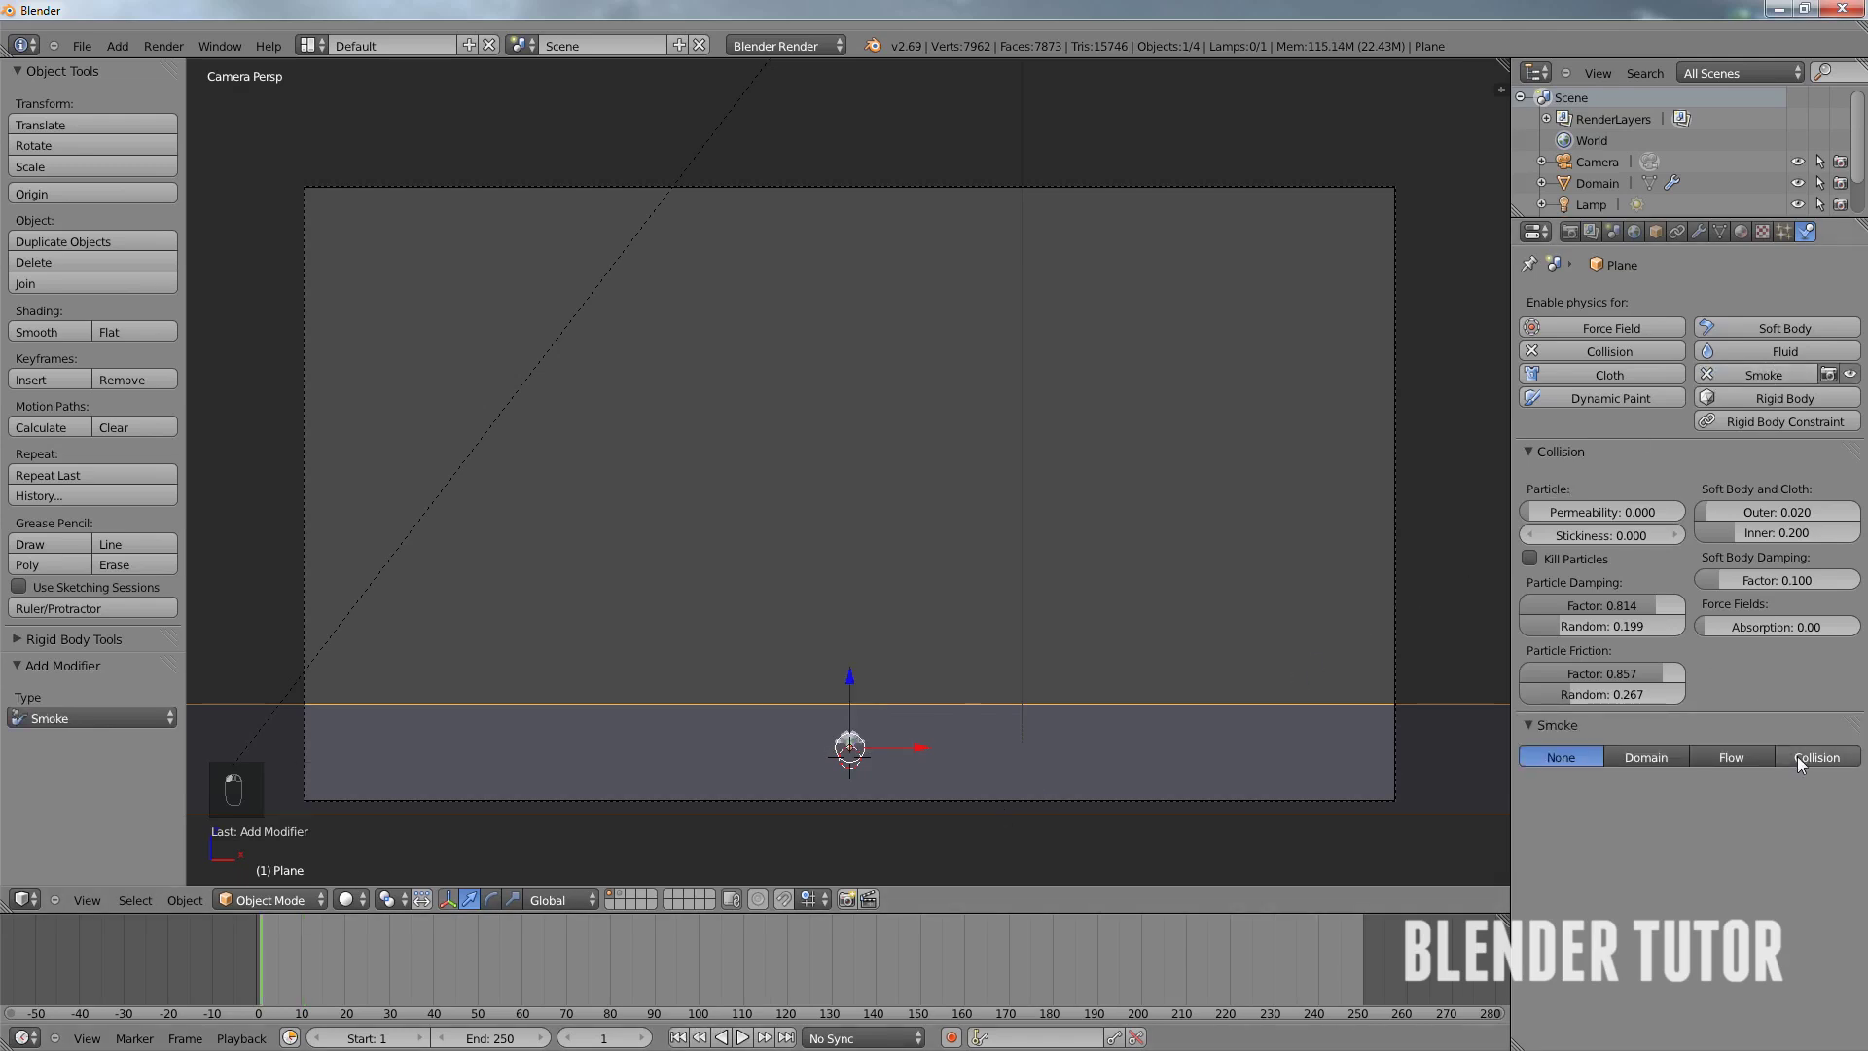
left_click(1796, 756)
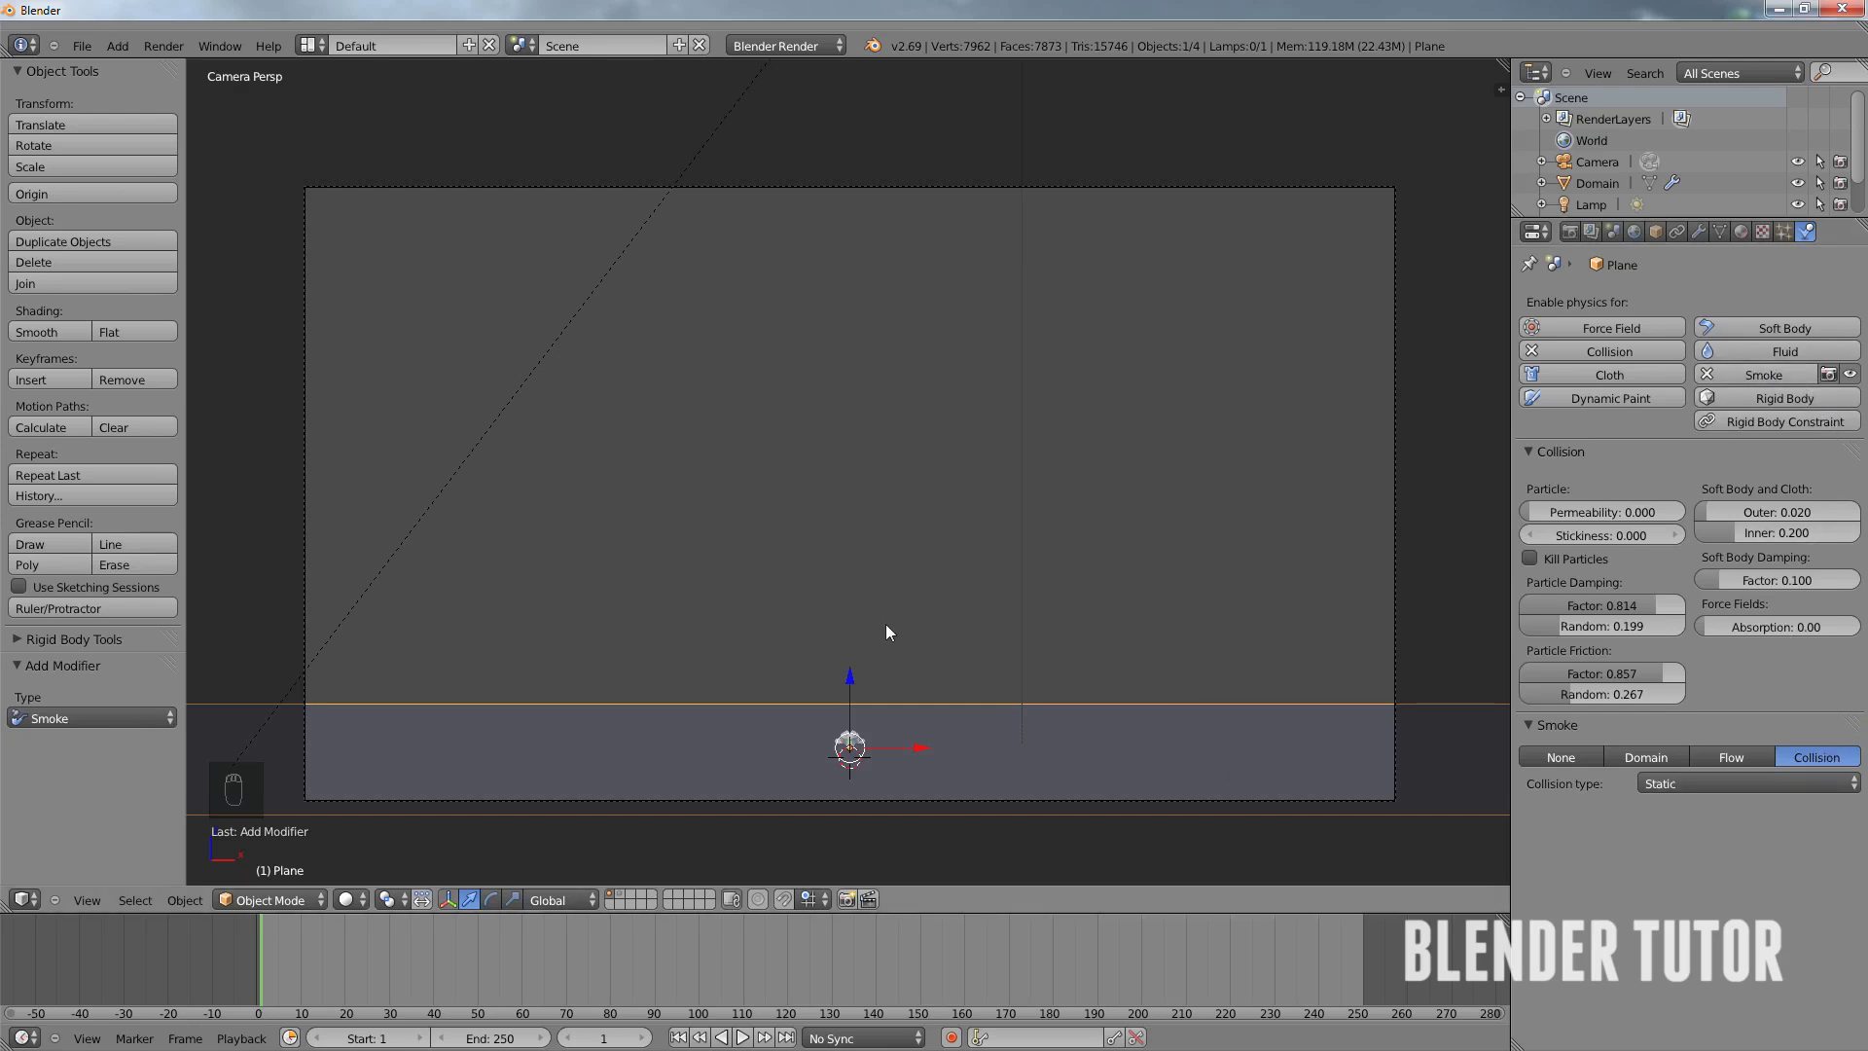
- Move the smoke Domain from the second layer to the first layer and show the first layer
scroll(887, 625, "down", 4)
left_click(623, 899)
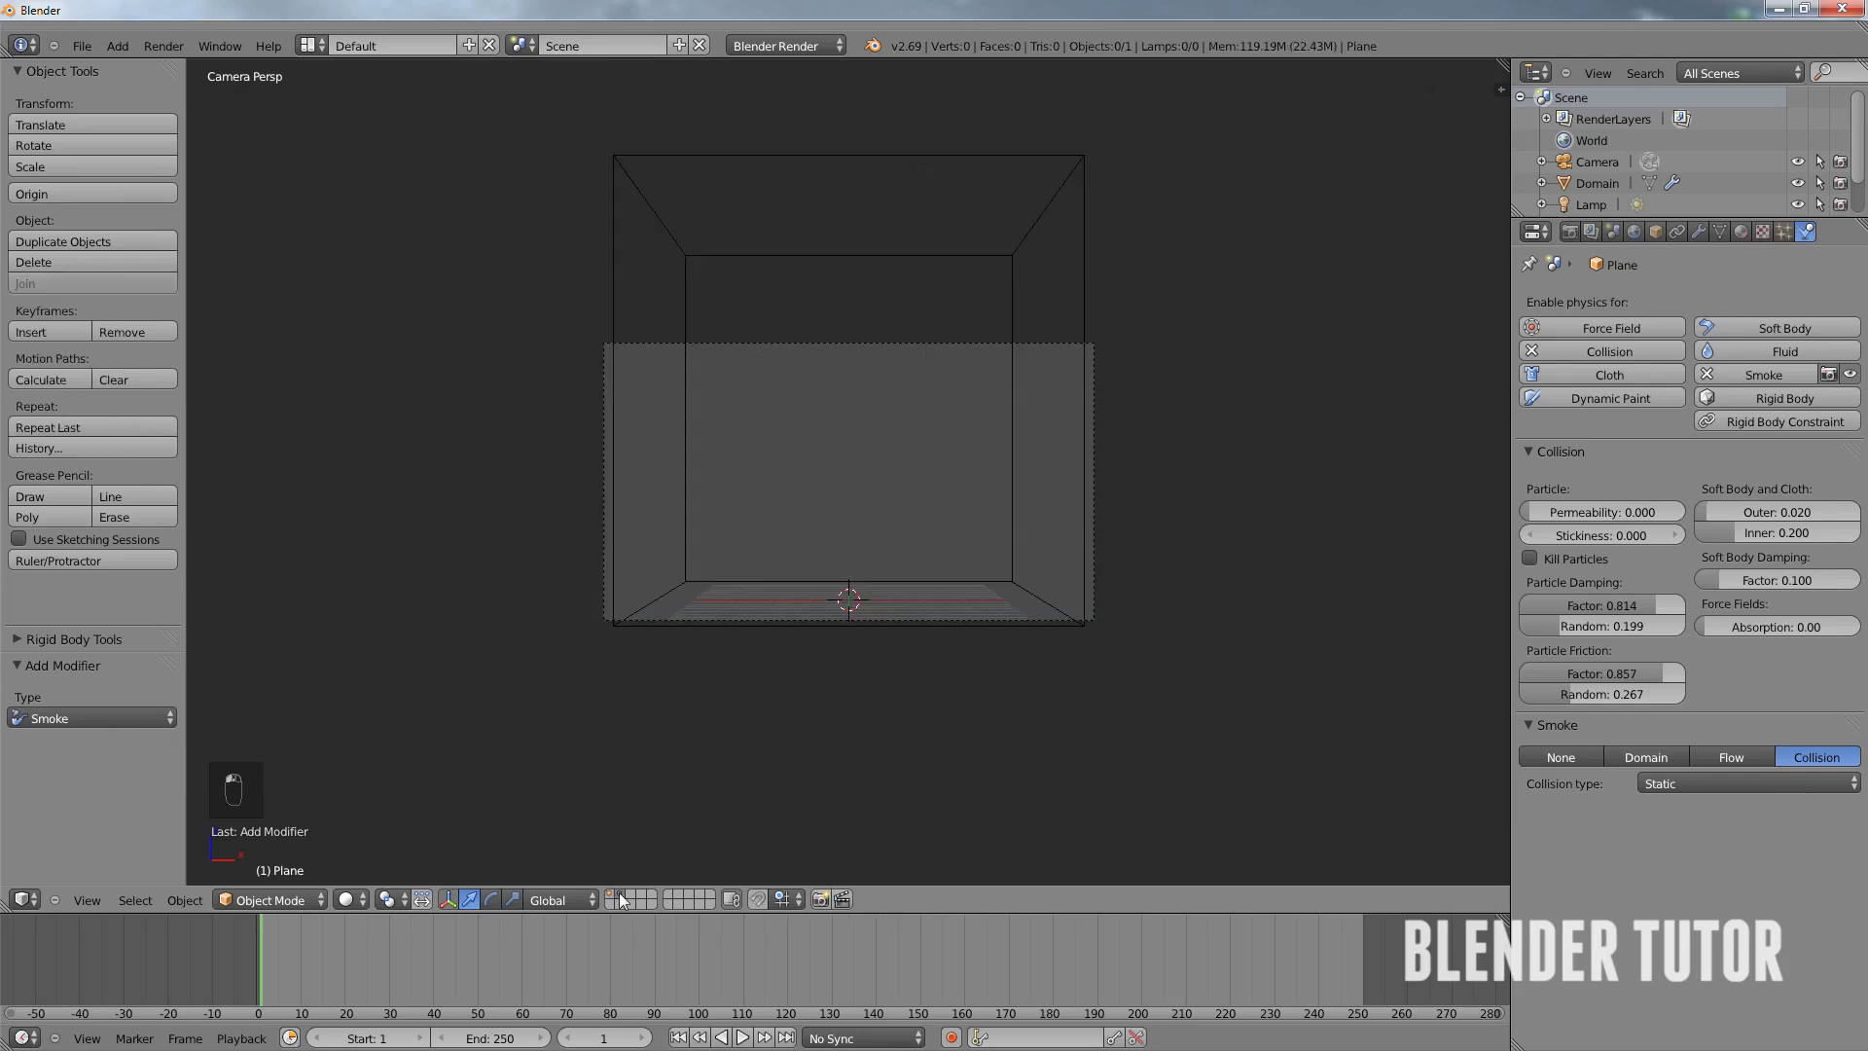
right_click(1014, 465)
key("m")
key("1")
key("1")
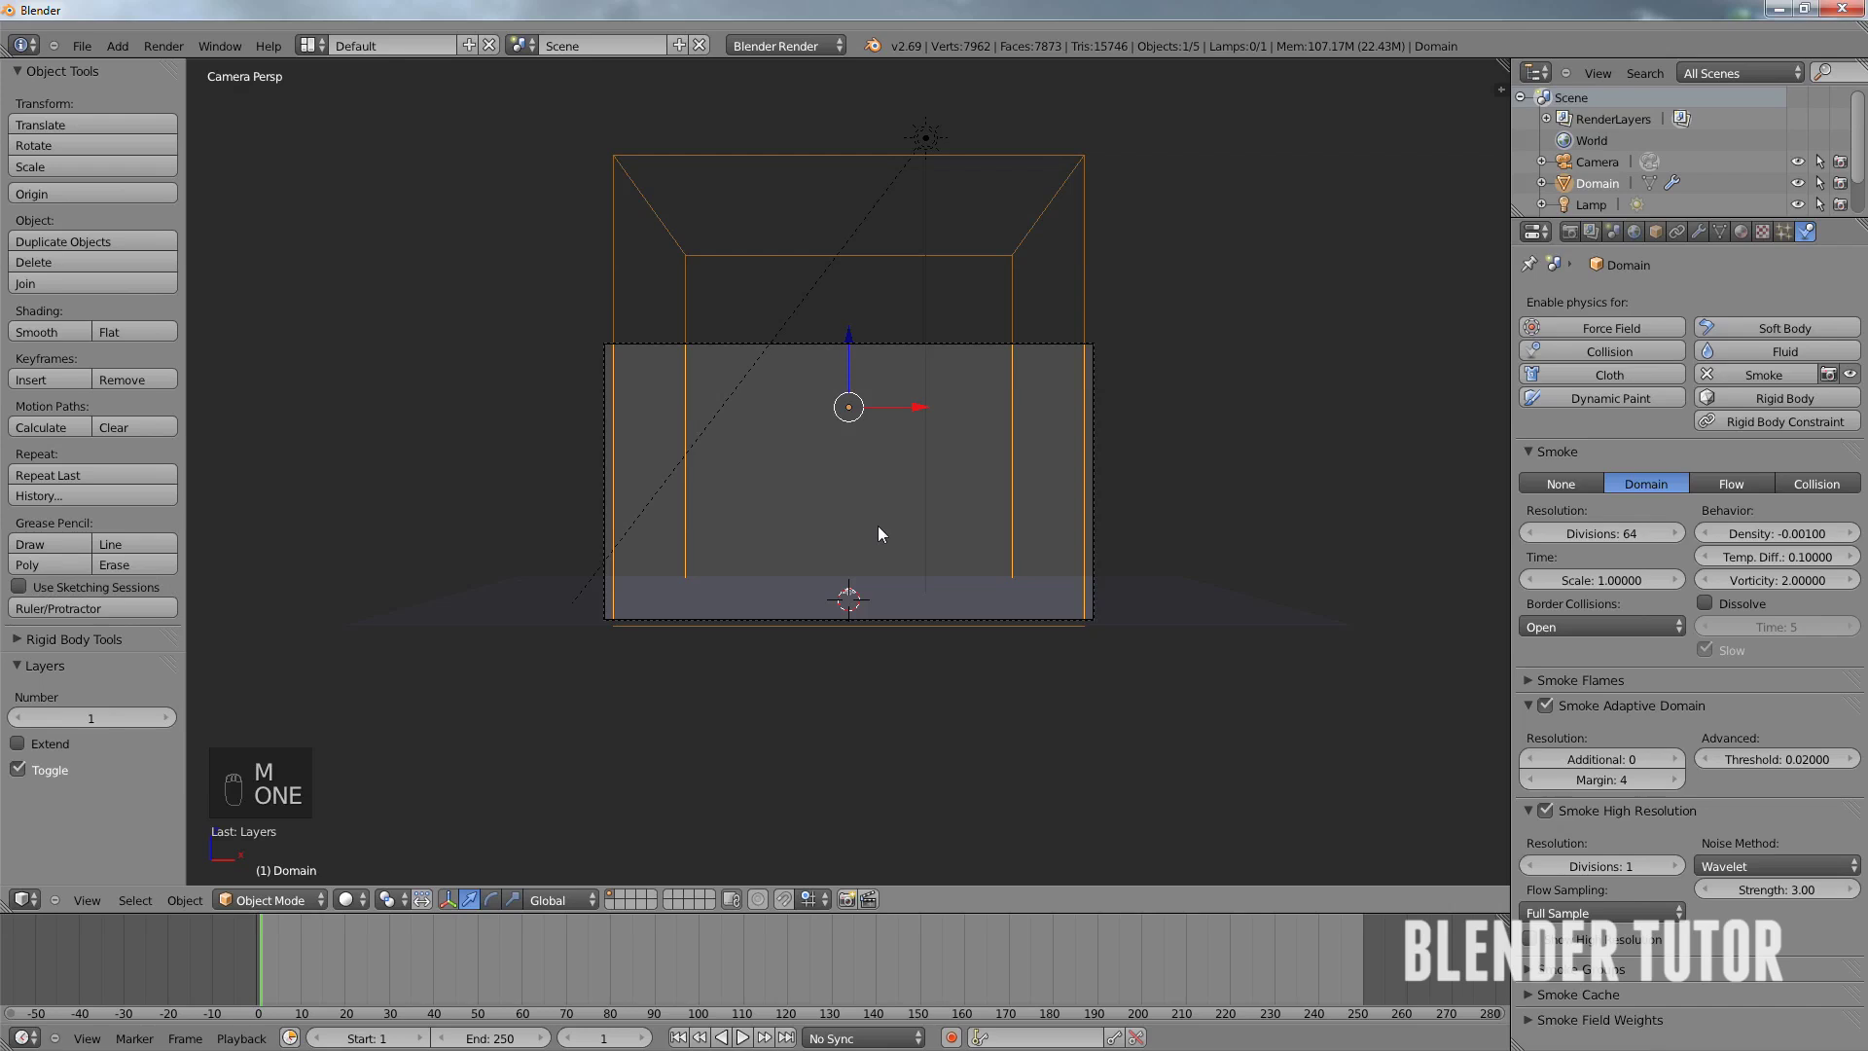
- Add smoke physics to the monkey head and set it as a Flow object
scroll(878, 530, "up", 2)
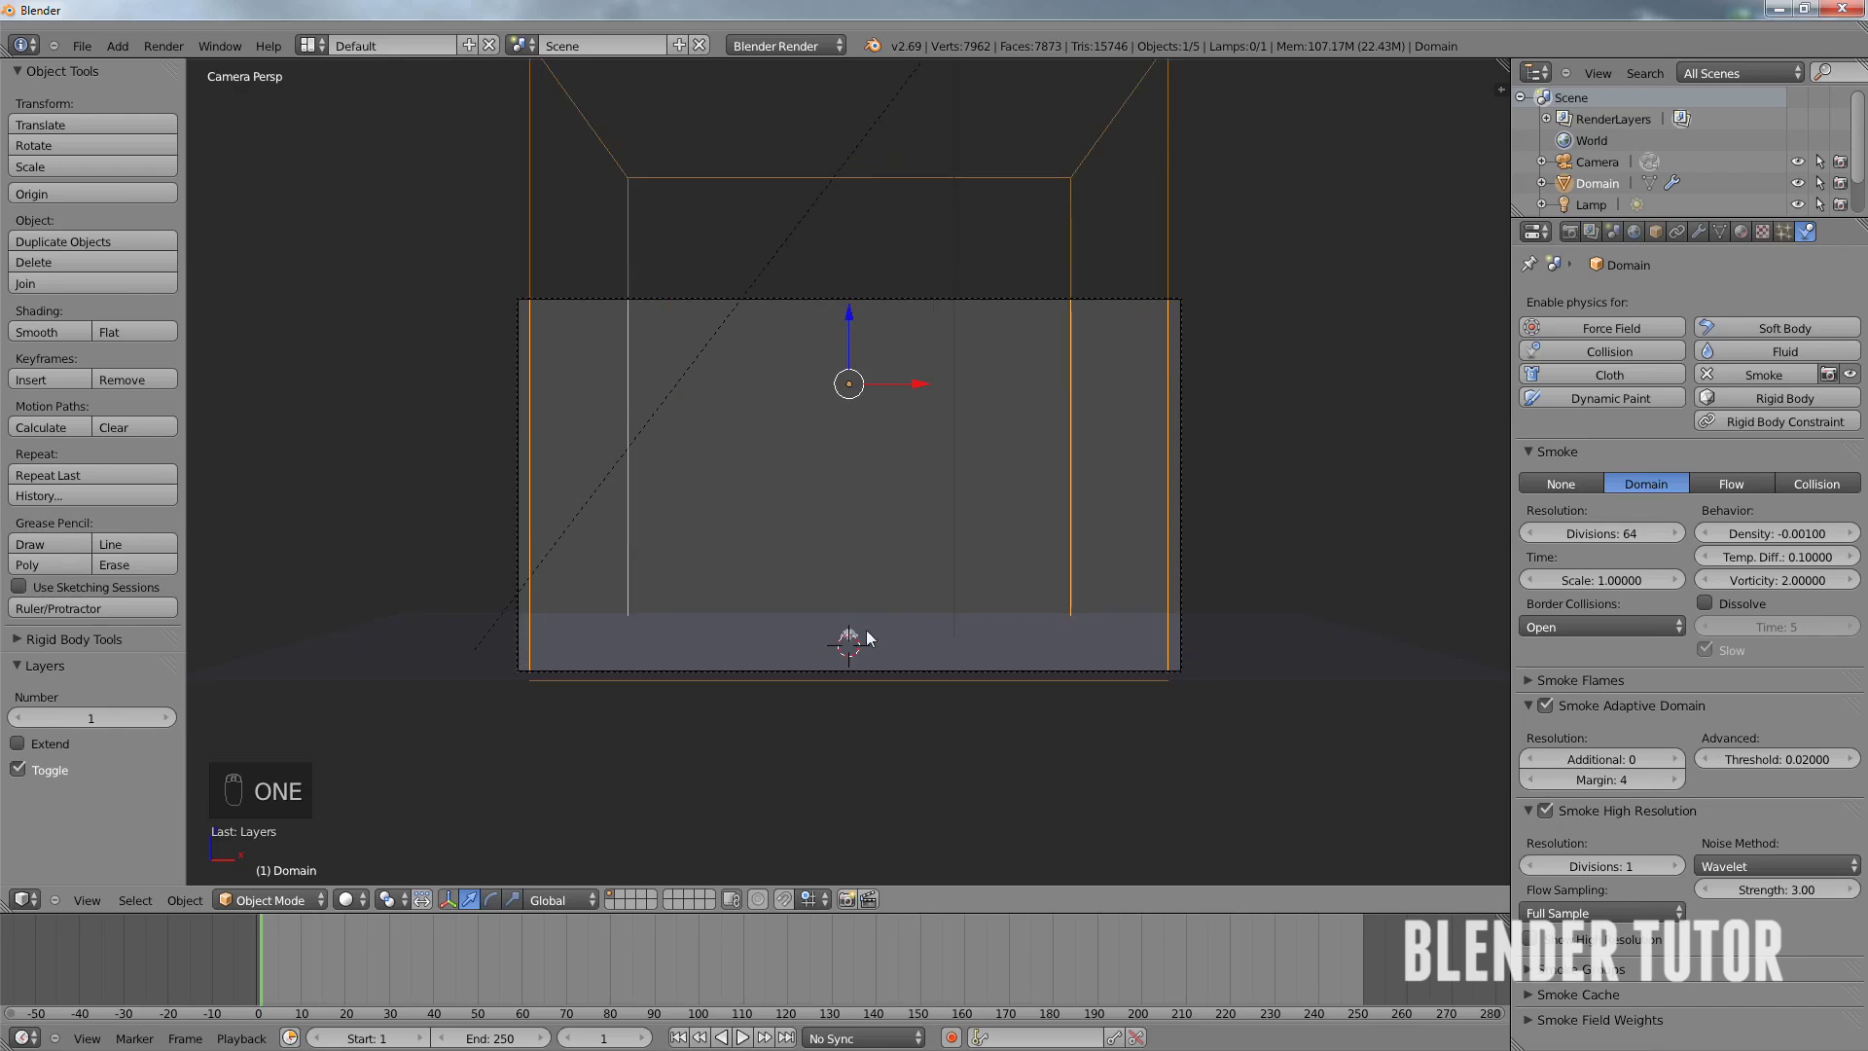
right_click(854, 632)
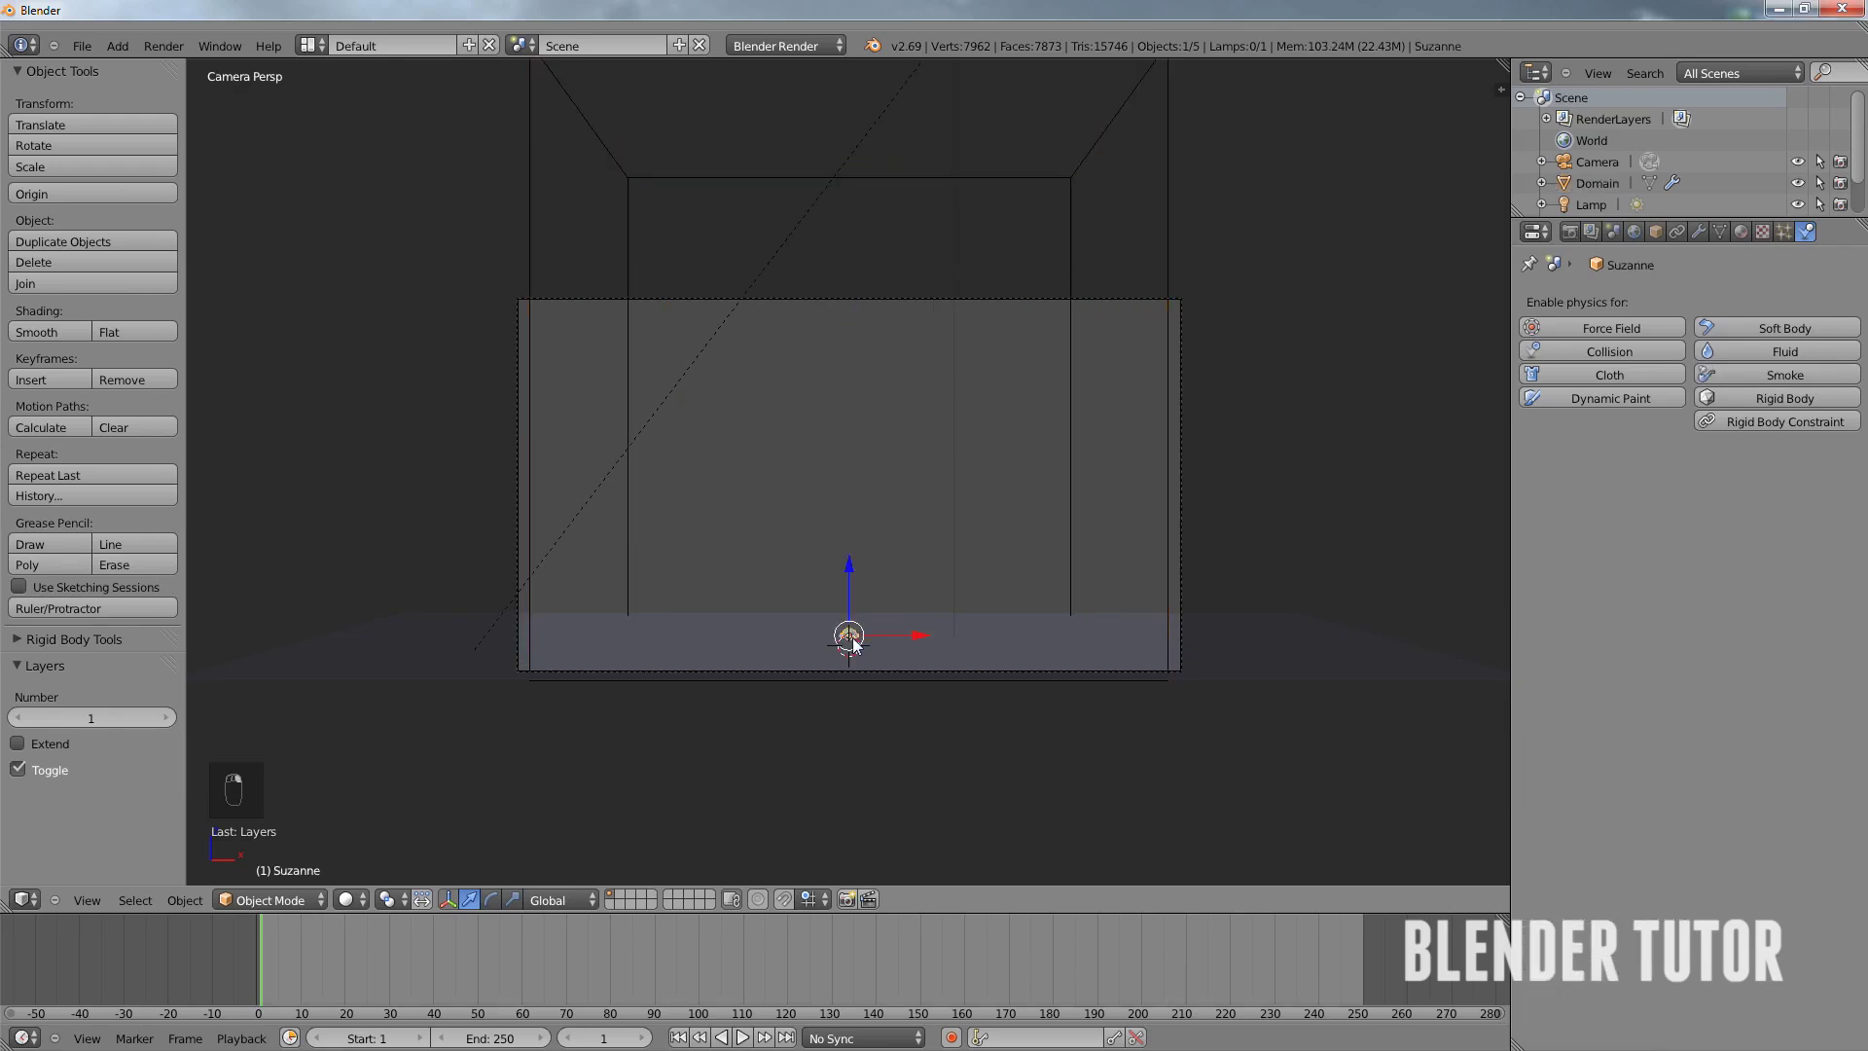
scroll(854, 638, "up", 1)
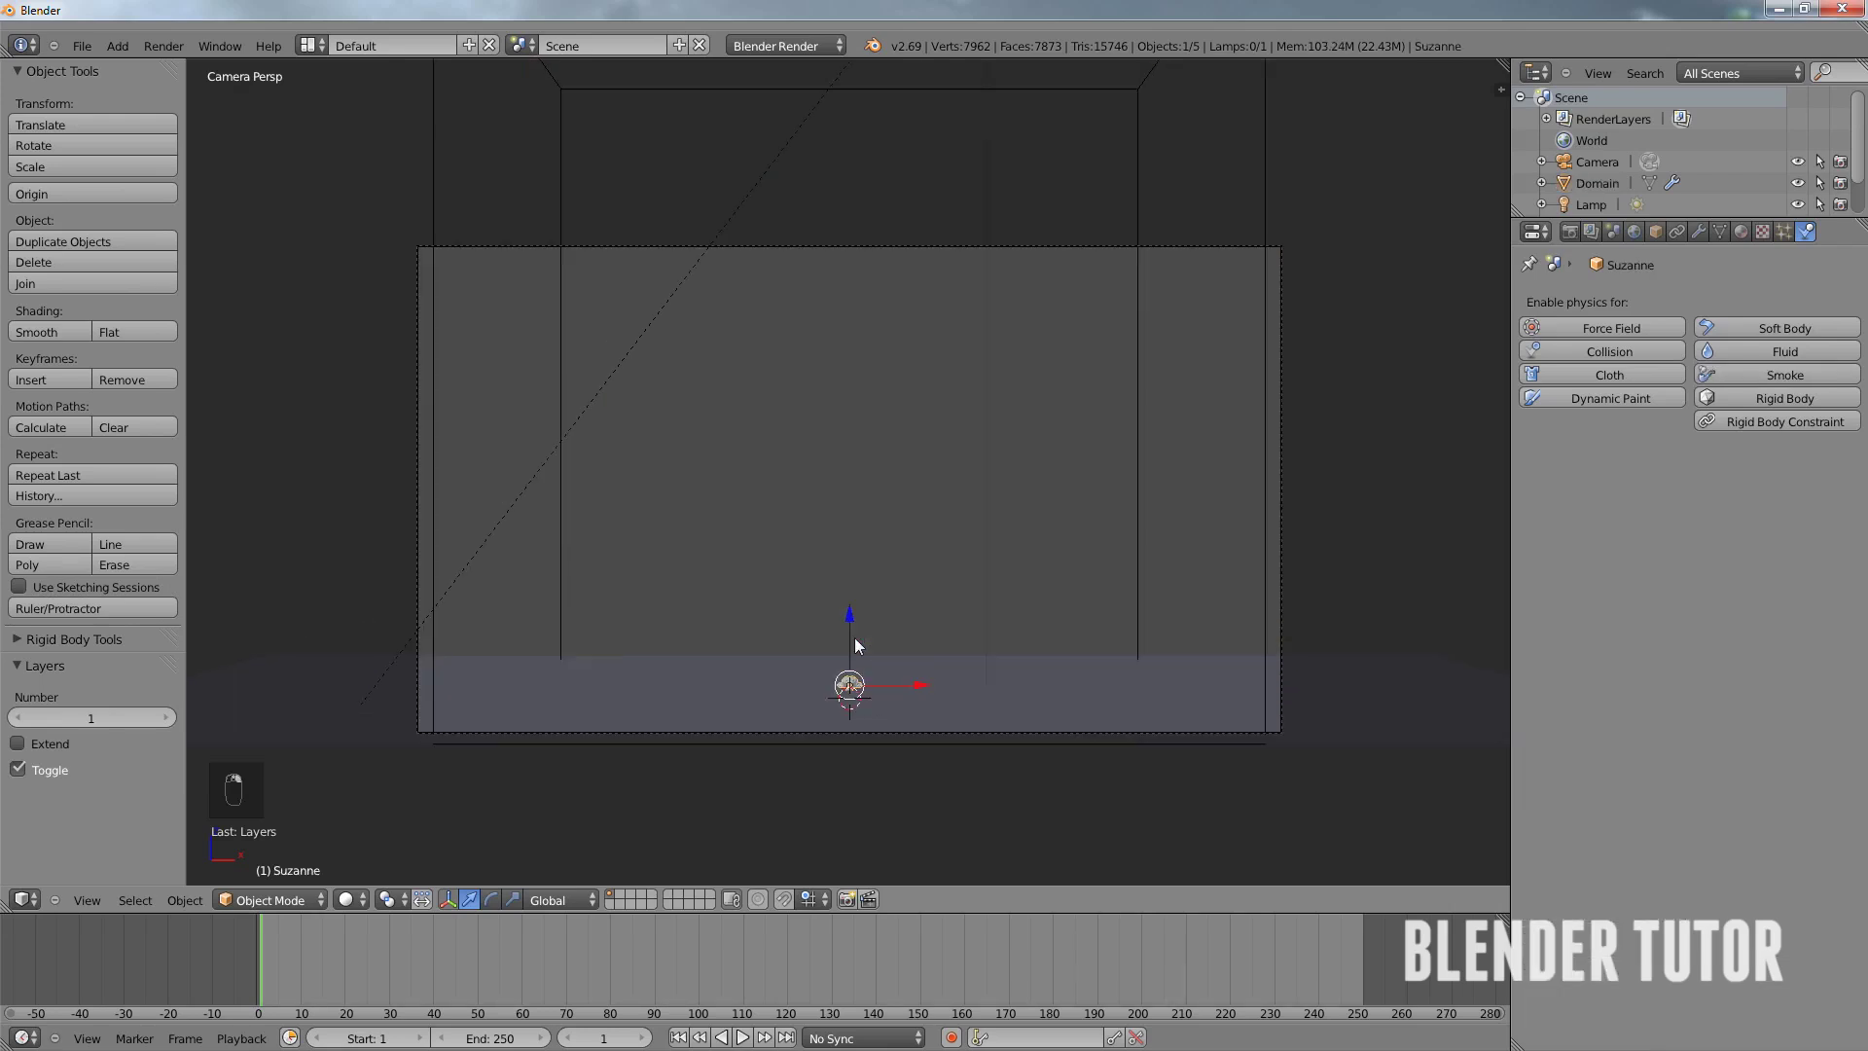
left_click(1792, 374)
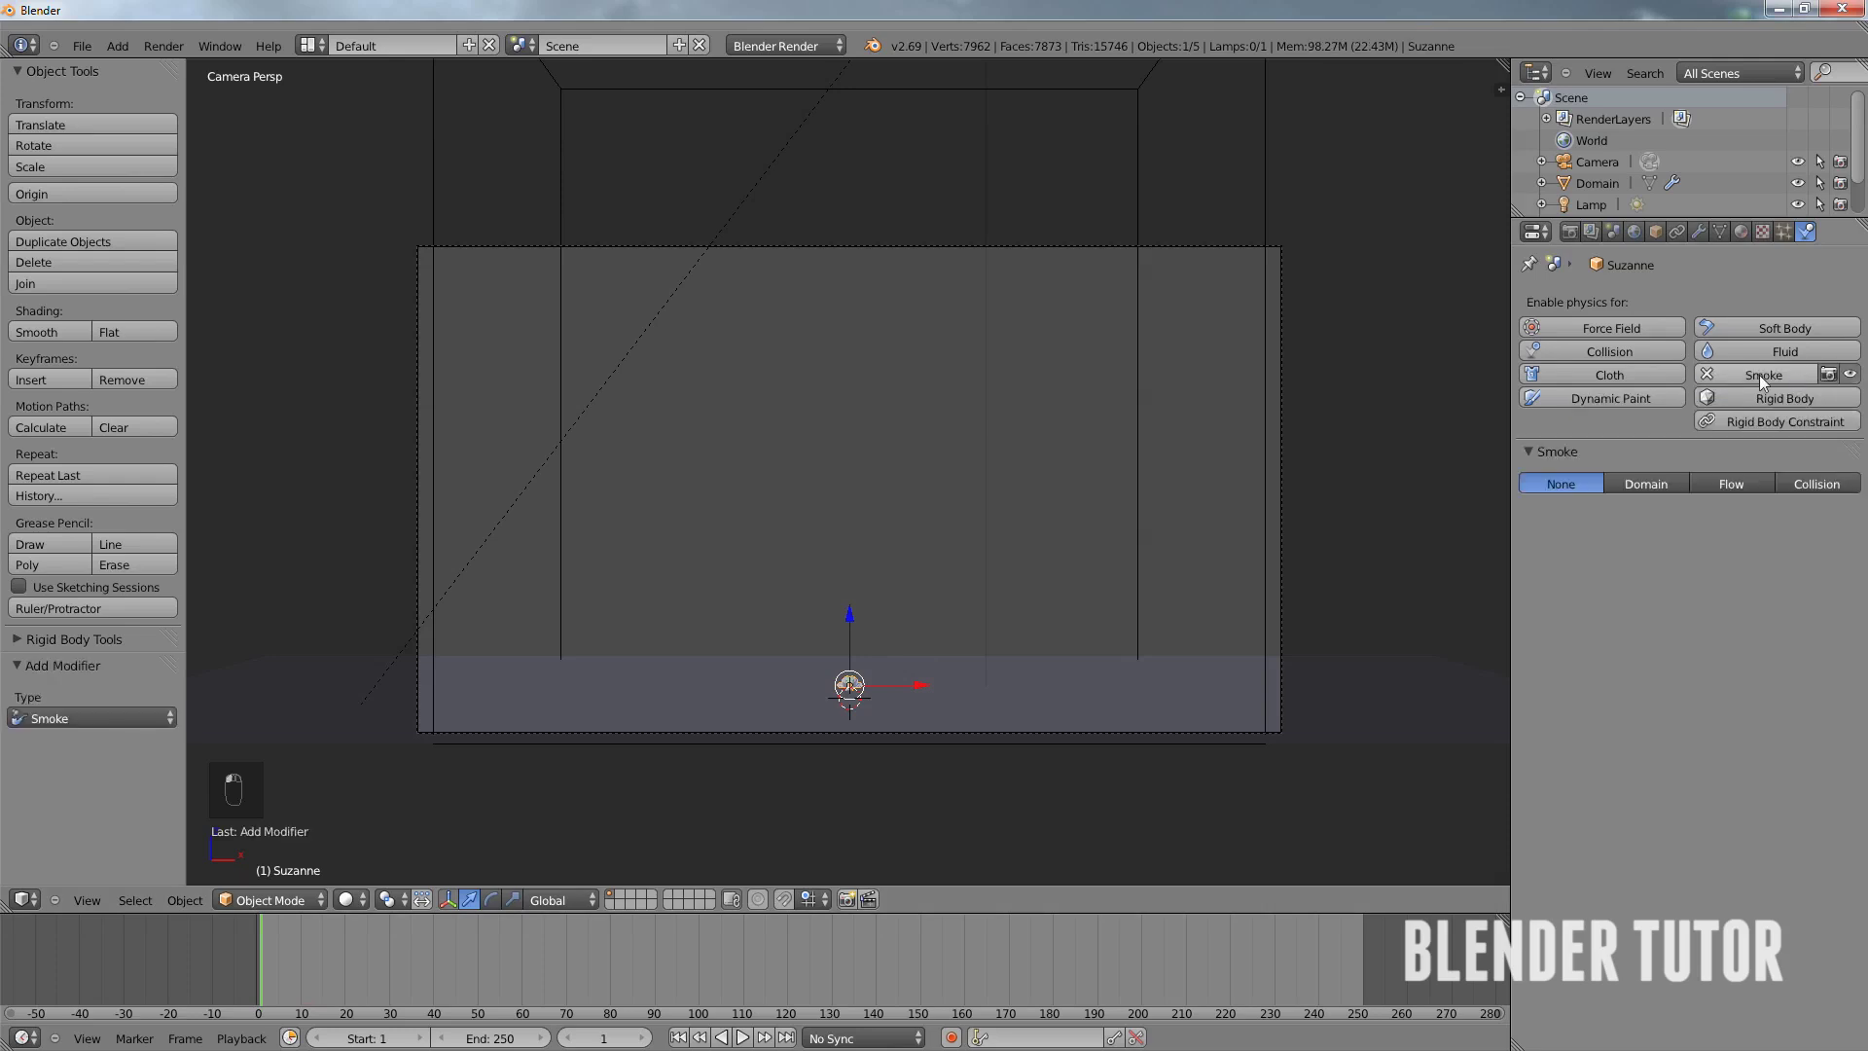
left_click(1746, 477)
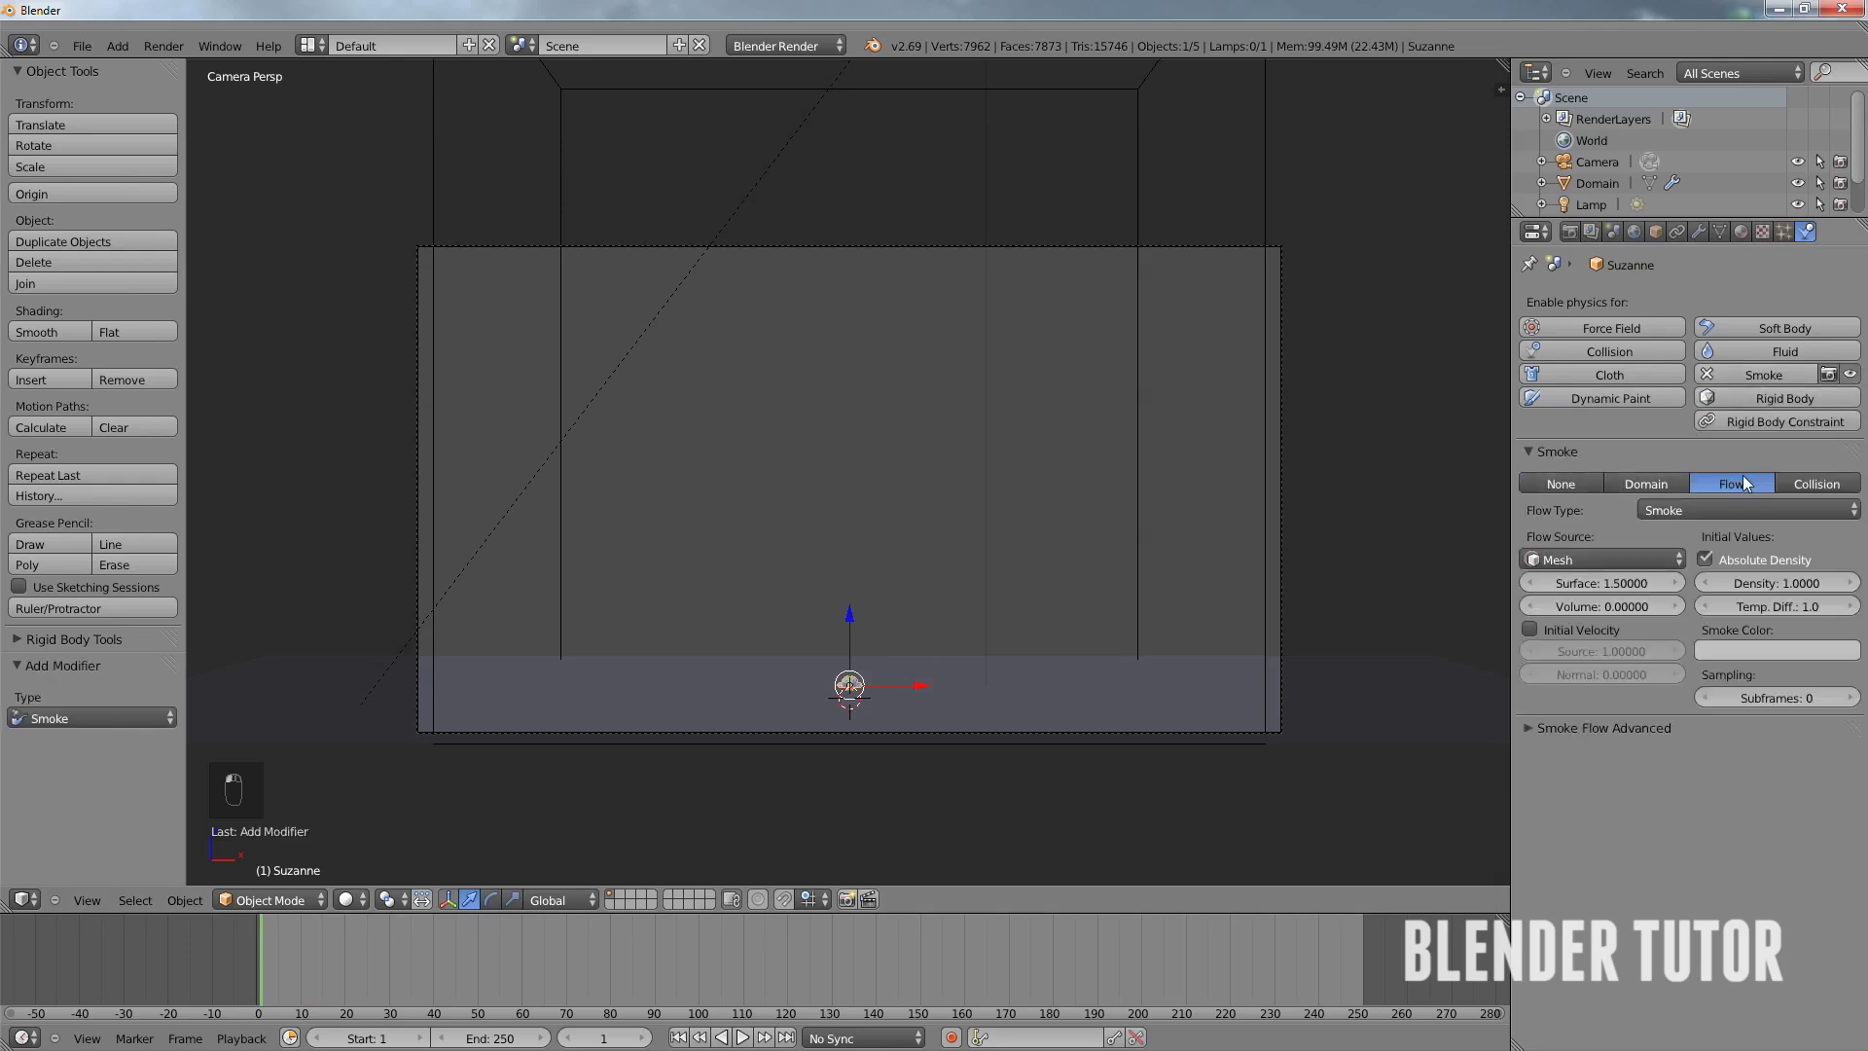
- Use the Fireball particle system as Suzanne's smoke flow source, with Absolute Density off and Initial Velocity on
left_click(1583, 553)
left_click(1591, 537)
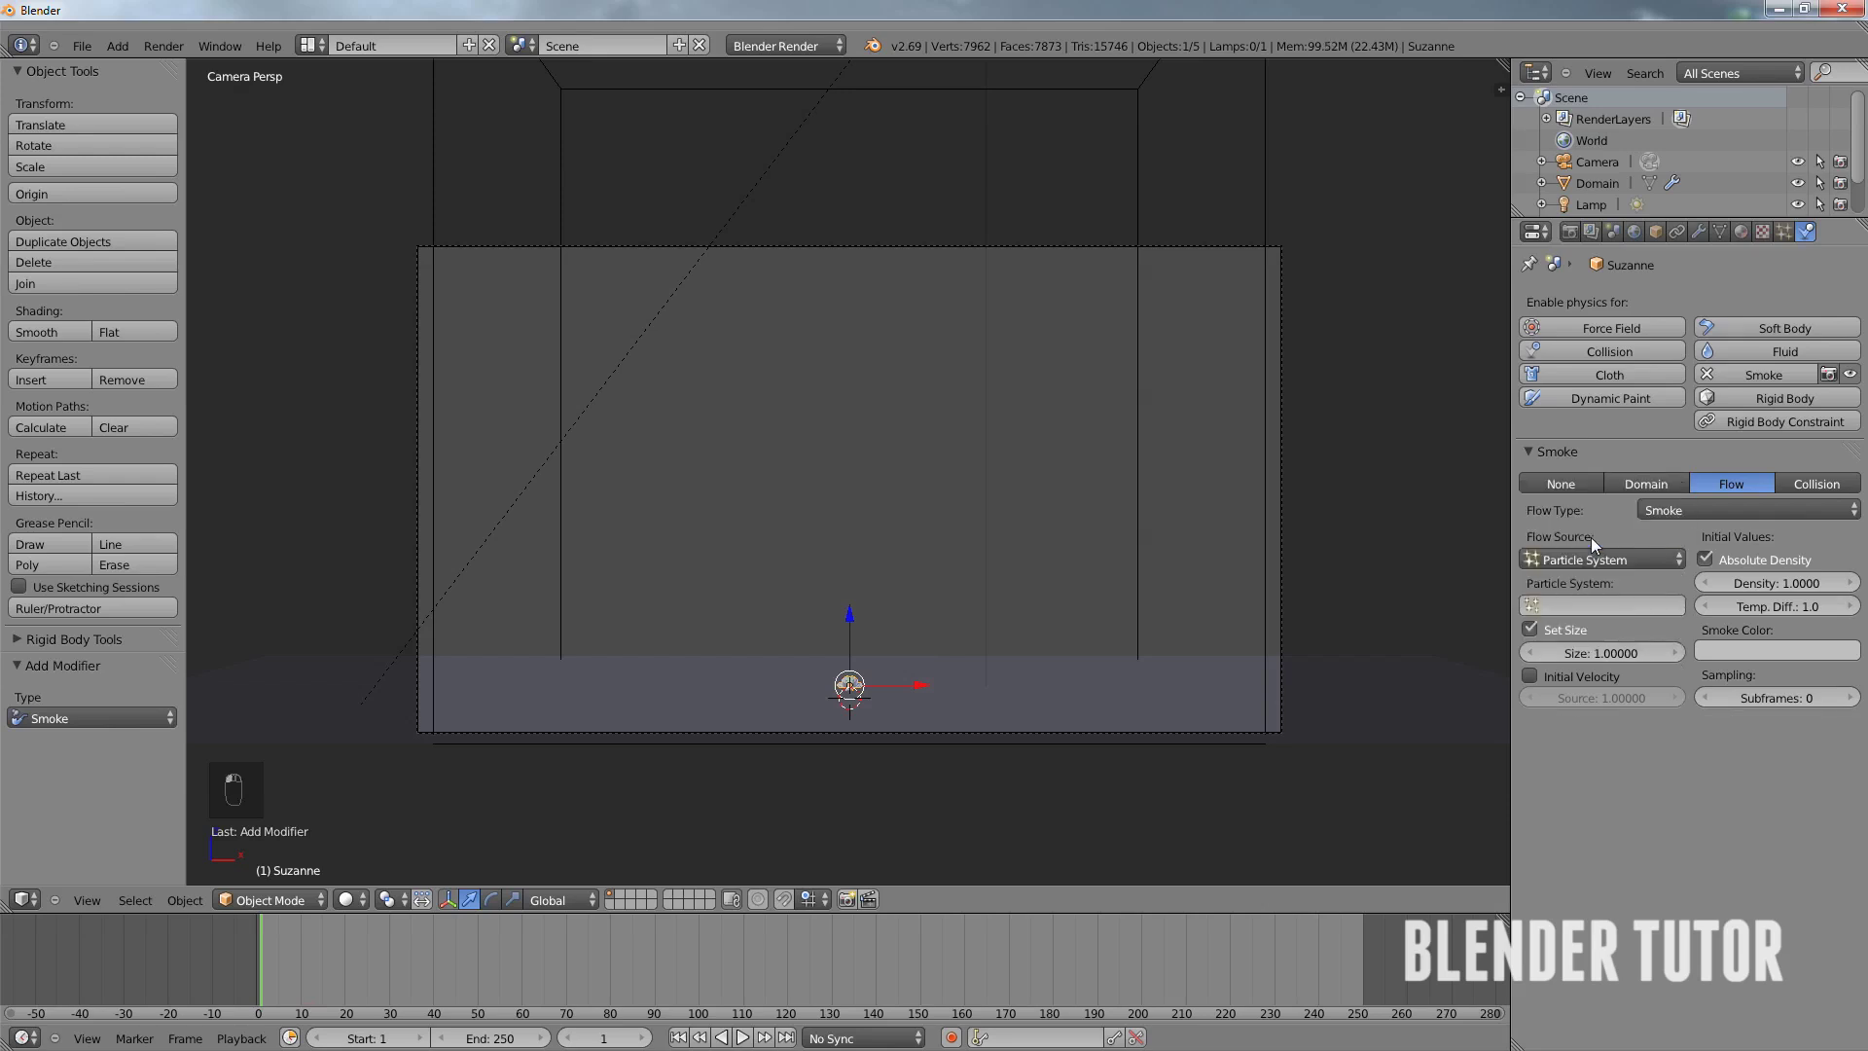
left_click(1559, 606)
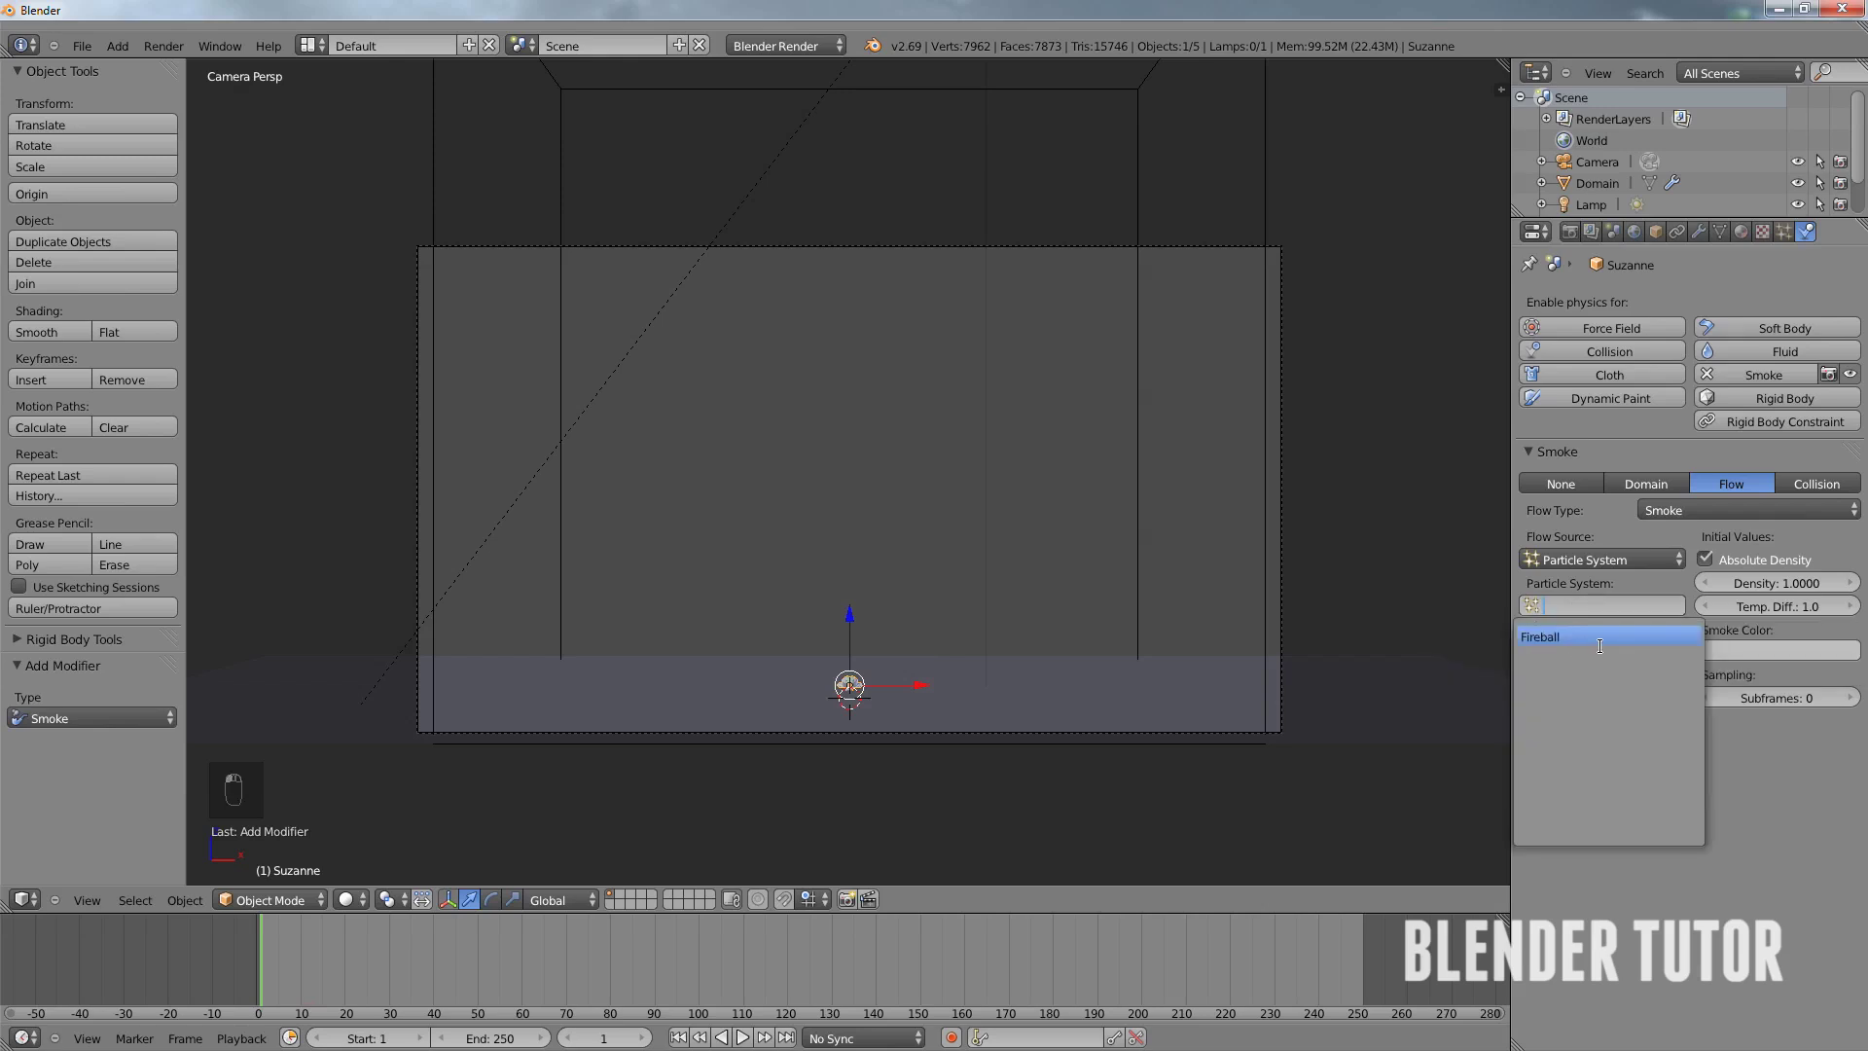
left_click(1592, 637)
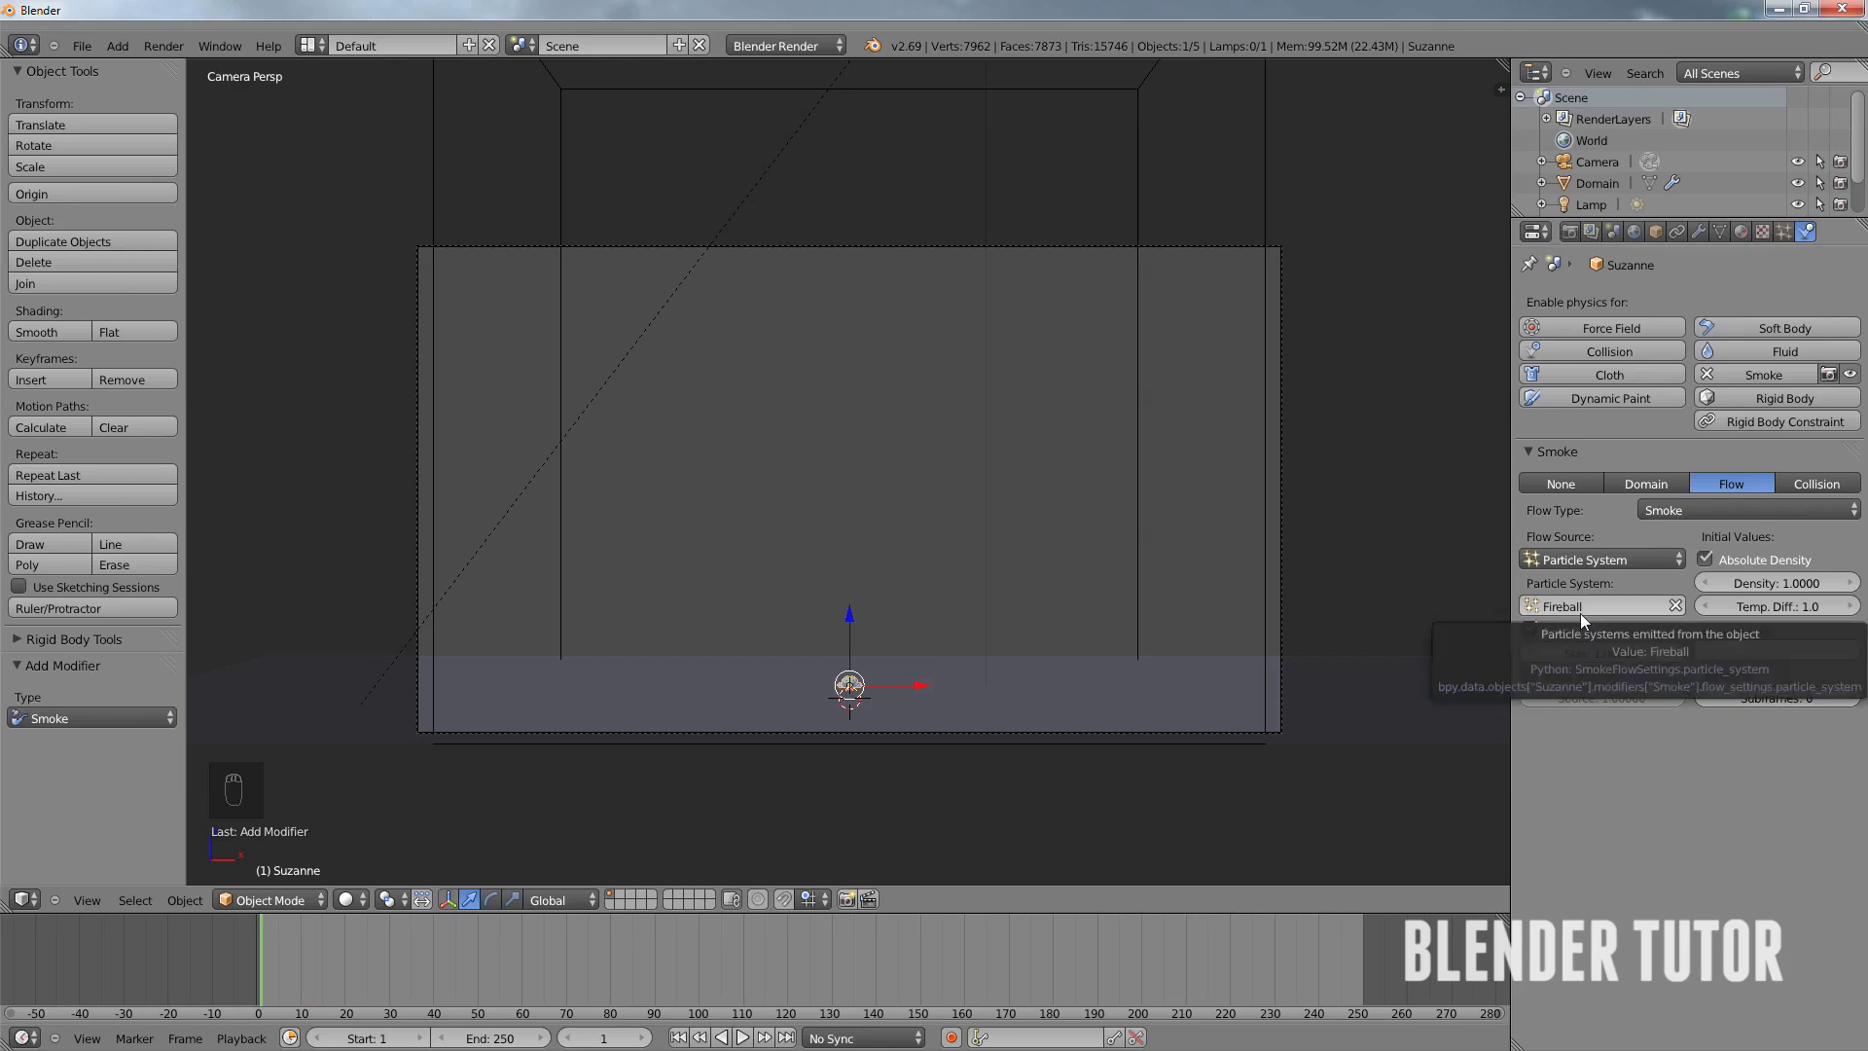
left_click(1705, 560)
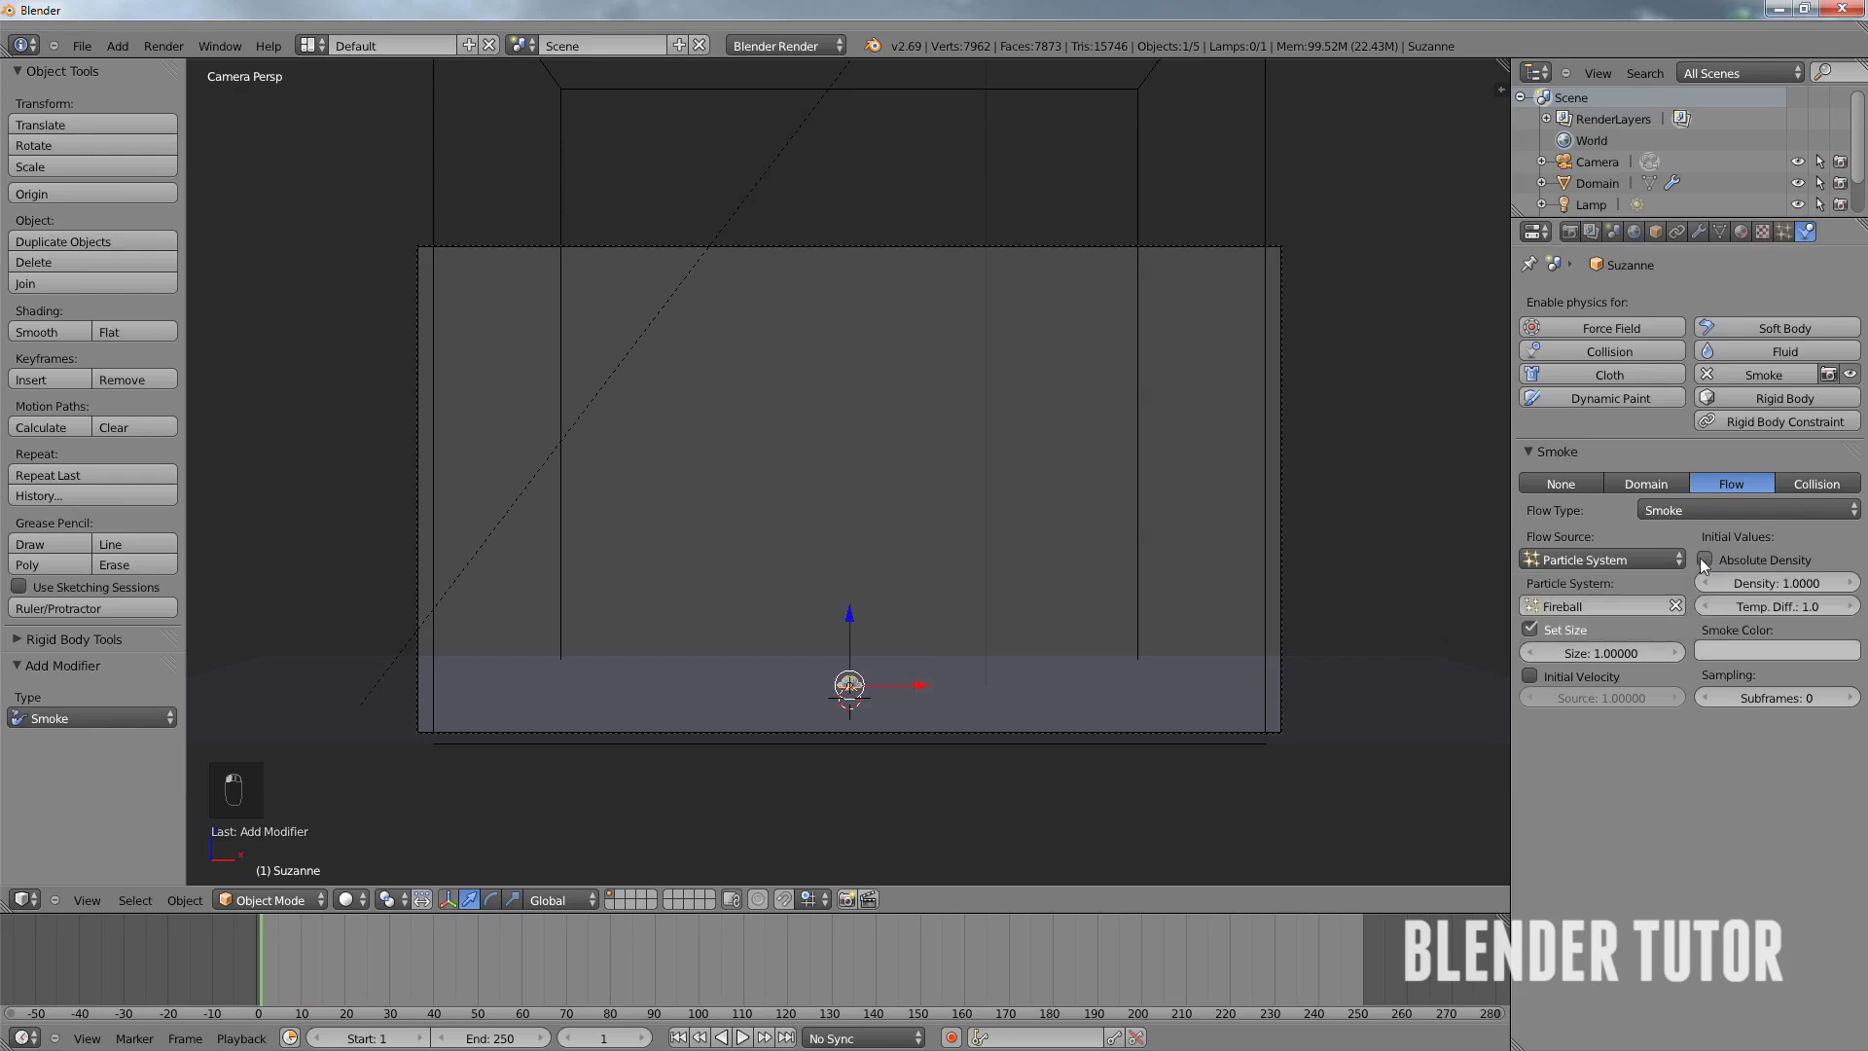
left_click(1530, 678)
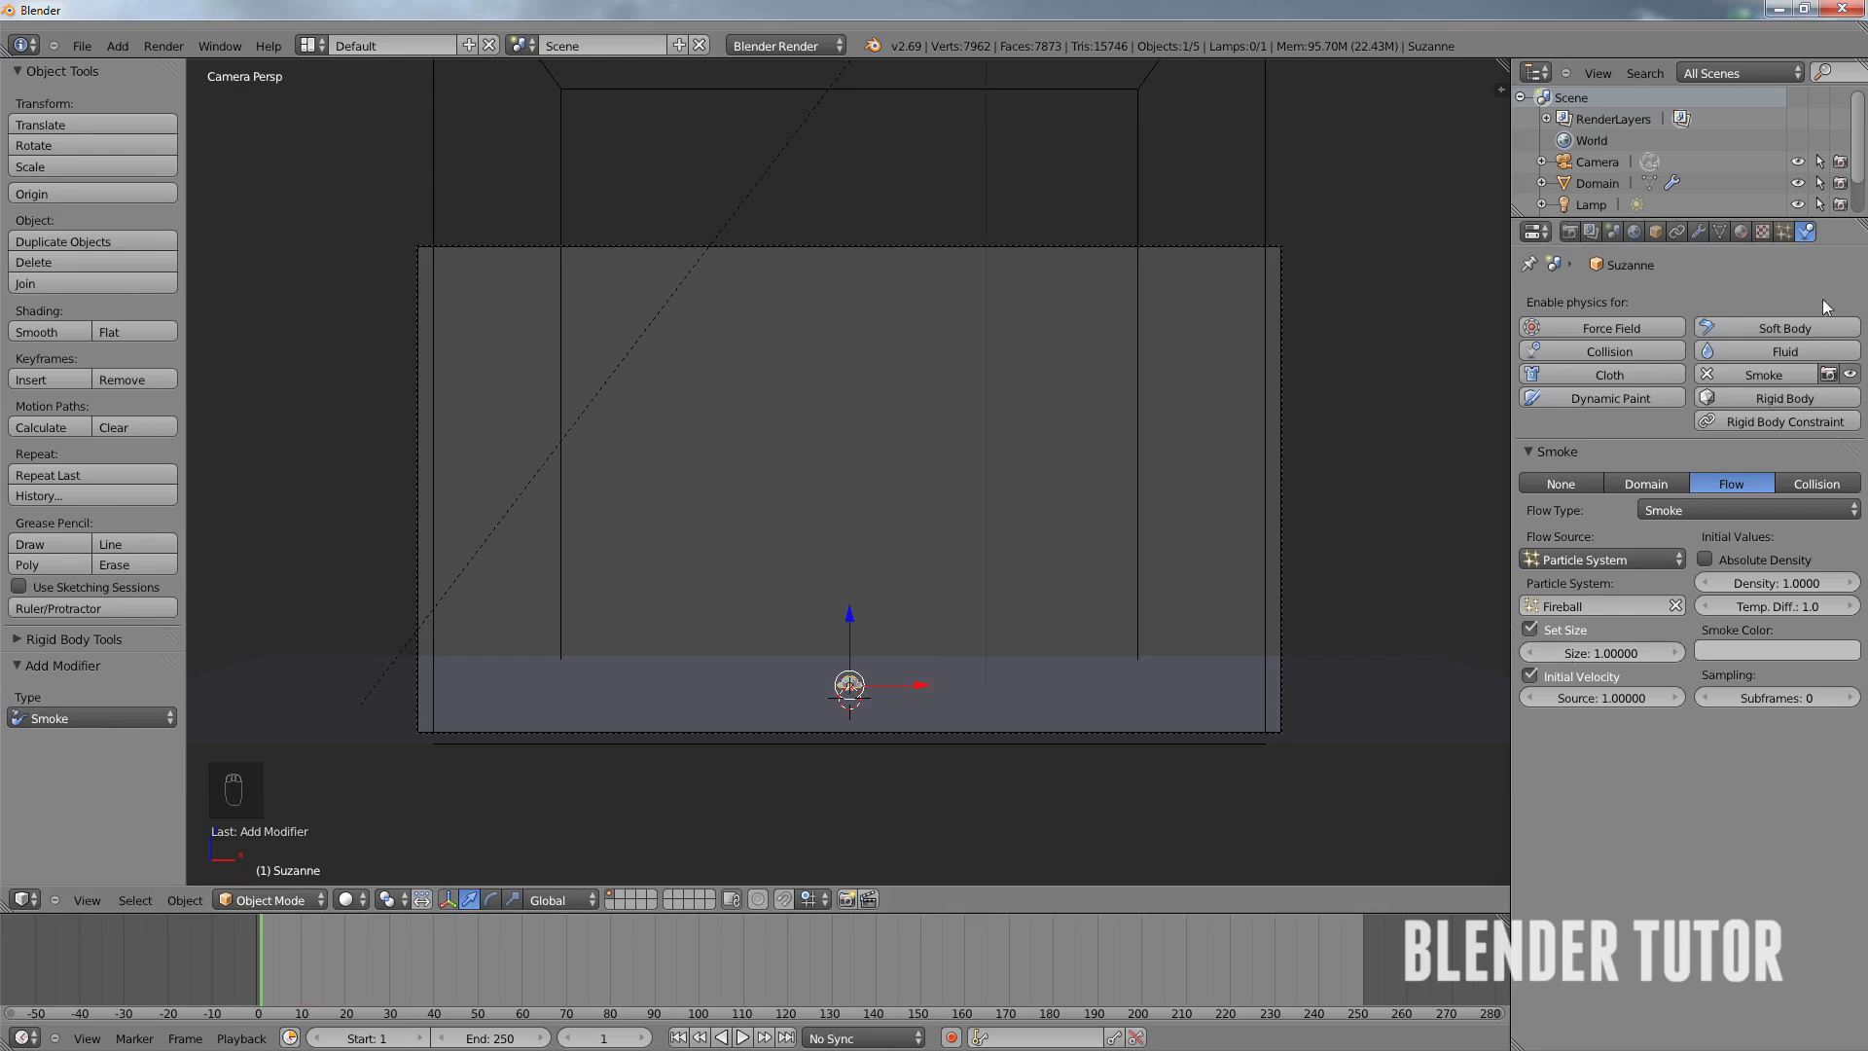
- Select the smoke domain and save the file as Fireball Tutorial.blend in the Blender Projects folder
right_click(1141, 447)
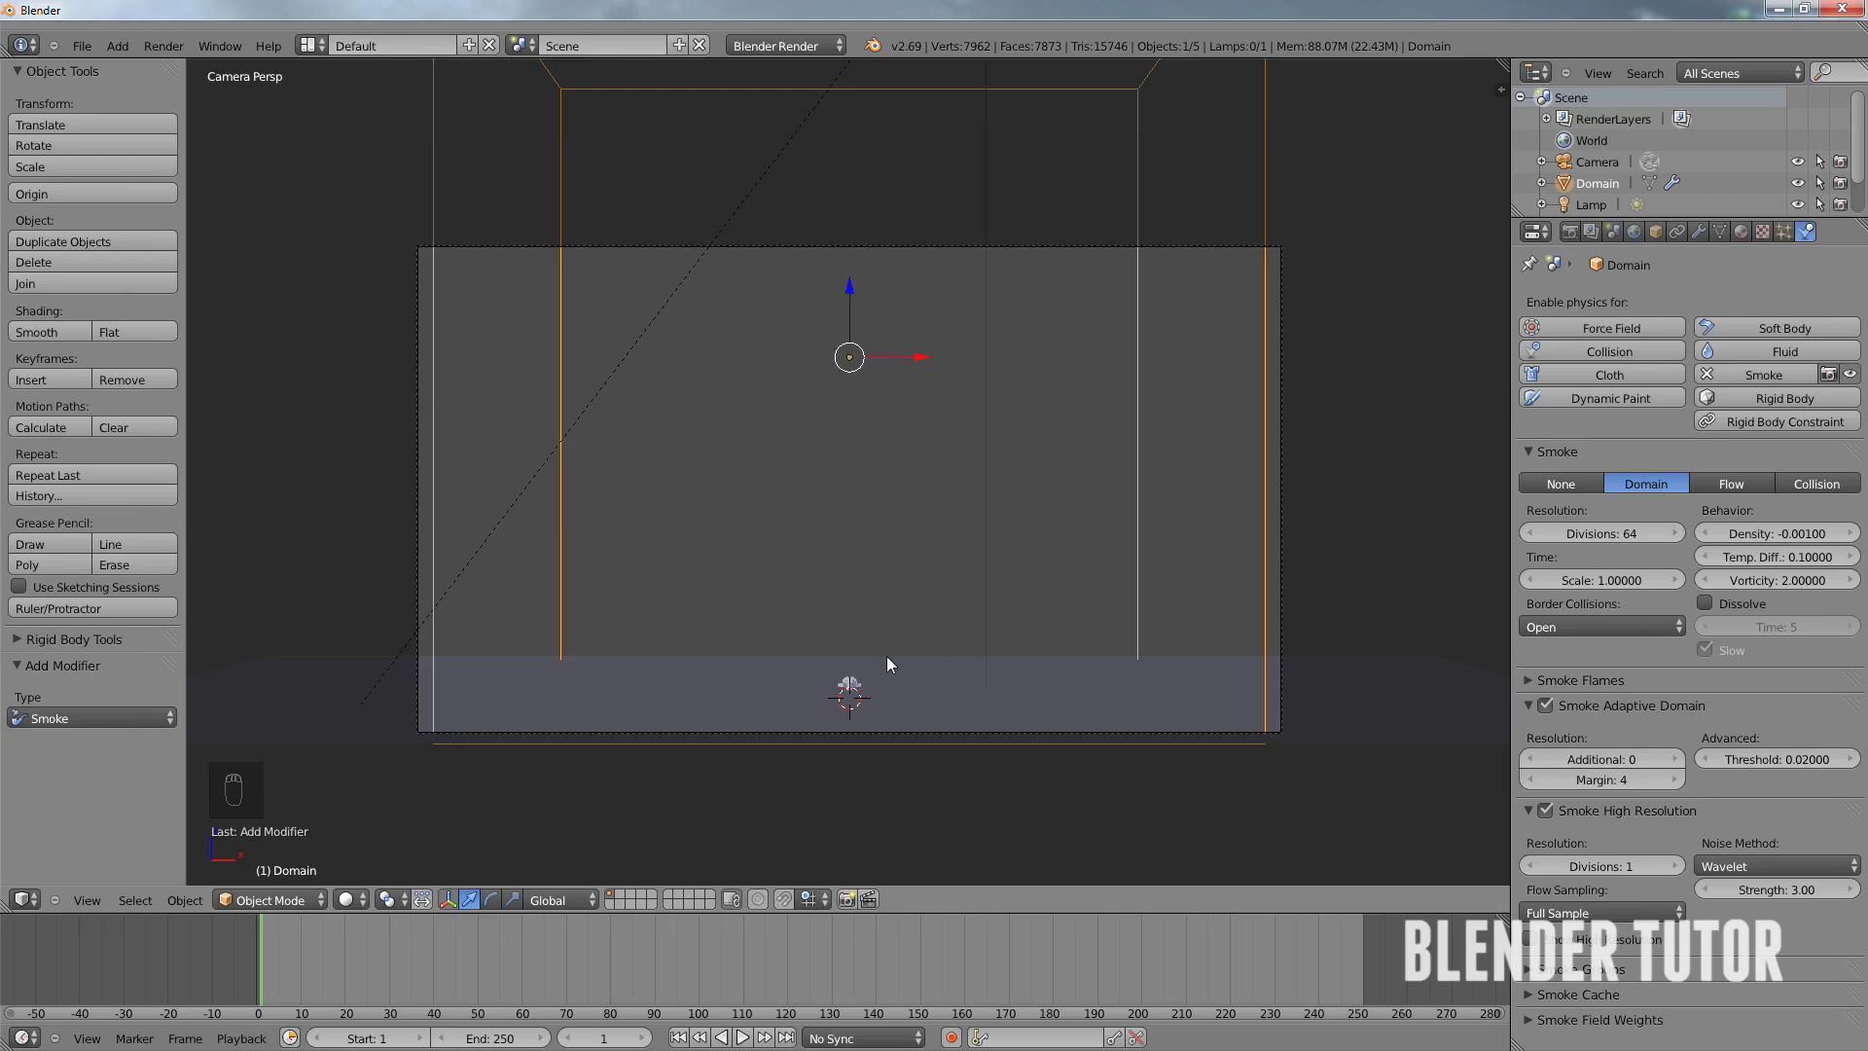
left_click(87, 47)
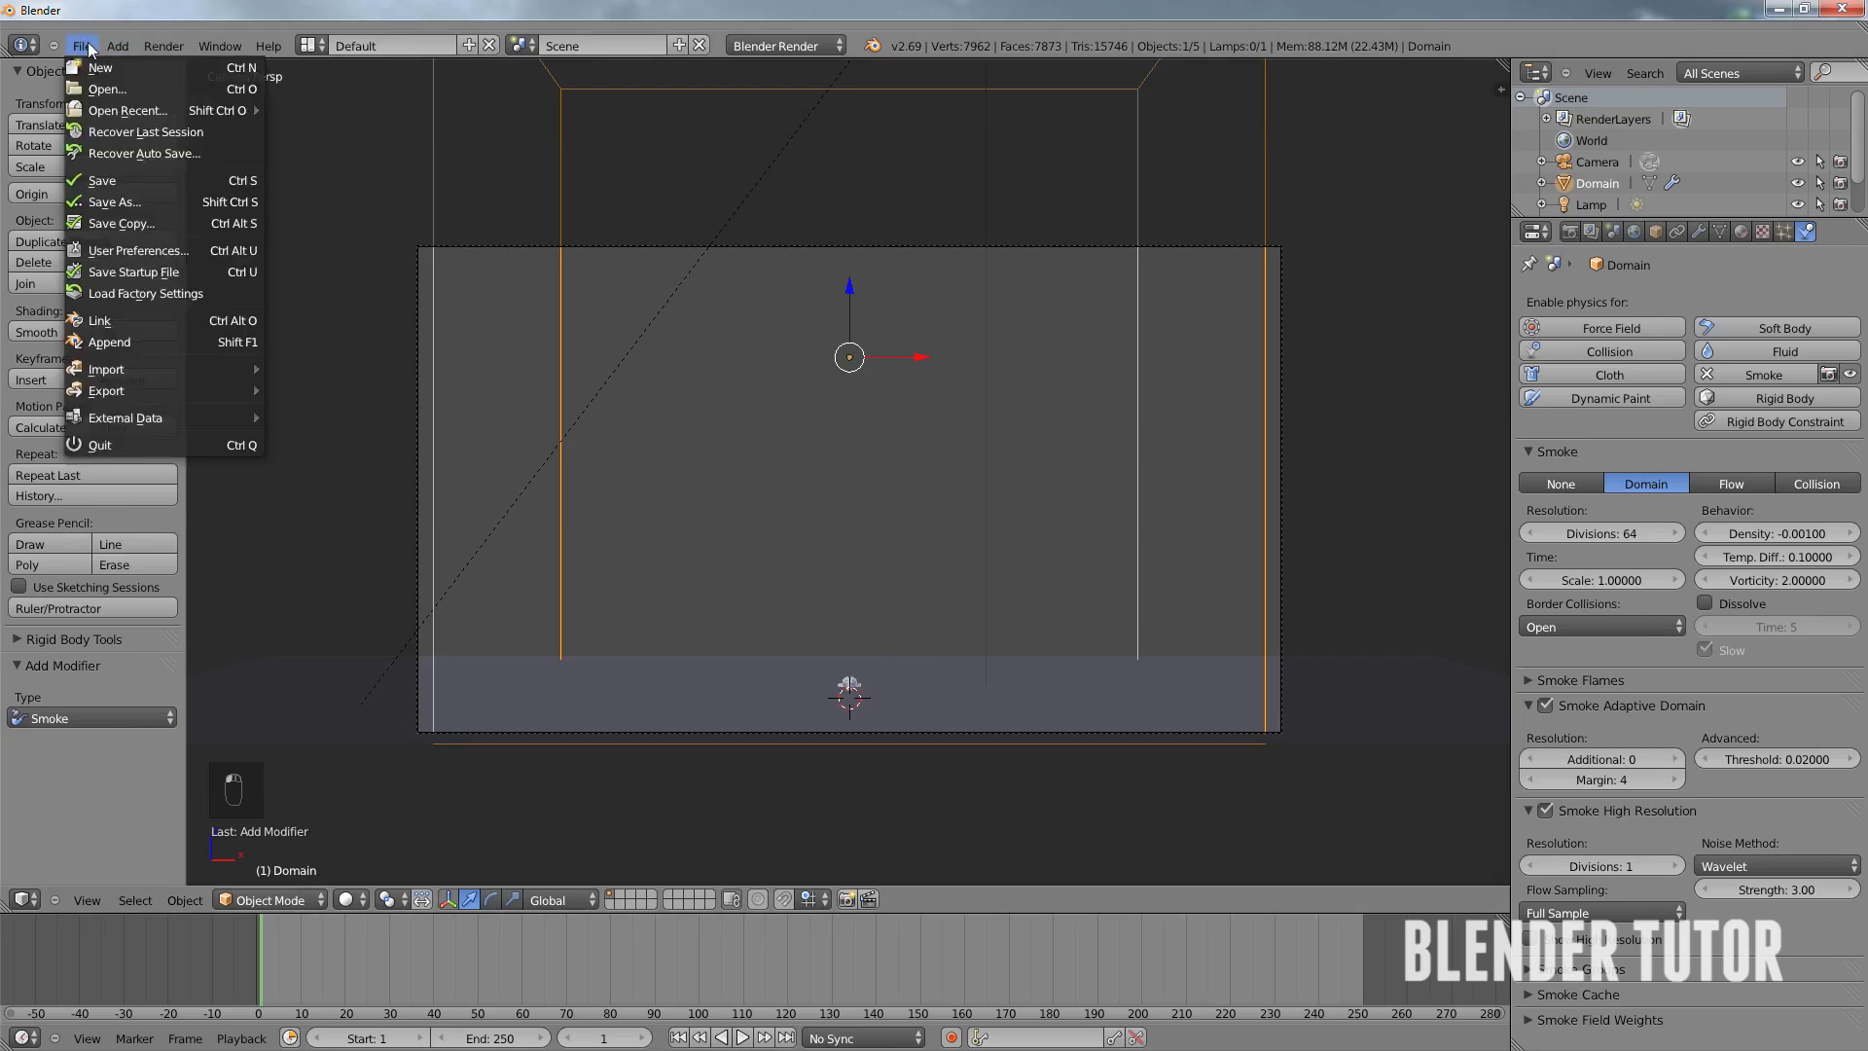
left_click(115, 183)
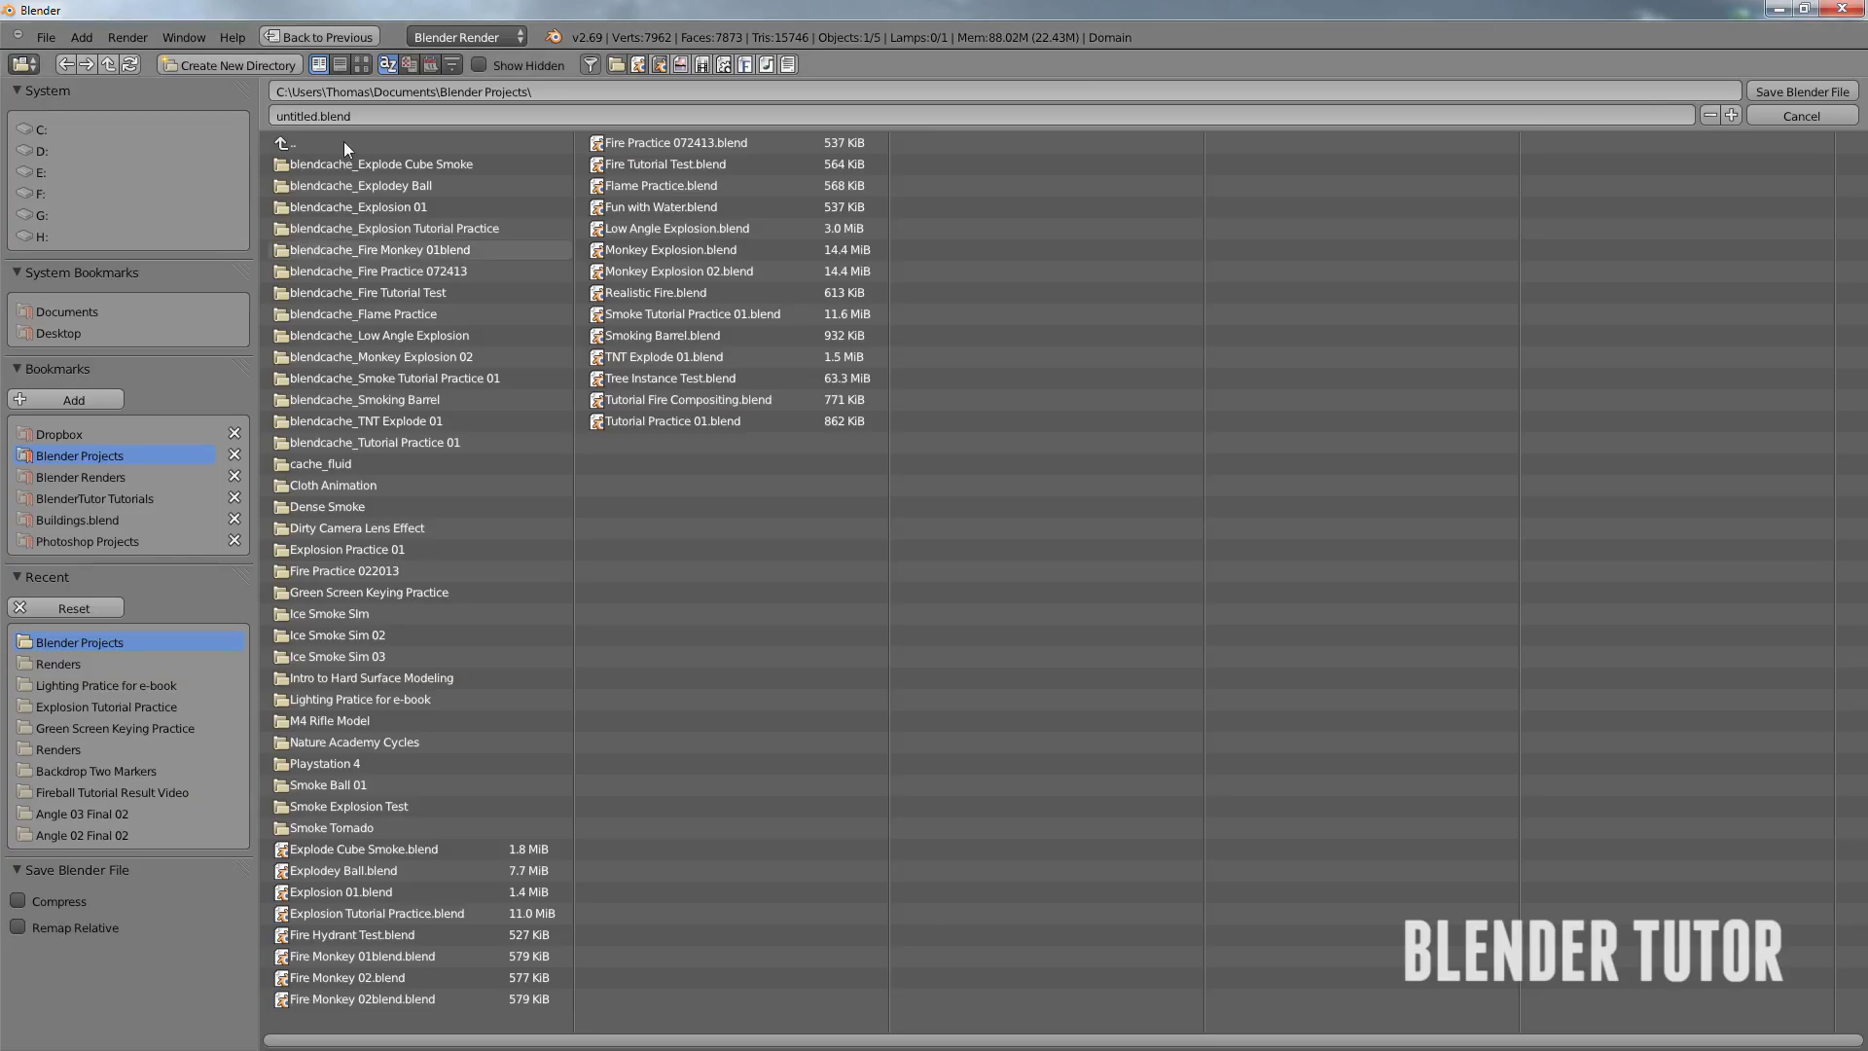
left_click(313, 117)
type("F")
type("ireball Tutoria")
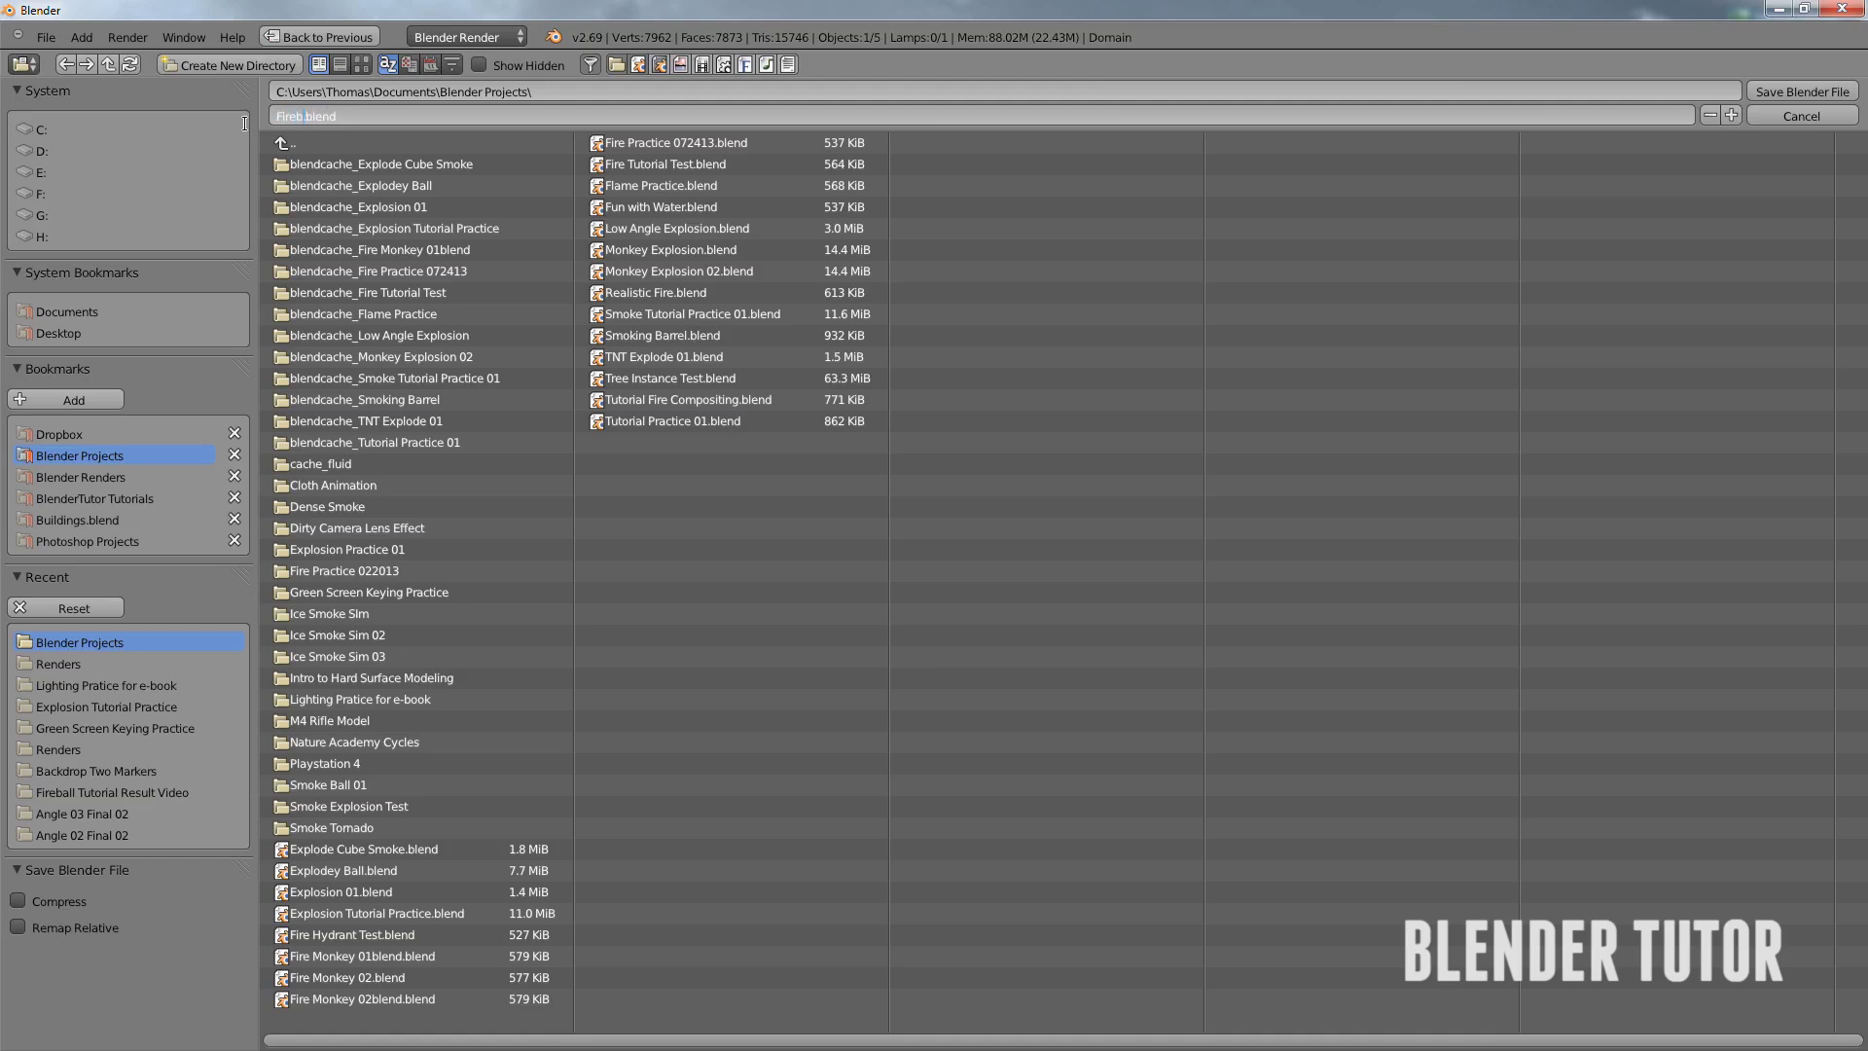
type("l")
key("Return")
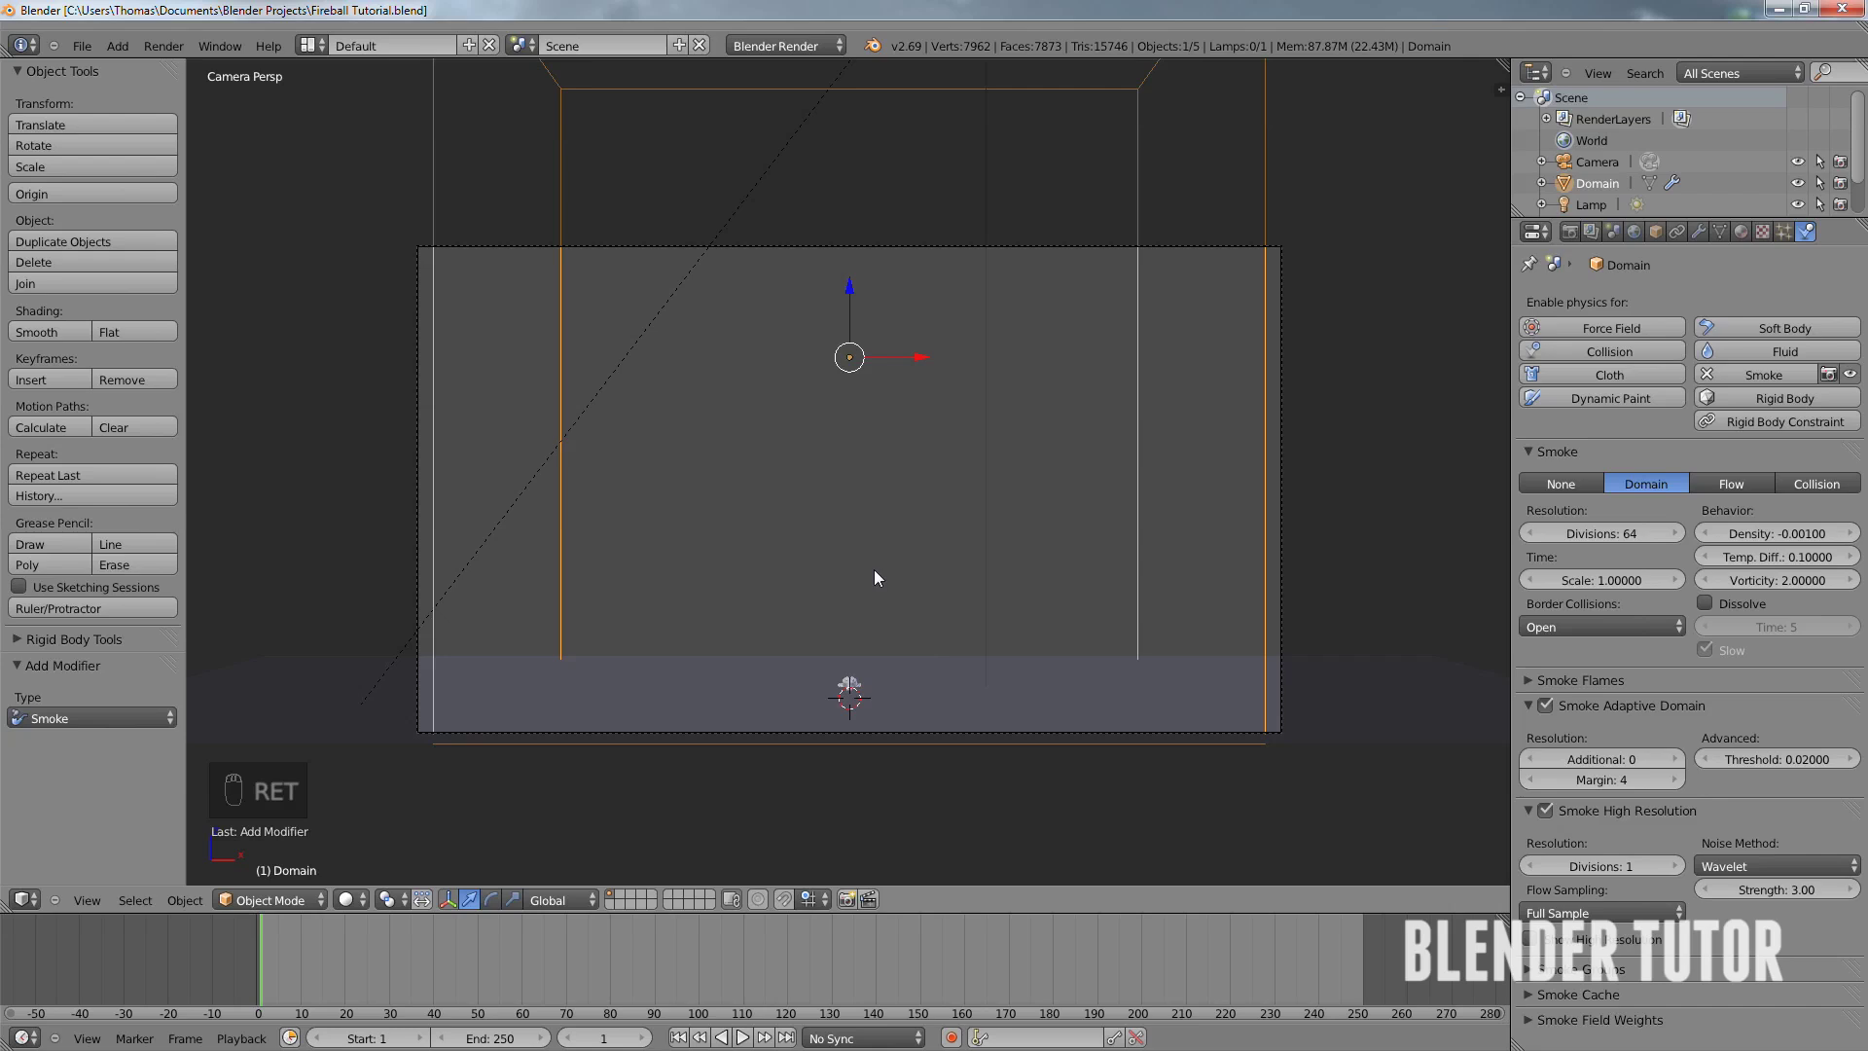
- Play the smoke simulation in the camera view and return to frame 1
key("alt+a")
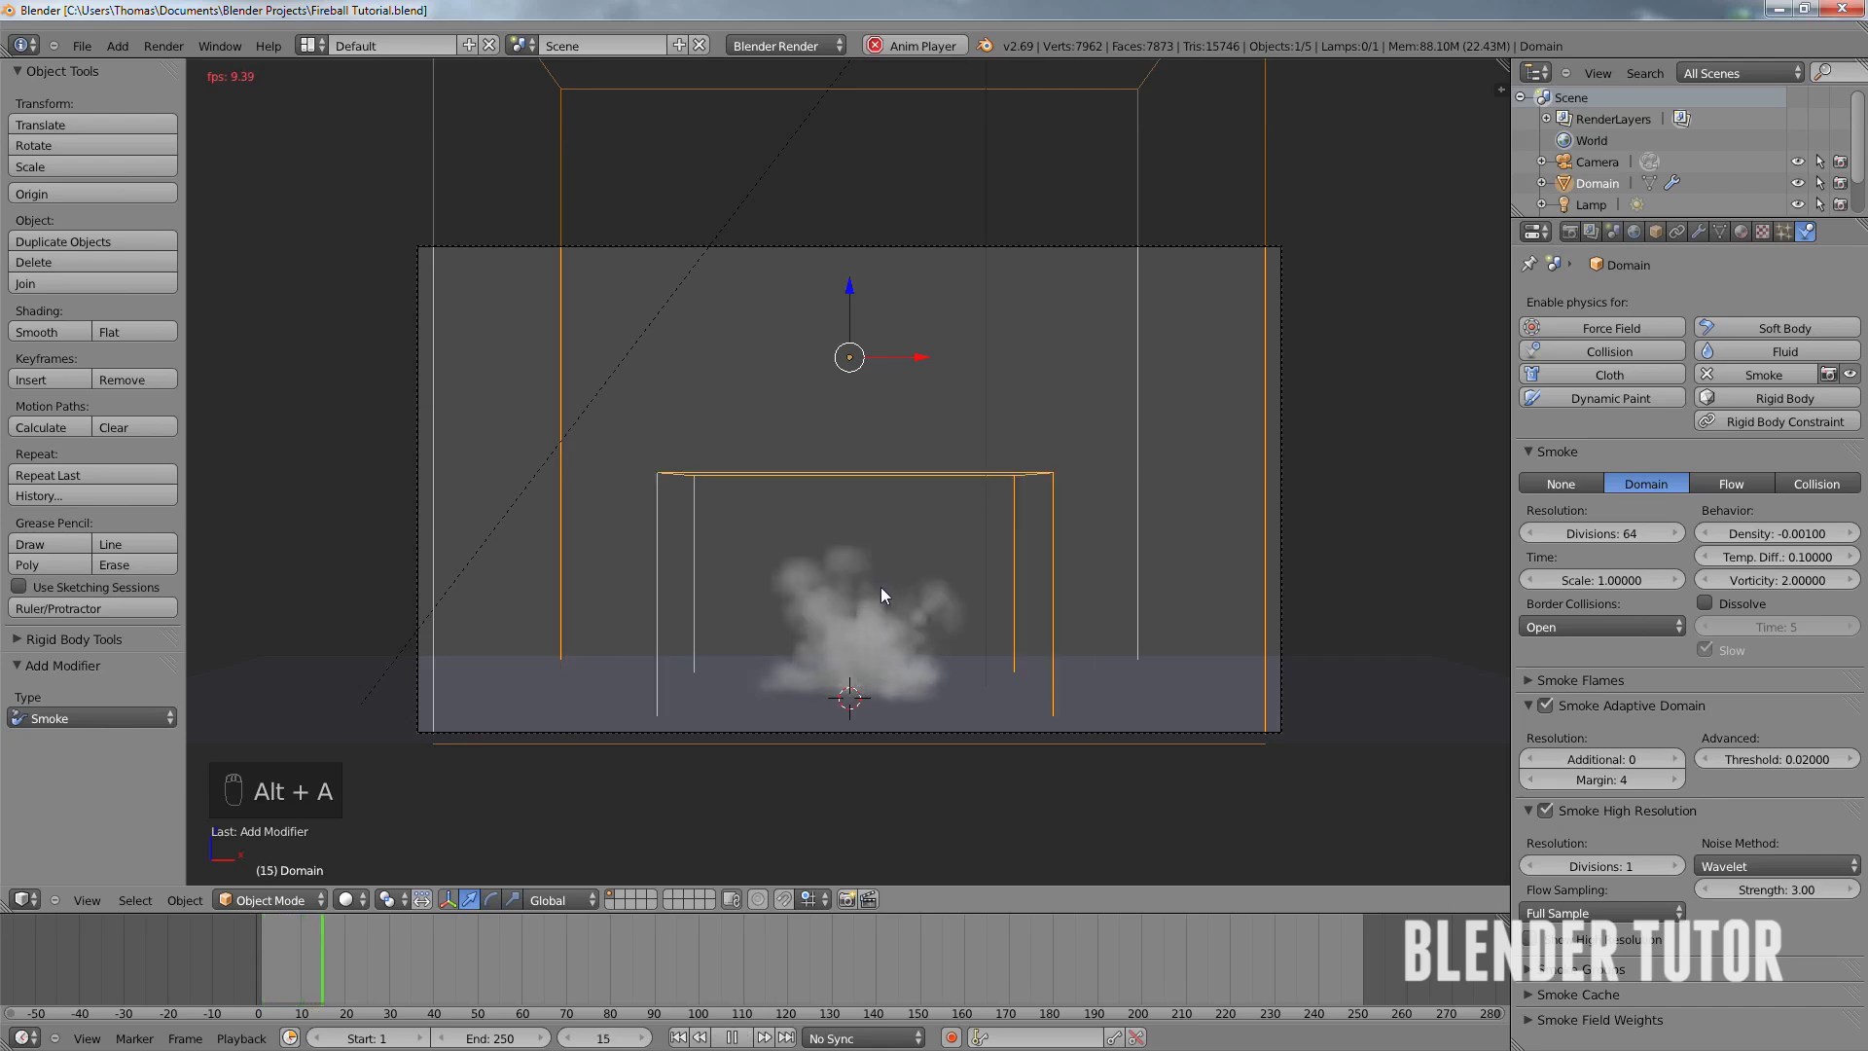
key("alt+a")
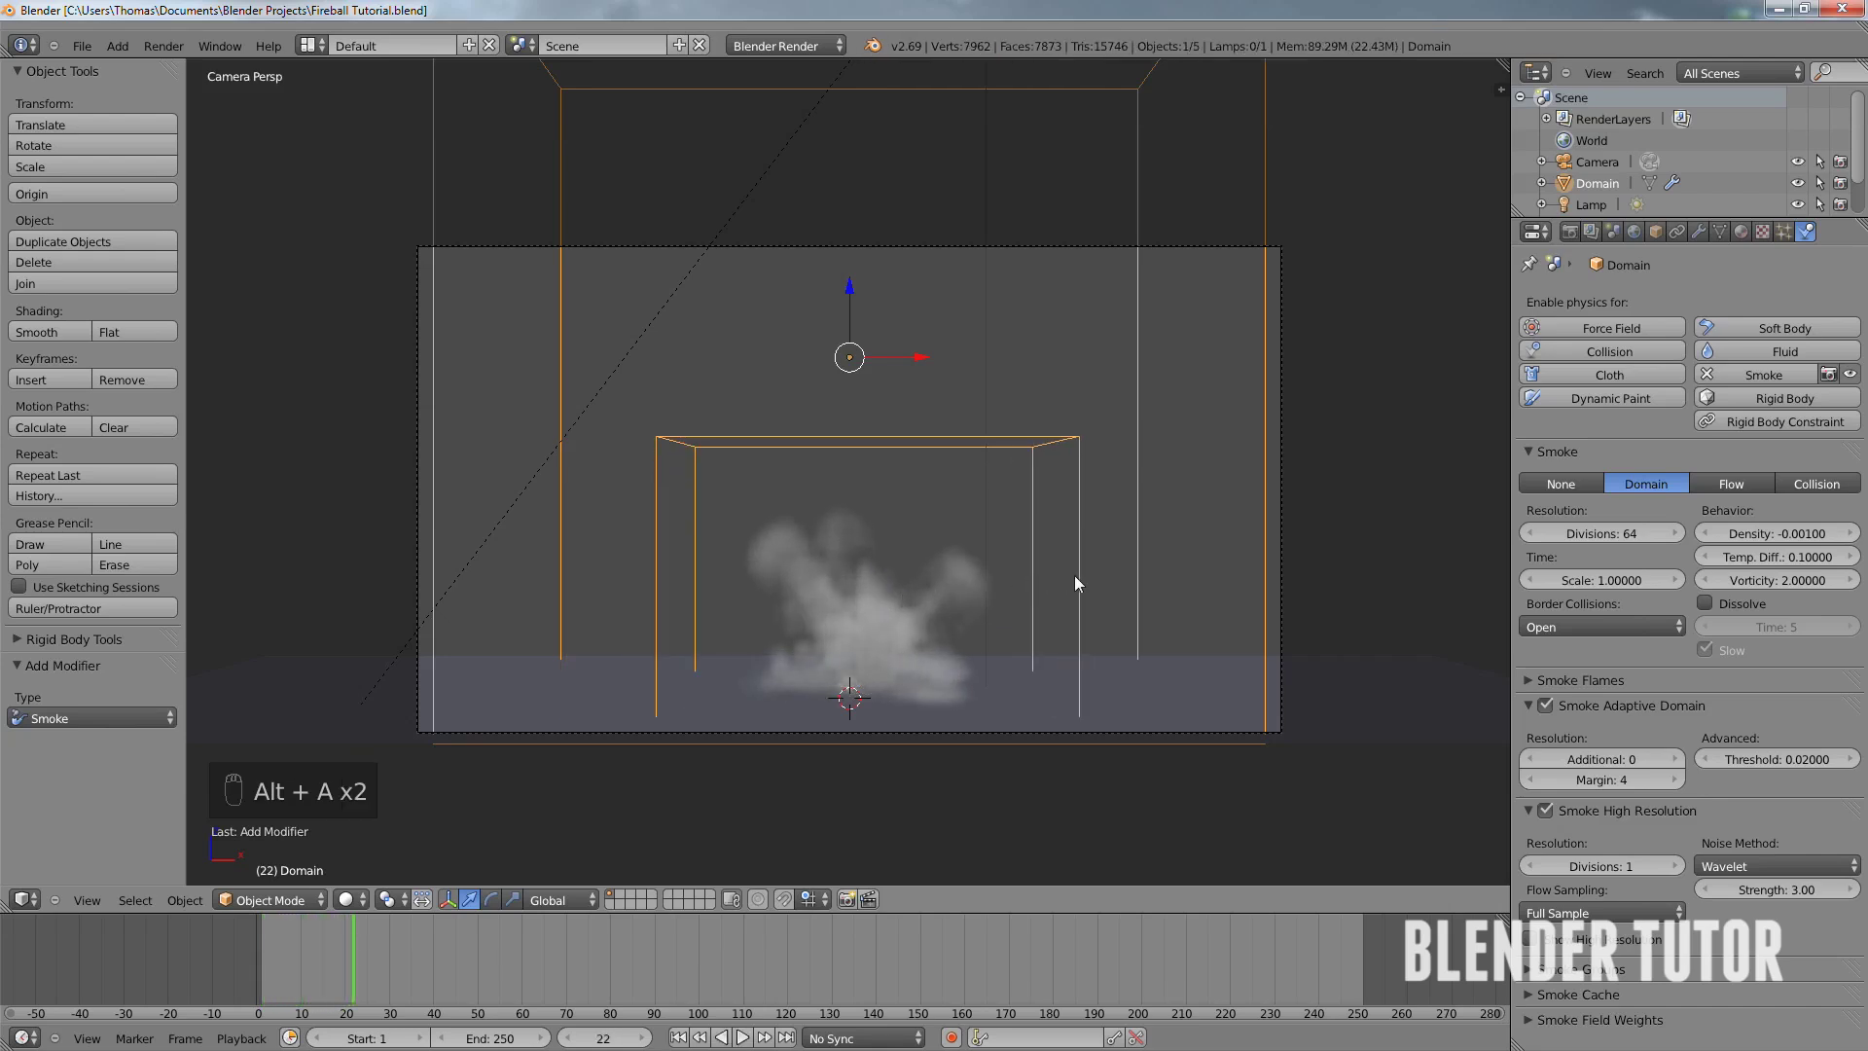
key("alt+a")
key("alt+a")
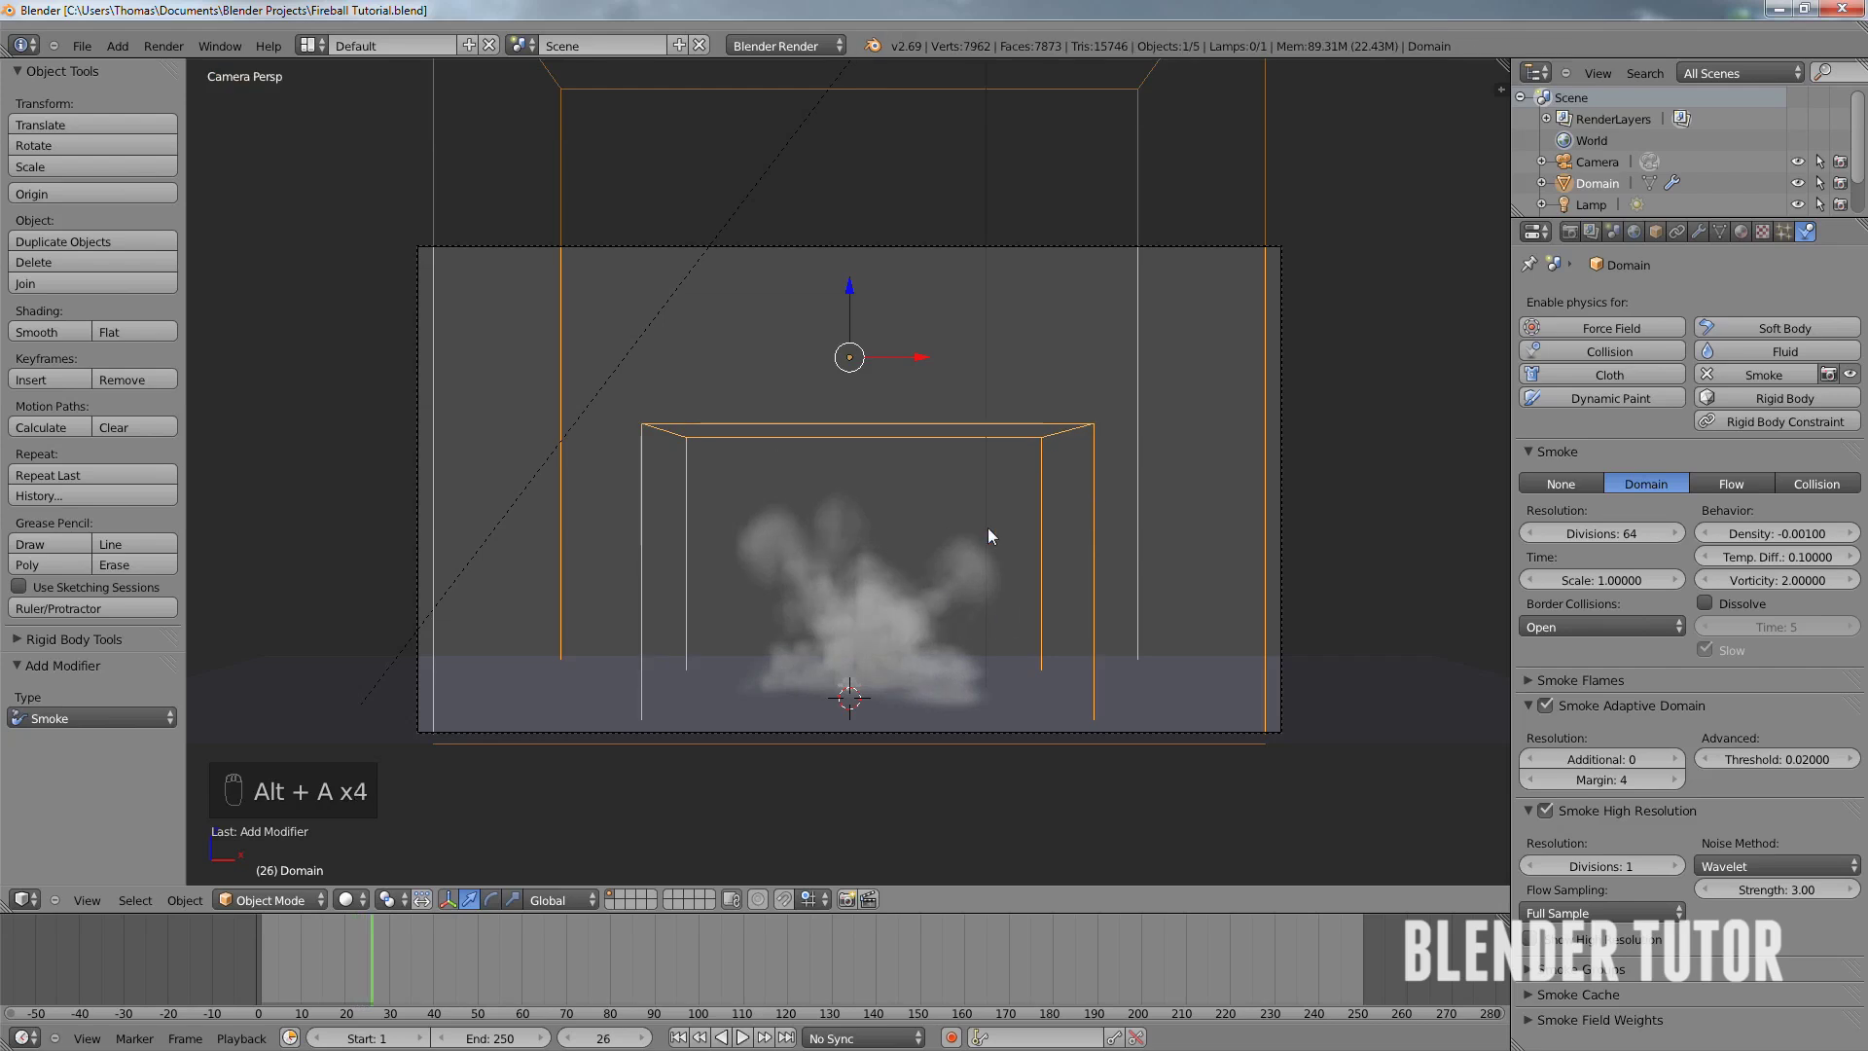
left_click(678, 1037)
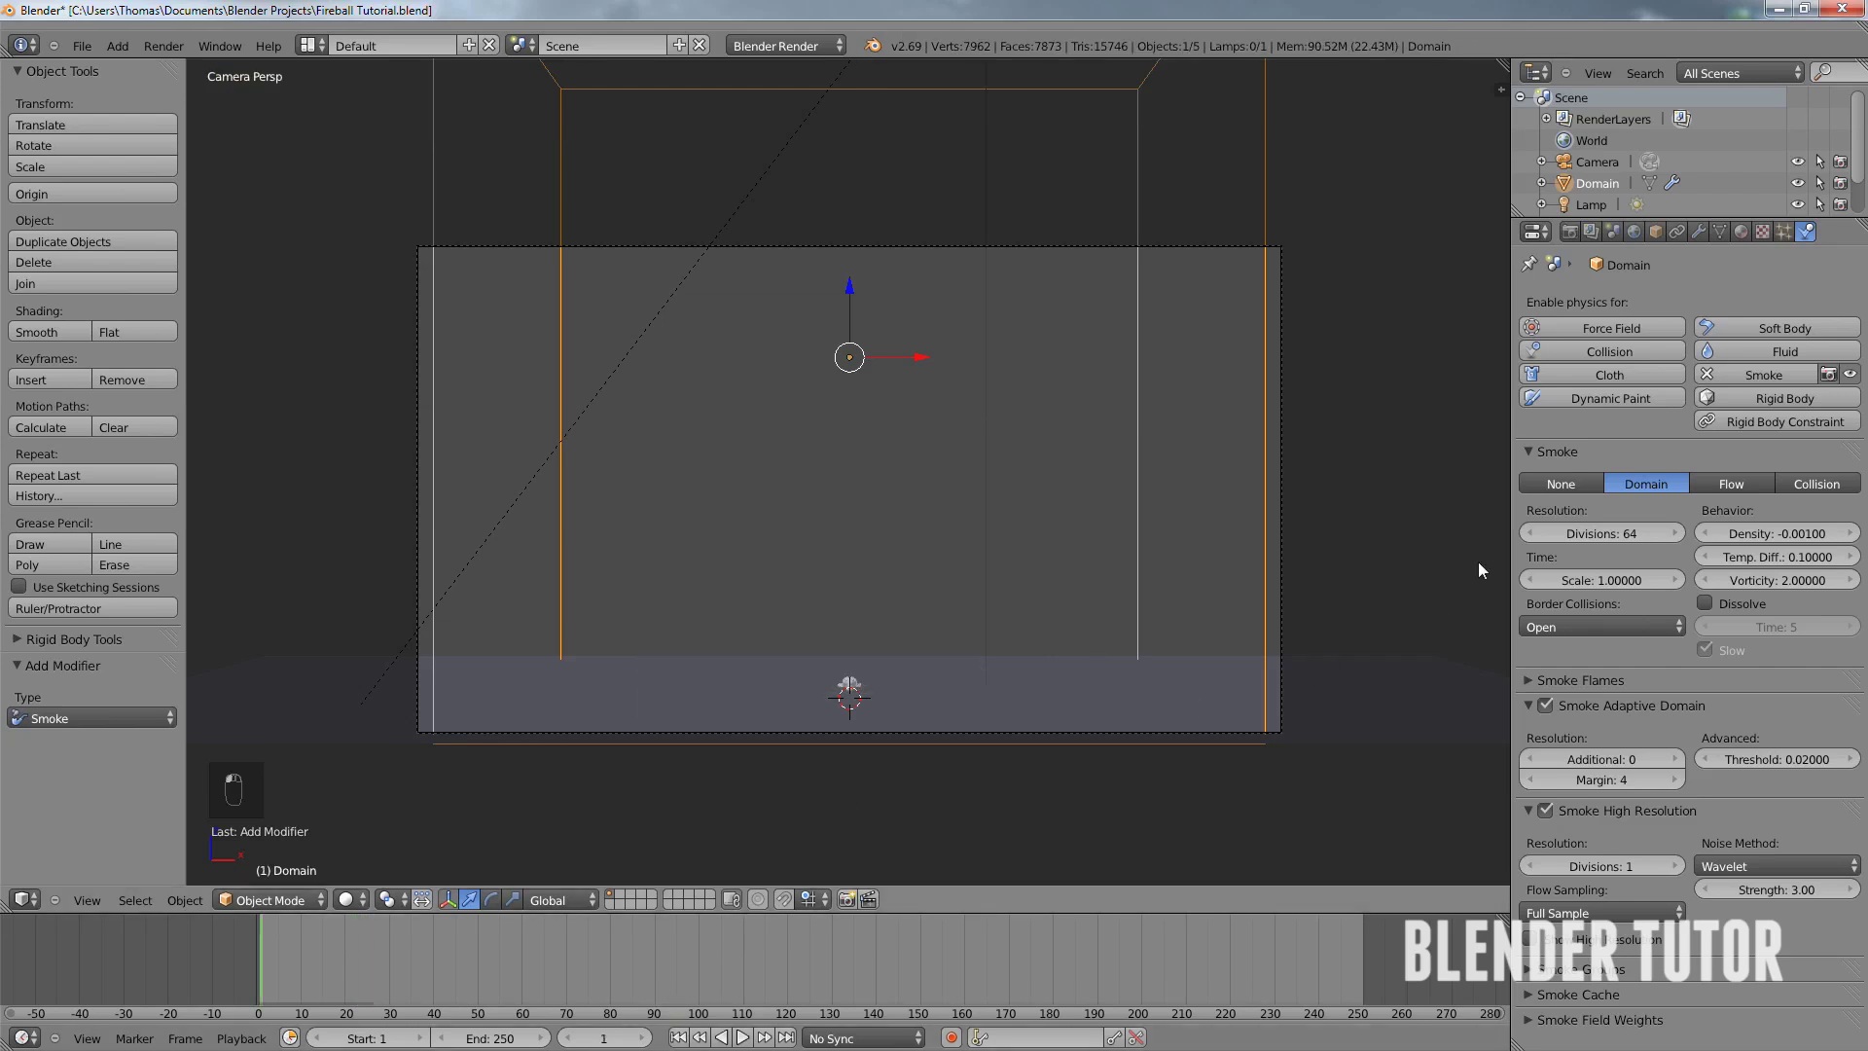
- Set the smoke flow type of the Suzanne emitter to Fire + Smoke
right_click(1124, 647)
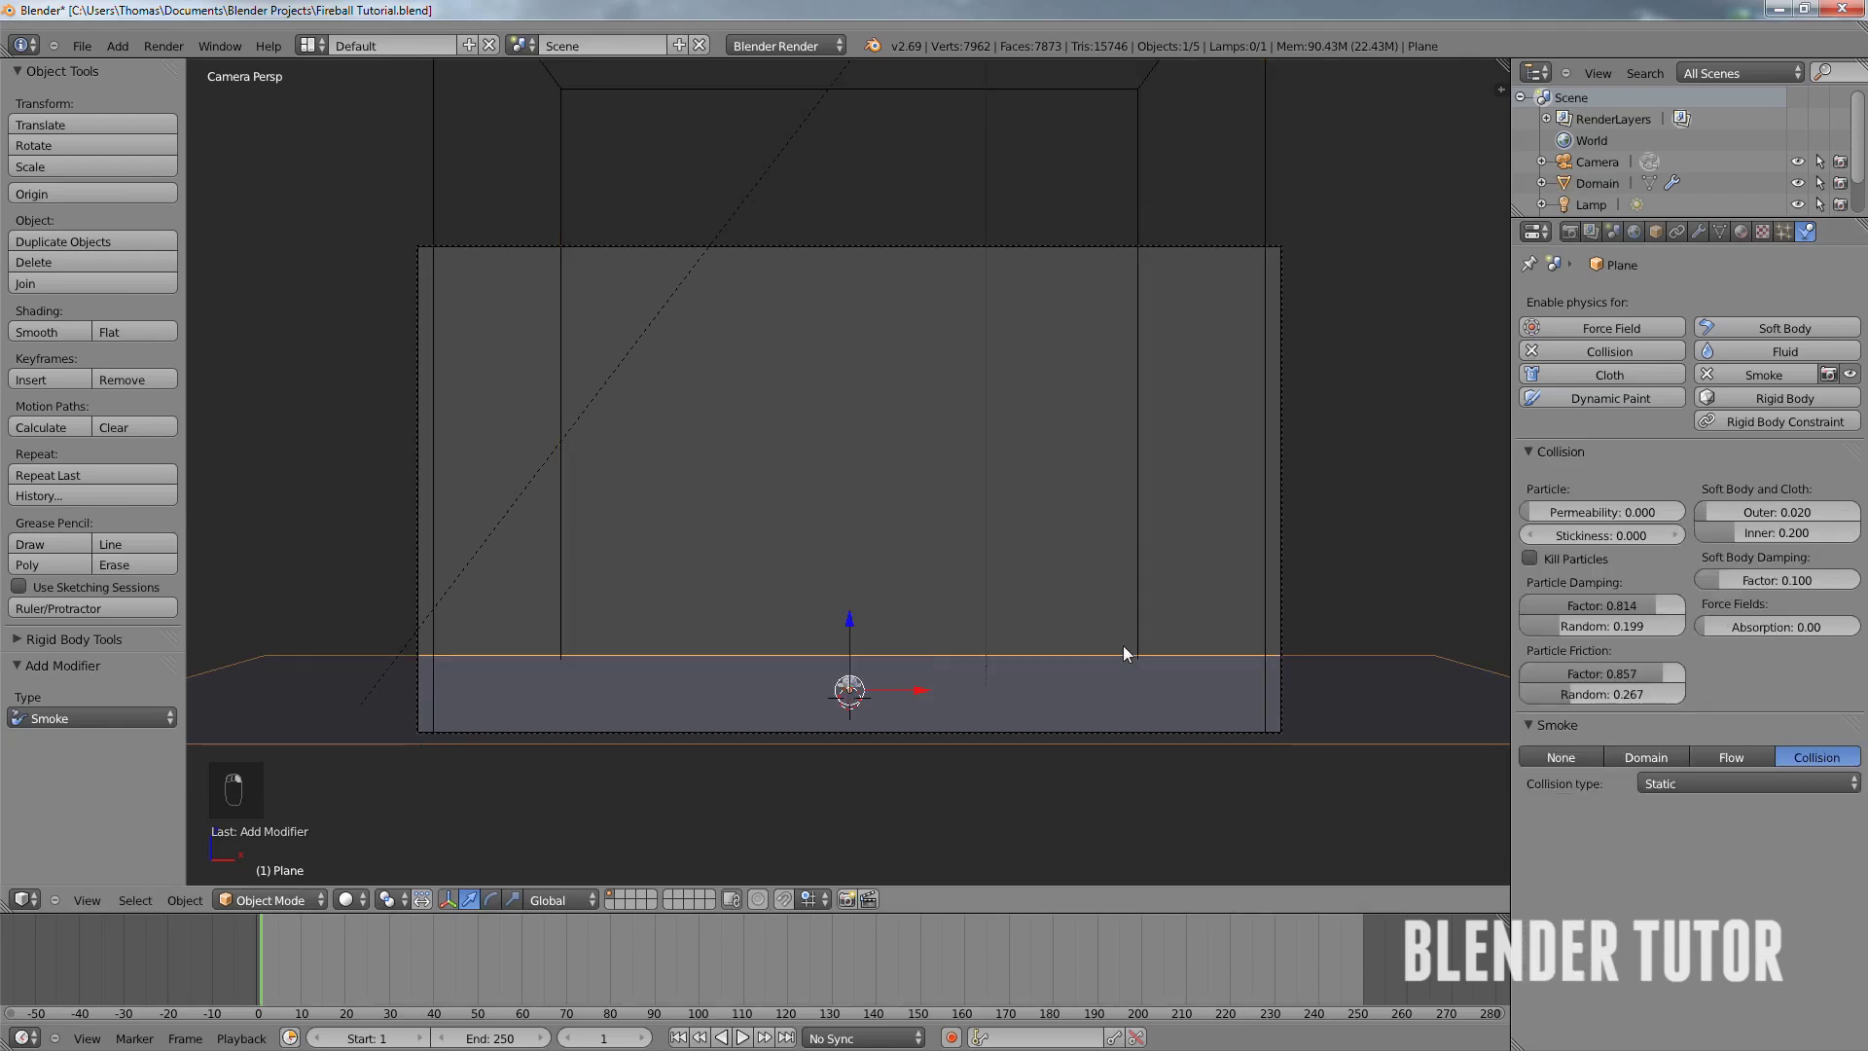
right_click(855, 684)
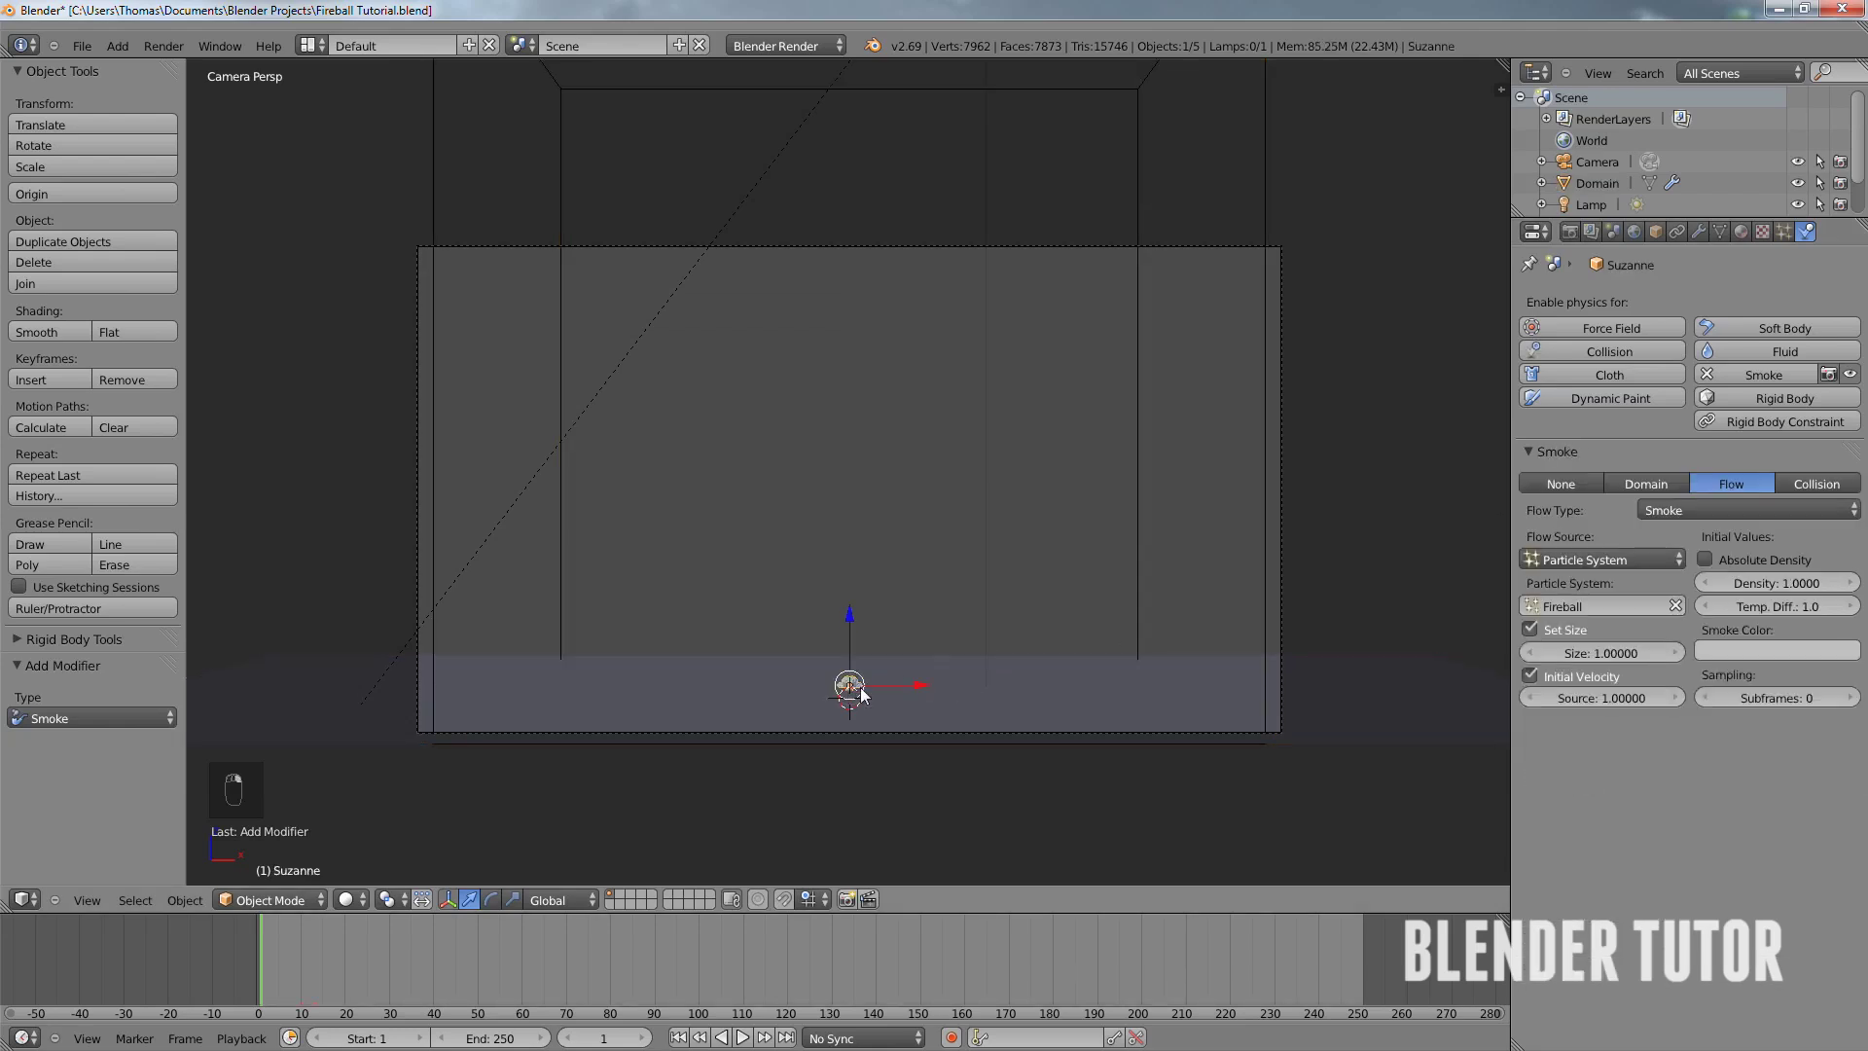
left_click(1725, 510)
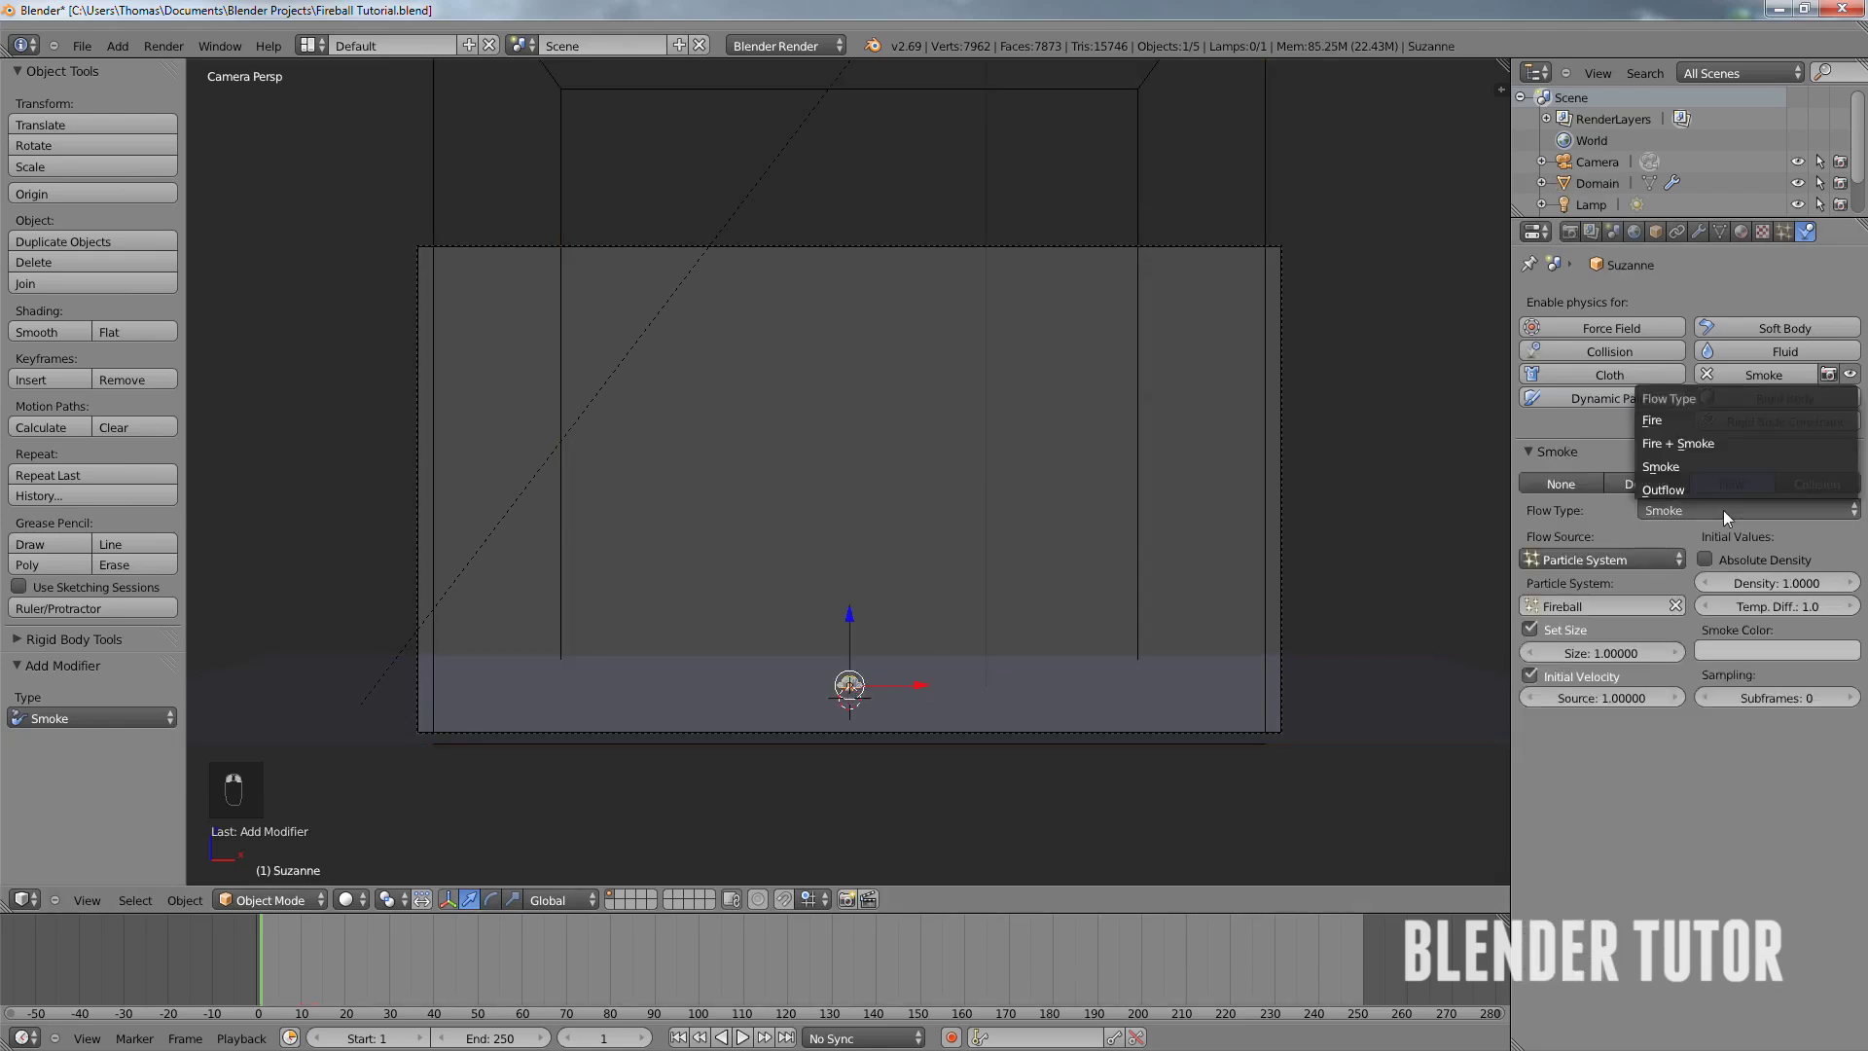
left_click(1697, 444)
- Play the fire and smoke simulation, then step the timeline back to frame 17
key("alt+a")
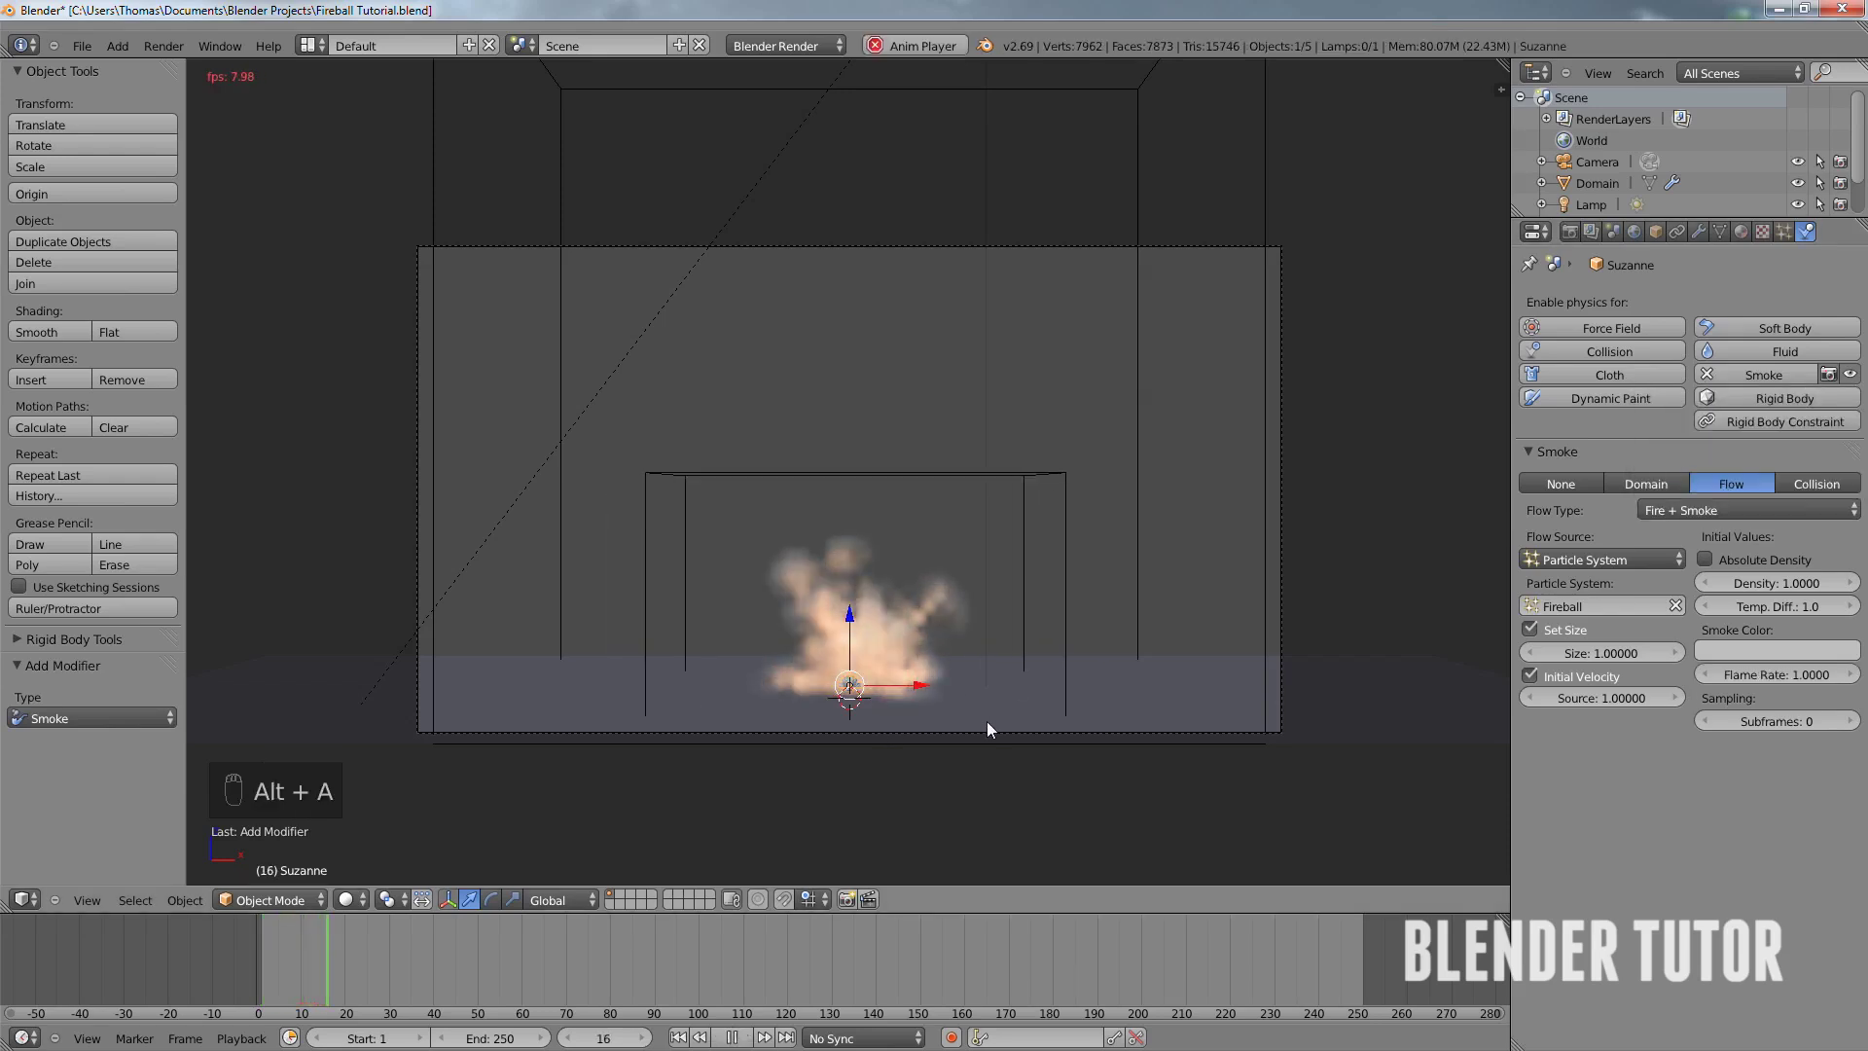
key("alt+a")
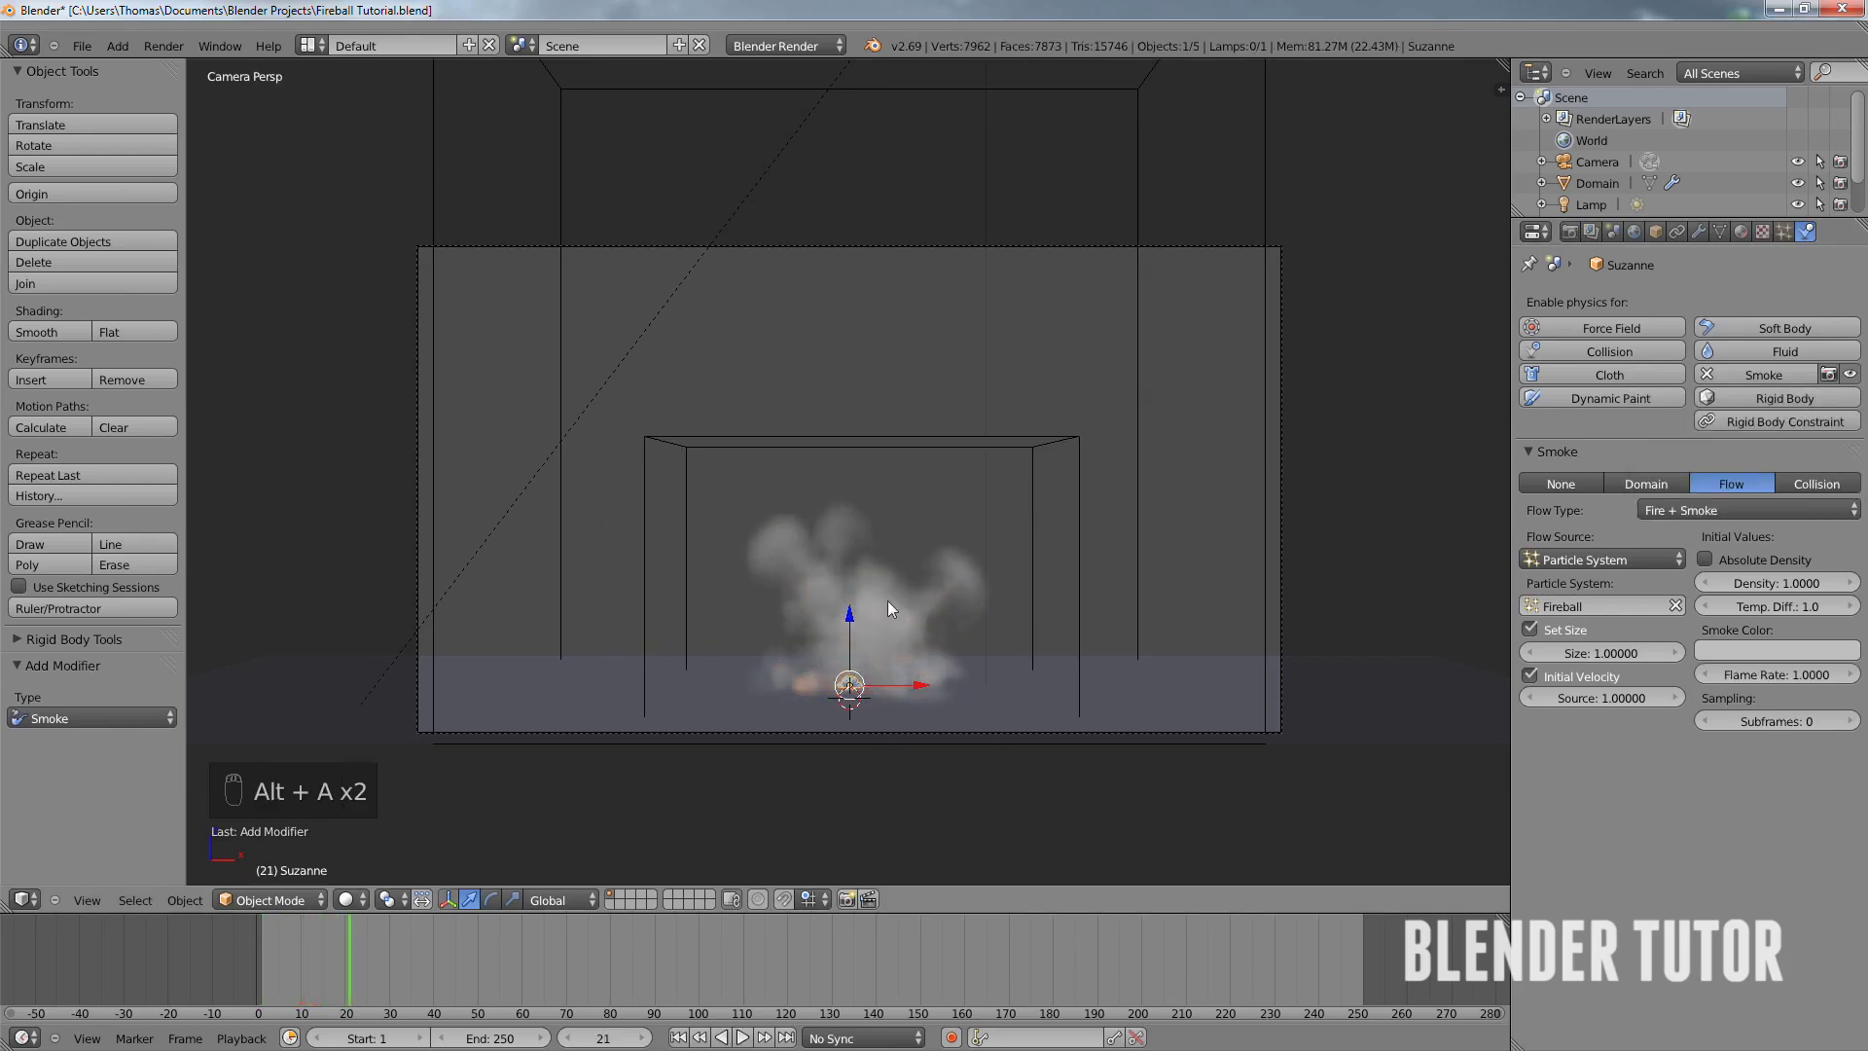
left_click(568, 1033)
left_click(568, 1034)
left_click(569, 1033)
left_click(568, 1033)
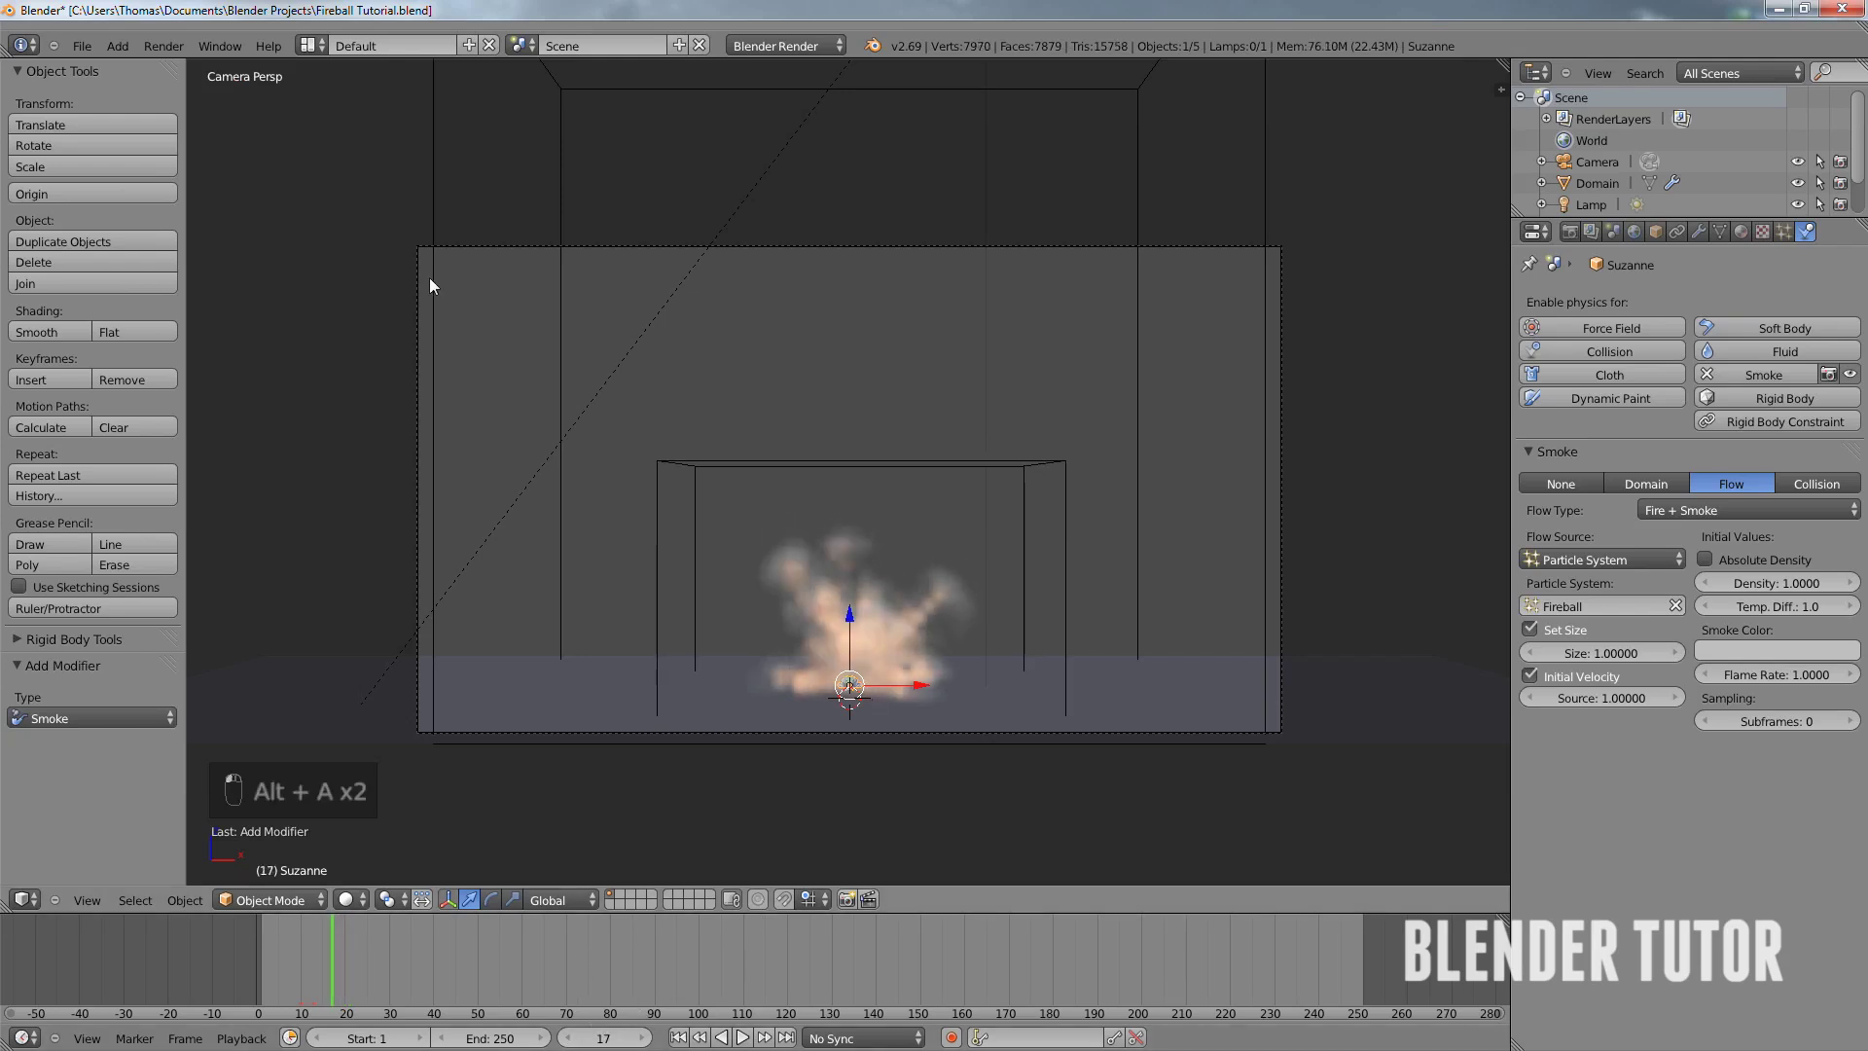
- Render the current frame, examine the flame and smoke detail up close, and return to the camera view
left_click(173, 46)
left_click(208, 69)
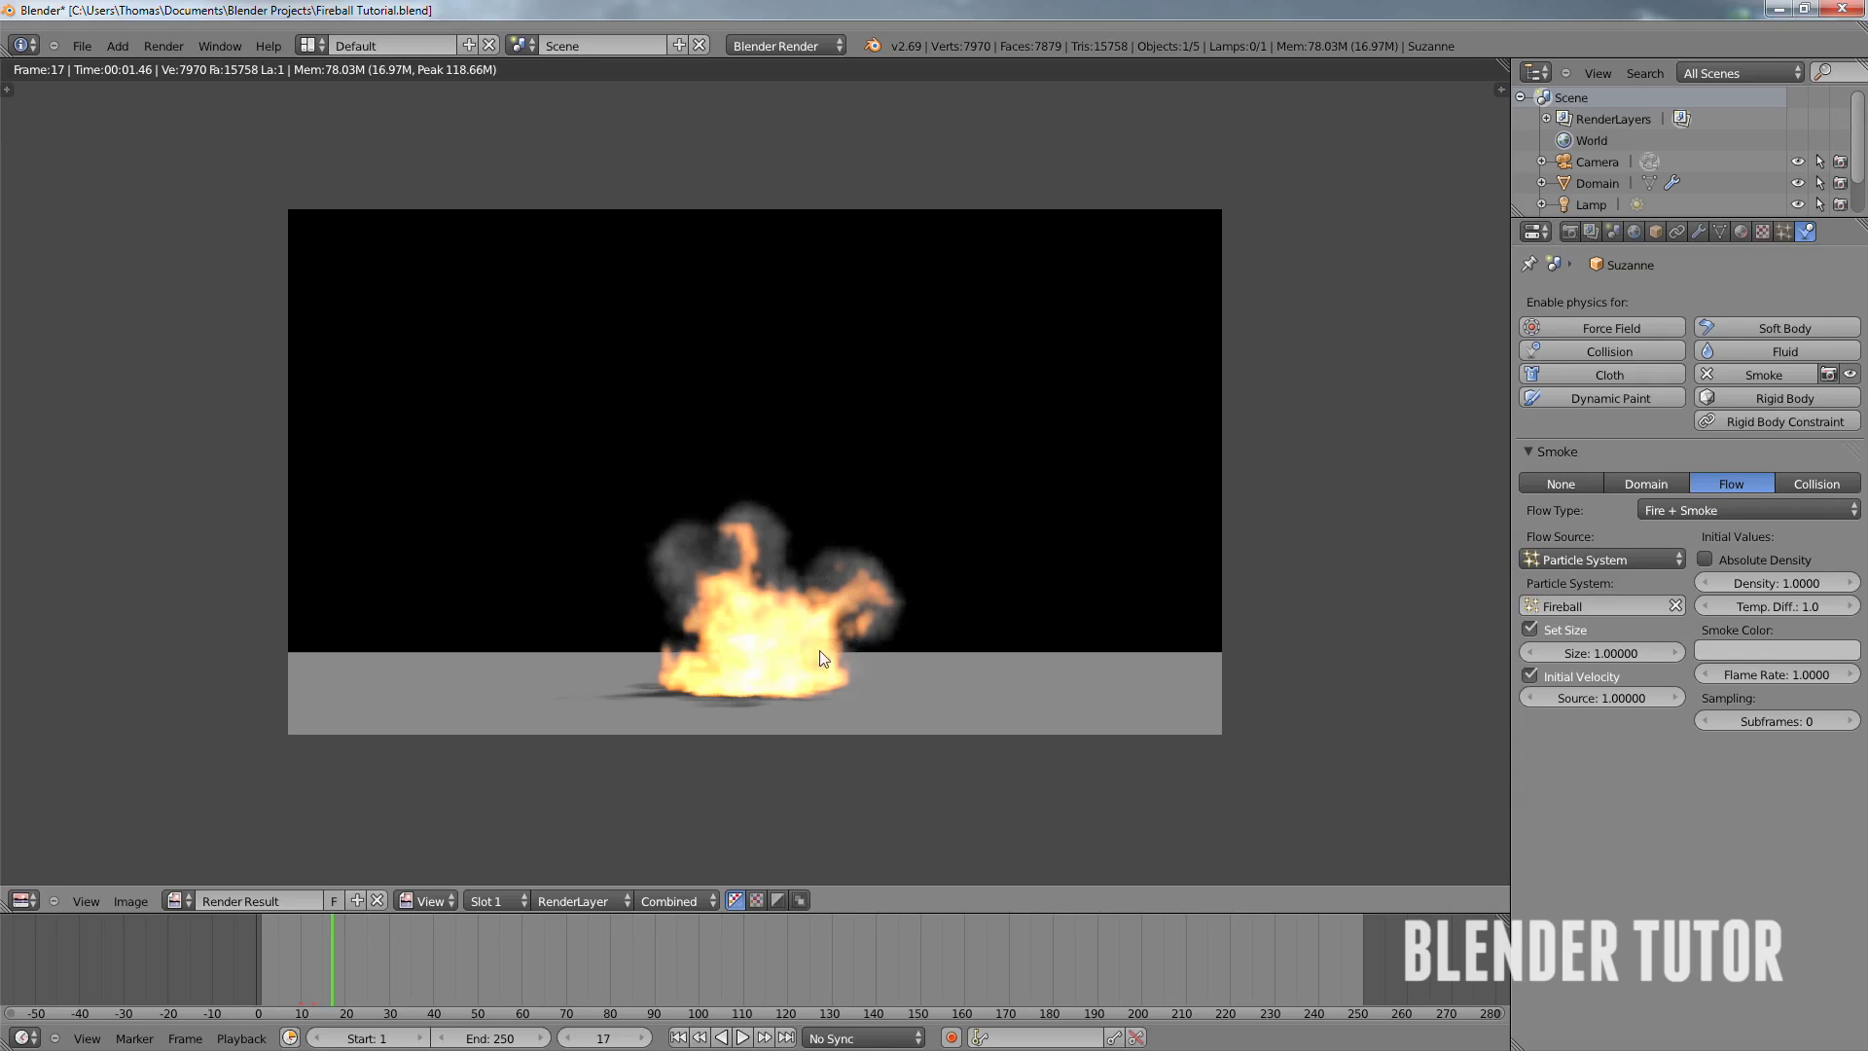
scroll(822, 660, "up", 1)
scroll(822, 662, "up", 2)
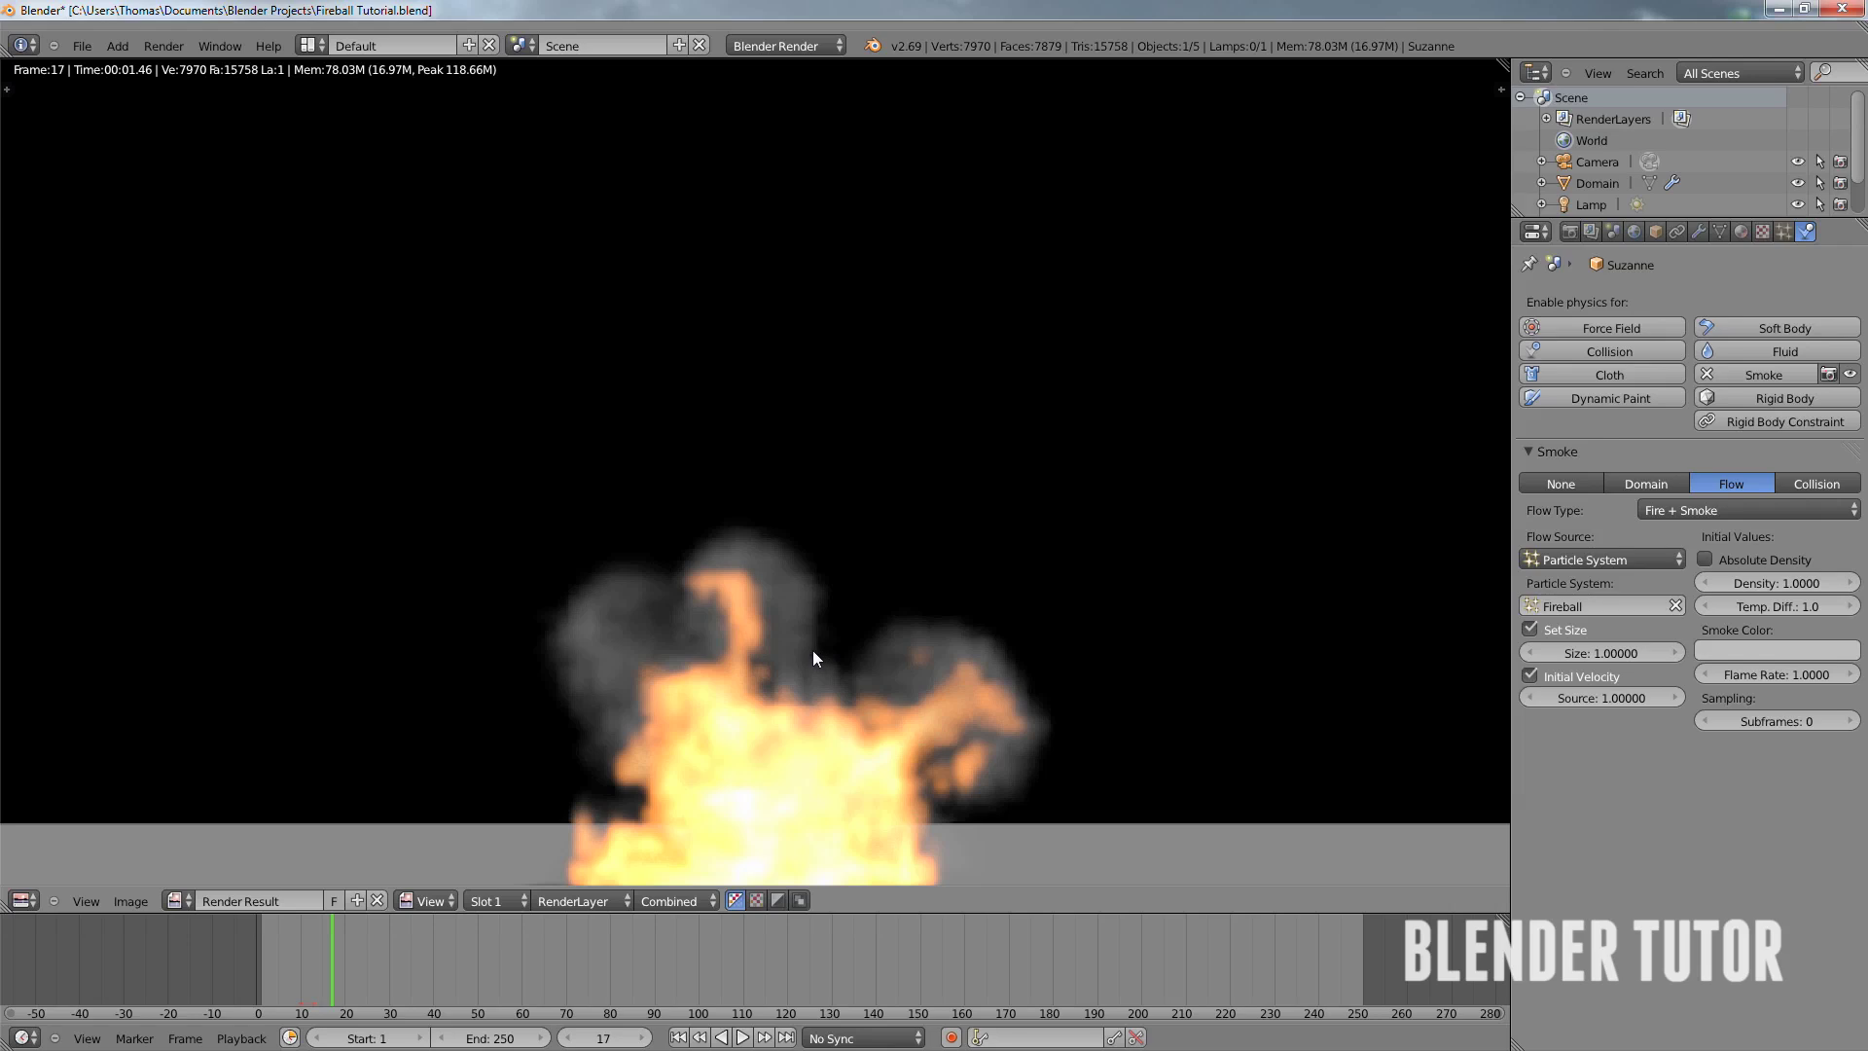
middle_click_drag(814, 650, 785, 500)
scroll(785, 500, "up", 1)
scroll(785, 500, "up", 1)
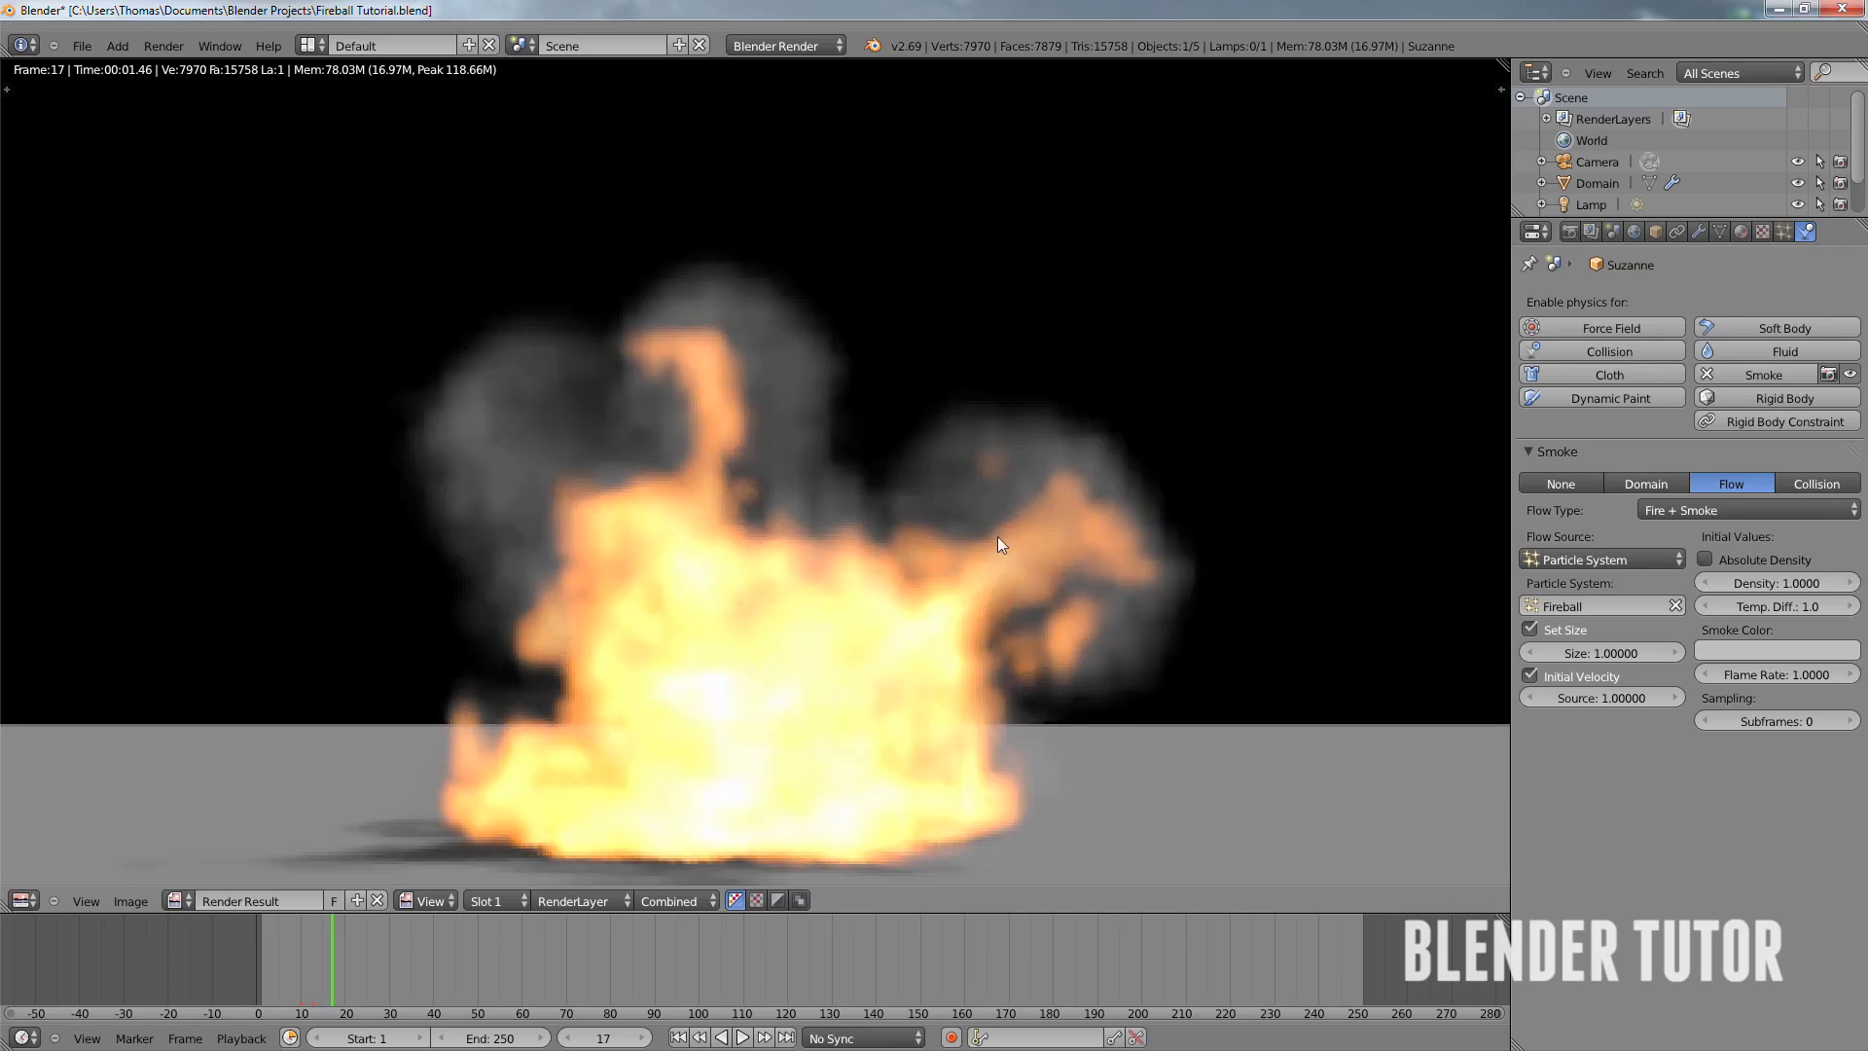
scroll(1076, 570, "up", 3)
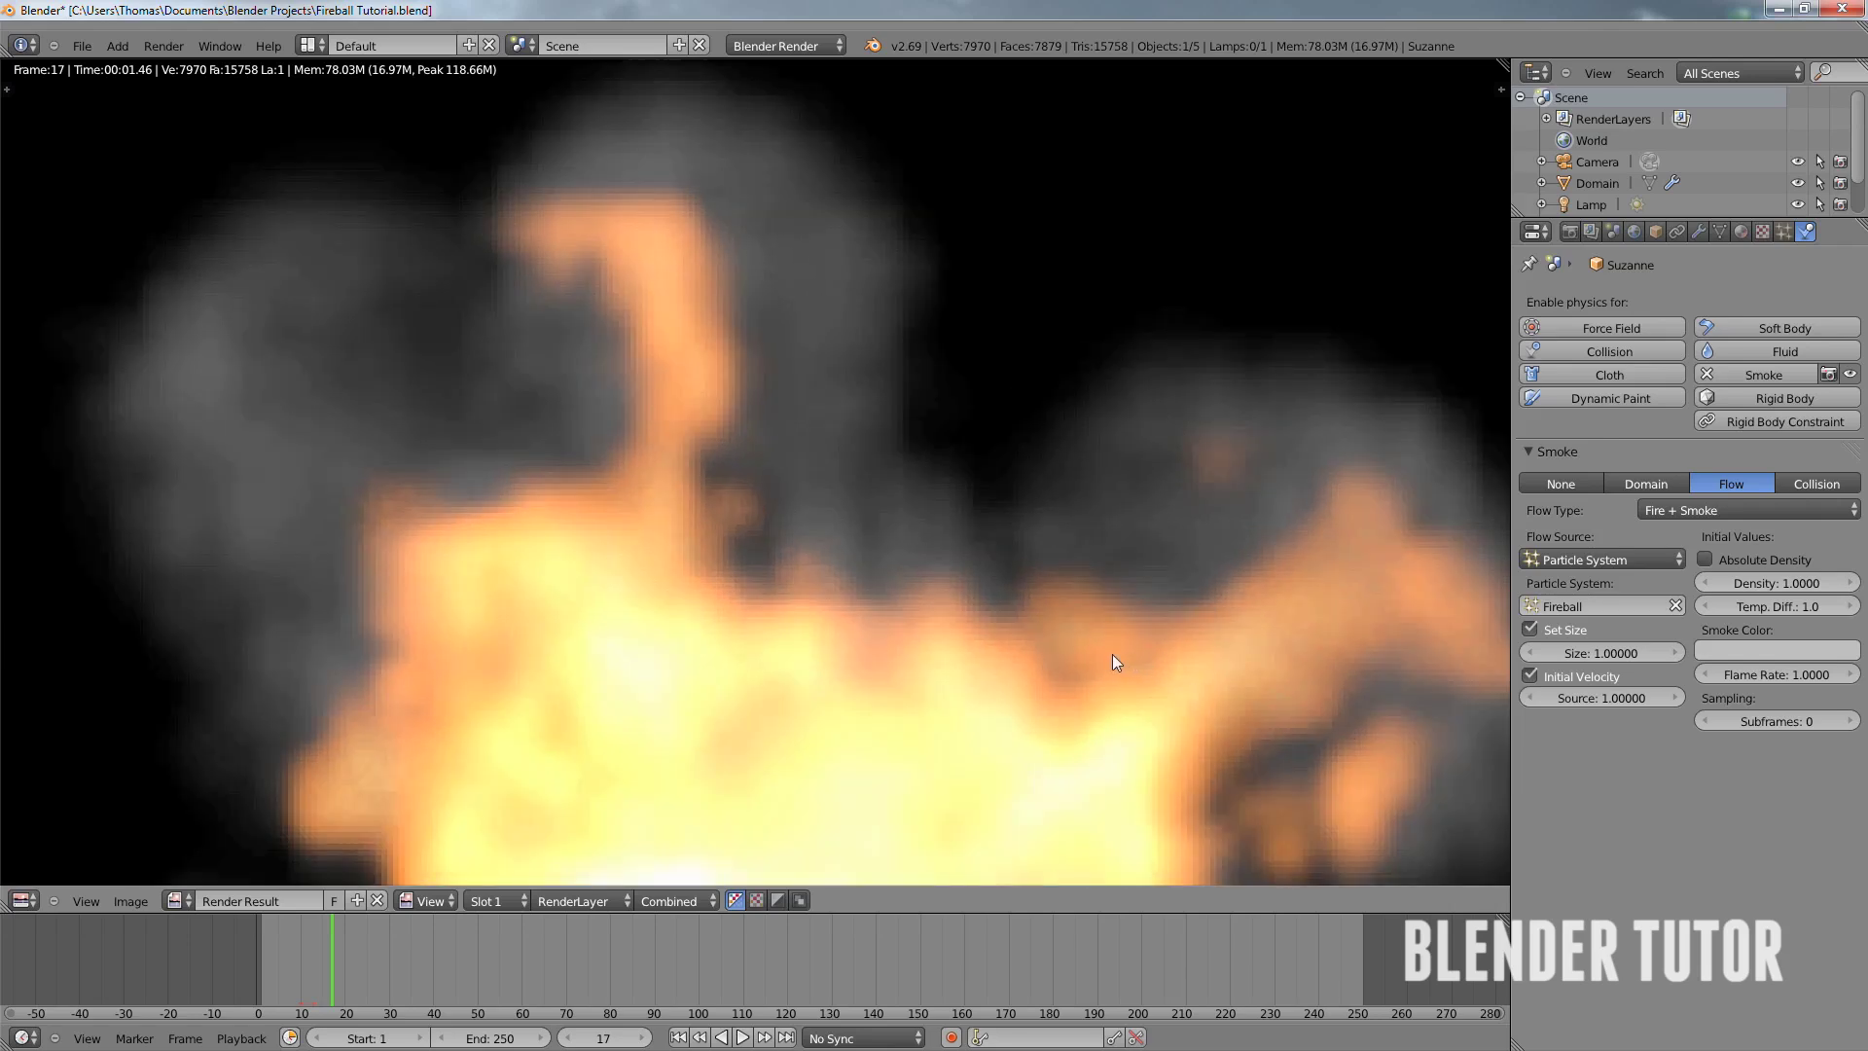
middle_click_drag(1068, 592, 846, 409)
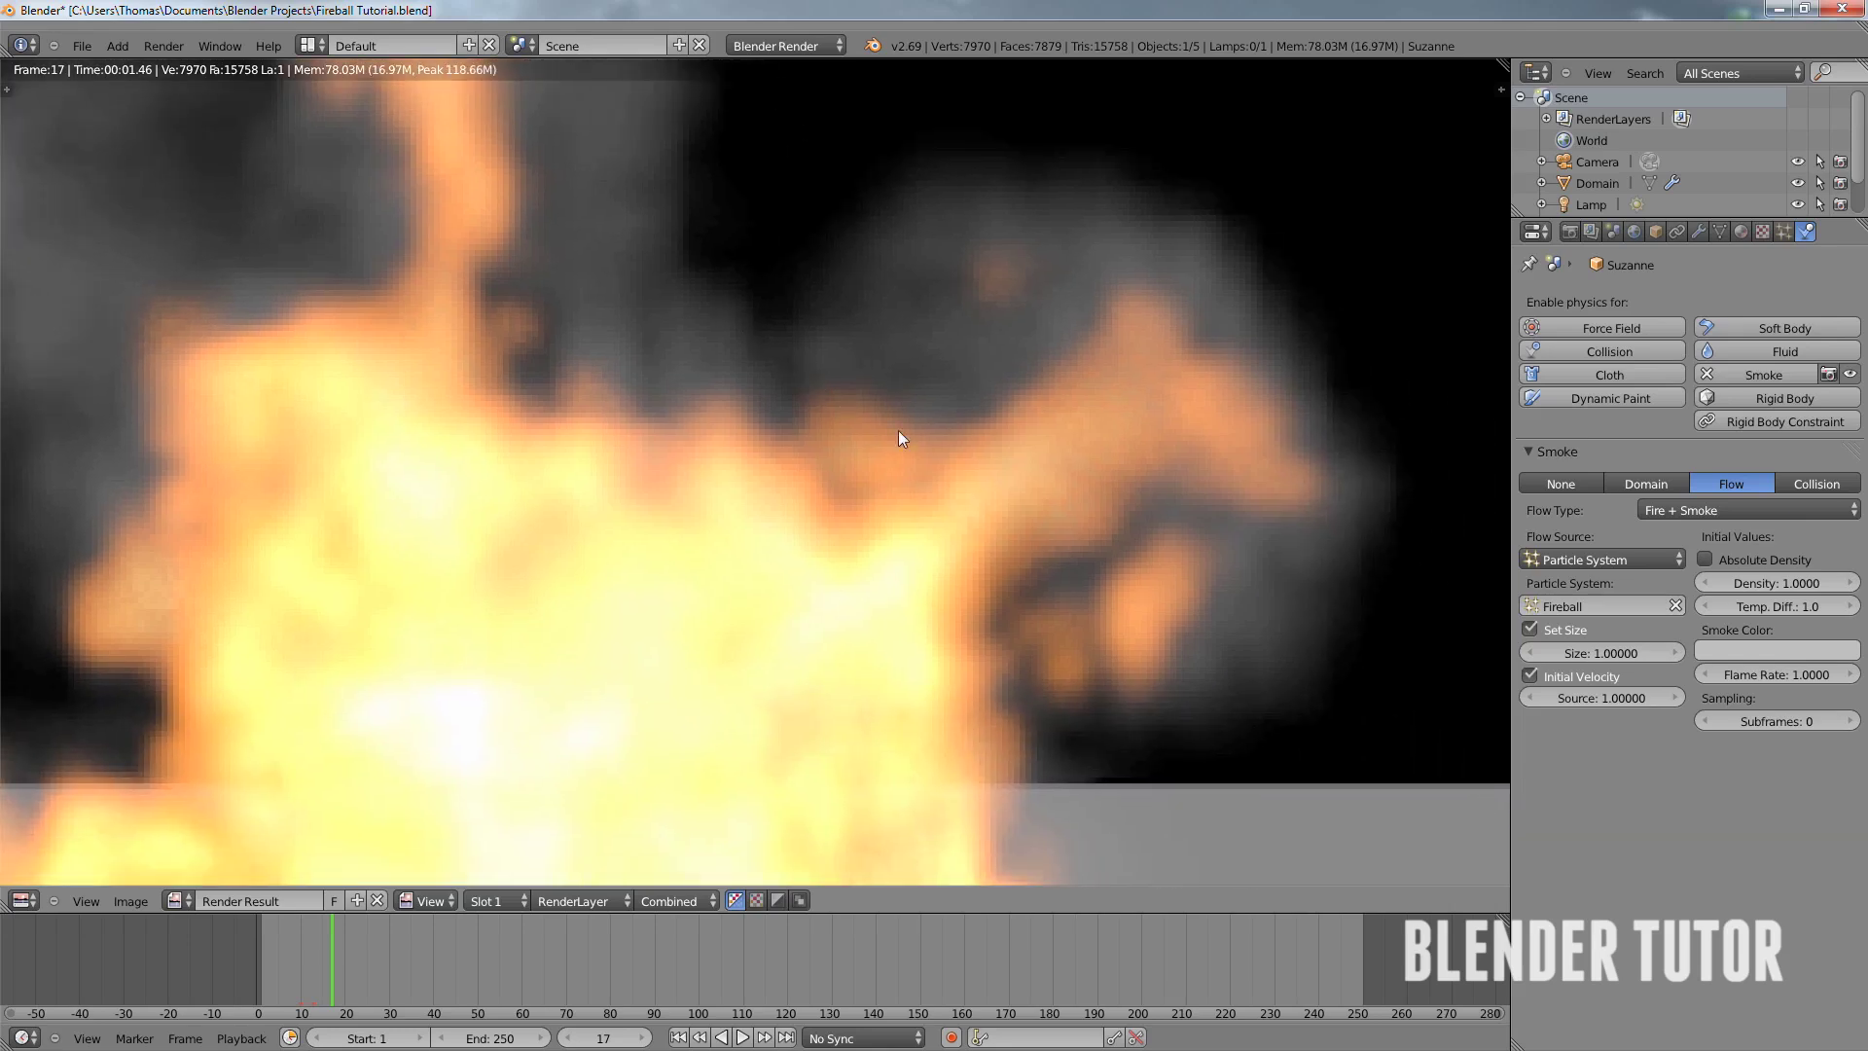
scroll(897, 437, "down", 6)
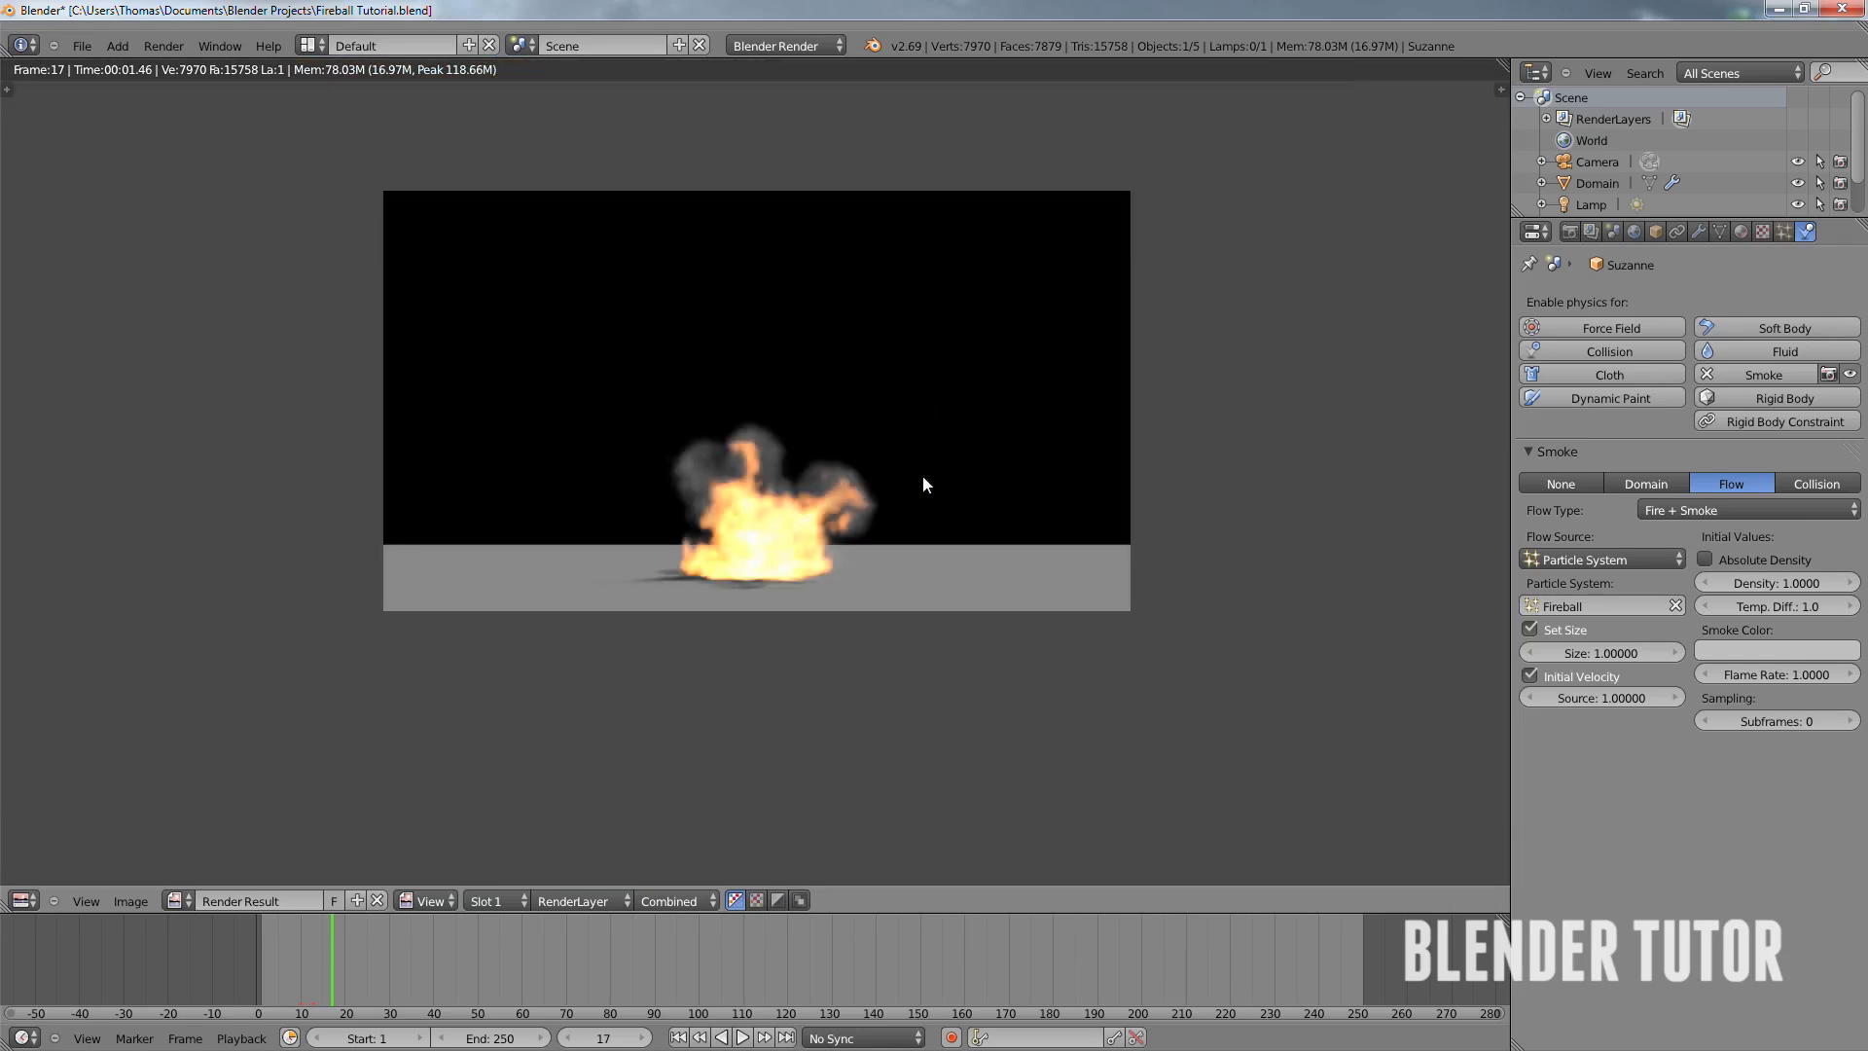
scroll(895, 504, "up", 2)
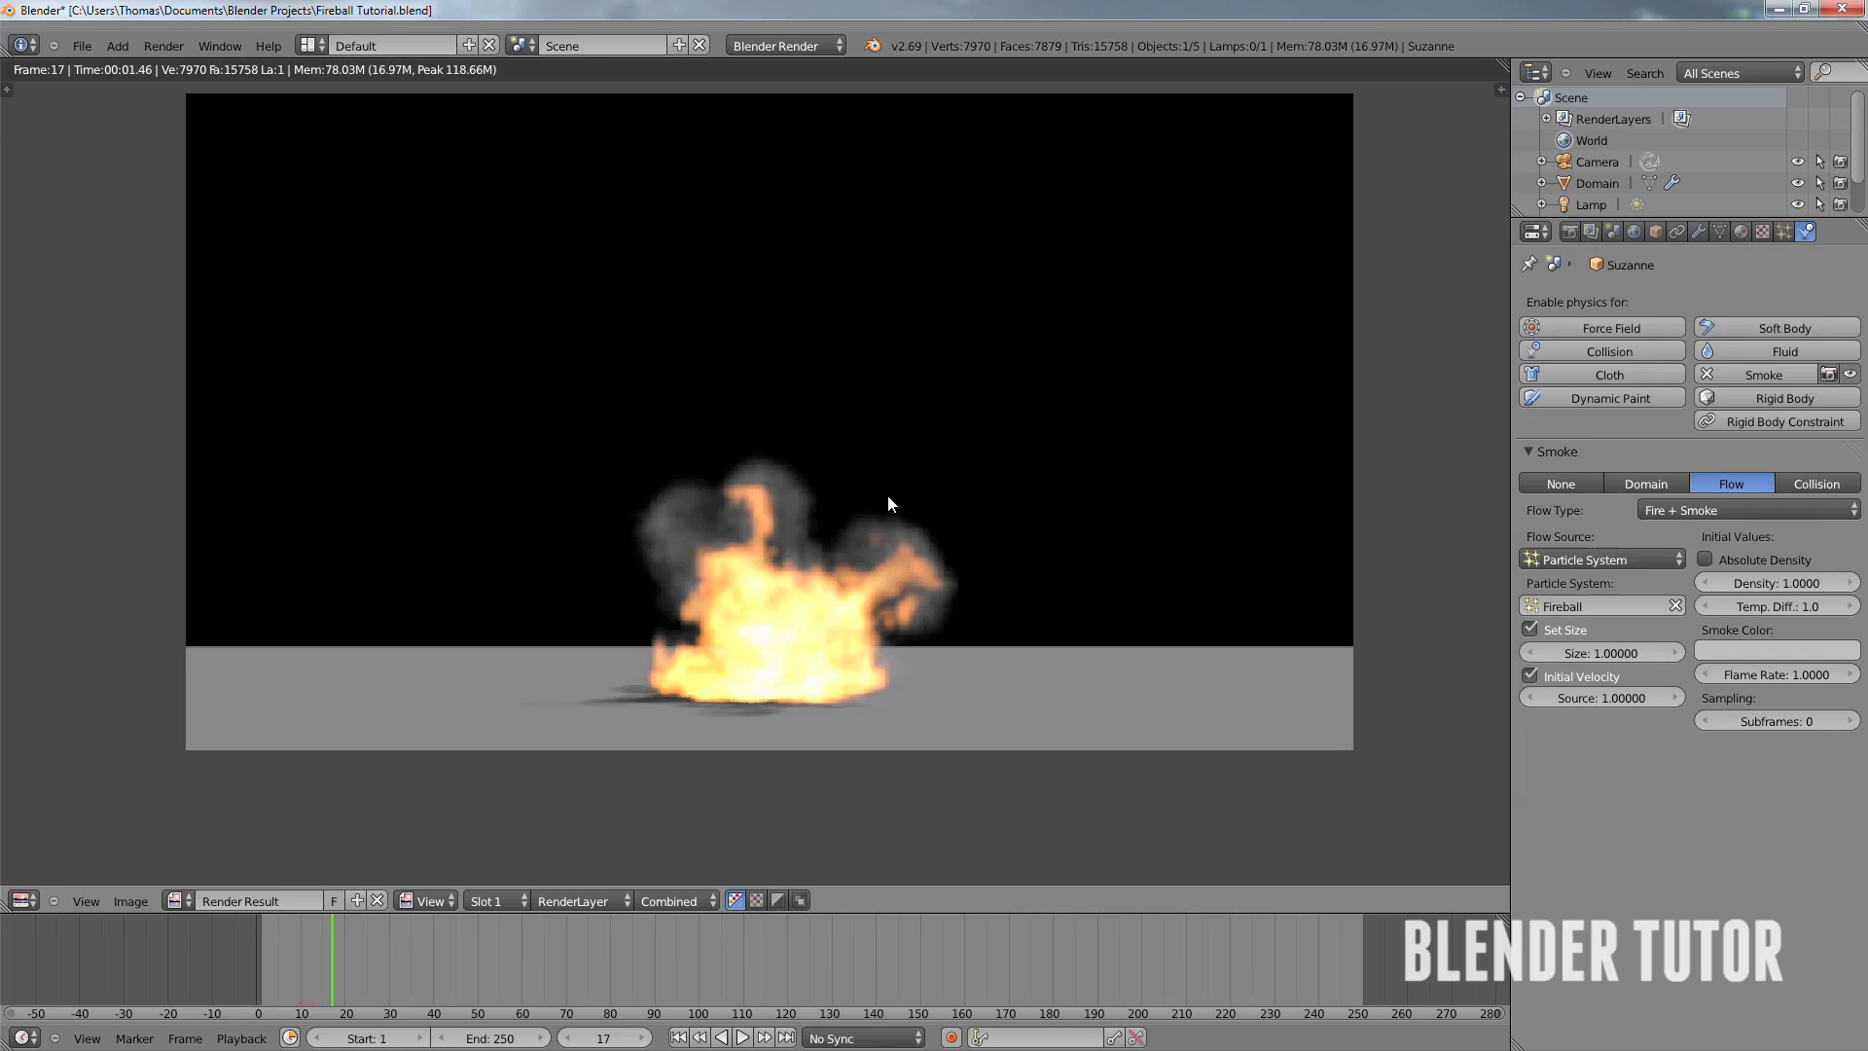
scroll(889, 503, "down", 1)
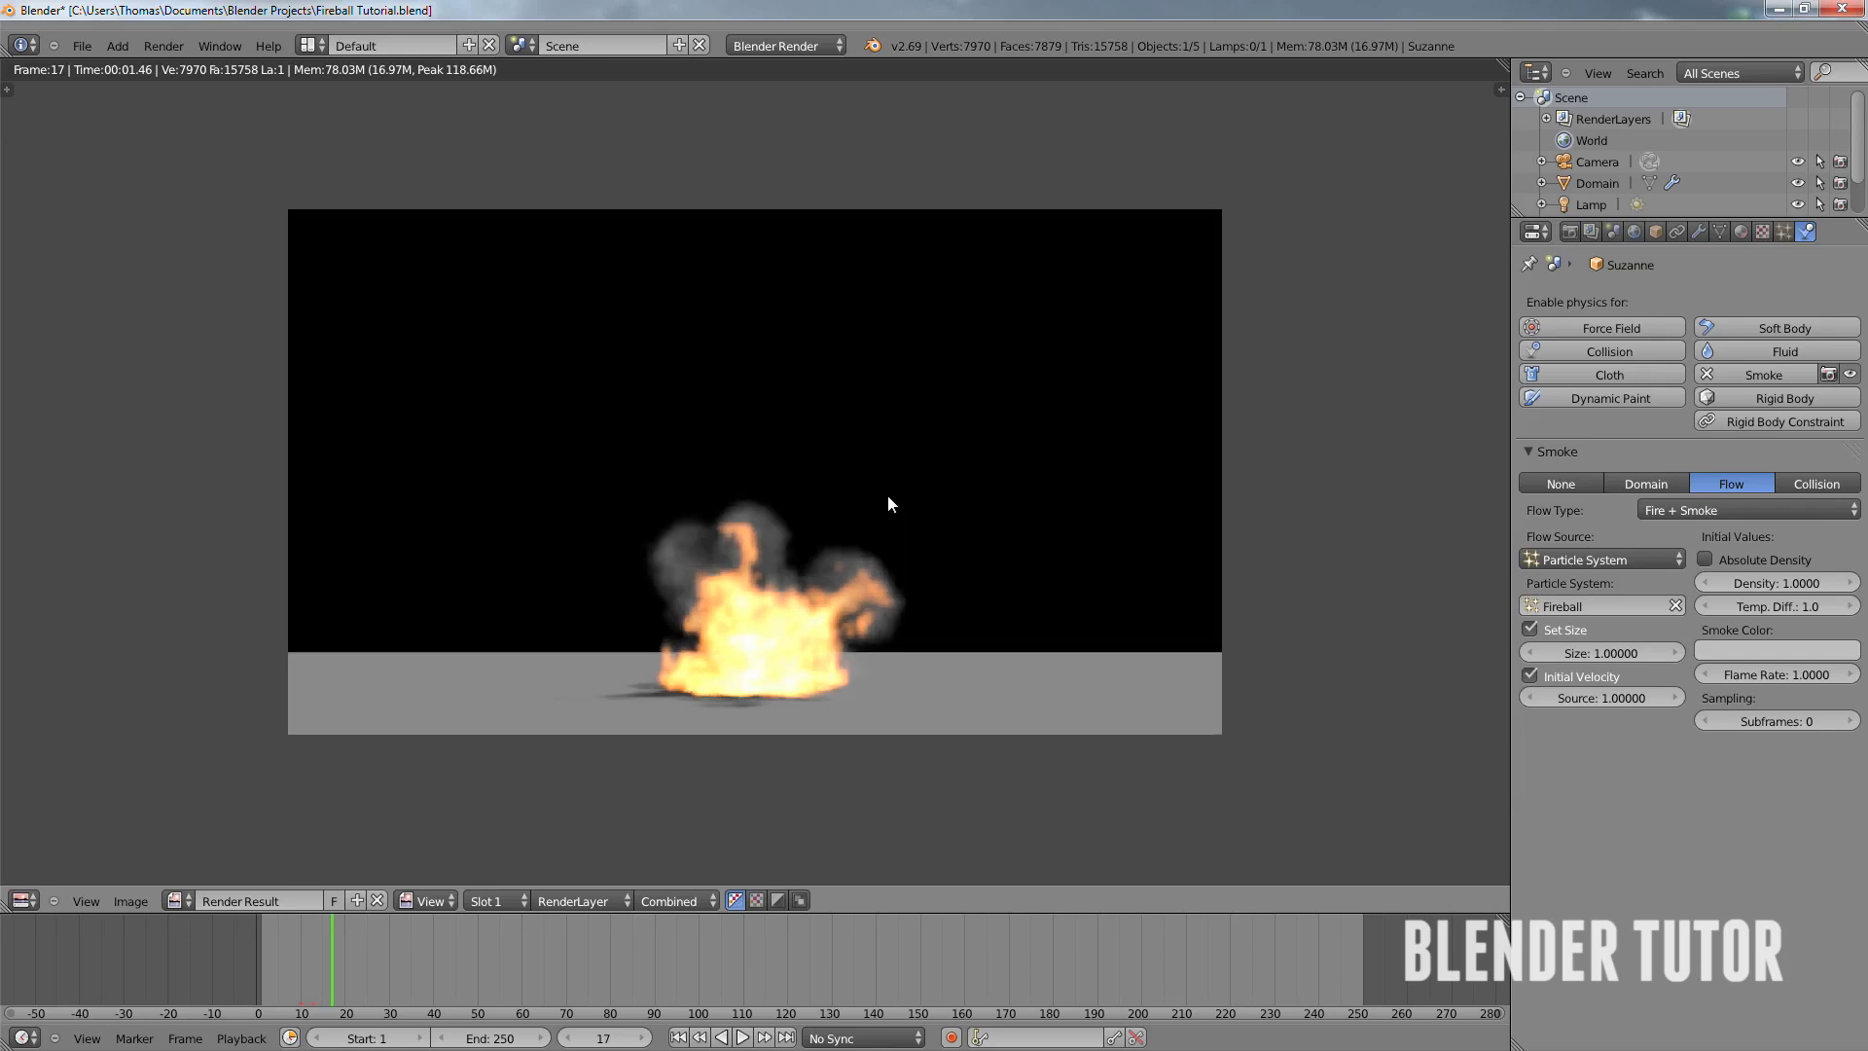
key("Escape")
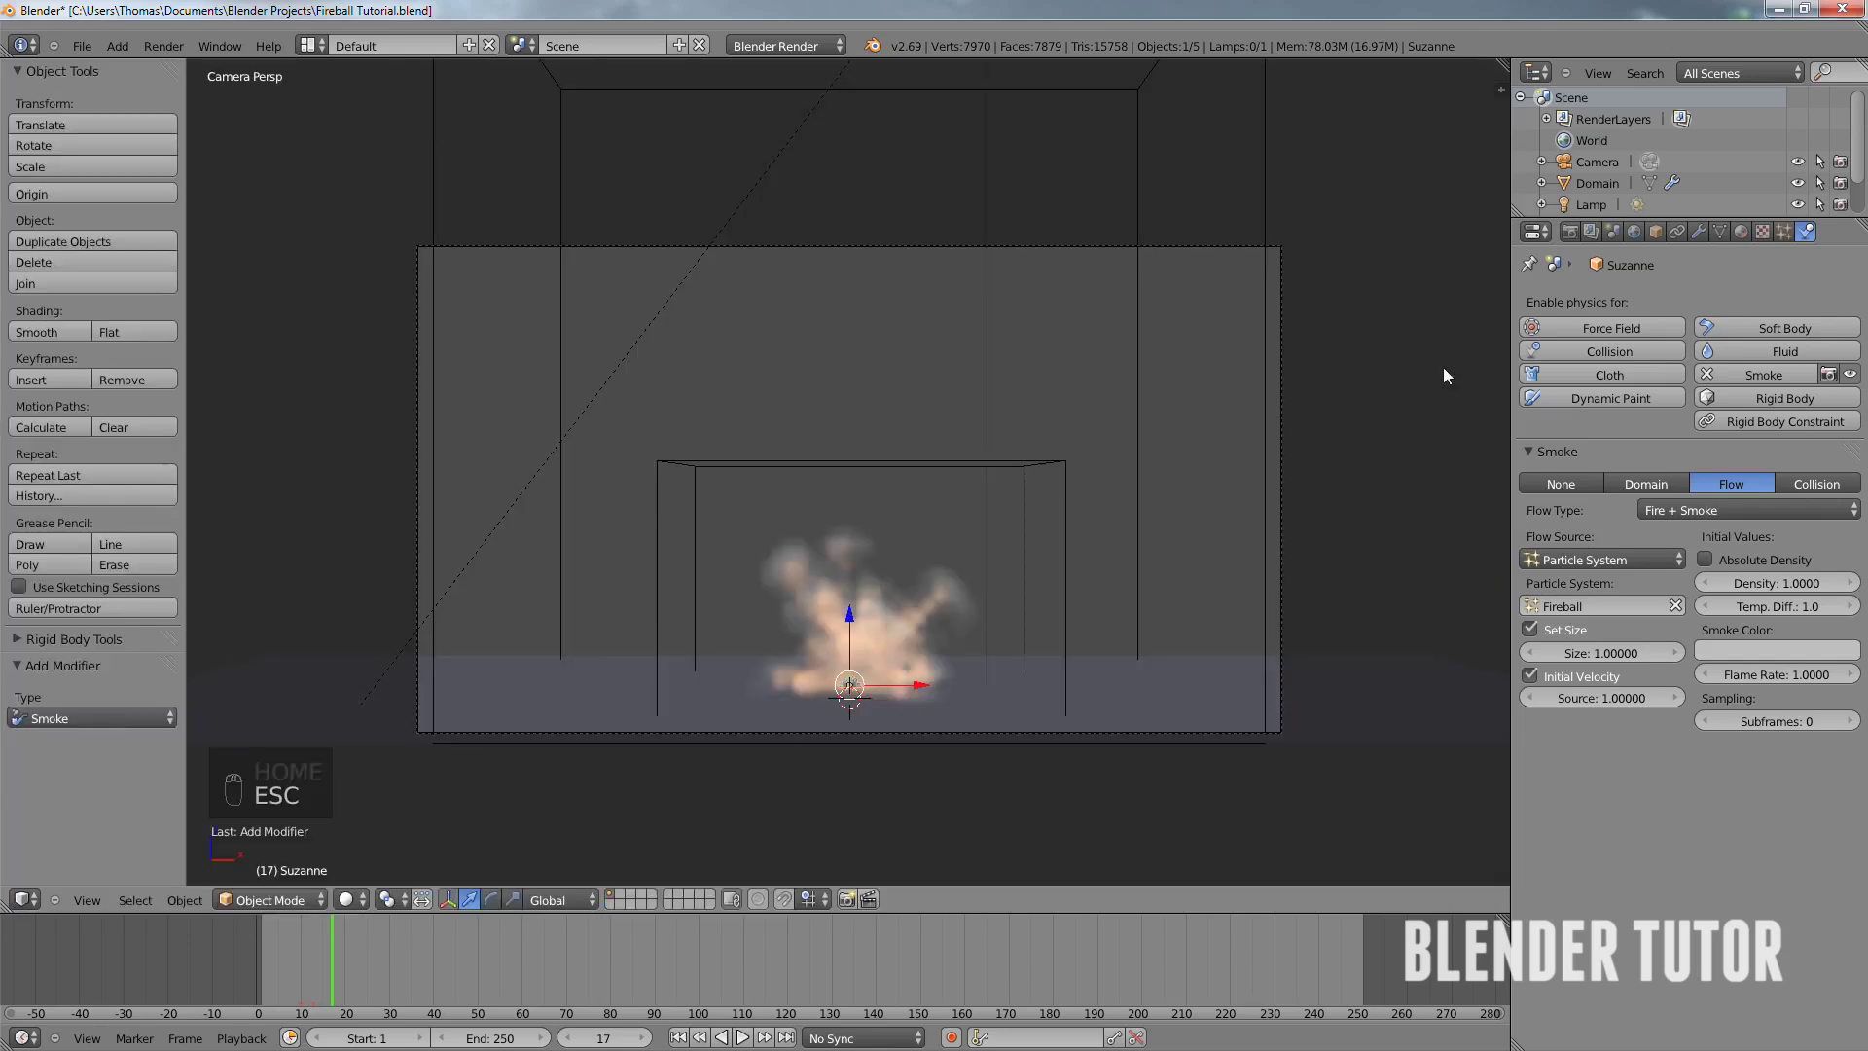
- In the domain's Smoke material, set the density scale to 6 and the scattering to 2
left_click(1740, 233)
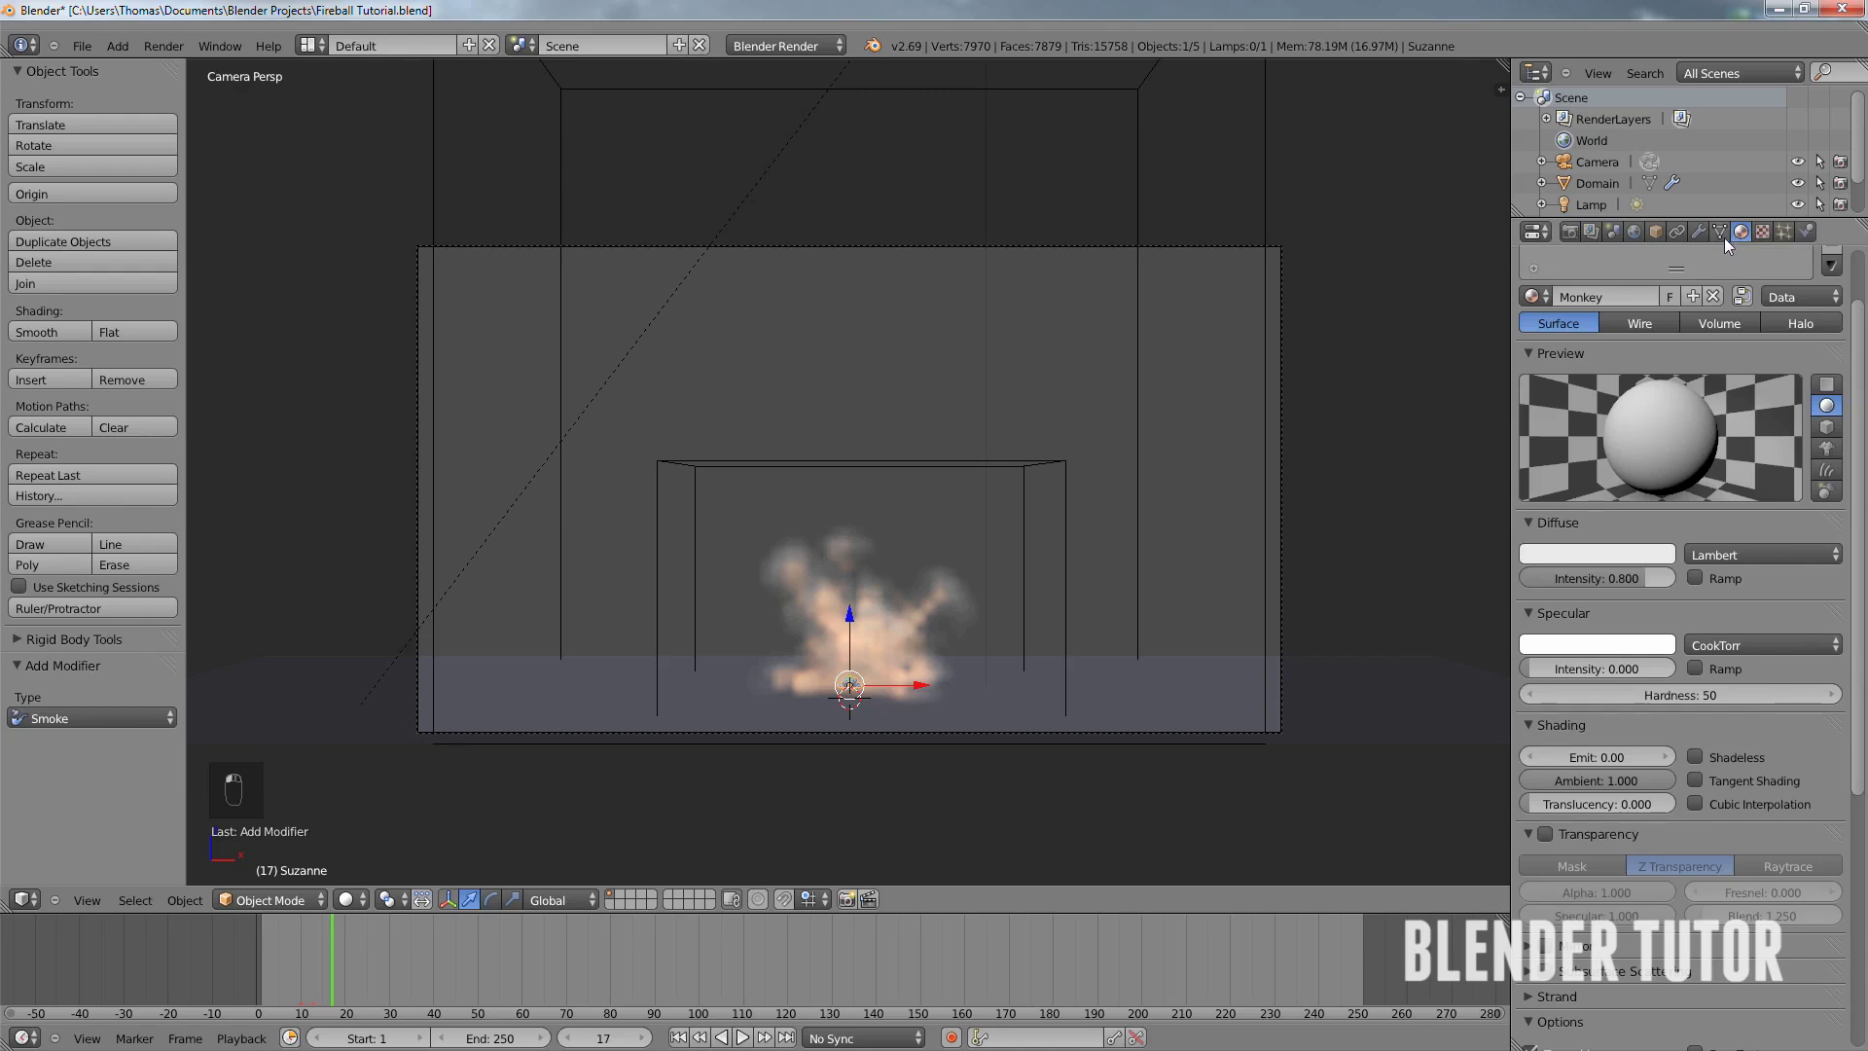
right_click(1150, 401)
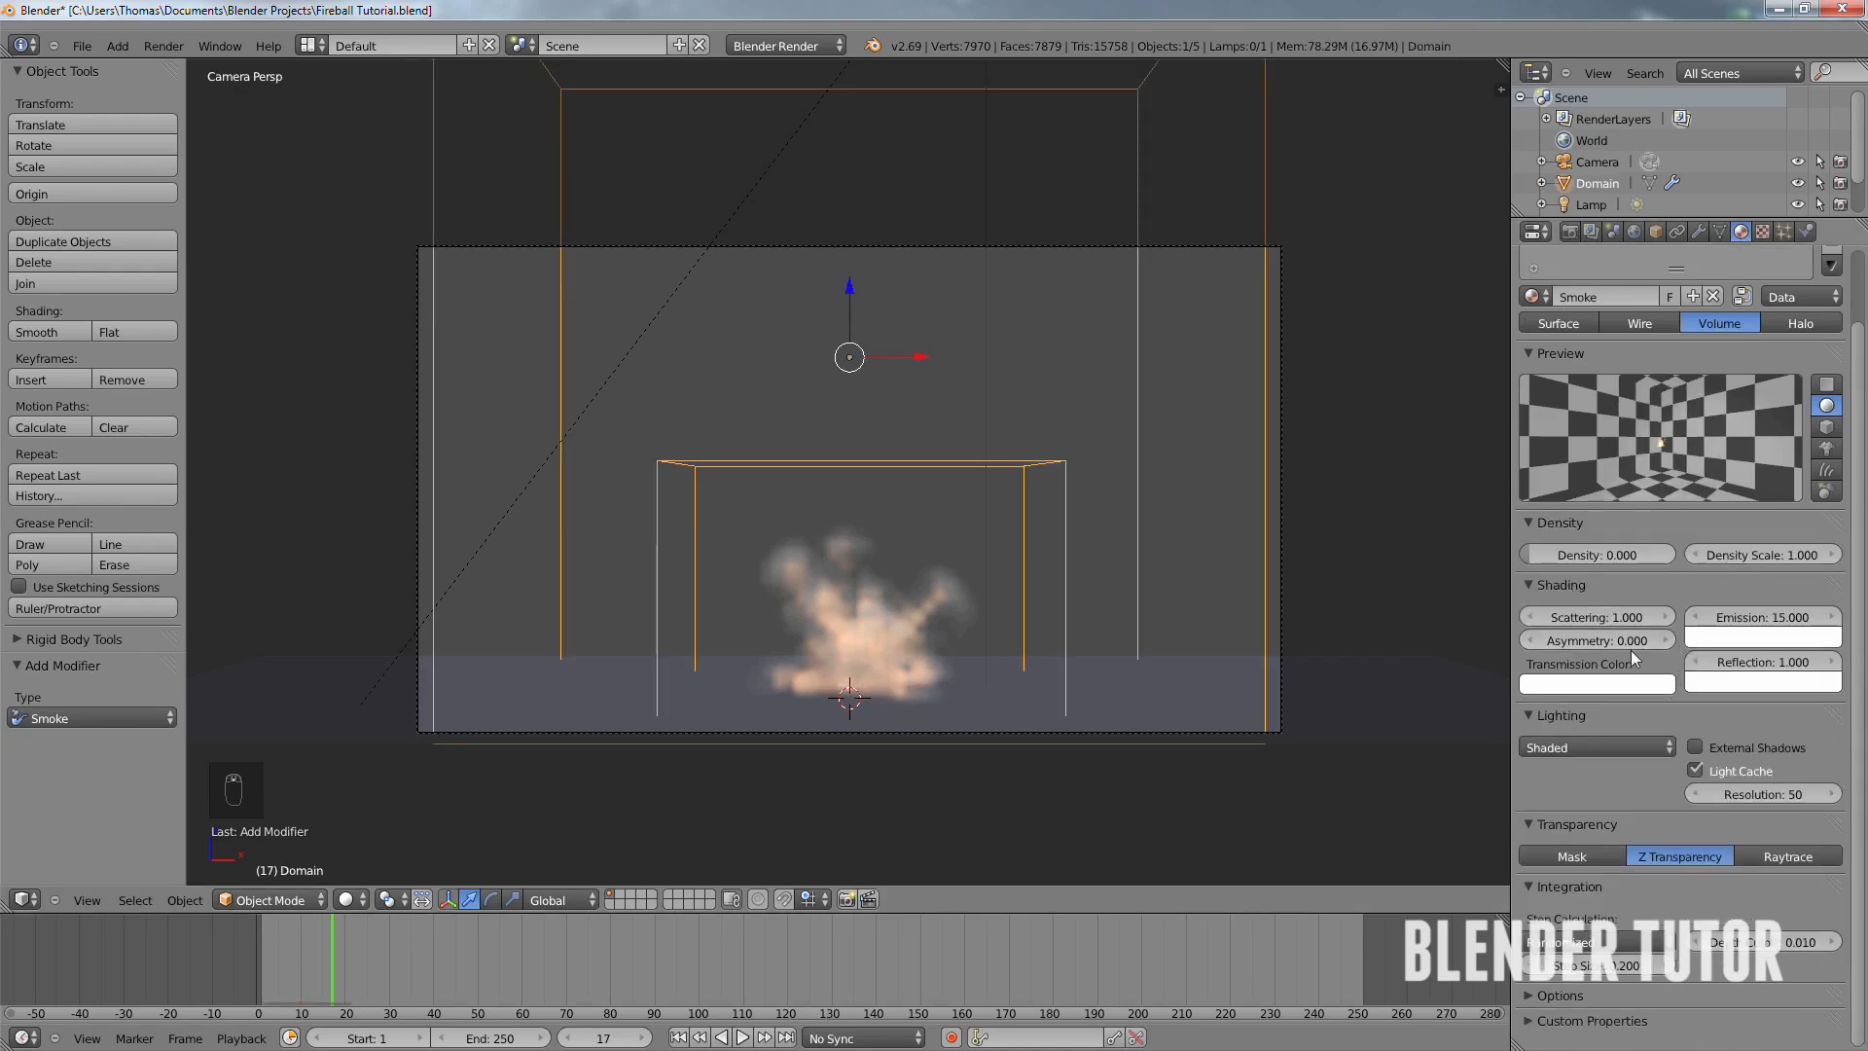
left_click(1771, 555)
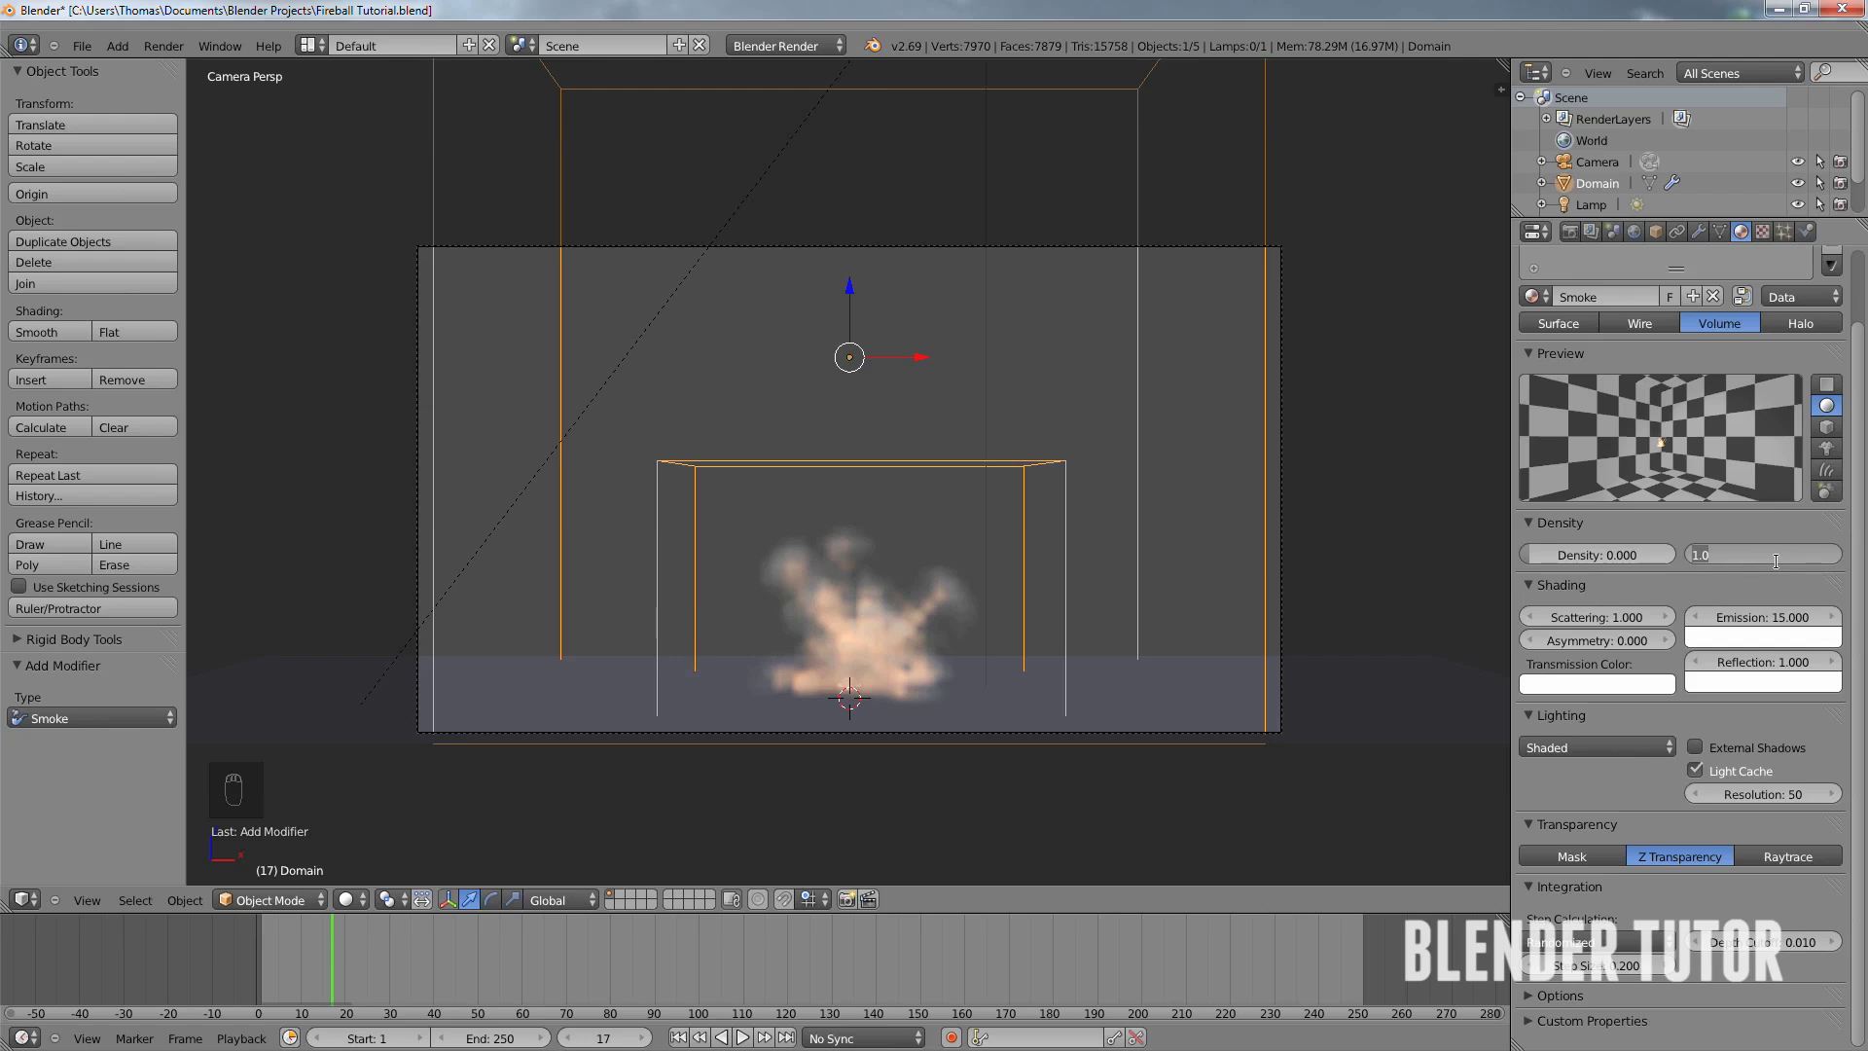
type("6")
key("Return")
left_click(1613, 616)
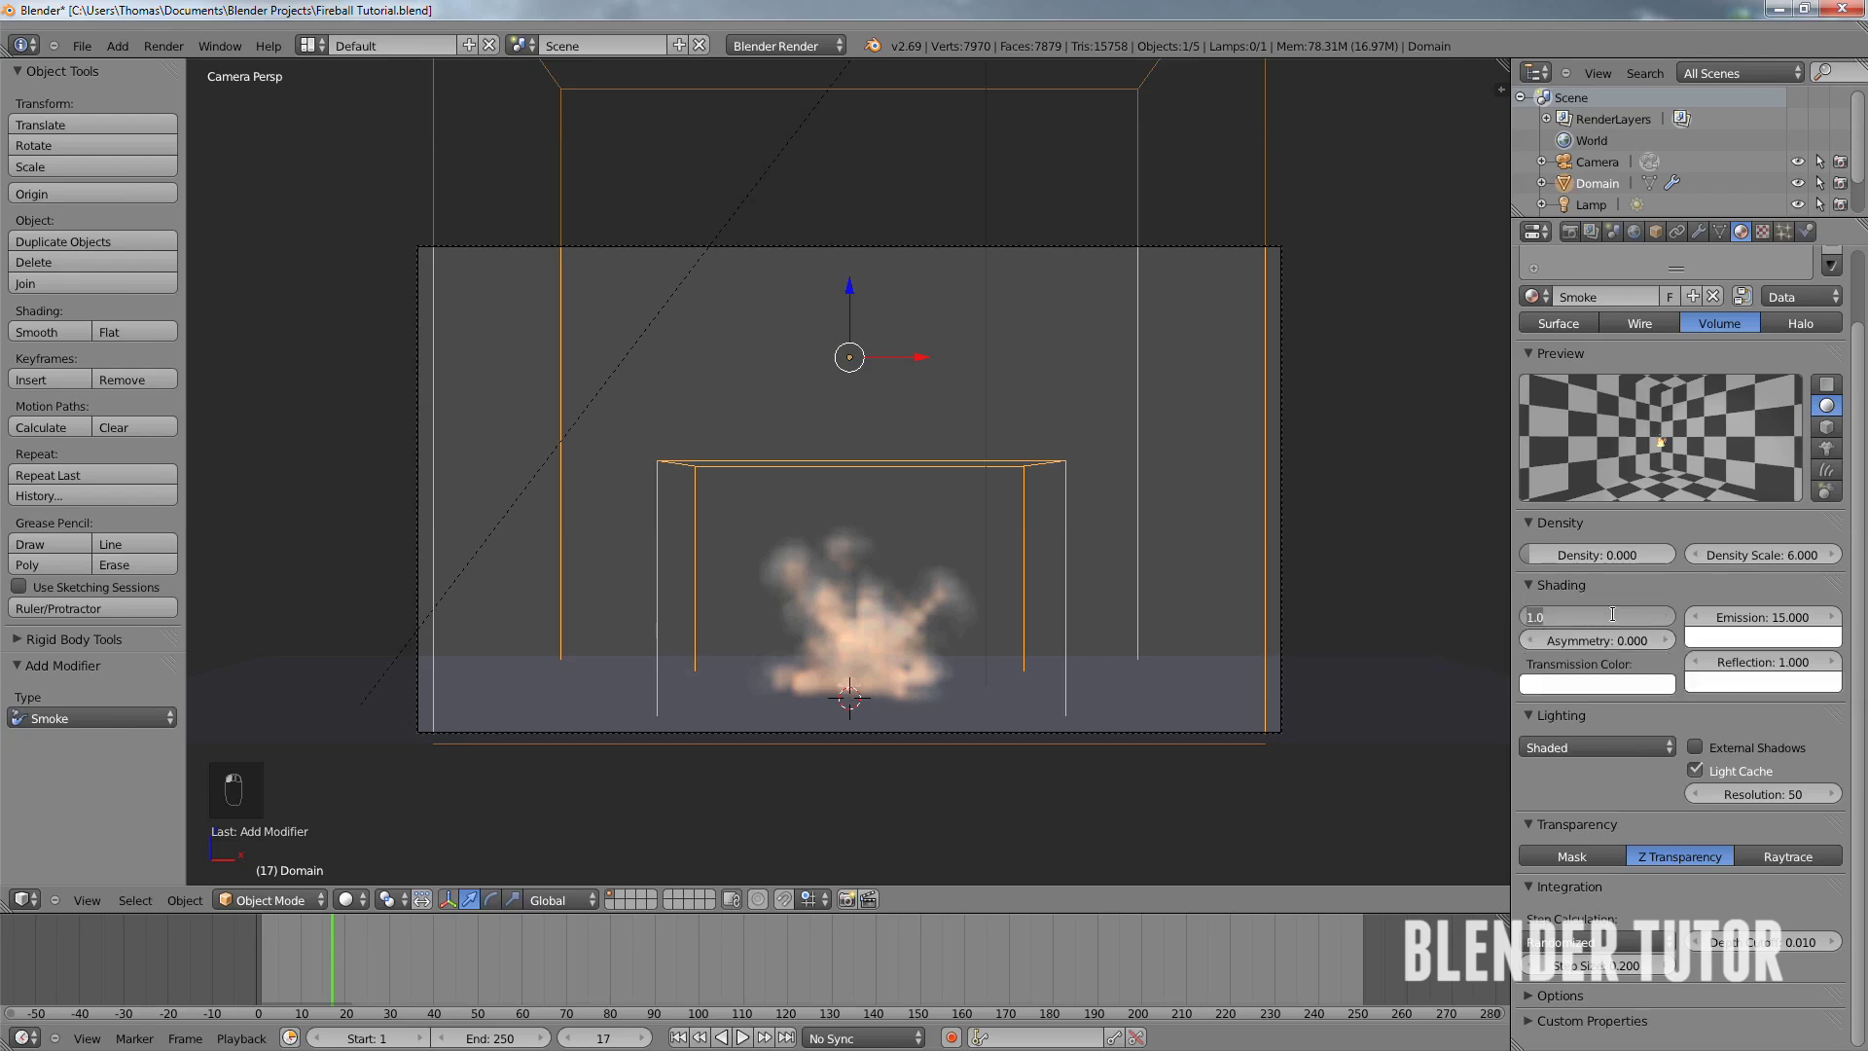
type("2")
key("Return")
- Set the integration step size of the domain's Smoke material to 0.05
left_click(1601, 971)
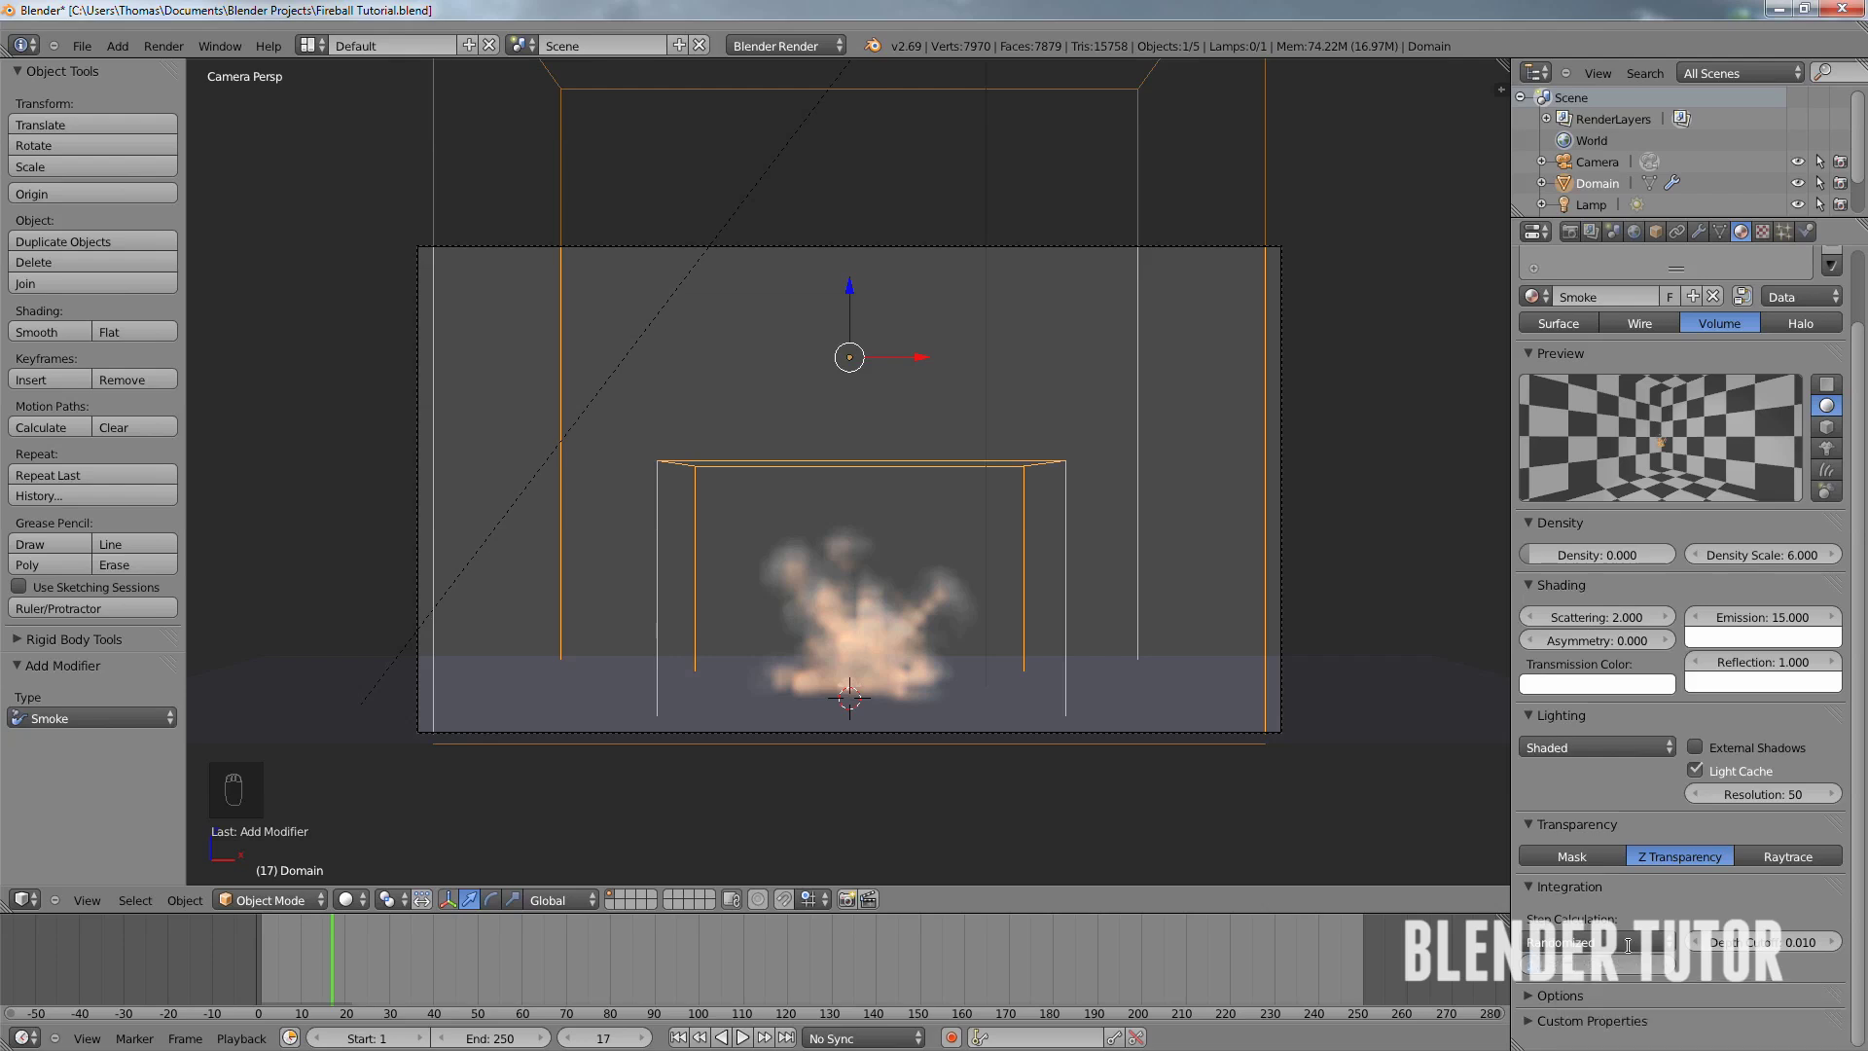
type(".05")
key("Return")
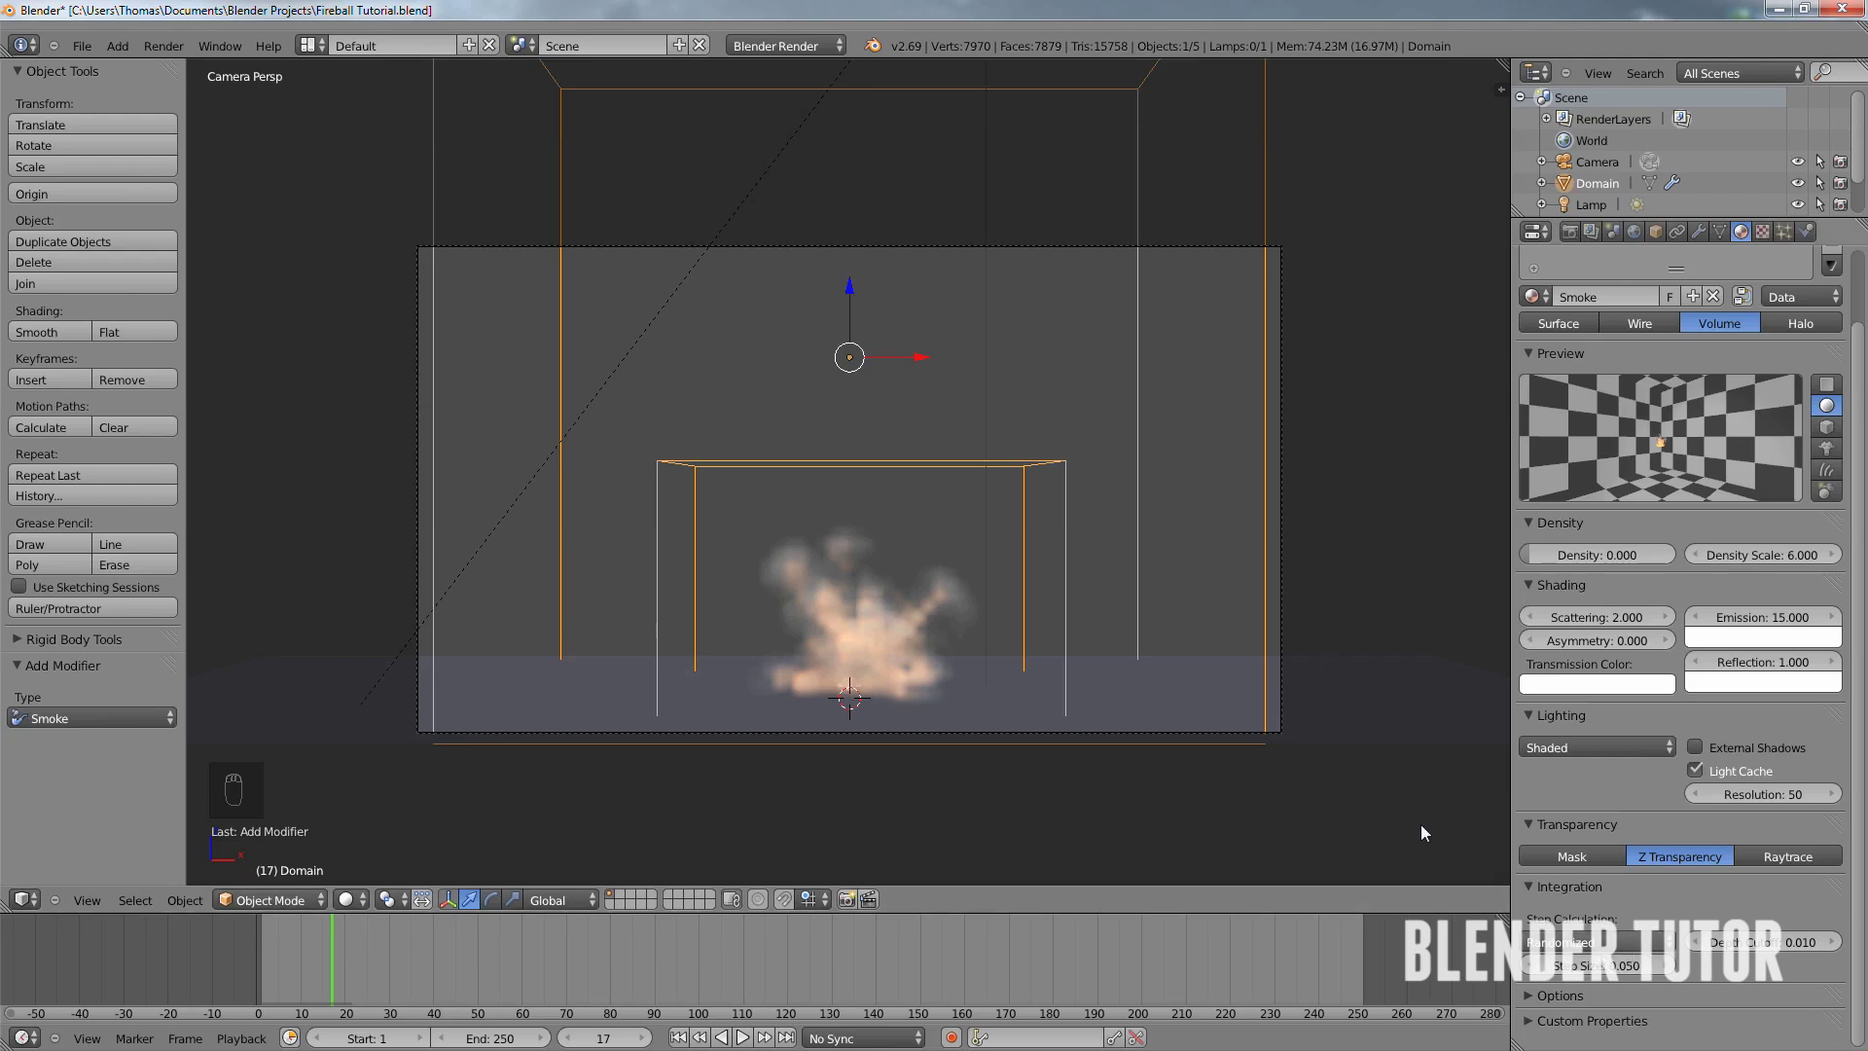
- Render frame 17, examine the fire and smoke detail up close, and return to the camera view
left_click(163, 46)
left_click(204, 66)
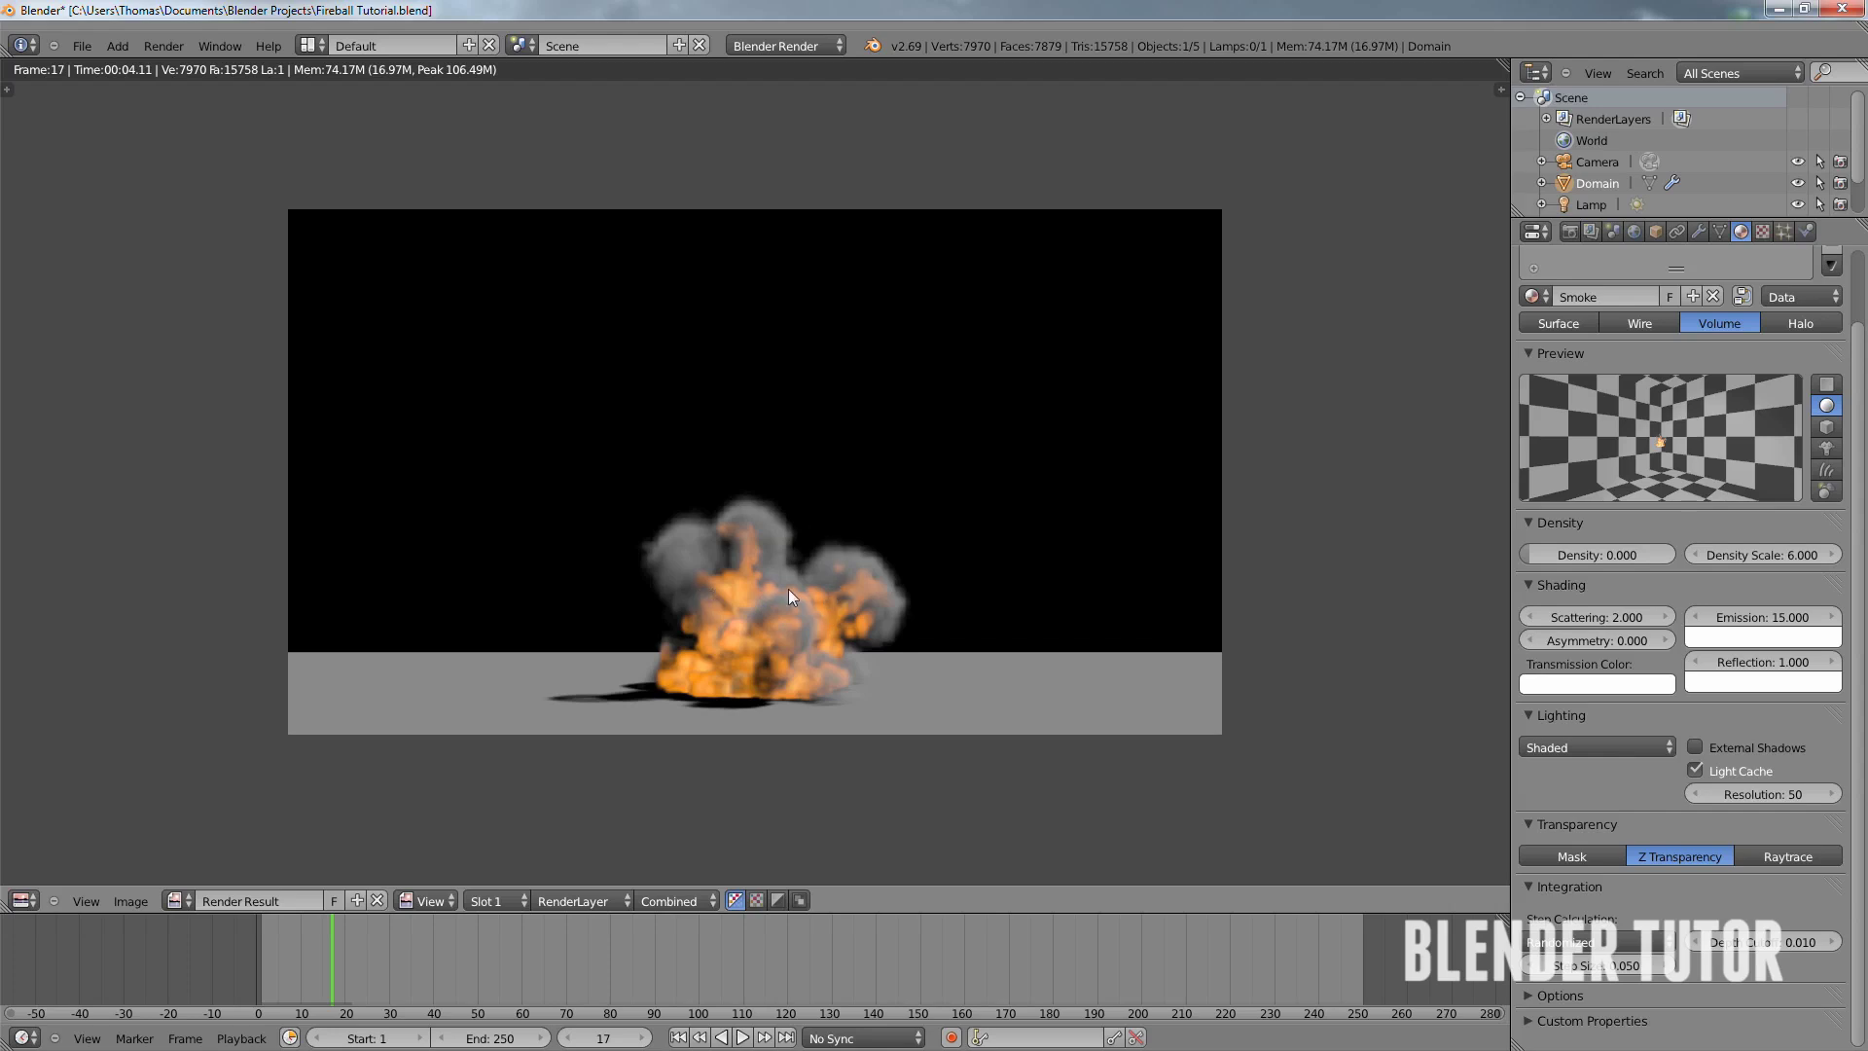
scroll(816, 604, "up", 2)
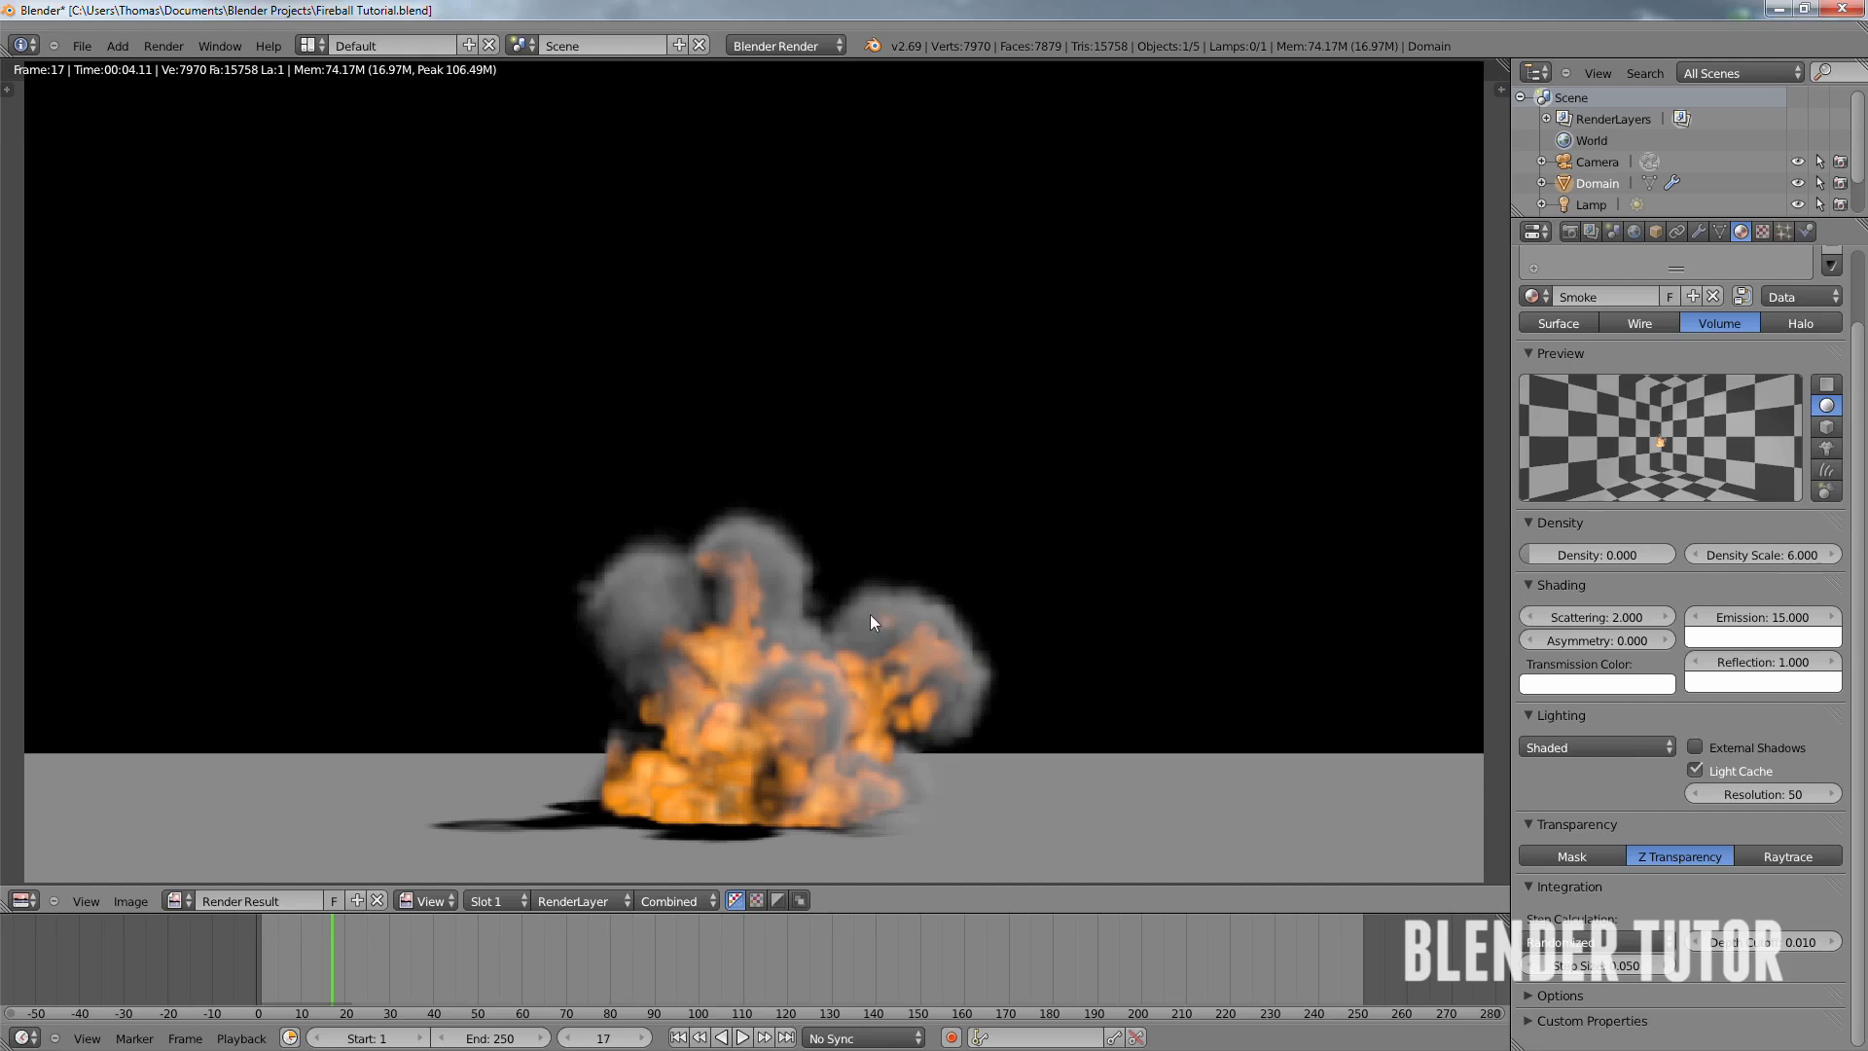
scroll(877, 628, "down", 2)
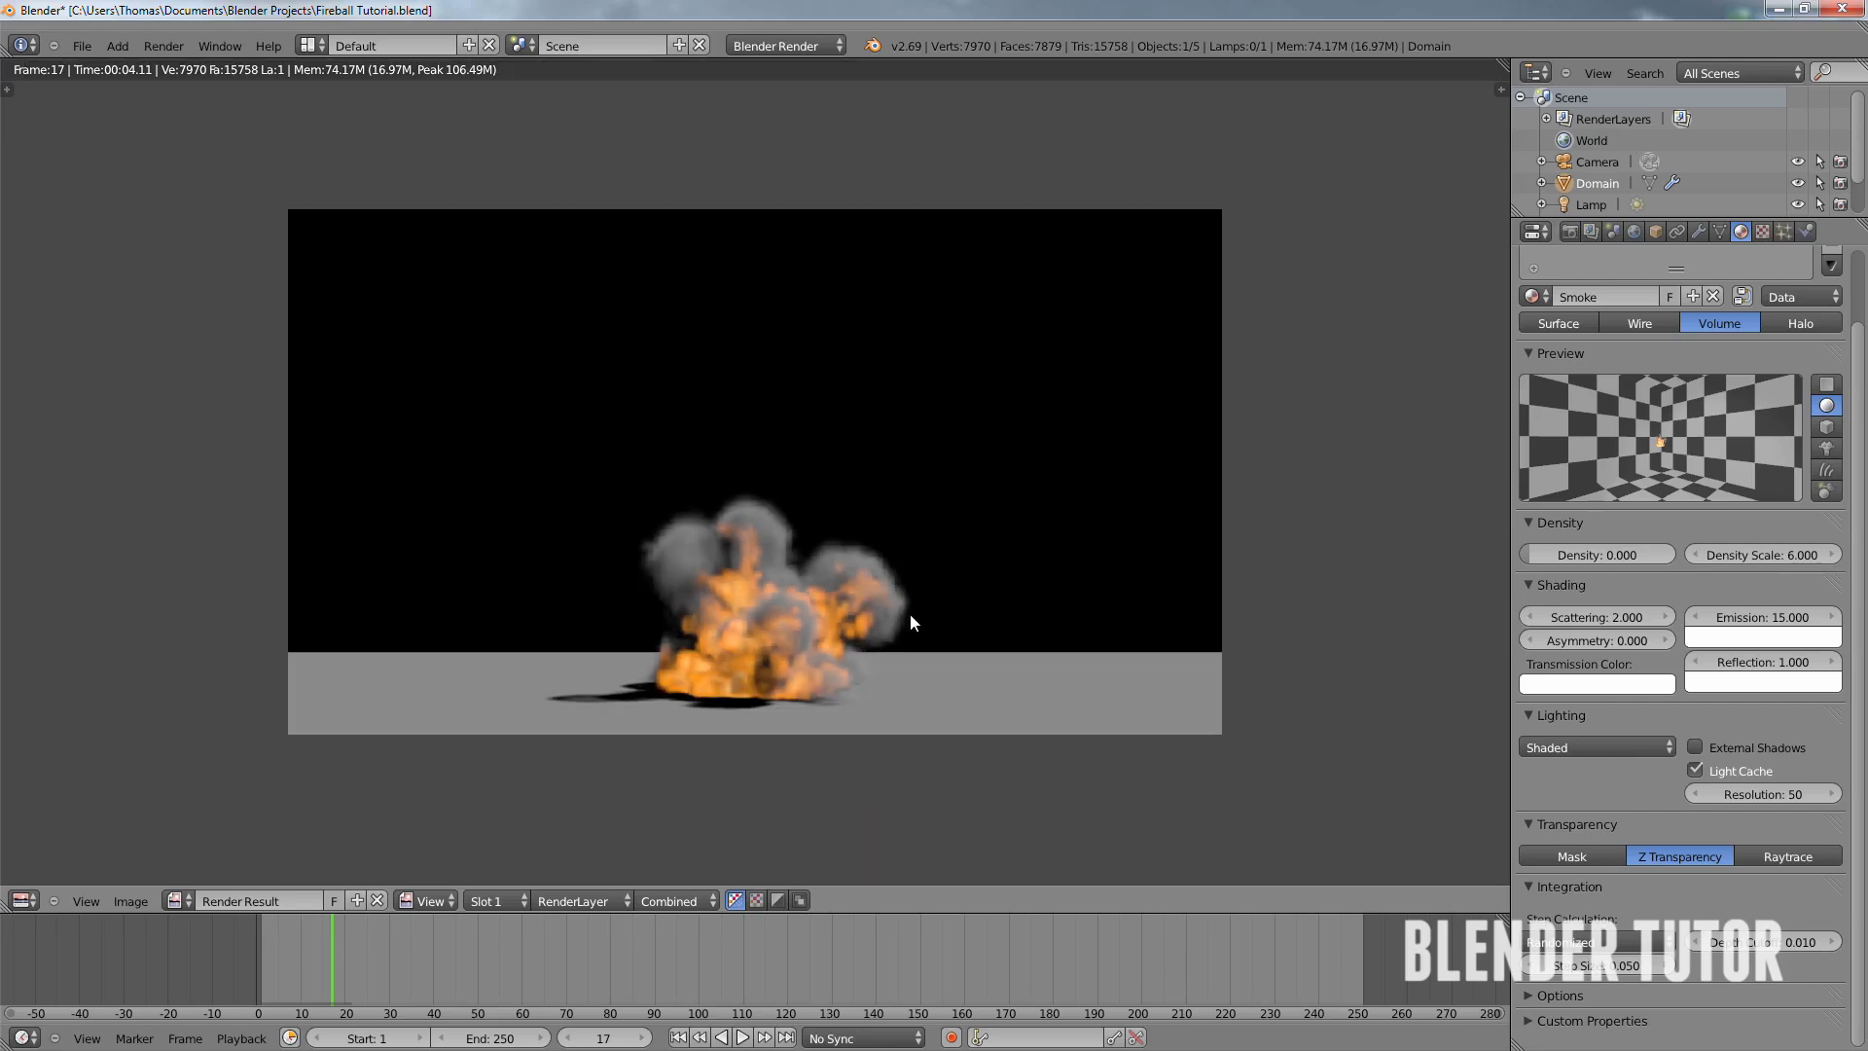
key("Escape")
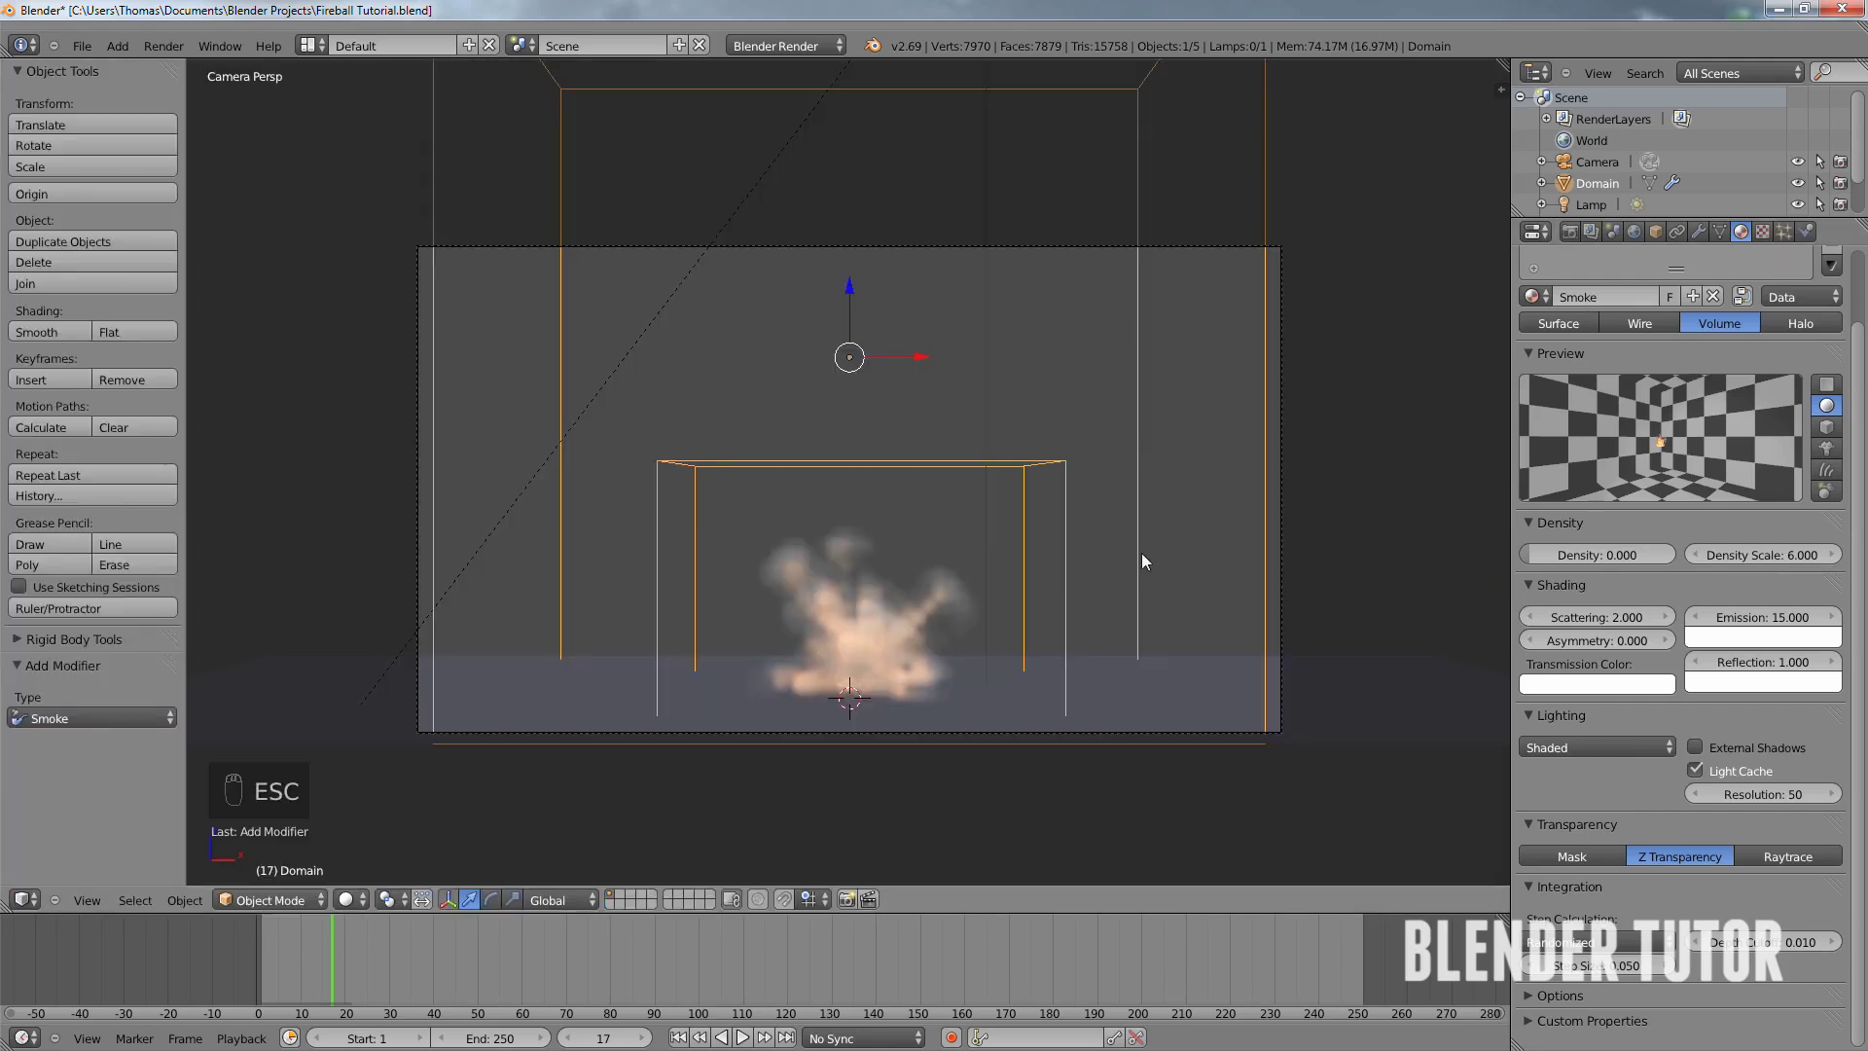
- Rewind to frame 1 and set the flame rate of the monkey head's smoke flow to 3
left_click(1785, 231)
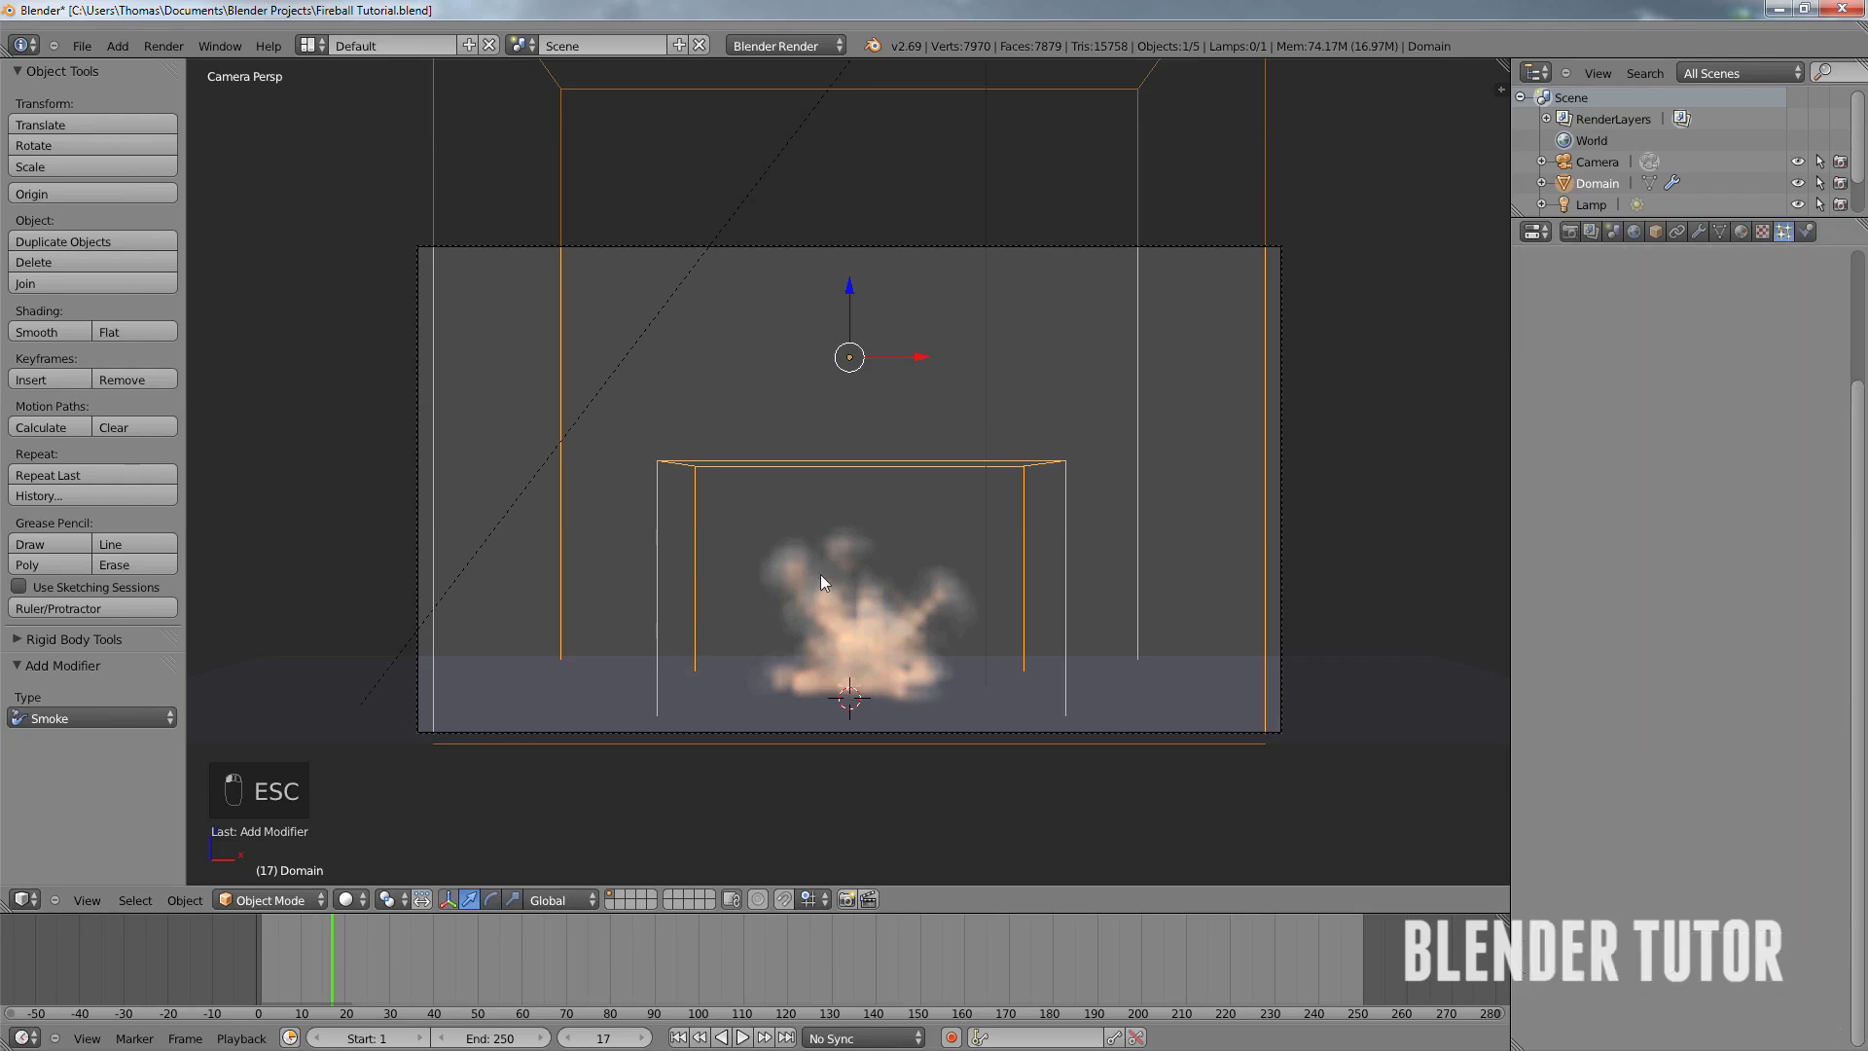
left_click(678, 1038)
right_click(852, 686)
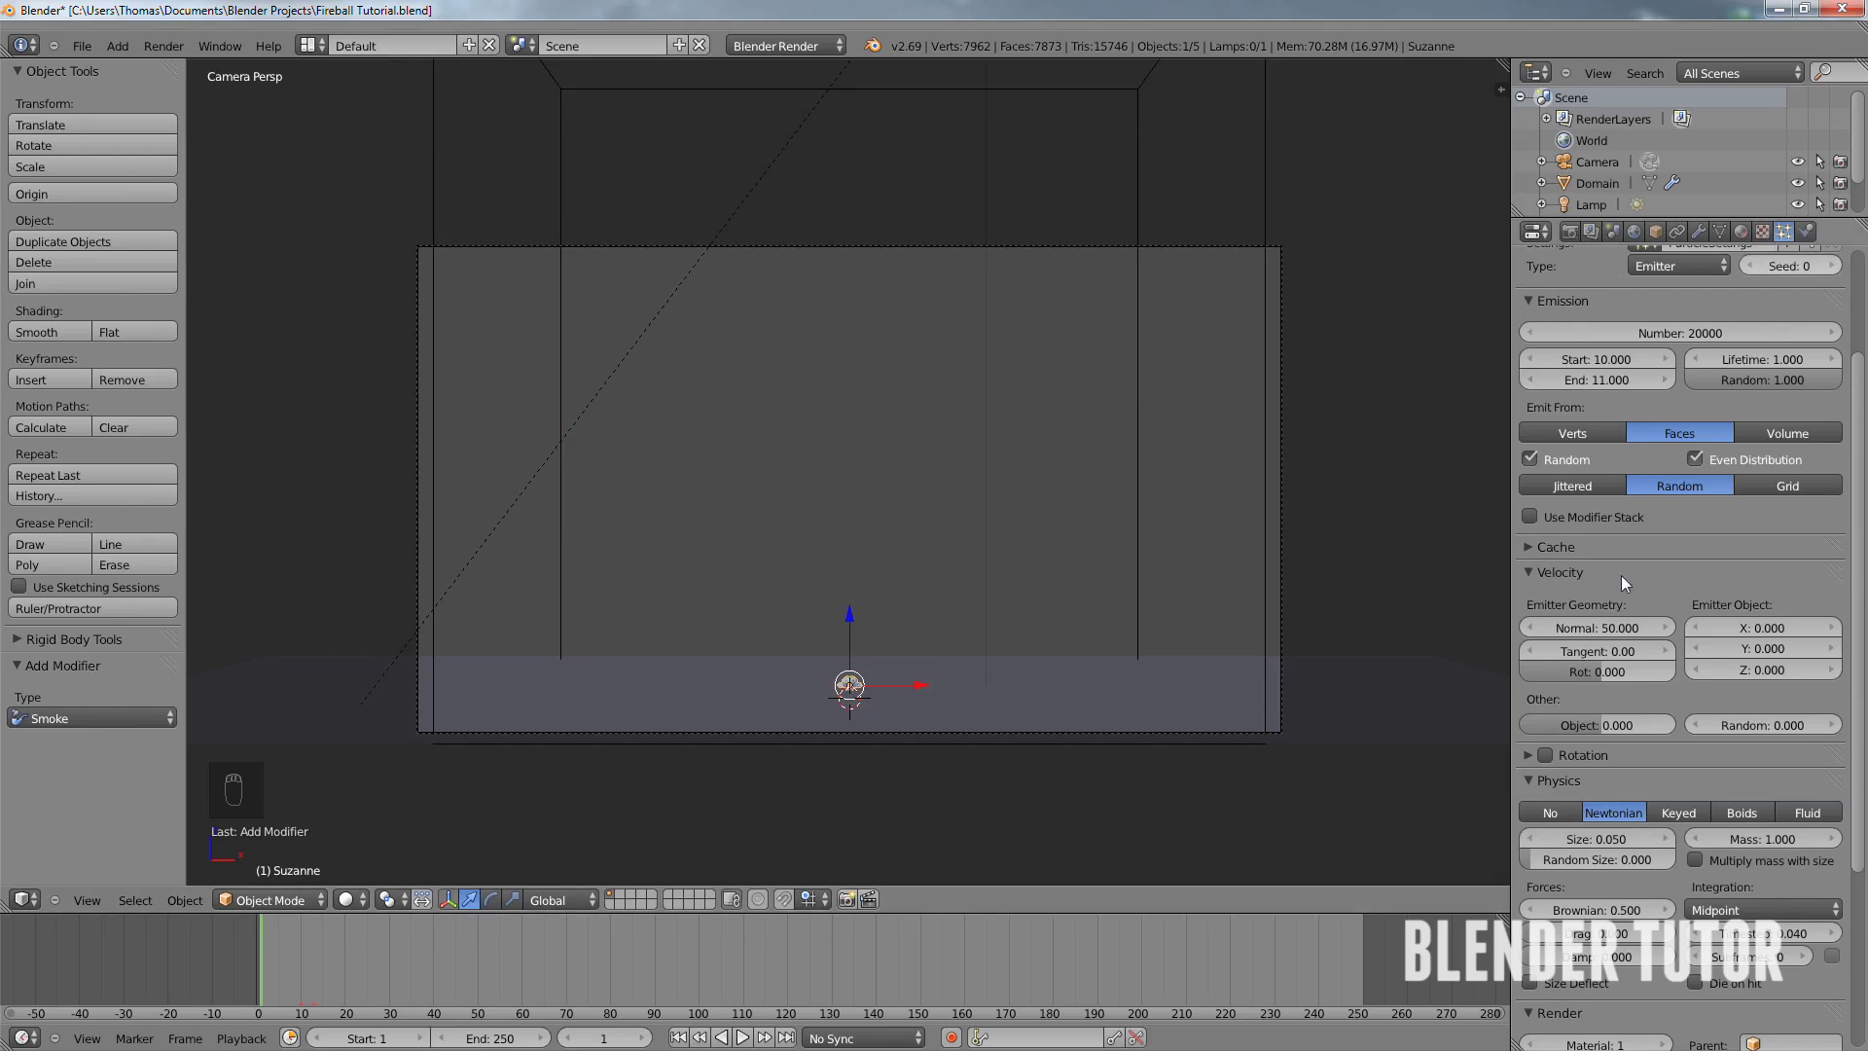
left_click(1804, 232)
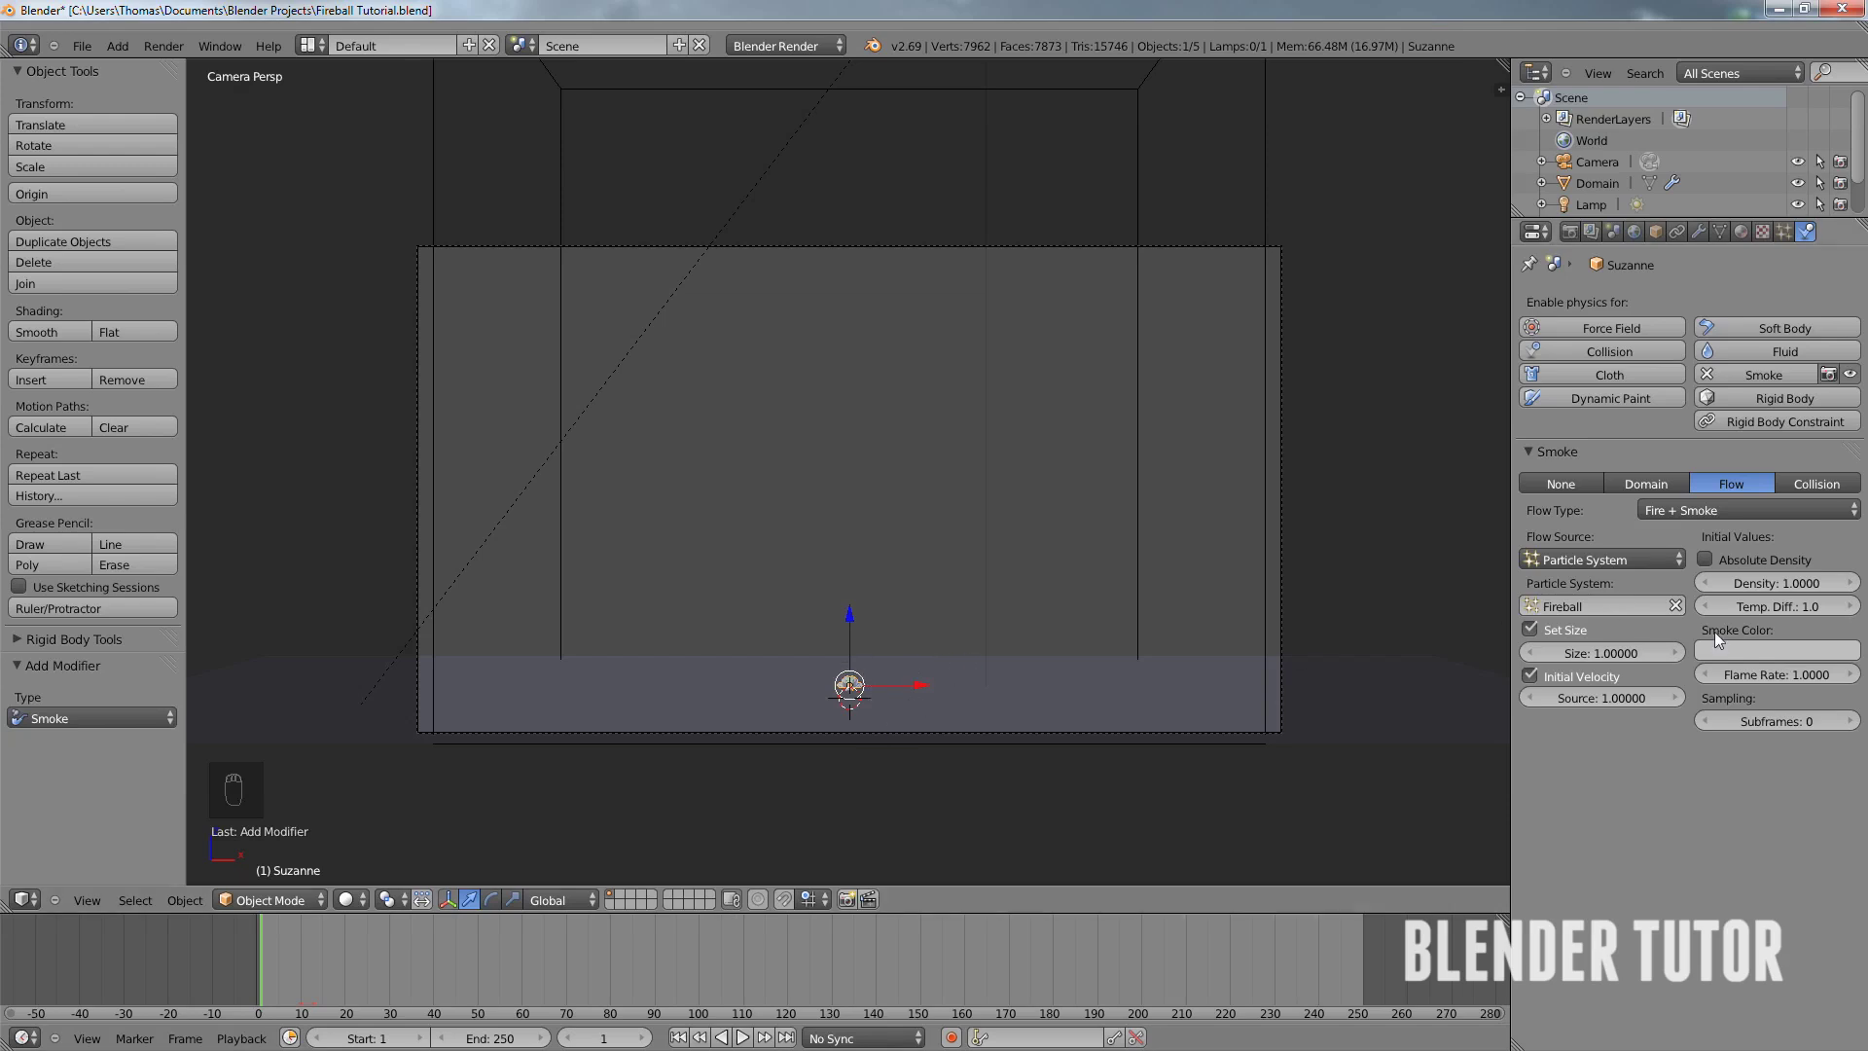
left_click(1784, 672)
type("3")
key("Return")
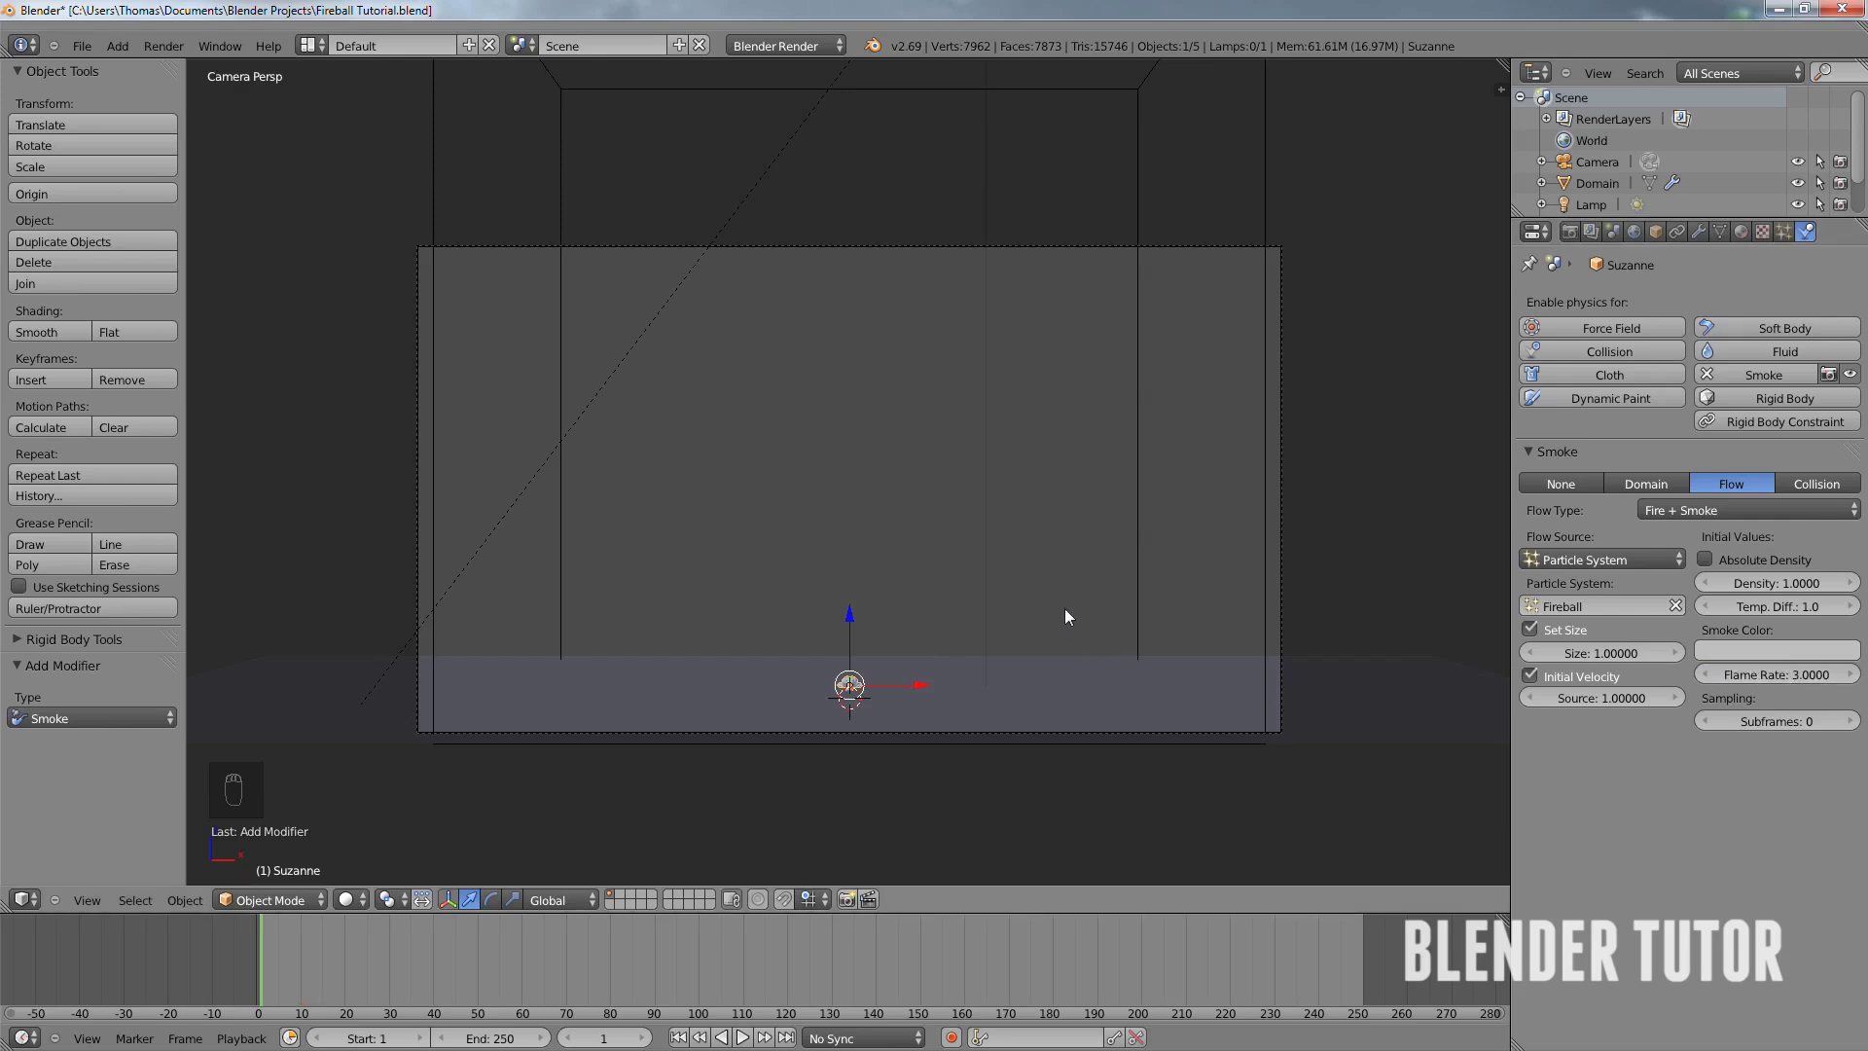
- Play the fire and smoke simulation and stop it at frame 27
key("alt+a")
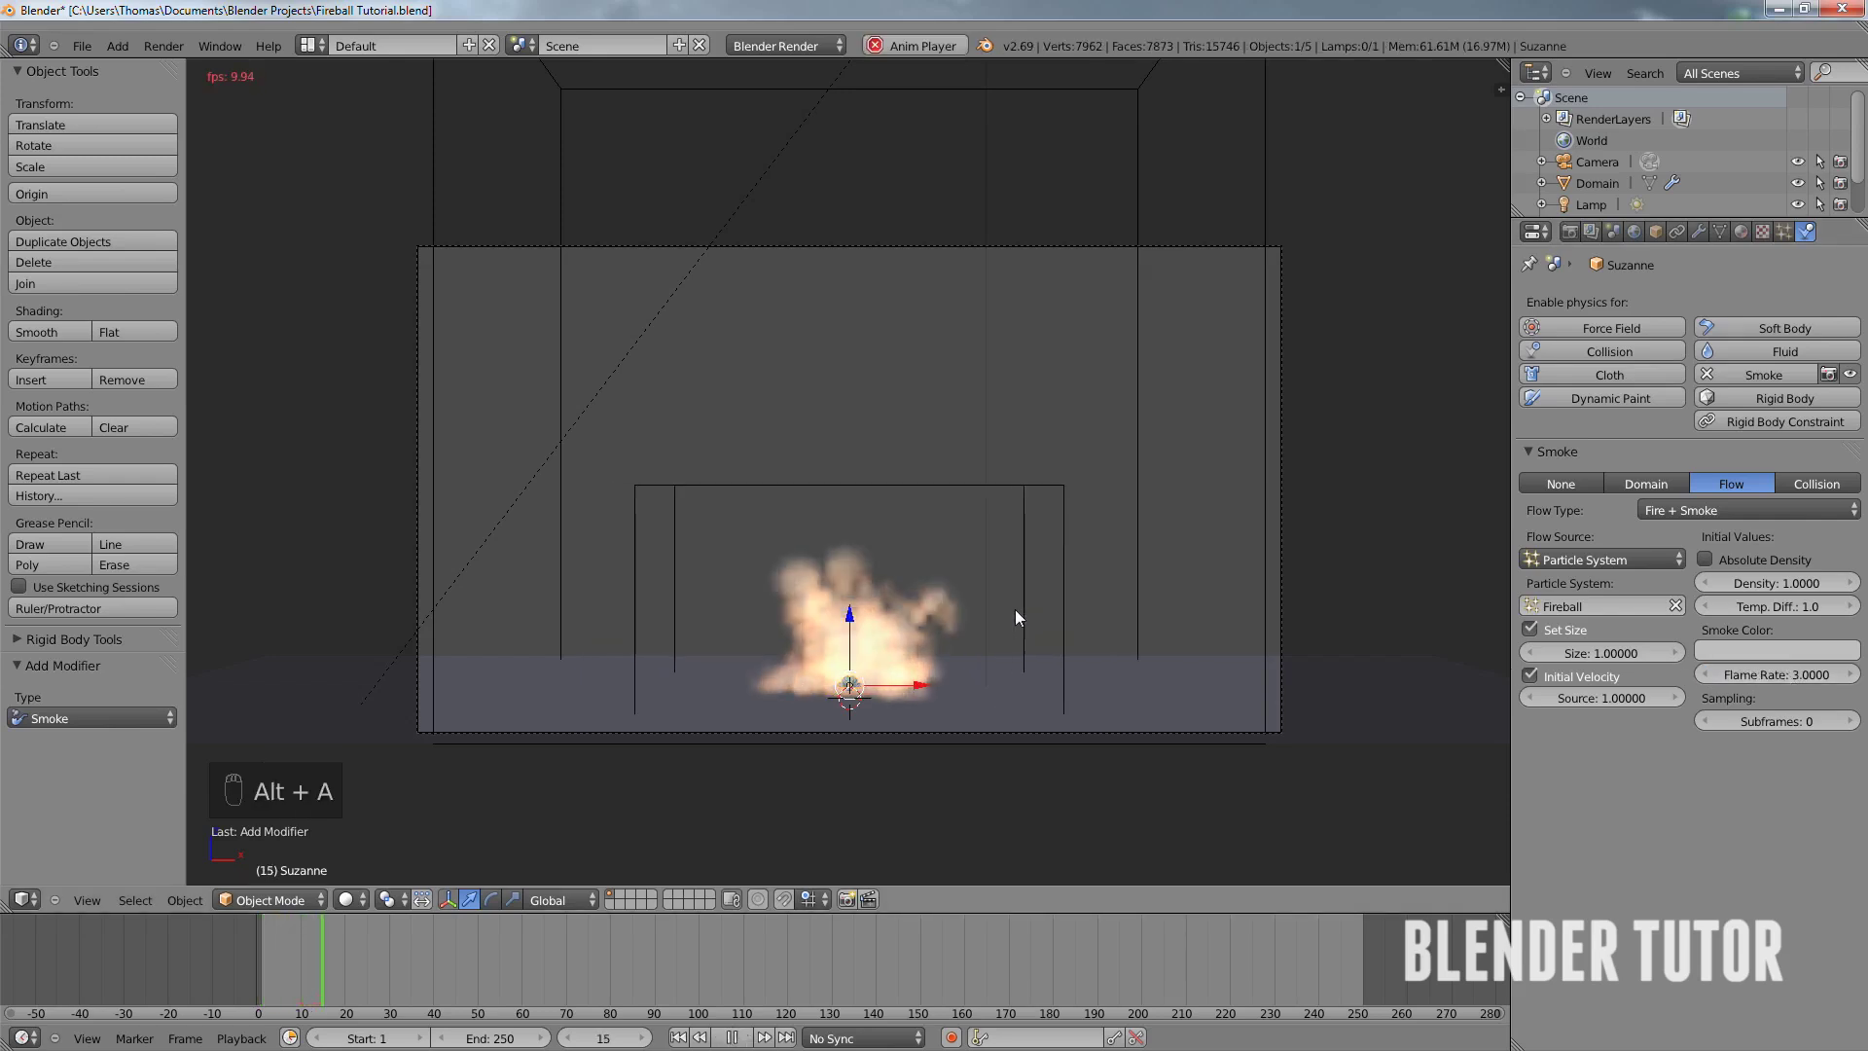
key("alt+a")
key("alt+a")
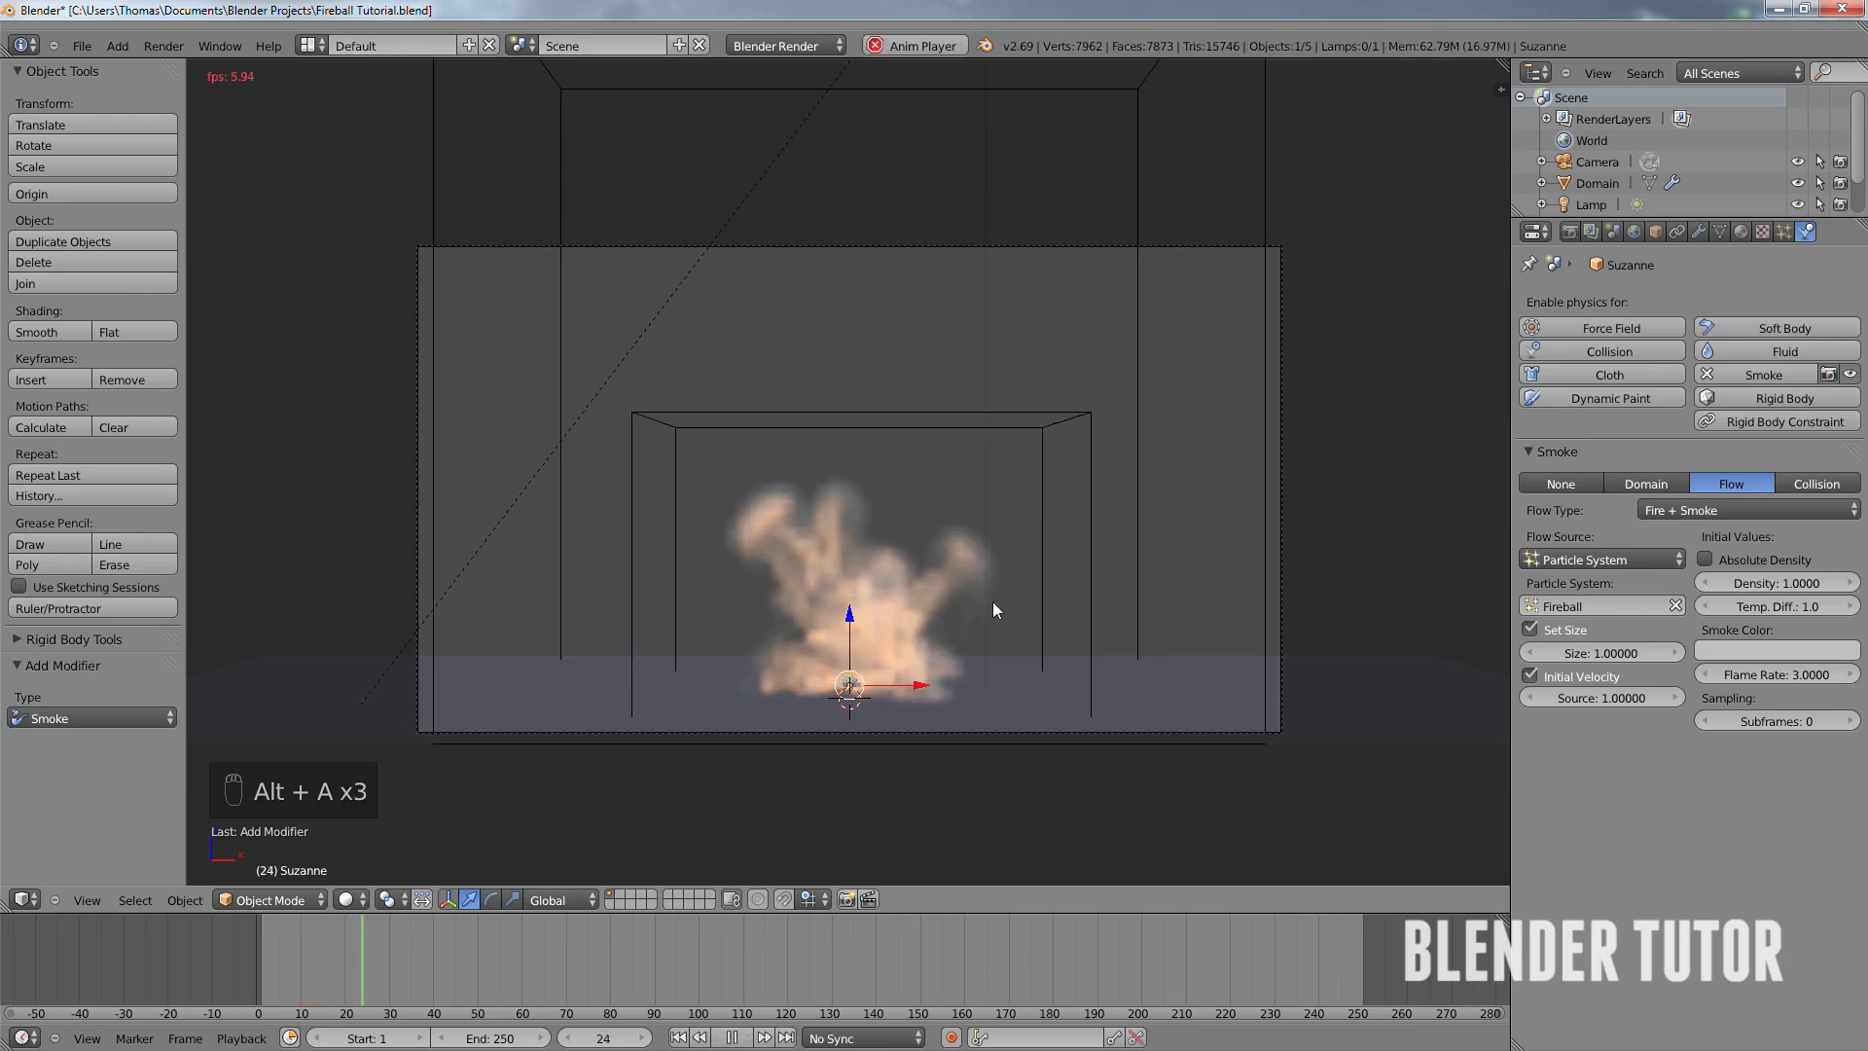
key("alt+a")
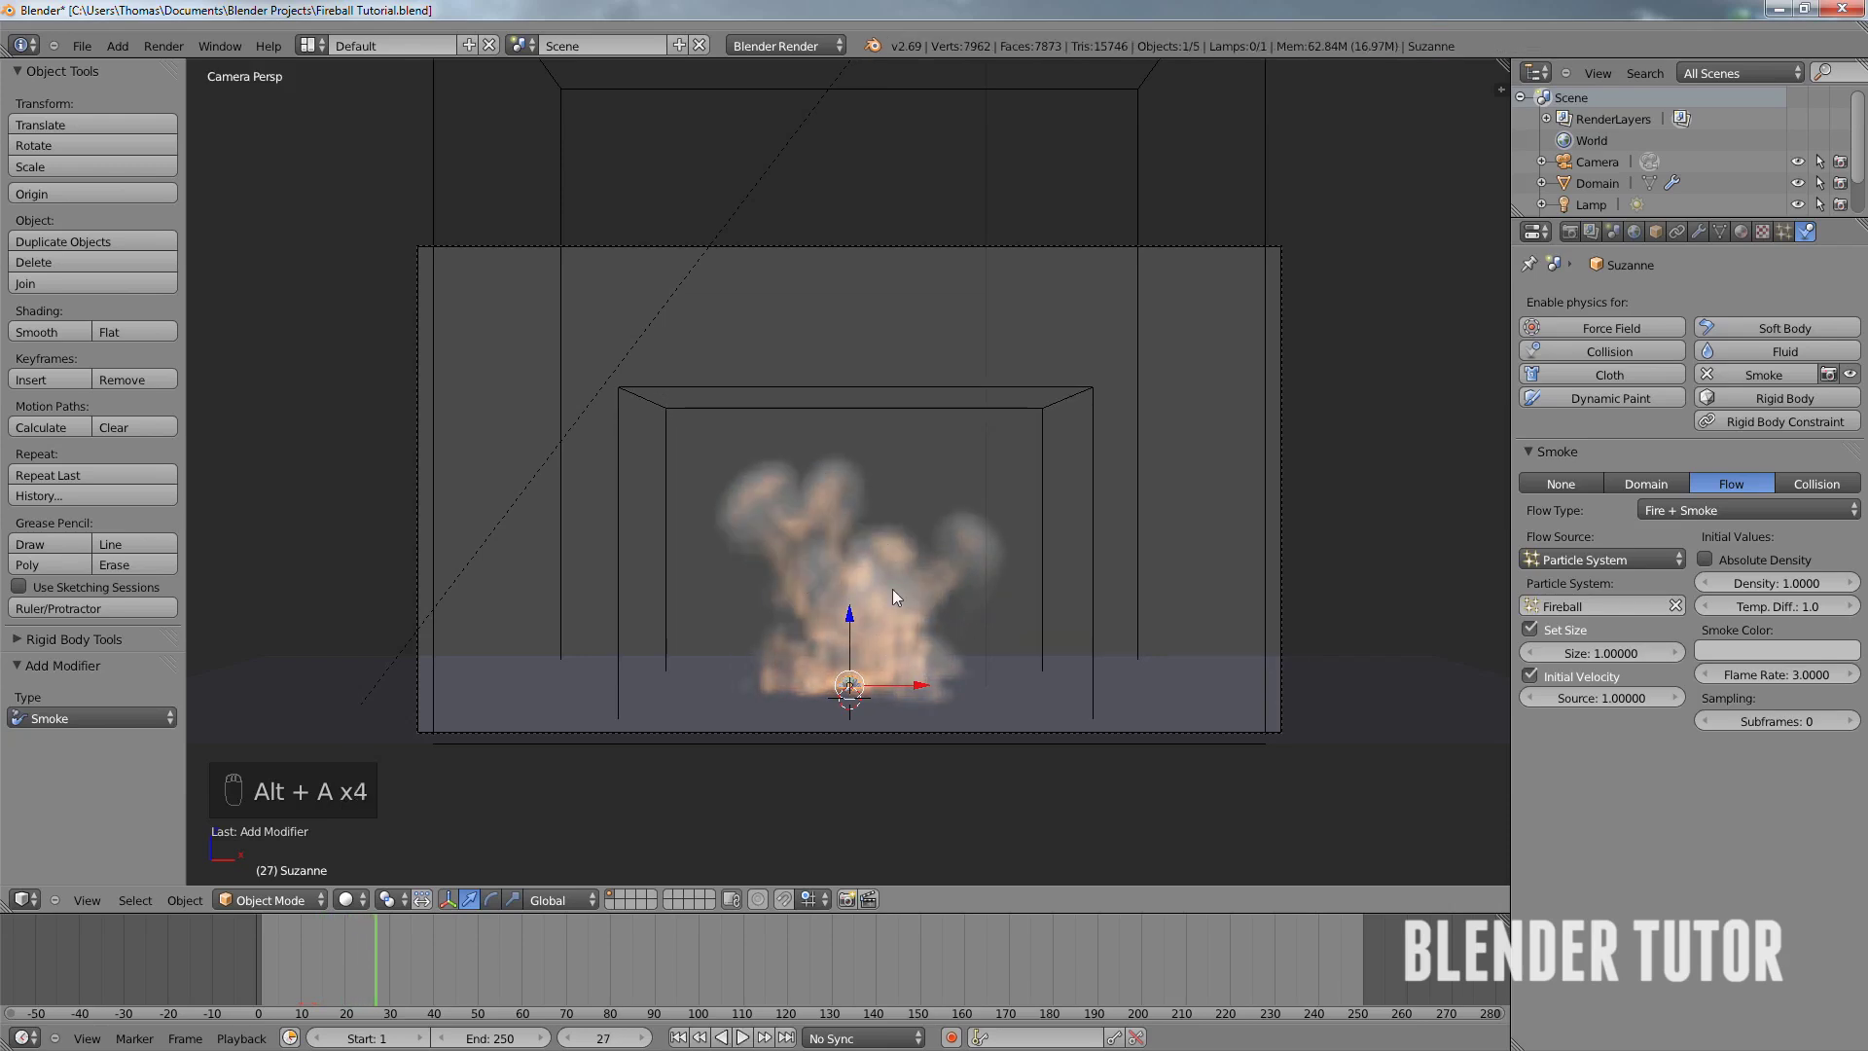
- Render frame 27 to check the flames, close the render, and rewind to frame 1
left_click(163, 45)
left_click(180, 64)
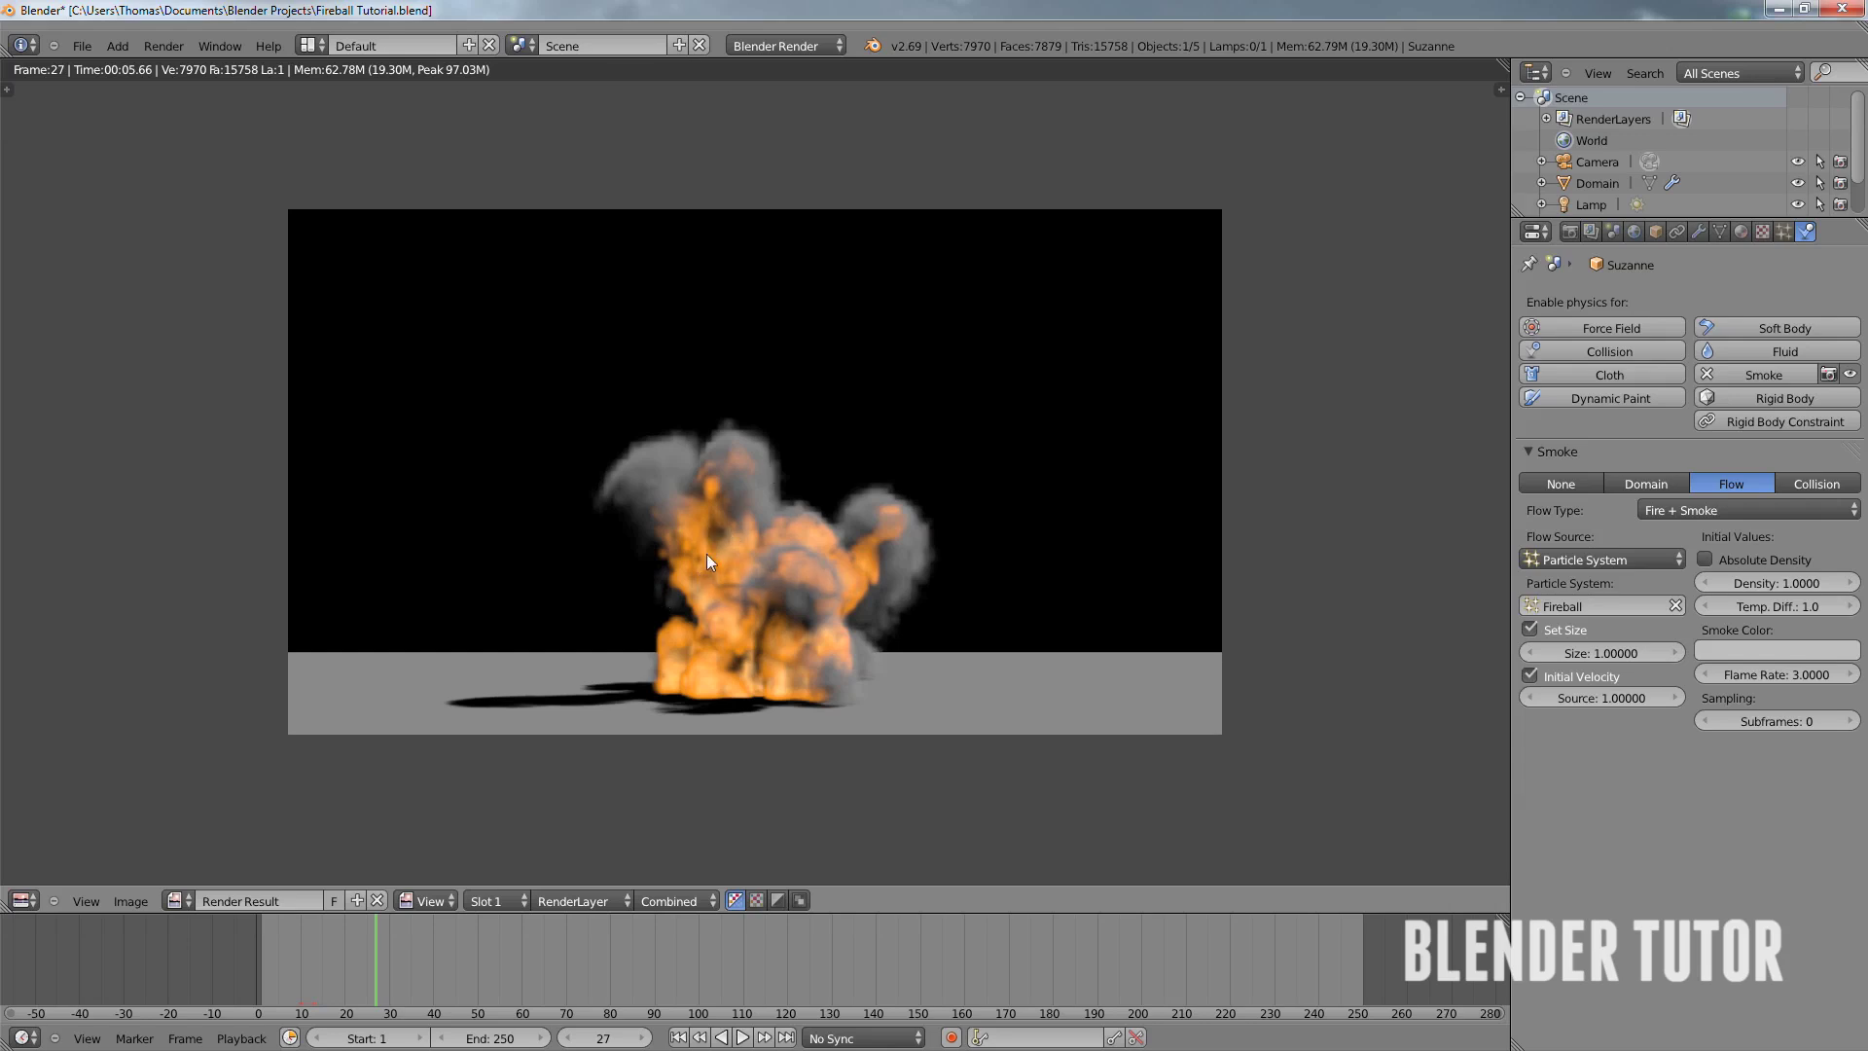
key("Escape")
left_click(679, 1037)
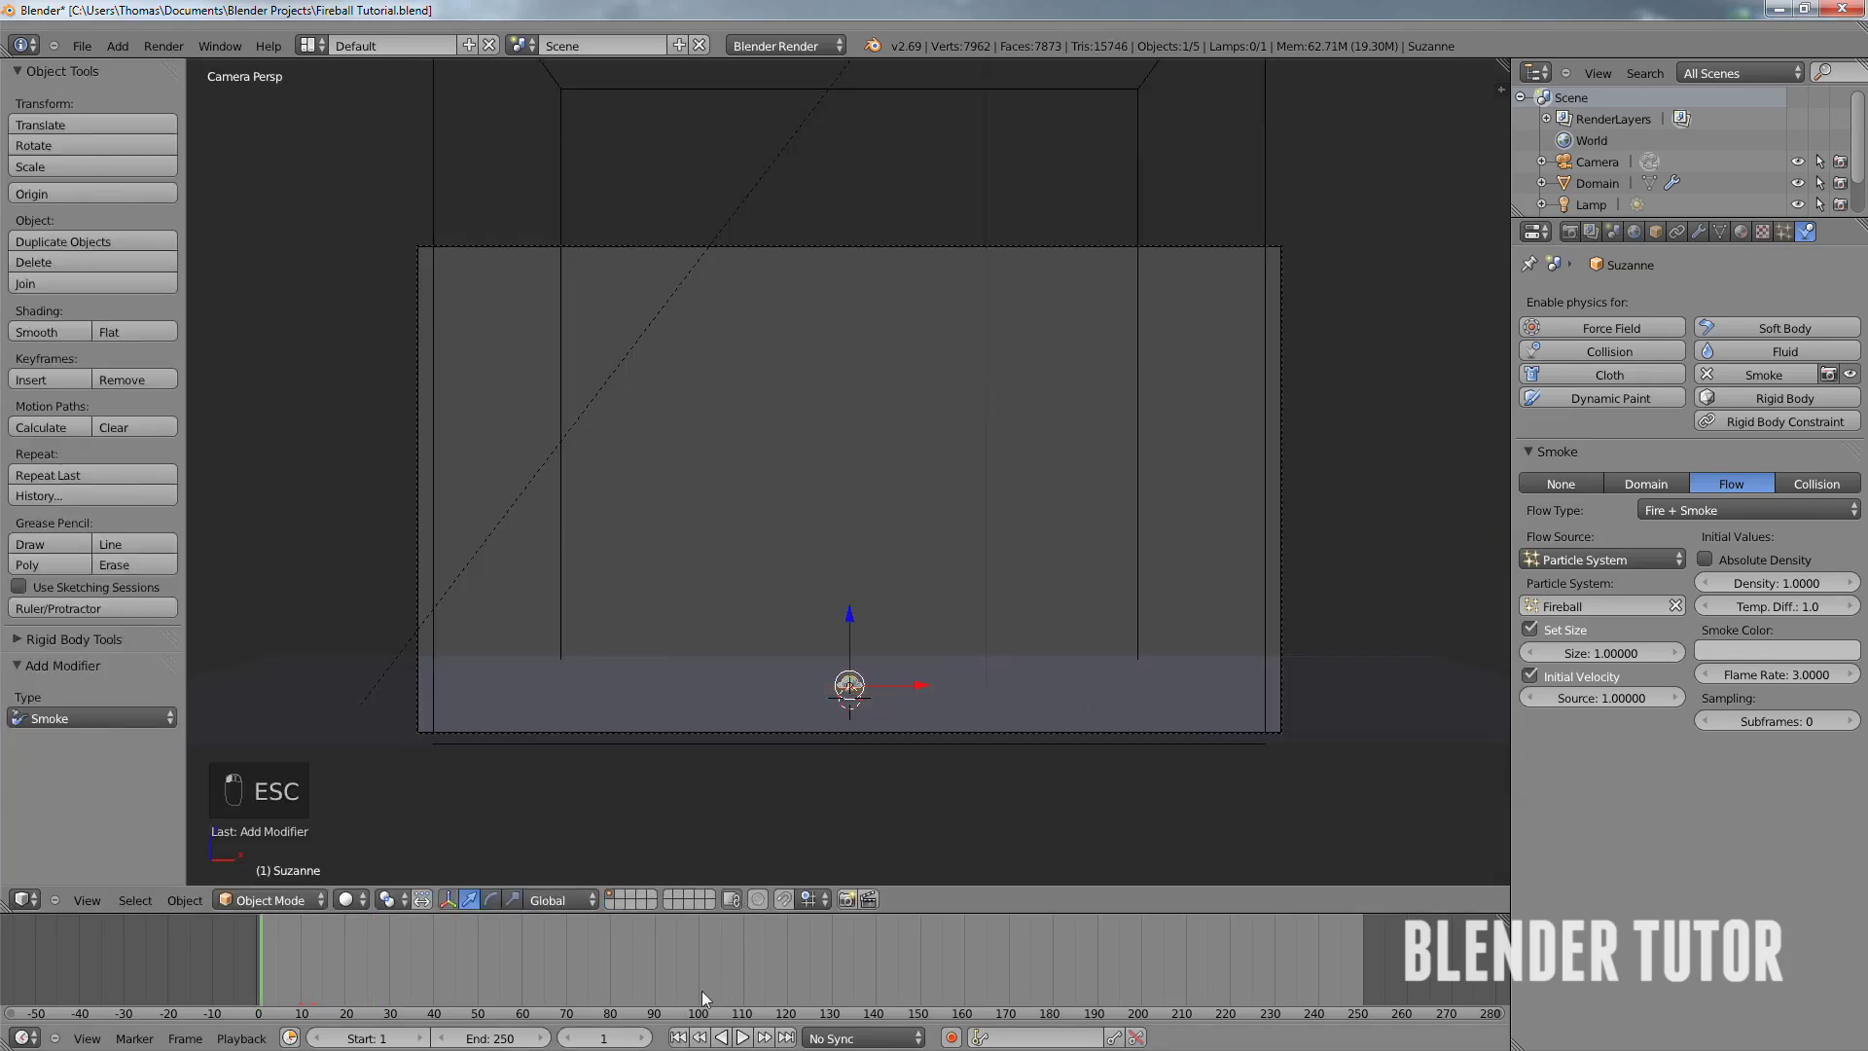
- Add an Explode modifier to the monkey head, place it above the Smoke modifier, and disable its Dead option
middle_click_drag(975, 668, 973, 658, "shift")
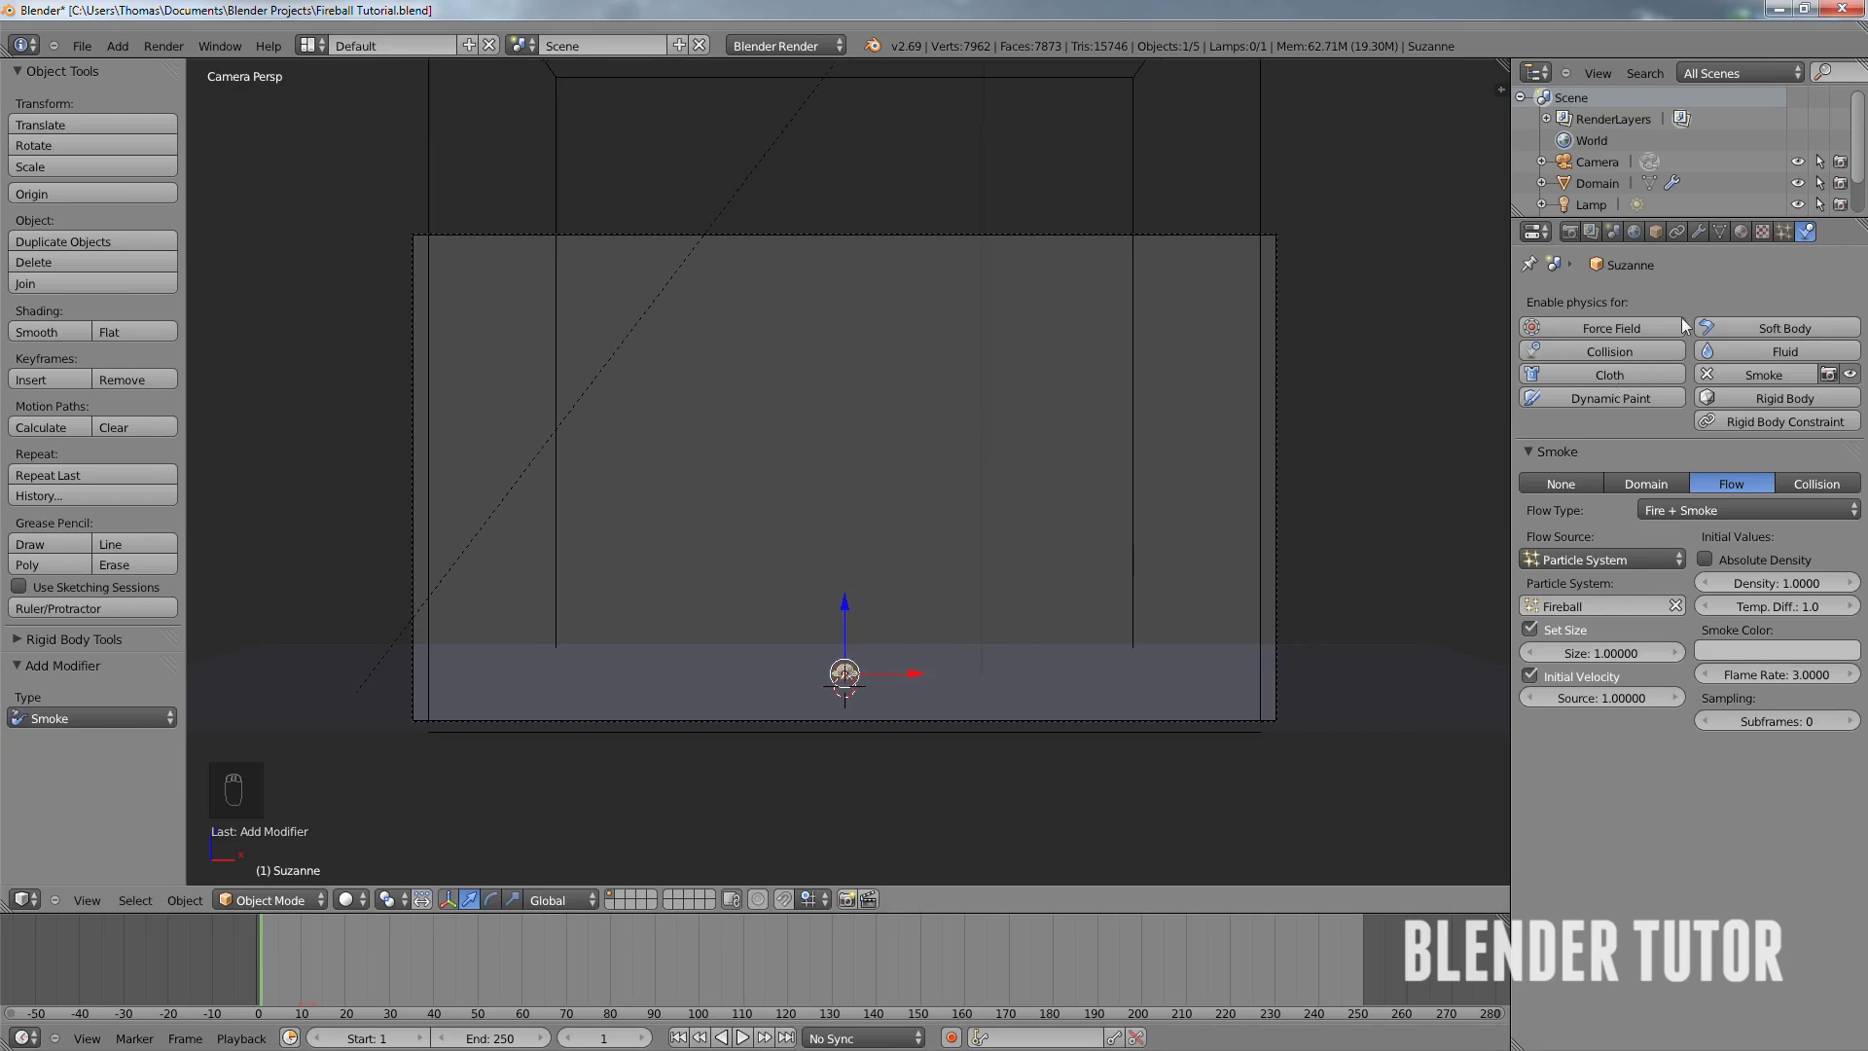
left_click(1690, 231)
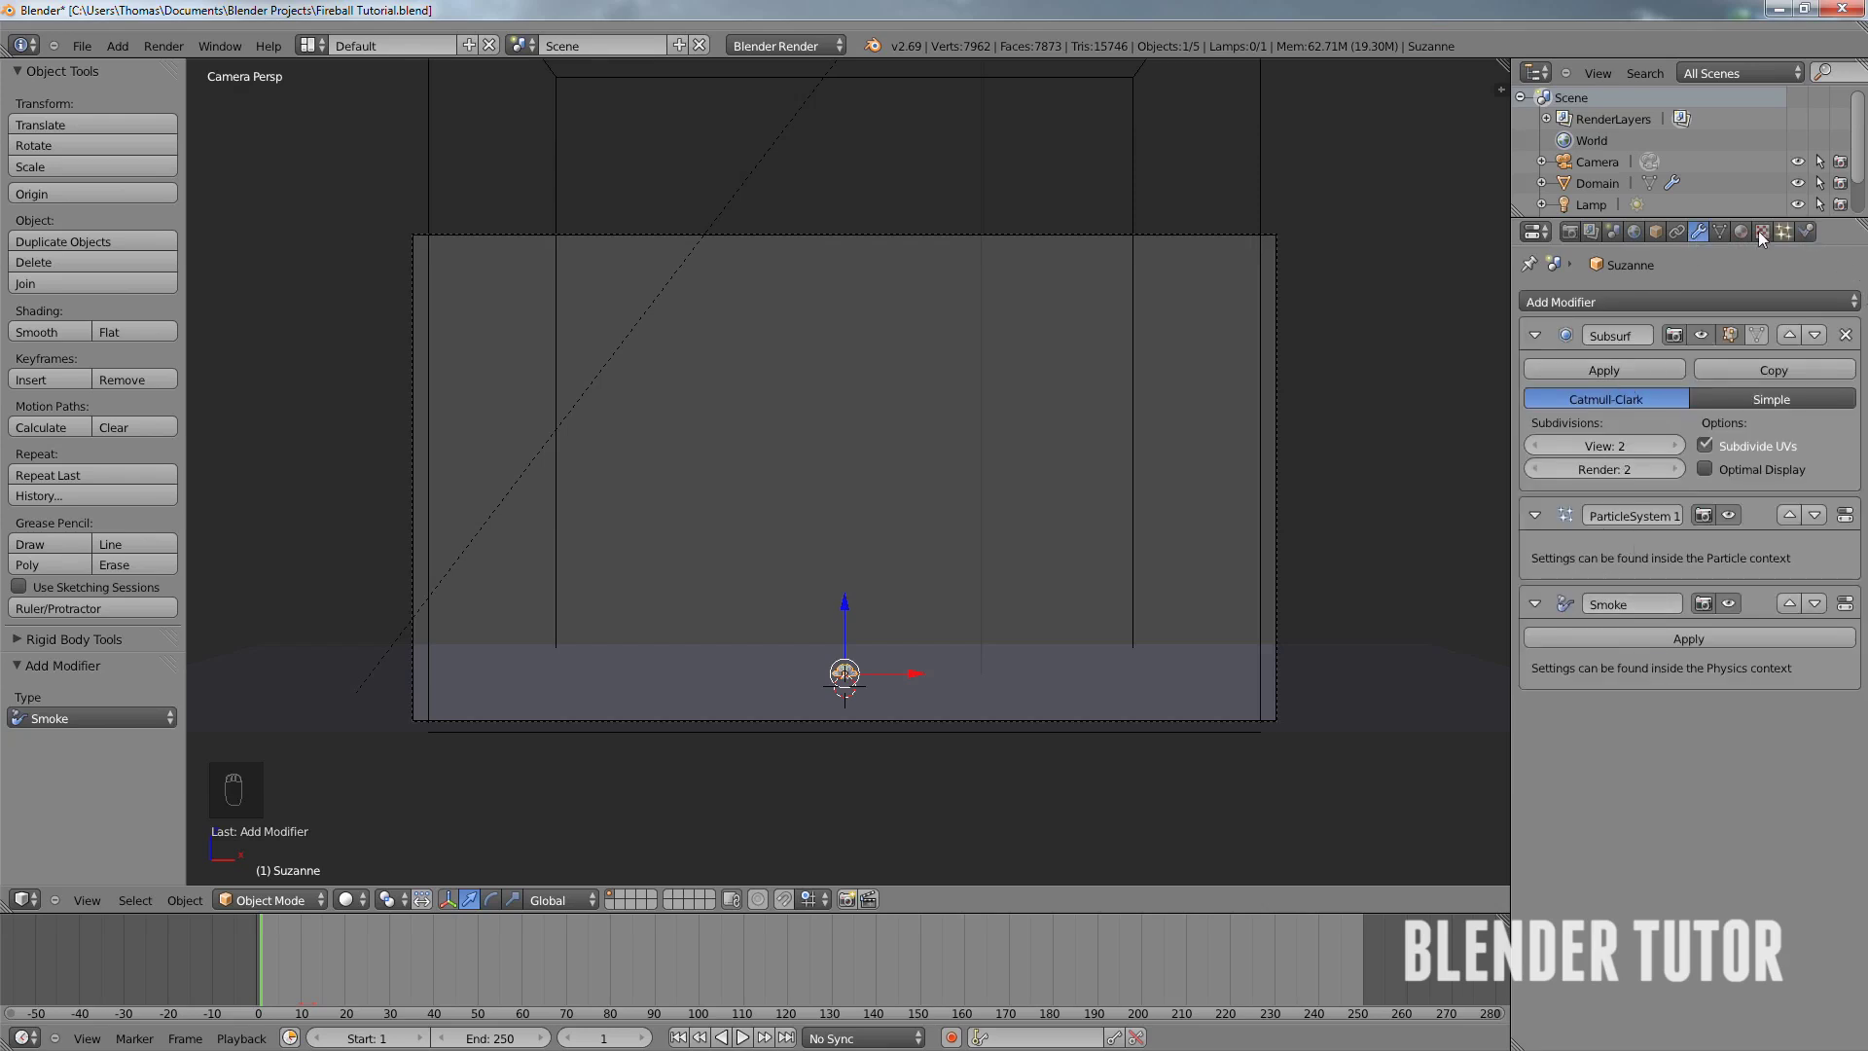
left_click(1615, 302)
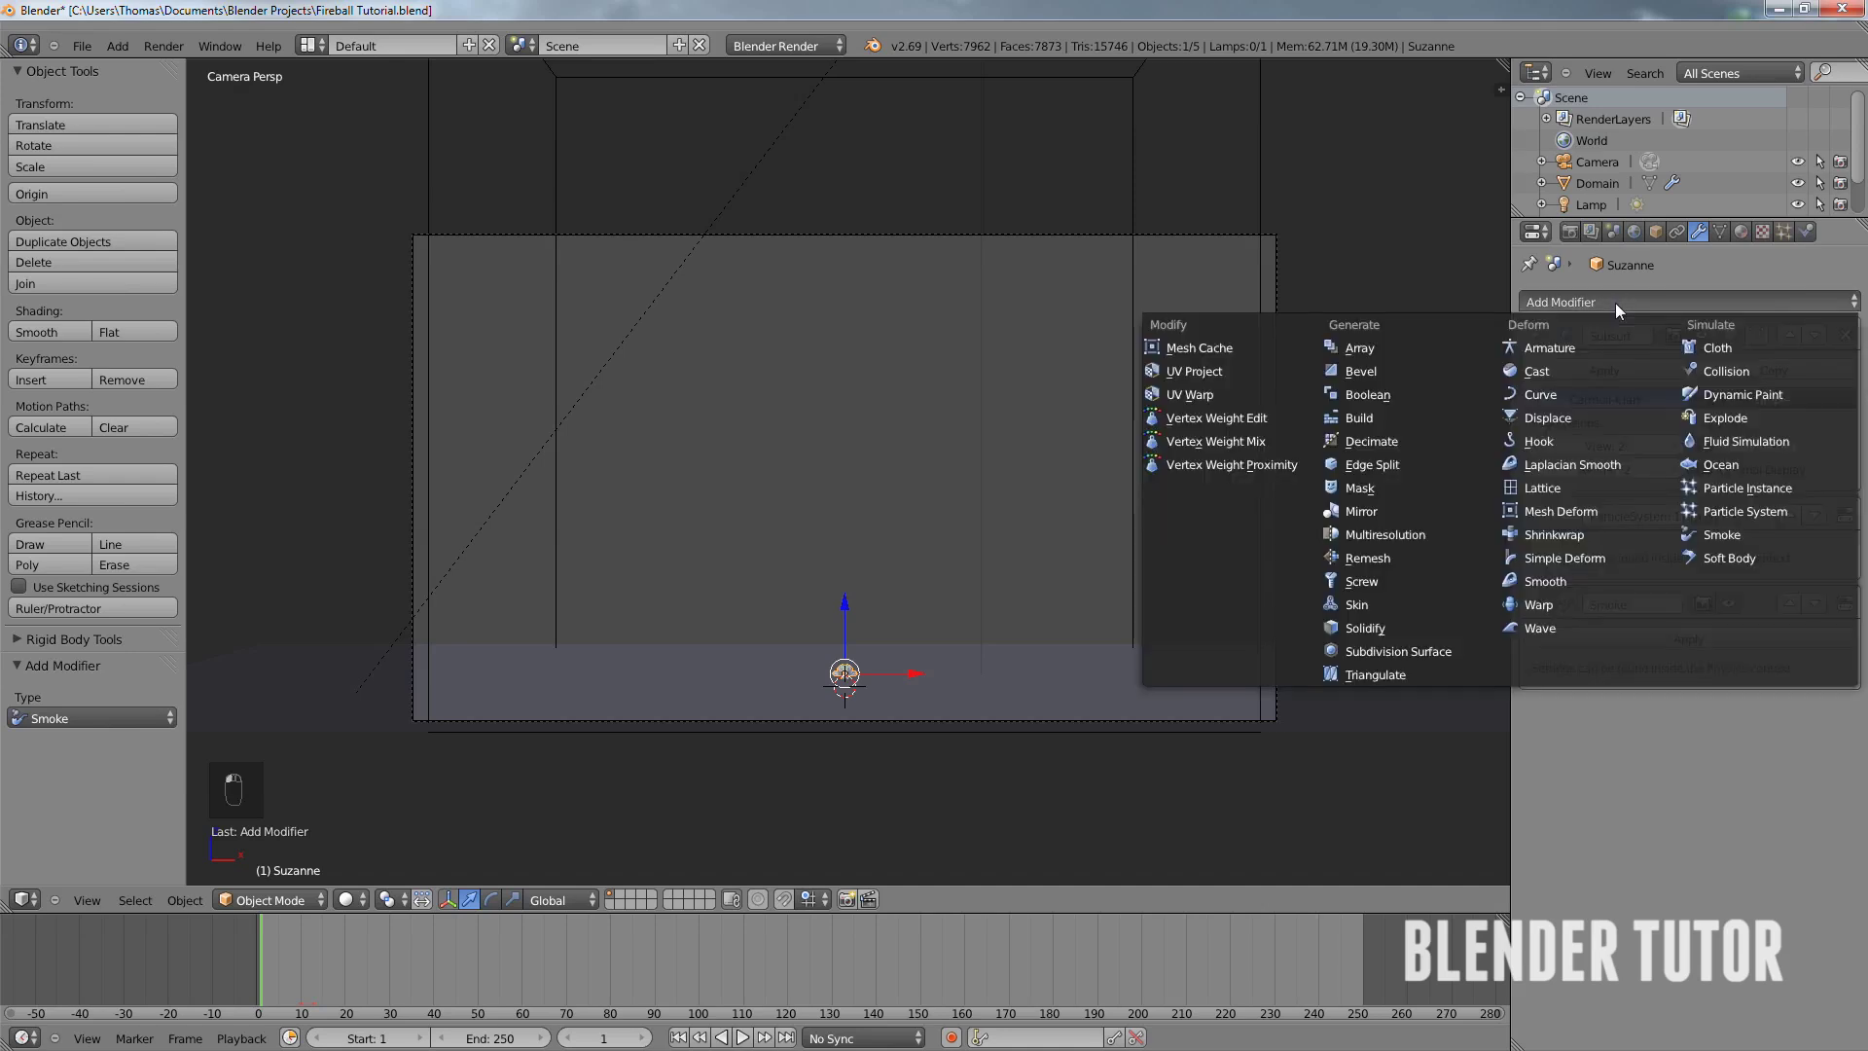
left_click(1747, 415)
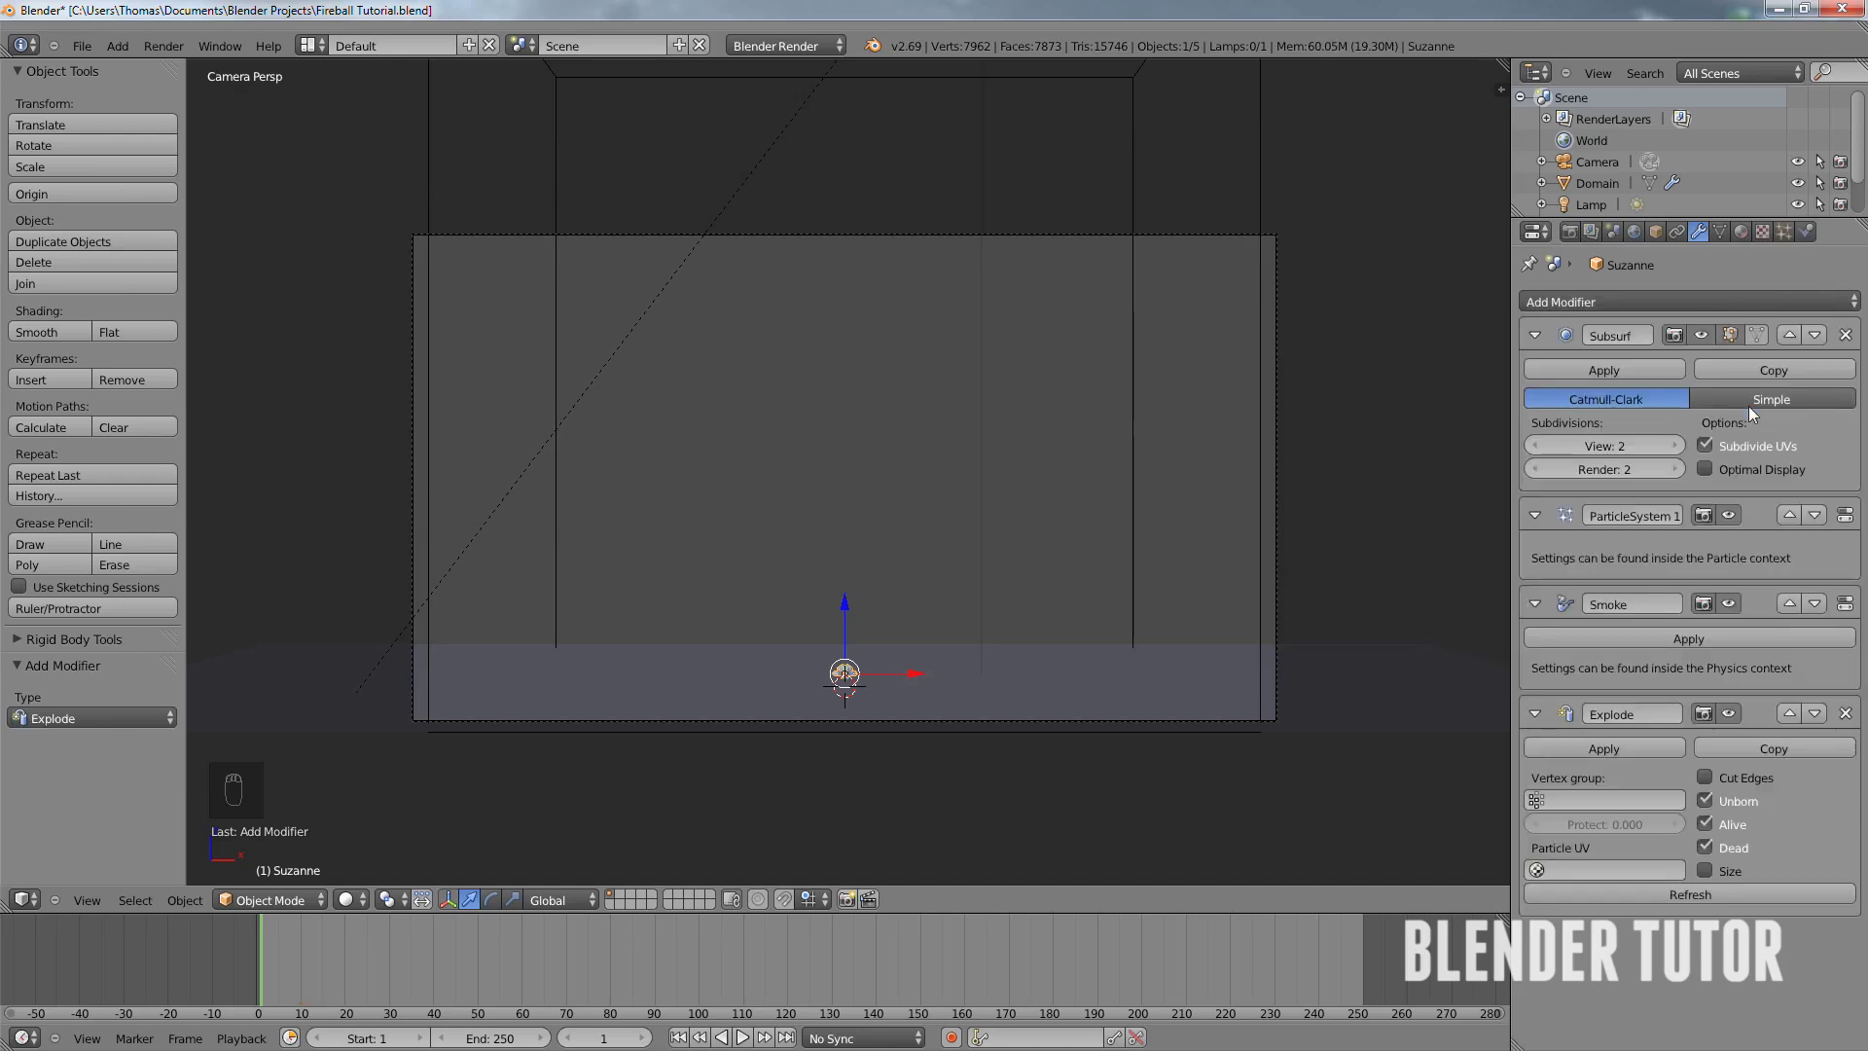
left_click(1789, 714)
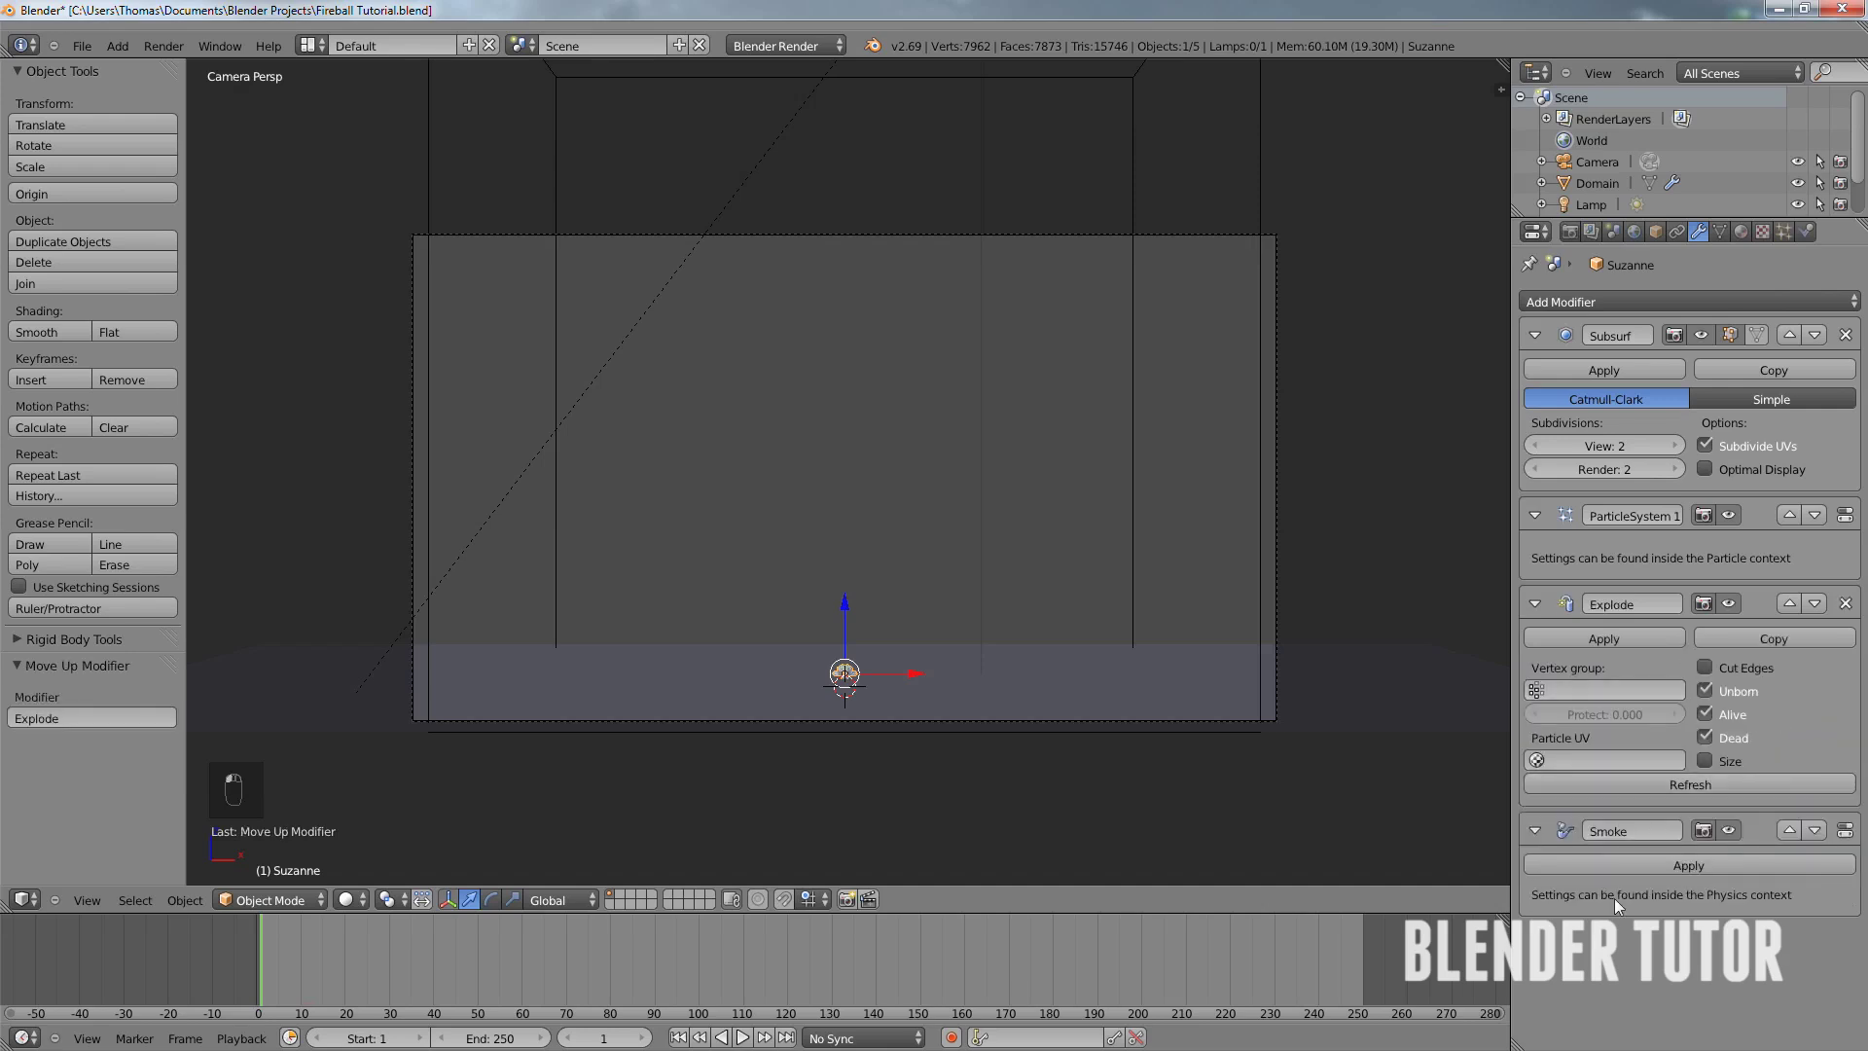
left_click(1706, 735)
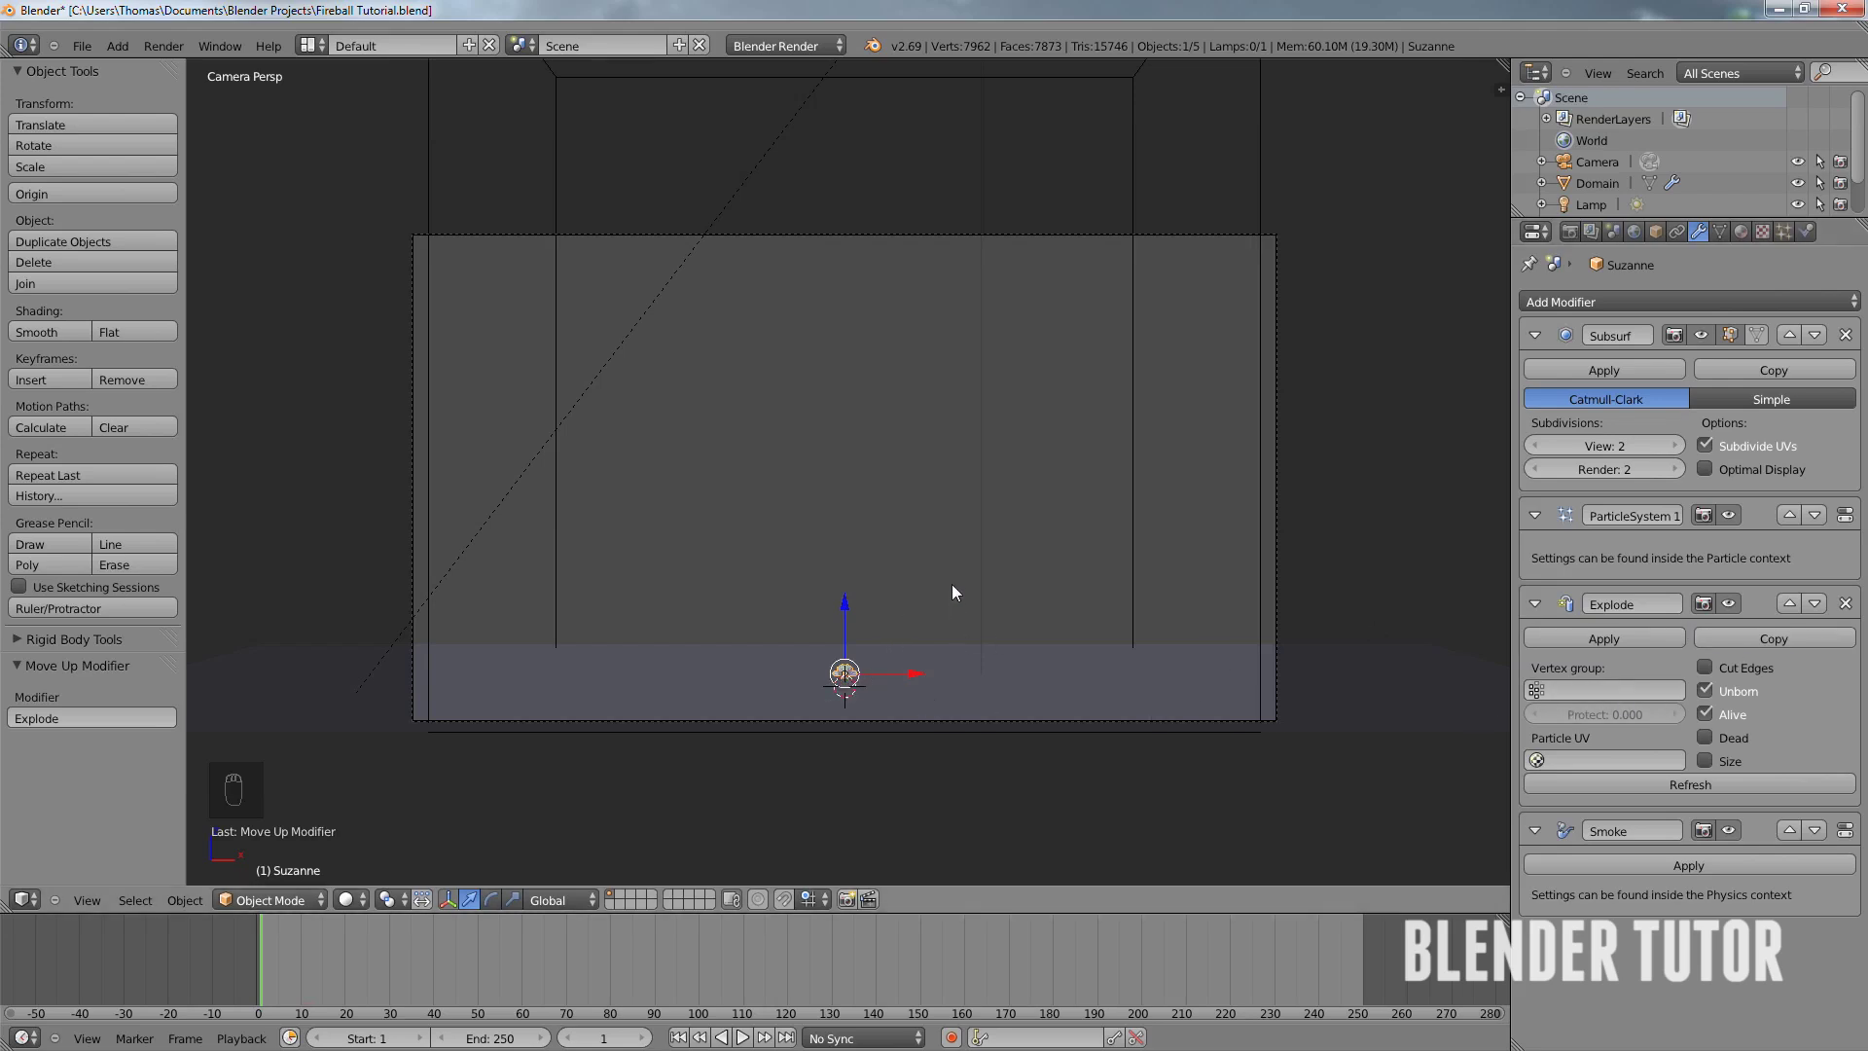
- Play the explosion with the monkey head seen close up and stop at frame 12
middle_click_drag(952, 584, 961, 469, "shift")
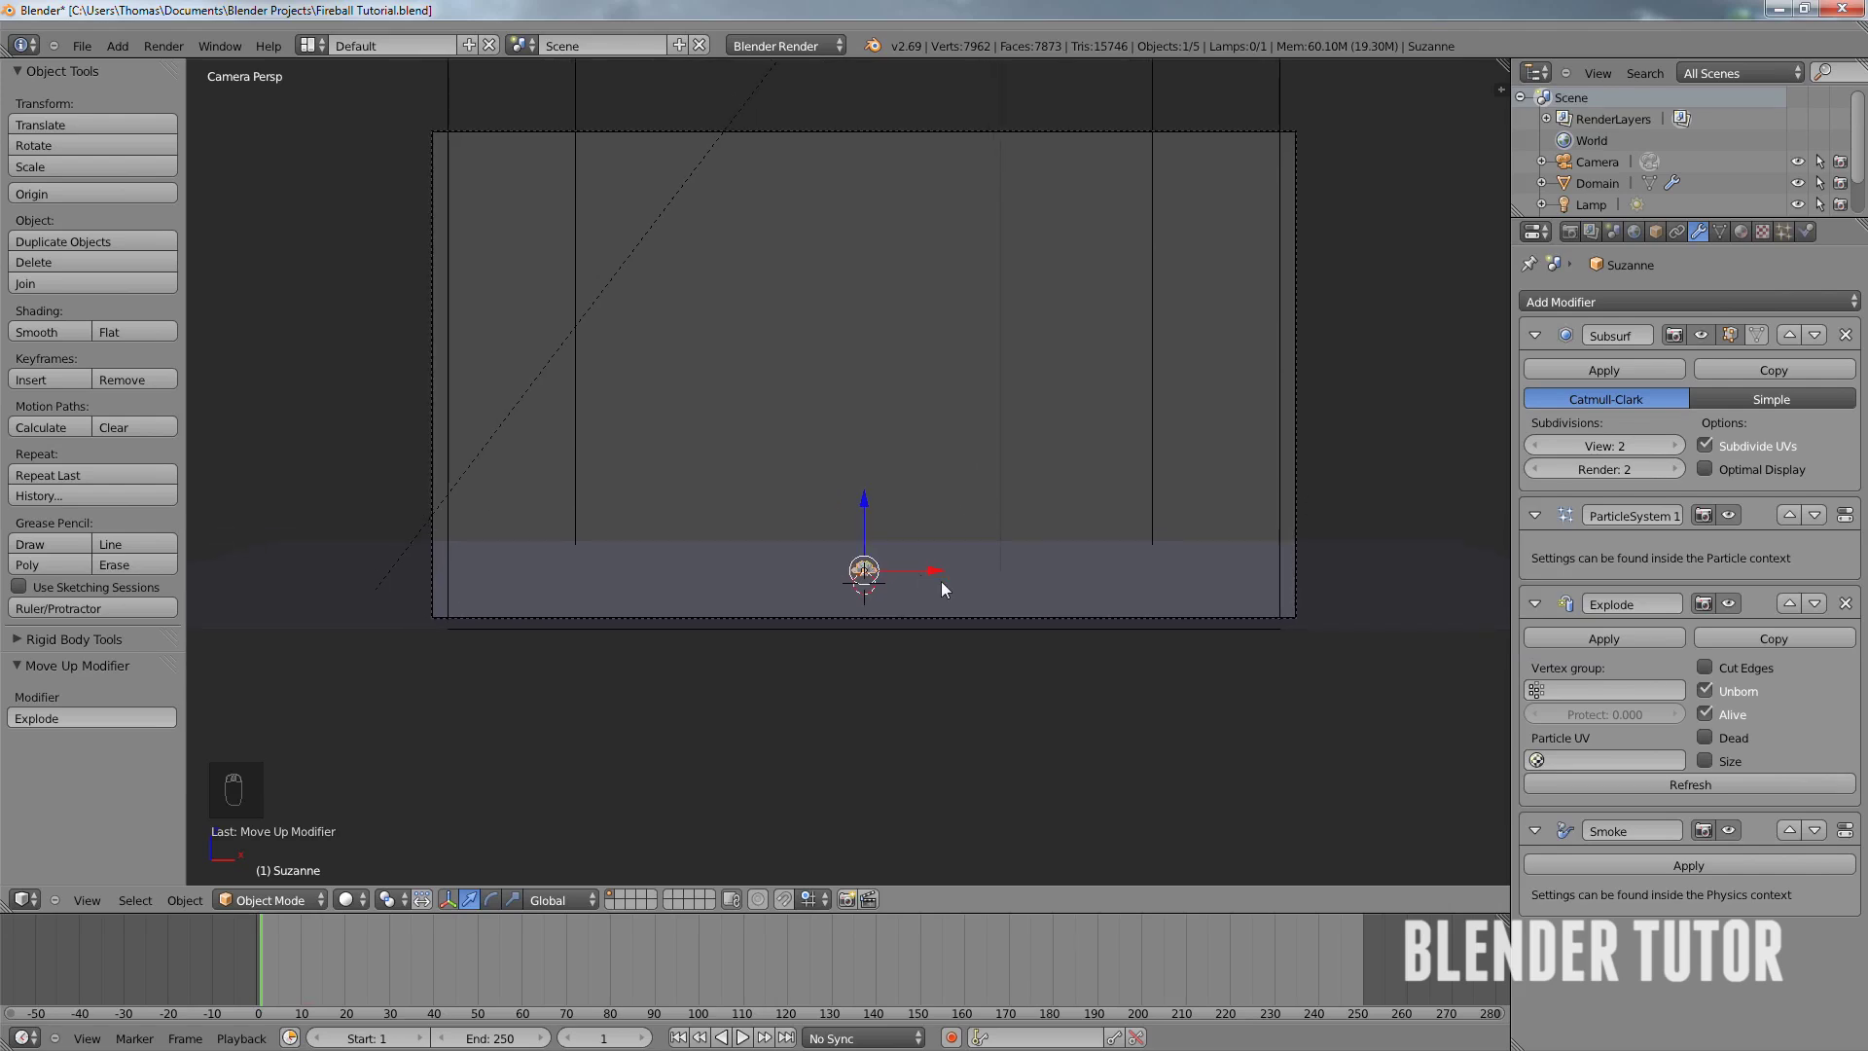
scroll(944, 586, "up", 4)
middle_click_drag(954, 588, 934, 452, "shift")
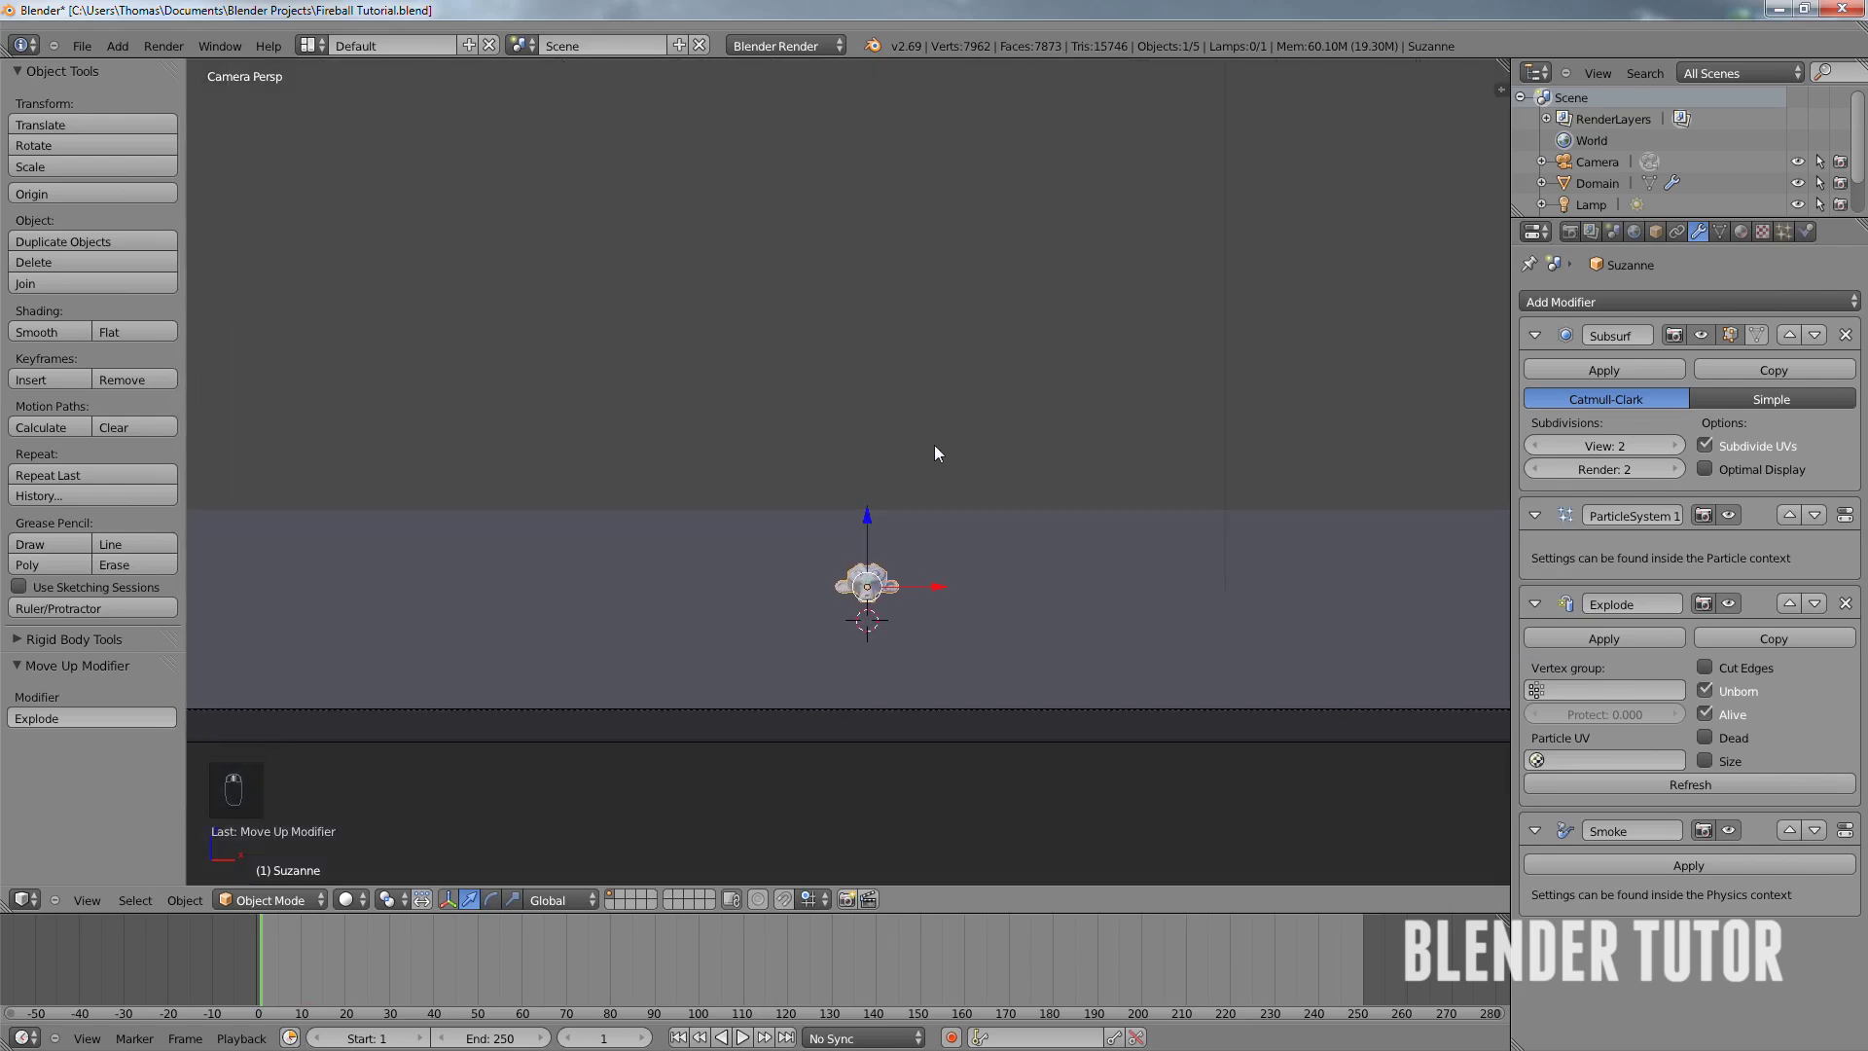
key("alt+a")
key("alt+a")
key("alt+a")
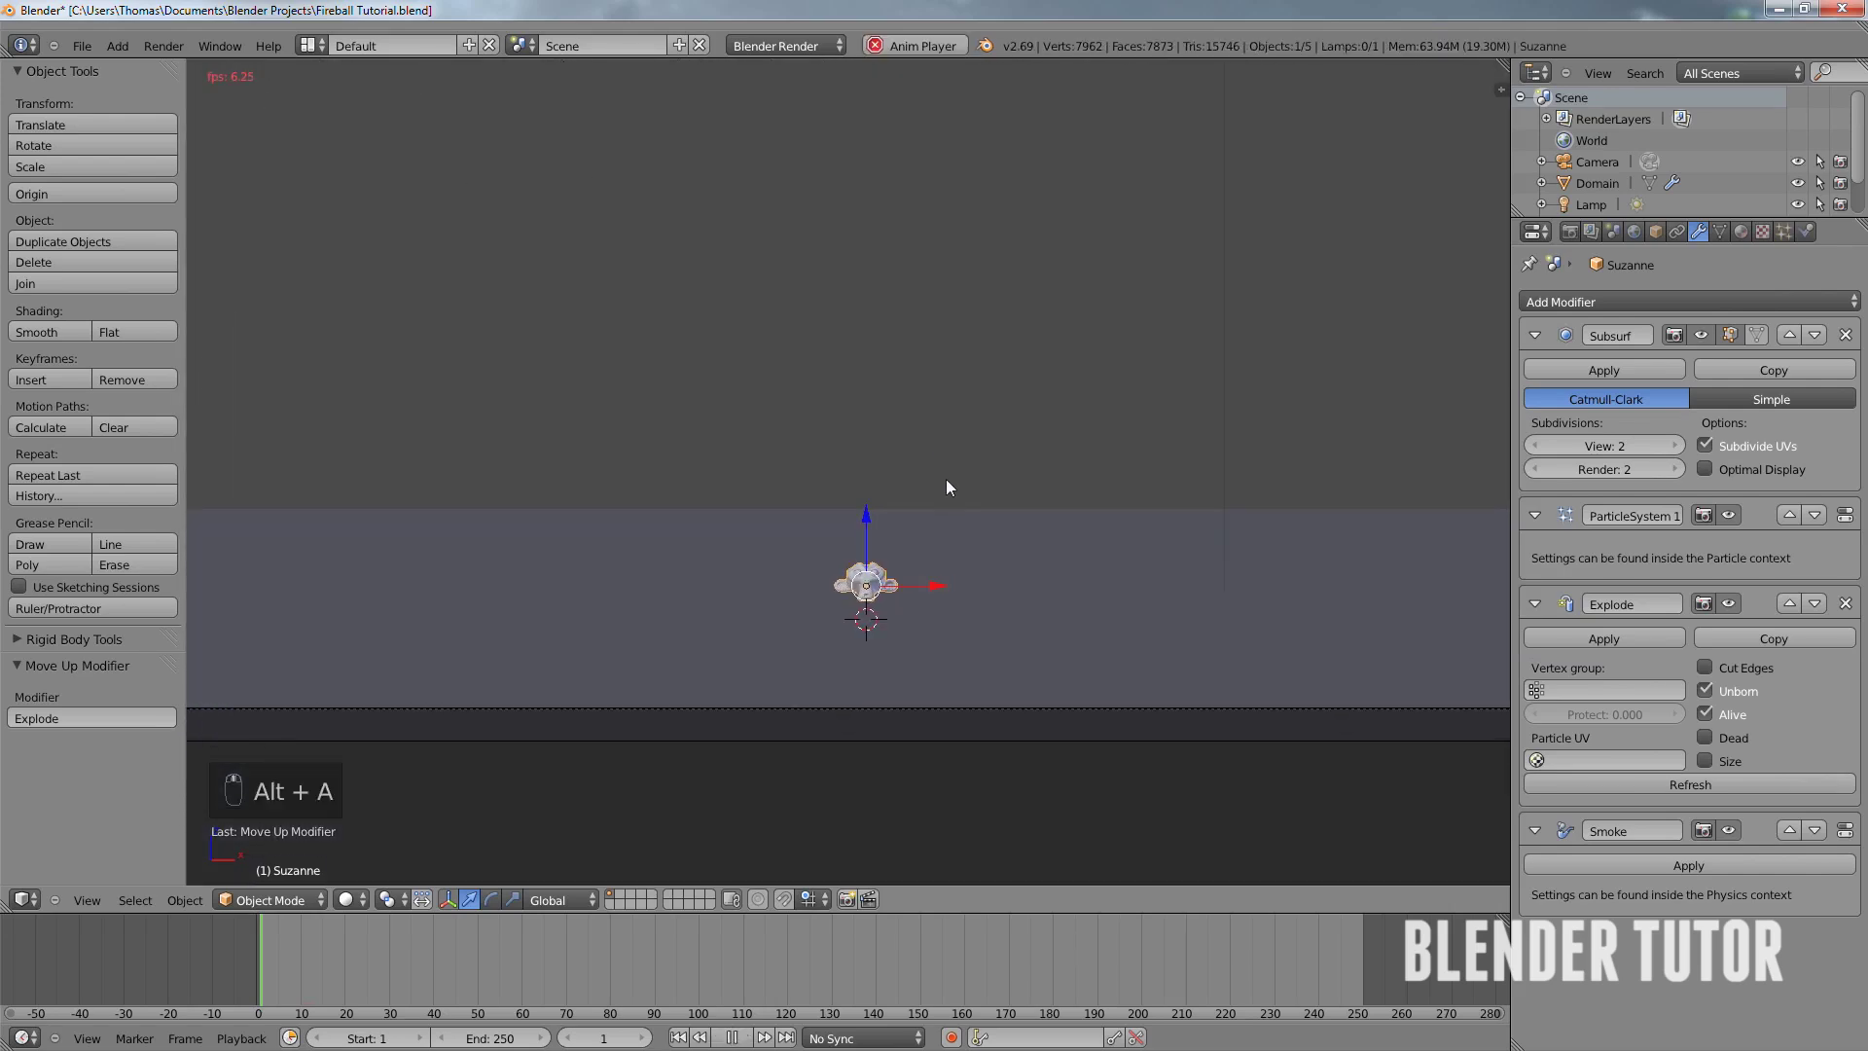
key("alt+a")
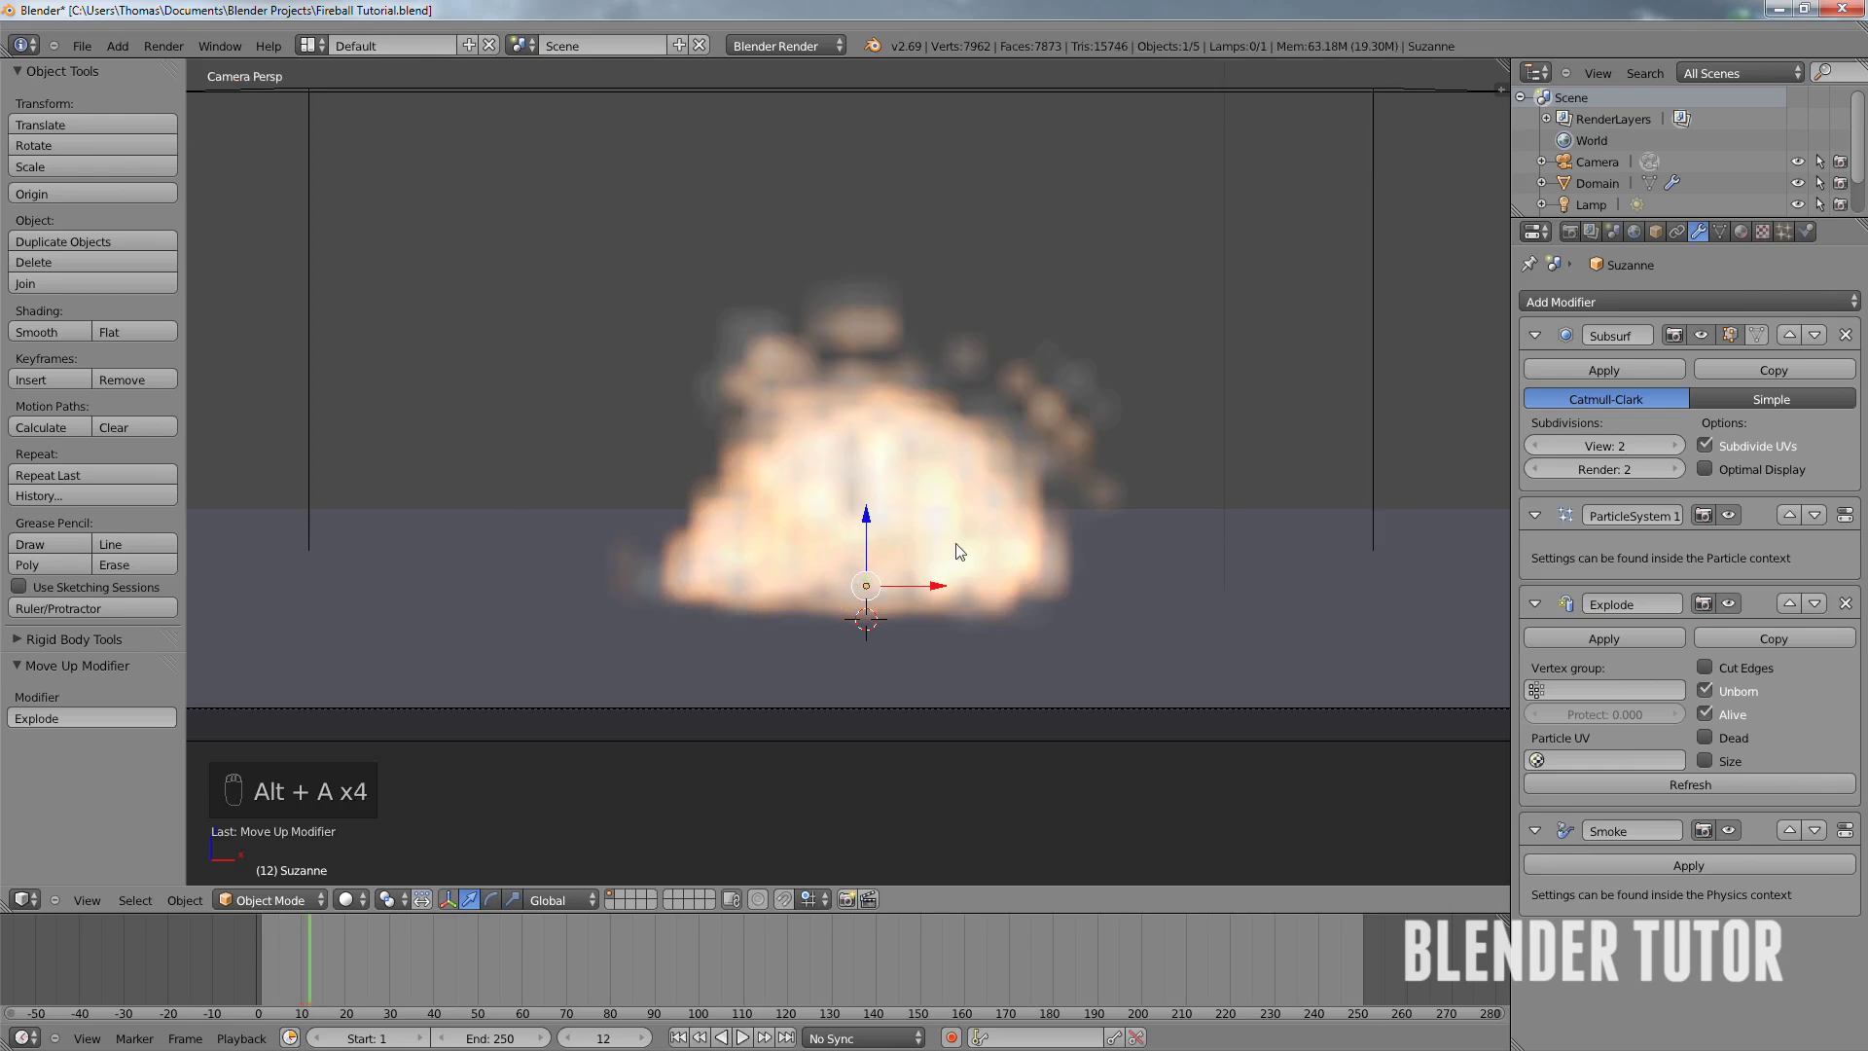
- Step between frames 10 and 11 to examine how the monkey head breaks apart, ending on frame 11
middle_click_drag(1016, 553, 872, 401)
scroll(864, 590, "up", 5)
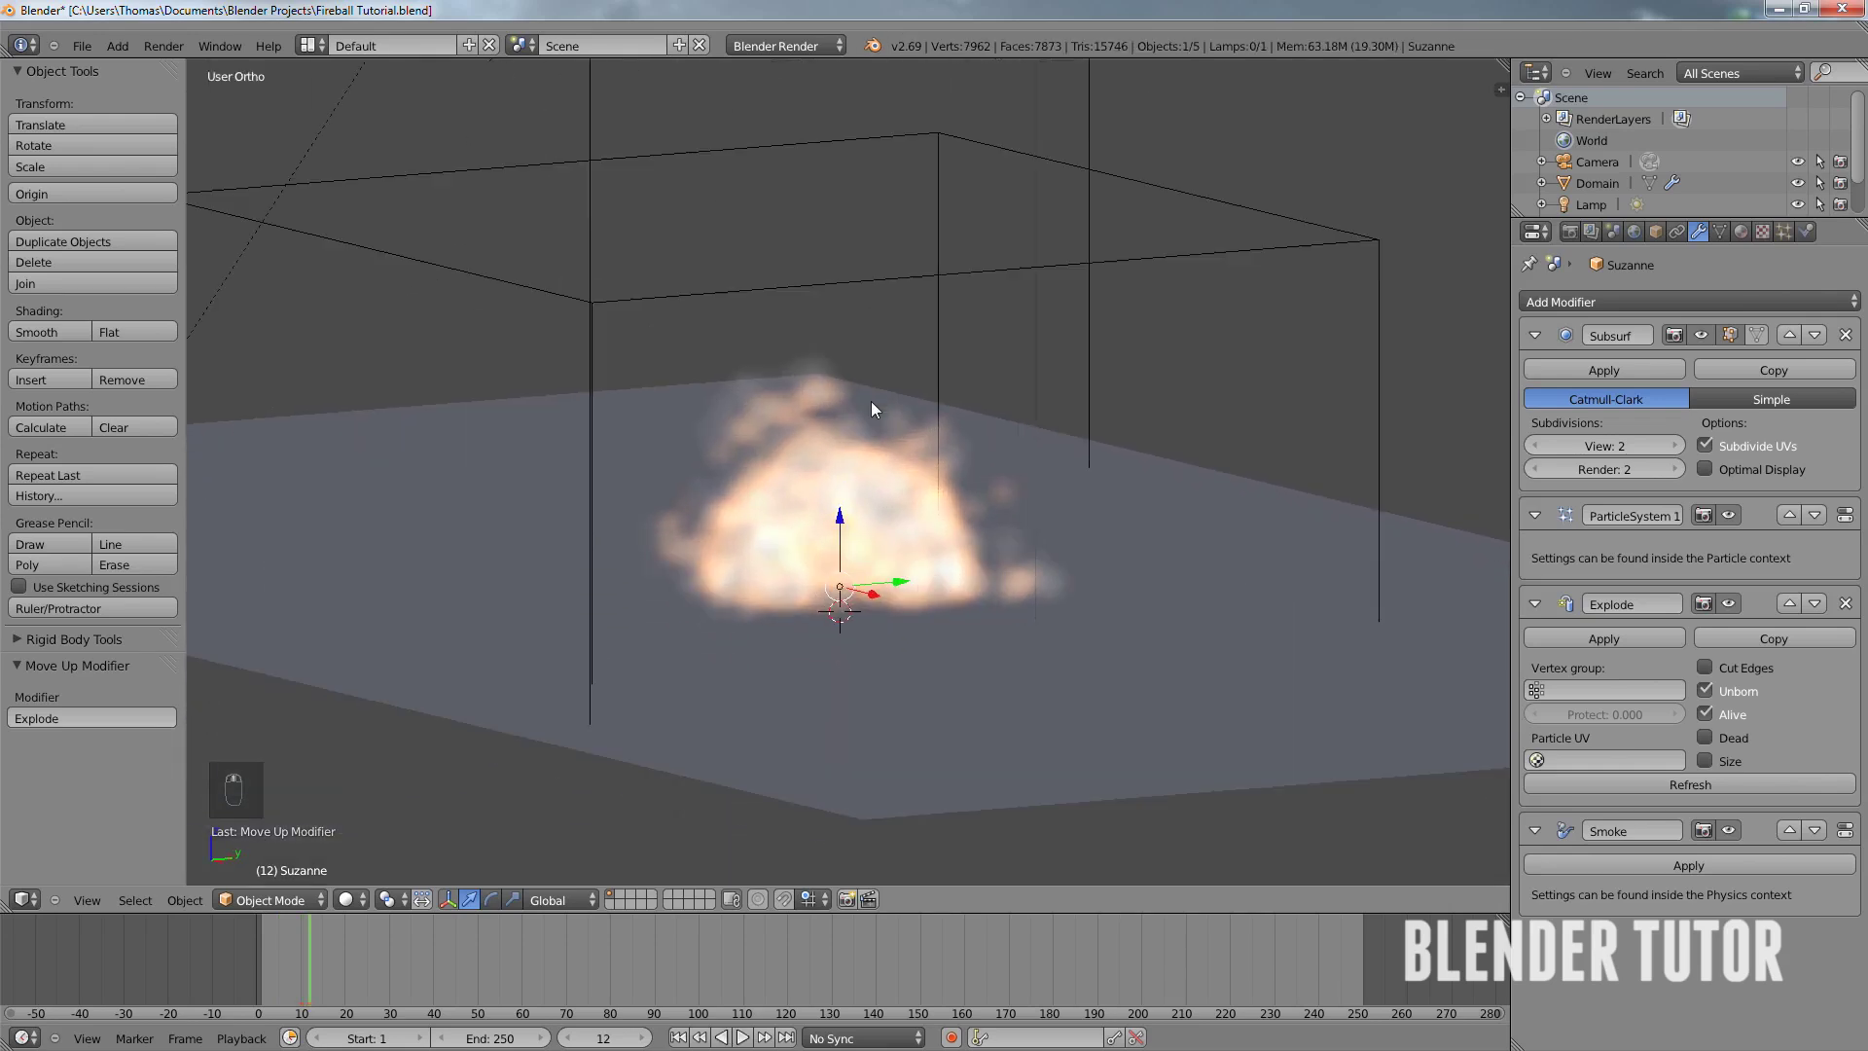
scroll(856, 458, "up", 4)
left_click(571, 1039)
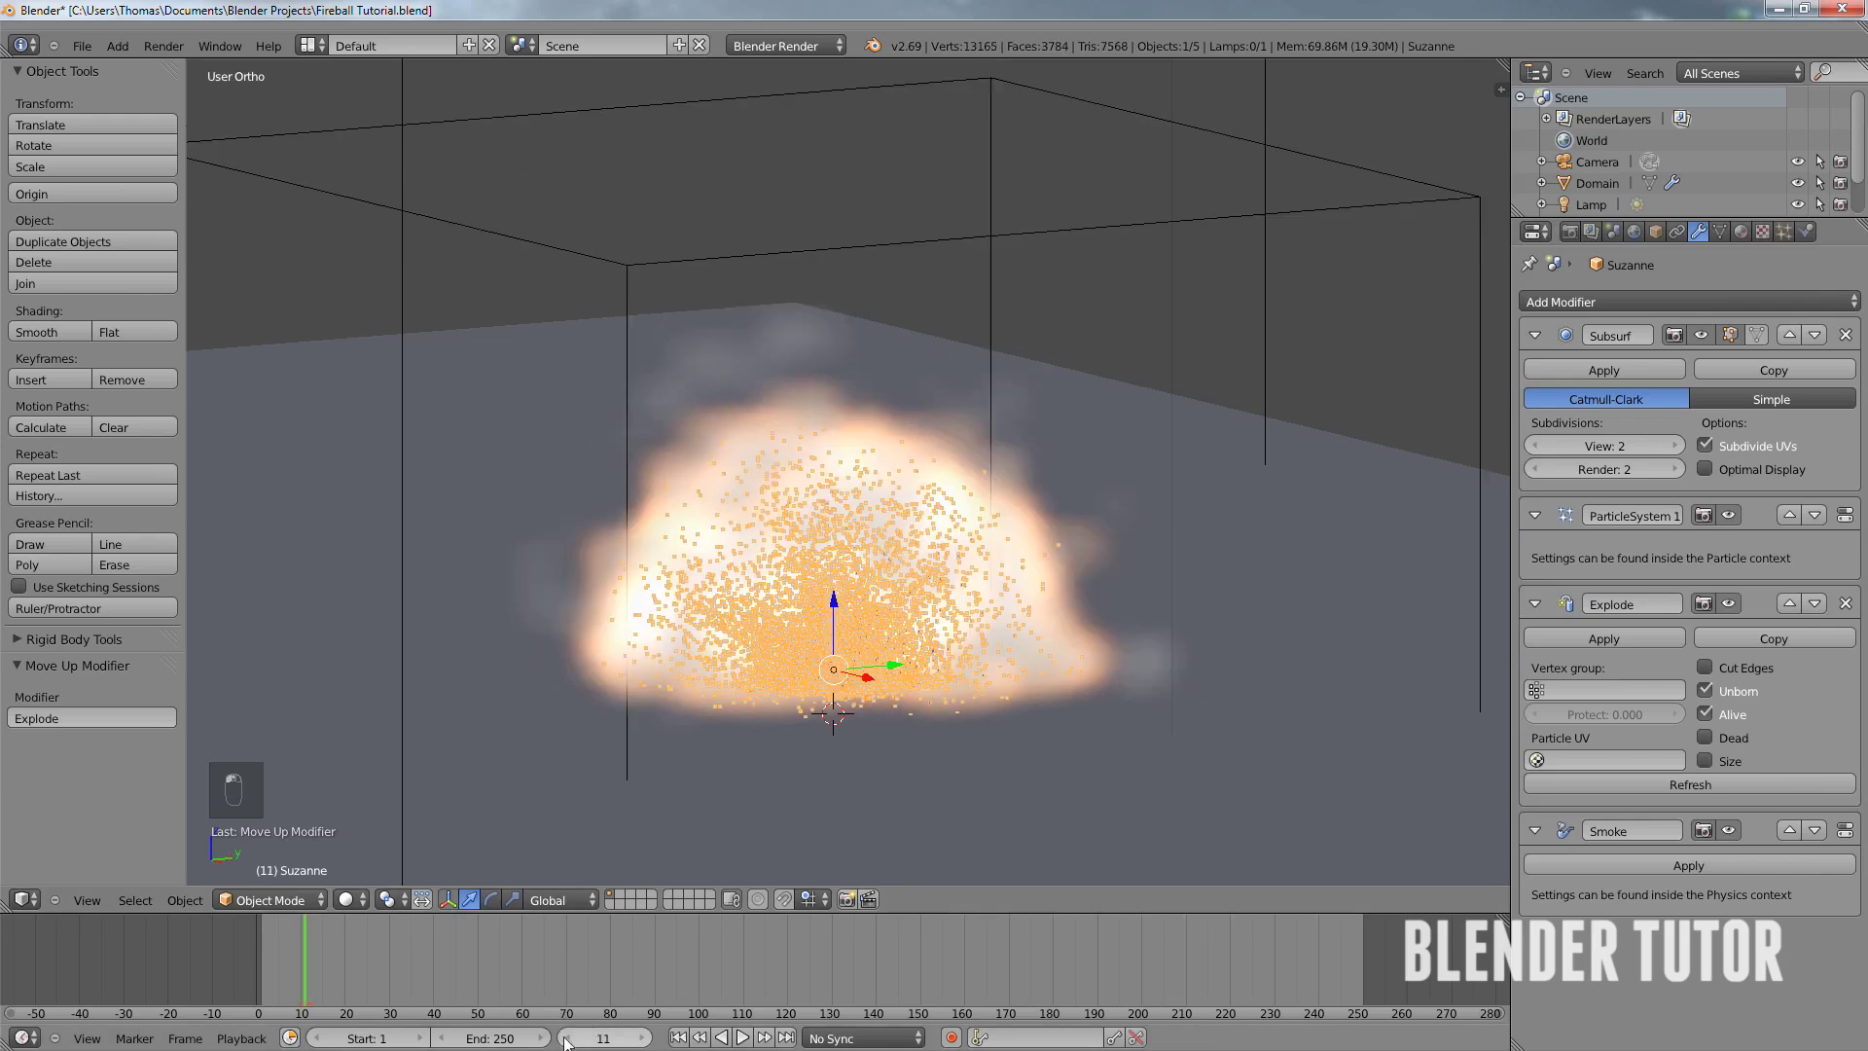
left_click(570, 1038)
left_click(570, 1038)
left_click(645, 1039)
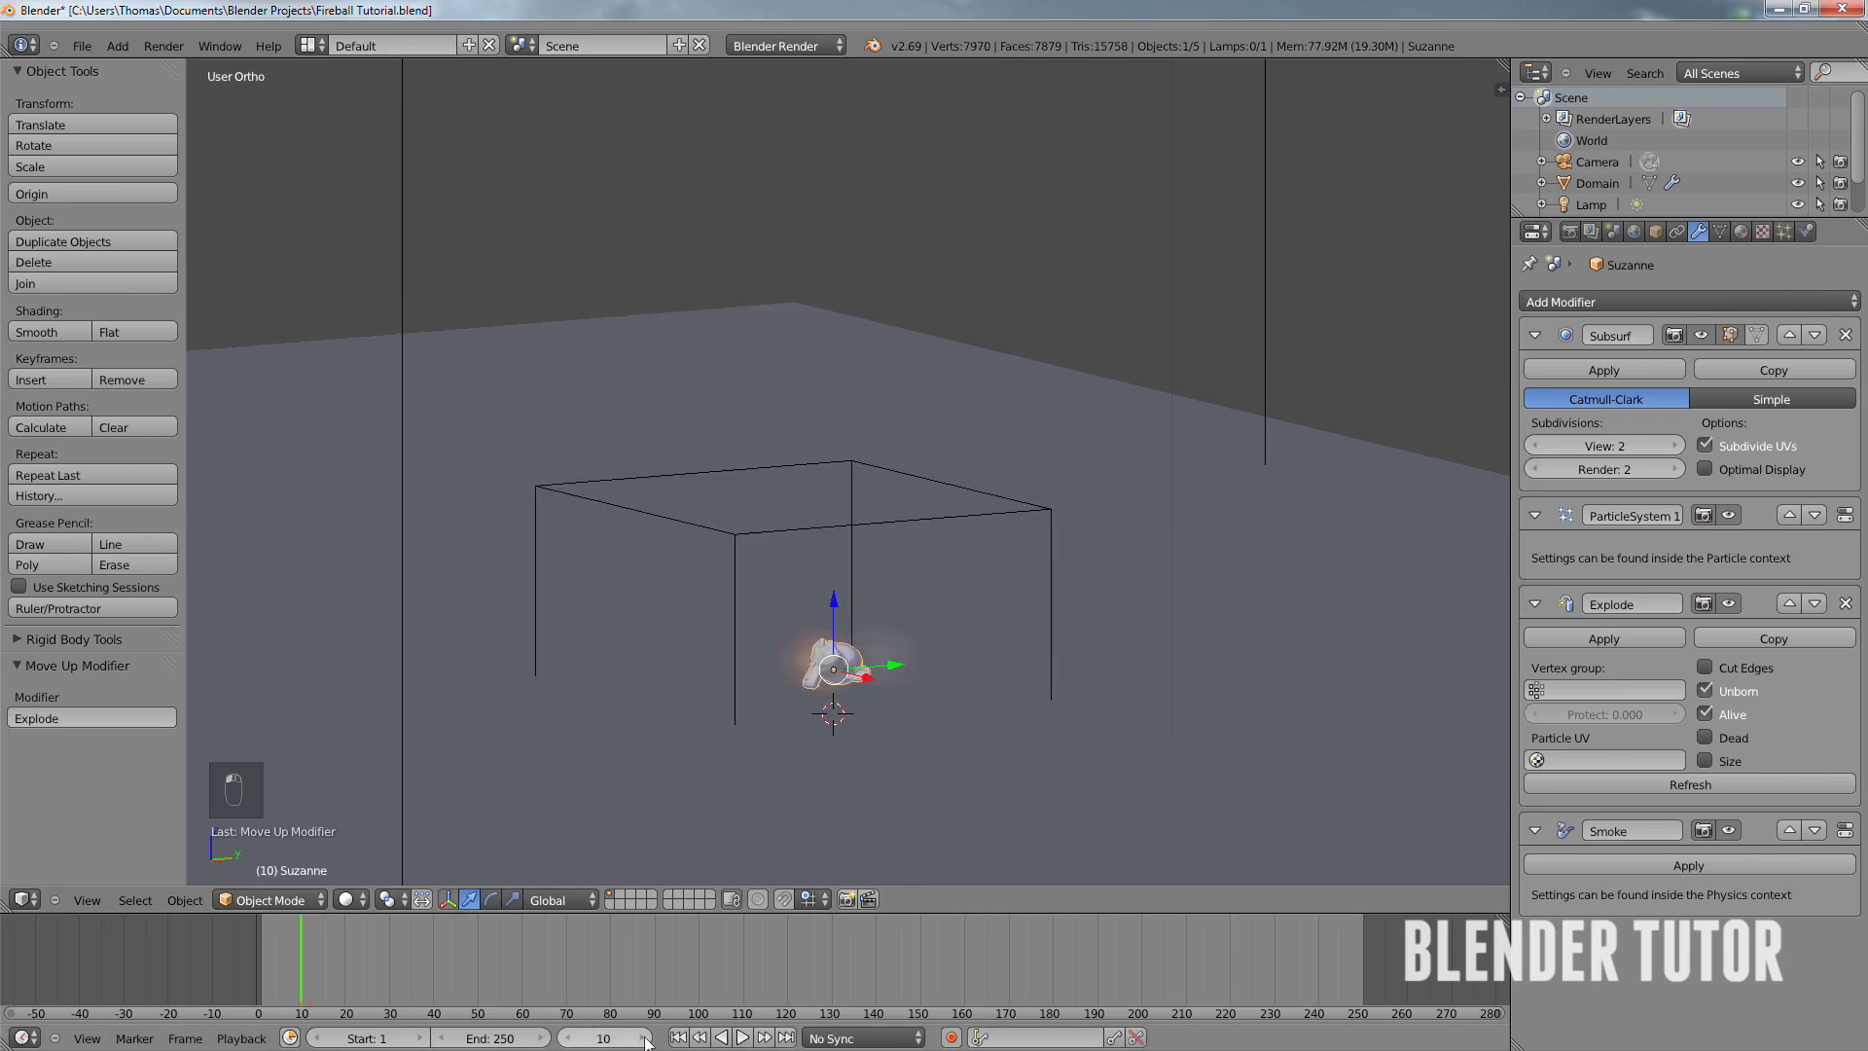
left_click(646, 1038)
- Examine the flying mesh fragments at frame 11 from several angles and distances, and return to the camera view
middle_click_drag(796, 781, 881, 699)
scroll(876, 696, "up", 6)
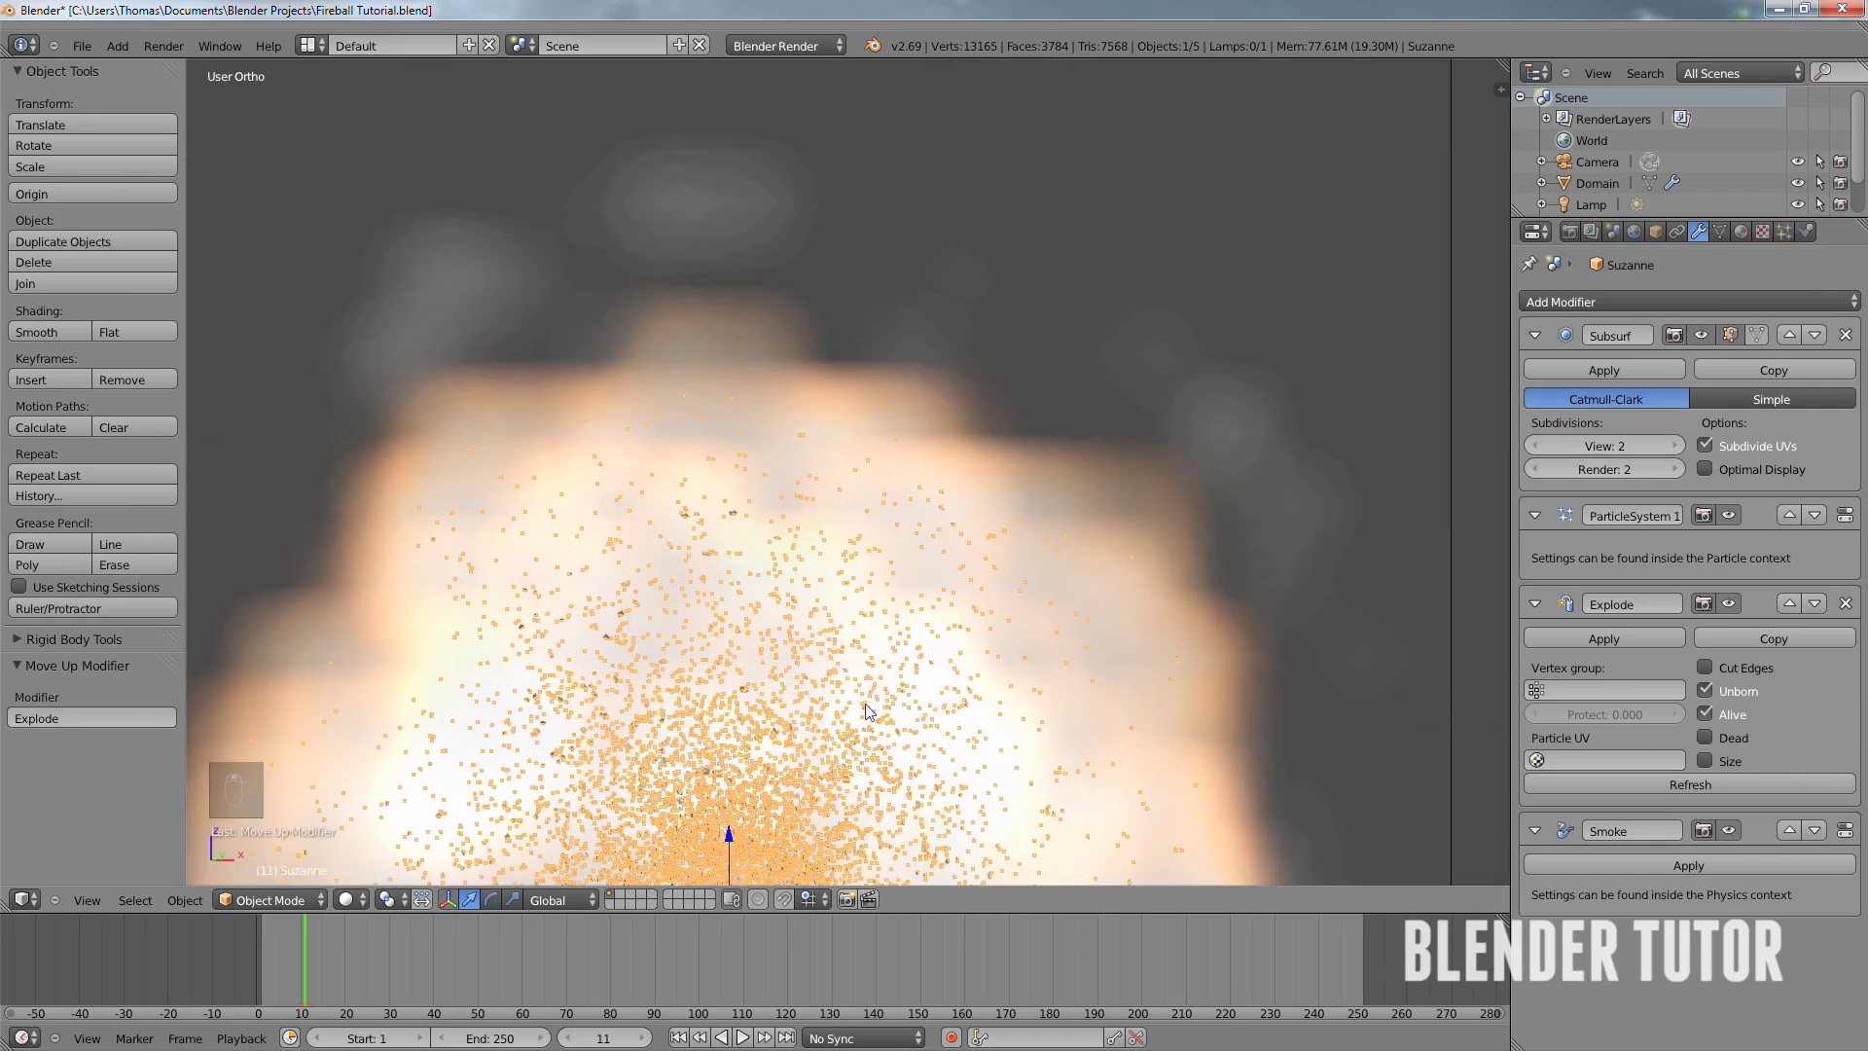
scroll(934, 487, "down", 6)
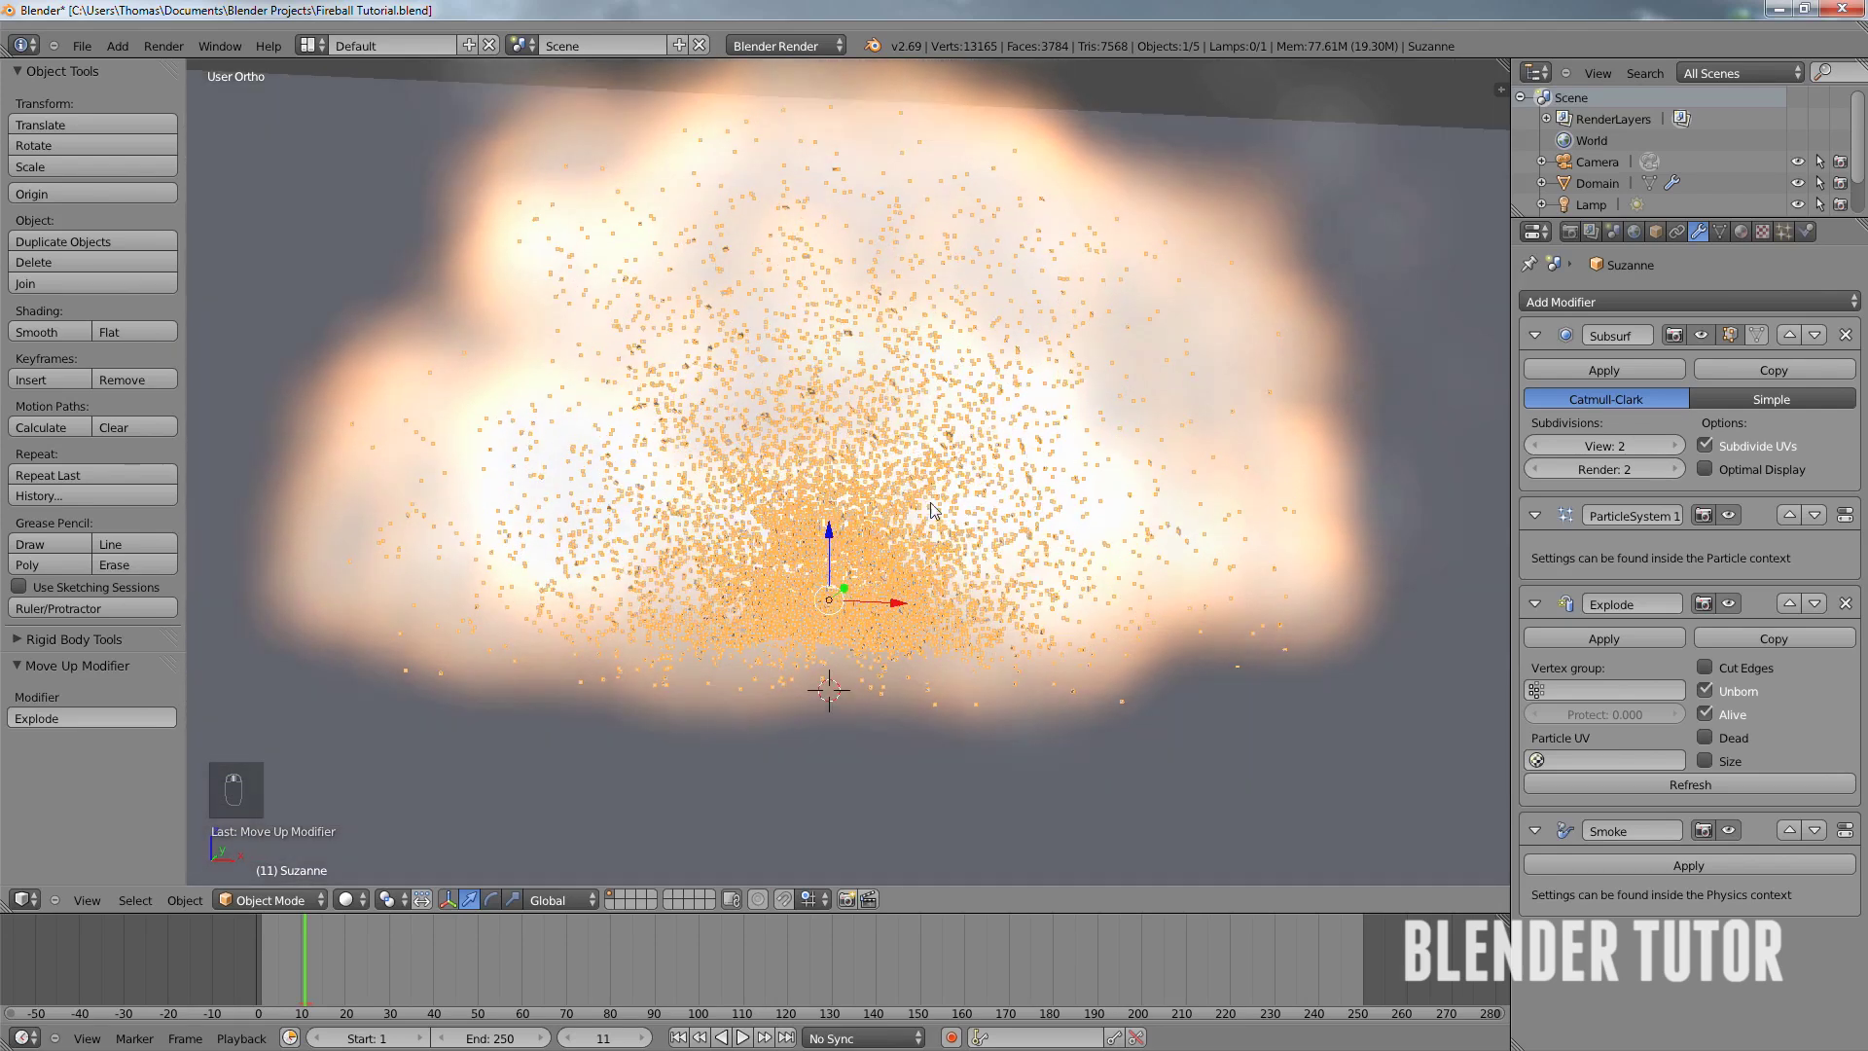
middle_click_drag(932, 510, 665, 558)
scroll(1124, 582, "up", 2)
middle_click_drag(1124, 586, 927, 414, "shift")
scroll(934, 428, "up", 3)
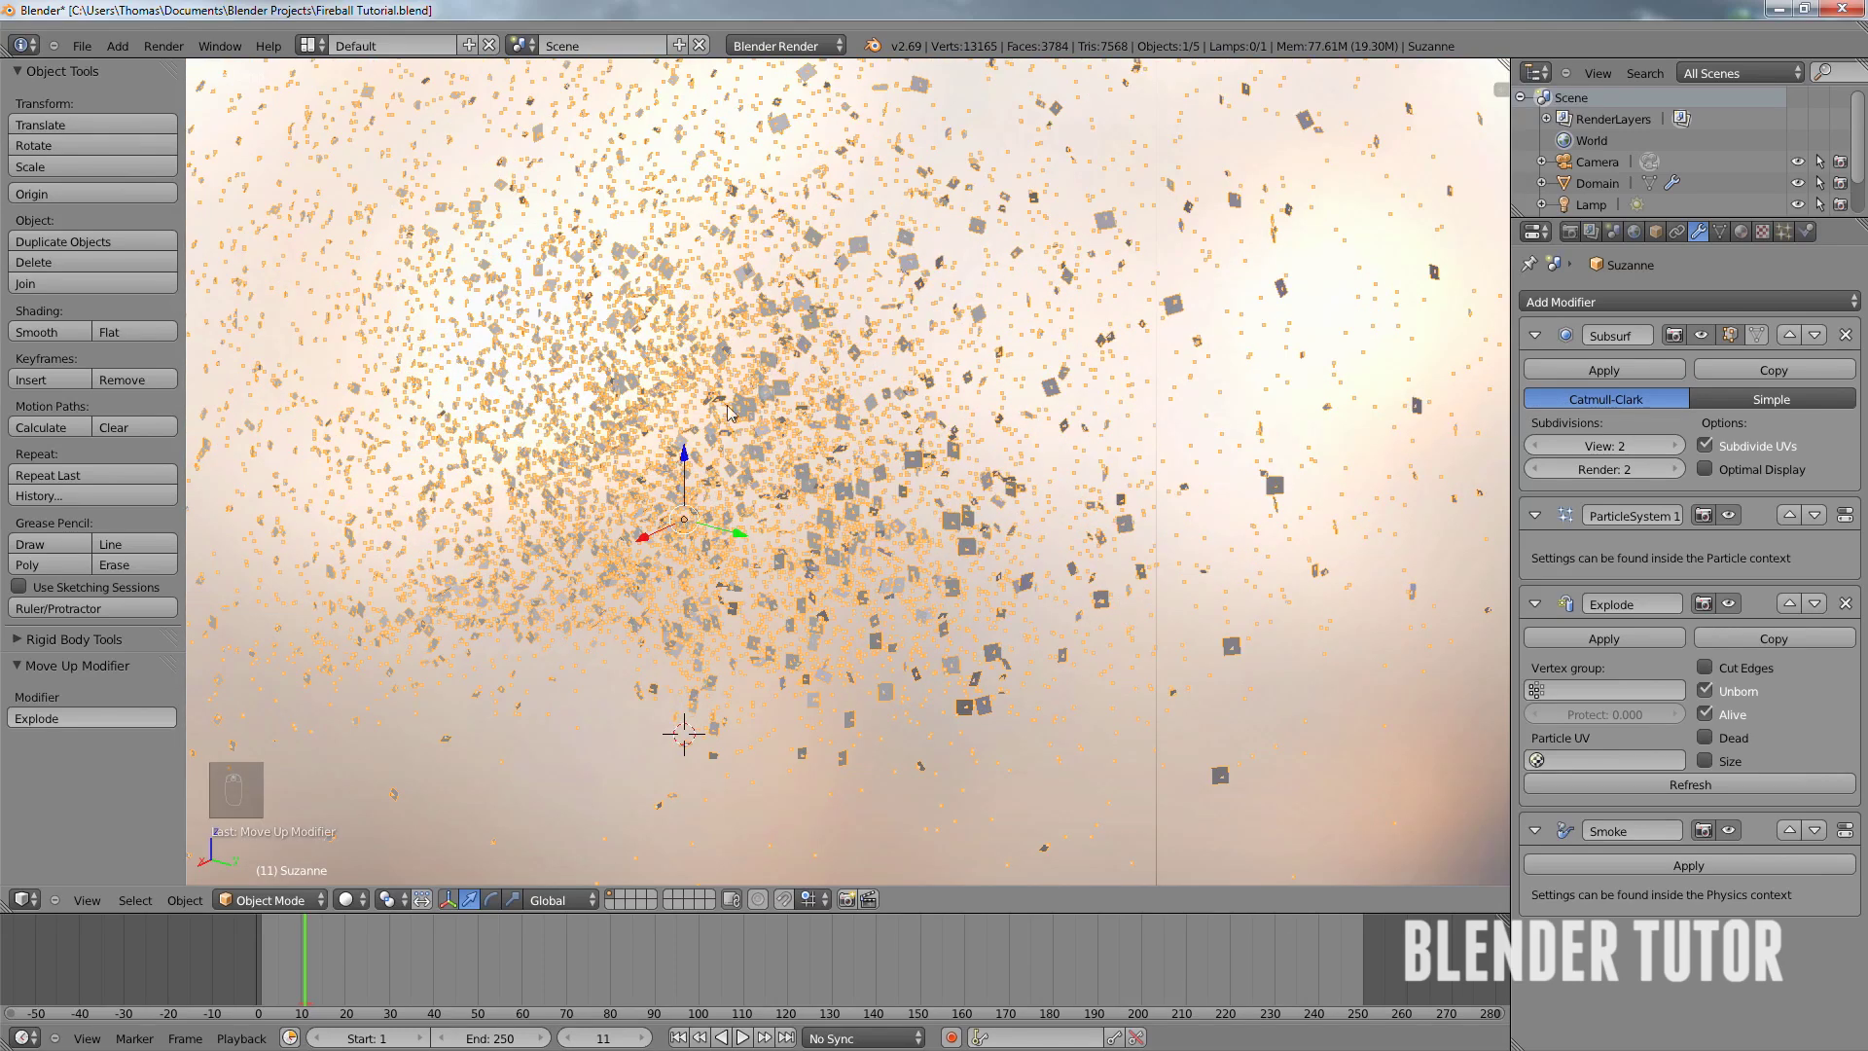
scroll(778, 411, "down", 6)
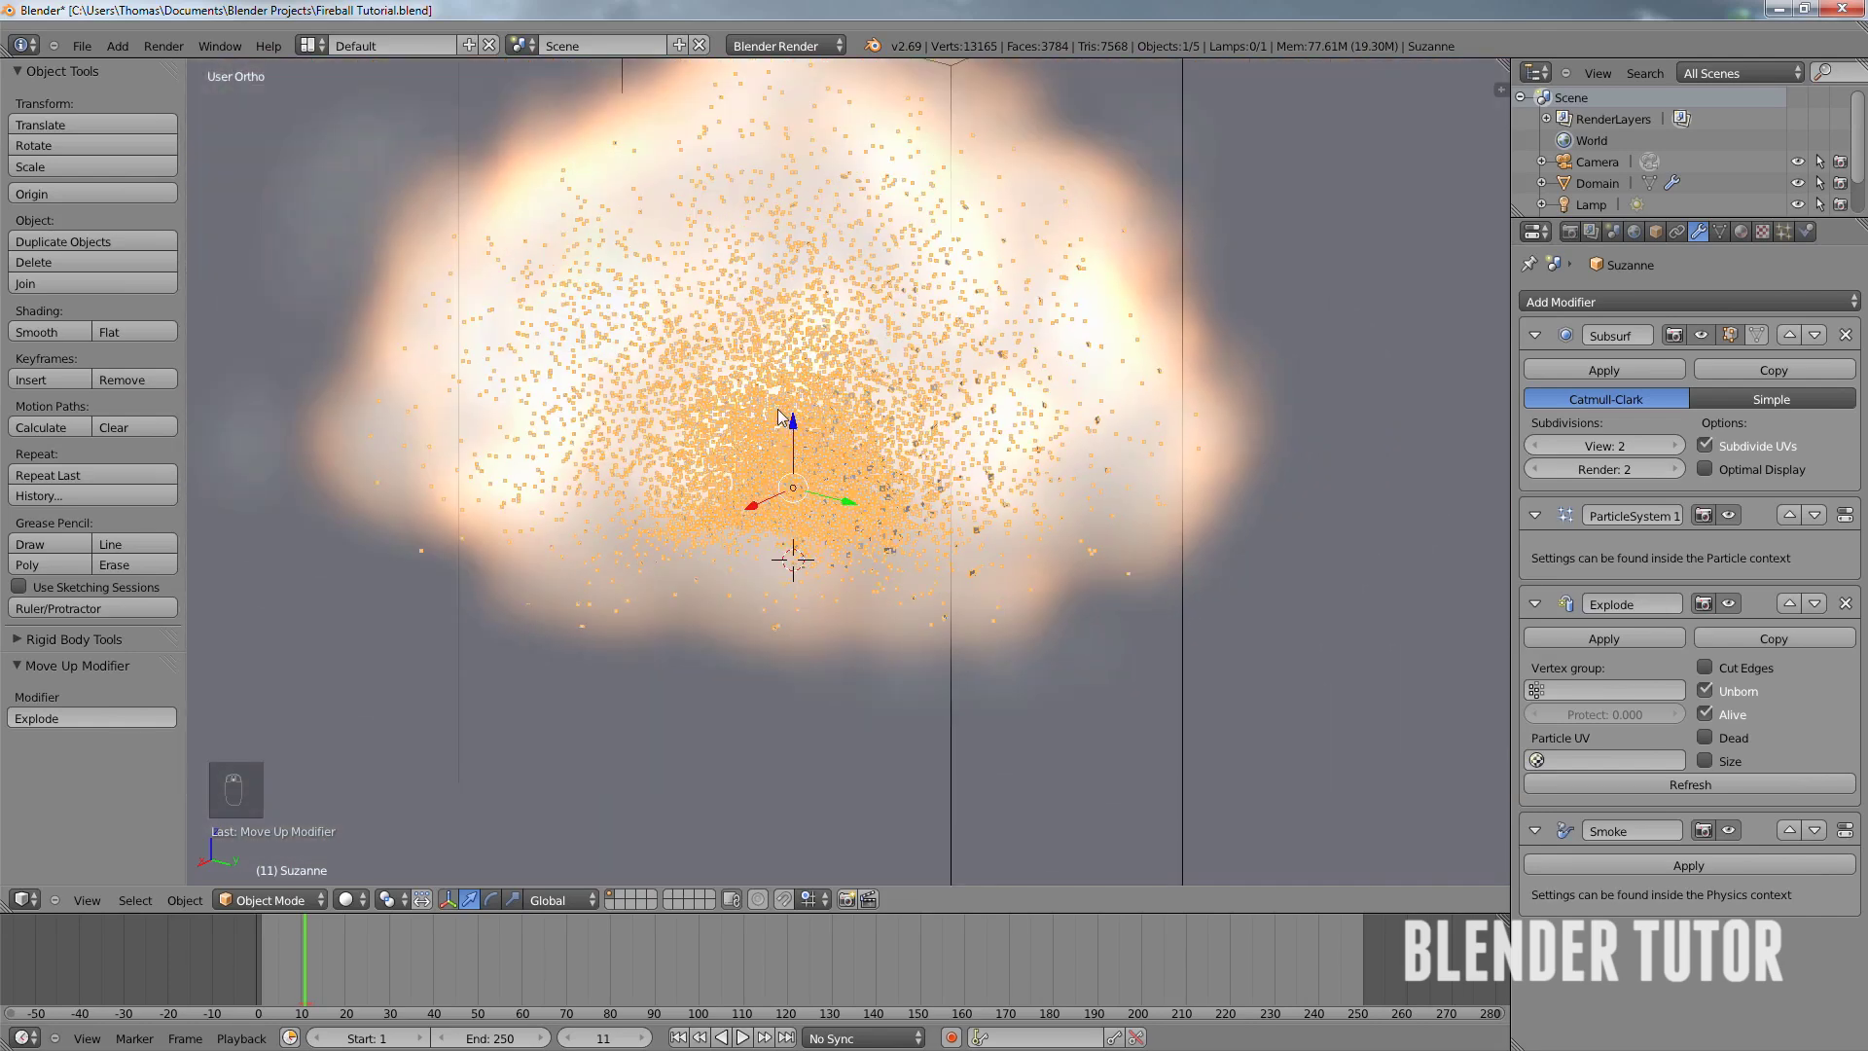
middle_click_drag(774, 393, 1037, 347)
key("KP_0")
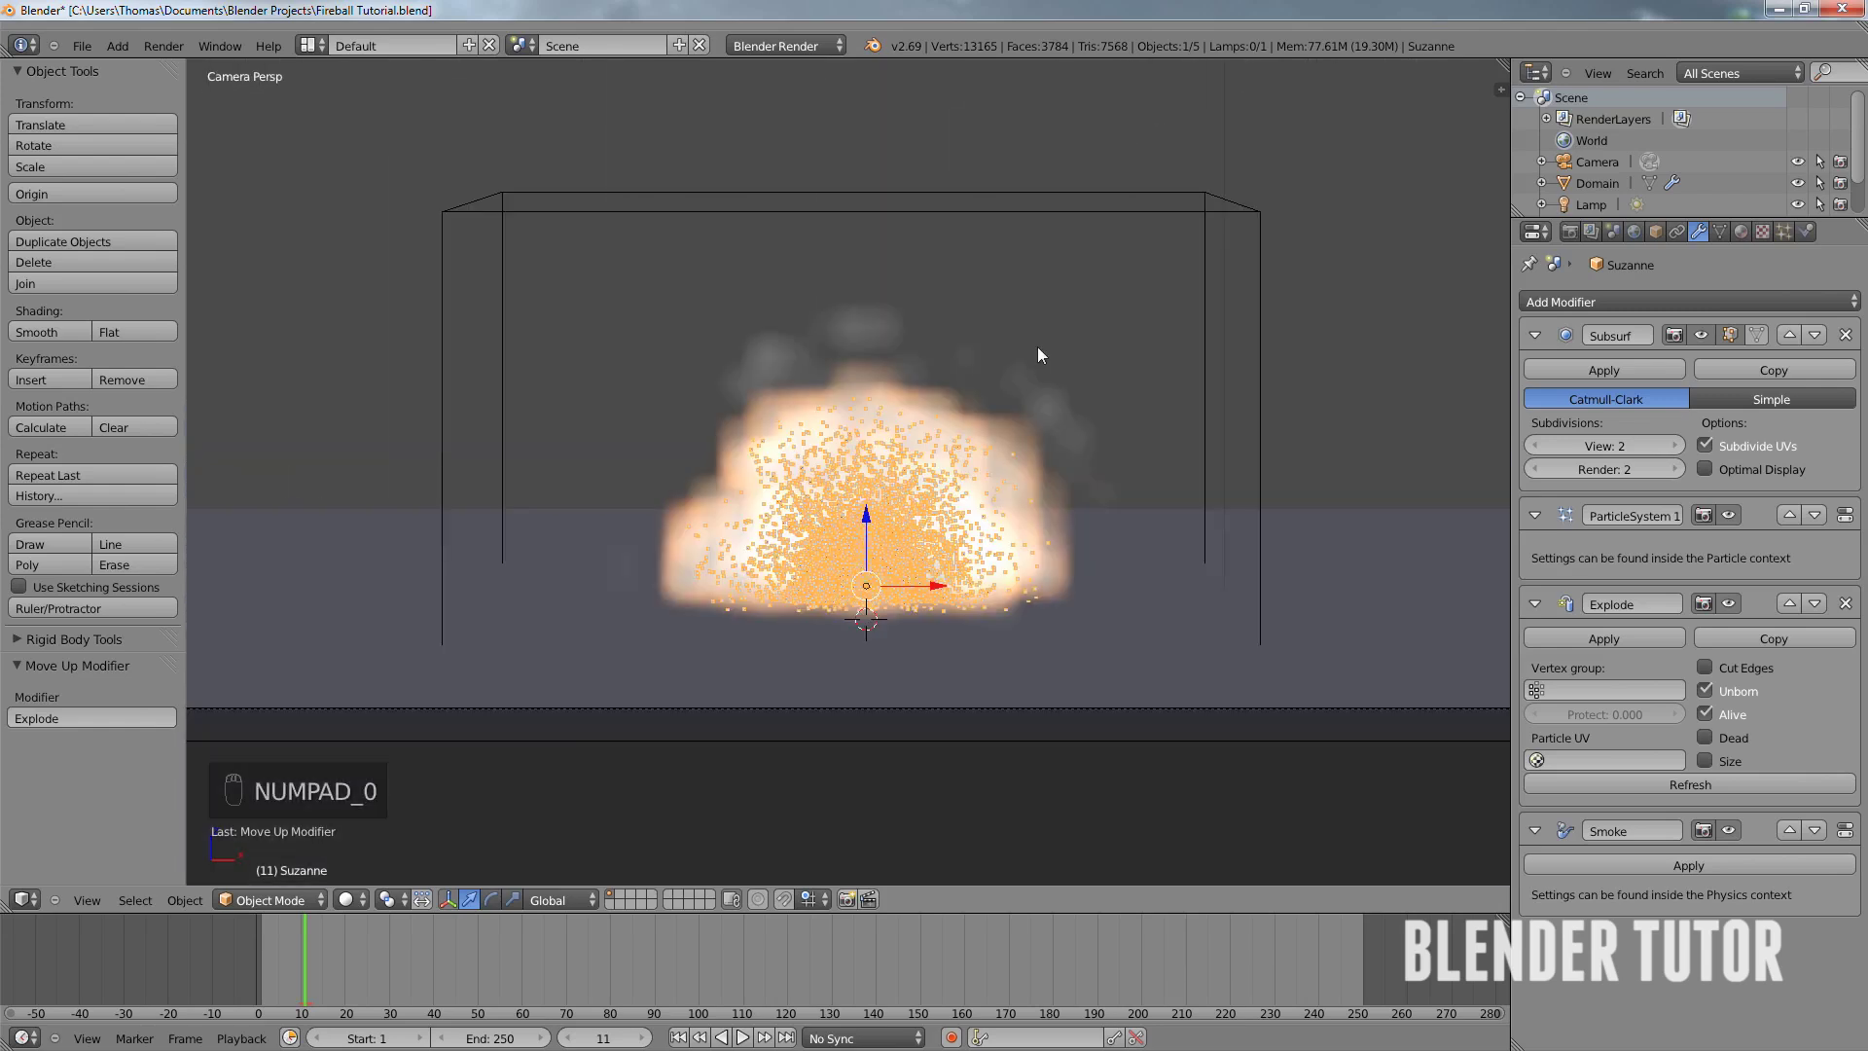
scroll(995, 331, "up", 3)
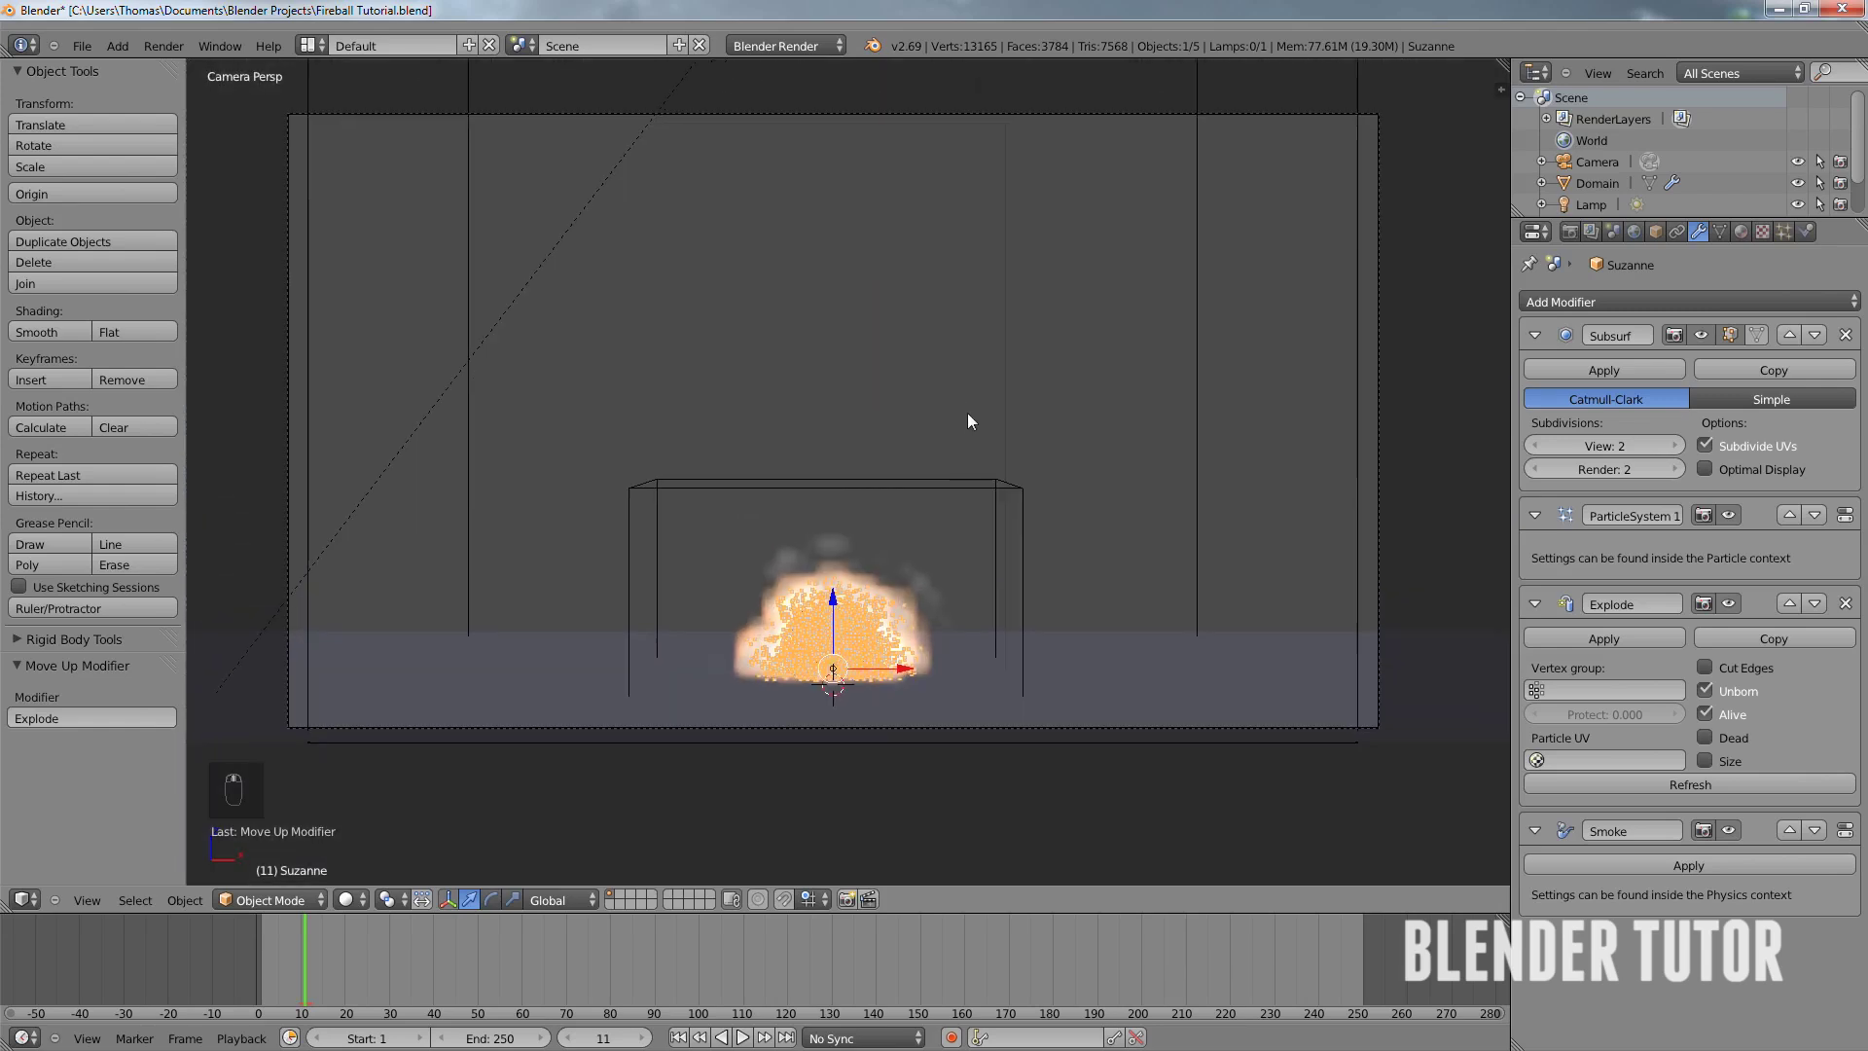
middle_click_drag(967, 413, 963, 394, "shift")
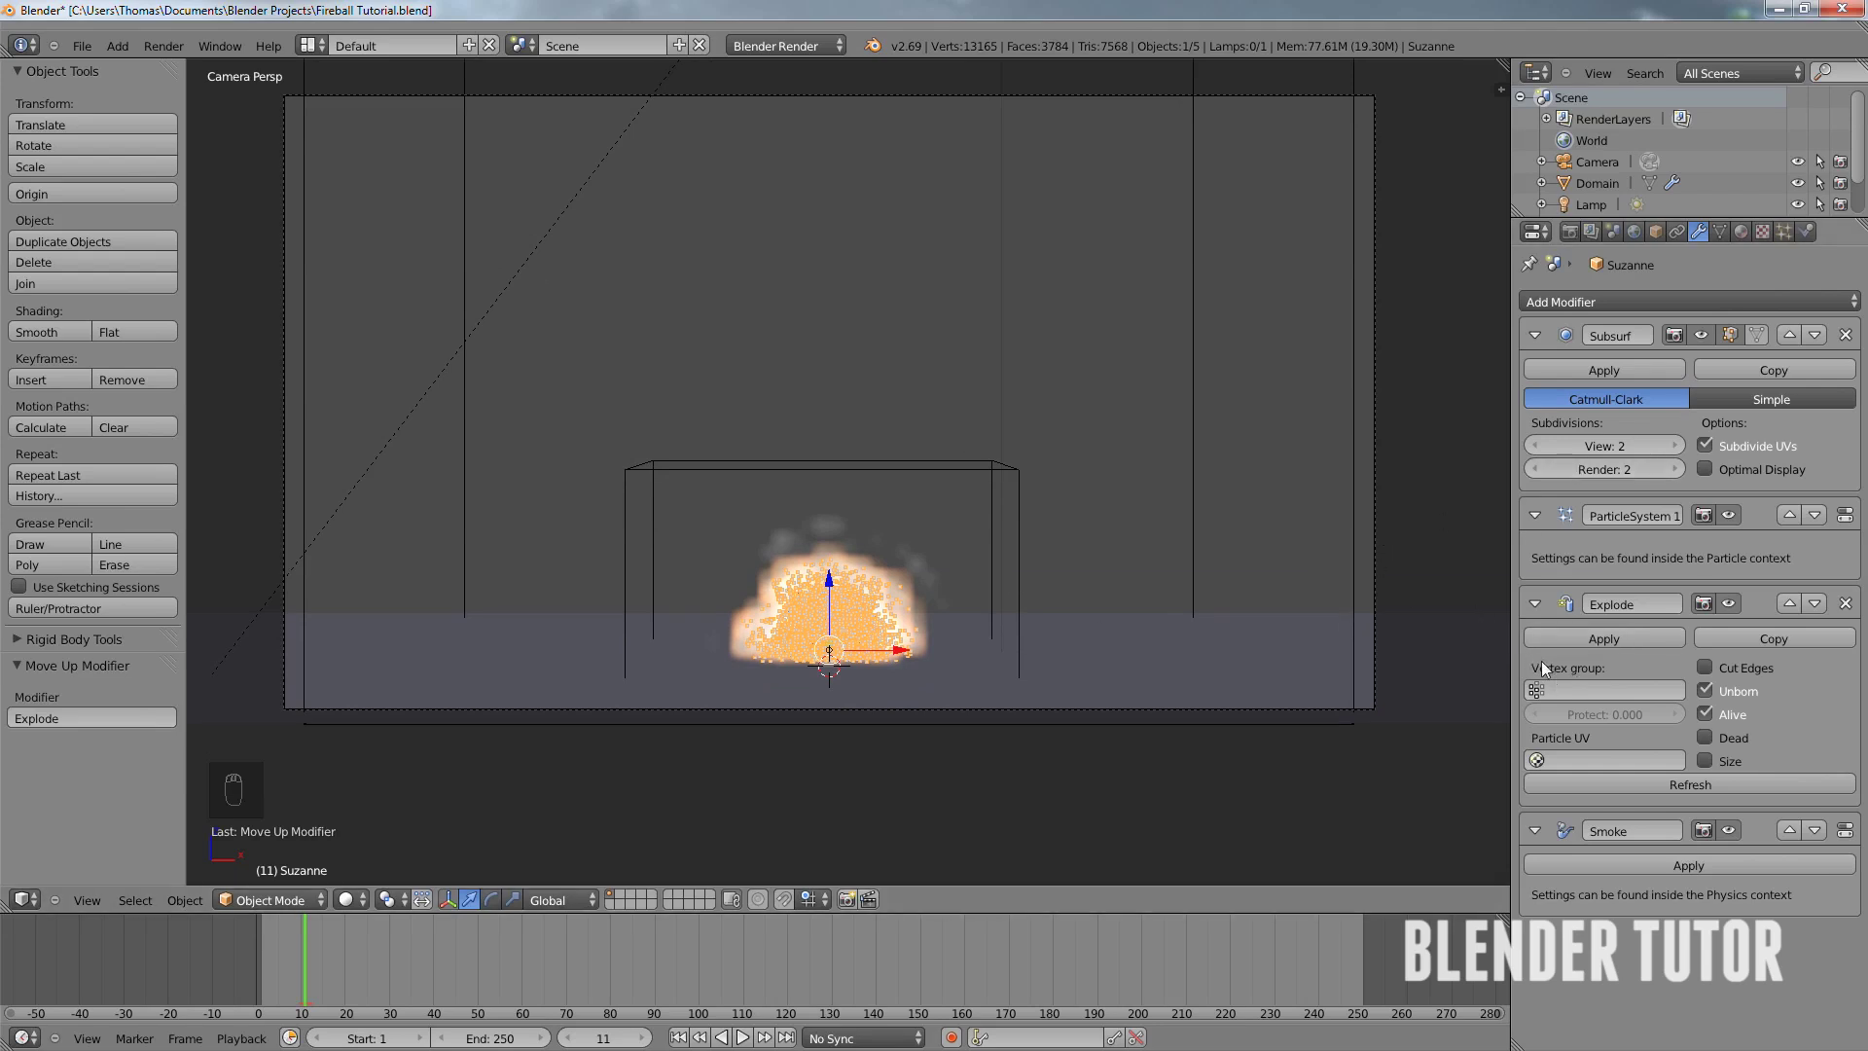
- Enable rotation for the monkey head's particle system and rewind the timeline to frame 1
left_click(1784, 232)
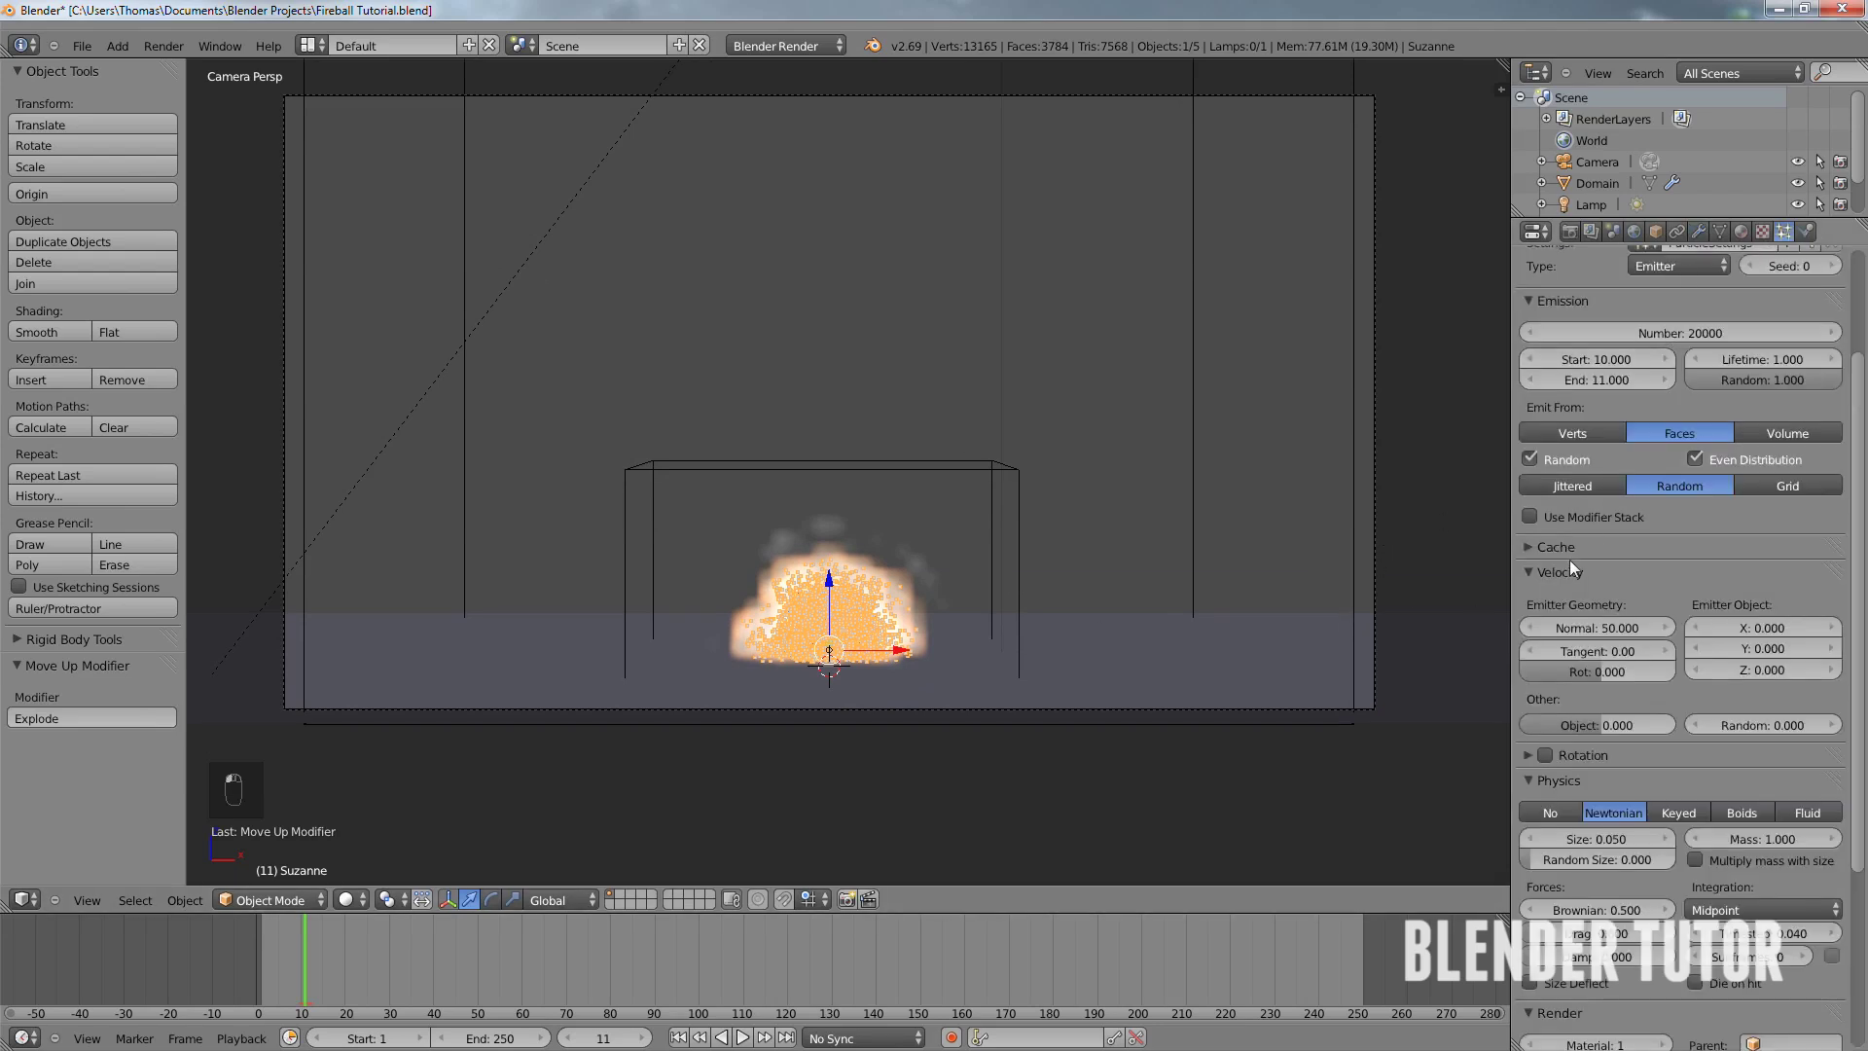
left_click(1545, 750)
left_click(678, 1035)
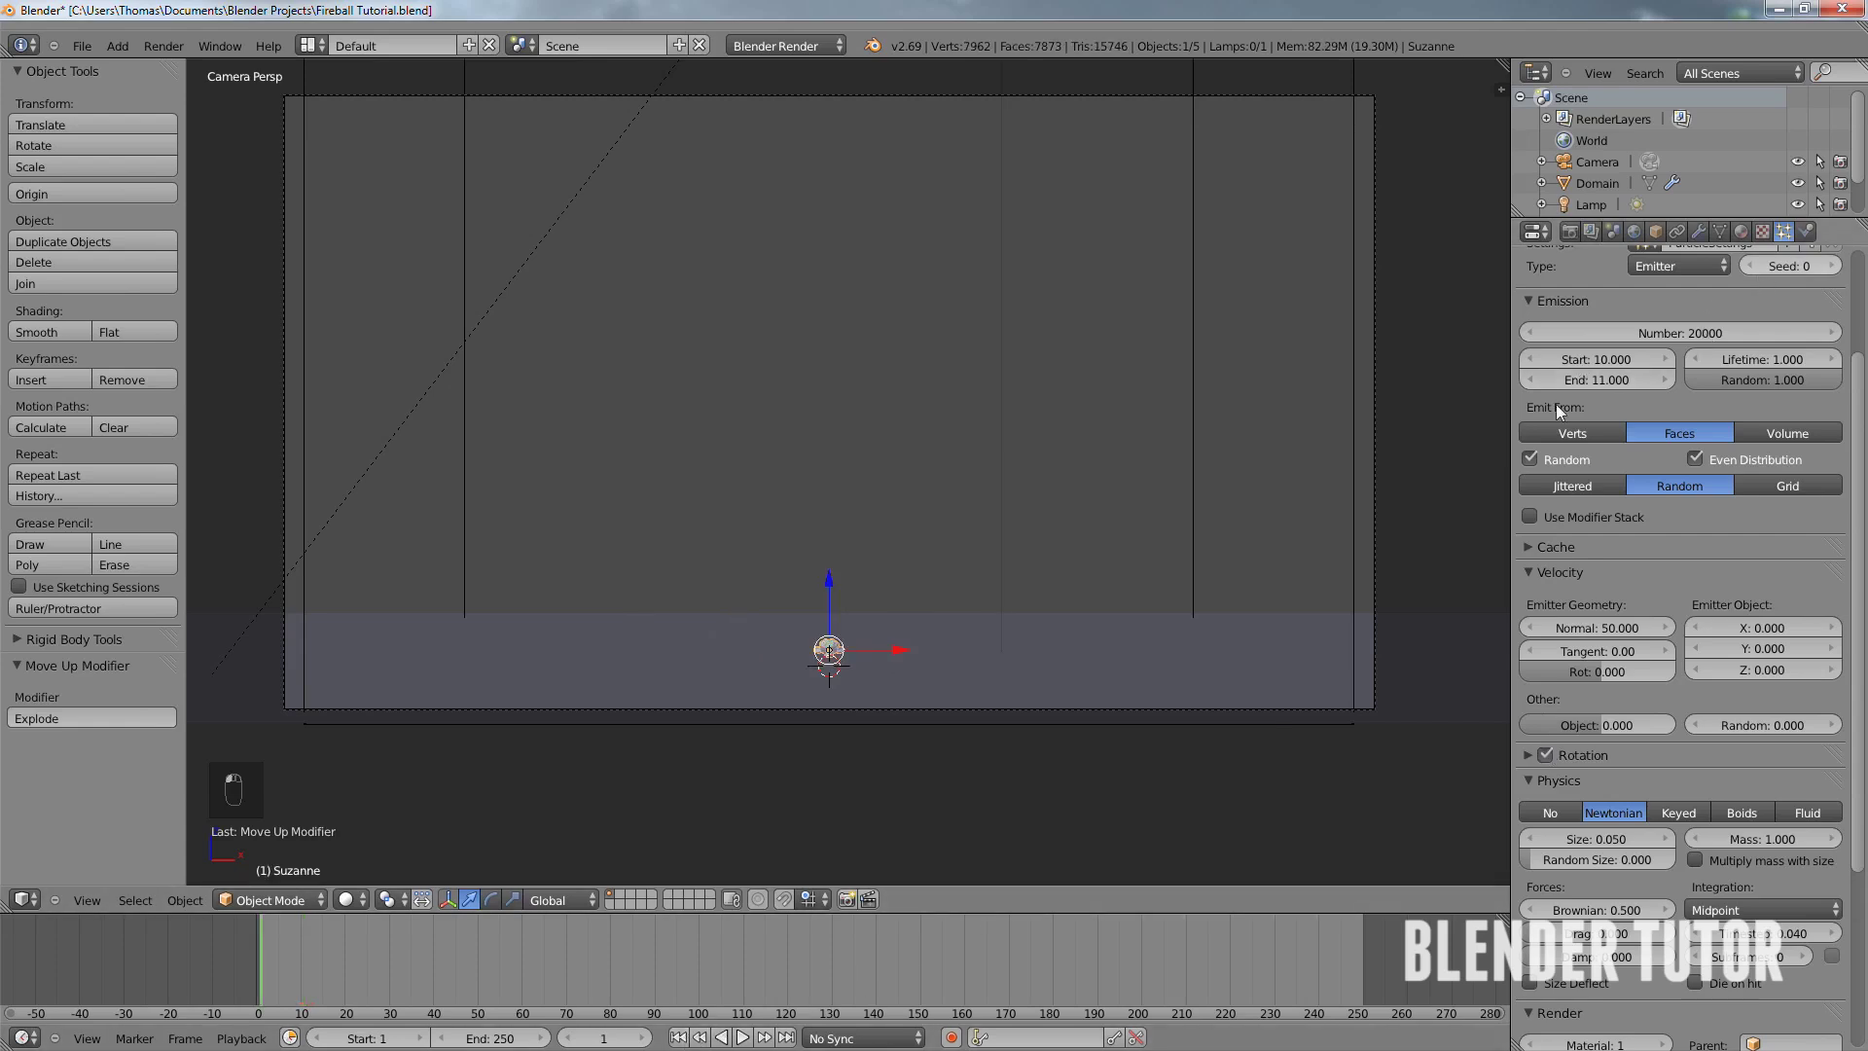
- Set the initial orientation of the monkey head's particle rotation to Normal
left_click(1521, 757)
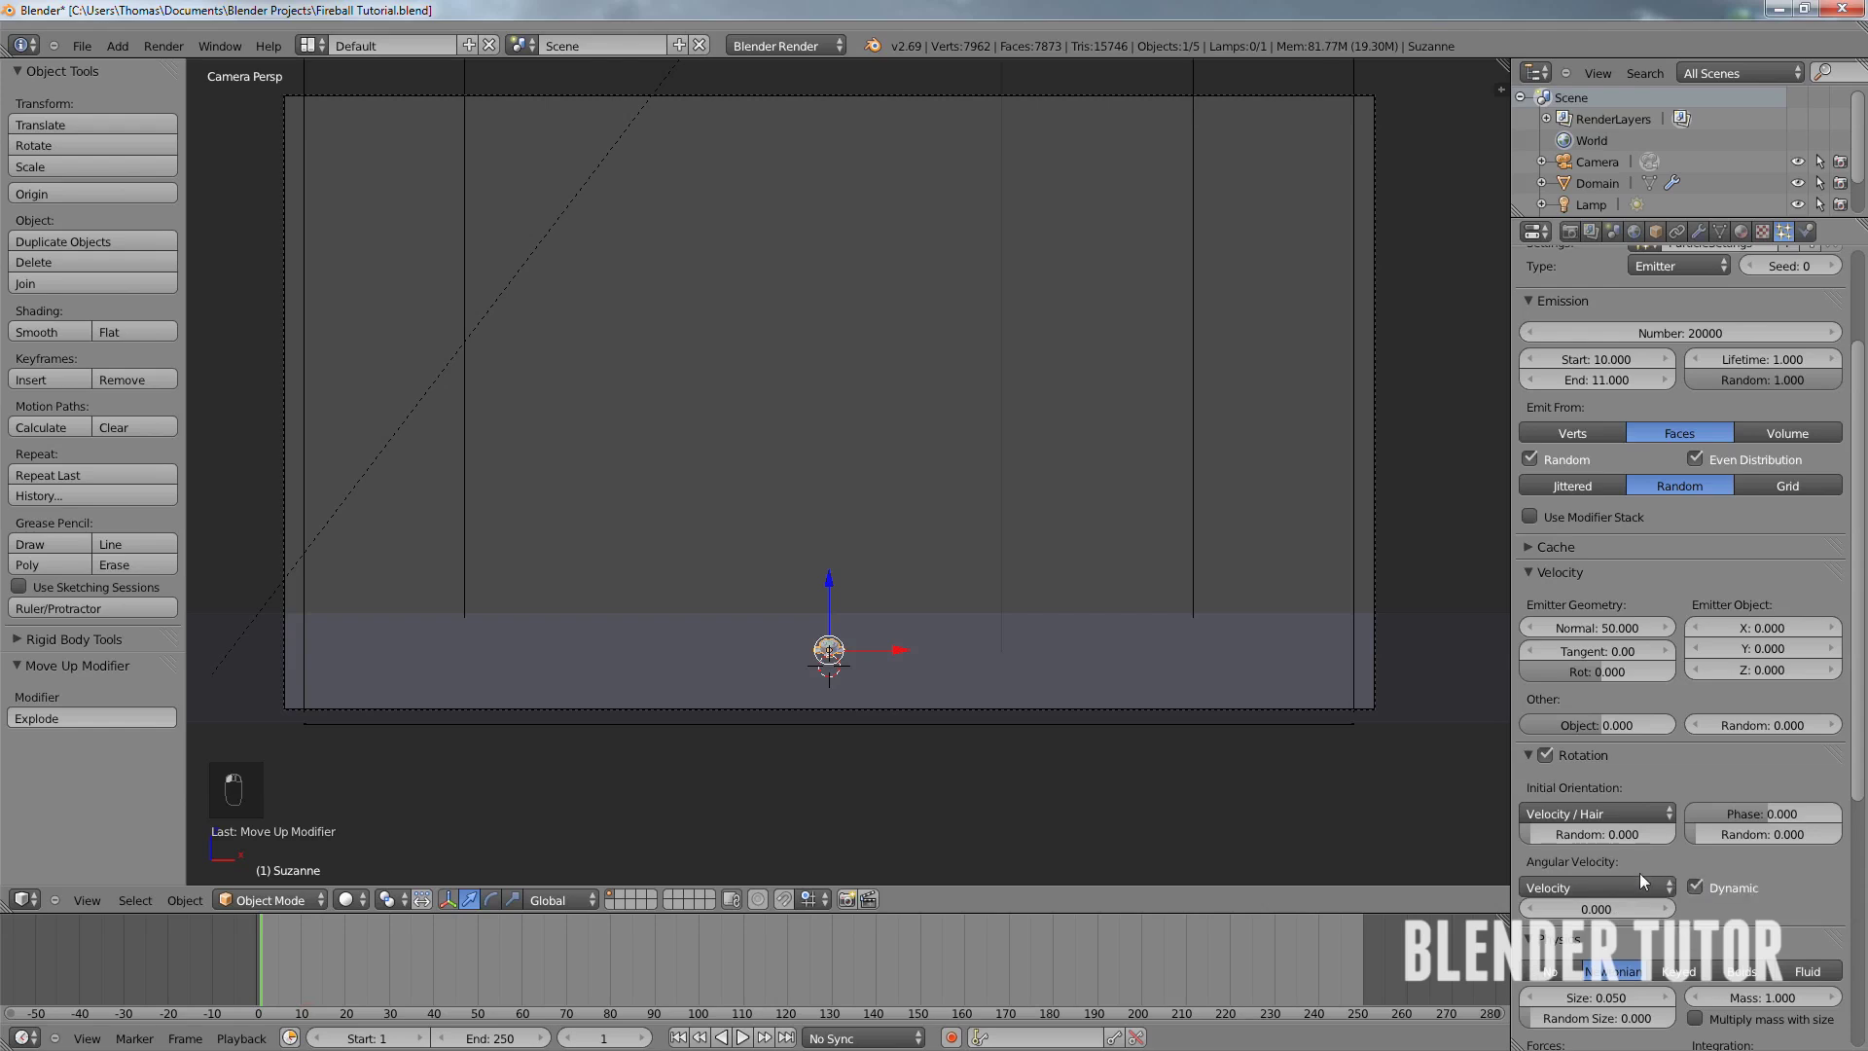
left_click(1625, 804)
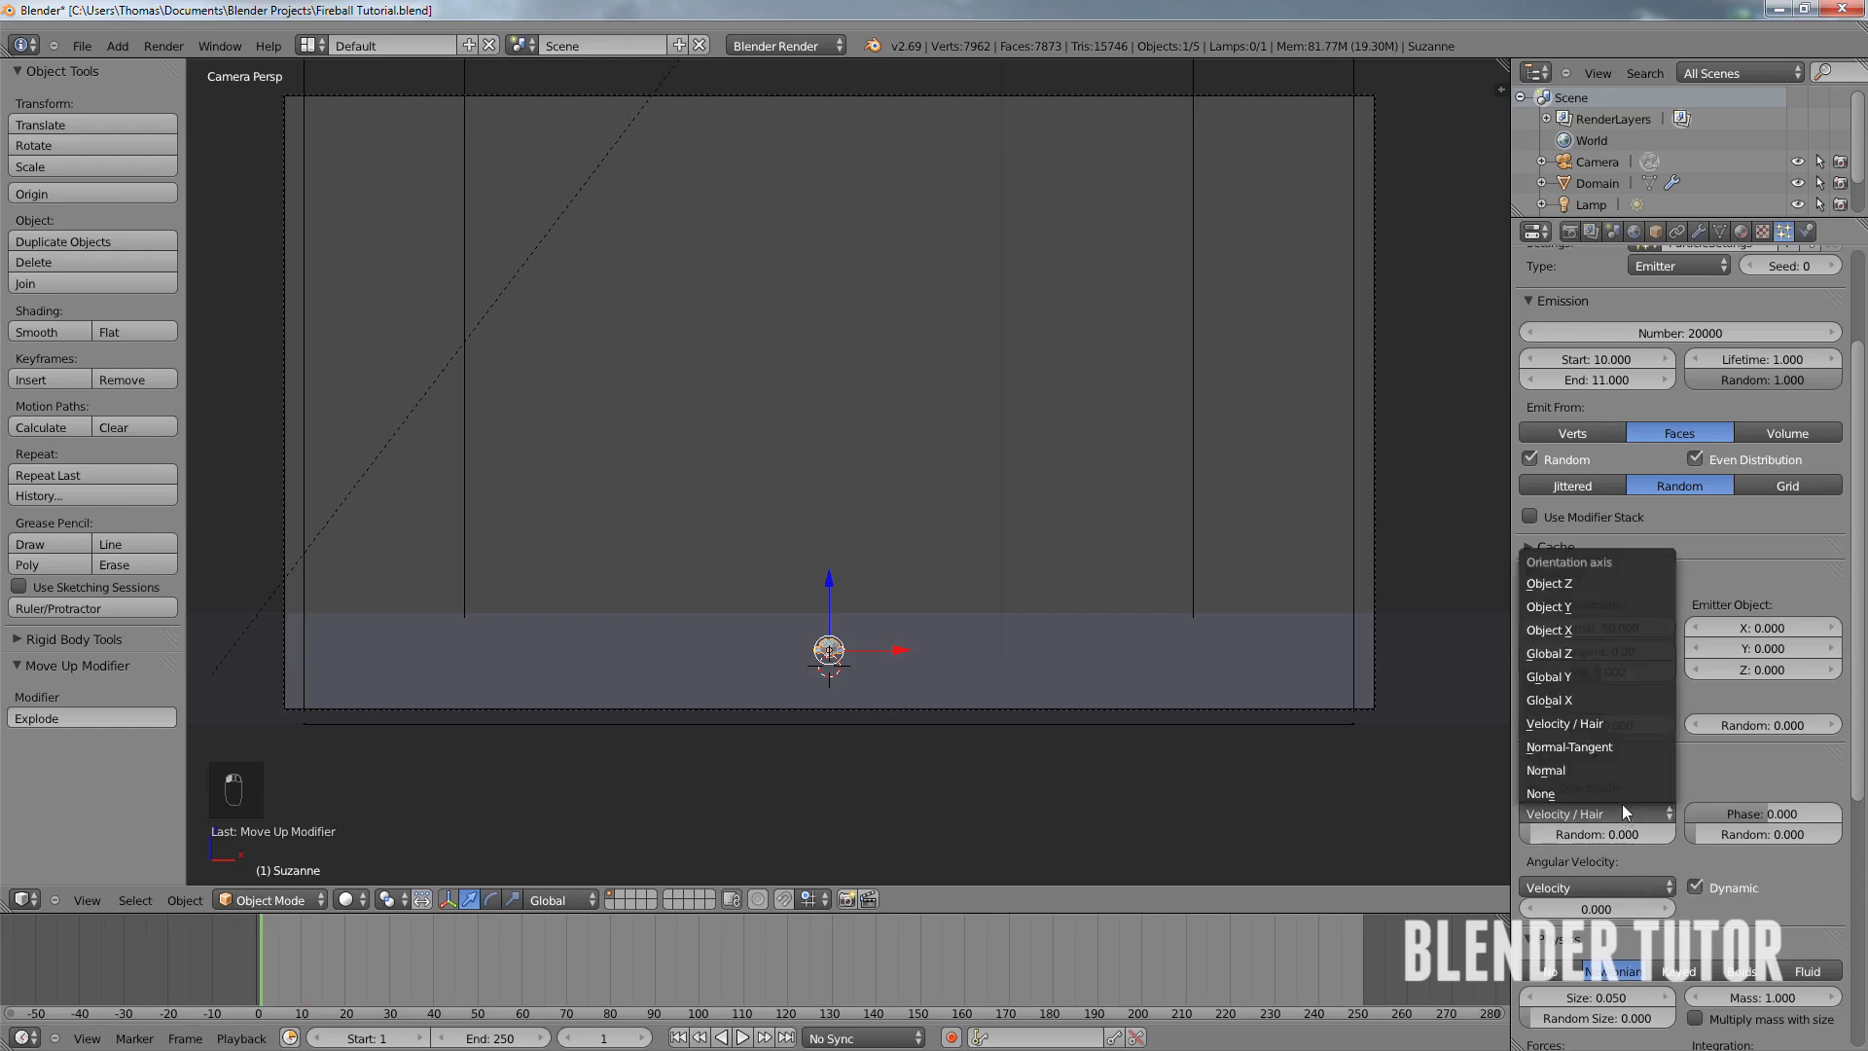
left_click(1604, 768)
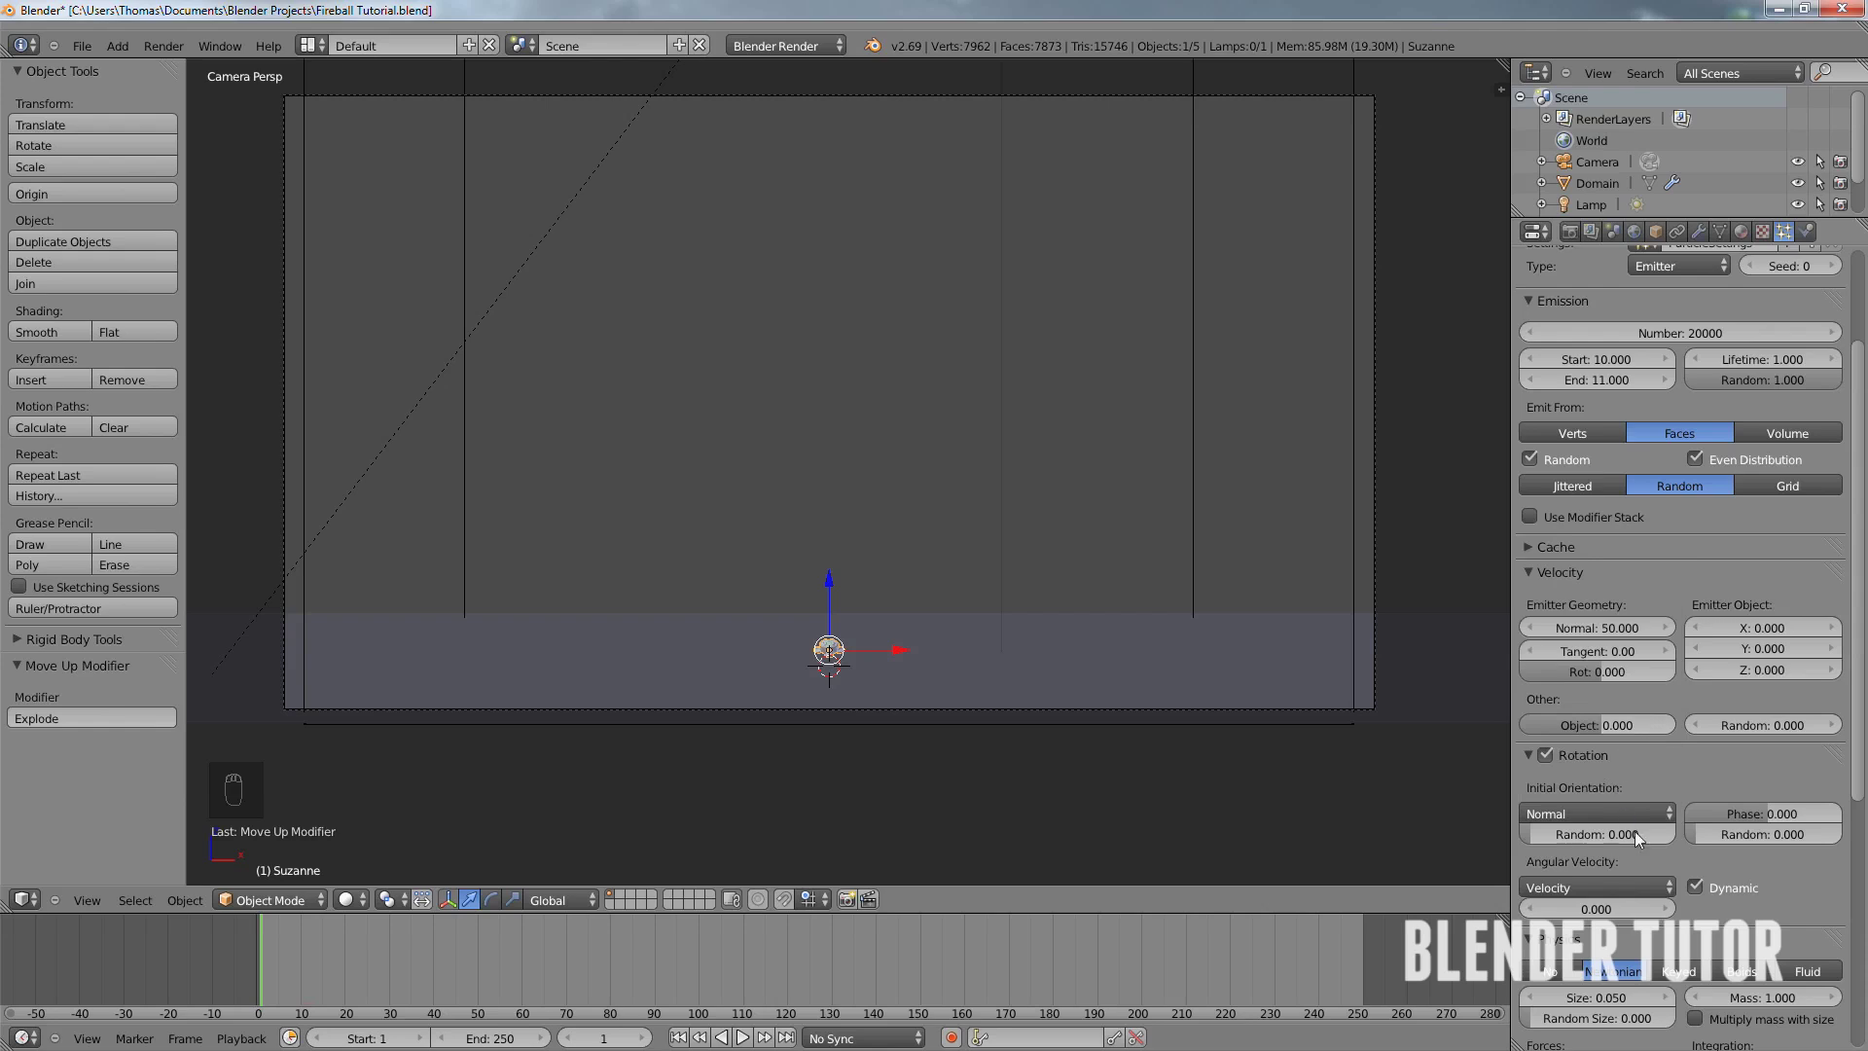
- Play the explosion in the camera view to check the fragment rotation, and stop at frame 20
key("alt+a")
key("alt+a")
key("alt+a")
key("alt+a")
key("alt+a")
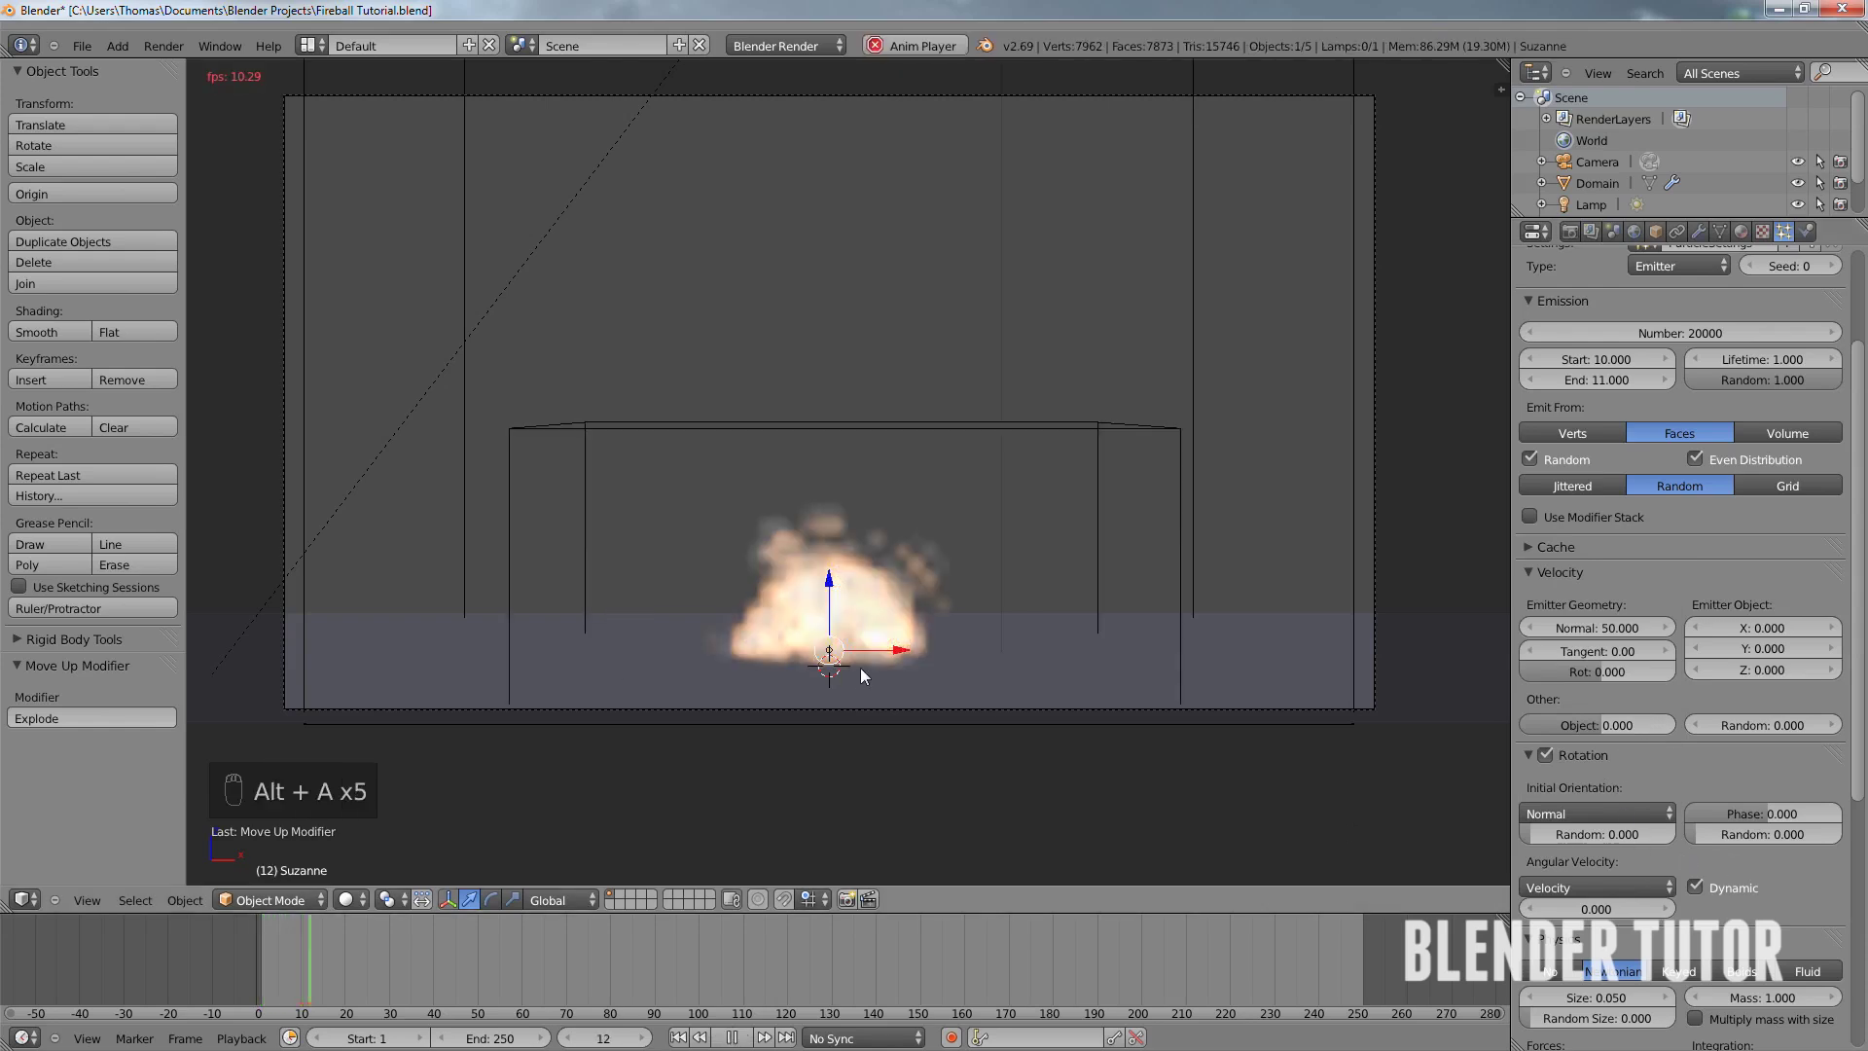
key("alt+a")
key("alt+a")
key("alt+a")
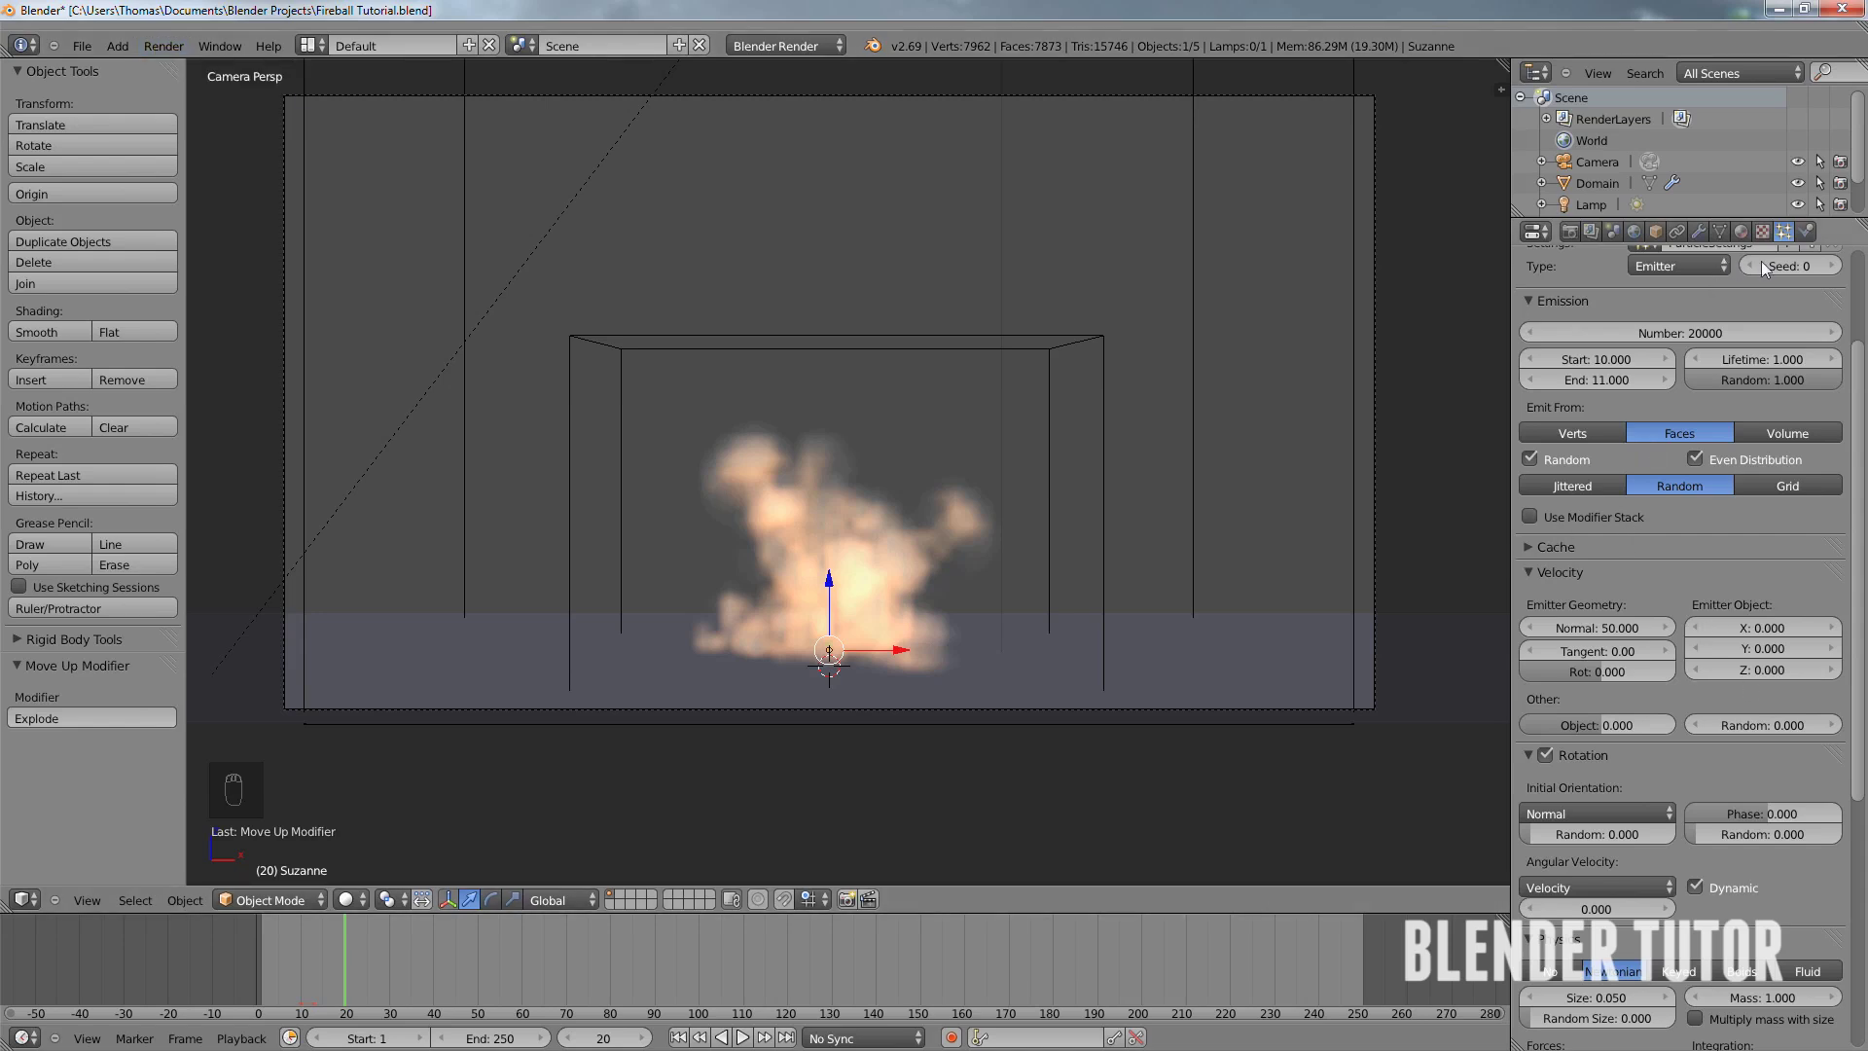
- Set the monkey head's particles to render as None and to display as Point in the viewport
scroll(1747, 610, "down", 7)
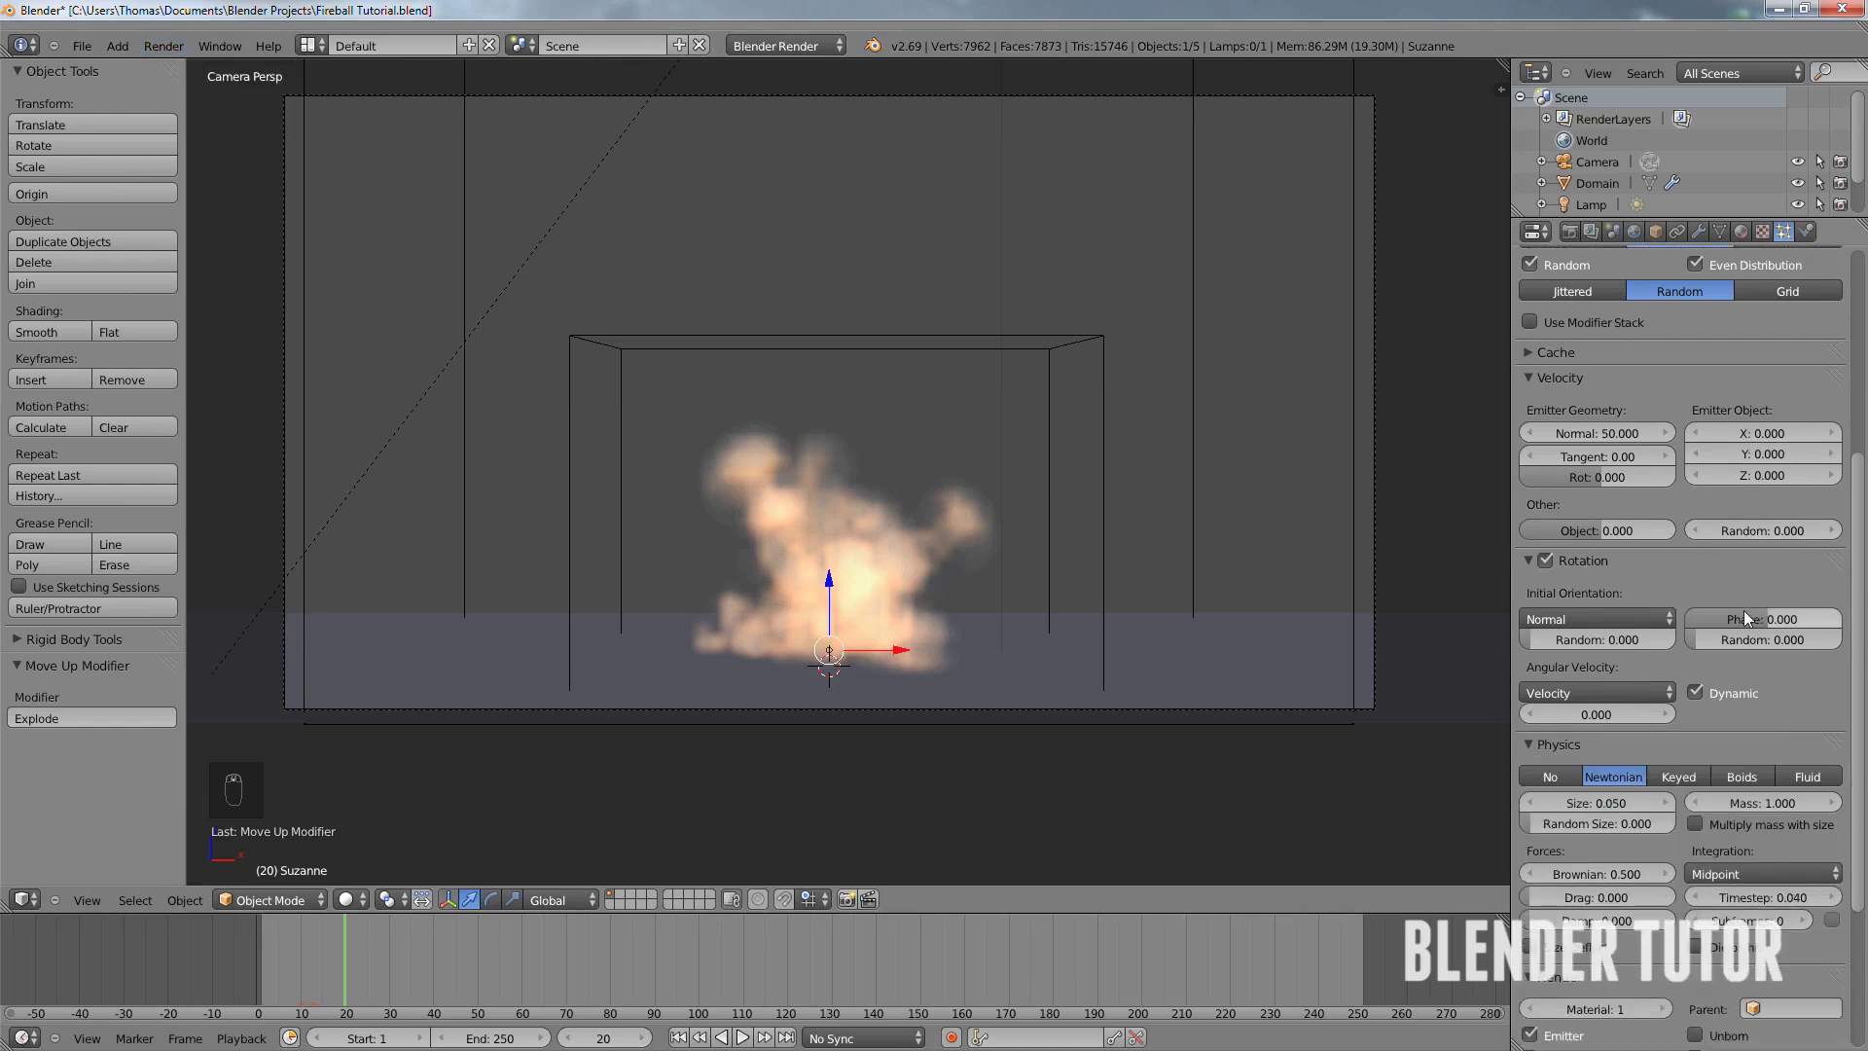
scroll(1718, 613, "down", 4)
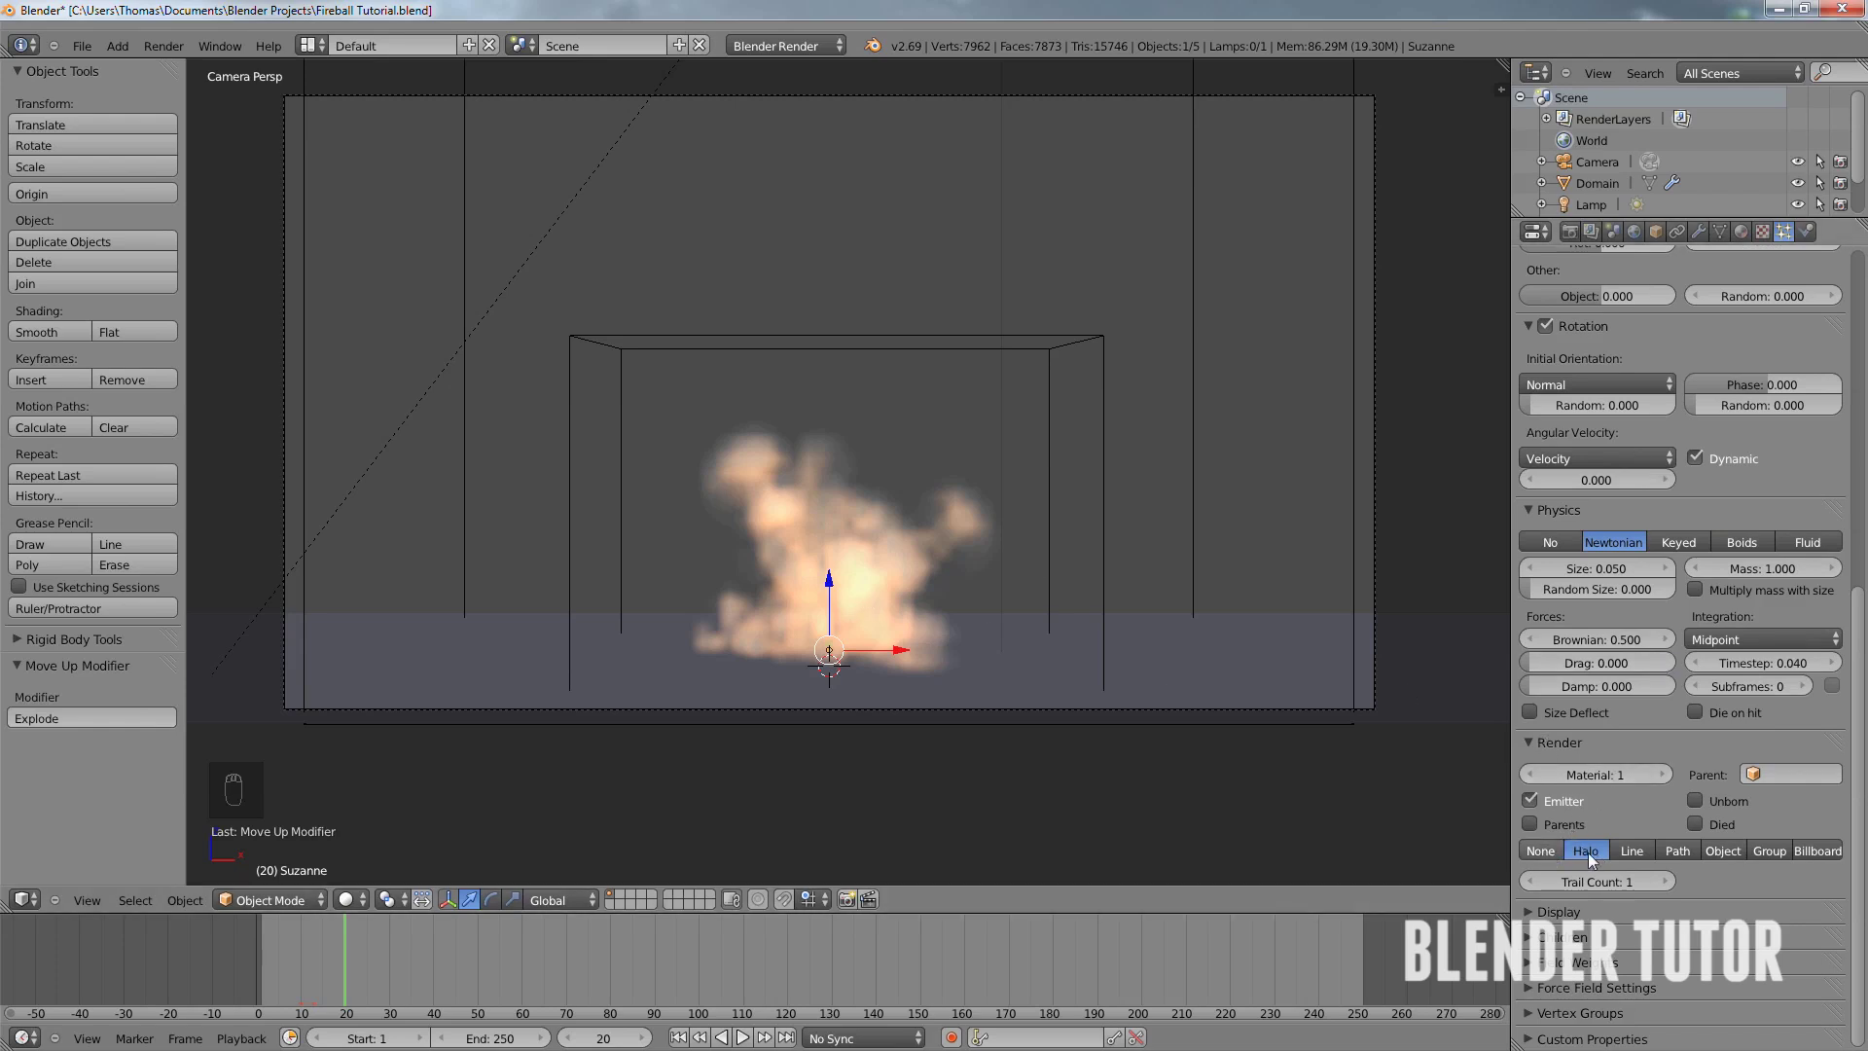
left_click(1547, 850)
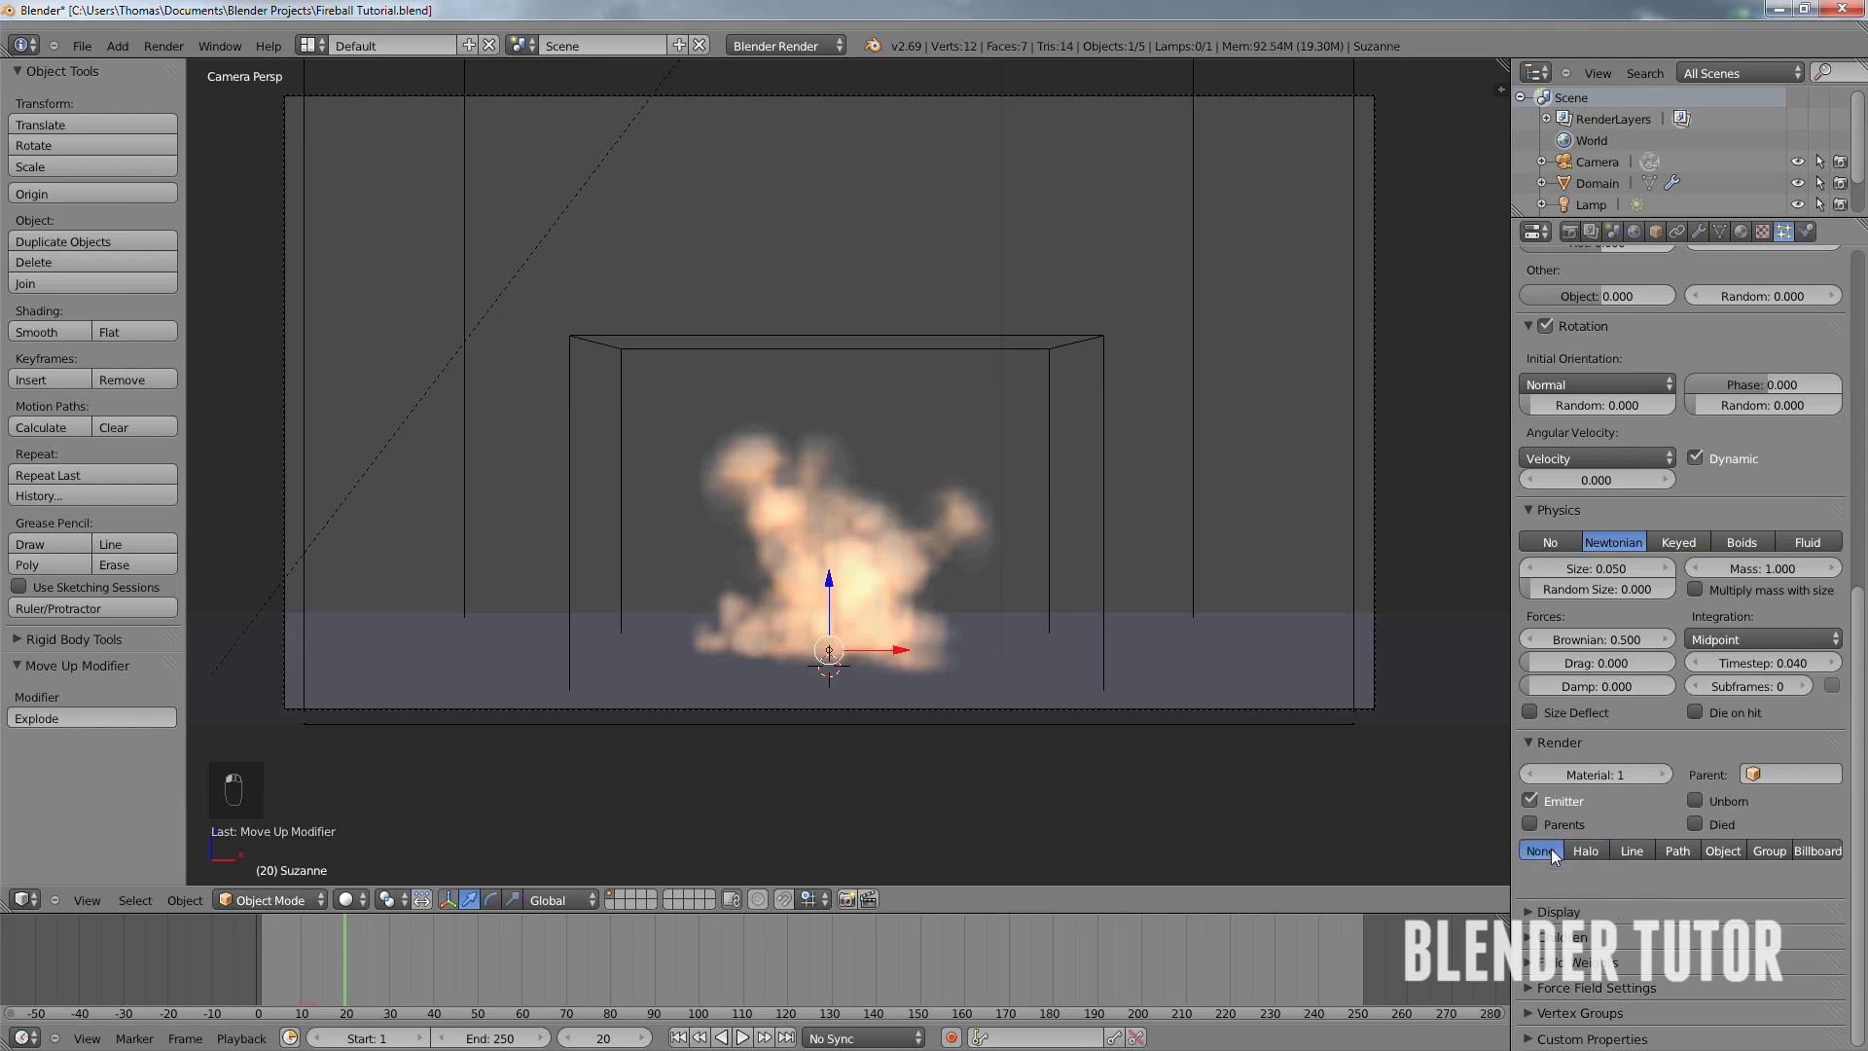
left_click(1524, 741)
left_click(1528, 768)
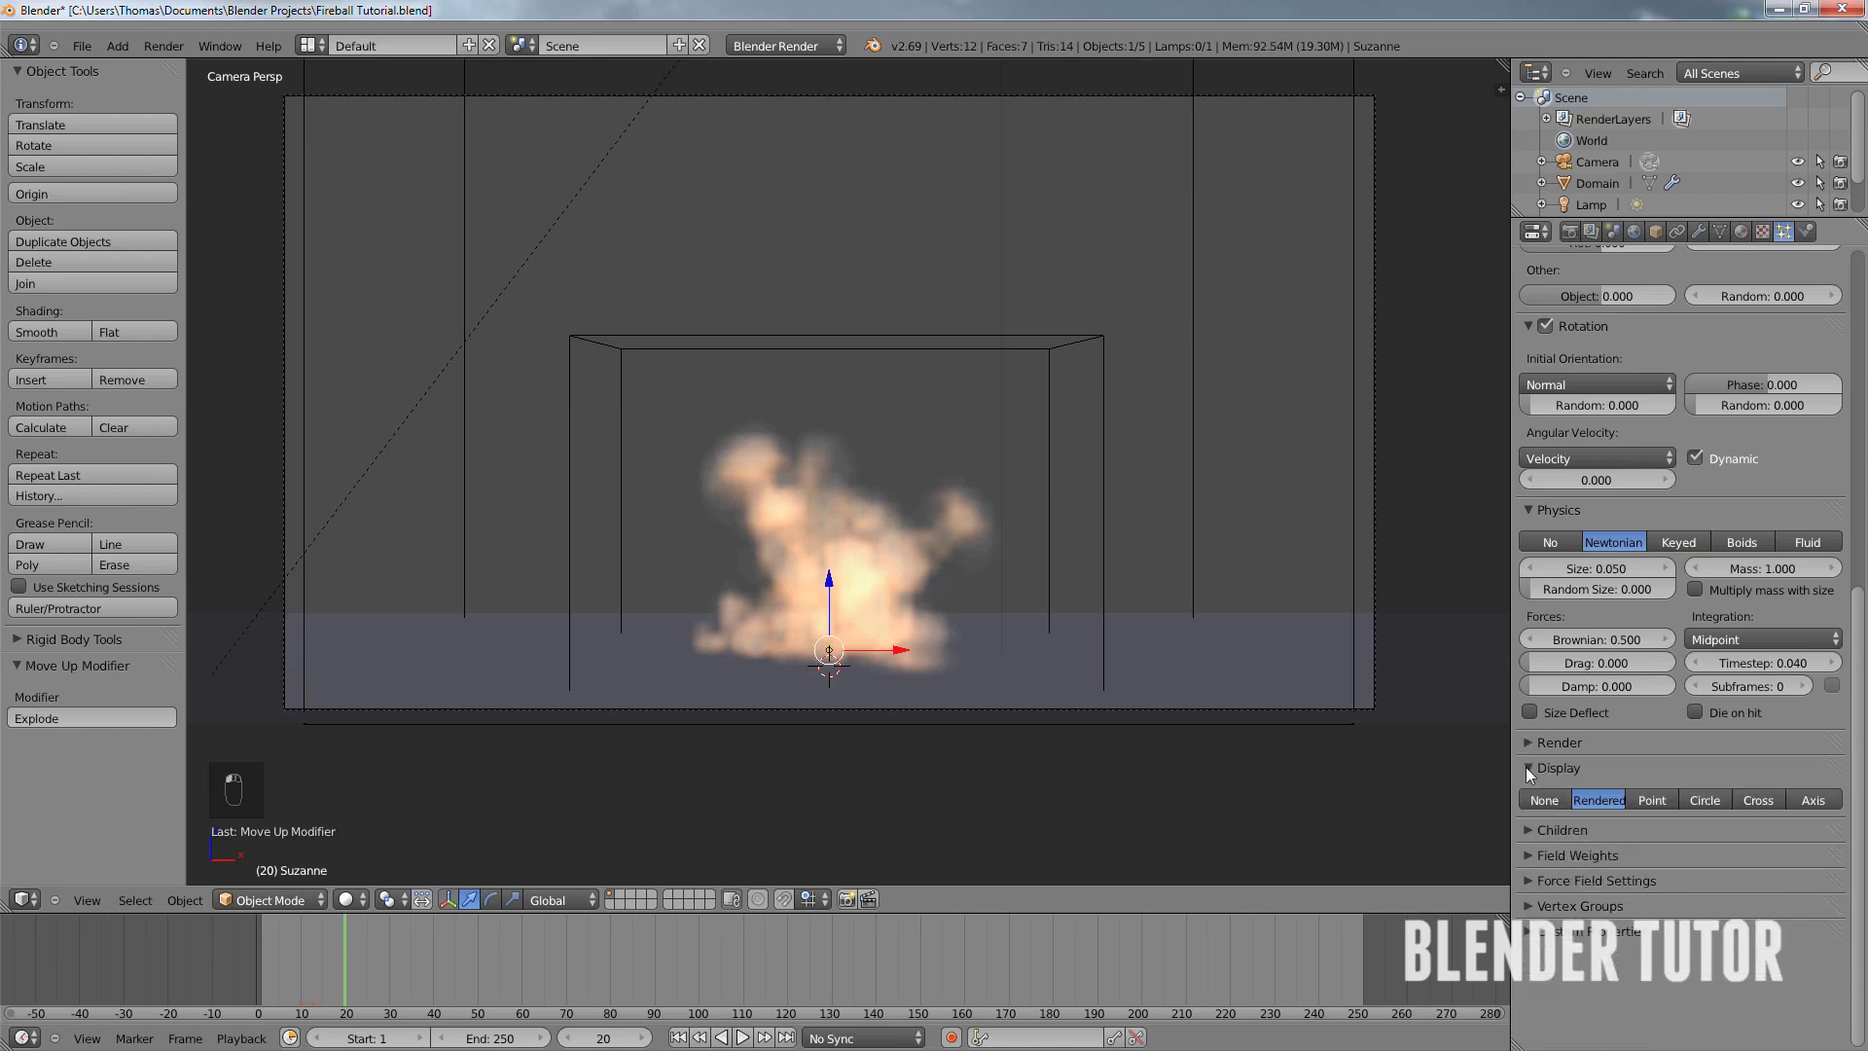
left_click(1646, 800)
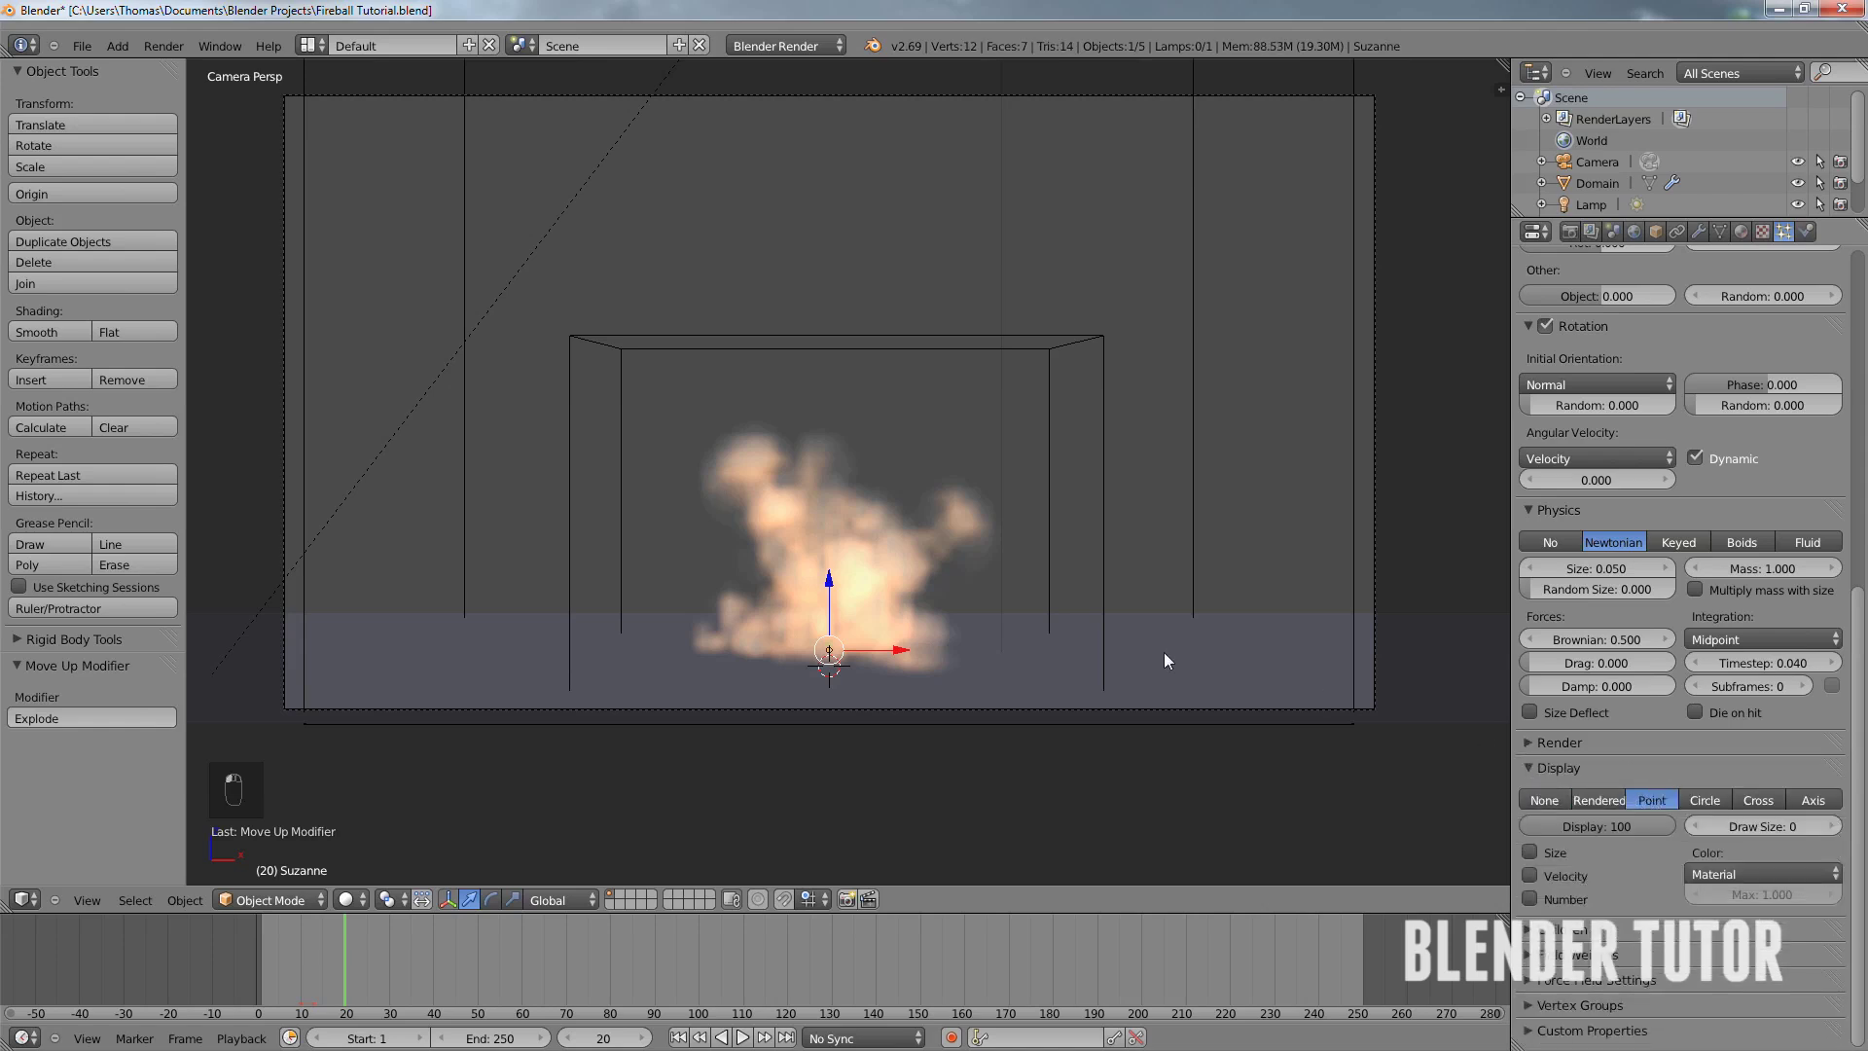
- Replay the explosion from frame 1 to frame 22, render that frame to check the result, and close the render
left_click(678, 1038)
key("KP_0")
key("alt+a")
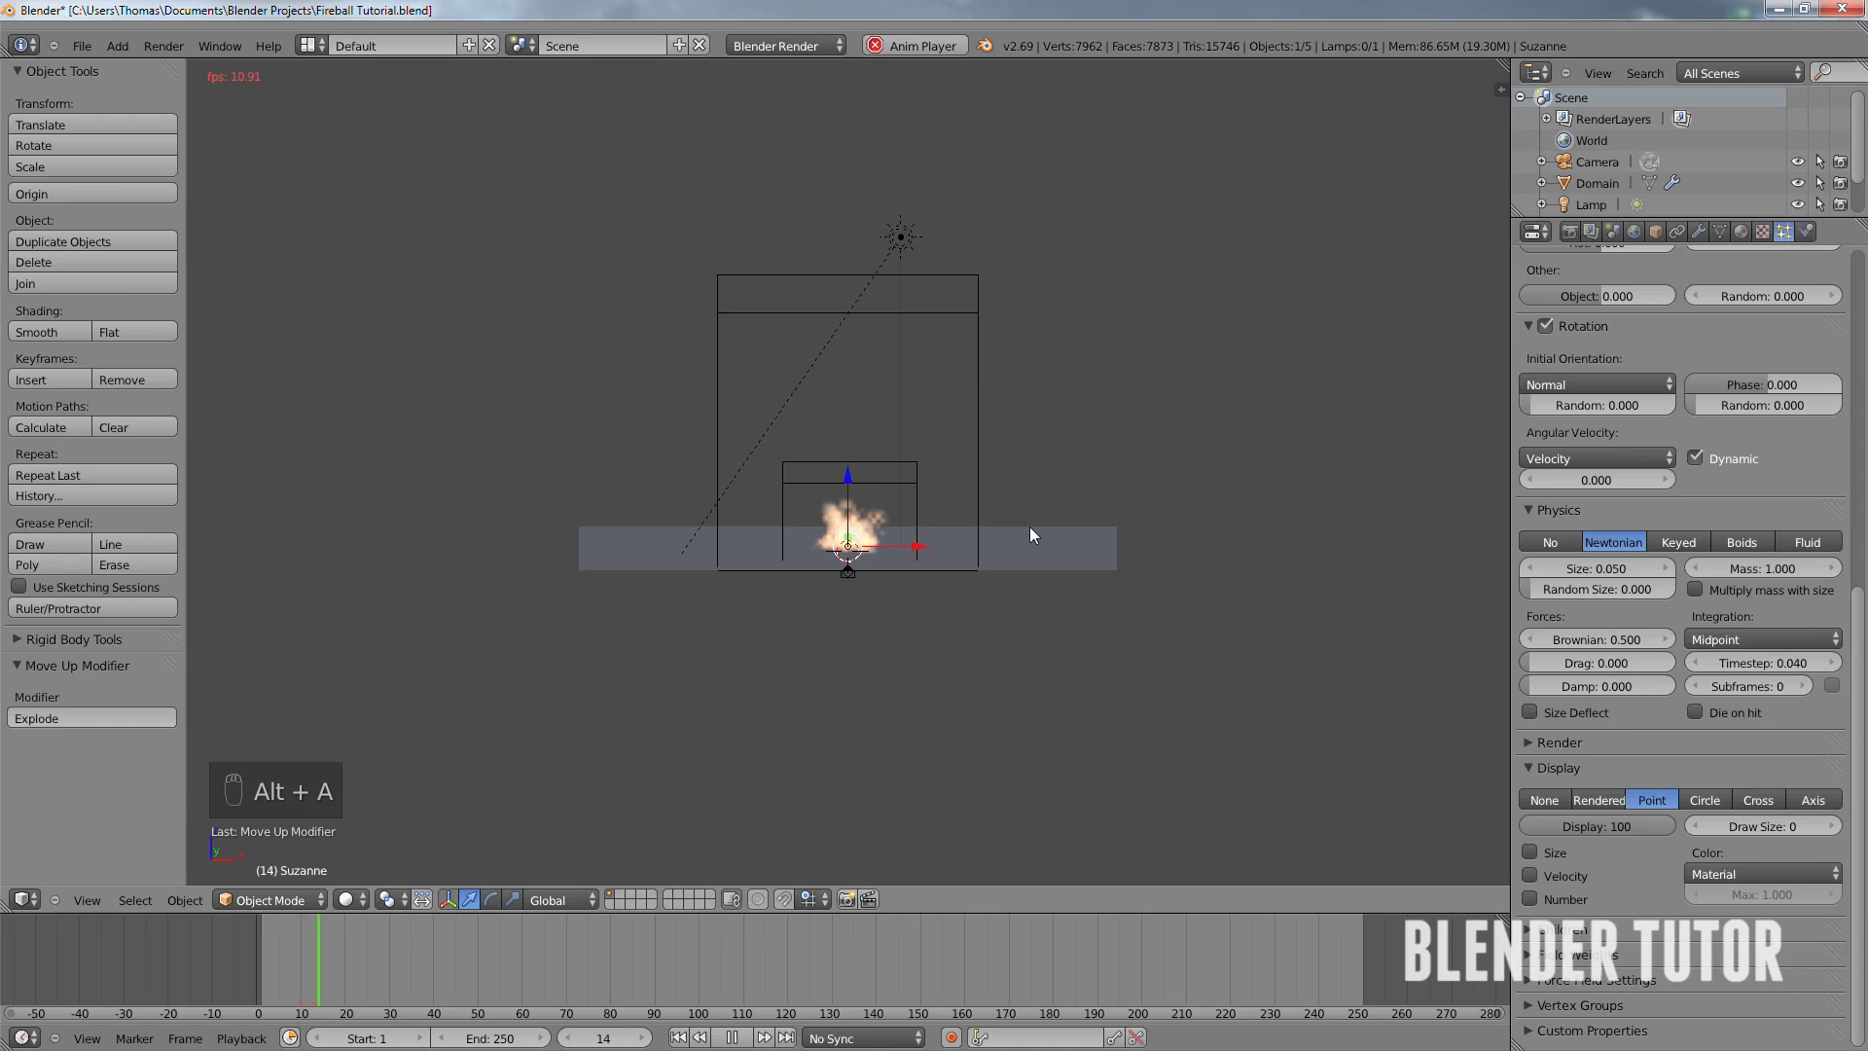
key("alt+a")
left_click(164, 46)
left_click(249, 97)
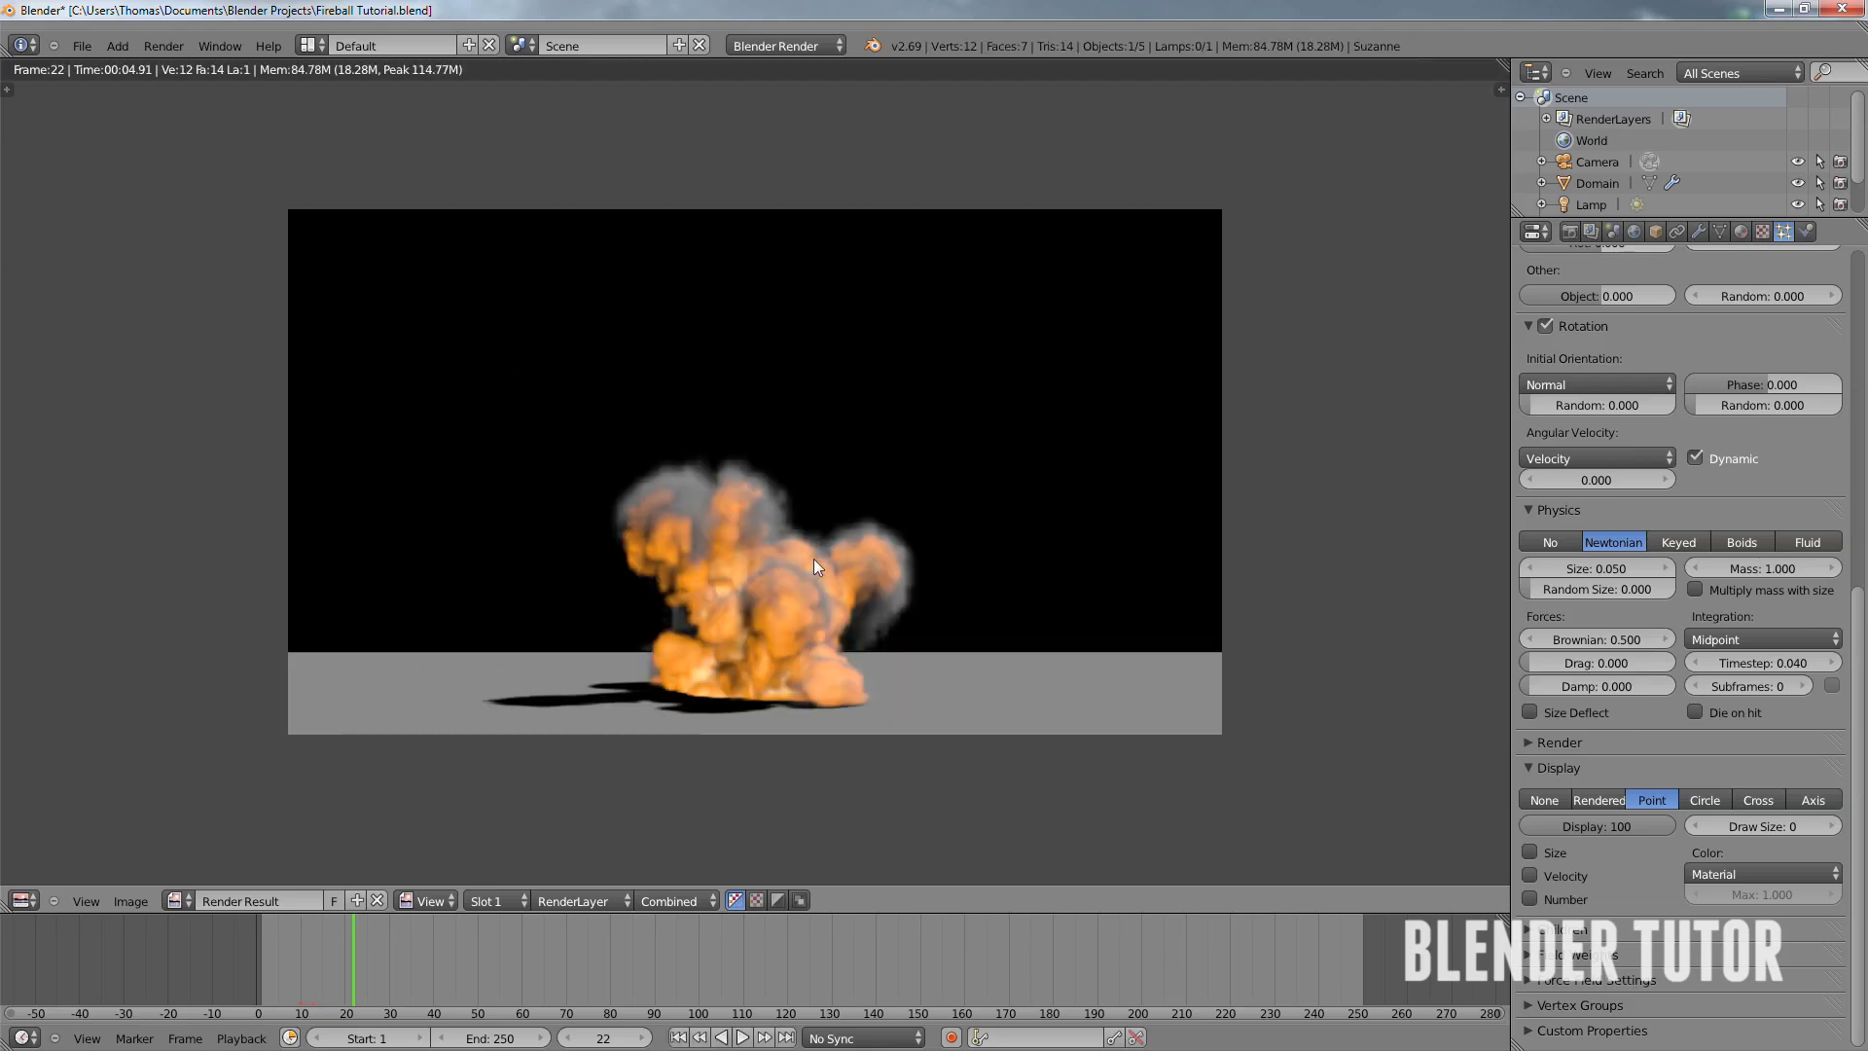
key("Escape")
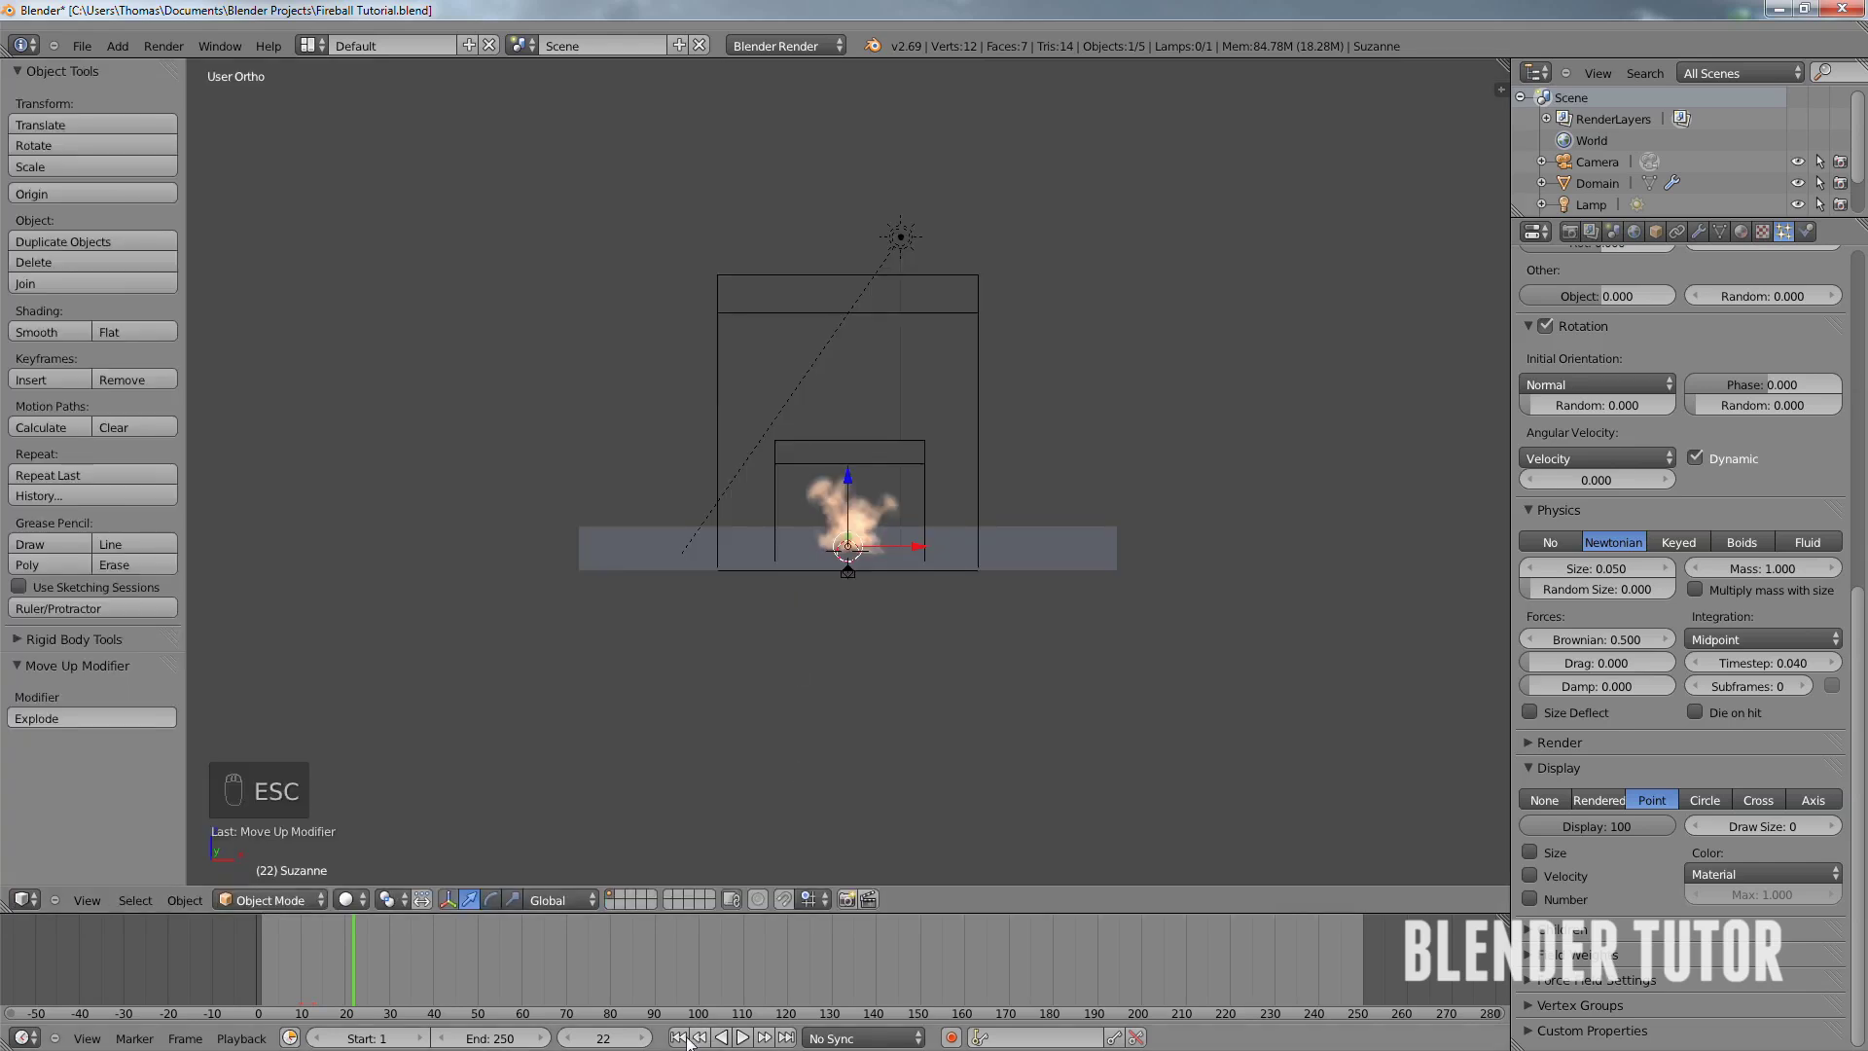
- Rewind to frame 1 and set the smoke time scale of the Domain object to 0.95
key("shift+Left")
scroll(843, 621, "up", 3)
right_click(1073, 420)
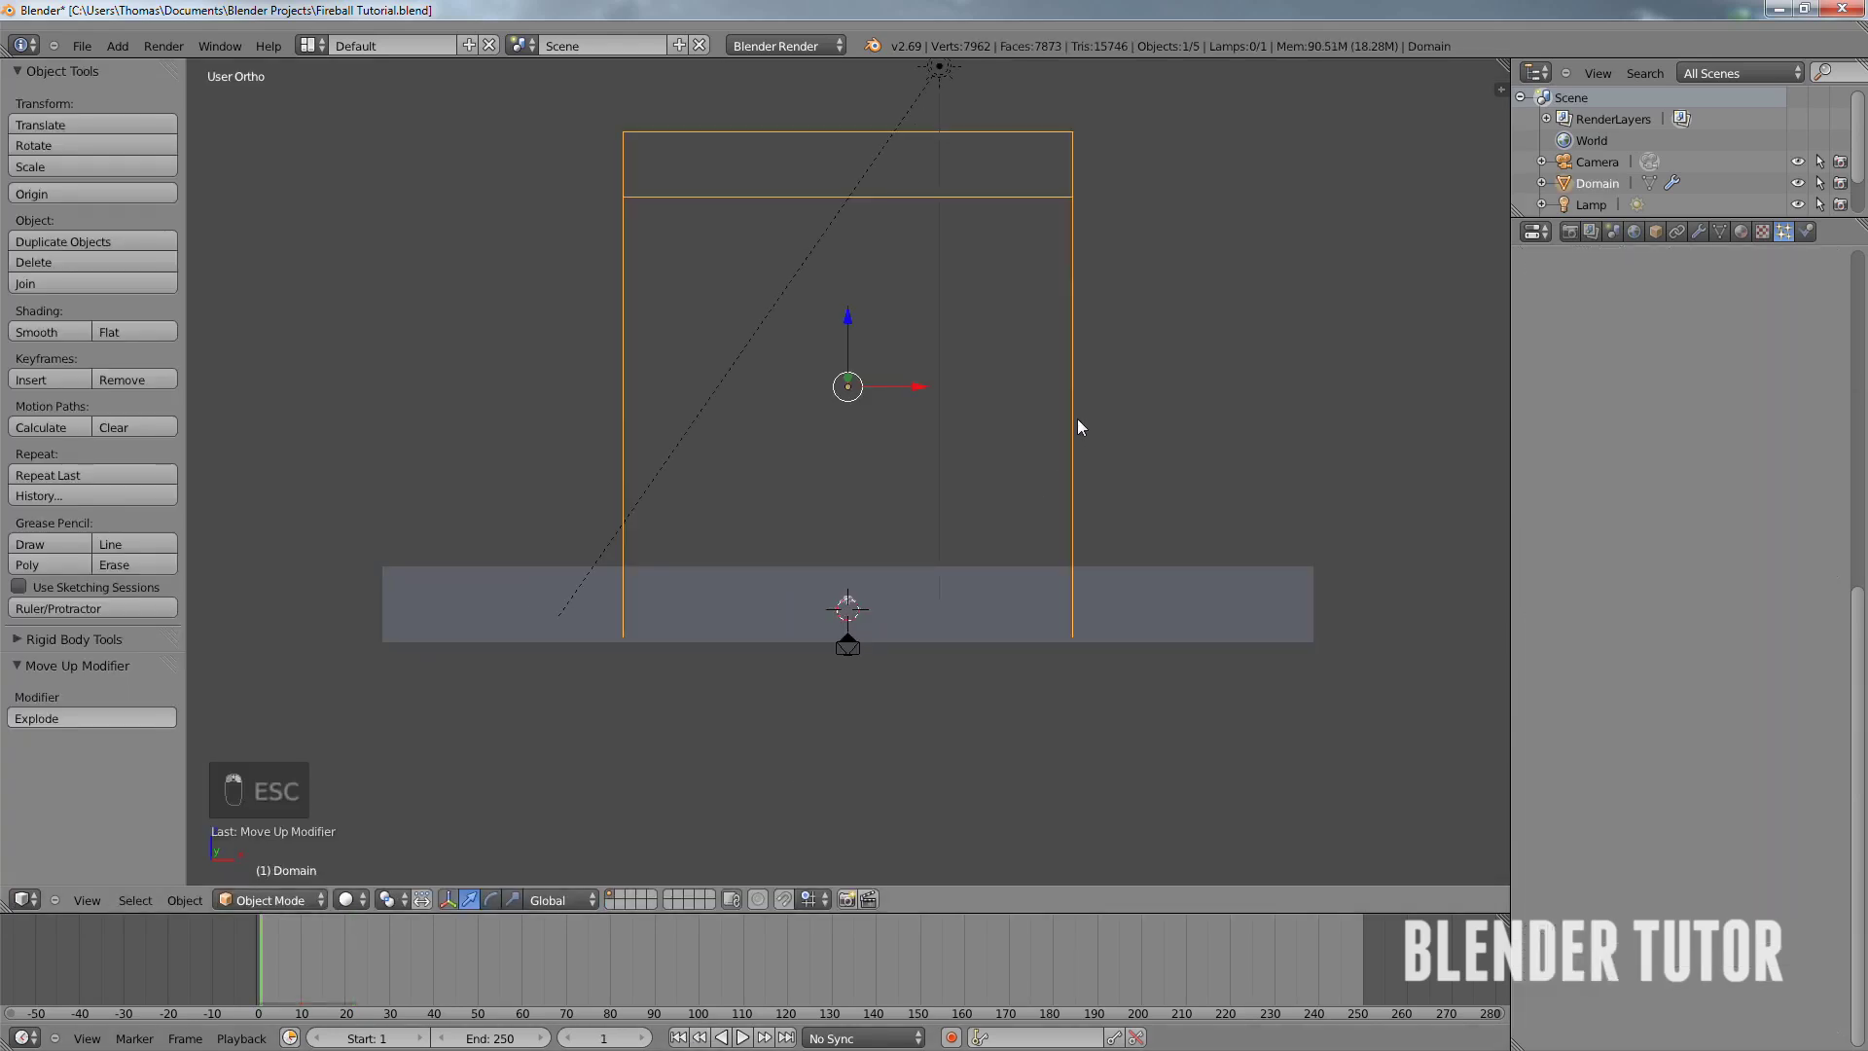
key("KP_0")
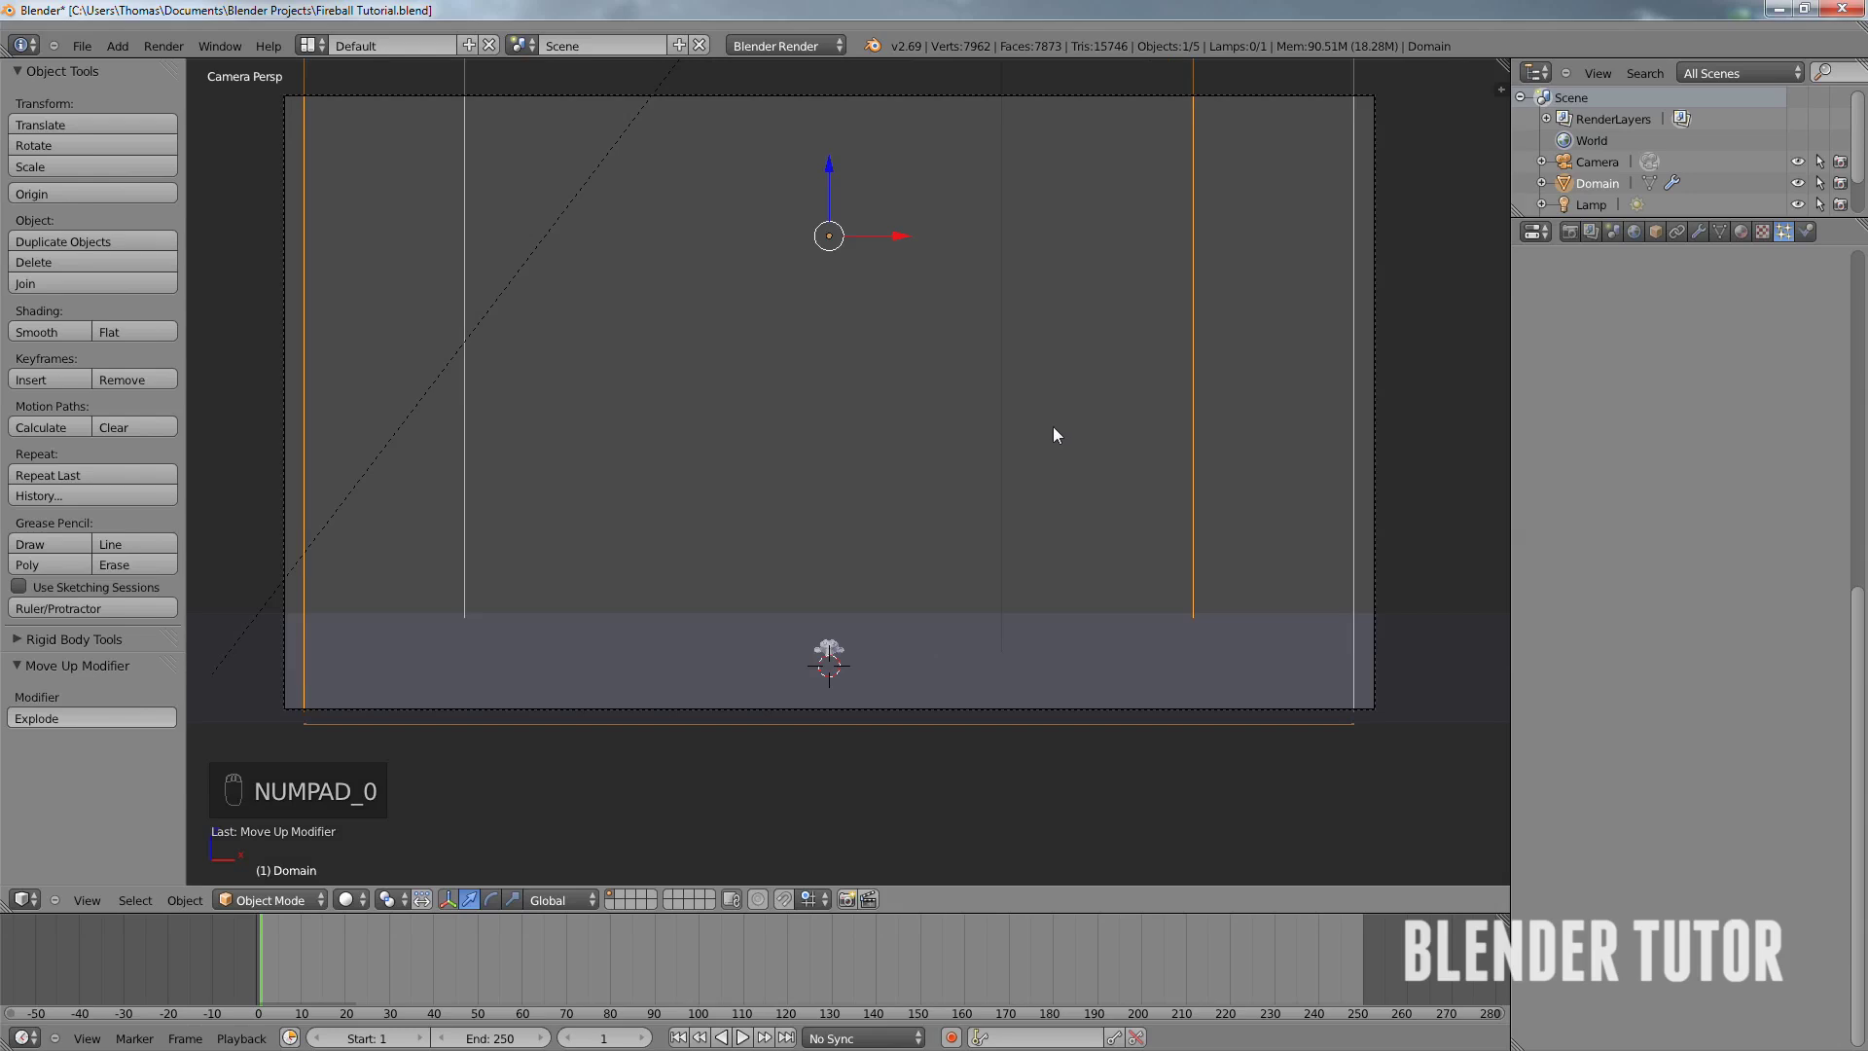
left_click(1806, 231)
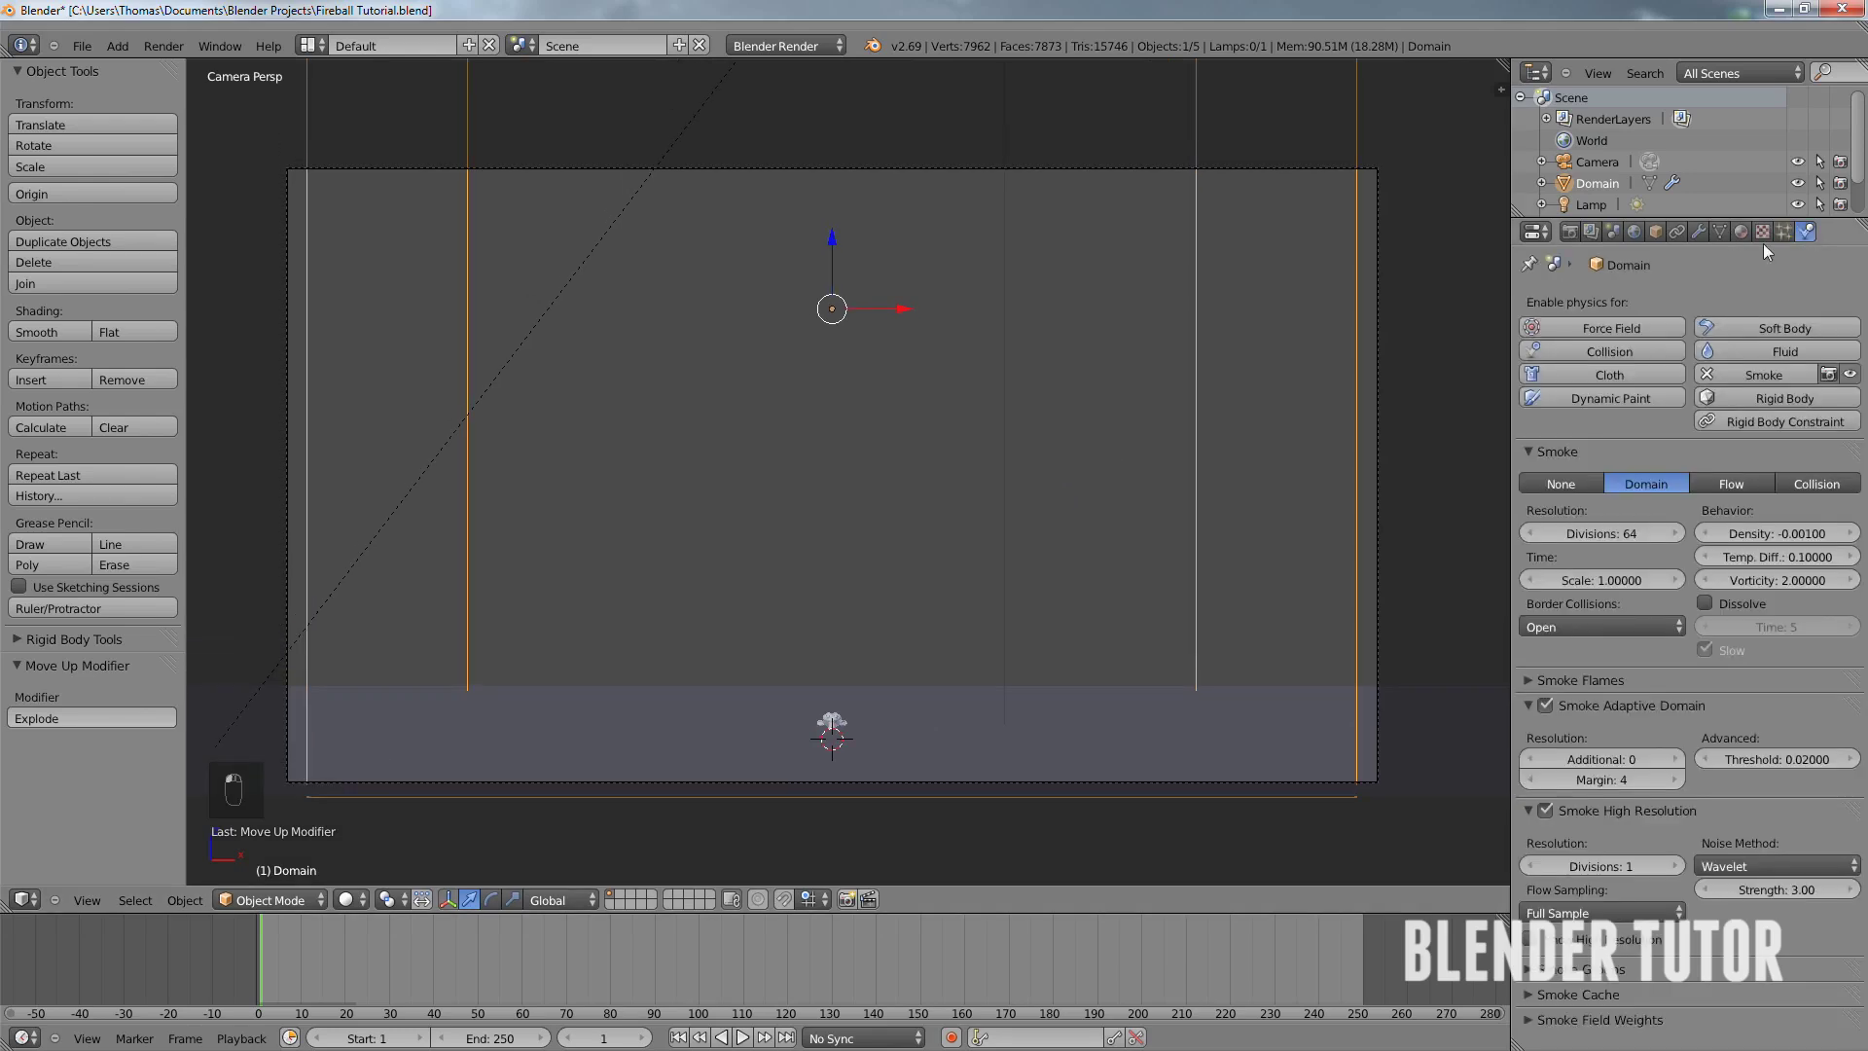
left_click(1597, 580)
type("0.95")
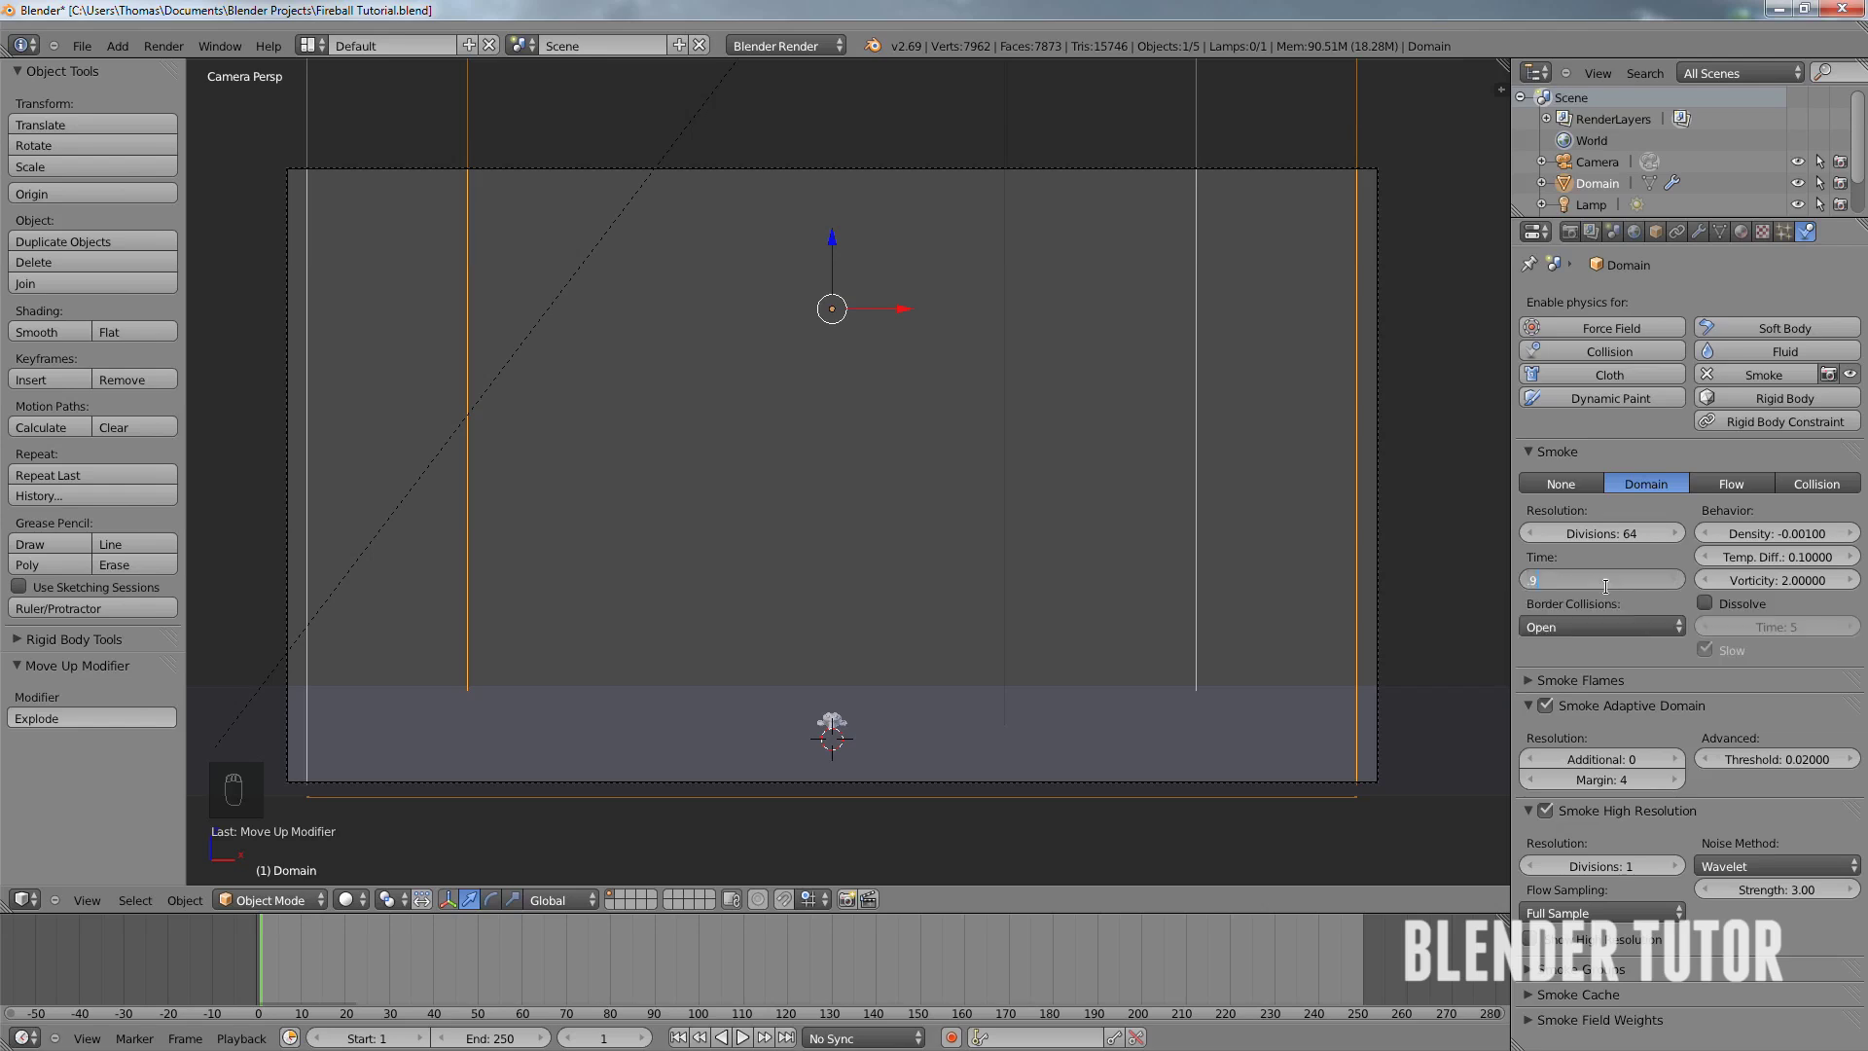
key("Return")
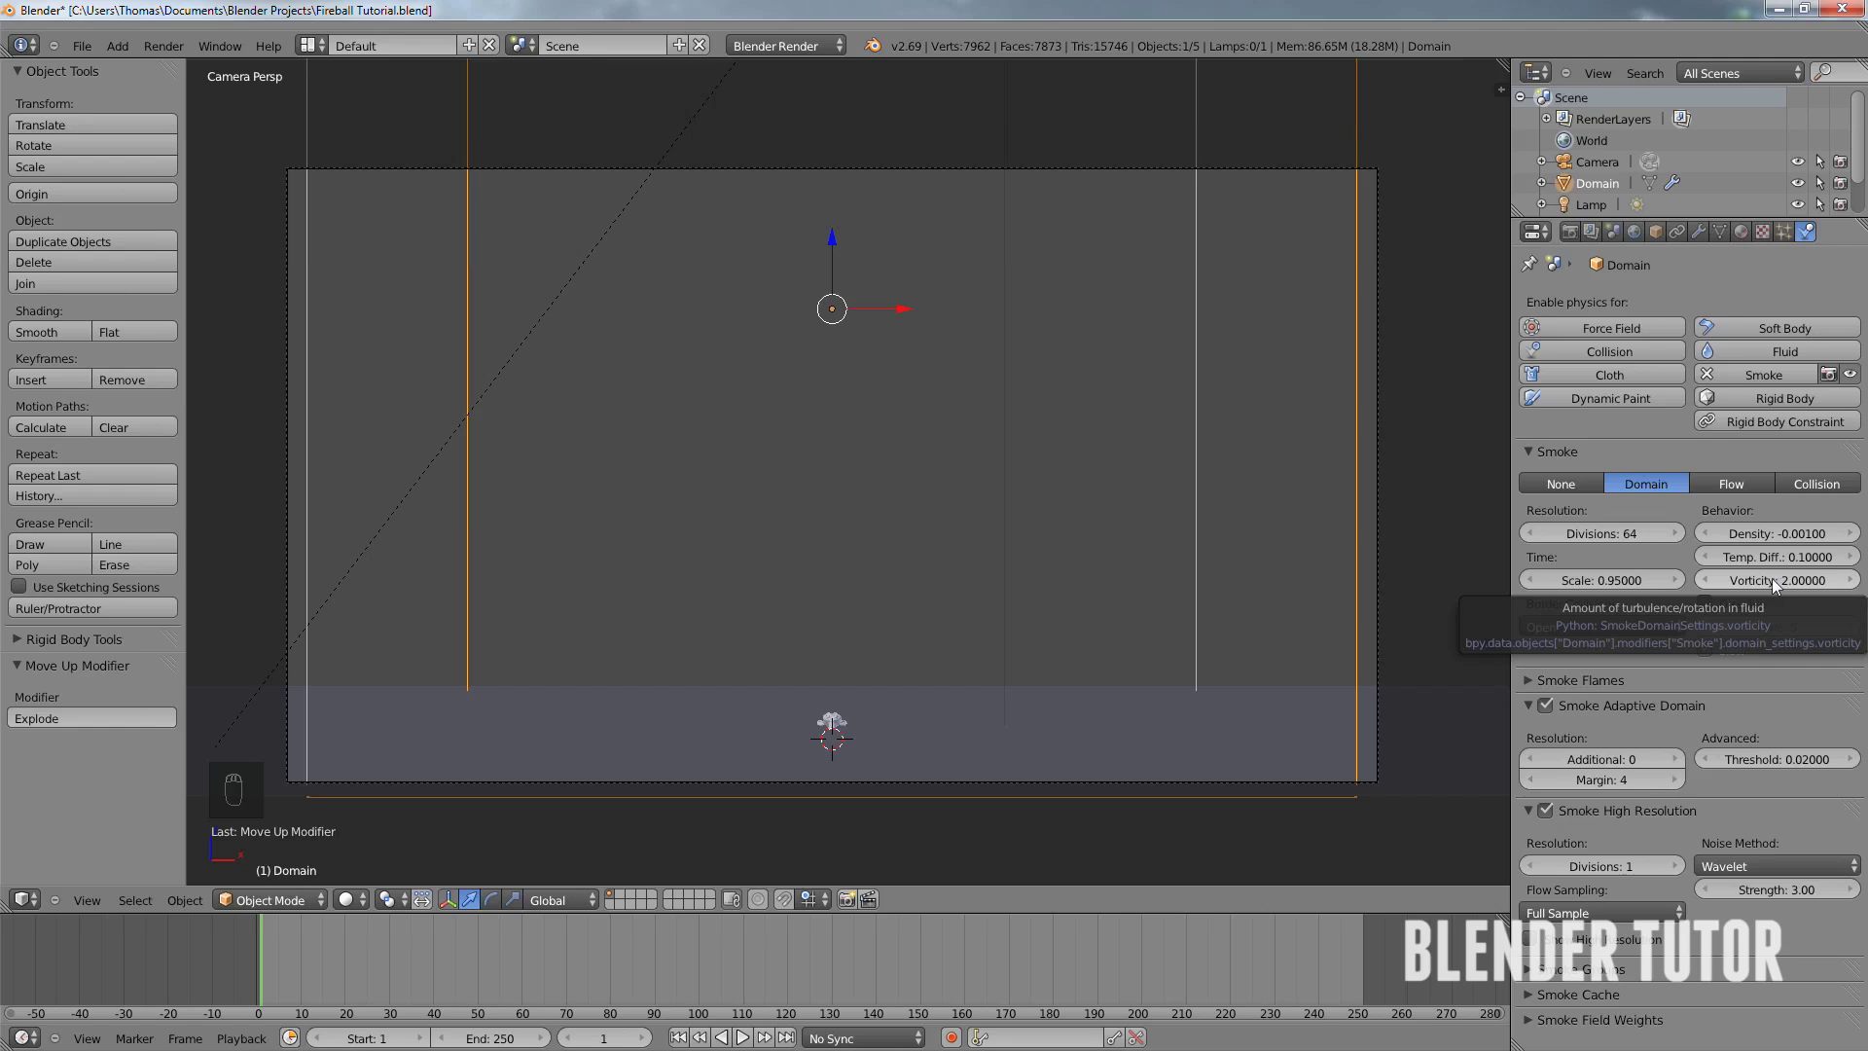
- Set the smoke domain's vorticity to 2.5
left_click(1772, 578)
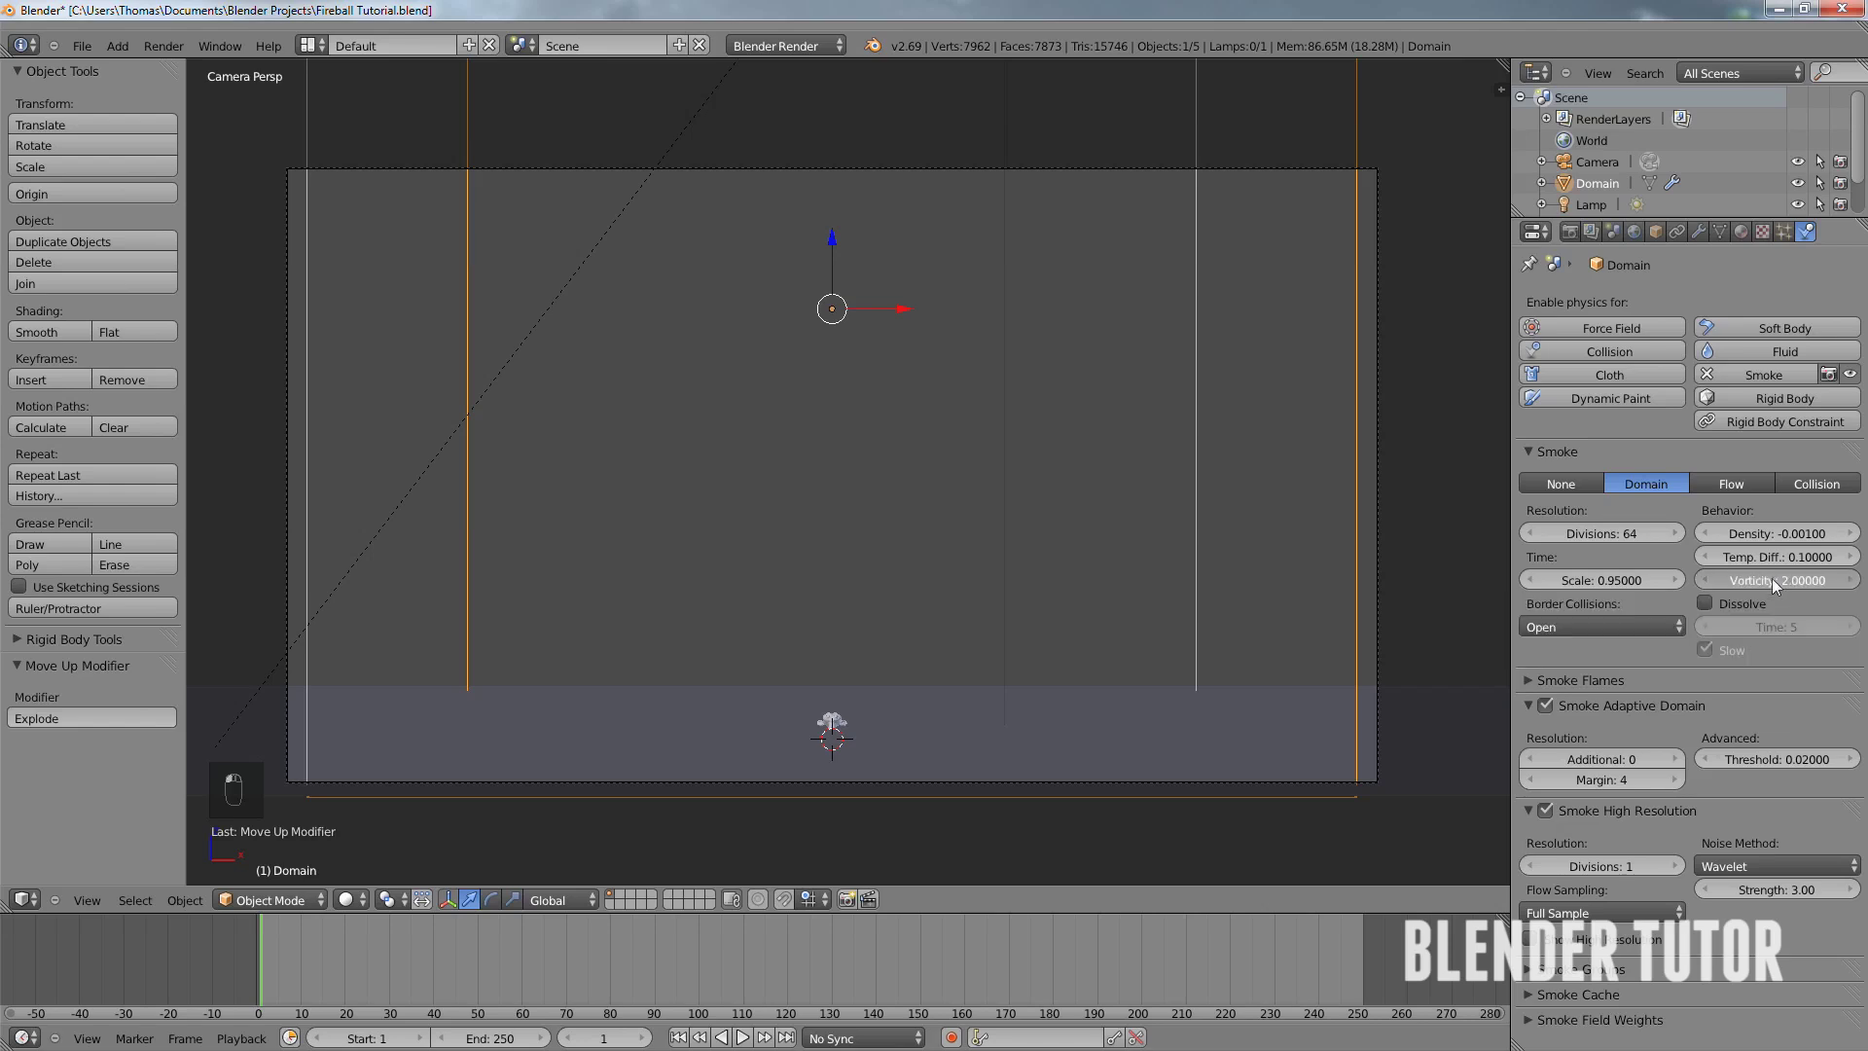
type("2.5")
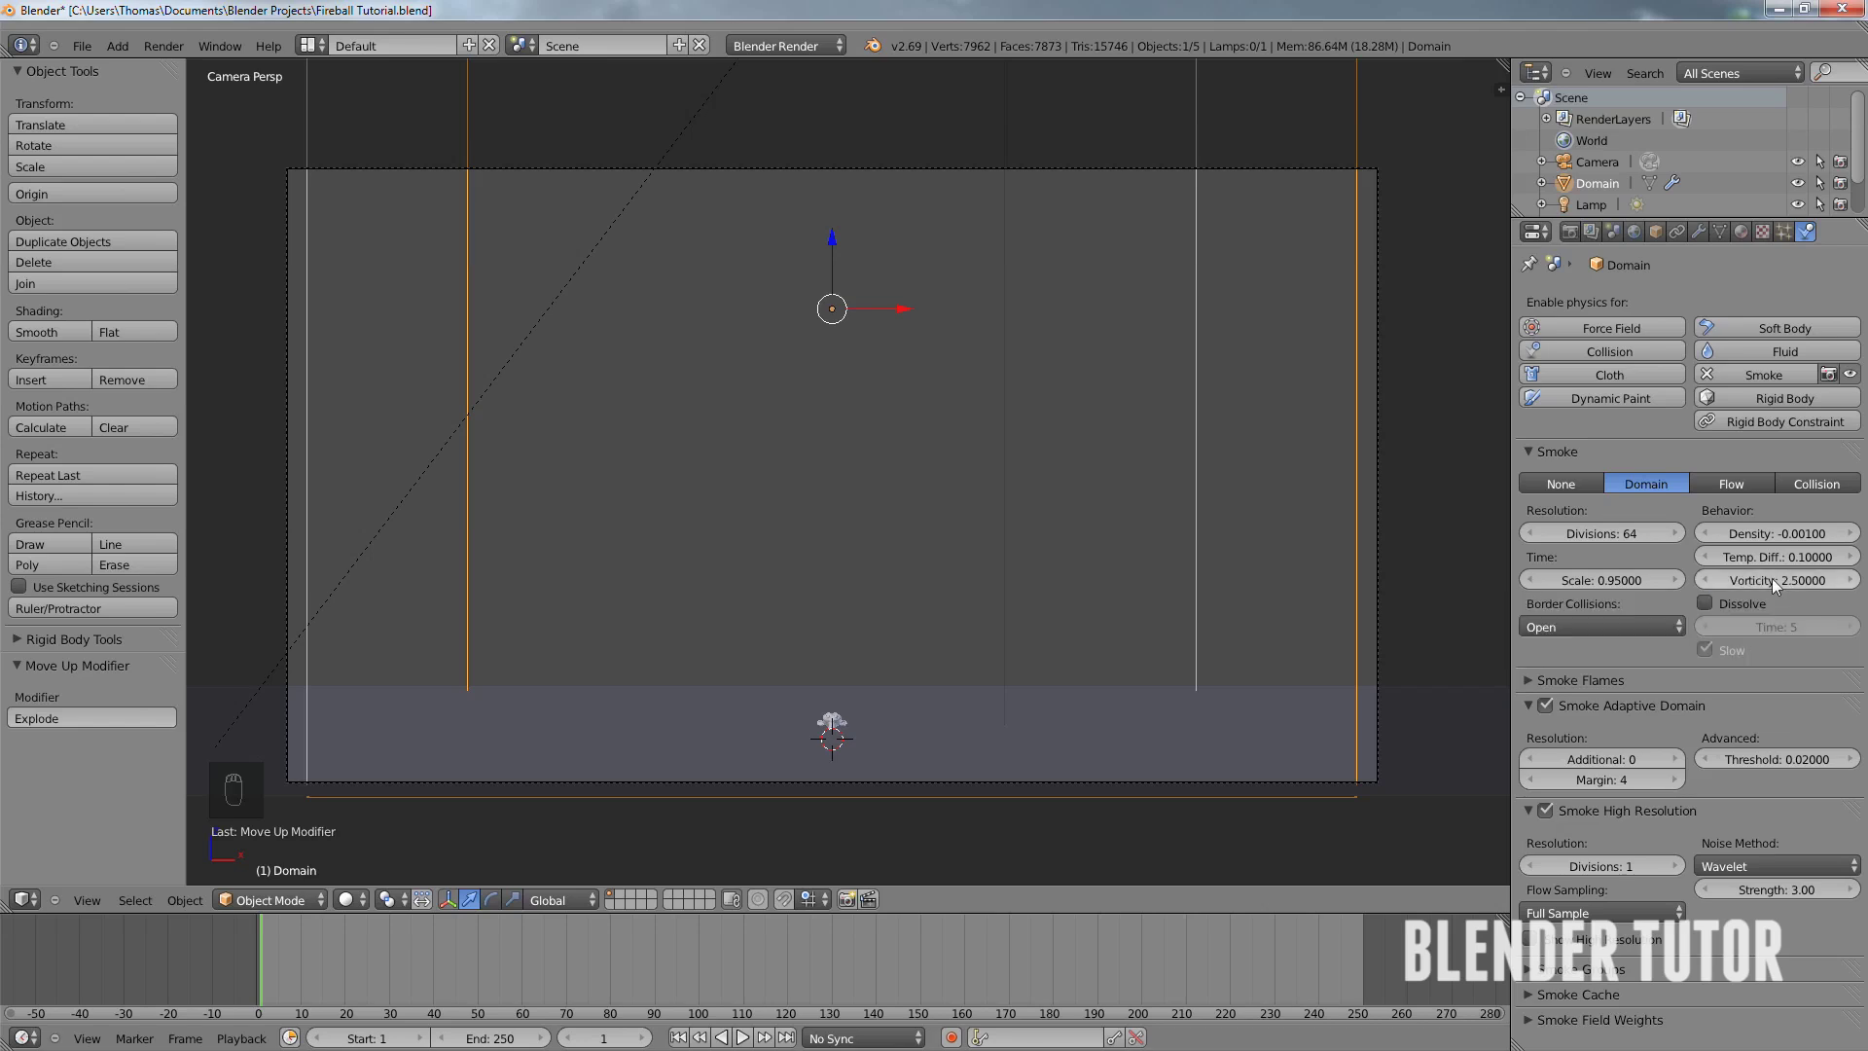
key("Return")
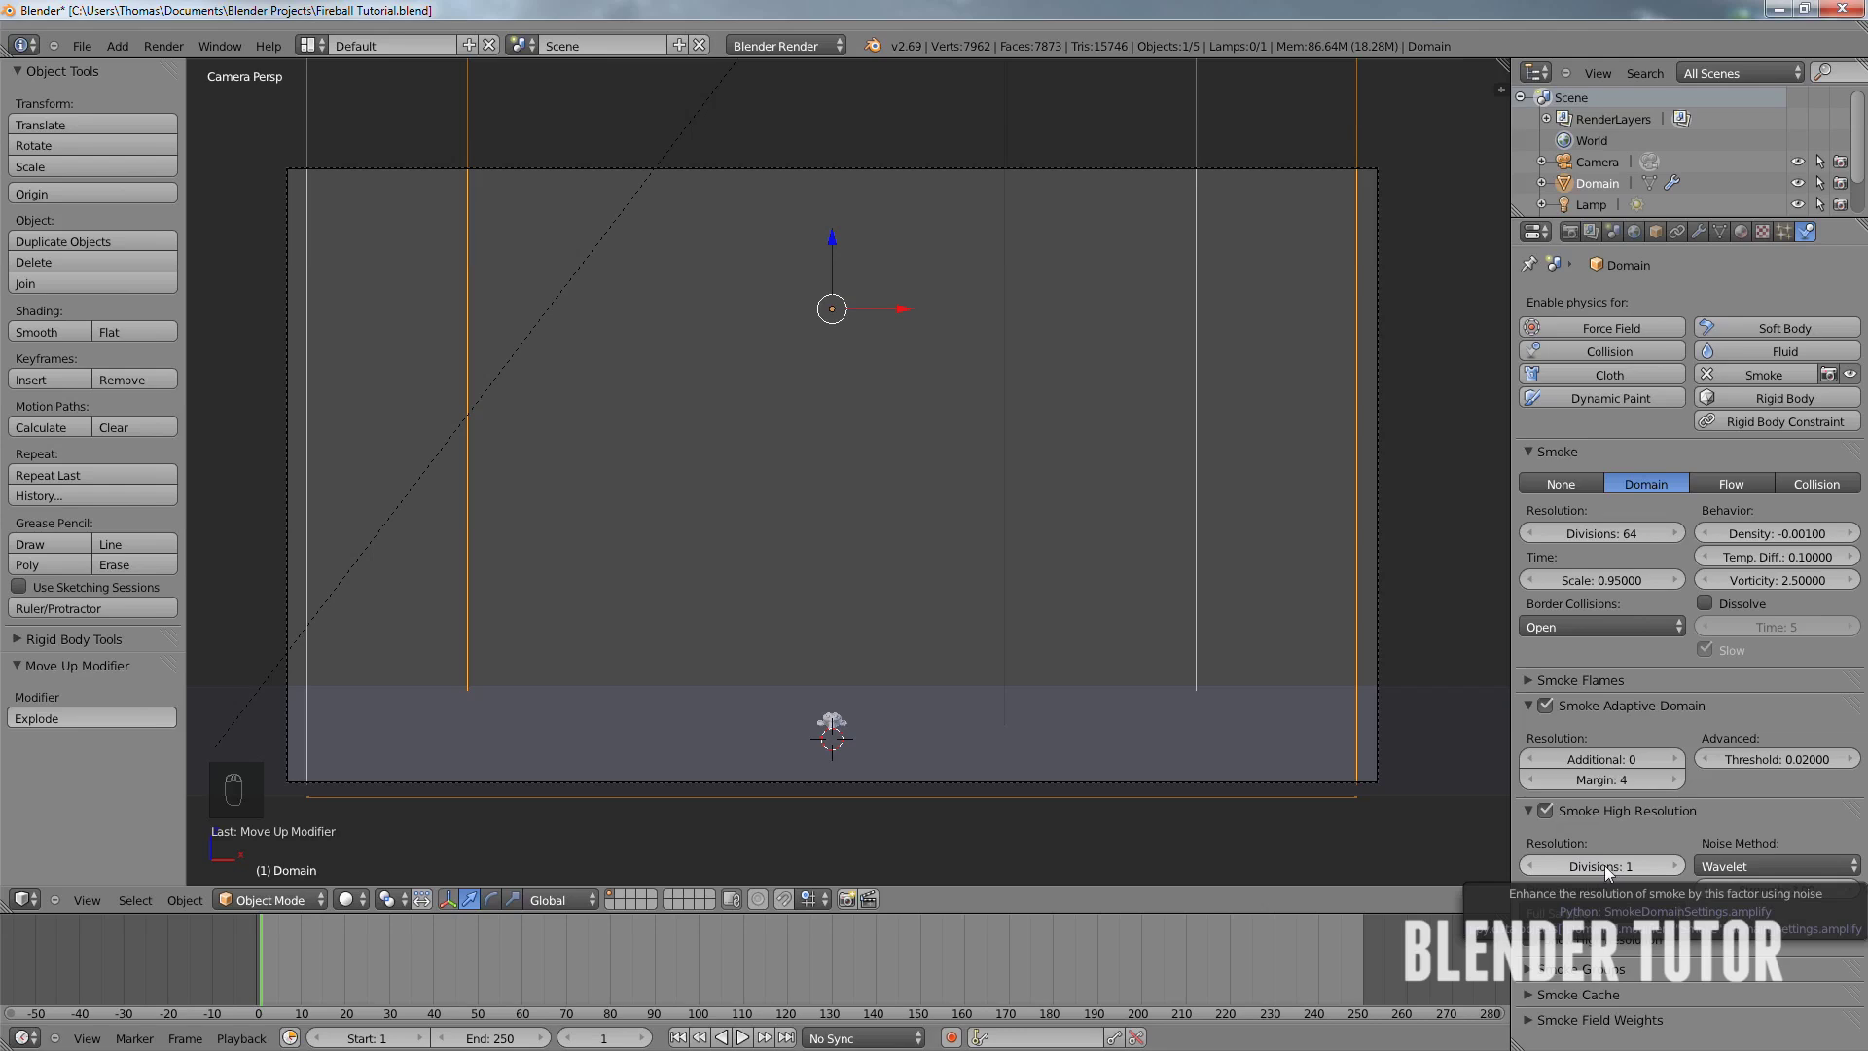
- Set the domain's high-resolution smoke to 2 divisions, using the FFT noise method with a strength of 4.5
left_click(1677, 866)
left_click(1743, 870)
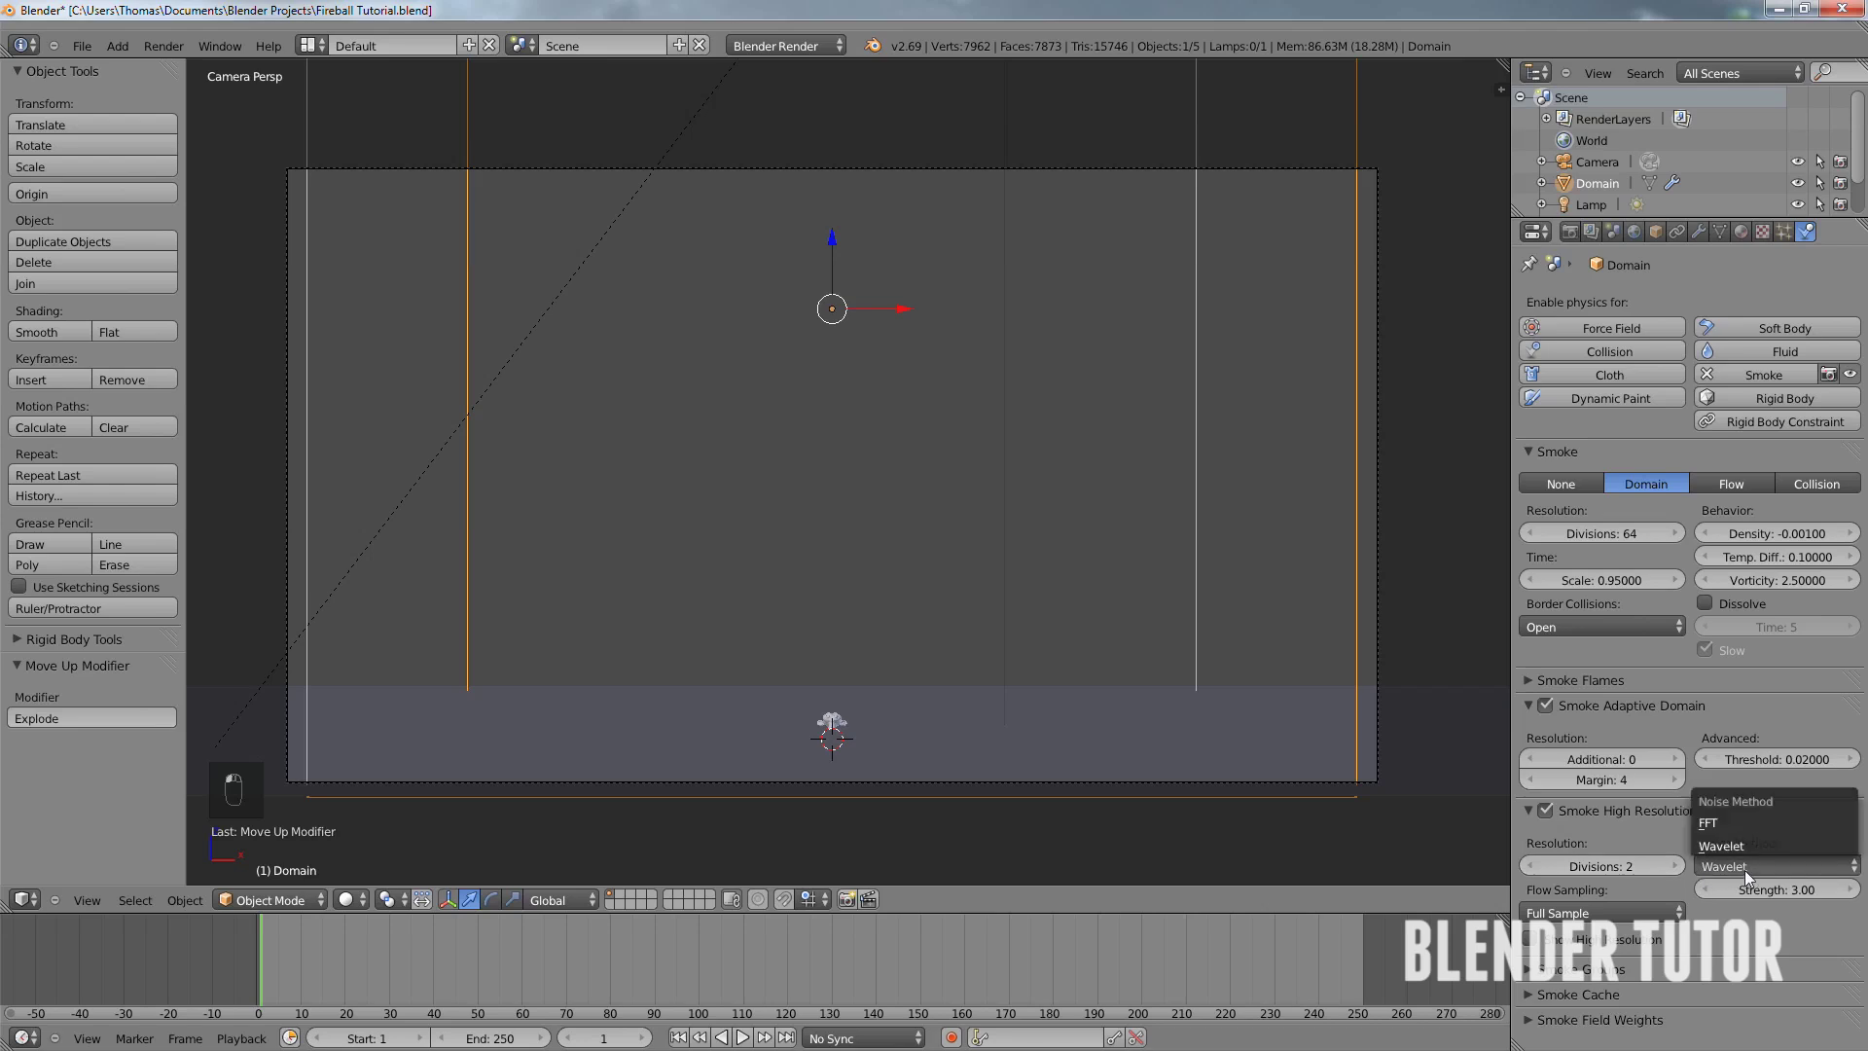
left_click(1737, 863)
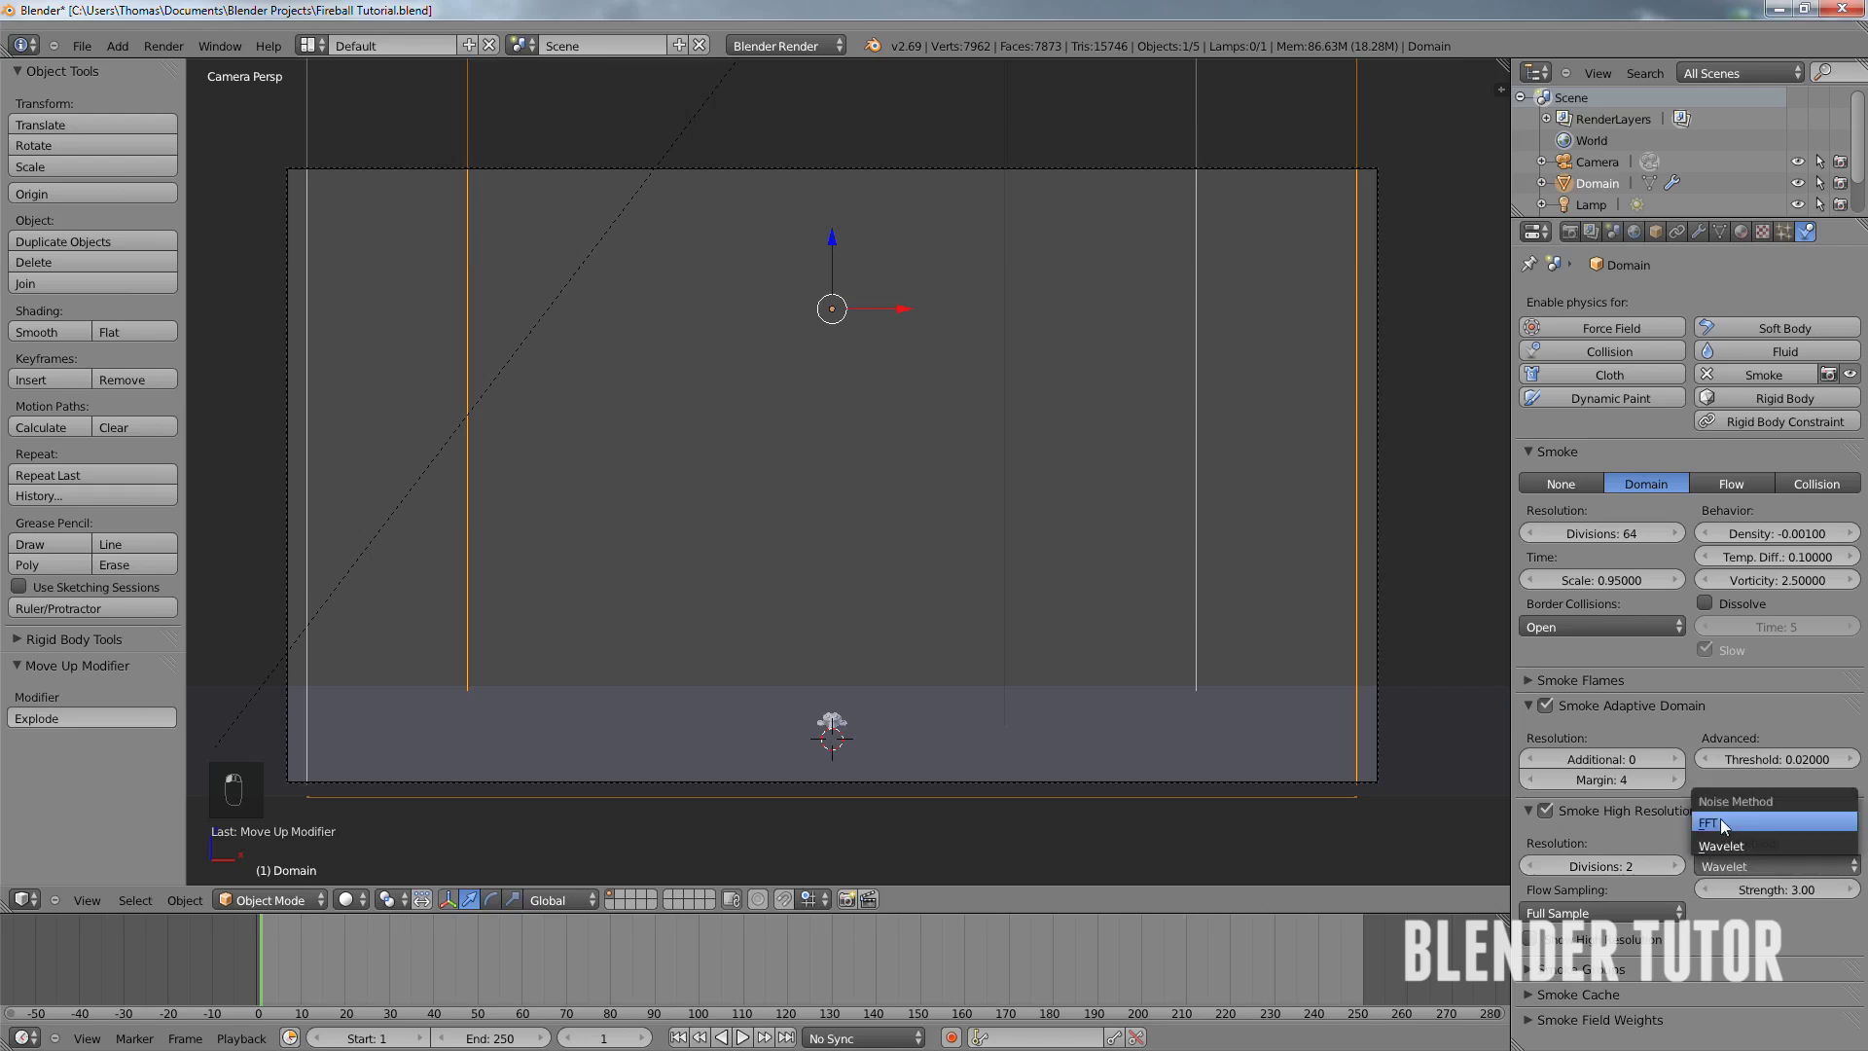
left_click(1730, 820)
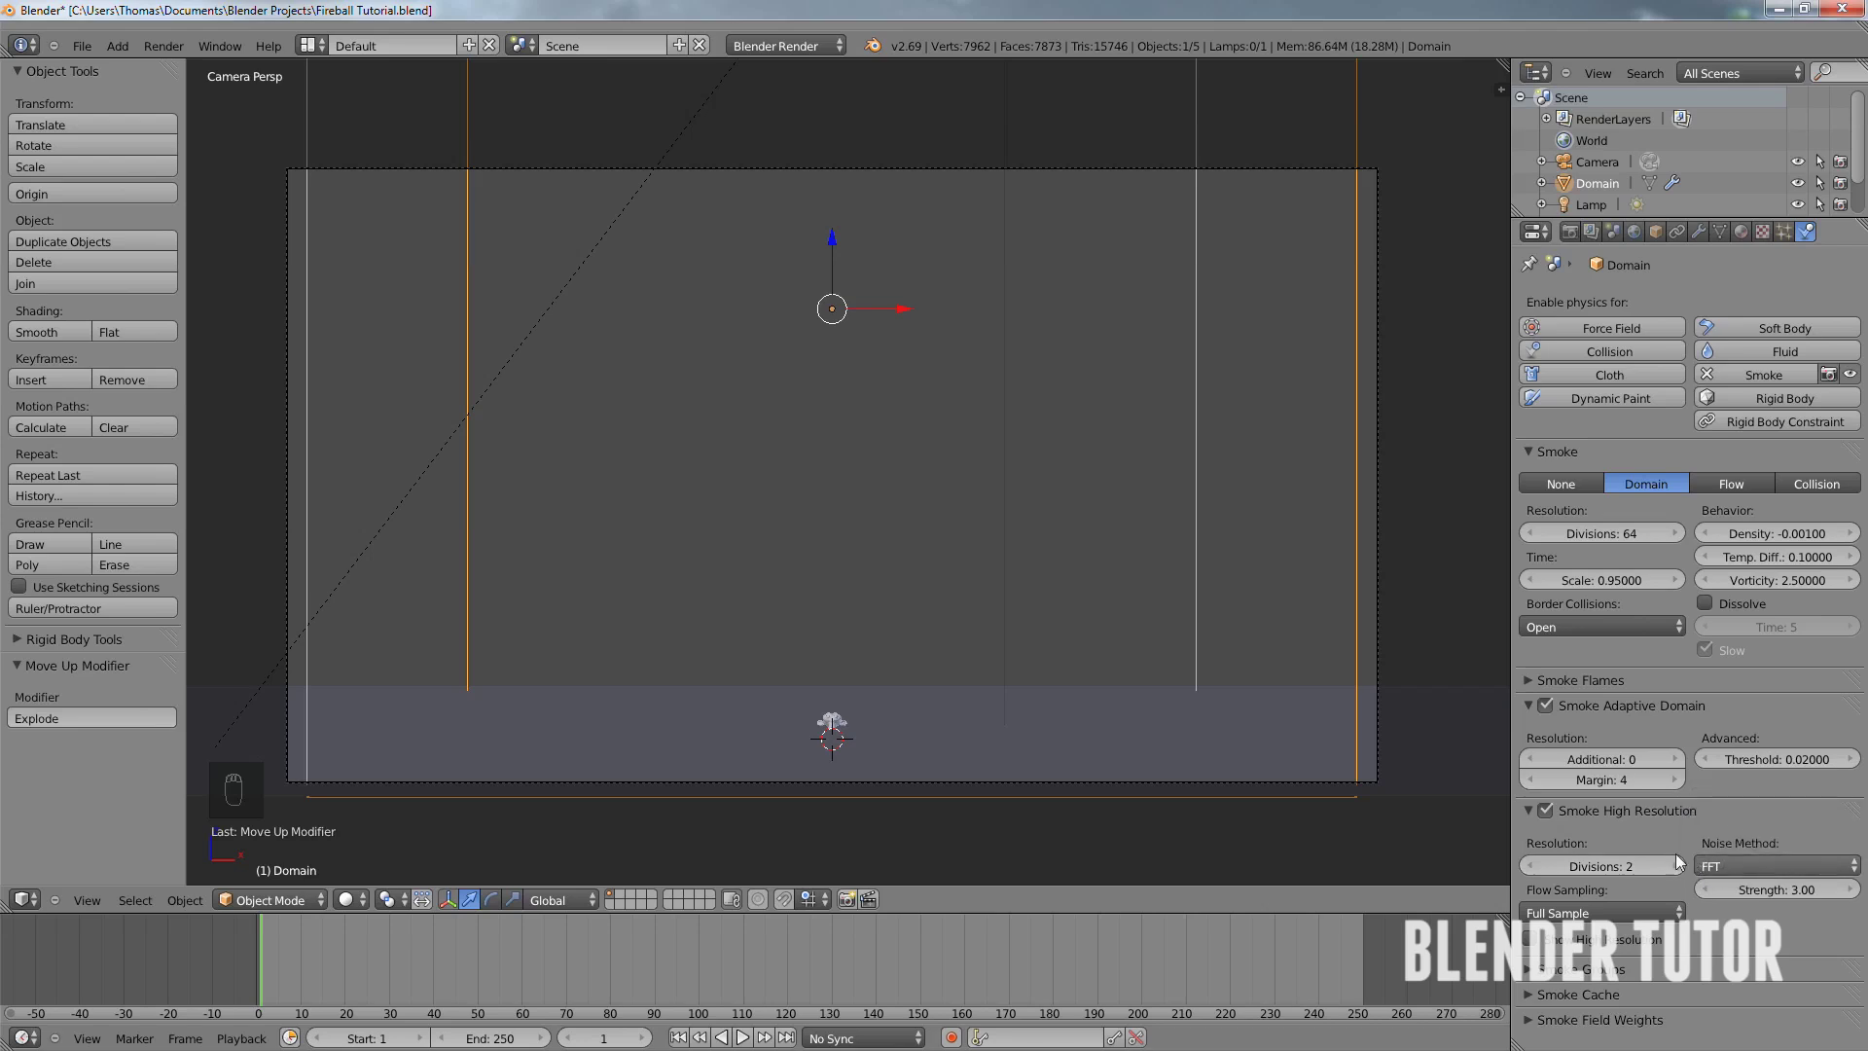
left_click(1786, 890)
type("4.5")
key("Return")
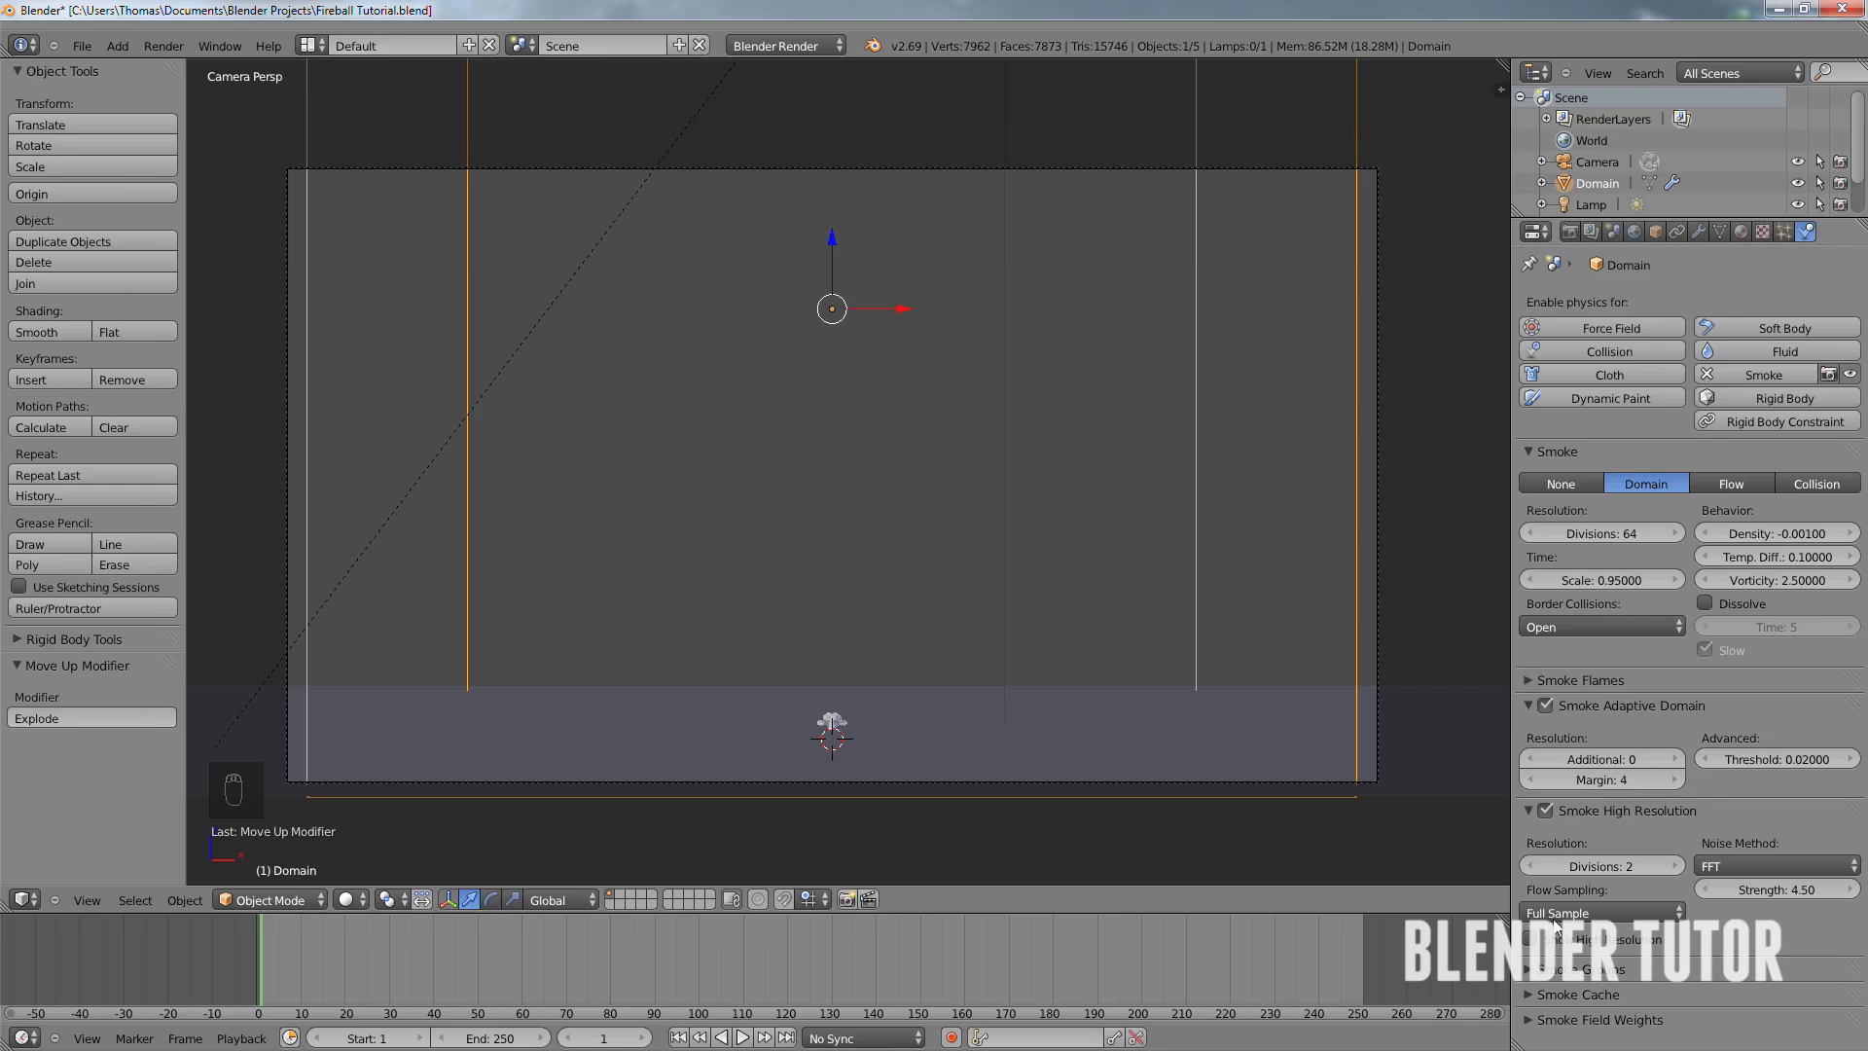
- Save the project file and bake all dynamics from the domain's smoke cache settings, leaving the External cache option off
left_click(1521, 992)
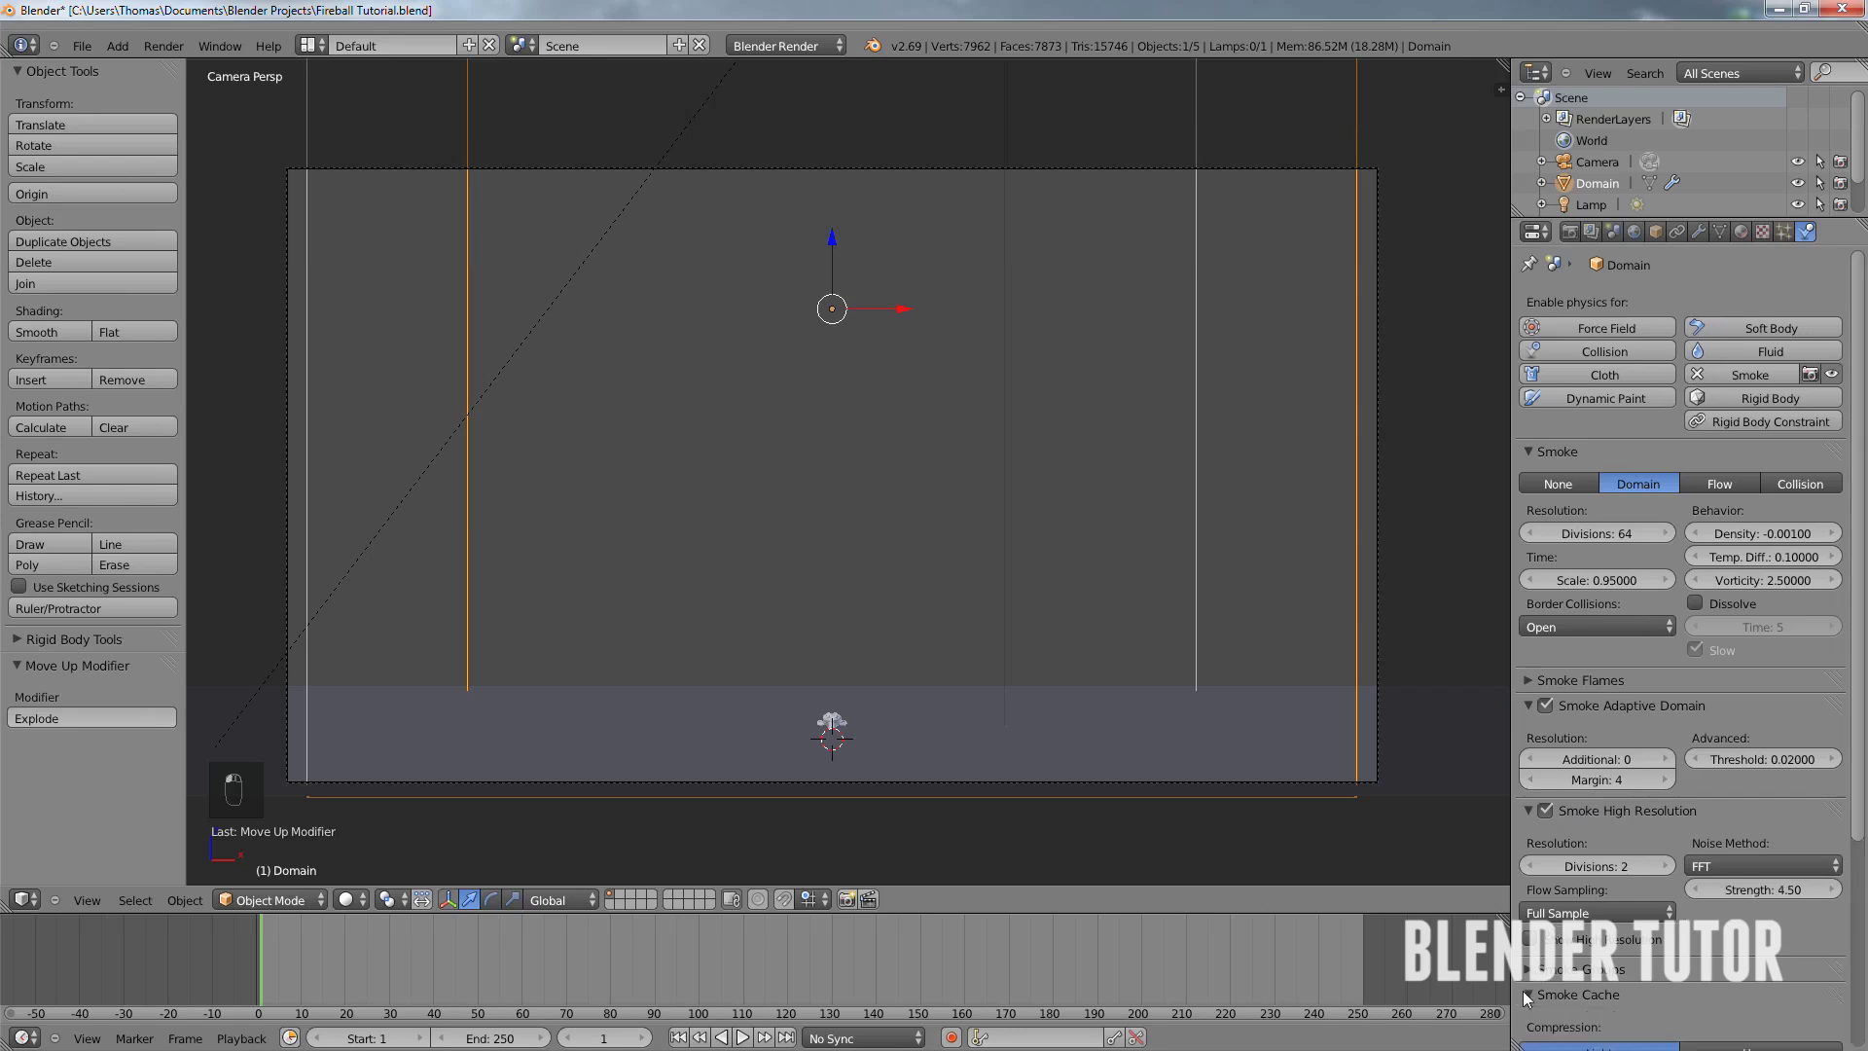
scroll(1564, 914, "down", 6)
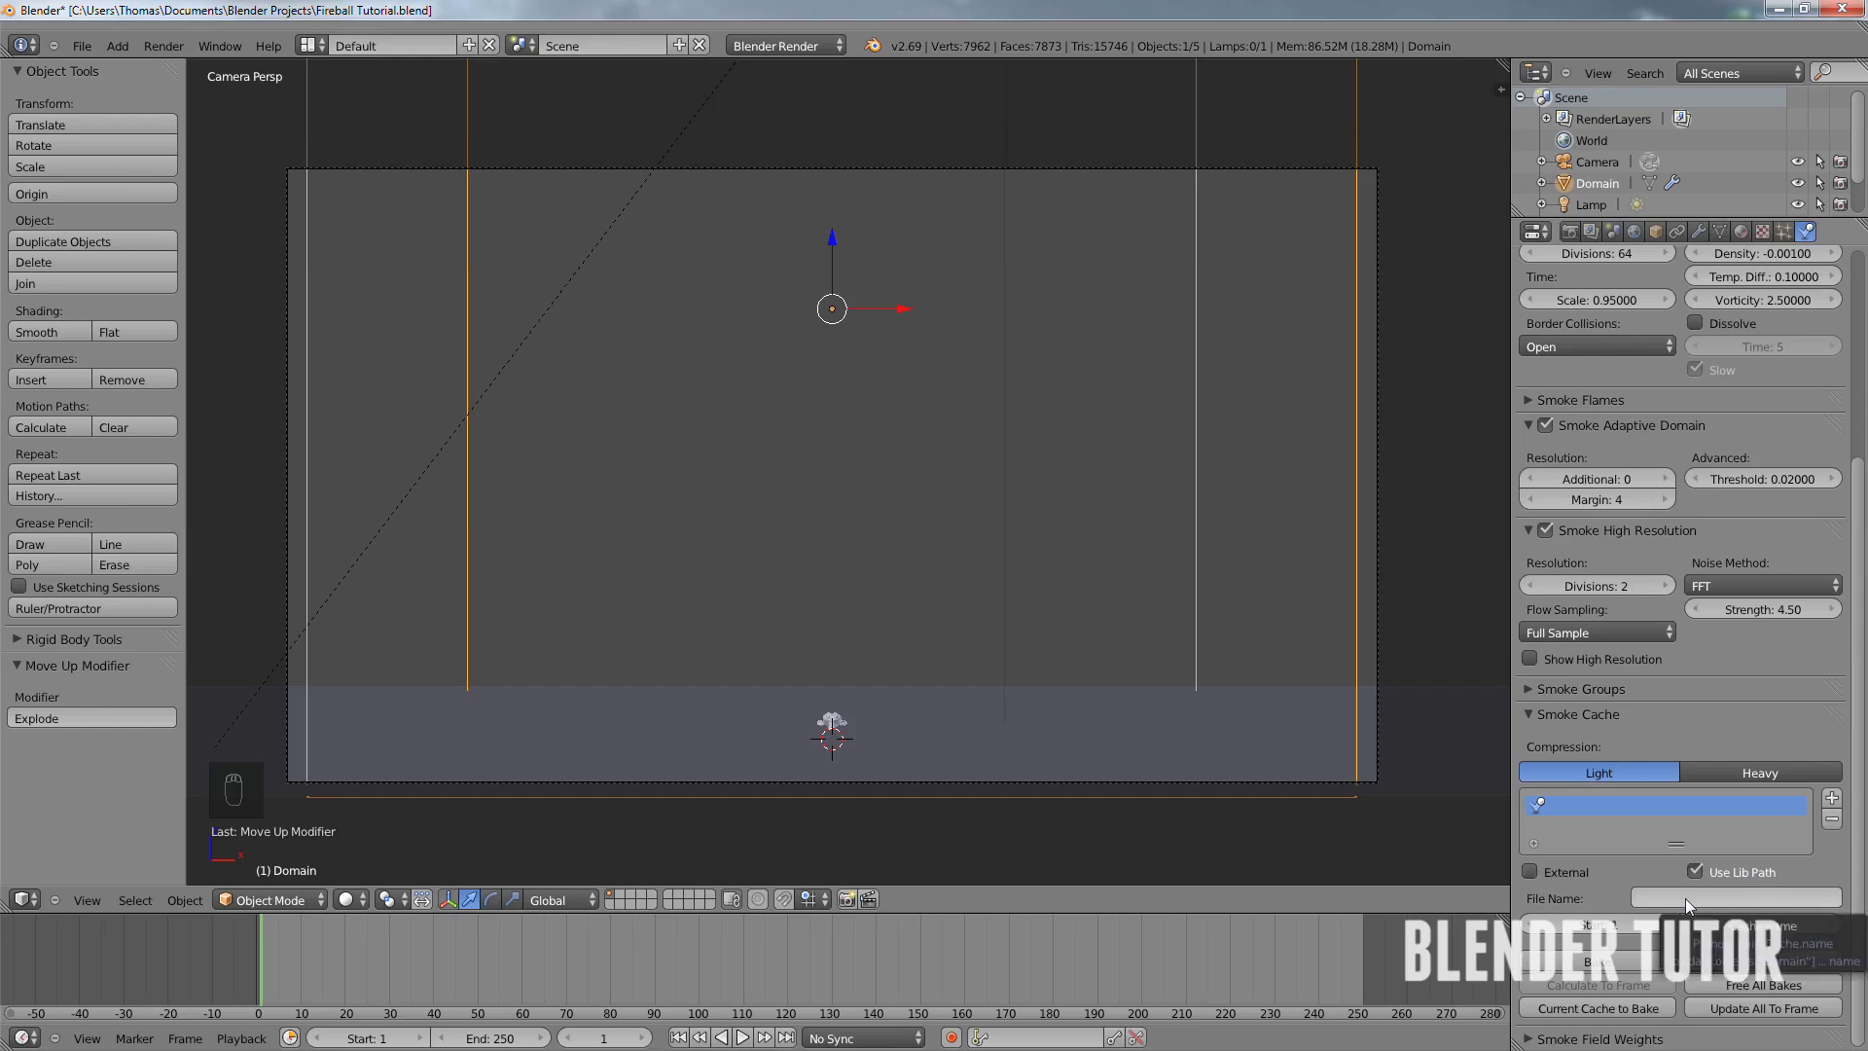
left_click(1530, 870)
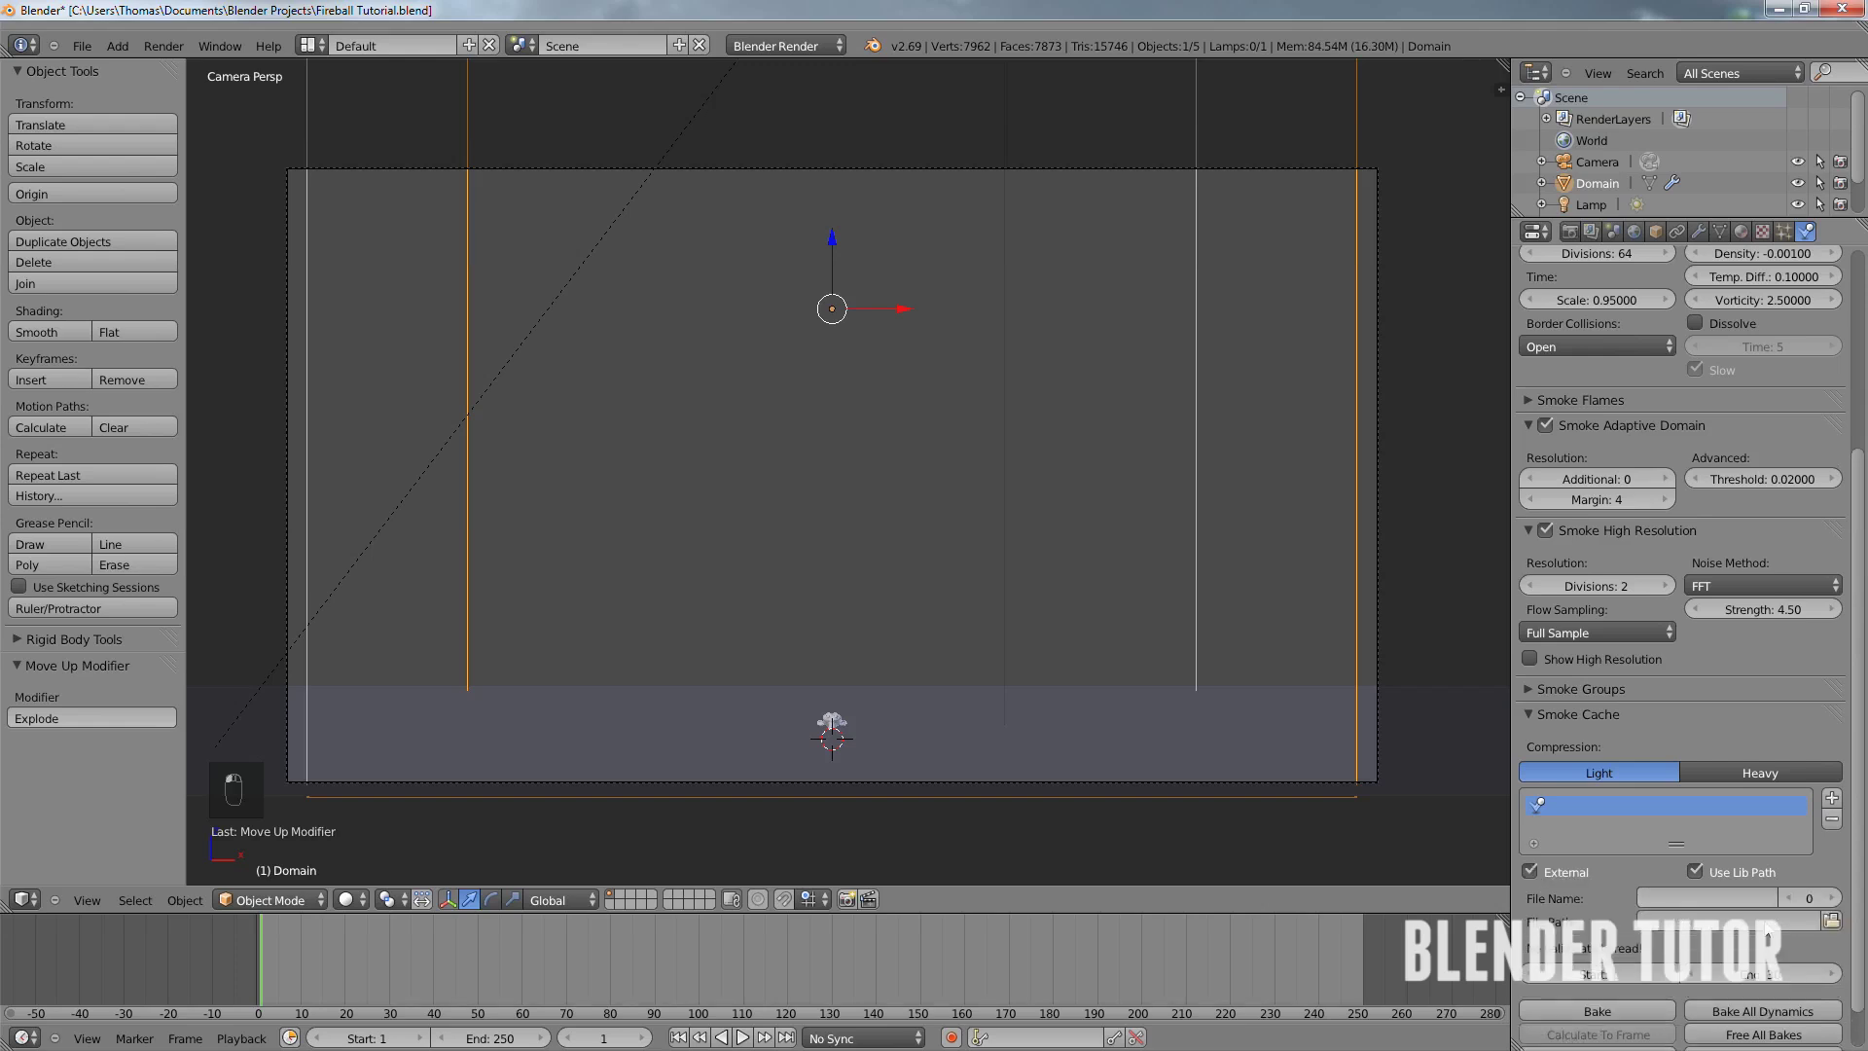
left_click(1530, 871)
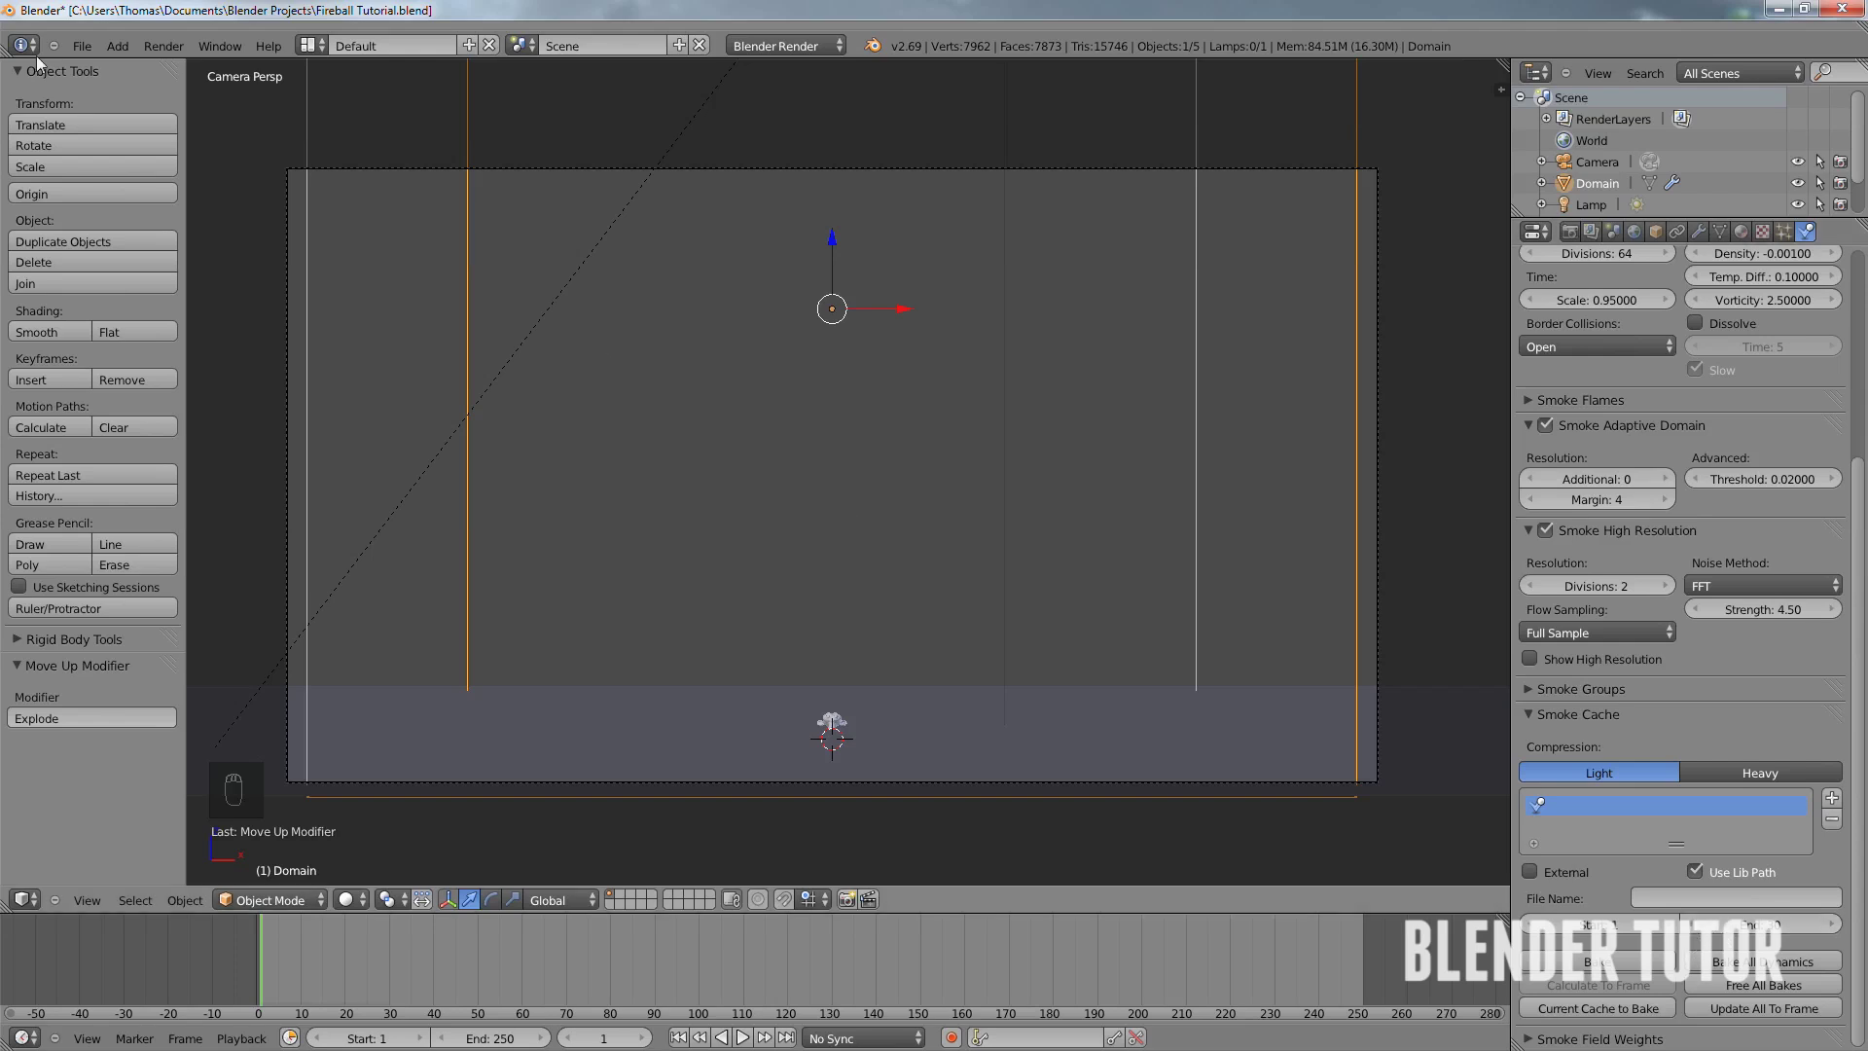
left_click(79, 49)
left_click(103, 178)
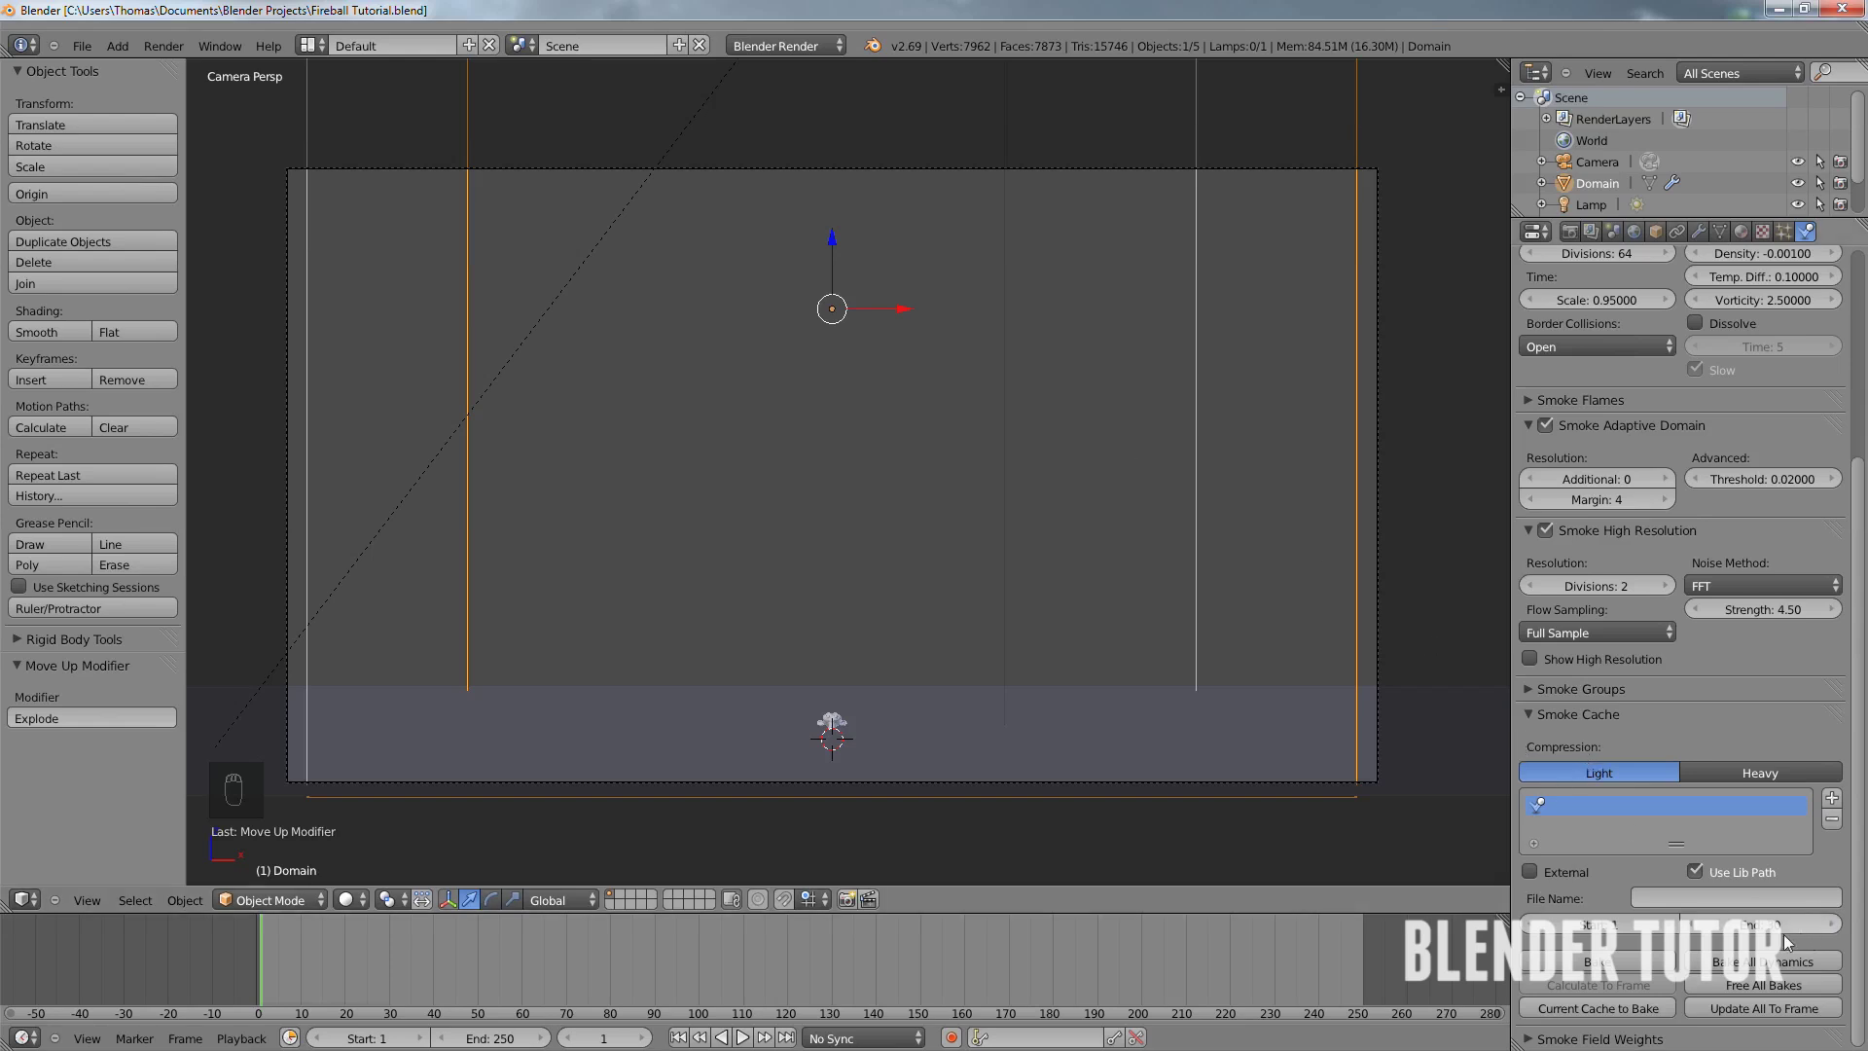
left_click(1766, 963)
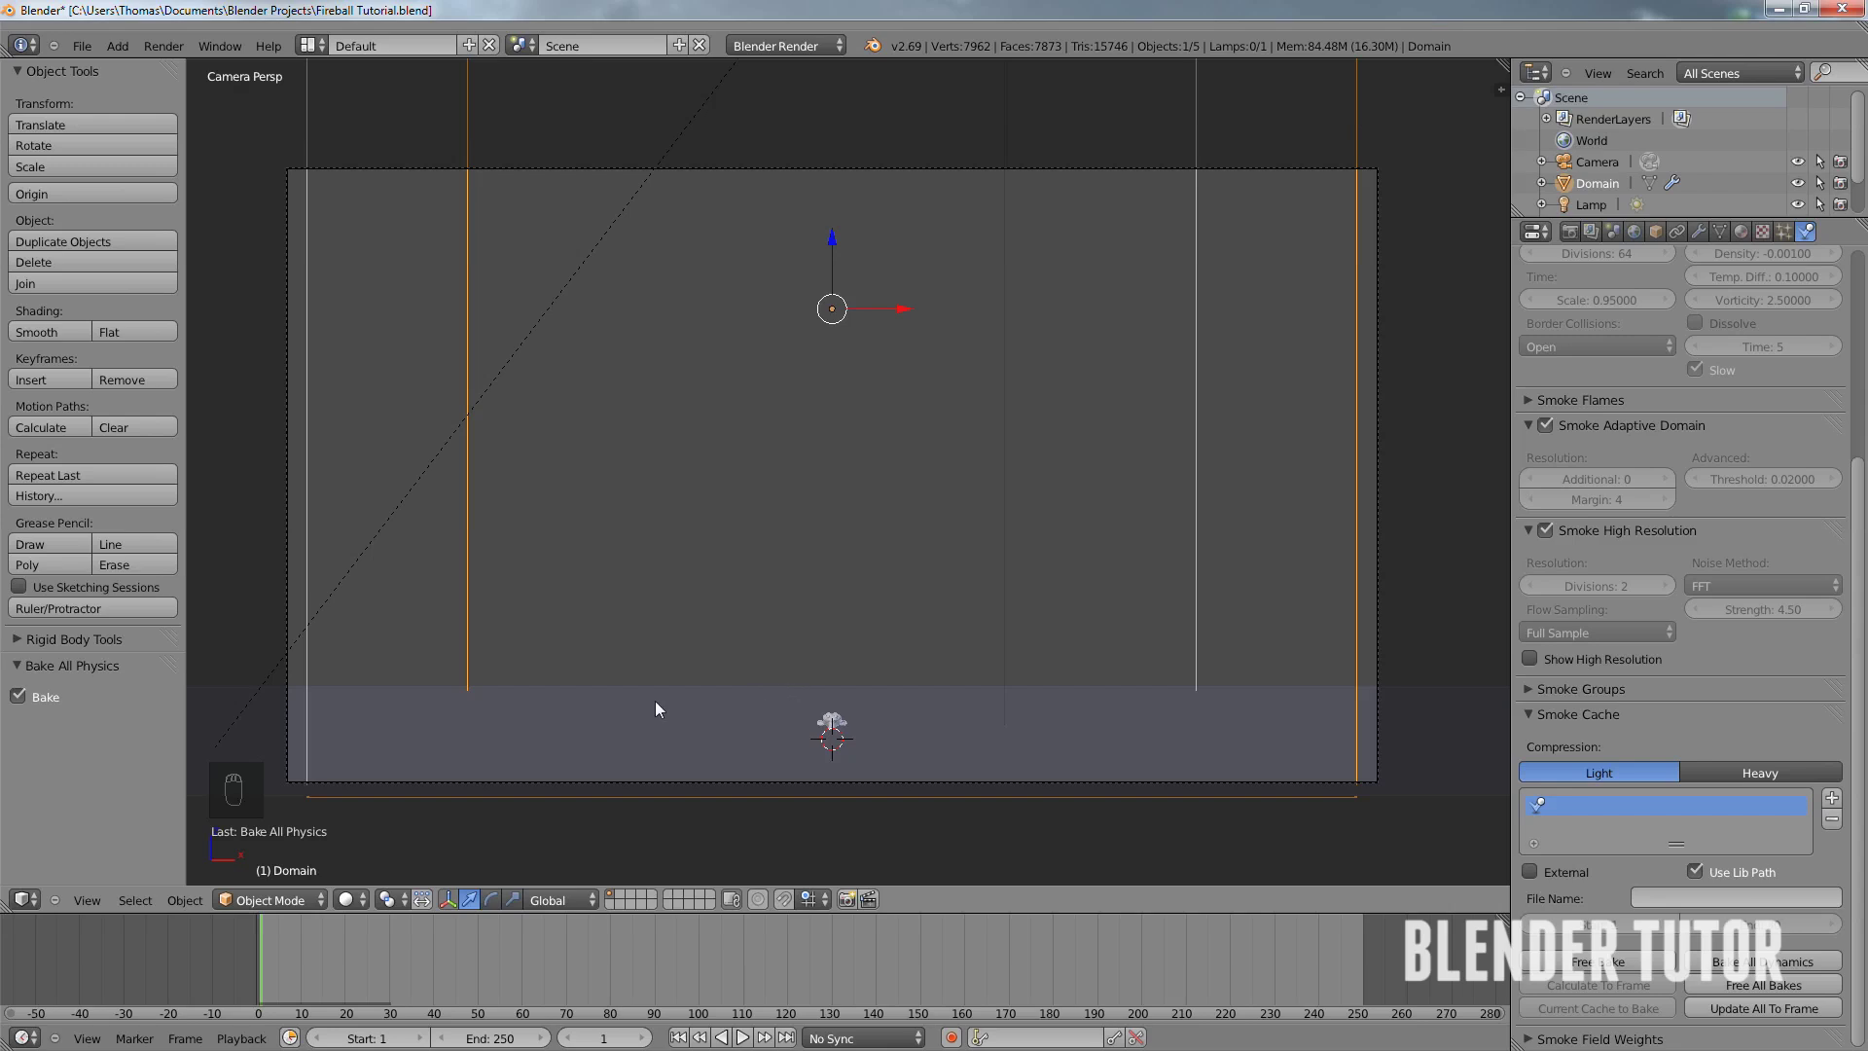
- Turn on Show High Resolution for the baked smoke and scrub to frame 24 to check the explosion
left_click_drag(294, 956, 340, 955)
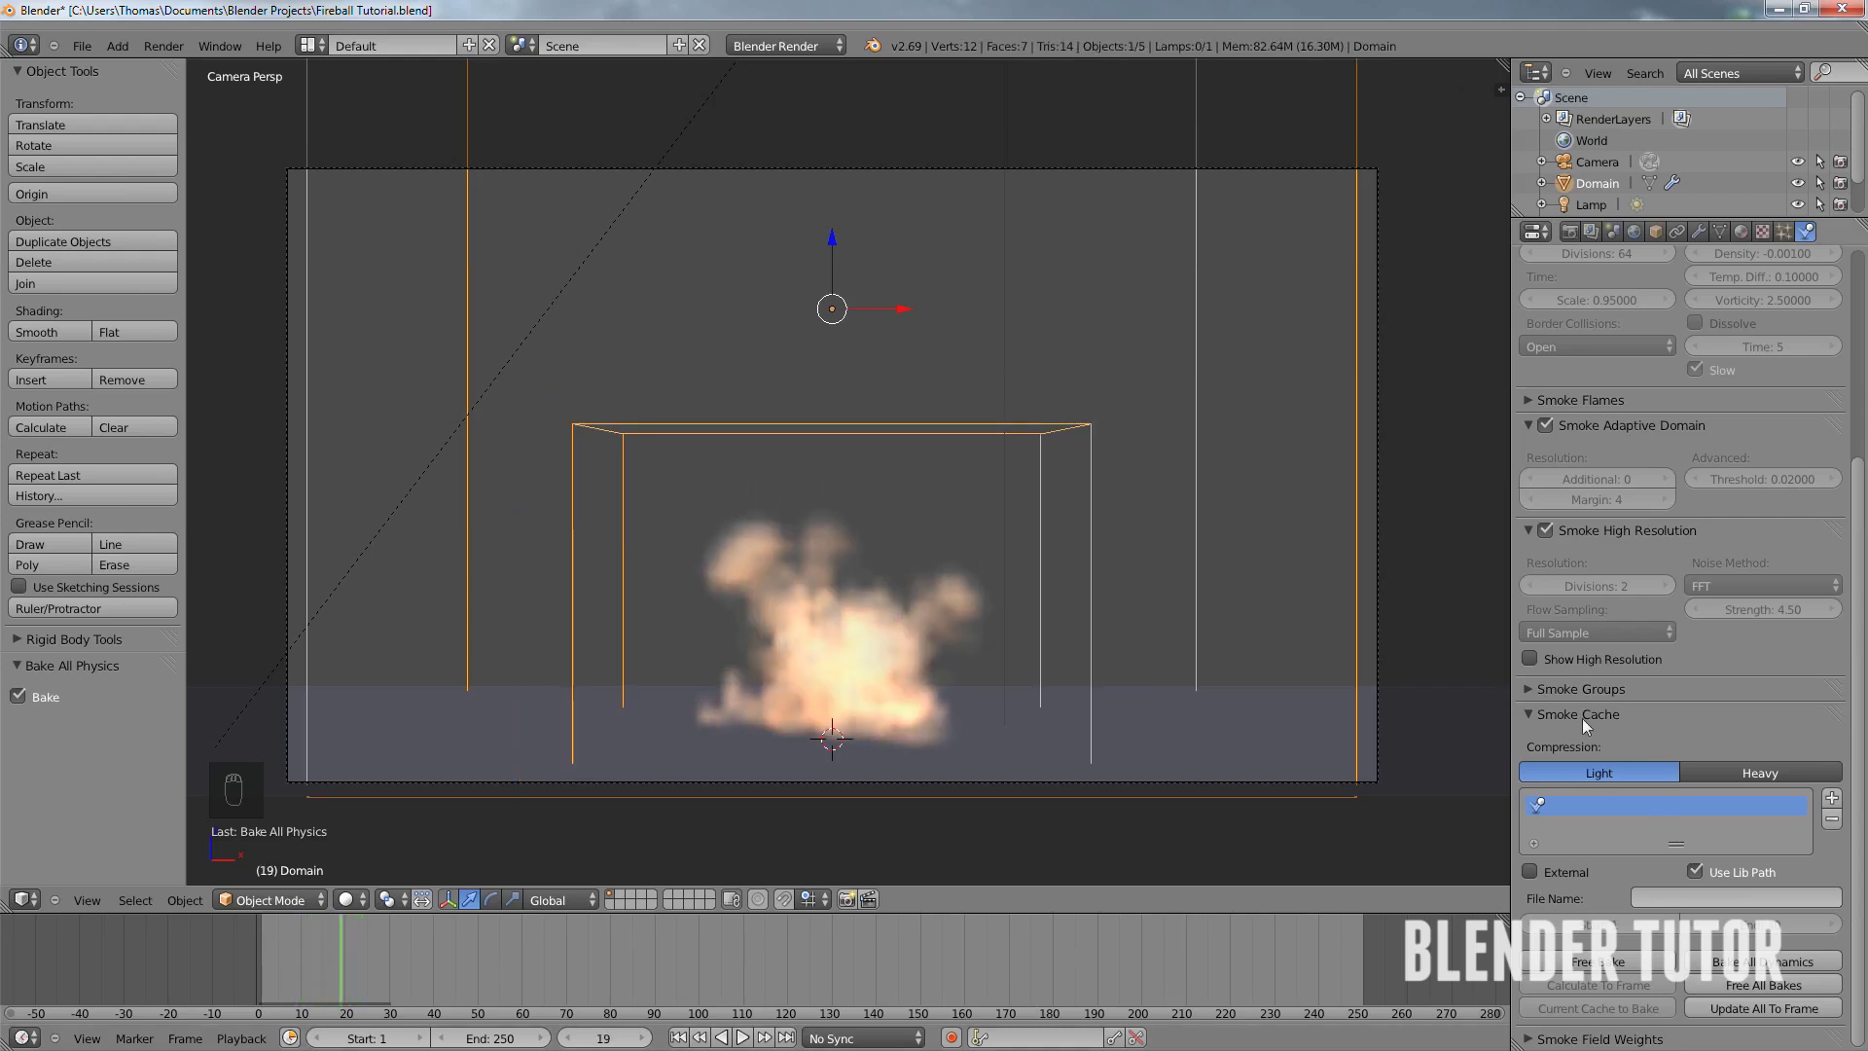
left_click(1531, 660)
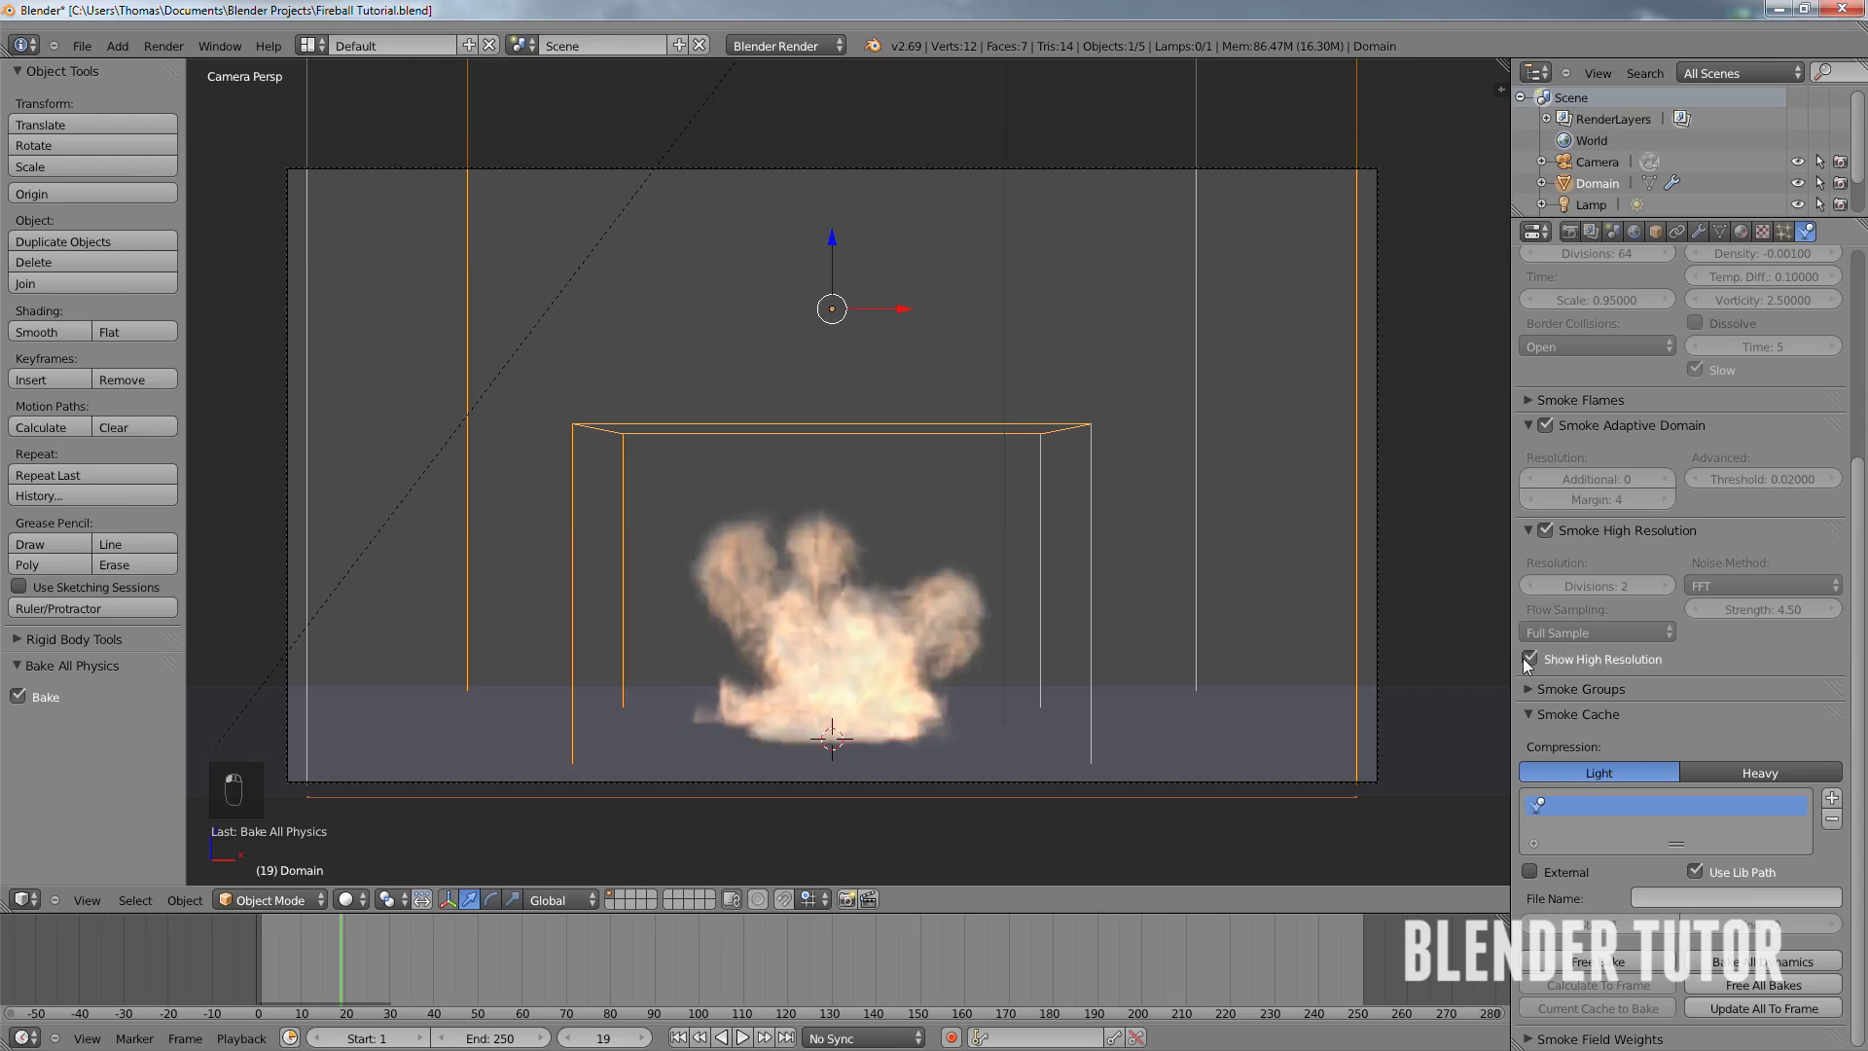
left_click_drag(319, 973, 363, 965)
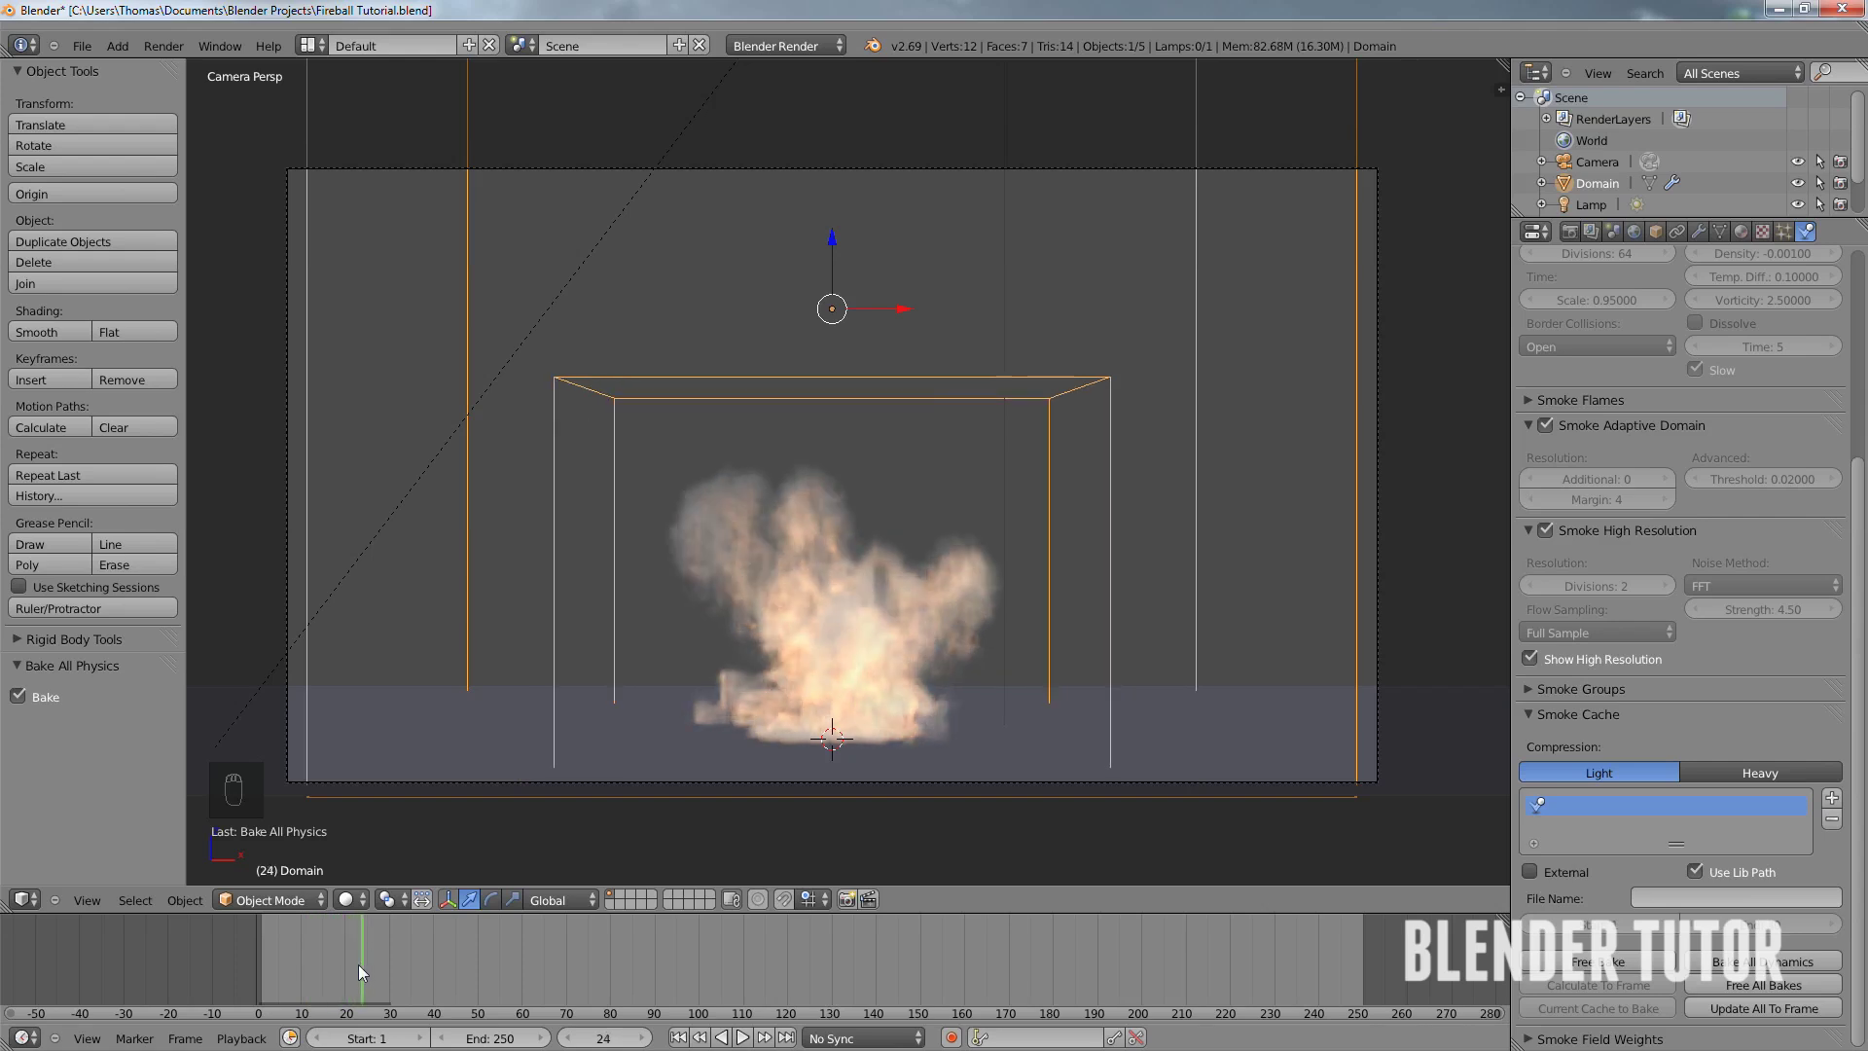
left_click(161, 47)
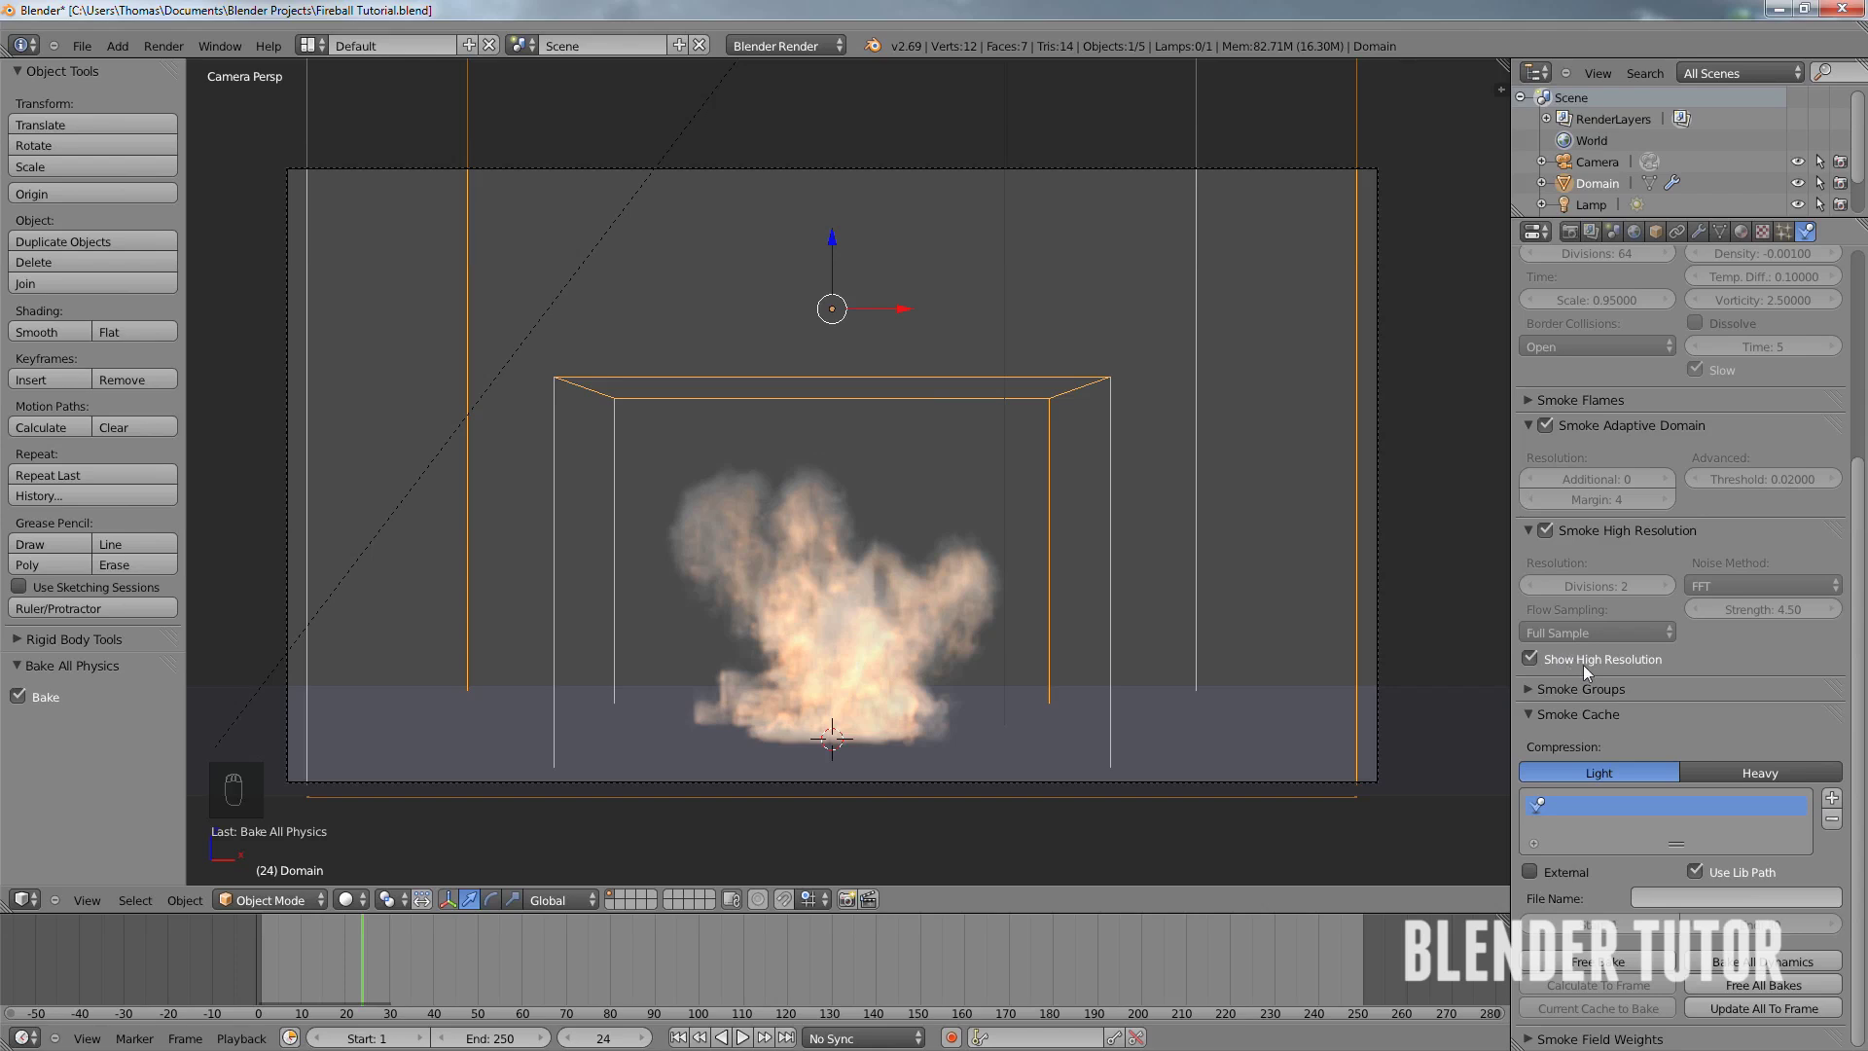
- Turn off Show High Resolution for the smoke domain and render a still image of frame 24
left_click(1553, 659)
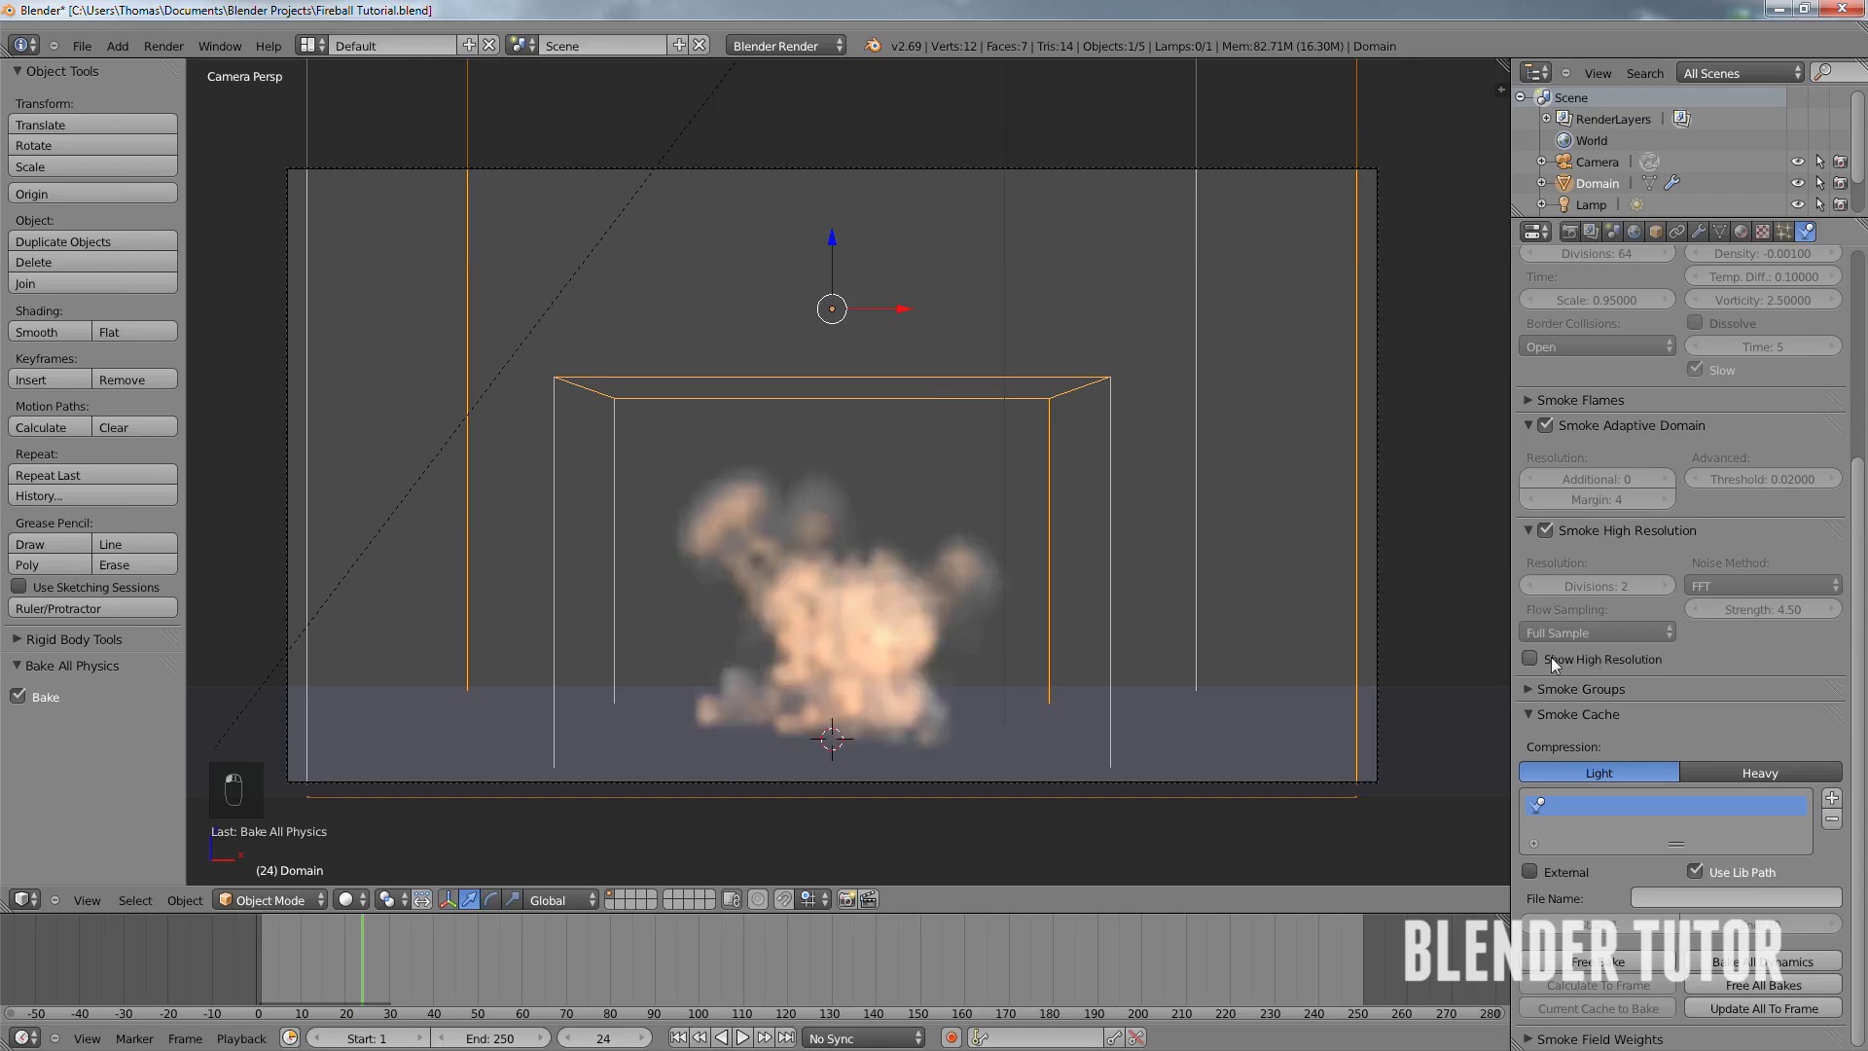
left_click(162, 49)
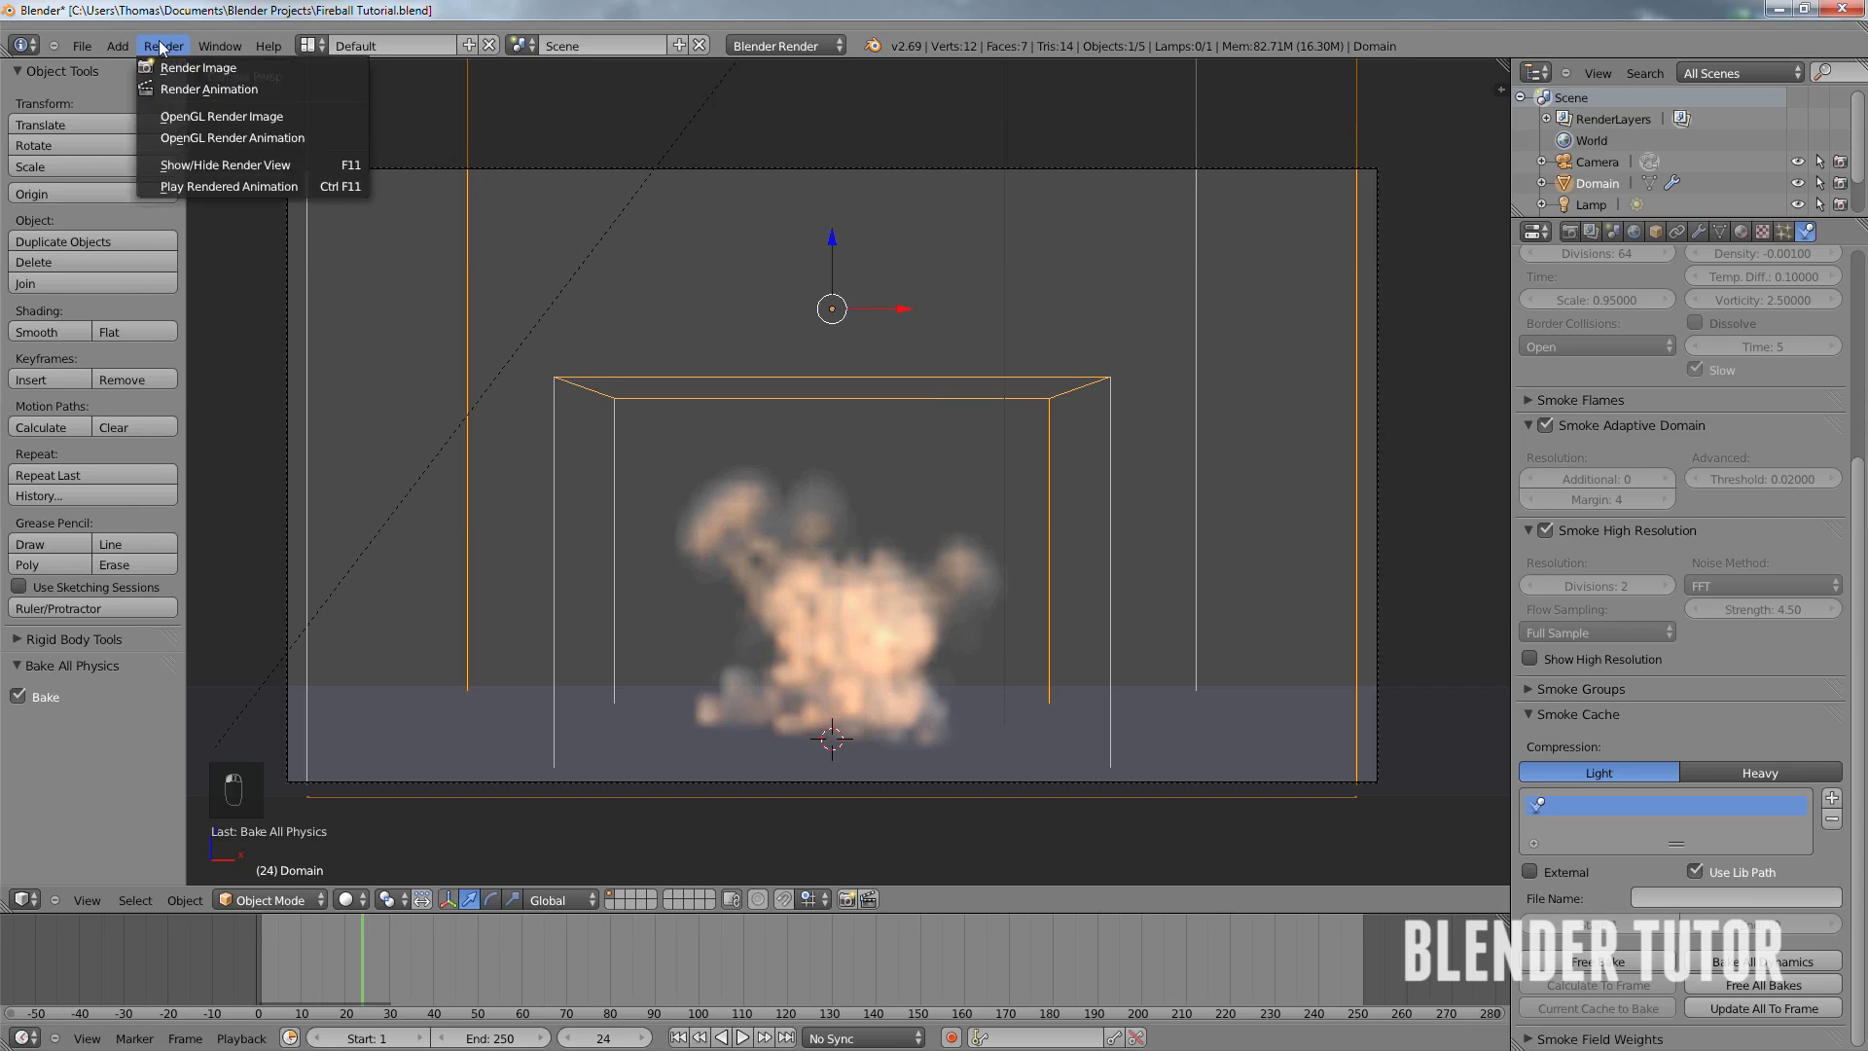
left_click(190, 68)
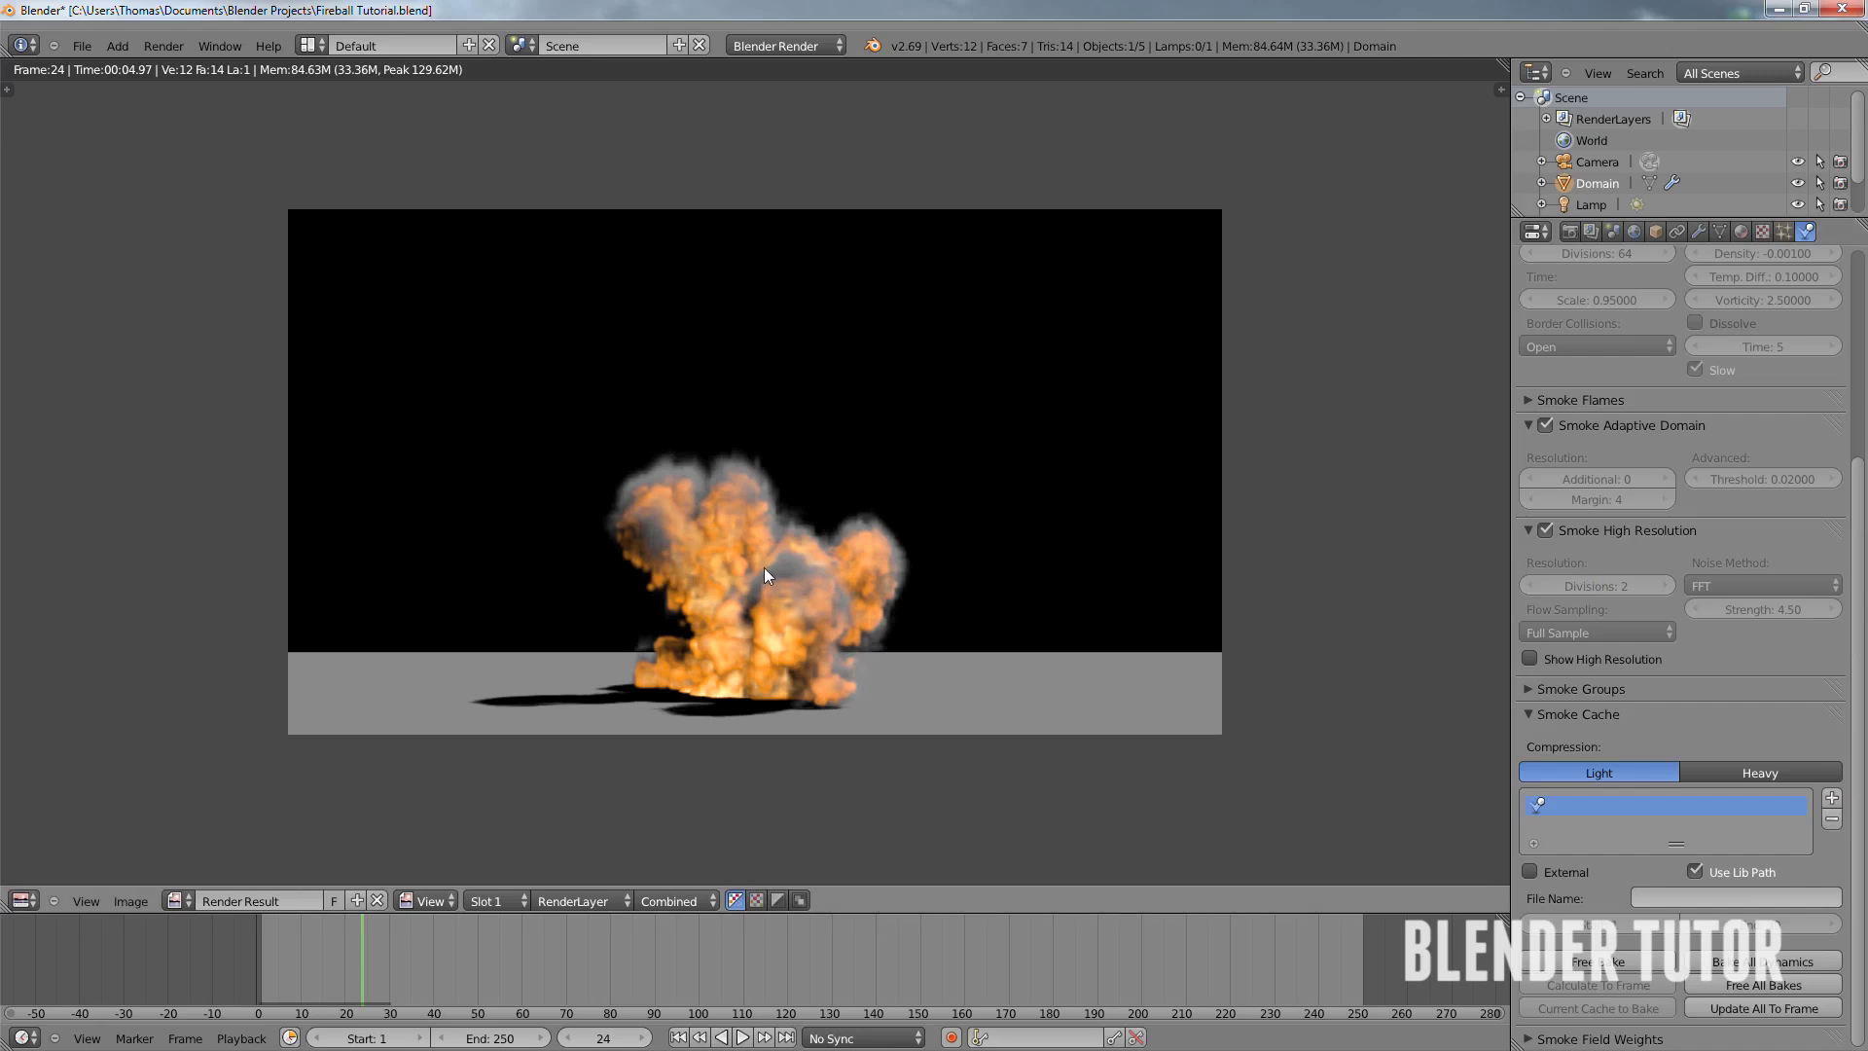
key("Escape")
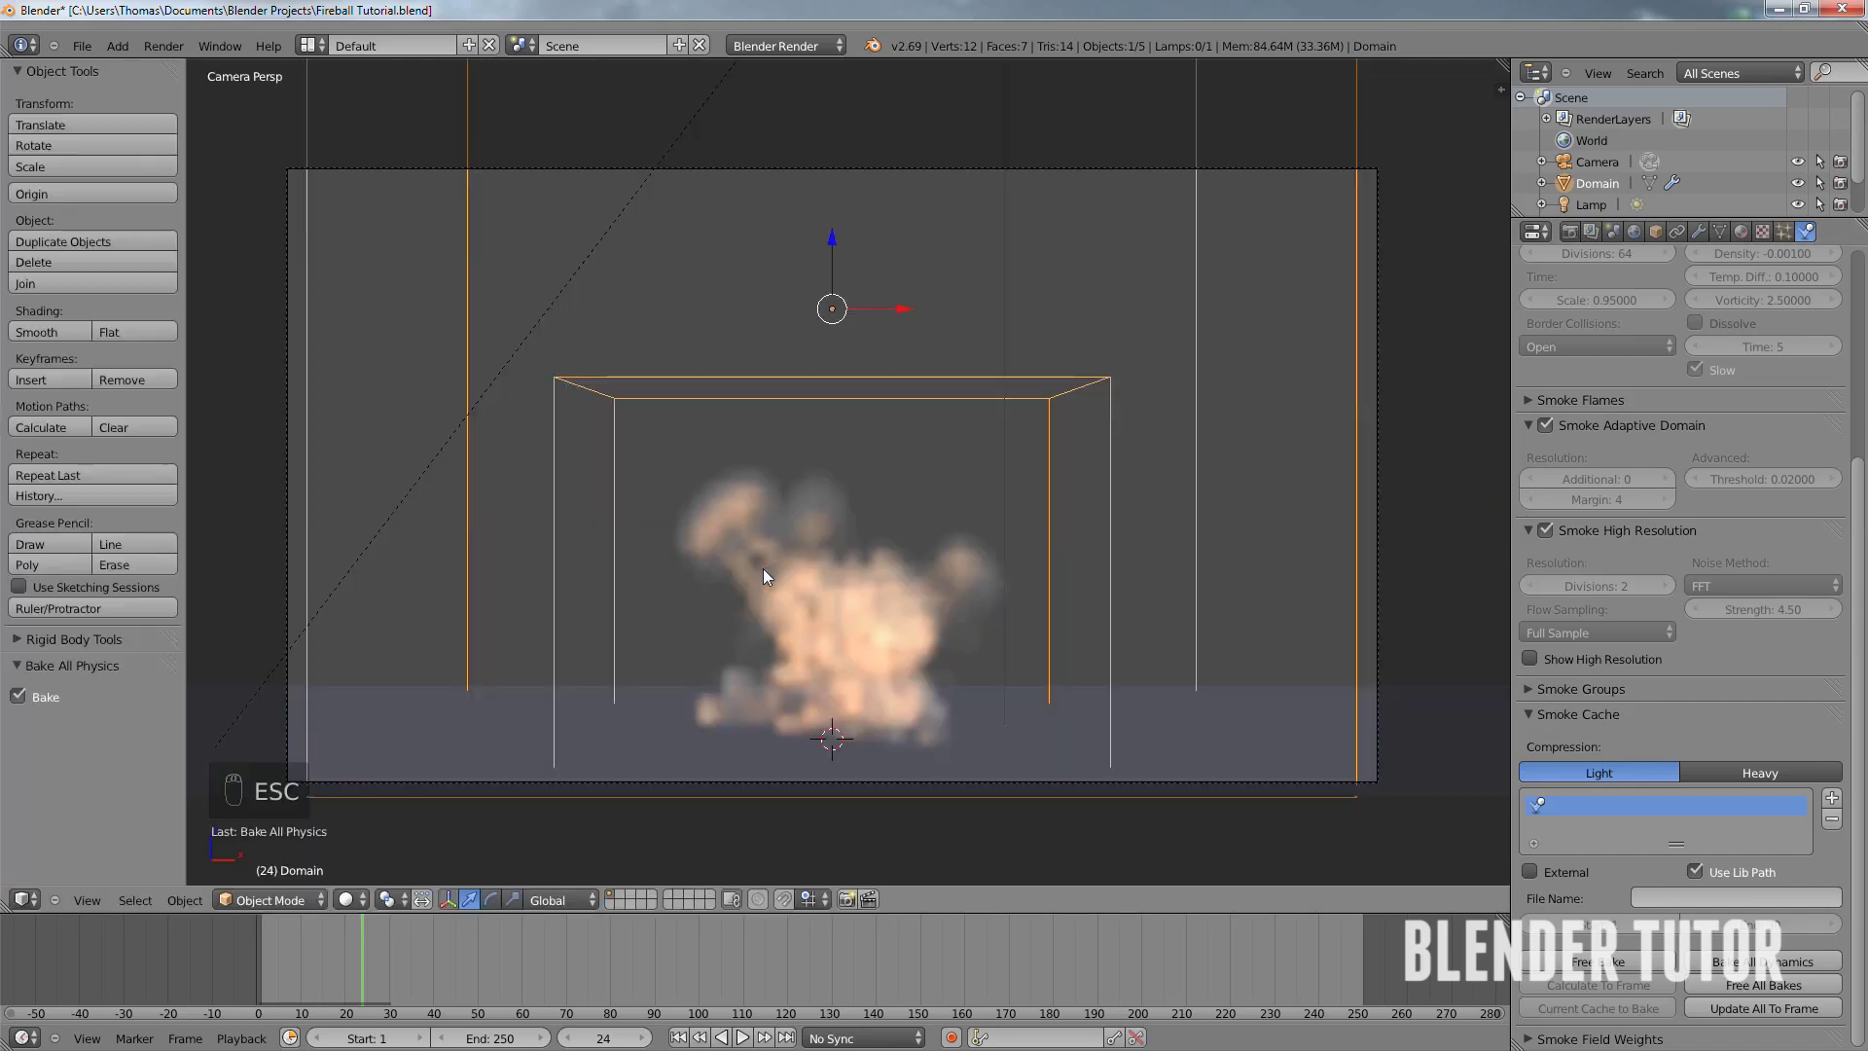
- Return to frame 1 and free all physics bakes so the smoke settings can be edited
left_click(679, 1038)
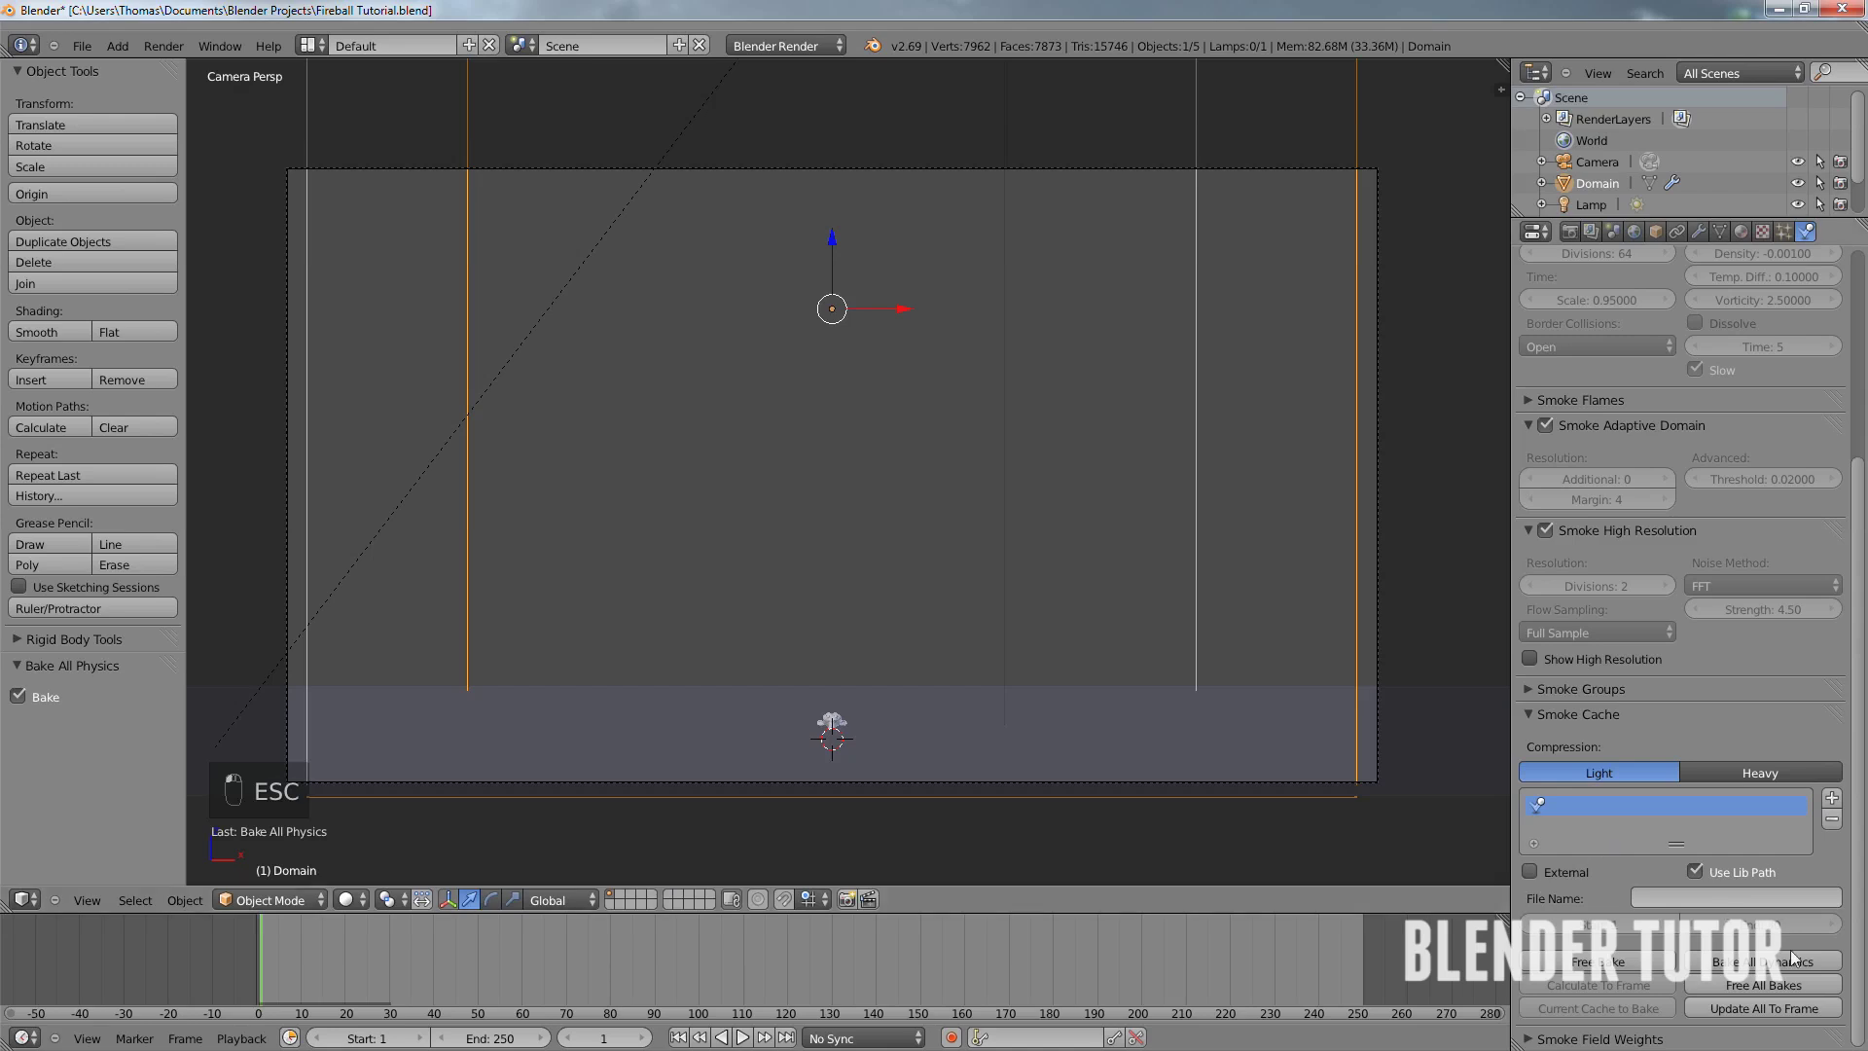
left_click(1763, 988)
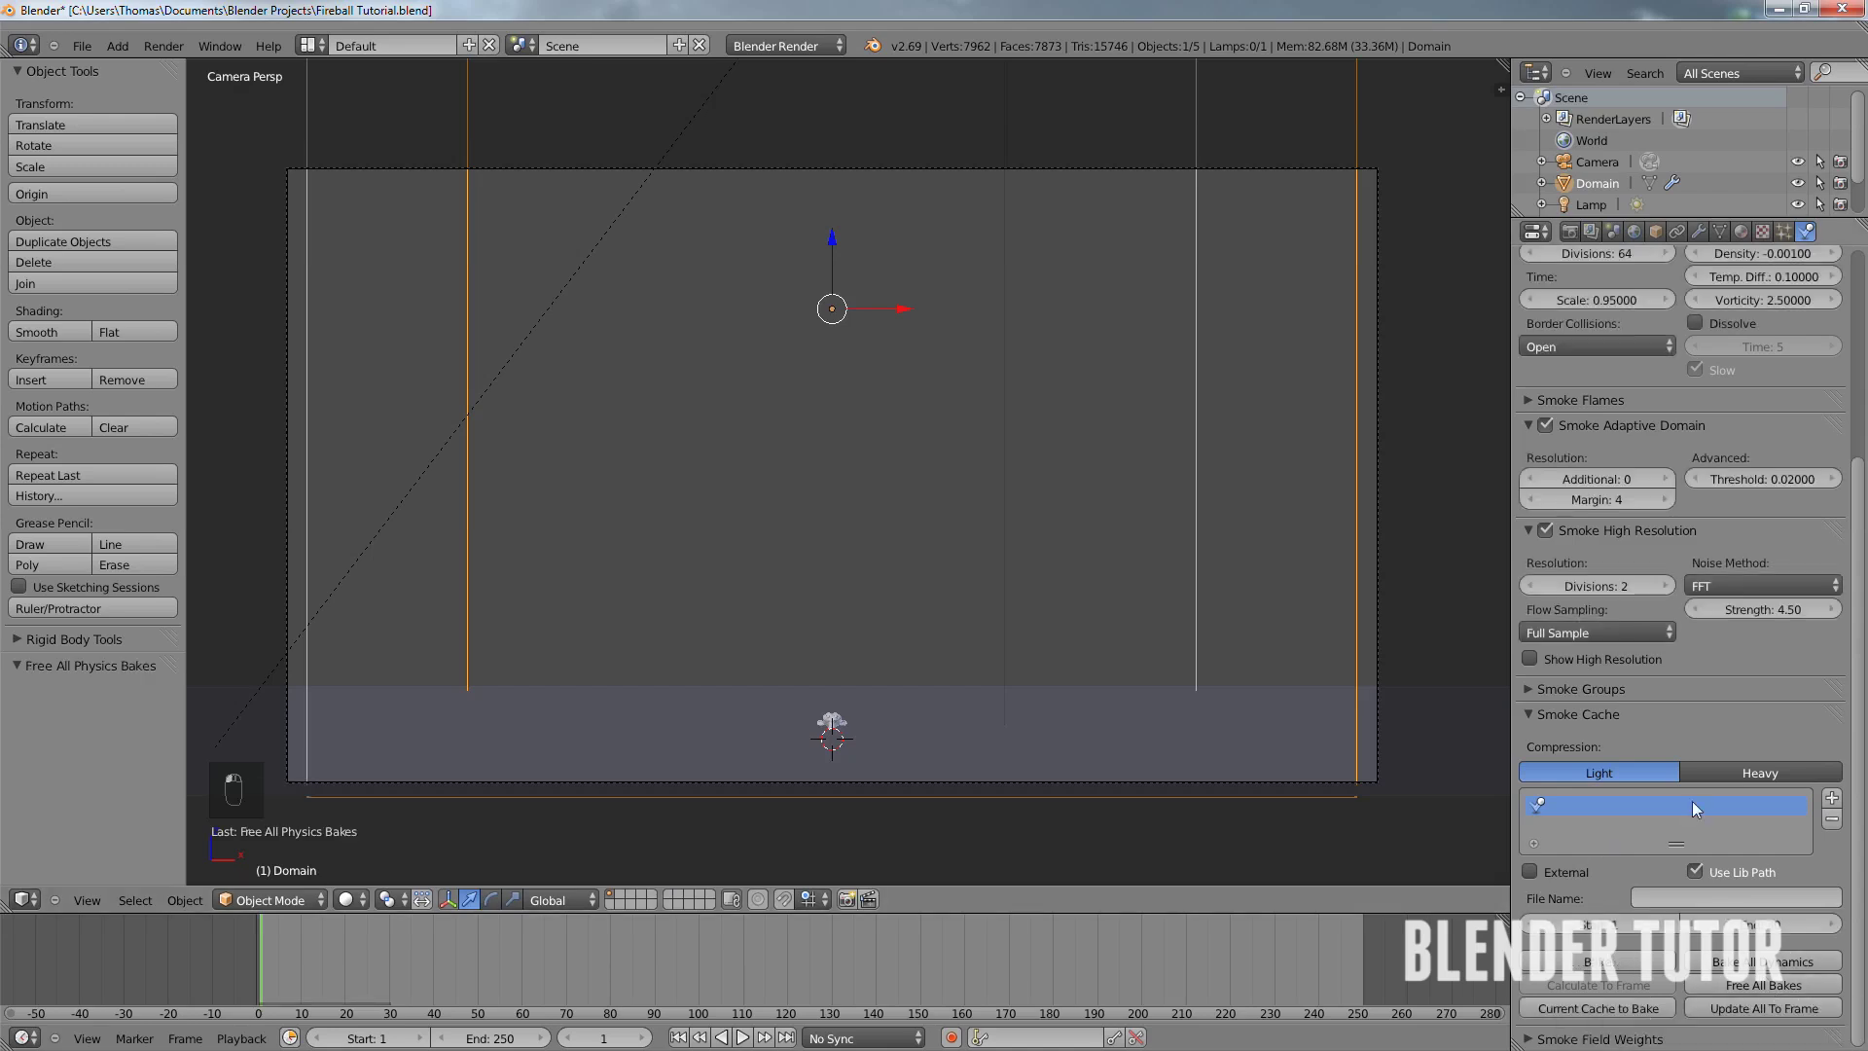
scroll(1658, 752, "up", 7)
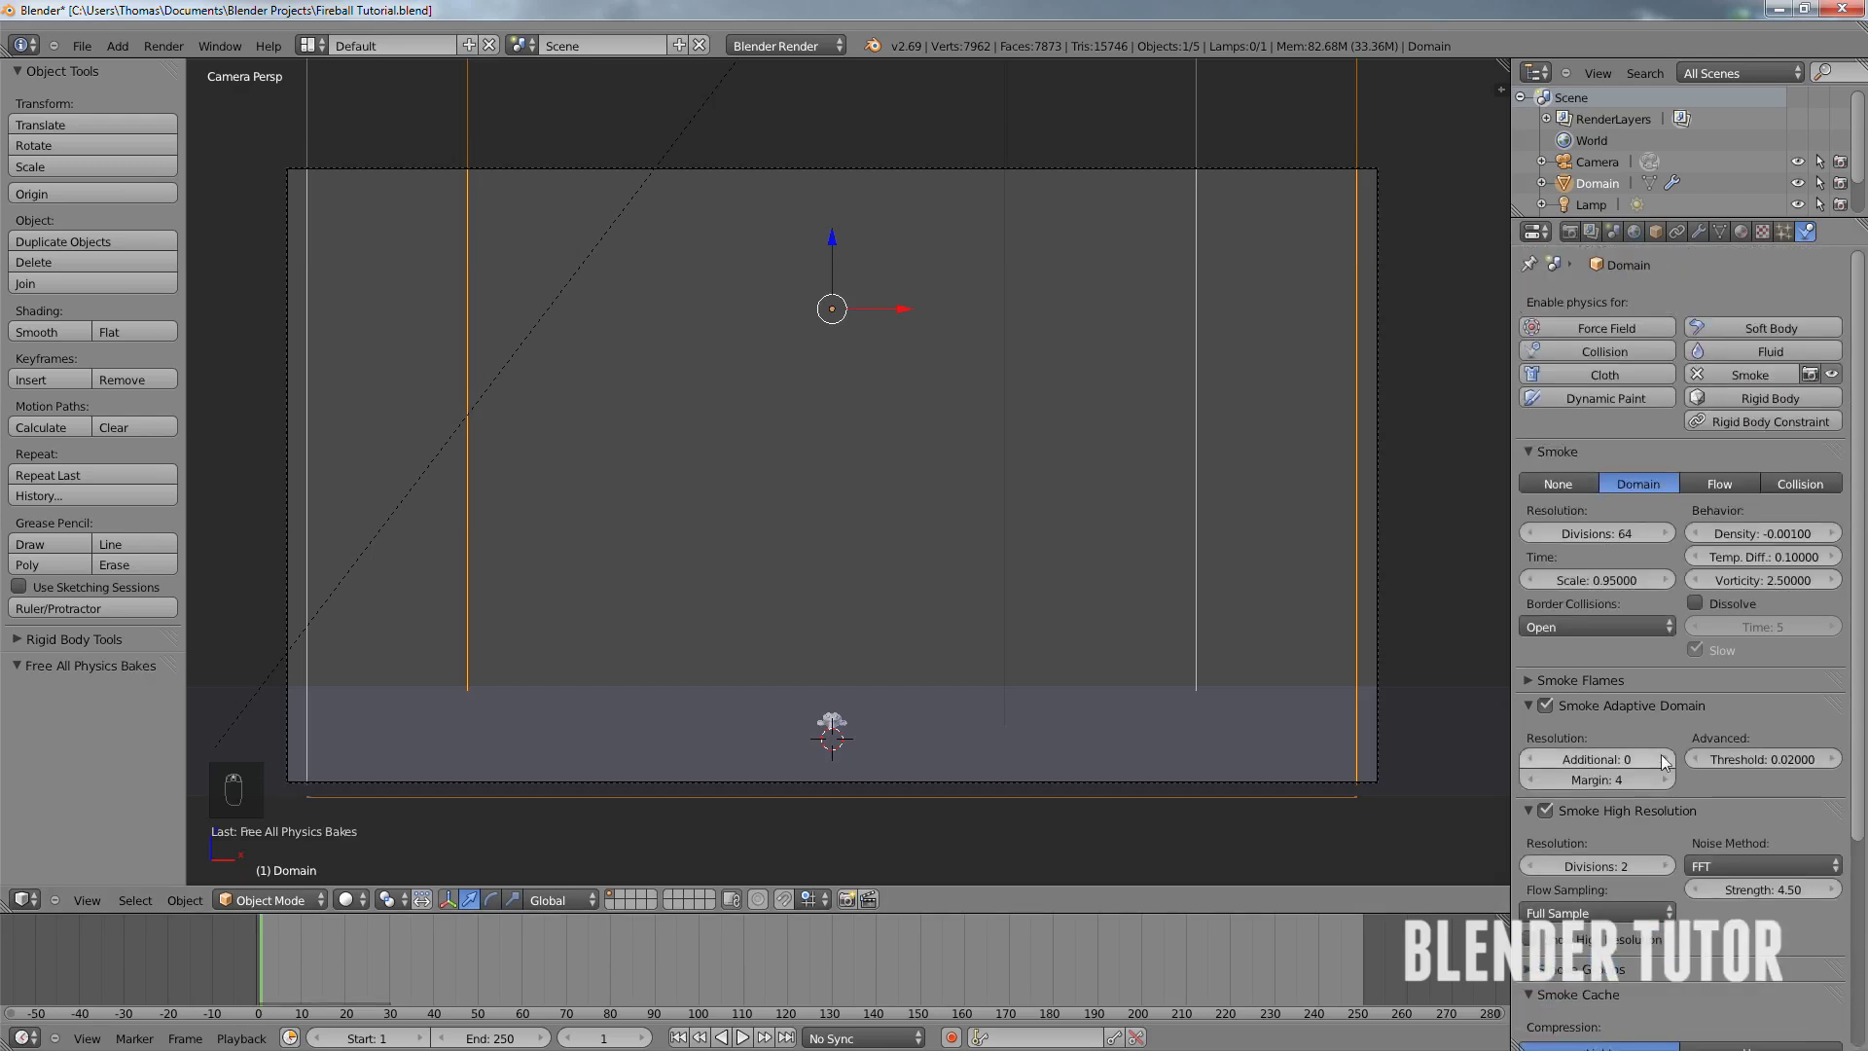
- Set the normal emission velocity of the monkey head's Fireball particle system to 60
right_click(832, 725)
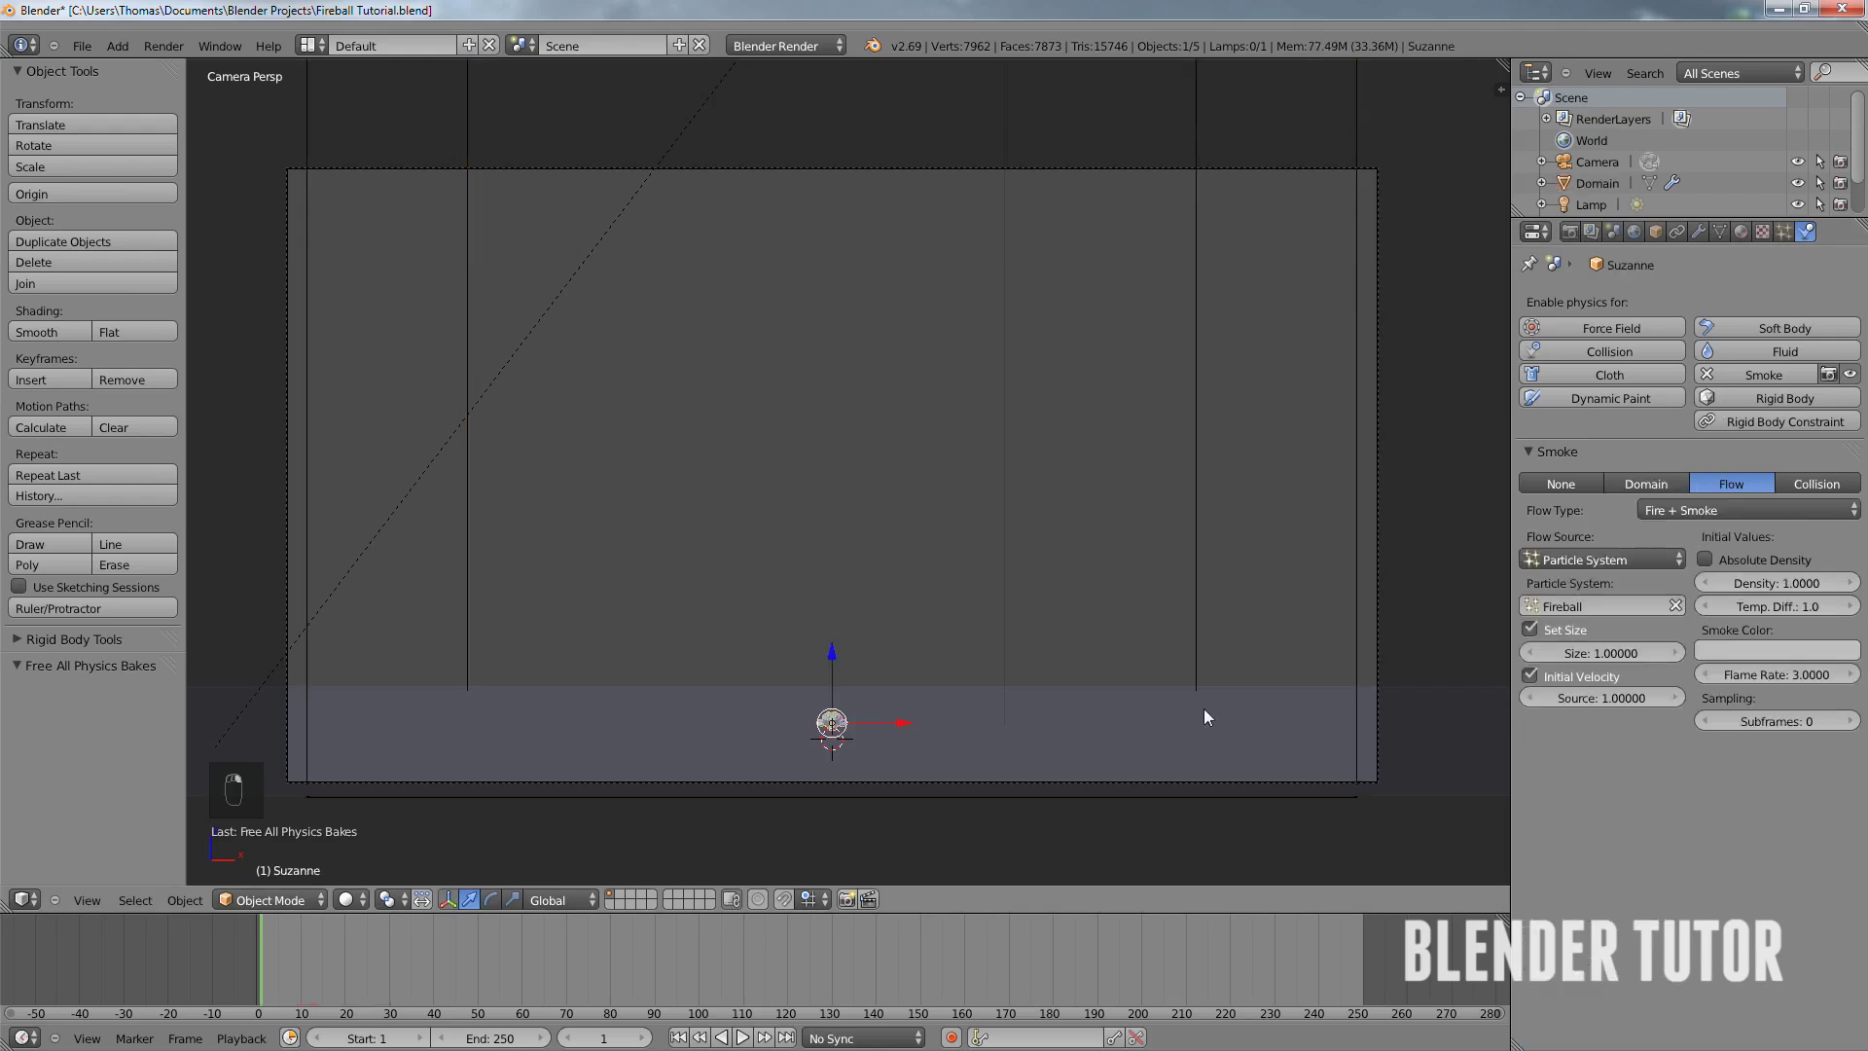
left_click(1781, 232)
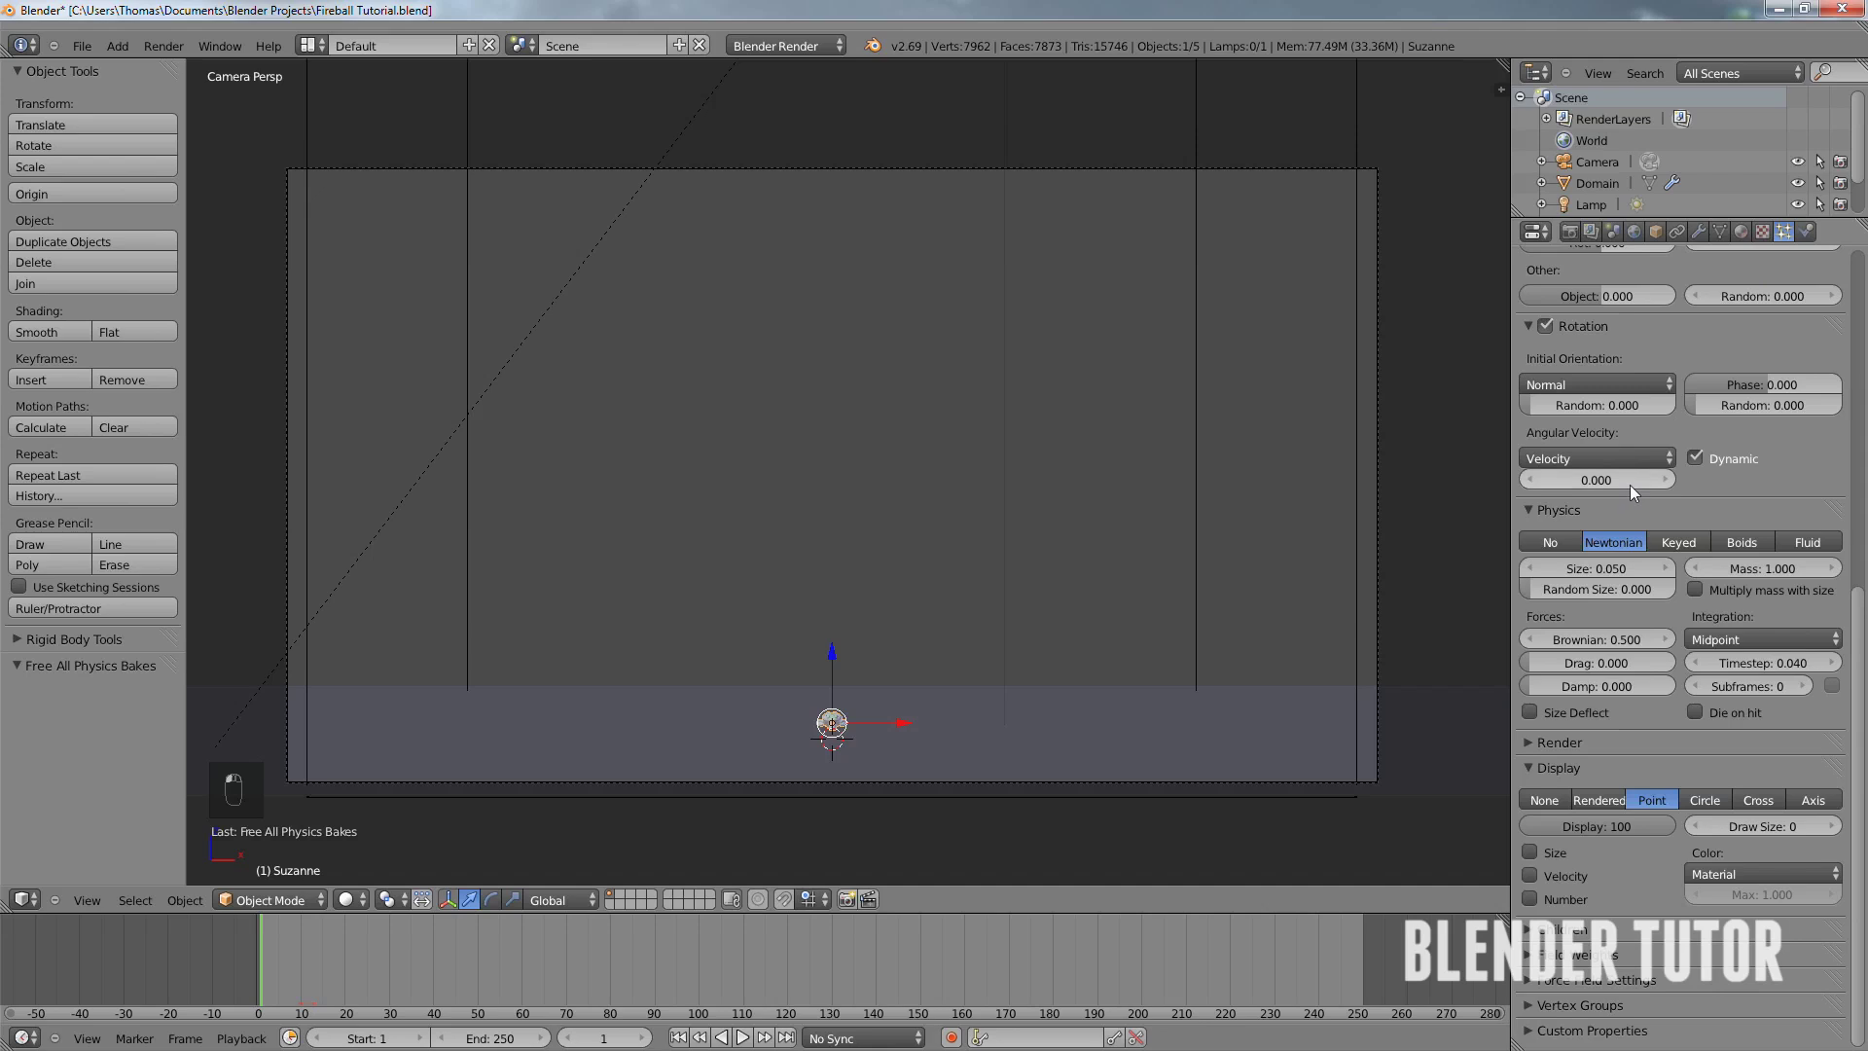
scroll(1650, 498, "up", 4)
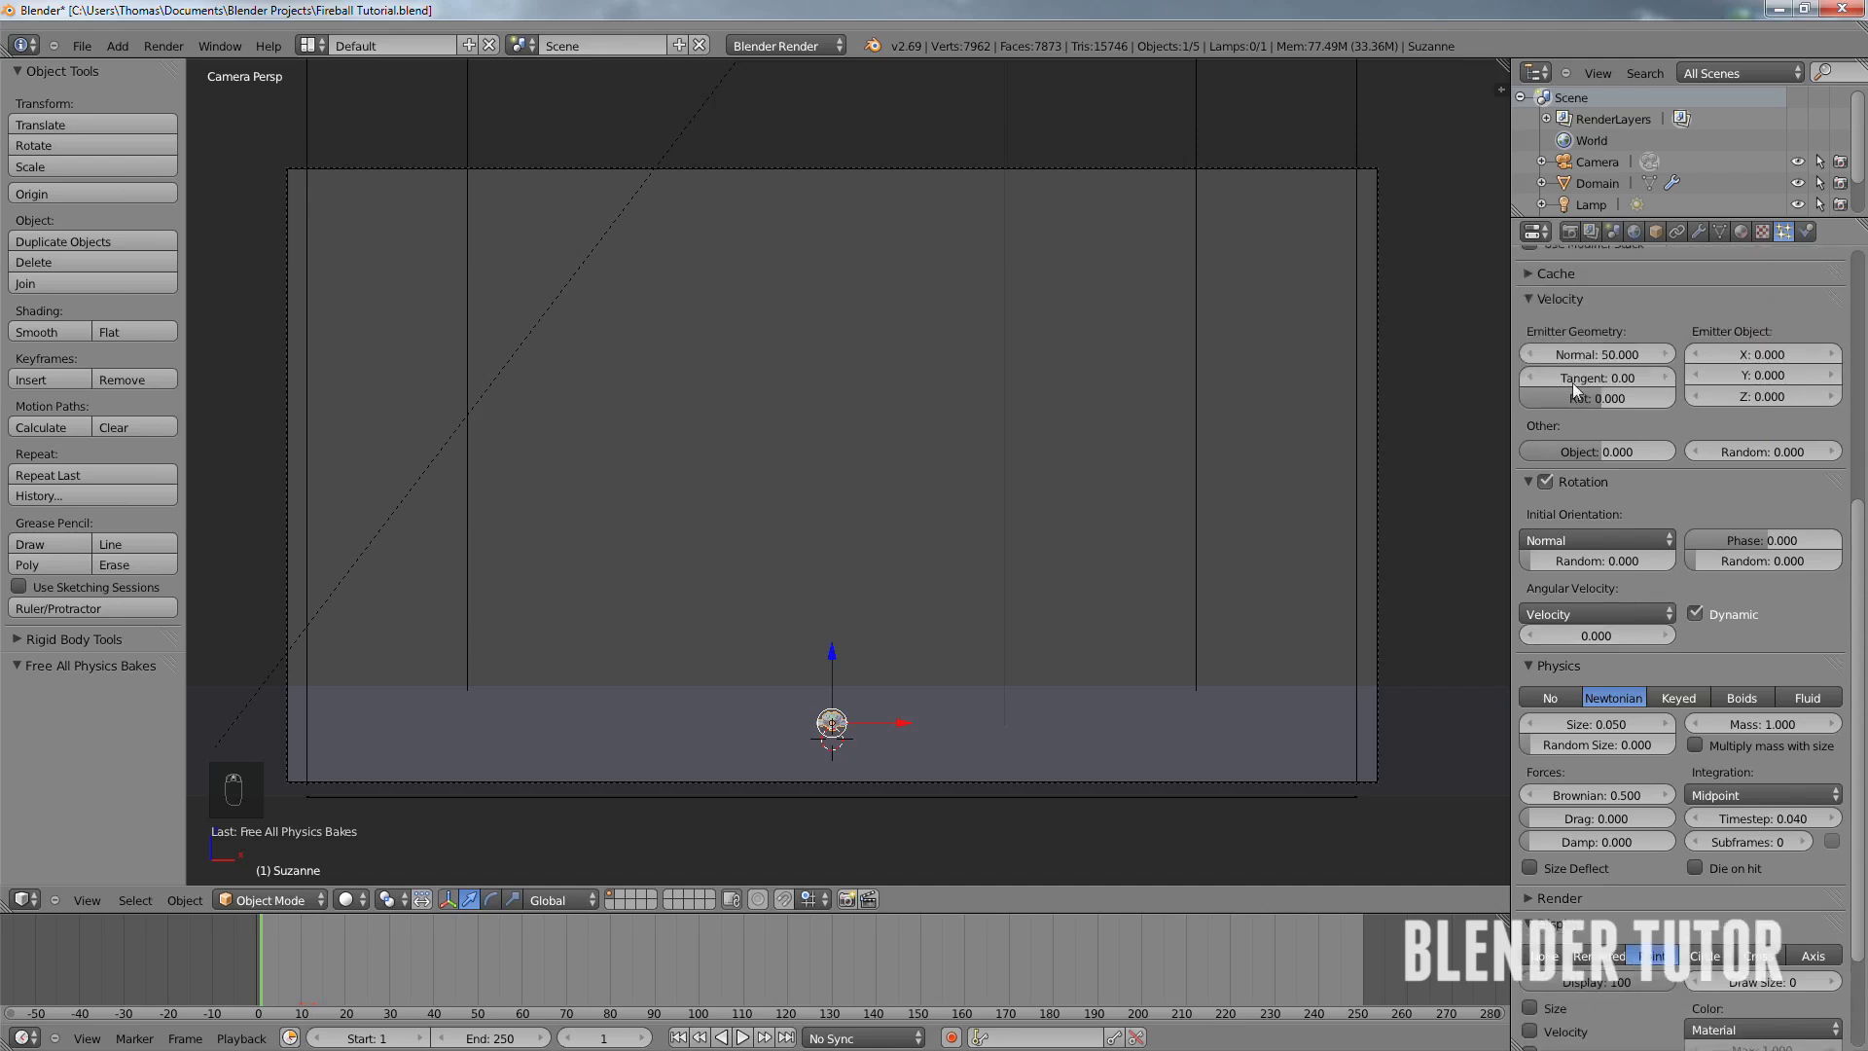
left_click(1634, 353)
type("60")
key("Return")
scroll(1679, 701, "down", 2)
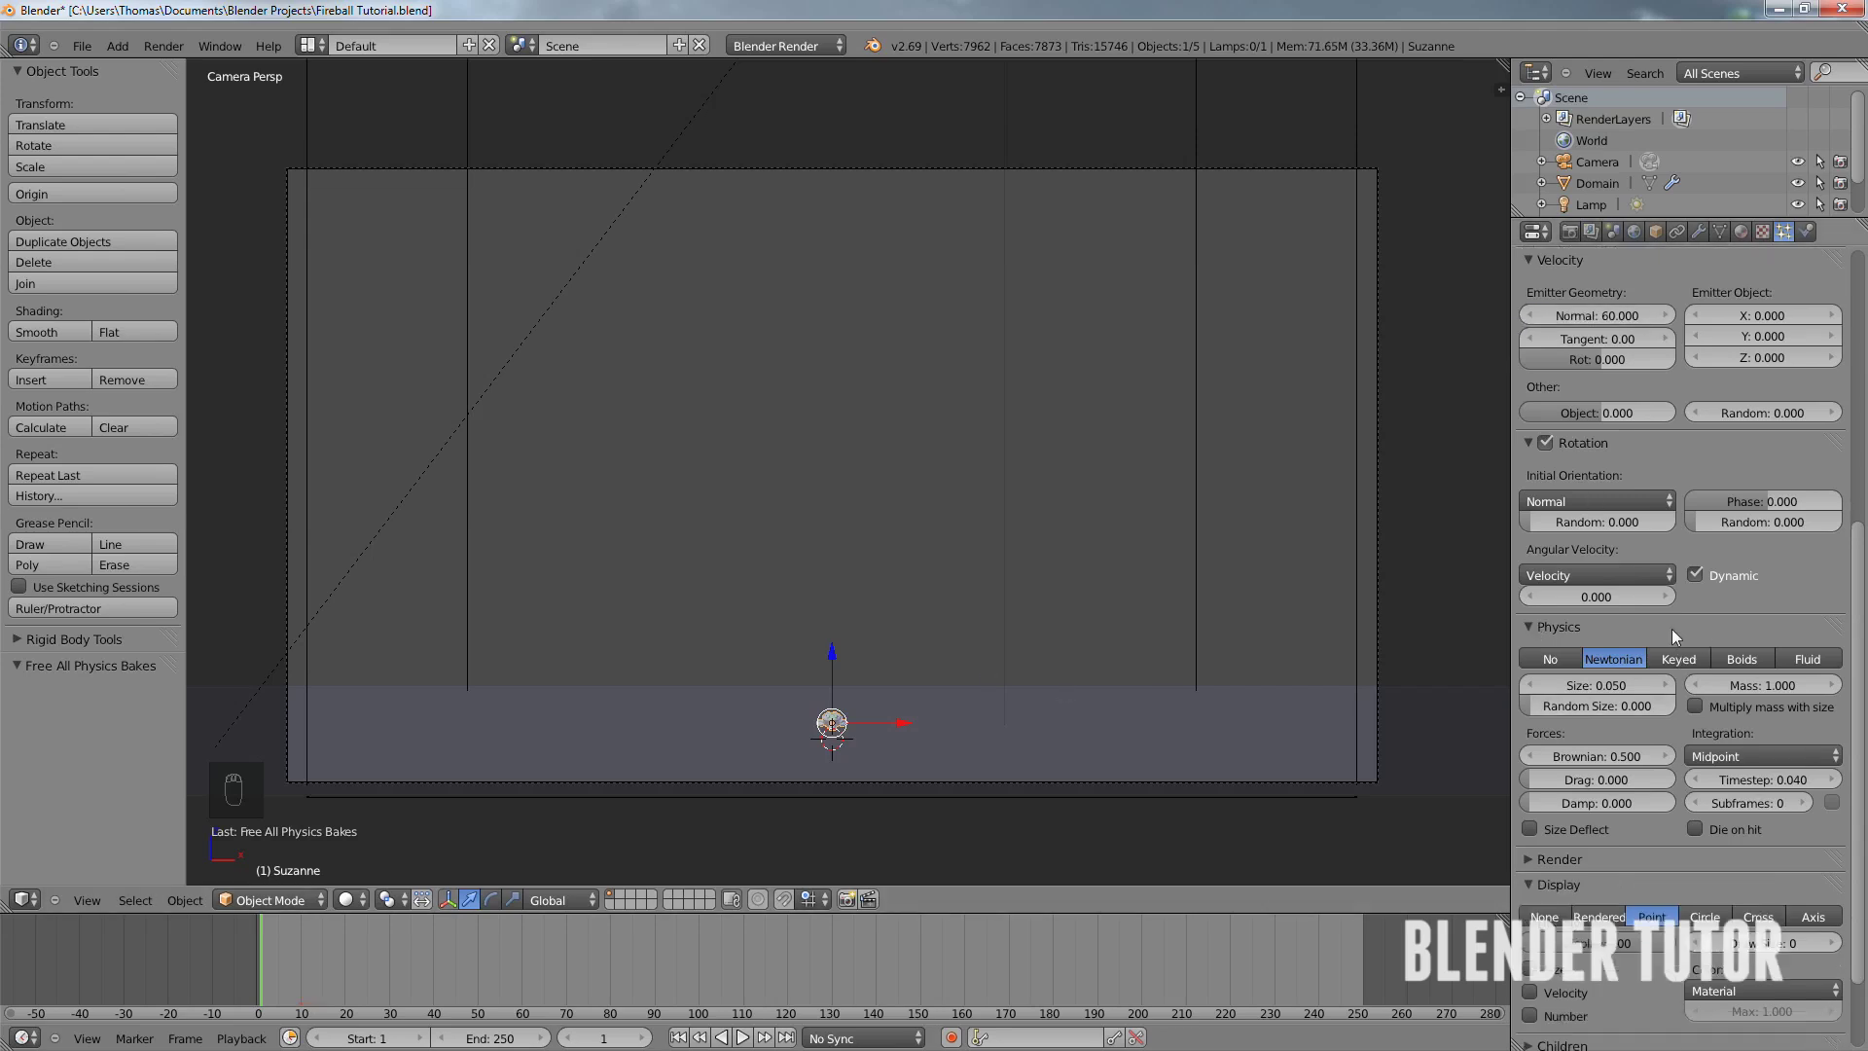
- Set the subframes in the Fireball particle system's physics integration to 10
scroll(1650, 640, "down", 3)
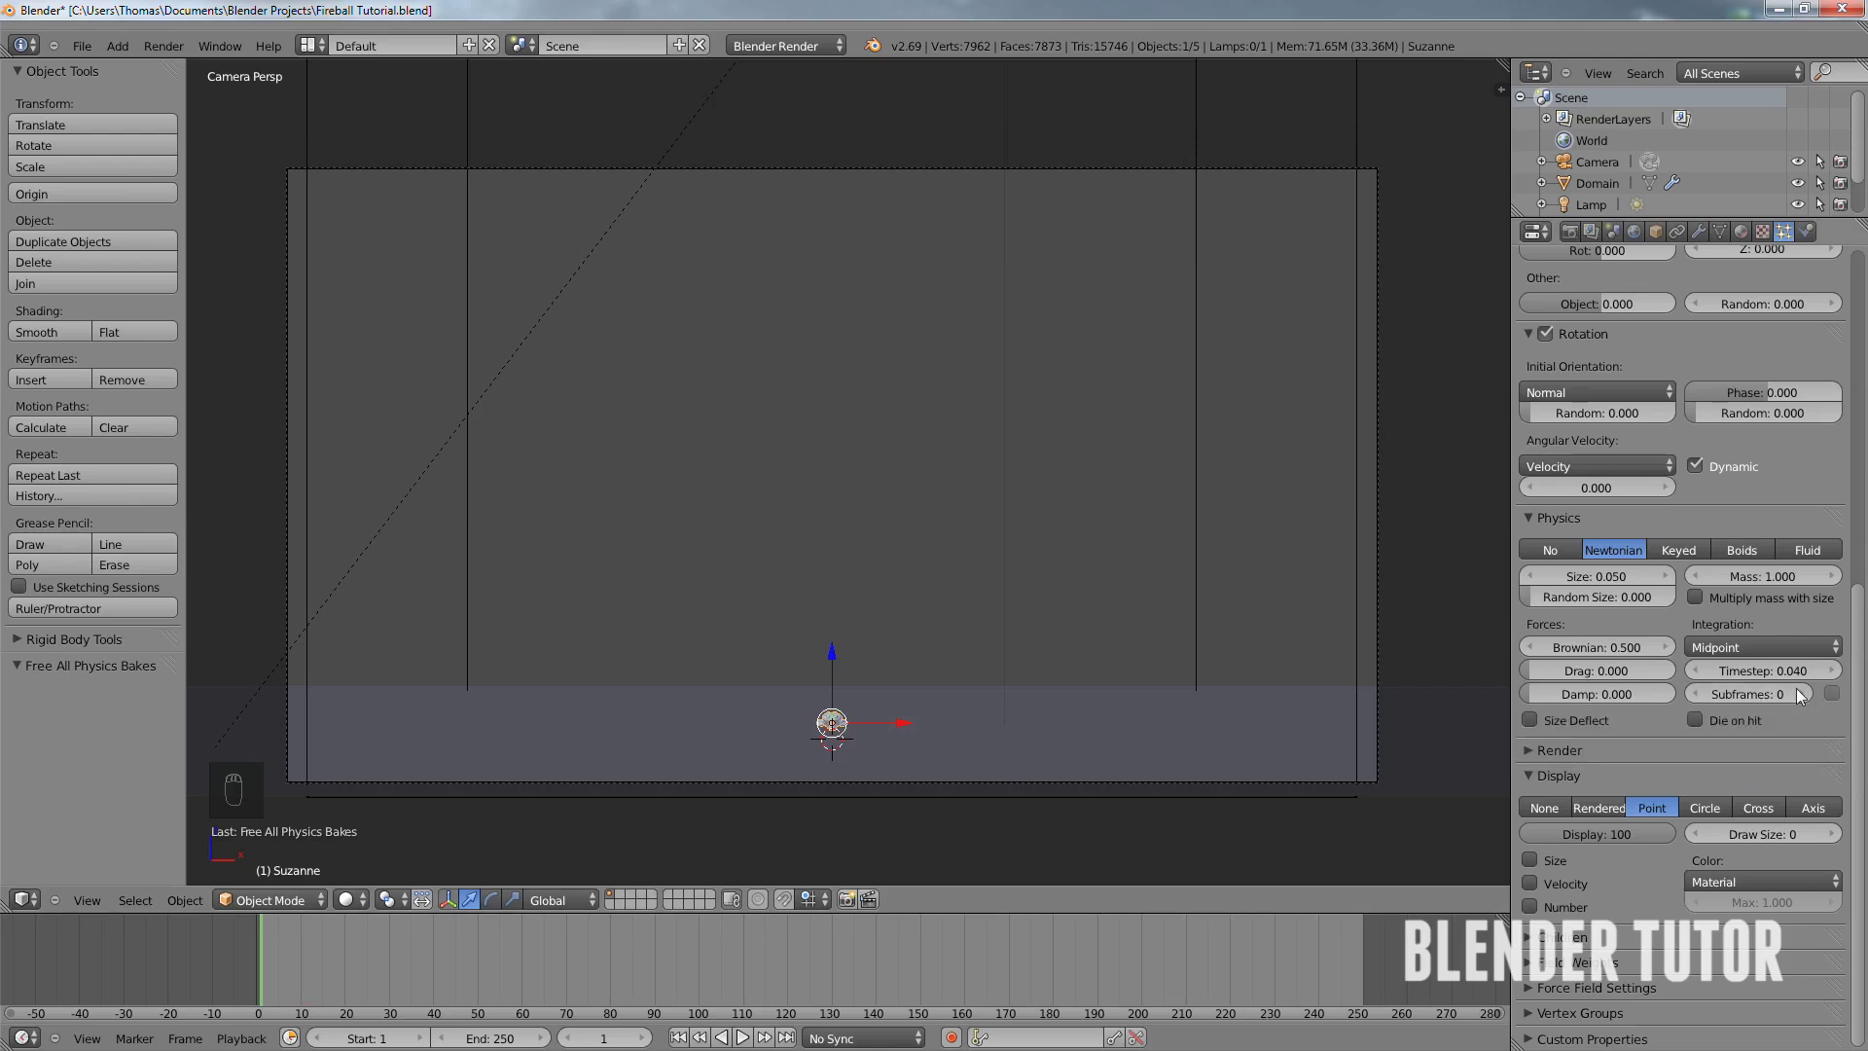
left_click(1765, 692)
type("10")
key("Return")
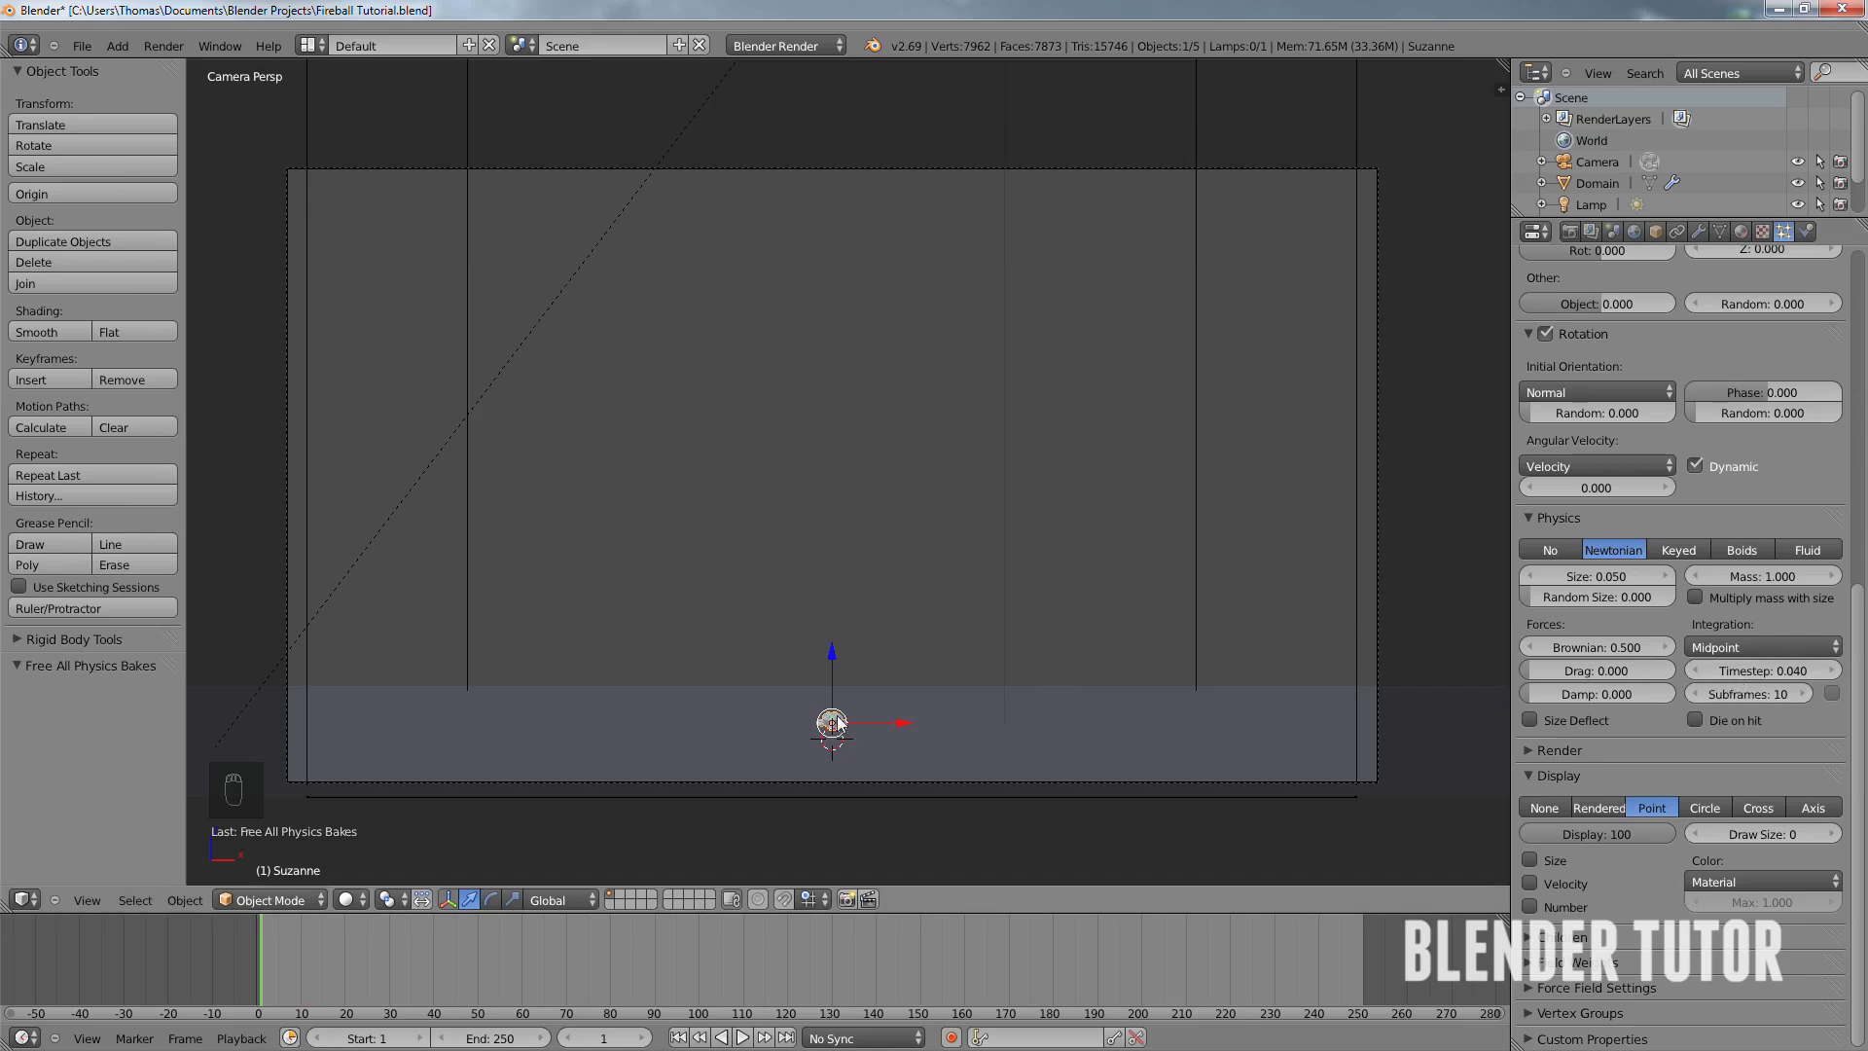
- Set the sampling subframes of the monkey head's smoke flow to 10
left_click(1806, 232)
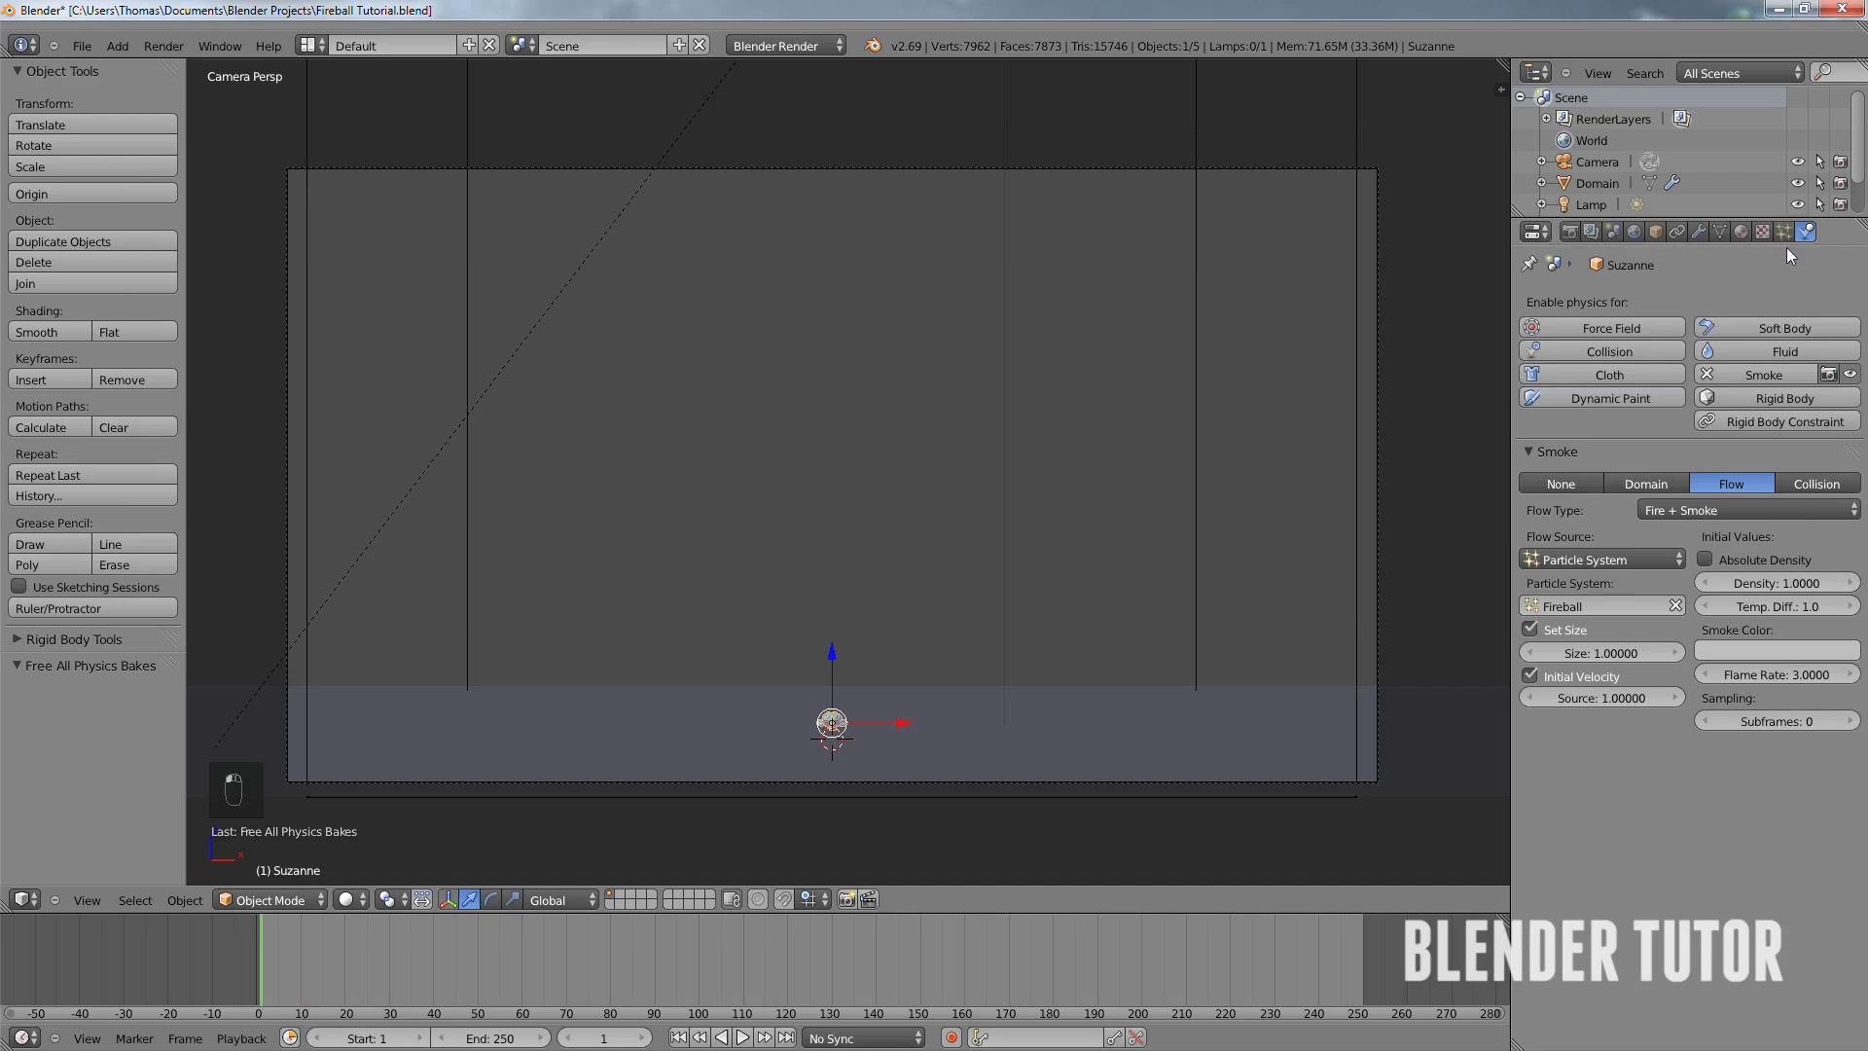
left_click(1786, 721)
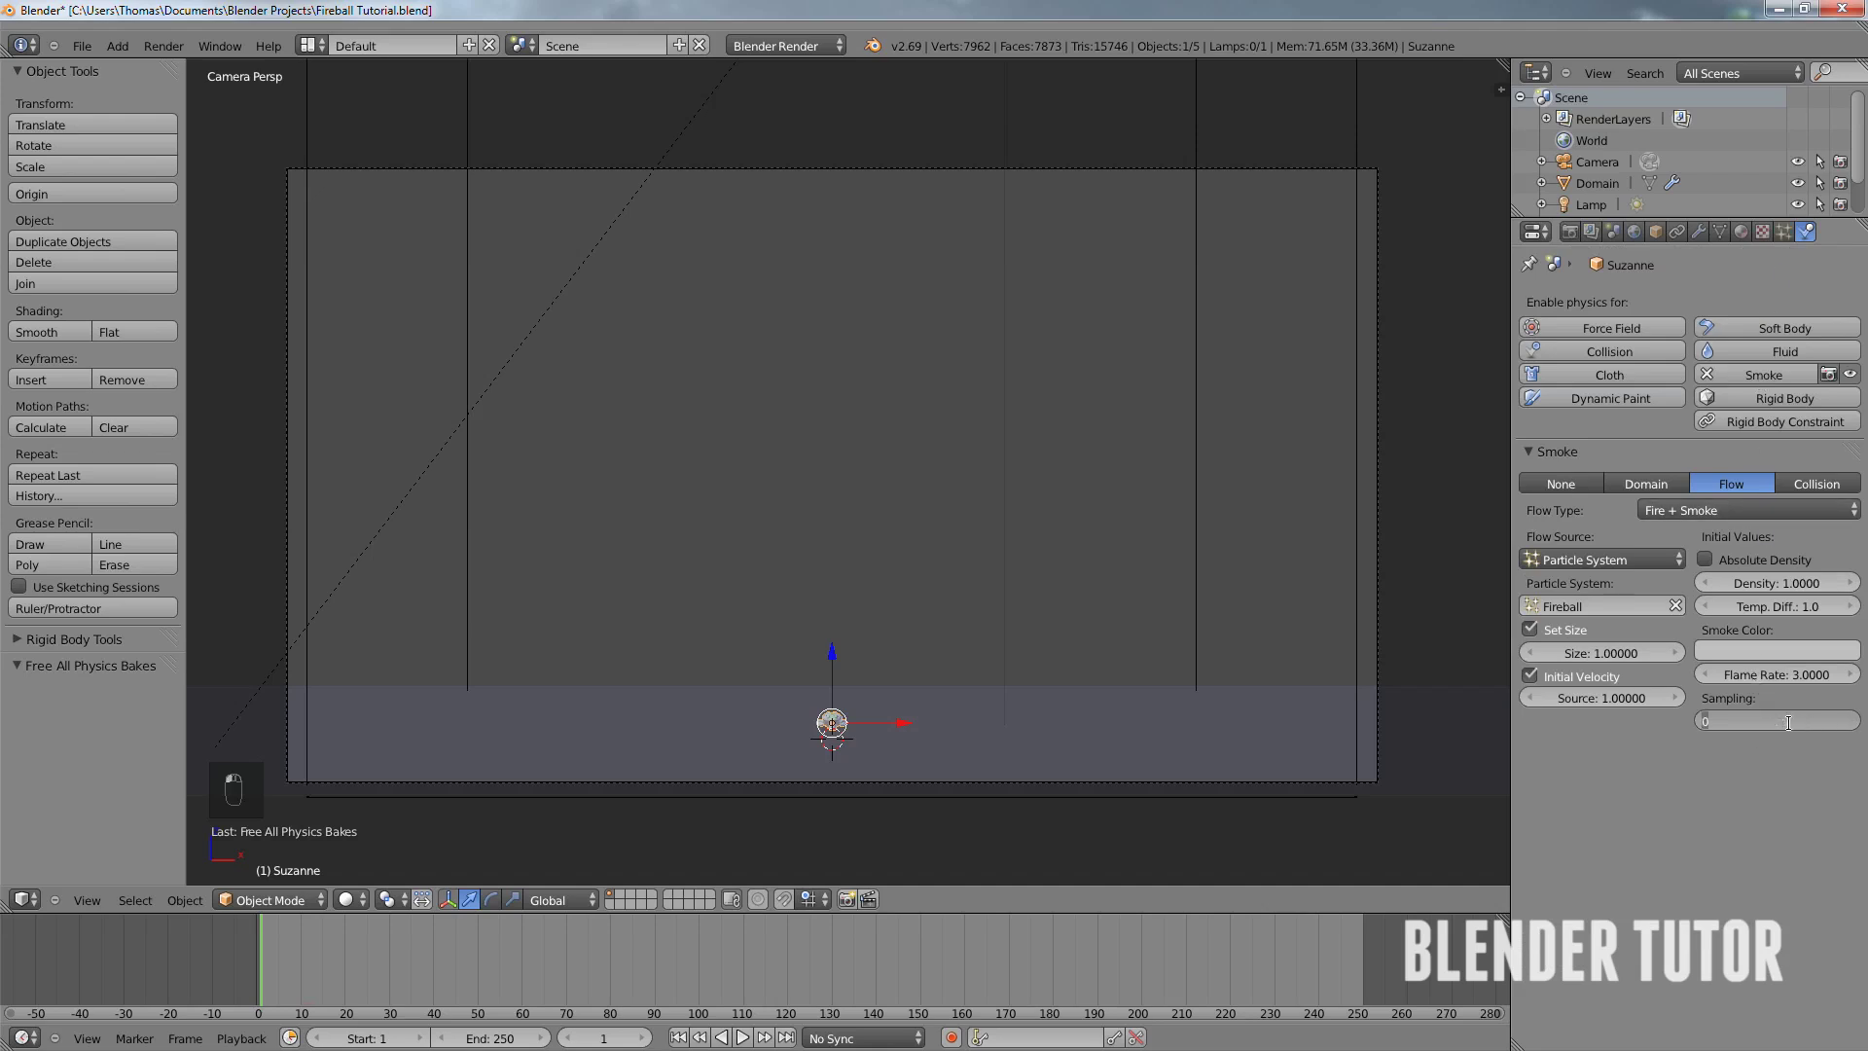
type("10")
key("Return")
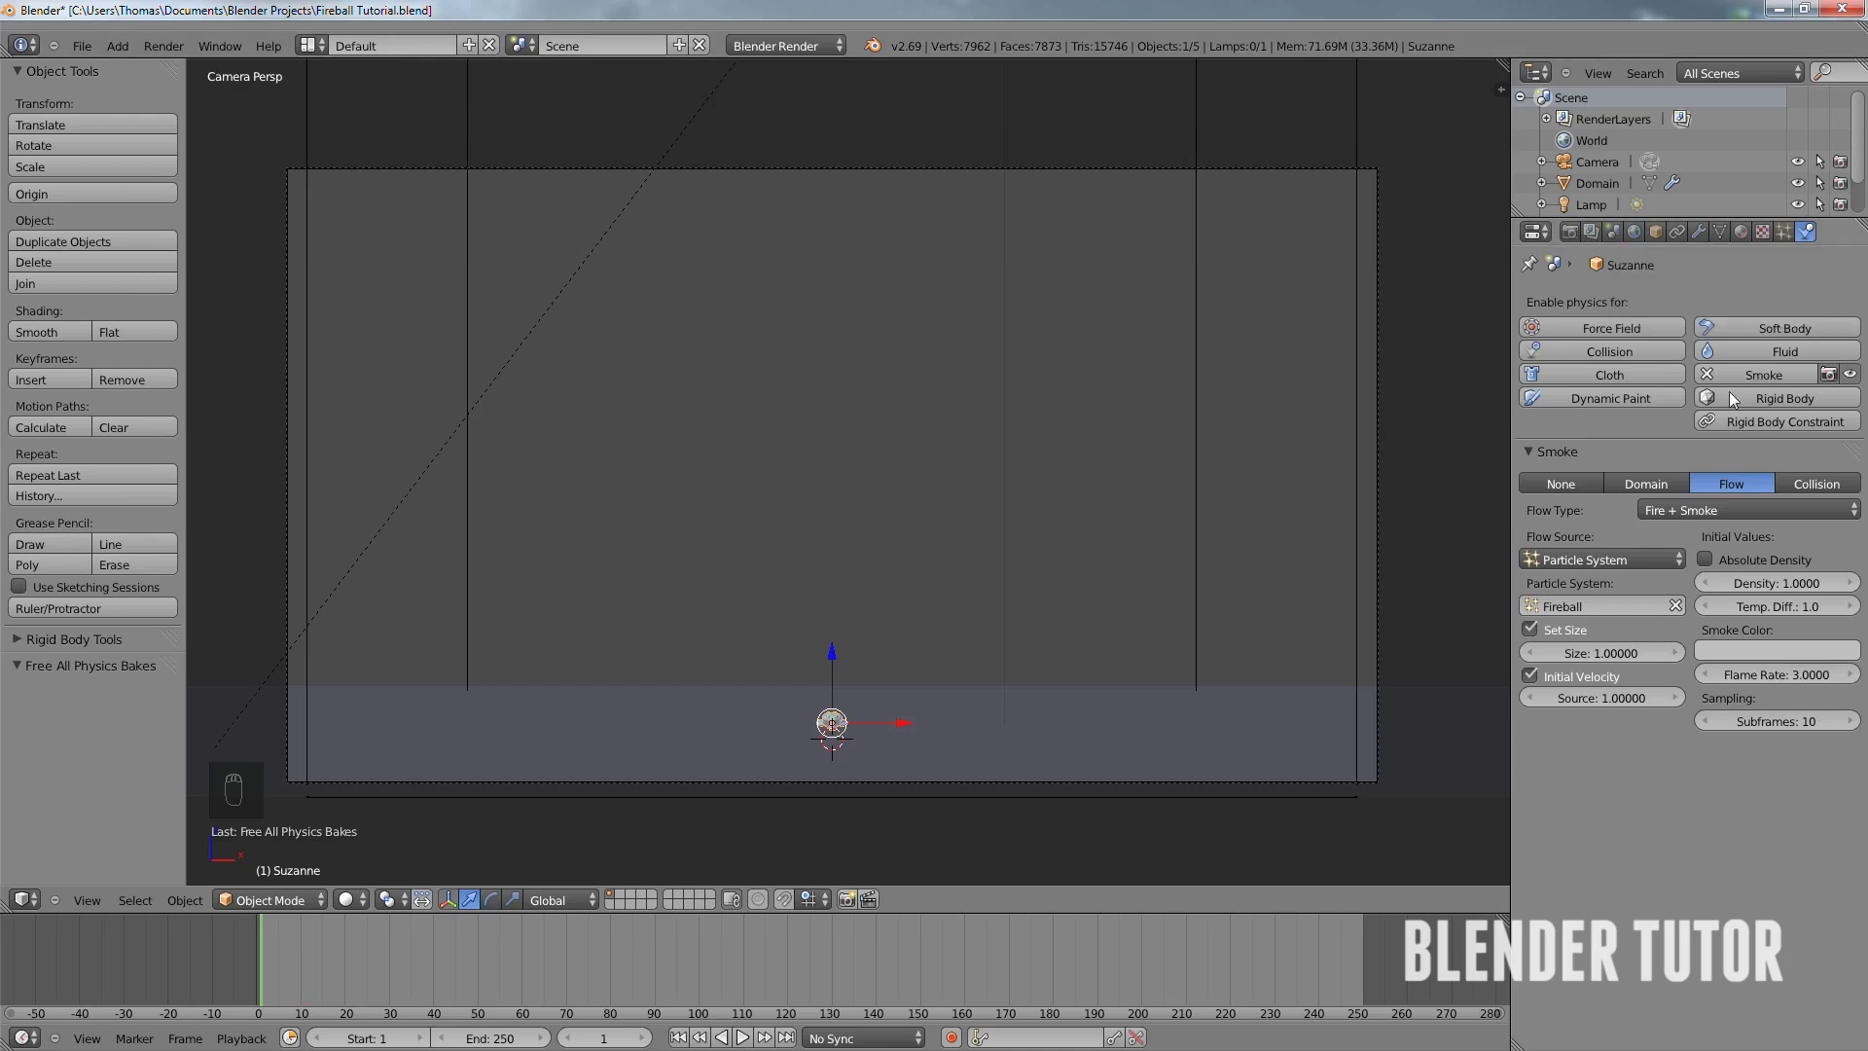
- Select the smoke domain and set its resolution to 80 divisions
right_click(1193, 400)
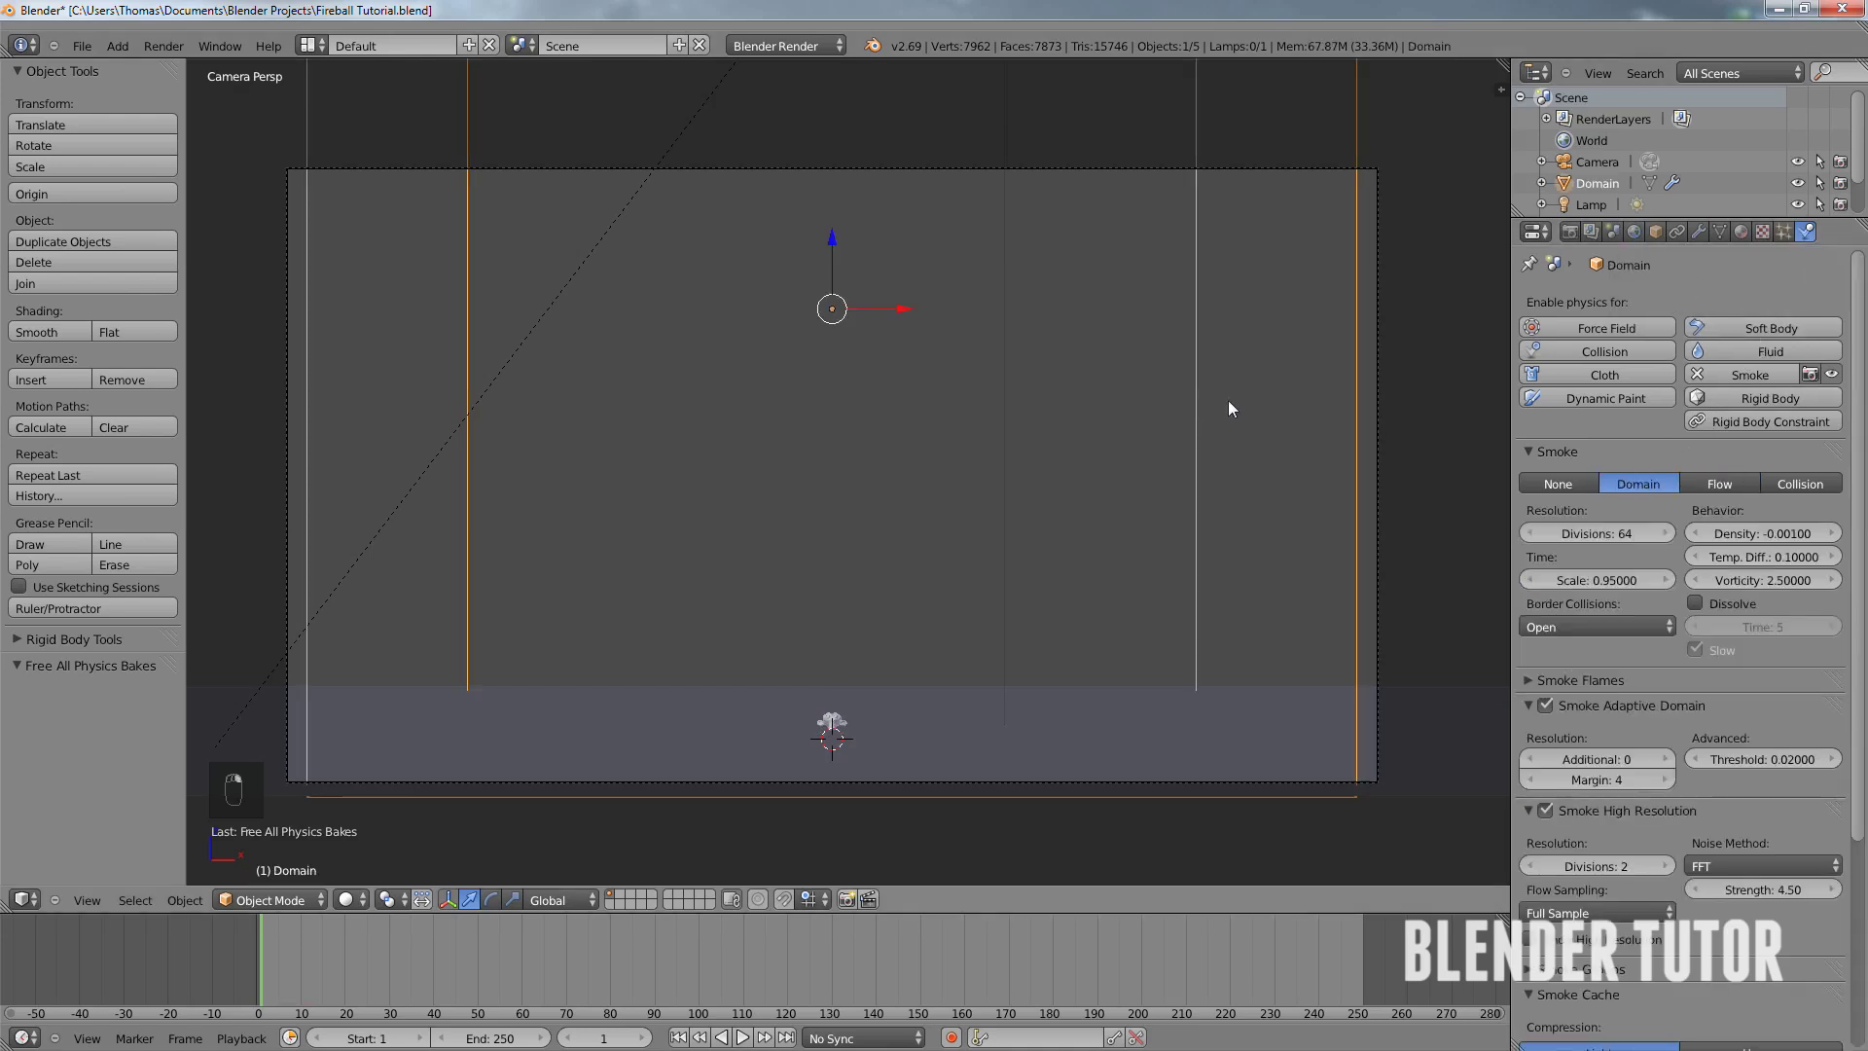
left_click(1612, 531)
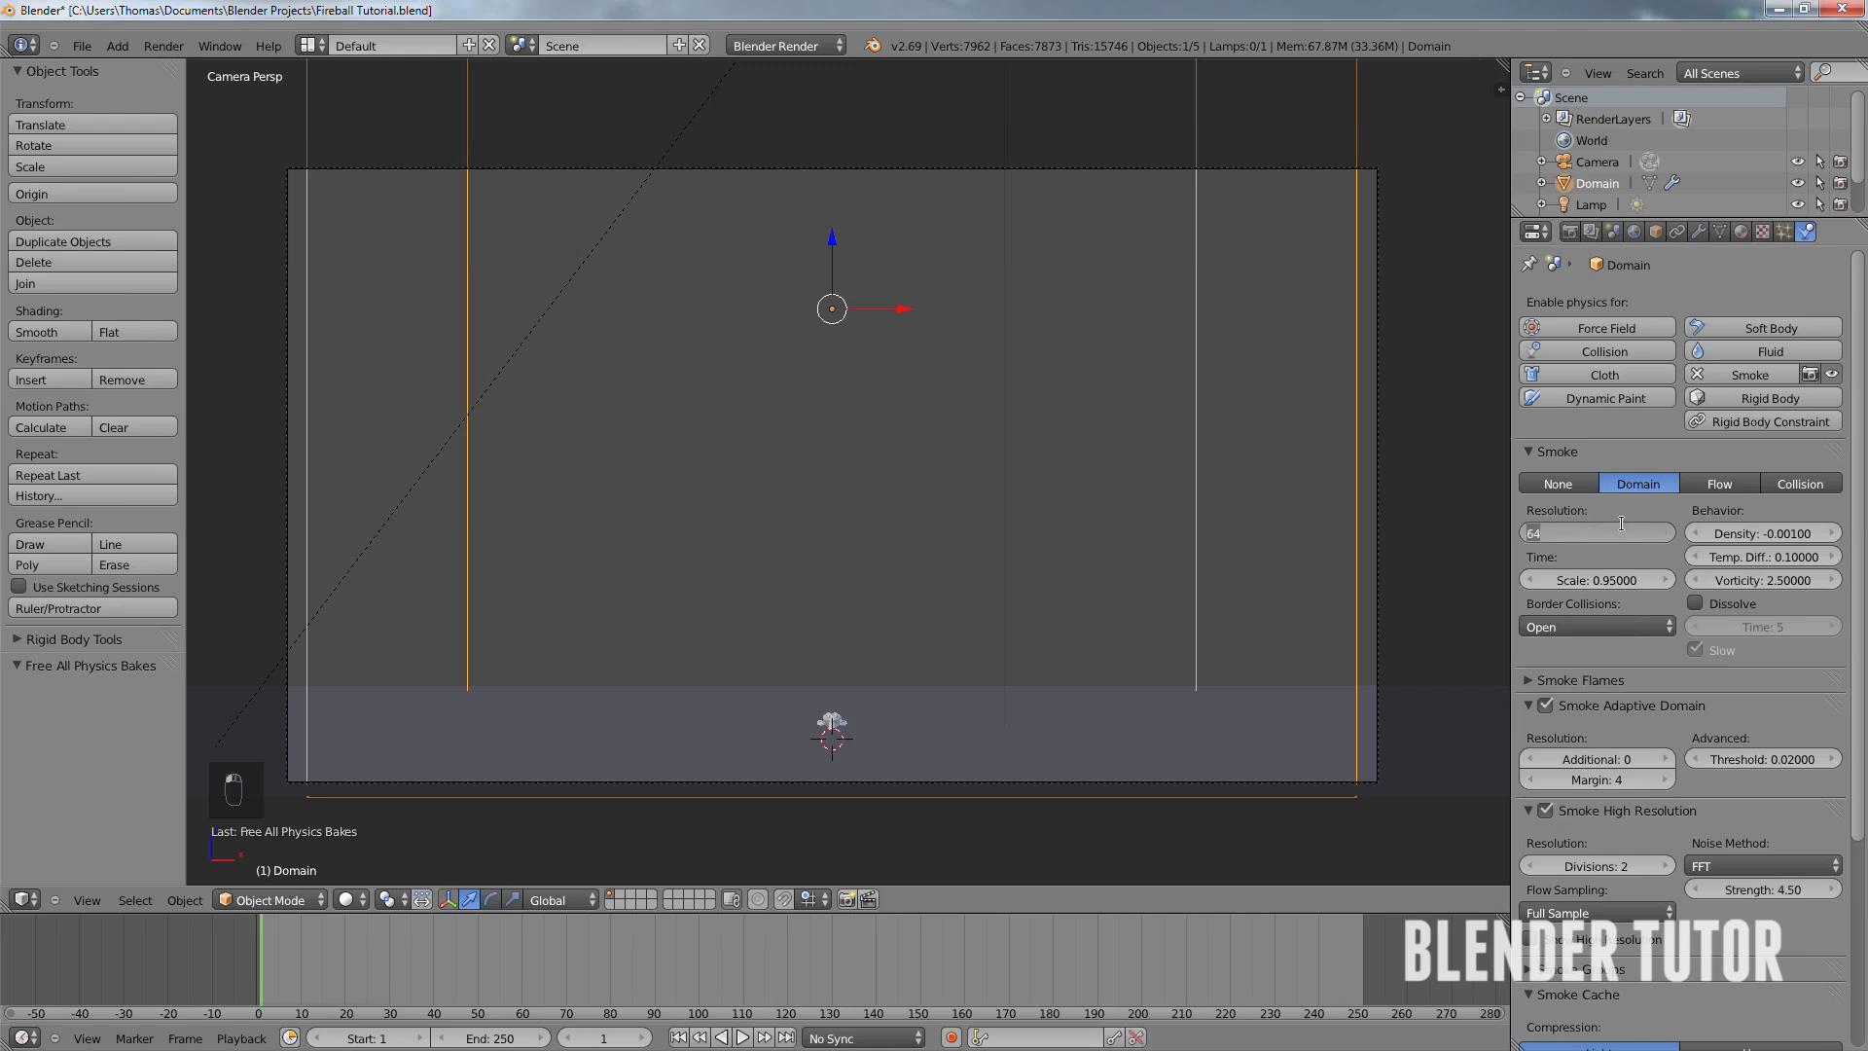
left_click(1611, 508)
left_click(1603, 530)
type("80")
key("Return")
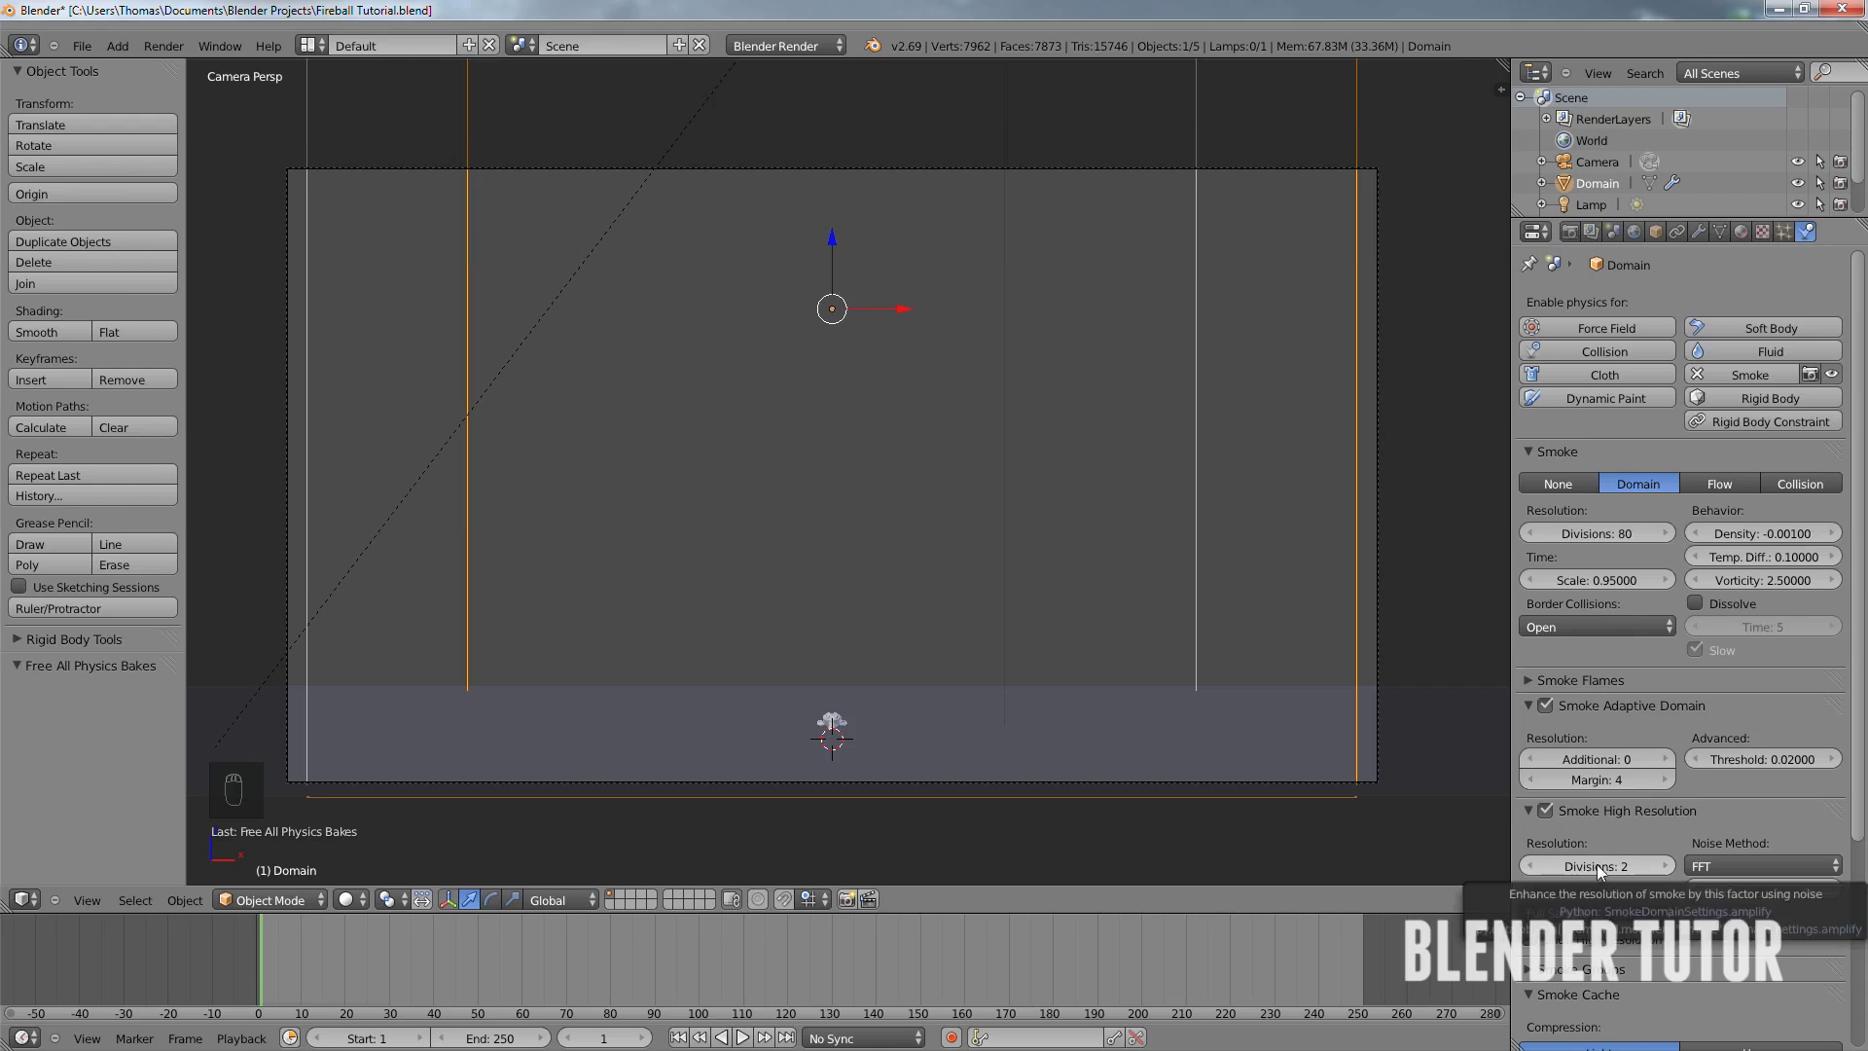
- Save the project file and bake all dynamics from the domain's smoke cache settings
scroll(1633, 847, "down", 3)
scroll(1625, 839, "down", 4)
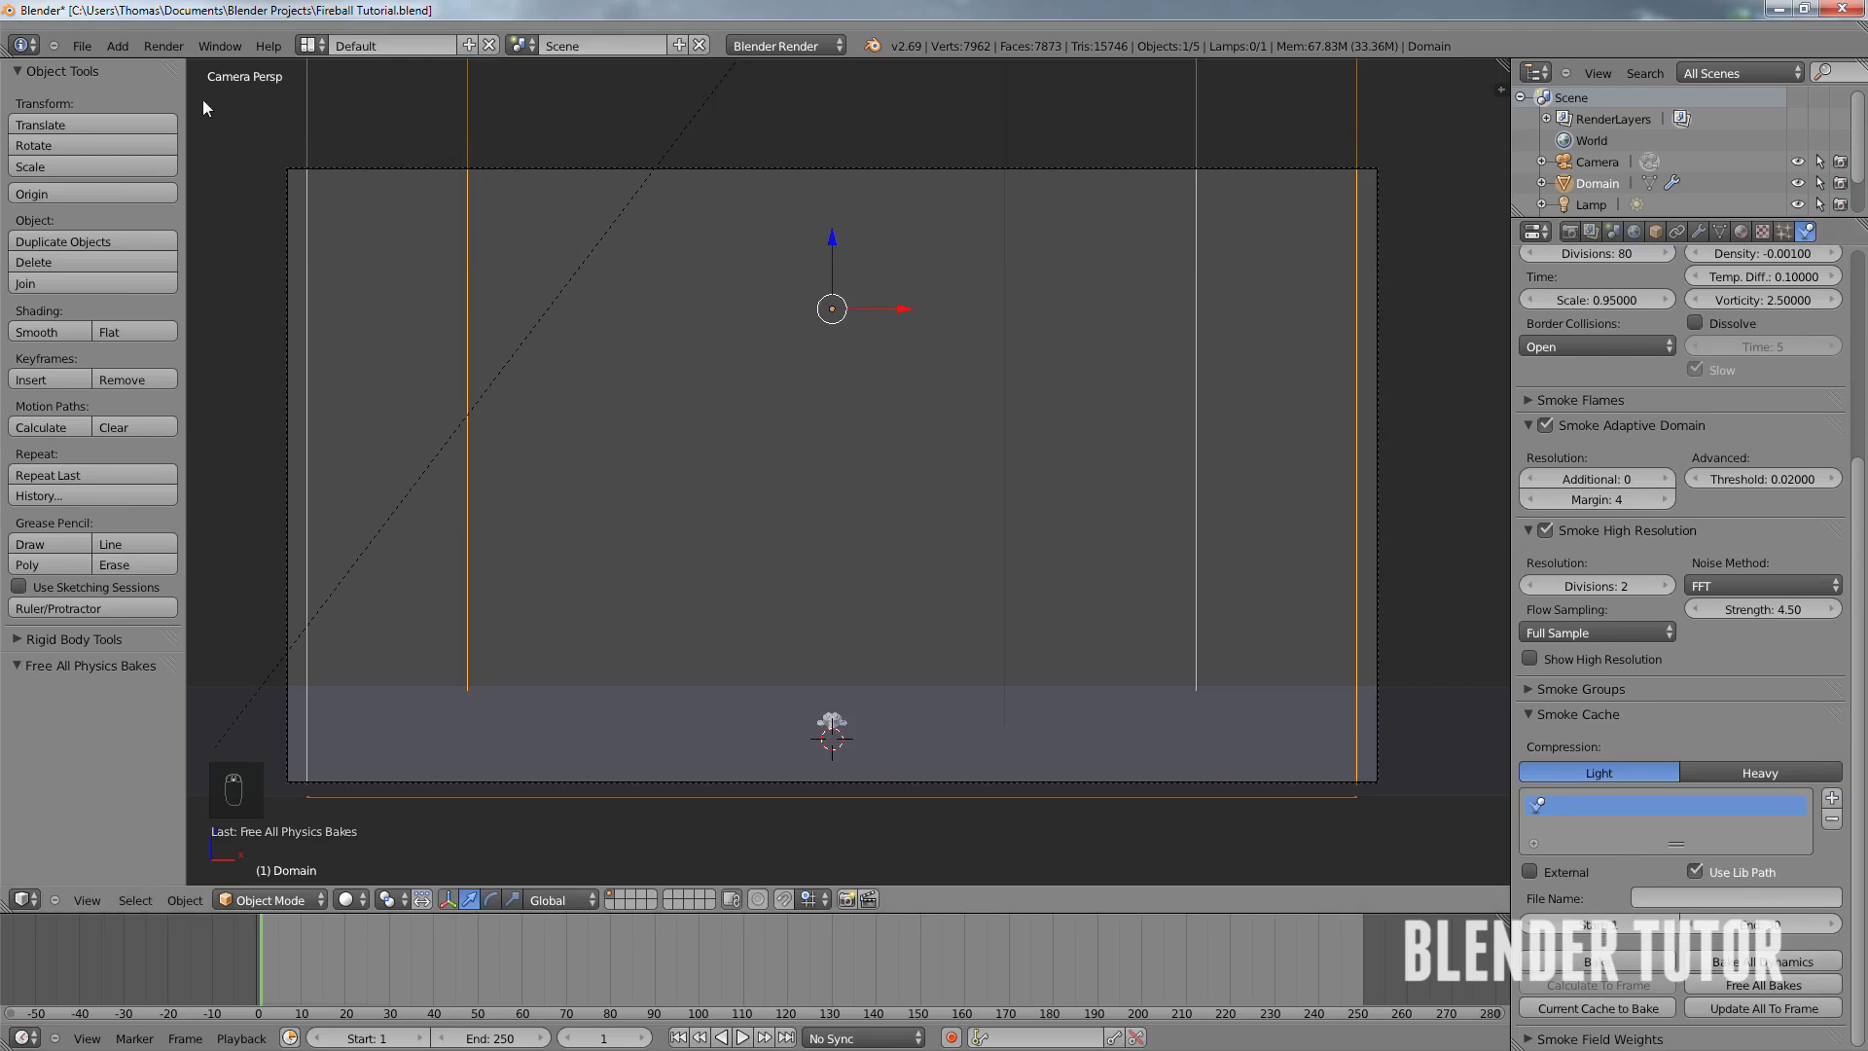
left_click(82, 46)
left_click(95, 184)
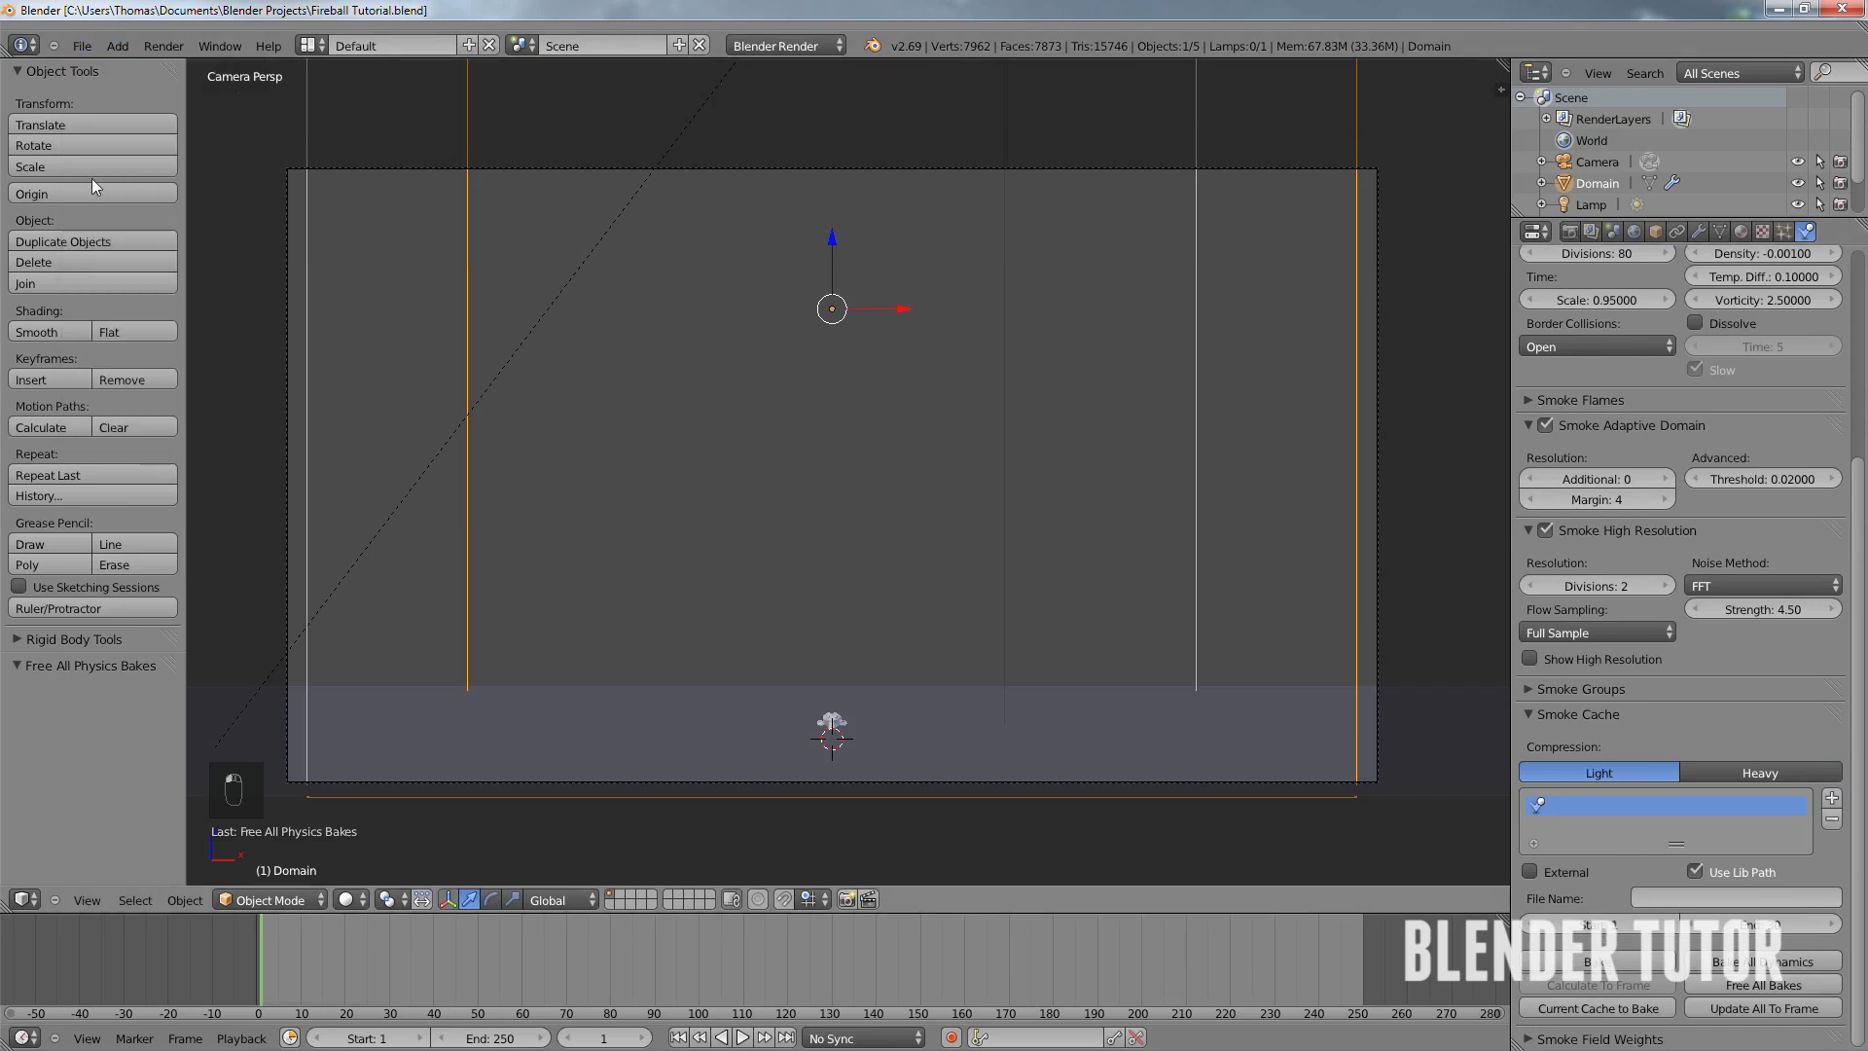
left_click(1751, 963)
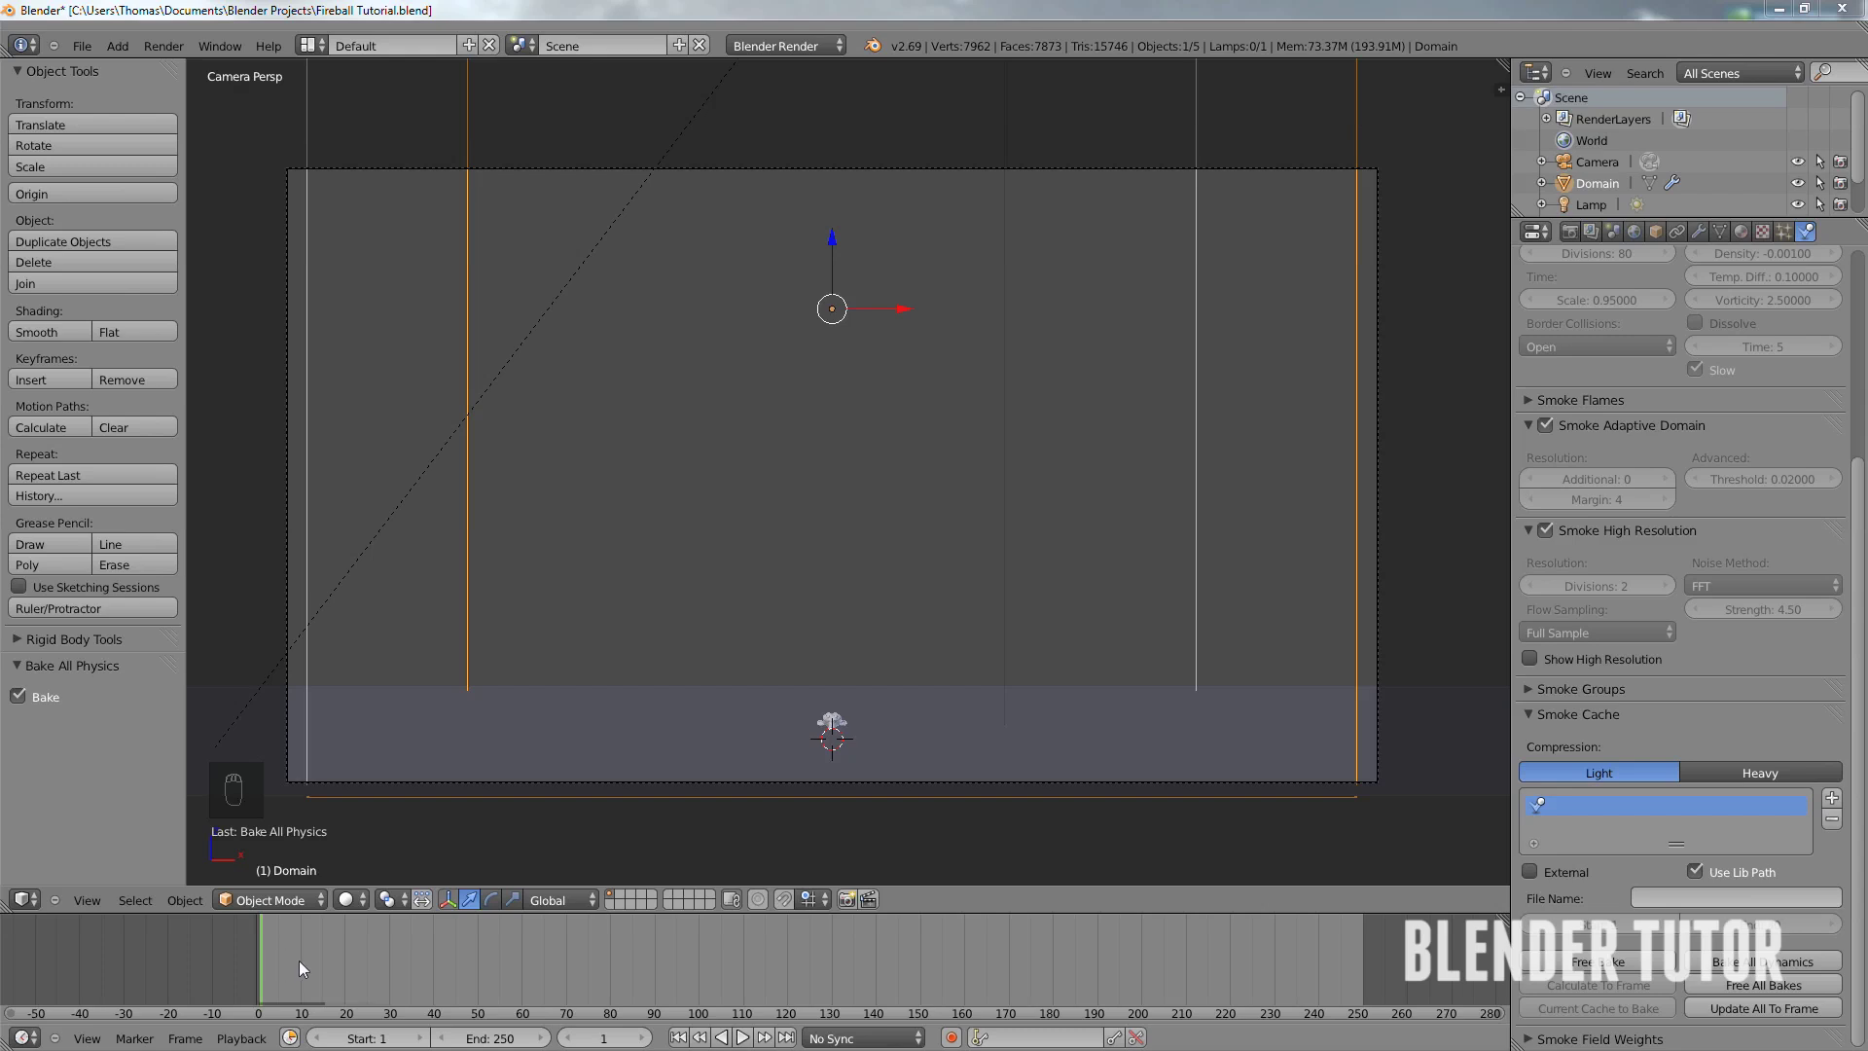
- Scrub to frame 13 of the baked explosion and render a still image to check it
left_click_drag(300, 960, 317, 961)
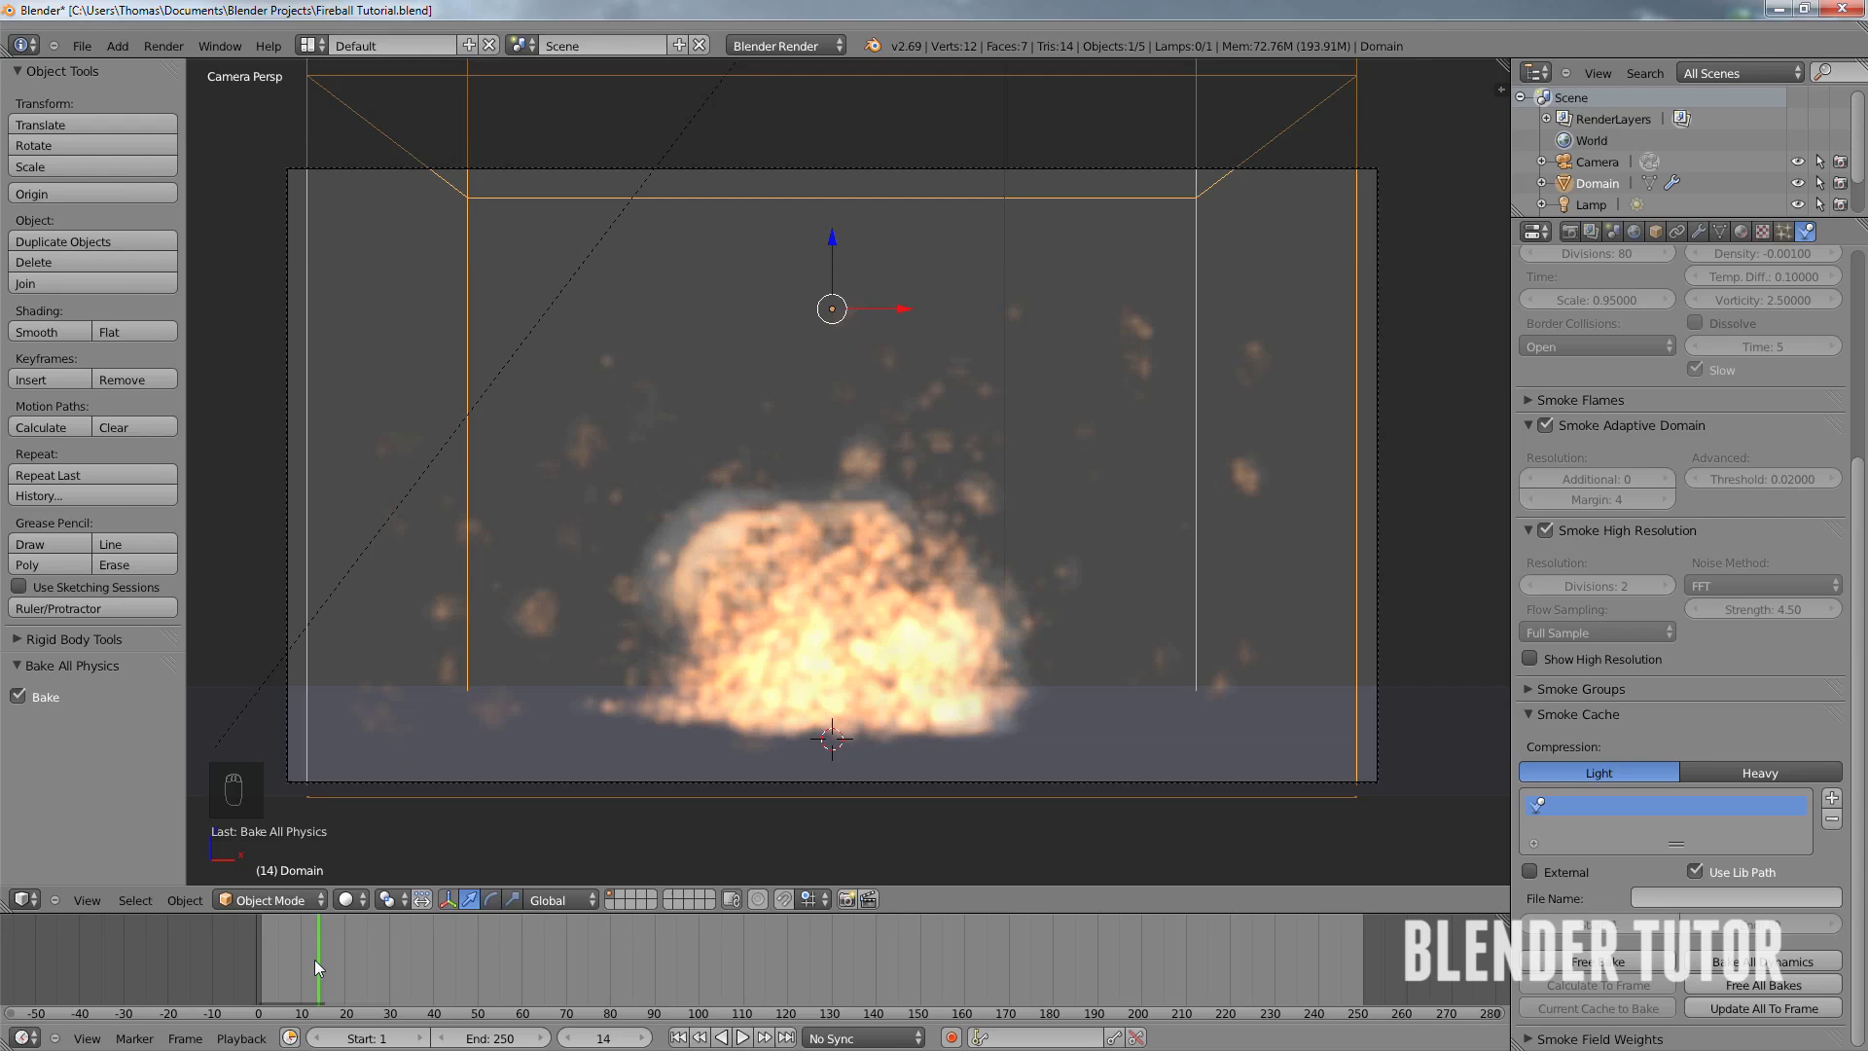
left_click(313, 959)
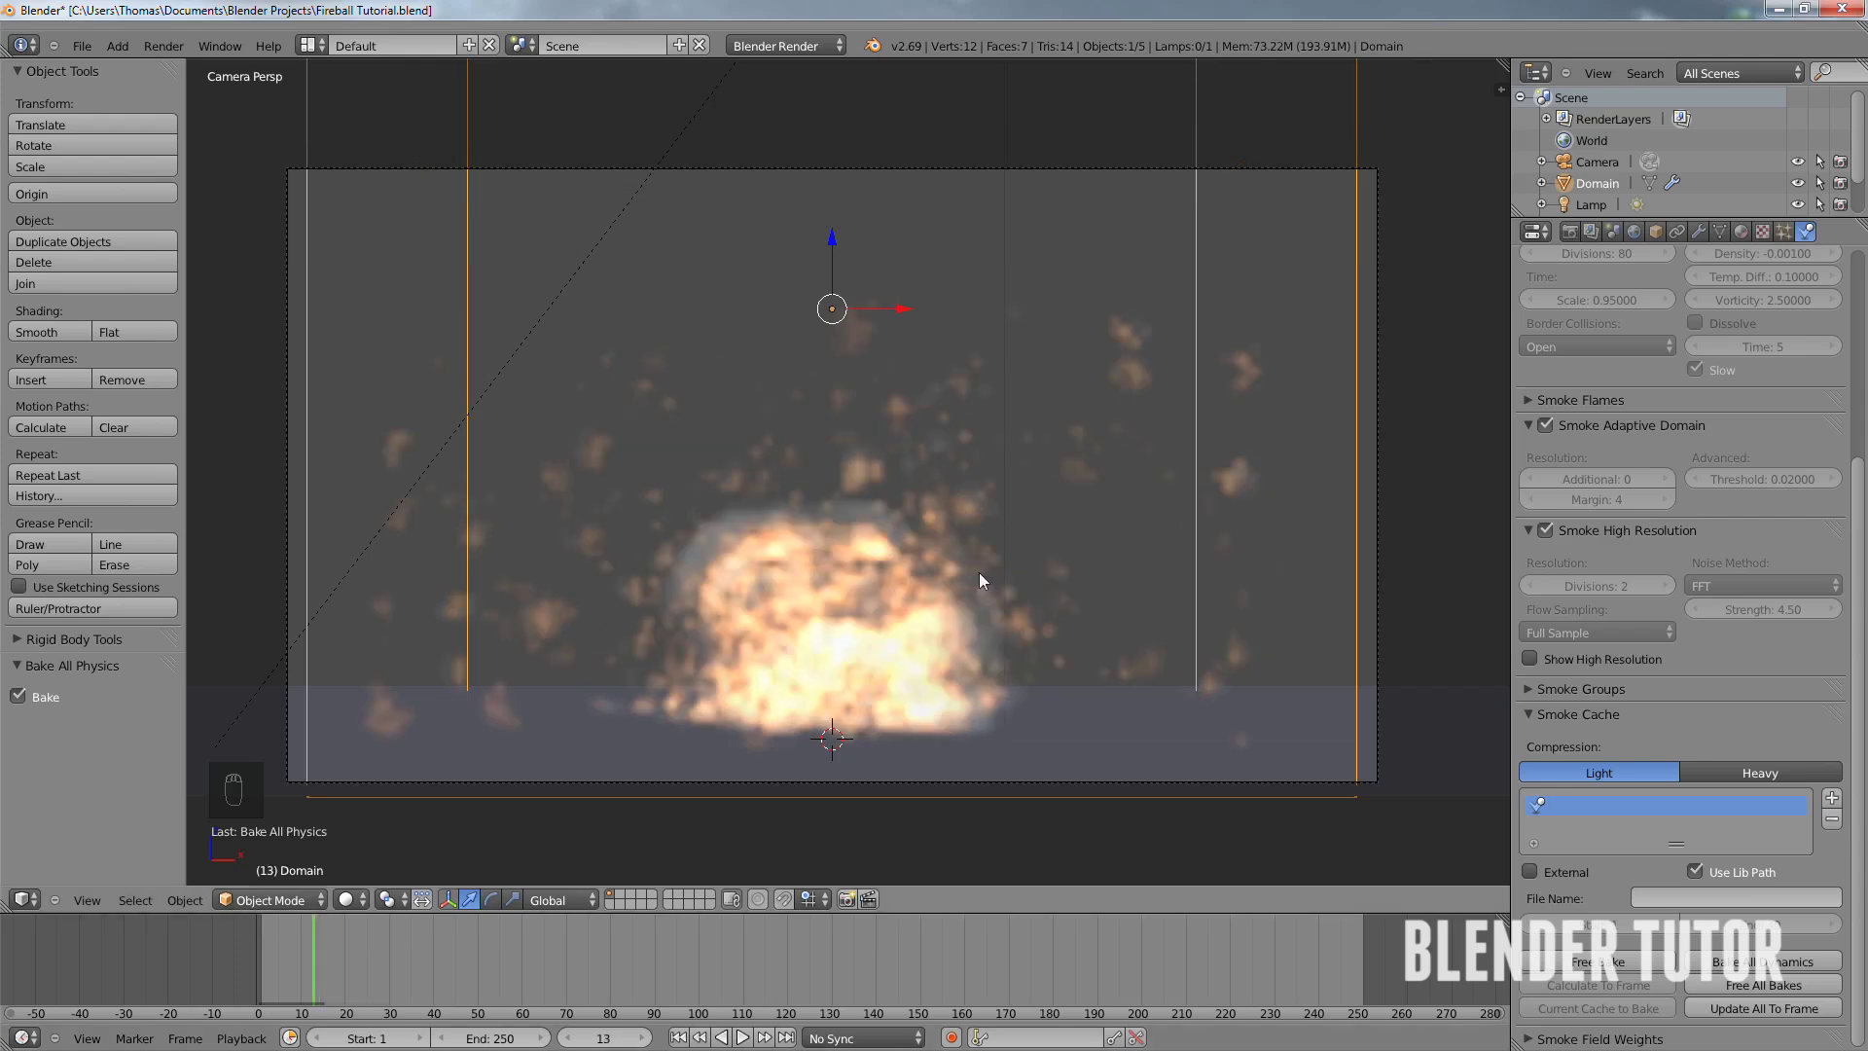
left_click(163, 46)
left_click(193, 69)
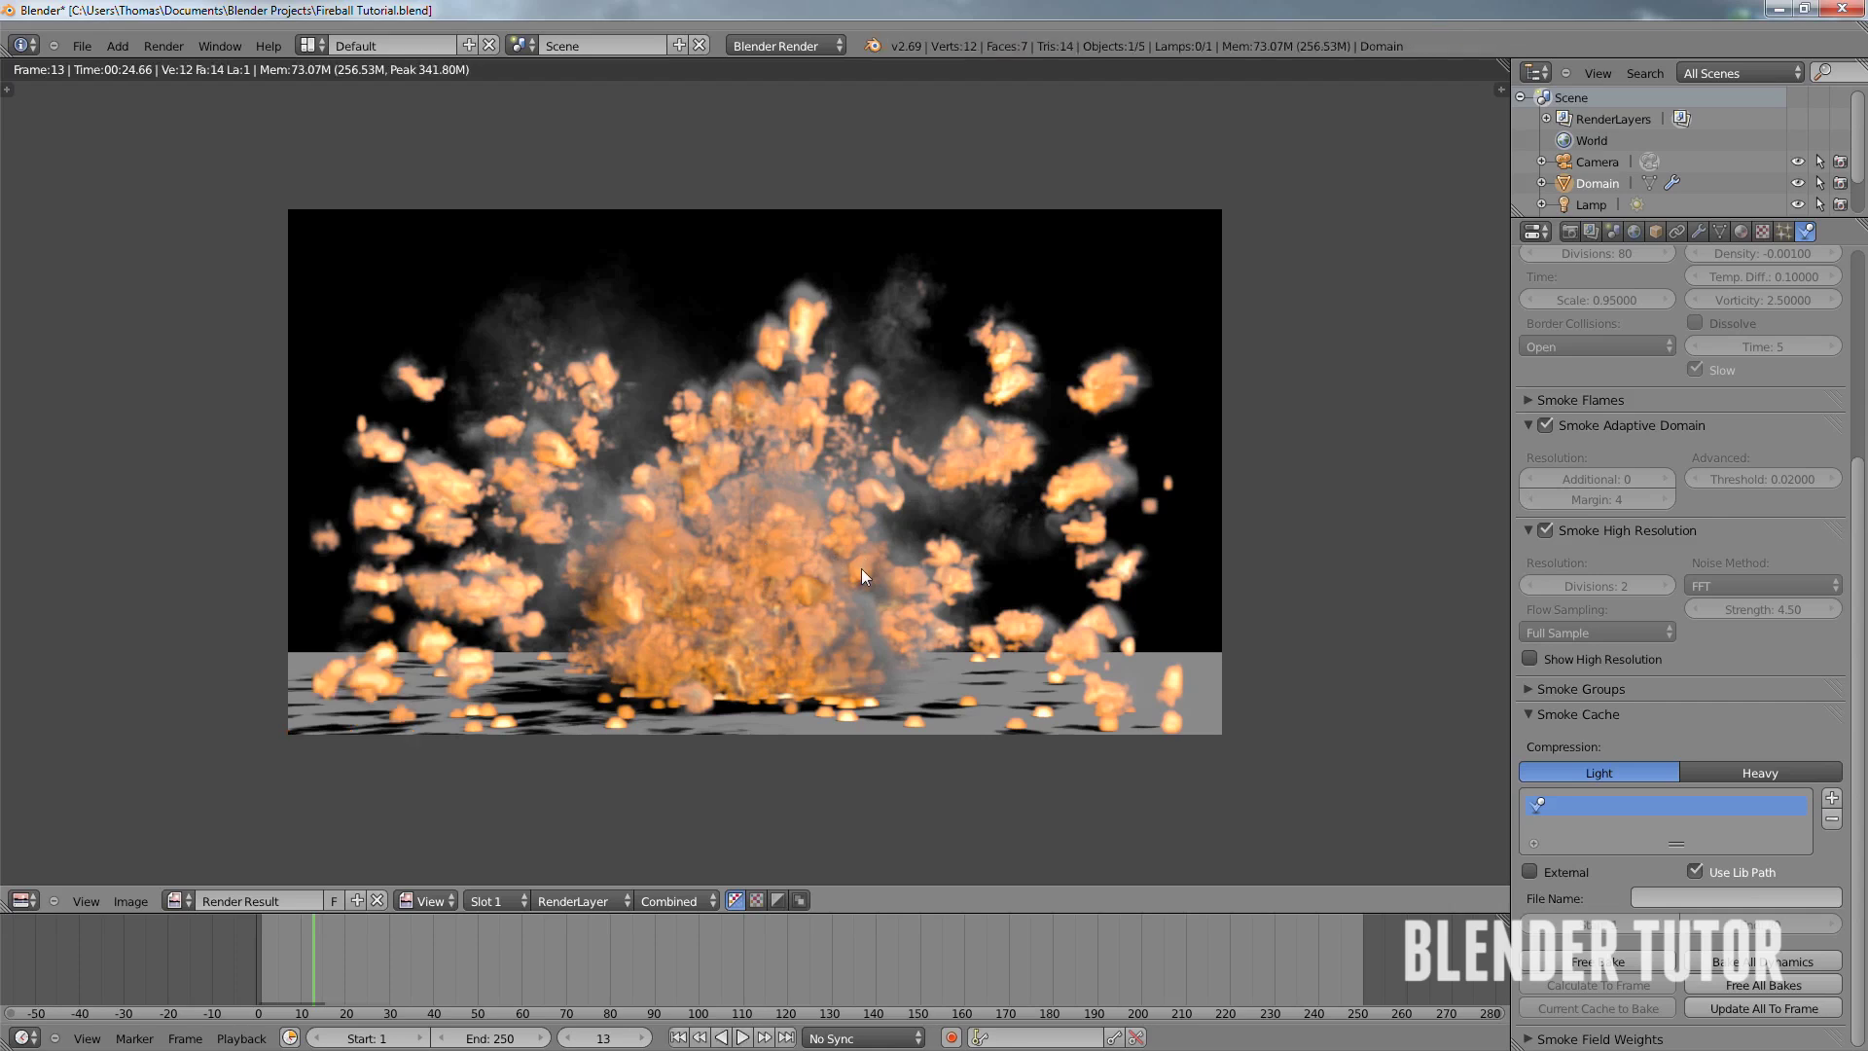
key("Escape")
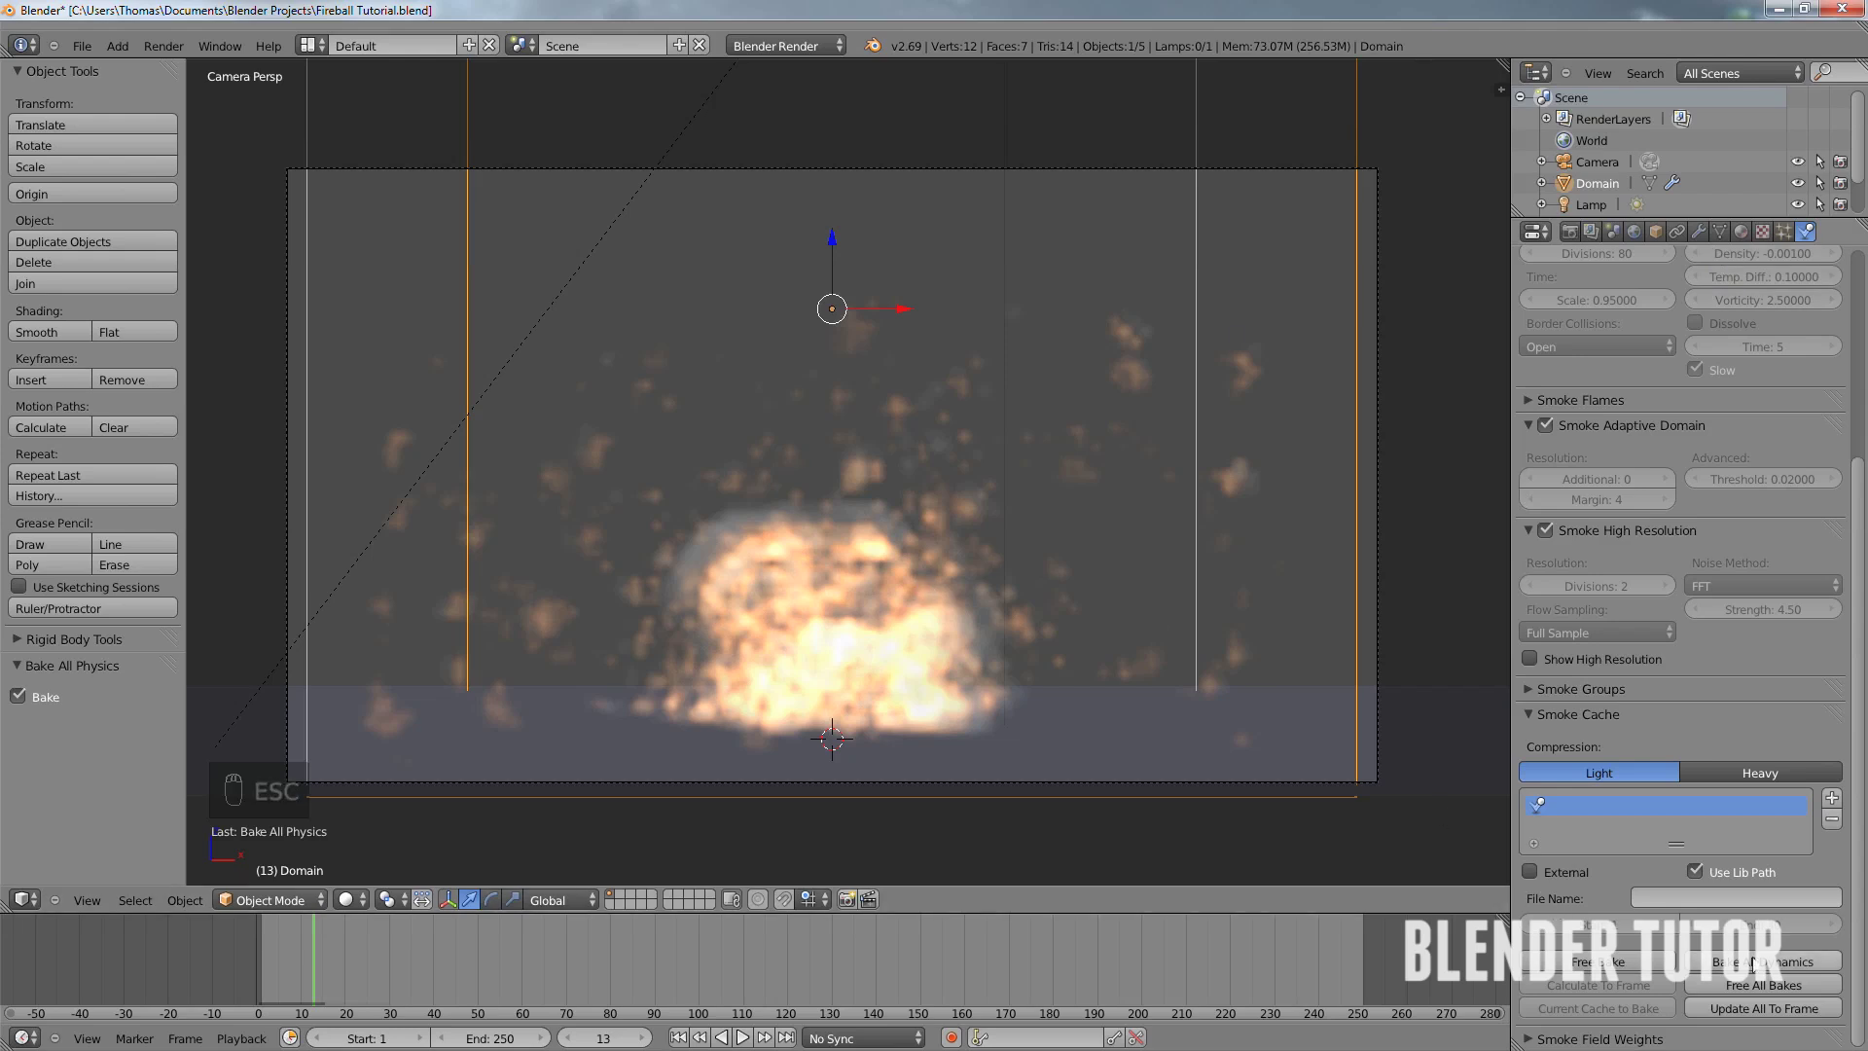
- Go back to the first frame and free all bakes to unlock the domain's settings
left_click(678, 1038)
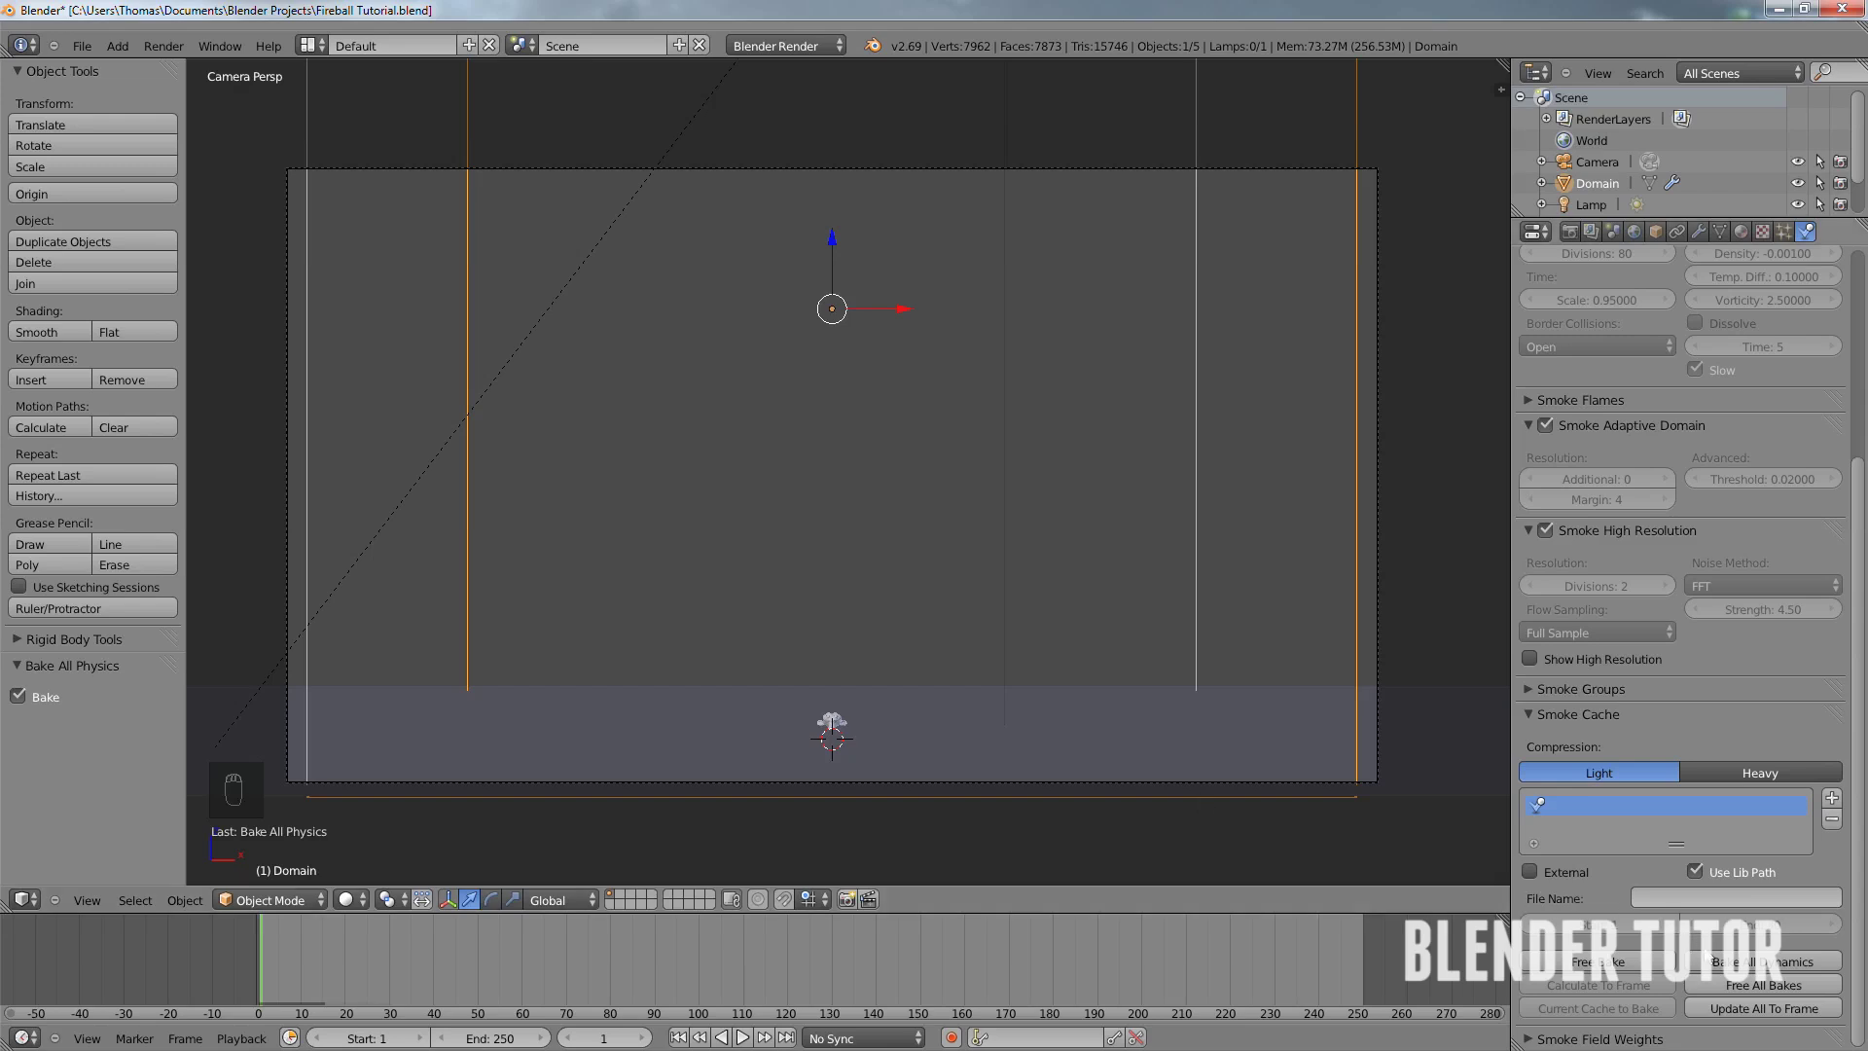
left_click(1758, 985)
scroll(1802, 419, "up", 5)
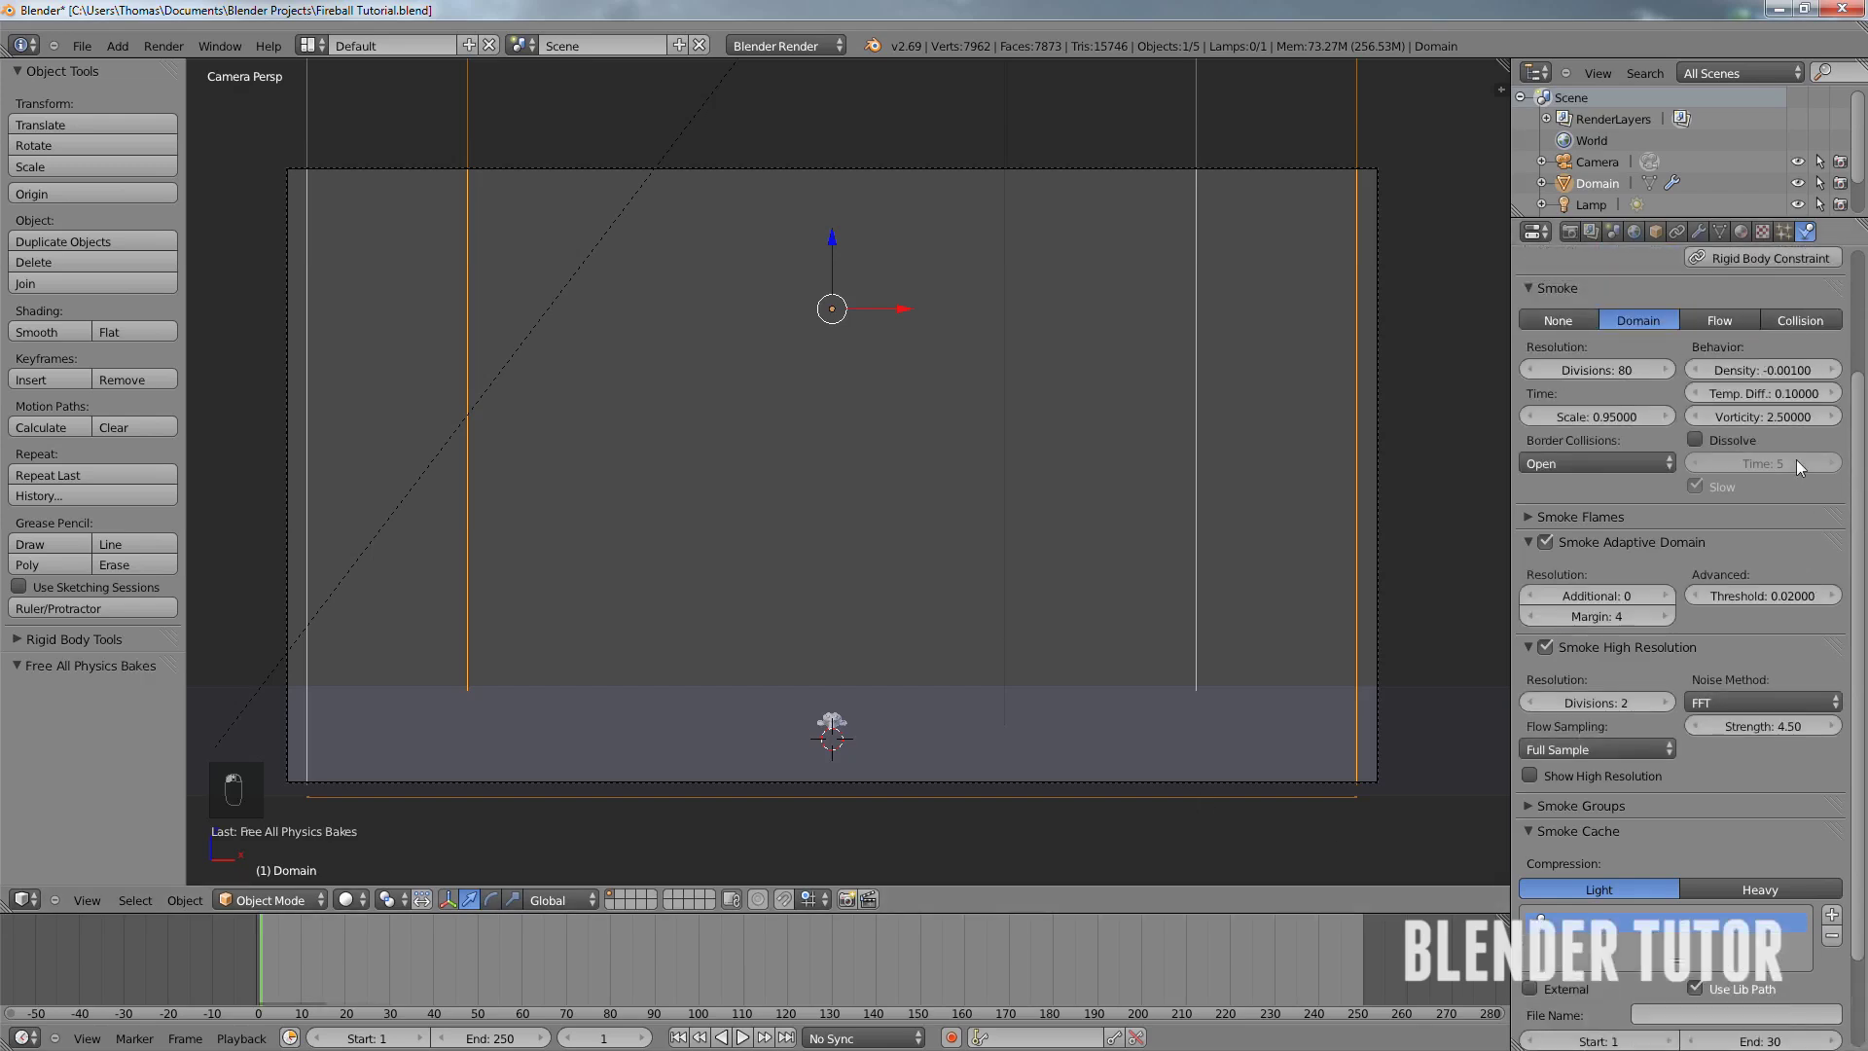
scroll(1796, 465, "up", 1)
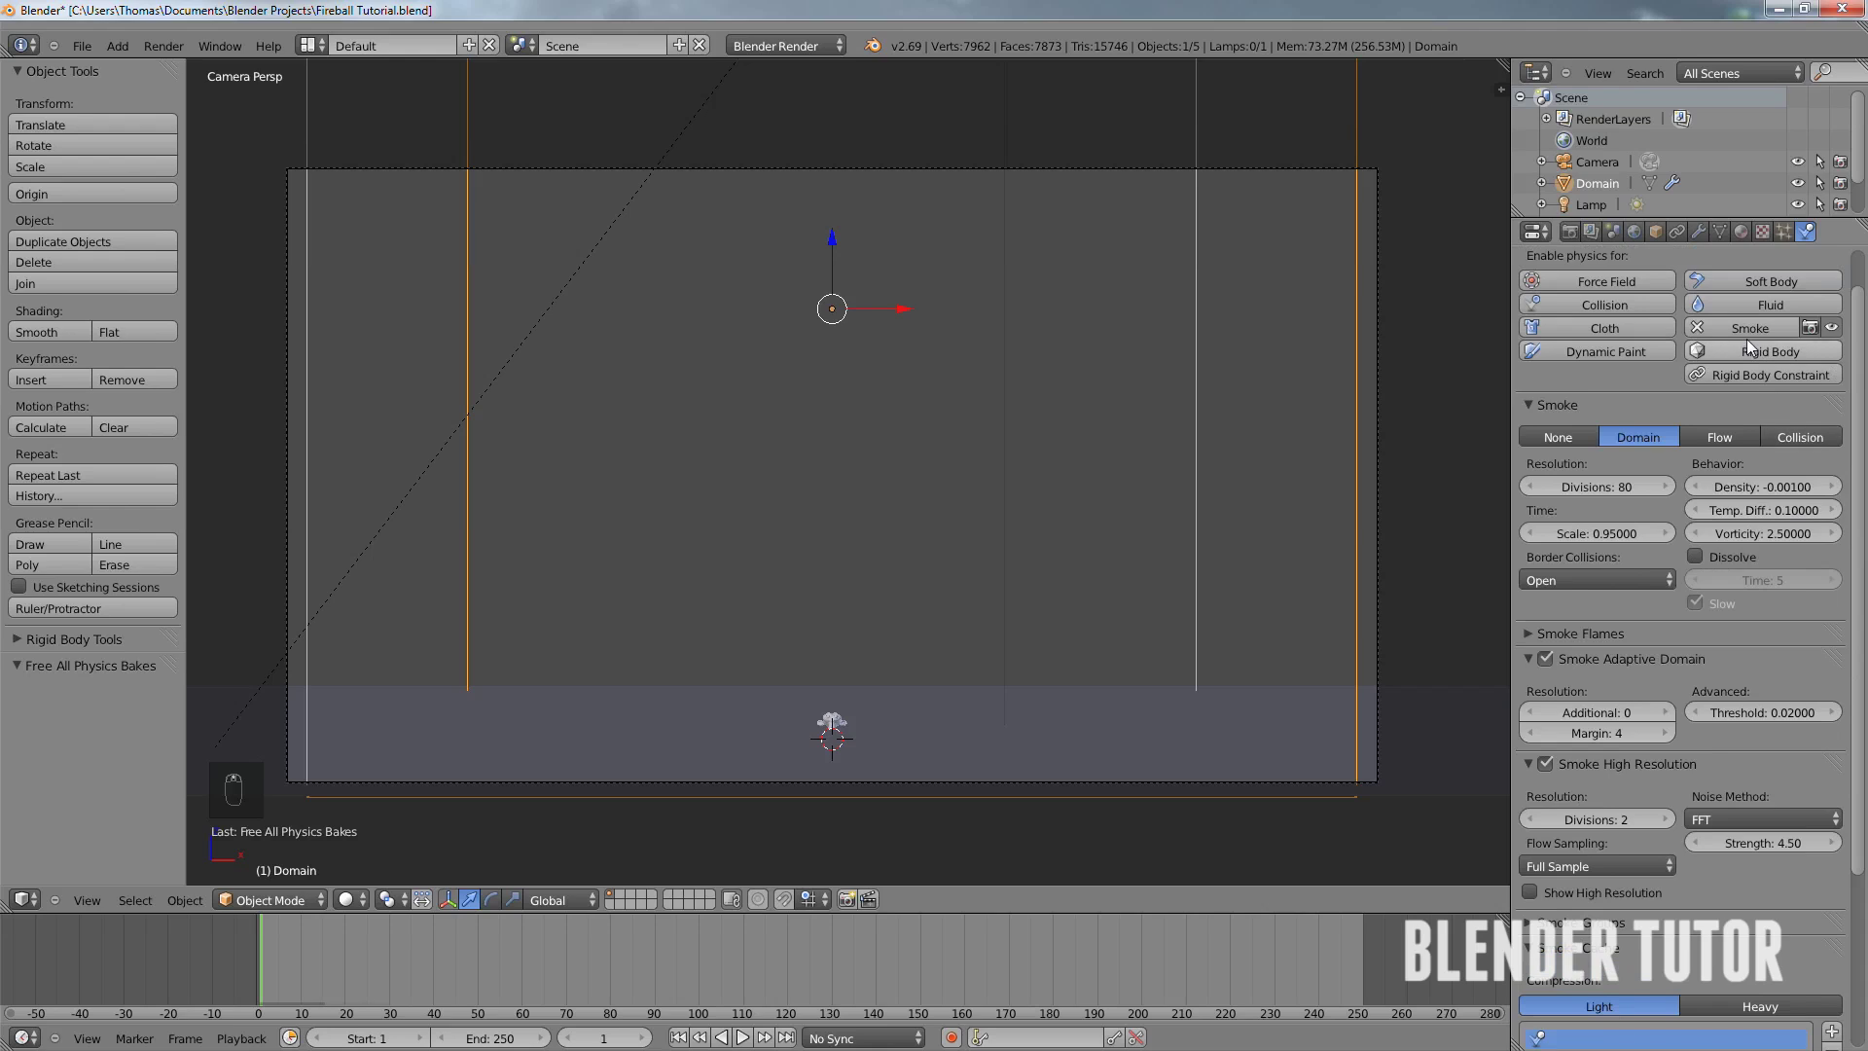
- Select the monkey head and enter a new particle size for its smoke flow
right_click(832, 725)
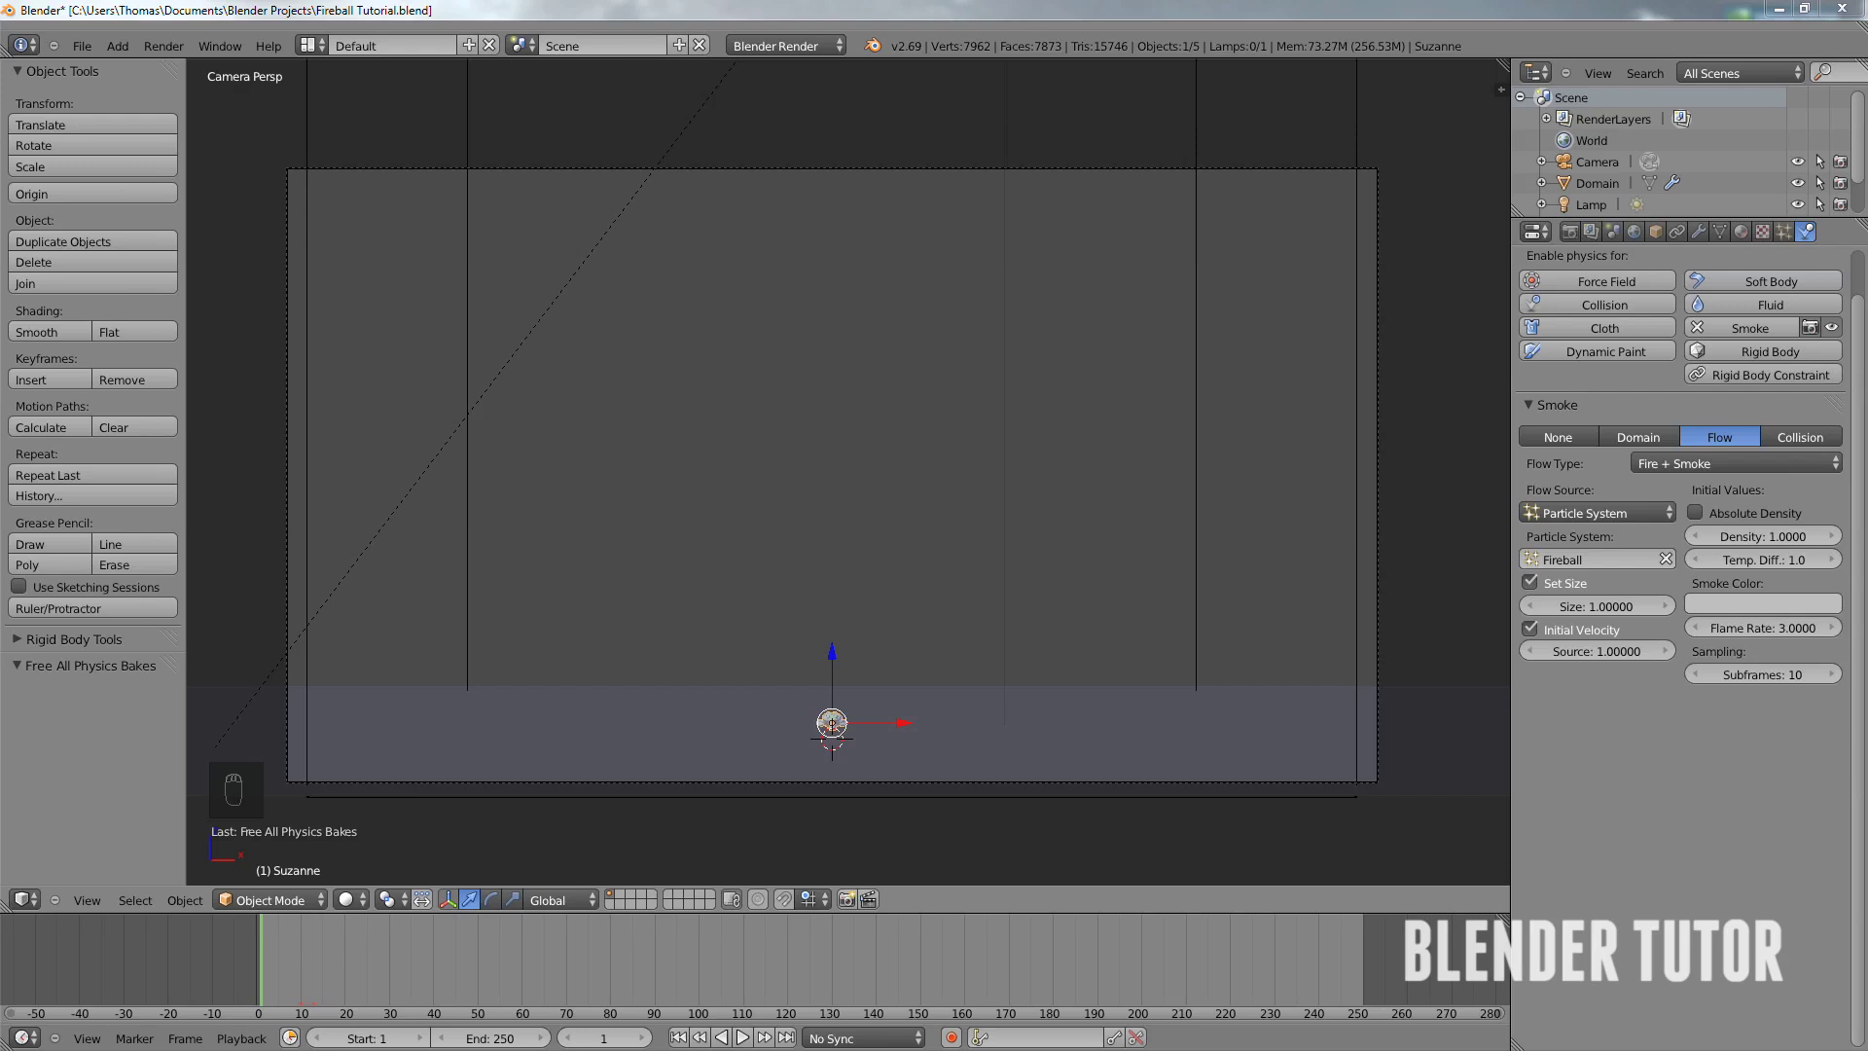
left_click(1623, 607)
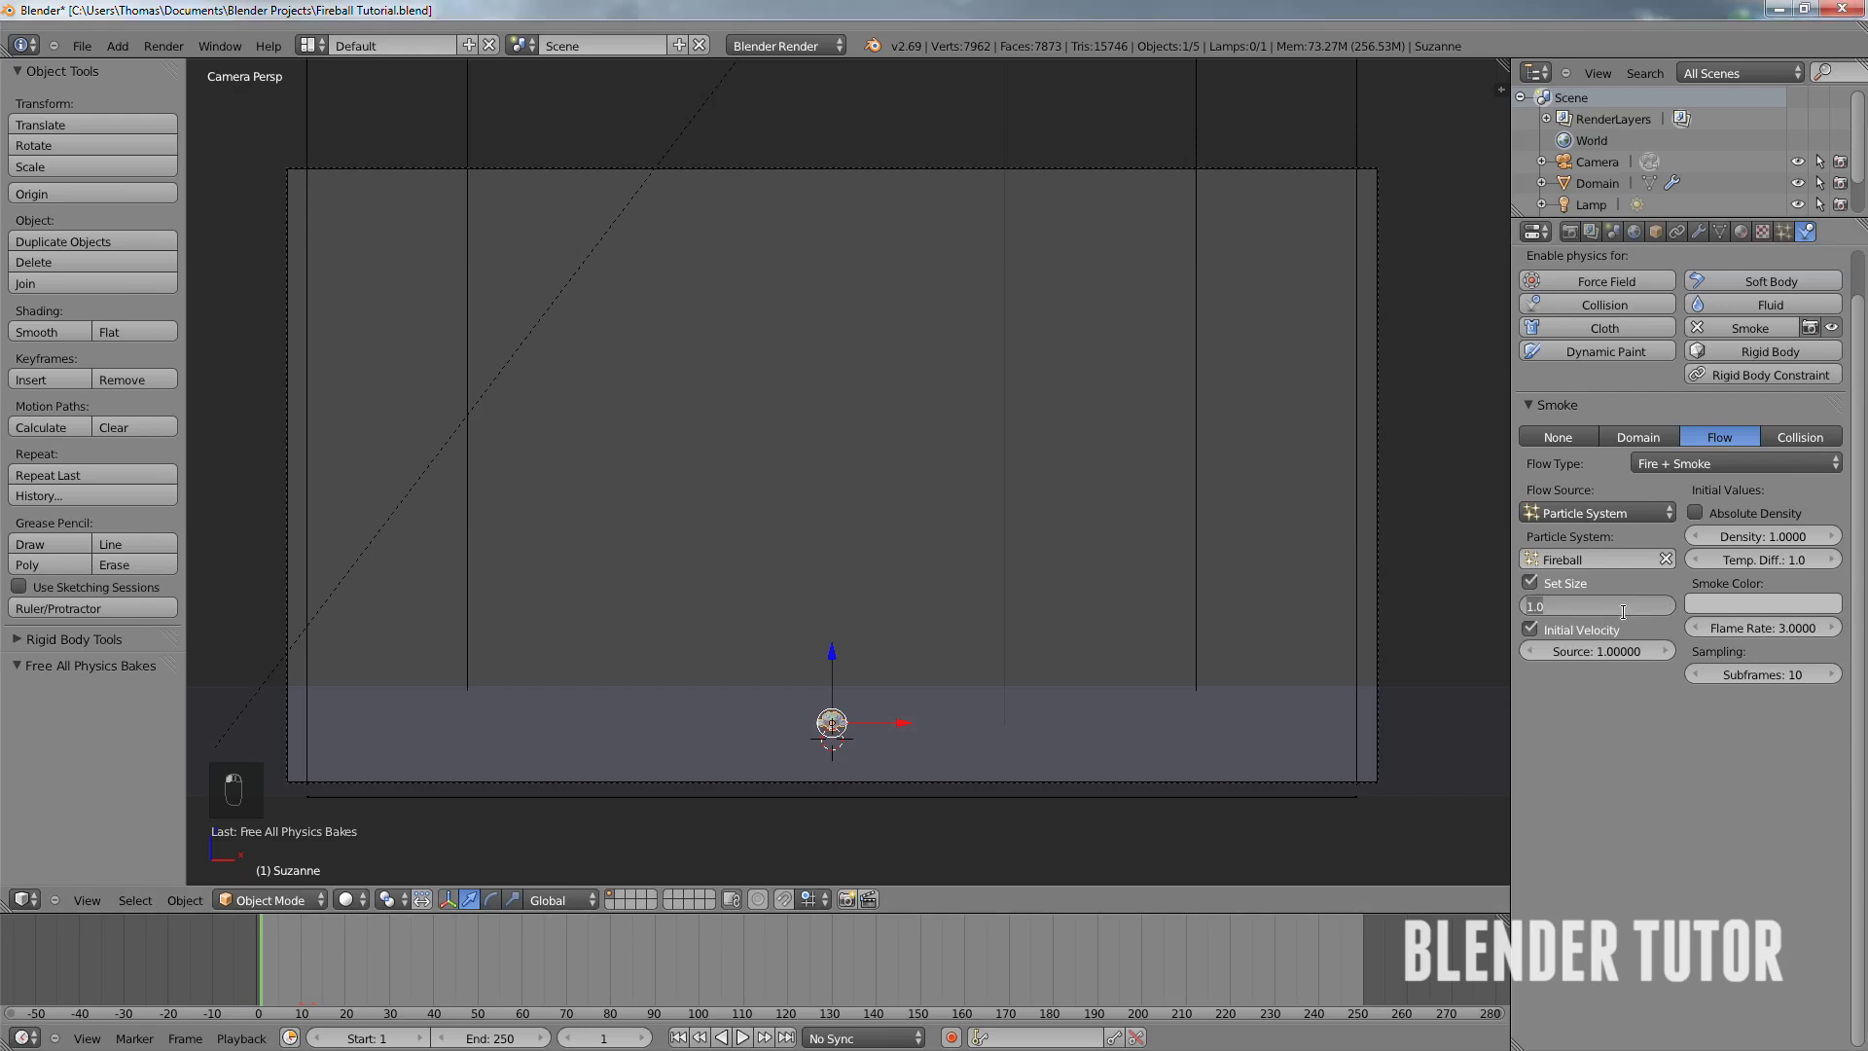
key("BackSpace")
key("Return")
- Select the smoke domain and set its resolution to 96 divisions
right_click(1195, 390)
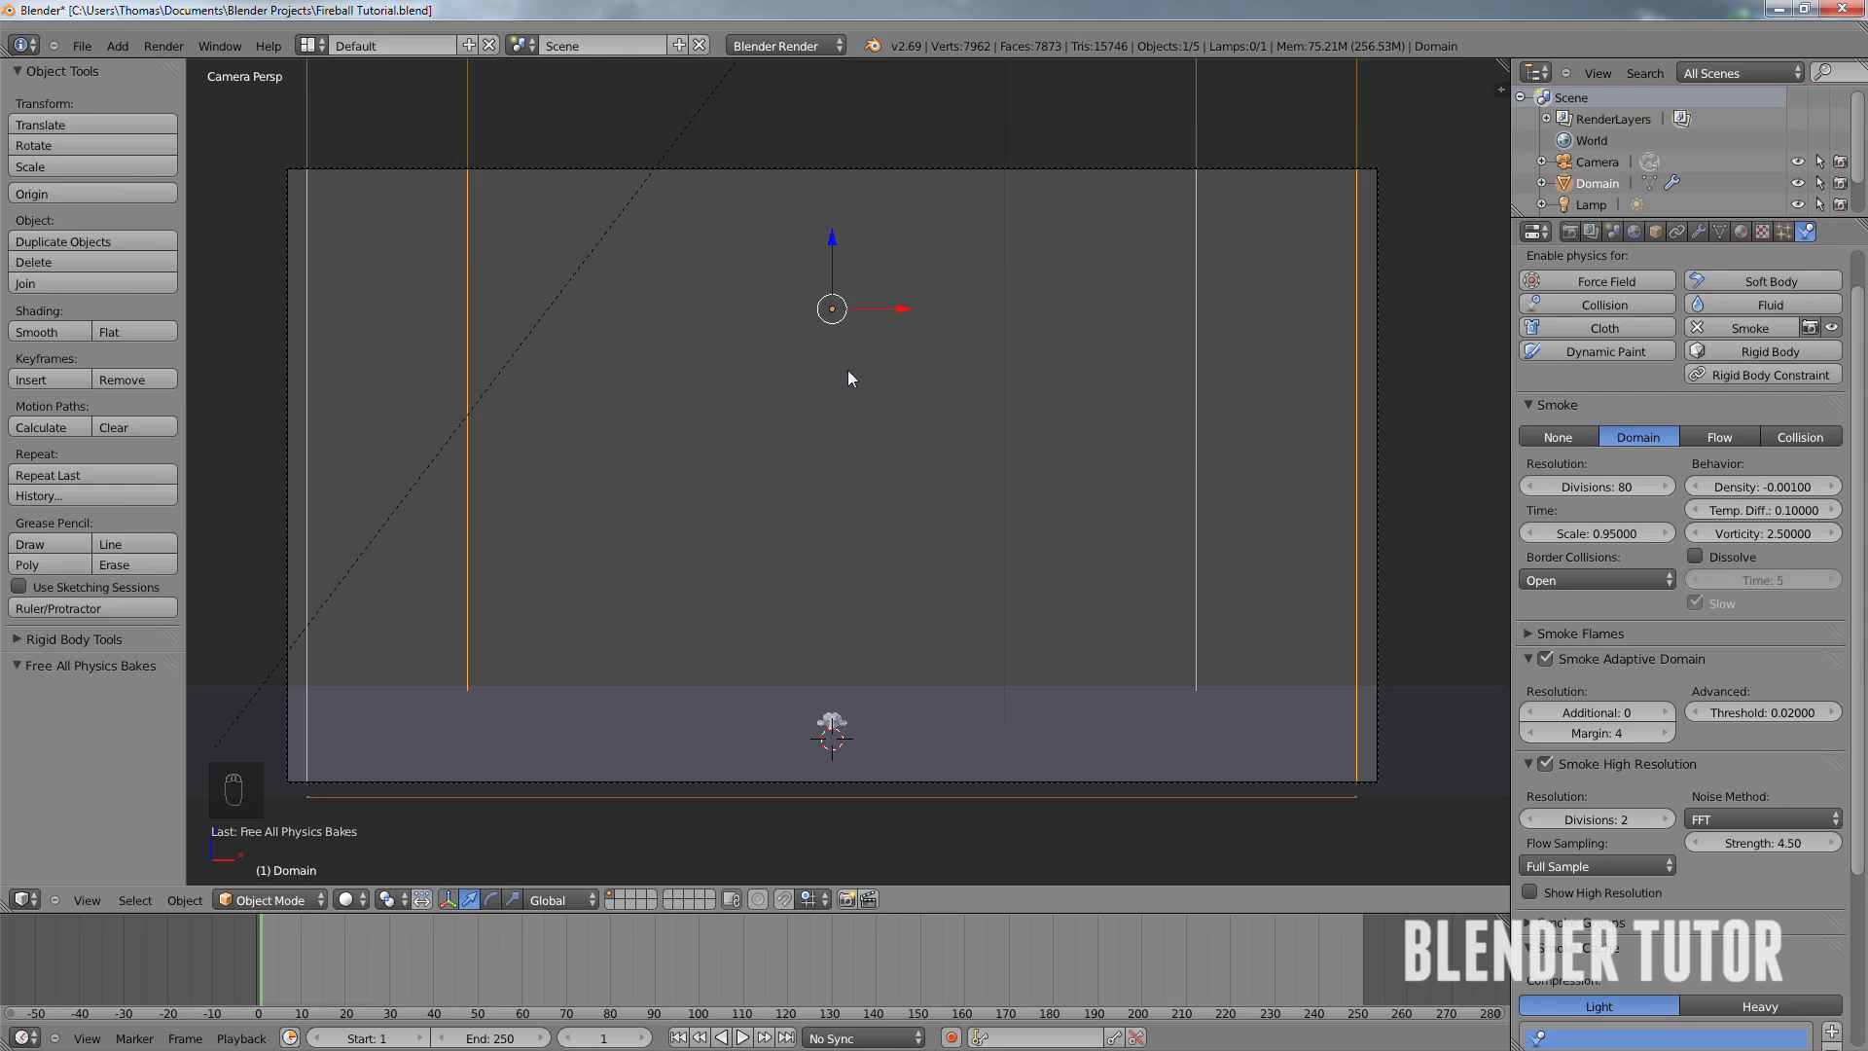
left_click(1595, 487)
type("96")
key("Return")
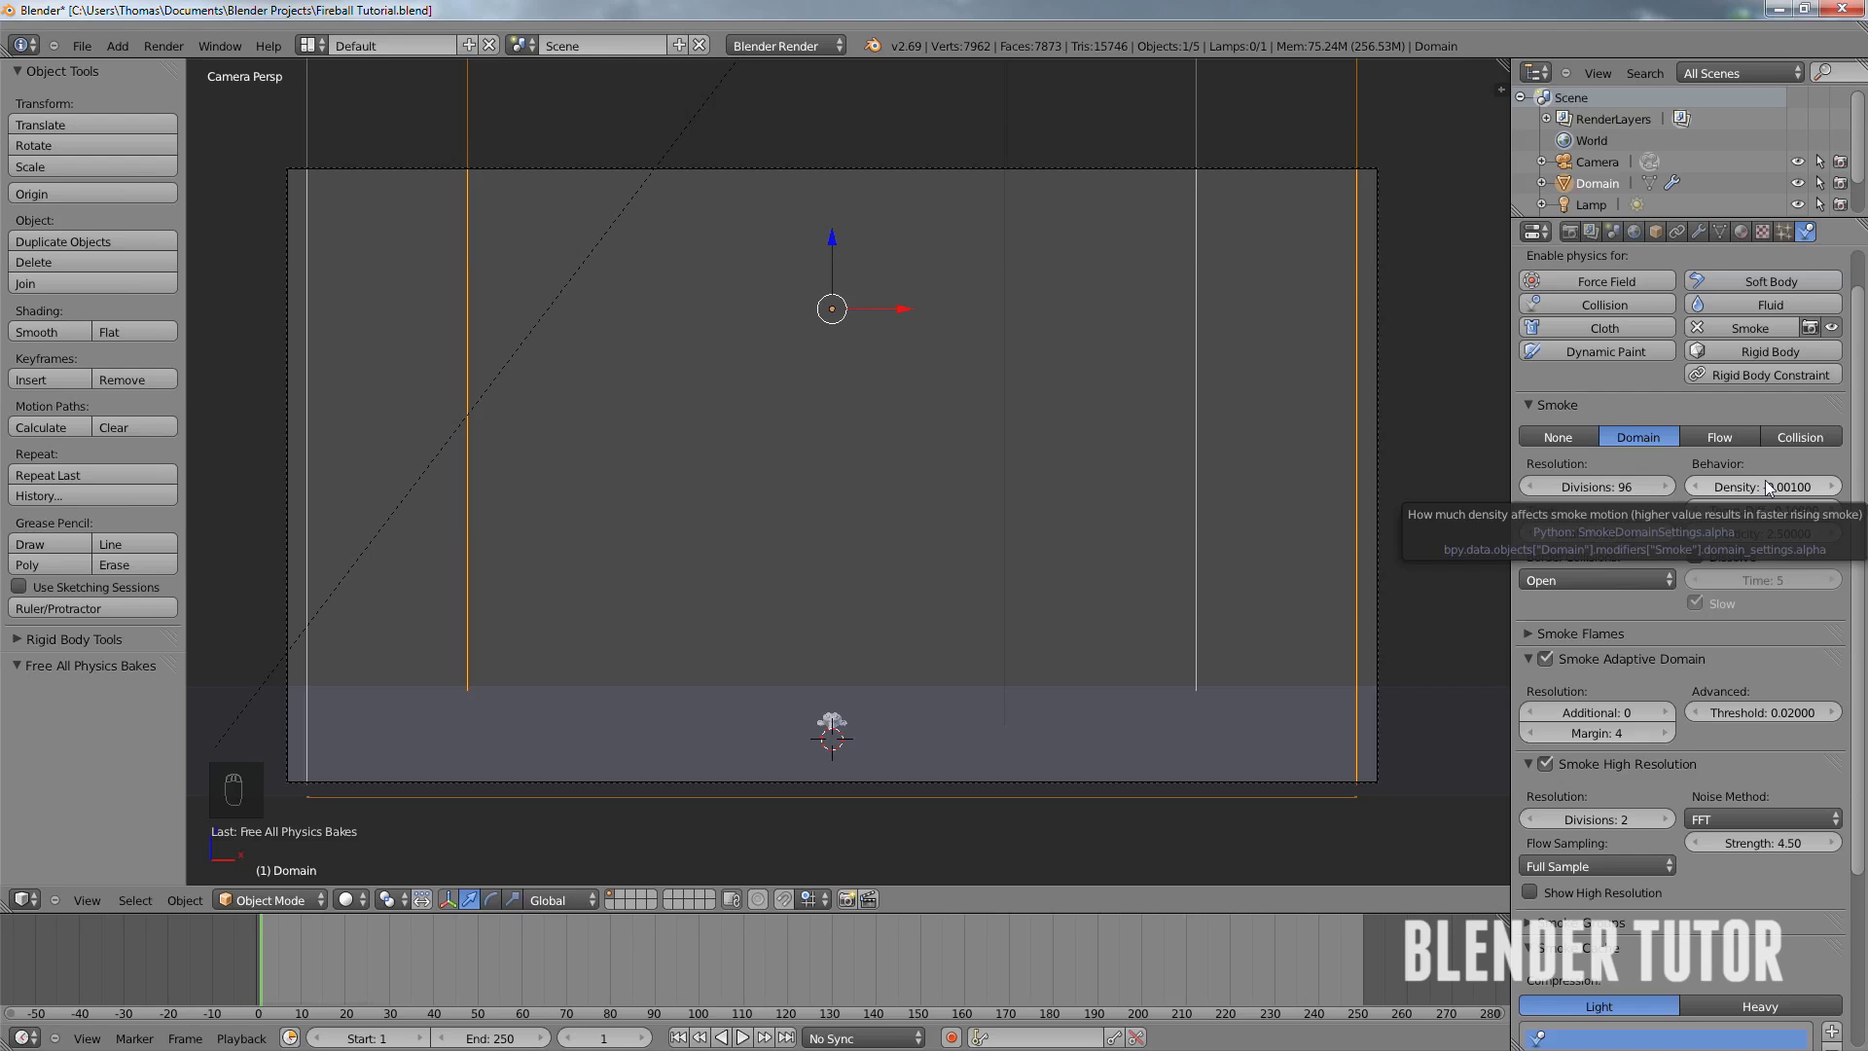
- Set the smoke domain's behavior density to 0.008 and its temperature difference to 1.0
left_click_drag(1769, 487, 1760, 488)
left_click(1765, 487)
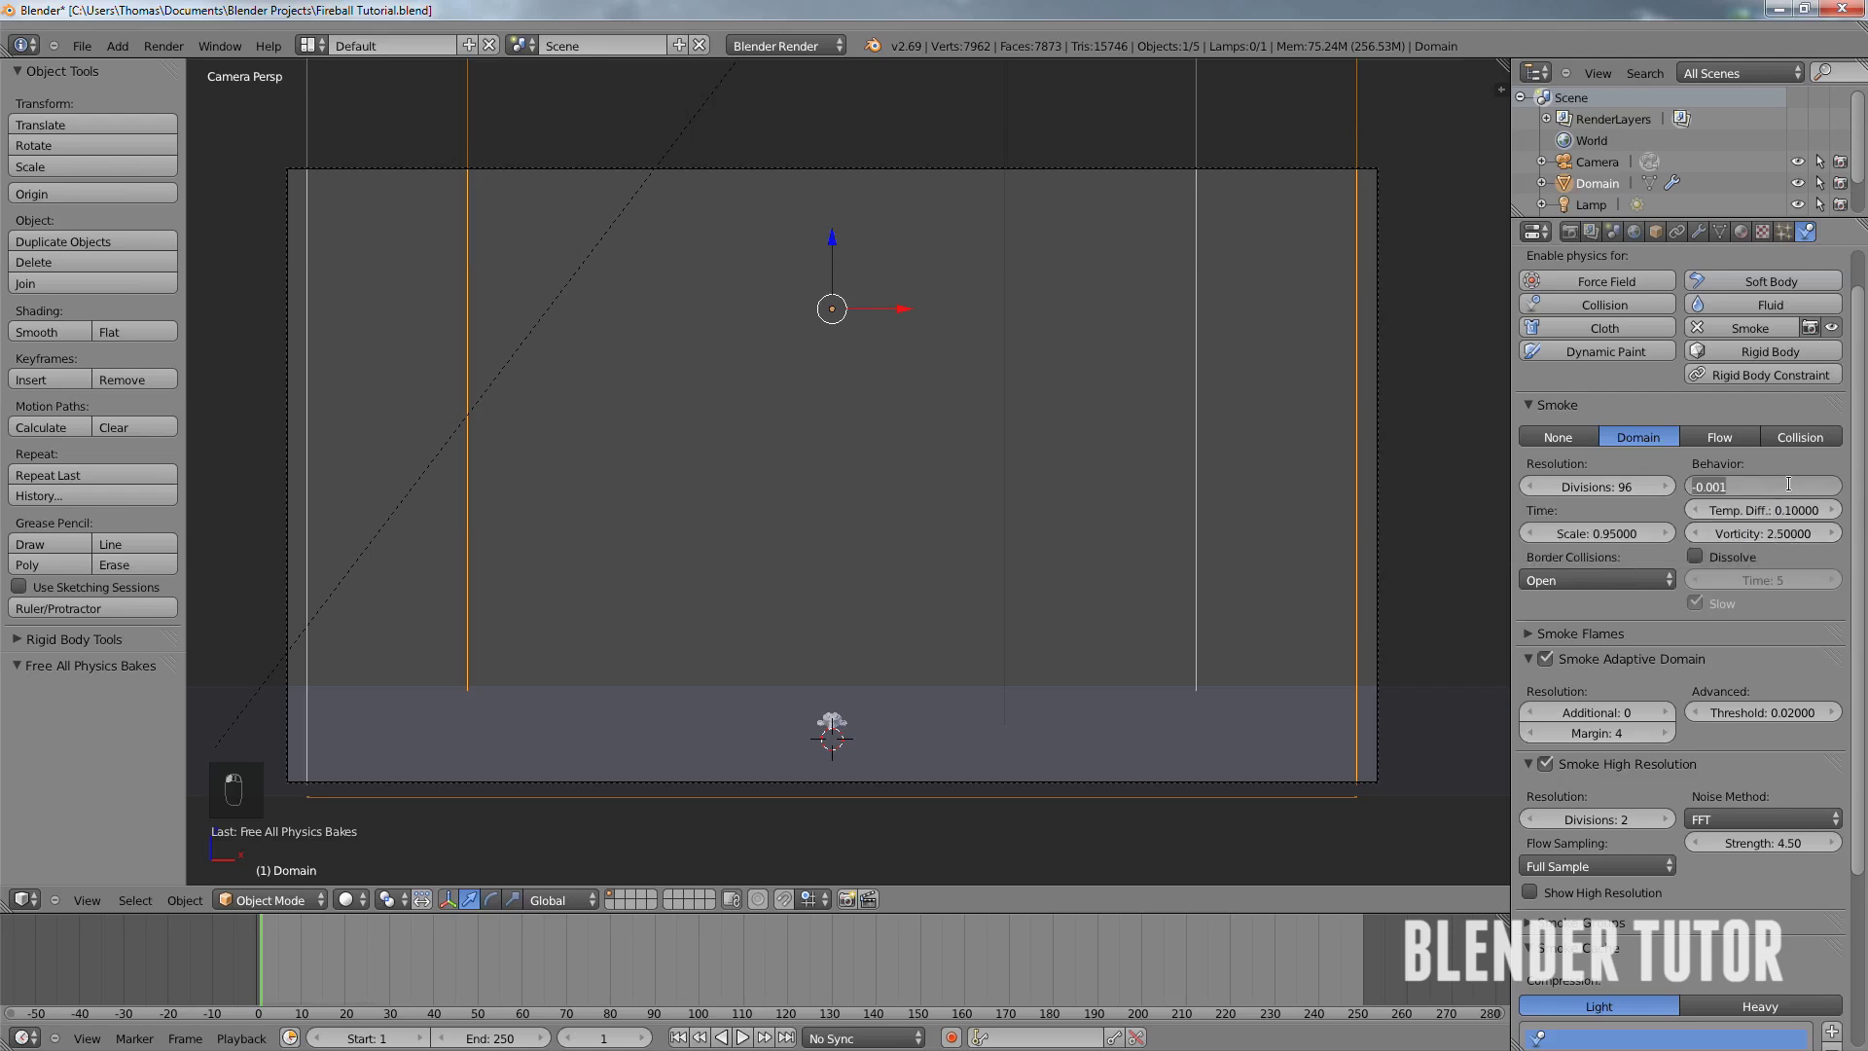
key("BackSpace")
type("0")
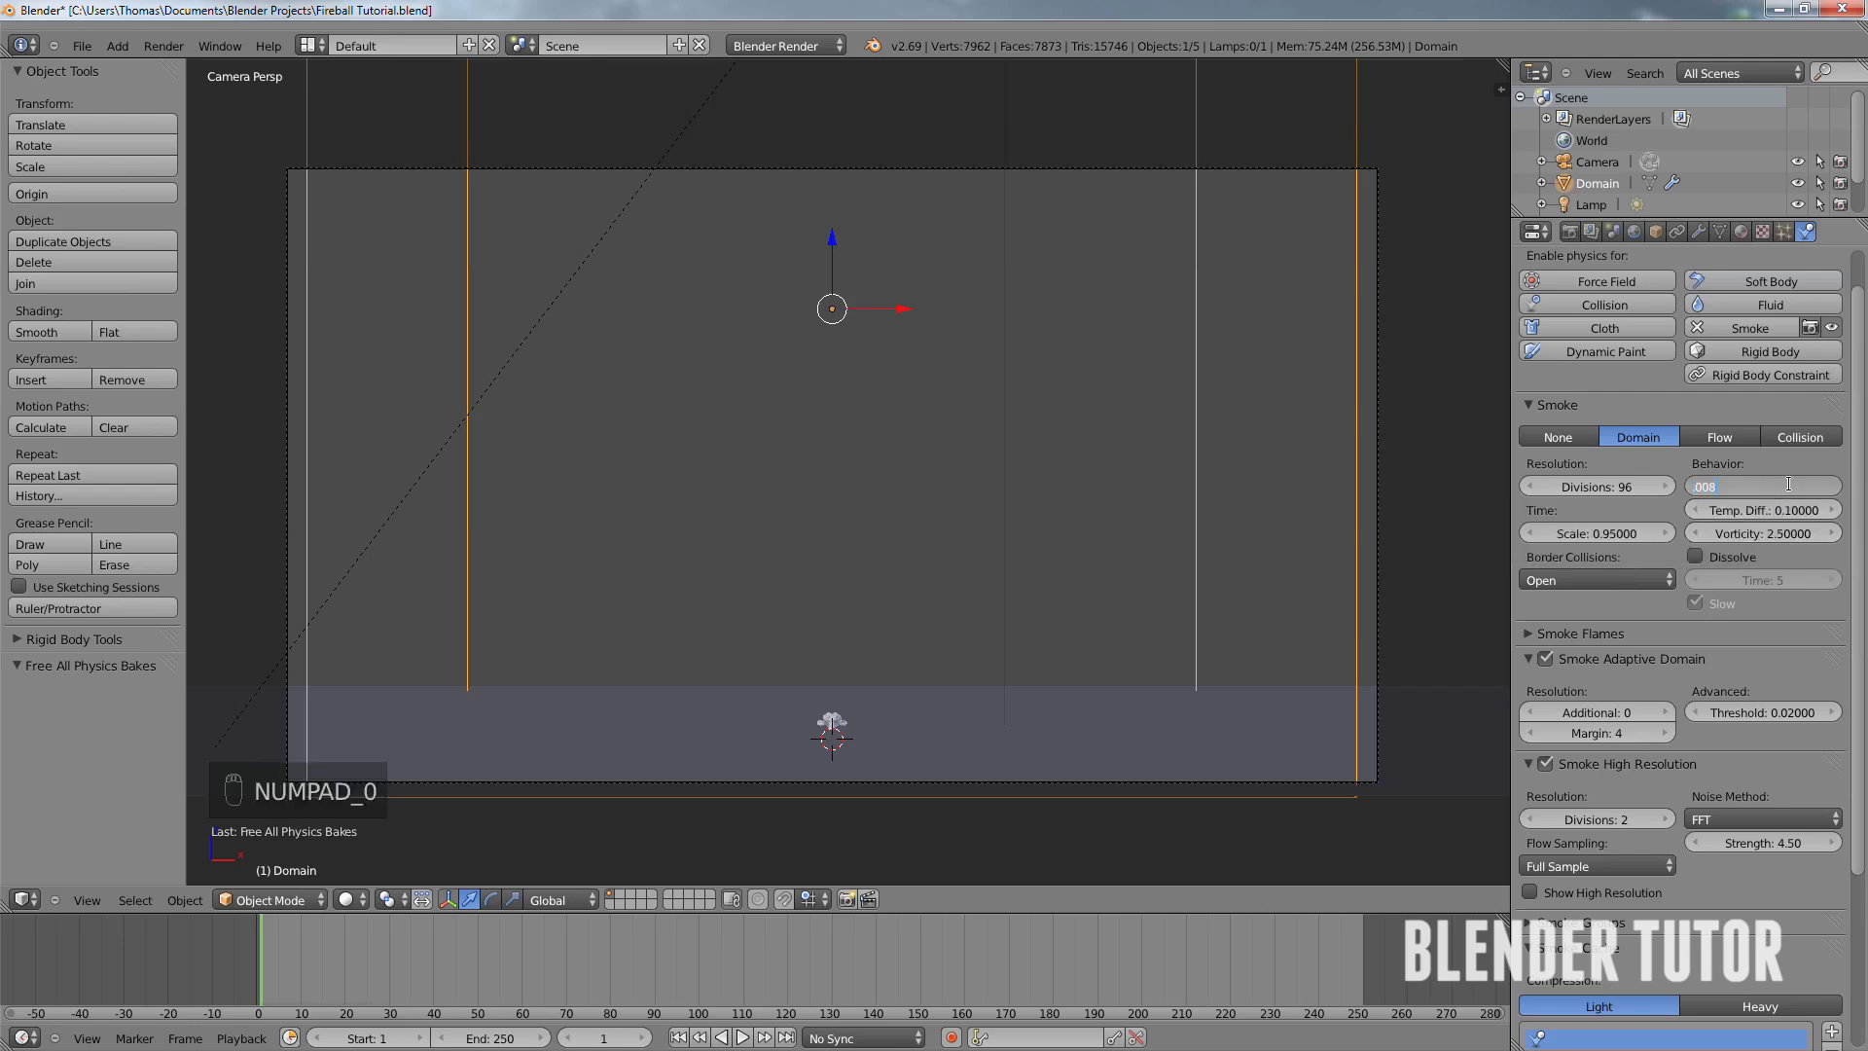
key("Return")
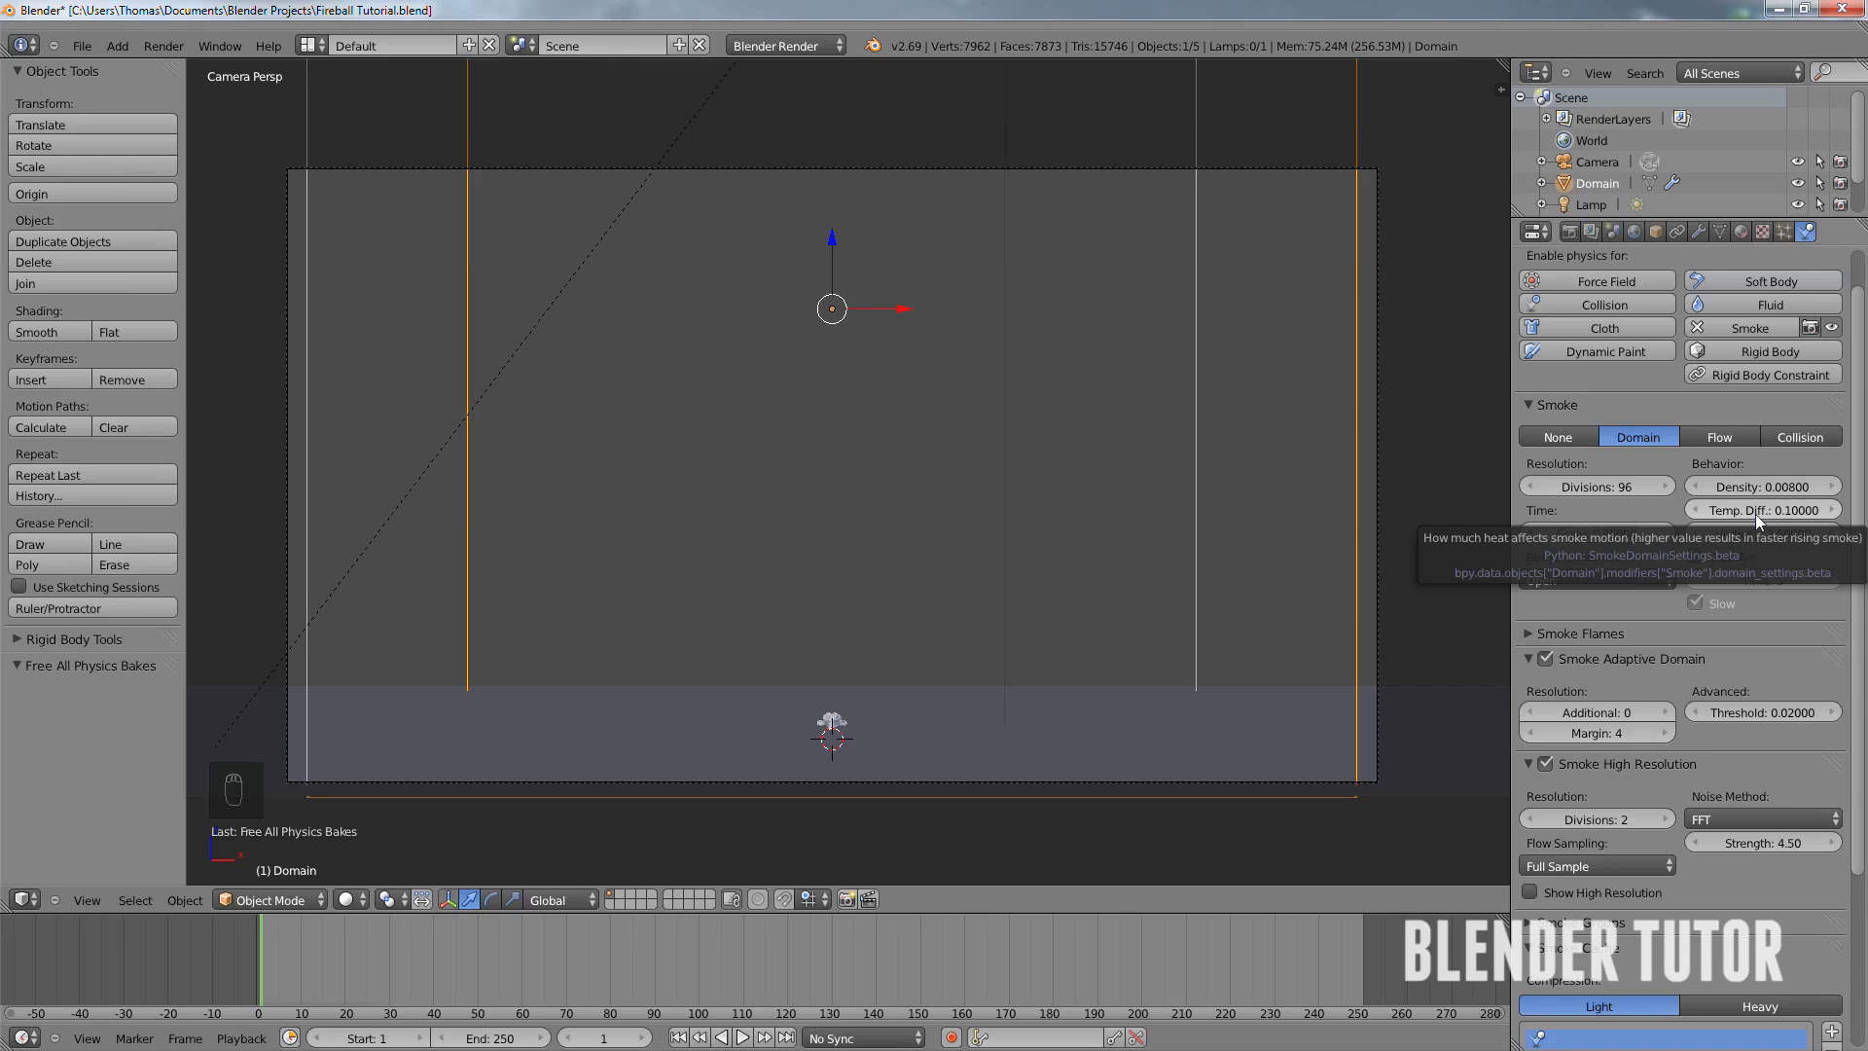
left_click(1758, 514)
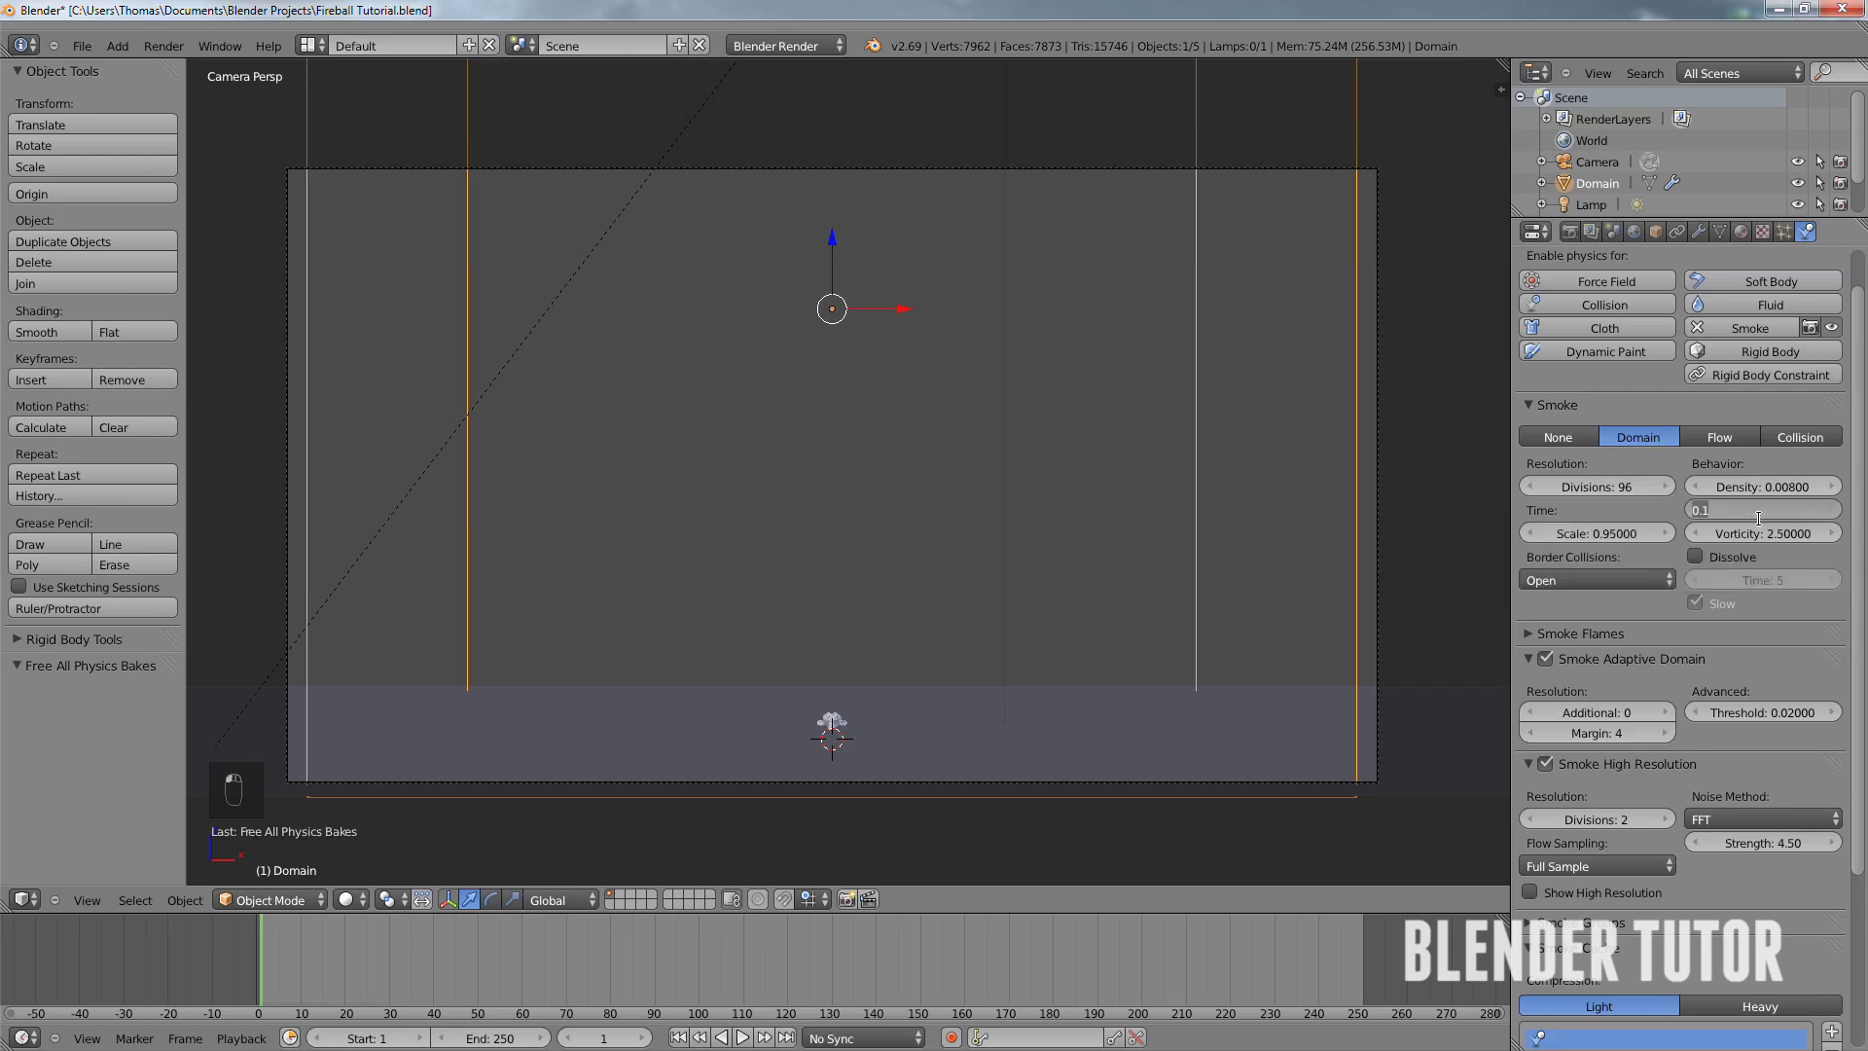
key("Escape")
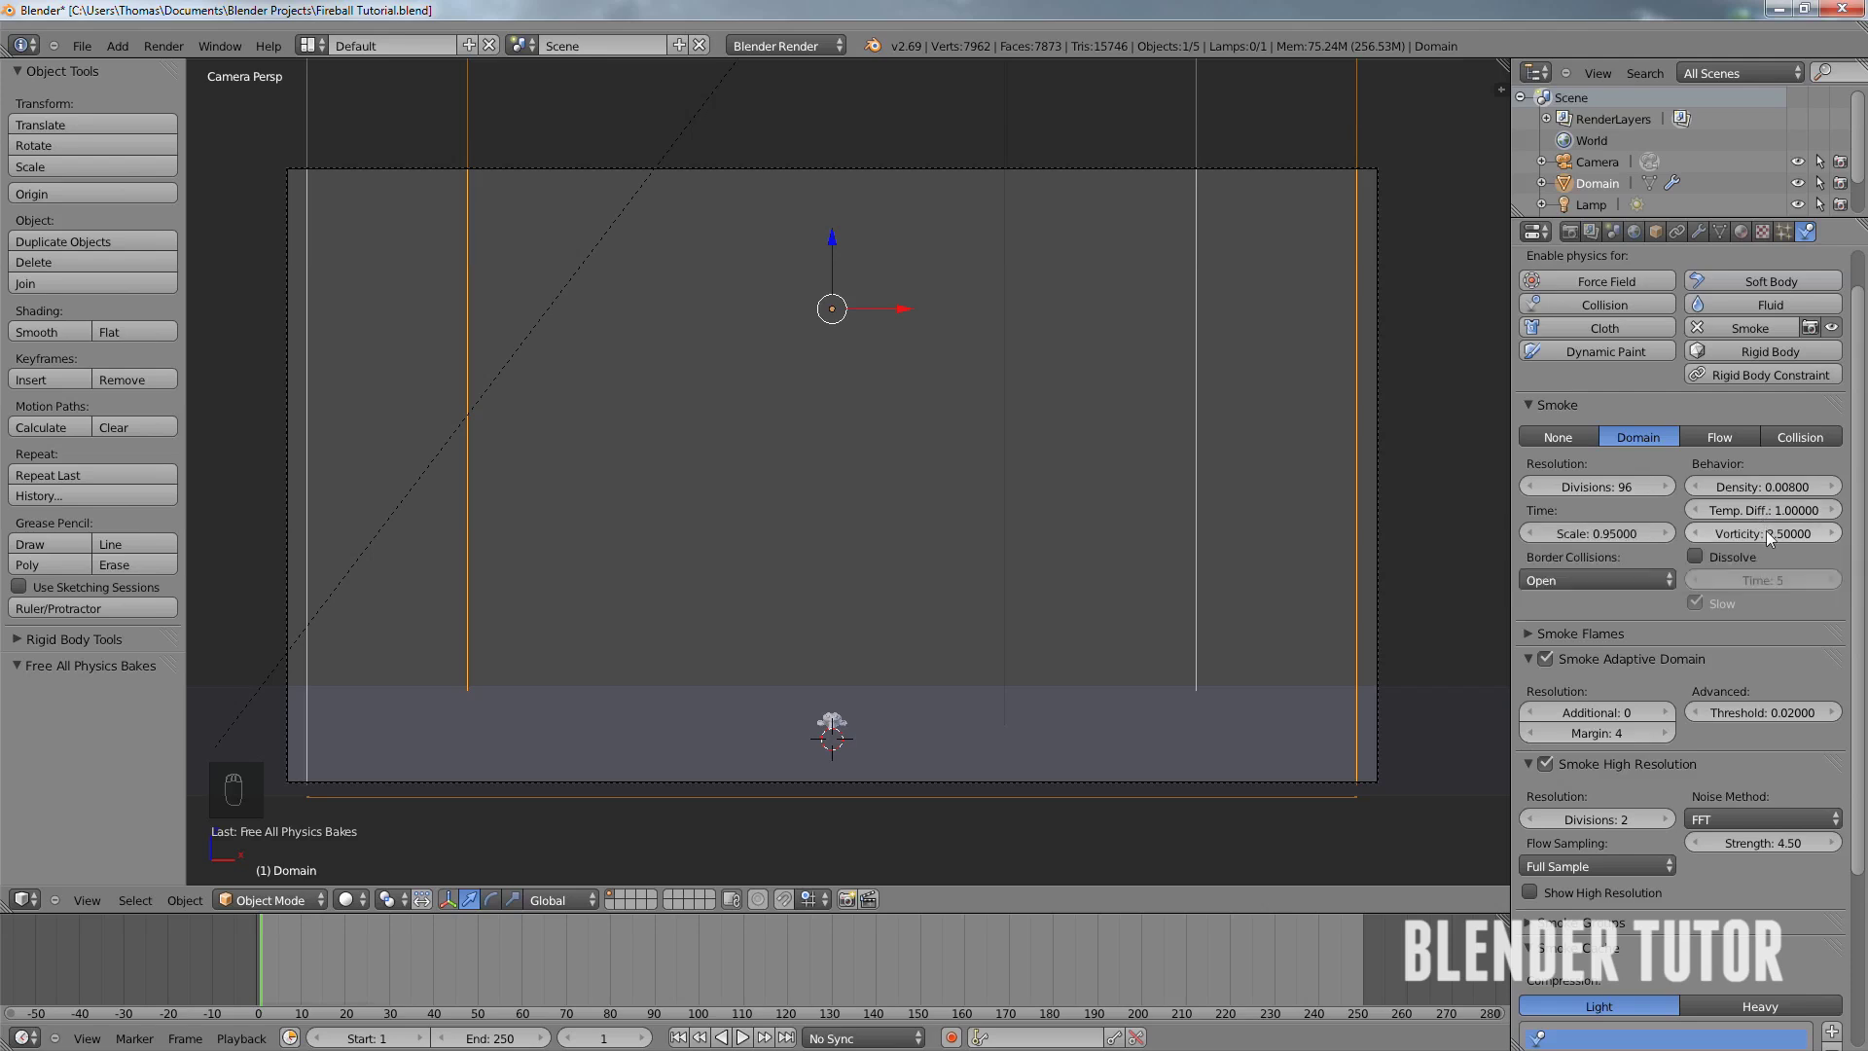
- Set the smoke domain's behavior vorticity to 4 and leave smoke dissolving turned off
left_click(1769, 535)
type("4")
key("Return")
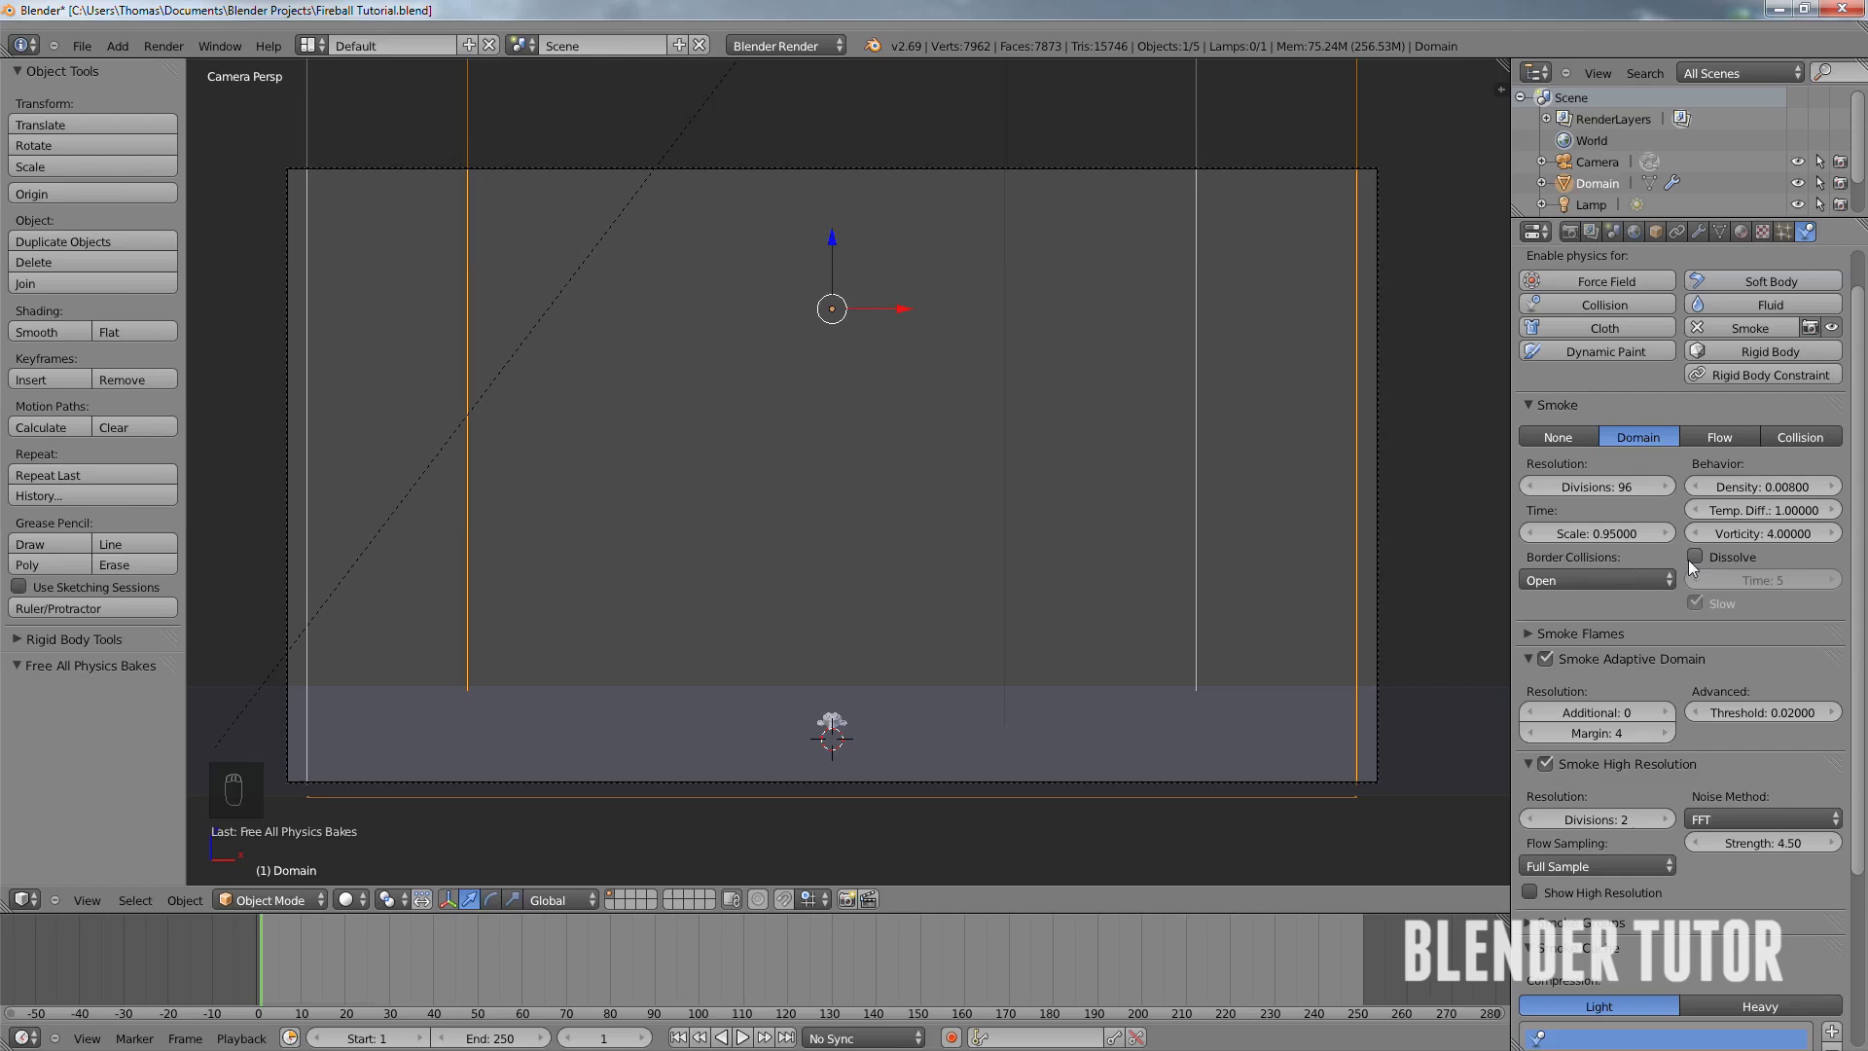
left_click(1691, 557)
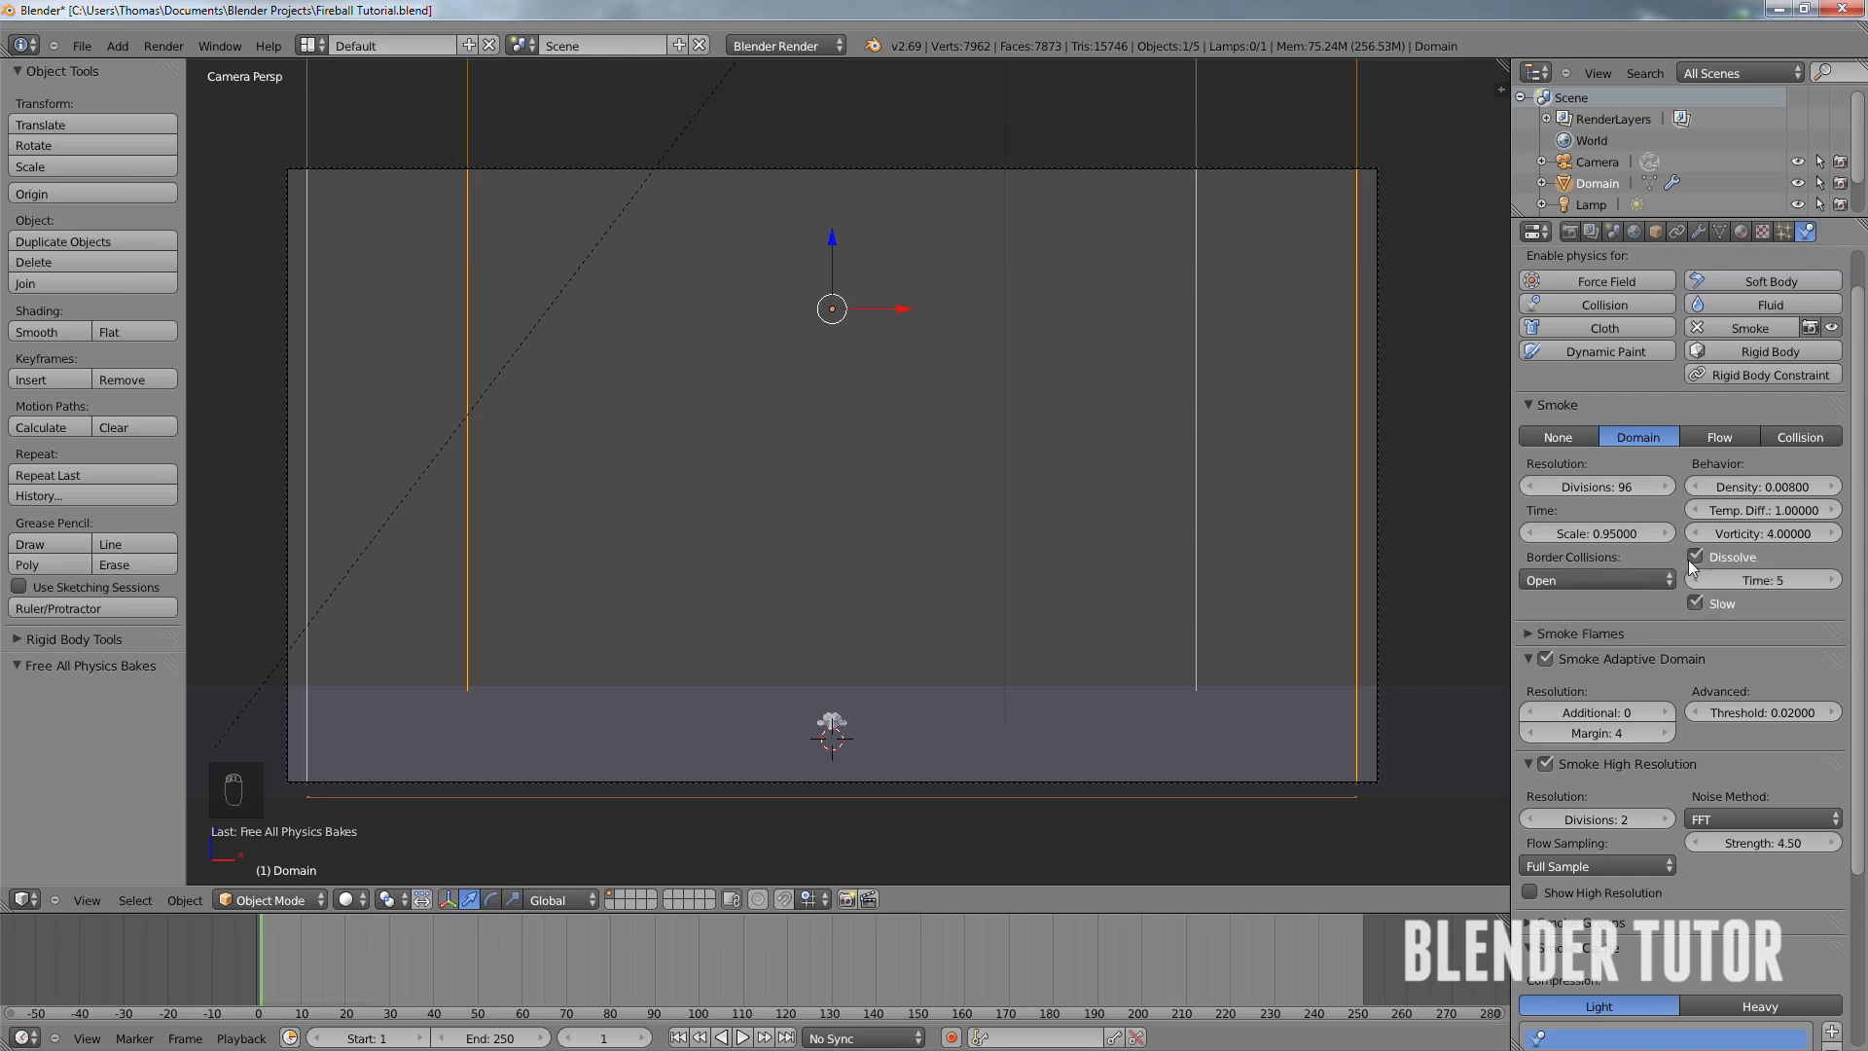
left_click(1692, 558)
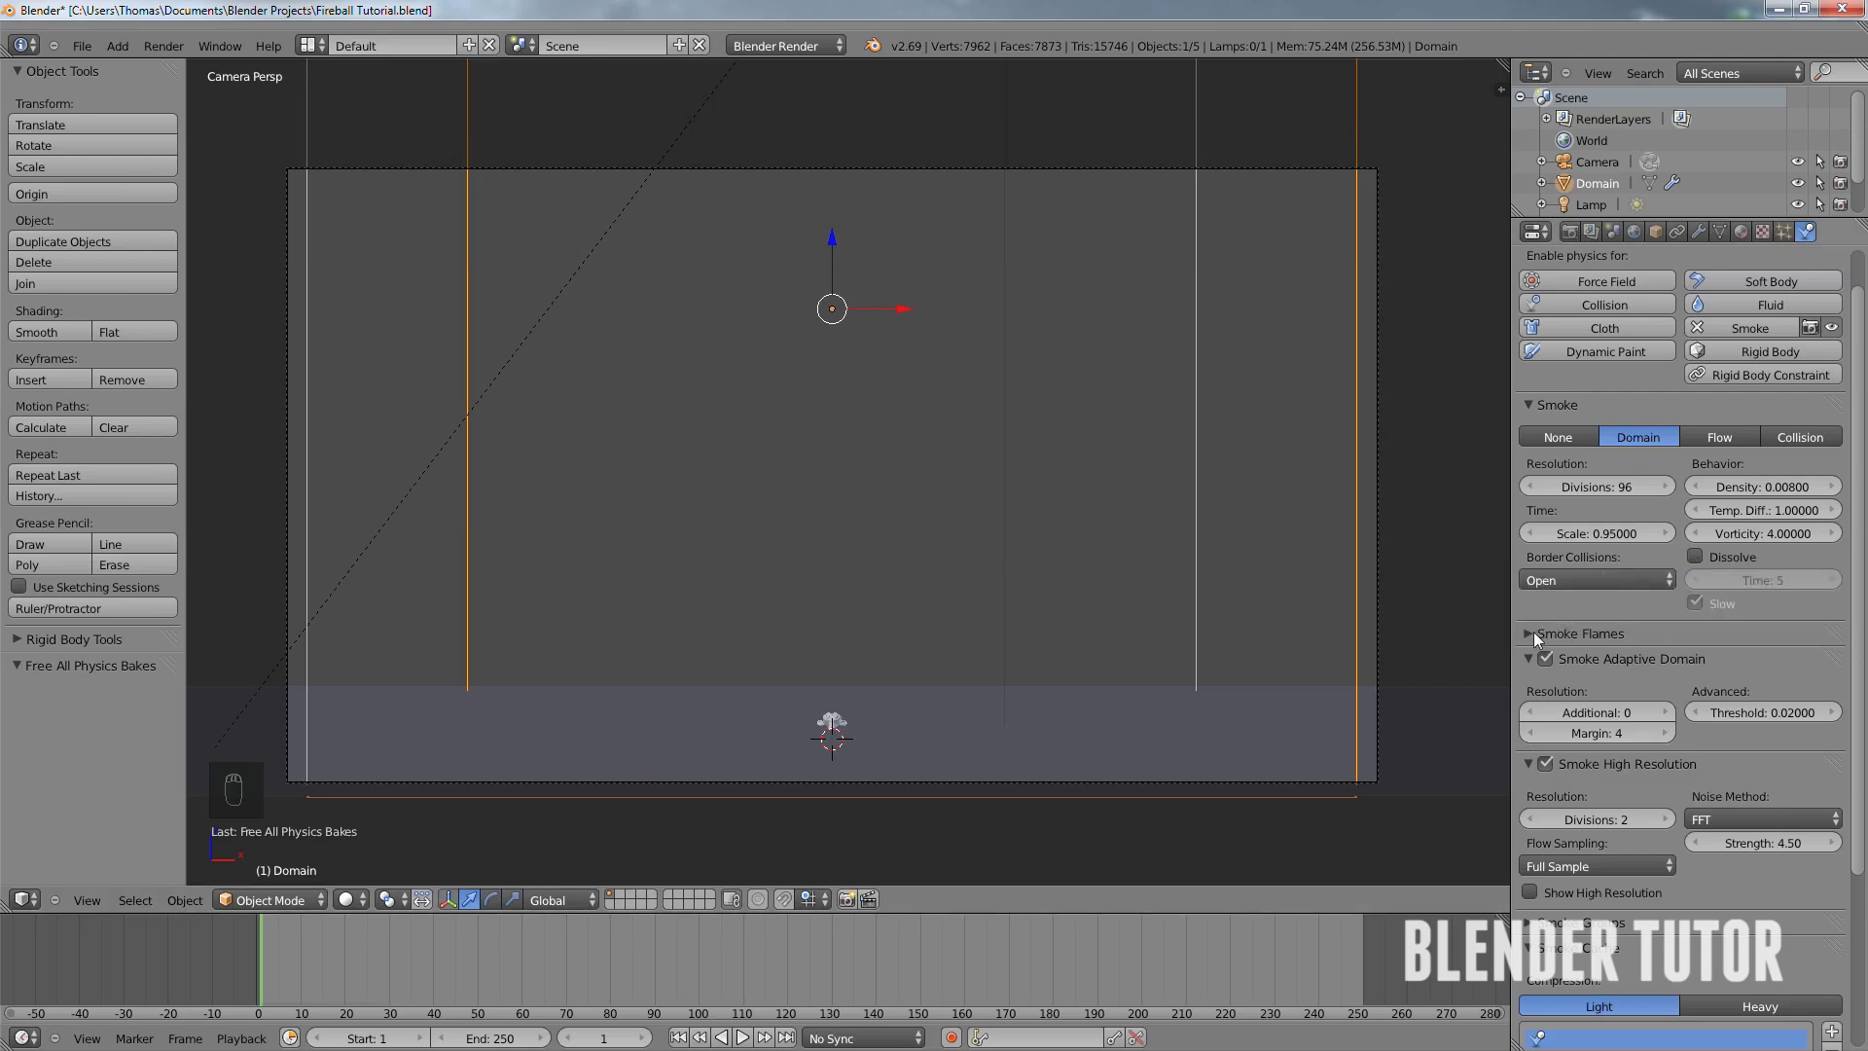
- Show the domain's smoke flames settings and set the amount of smoke the flames produce to 2
left_click(1532, 634)
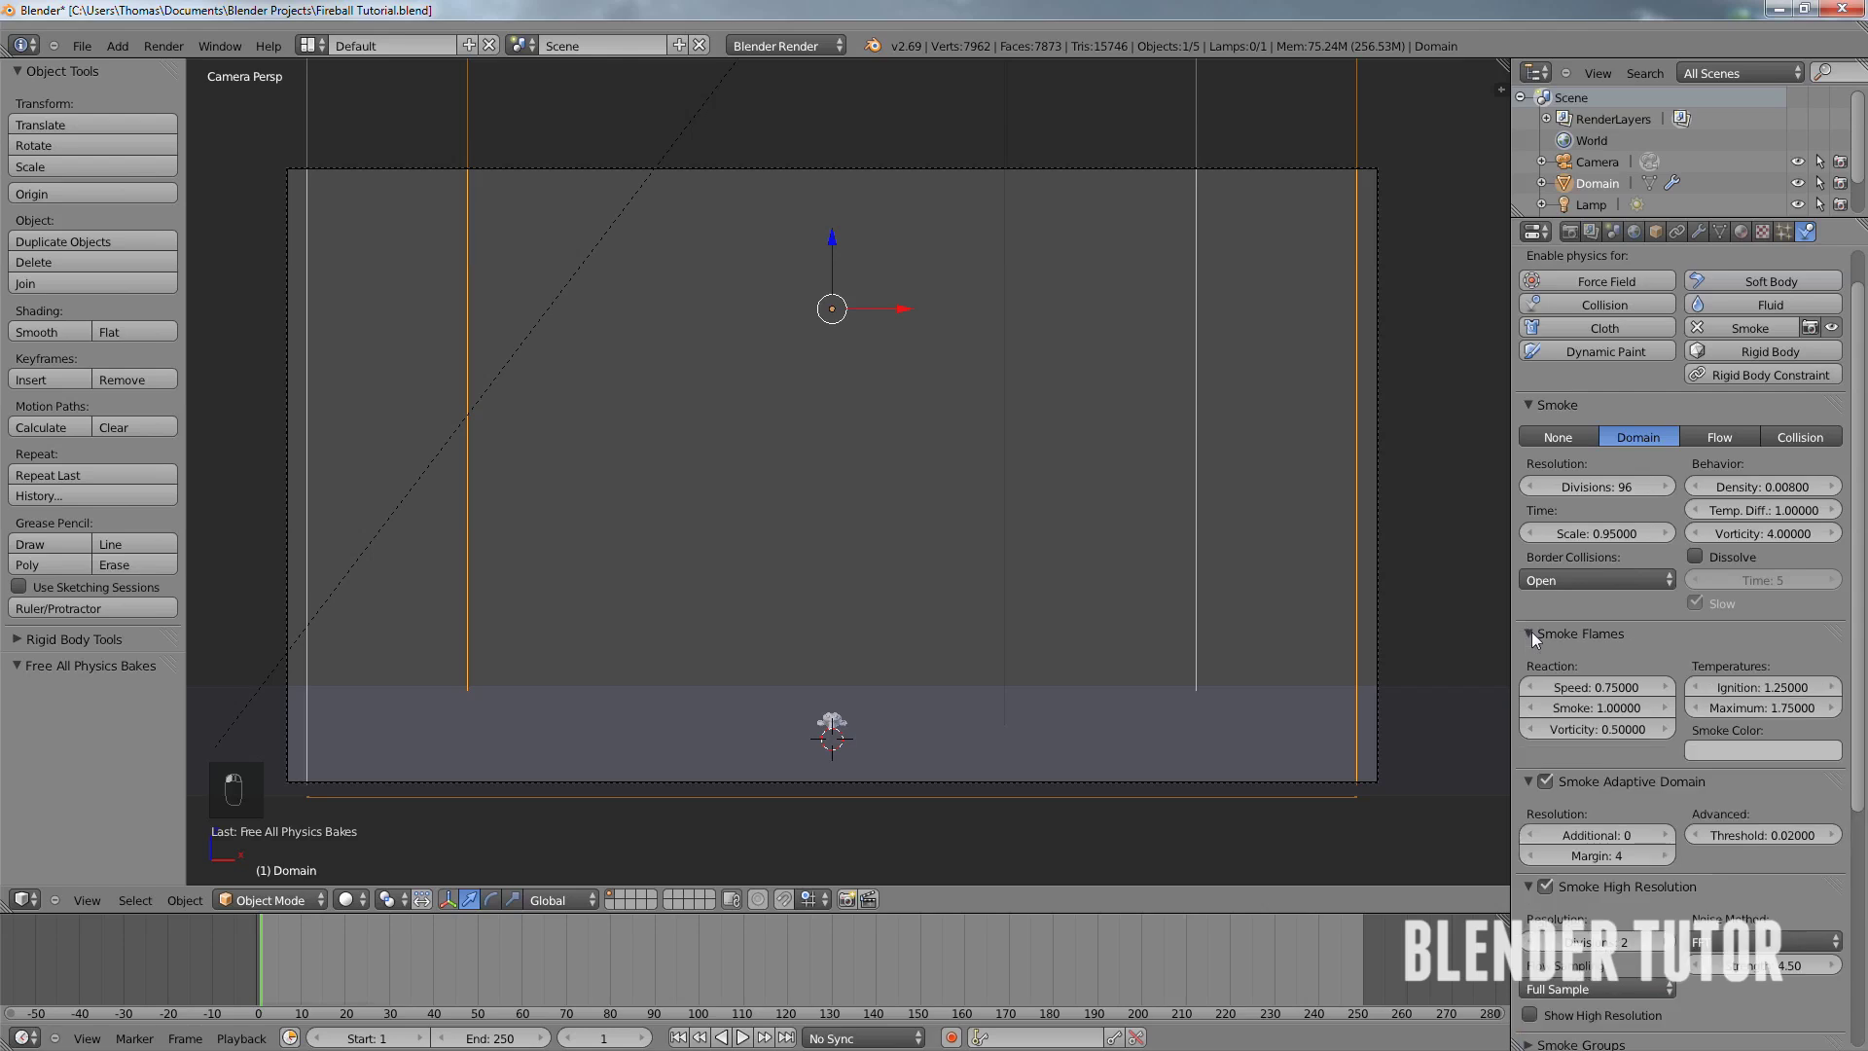
scroll(1576, 628, "down", 4)
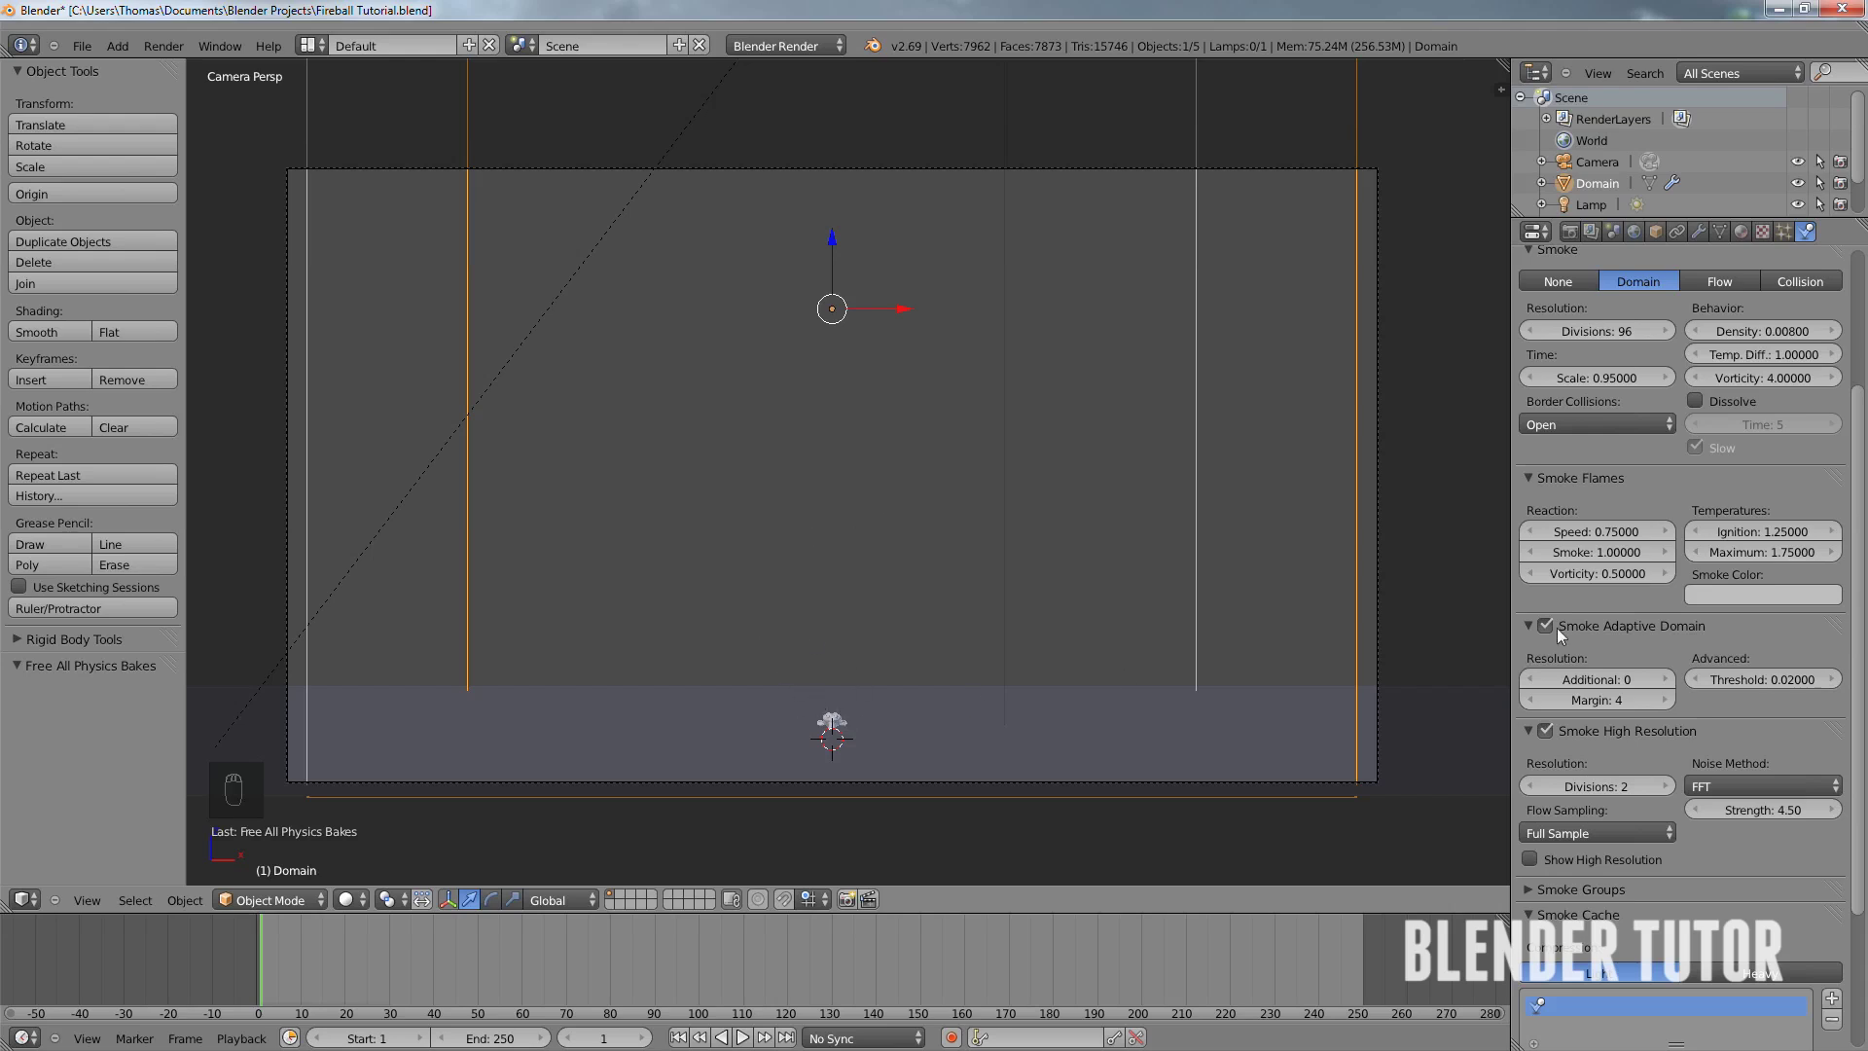
left_click(1606, 553)
type("2")
key("Return")
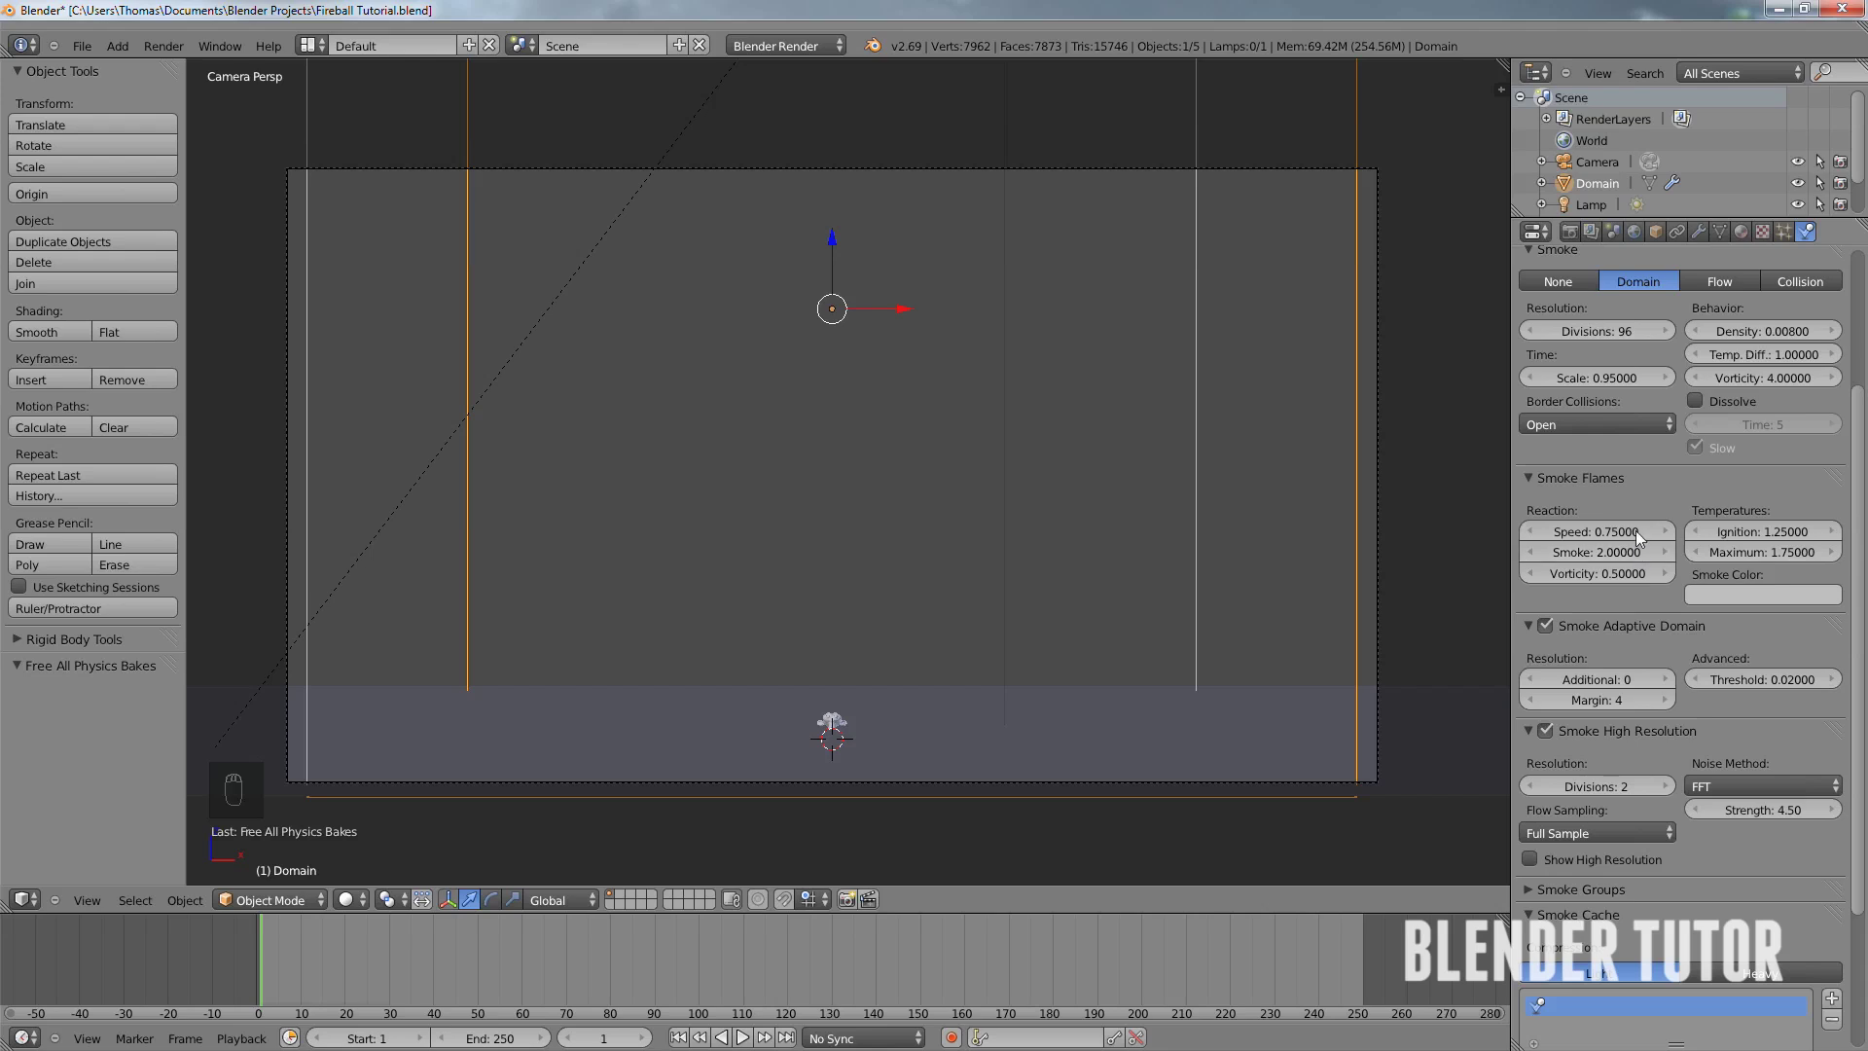
- Set the flames' reaction speed to 0.5 and the flame vorticity to 1
left_click(1614, 532)
type("0.5")
key("Return")
left_click(1596, 576)
type("1")
key("Return")
- Set the domain's high-resolution smoke divisions to 5 and save over the existing file
scroll(1586, 620, "down", 4)
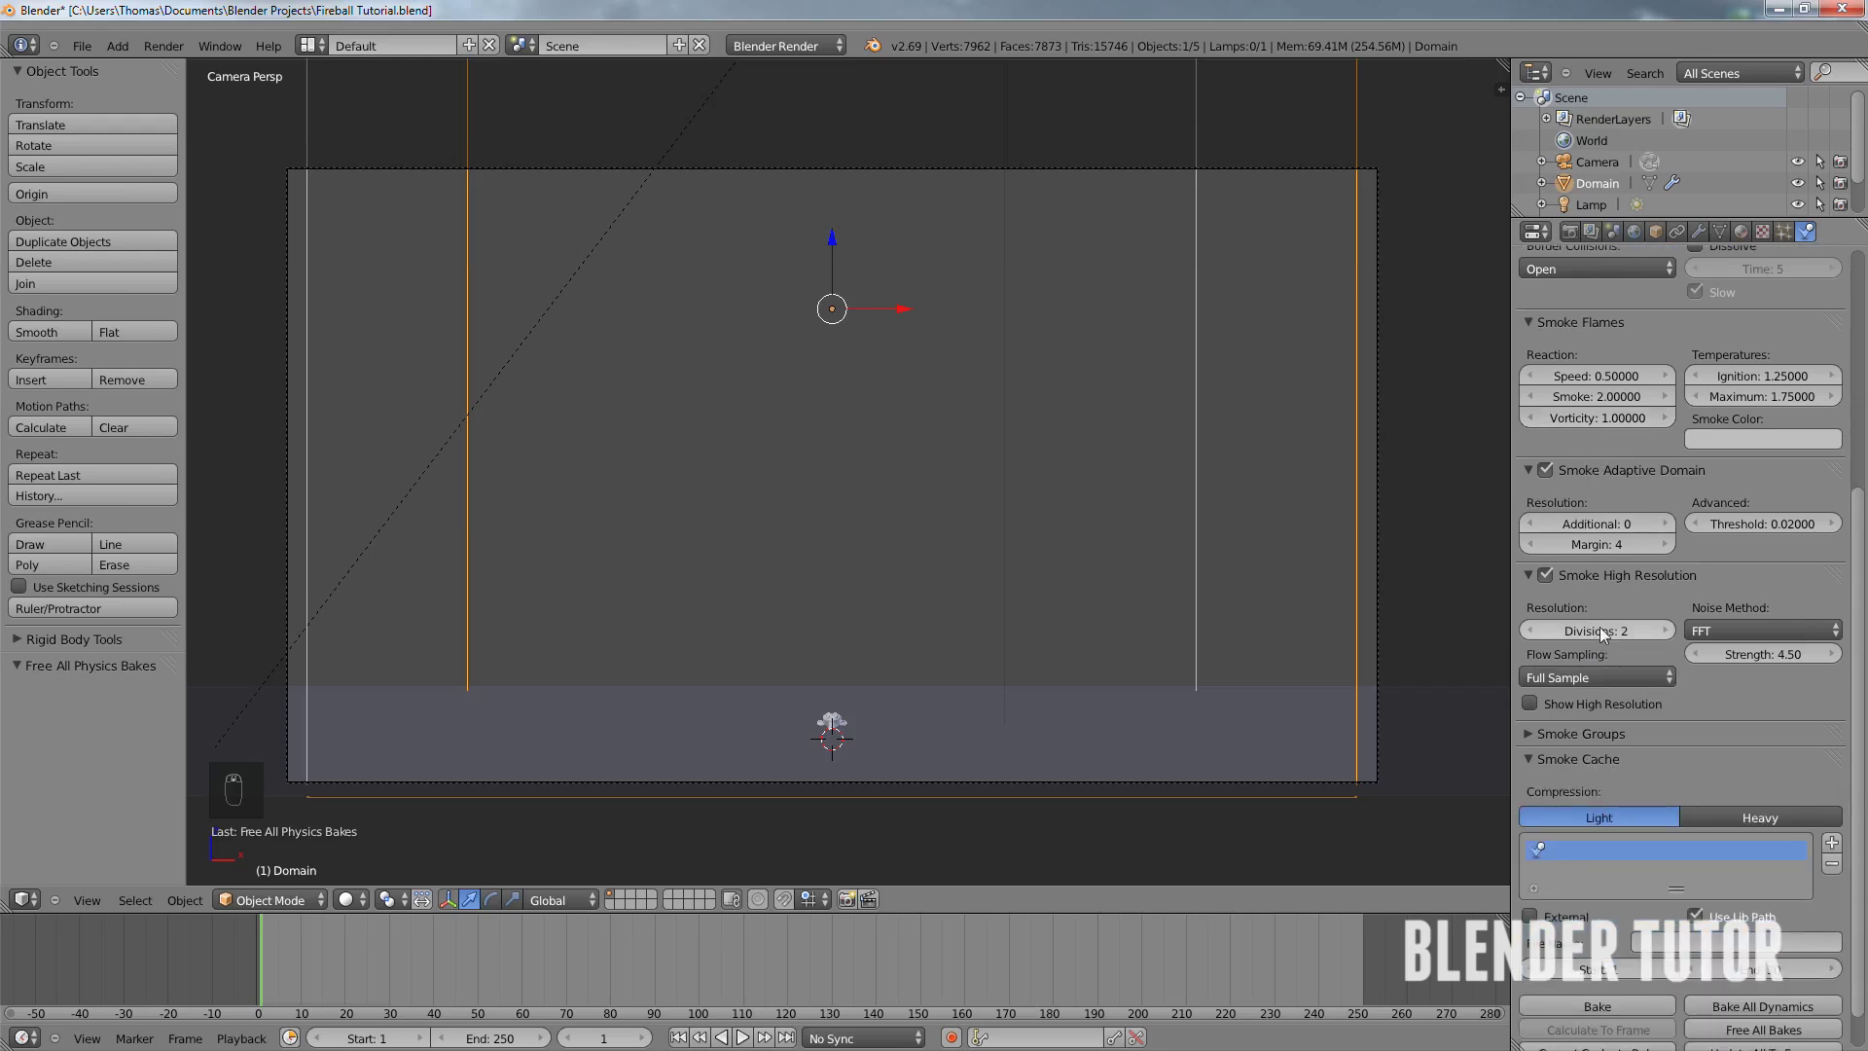
left_click(1603, 632)
type("5")
key("Return")
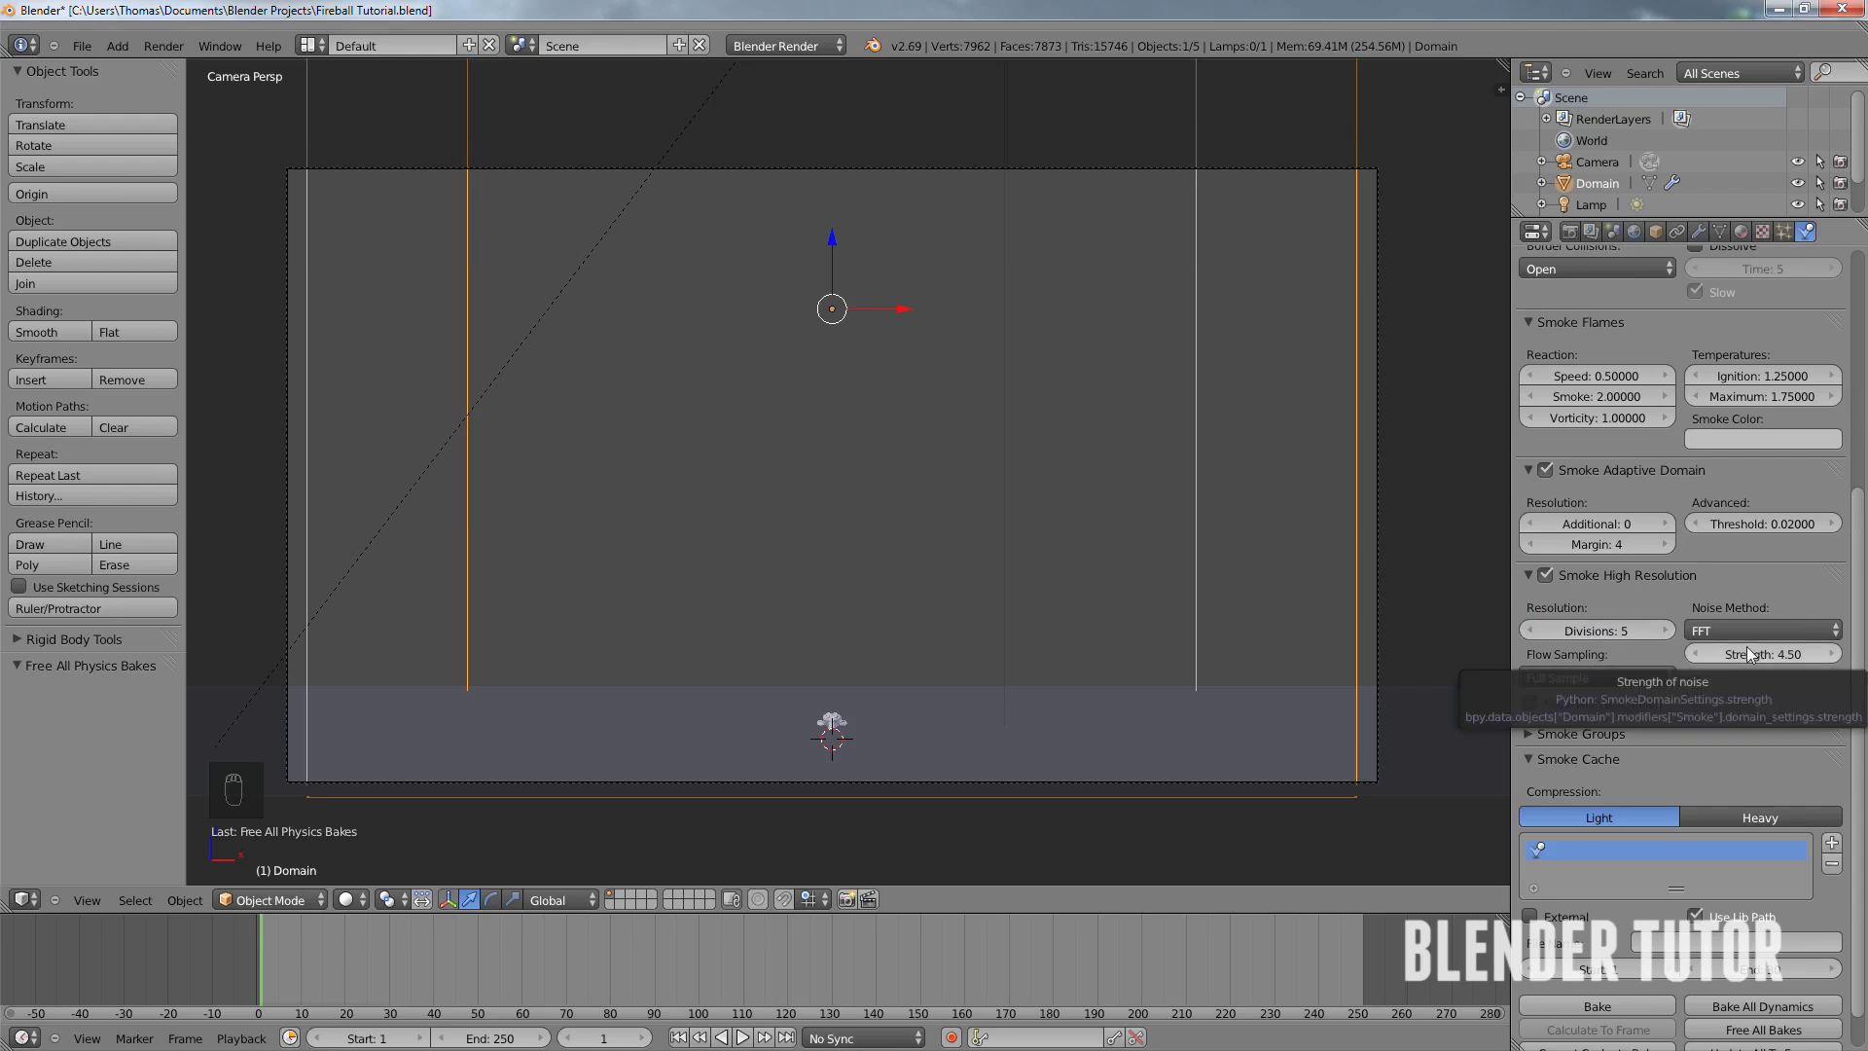
key("ctrl+s")
left_click(885, 460)
- Select the monkey head and set the Fireball particle system's particle number to 35000
scroll(1662, 642, "up", 9)
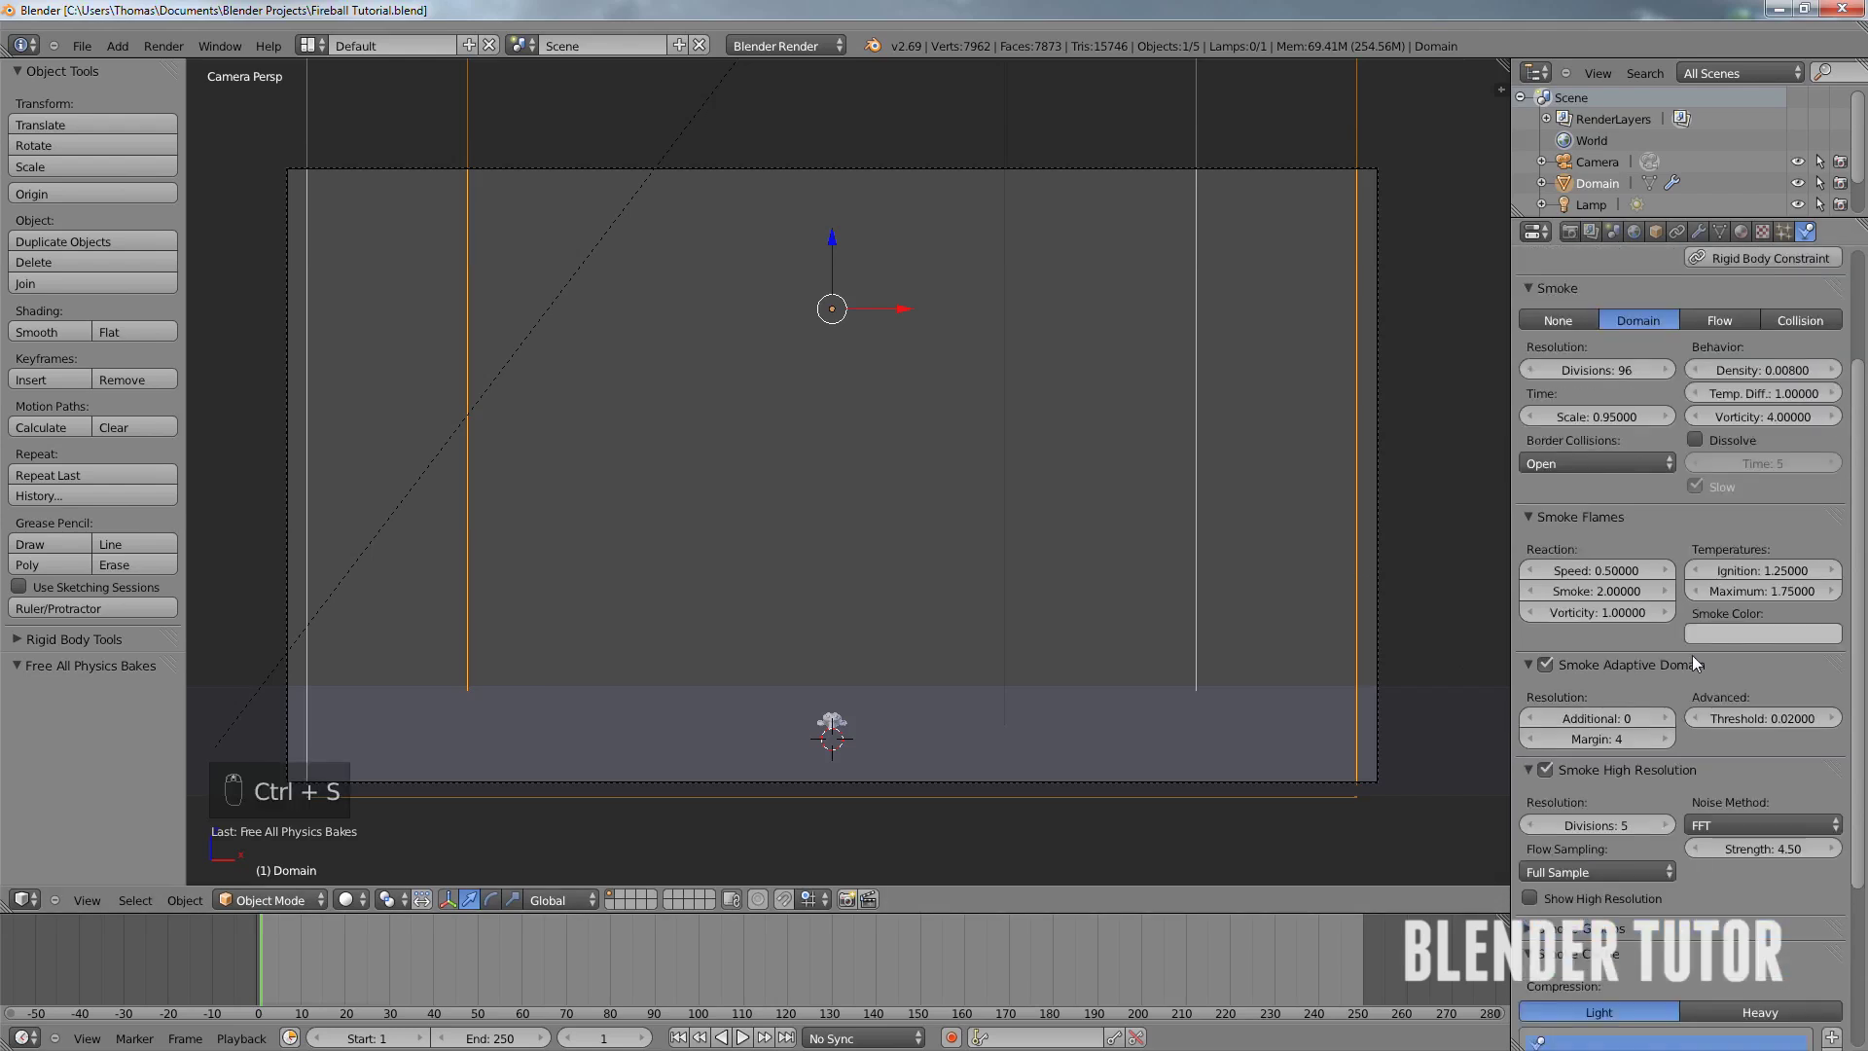
right_click(832, 720)
left_click(1785, 231)
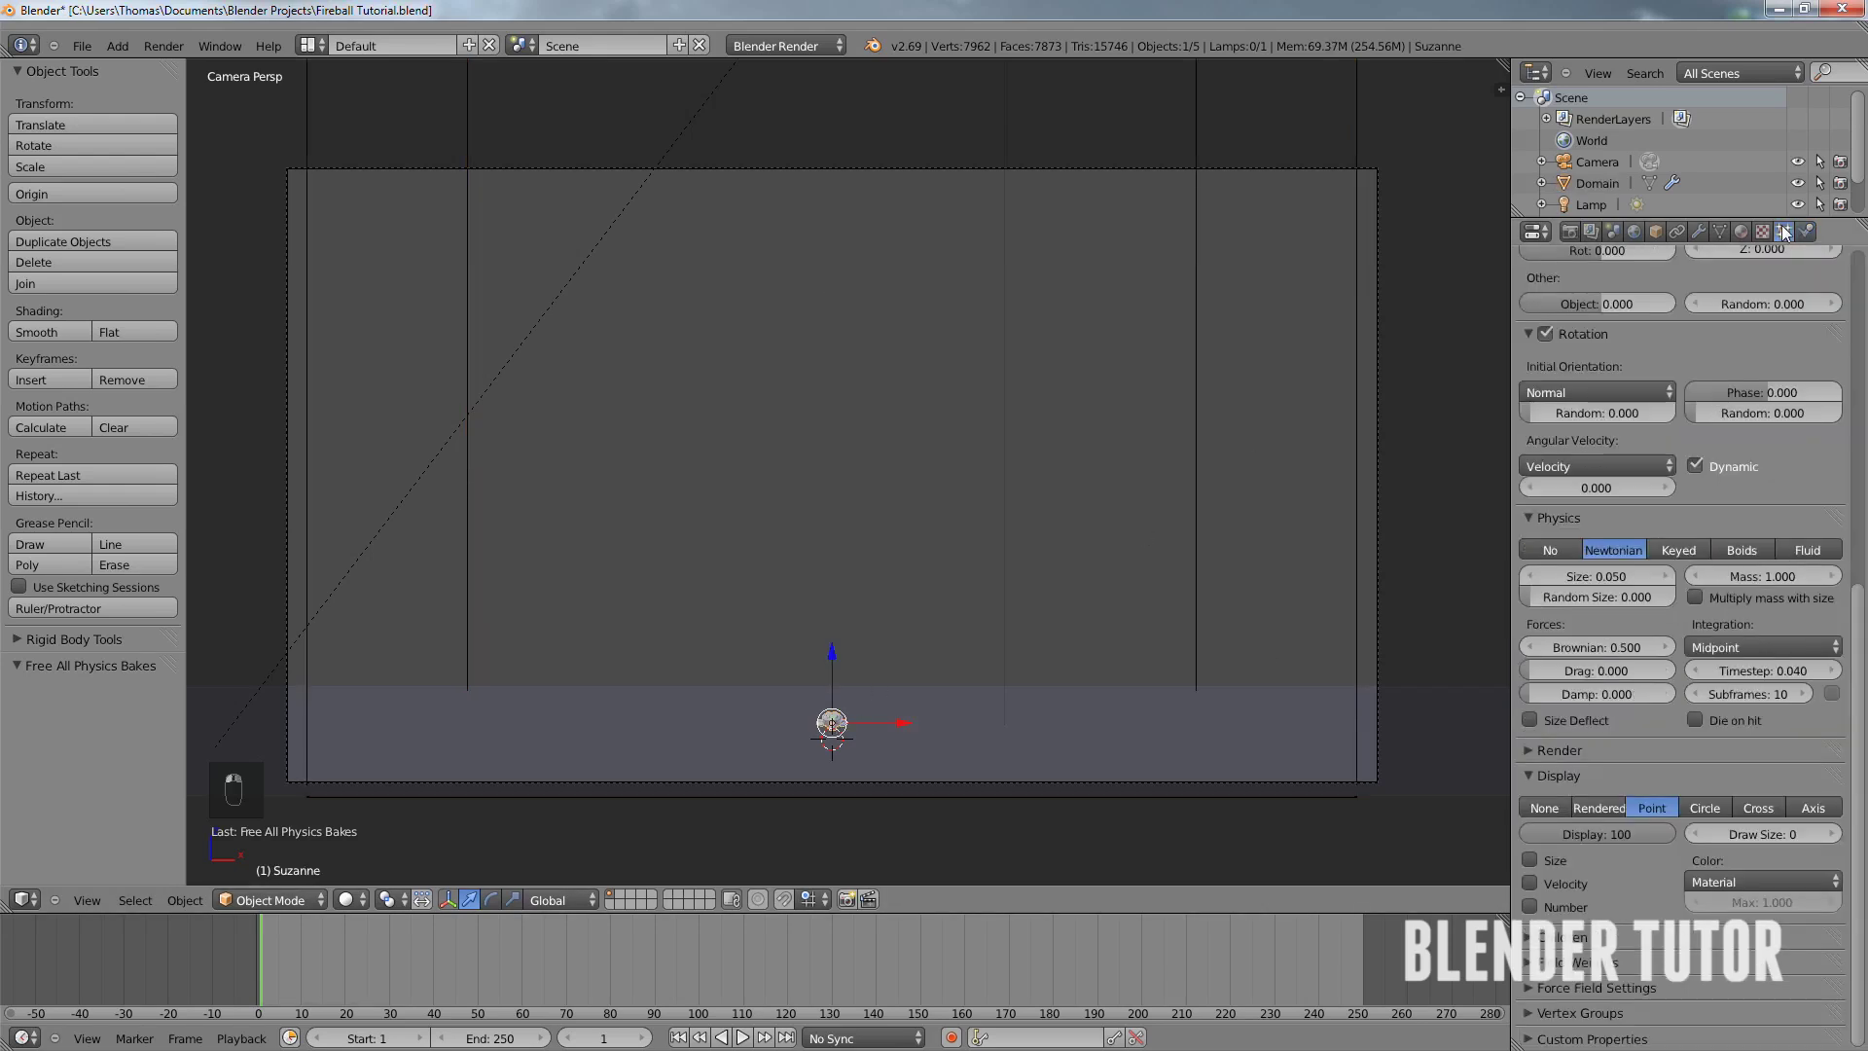
scroll(1654, 475, "up", 1)
scroll(1654, 476, "up", 13)
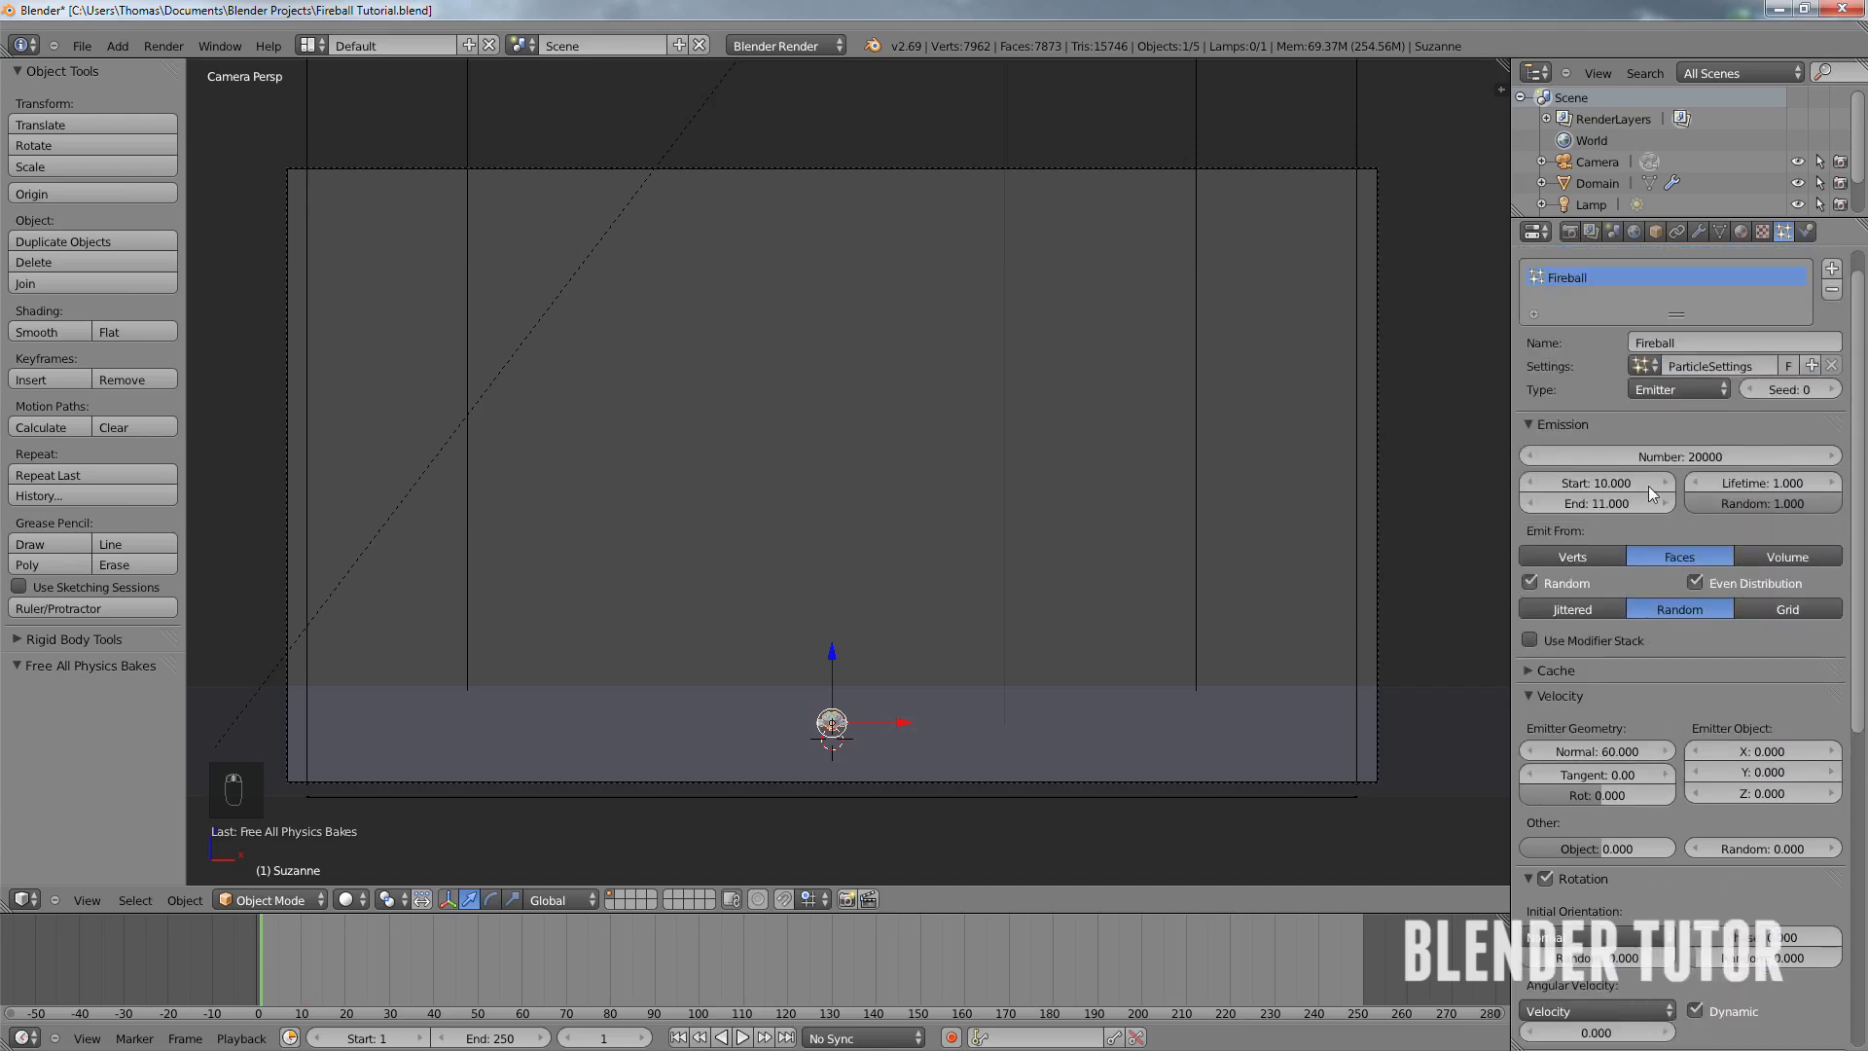
scroll(1648, 487, "up", 1)
left_click(1684, 488)
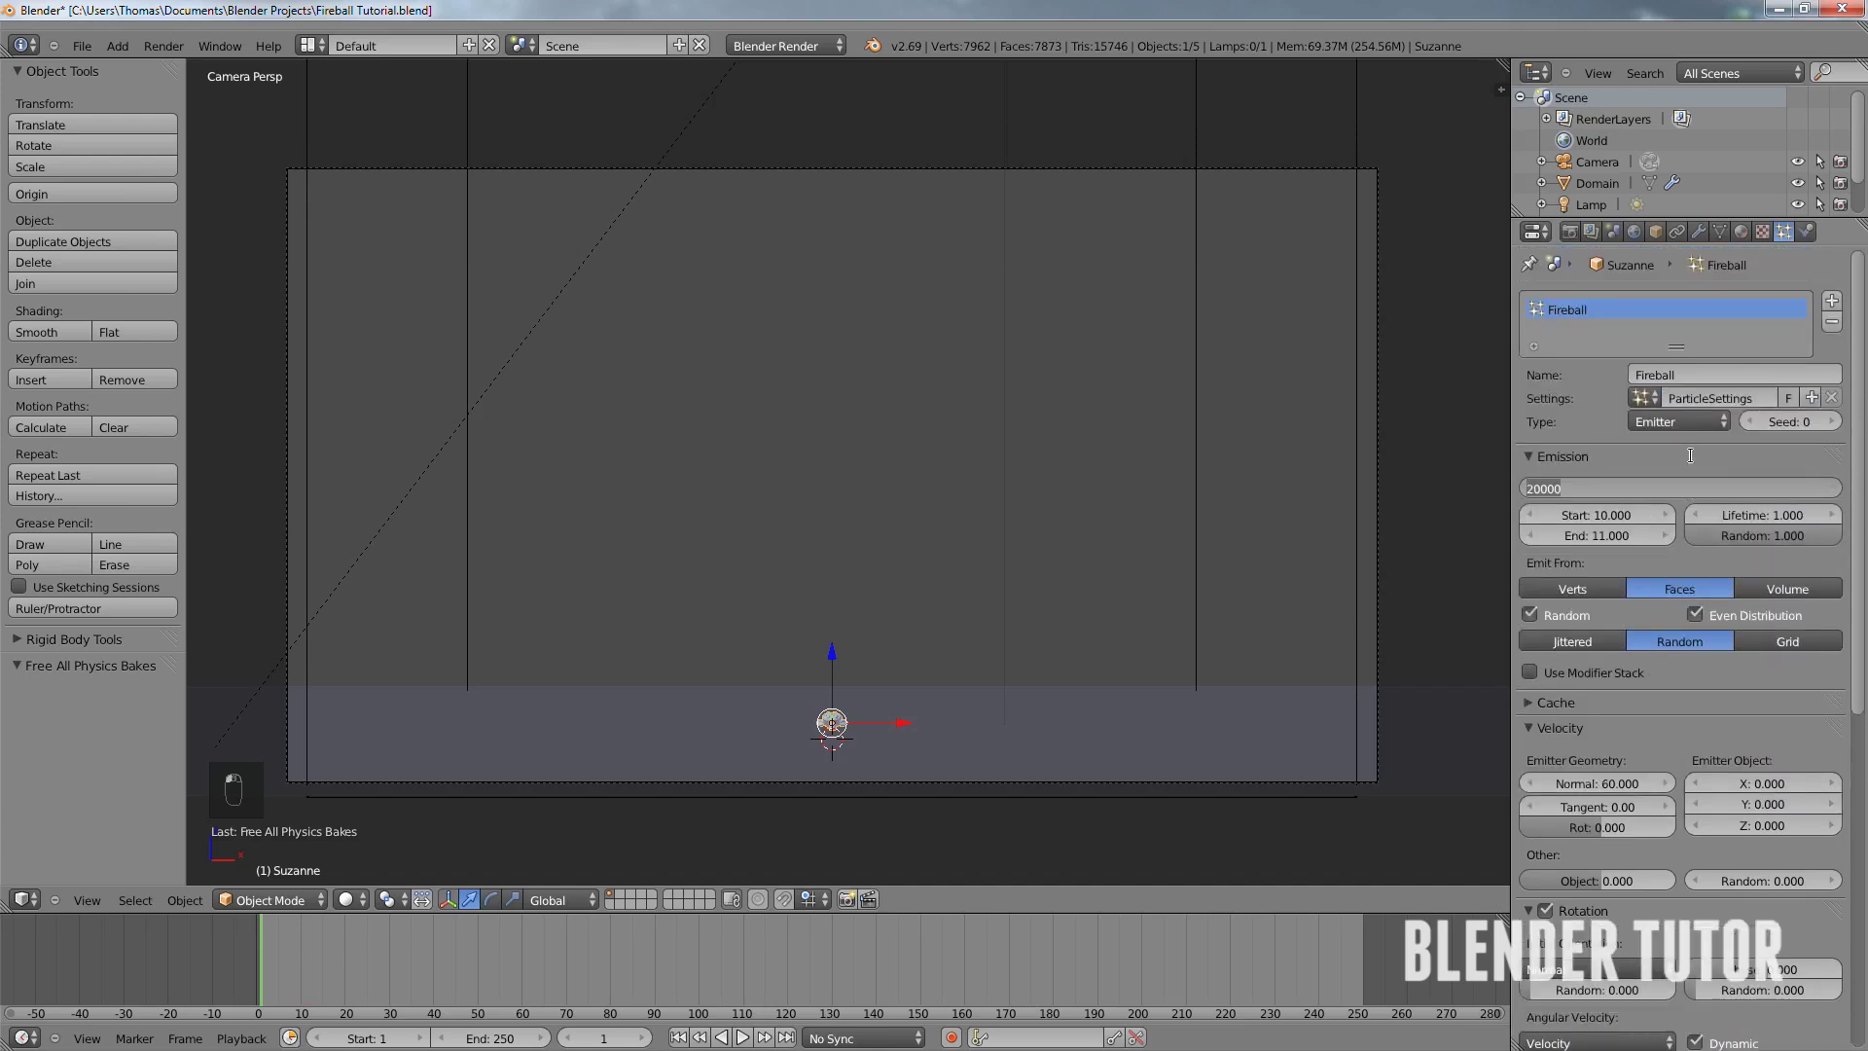
type("3500")
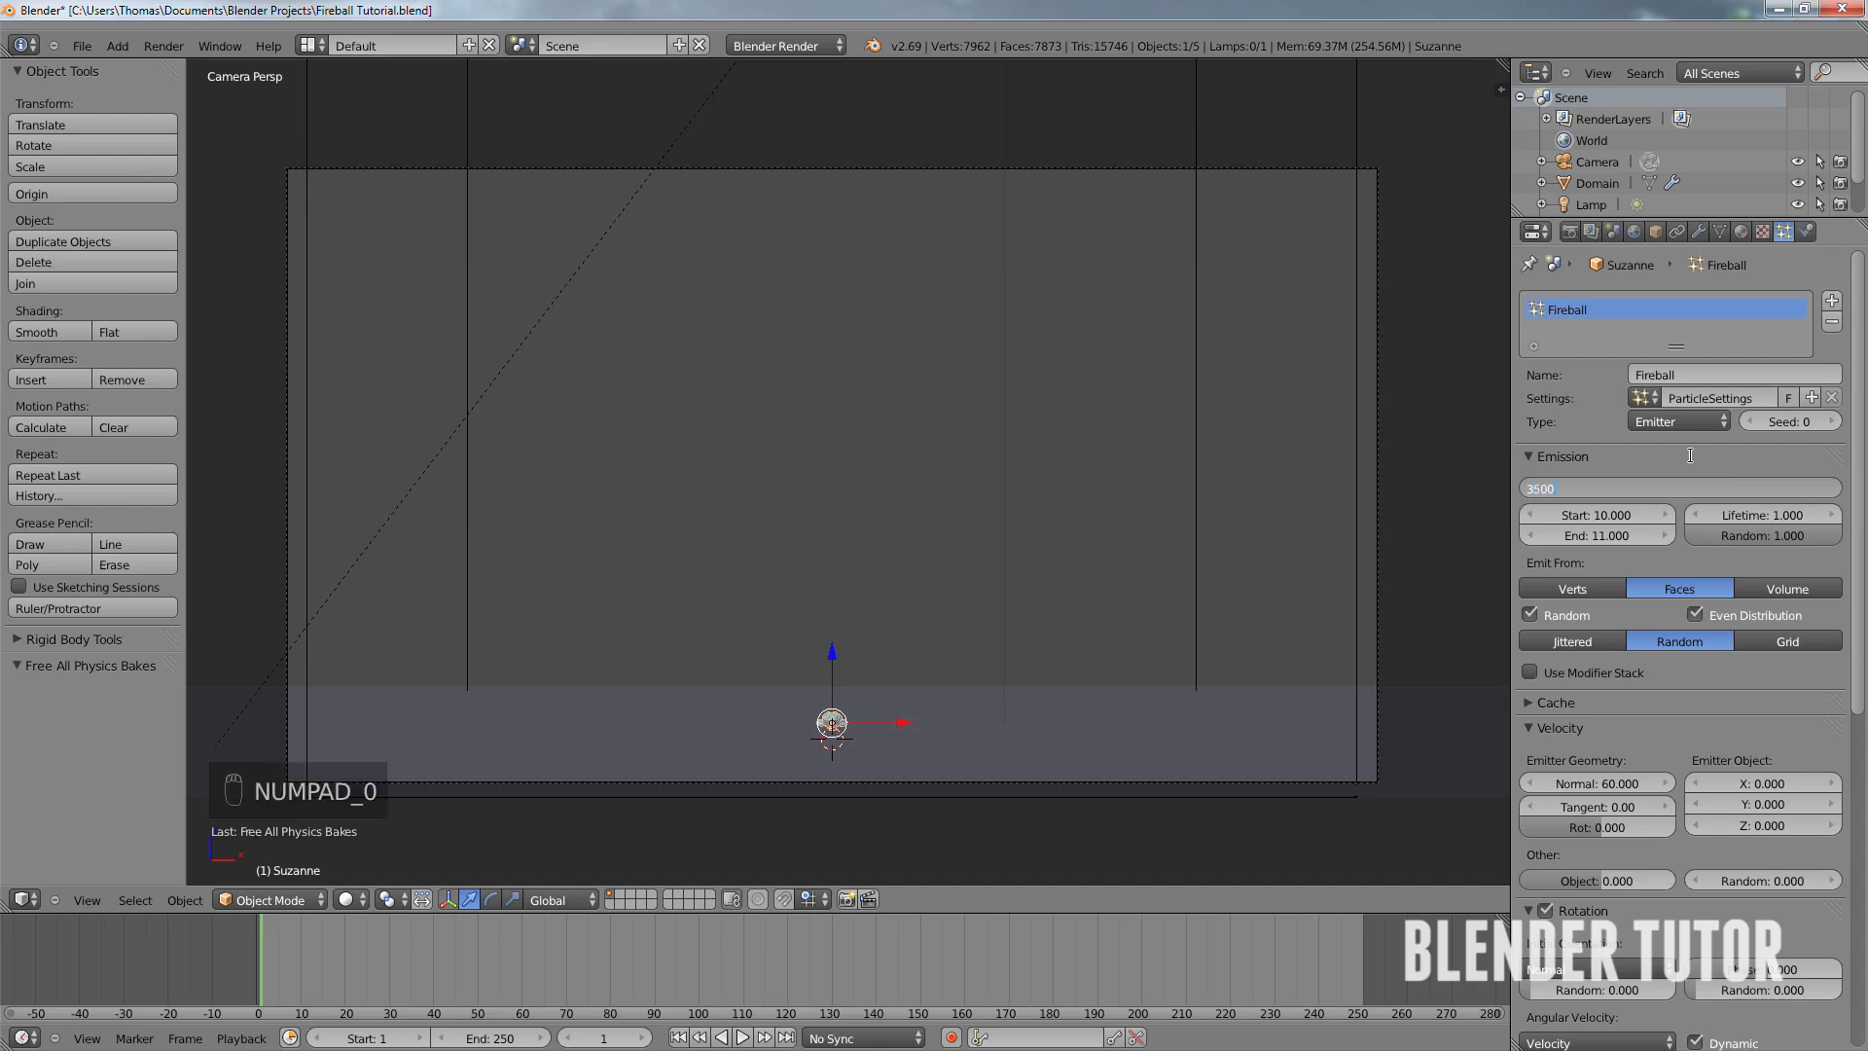
type("0")
key("Return")
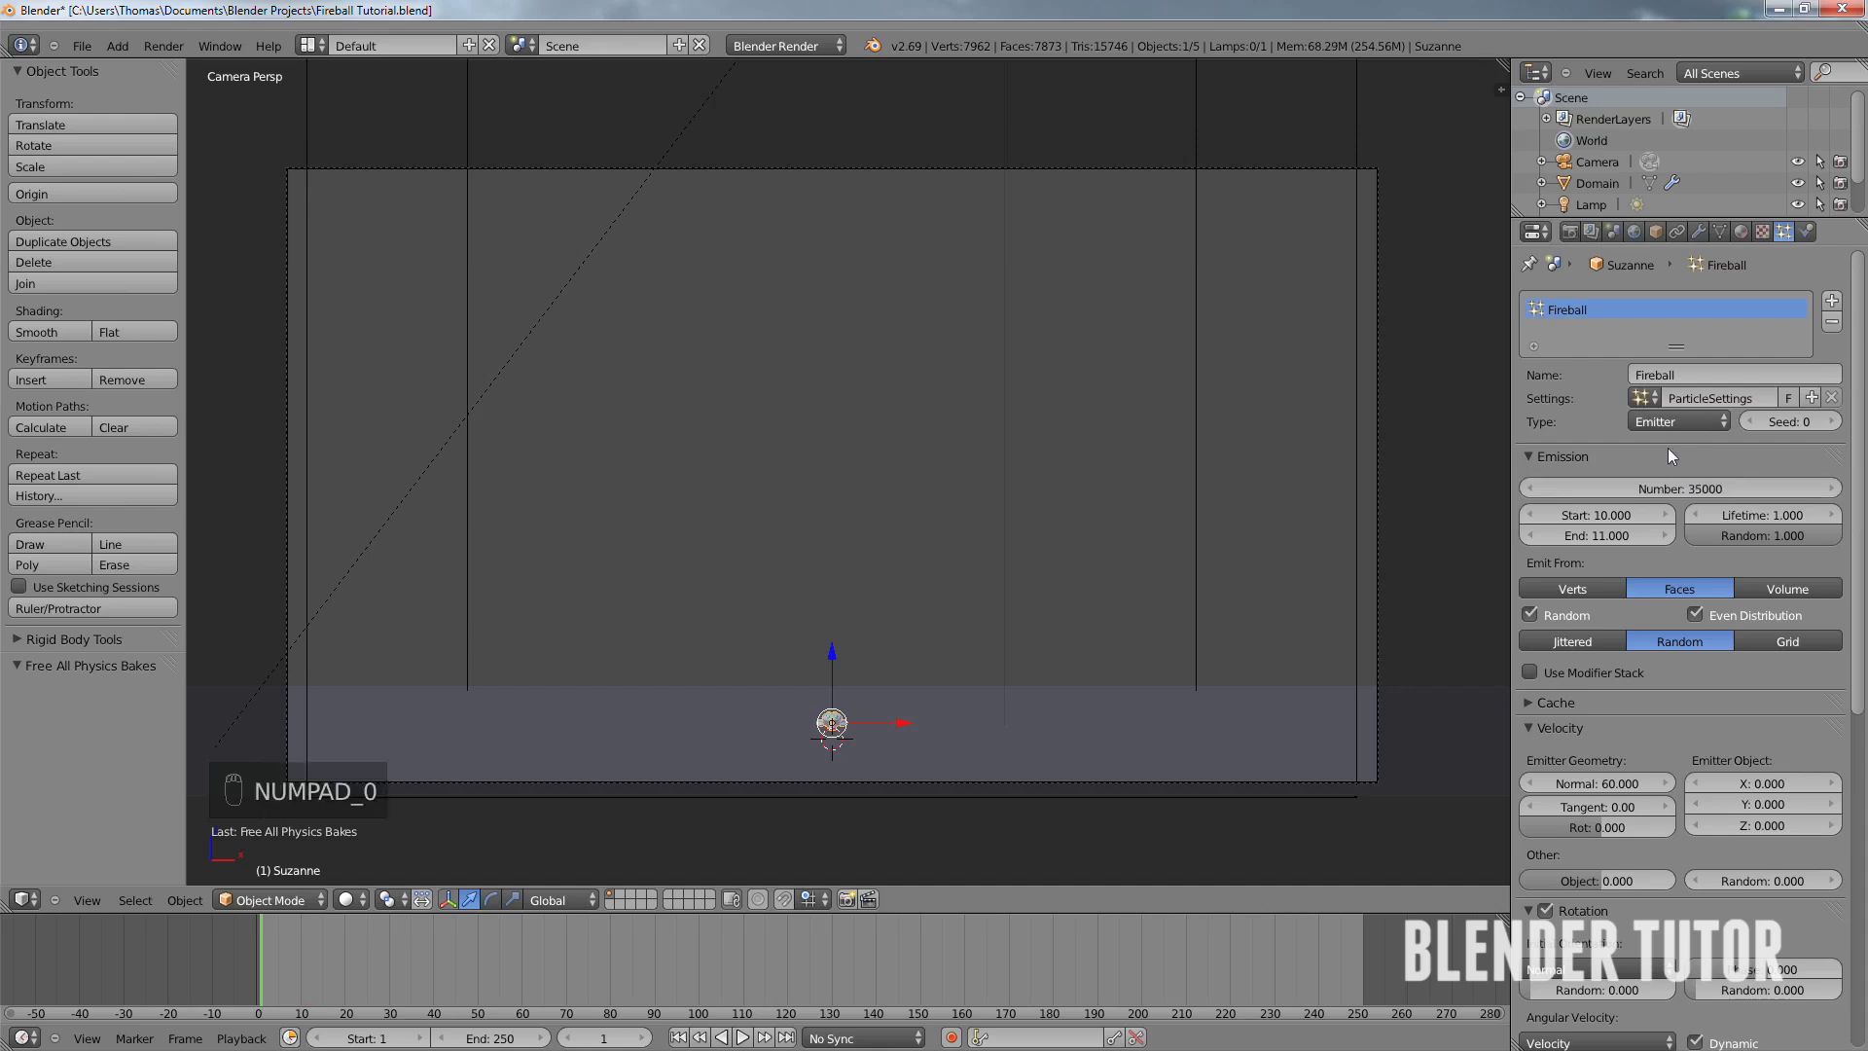
- Set the Fireball particles' emission end to frame 10 and their normal velocity to 70
left_click(1602, 535)
type("10")
key("Return")
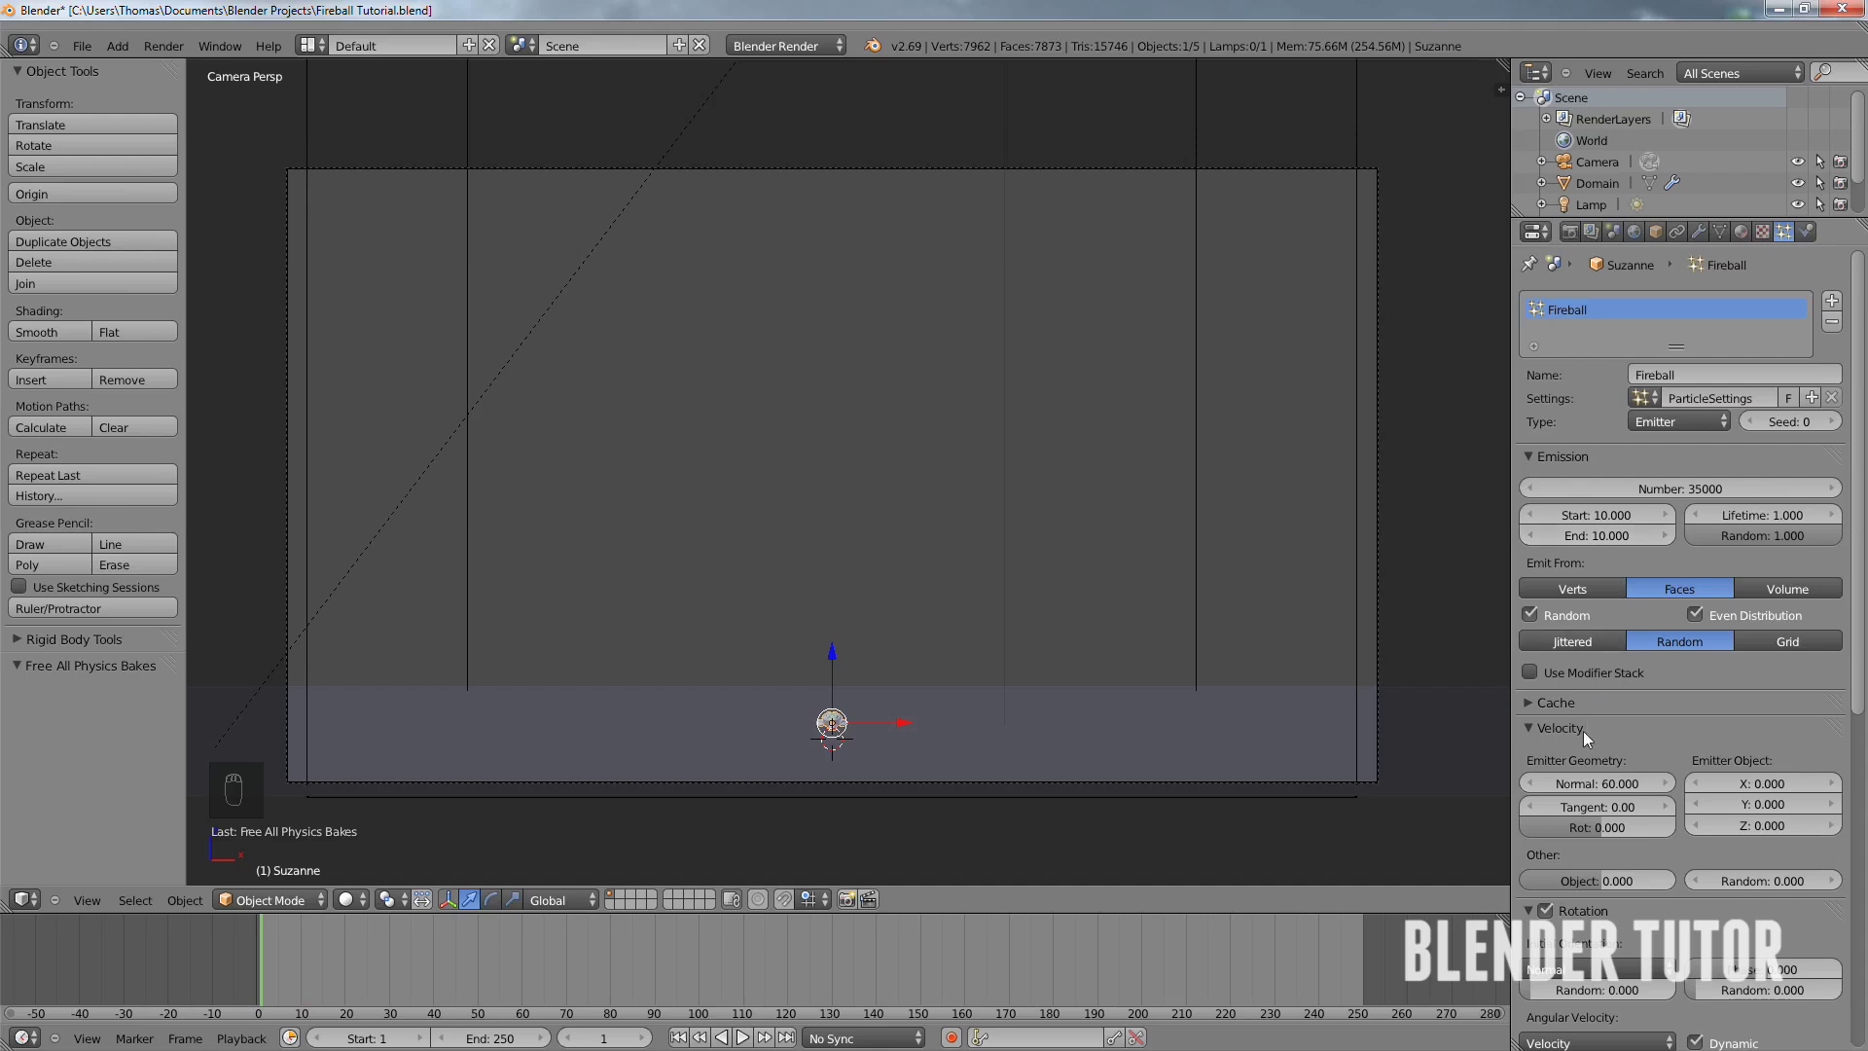
left_click(1594, 783)
type("70")
key("Return")
- Set the Fireball particle system's physics subframes to 30
scroll(1595, 809, "down", 1)
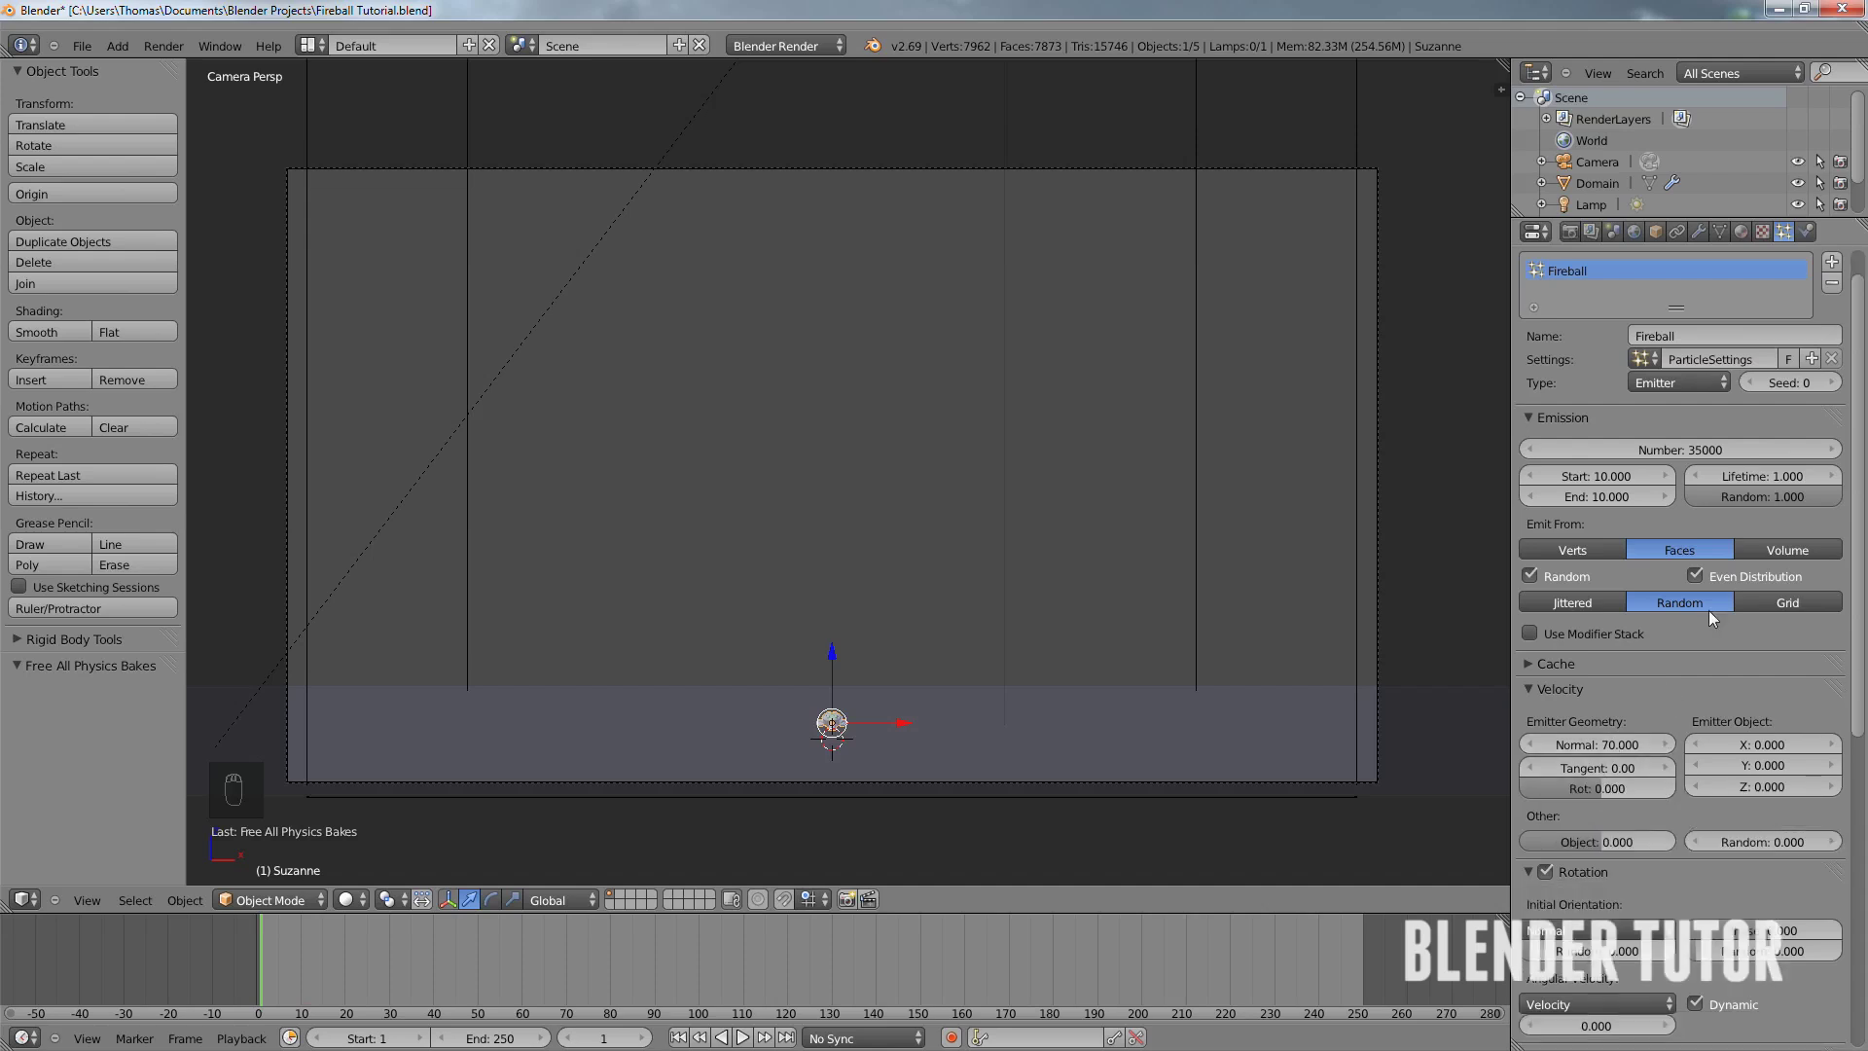
scroll(1662, 607, "down", 9)
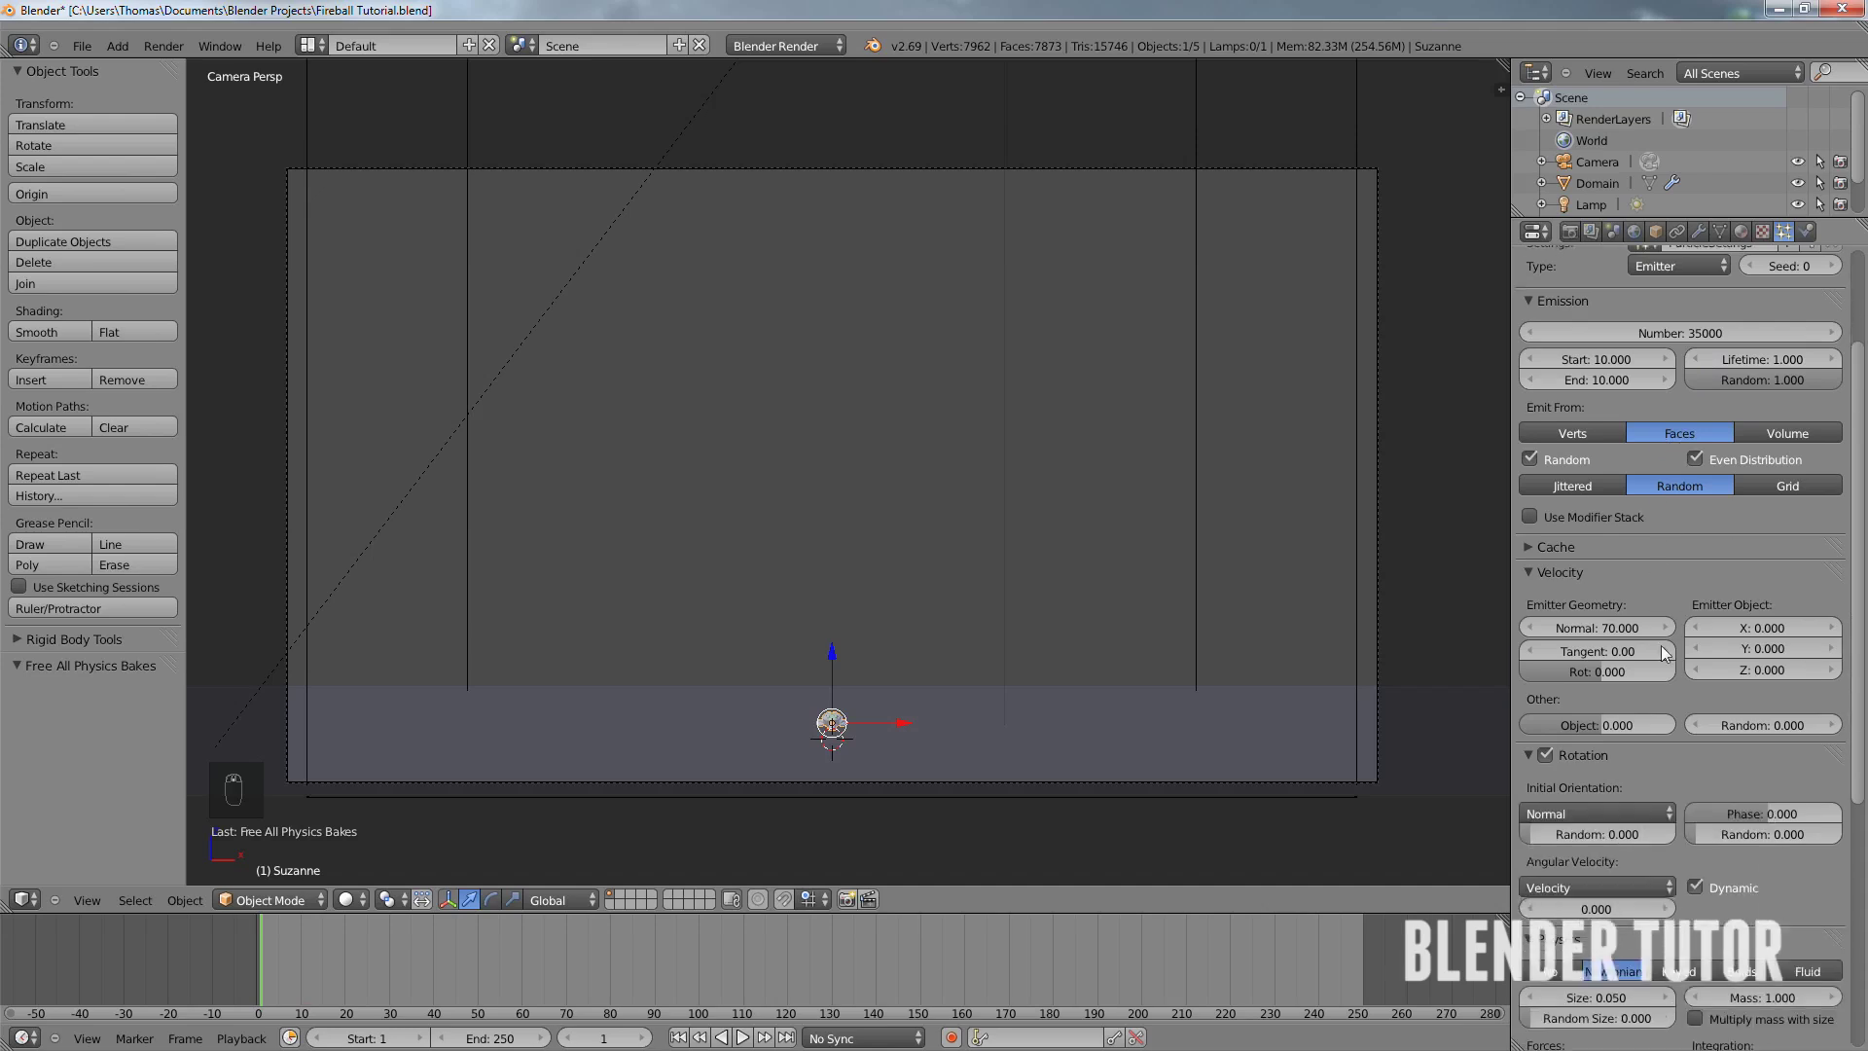
left_click(1752, 884)
type("30")
key("Return")
scroll(1650, 834, "up", 4)
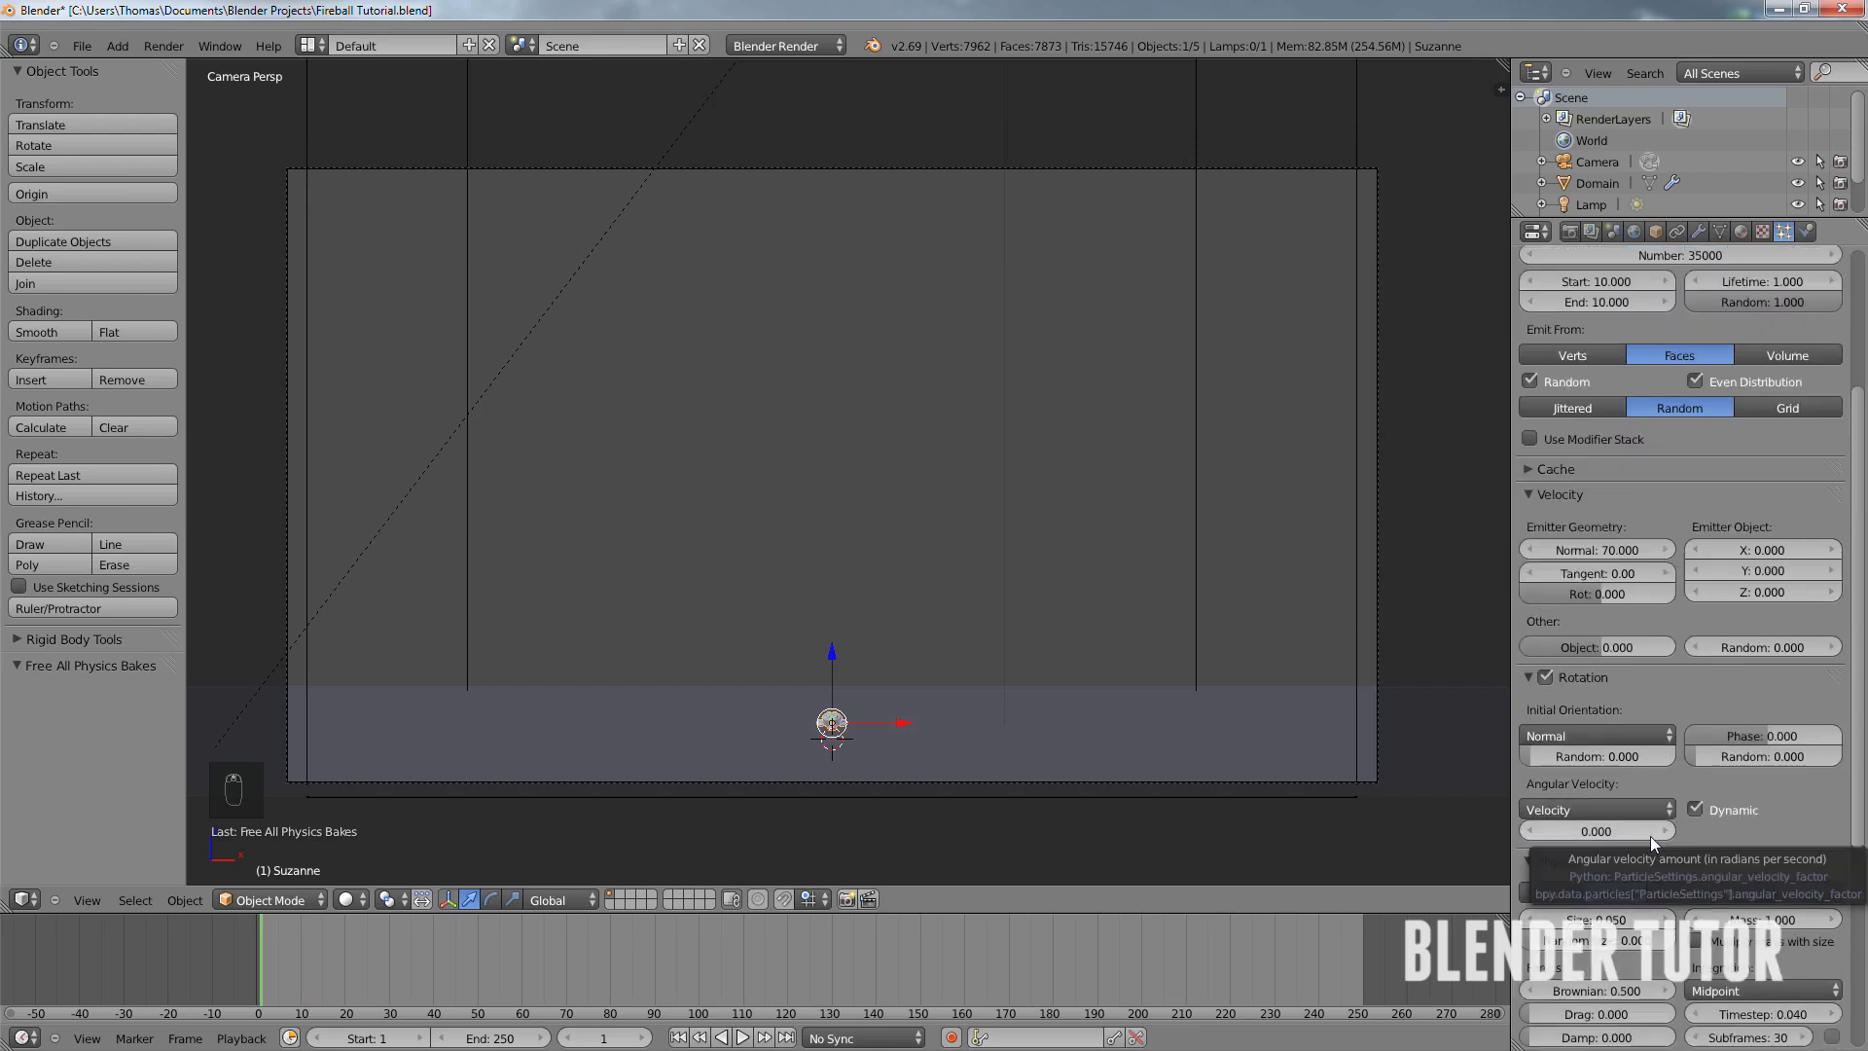
- Set the monkey head's smoke flow to 30 sampling subframes and a flame rate of 2
scroll(1650, 836, "up", 6)
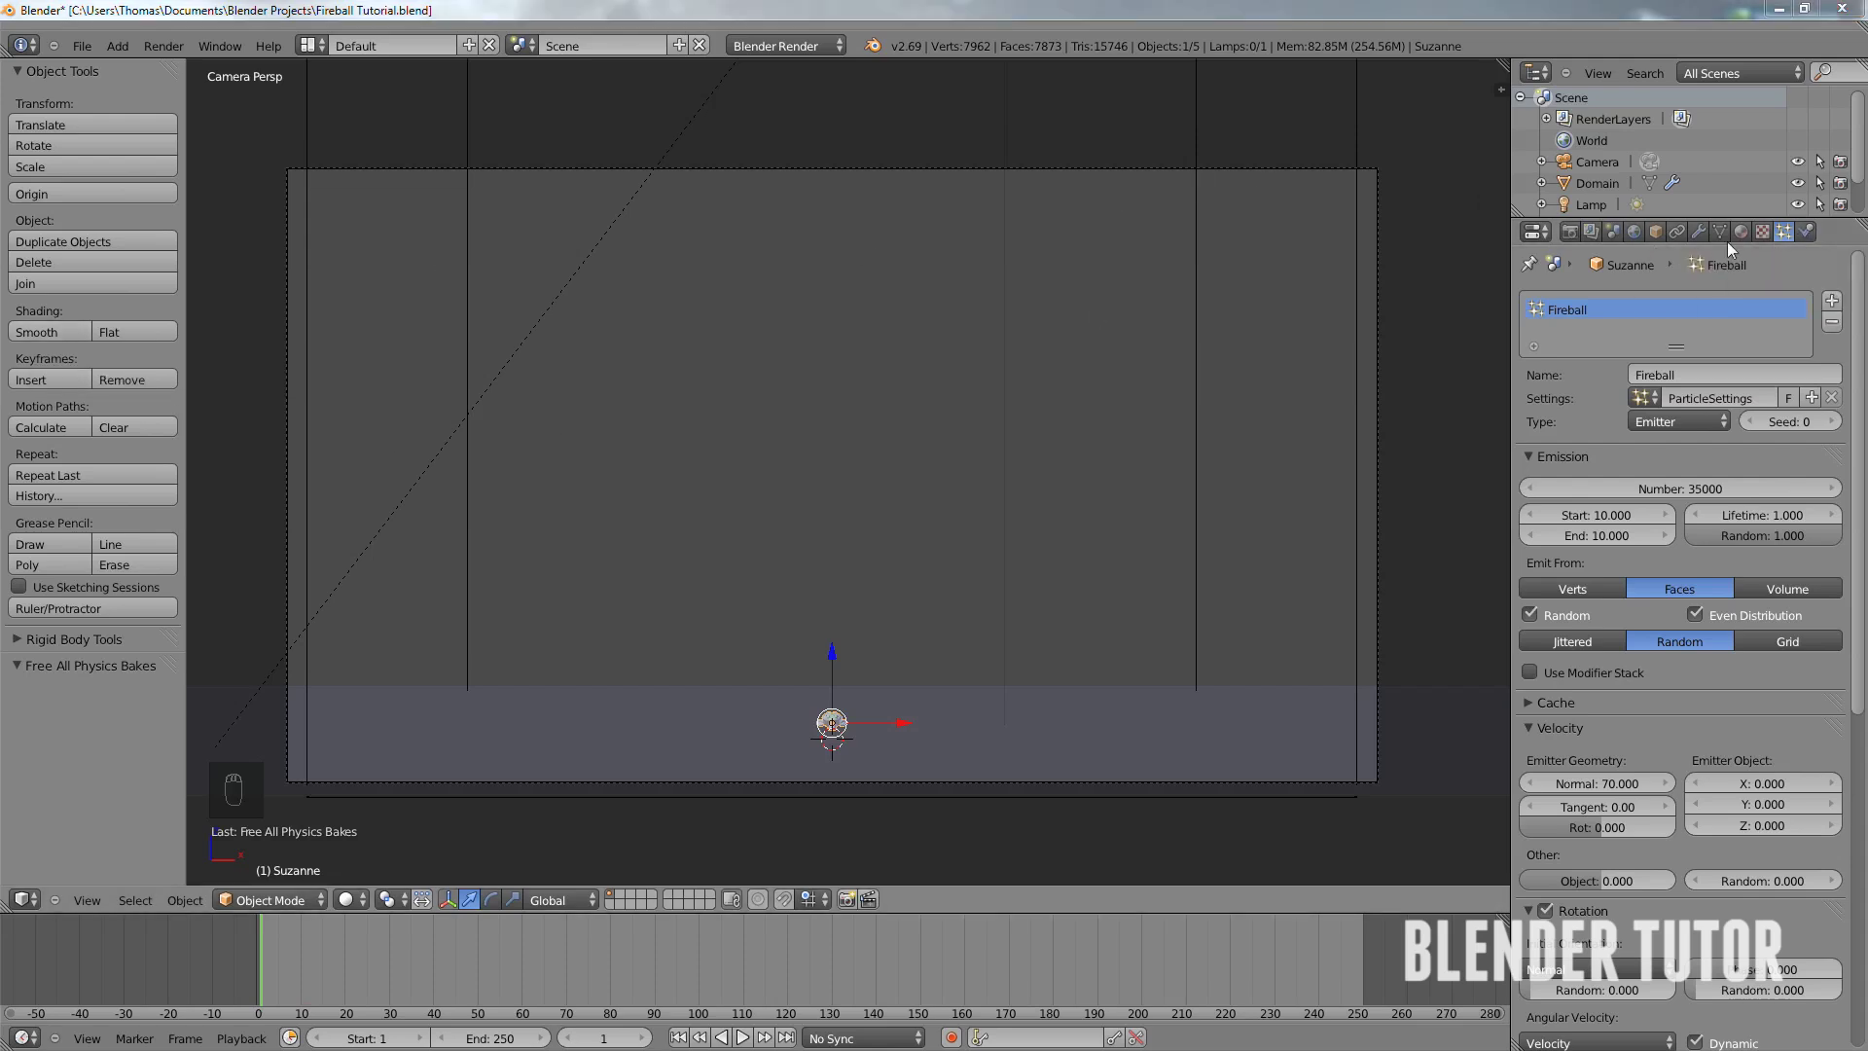
left_click(1806, 231)
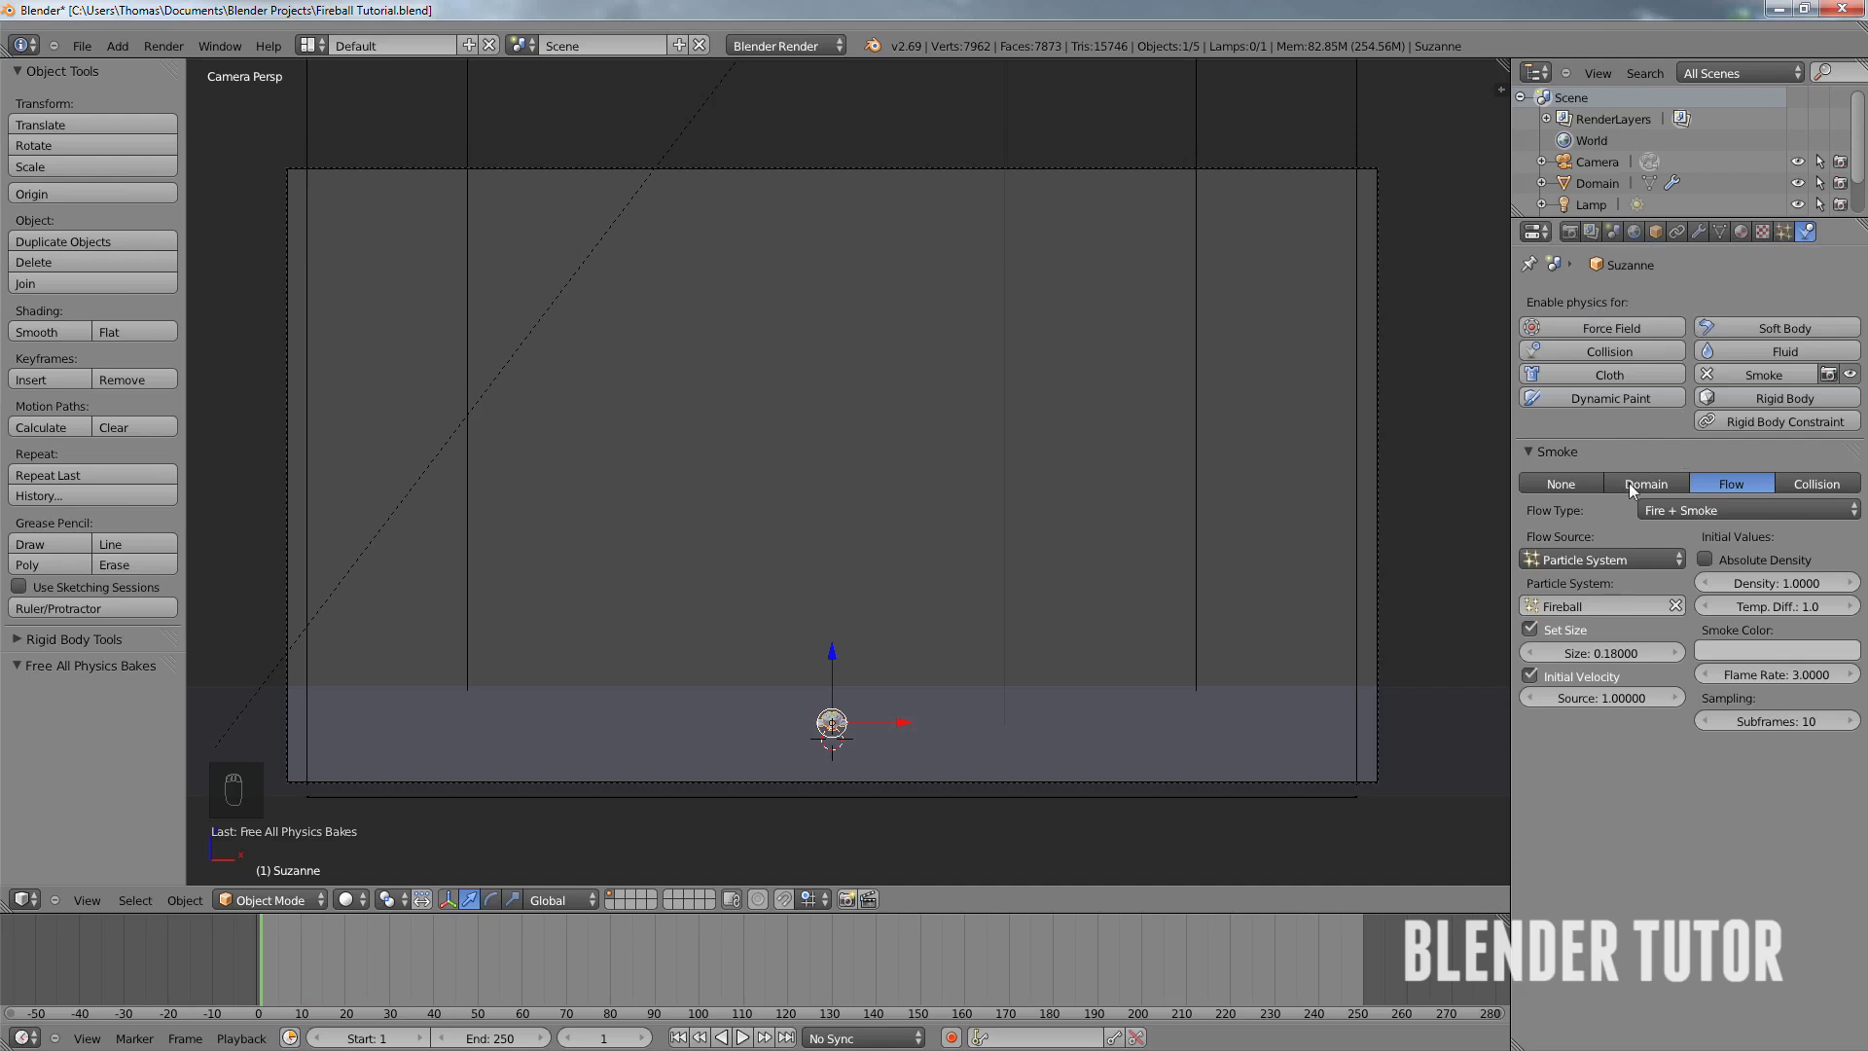
left_click(1781, 721)
type("30")
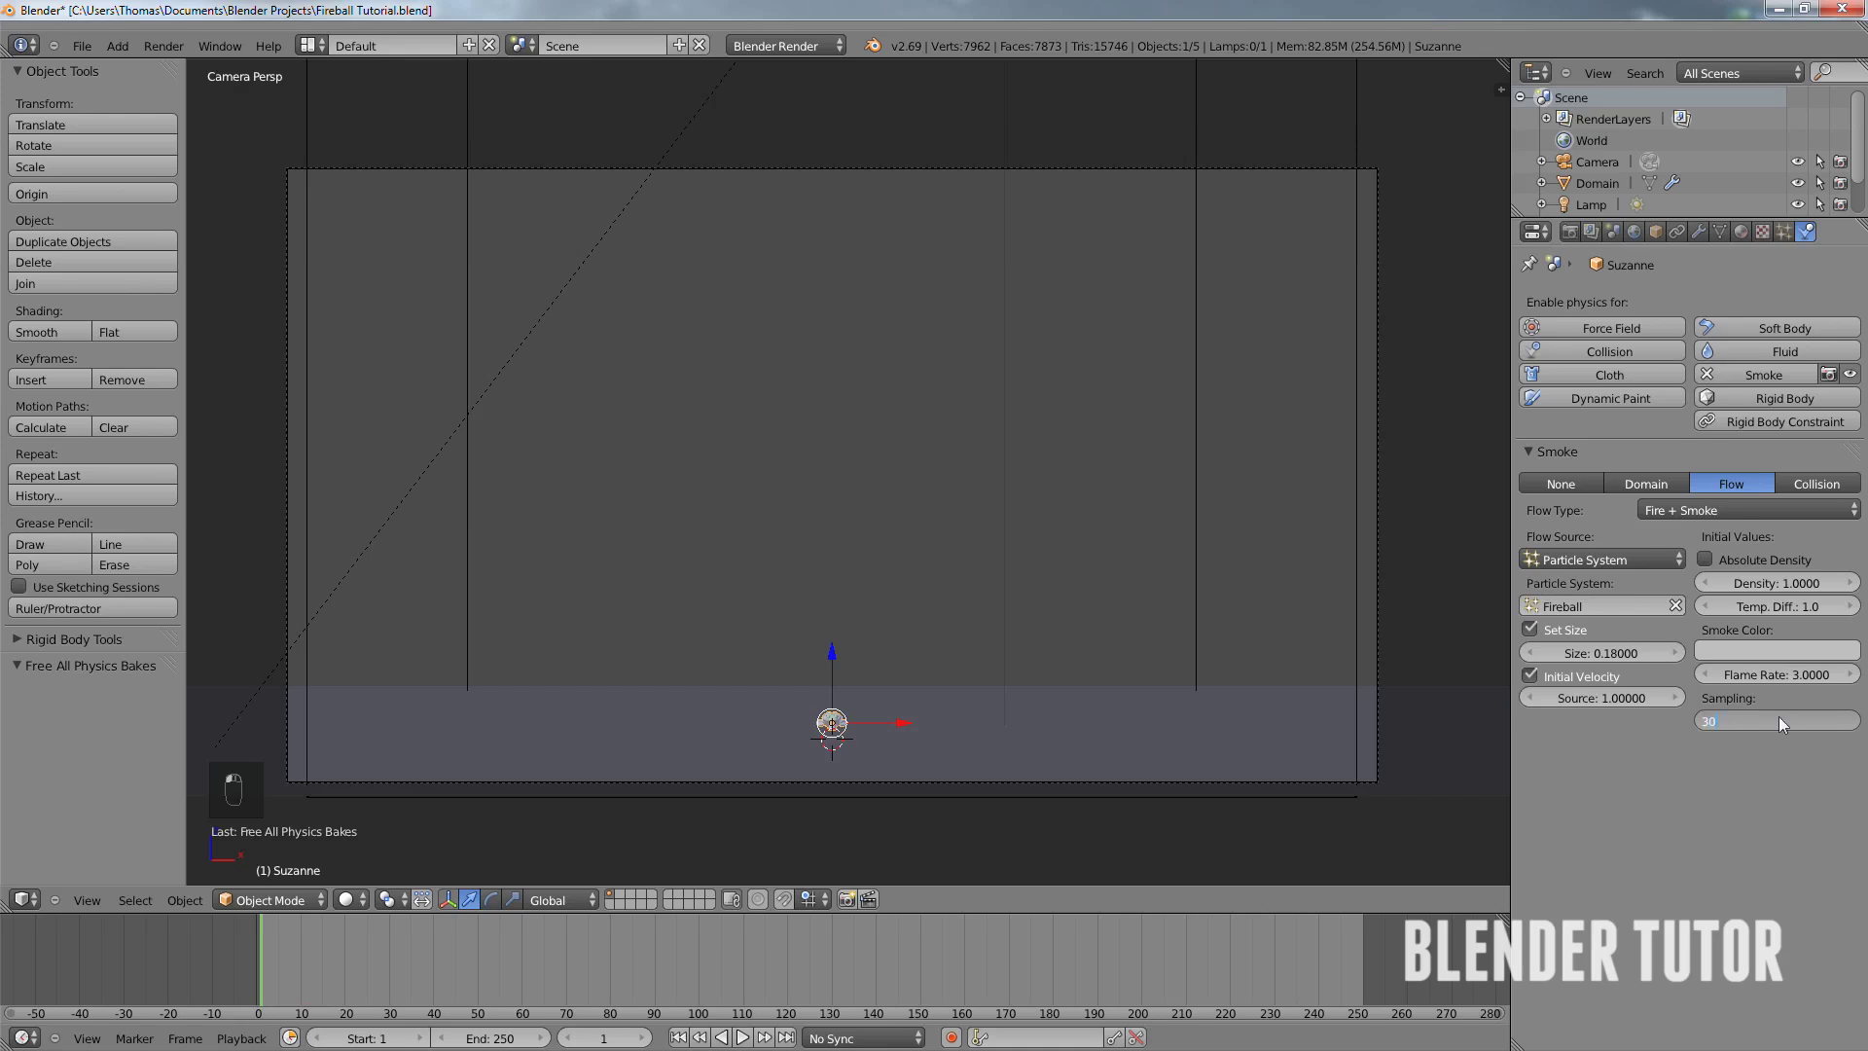
key("Return")
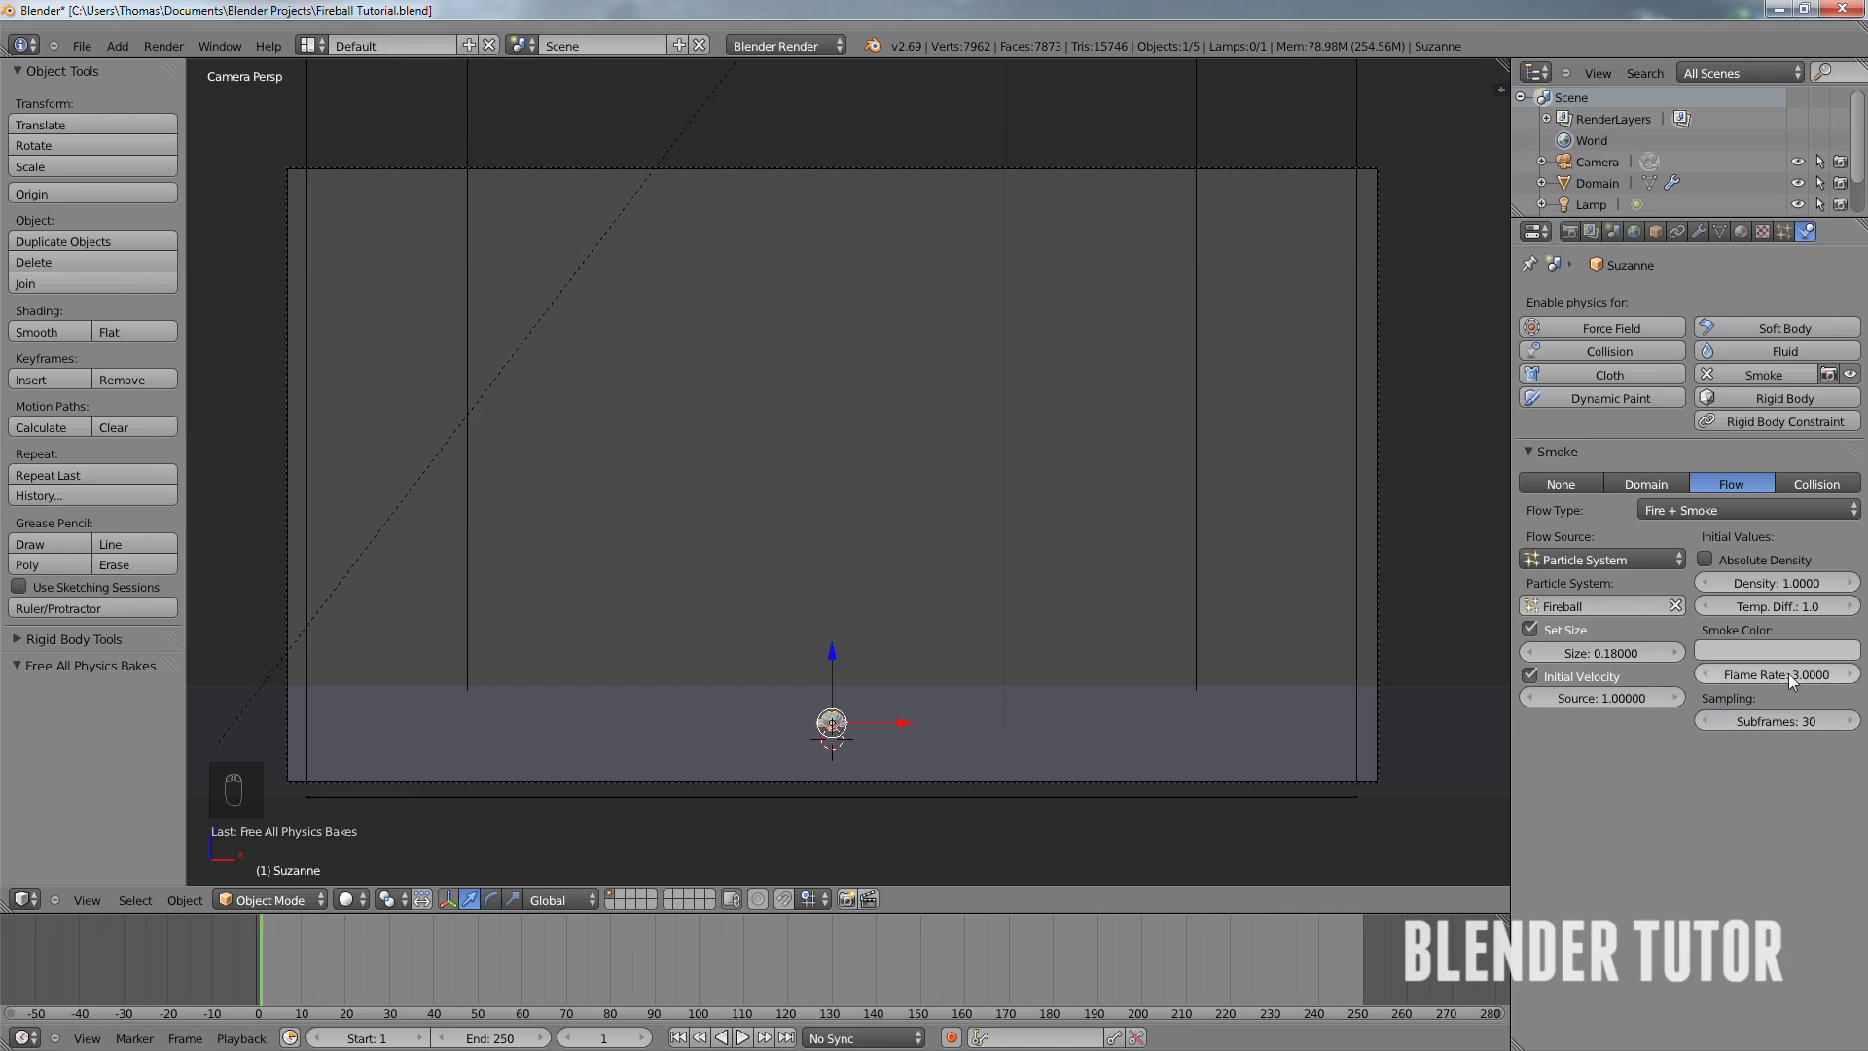
left_click(1788, 673)
type("2")
key("Return")
- Select the smoke domain and review its resolution, behavior, flame, high-resolution and cache settings
right_click(1193, 278)
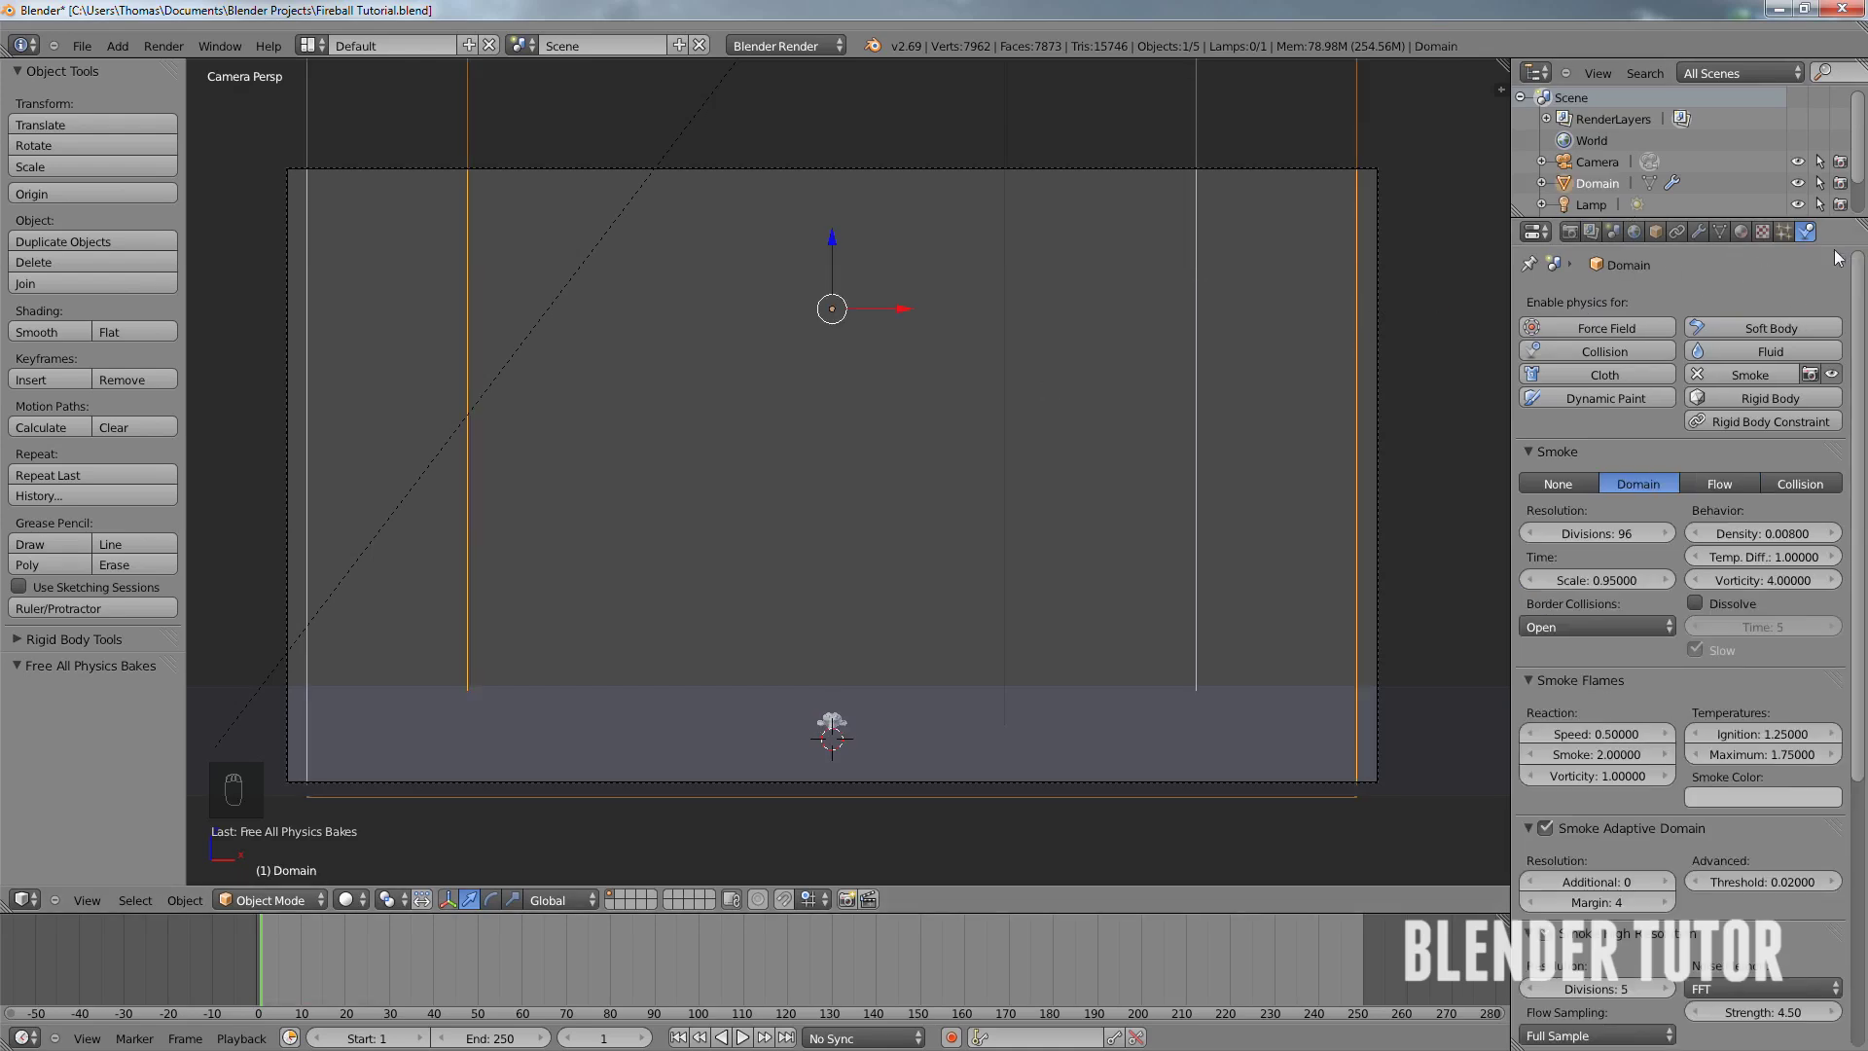
scroll(1747, 628, "down", 3)
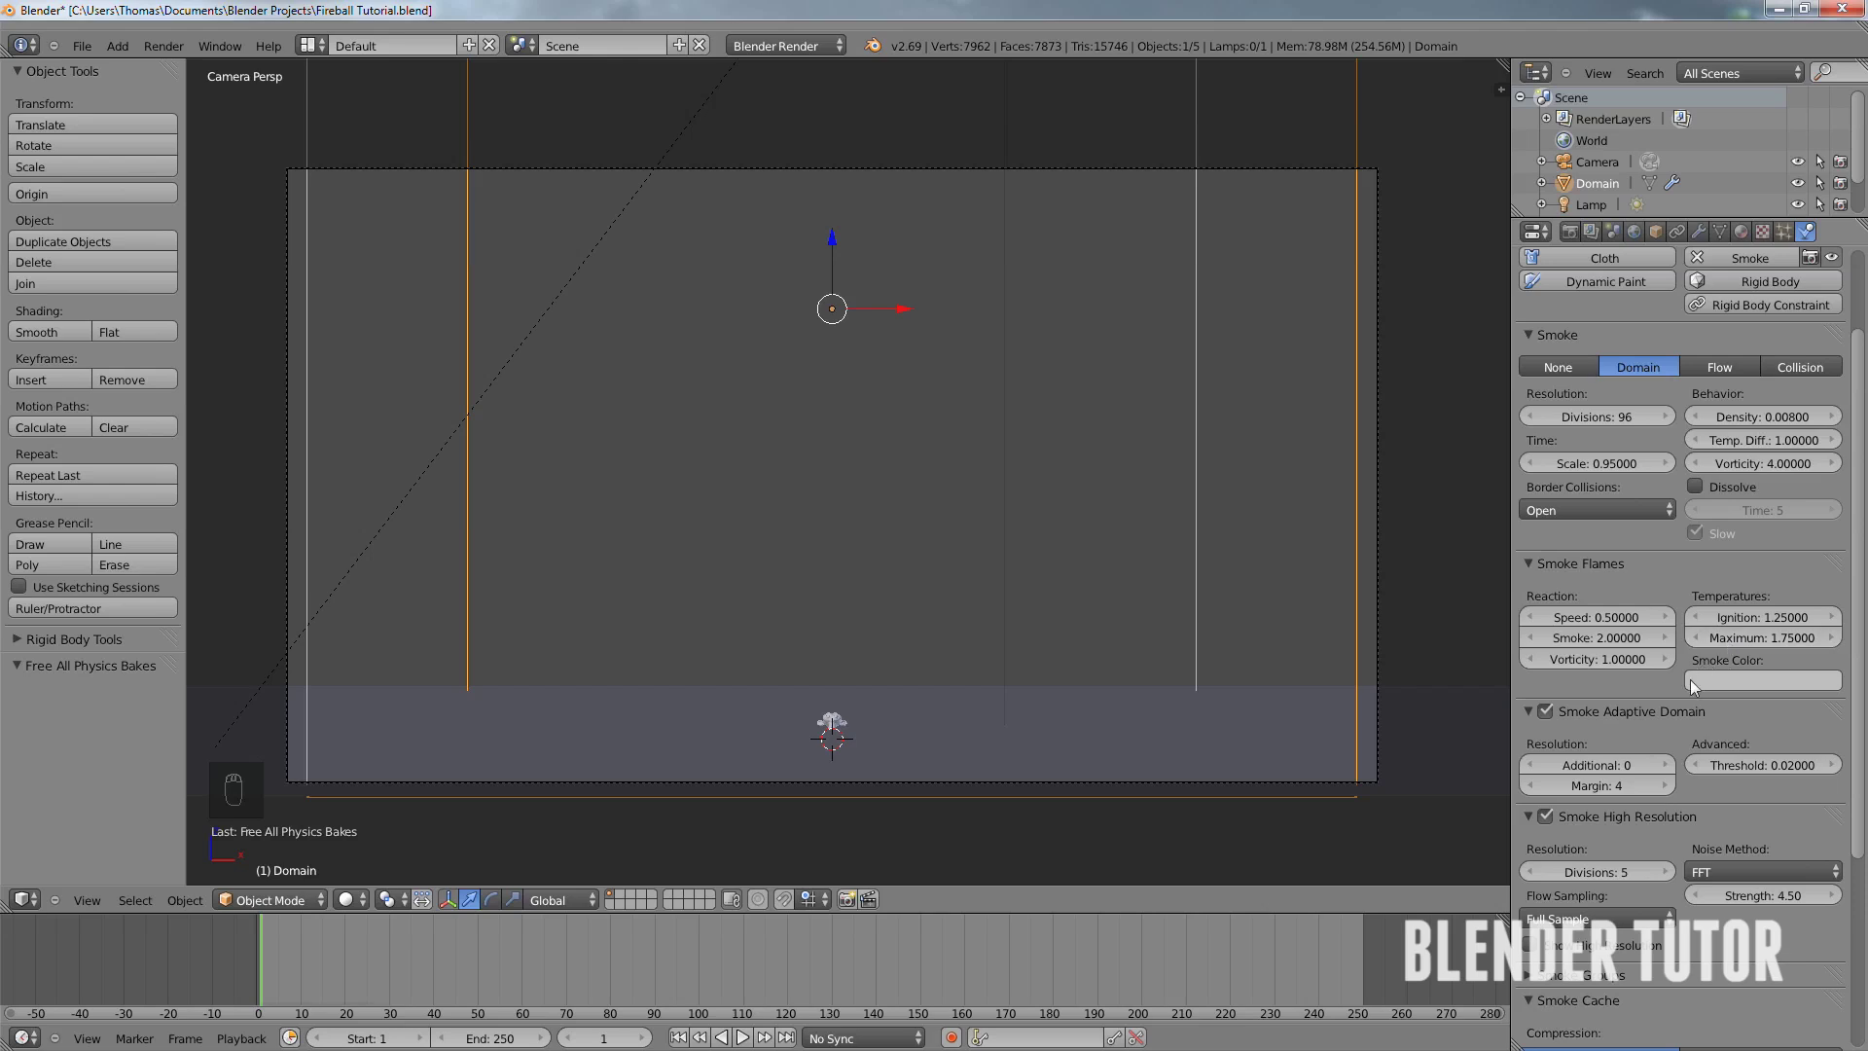
scroll(1690, 684, "down", 1)
scroll(959, 458, "down", 3)
scroll(1058, 487, "up", 4)
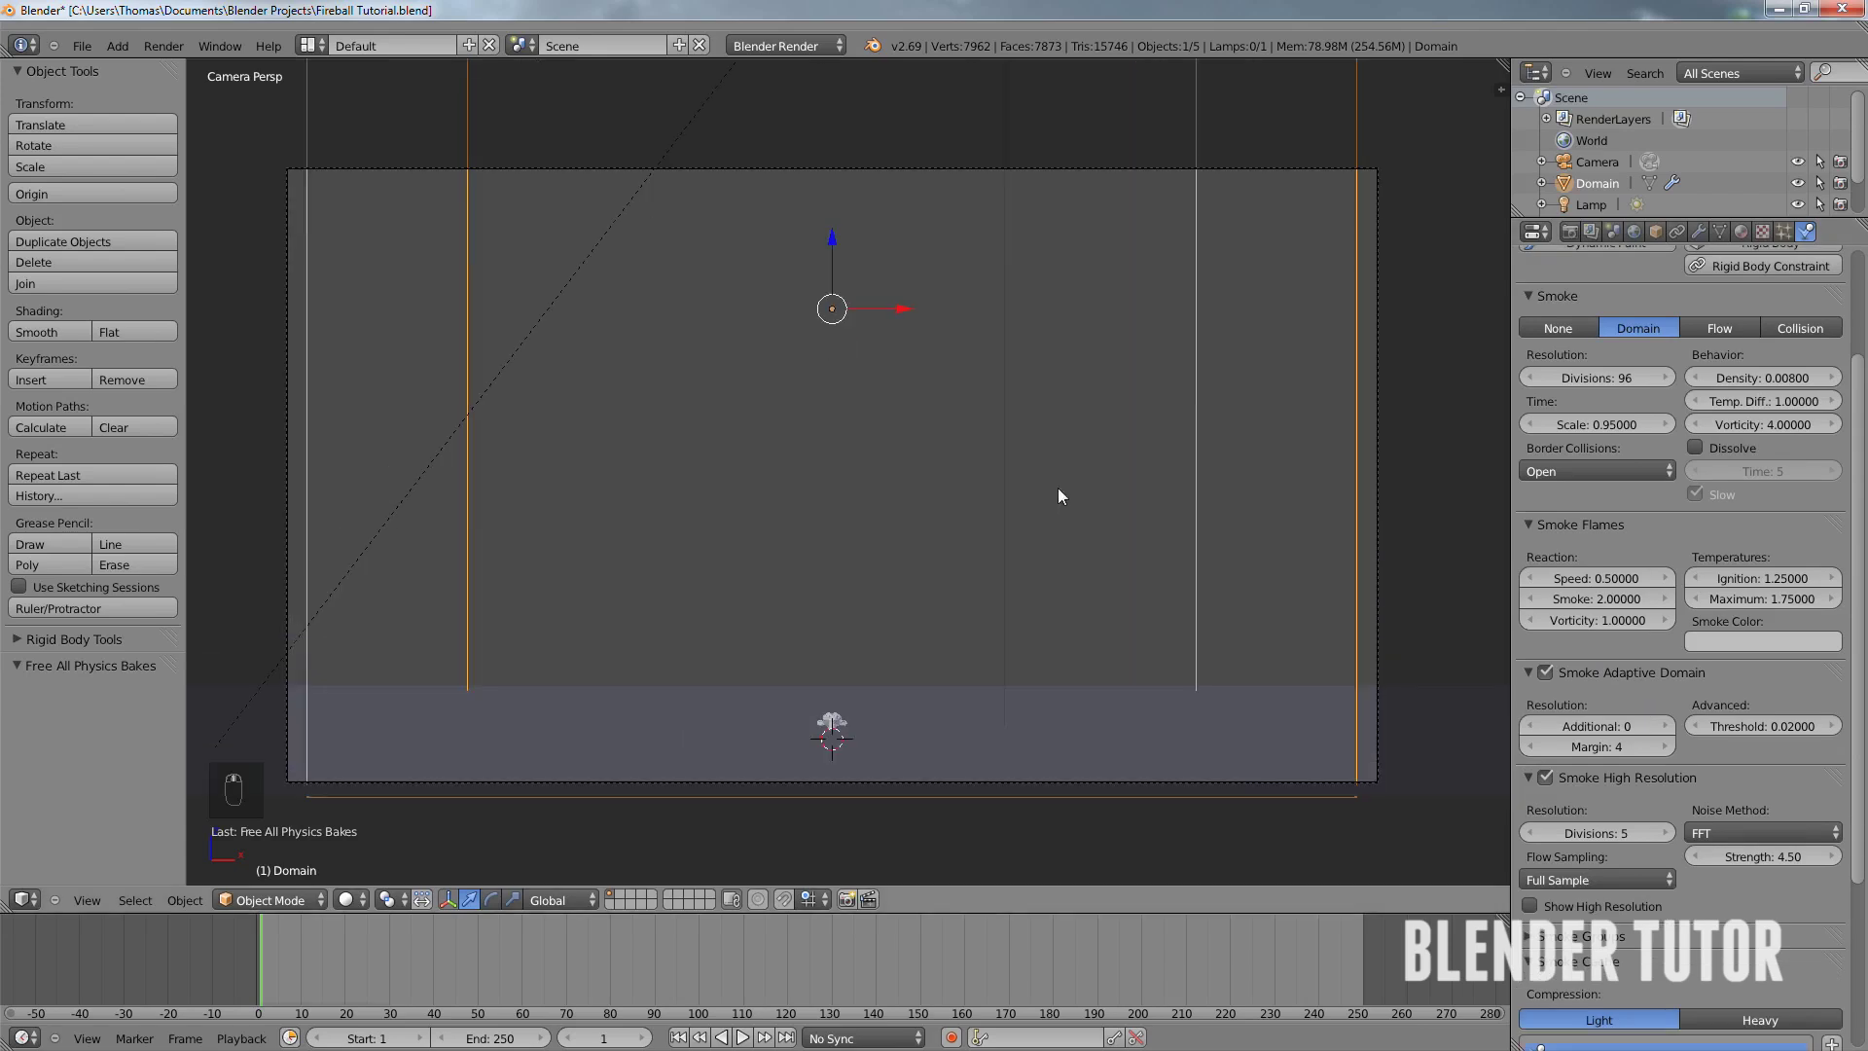
scroll(1712, 597, "down", 6)
scroll(1702, 643, "down", 1)
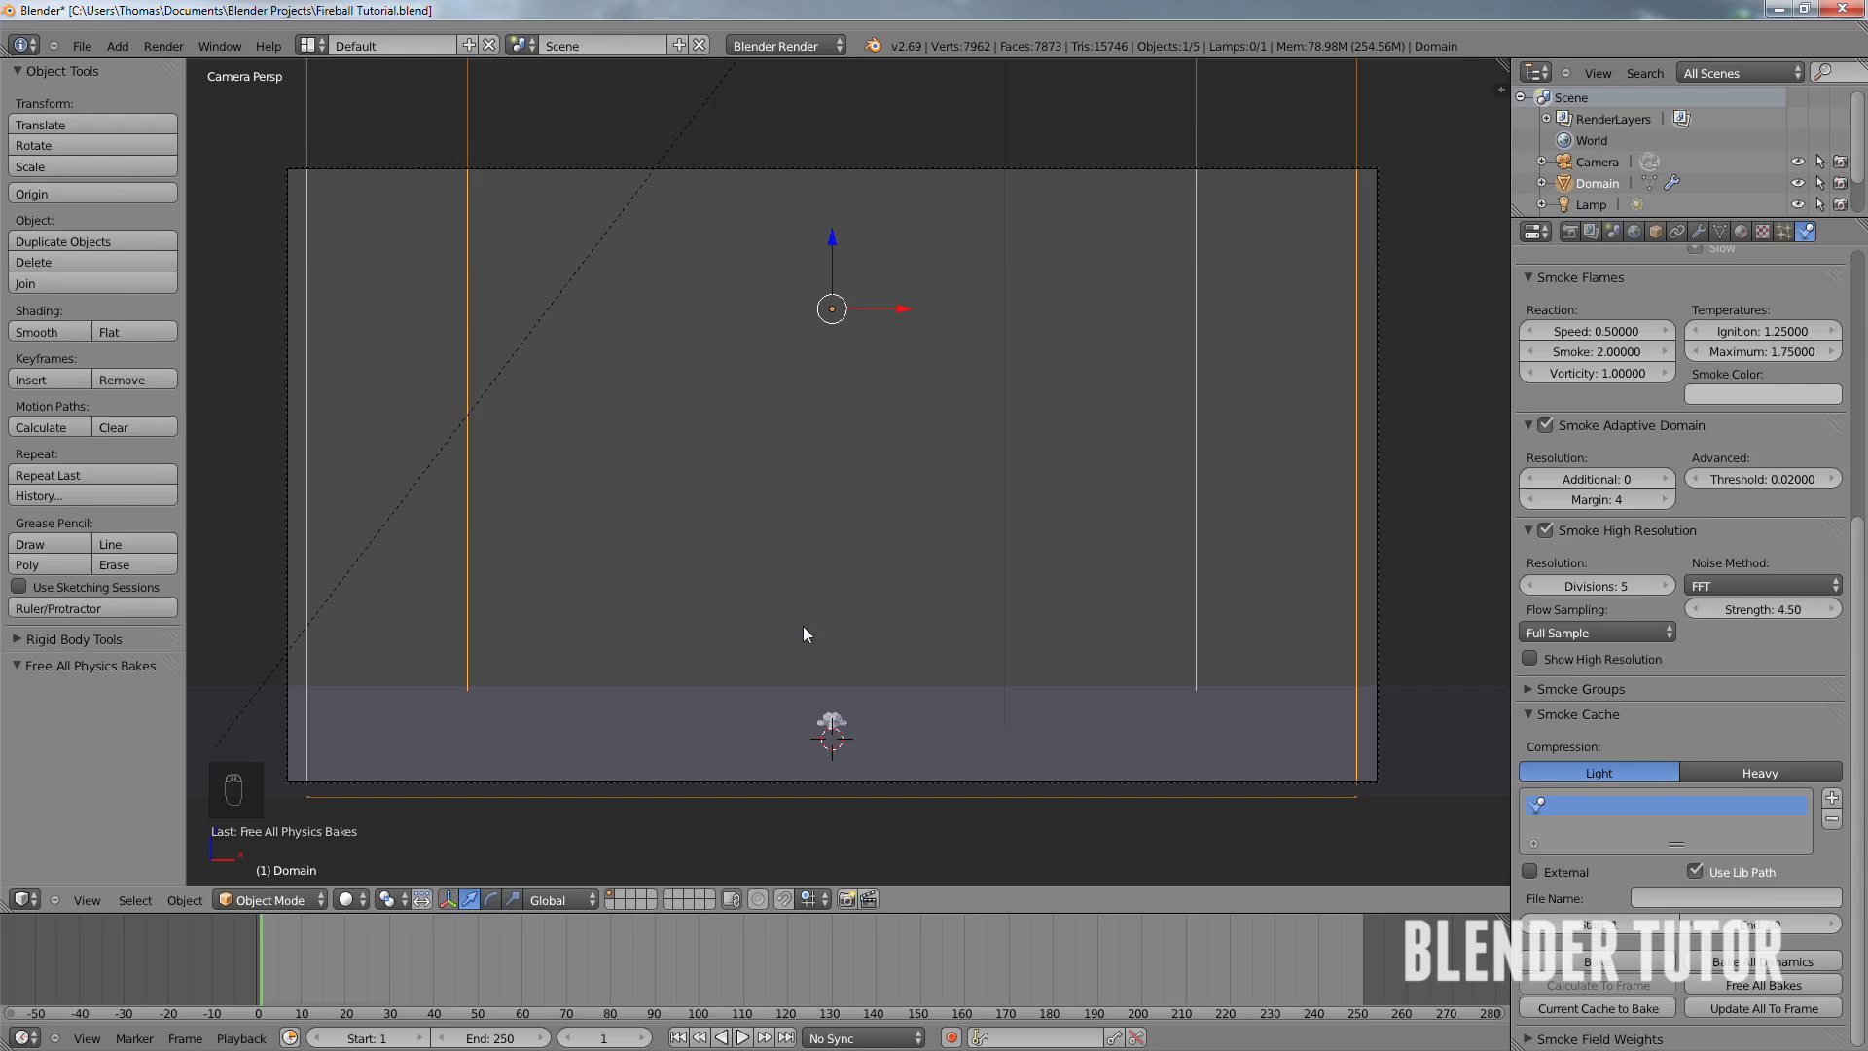
scroll(1770, 522, "up", 5)
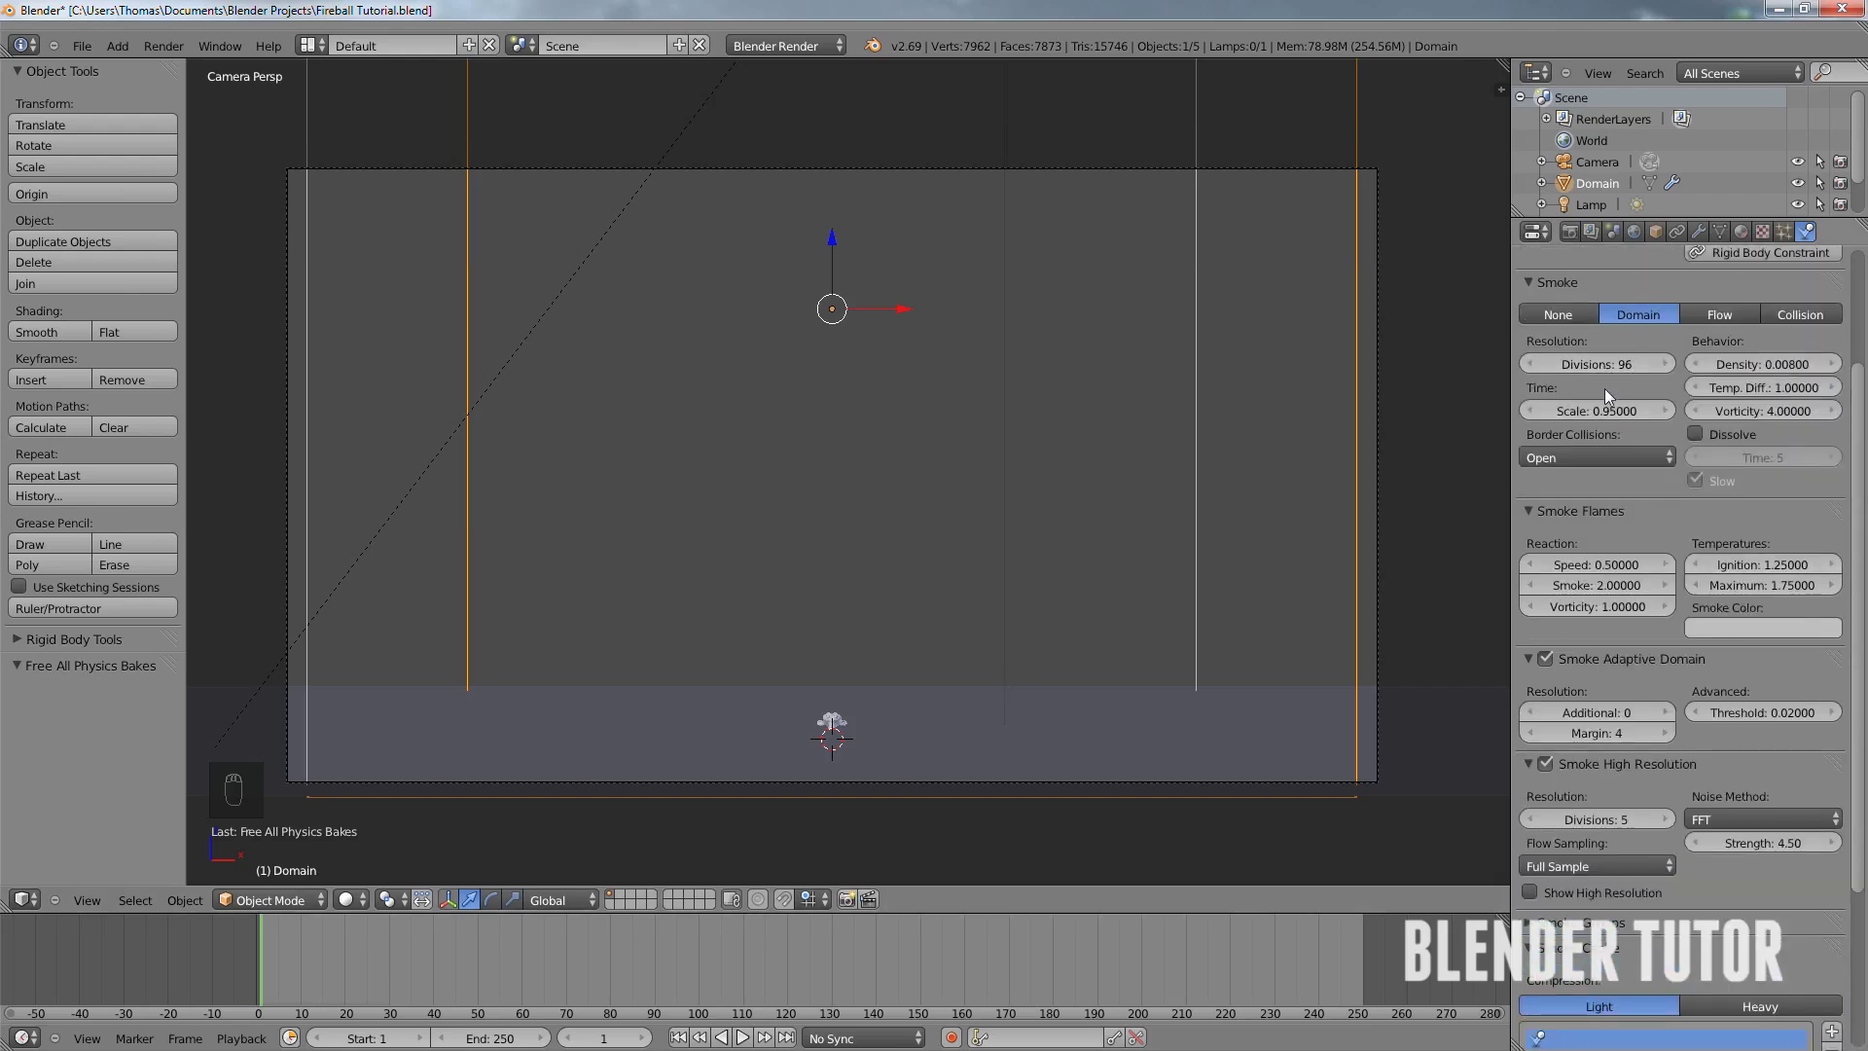
scroll(1617, 504, "down", 3)
scroll(1615, 506, "up", 6)
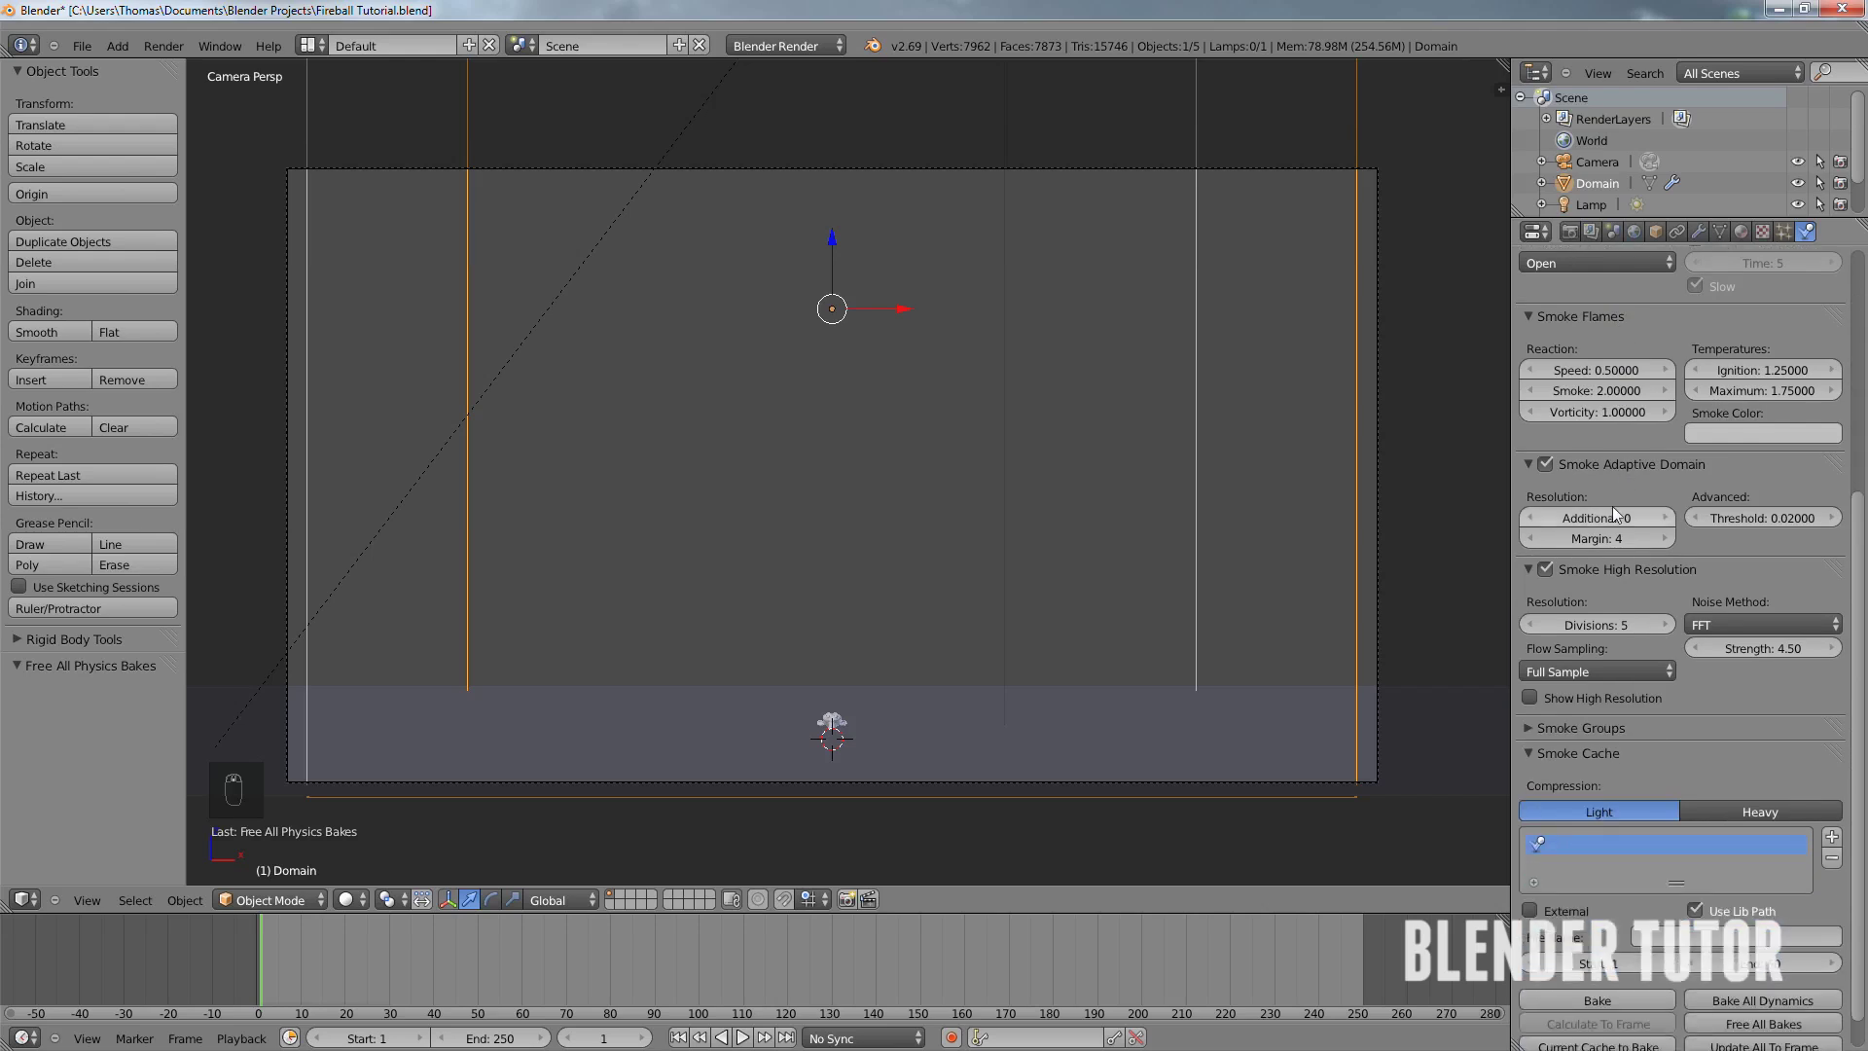
scroll(1613, 506, "up", 2)
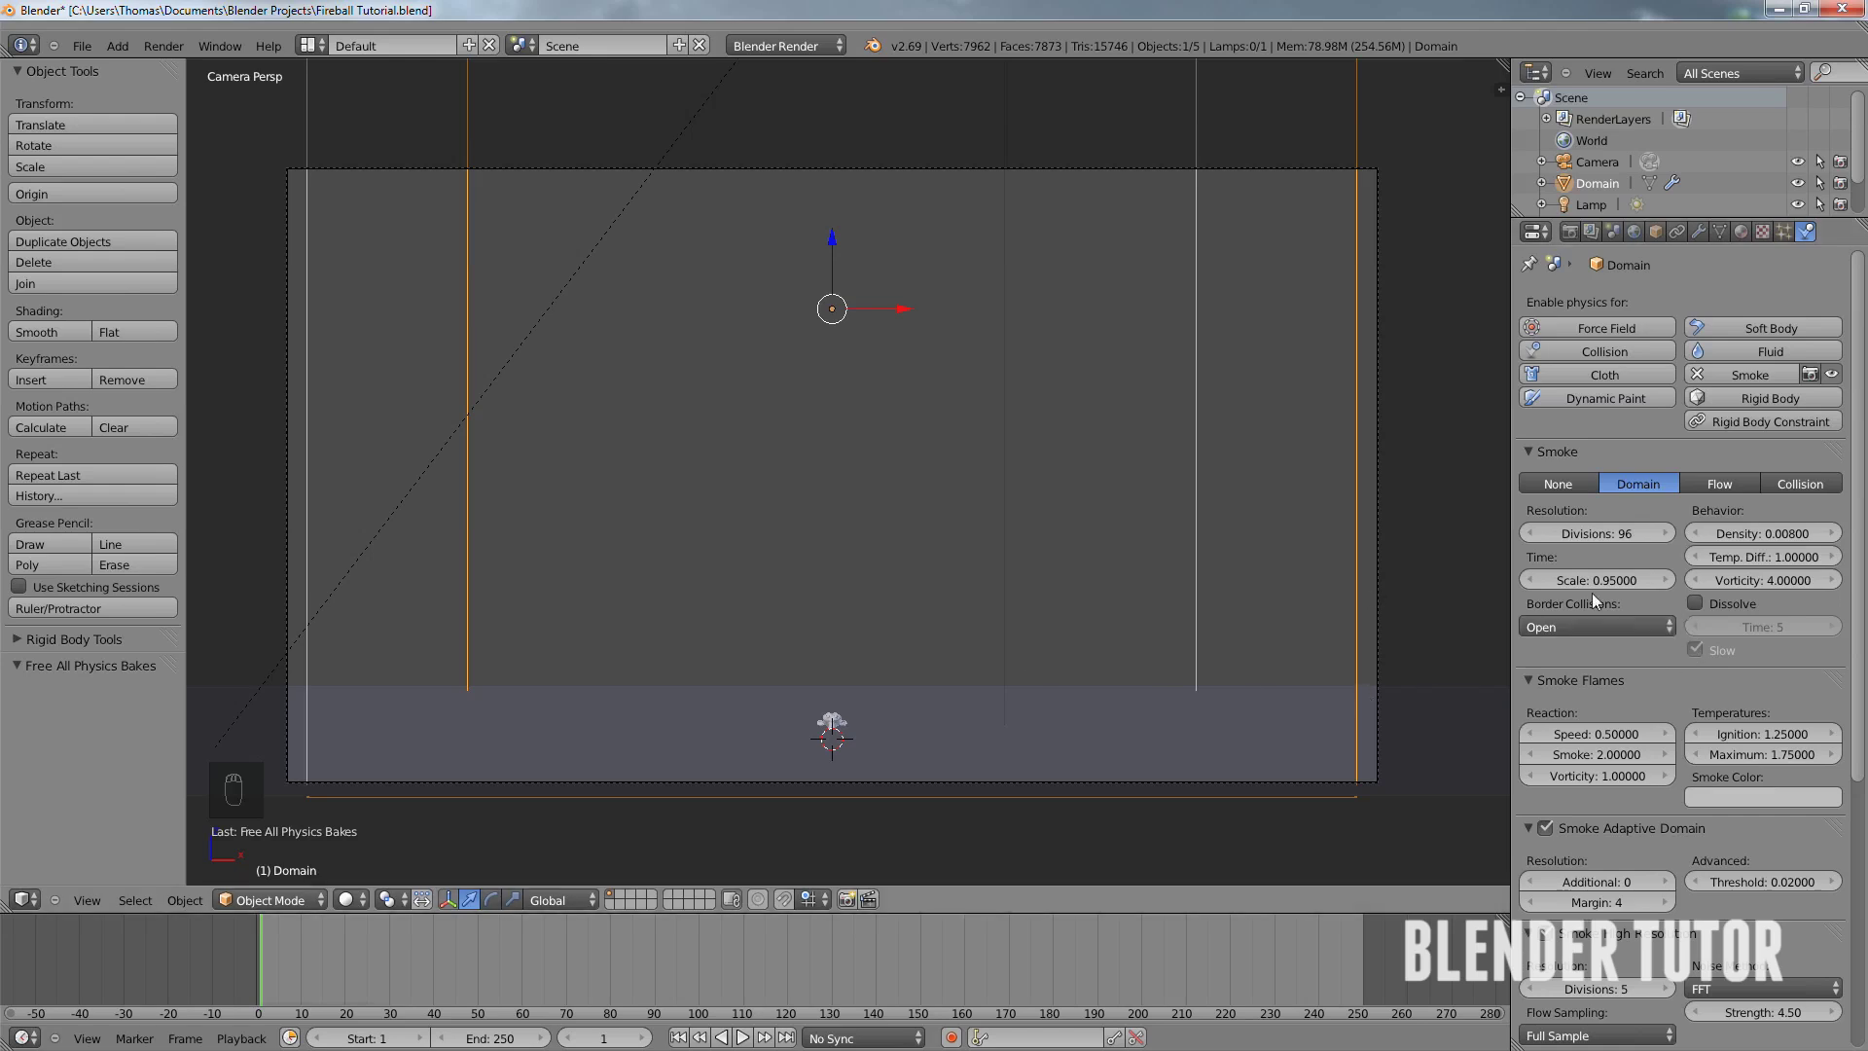
scroll(1732, 605, "down", 7)
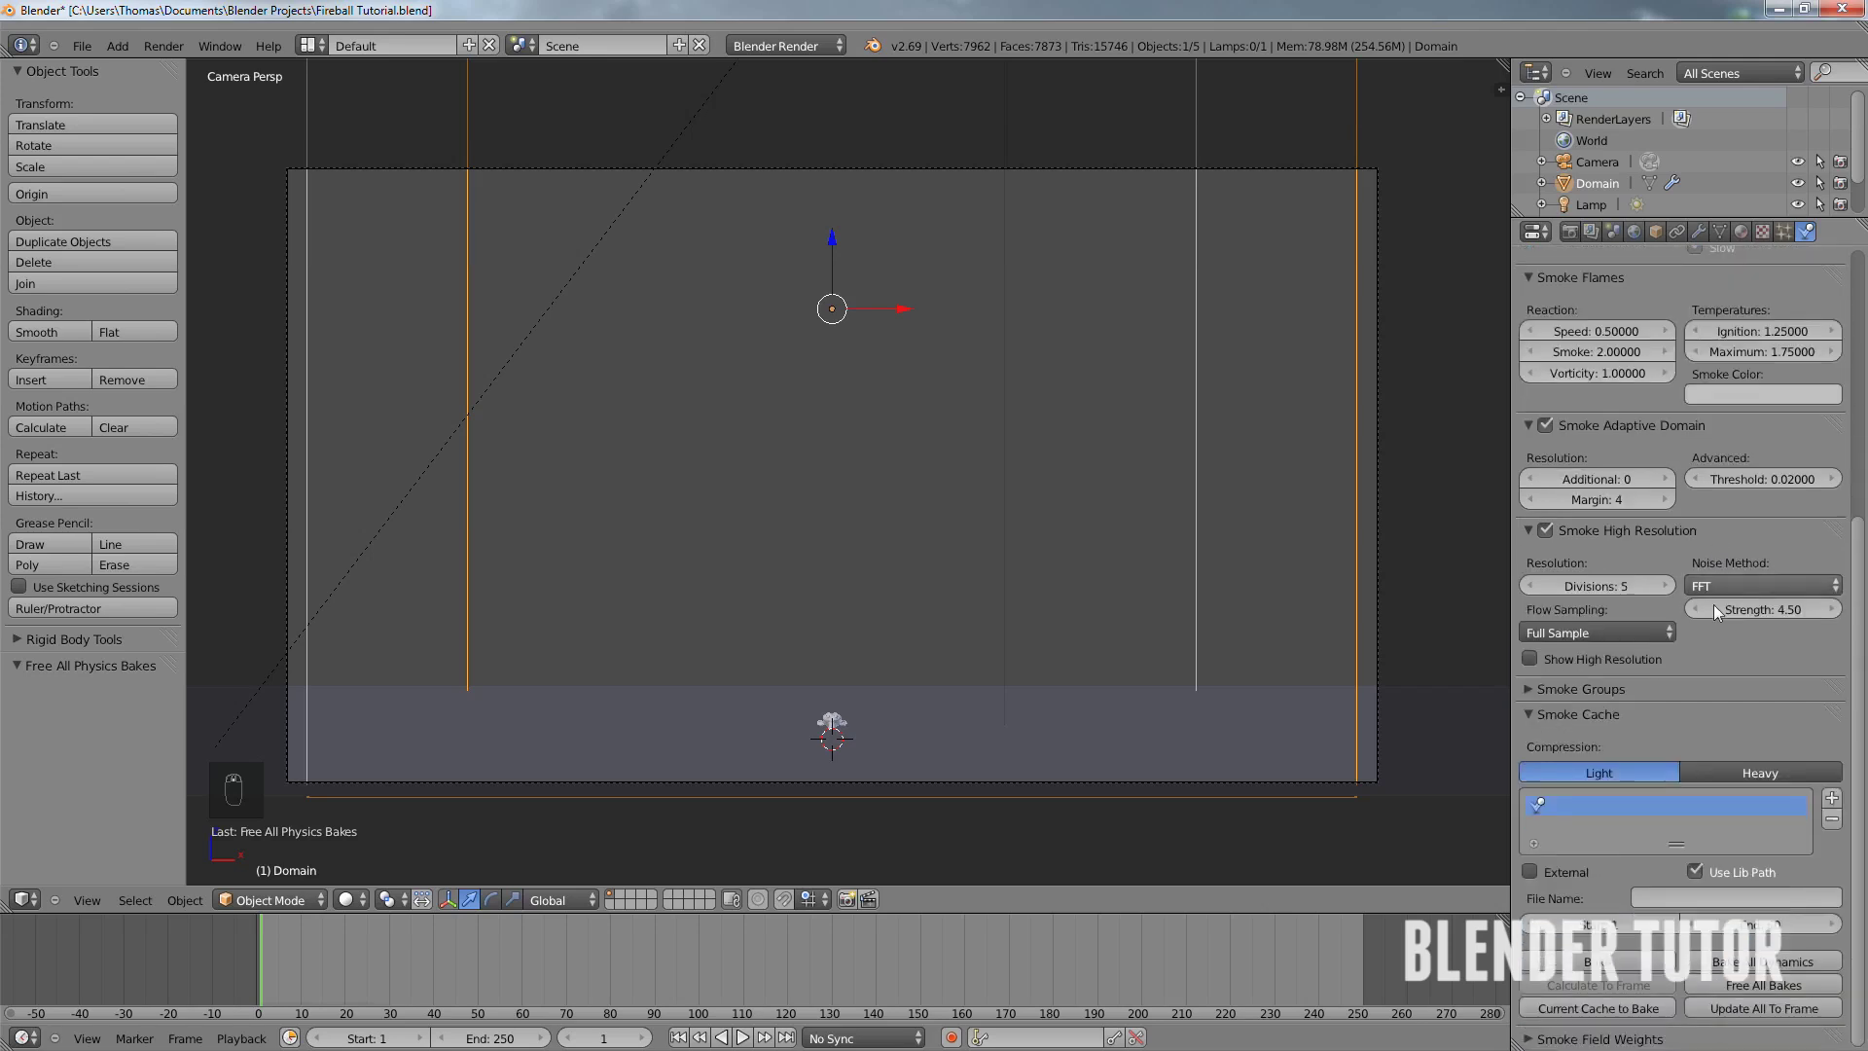
- Examine the baked explosion at frame 17 from an angled view and through the camera
scroll(1678, 628, "down", 1)
scroll(1677, 625, "up", 8)
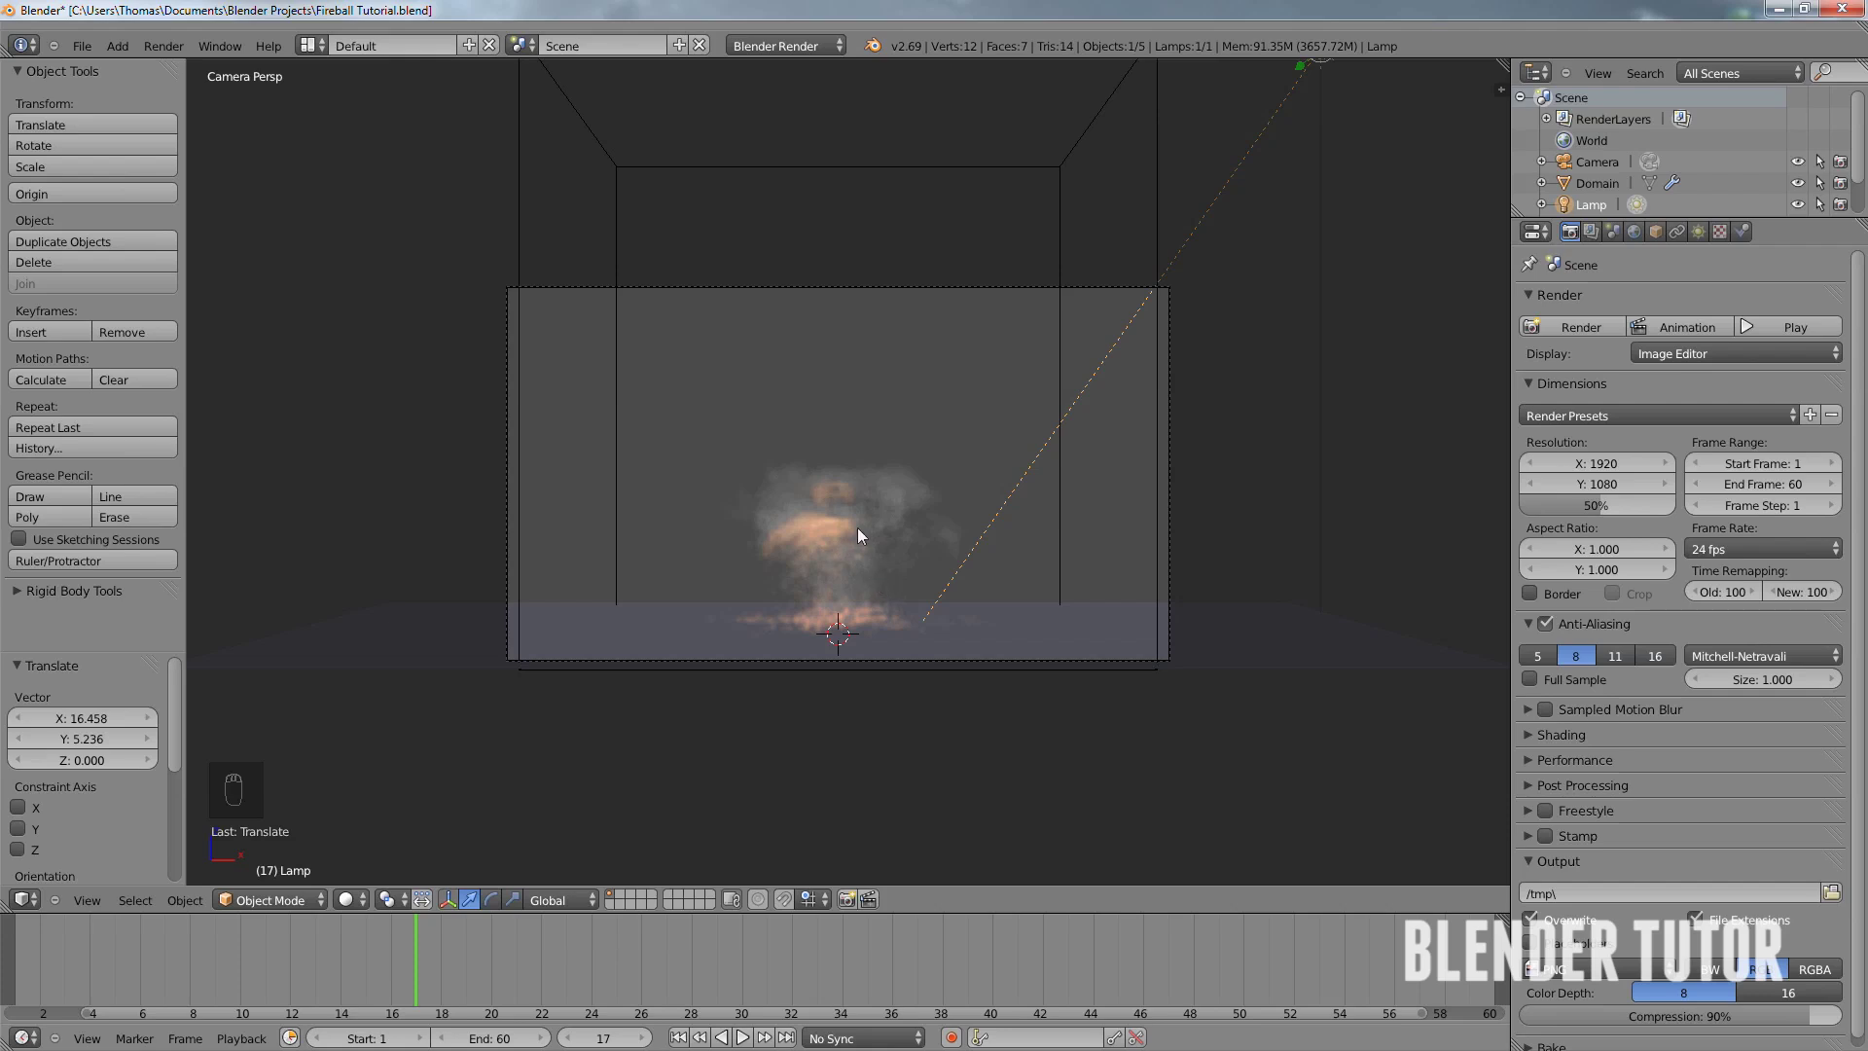
scroll(843, 534, "up", 2)
middle_click_drag(911, 550, 901, 494)
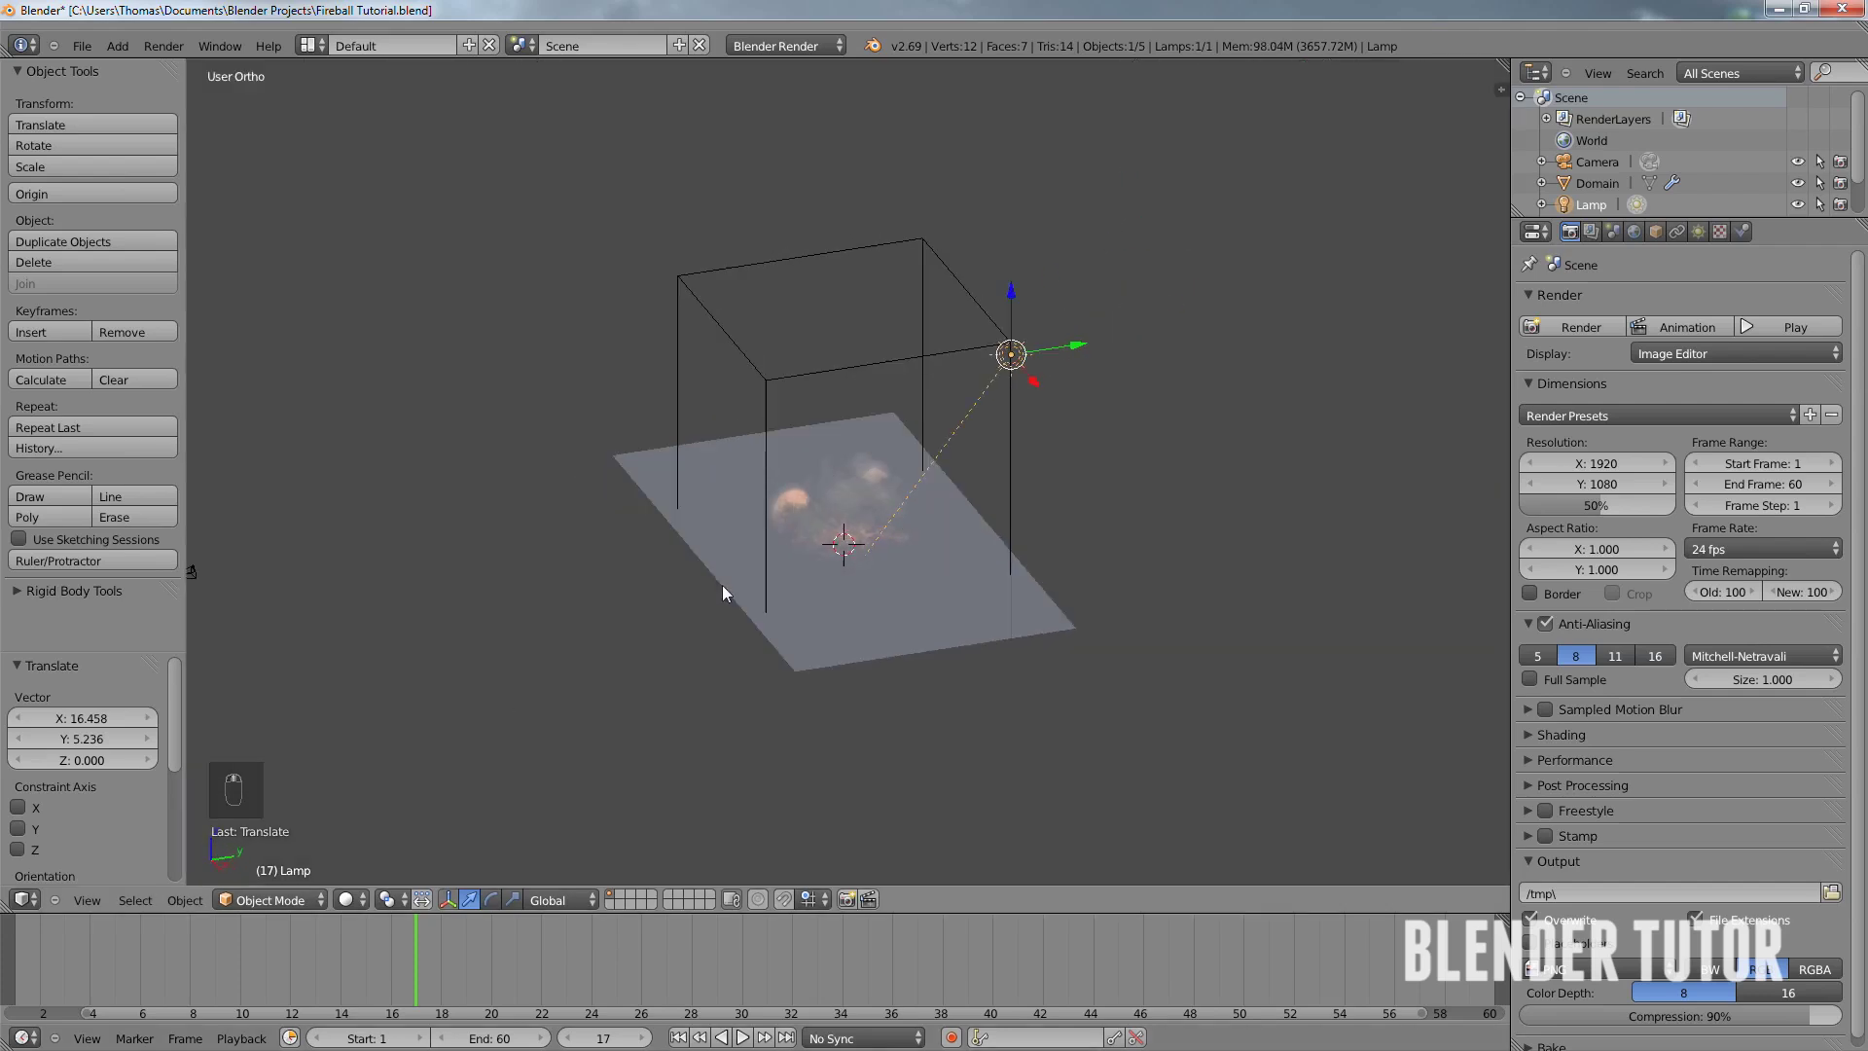
scroll(807, 545, "up", 2)
key("KP_0")
scroll(901, 494, "up", 2)
key("KP_0")
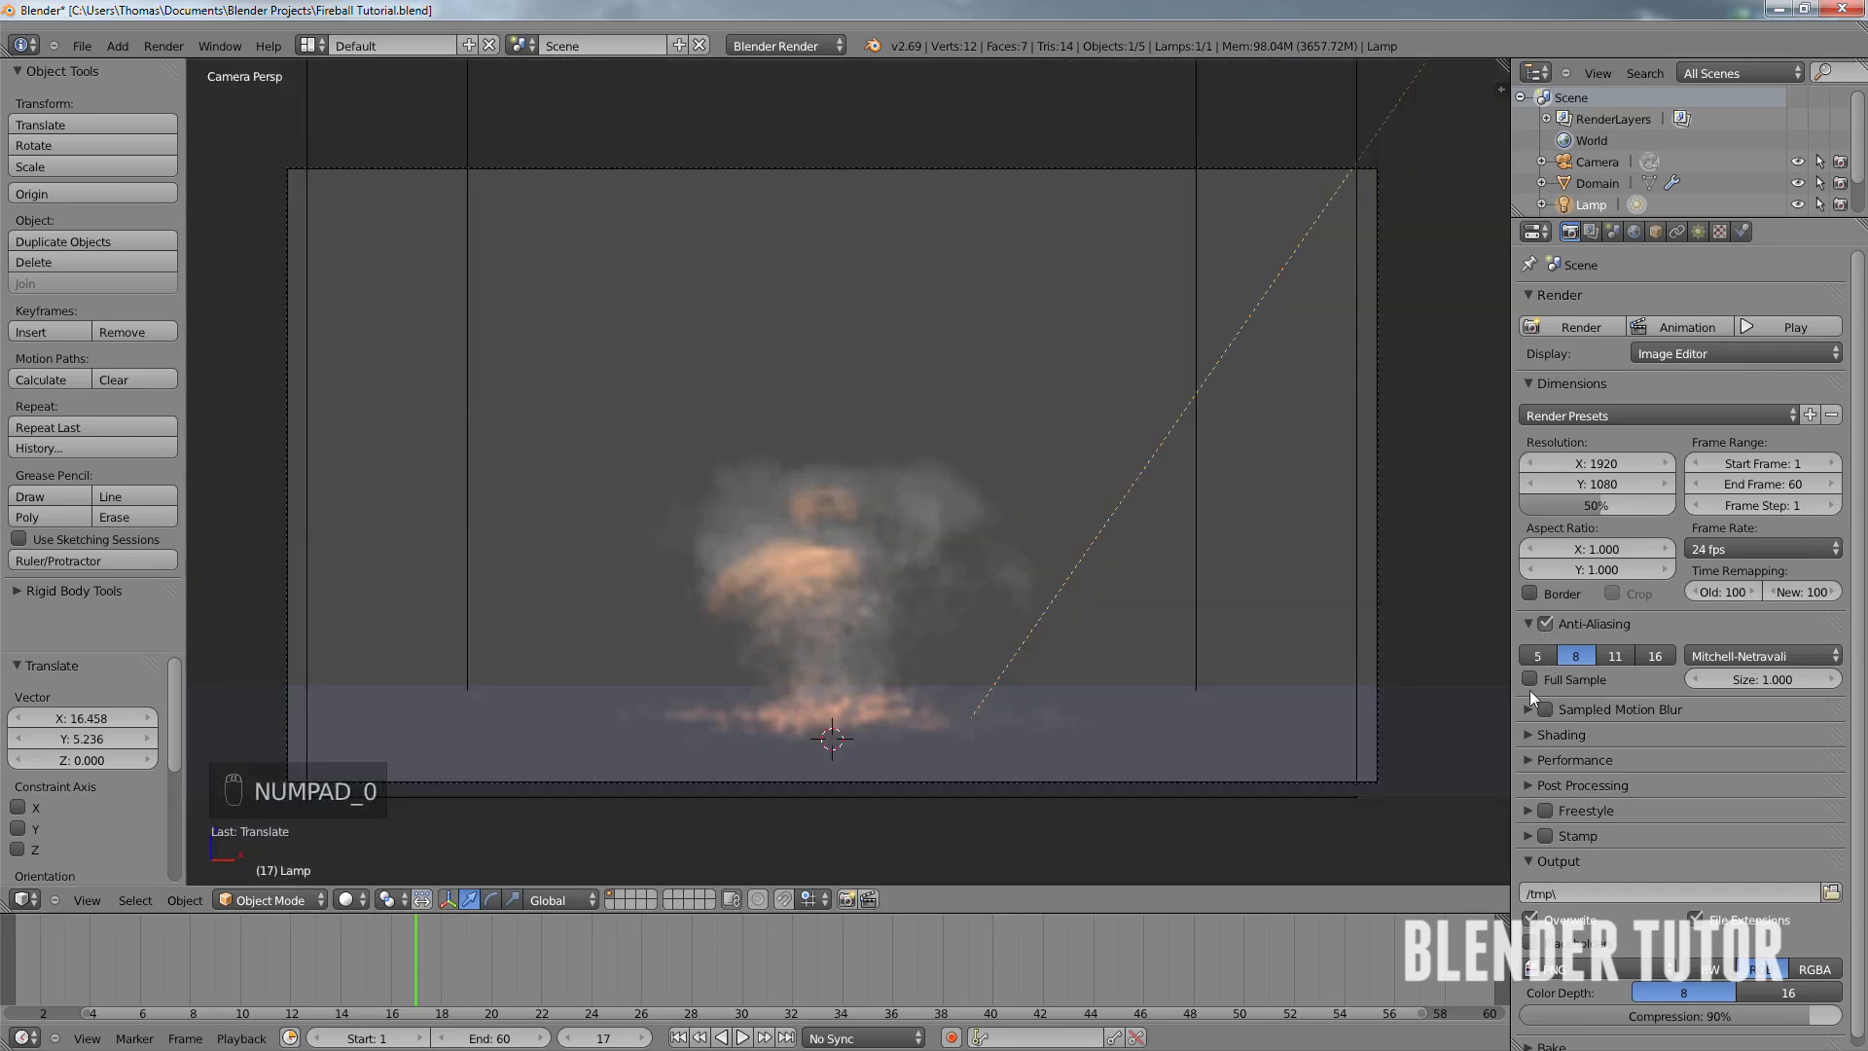
- Select the smoke domain and temporarily show its high-resolution smoke in the viewport
scroll(1539, 903, "down", 1)
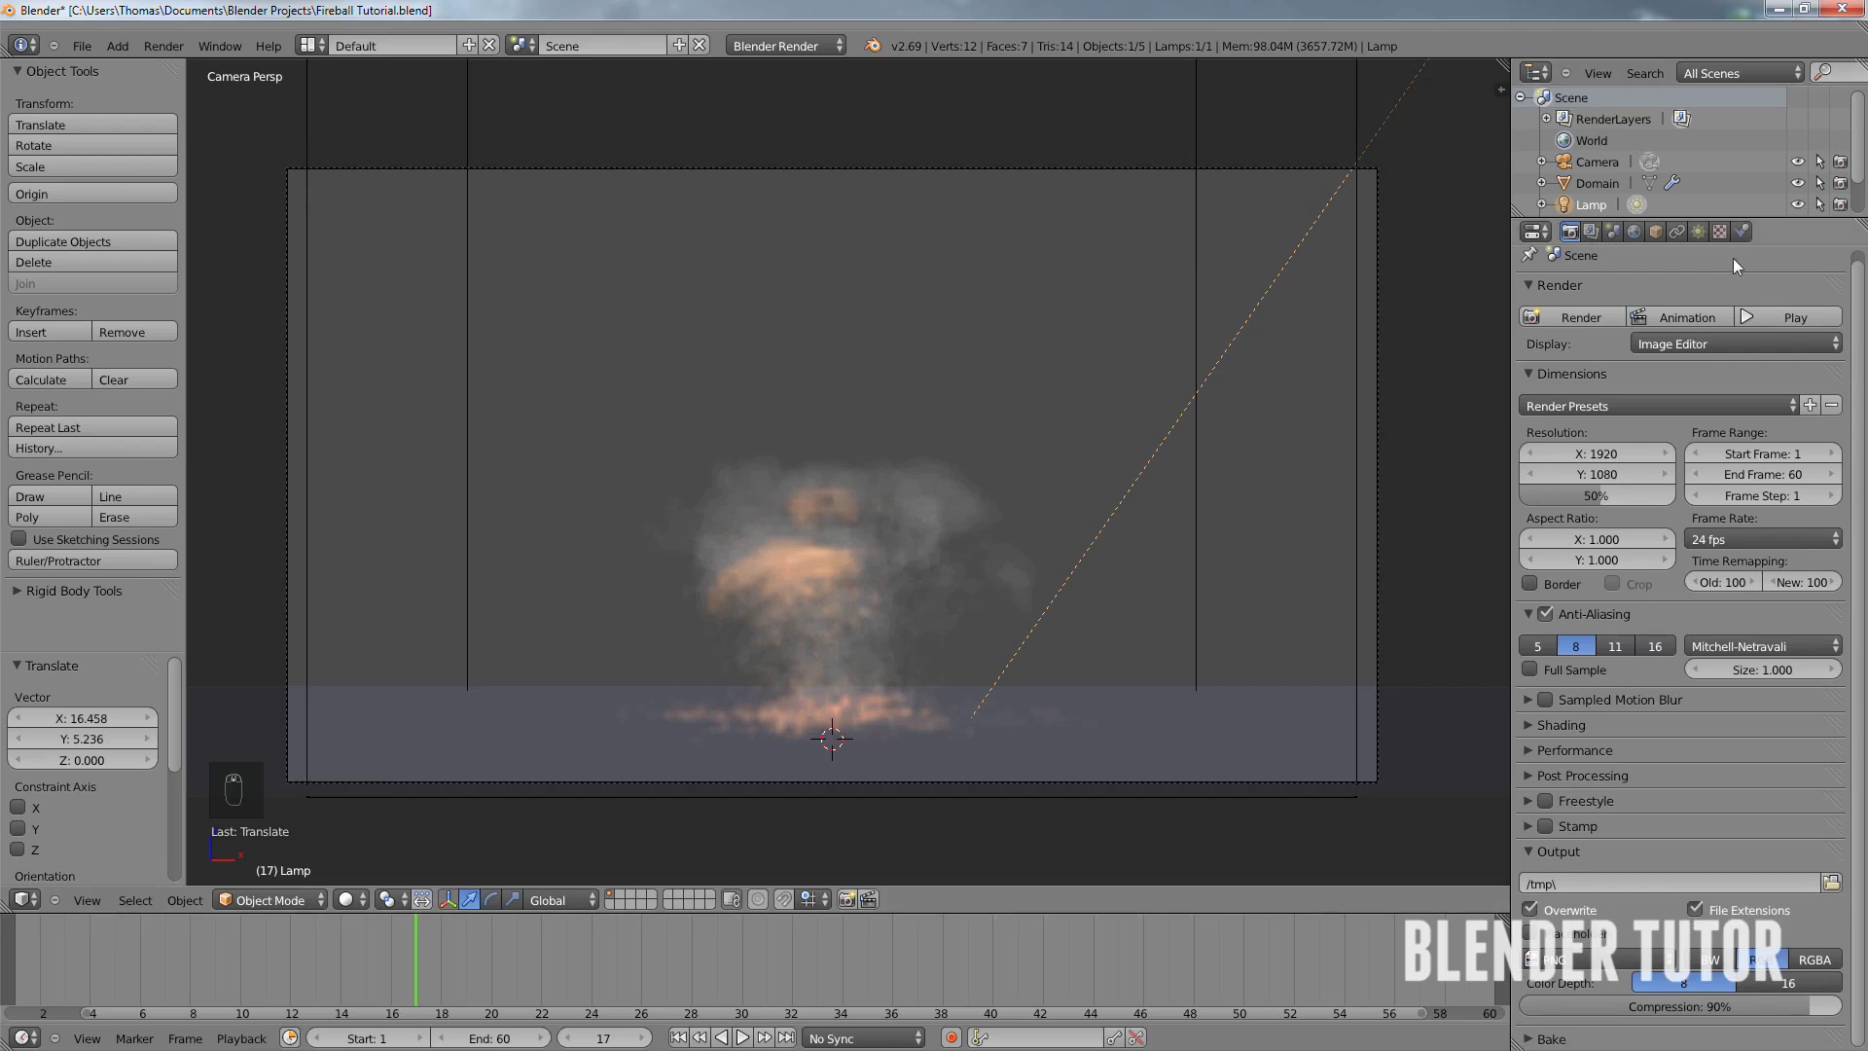
left_click(1739, 234)
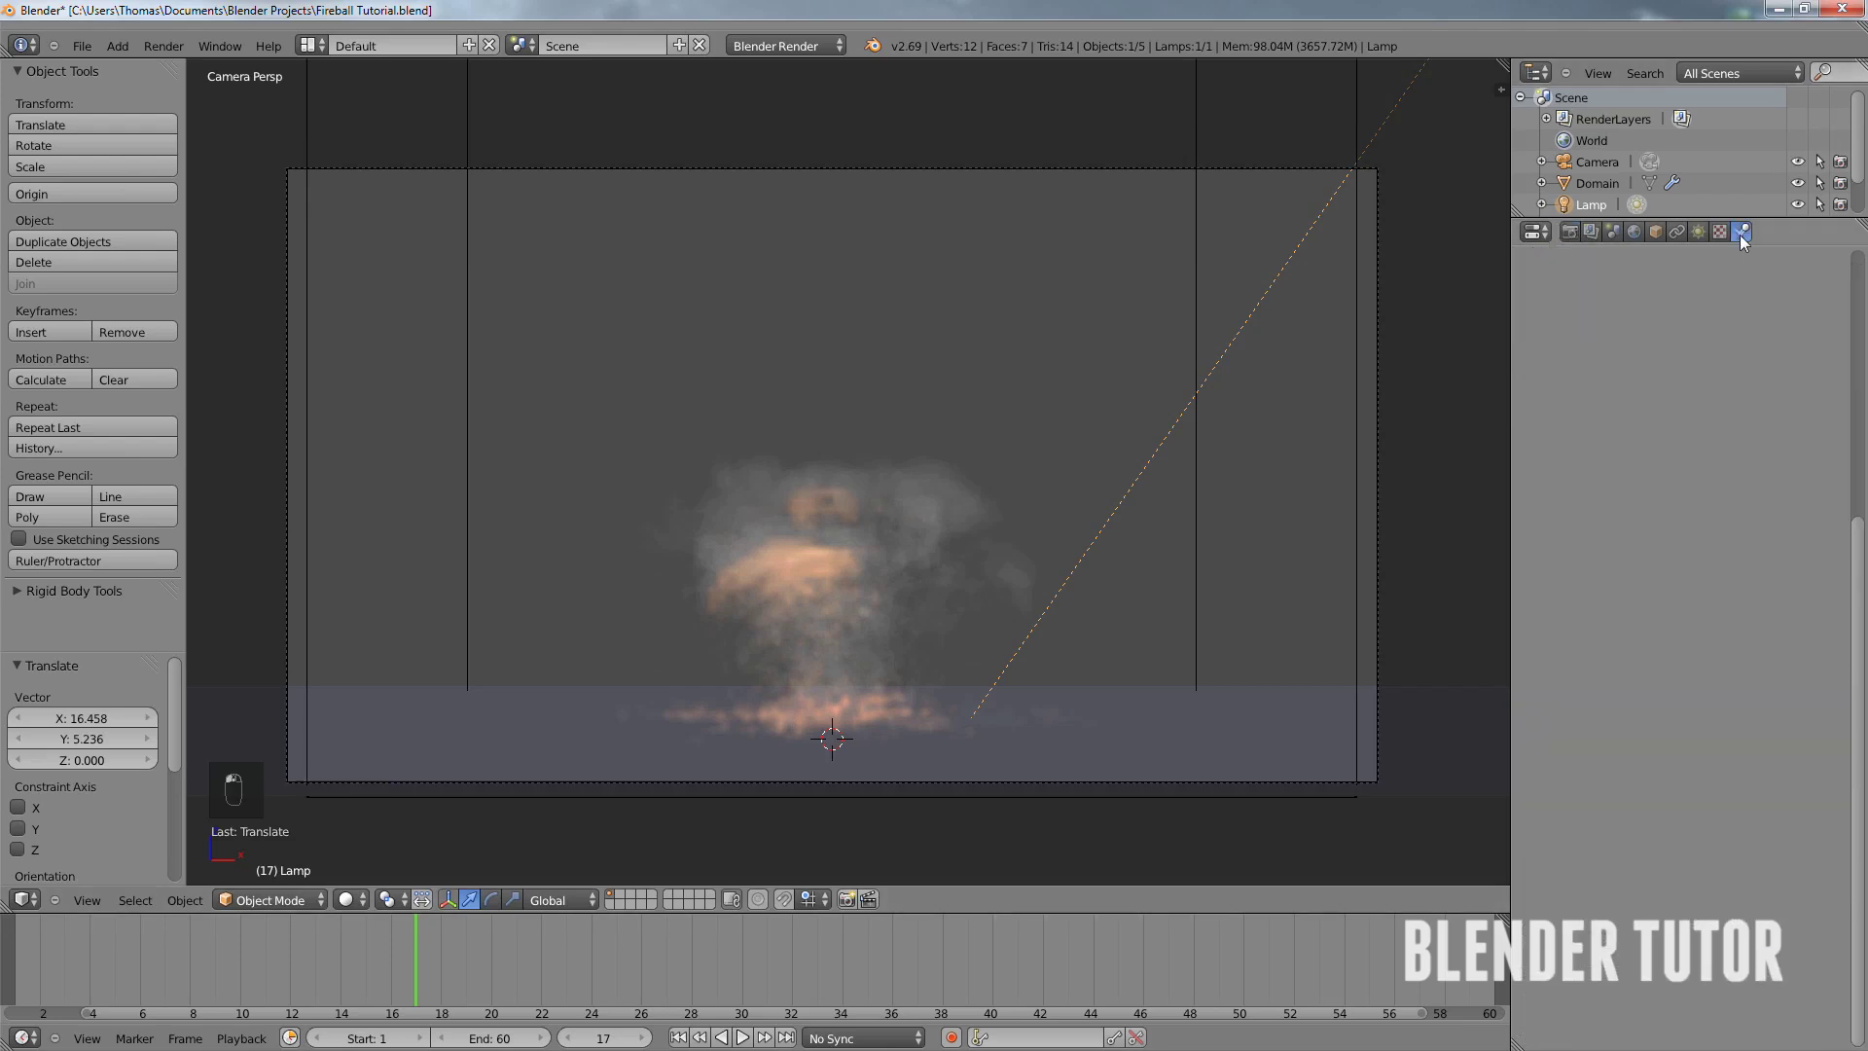
right_click(1357, 370)
scroll(1667, 524, "down", 5)
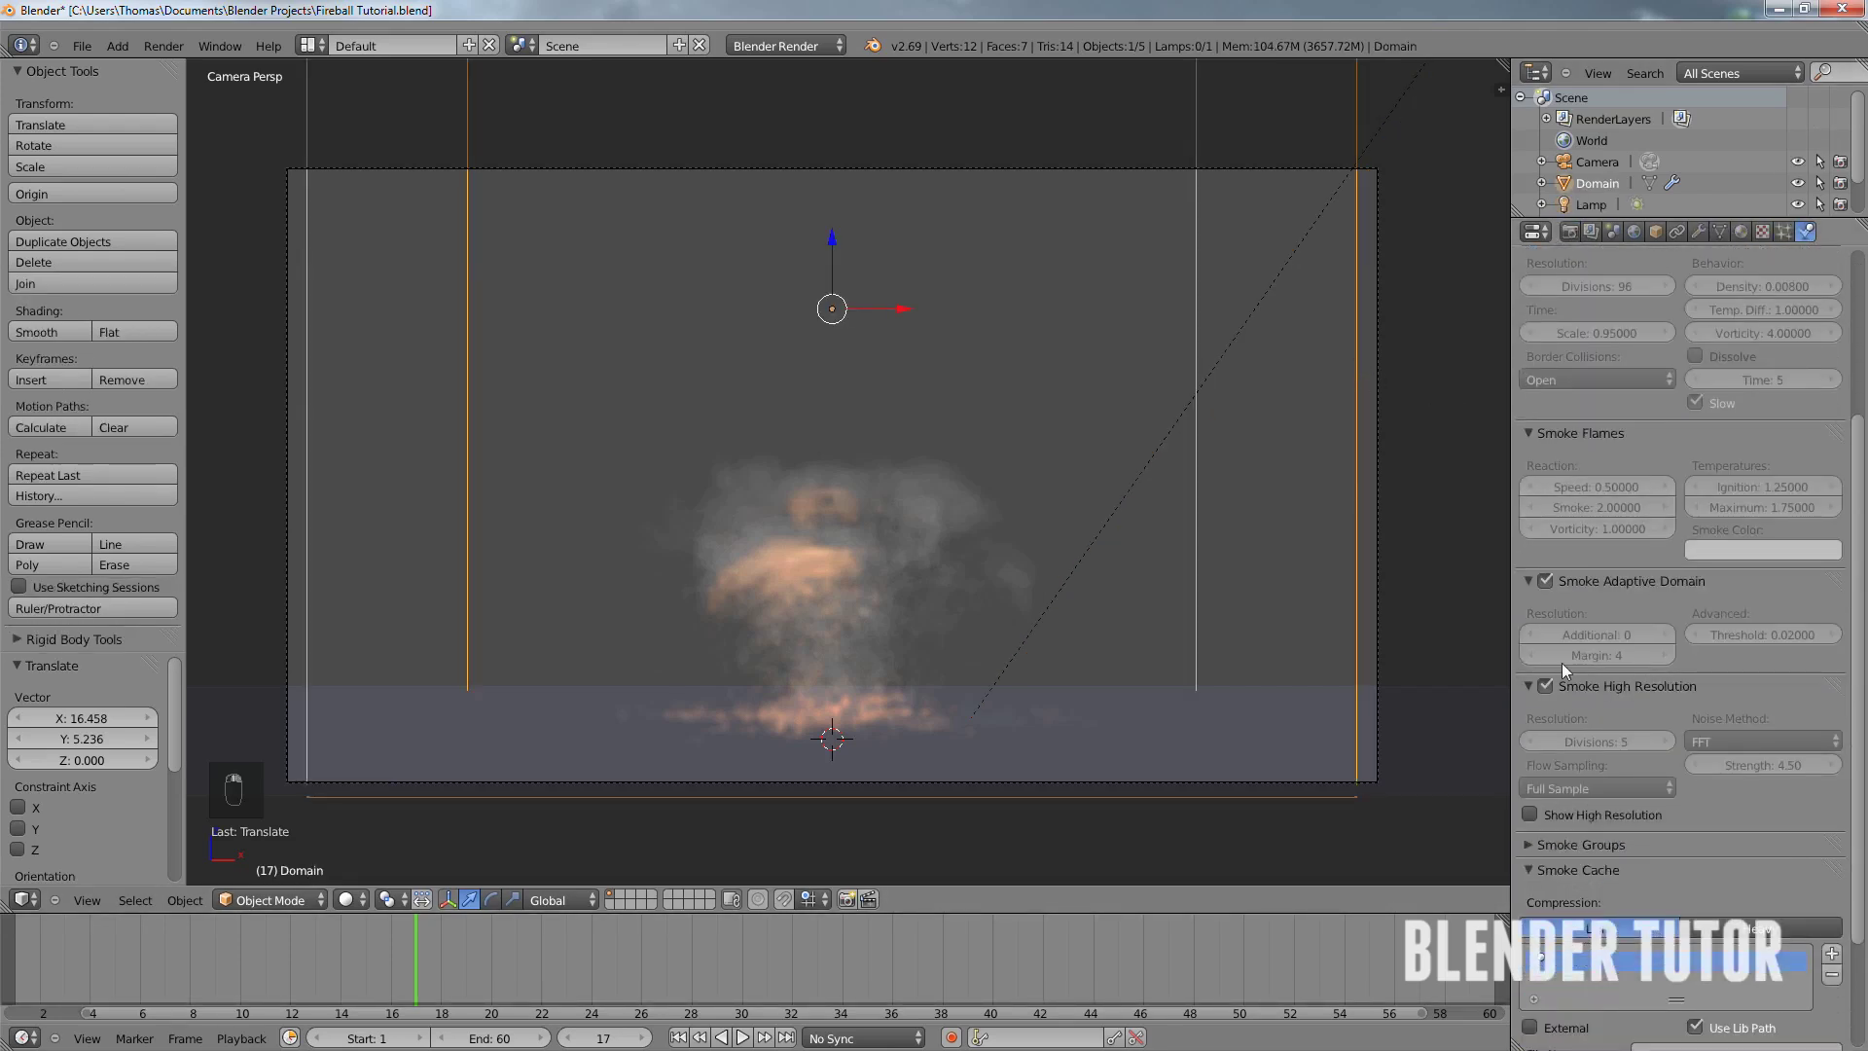
left_click(1529, 815)
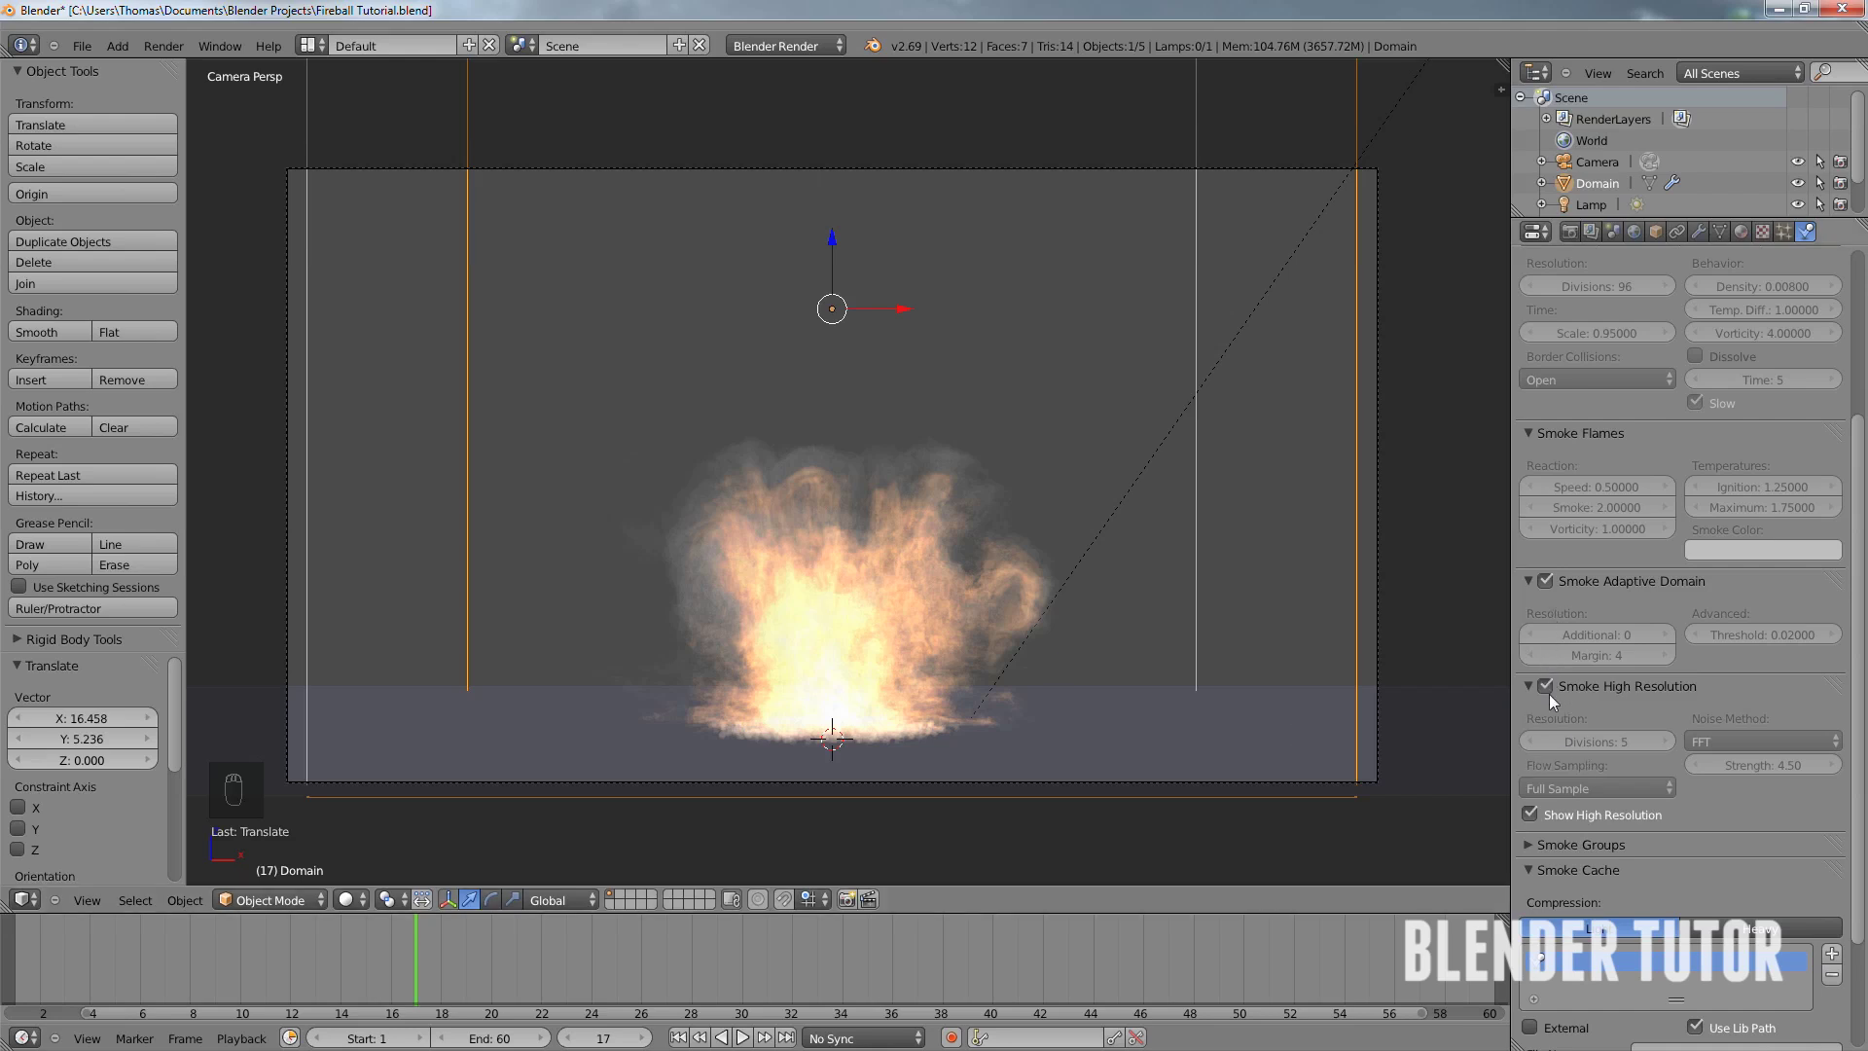
left_click(1529, 813)
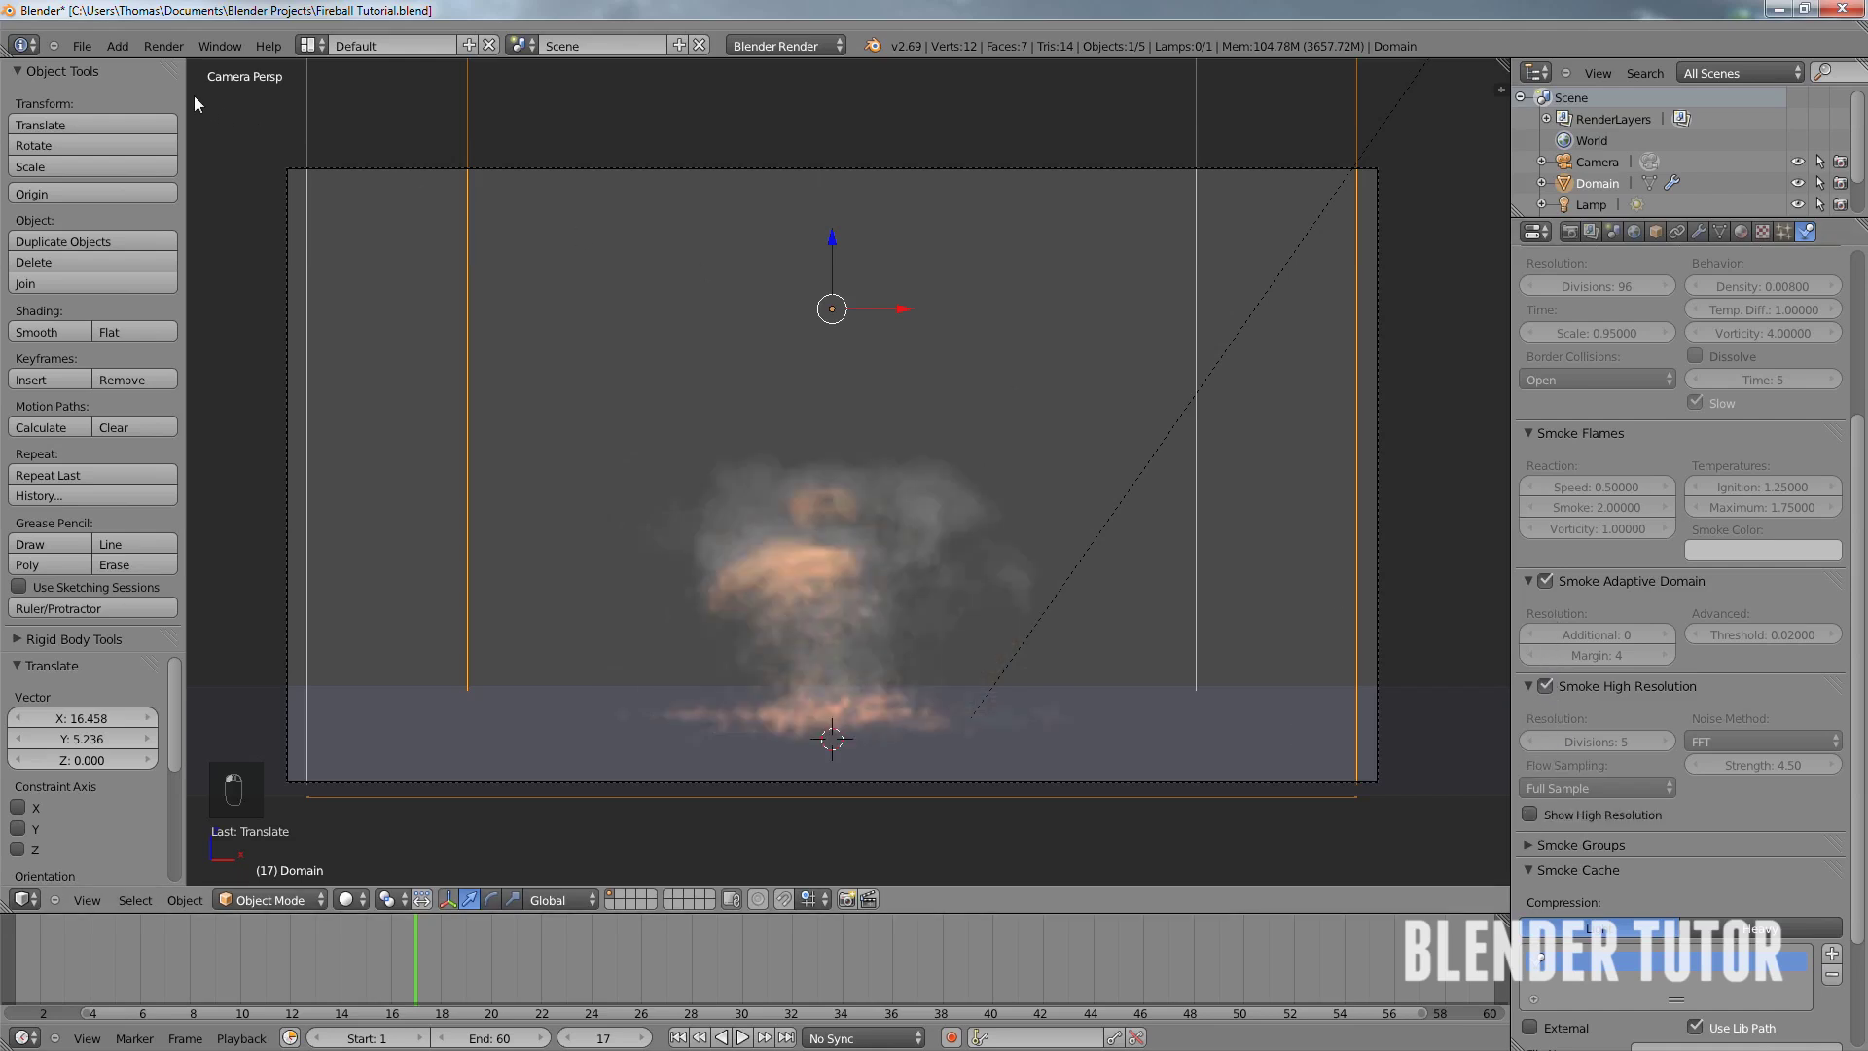
- Render a test still of the explosion at frame 17 and return to the viewport
left_click(163, 45)
left_click(195, 66)
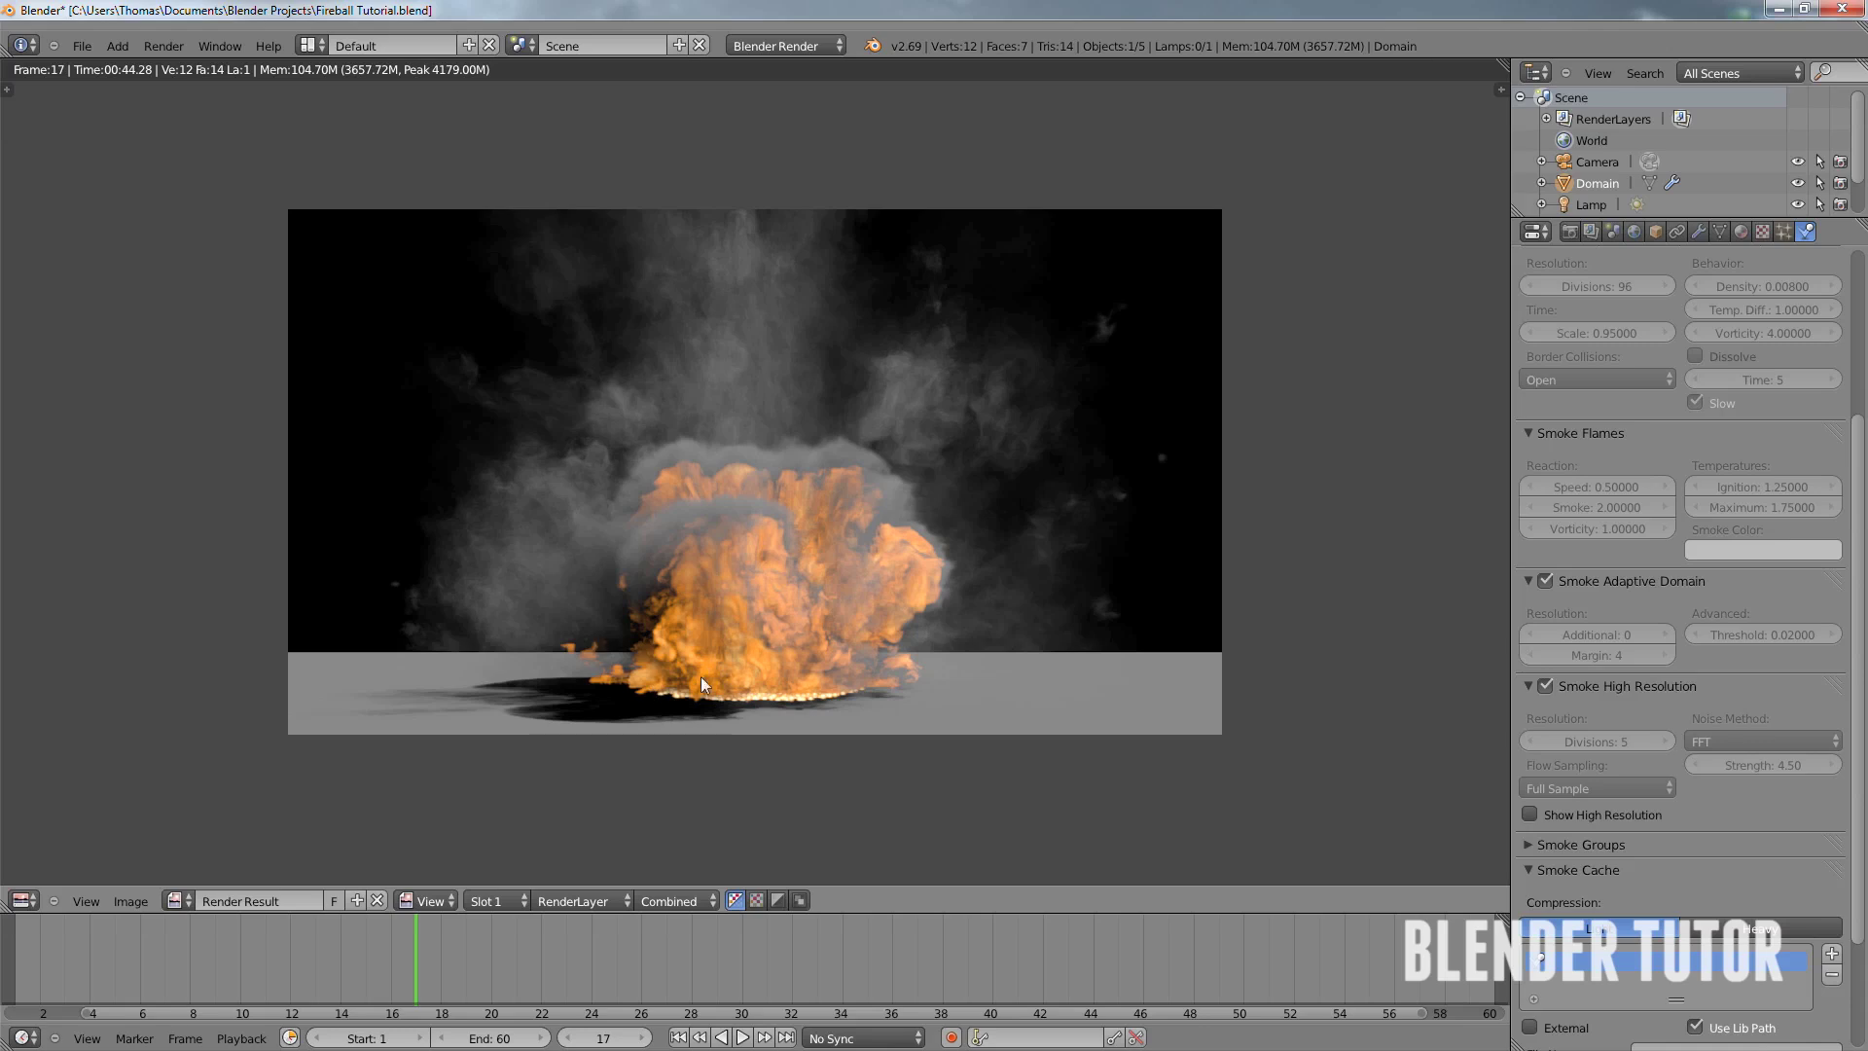
key("Escape")
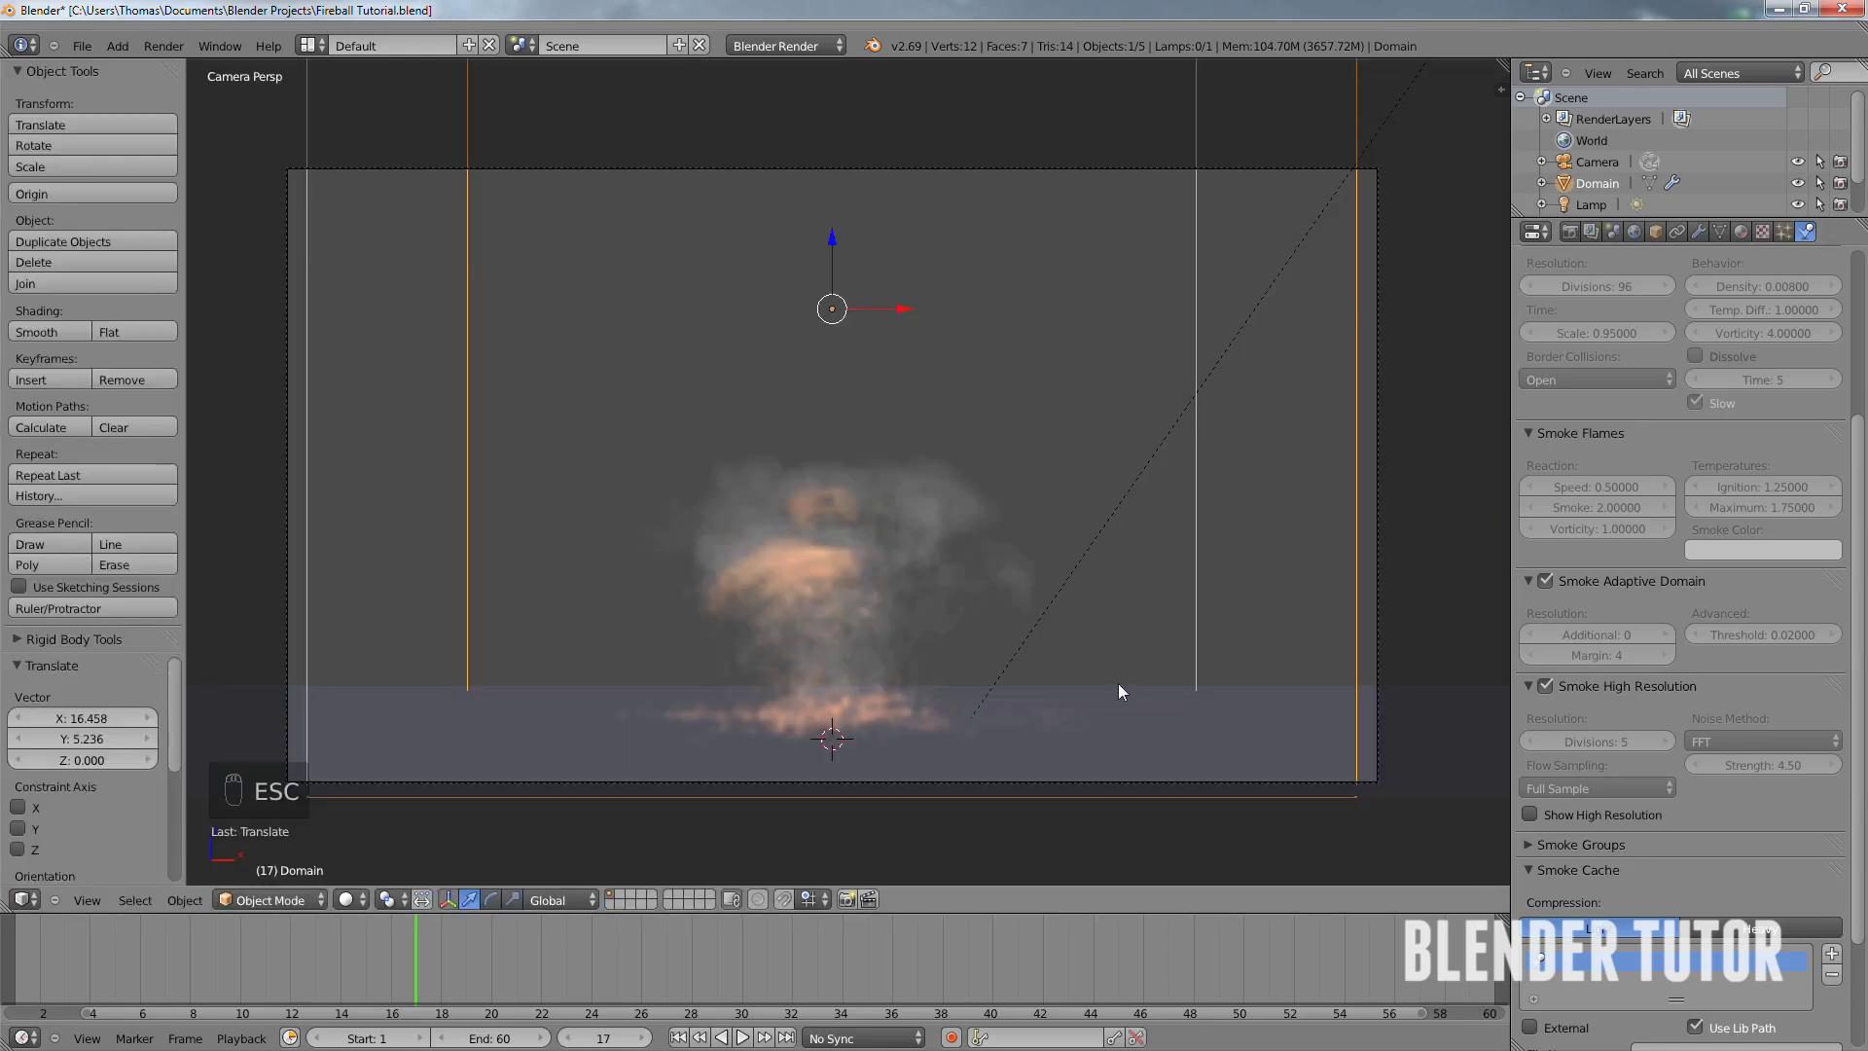
- Exclude the ground plane from rendering
scroll(1115, 680, "down", 3)
scroll(1693, 191, "down", 2)
scroll(1682, 187, "down", 1)
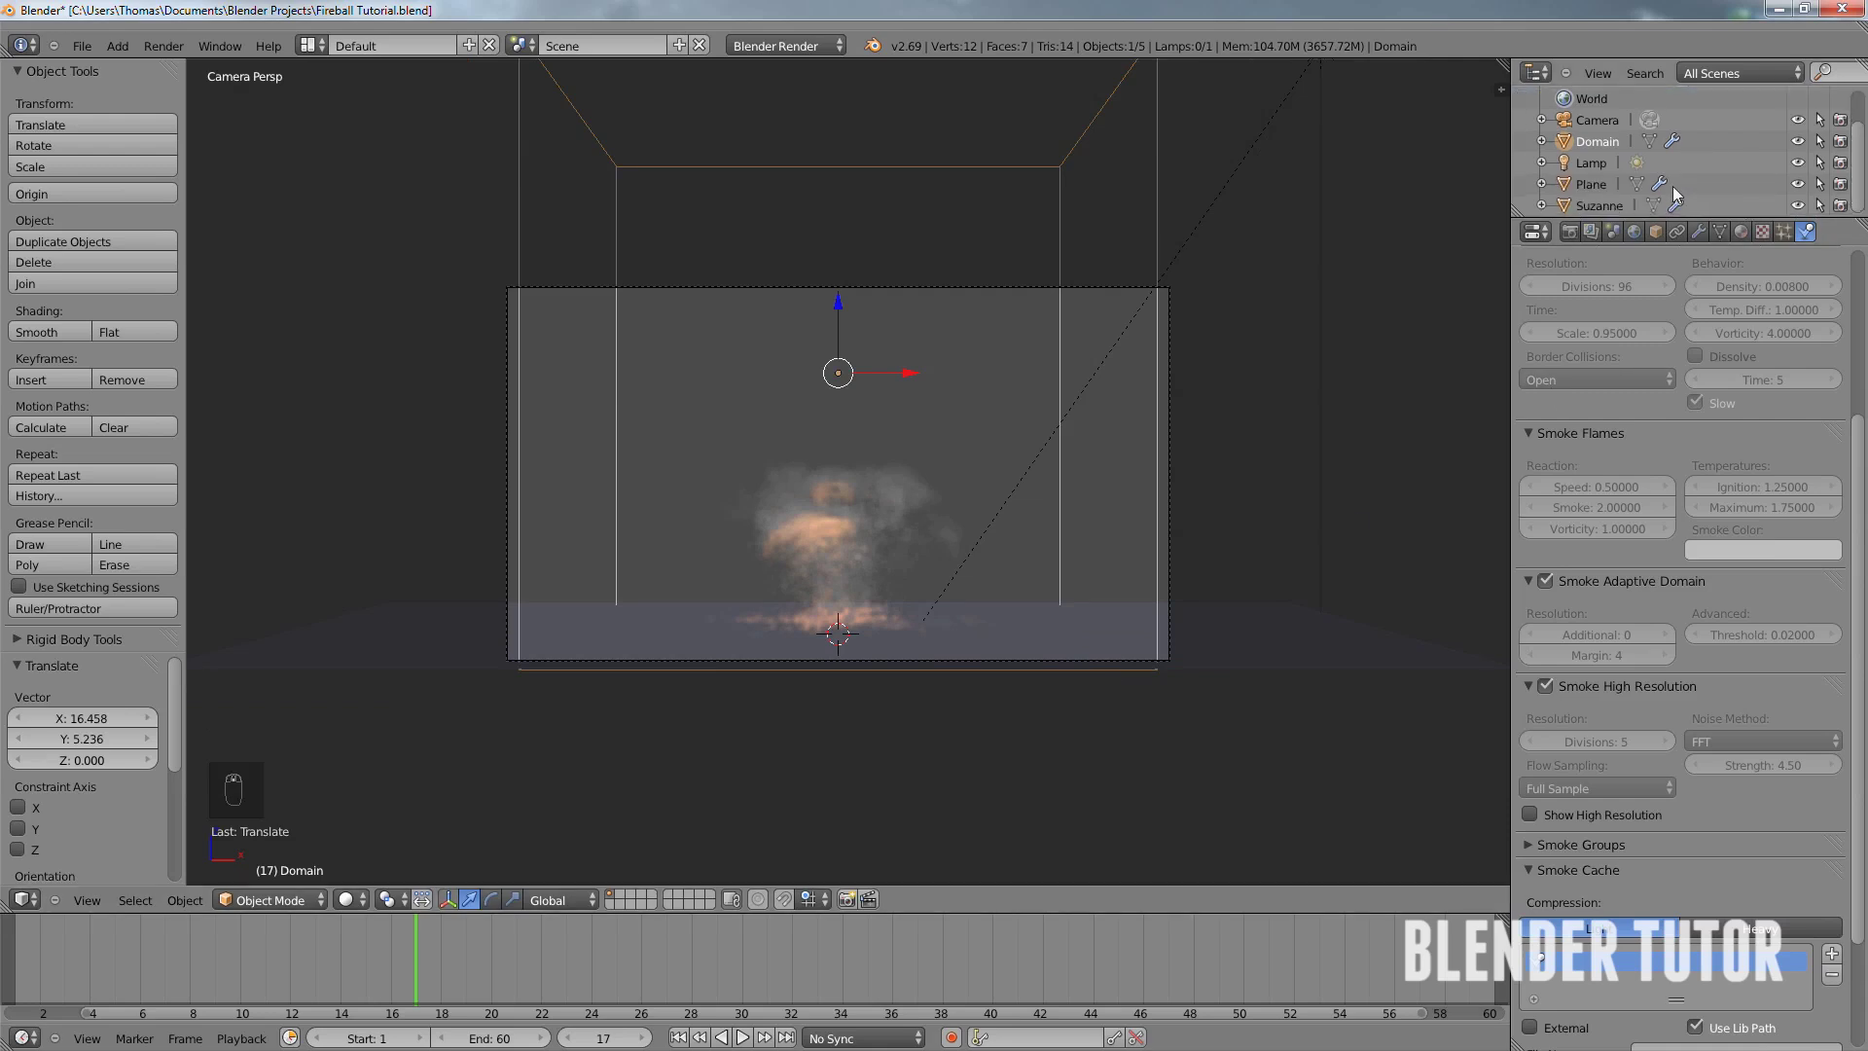
left_click(1840, 186)
scroll(931, 641, "up", 3)
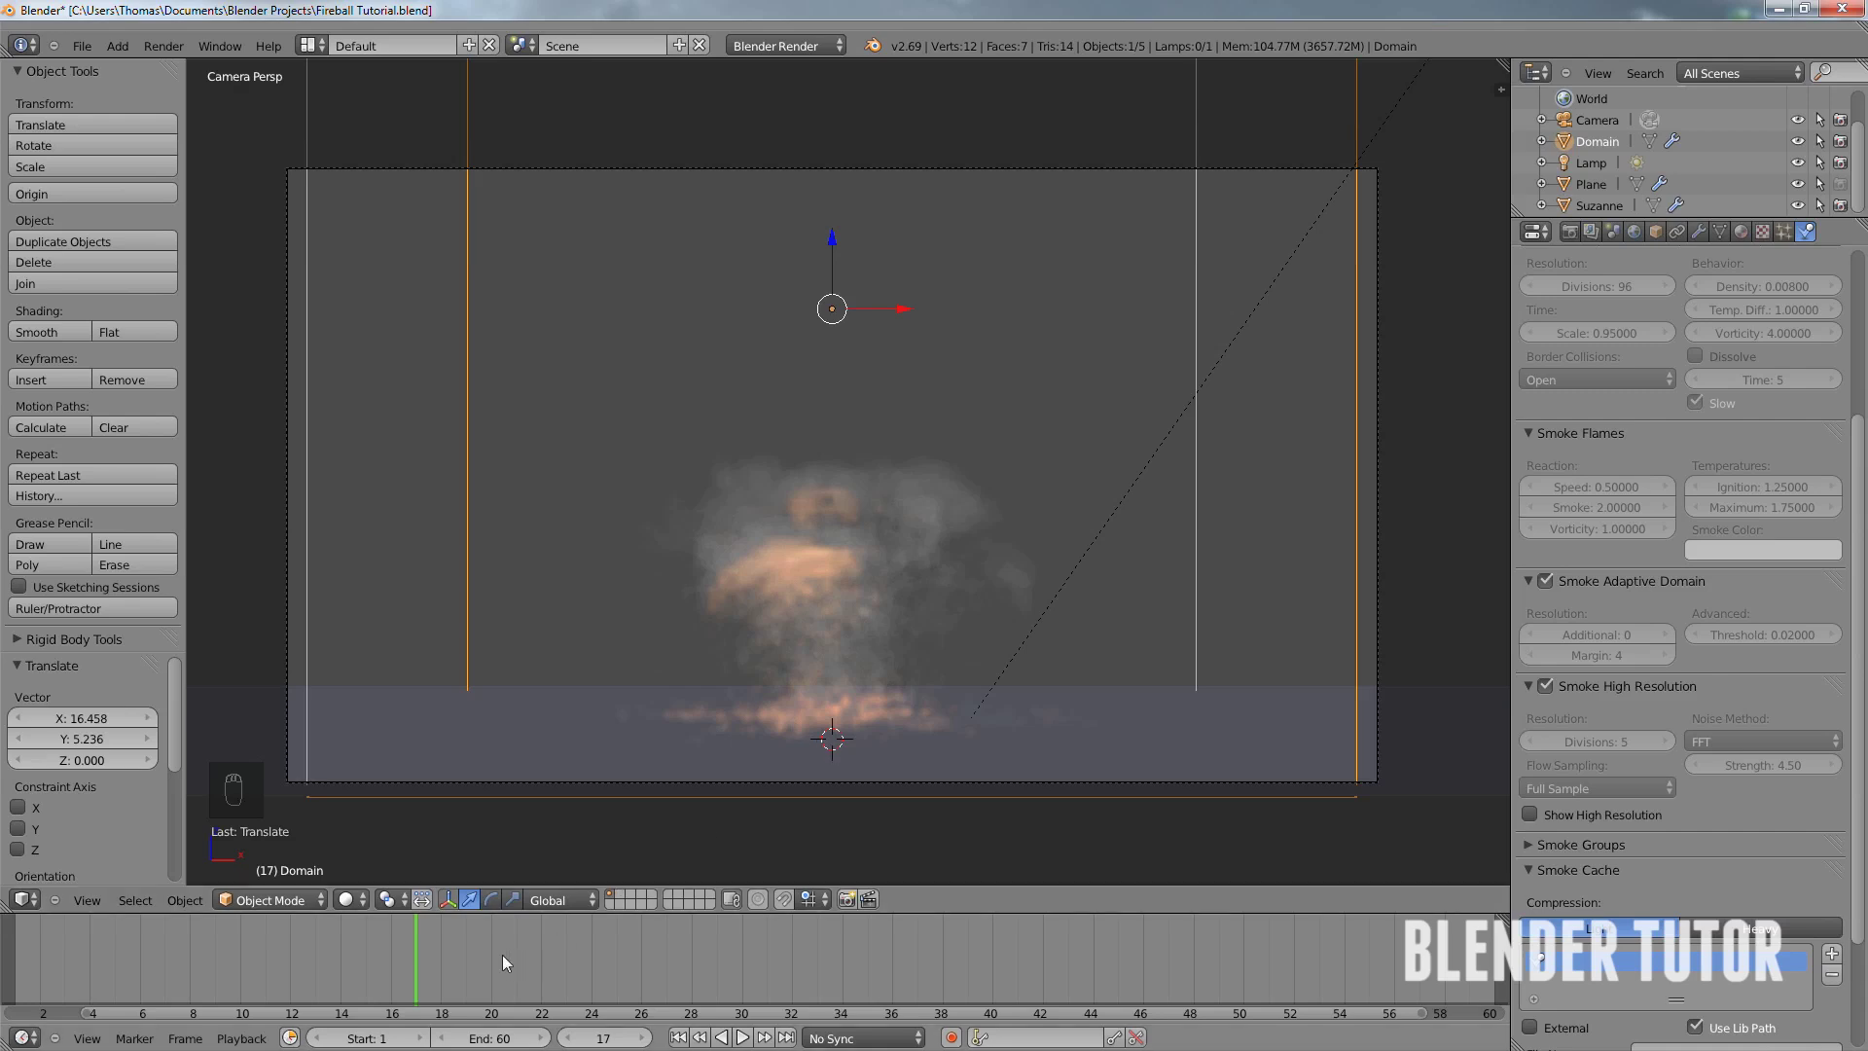
- Set the existing sun lamp's energy to 3 and tint its light color pale yellow
scroll(1076, 500, "down", 5)
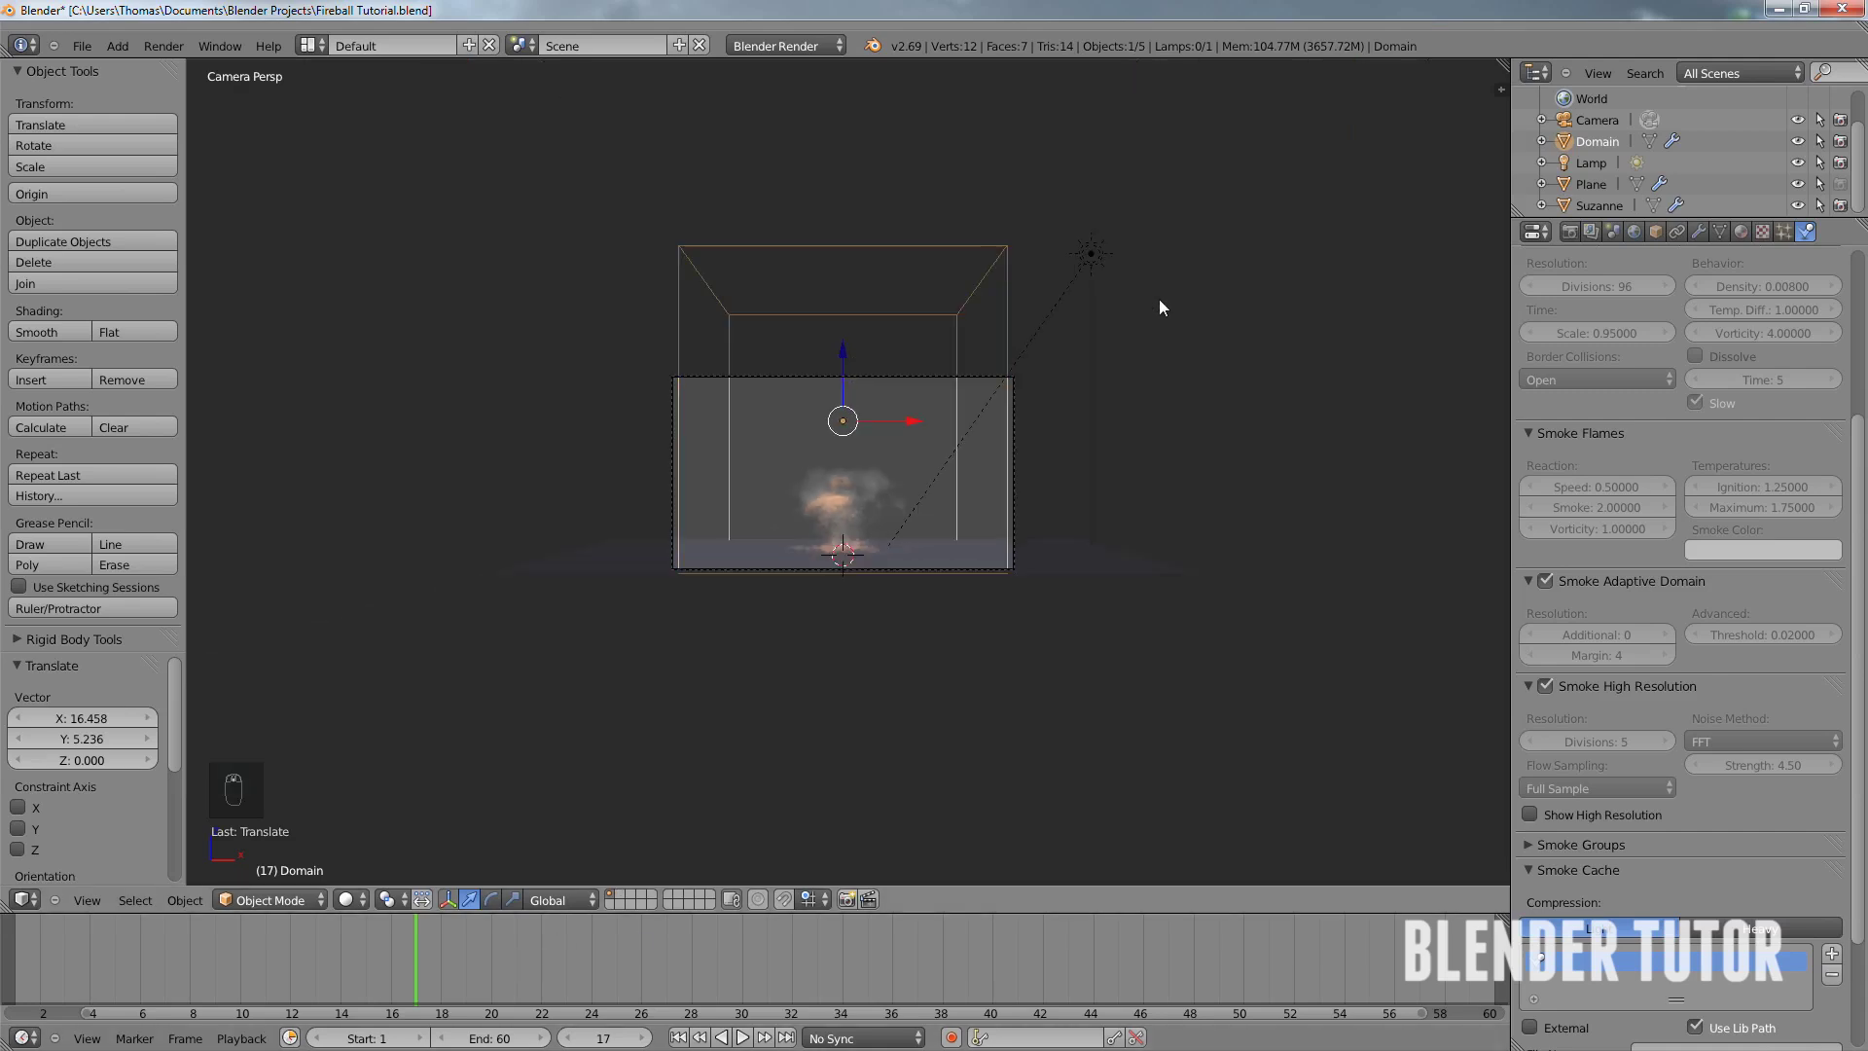
right_click(1093, 274)
scroll(1004, 455, "up", 5)
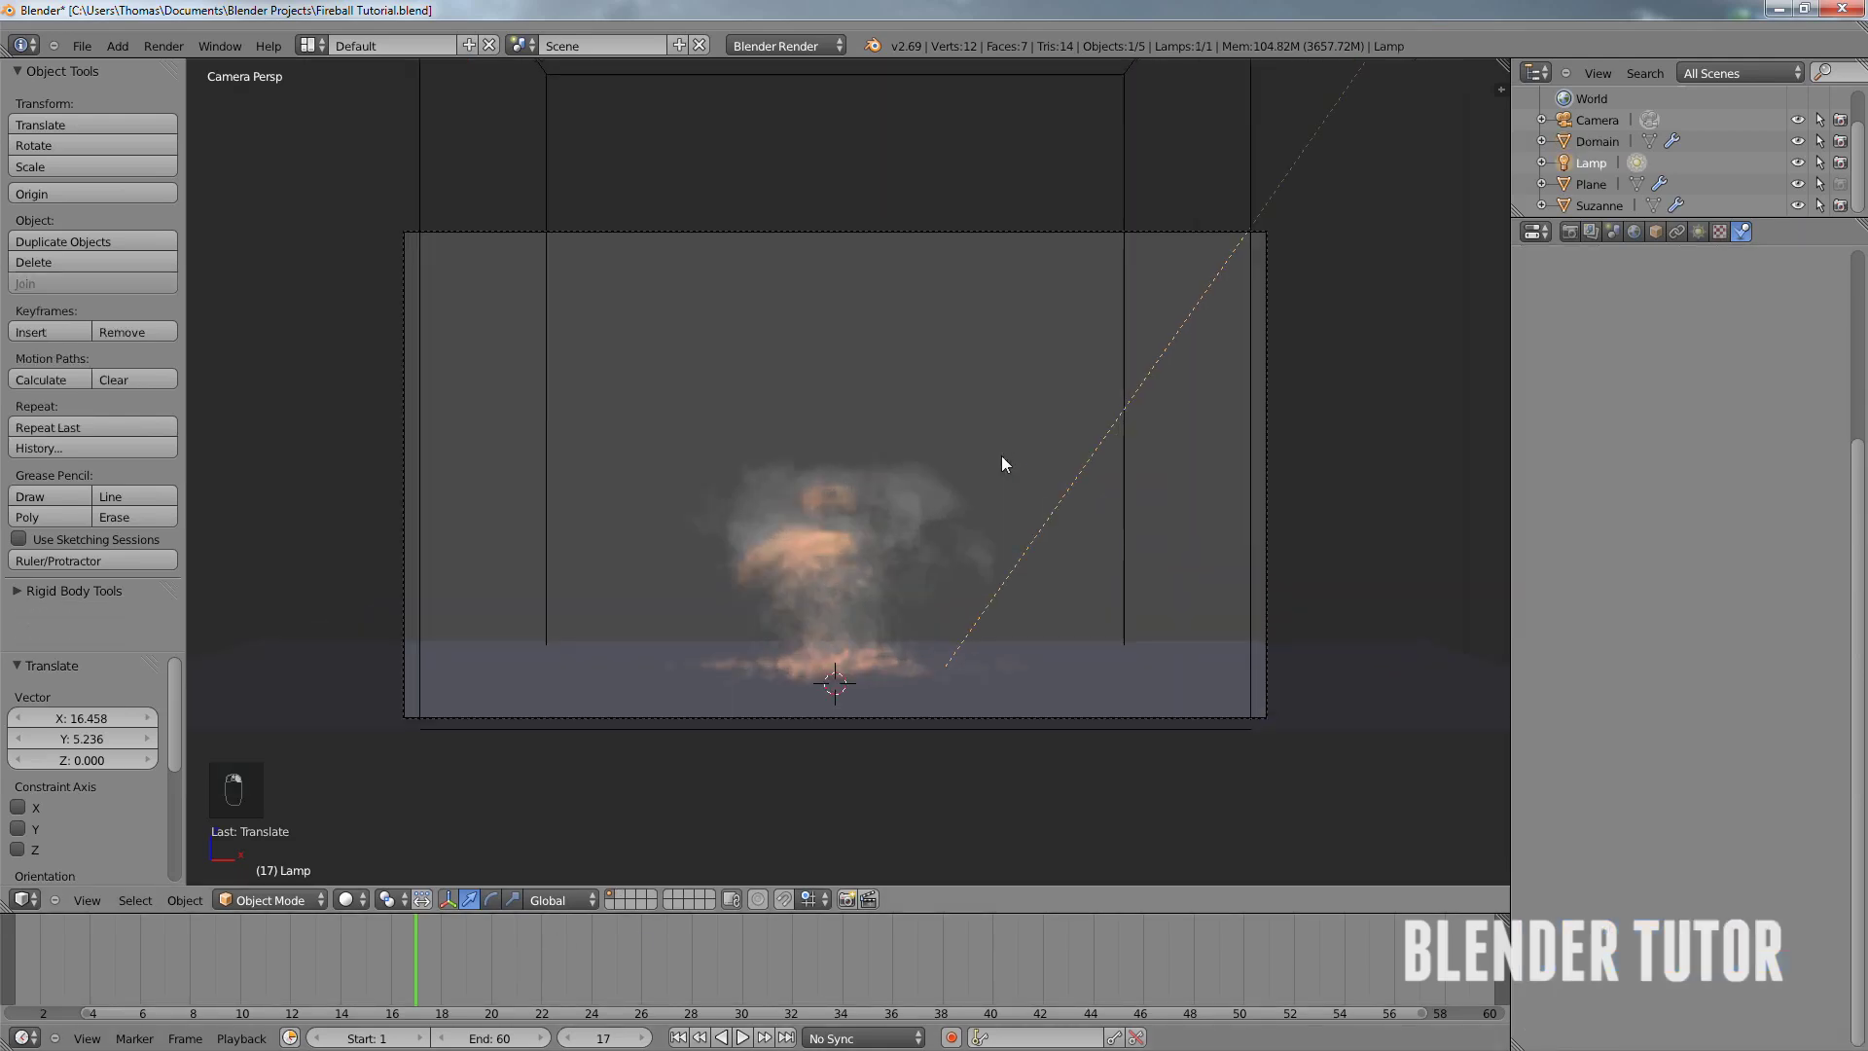
key("KP_7")
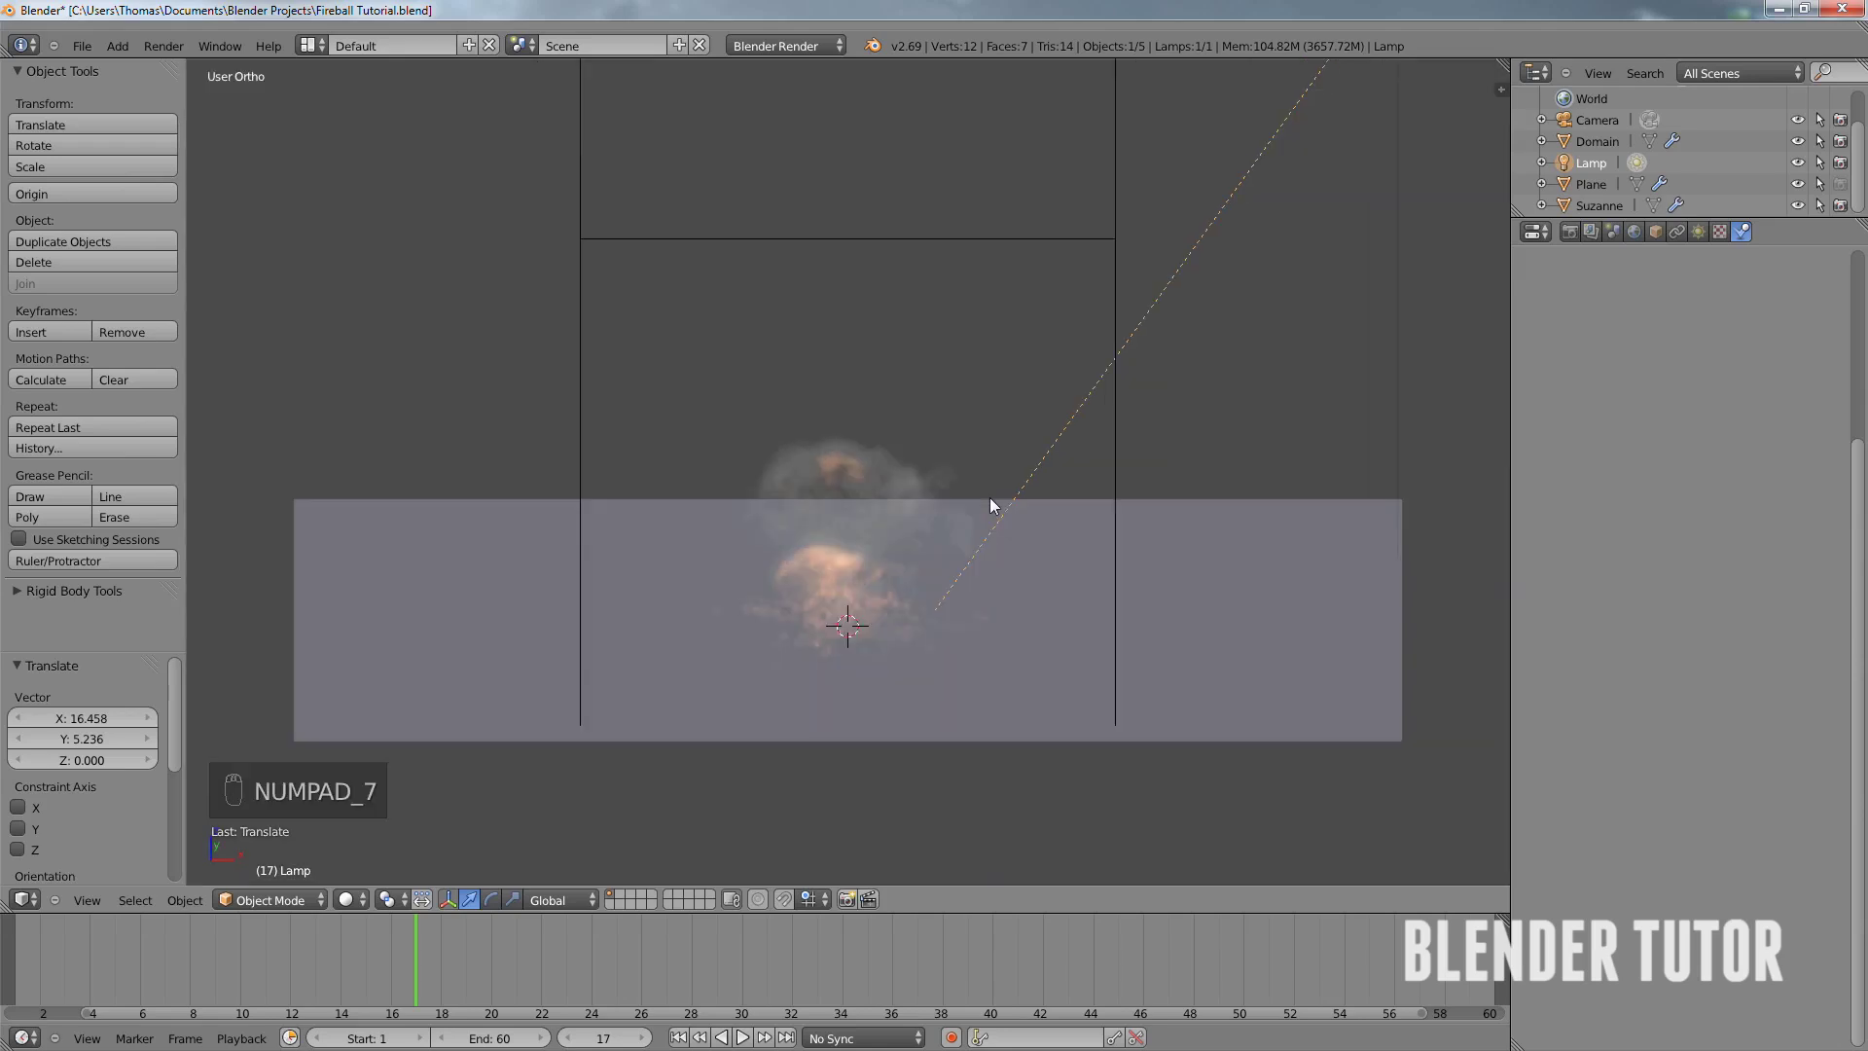
scroll(990, 498, "down", 4)
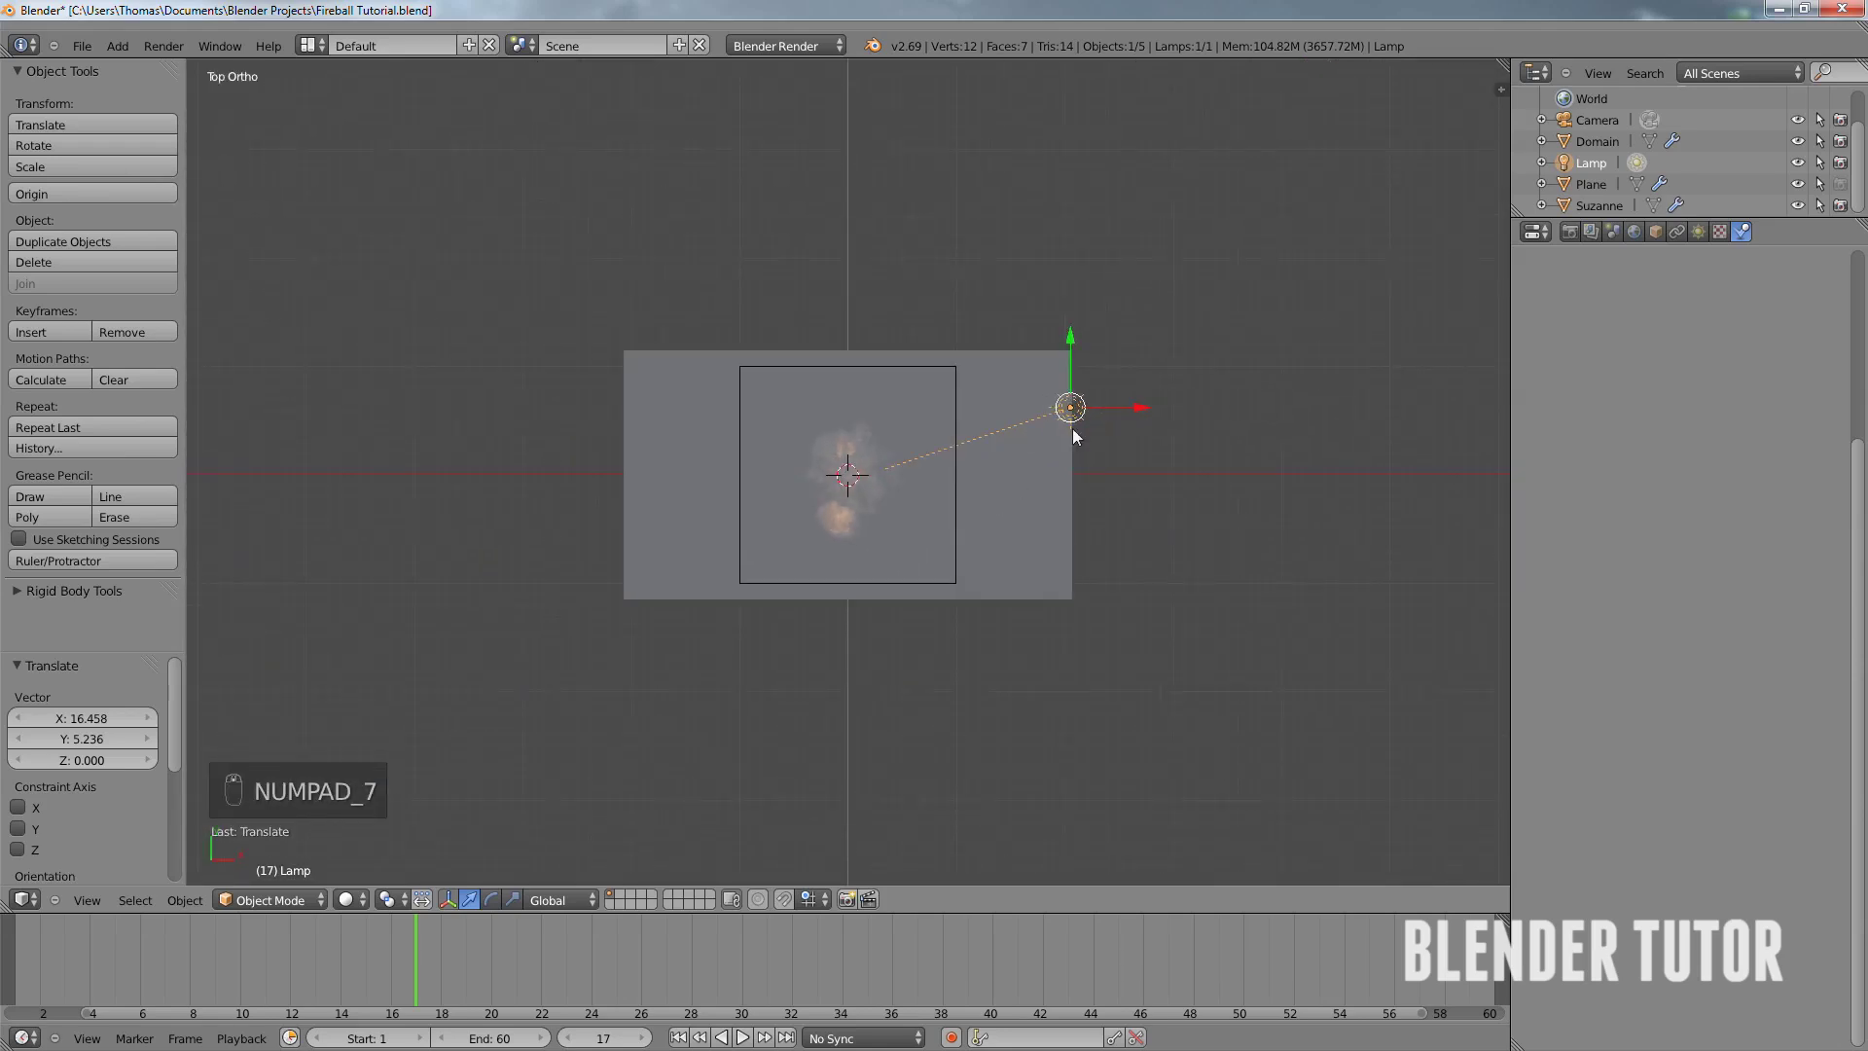
left_click(1698, 231)
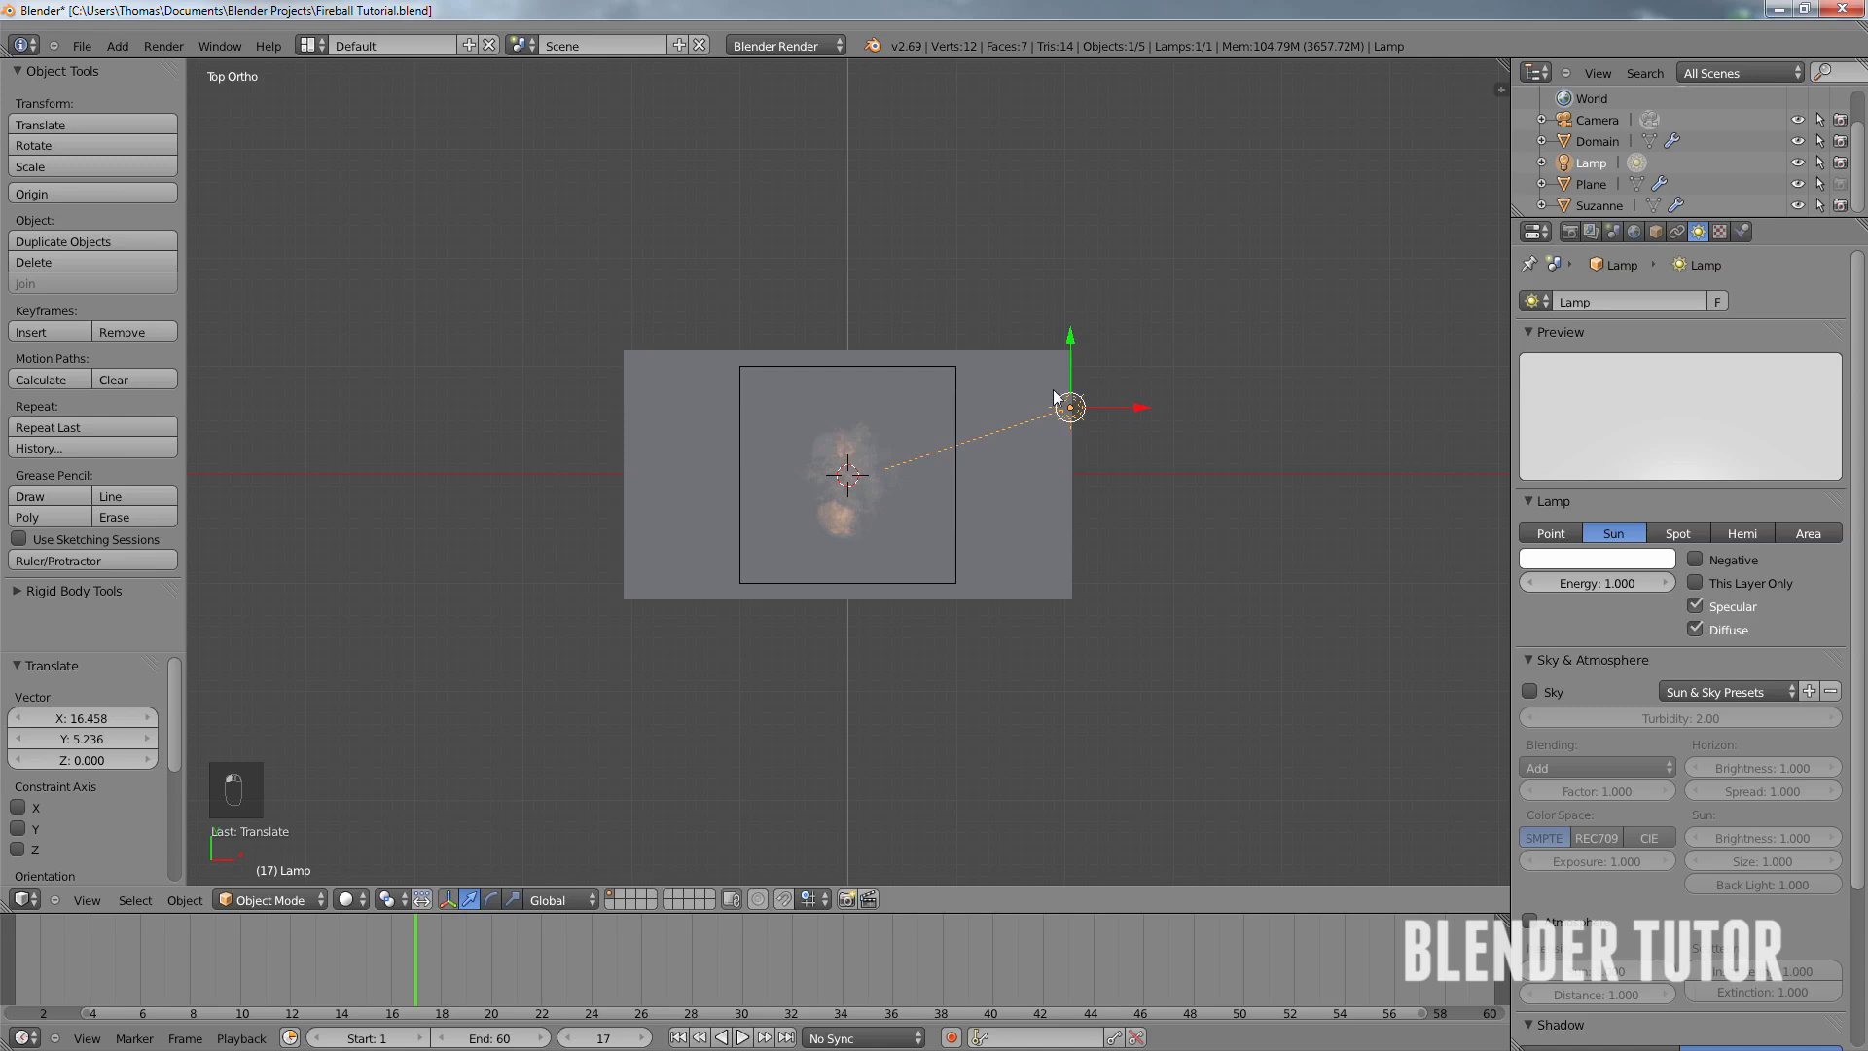
left_click(1614, 581)
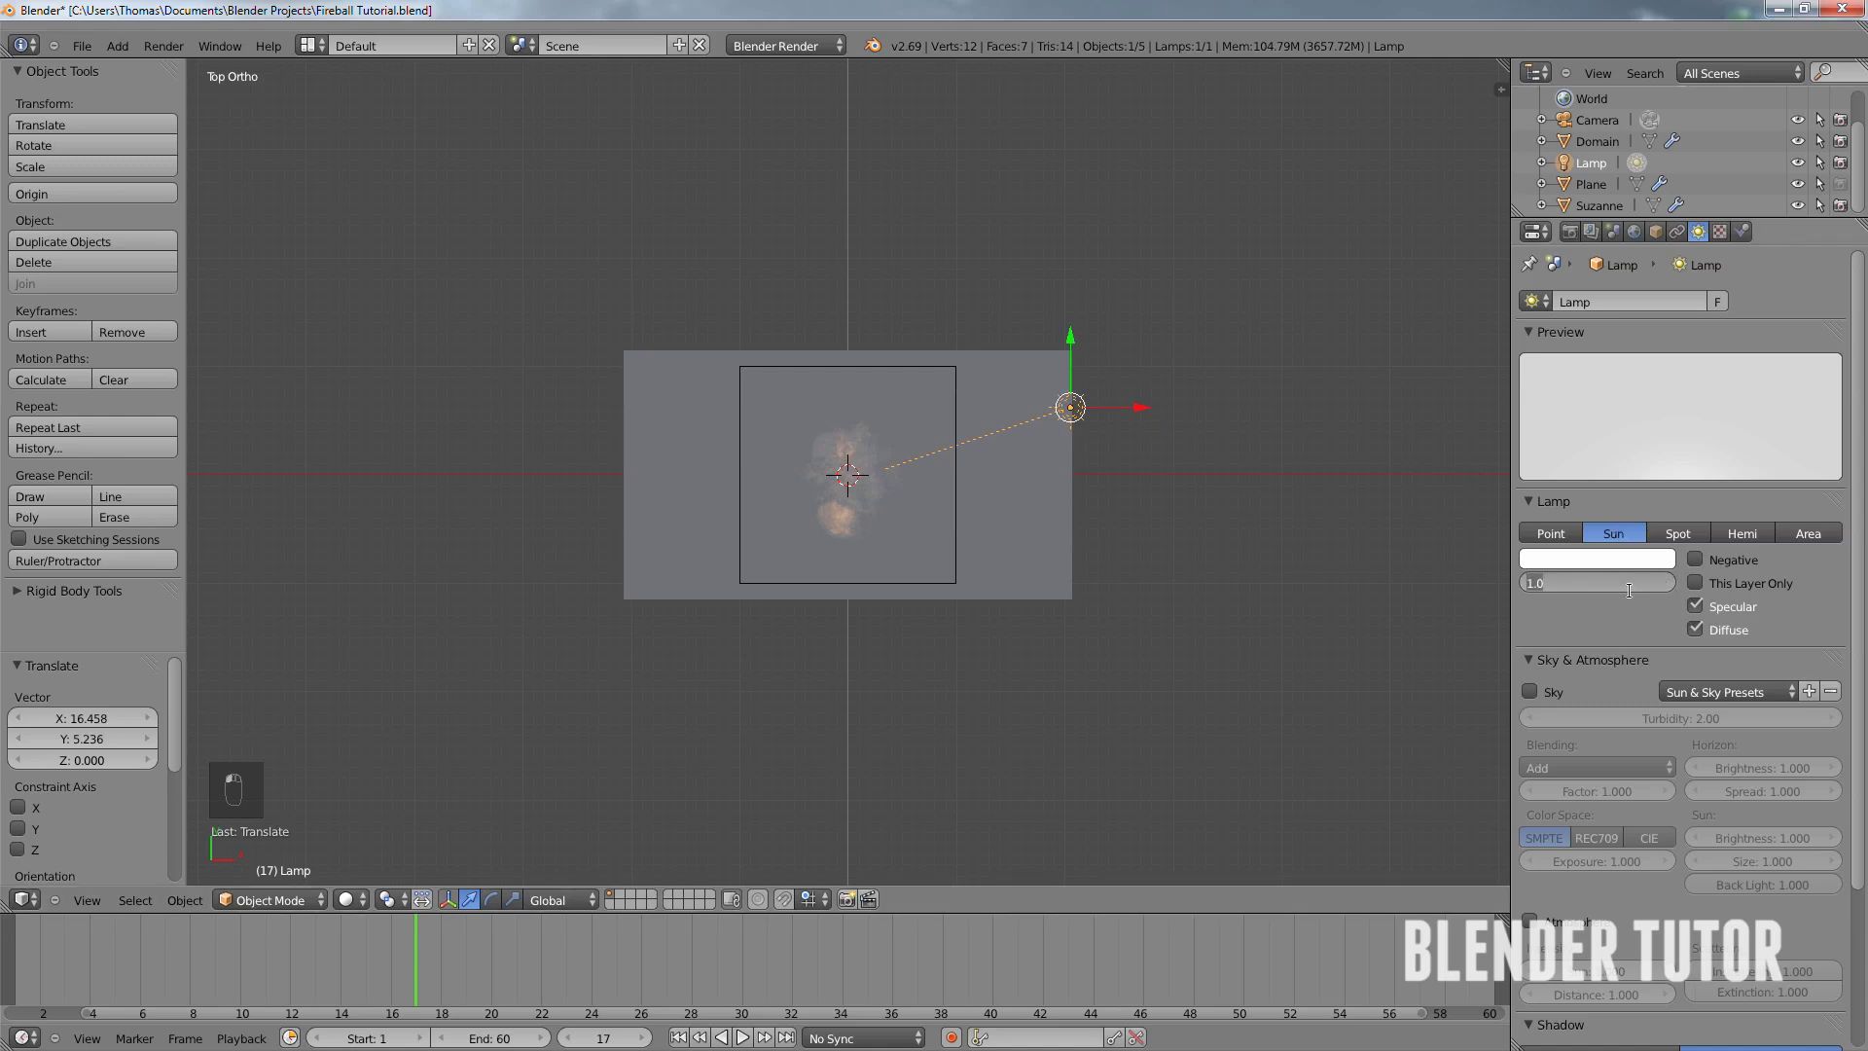
type("3")
key("Return")
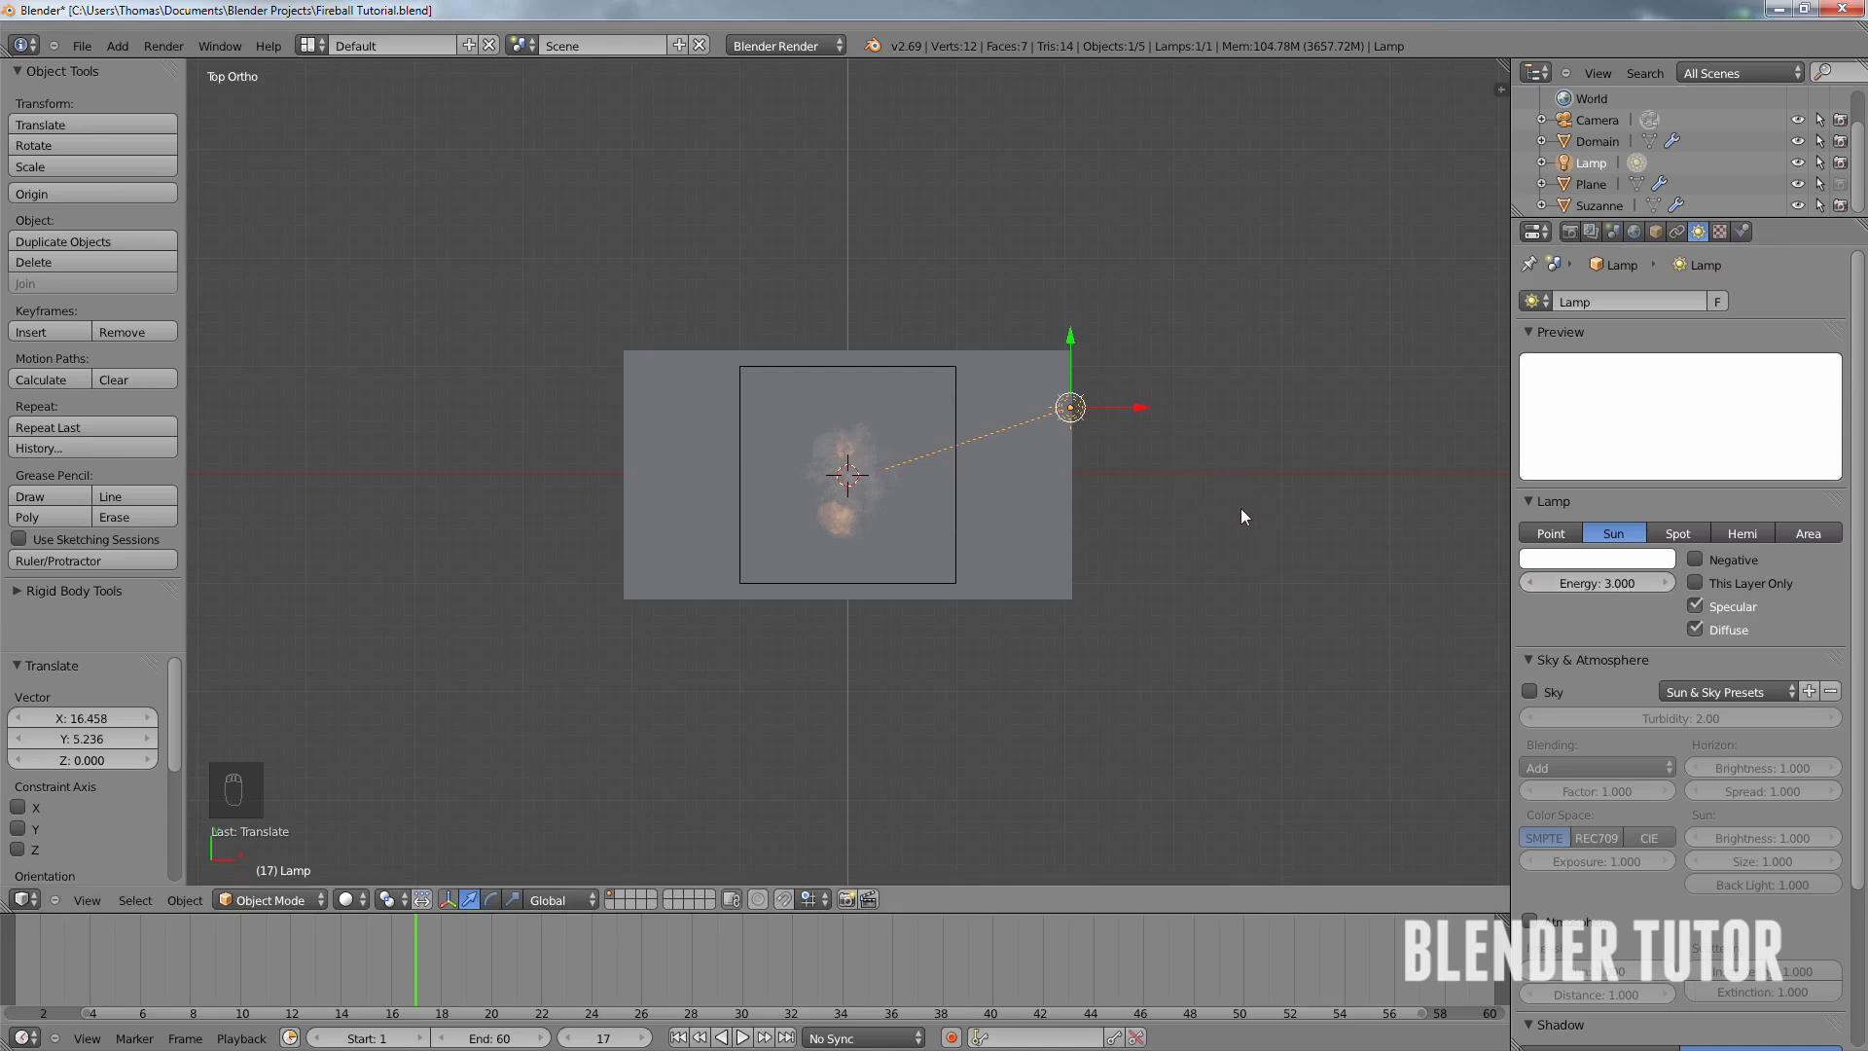
left_click(1620, 561)
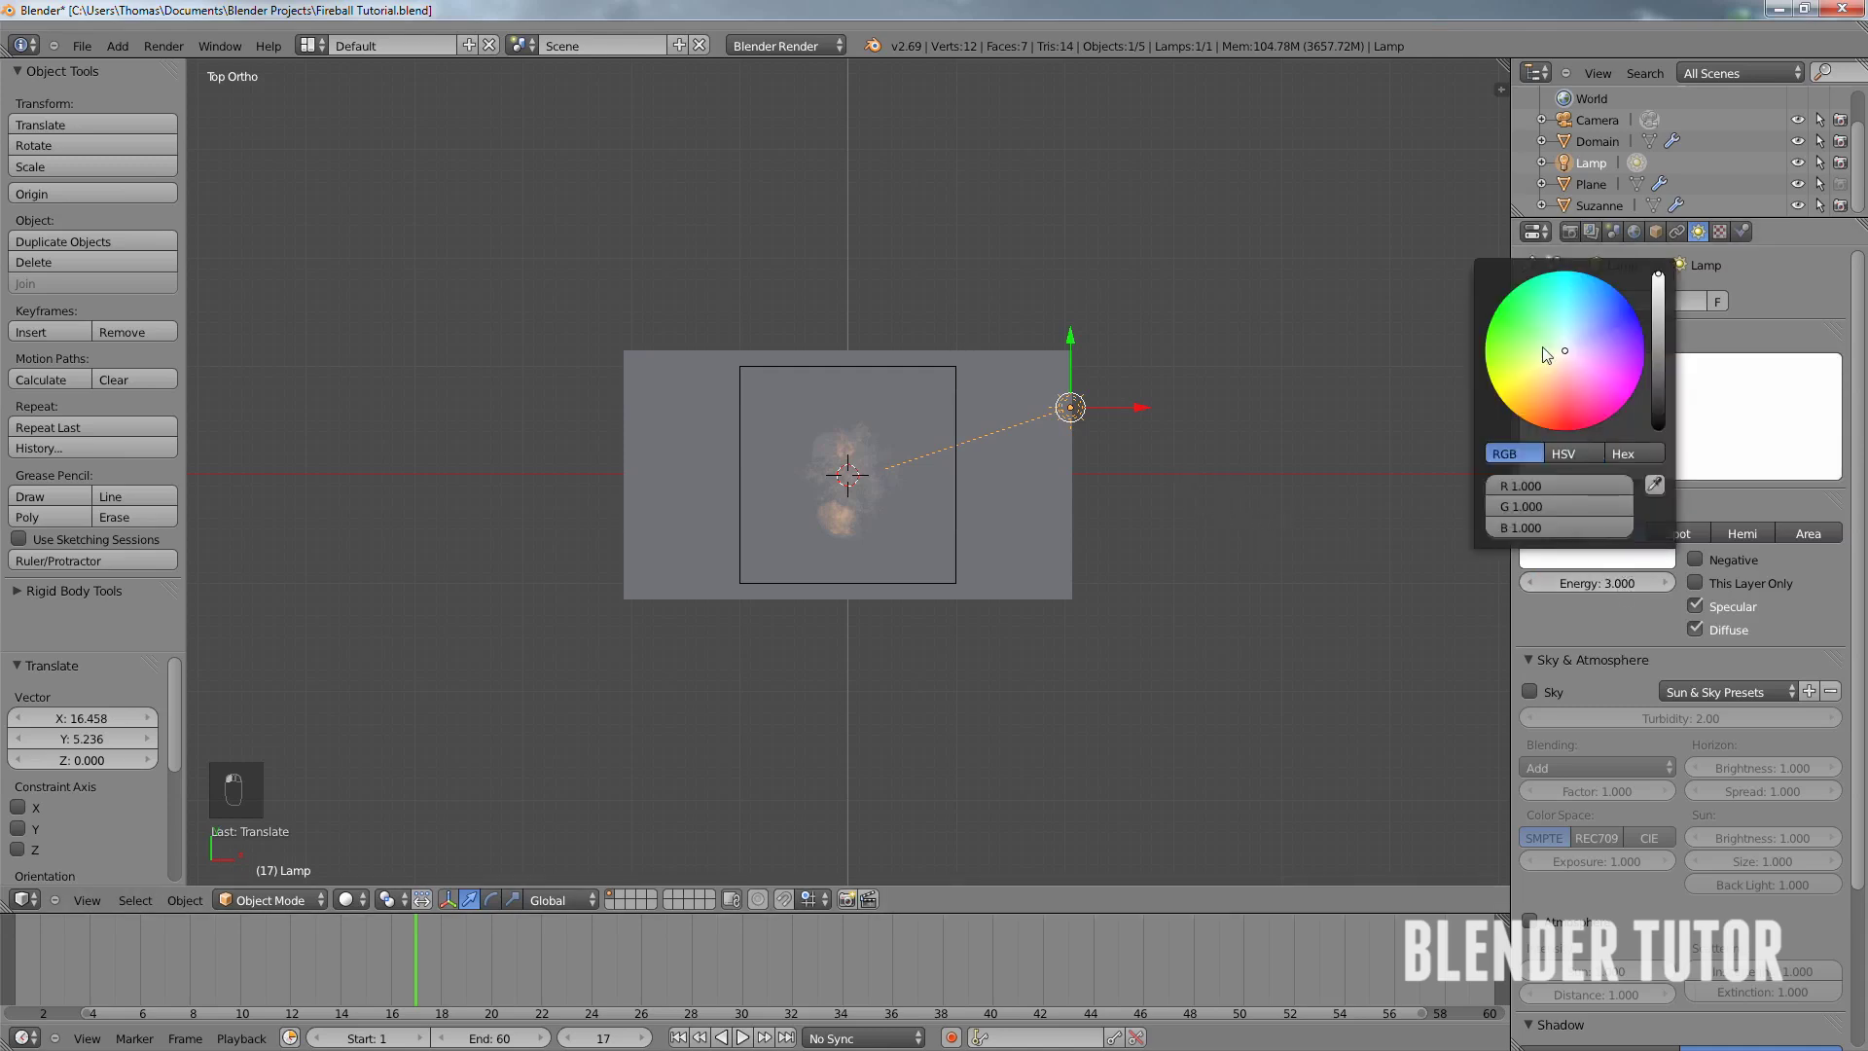
left_click_drag(1559, 359, 1546, 367)
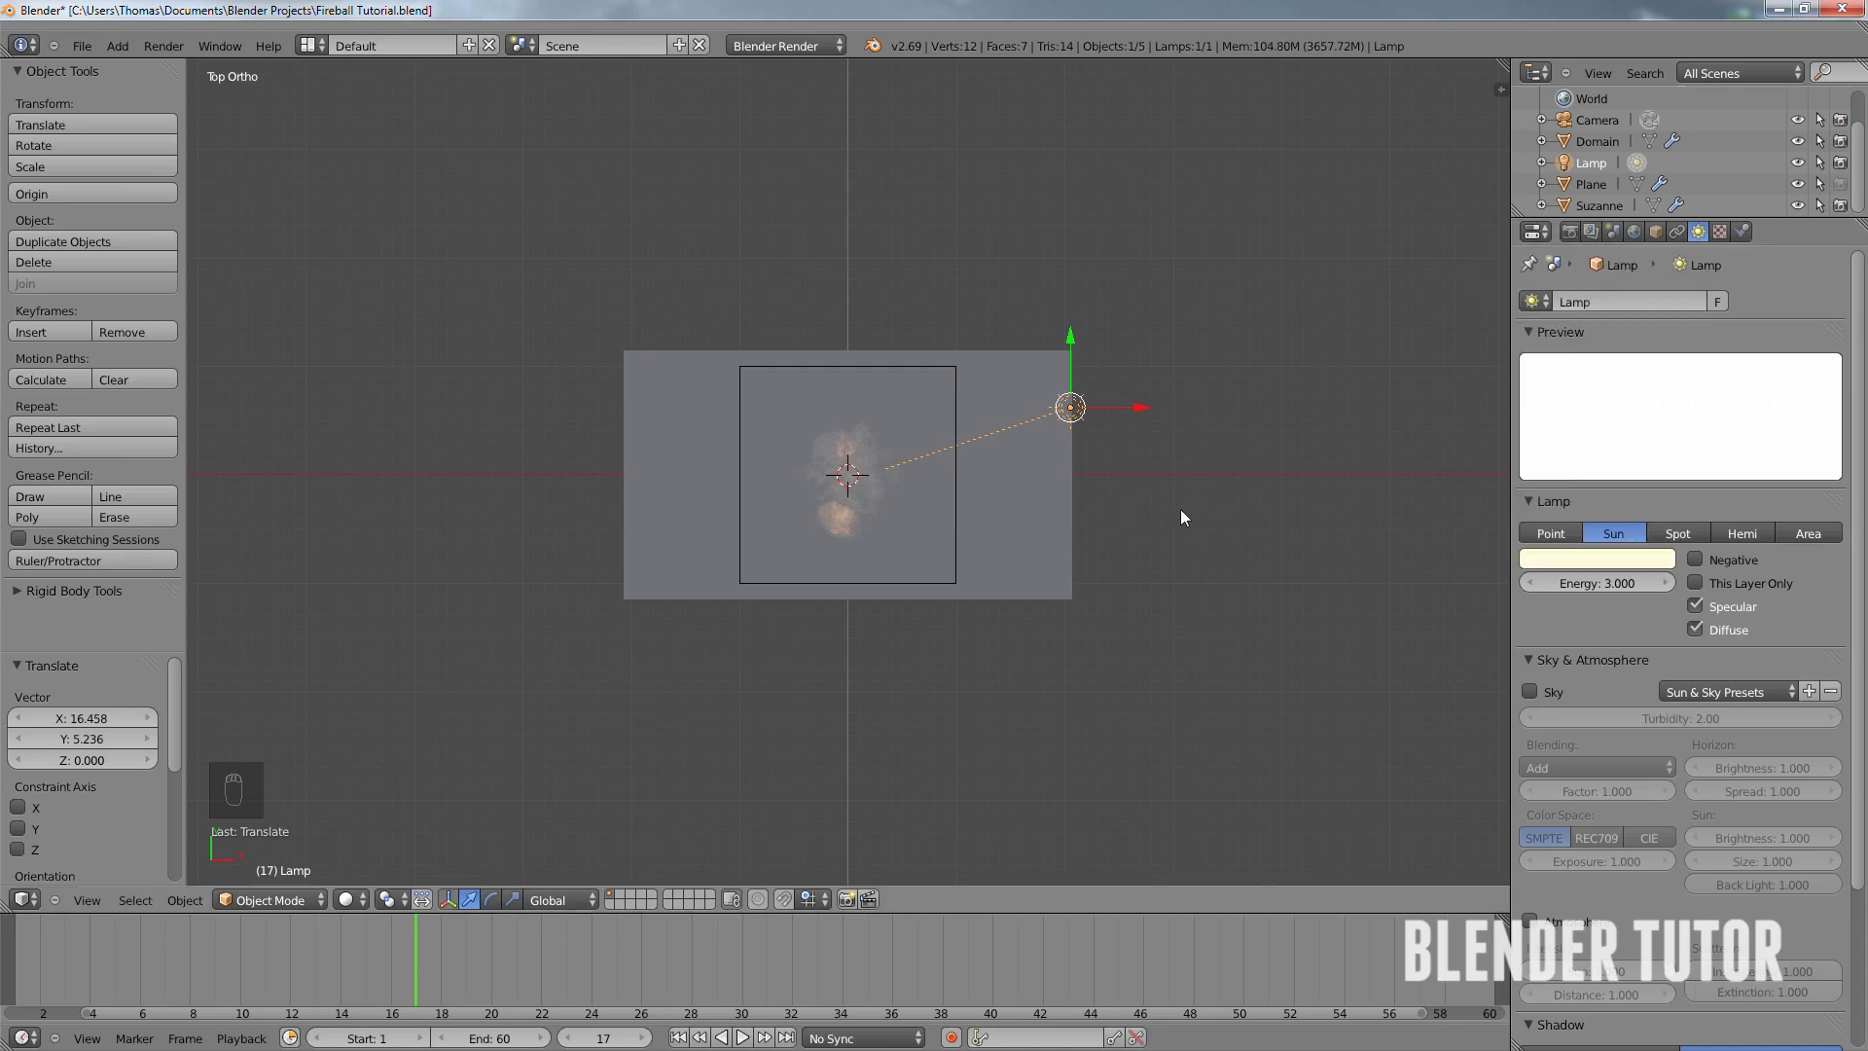
- Duplicate the sun lamp about 50 units across to the domain's opposite side and rotate it 195° in top view toward the explosion
key("shift+d")
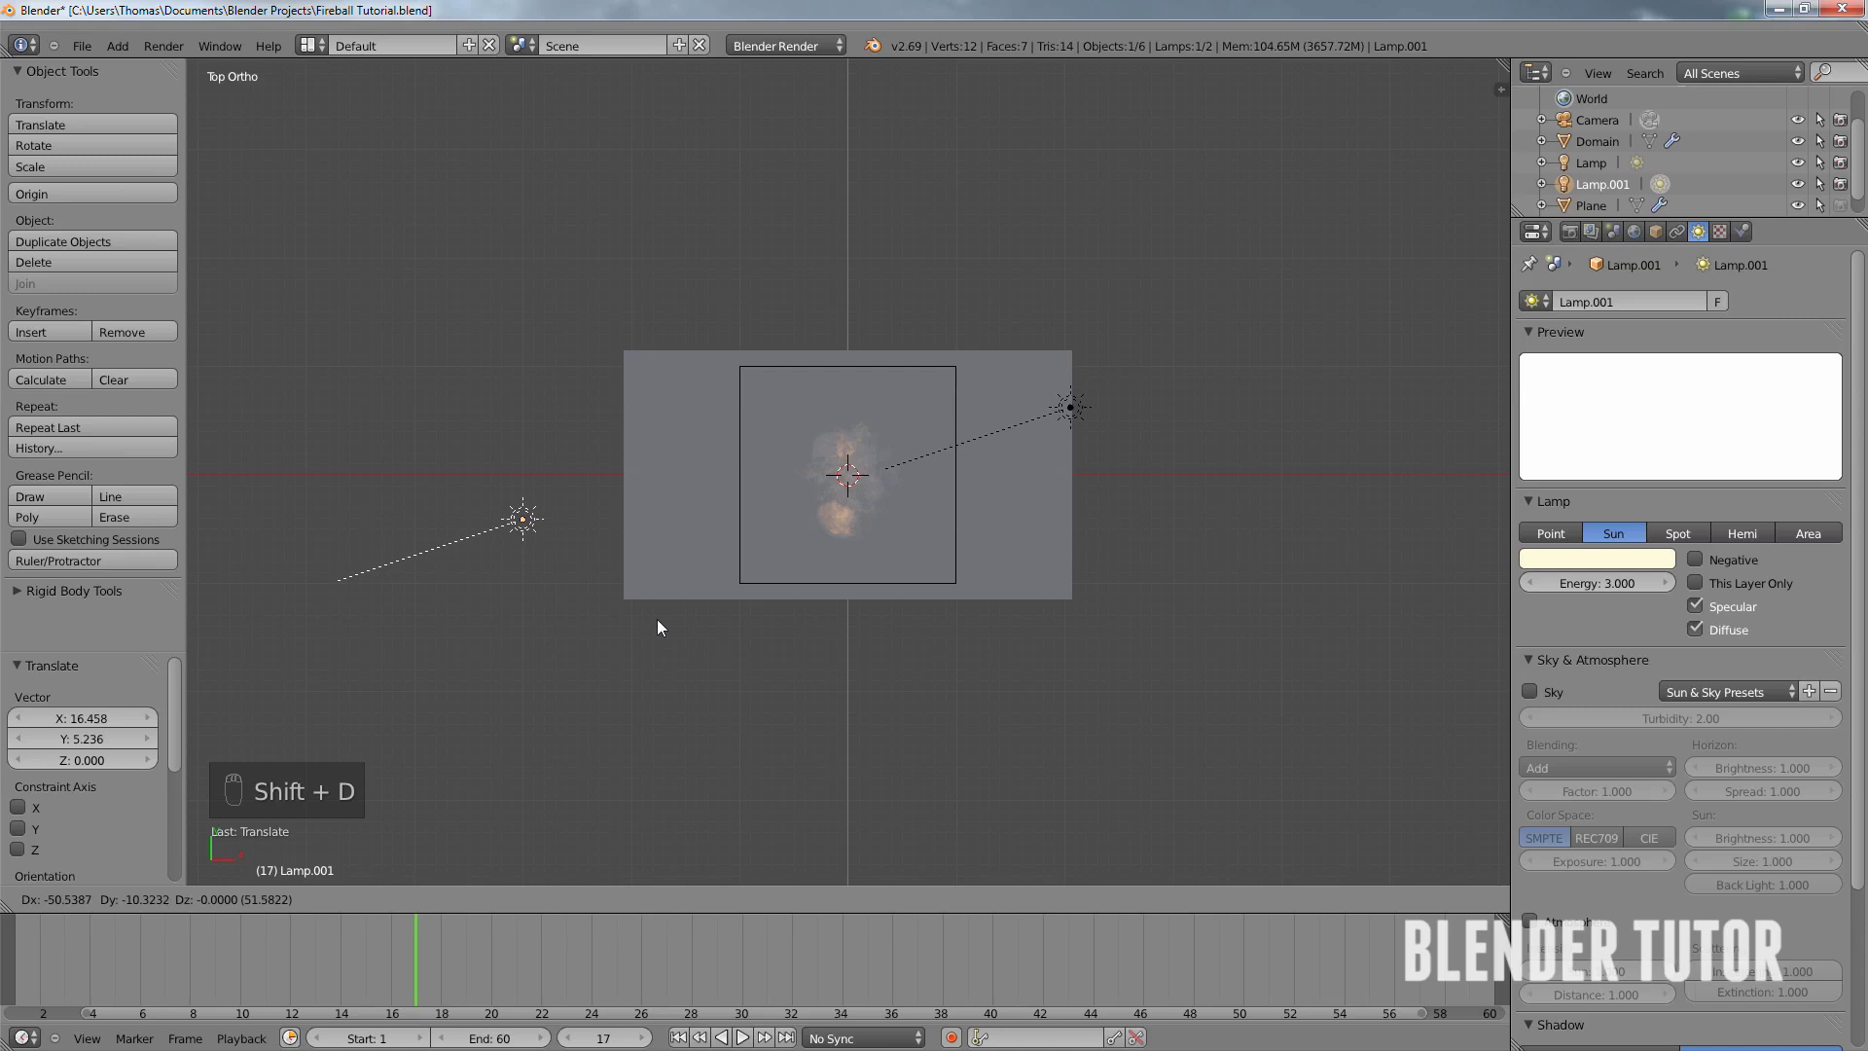
left_click(653, 617)
key("r")
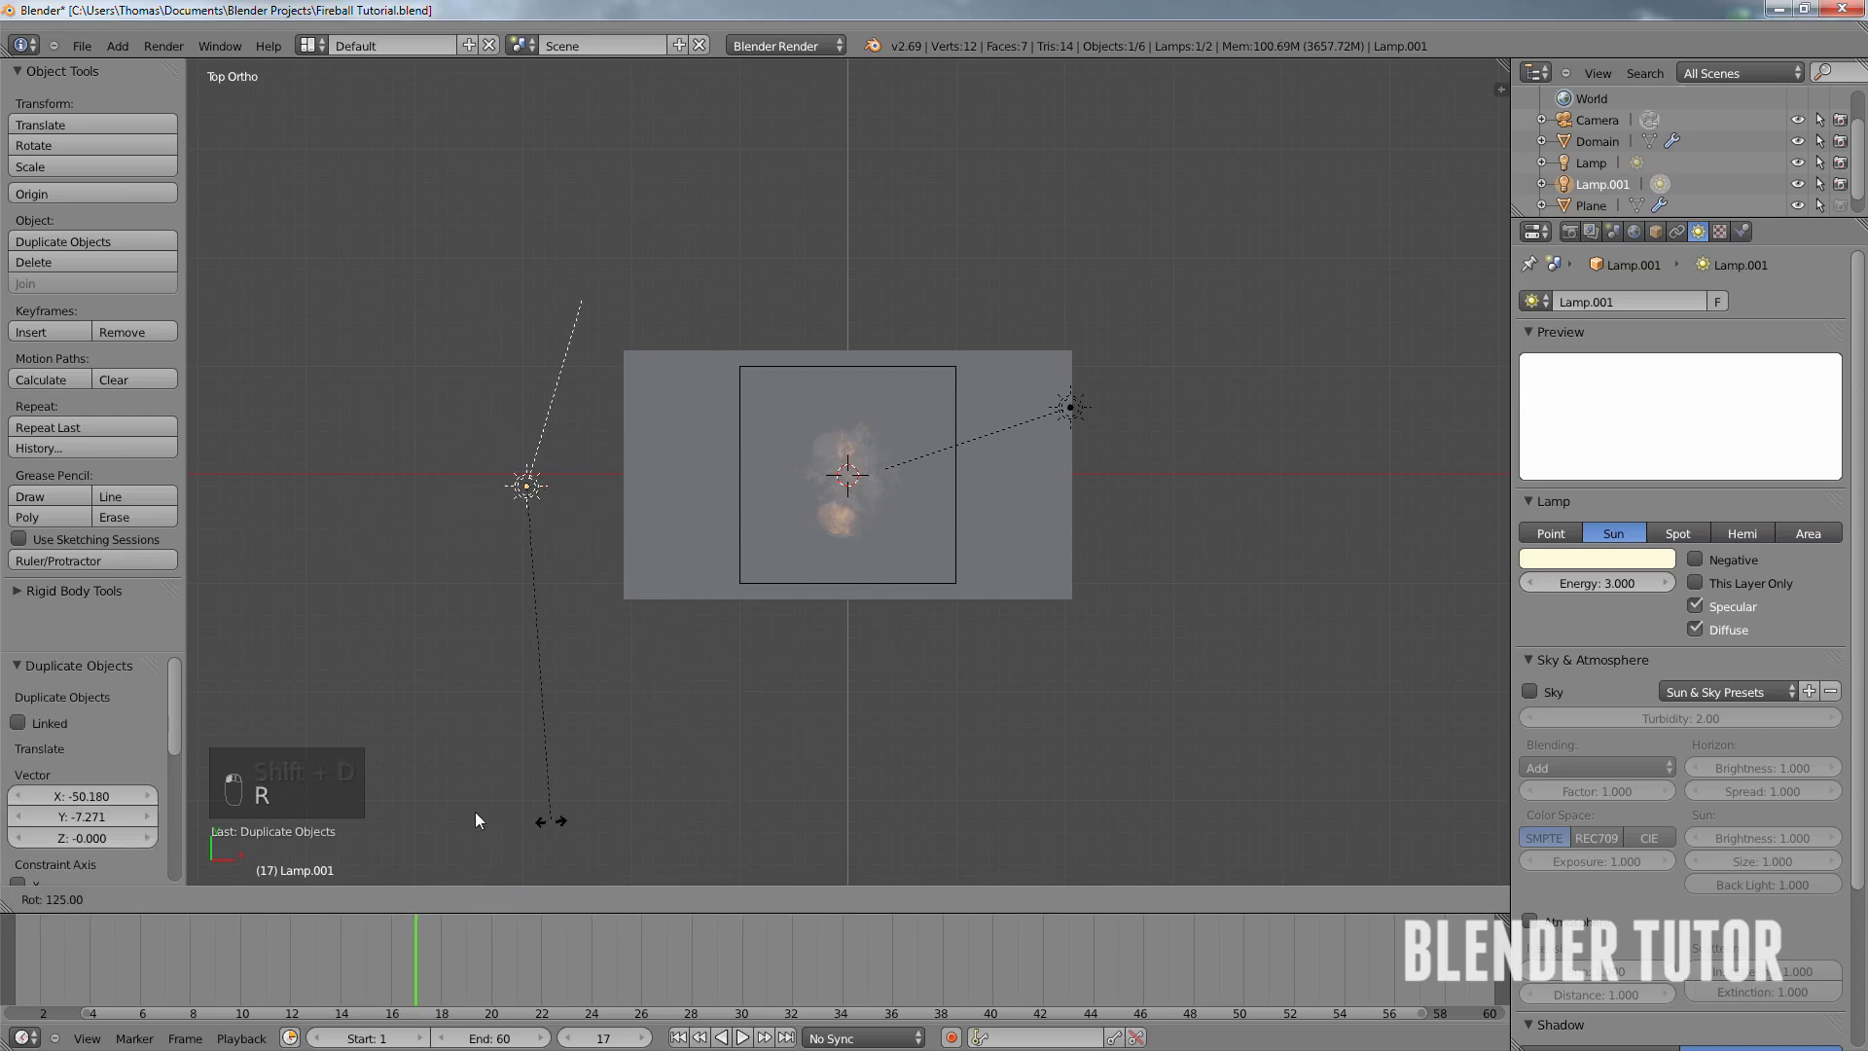
left_click(259, 587)
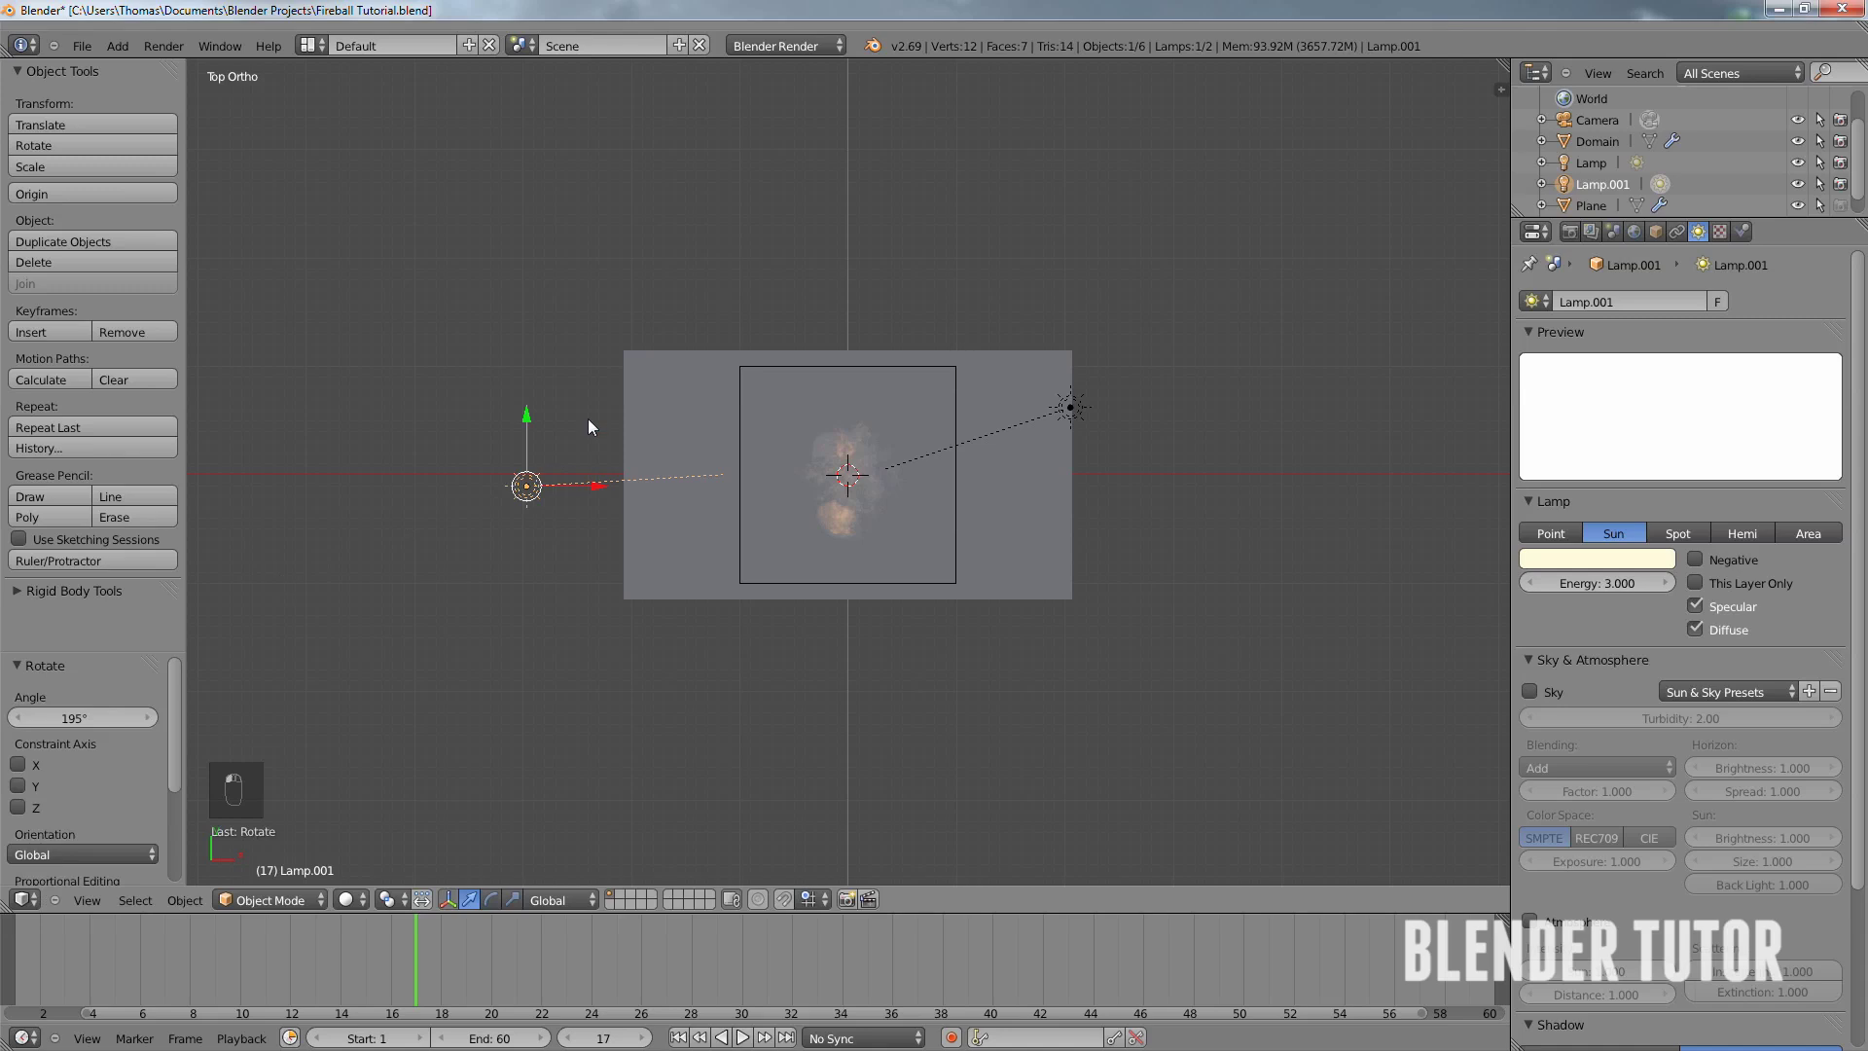
- In front view, tilt the duplicated lamp toward the explosion, then move it about 15.5 units down and 5.8 units farther out
key("KP_1")
key("r")
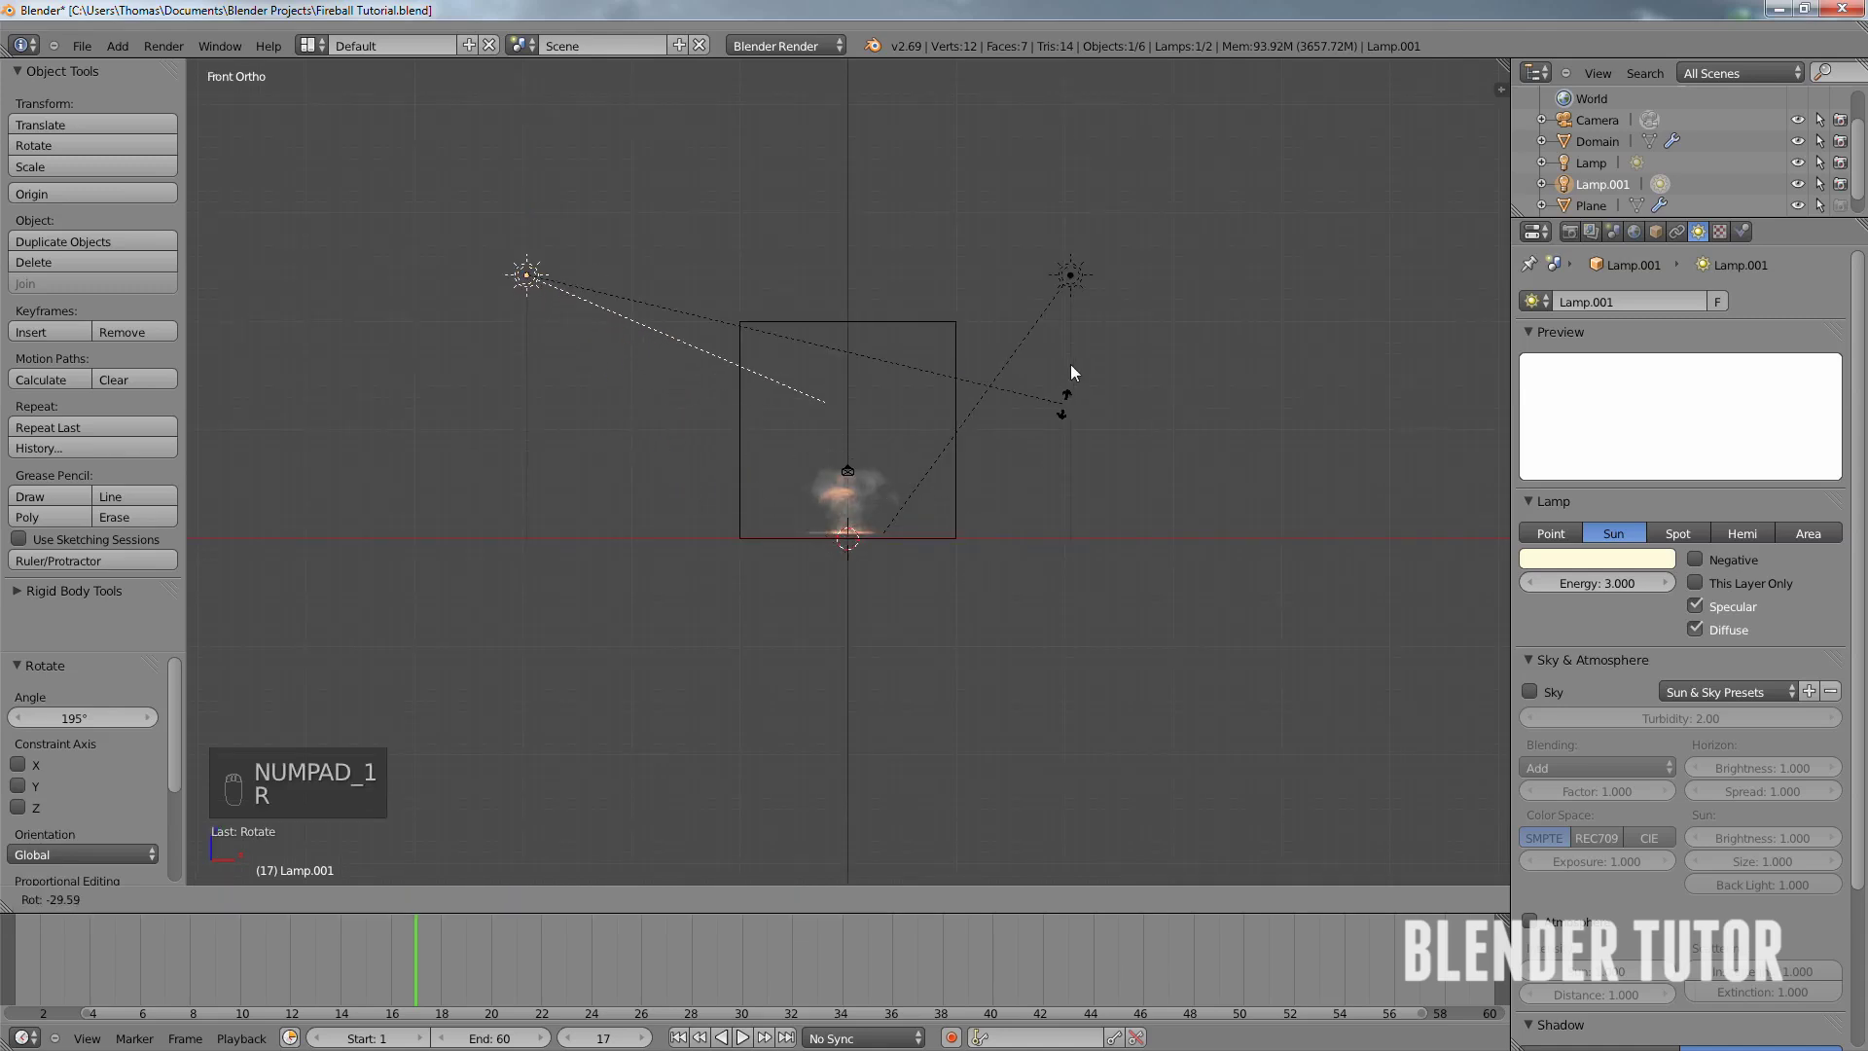
left_click(1068, 284)
key("g")
left_click(1010, 470)
- Set the duplicated lamp's energy to 0.75 and change its light color to a very pale blue
left_click(1598, 590)
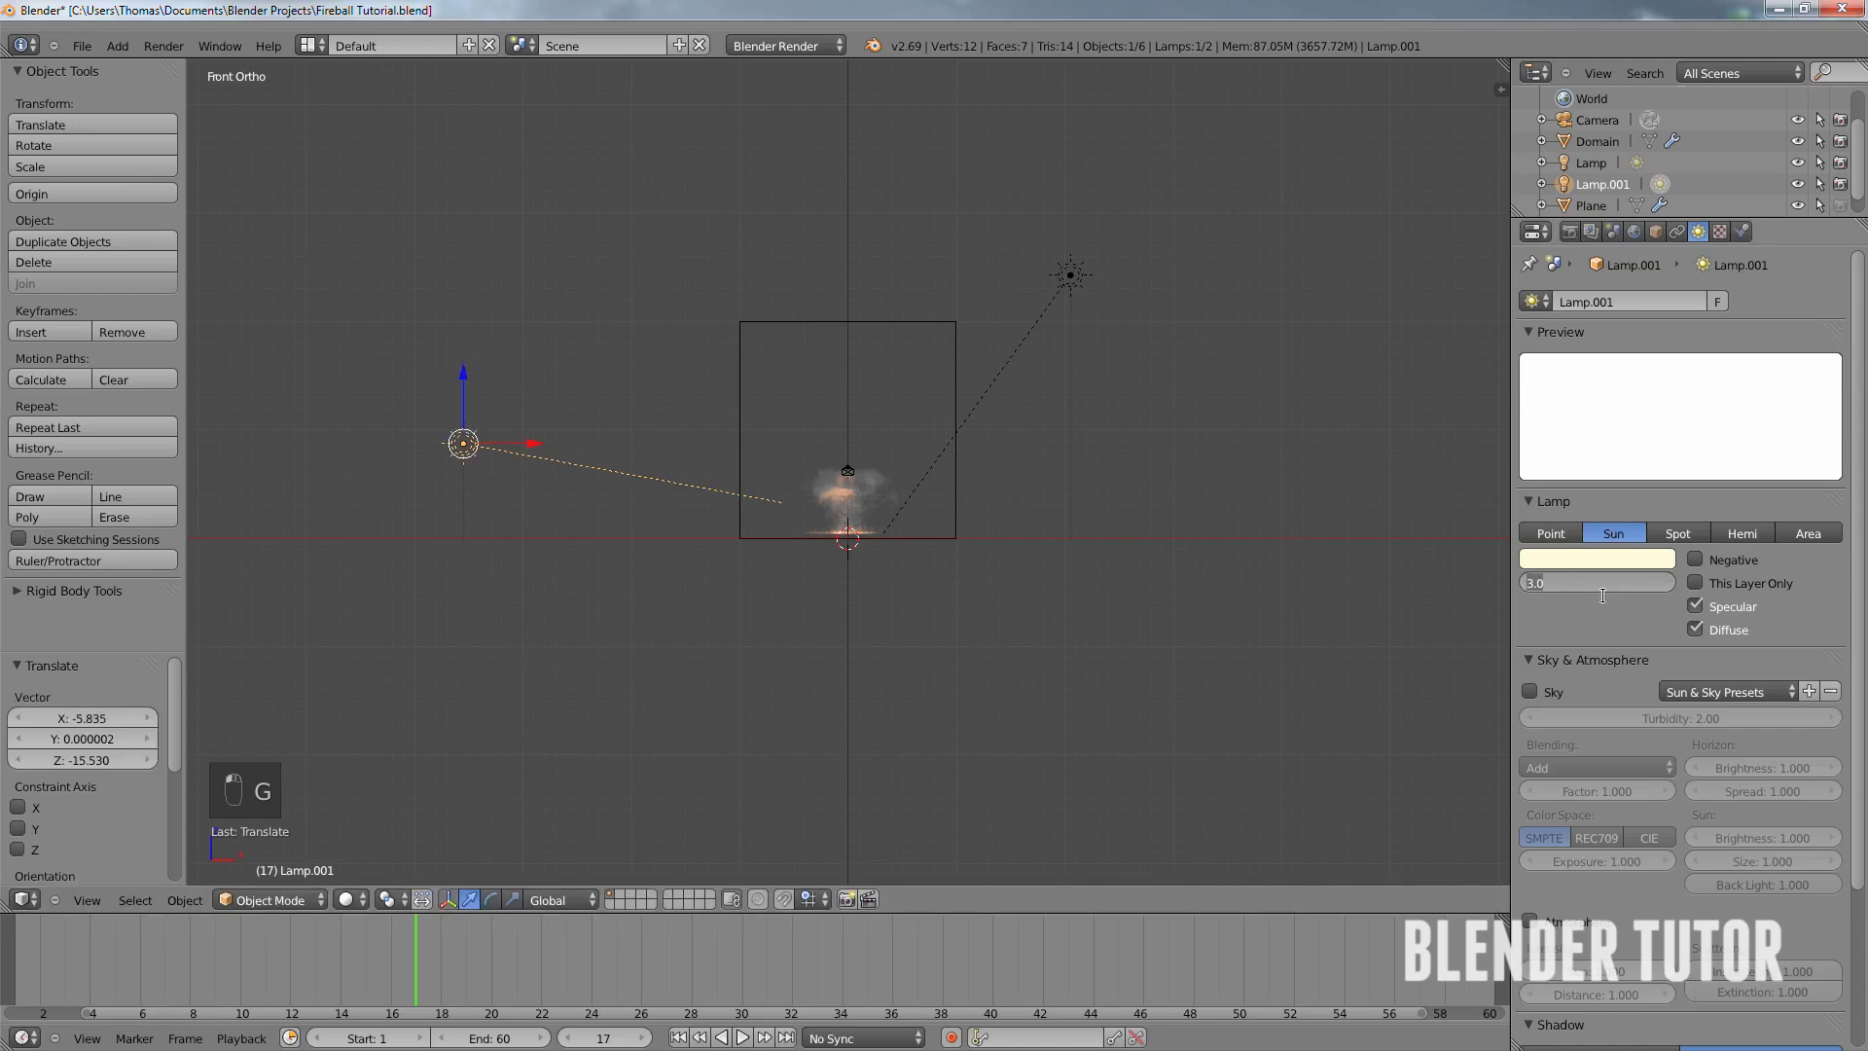
type(".75")
key("Return")
left_click(1590, 556)
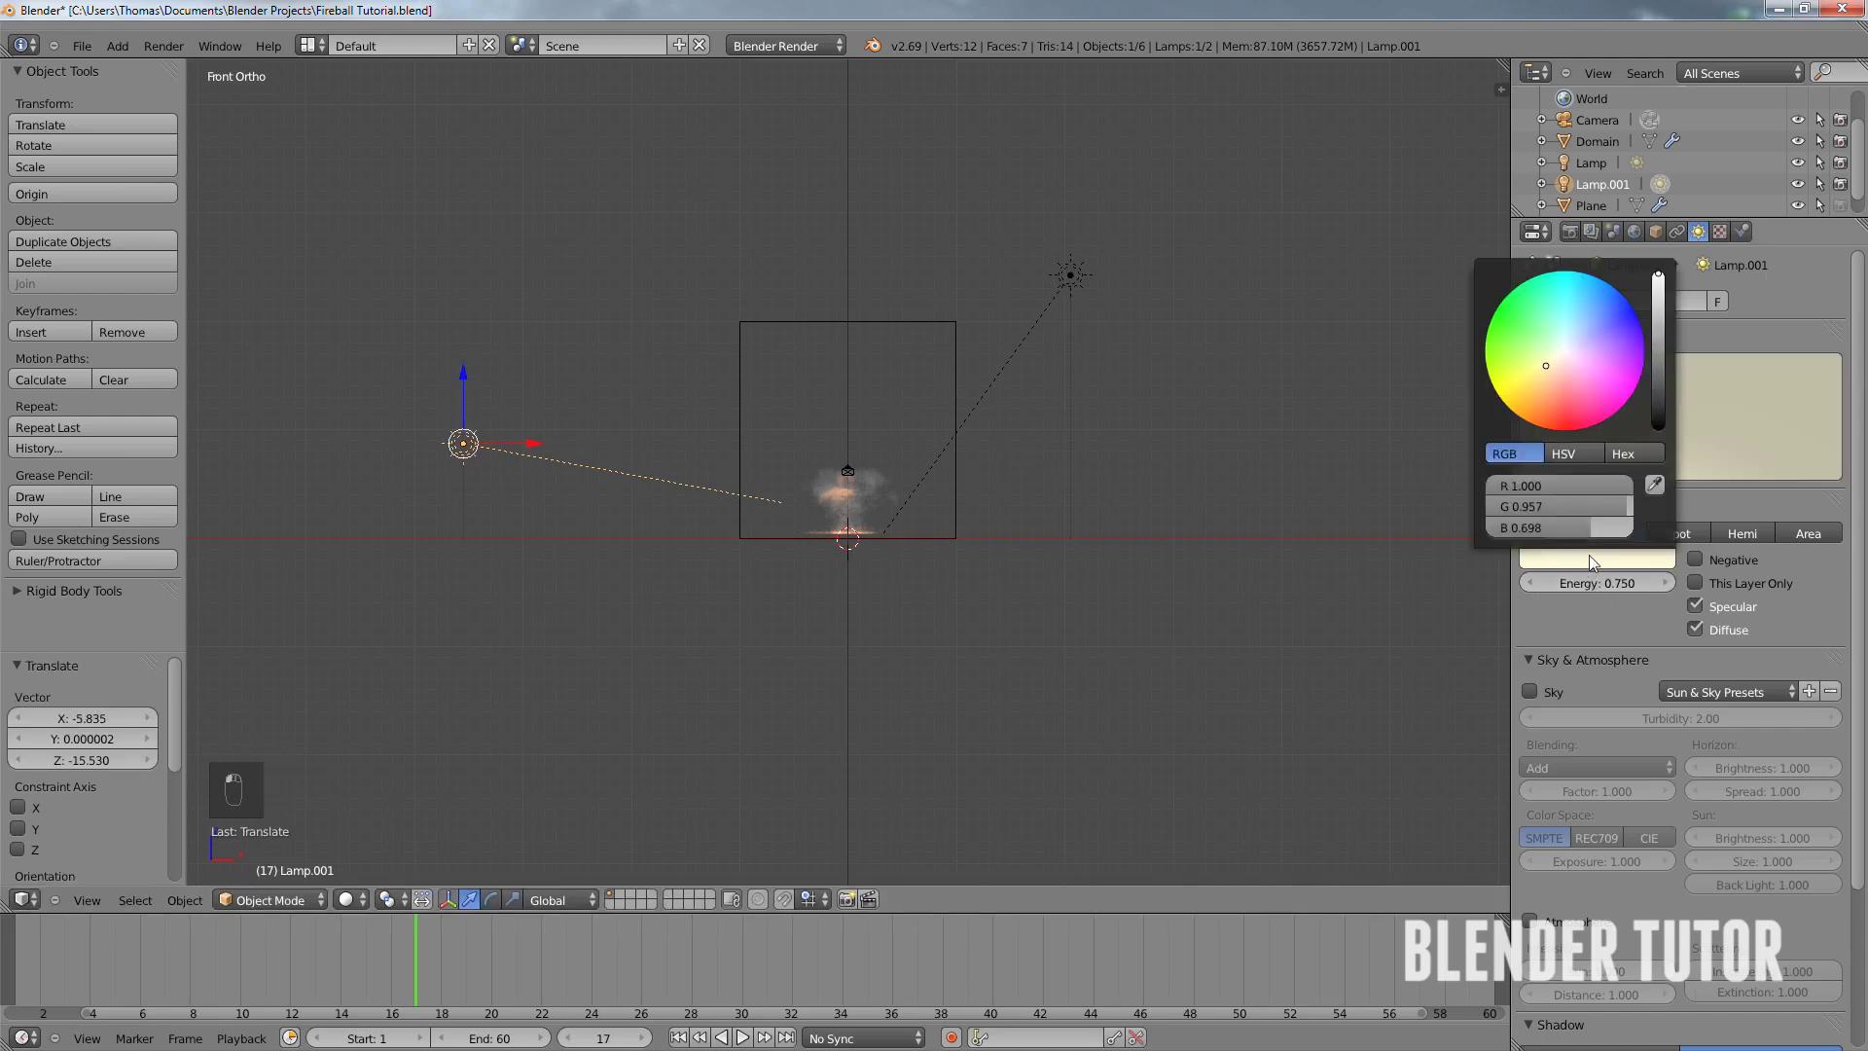
left_click(1571, 348)
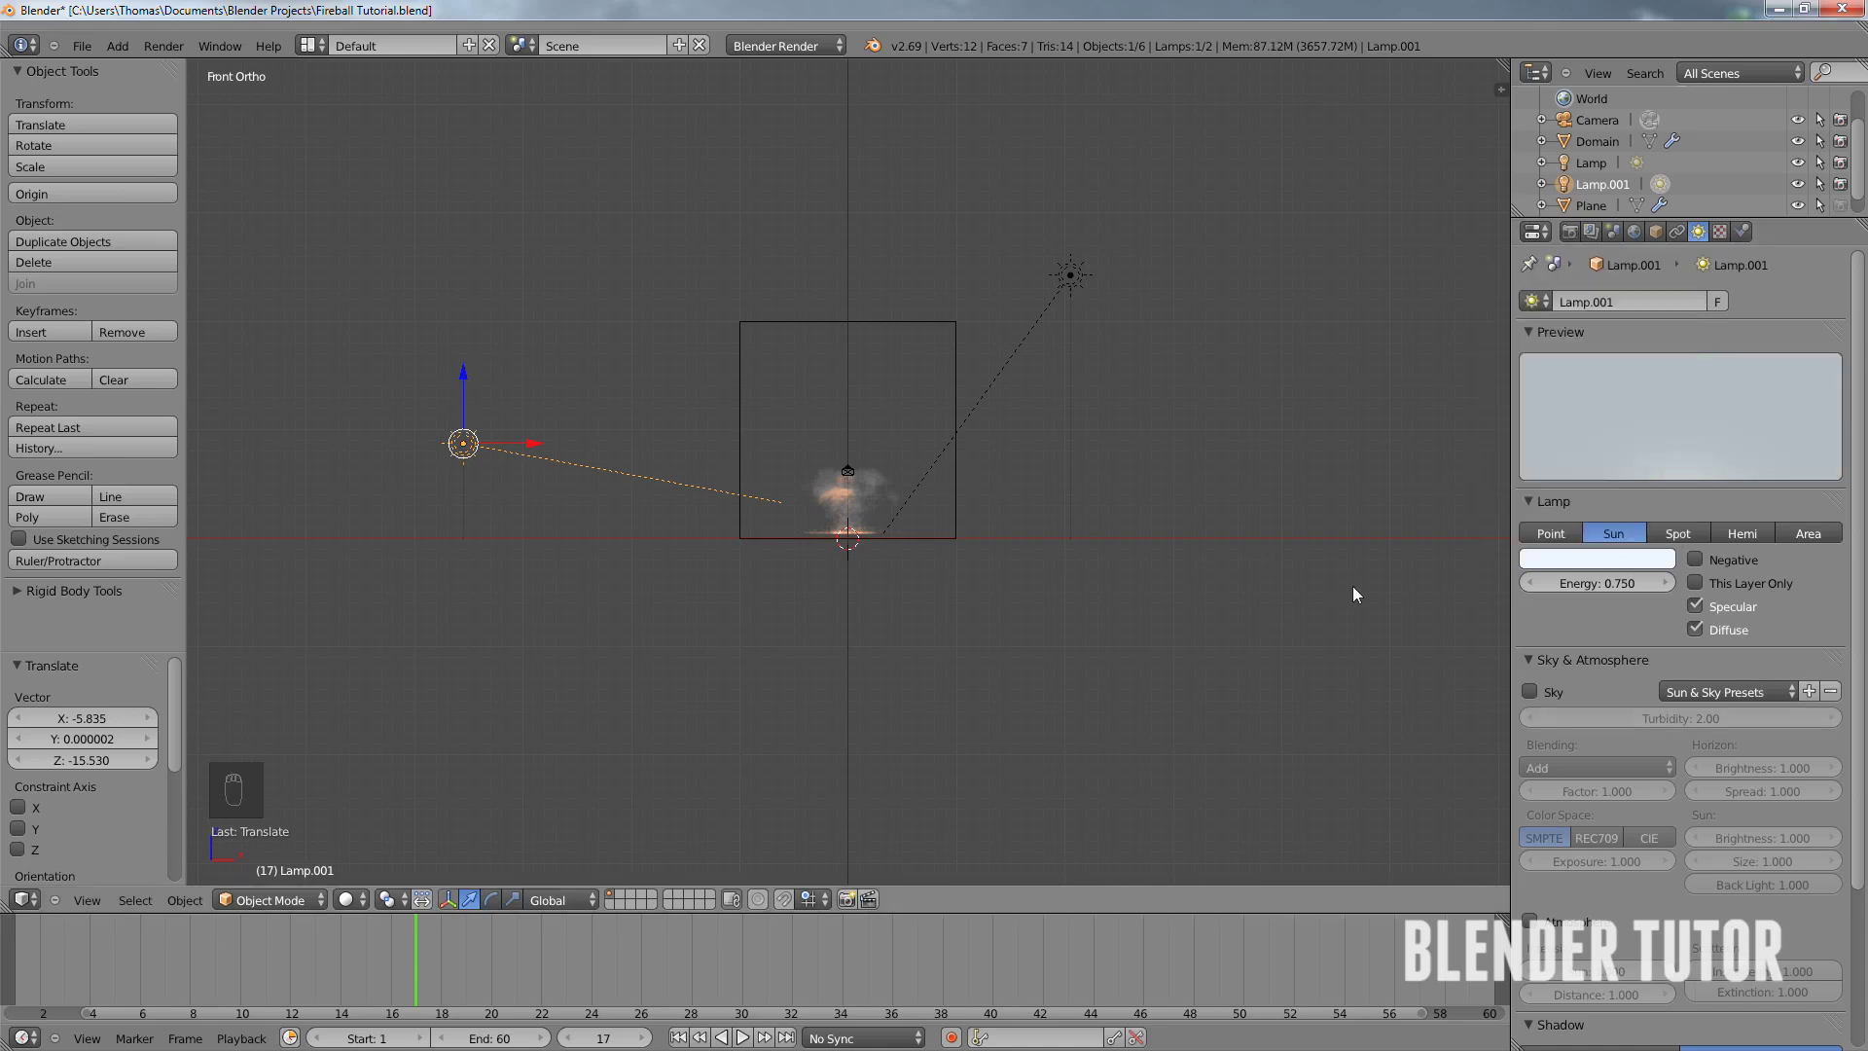
- Render a test still at frame 22 through the camera and return to the viewport
key("KP_0")
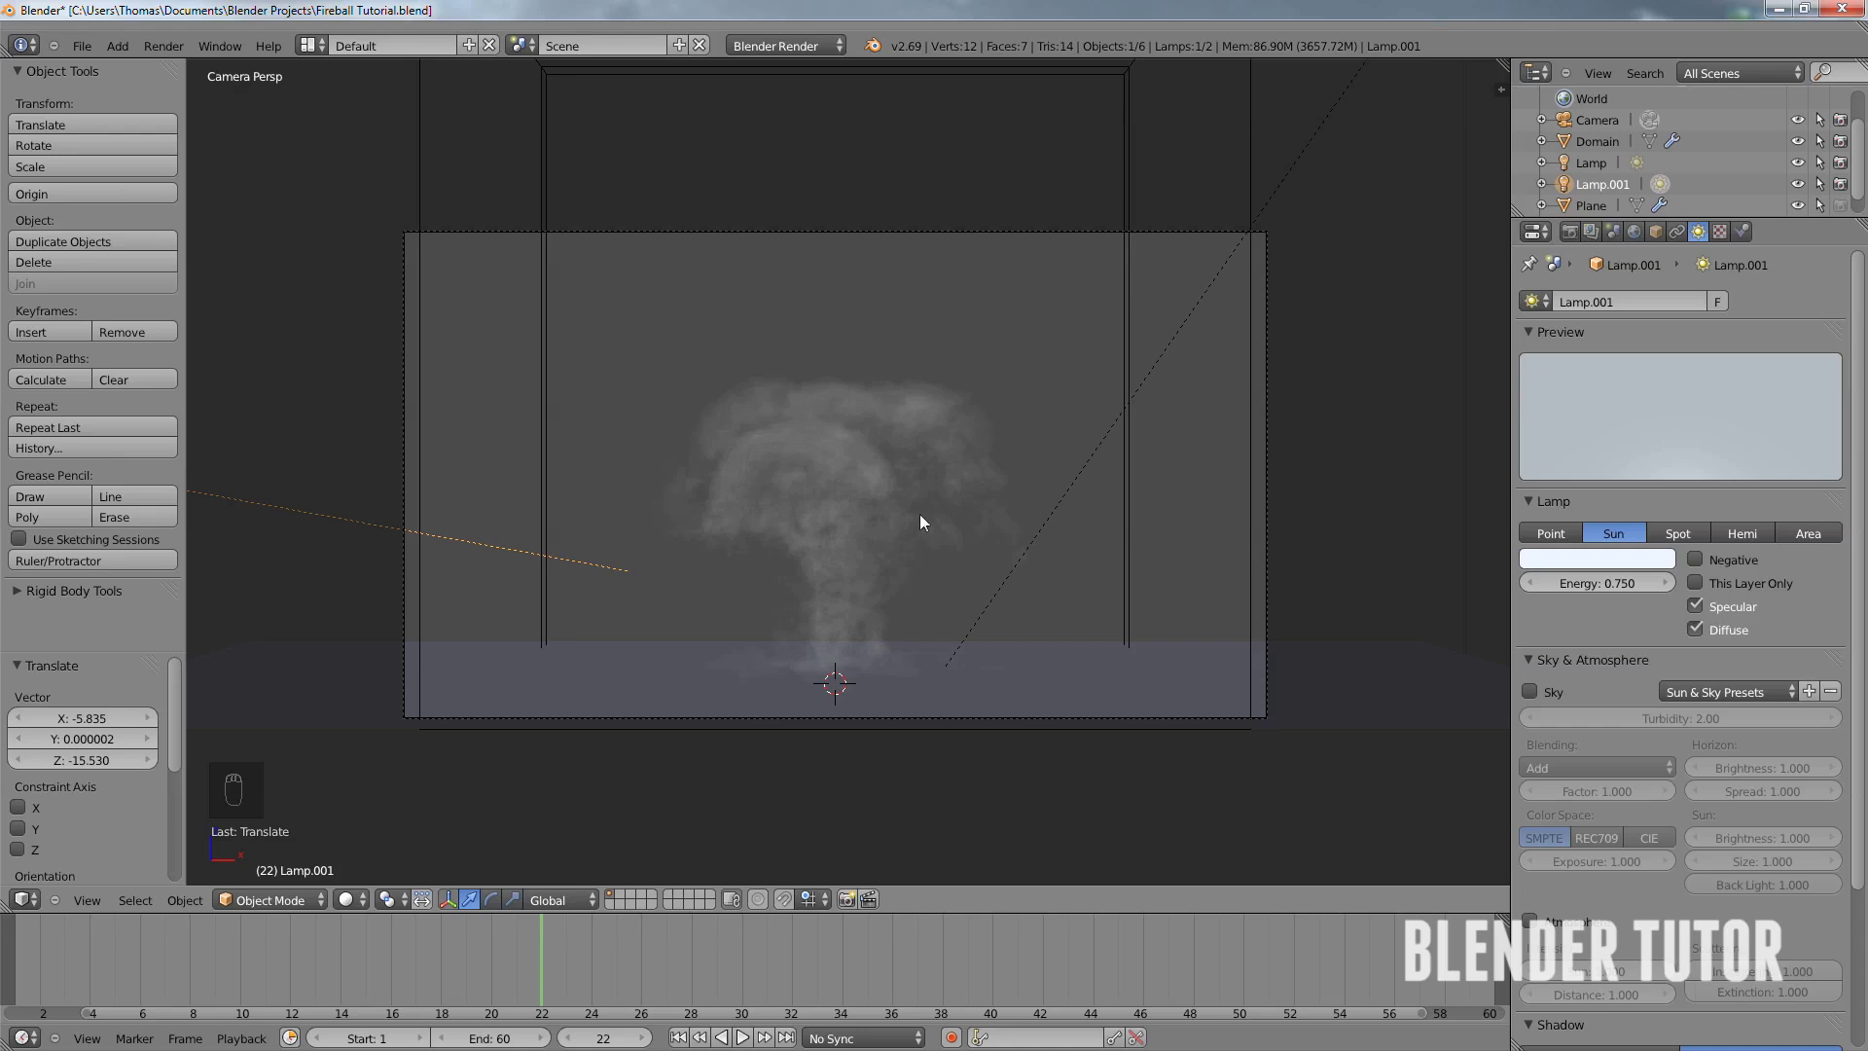
left_click(163, 46)
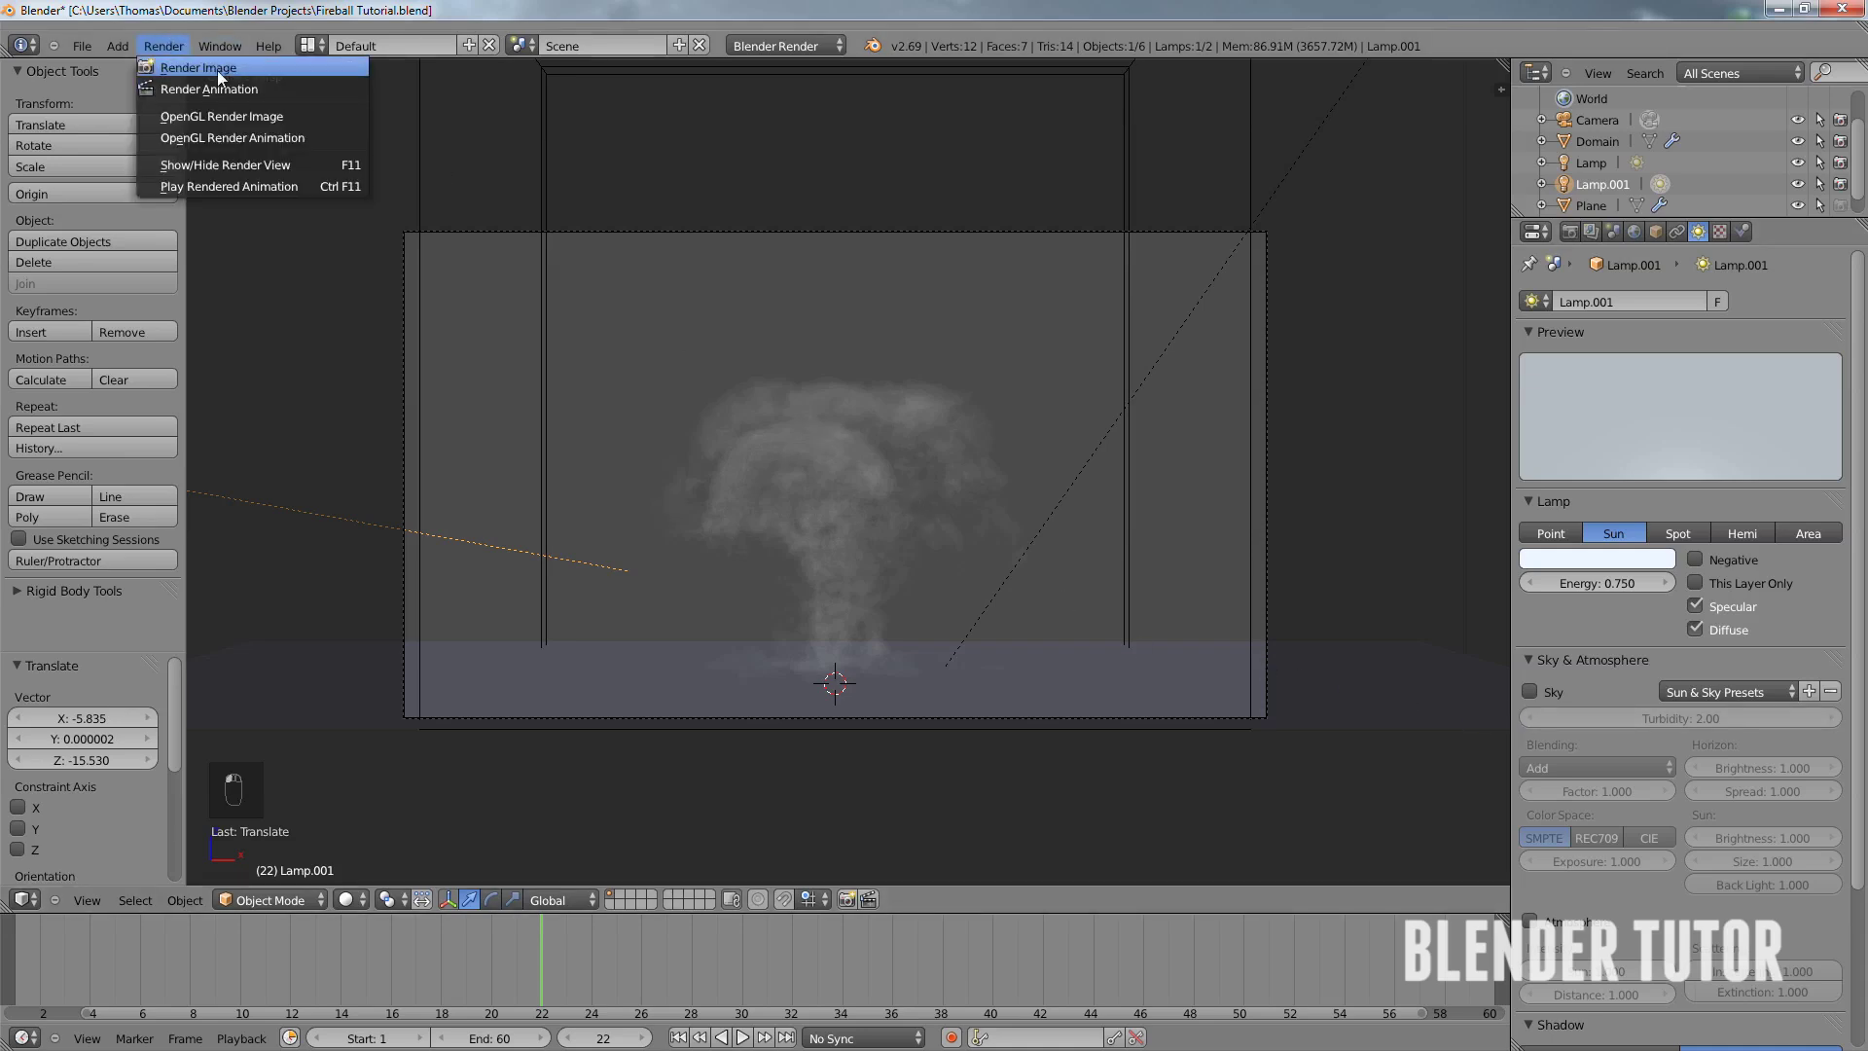
left_click(218, 68)
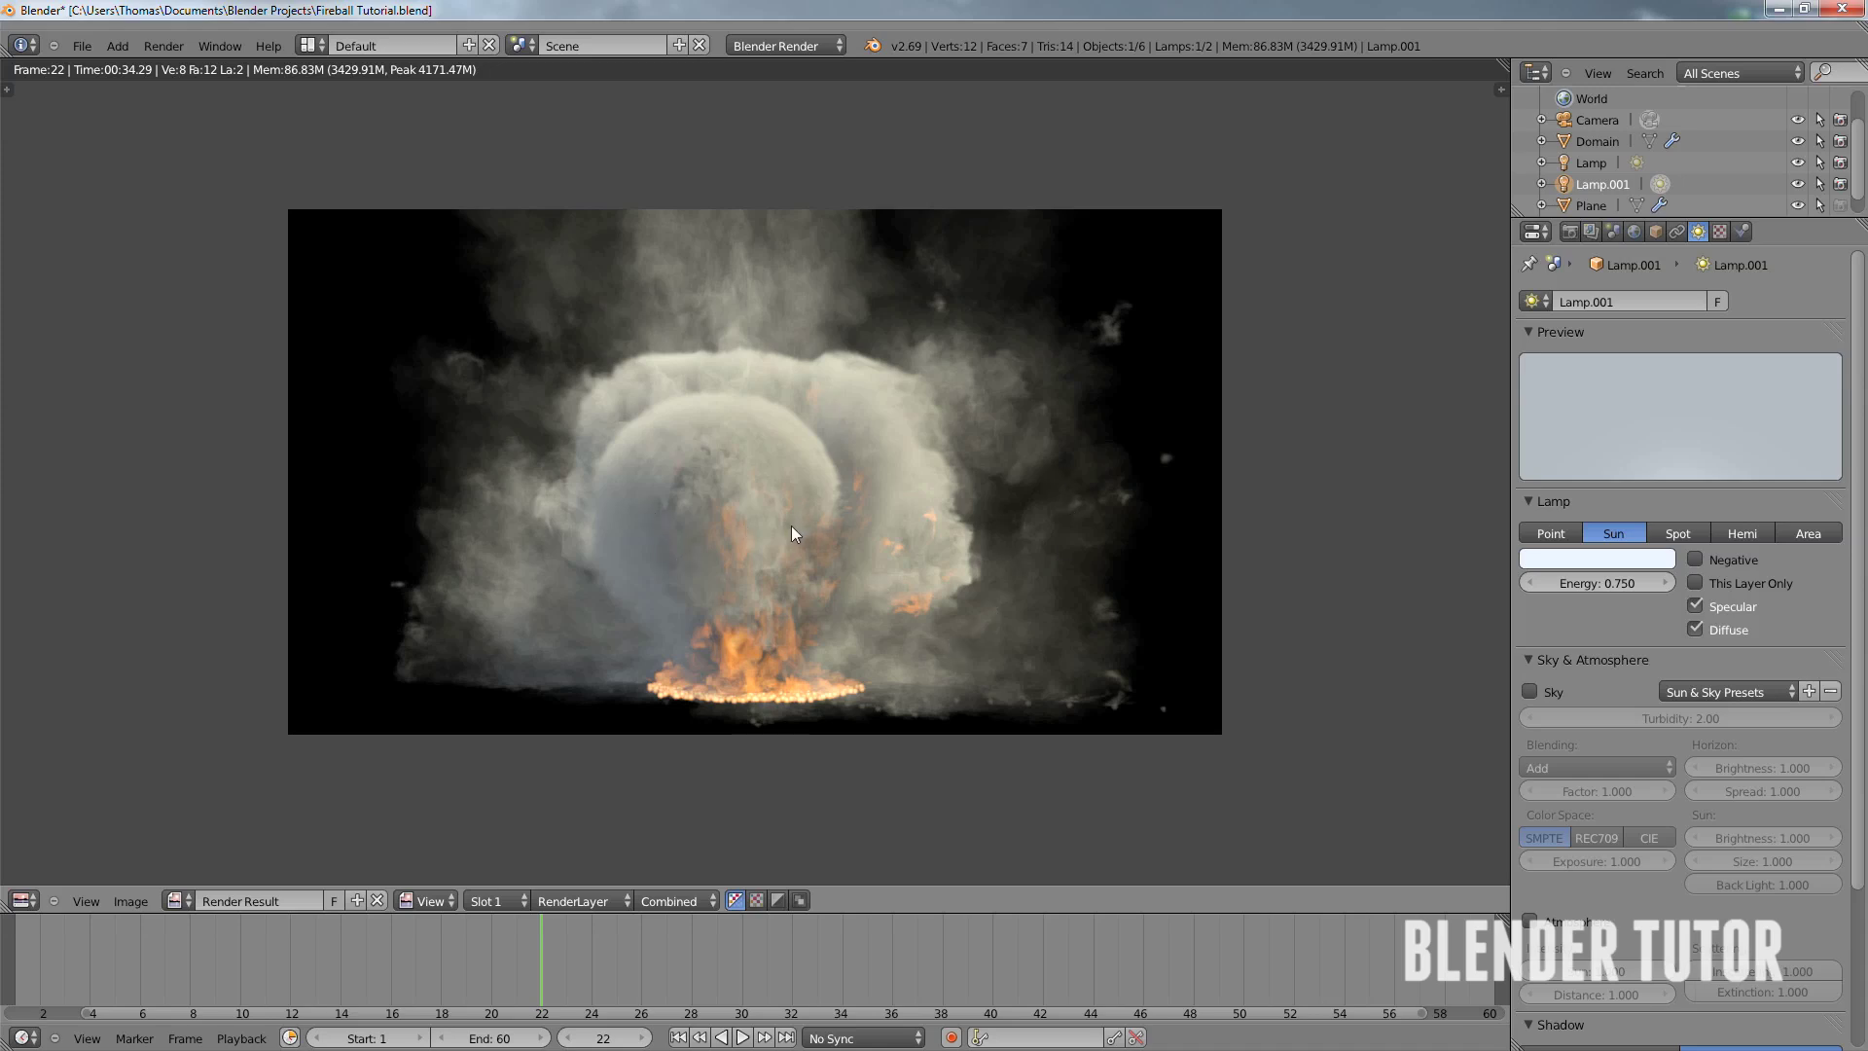
key("Escape")
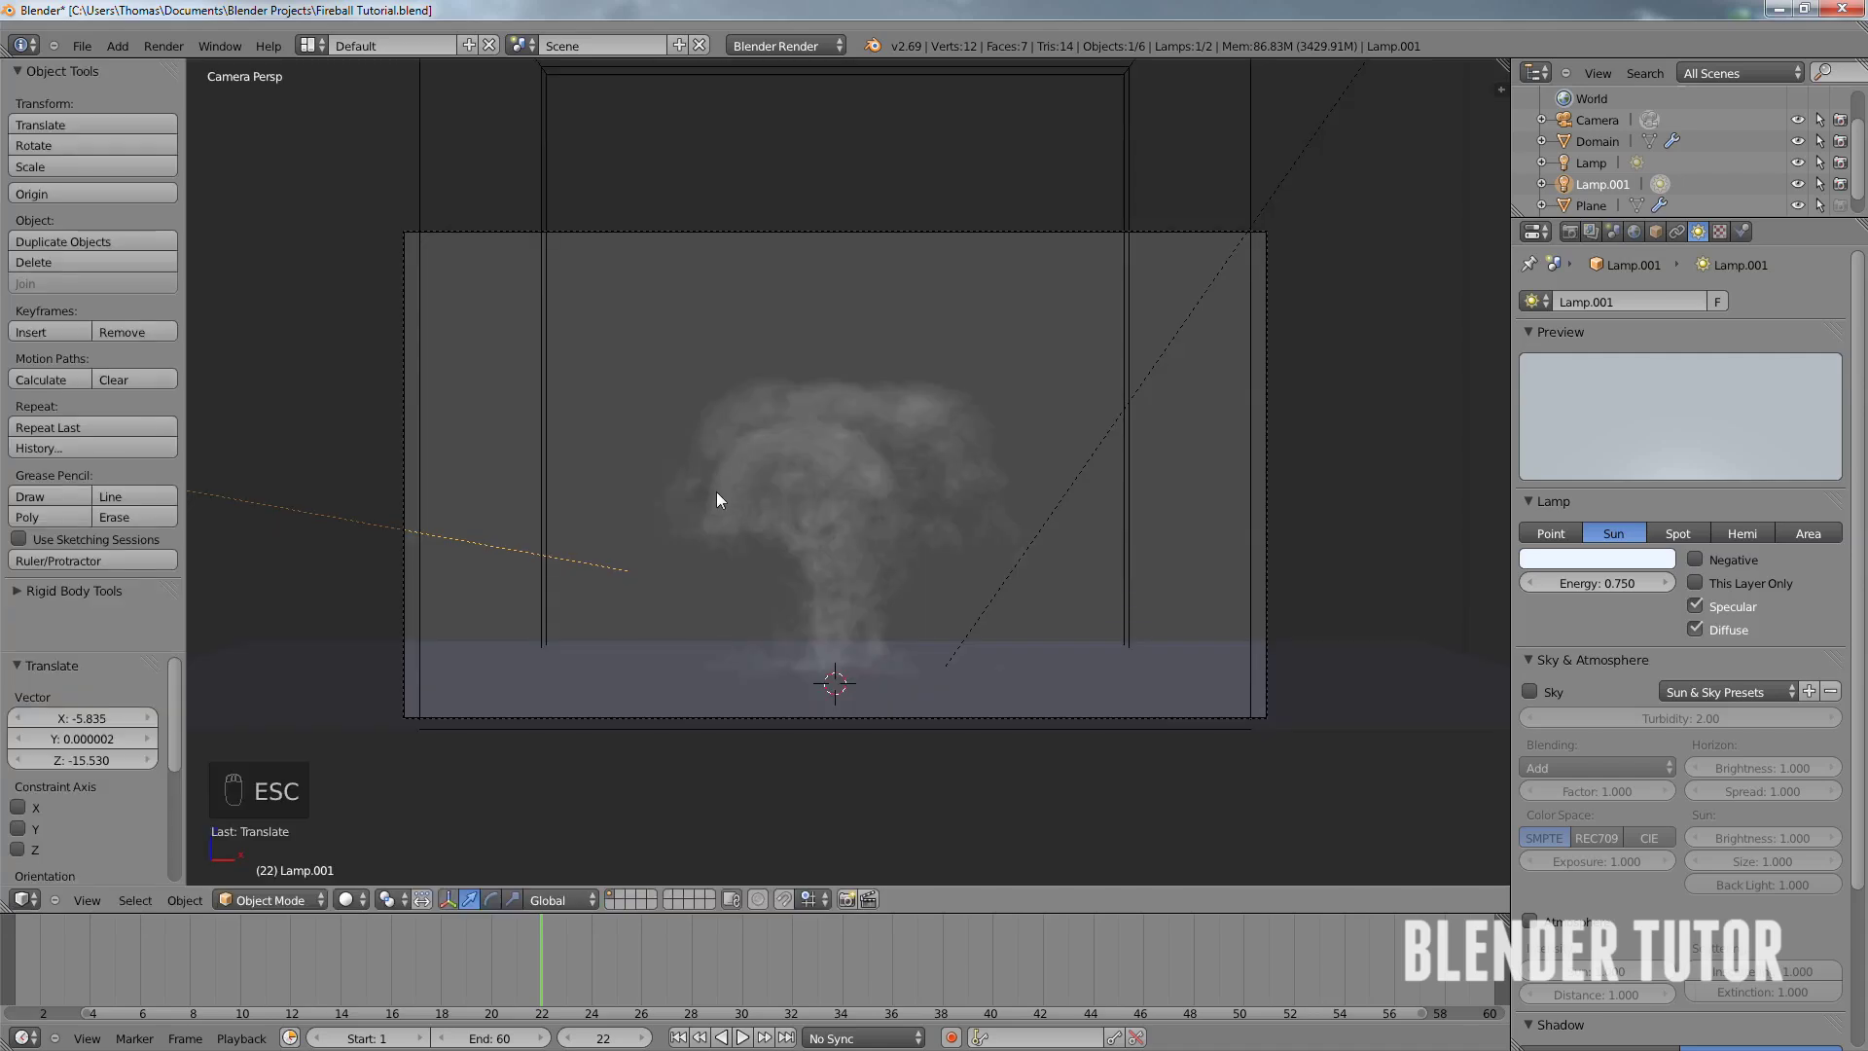
- Select the camera and, in camera view, move it back about 5.7 units along its local Z axis
key("KP_0")
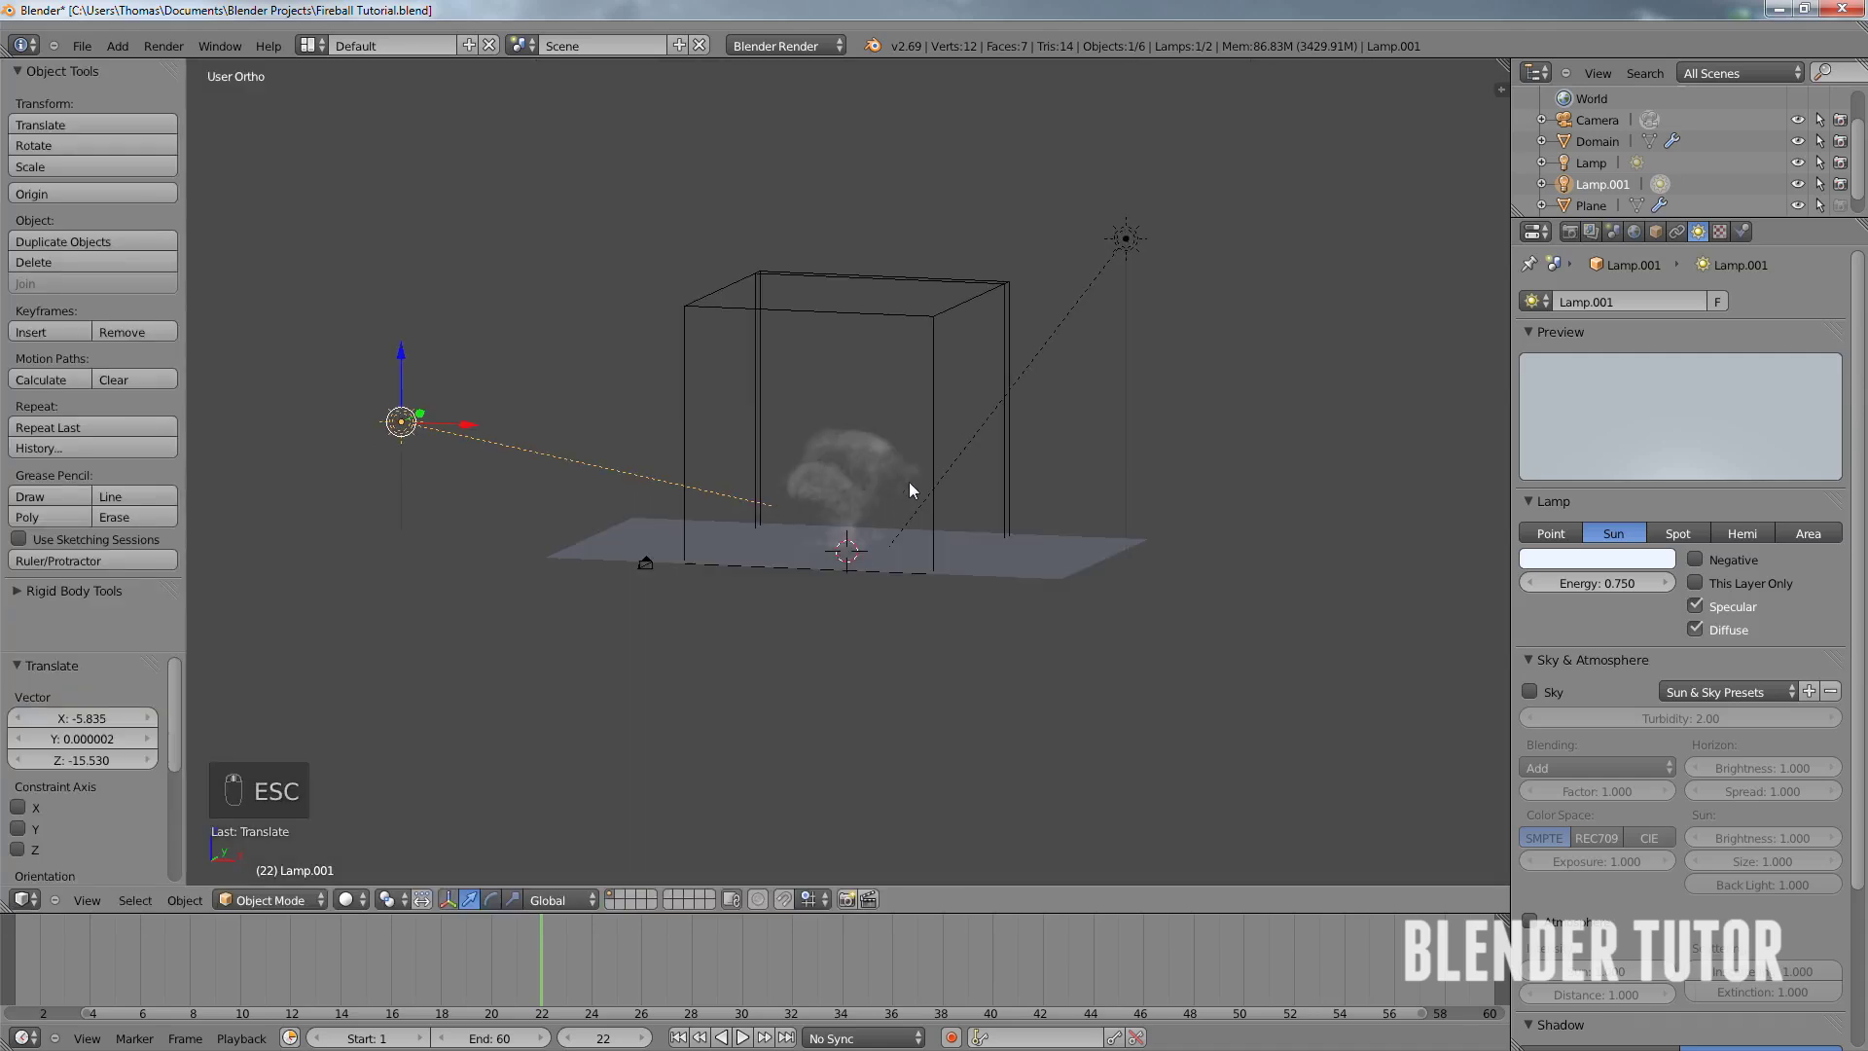
right_click(599, 576)
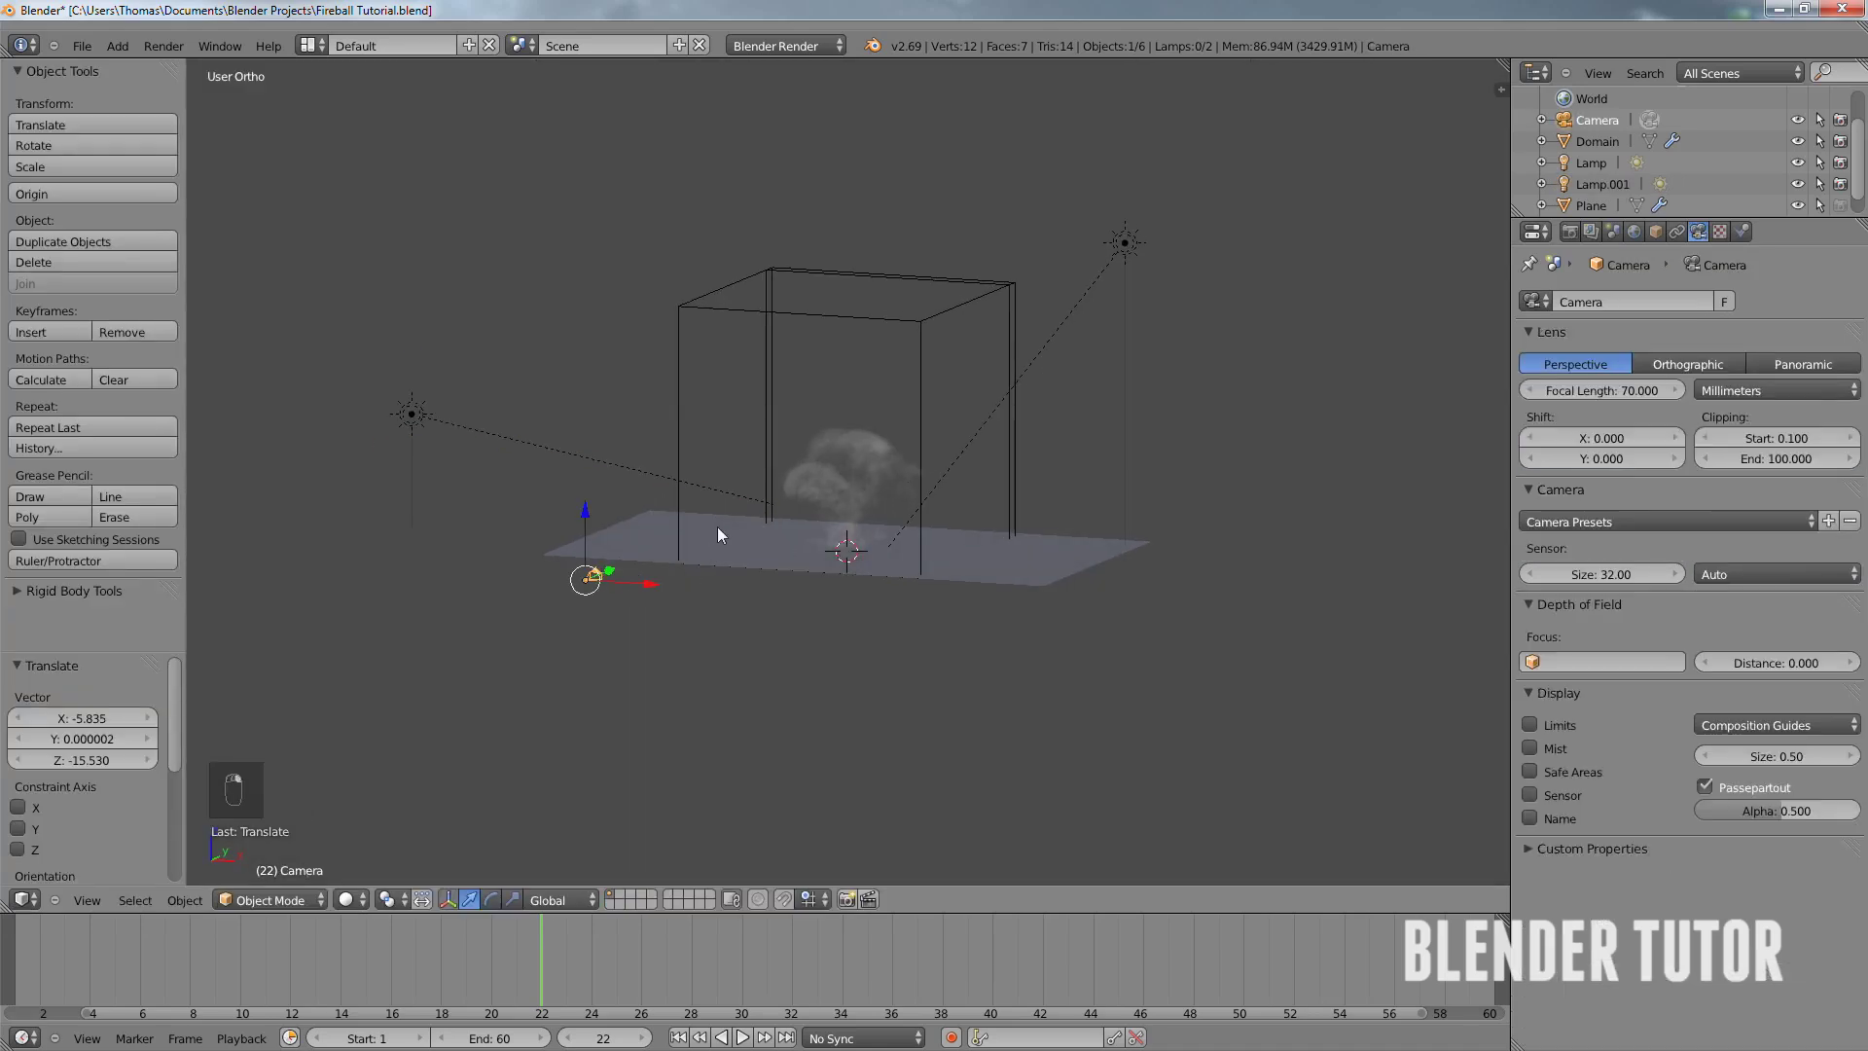
key("KP_0")
scroll(693, 527, "up", 5)
scroll(810, 458, "down", 1)
key("g")
key("z")
key("z")
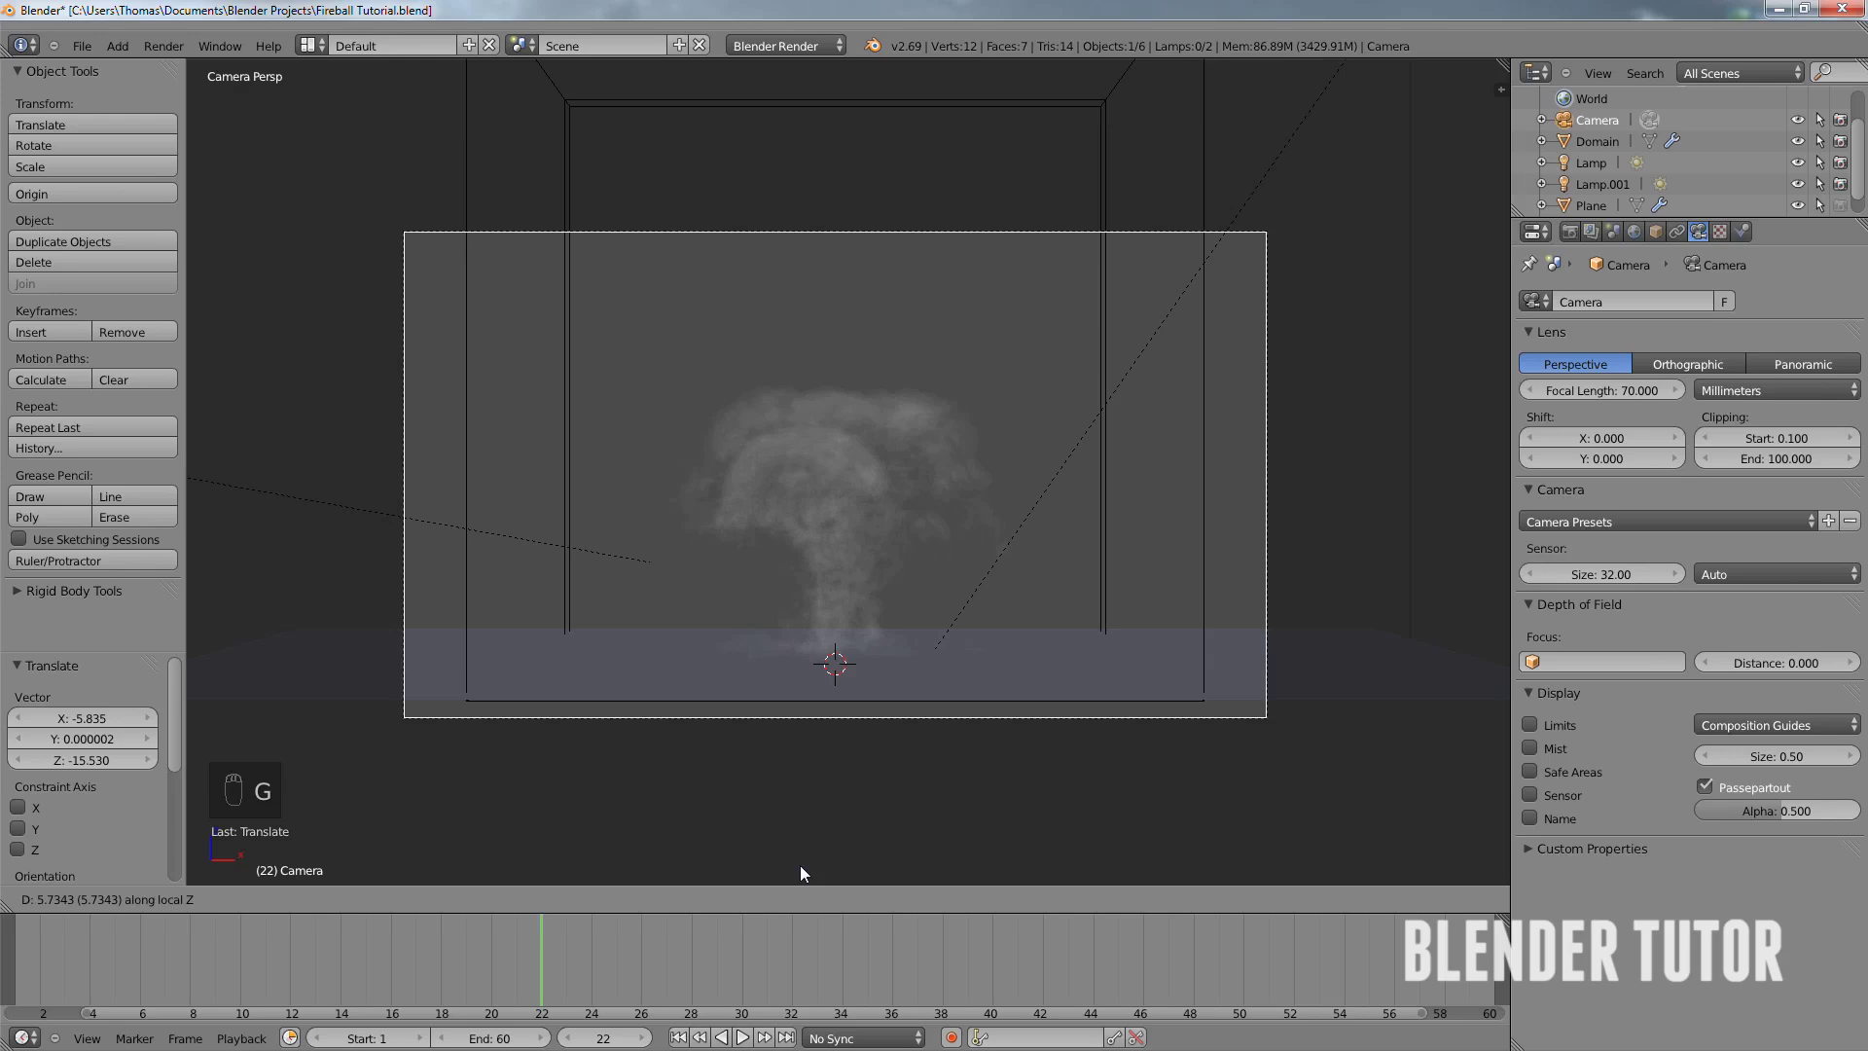
left_click(815, 835)
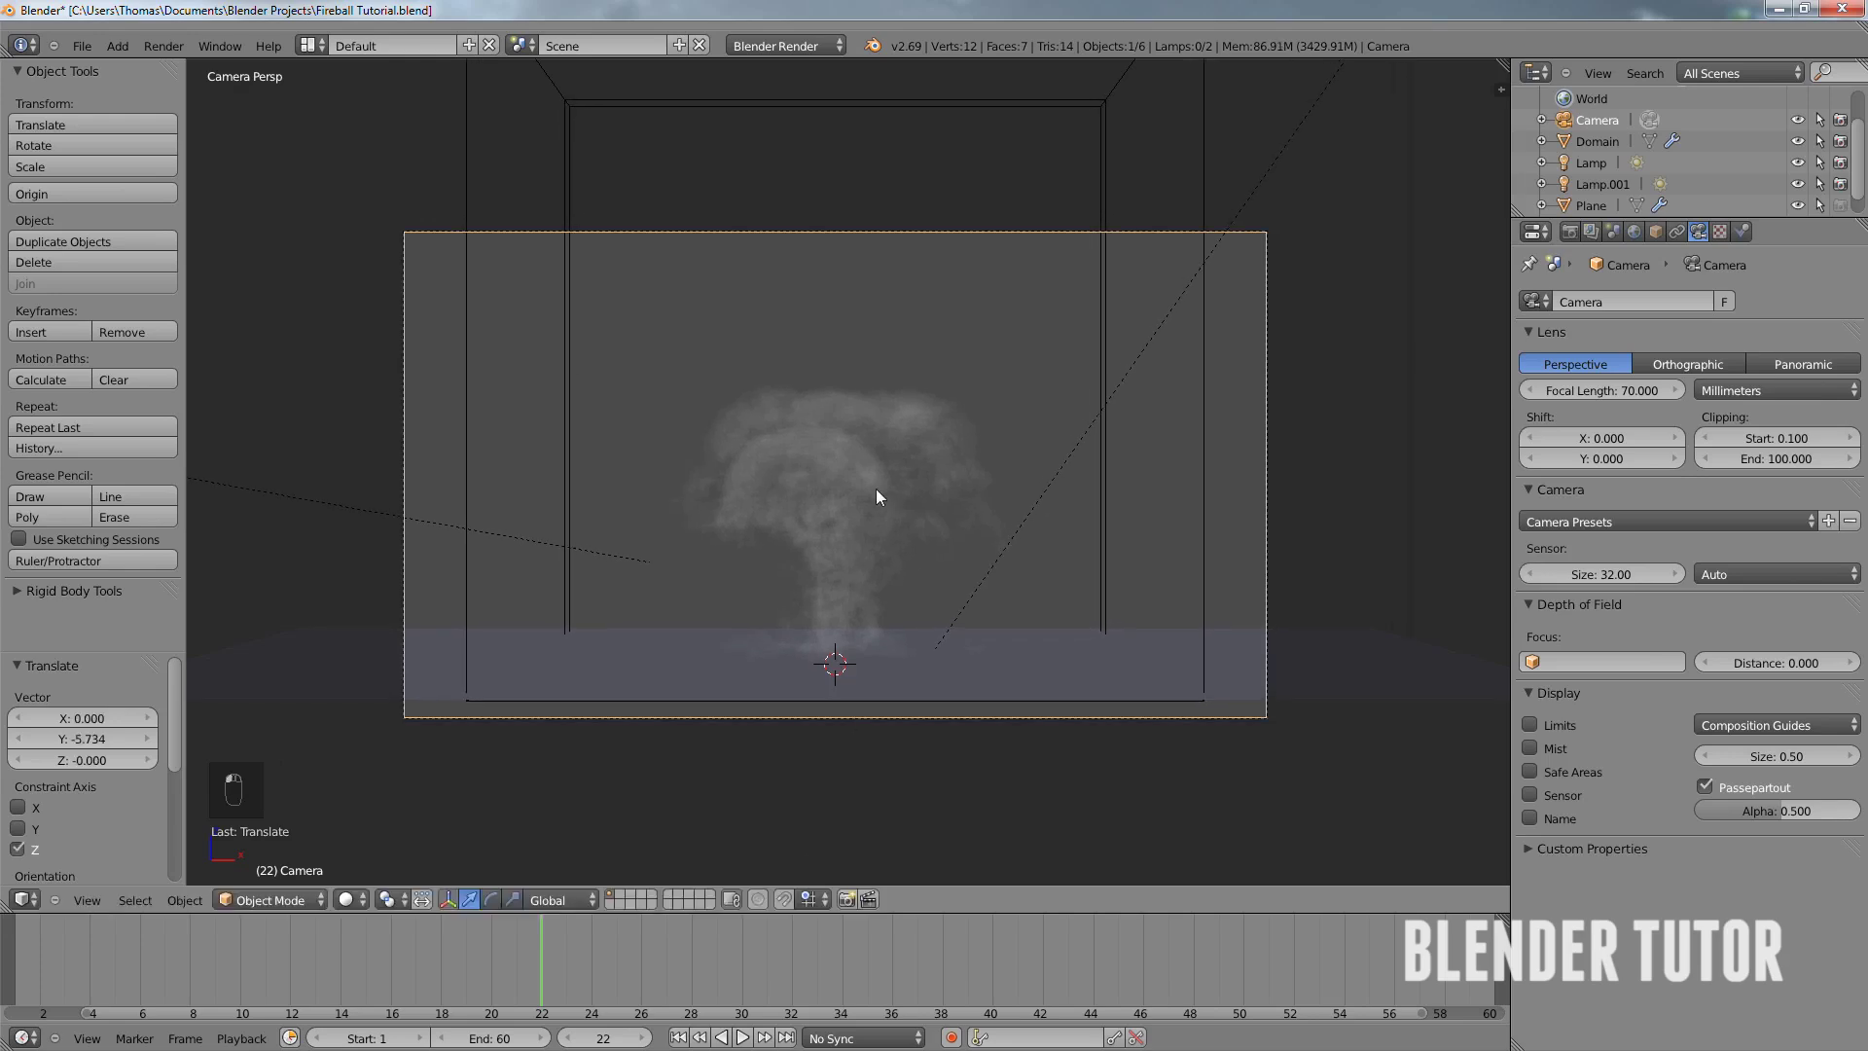
- Pull the camera another 4.5 units or so back along its local Z axis
key("g")
key("z")
key("z")
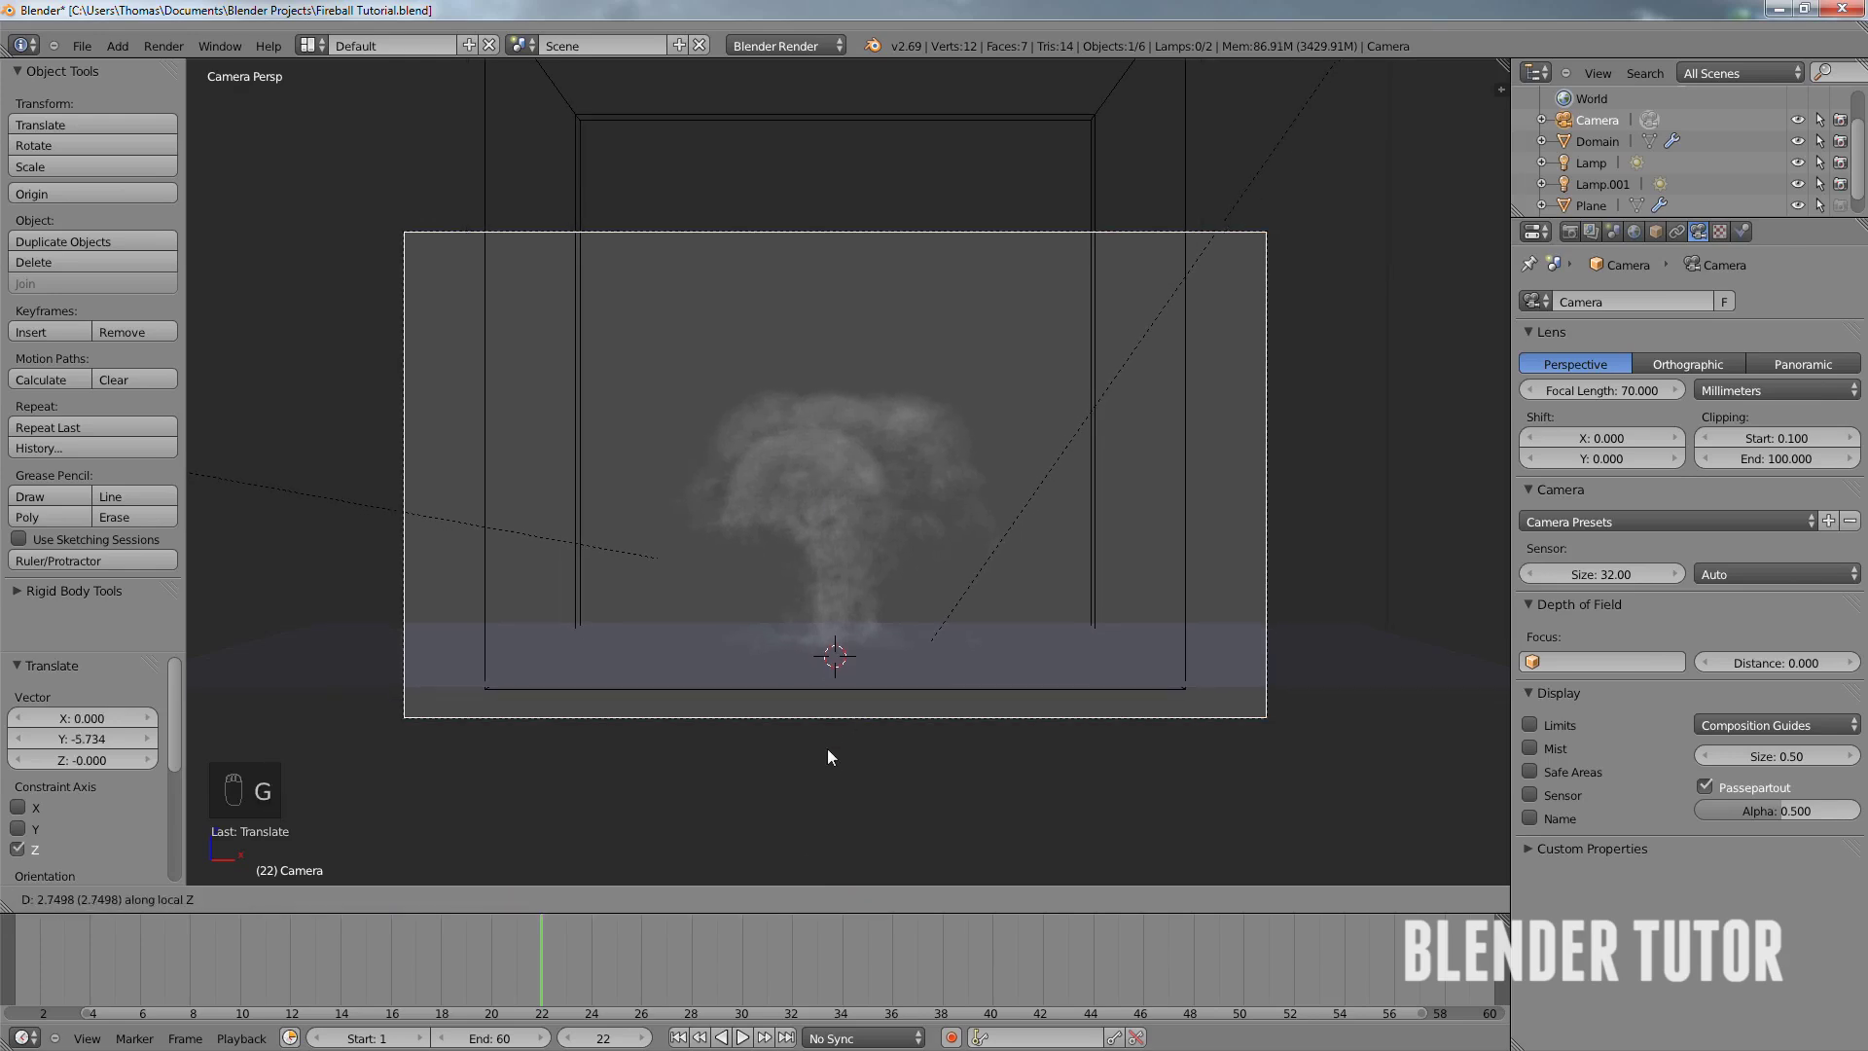
left_click(827, 785)
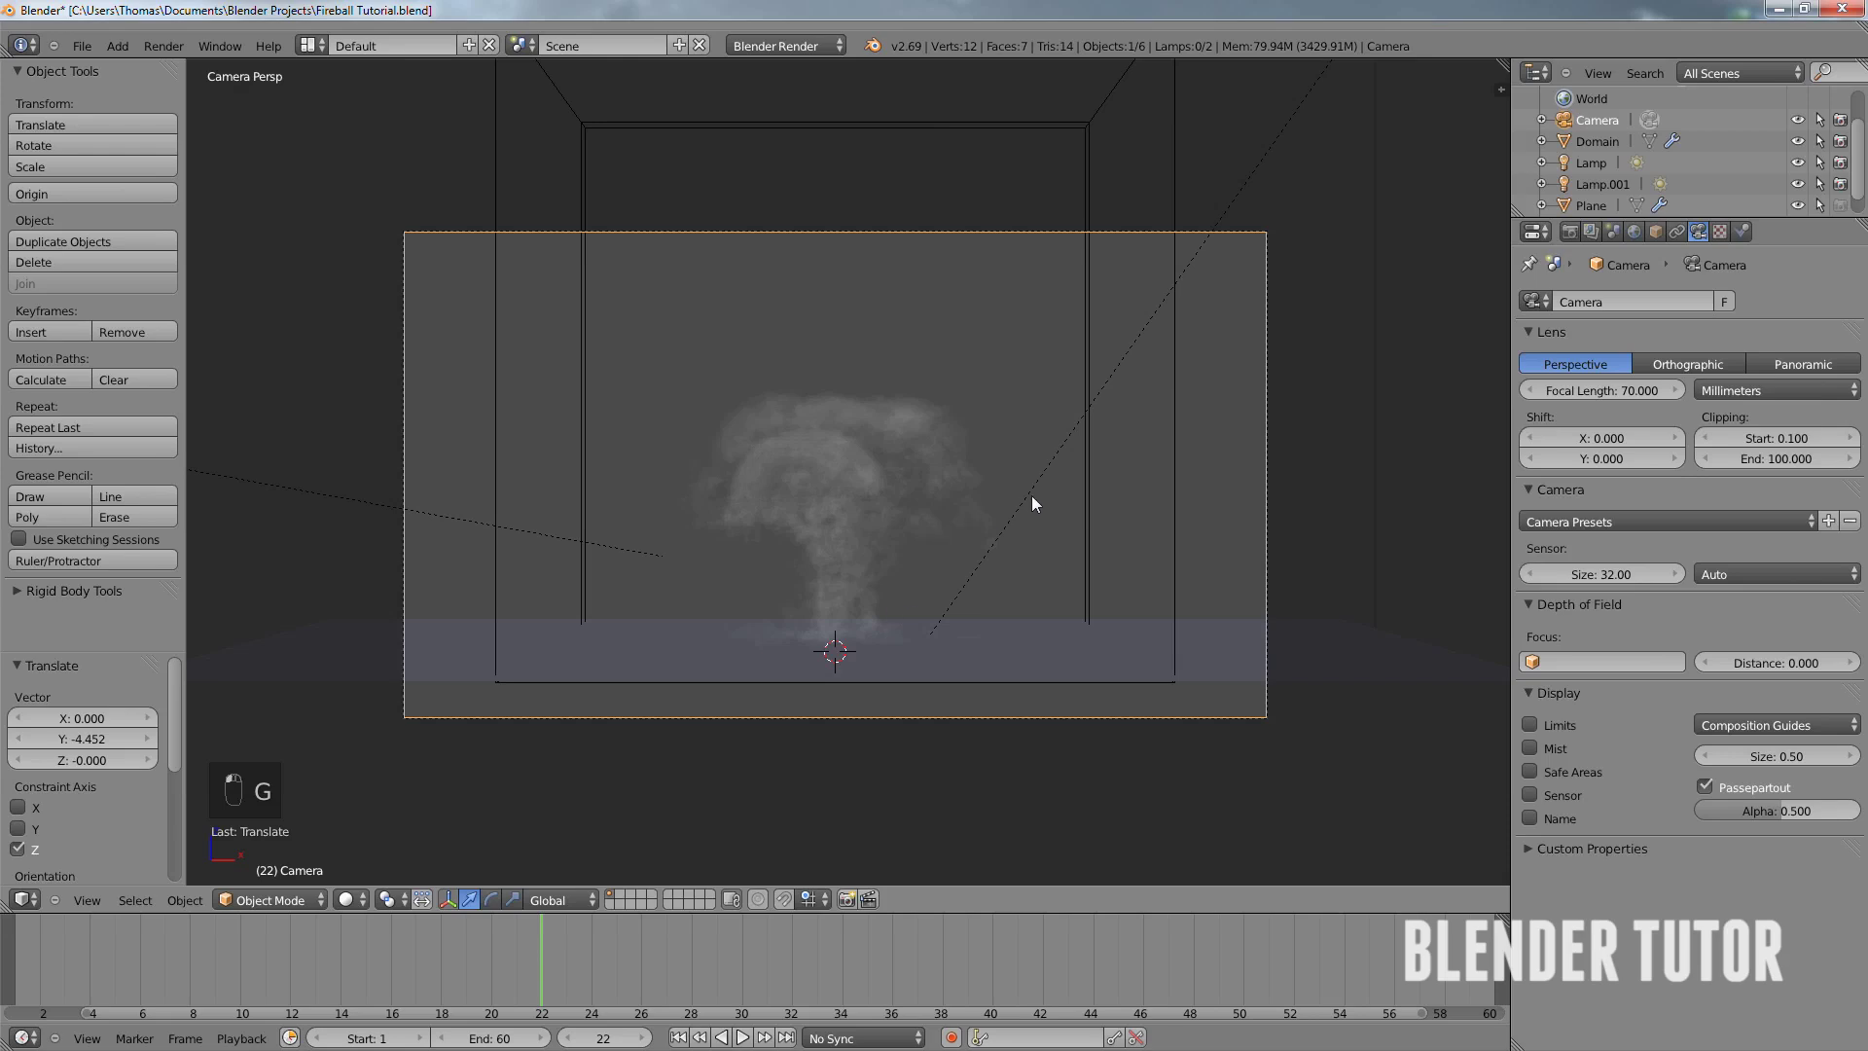
- Lower the camera vertically toward the ground in two moves of about 1.2 and 0.8 units
key("g")
key("g")
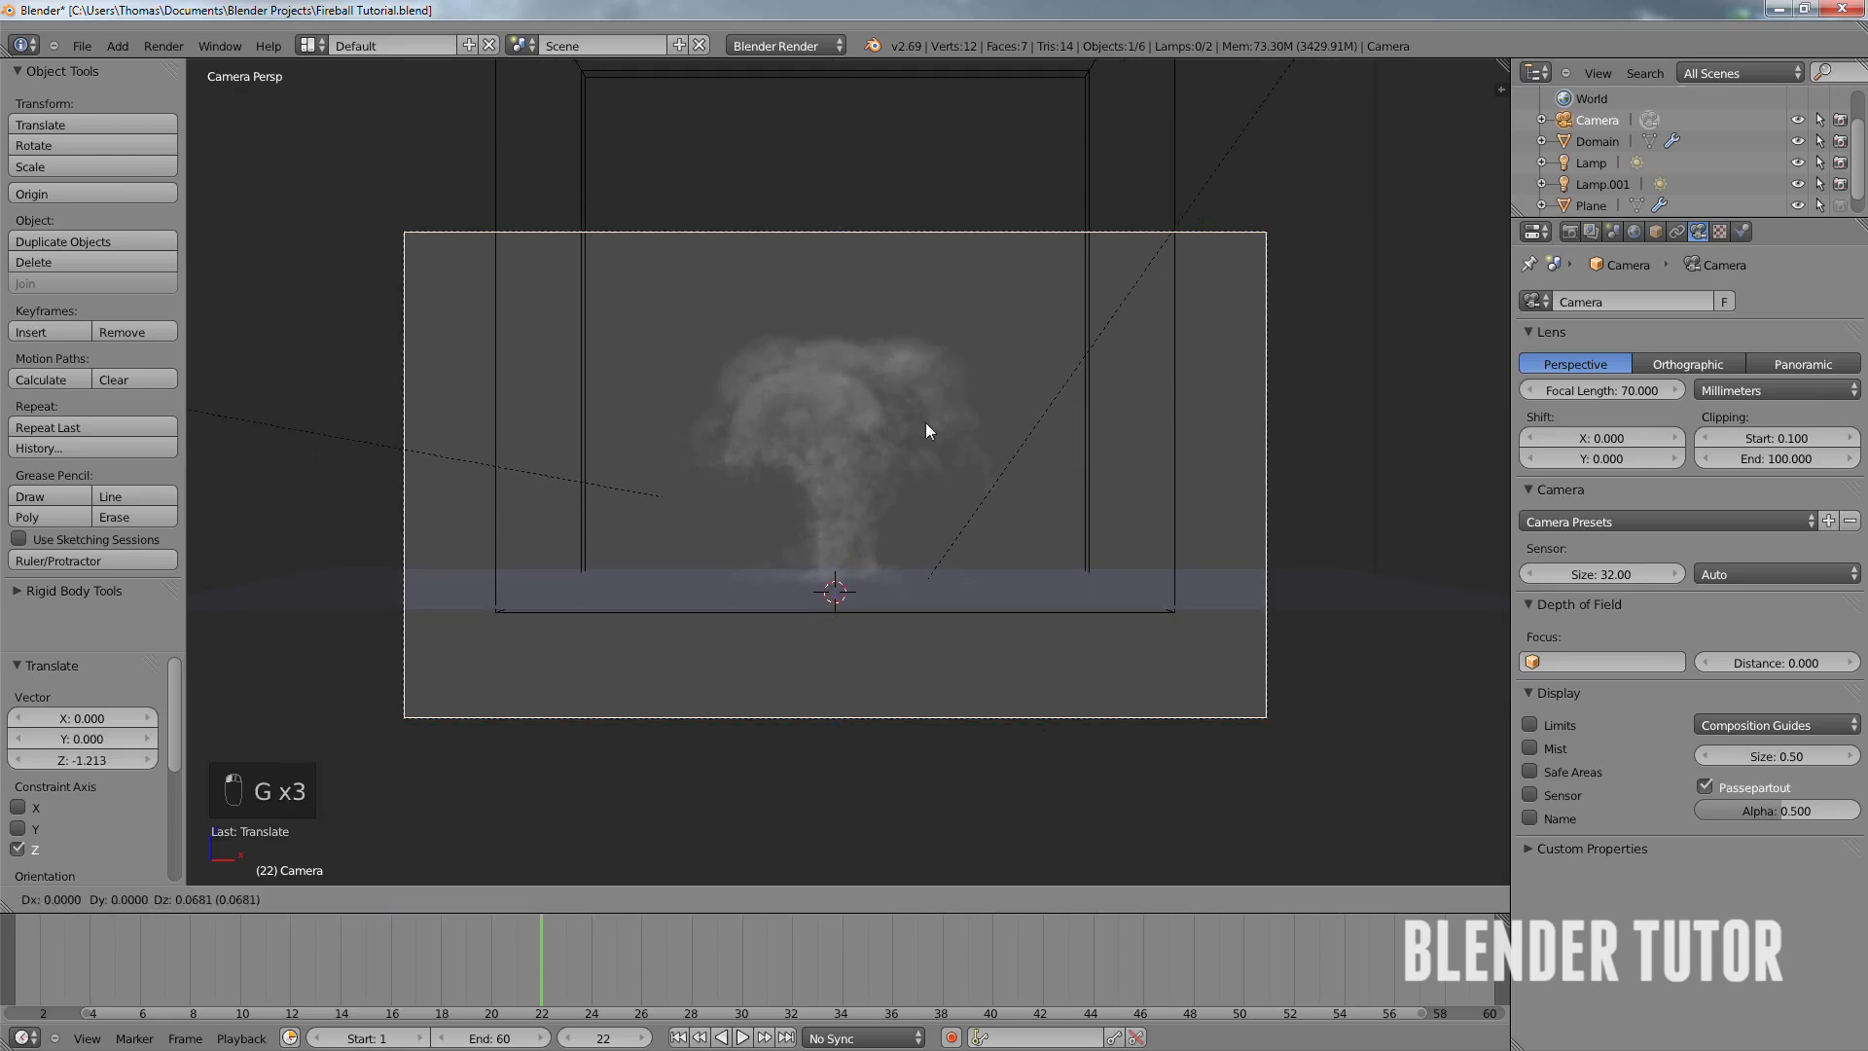
key("g")
left_click(910, 394)
key("g")
left_click(979, 499)
- Tilt the camera upward about 5.15° around its local X axis so the ground sits low in the frame
key("r")
key("x")
key("x")
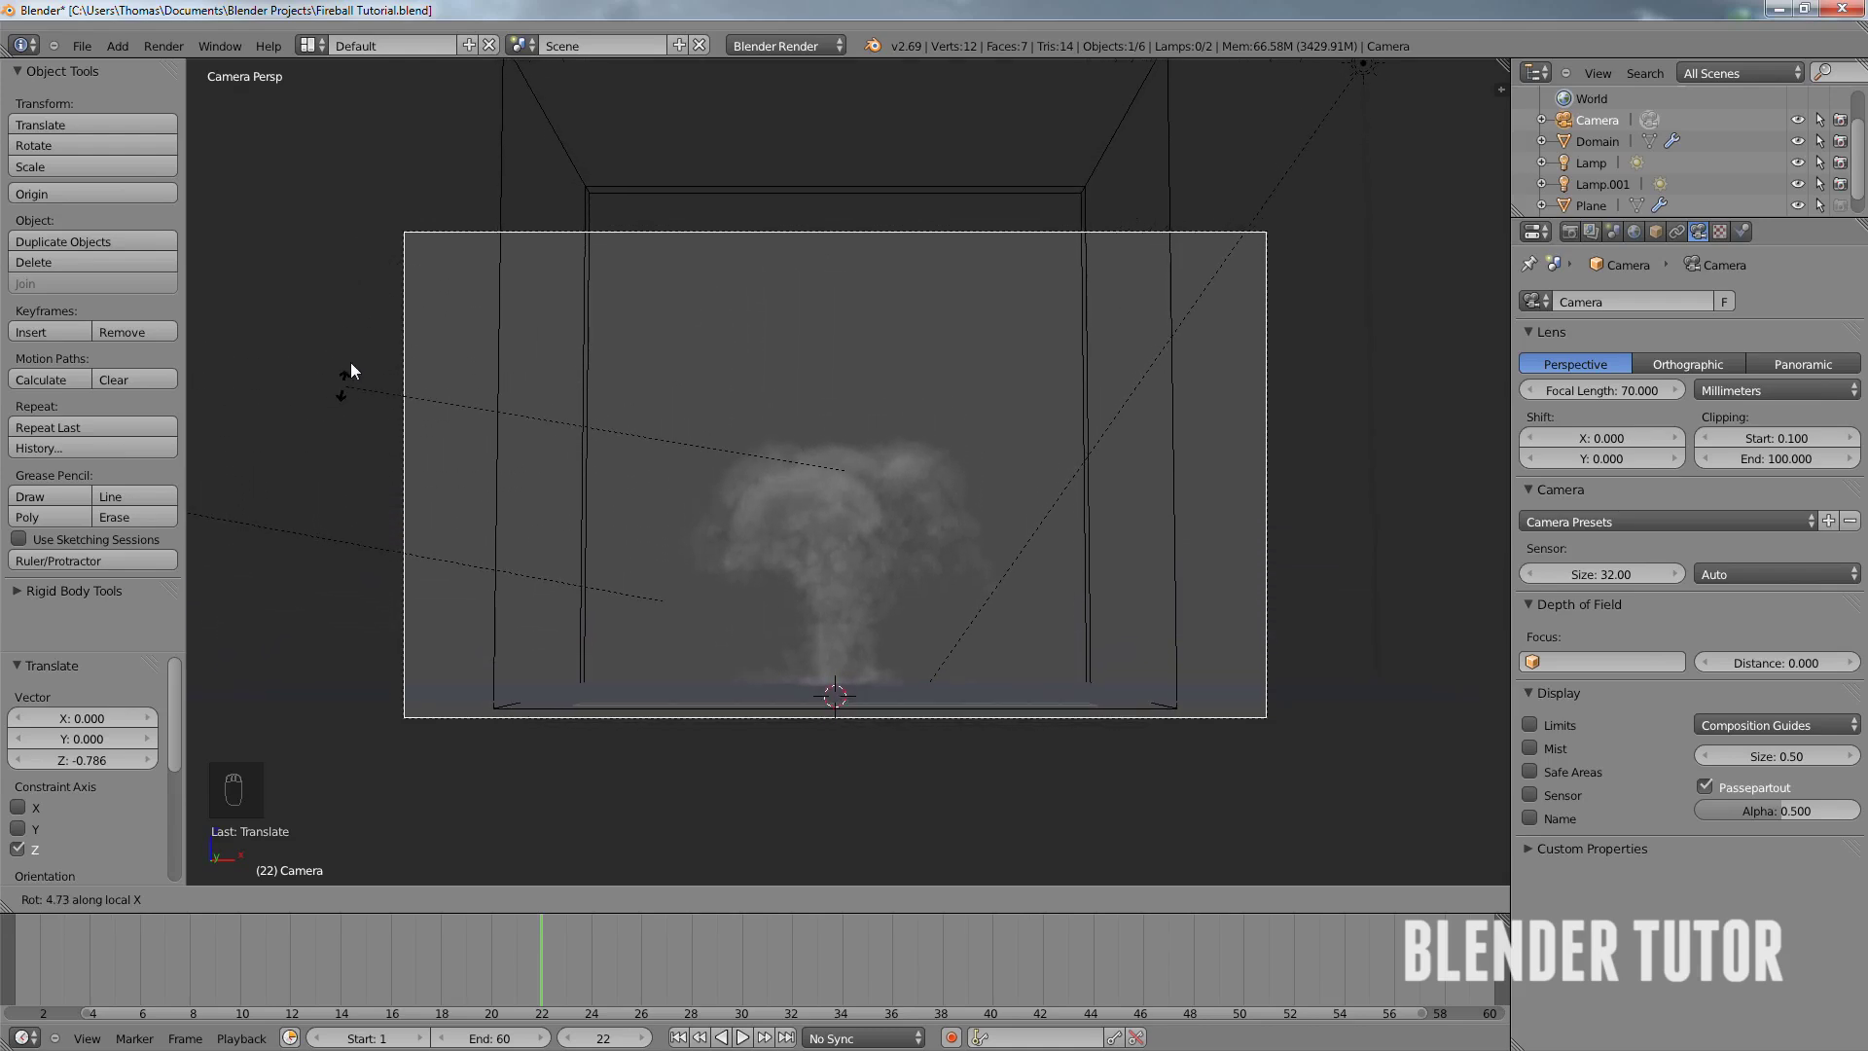
left_click(404, 292)
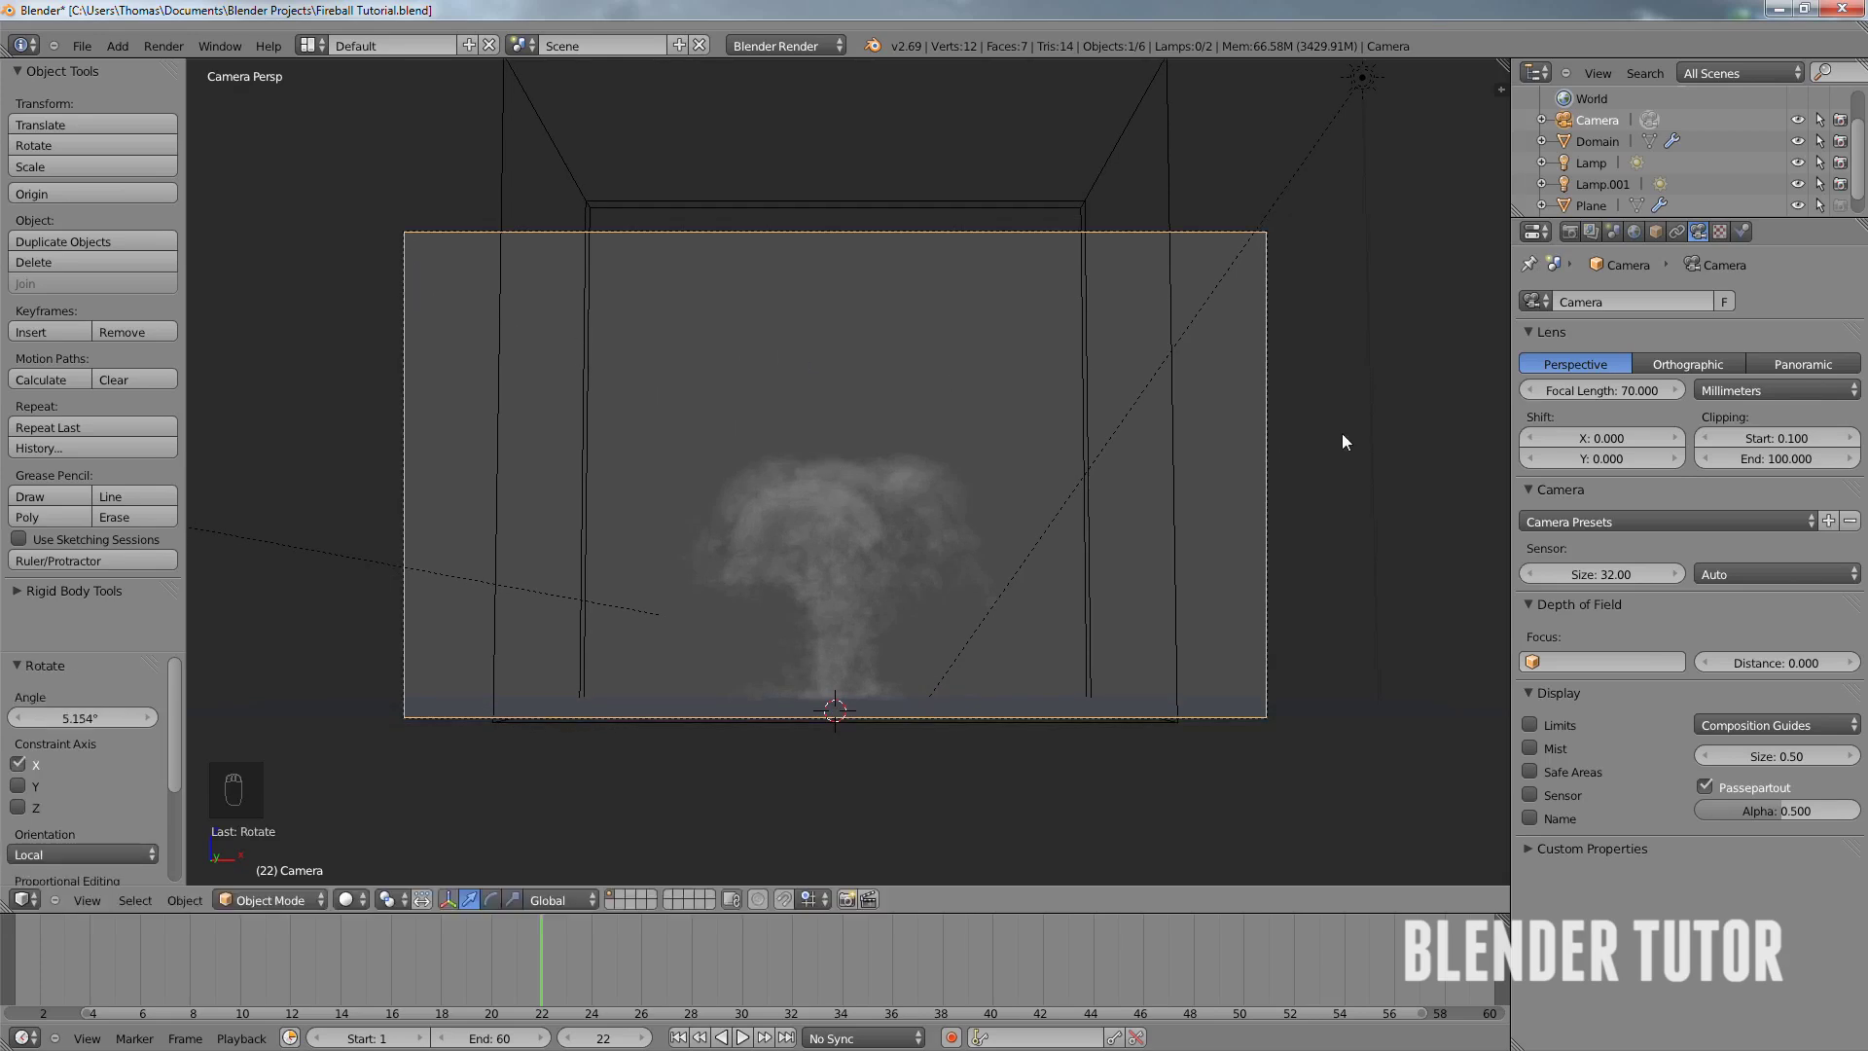
- Move the camera back about 4.7 units along its local Z axis, then tilt it about 0.32° around its local X axis
key("g")
key("z")
key("z")
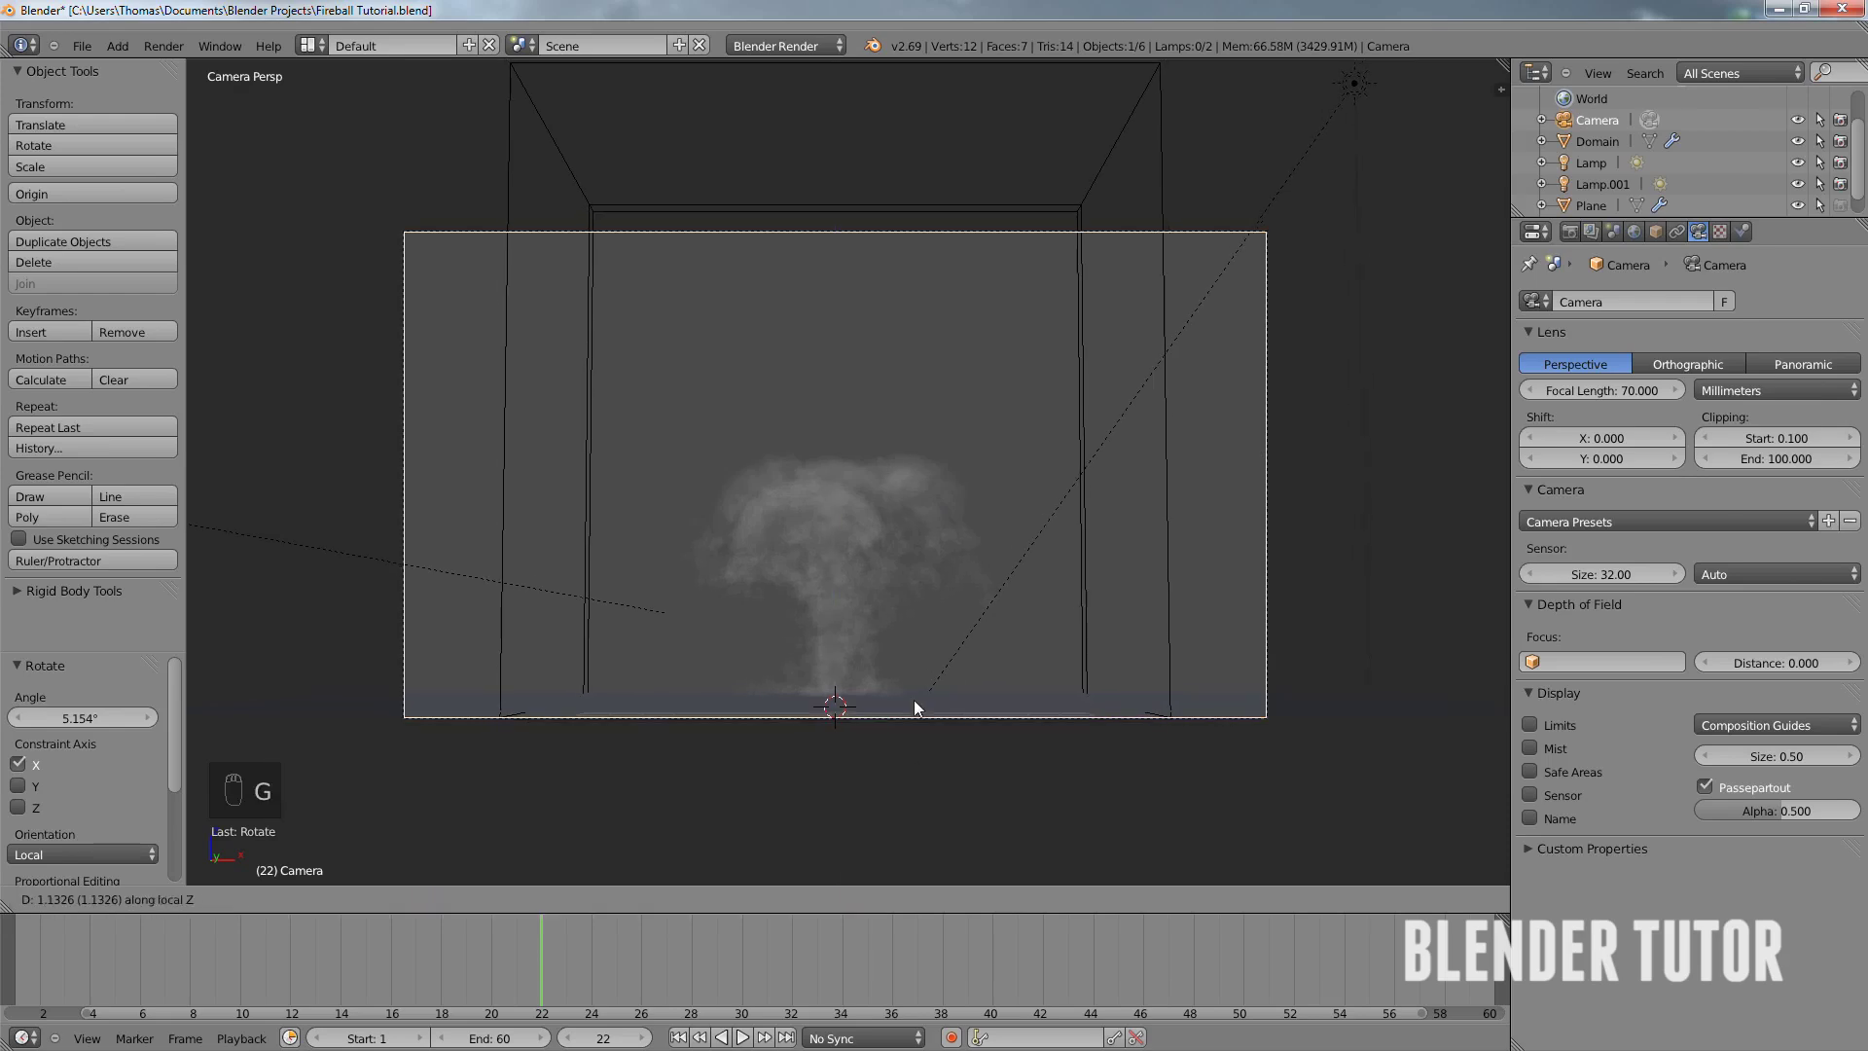
left_click(918, 774)
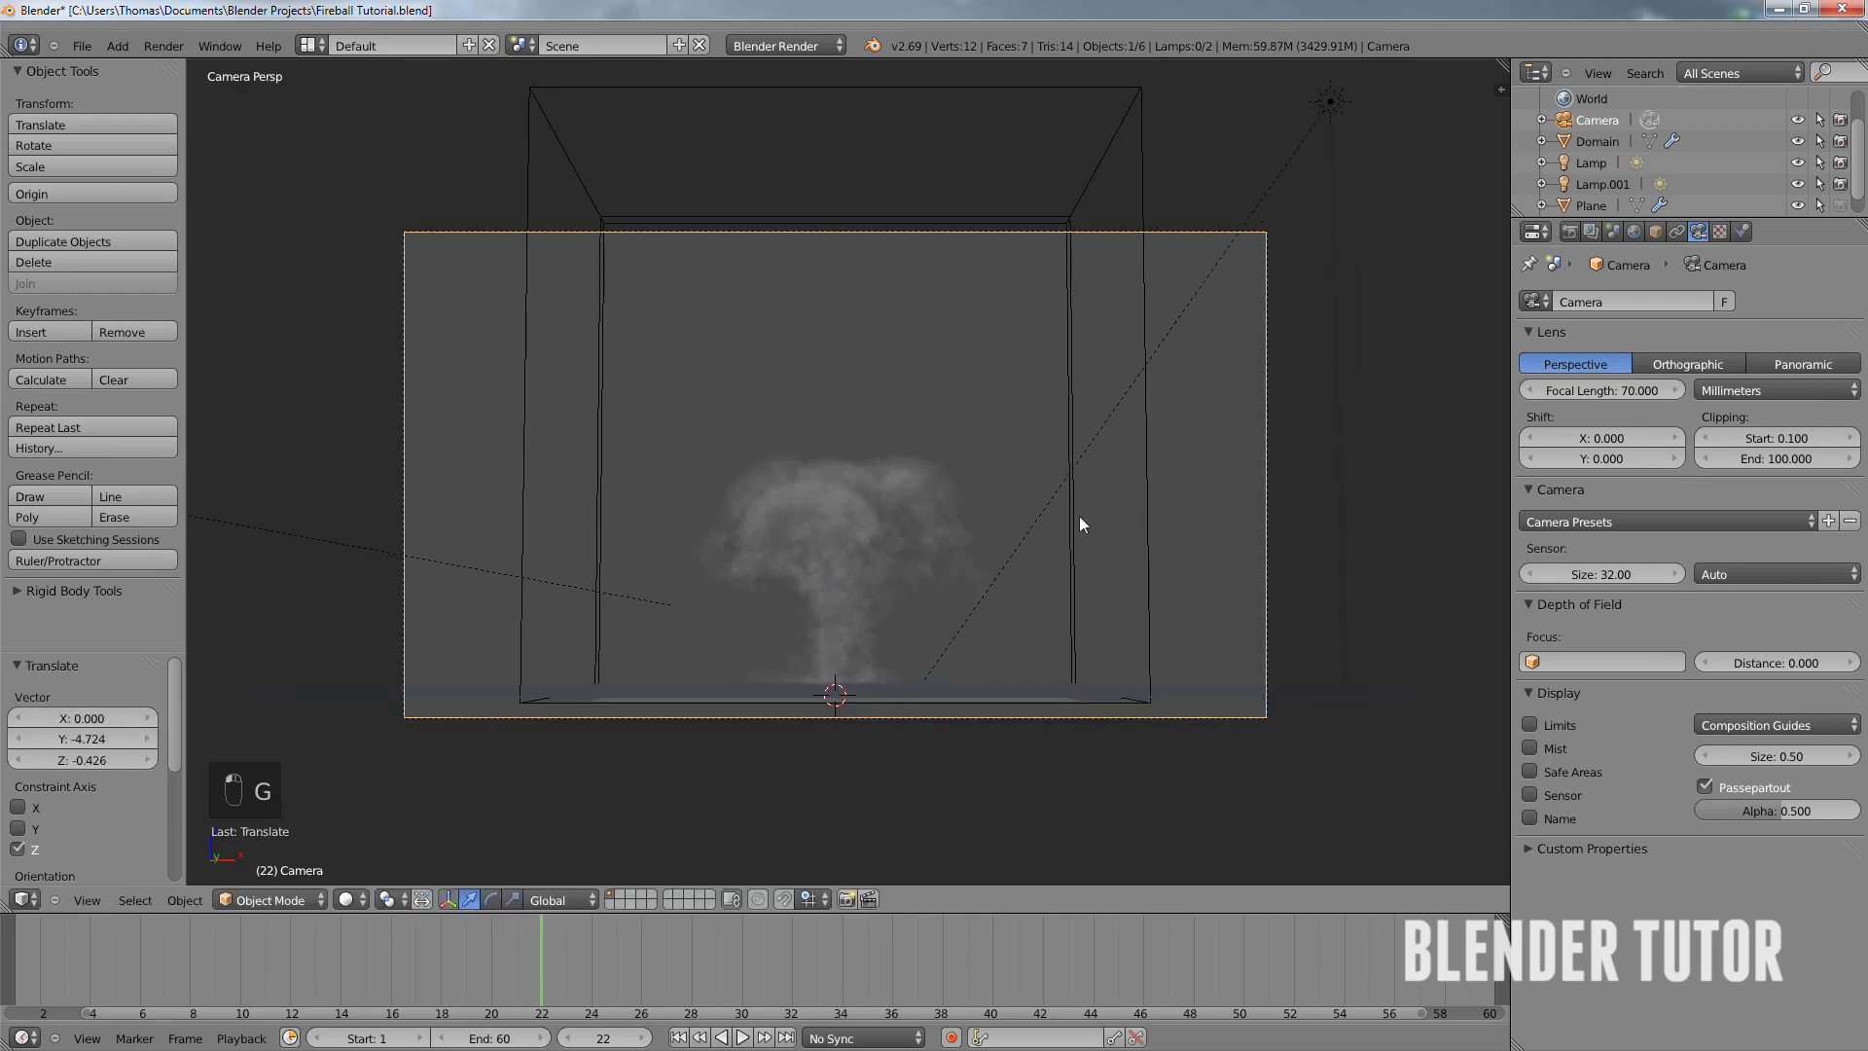
key("r")
key("x")
key("x")
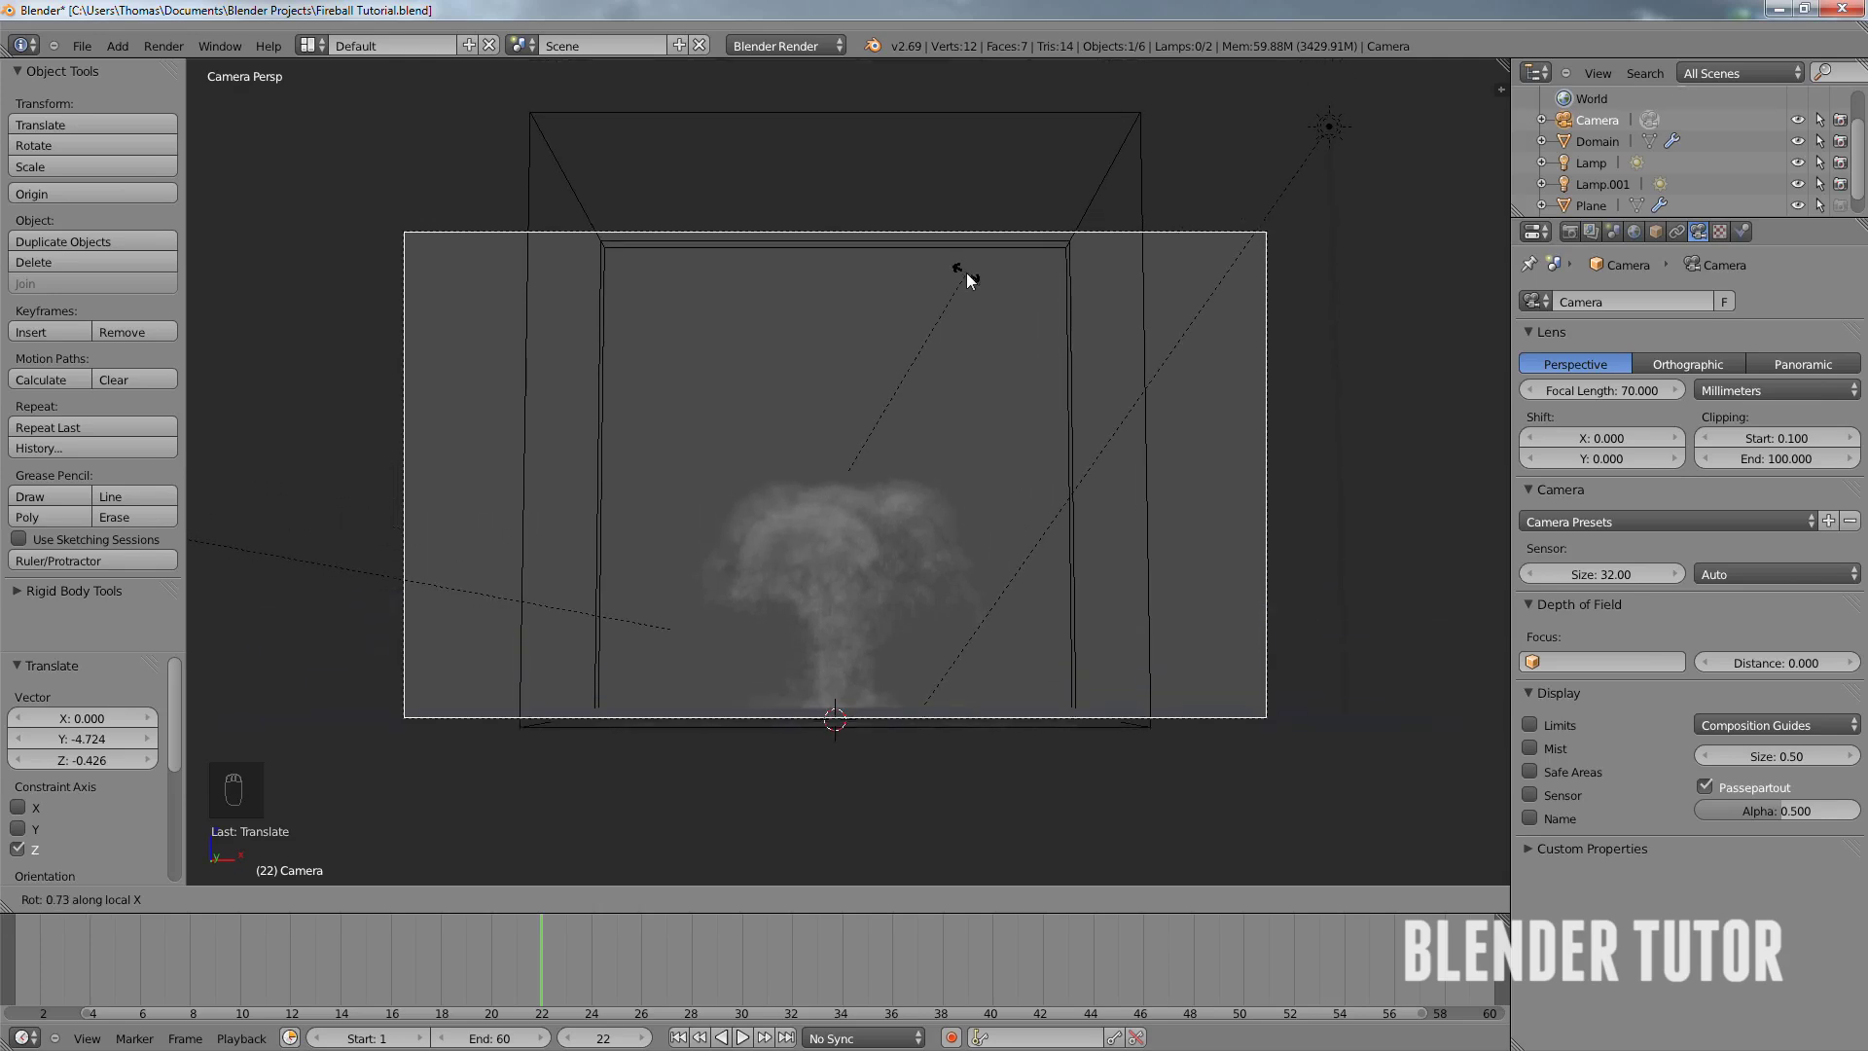
left_click(923, 243)
- Render a test still at frame 20 through the camera and return to the viewport
middle_click_drag(971, 295, 887, 530)
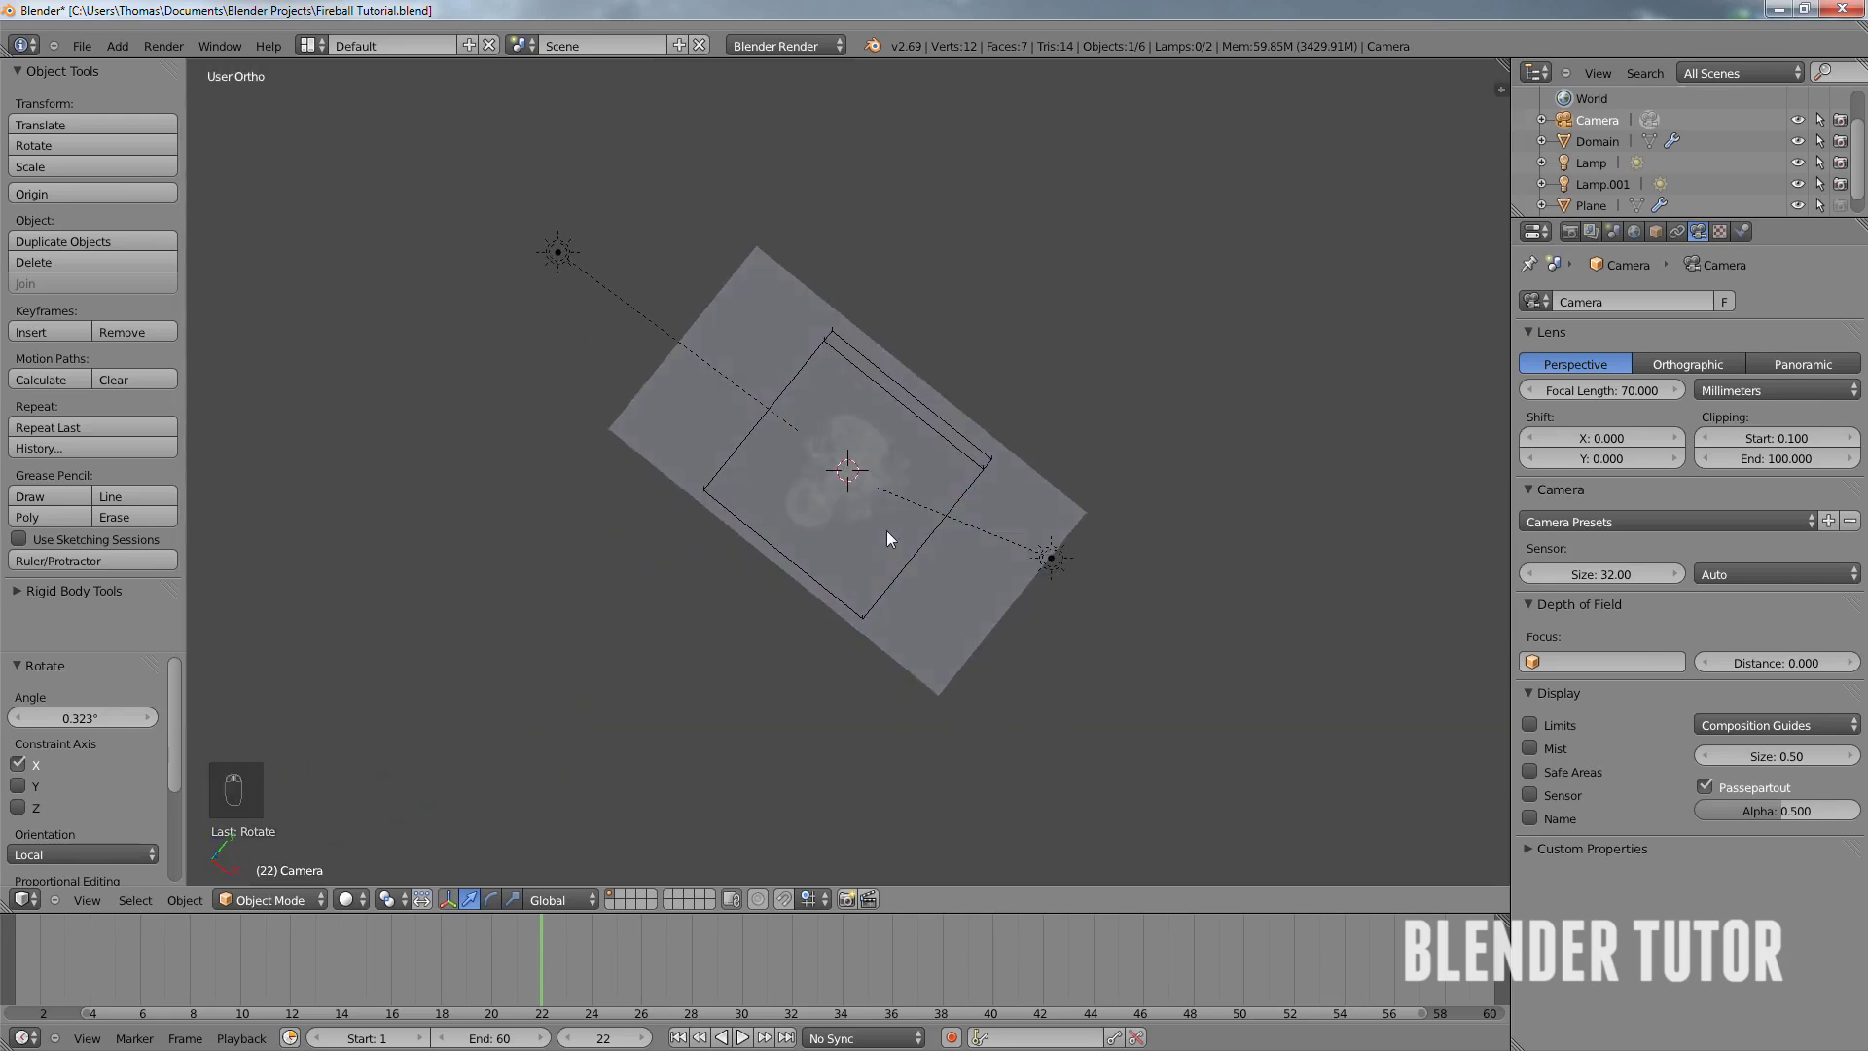
scroll(885, 529, "up", 5)
scroll(880, 521, "down", 3)
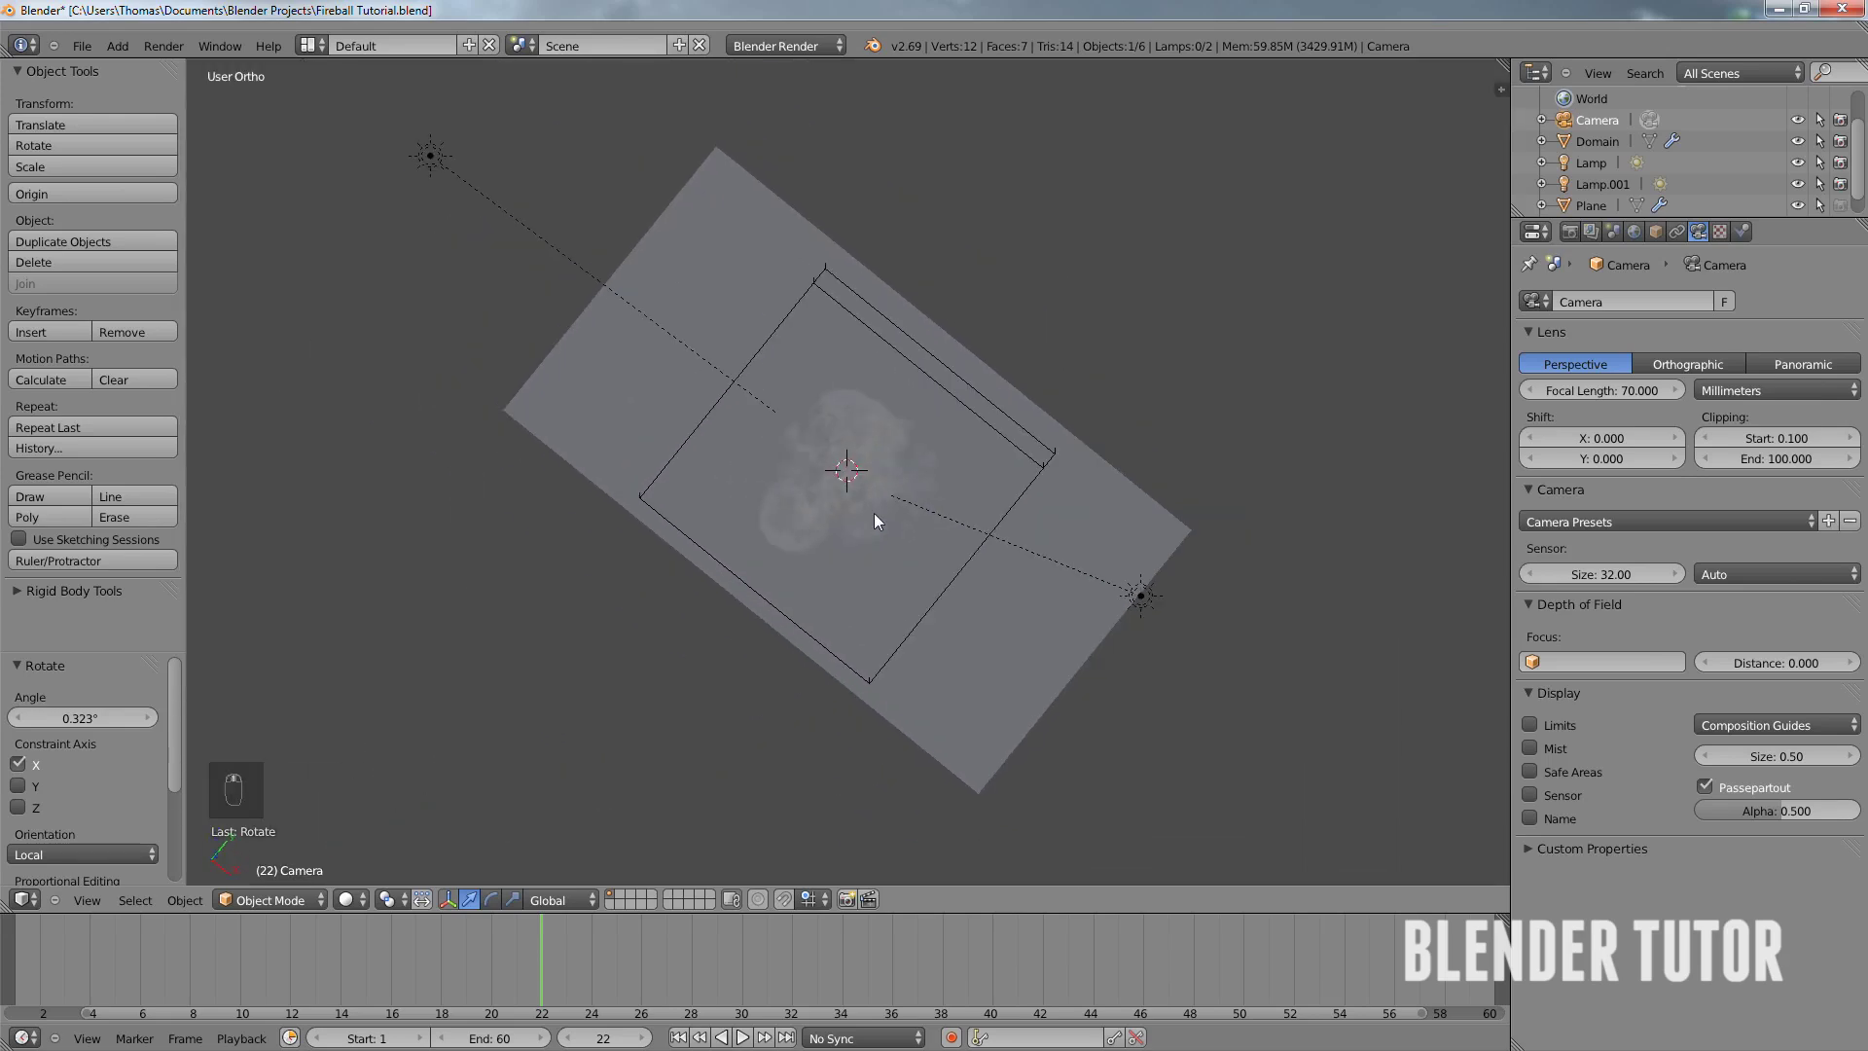
scroll(875, 515, "down", 3)
middle_click_drag(875, 516, 796, 333)
key("KP_0")
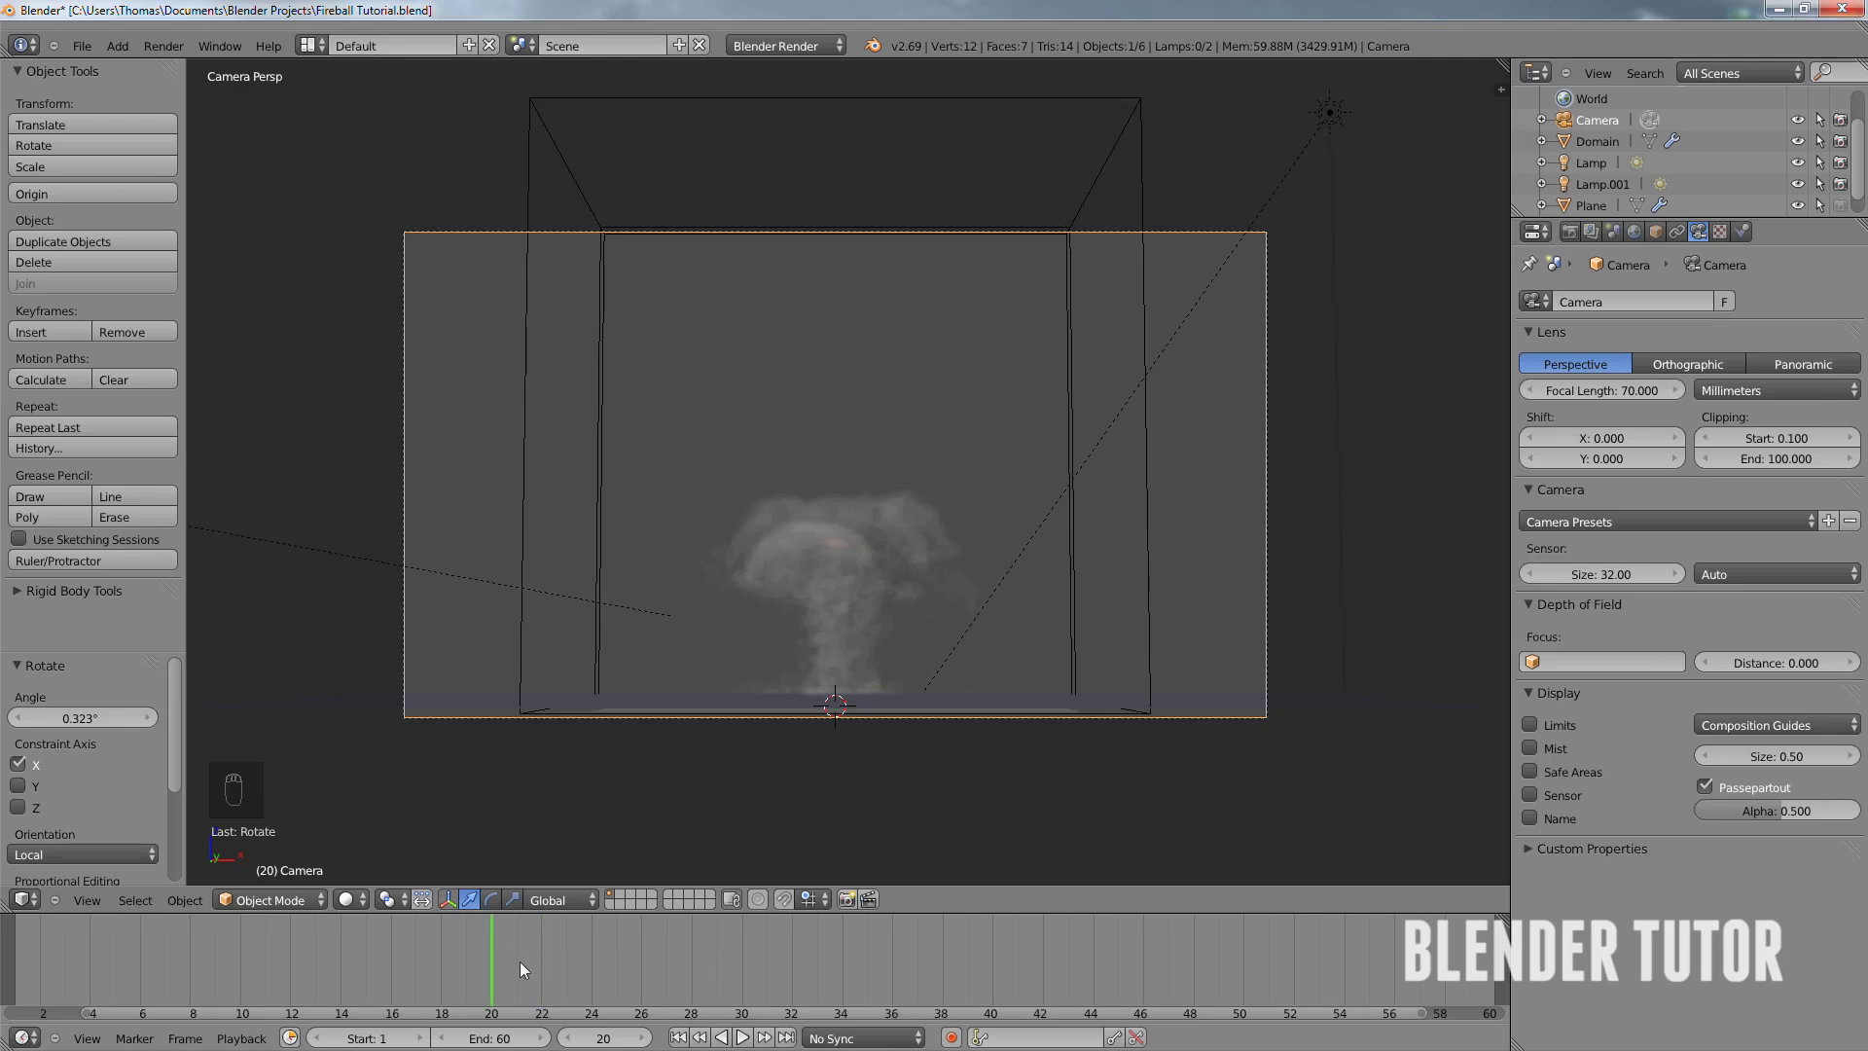
left_click(170, 47)
left_click(189, 64)
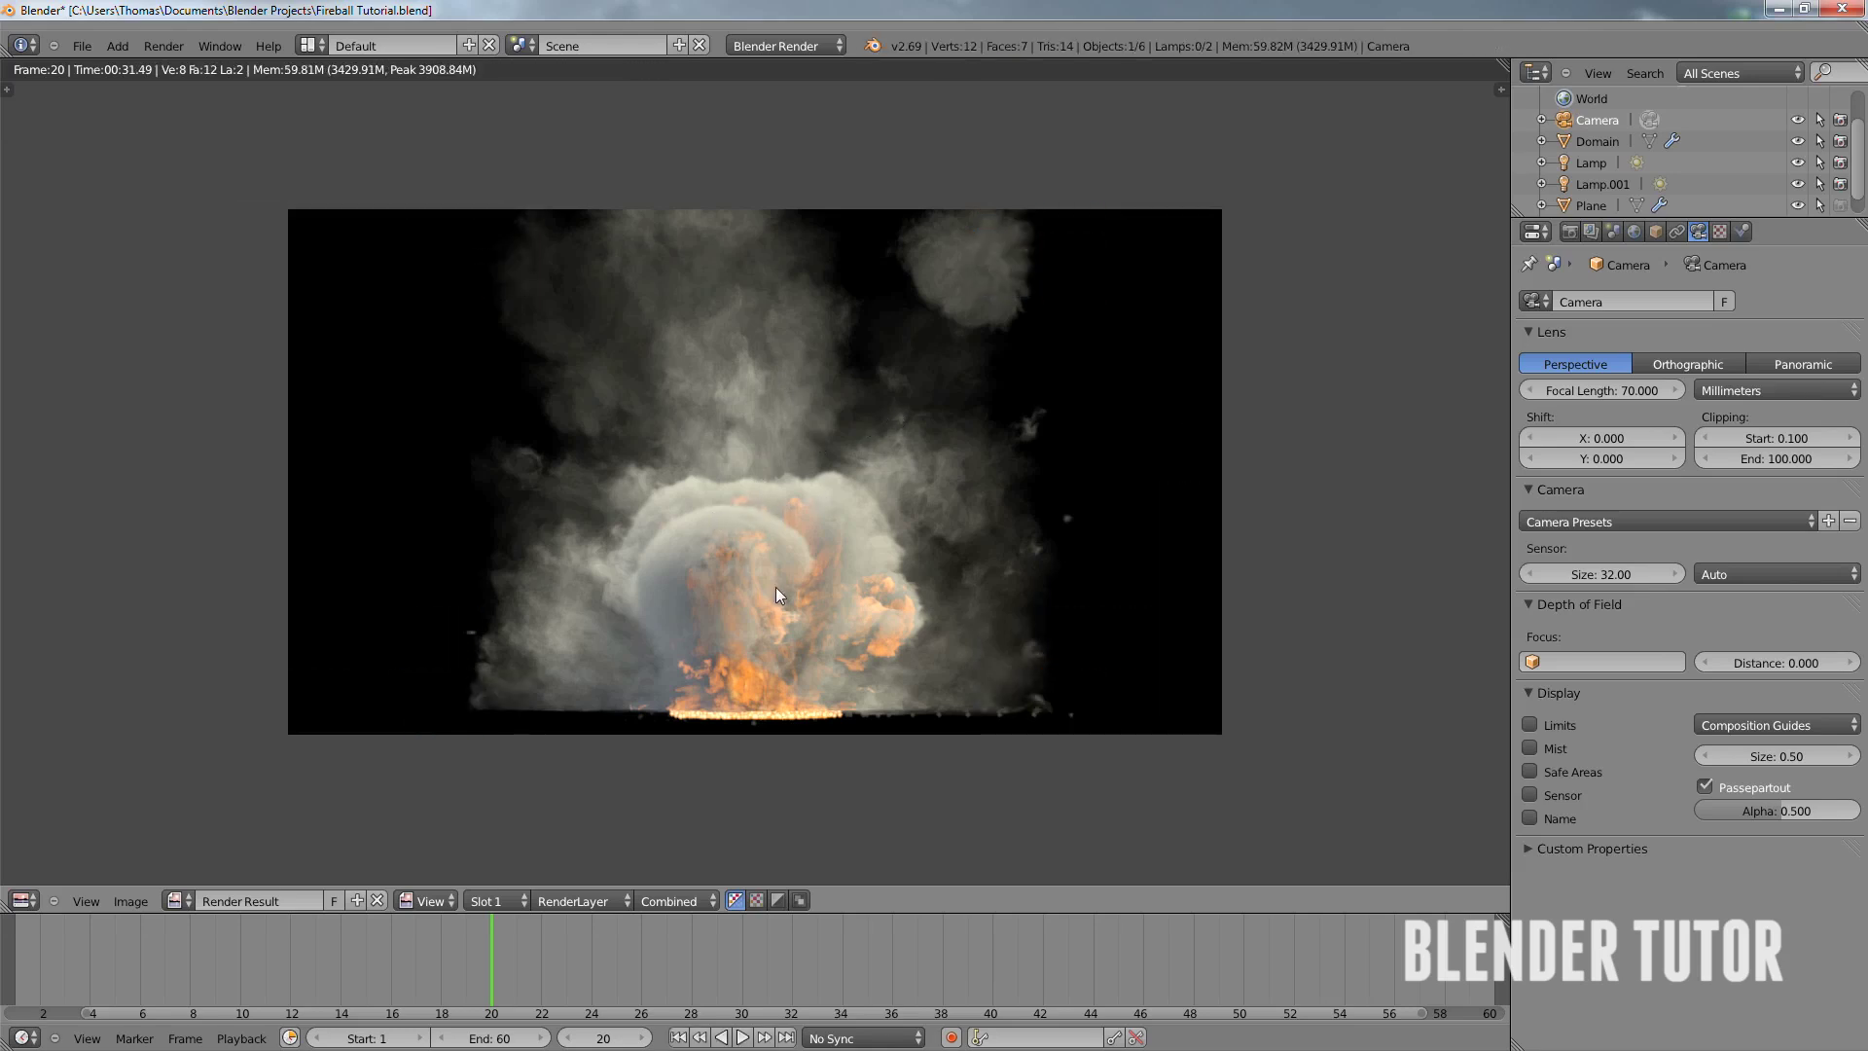
key("Escape")
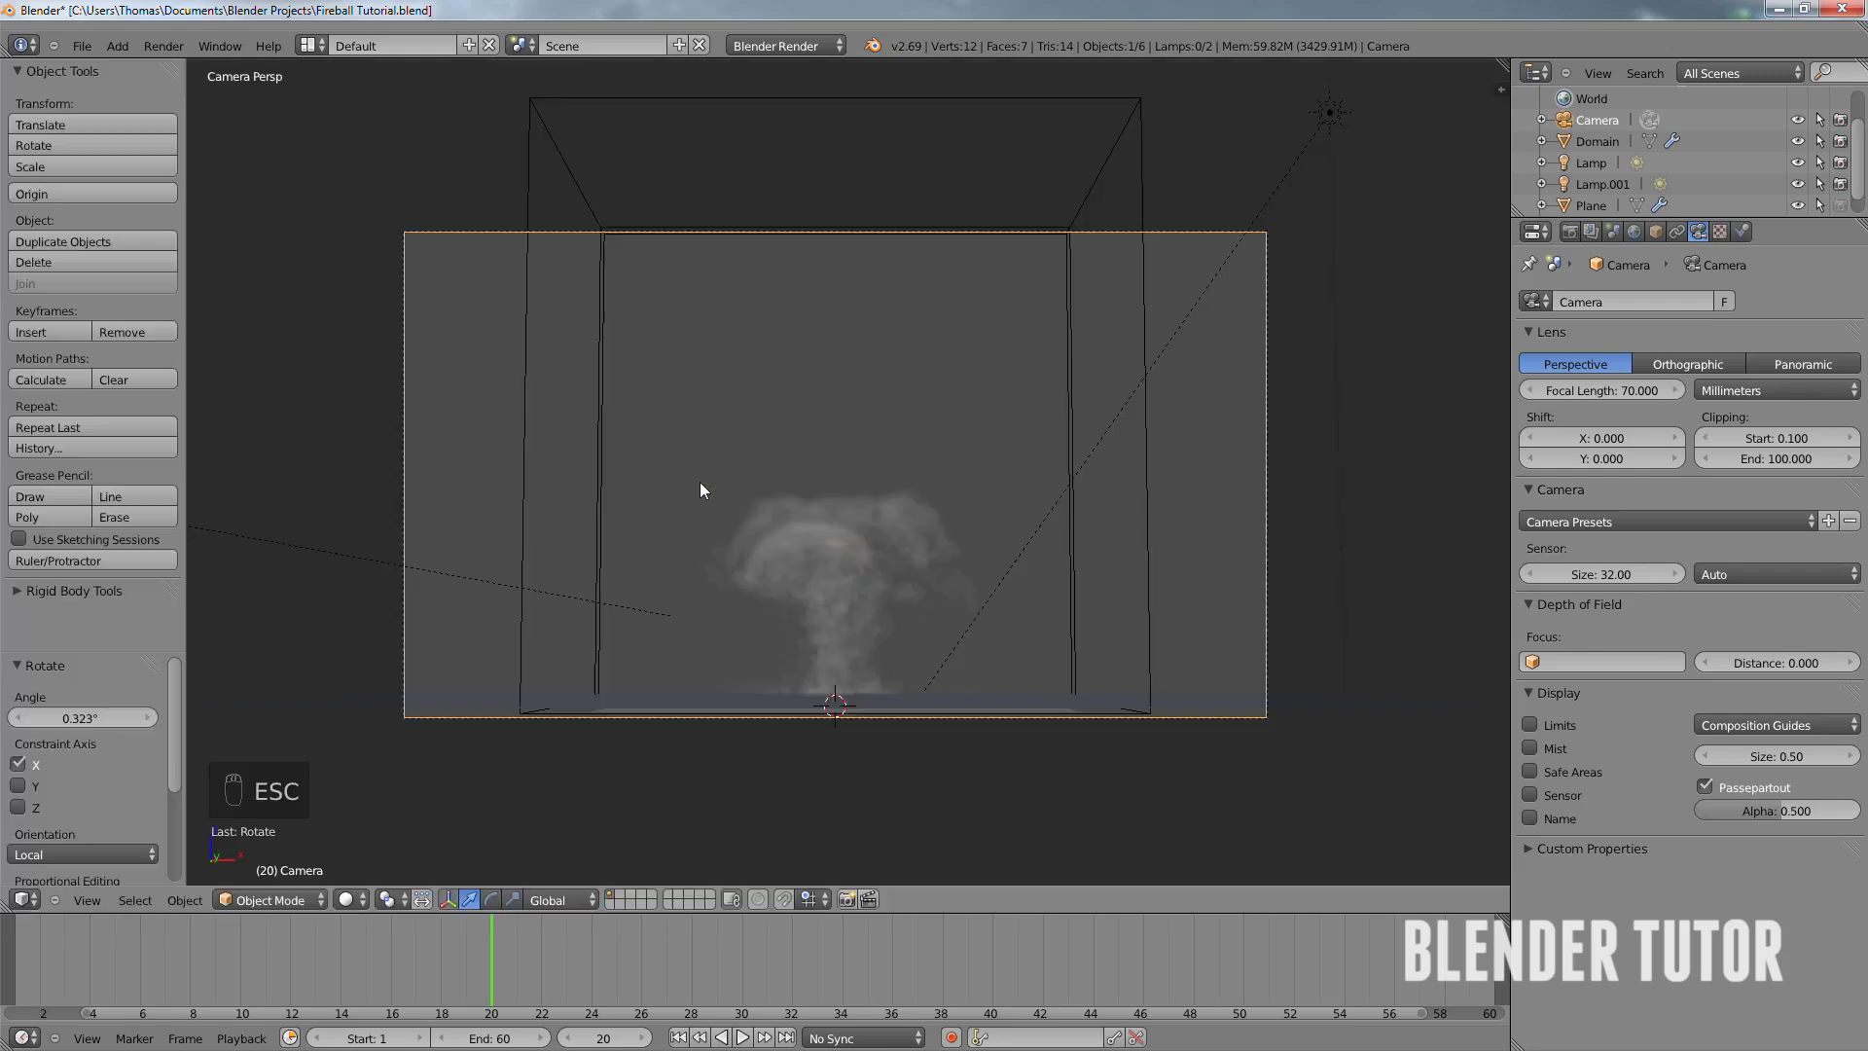
- Go to frame 1 and open the render settings for rendering frames 1 to 60 as an animation
left_click(678, 1037)
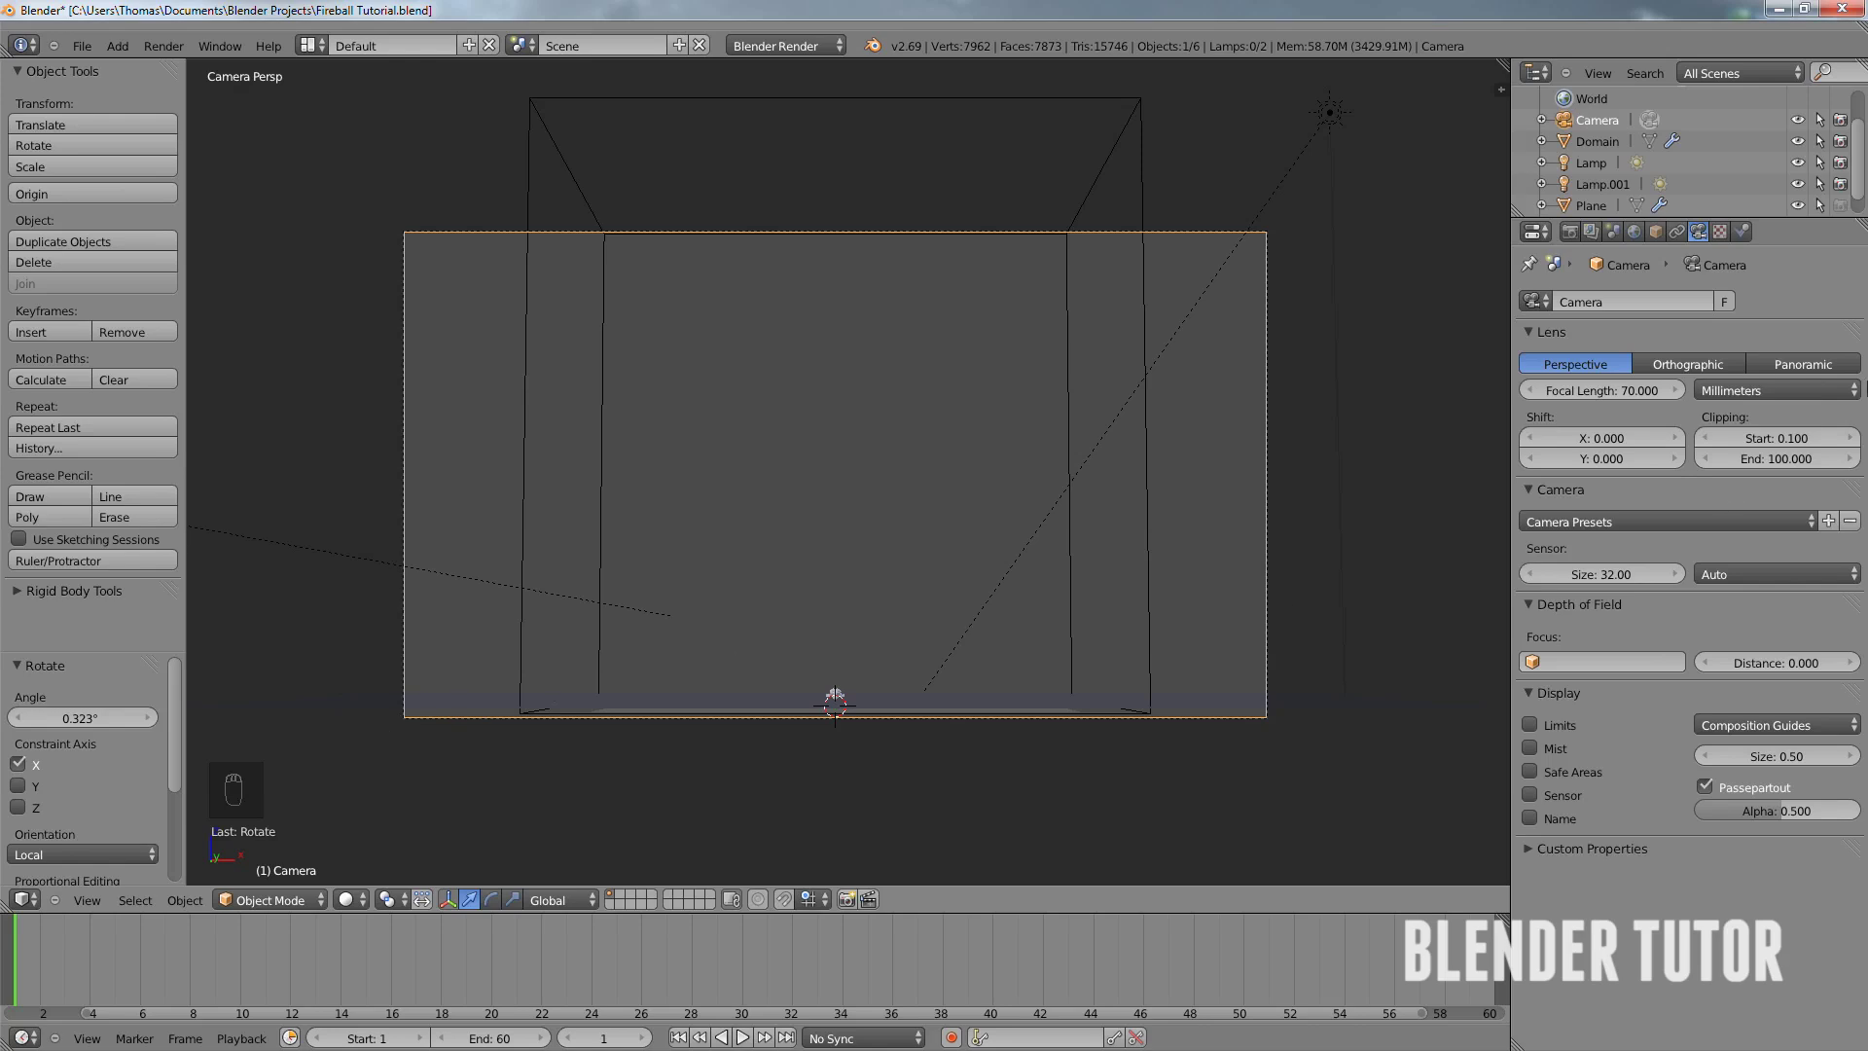
left_click(1569, 231)
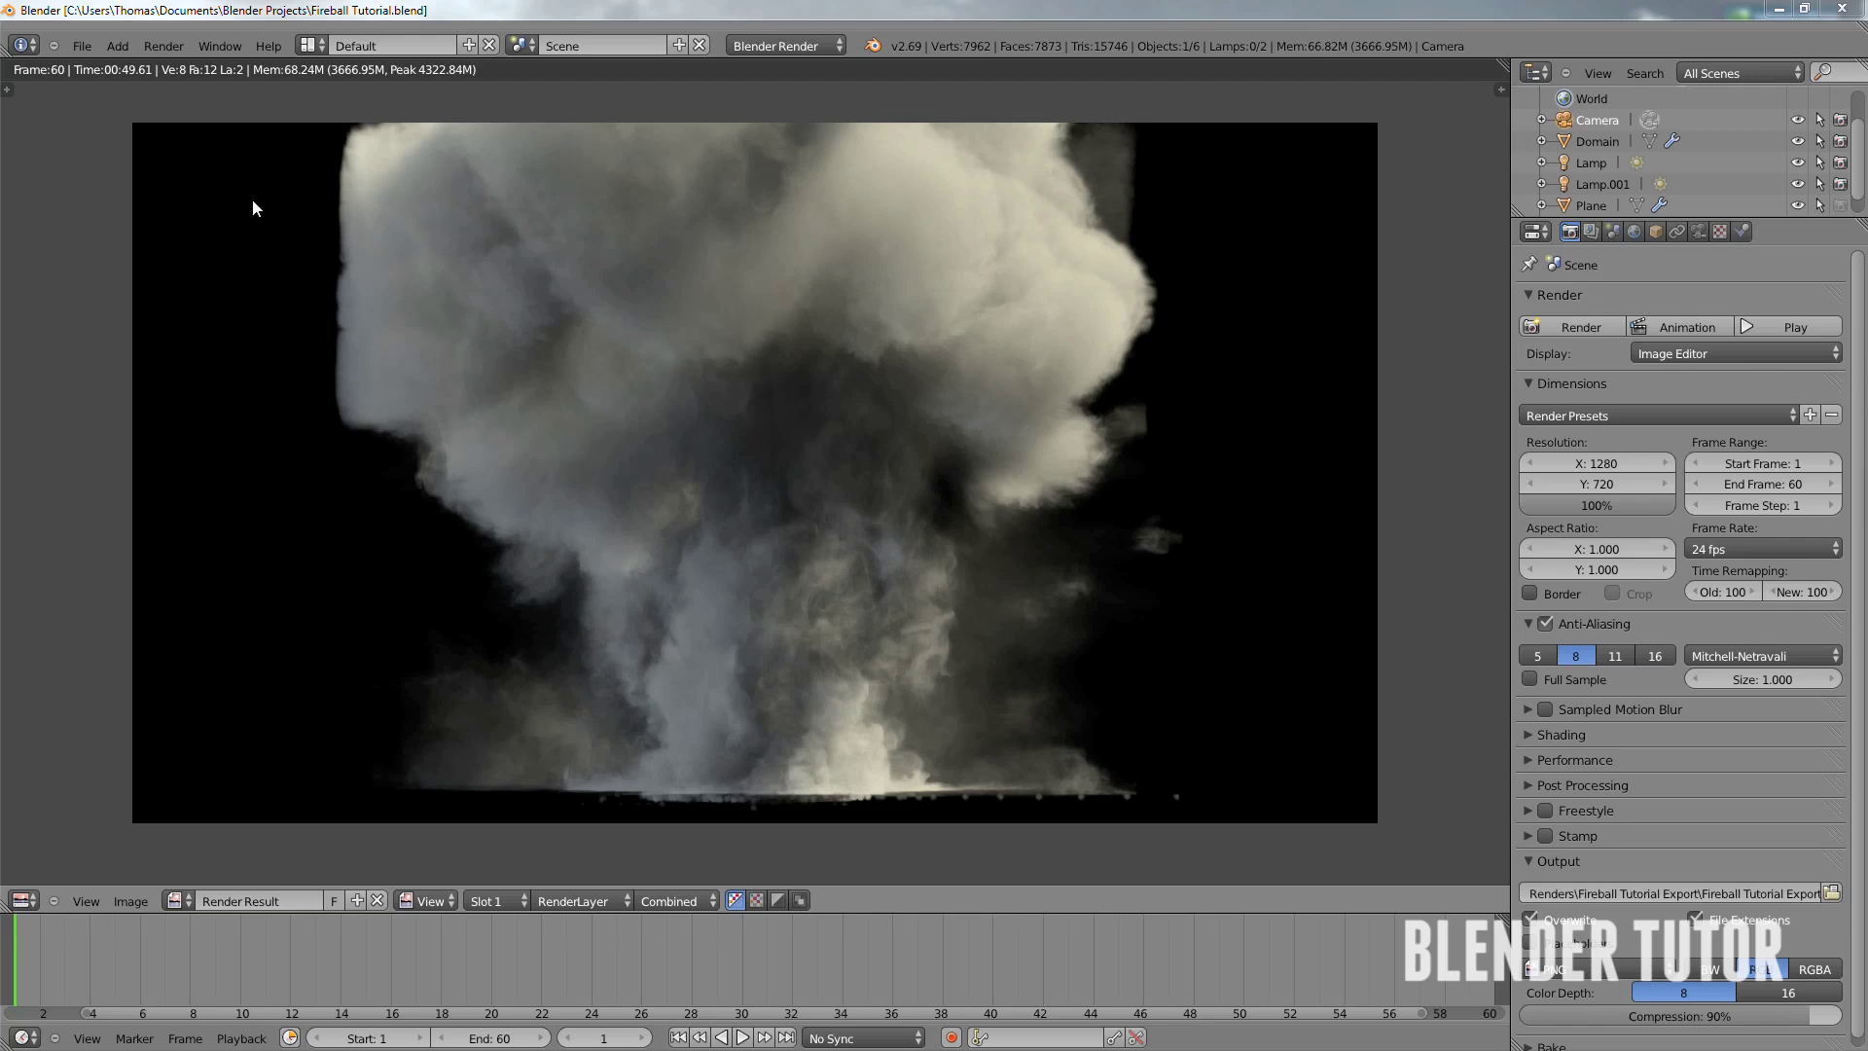
- Switch to the Video Editing layout, replace the graph editor with a narrow Properties editor, and enlarge the preview area
left_click(310, 46)
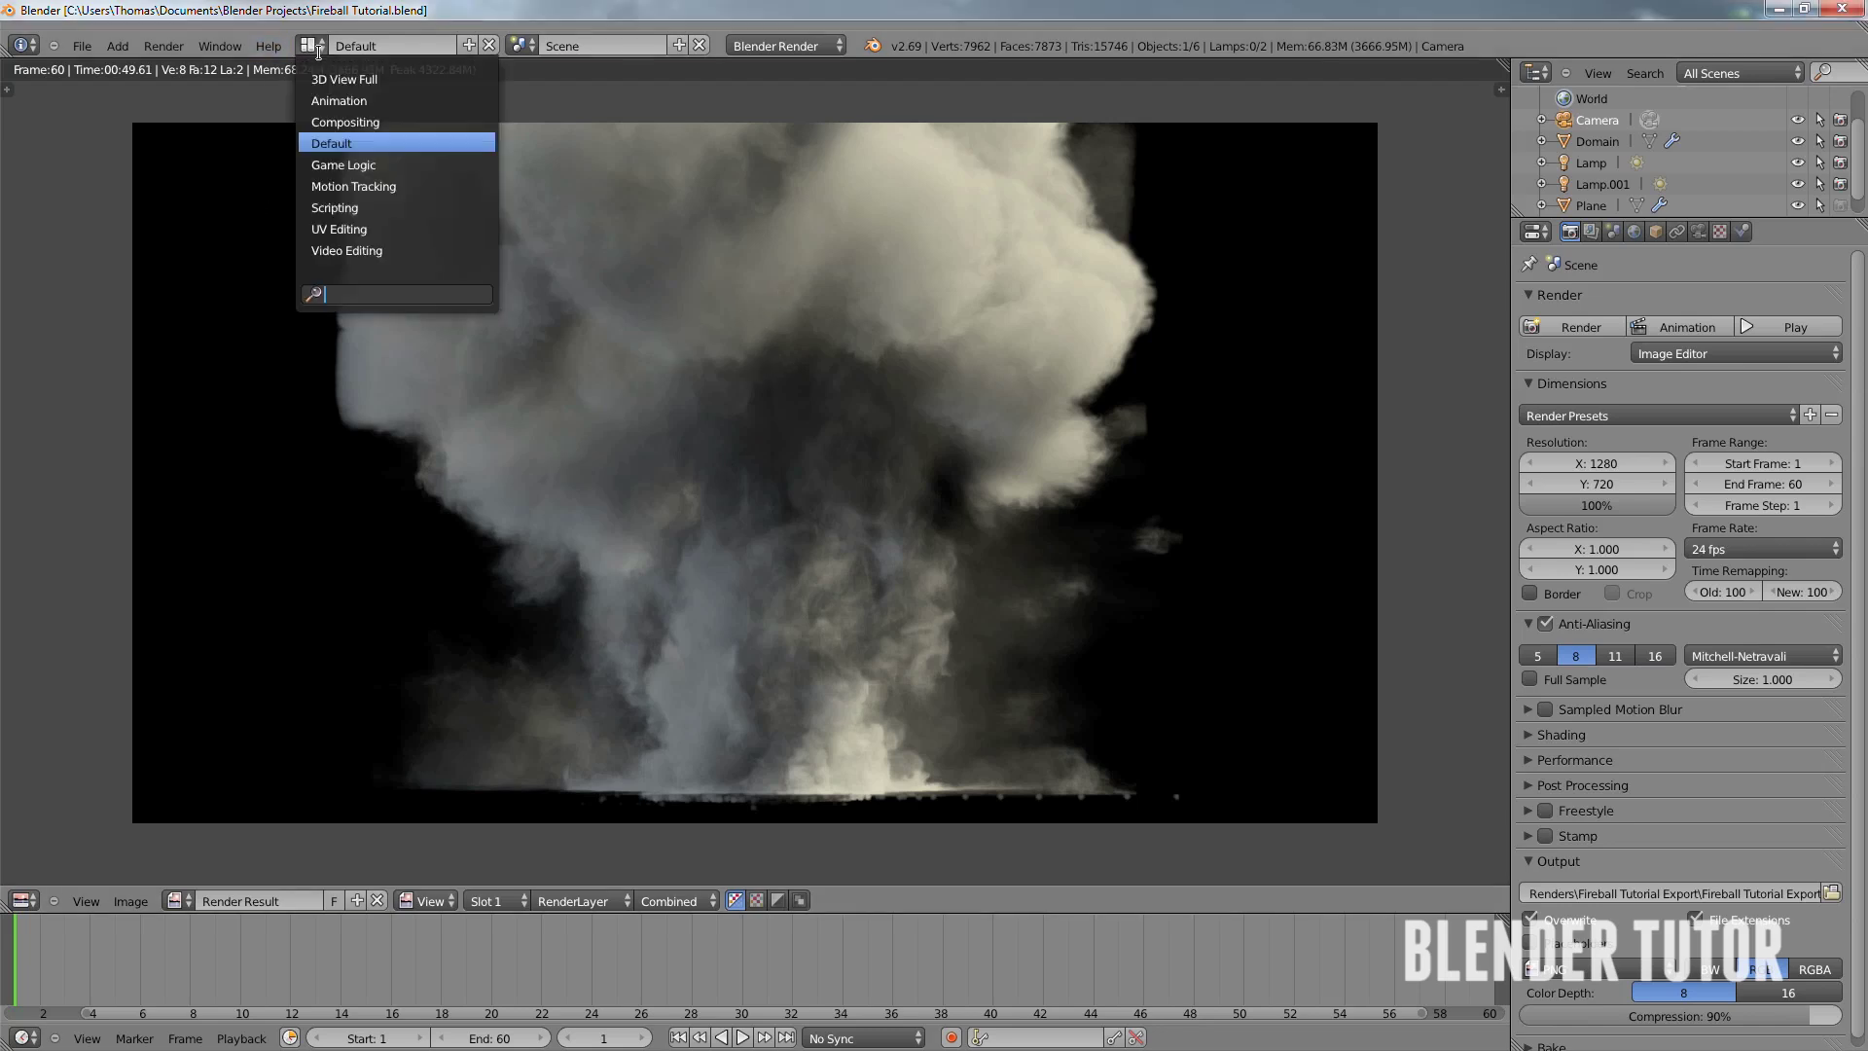
left_click(355, 250)
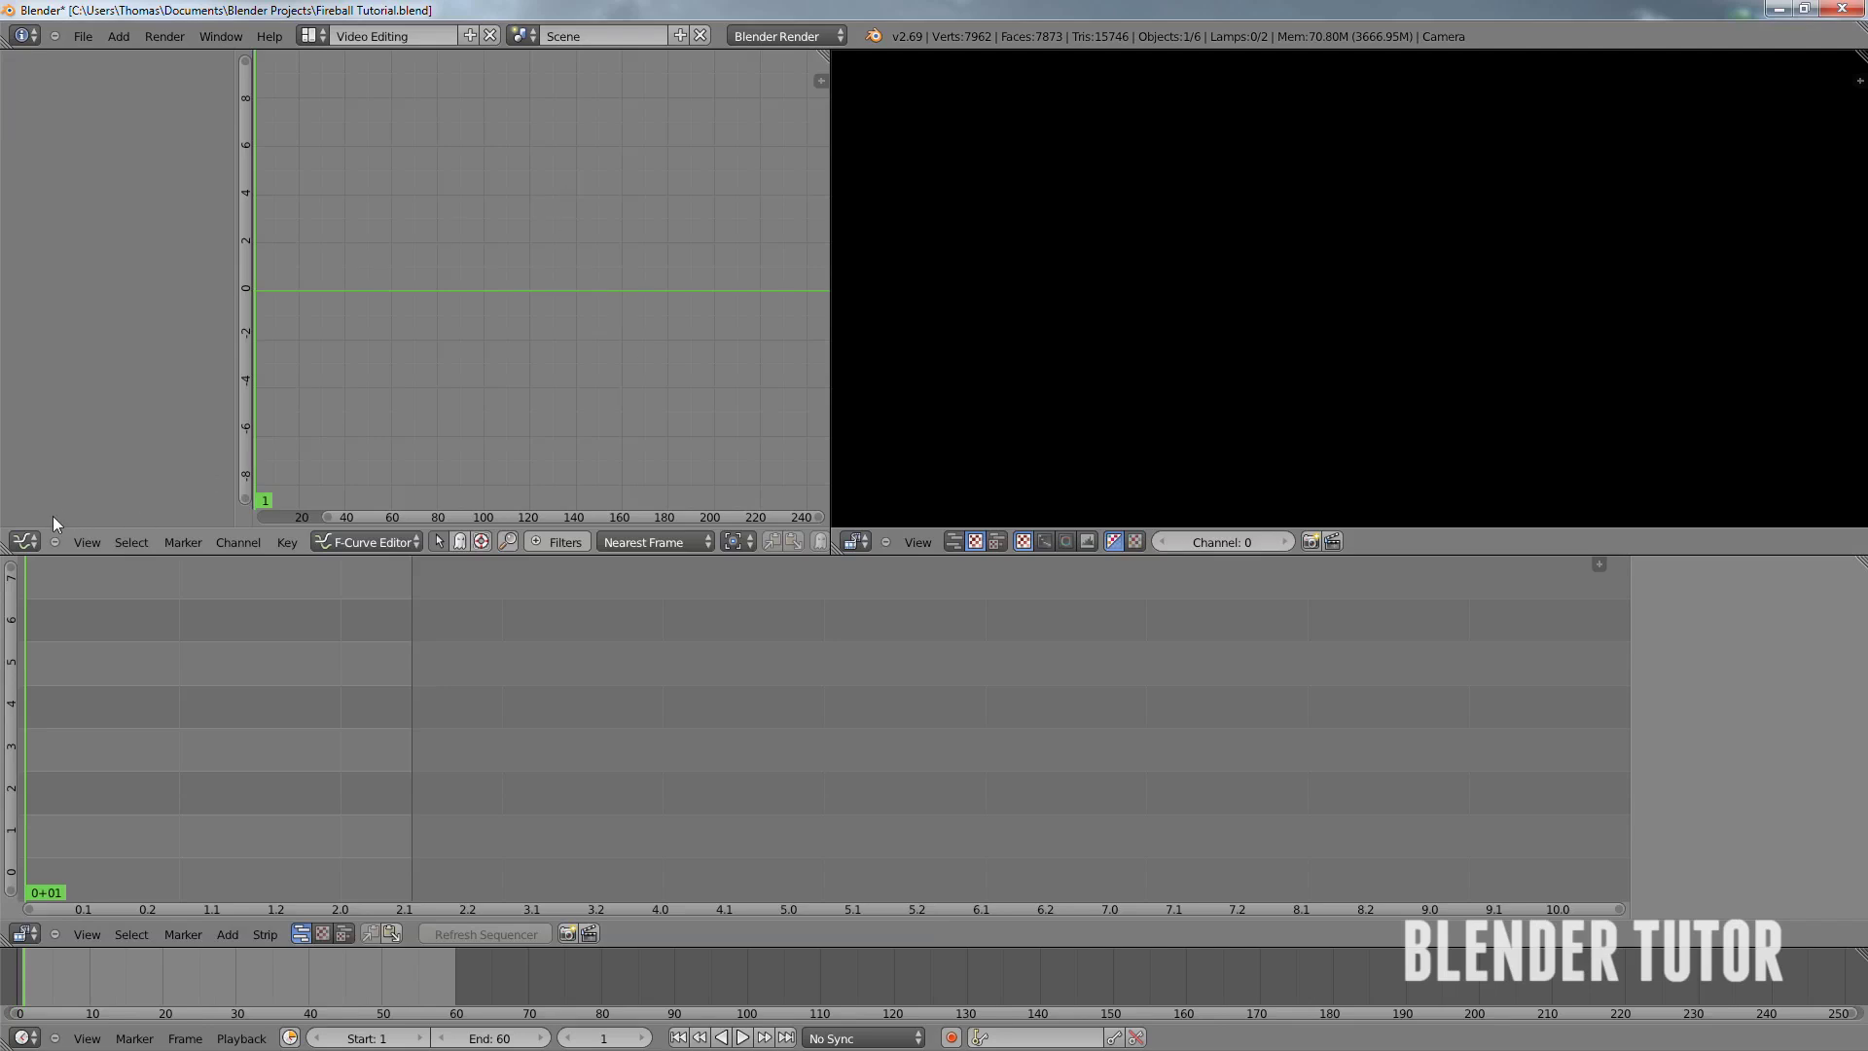
left_click(26, 542)
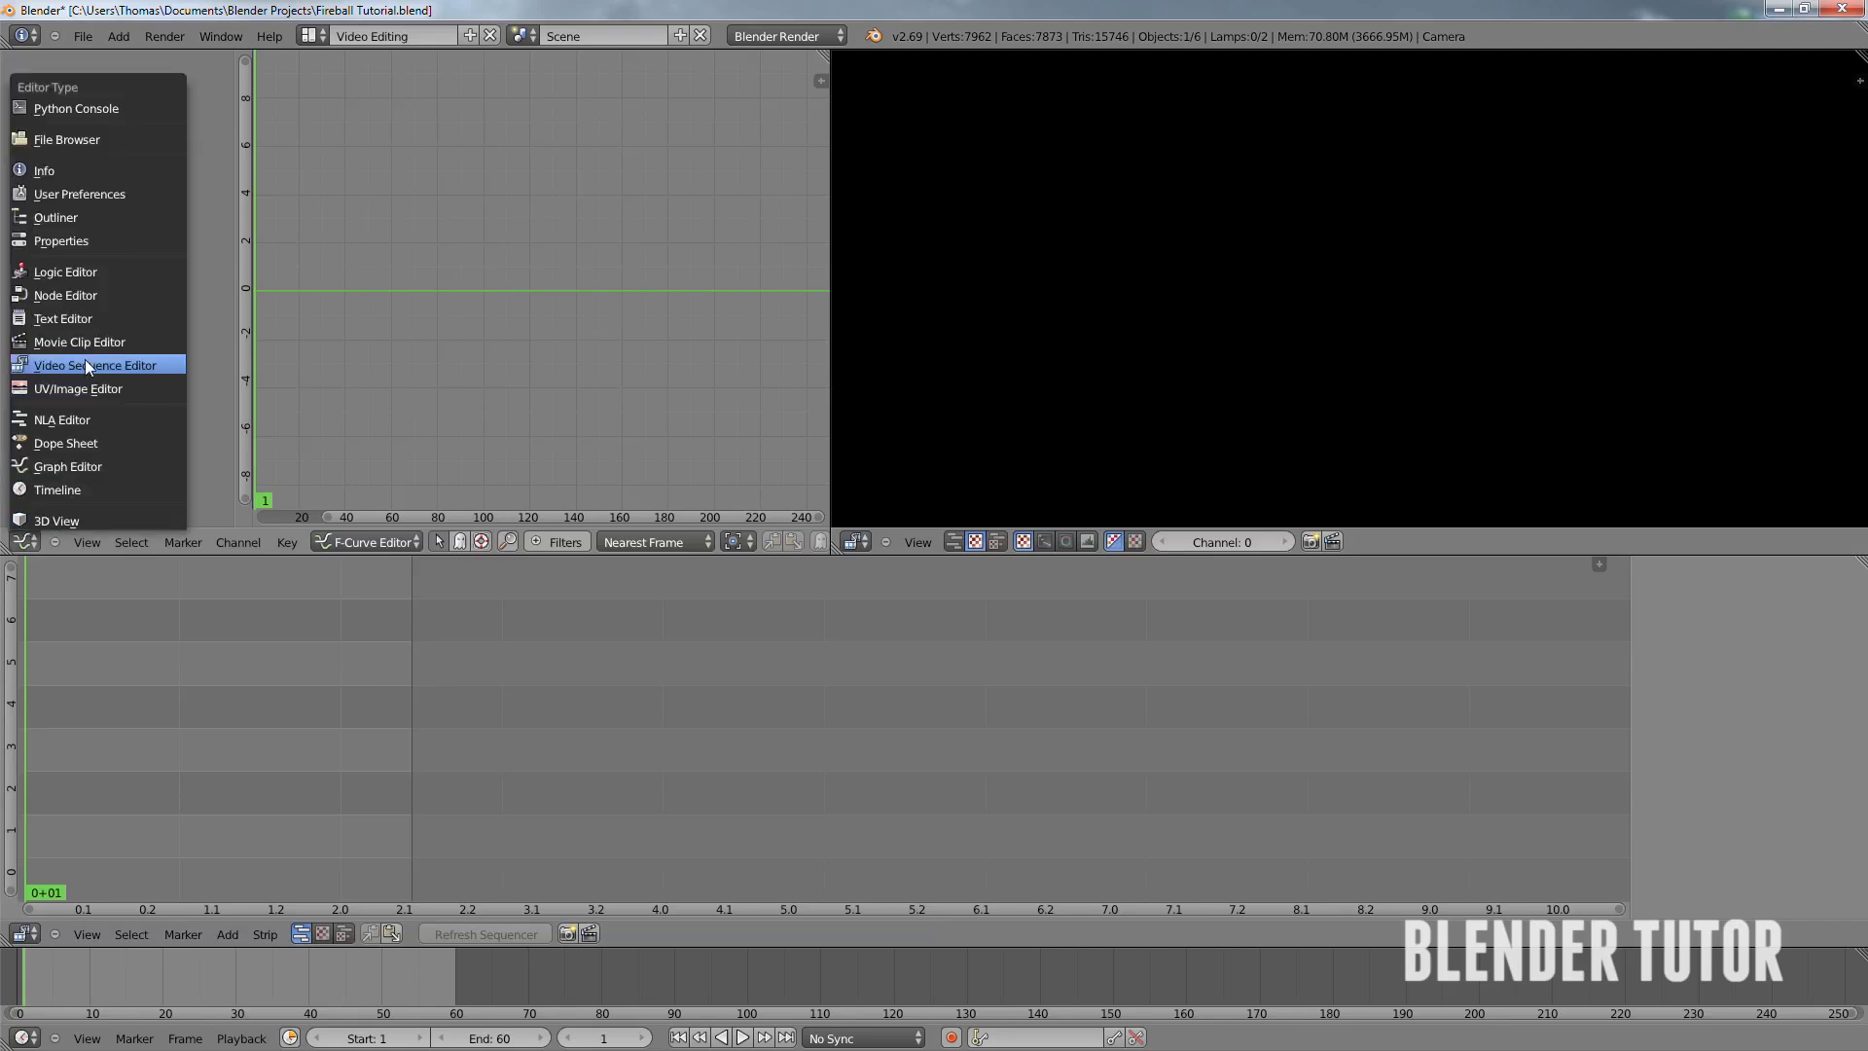
left_click(78, 242)
left_click_drag(841, 263, 454, 271)
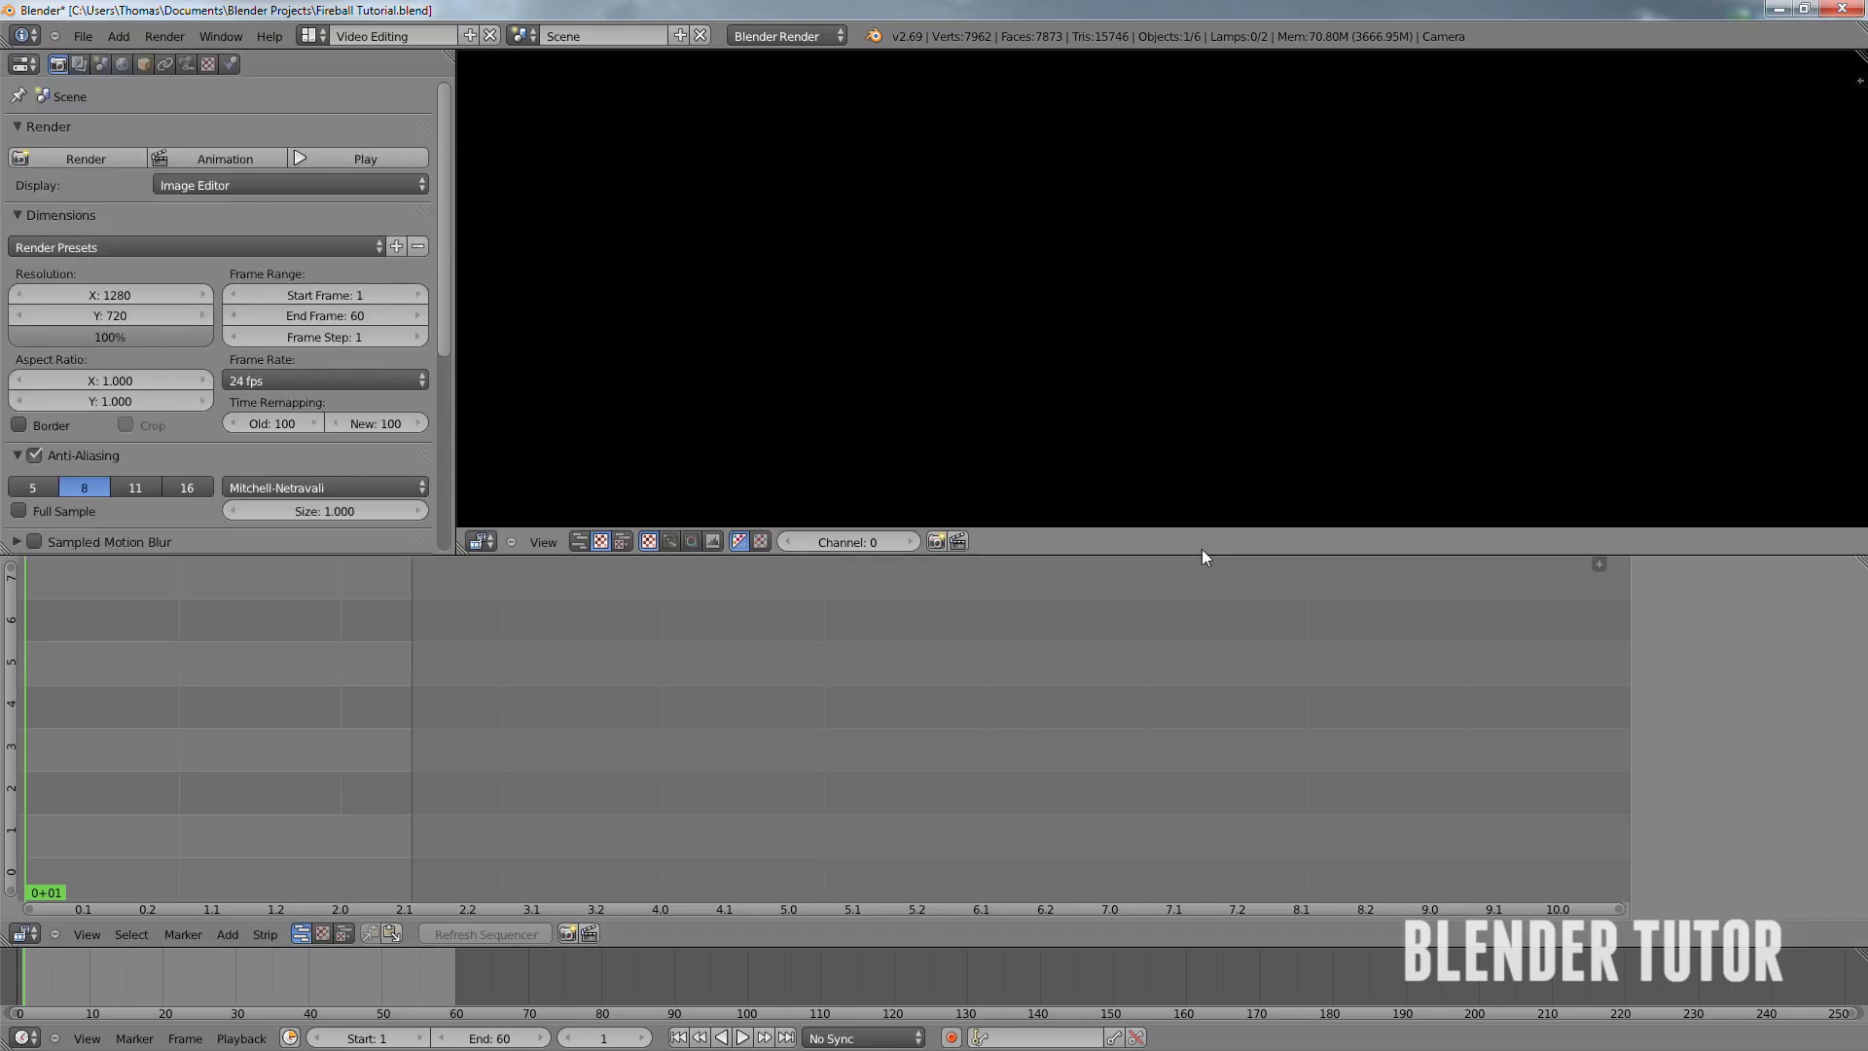
left_click_drag(1203, 554, 1202, 720)
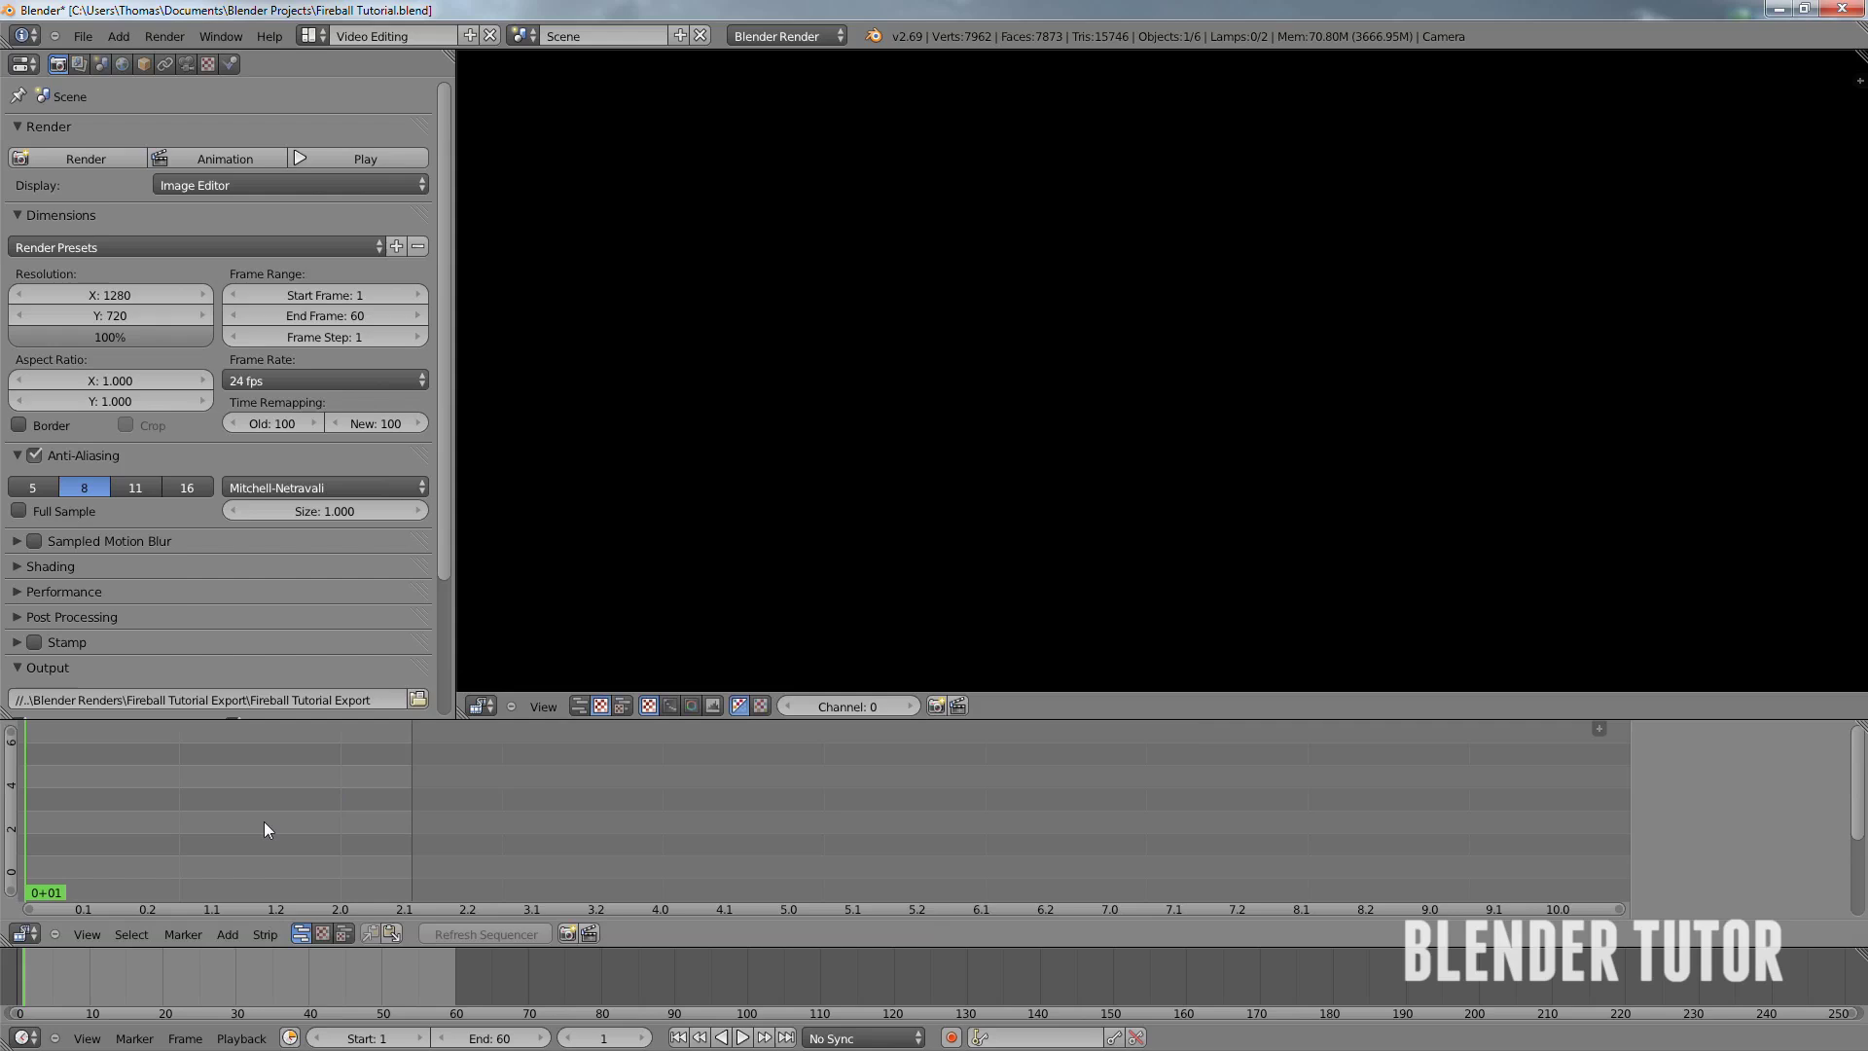
- Add all 60 rendered PNG frames from the Fireball Tutorial Export folder in Blender Renders as an image strip starting at frame 1
left_click(228, 935)
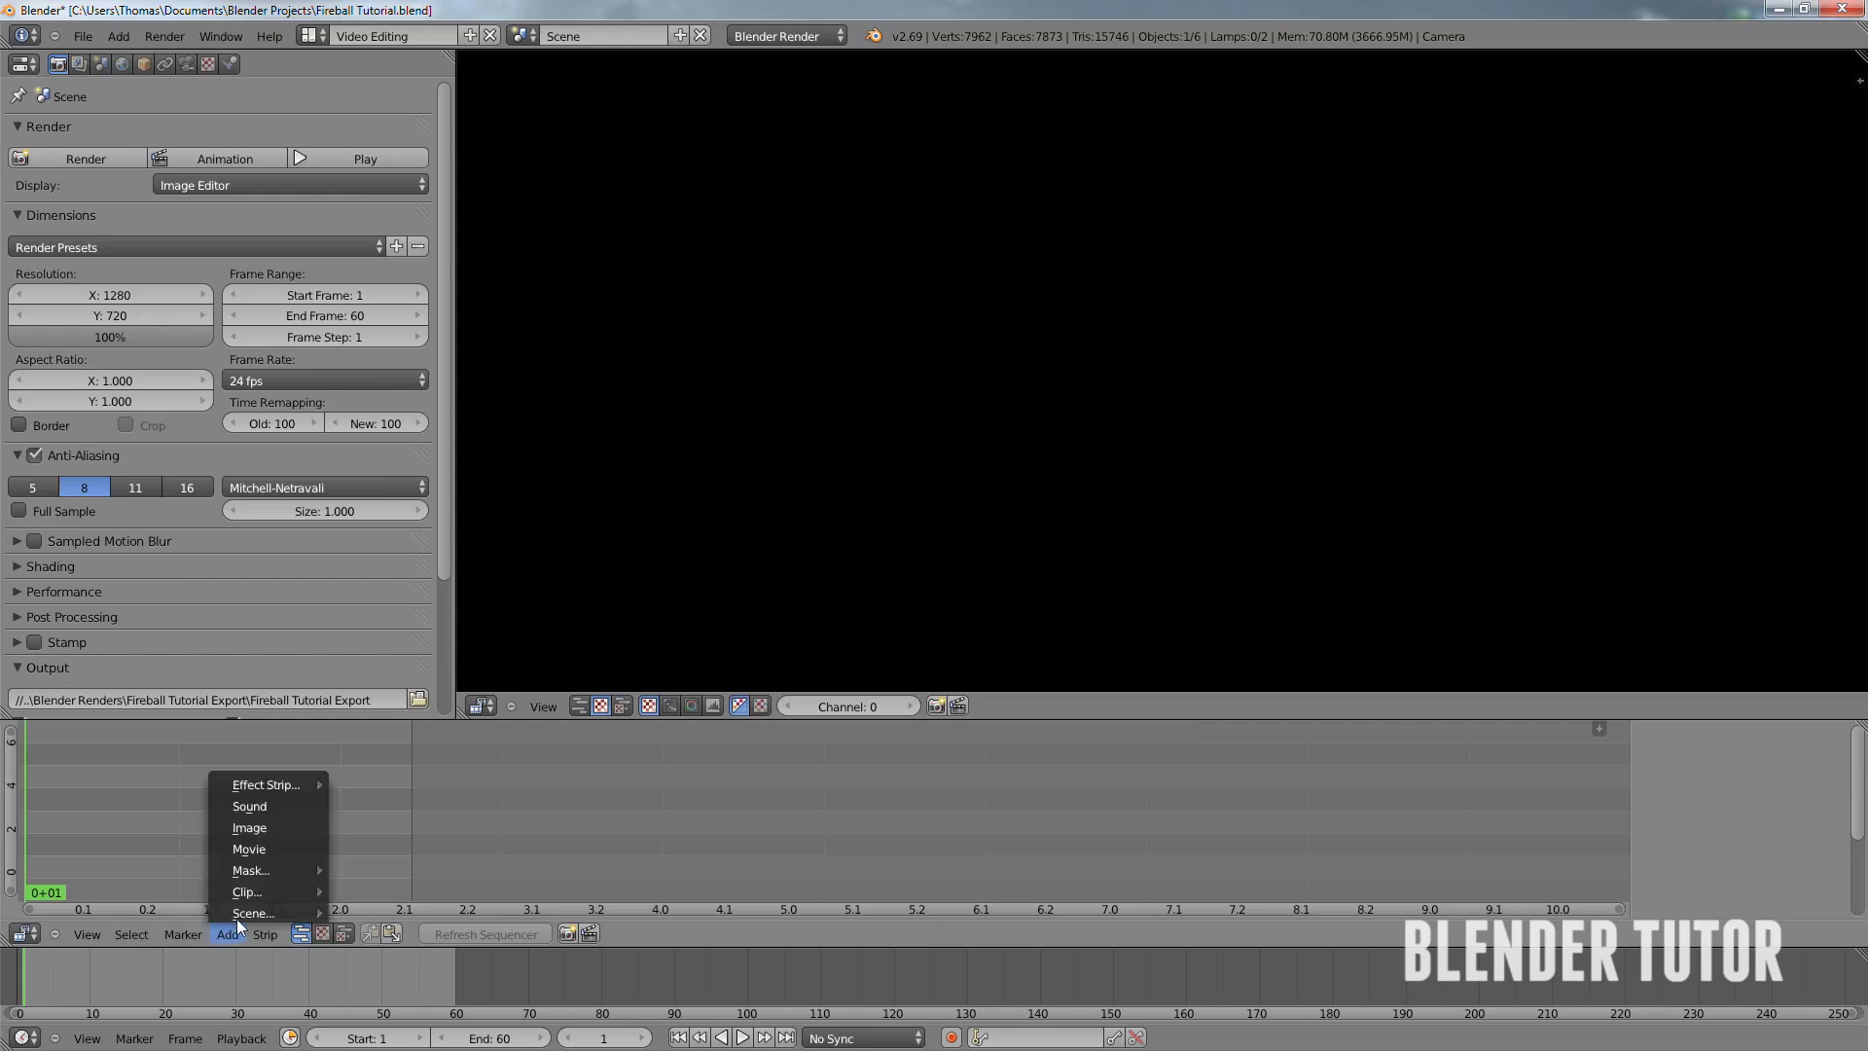
left_click(260, 828)
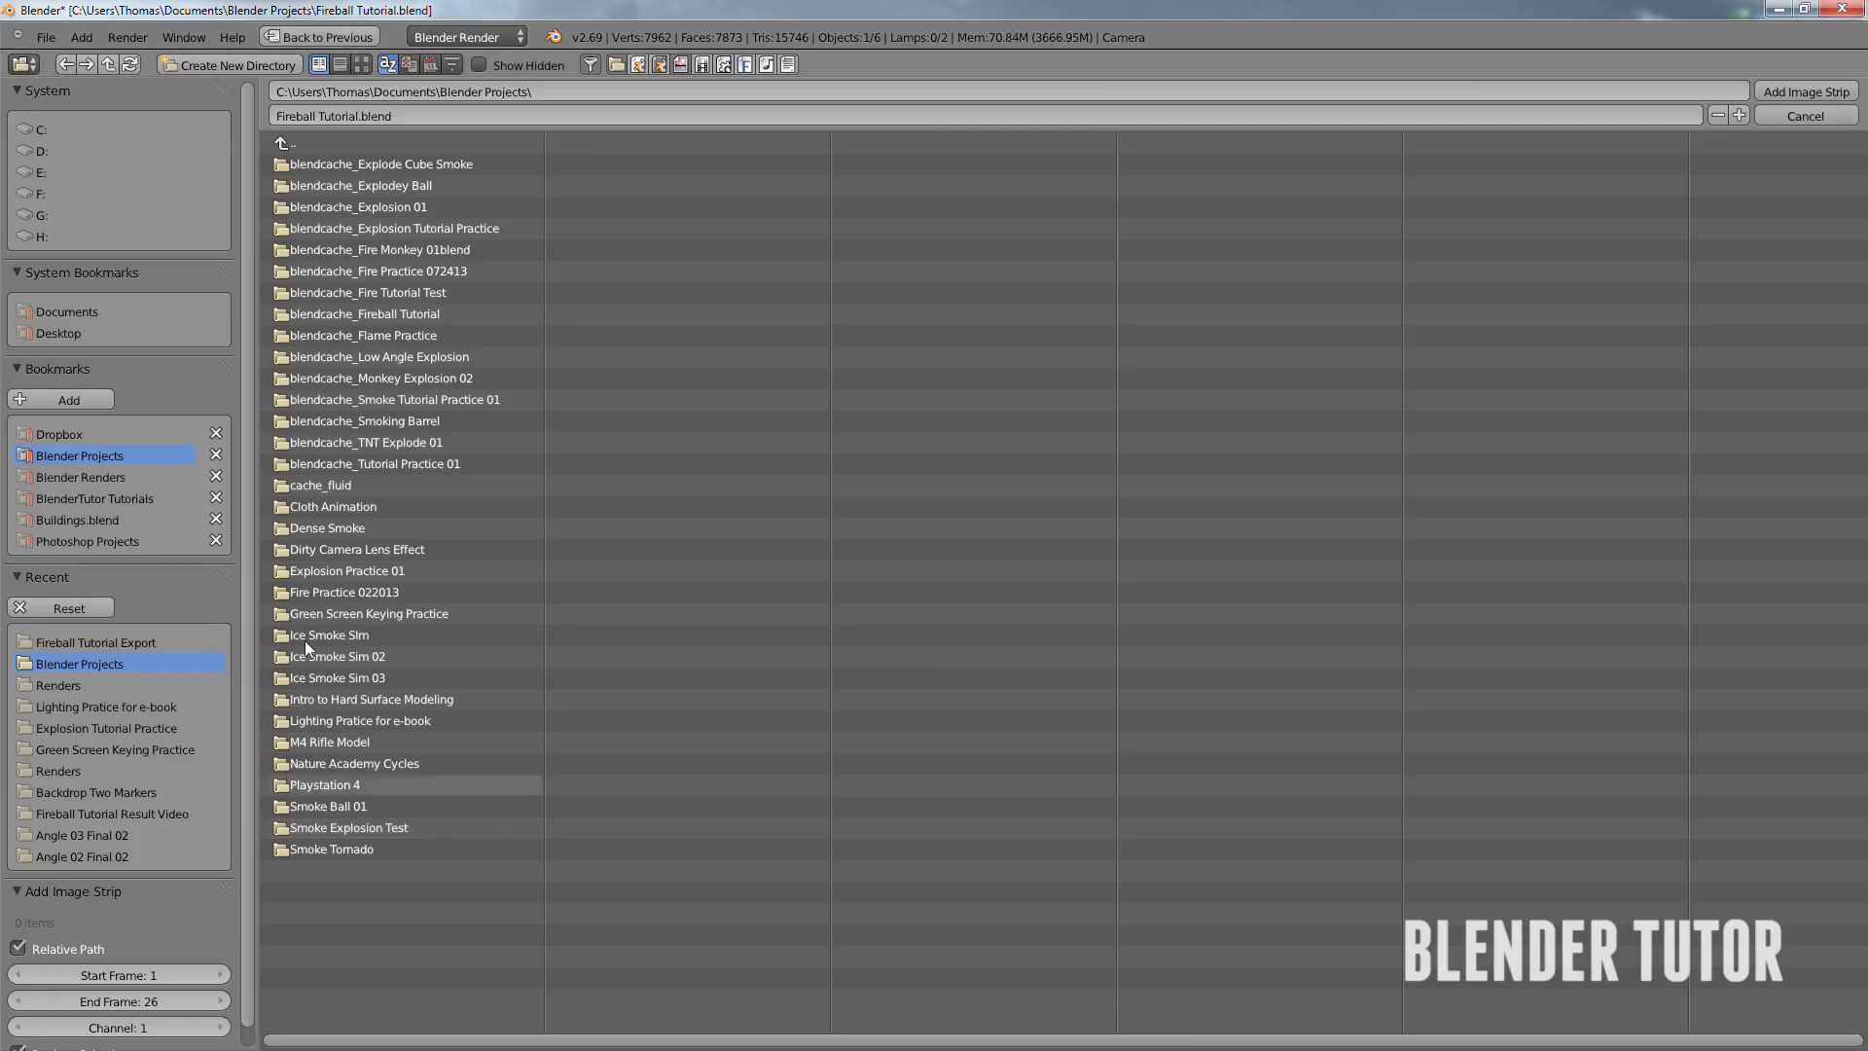
left_click(95, 476)
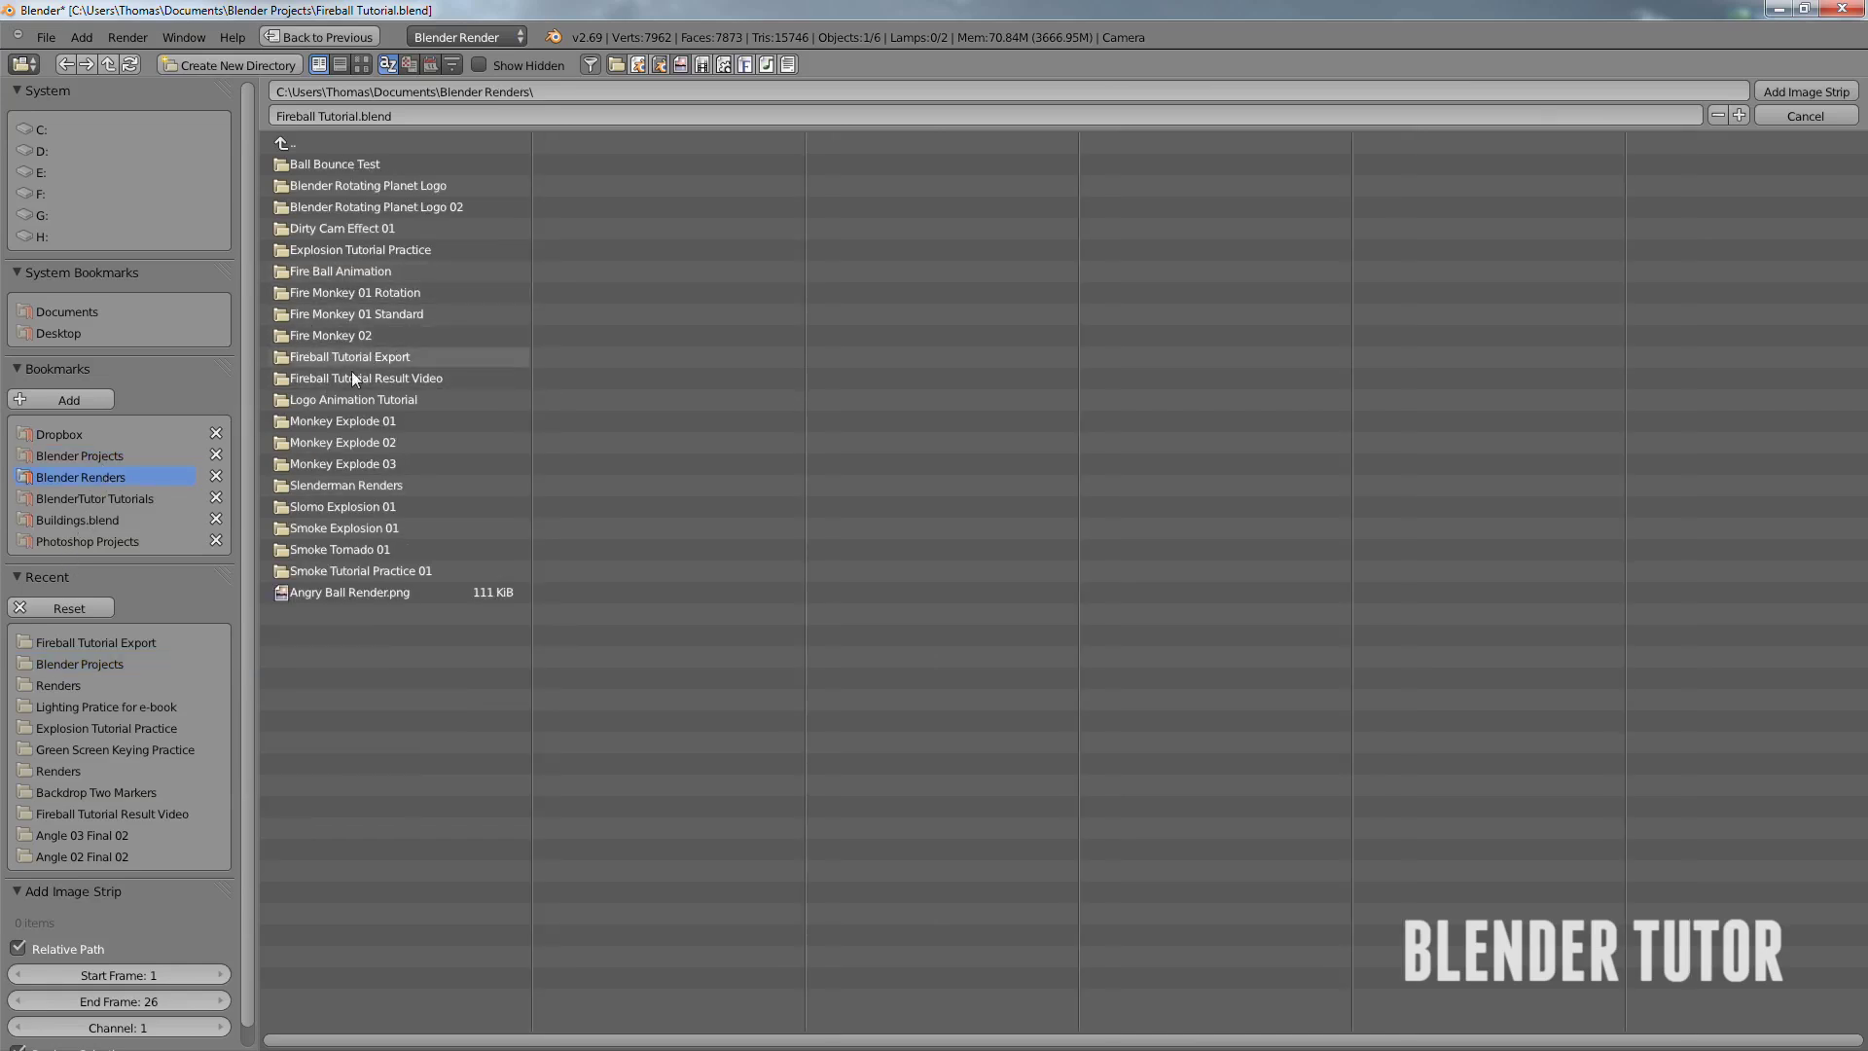
left_click(362, 357)
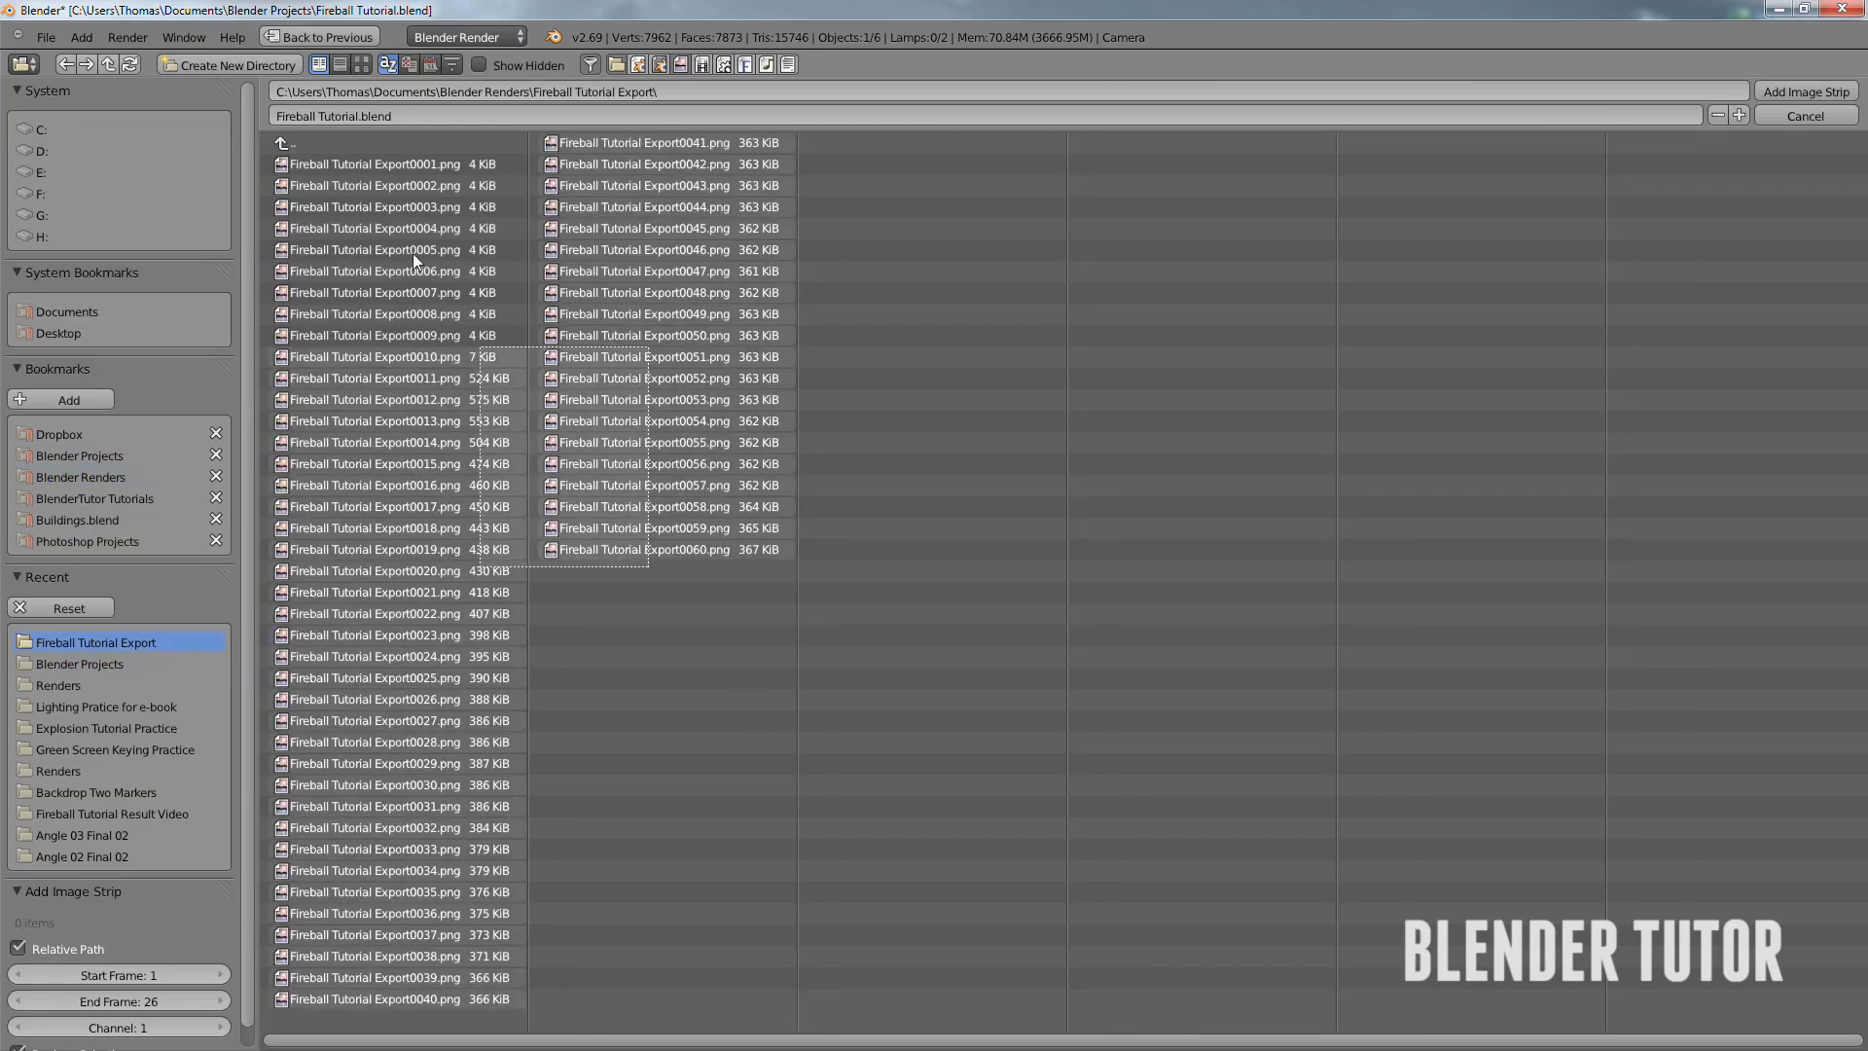
key("a")
left_click(1805, 90)
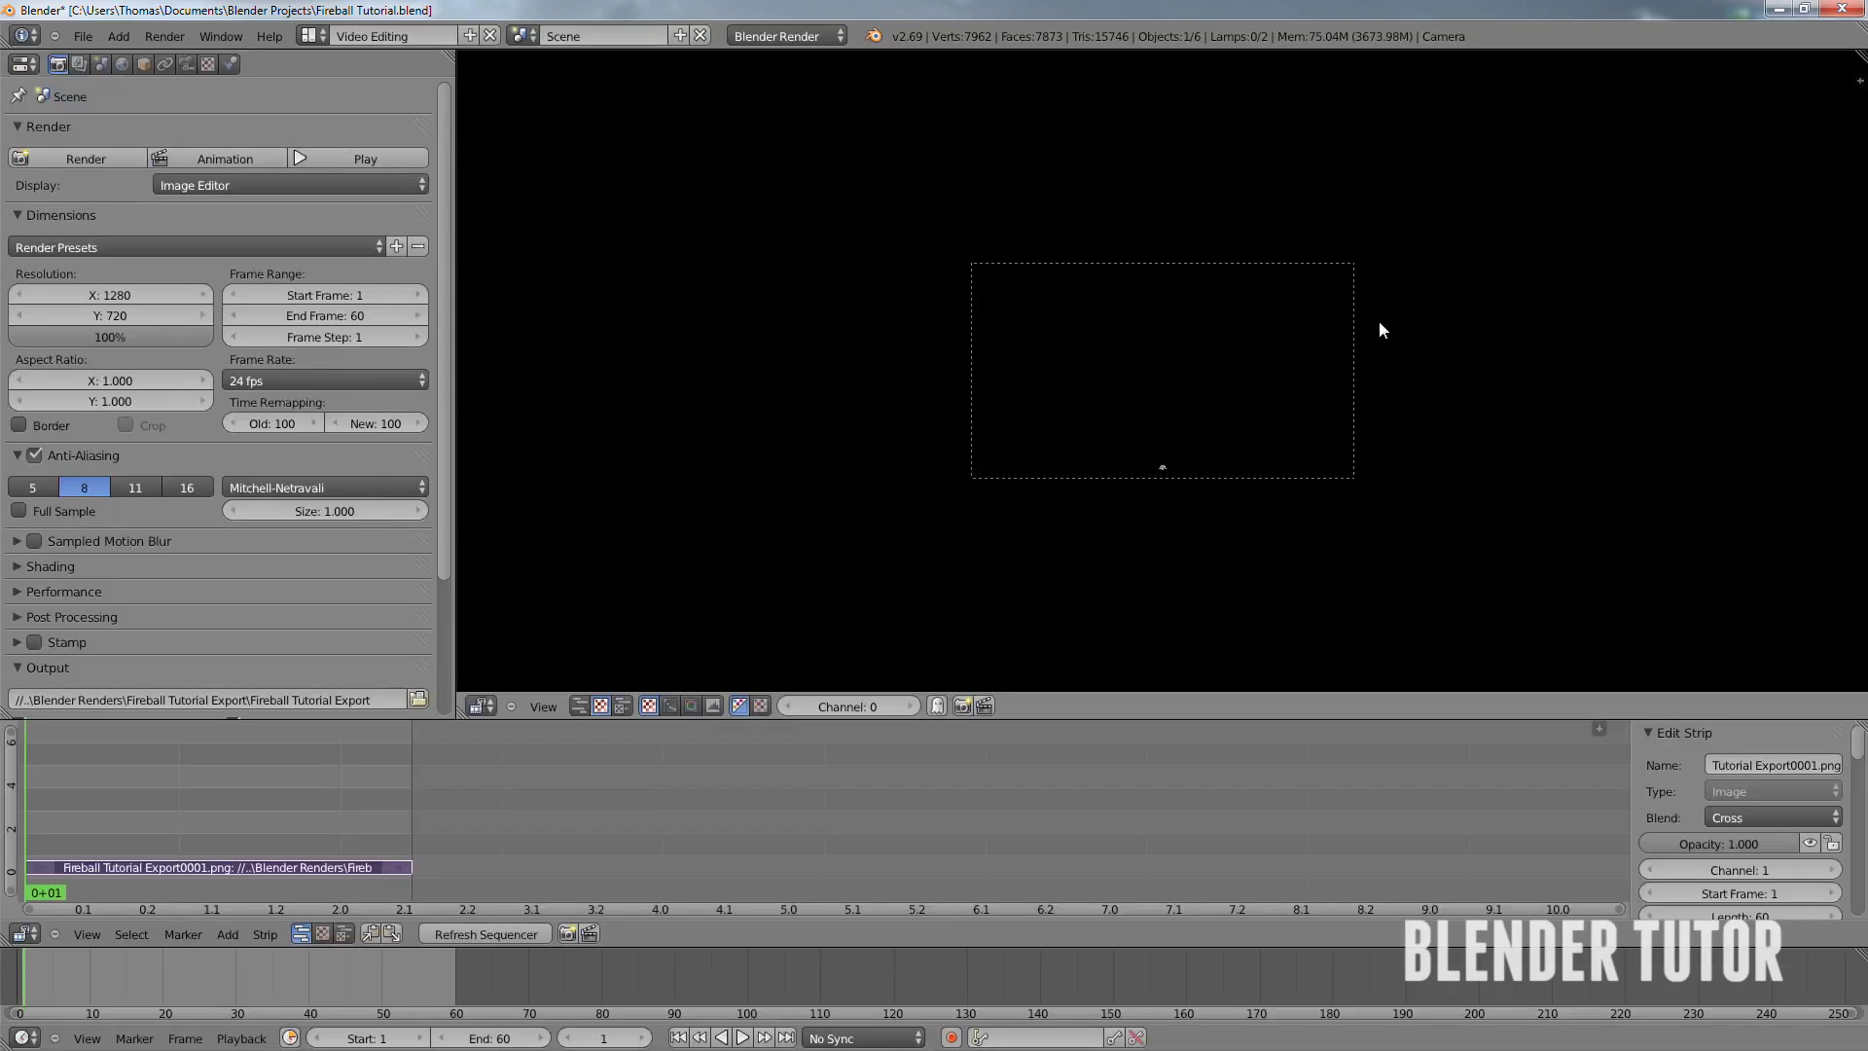
- Fit the rendered frames in the preview area and play back the image sequence
key("Home")
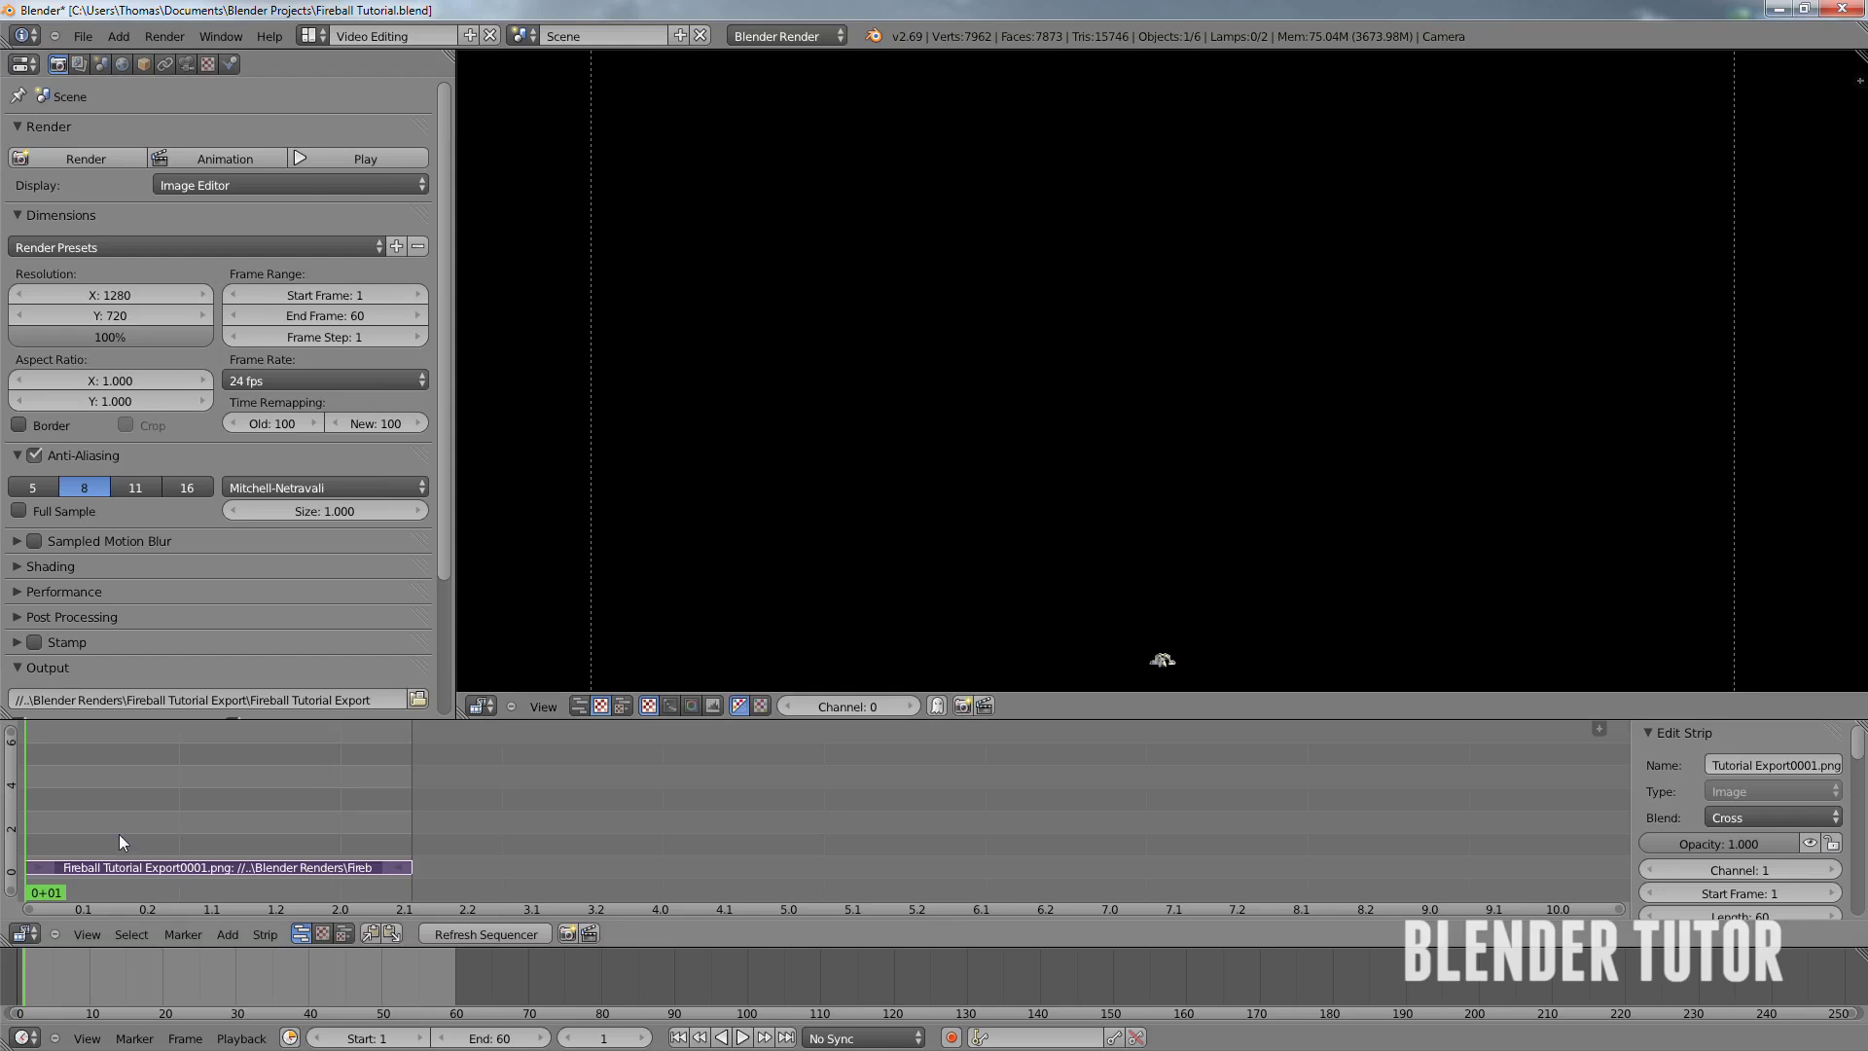
key("alt+a")
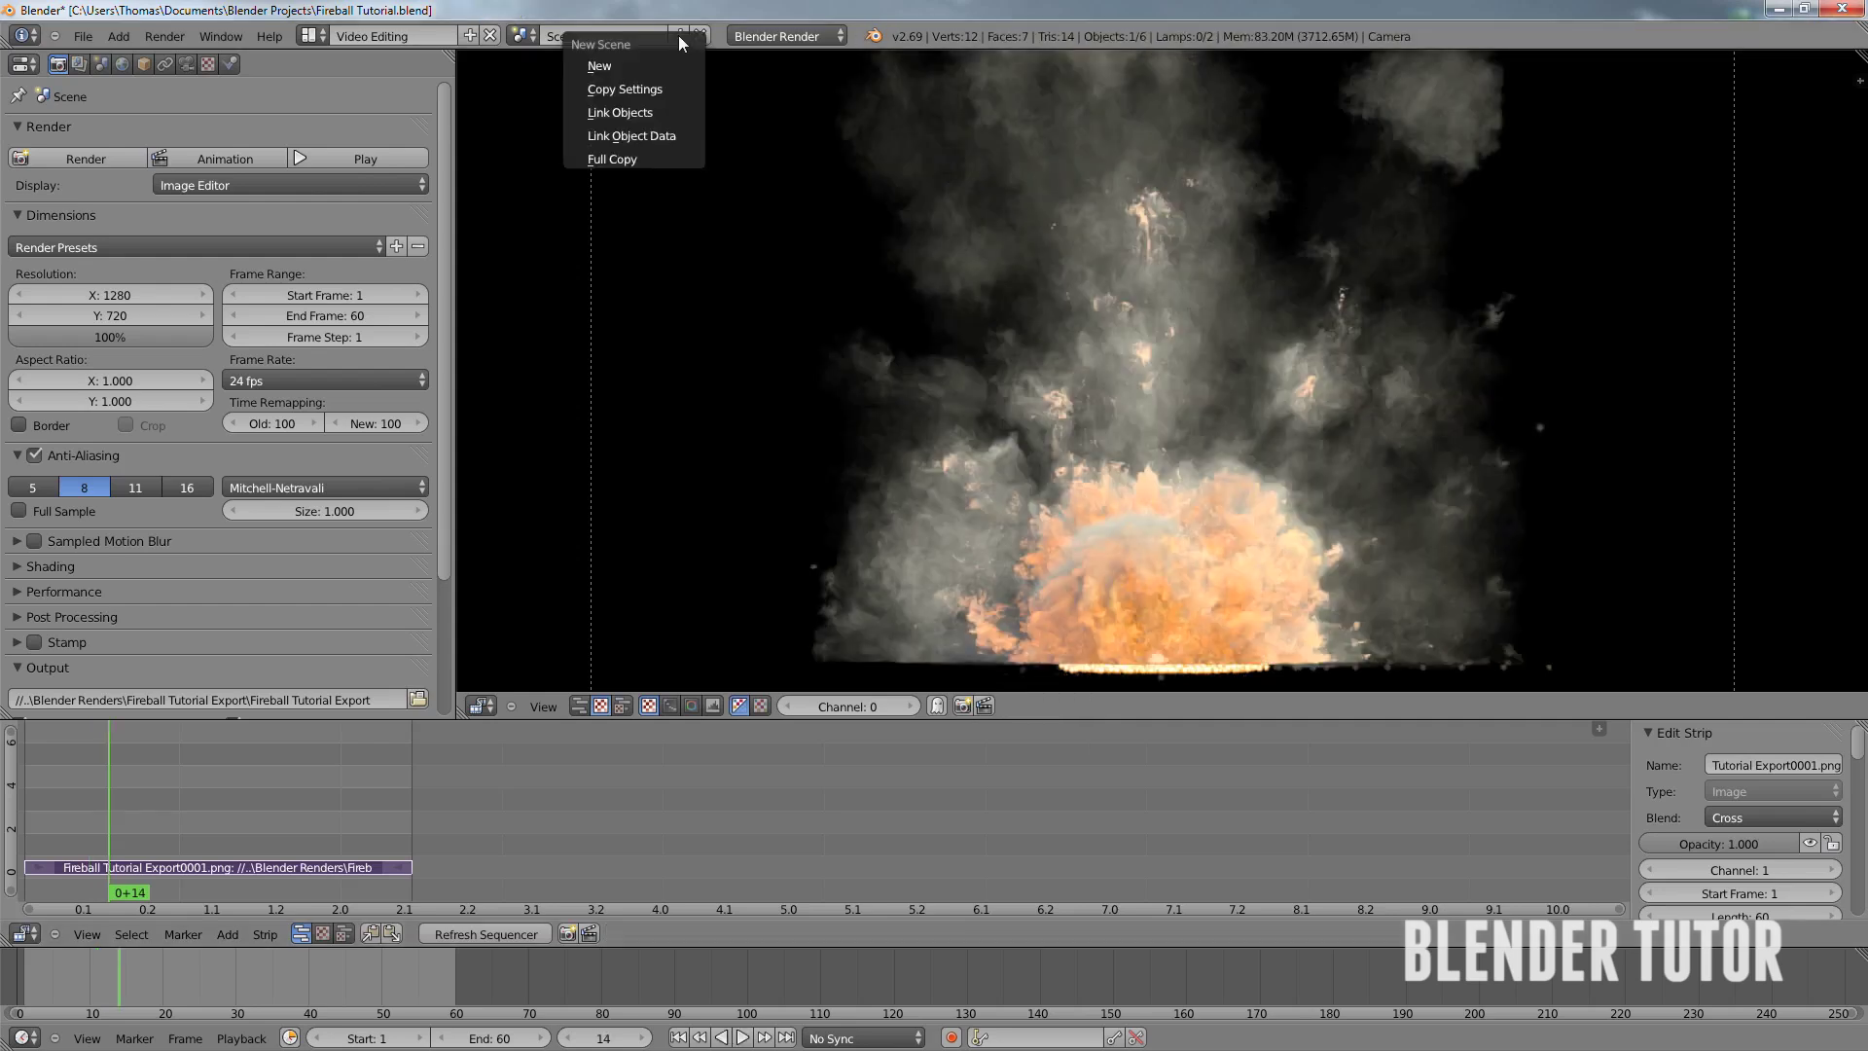
- Create a new empty scene named Export and set its end frame to 60
left_click(634, 68)
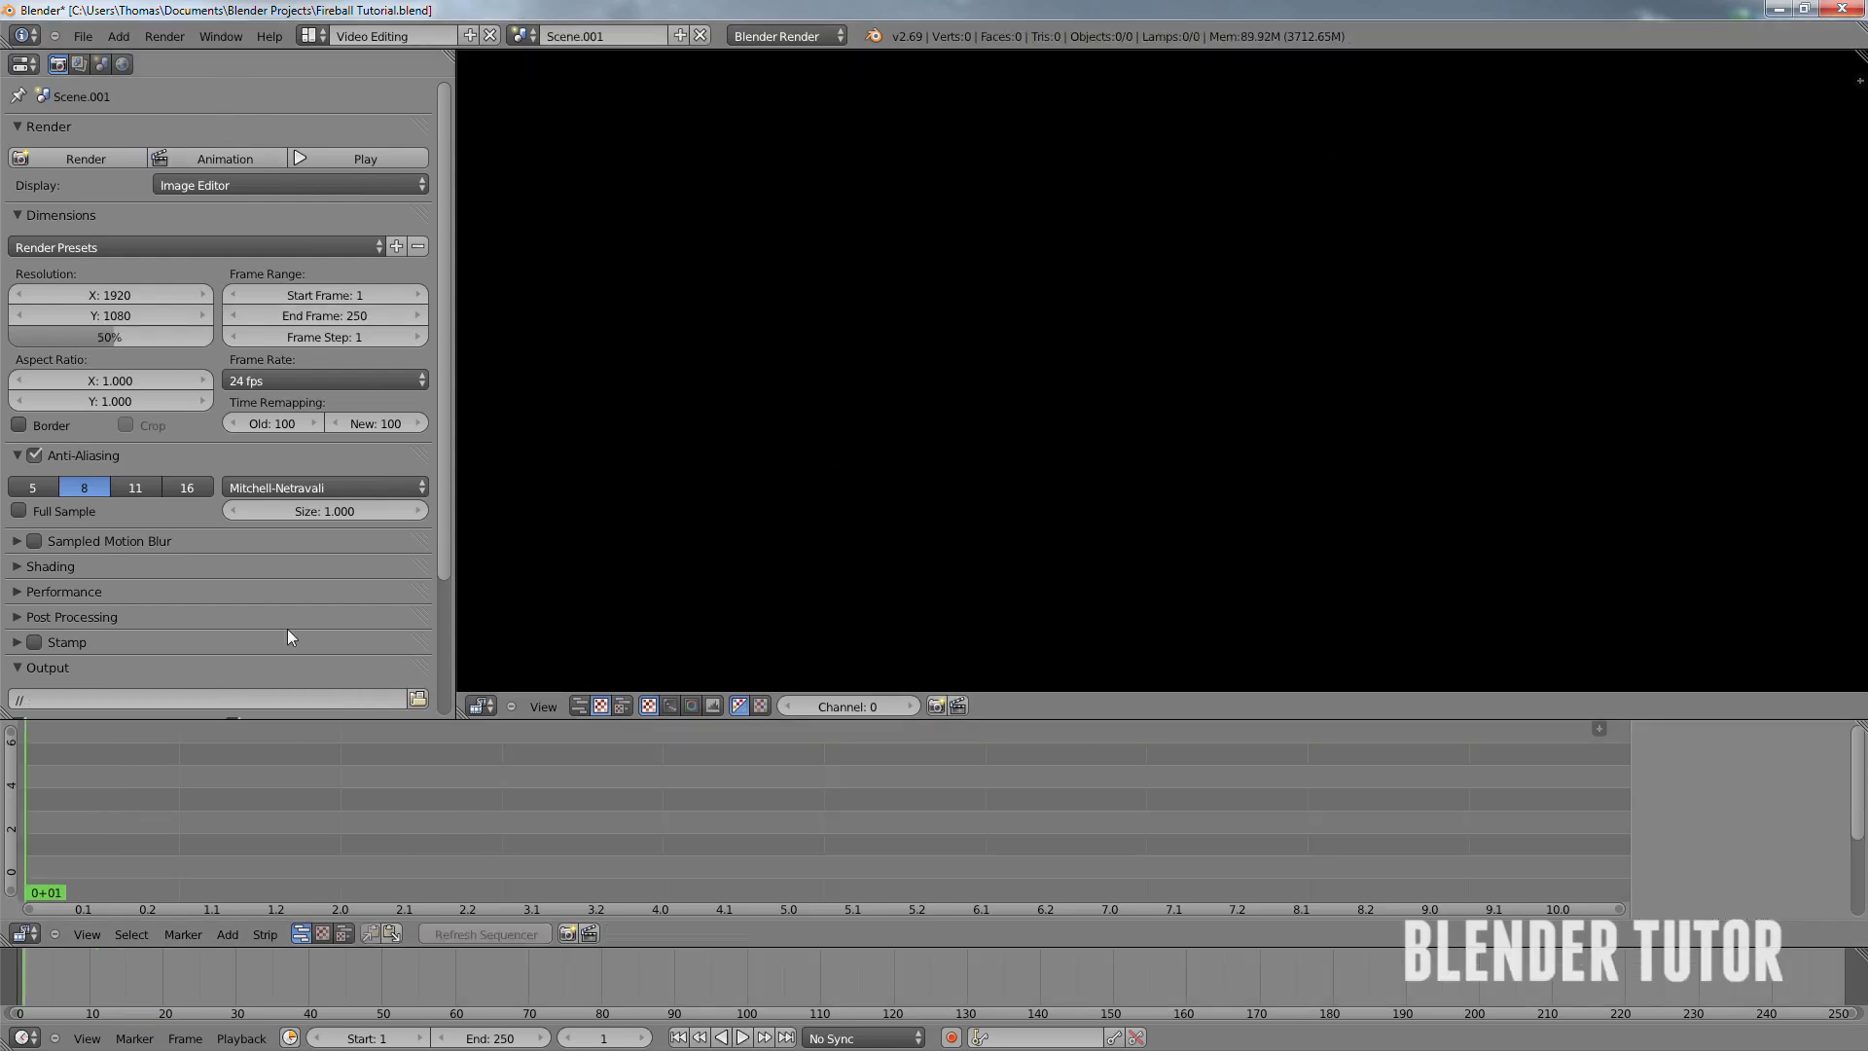
left_click(590, 39)
type("Export")
key("Return")
left_click(498, 1039)
type("60")
key("Return")
key("Home")
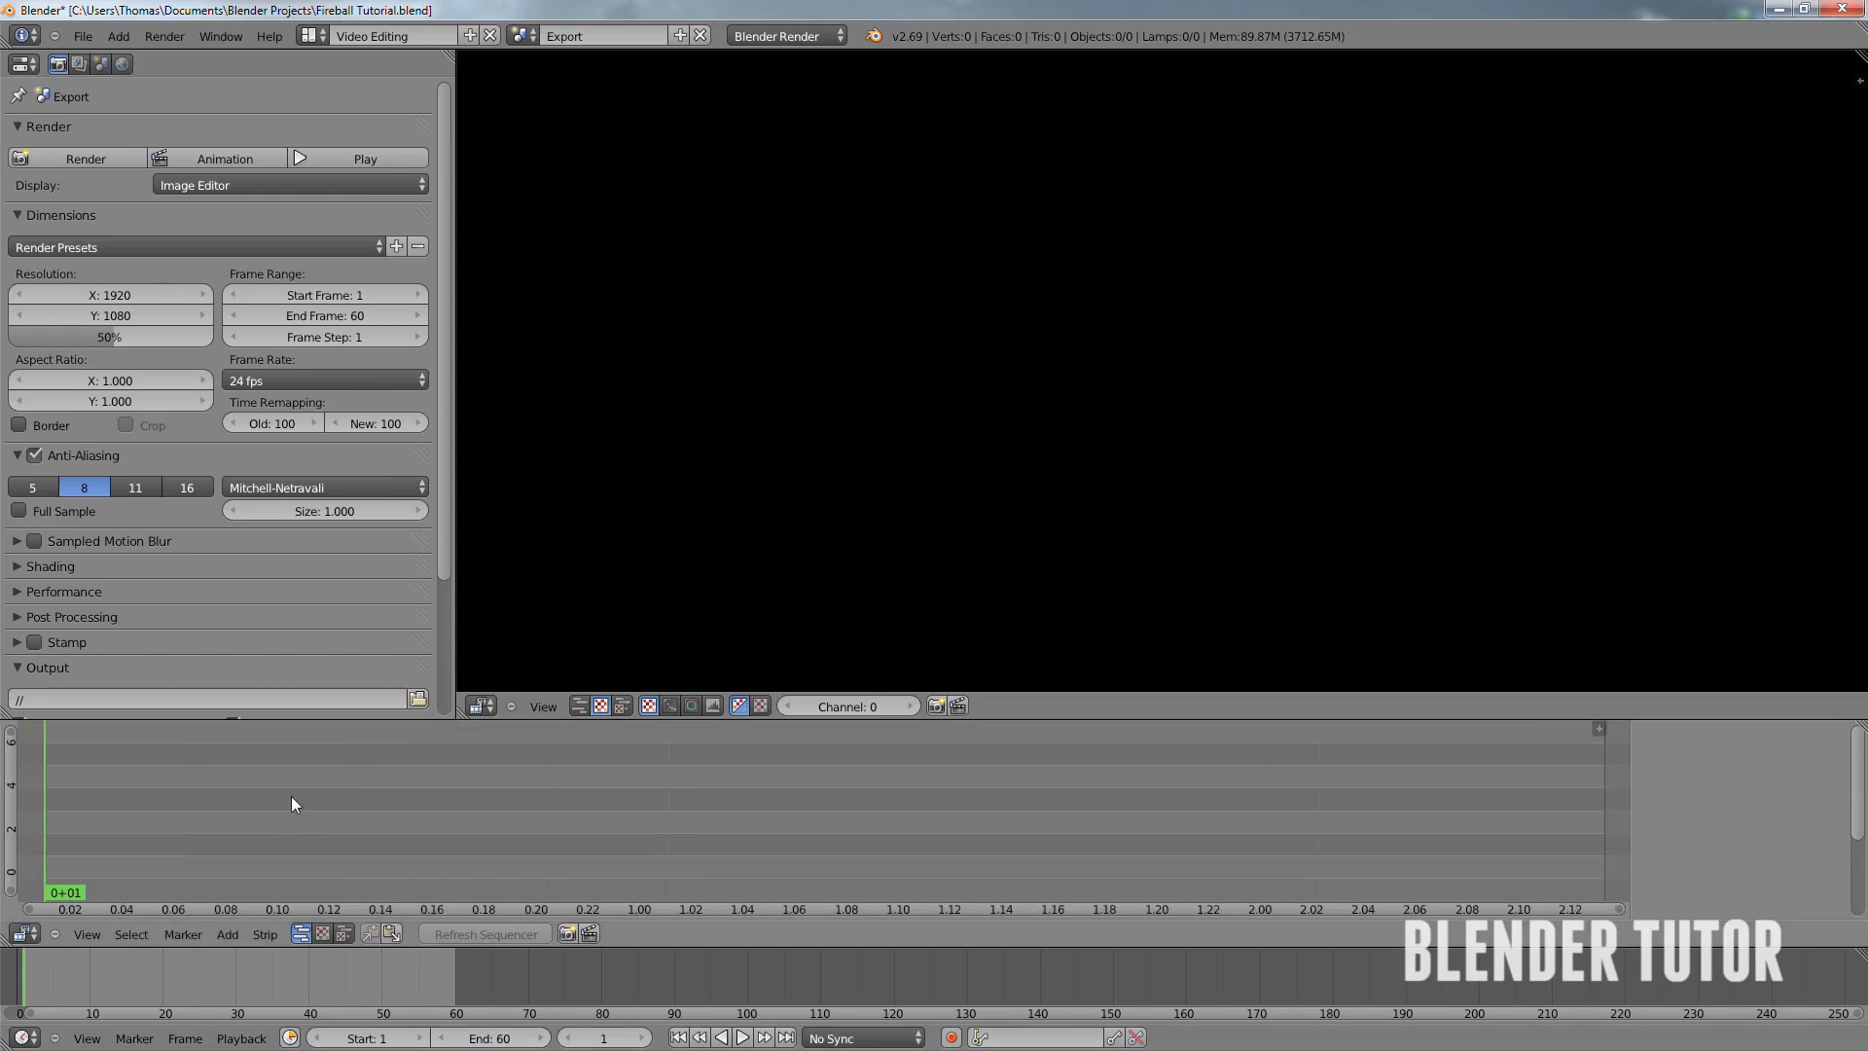
- Add the 60 rendered Fireball Tutorial Export frames as an image strip in the Export scene's sequencer
left_click(229, 934)
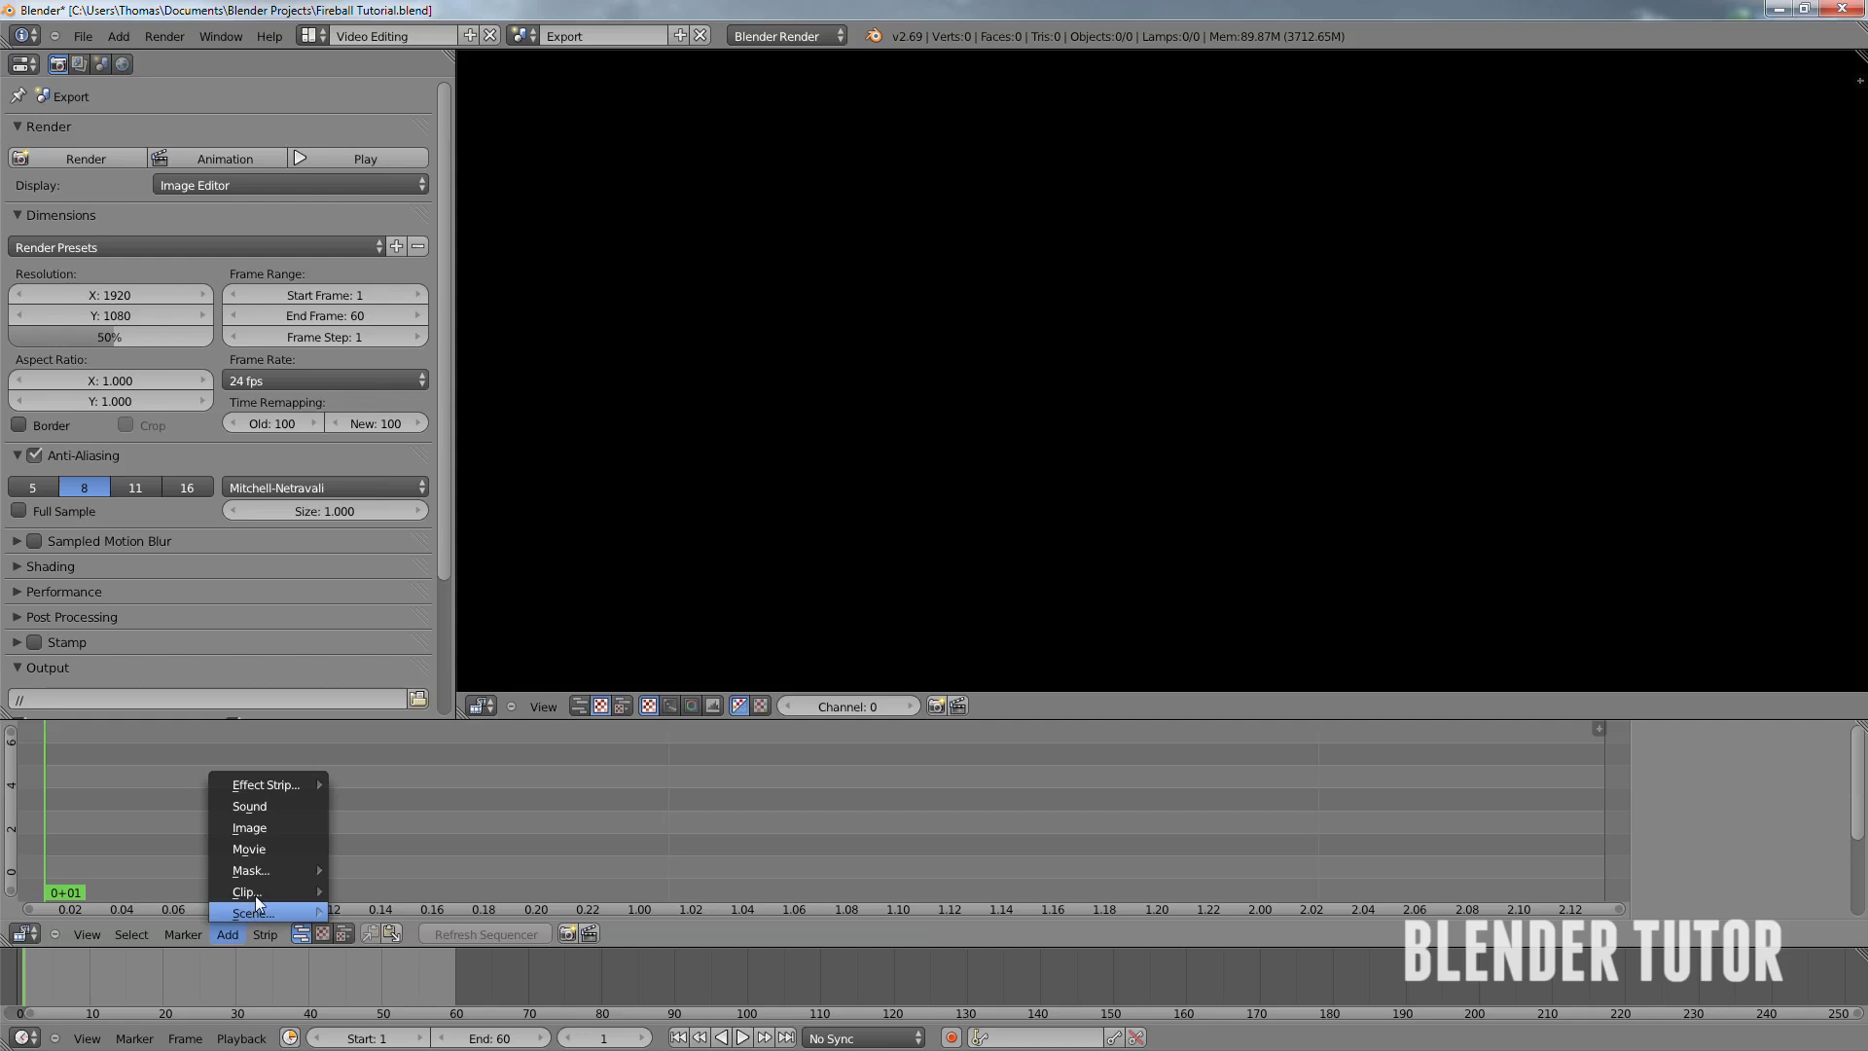
left_click(271, 827)
left_click_drag(653, 595, 353, 160)
left_click(1808, 91)
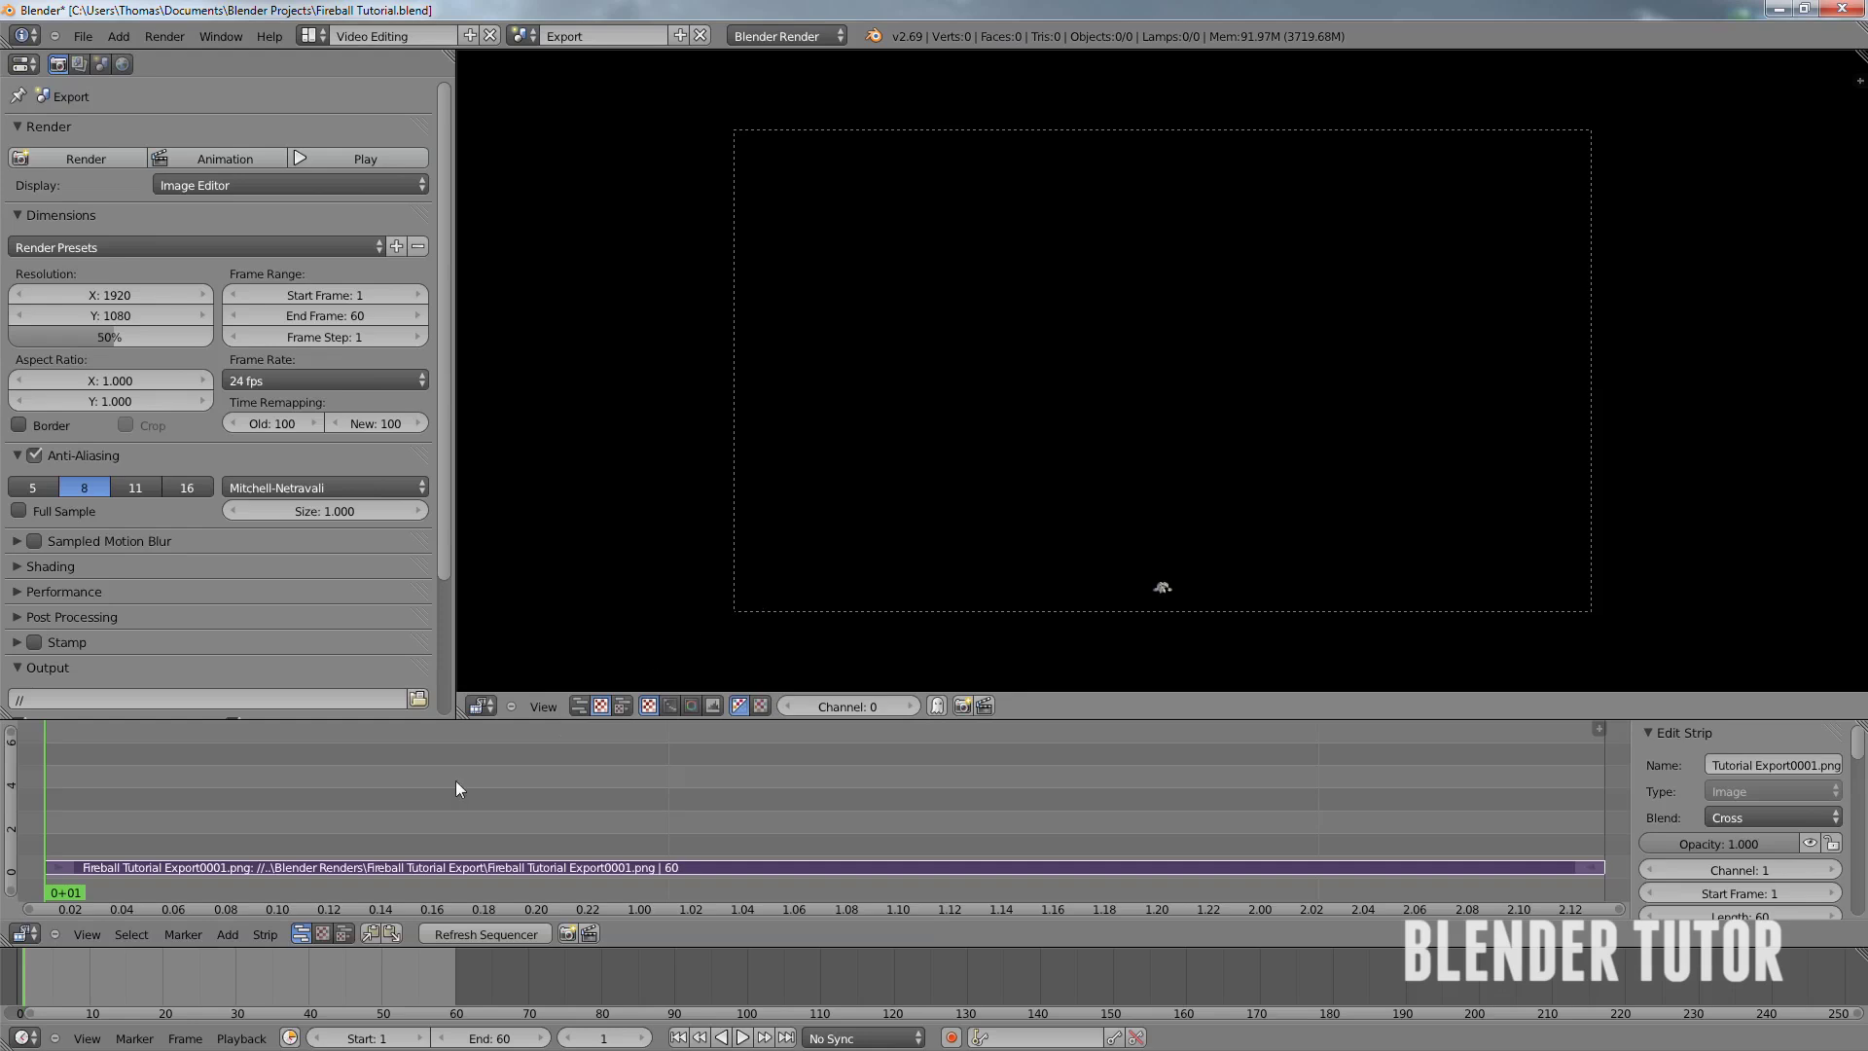
- Play back the rendered fireball strip in the Export scene and scrub through its frames to examine the flames and smoke
scroll(983, 598, "up", 4)
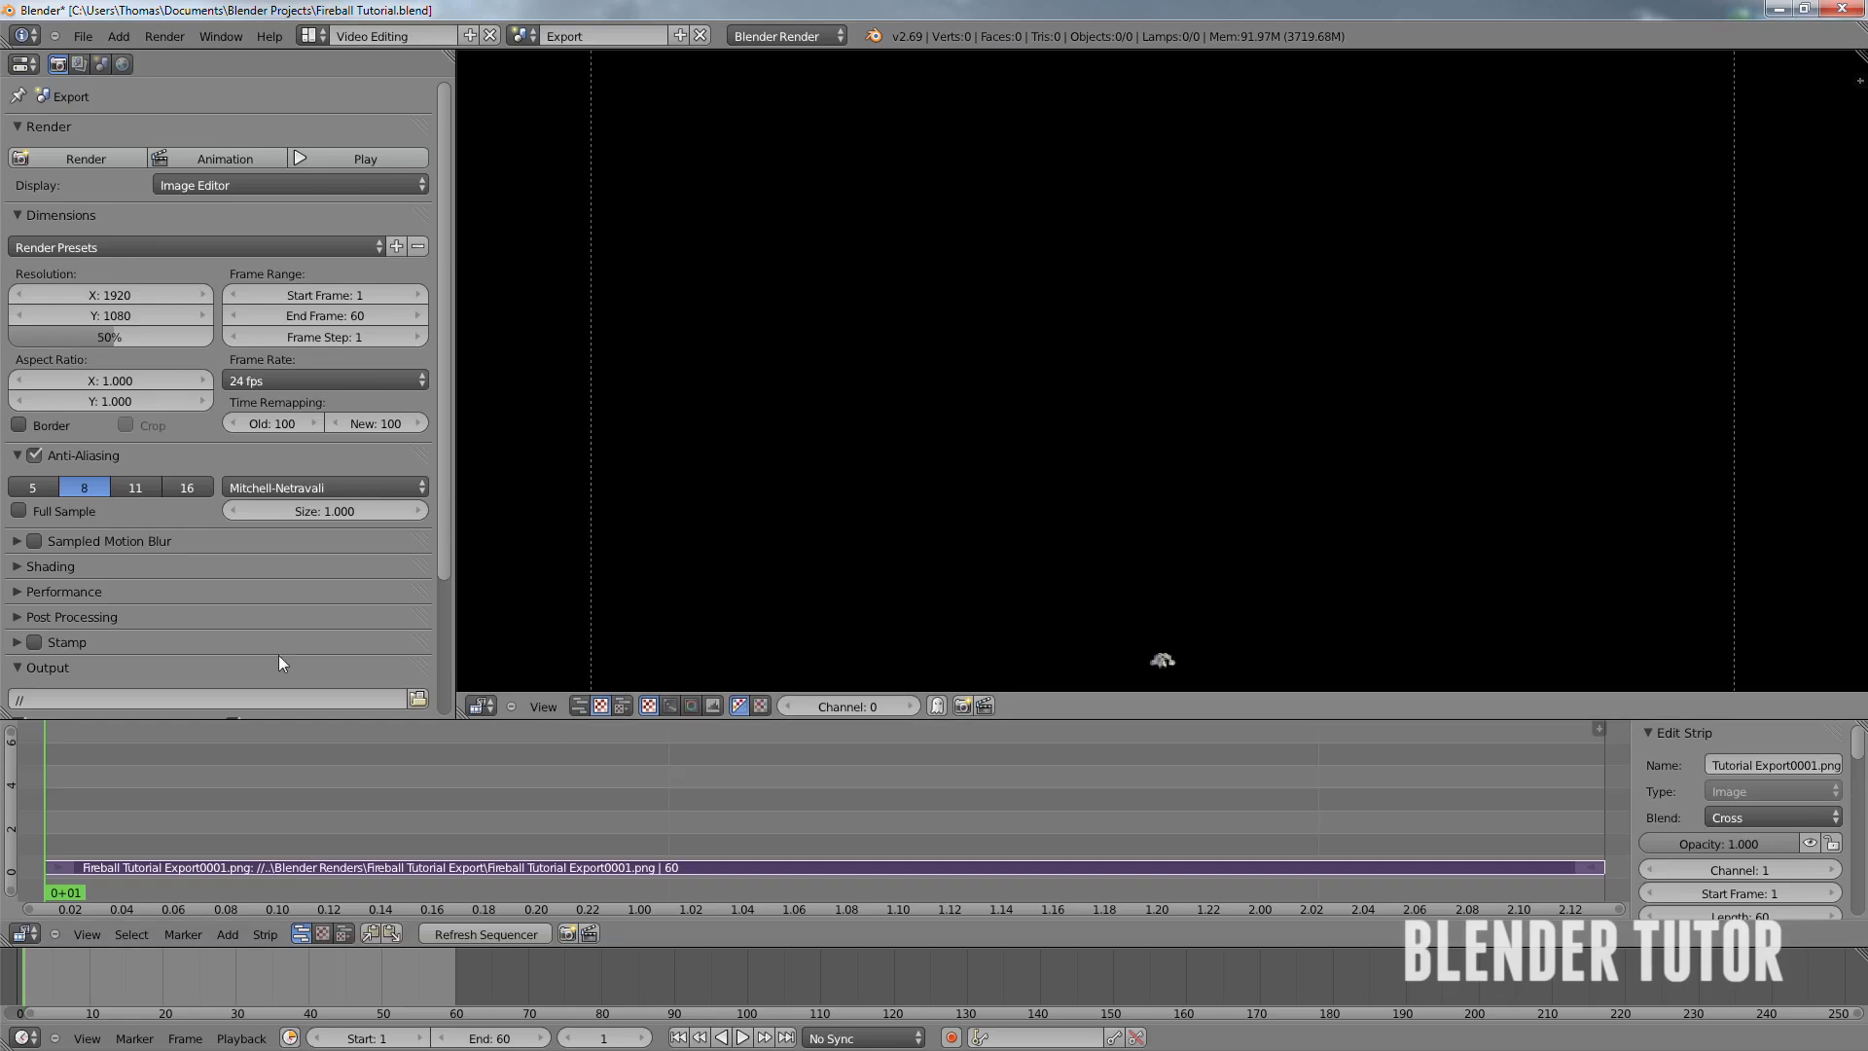
key("alt+a")
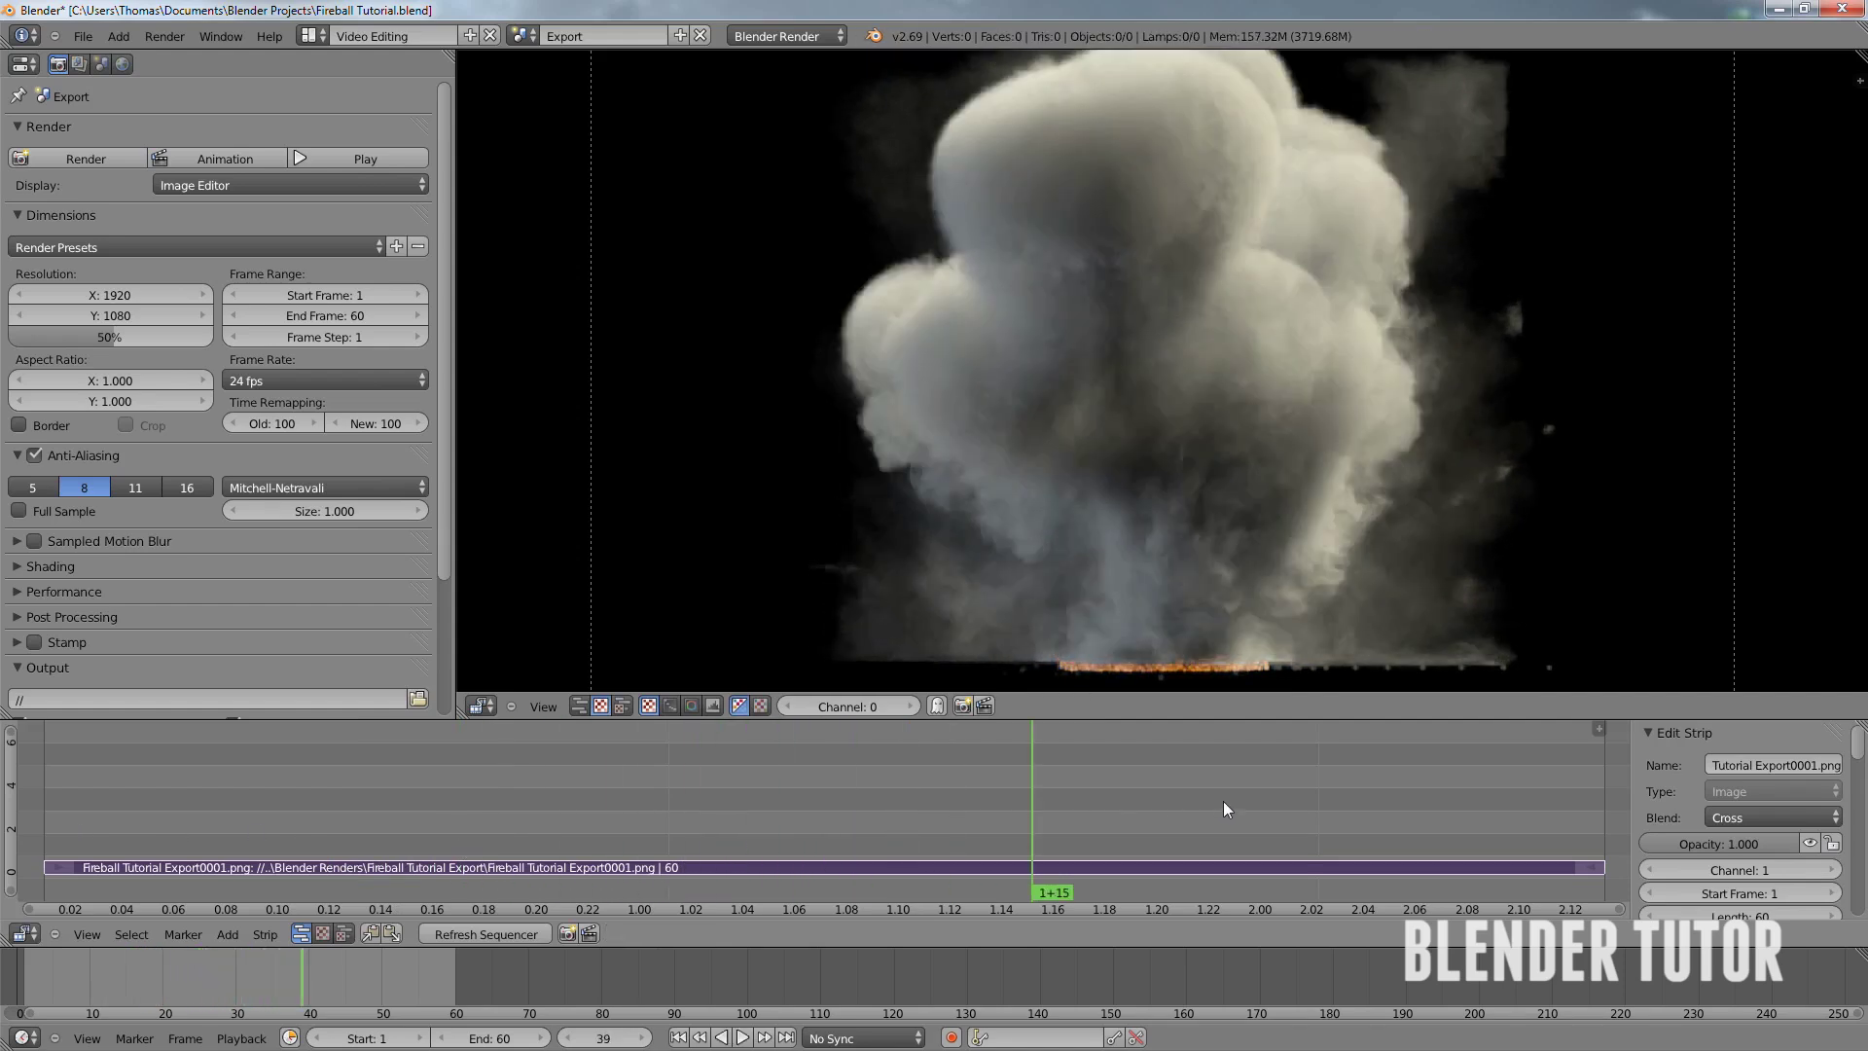
key("alt+a")
left_click_drag(1168, 821, 460, 829)
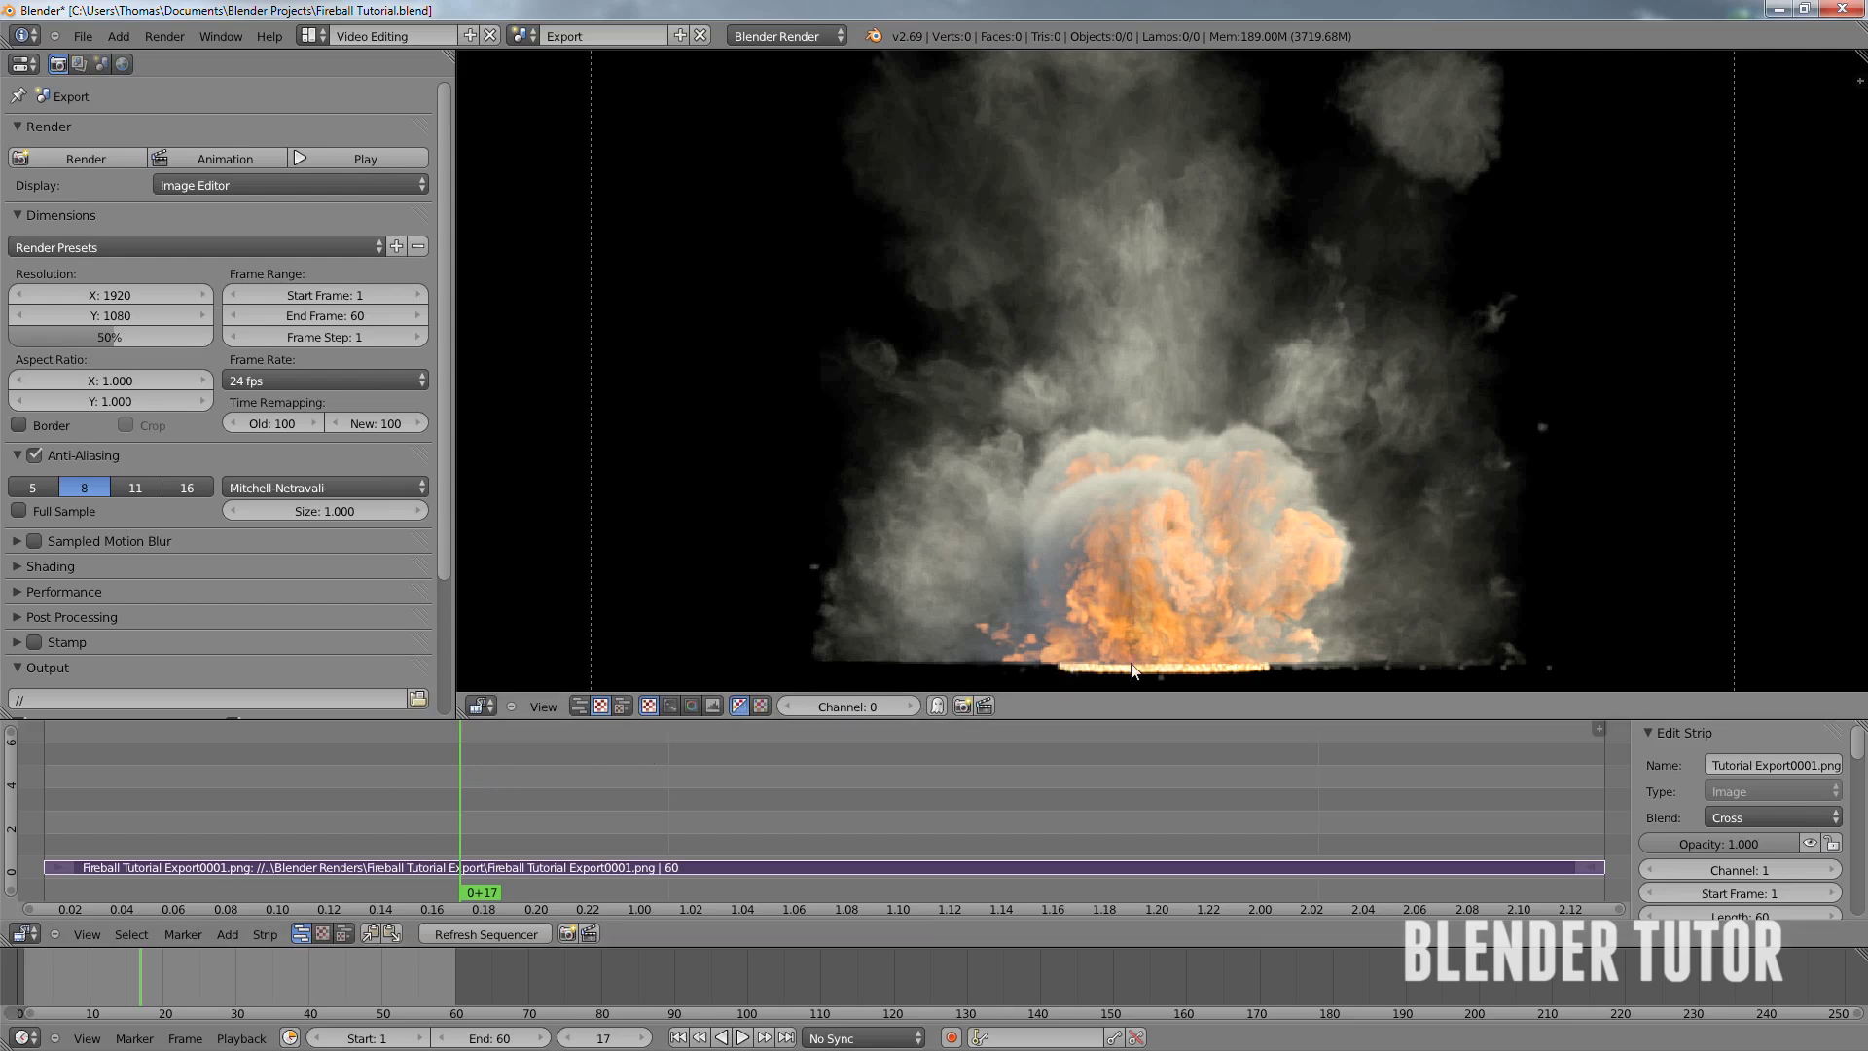
left_click_drag(552, 788, 1008, 725)
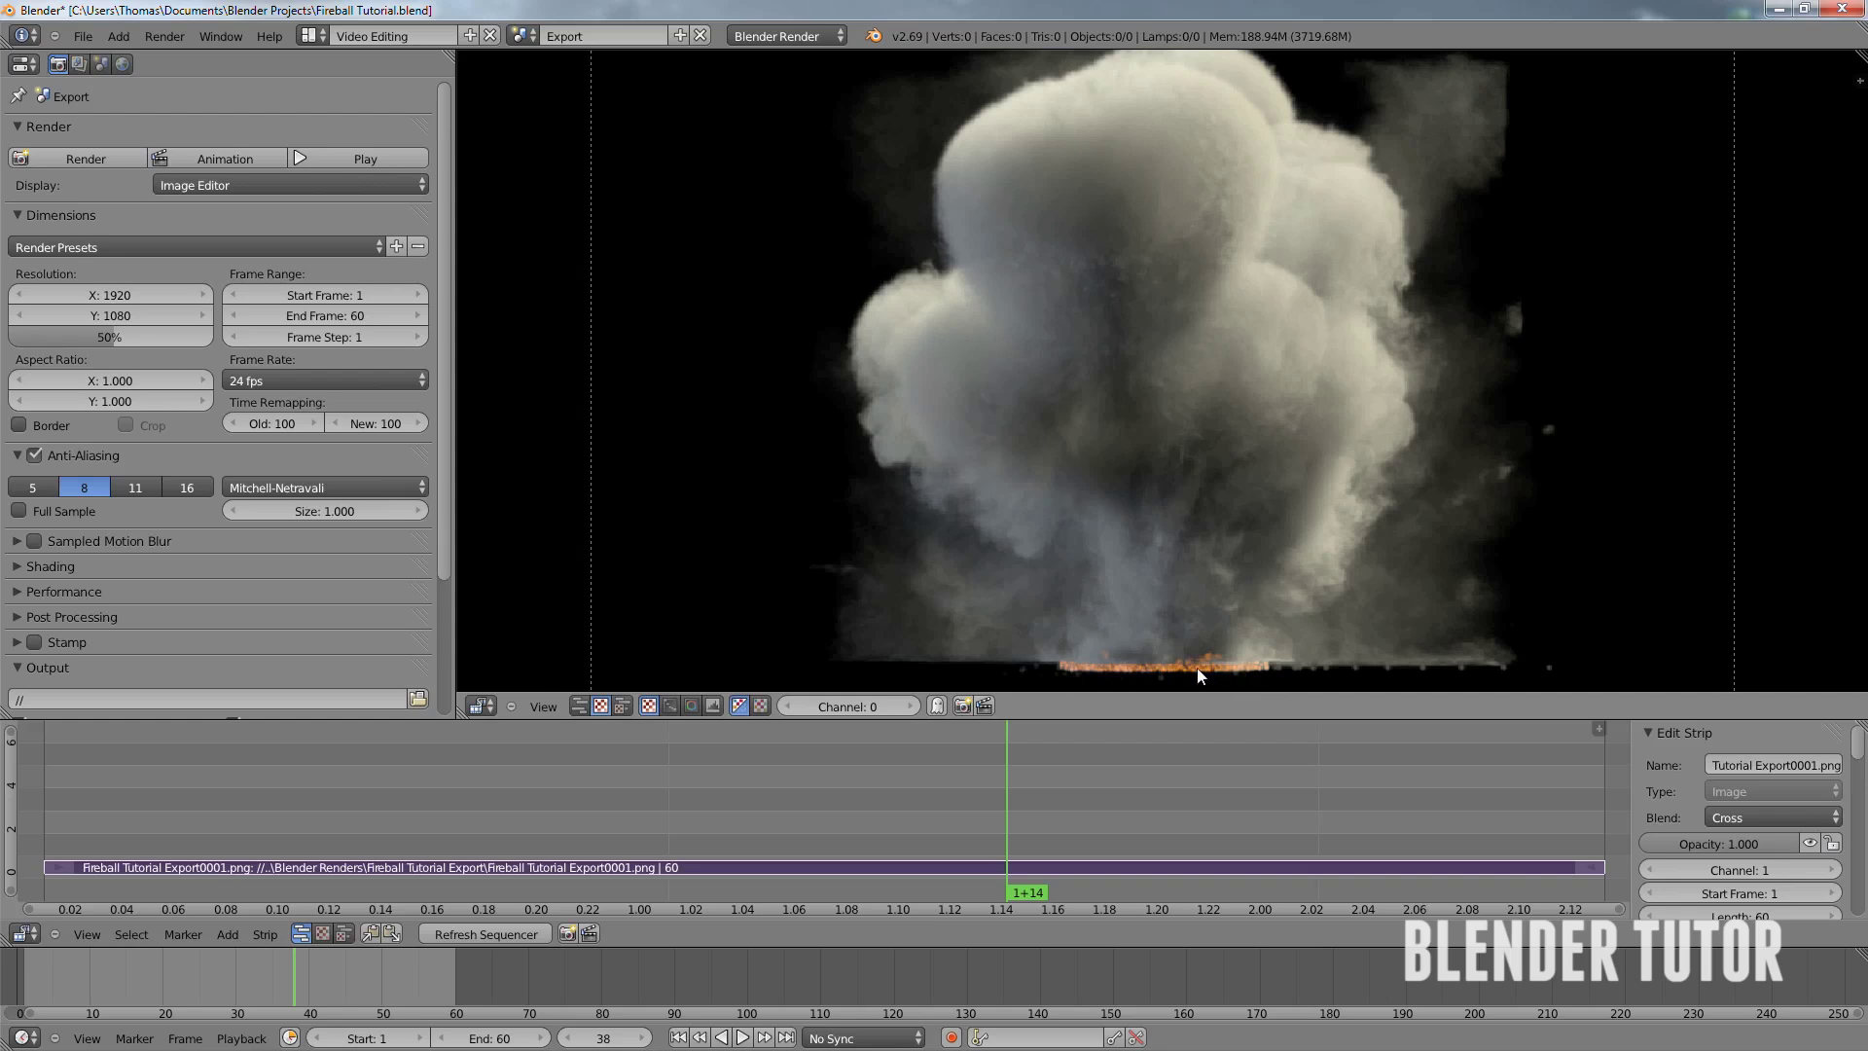
left_click_drag(1008, 812, 619, 775)
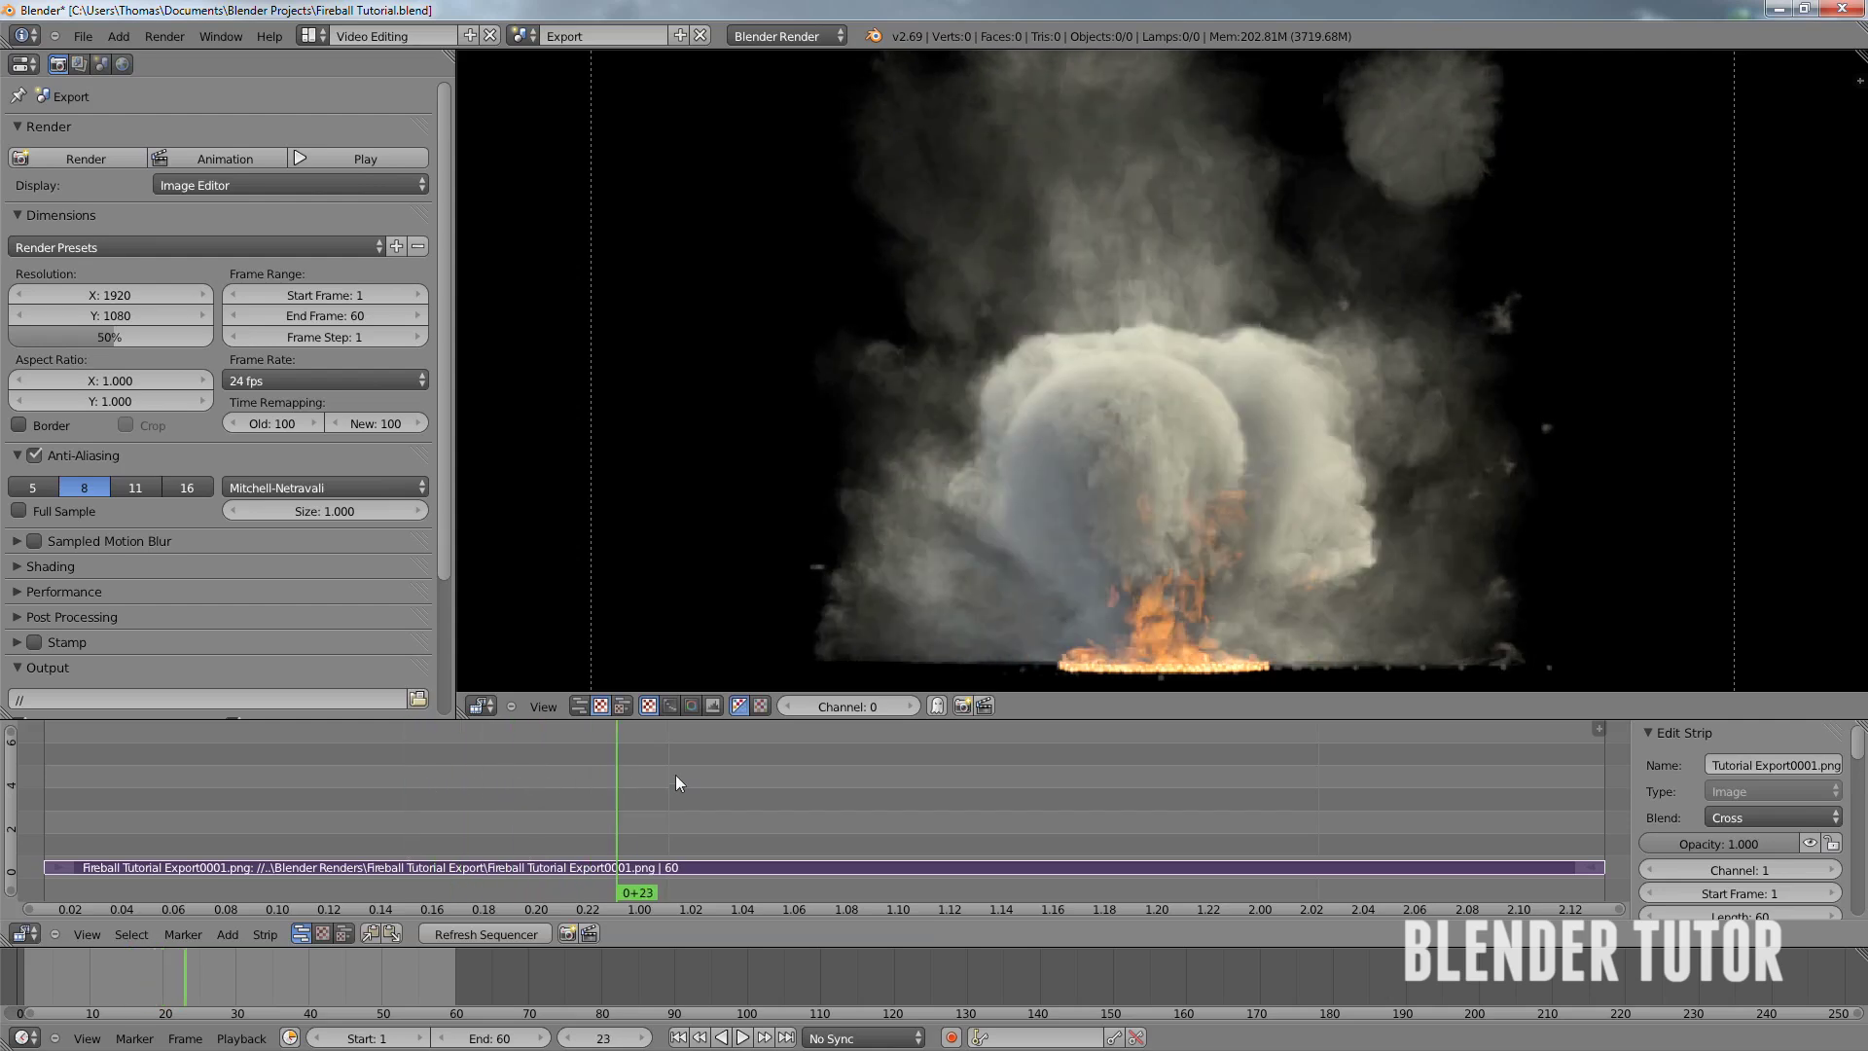
- Switch back to the original scene named Scene and change the screen layout to Default
left_click(312, 36)
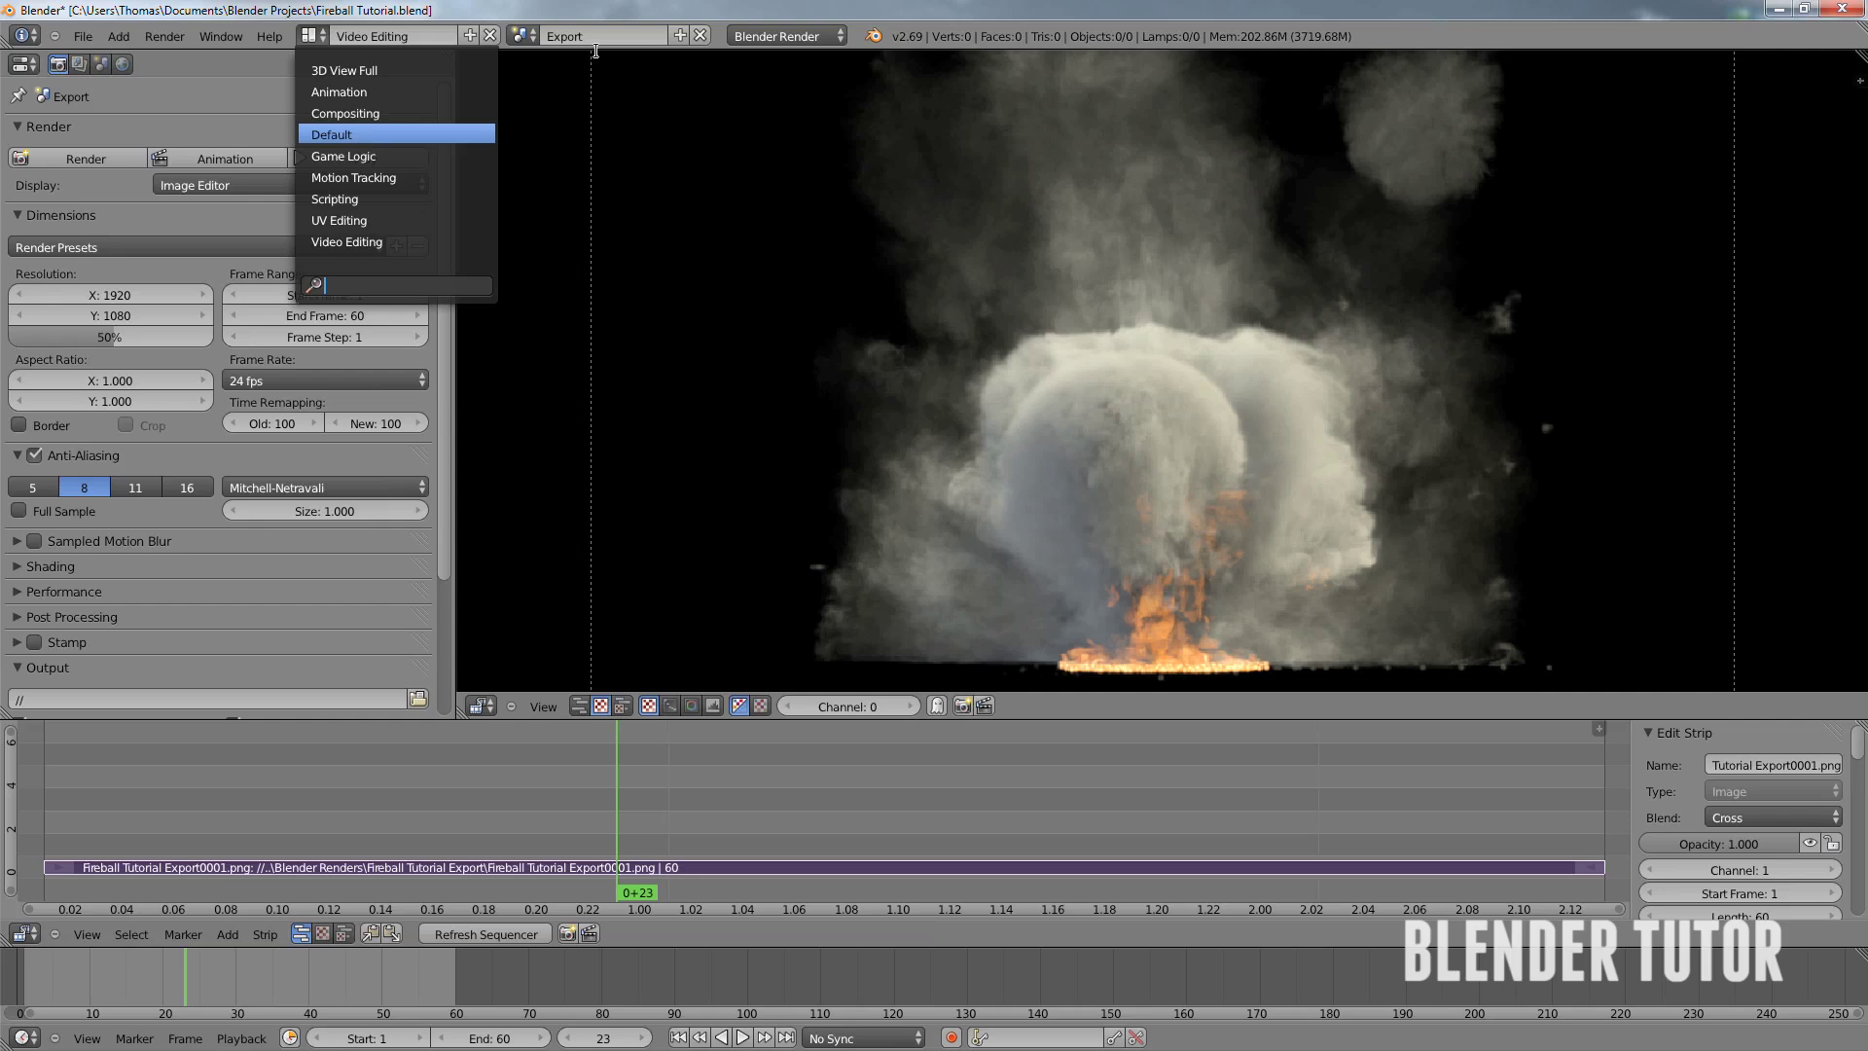
left_click(537, 35)
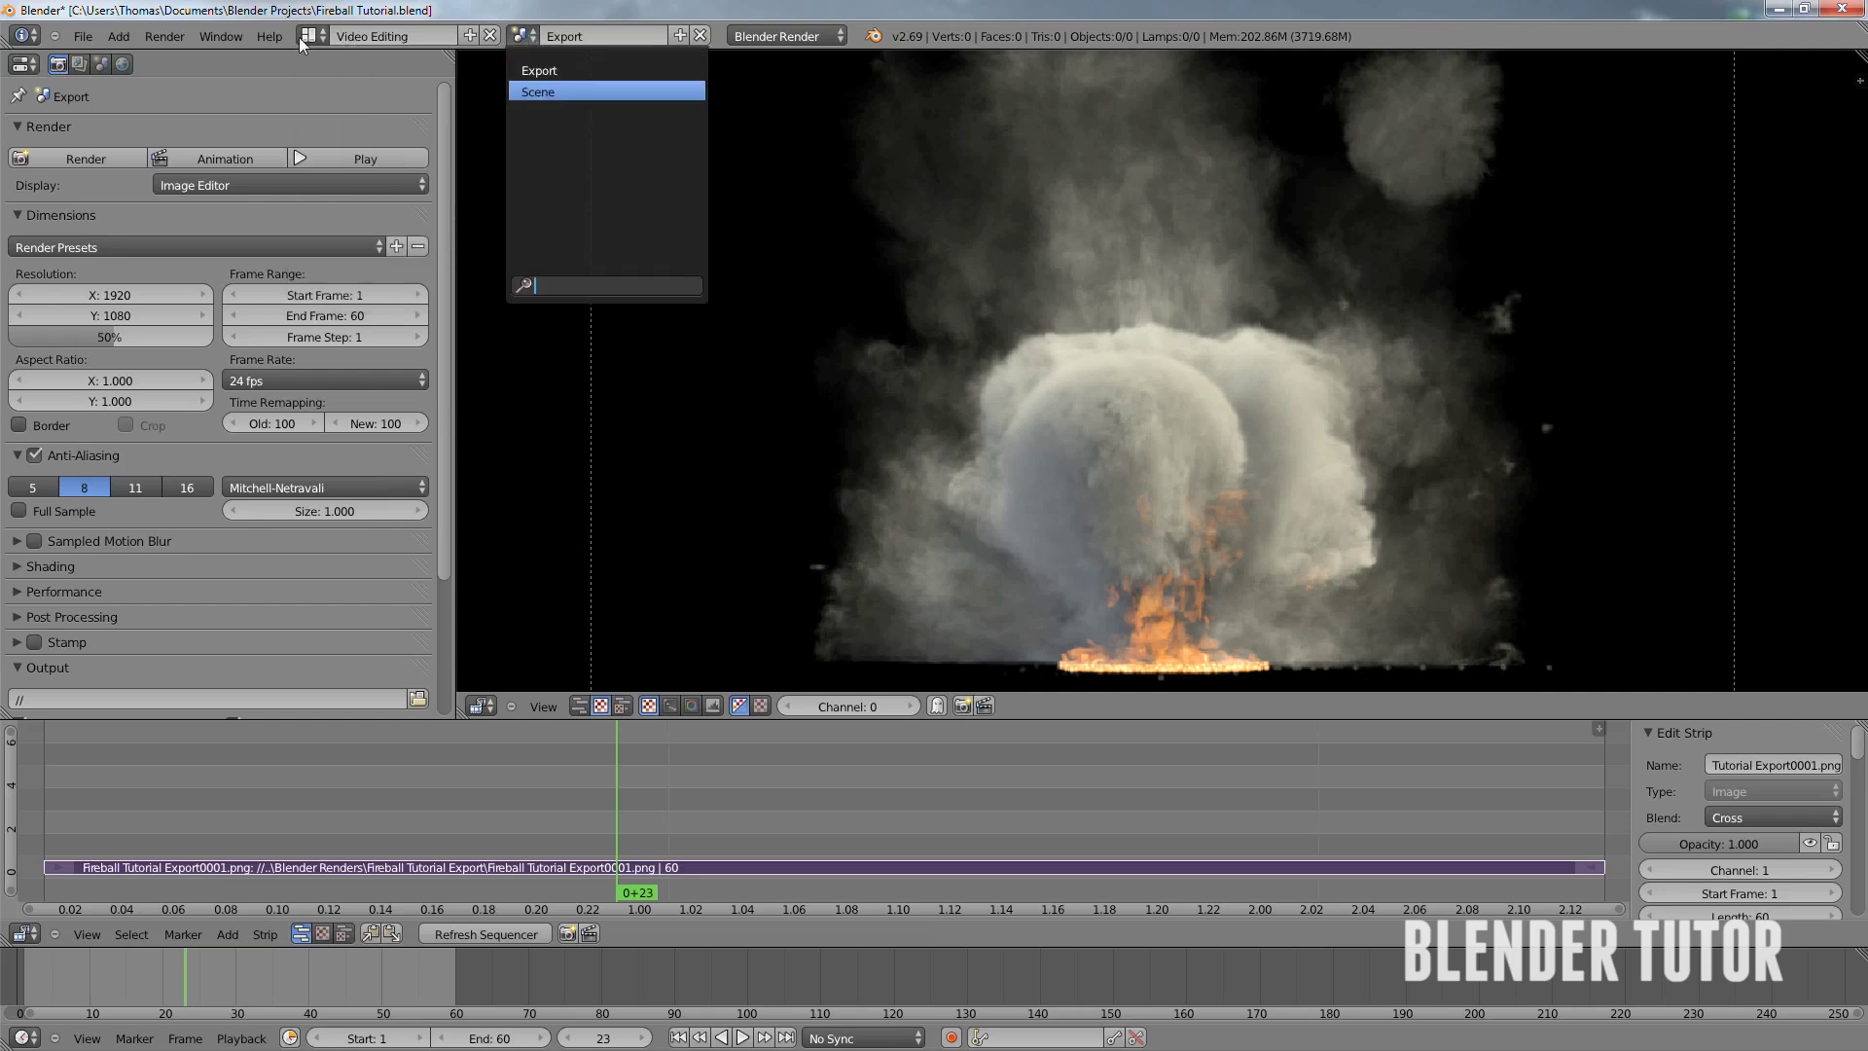
left_click(538, 92)
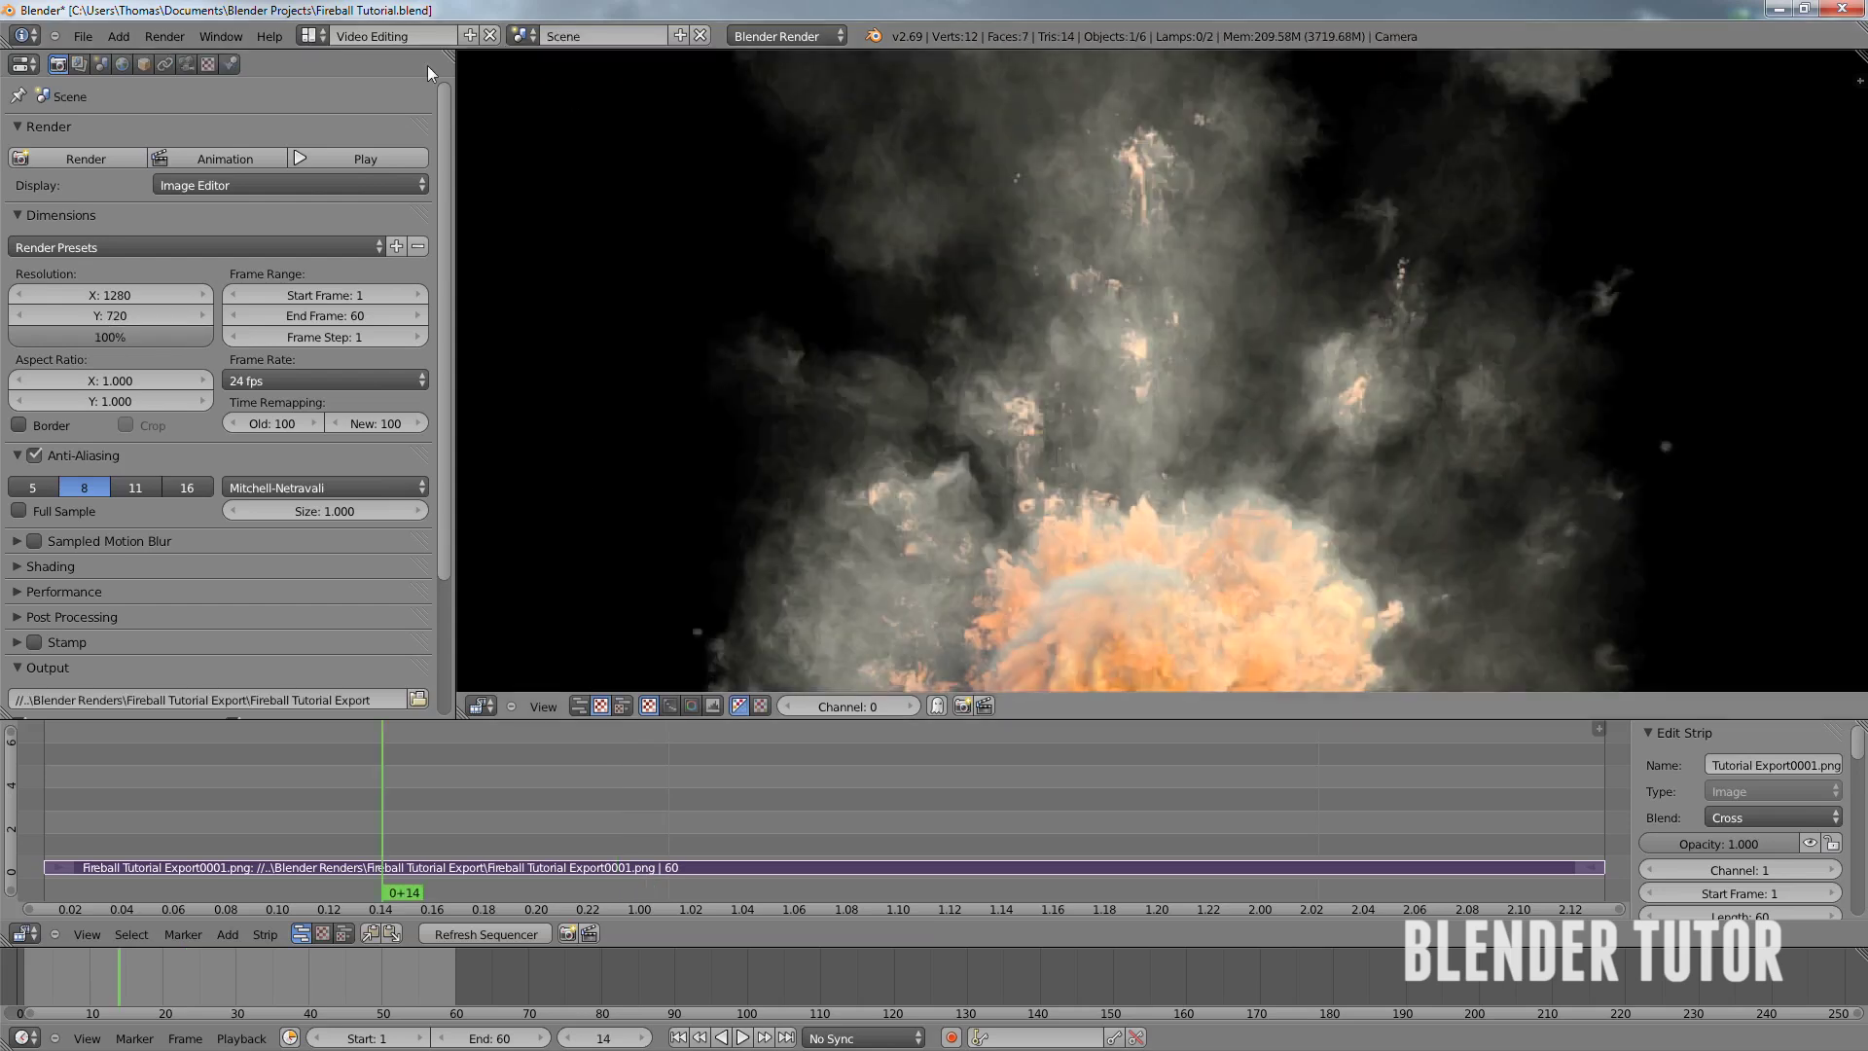
left_click(311, 36)
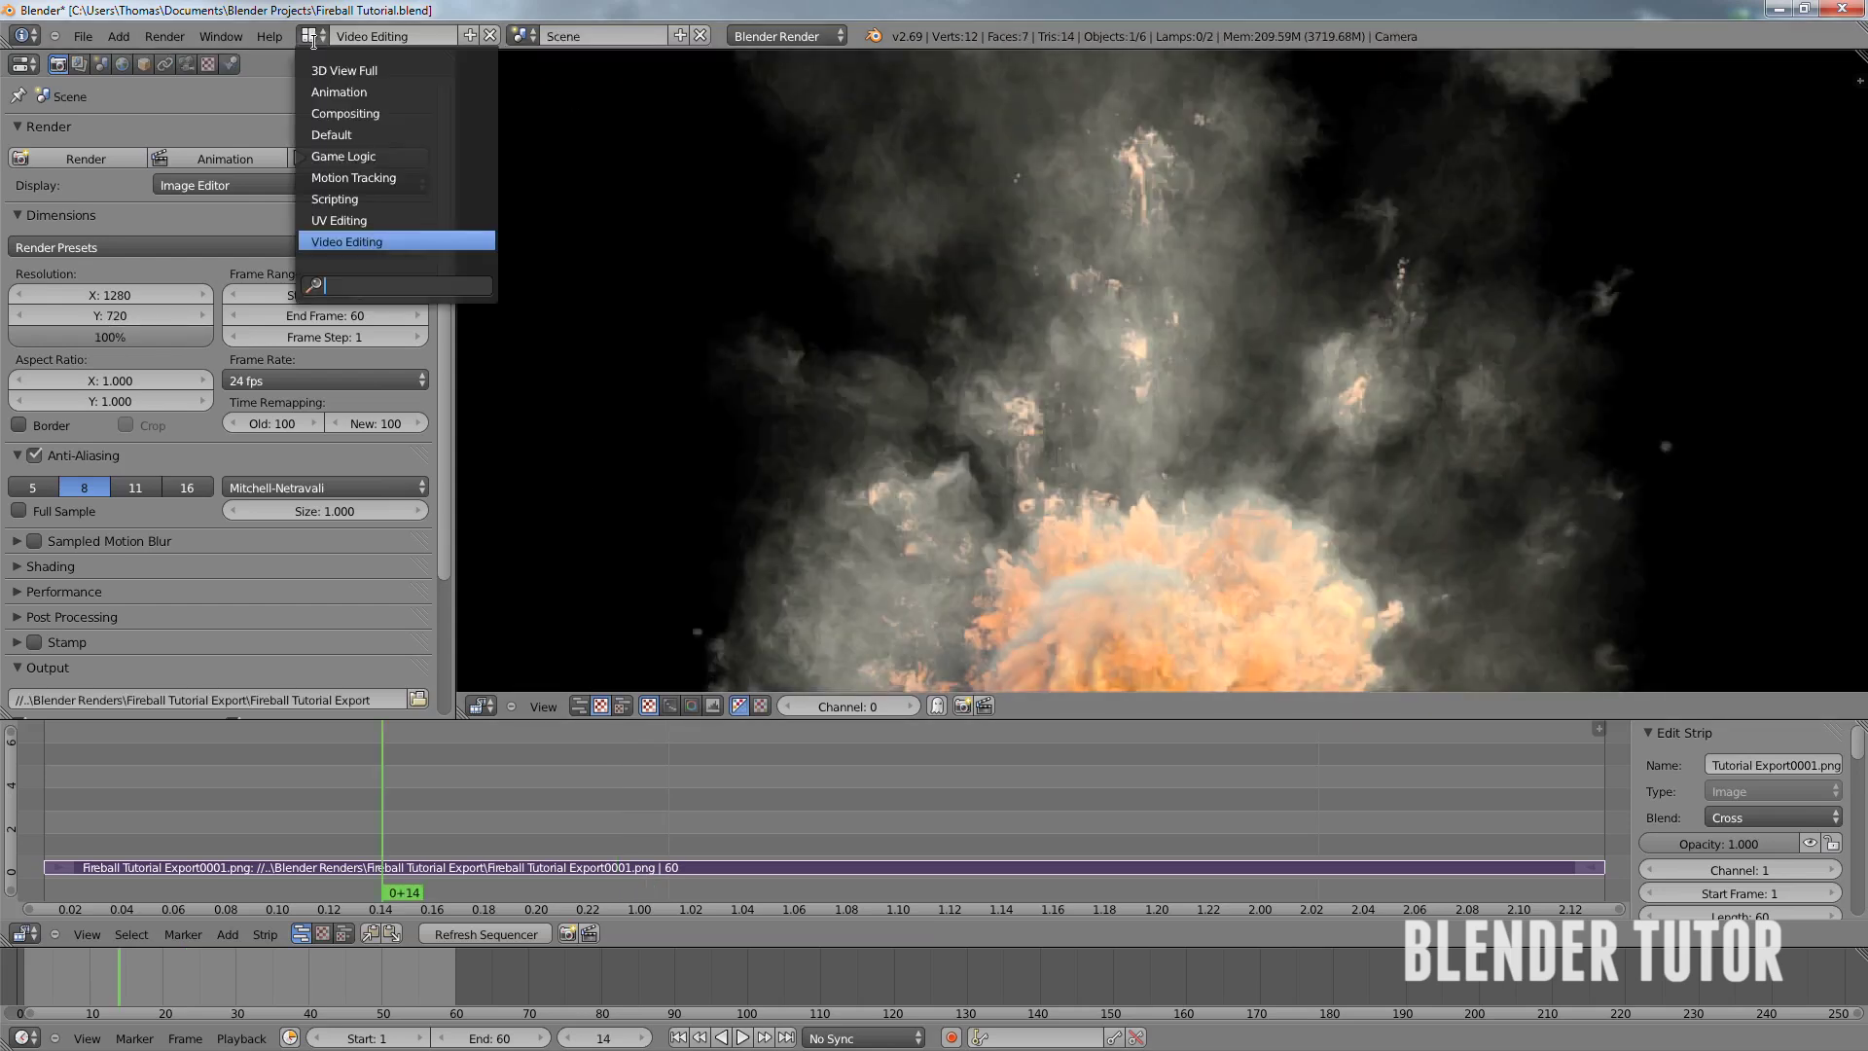
left_click(368, 134)
key("Escape")
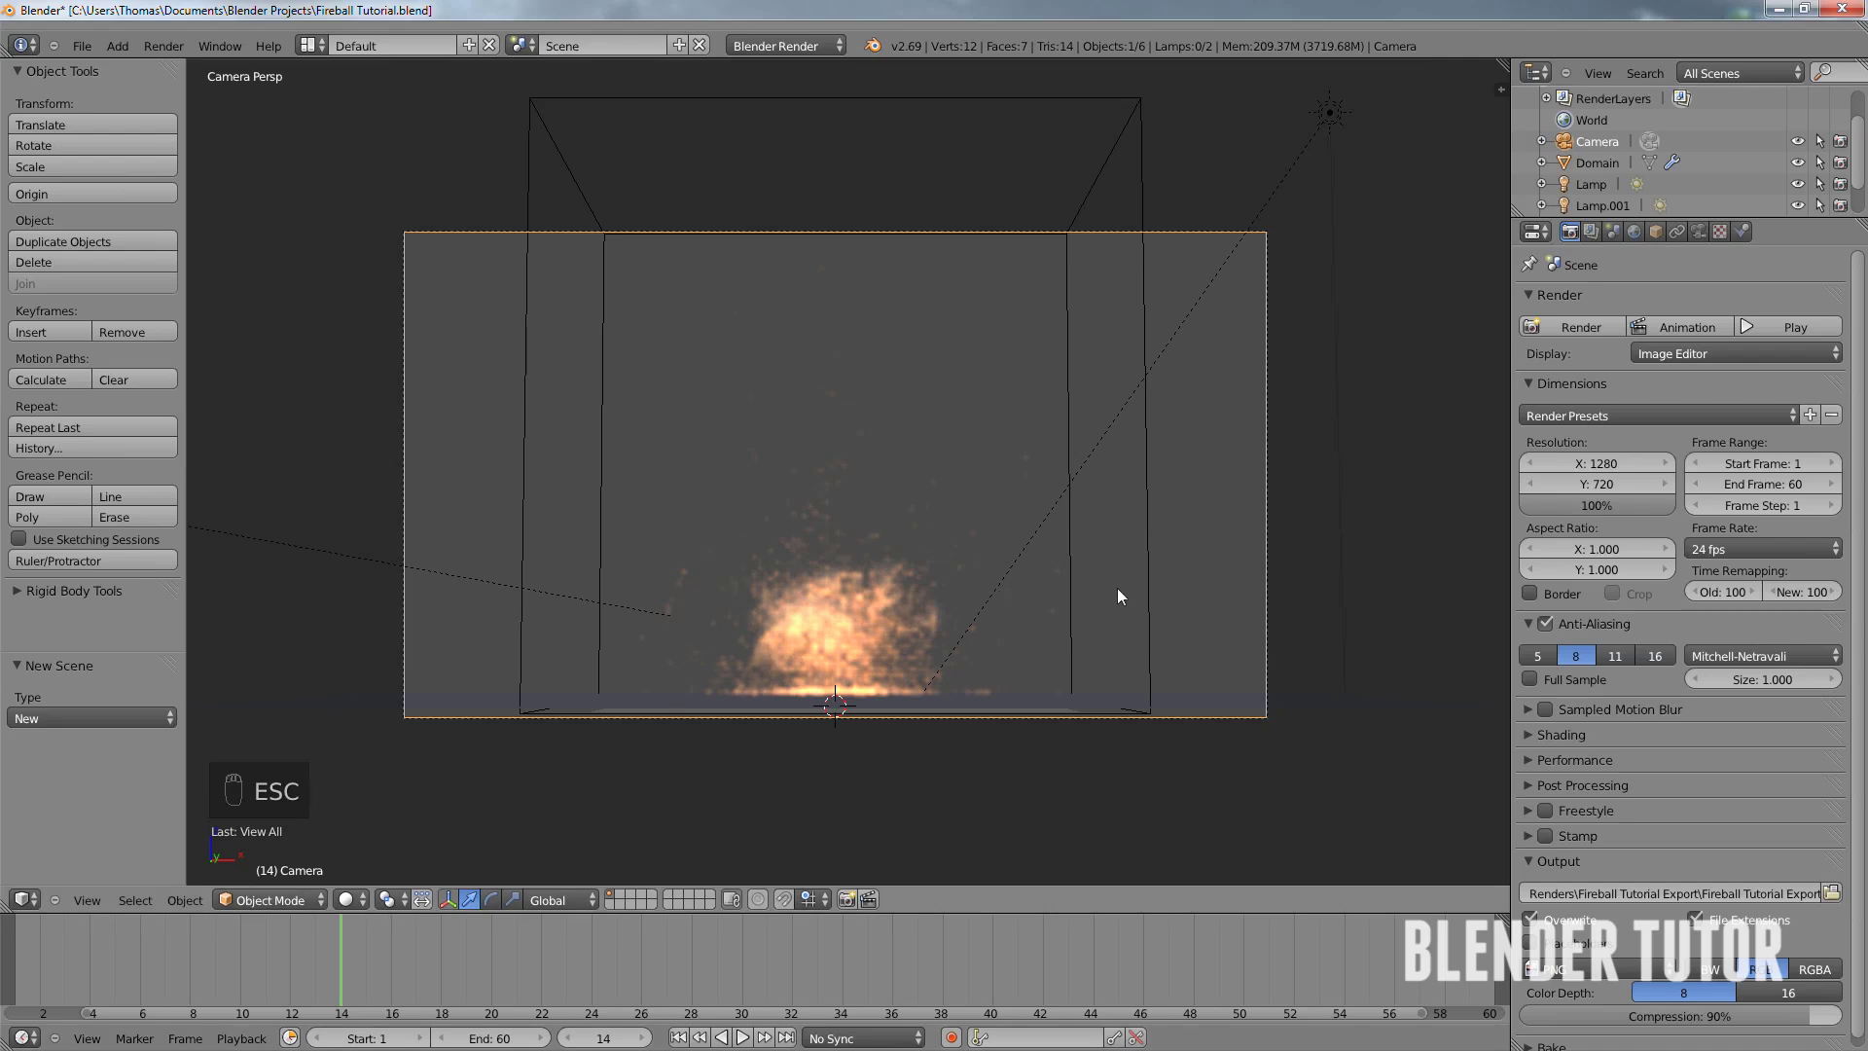
- Return to the first frame, select the Suzanne emitter and examine its smoke flow settings
middle_click_drag(1159, 545, 856, 681)
left_click(678, 1037)
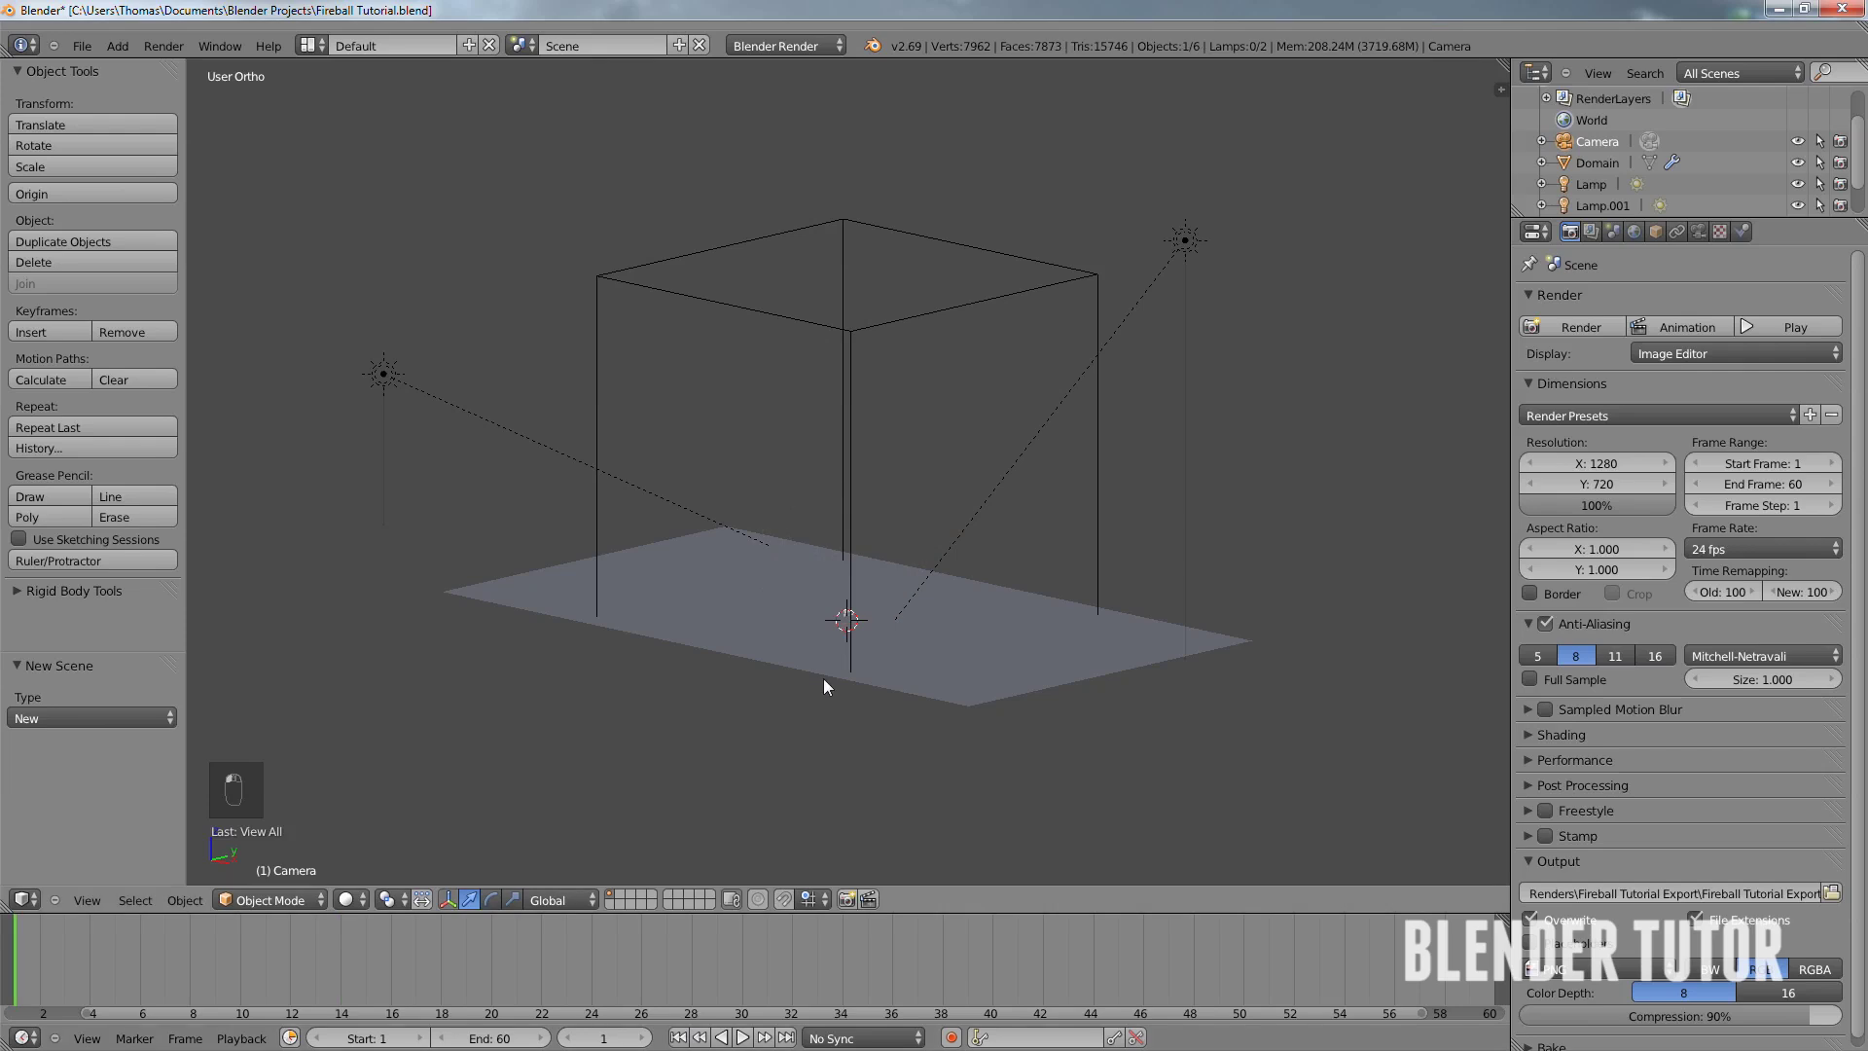
scroll(823, 679, "up", 3)
mouse_move(827, 679)
middle_mouse_down()
mouse_move(883, 659)
mouse_move(851, 671)
middle_mouse_up()
right_click(847, 672)
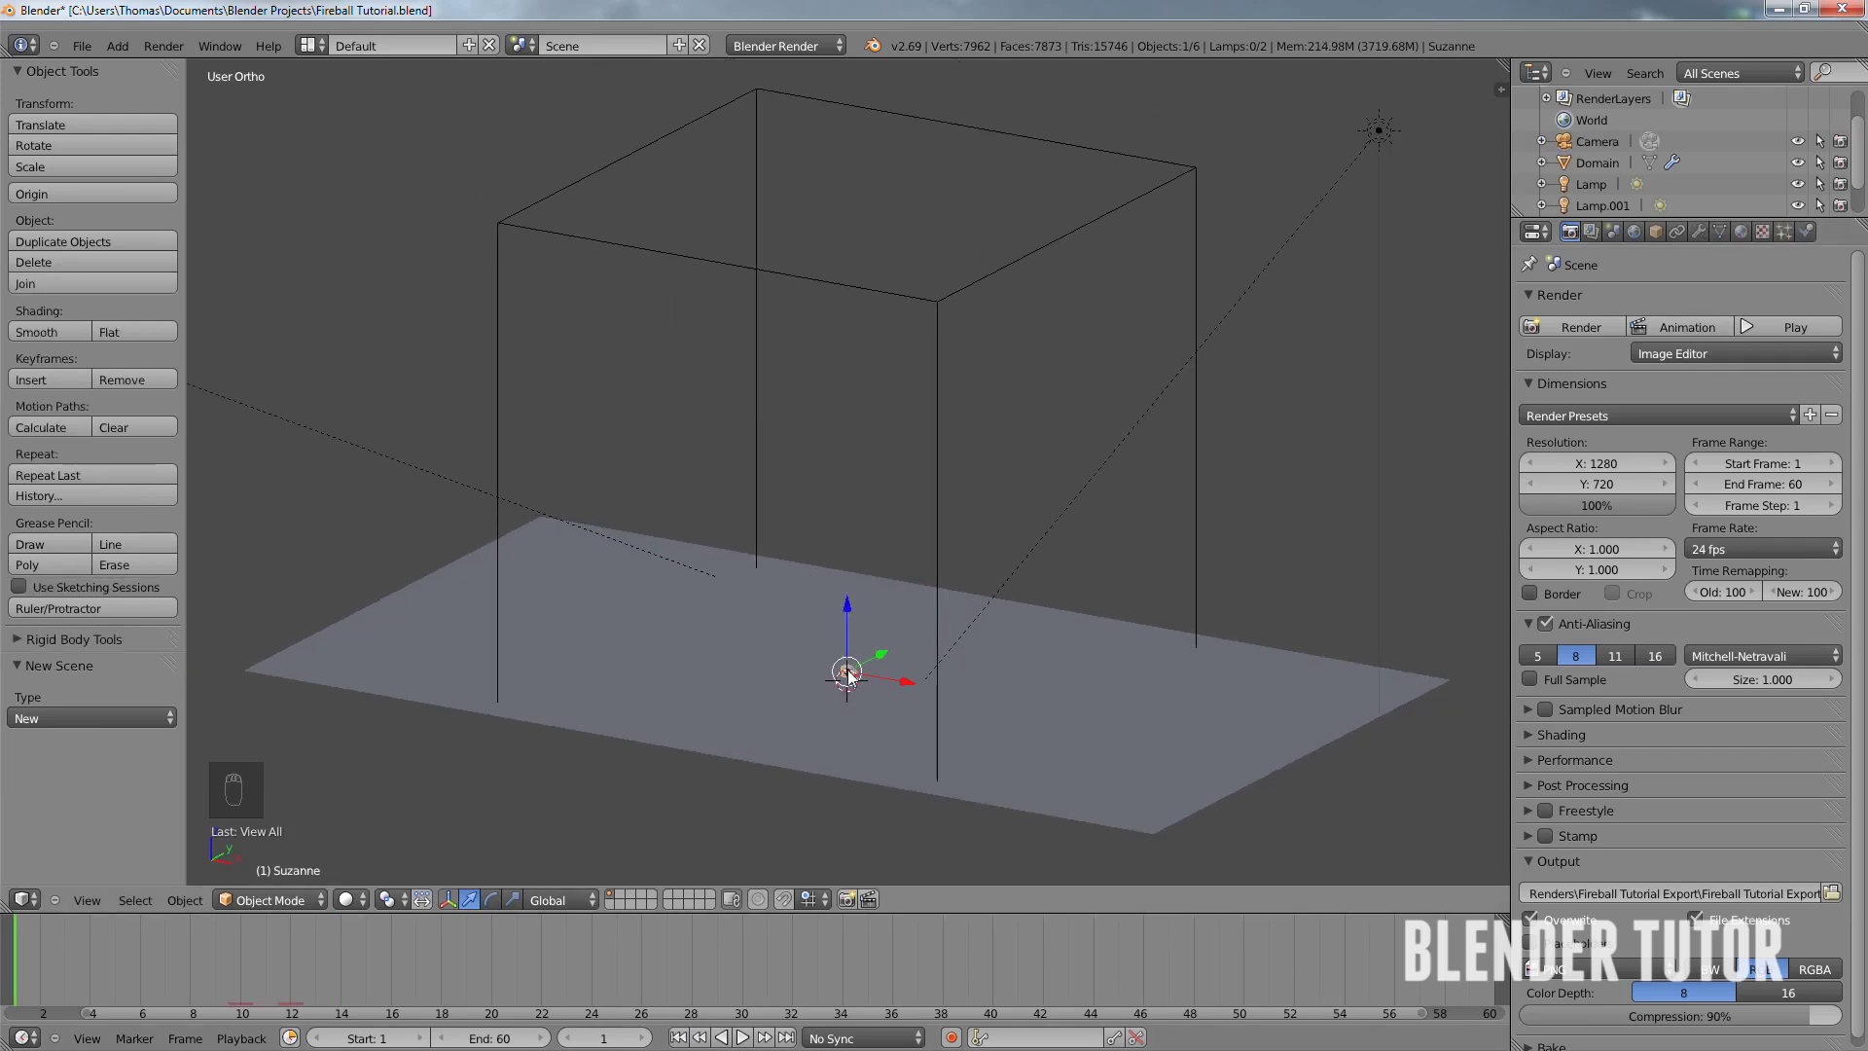
left_click(1806, 232)
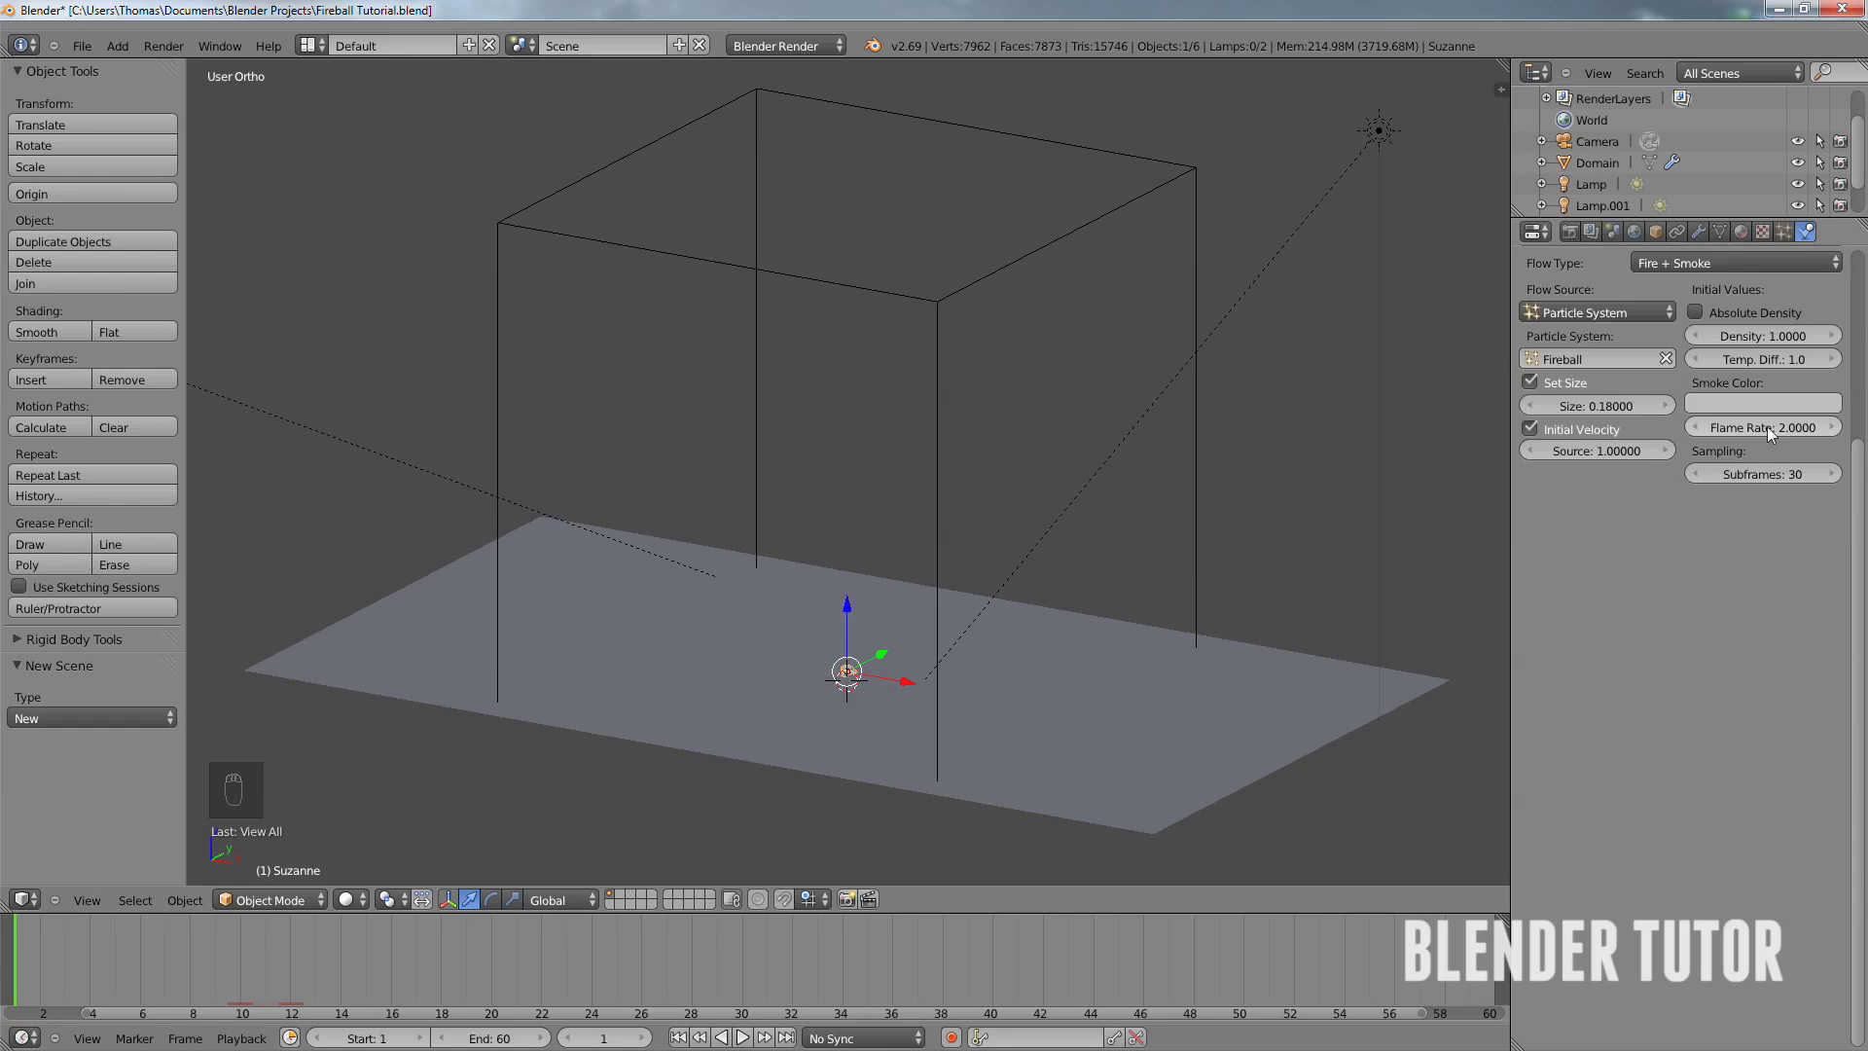
scroll(1744, 429, "up", 3)
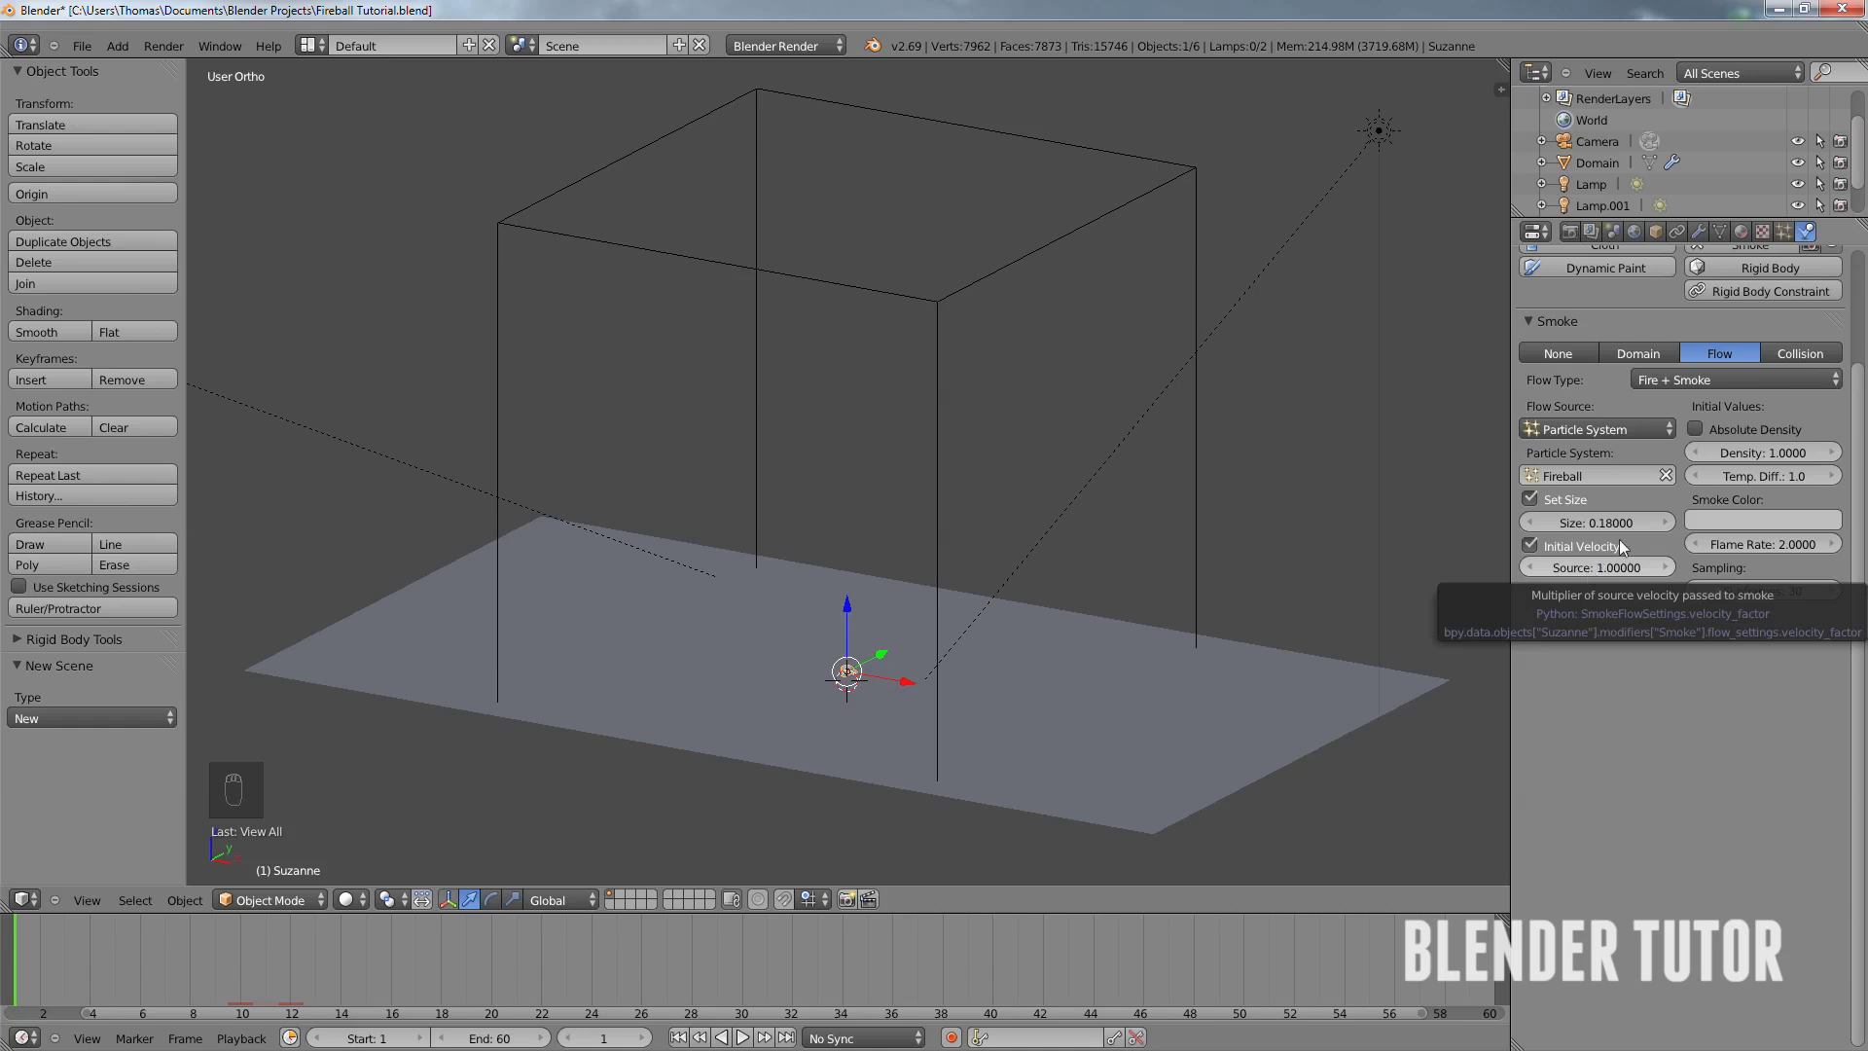
- Review Suzanne's Fireball particle emission and velocity settings, recheck its smoke flow settings, and return to the camera view
left_click(1783, 232)
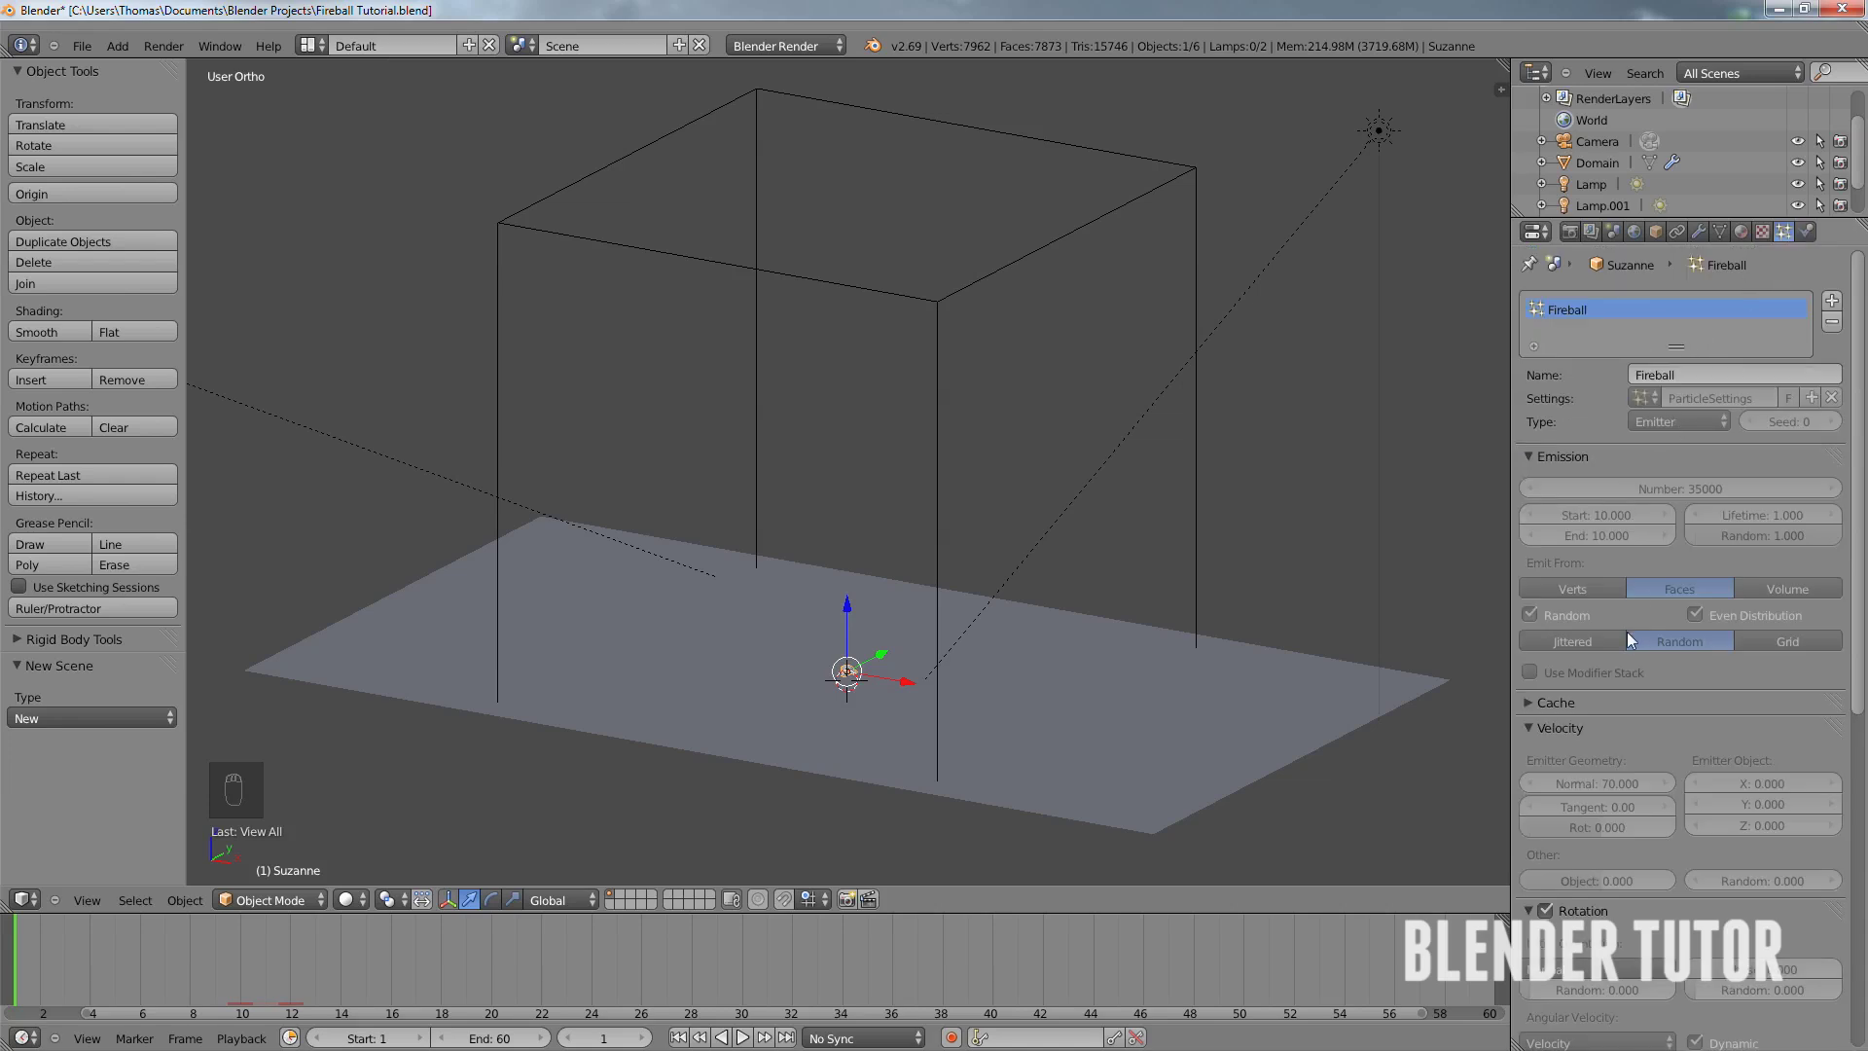
scroll(1626, 638, "down", 2)
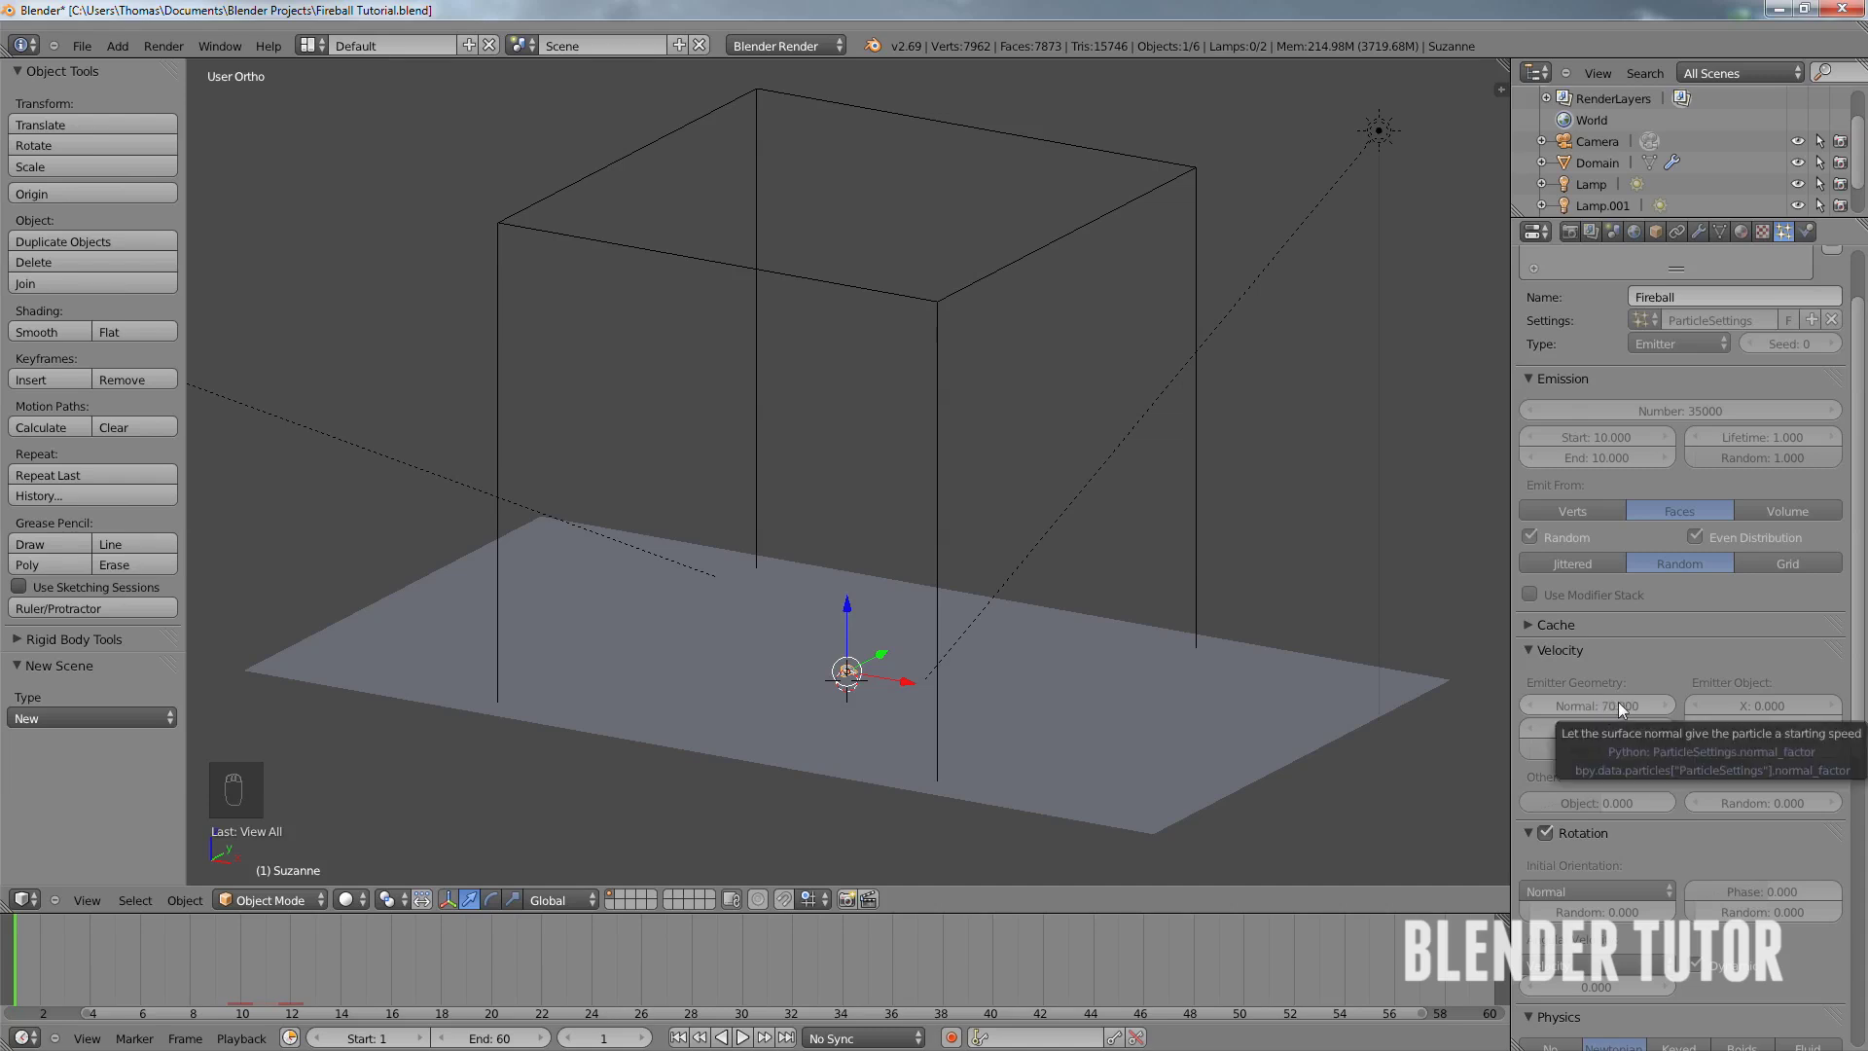
scroll(1619, 702, "up", 2)
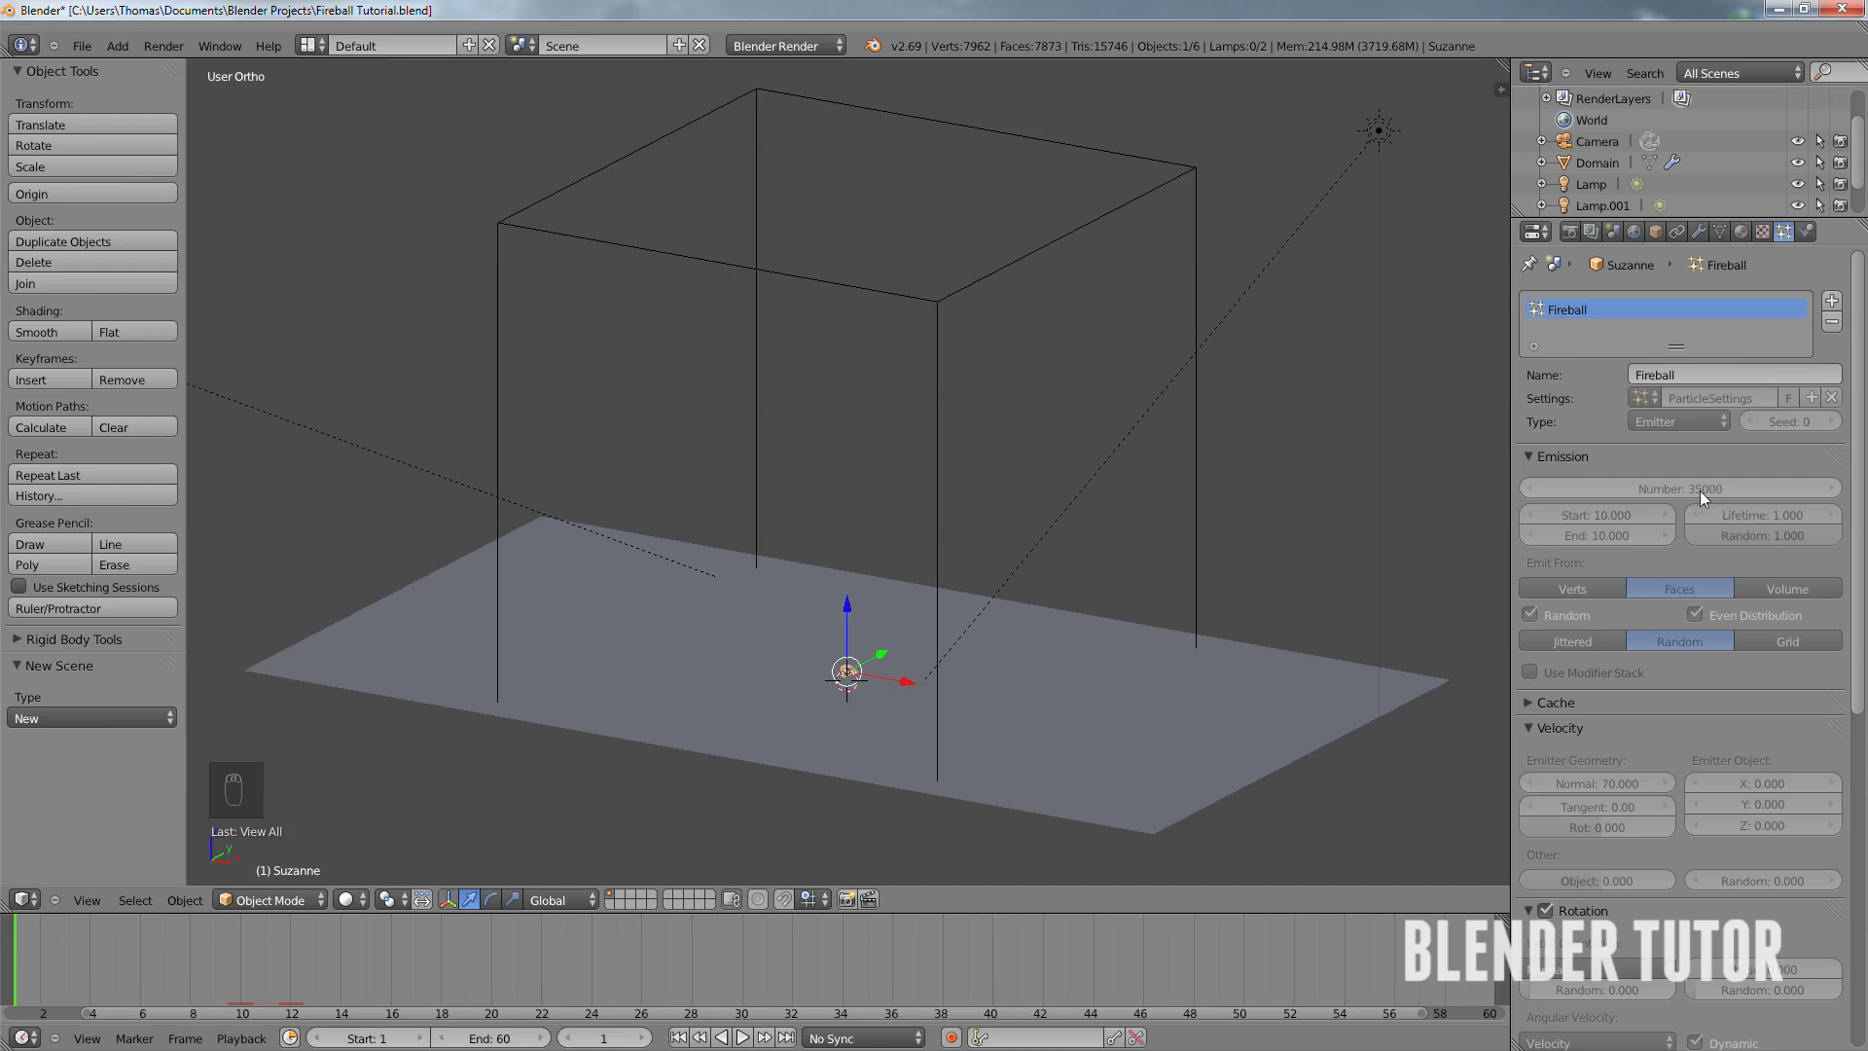
left_click(1807, 232)
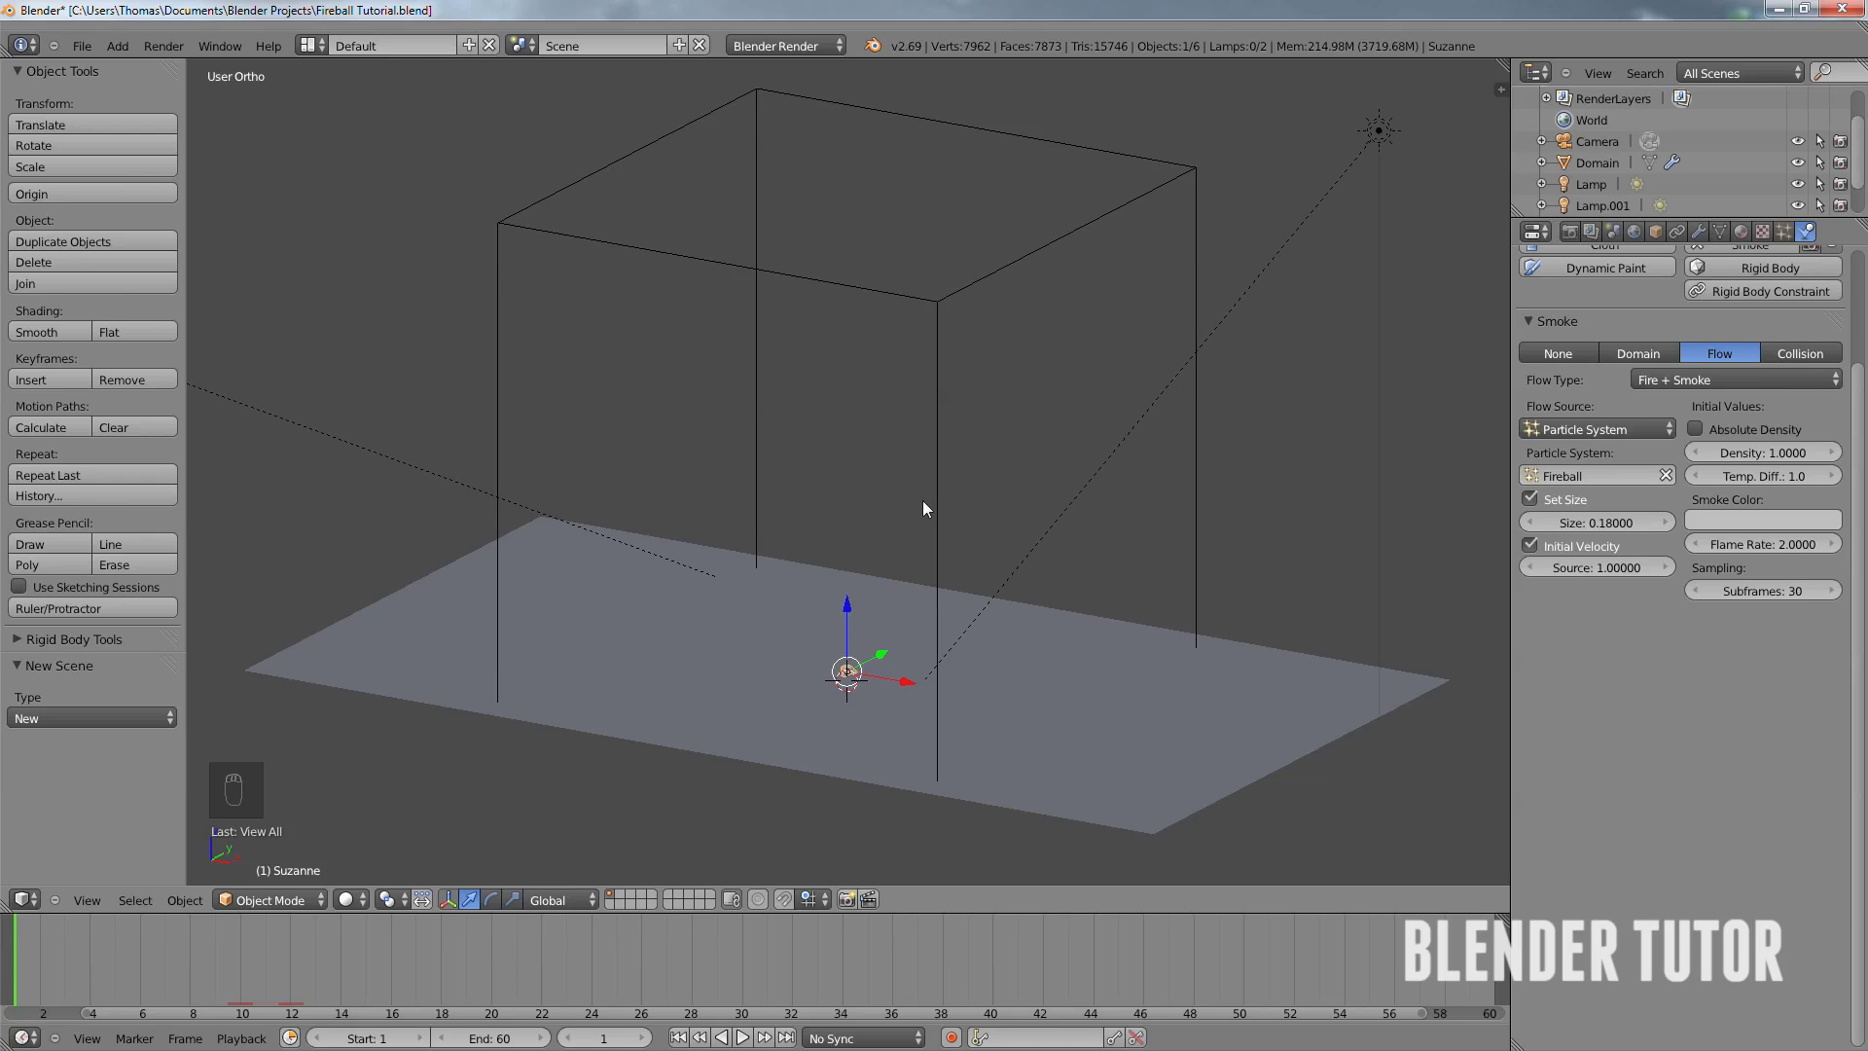
mouse_move(919, 495)
middle_mouse_down()
mouse_move(1043, 456)
mouse_move(972, 476)
mouse_move(921, 458)
mouse_move(888, 509)
middle_mouse_up()
key("KP_0")
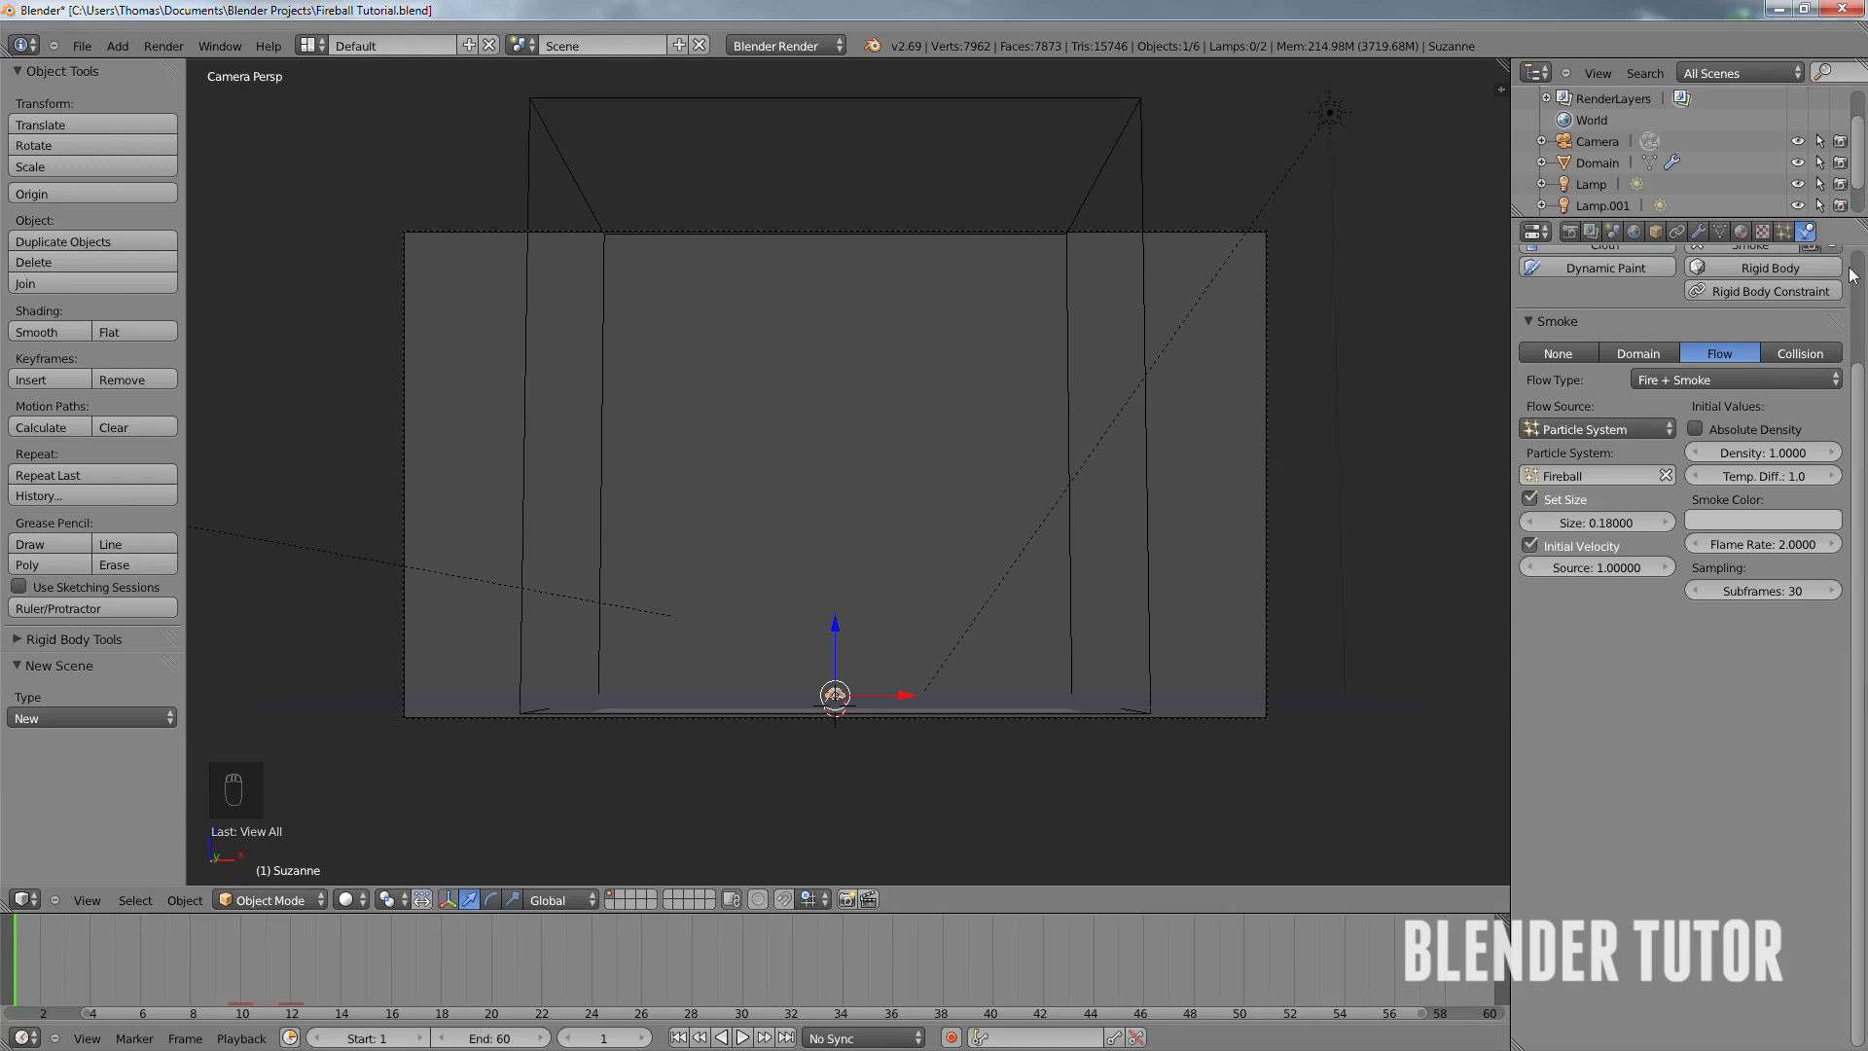
scroll(1742, 317, "up", 4)
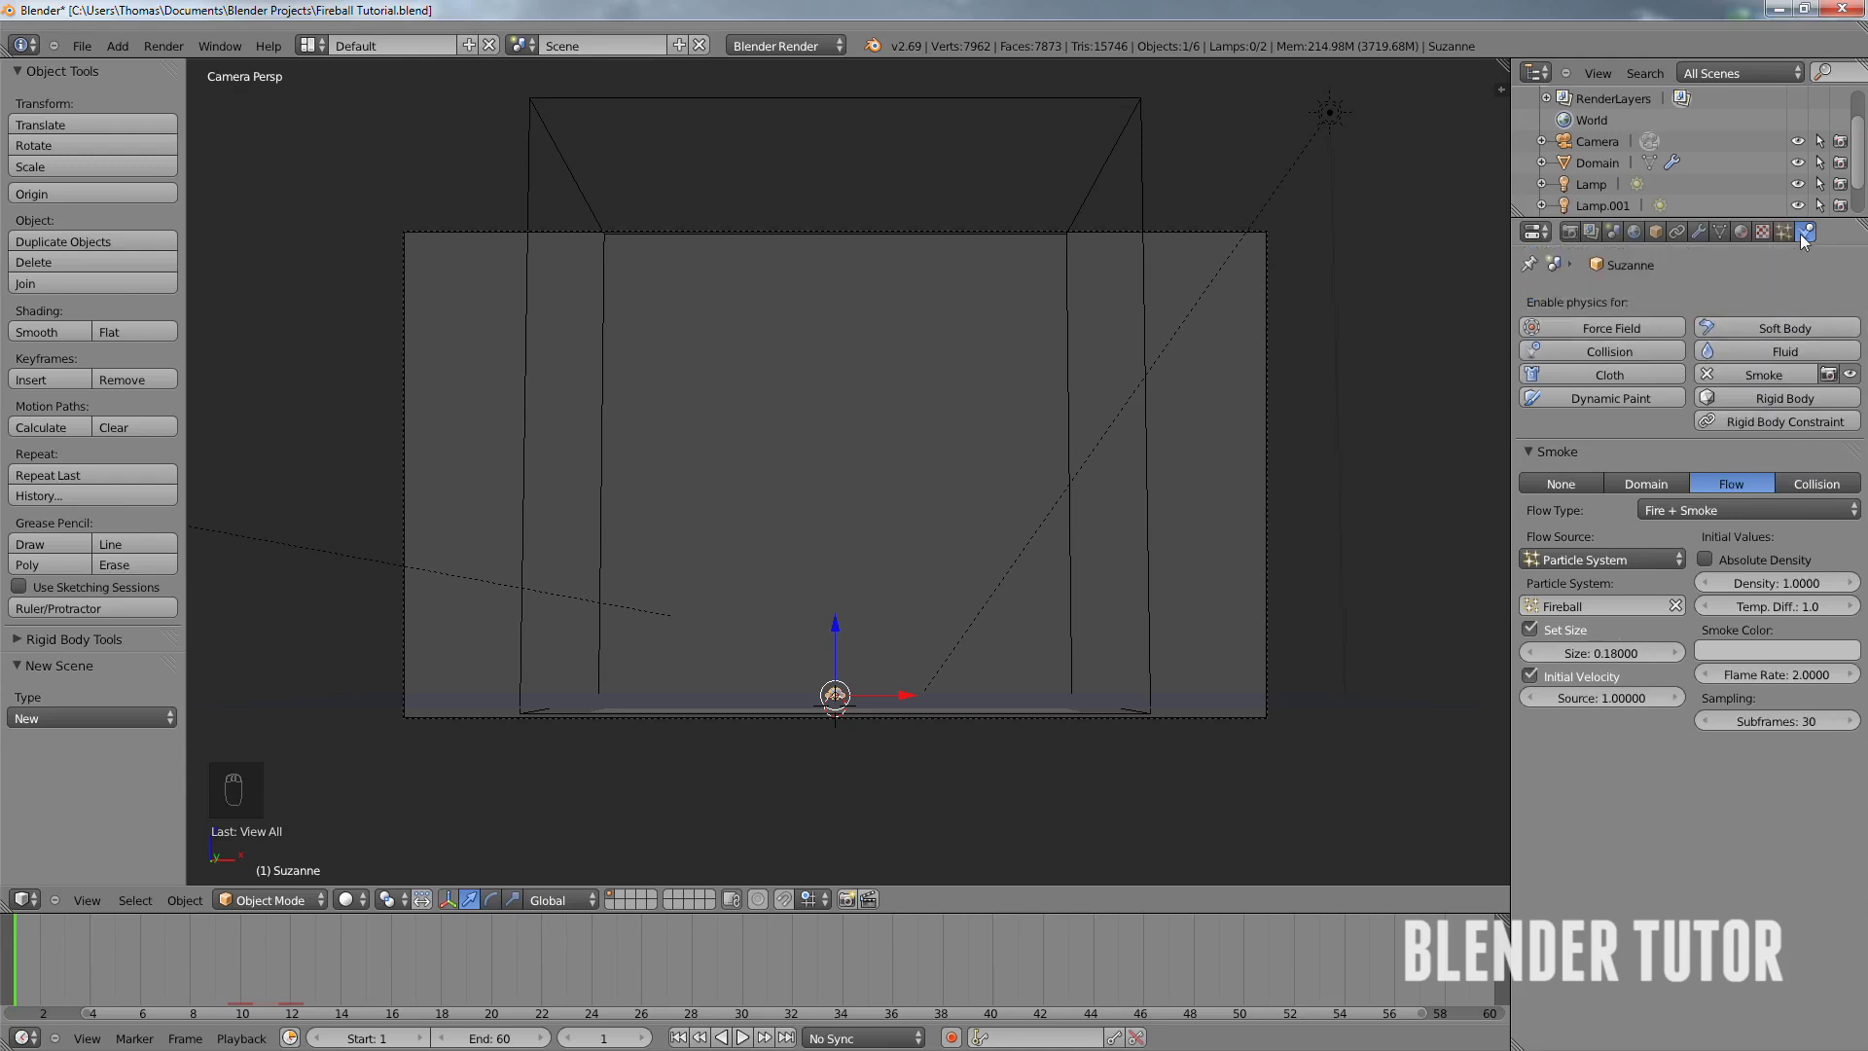
- Select the smoke domain and review its resolution, behavior, flame, adaptive domain, high resolution and cache settings
right_click(1140, 319)
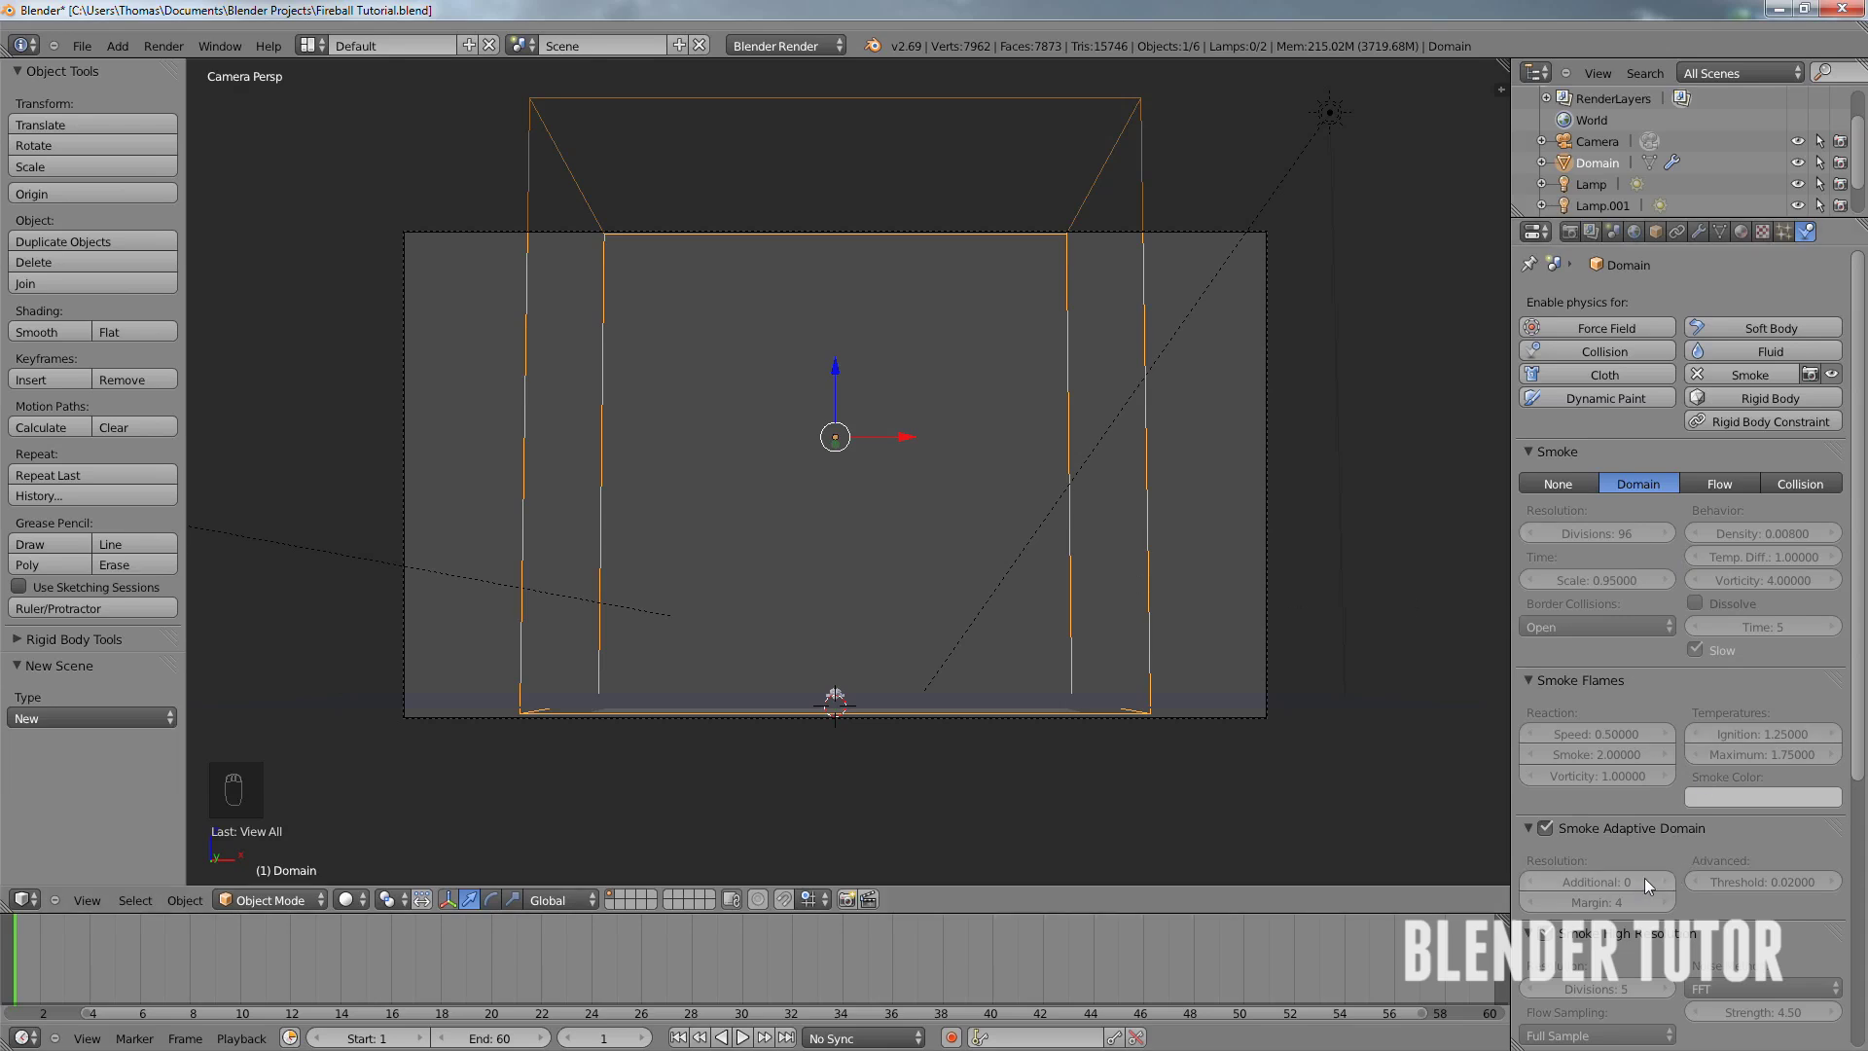
scroll(1625, 871, "down", 4)
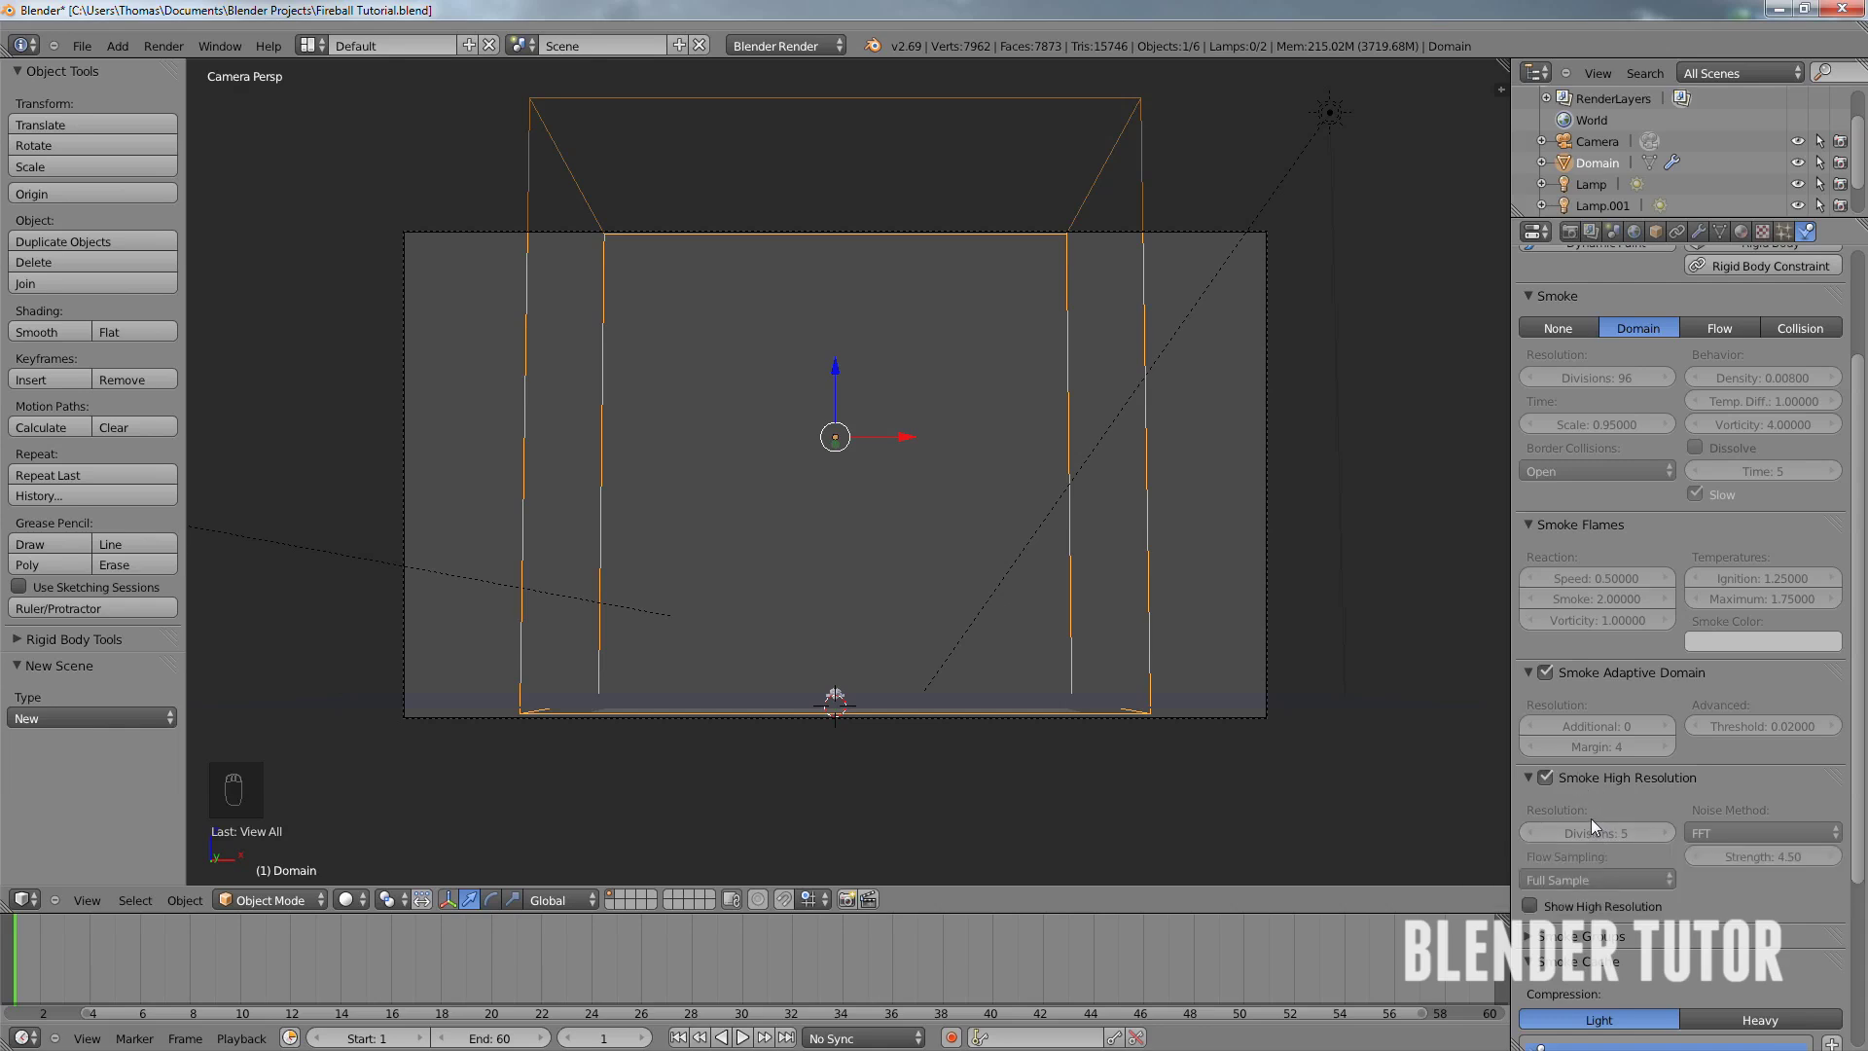
scroll(1566, 795, "down", 5)
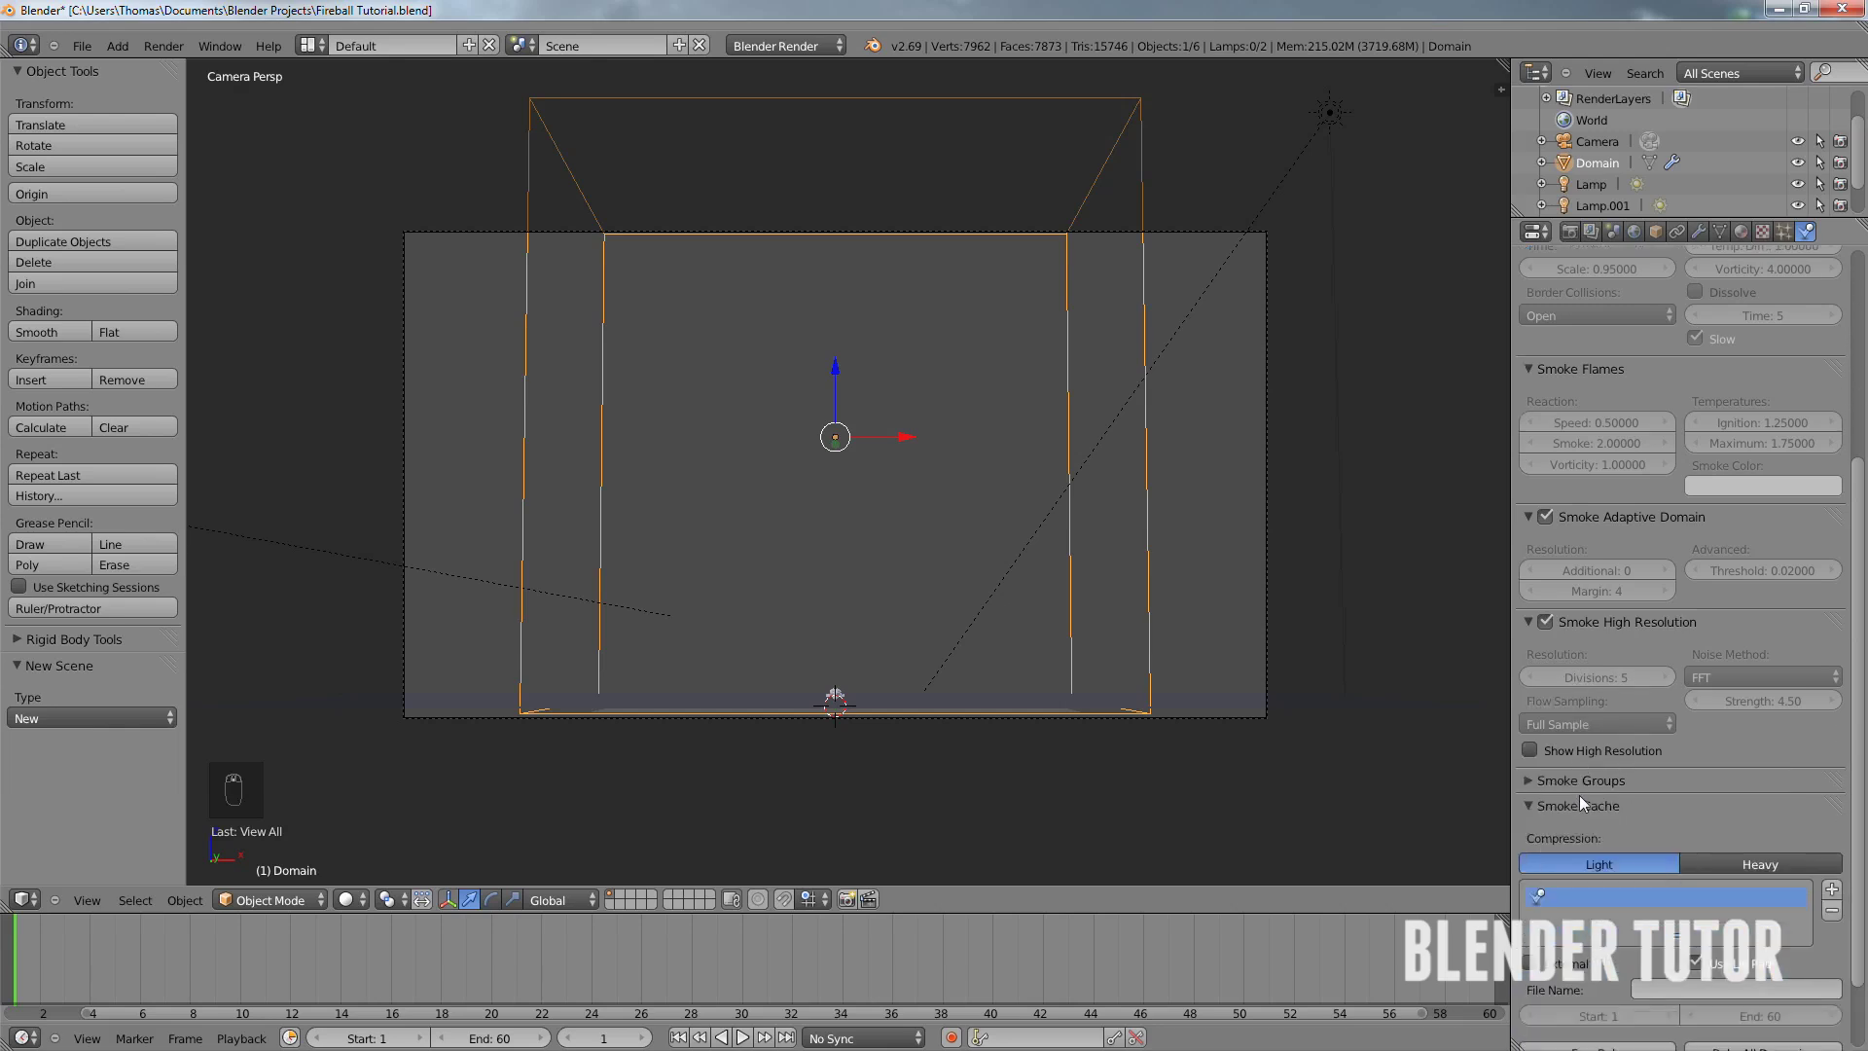
scroll(1580, 798, "up", 3)
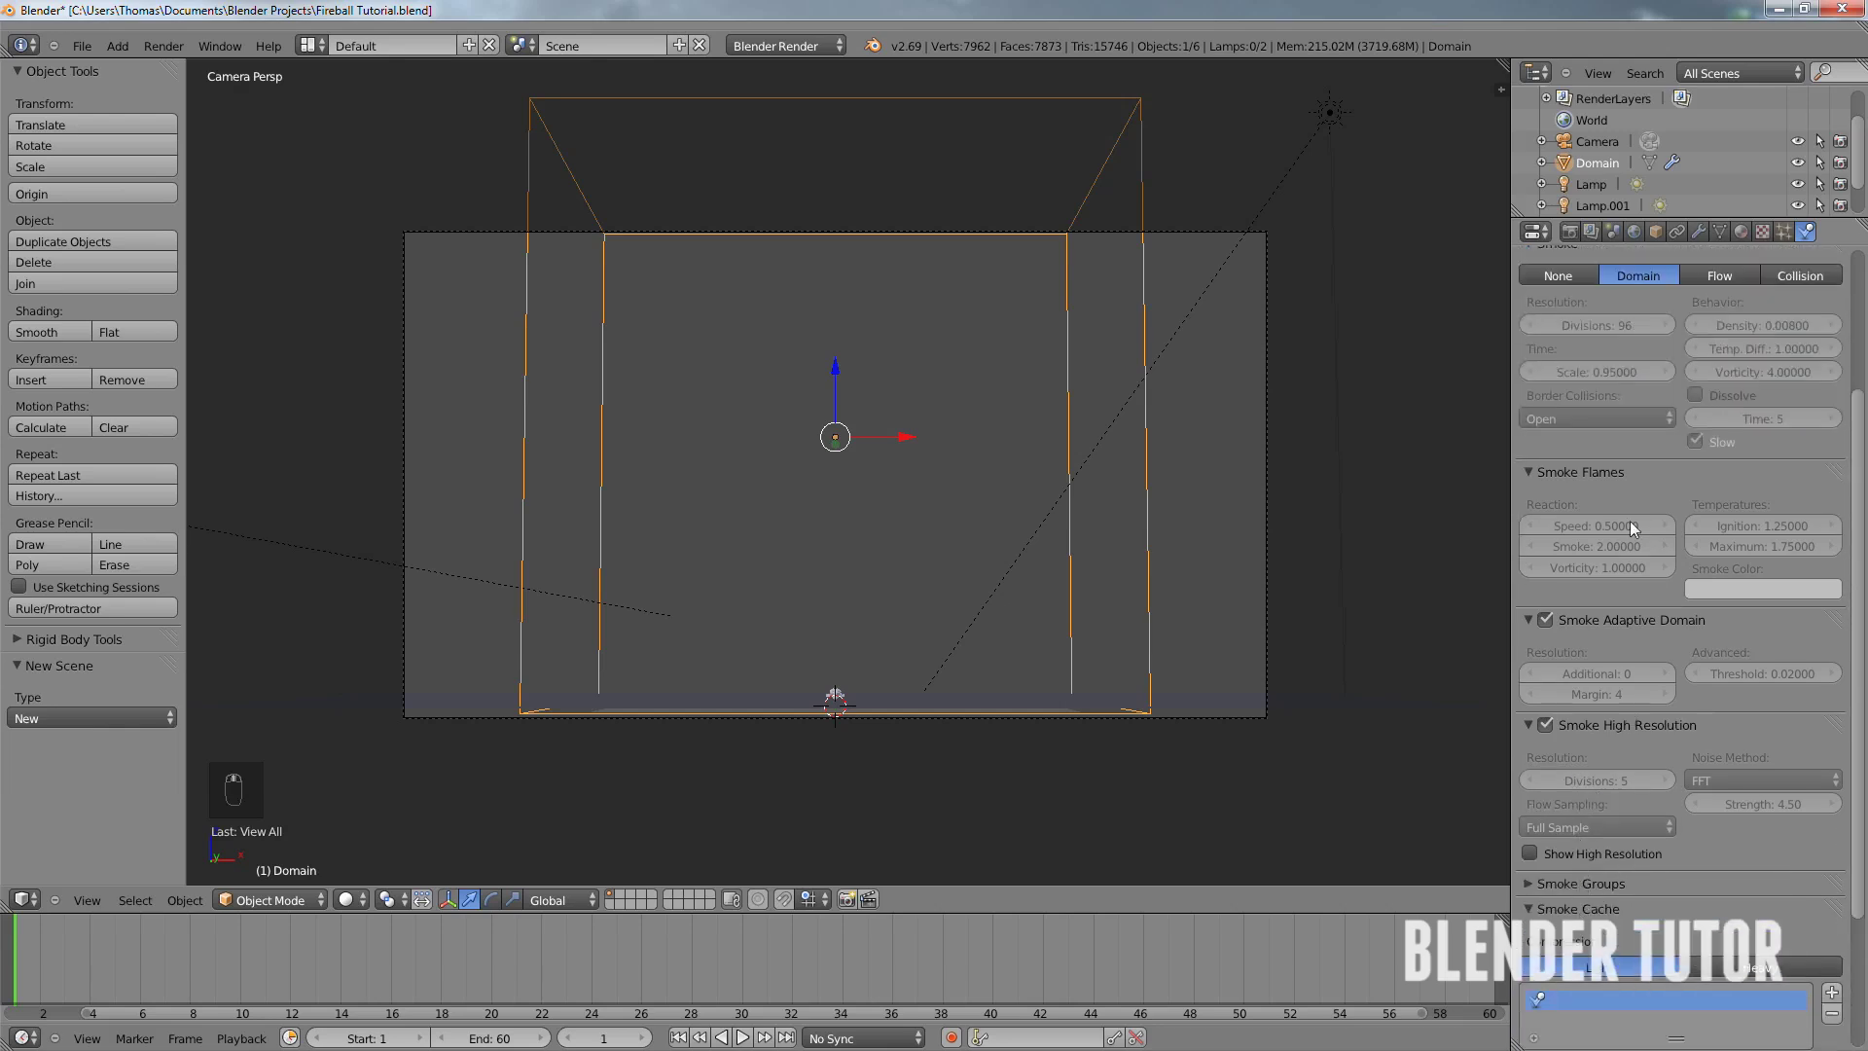
scroll(1688, 894, "down", 5)
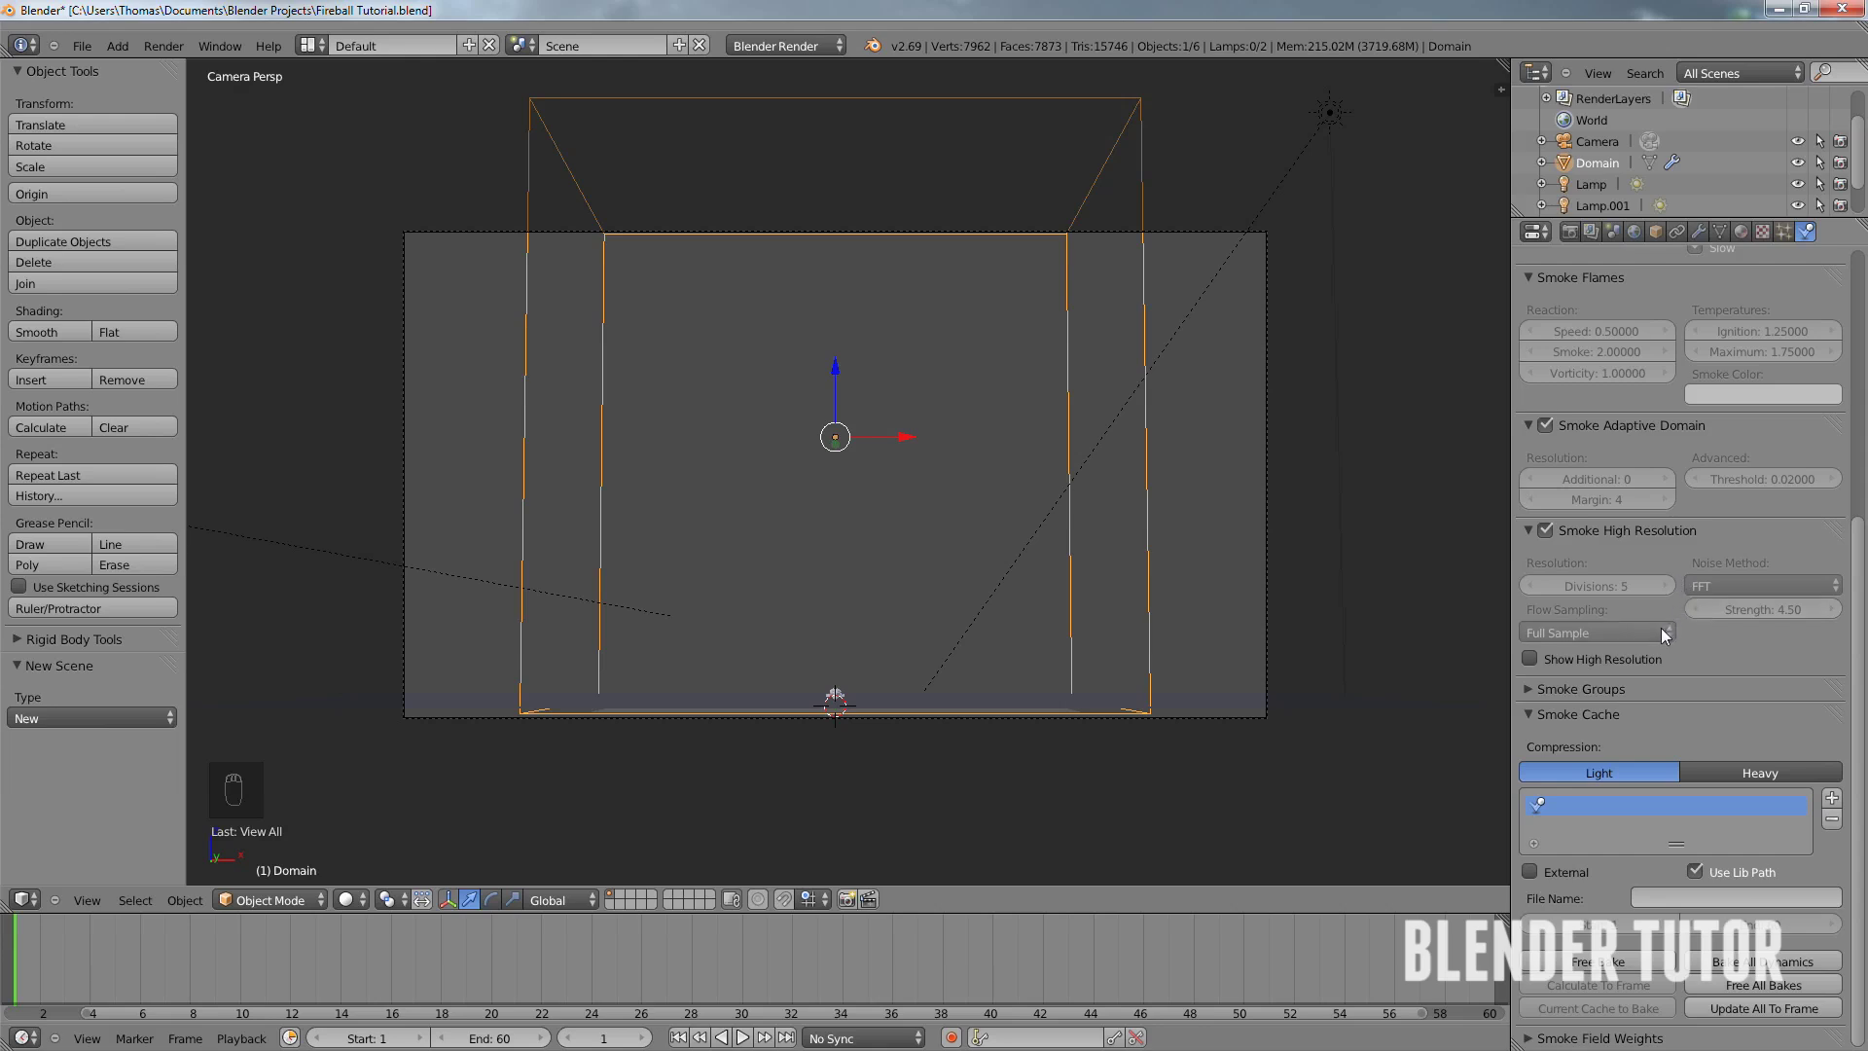
scroll(1680, 637, "up", 6)
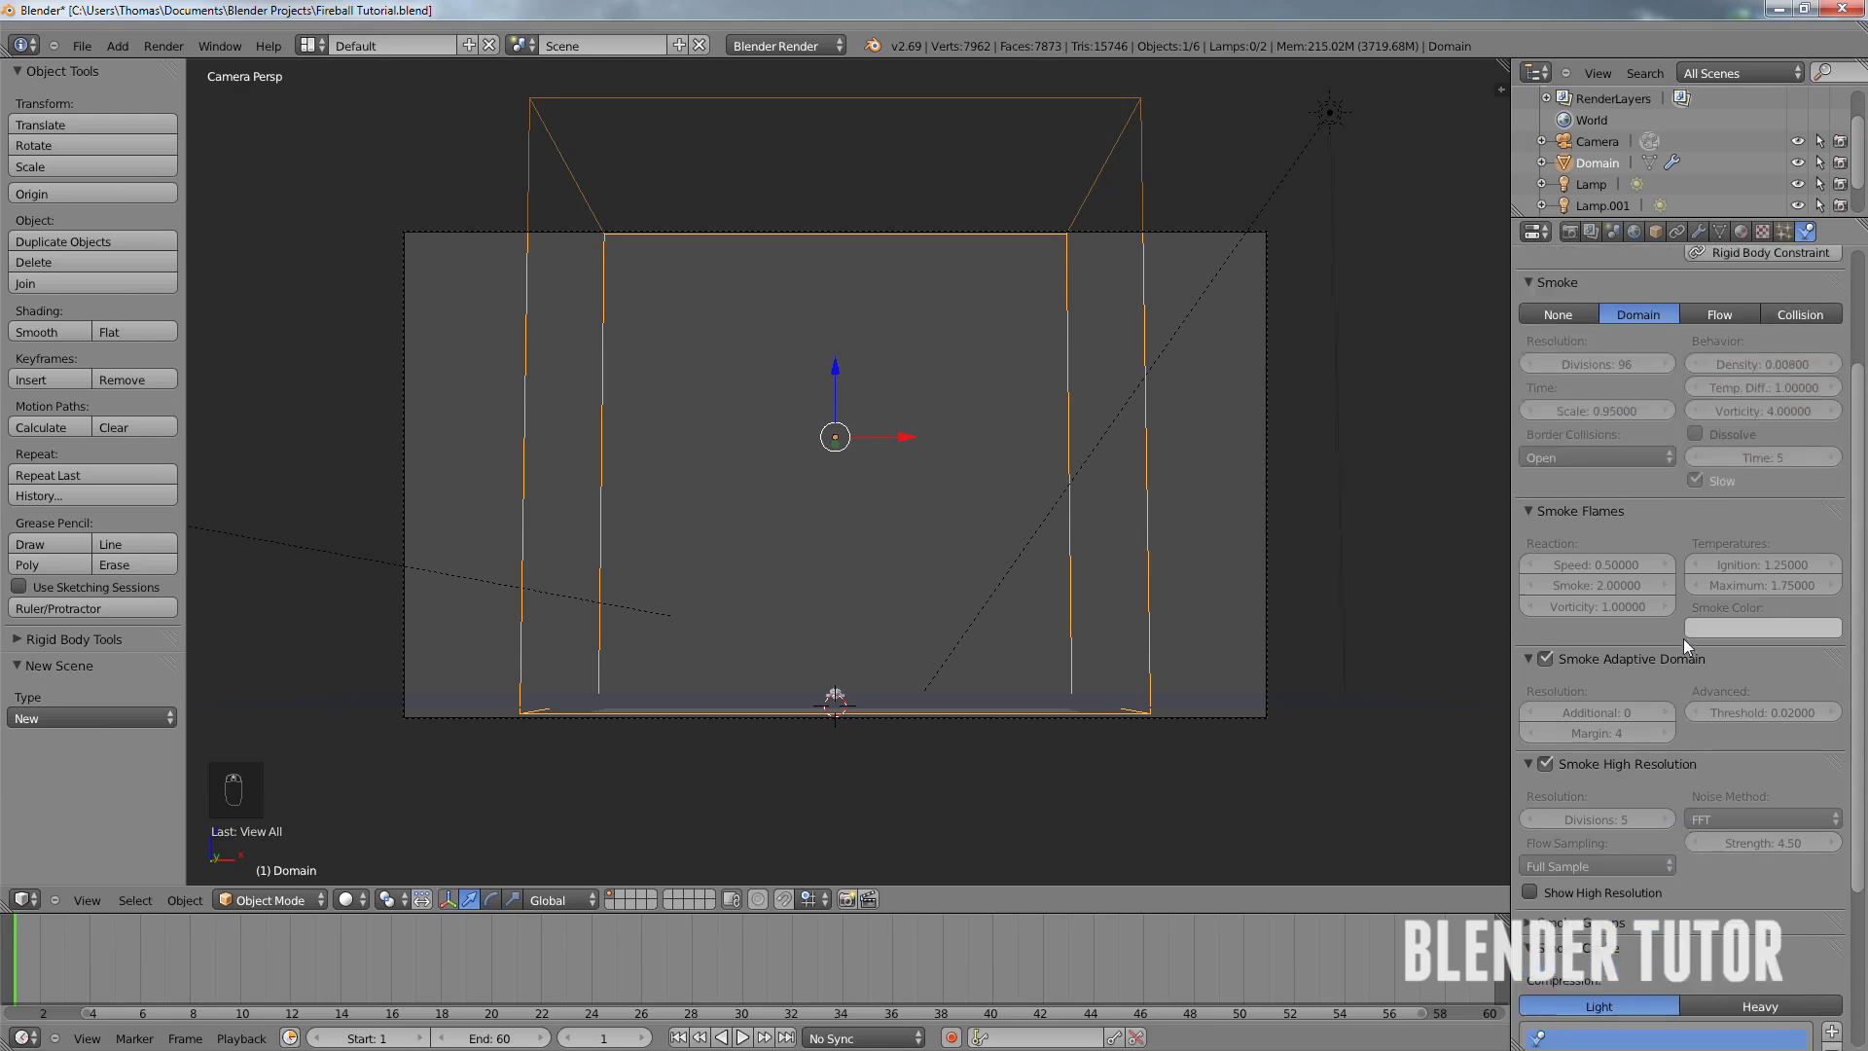